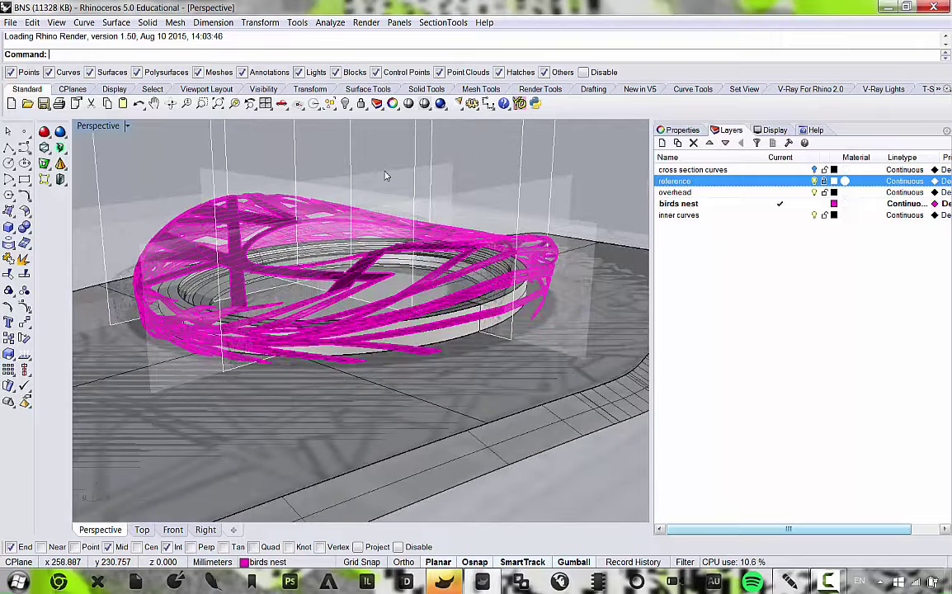
Examine the finished bird's nest stadium model and its reference images from several angles and distances.
{"action": "scroll", "coordinate": [396, 179], "scroll_direction": "down", "scroll_amount": 9}
{"action": "right_click_drag", "start_coordinate": [401, 178], "coordinate": [313, 212]}
{"action": "scroll", "coordinate": [330, 207], "scroll_direction": "up", "scroll_amount": 10}
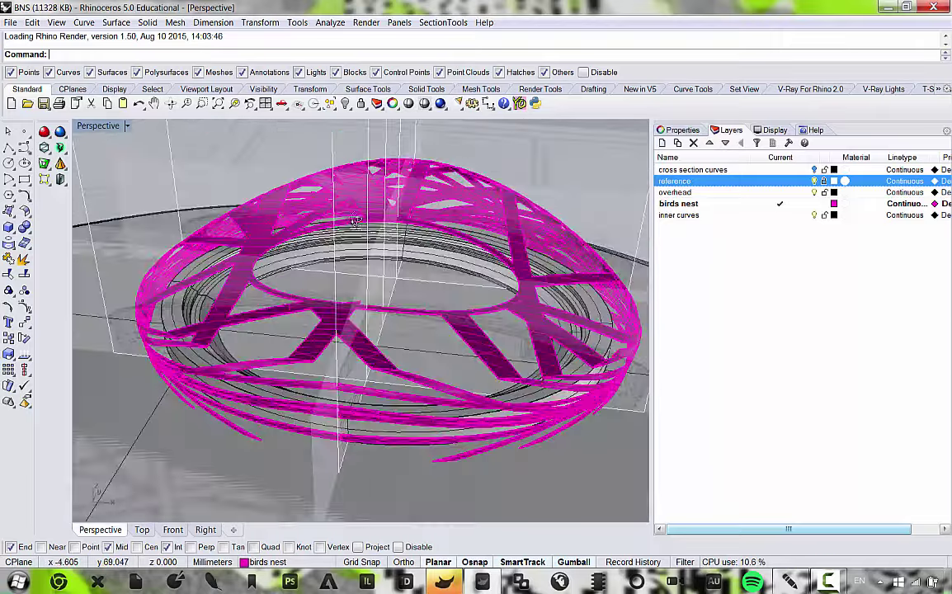
{"action": "right_click_drag", "start_coordinate": [411, 270], "coordinate": [422, 247]}
{"action": "scroll", "coordinate": [447, 258], "scroll_direction": "down", "scroll_amount": 8}
{"action": "scroll", "coordinate": [408, 253], "scroll_direction": "up", "scroll_amount": 8}
{"action": "scroll", "coordinate": [445, 249], "scroll_direction": "down", "scroll_amount": 6}
{"action": "right_click_drag", "start_coordinate": [478, 253], "coordinate": [217, 208]}
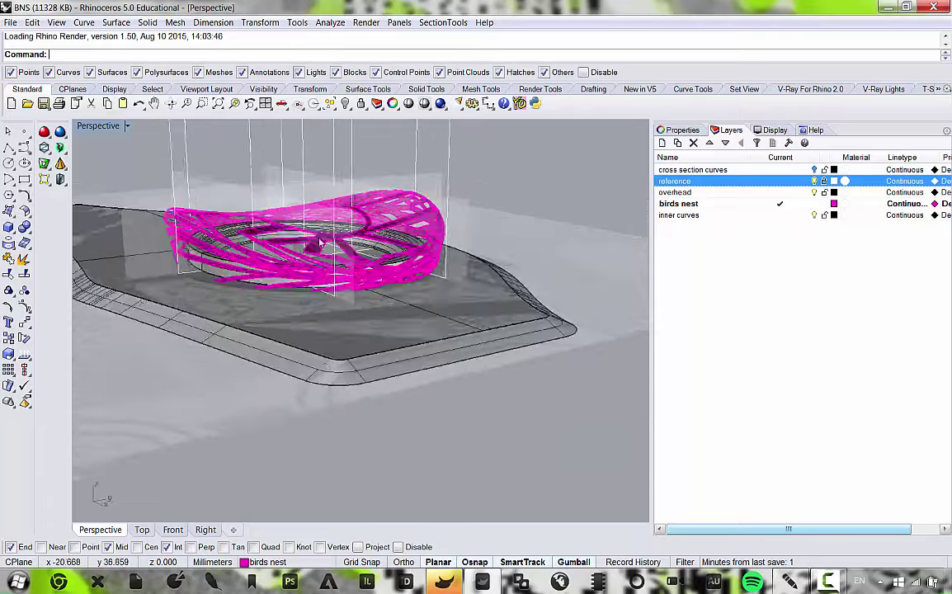
{"action": "scroll", "coordinate": [215, 208], "scroll_direction": "up", "scroll_amount": 8}
{"action": "scroll", "coordinate": [268, 192], "scroll_direction": "down", "scroll_amount": 6}
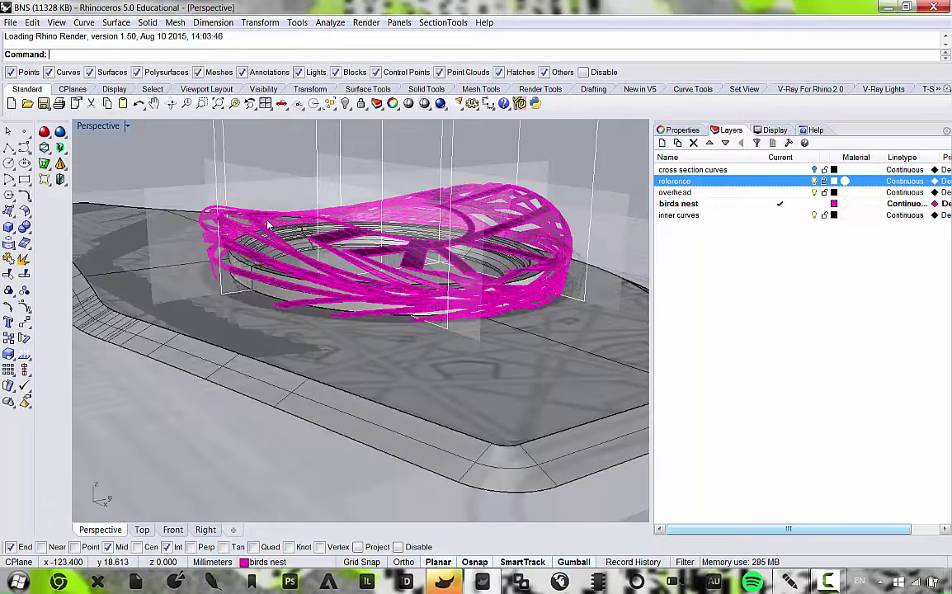
{"action": "right_click_drag", "start_coordinate": [268, 224], "coordinate": [372, 236]}
{"action": "scroll", "coordinate": [373, 236], "scroll_direction": "down", "scroll_amount": 5}
{"action": "scroll", "coordinate": [199, 215], "scroll_direction": "up", "scroll_amount": 7}
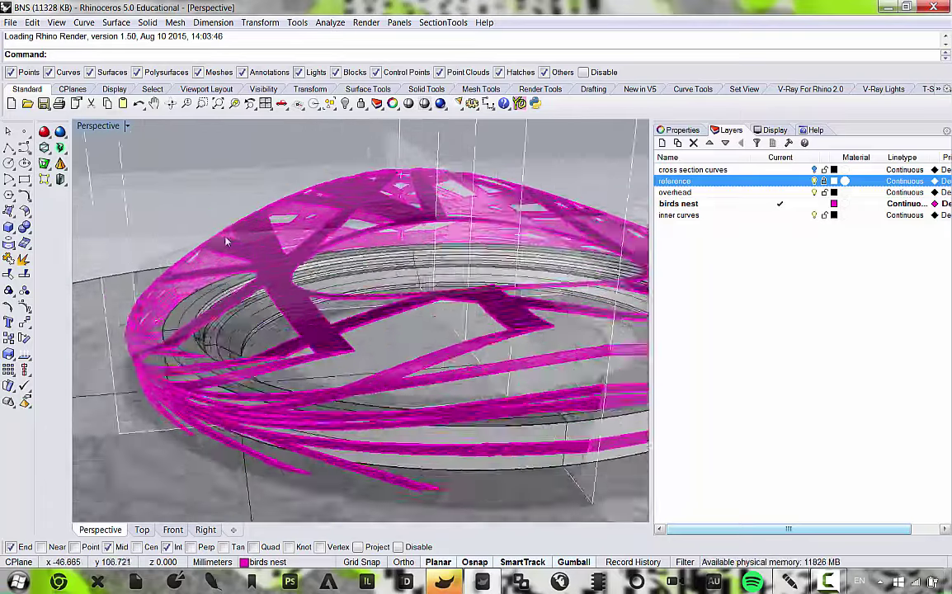
{"action": "right_click_drag", "start_coordinate": [225, 241], "coordinate": [474, 282]}
{"action": "scroll", "coordinate": [416, 234], "scroll_direction": "down", "scroll_amount": 5}
{"action": "scroll", "coordinate": [568, 297], "scroll_direction": "up", "scroll_amount": 5}
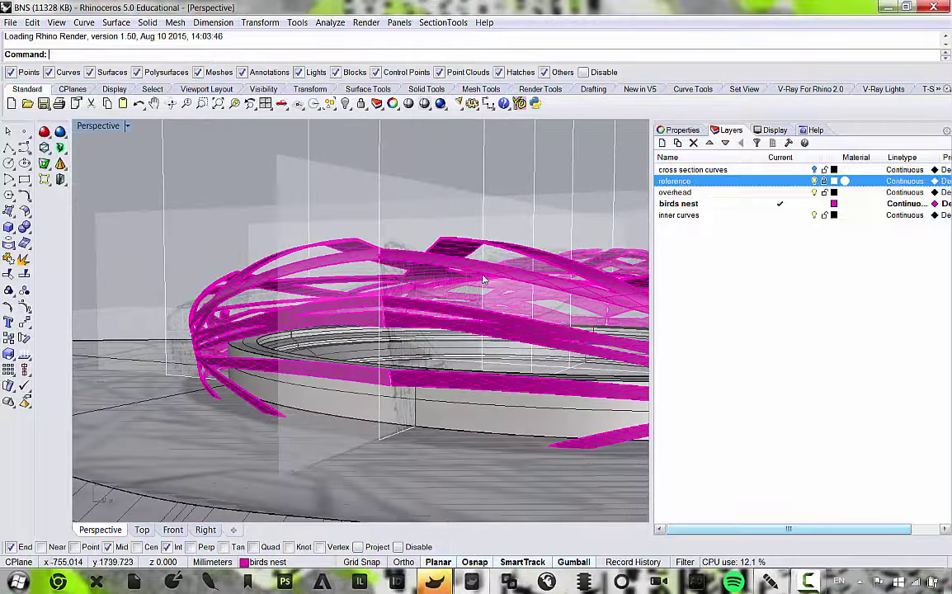
Hide the reference layer and show the stadium in Rendered display mode from another angle.
{"action": "left_click", "coordinate": [814, 182]}
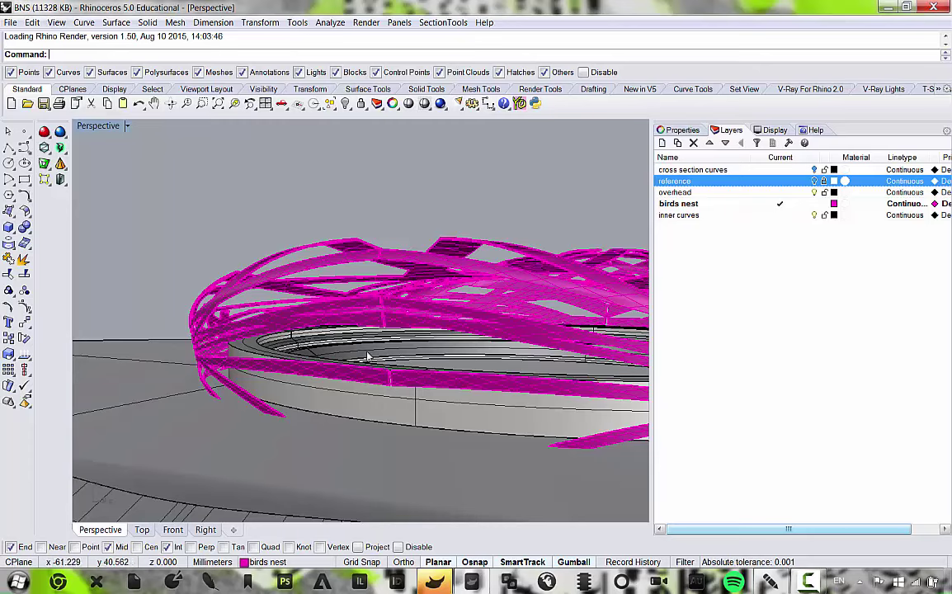
{"action": "left_click", "coordinate": [56, 22]}
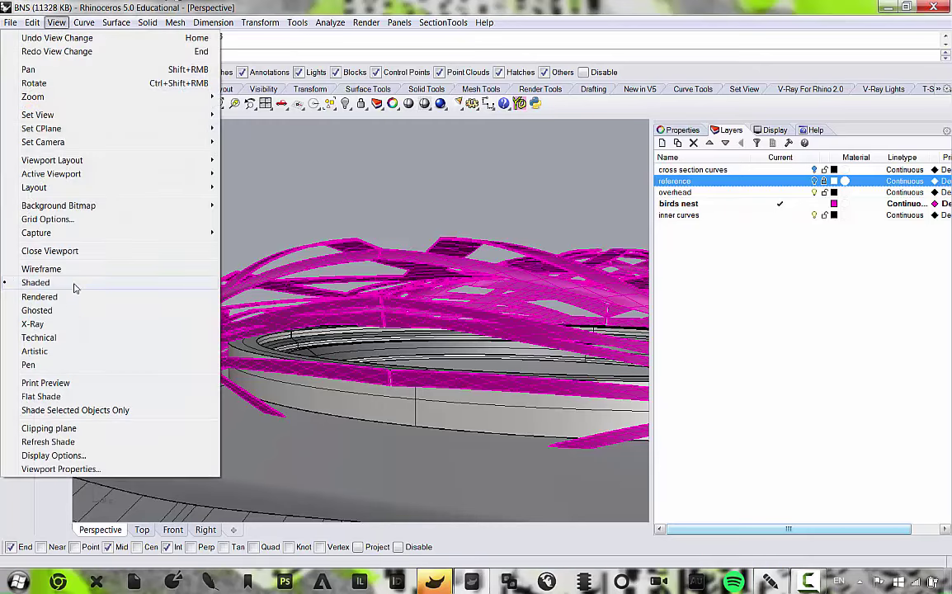
{"action": "left_click", "coordinate": [58, 298]}
{"action": "right_click_drag", "start_coordinate": [406, 326], "coordinate": [221, 209]}
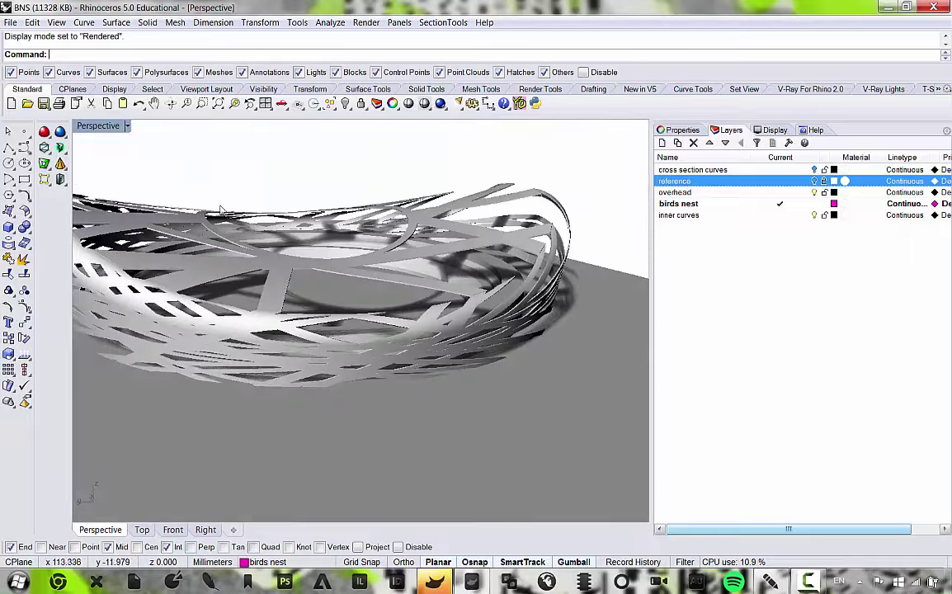
Return the stadium view to Shaded display mode and switch to the untitled Rhino document.
{"action": "left_click", "coordinate": [54, 22]}
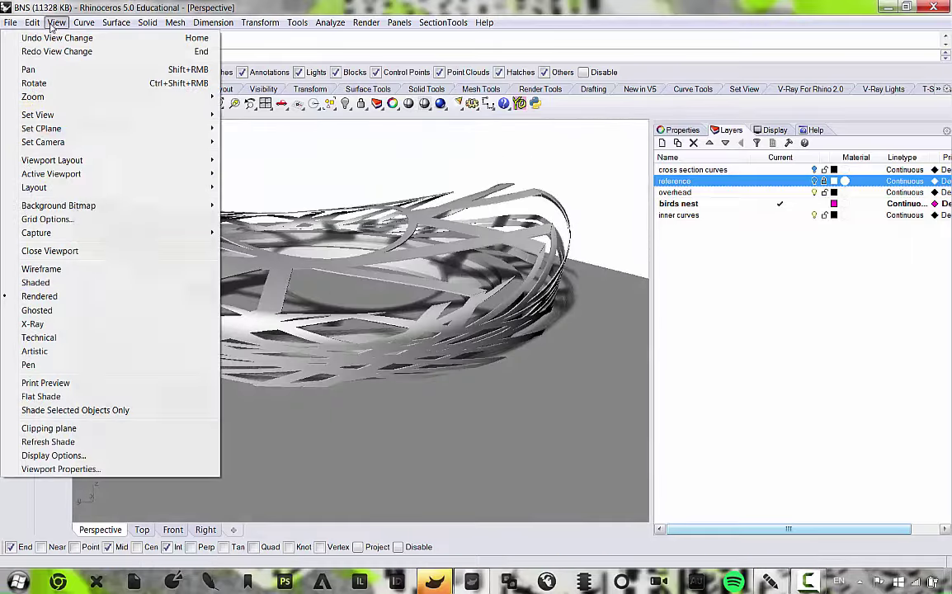
{"action": "left_click", "coordinate": [58, 283]}
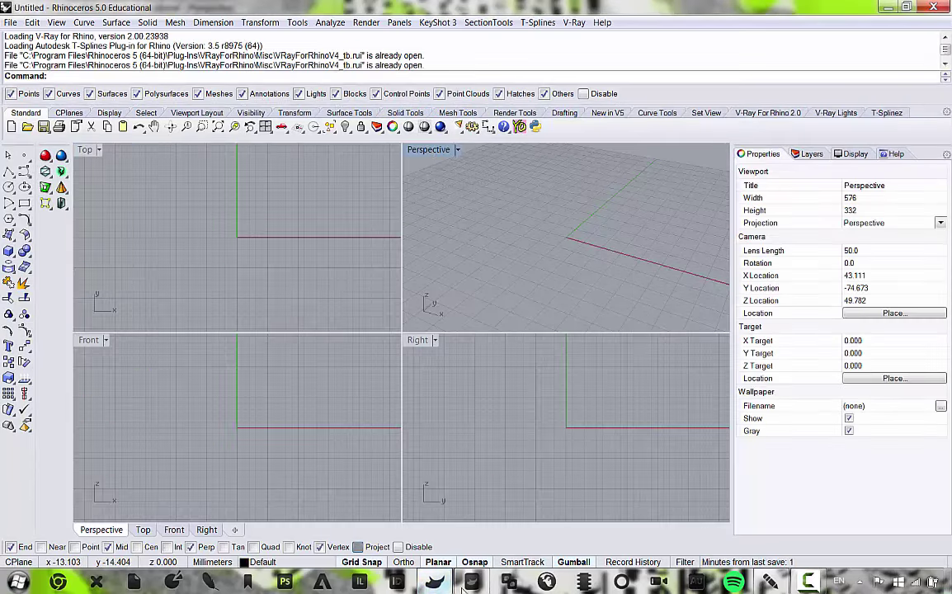
{"action": "left_click", "coordinate": [468, 536]}
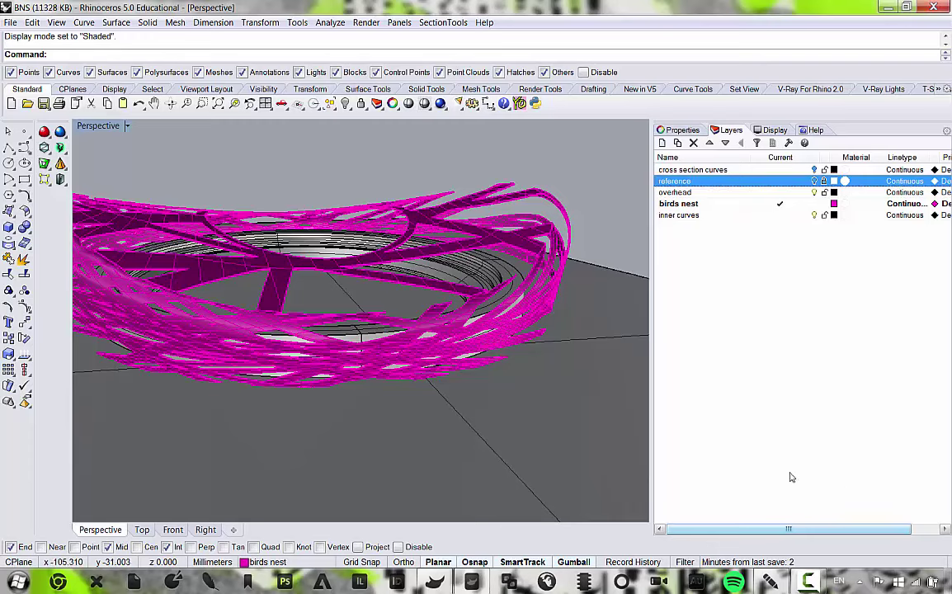
{"action": "left_click", "coordinate": [435, 582]}
{"action": "left_click", "coordinate": [495, 535]}
Maximize the Perspective viewport of the empty document.
{"action": "right_click_drag", "start_coordinate": [505, 218], "coordinate": [492, 195]}
{"action": "double_click", "coordinate": [428, 152]}
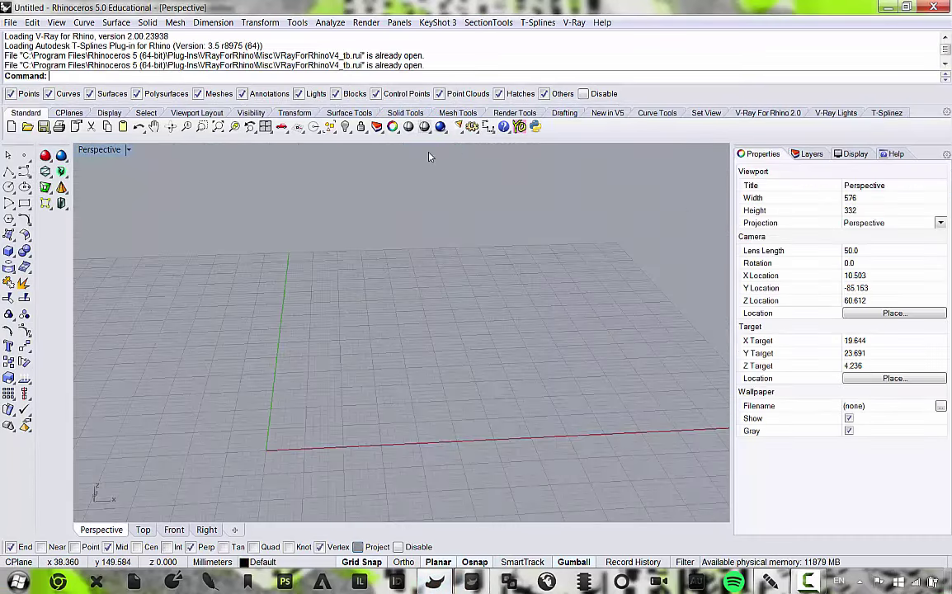
{"action": "right_click_drag", "start_coordinate": [428, 155], "coordinate": [500, 351]}
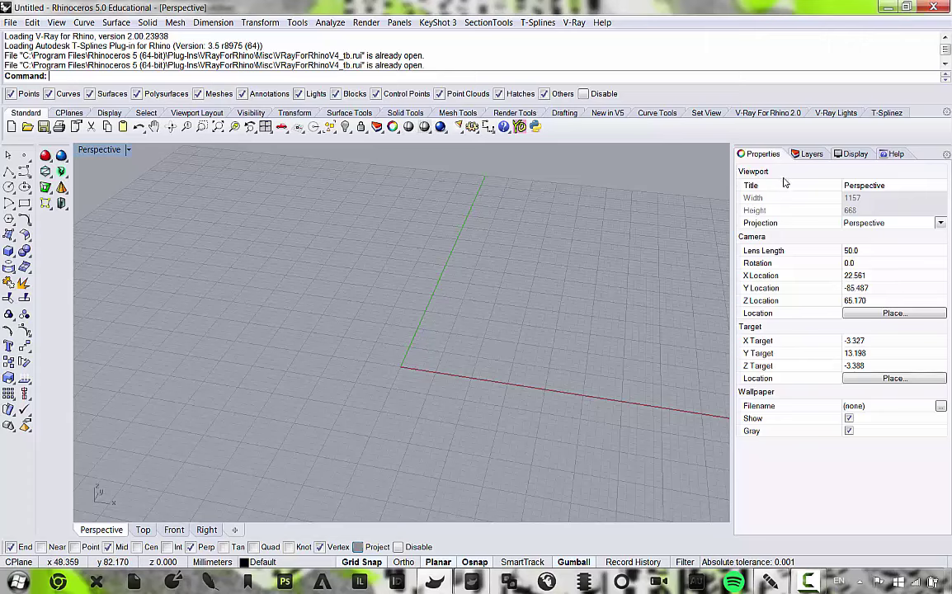
Create a new layer named "reference" and make it the current layer.
{"action": "left_click", "coordinate": [811, 154]}
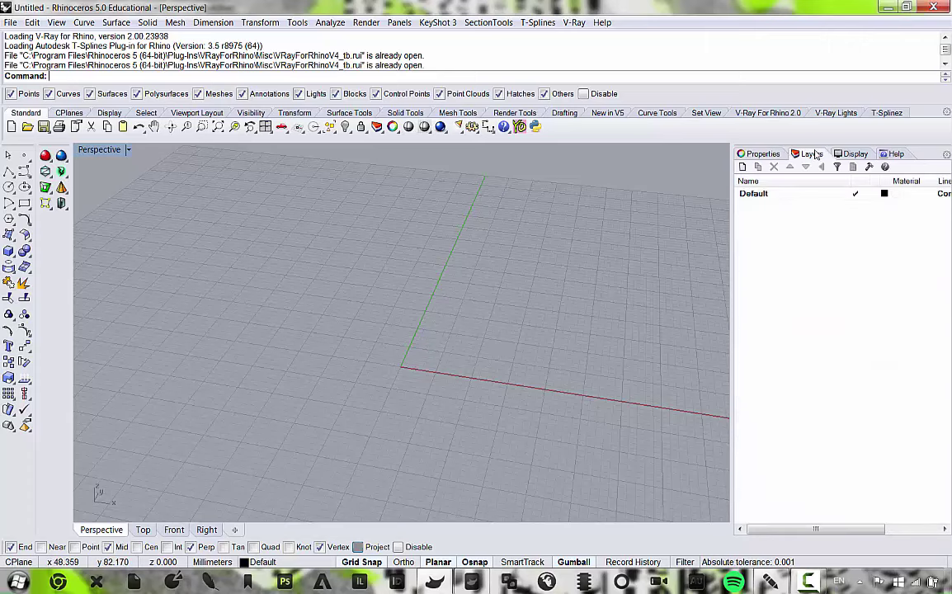
{"action": "right_click", "coordinate": [741, 232]}
{"action": "left_click", "coordinate": [781, 235]}
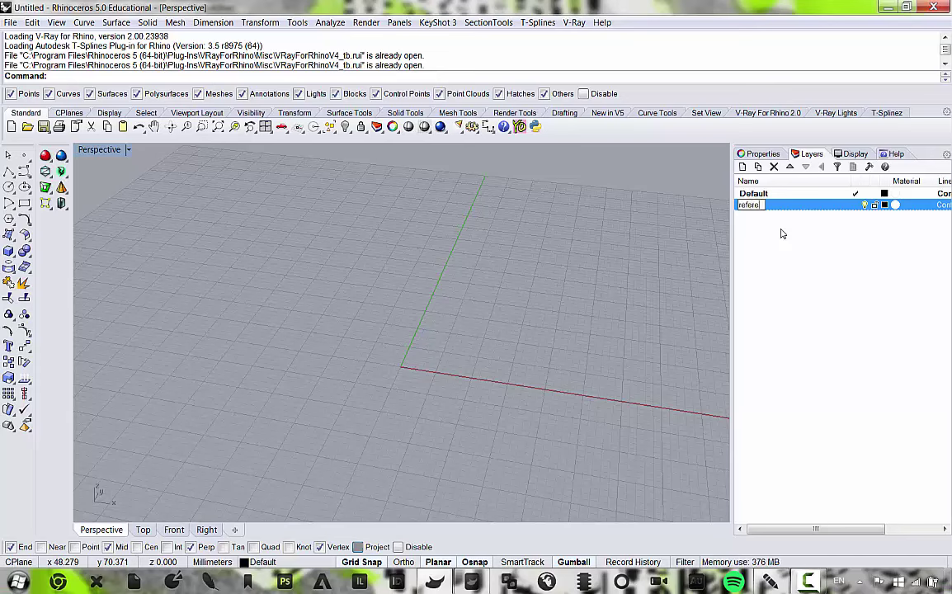
{"action": "key", "text": "Return"}
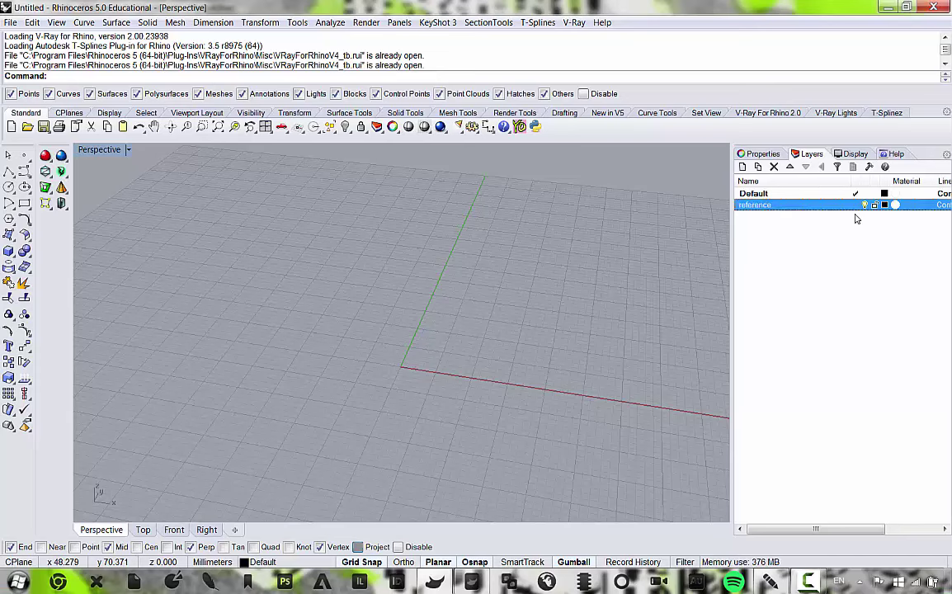
{"action": "left_click", "coordinate": [853, 205]}
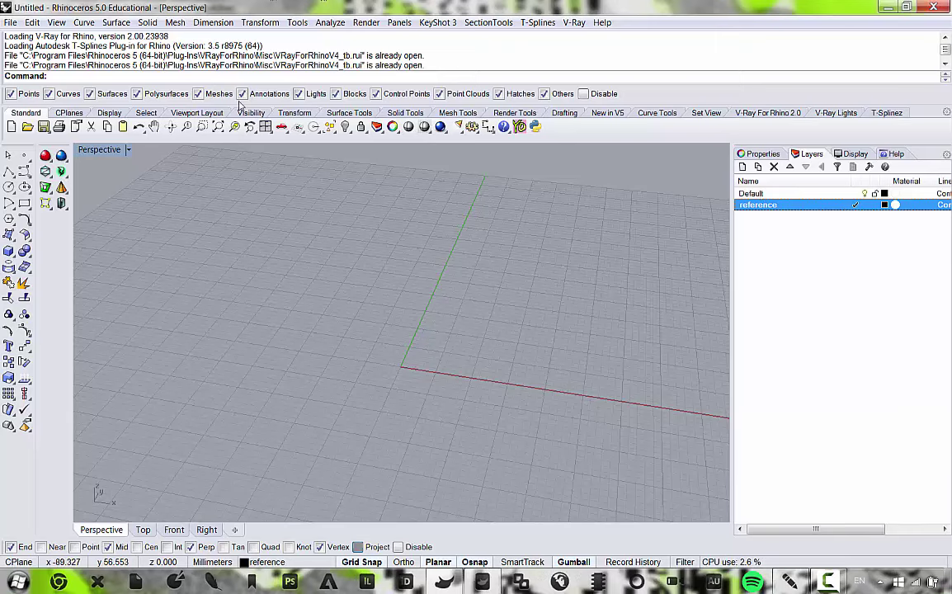
Start the PictureFrame command and check which bitmap file types it accepts.
{"action": "right_click_drag", "start_coordinate": [472, 340], "coordinate": [428, 302]}
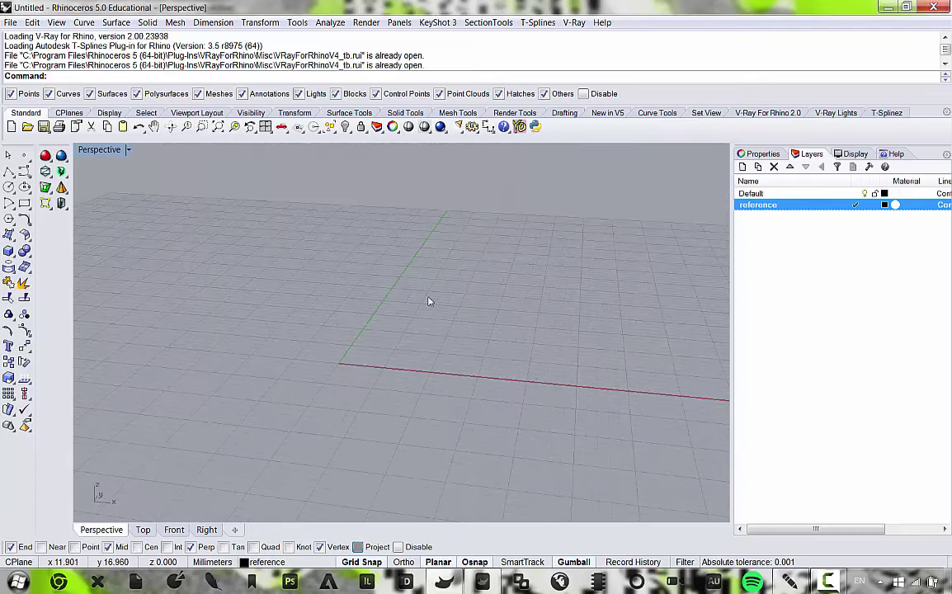
{"action": "right_click_drag", "start_coordinate": [500, 284], "coordinate": [427, 268]}
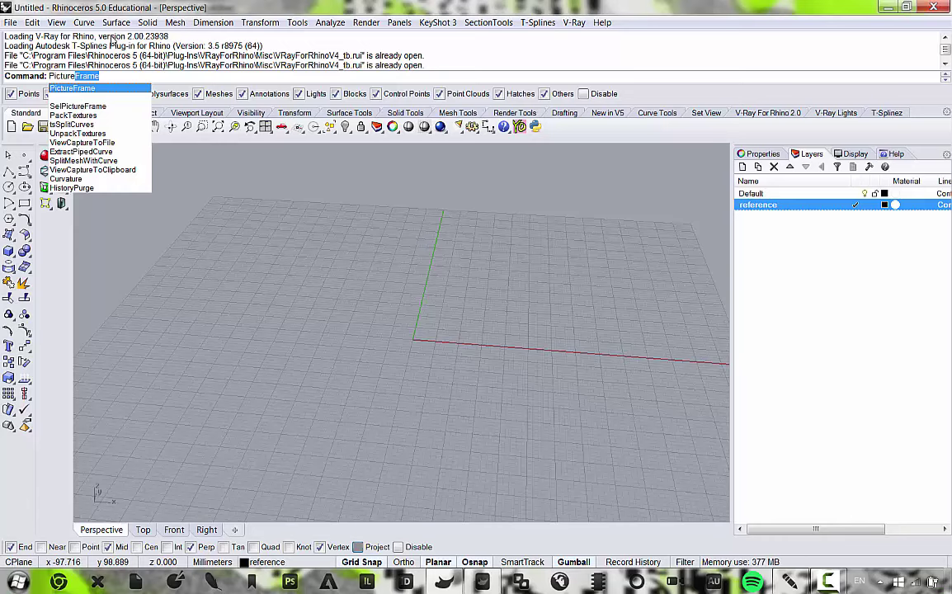
{"action": "key", "text": "Return"}
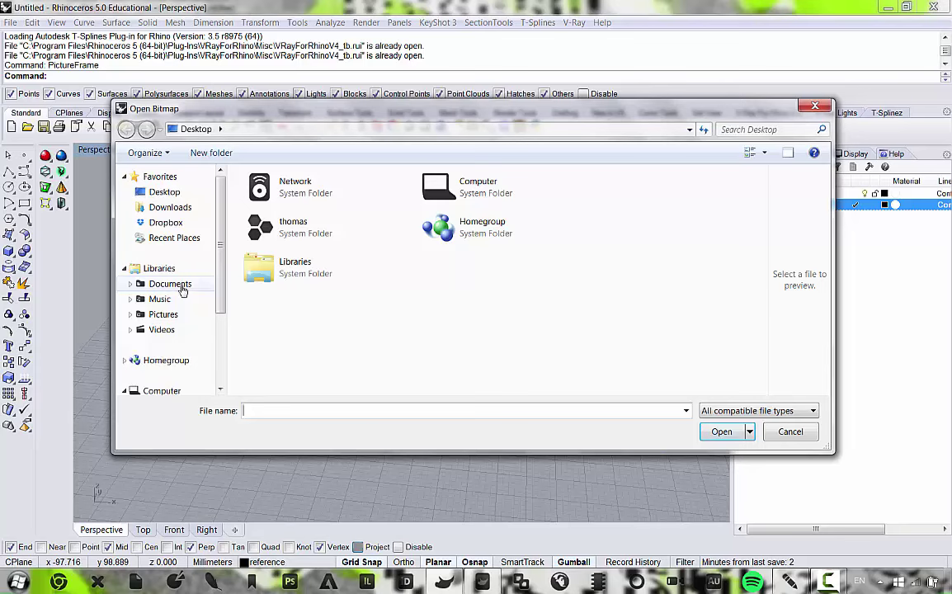
{"action": "left_click", "coordinate": [181, 286]}
{"action": "left_click", "coordinate": [746, 409]}
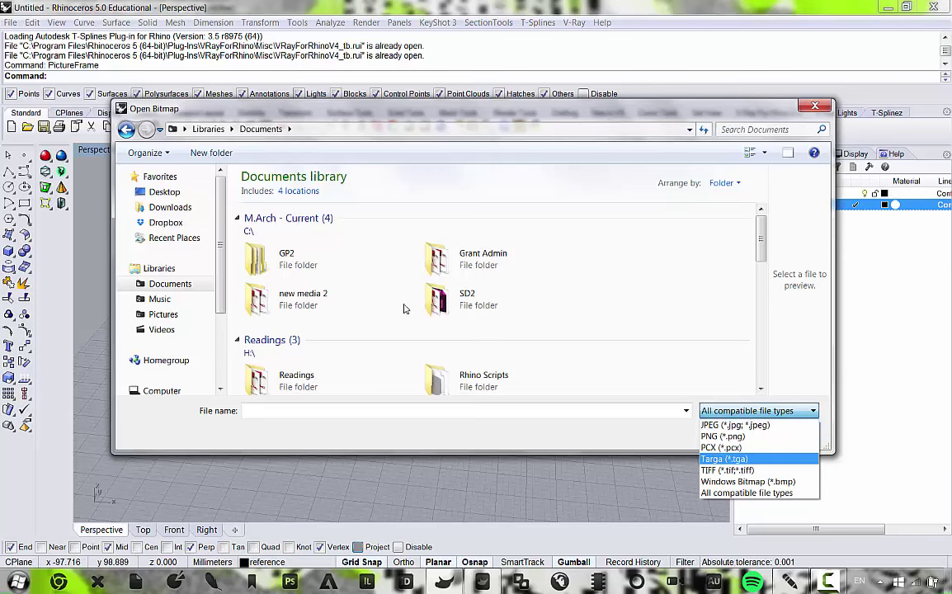
{"action": "left_click", "coordinate": [602, 309]}
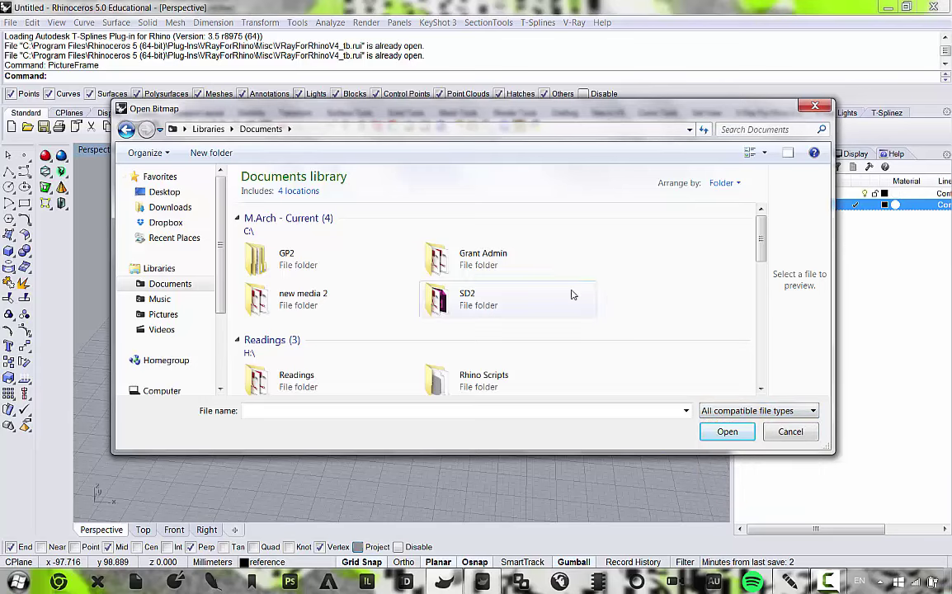
Load the "section" image from the Dropbox folder DM2 - Rhino 1 > class files > Jan 19 for the picture frame.
{"action": "left_click", "coordinate": [164, 223]}
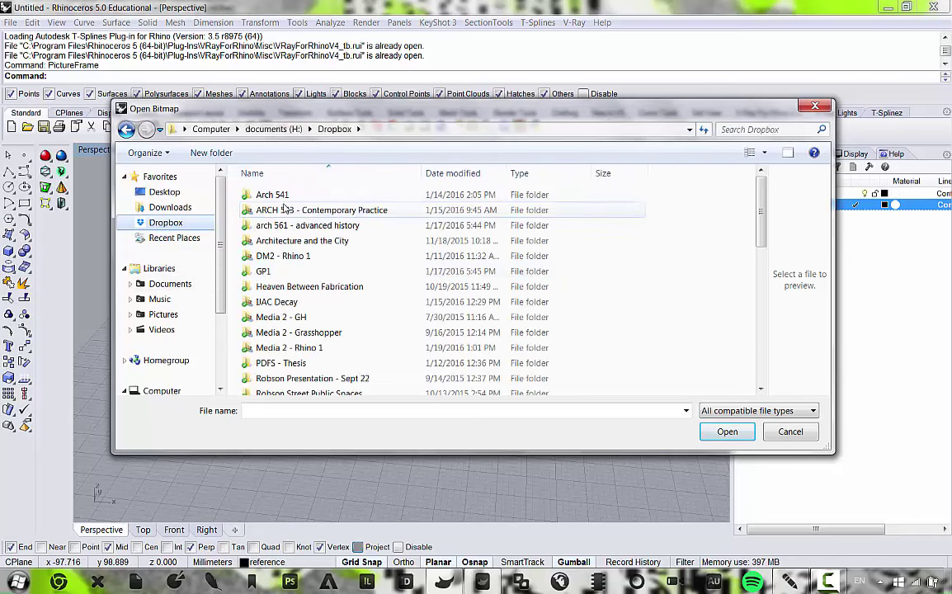
{"action": "double_click", "coordinate": [280, 257]}
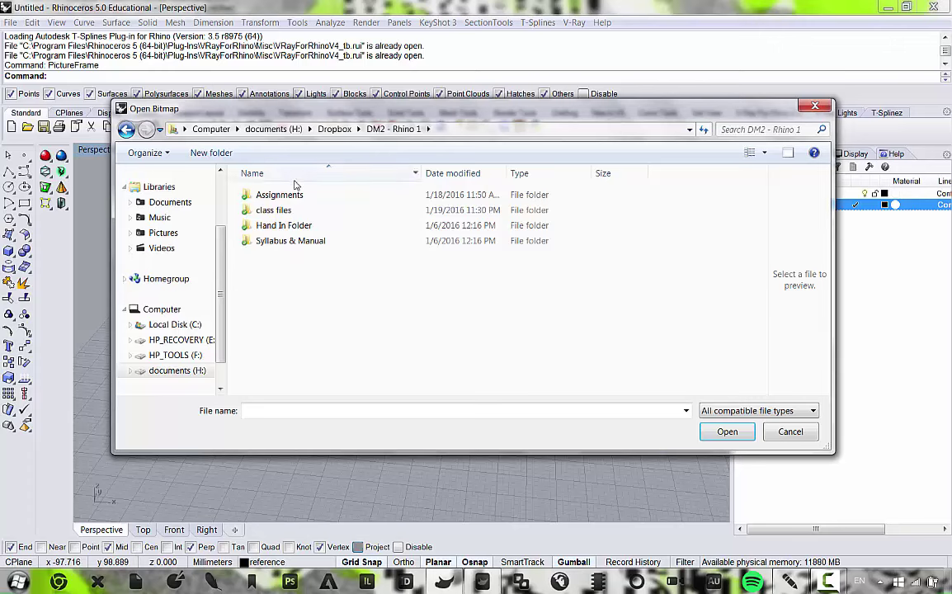
{"action": "left_click", "coordinate": [280, 211]}
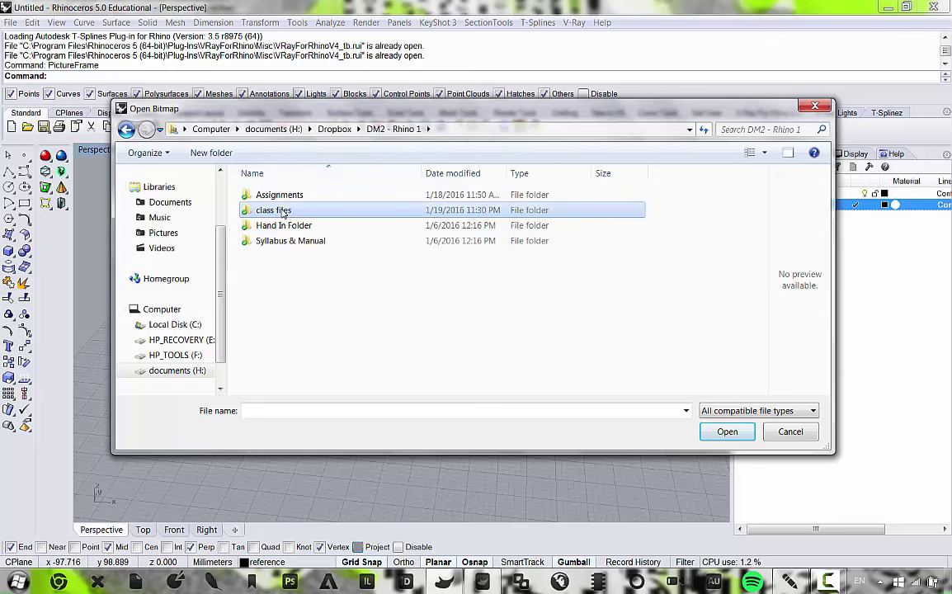
{"action": "double_click", "coordinate": [283, 212]}
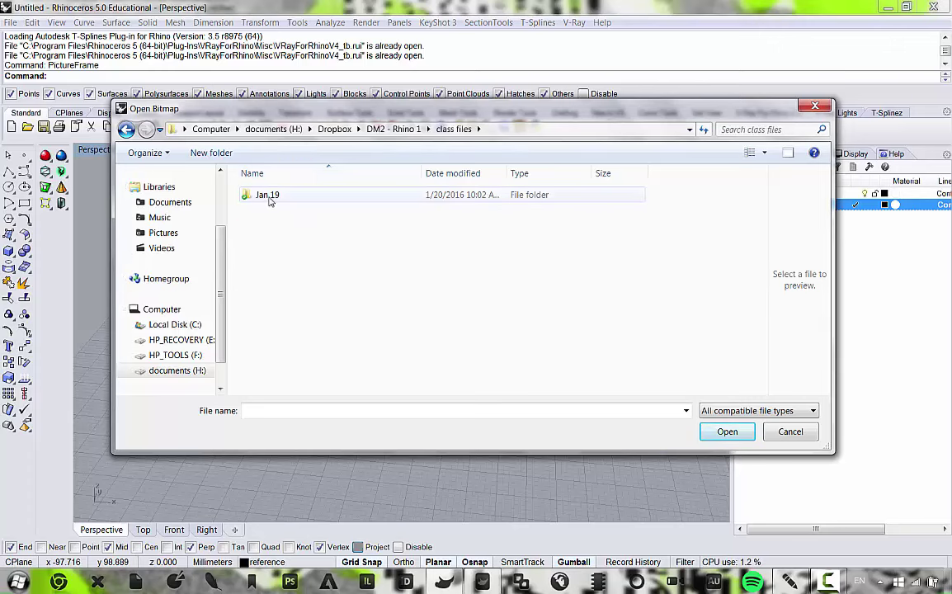
{"action": "double_click", "coordinate": [264, 198]}
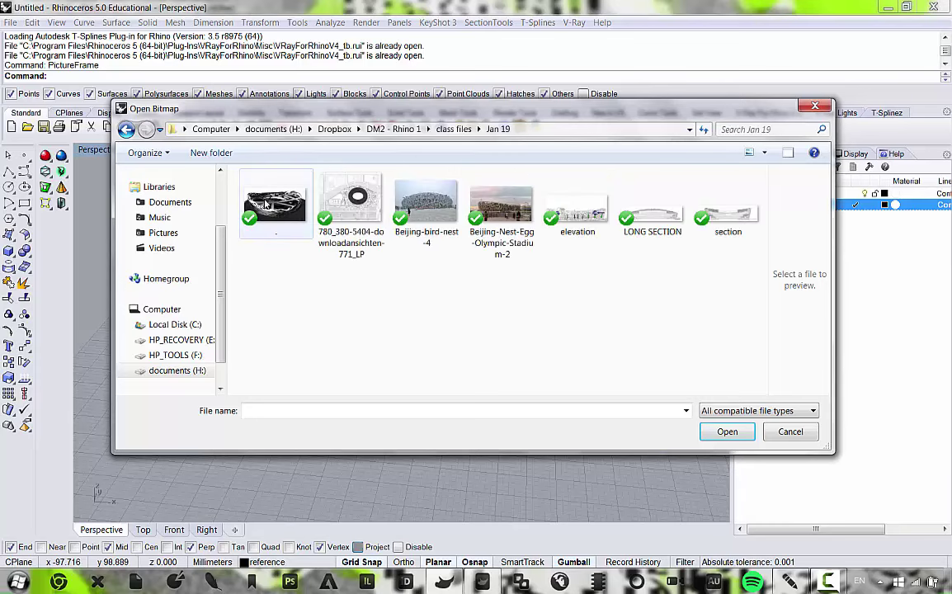
{"action": "left_click", "coordinate": [733, 226]}
{"action": "left_click", "coordinate": [671, 223]}
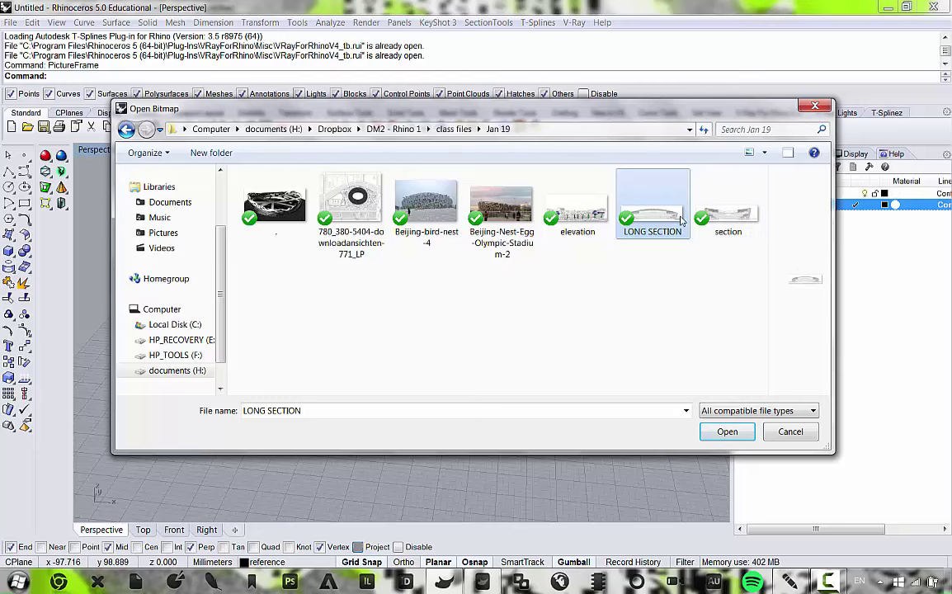
{"action": "double_click", "coordinate": [717, 223]}
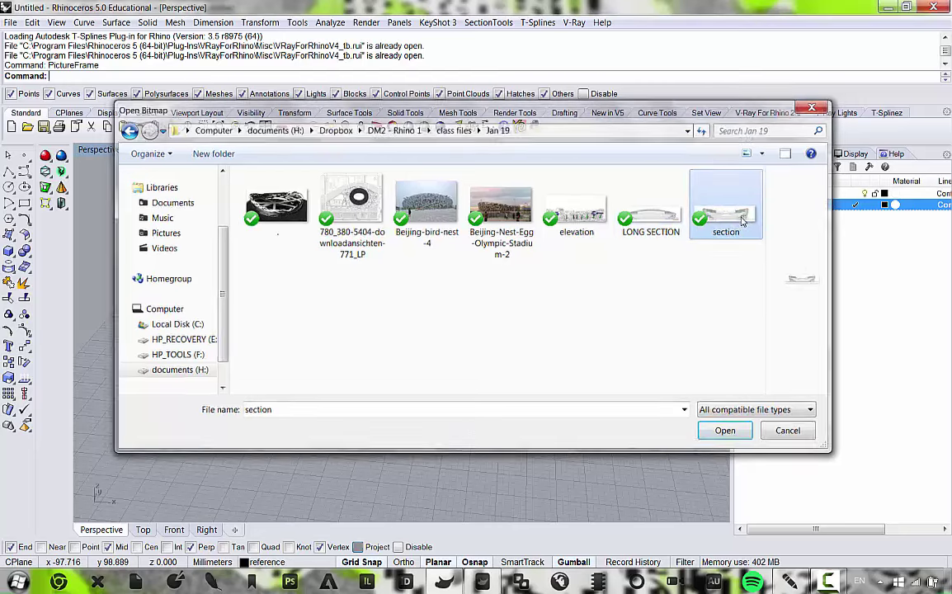
Switch to the four-viewport layout and place the first corner of the section picture frame at the origin in the Front viewport.
{"action": "scroll", "coordinate": [438, 275], "scroll_direction": "up", "scroll_amount": 3}
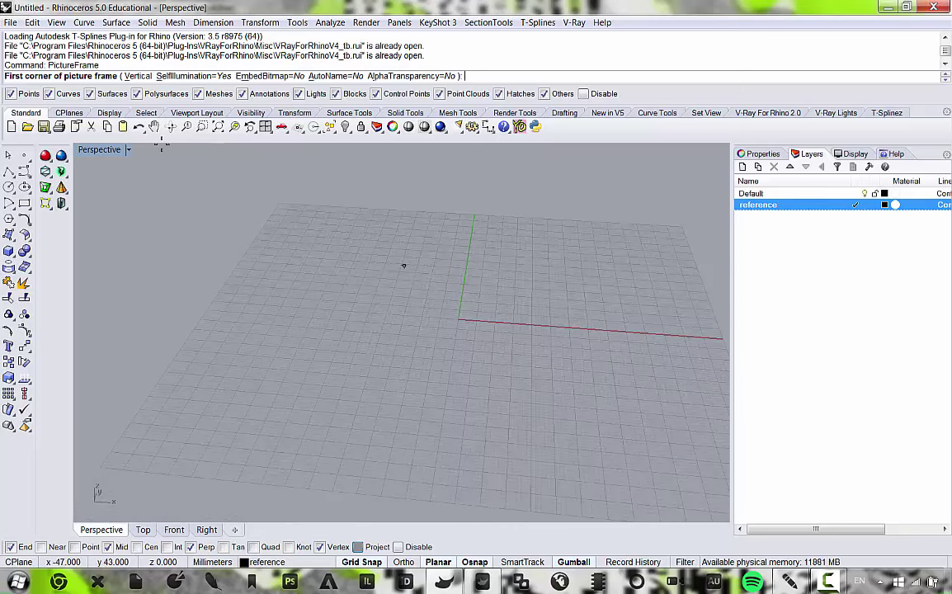
{"action": "scroll", "coordinate": [200, 166], "scroll_direction": "up", "scroll_amount": 3}
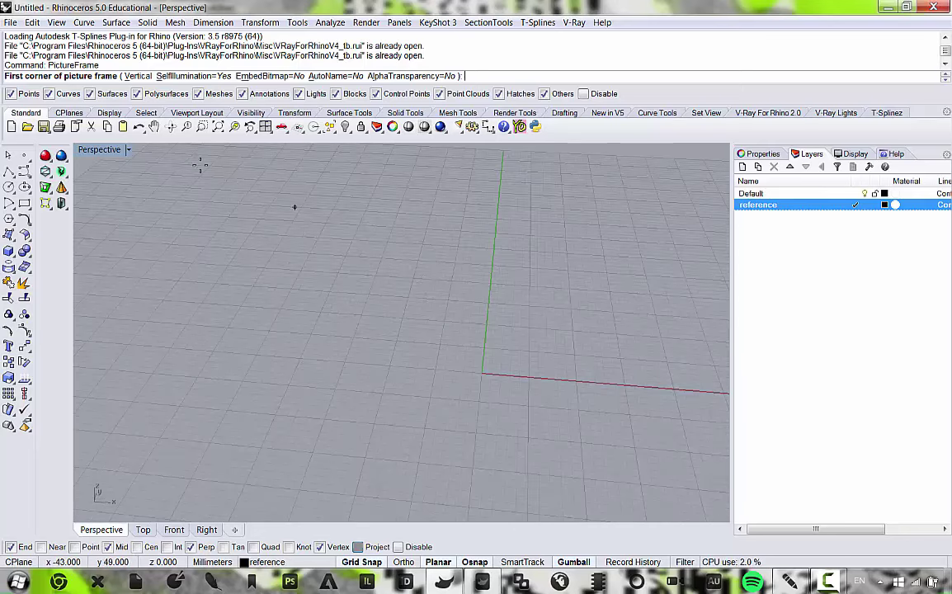
{"action": "double_click", "coordinate": [108, 153]}
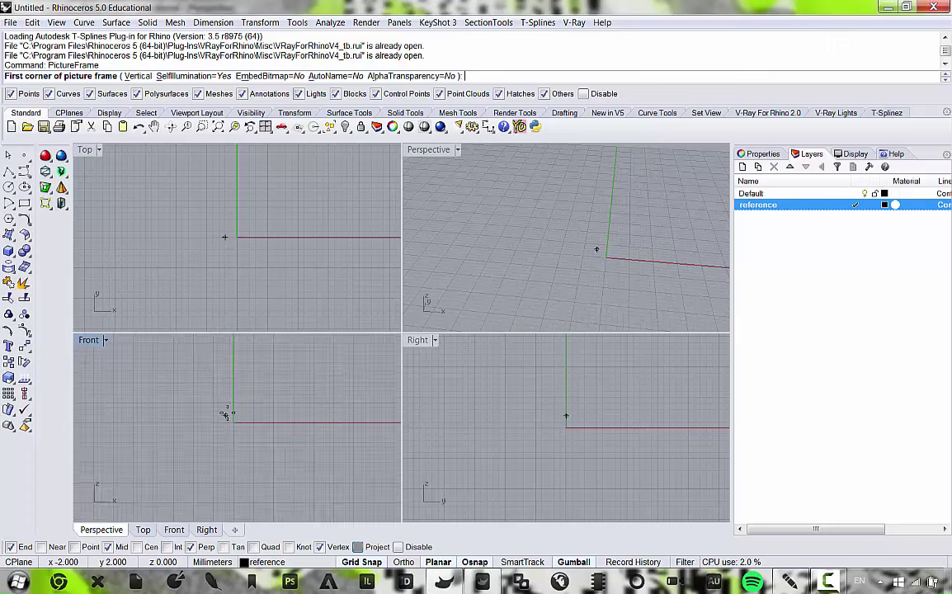
{"action": "scroll", "coordinate": [219, 437], "scroll_direction": "up", "scroll_amount": 3}
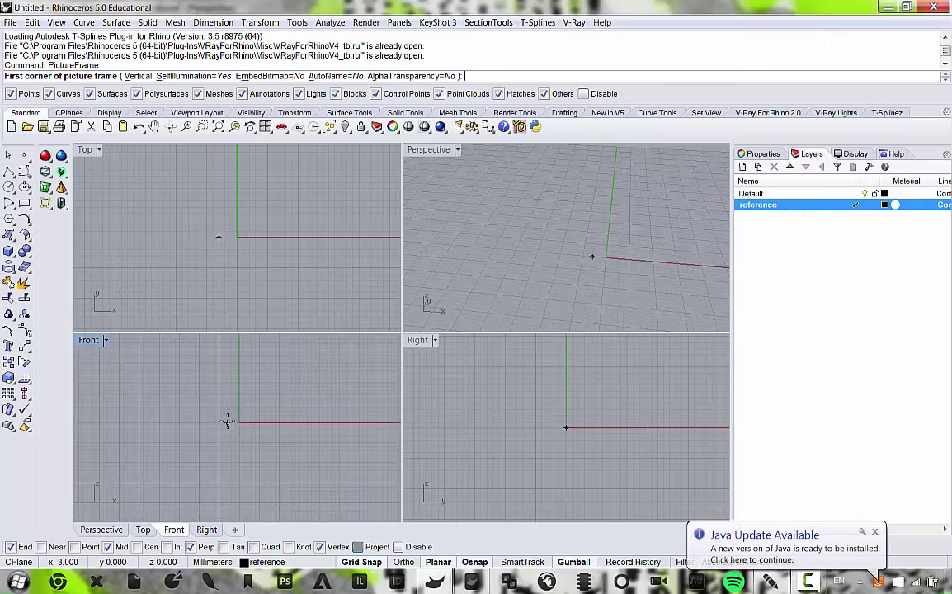
{"action": "scroll", "coordinate": [235, 422], "scroll_direction": "up", "scroll_amount": 2}
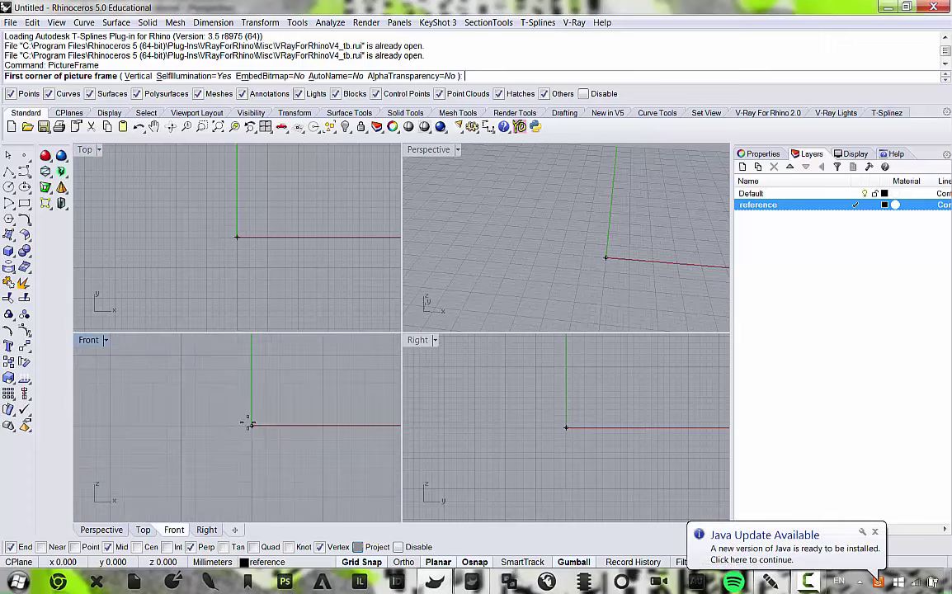
{"action": "left_click", "coordinate": [250, 424]}
Set the section picture frame's length horizontally along the positive x-axis in the Front viewport, with ortho constraining its direction.
{"action": "scroll", "coordinate": [251, 423], "scroll_direction": "down", "scroll_amount": 8}
{"action": "scroll", "coordinate": [304, 354], "scroll_direction": "down", "scroll_amount": 3}
{"action": "right_click_drag", "start_coordinate": [314, 340], "coordinate": [262, 425]}
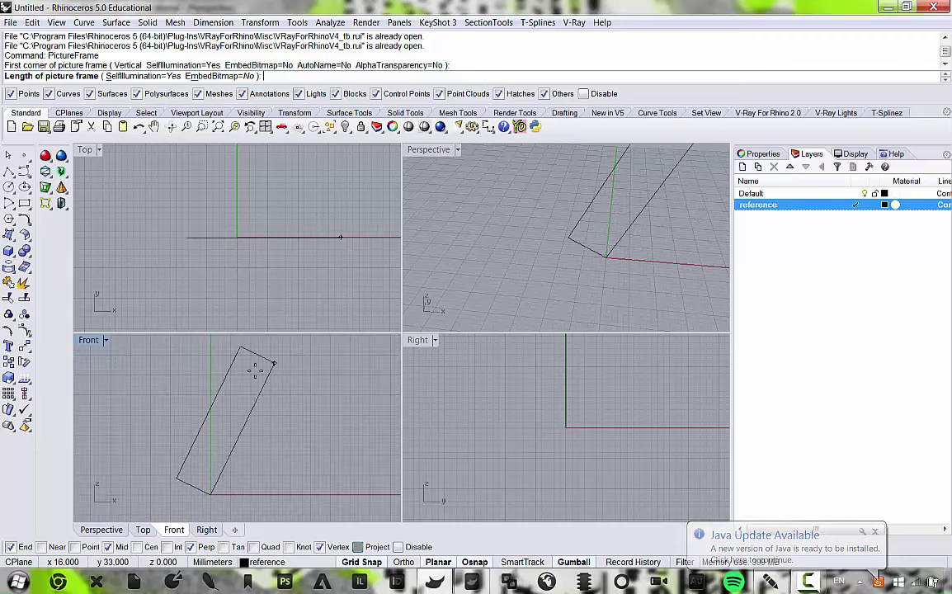
{"action": "scroll", "coordinate": [259, 381], "scroll_direction": "down", "scroll_amount": 6}
{"action": "right_click_drag", "start_coordinate": [269, 384], "coordinate": [262, 404]}
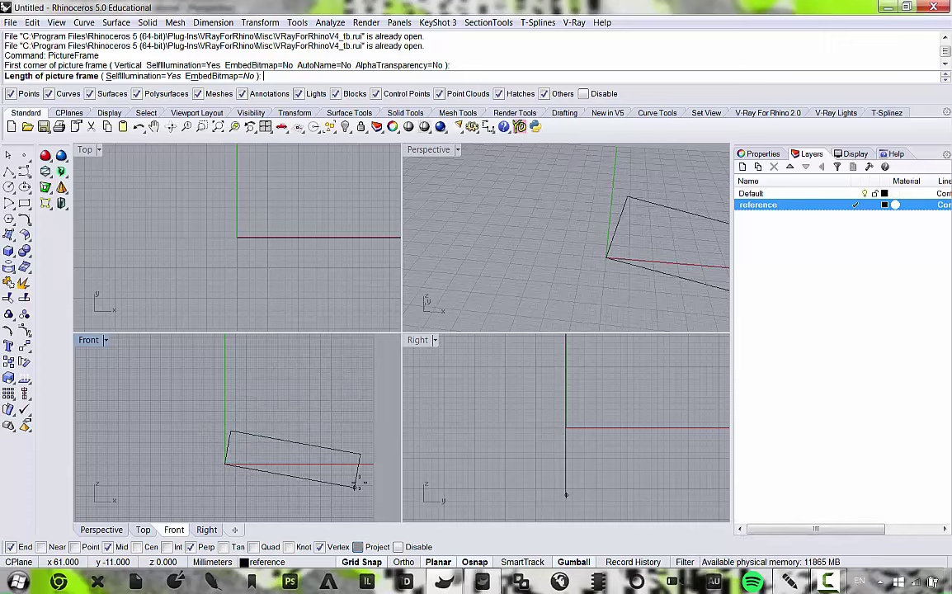
{"action": "scroll", "coordinate": [351, 439], "scroll_direction": "up", "scroll_amount": 5}
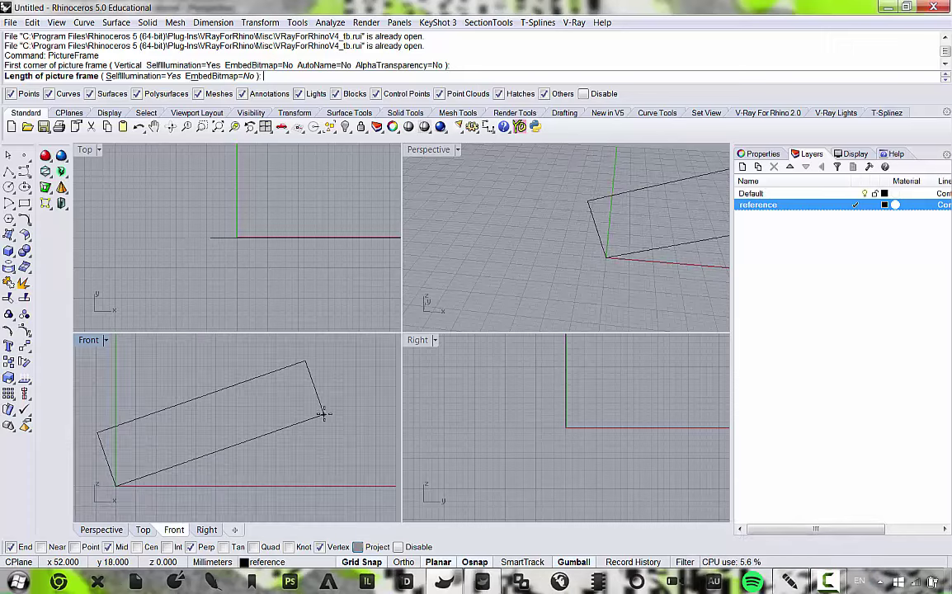
{"action": "scroll", "coordinate": [312, 391], "scroll_direction": "down", "scroll_amount": 6}
{"action": "mouse_move", "coordinate": [311, 391]}
{"action": "right_mouse_down"}
{"action": "mouse_move", "coordinate": [295, 441]}
{"action": "mouse_move", "coordinate": [305, 406]}
{"action": "right_mouse_up"}
{"action": "key", "text": "shift"}
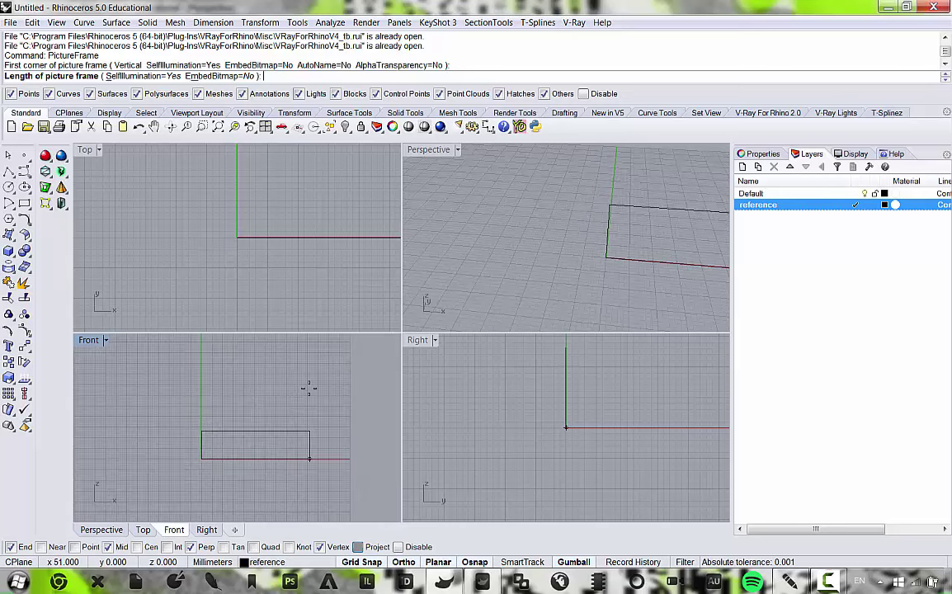
{"action": "scroll", "coordinate": [347, 458], "scroll_direction": "up", "scroll_amount": 5}
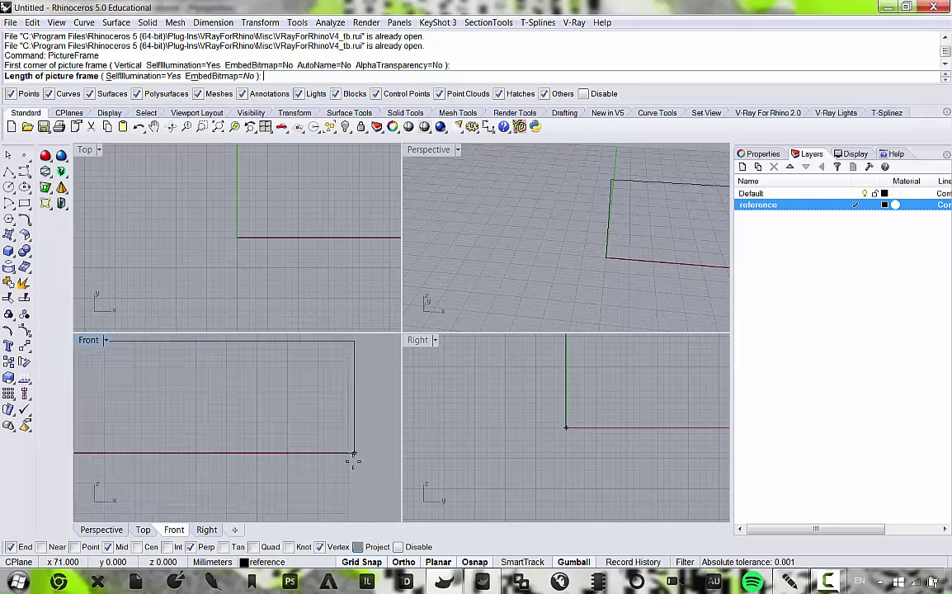
{"action": "scroll", "coordinate": [338, 449], "scroll_direction": "down", "scroll_amount": 4}
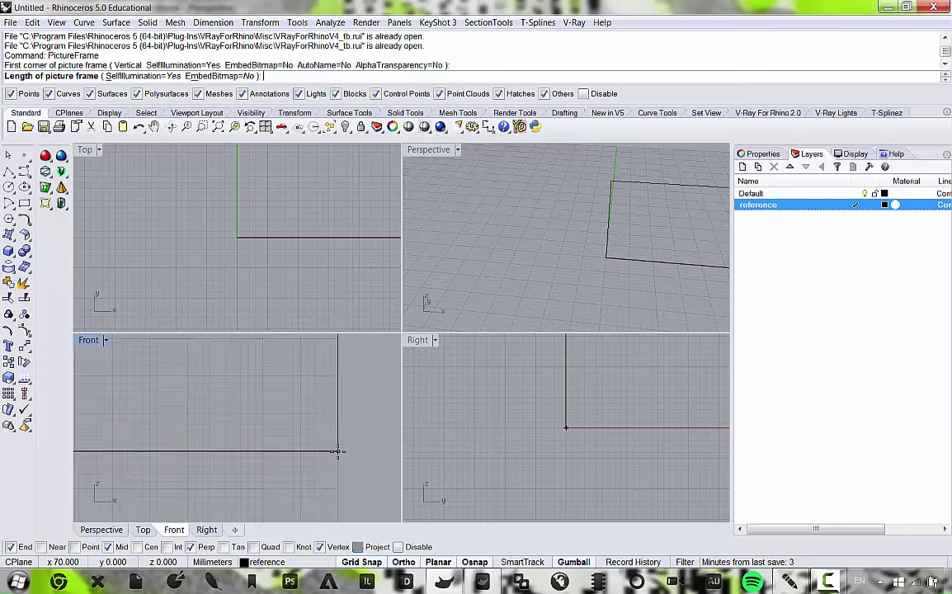
{"action": "scroll", "coordinate": [338, 449], "scroll_direction": "up", "scroll_amount": 3}
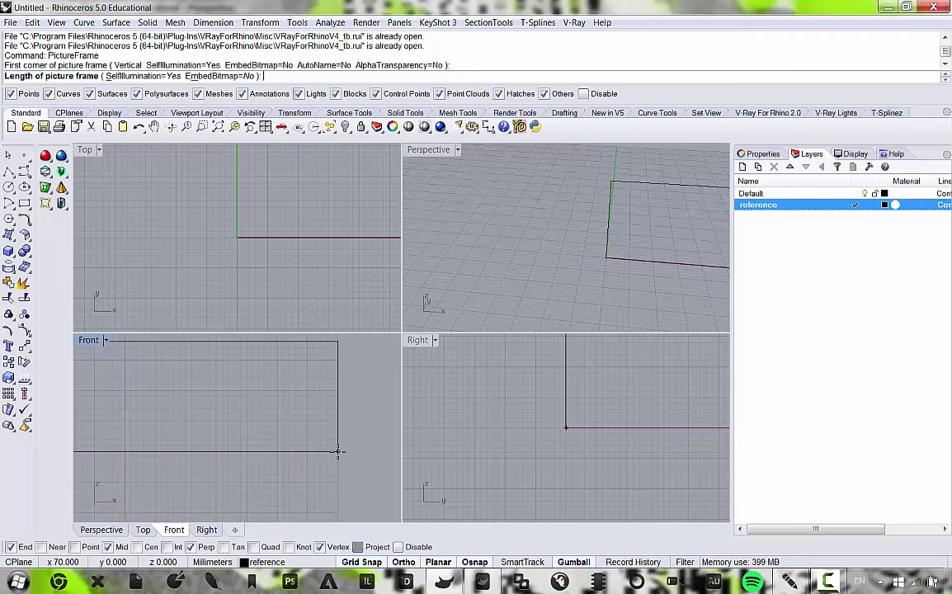
{"action": "scroll", "coordinate": [338, 450], "scroll_direction": "down", "scroll_amount": 5}
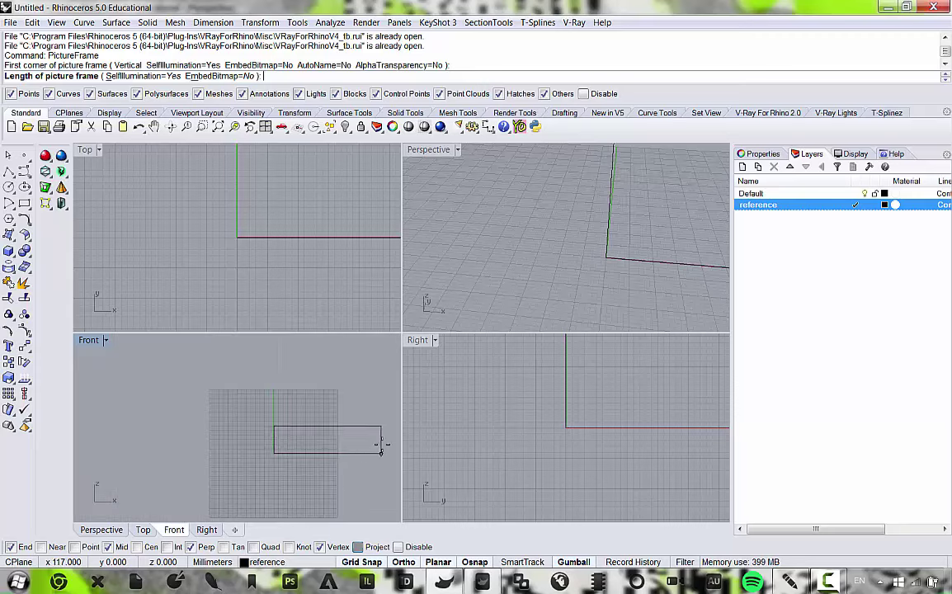
{"action": "scroll", "coordinate": [329, 434], "scroll_direction": "down", "scroll_amount": 3}
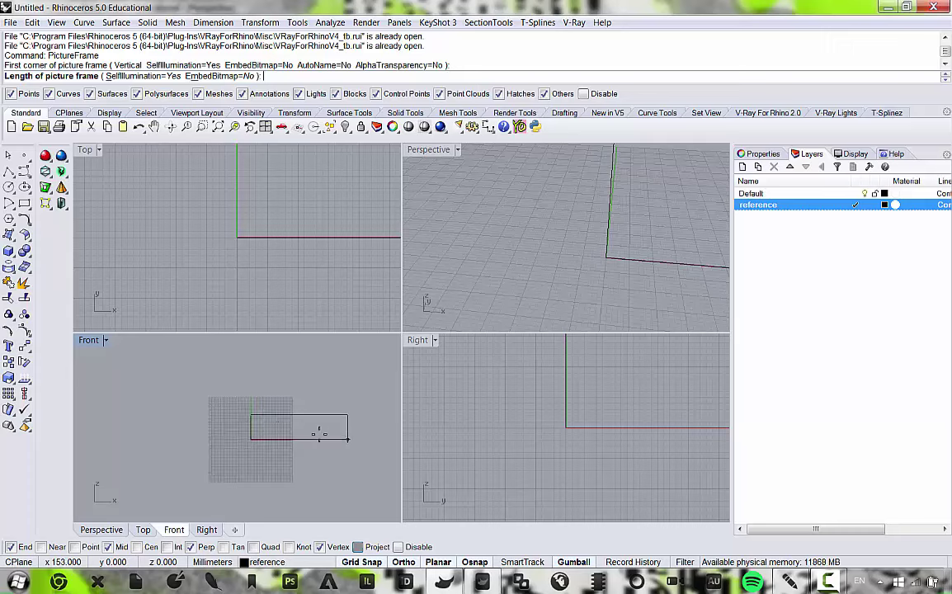
{"action": "scroll", "coordinate": [320, 434], "scroll_direction": "up", "scroll_amount": 8}
{"action": "scroll", "coordinate": [324, 434], "scroll_direction": "down", "scroll_amount": 6}
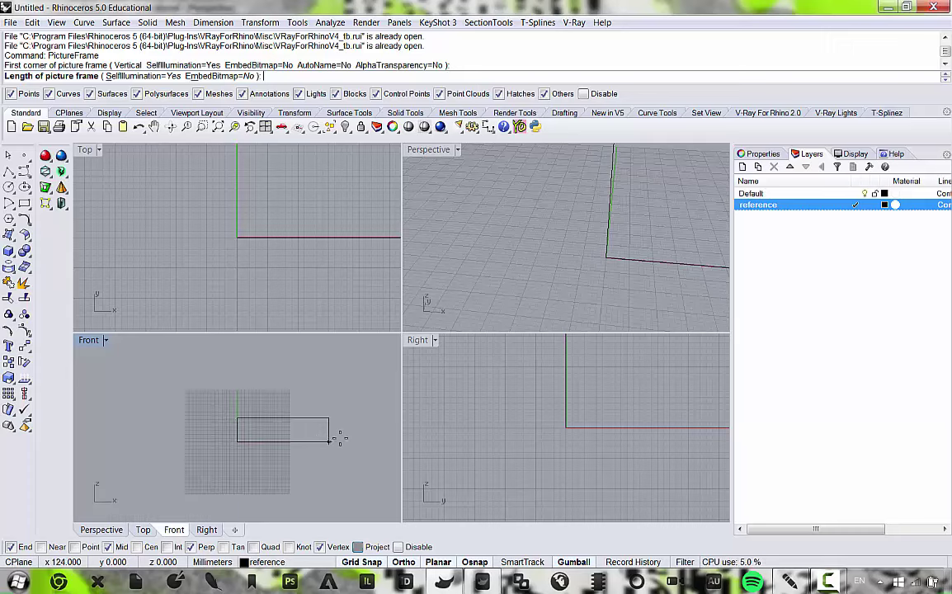
{"action": "left_click", "coordinate": [351, 440]}
Select the section picture frame and shift it in the negative x direction until it is roughly centred on the origin.
{"action": "scroll", "coordinate": [310, 433], "scroll_direction": "up", "scroll_amount": 3}
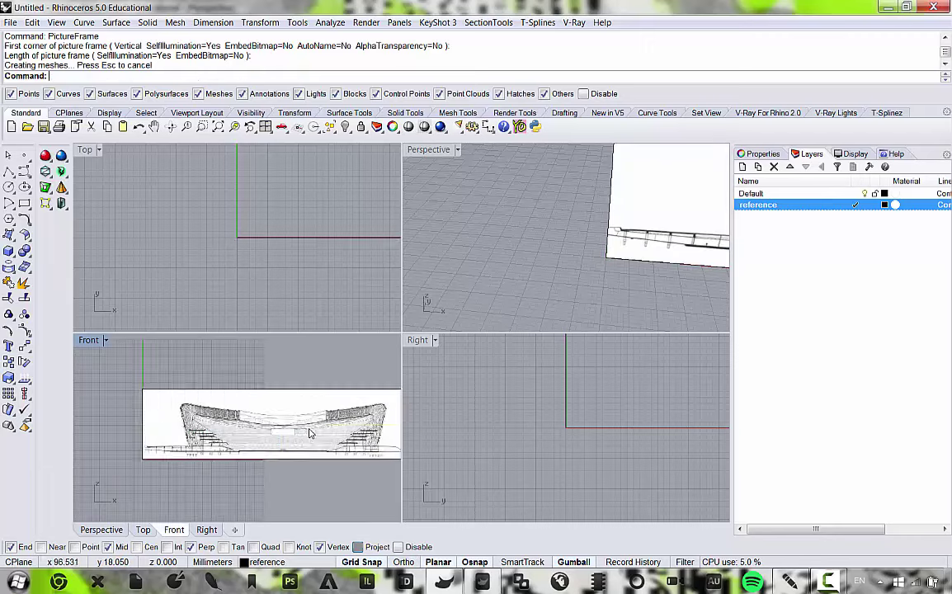
{"action": "left_click", "coordinate": [310, 433]}
{"action": "scroll", "coordinate": [301, 439], "scroll_direction": "up", "scroll_amount": 2}
{"action": "scroll", "coordinate": [296, 443], "scroll_direction": "down", "scroll_amount": 2}
{"action": "scroll", "coordinate": [292, 445], "scroll_direction": "up", "scroll_amount": 2}
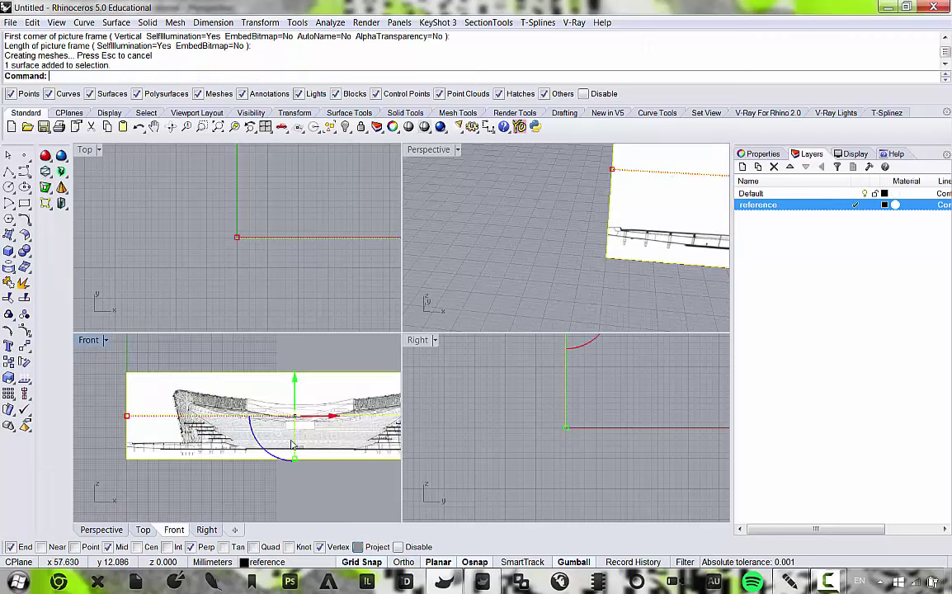
{"action": "scroll", "coordinate": [351, 436], "scroll_direction": "down", "scroll_amount": 3}
{"action": "left_click_drag", "start_coordinate": [338, 437], "coordinate": [244, 445]}
{"action": "scroll", "coordinate": [248, 437], "scroll_direction": "up", "scroll_amount": 5}
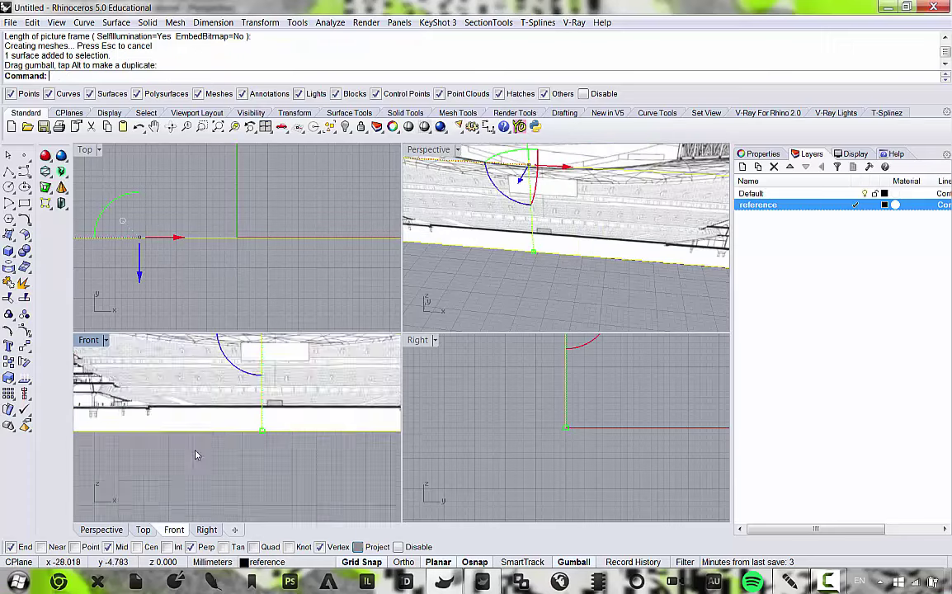
{"action": "scroll", "coordinate": [263, 424], "scroll_direction": "down", "scroll_amount": 4}
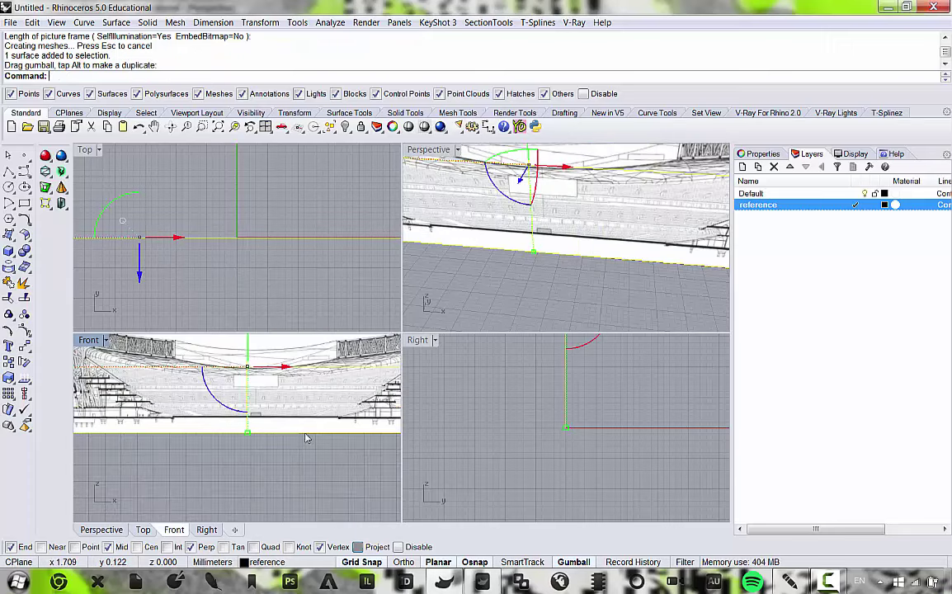
Move the section picture frame from the midpoint of its lower edge to the origin by entering 0, and deselect it.
{"action": "right_click_drag", "start_coordinate": [304, 497], "coordinate": [284, 487]}
{"action": "left_click", "coordinate": [267, 24]}
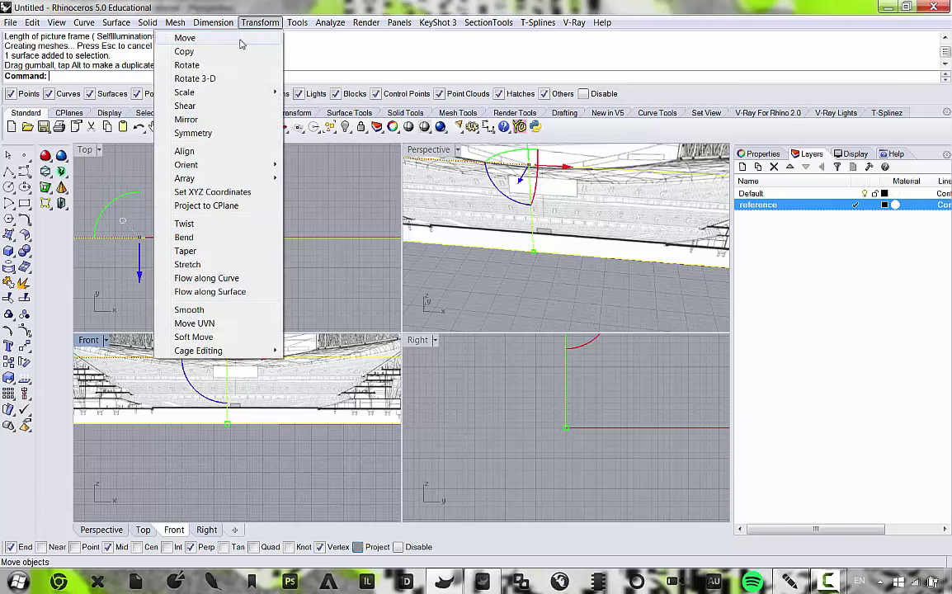
{"action": "left_click", "coordinate": [185, 37]}
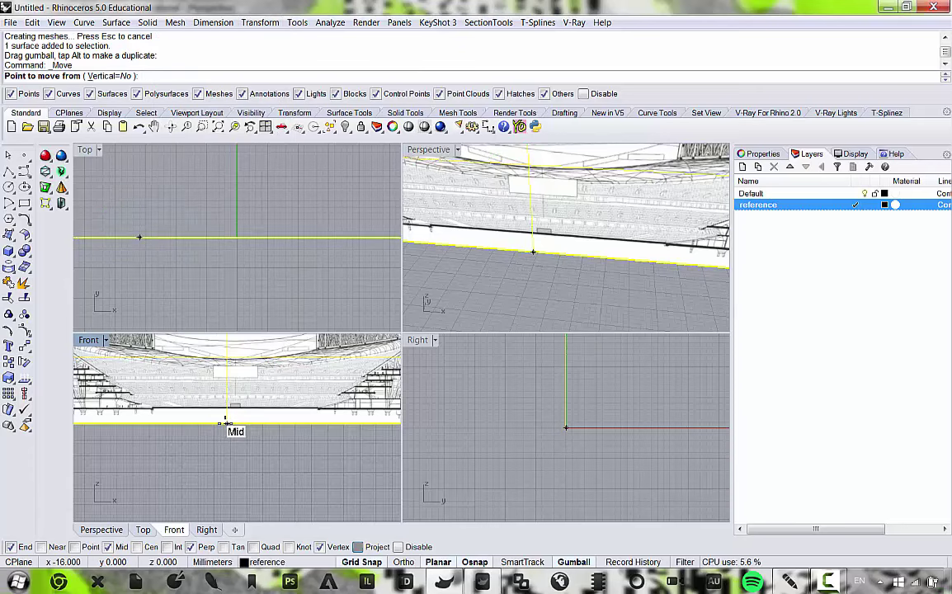
{"action": "left_click", "coordinate": [227, 424]}
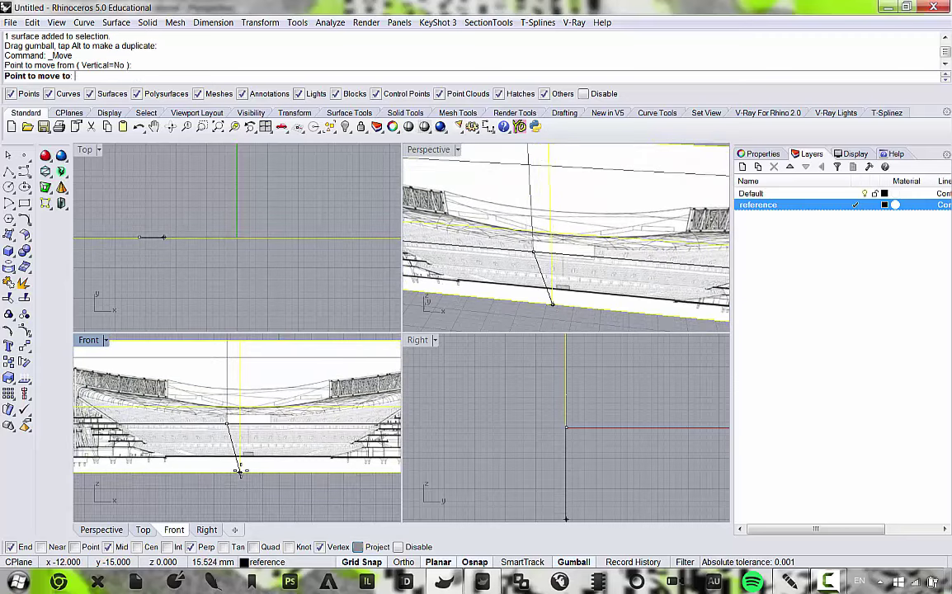
{"action": "type", "text": "0"}
{"action": "key", "text": "Return"}
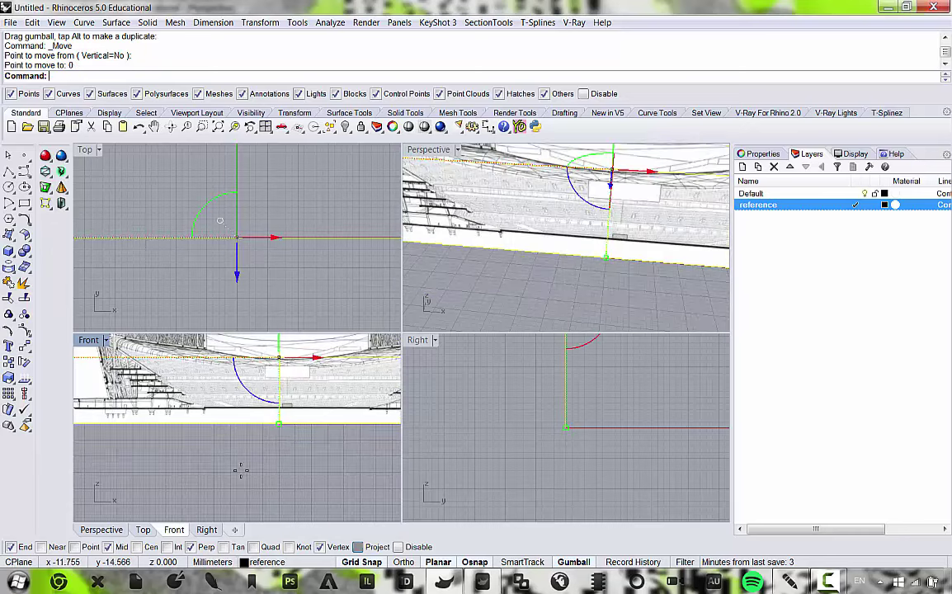
{"action": "left_click", "coordinate": [606, 297]}
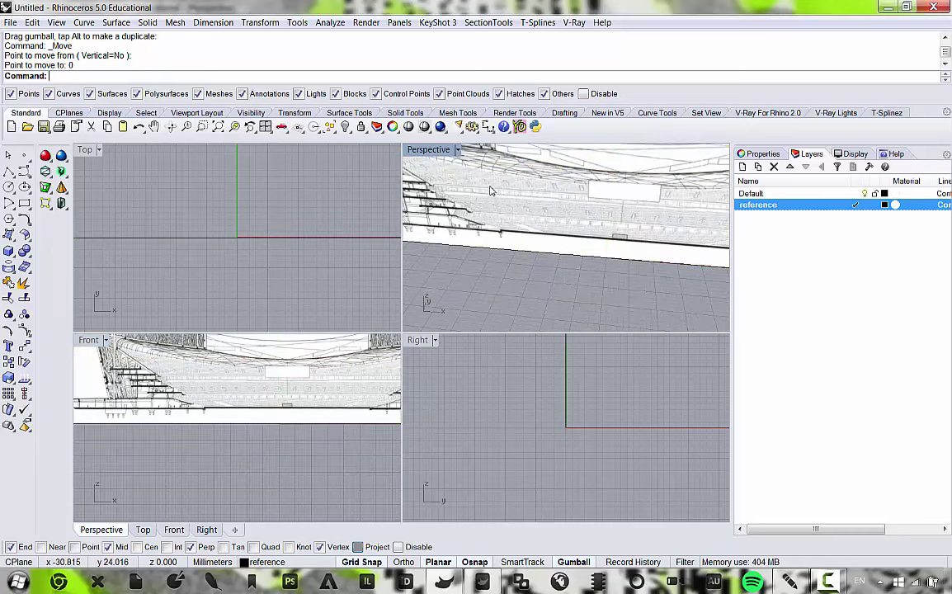
Maximize the Perspective viewport and orient it to show the upright section picture frame.
{"action": "double_click", "coordinate": [429, 151]}
{"action": "right_click_drag", "start_coordinate": [414, 272], "coordinate": [355, 274]}
{"action": "right_click_drag", "start_coordinate": [468, 283], "coordinate": [476, 314]}
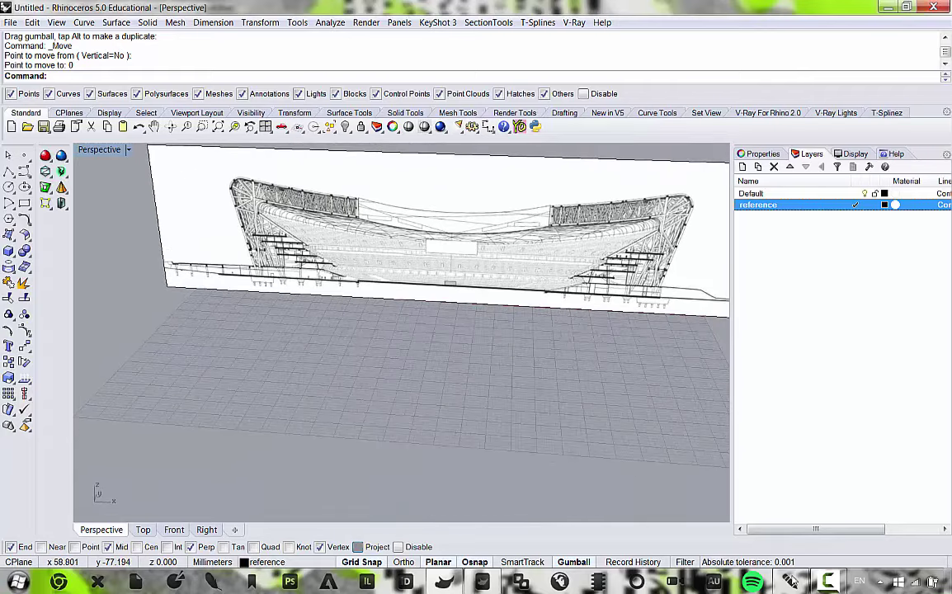
Switch to Windows Explorer and open the Dropbox folder DM2 - Rhino 1 > class files > Jan 19.
{"action": "left_click", "coordinate": [19, 582]}
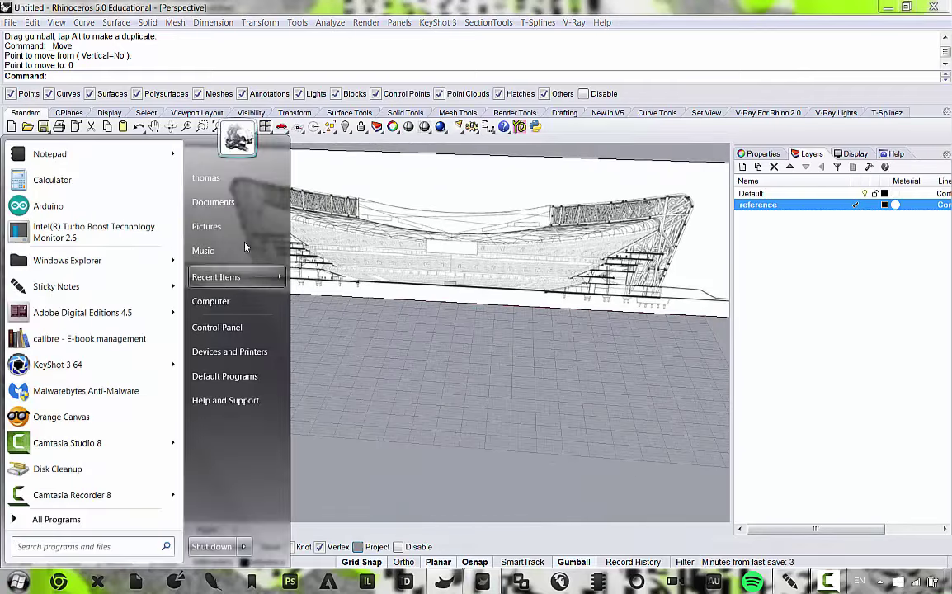
{"action": "left_click", "coordinate": [213, 202]}
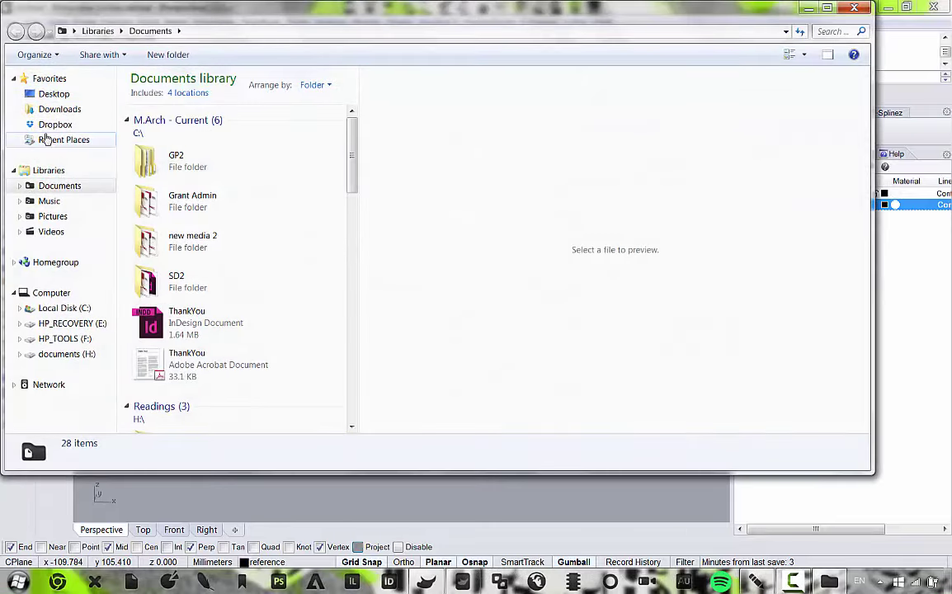
{"action": "left_click", "coordinate": [56, 125]}
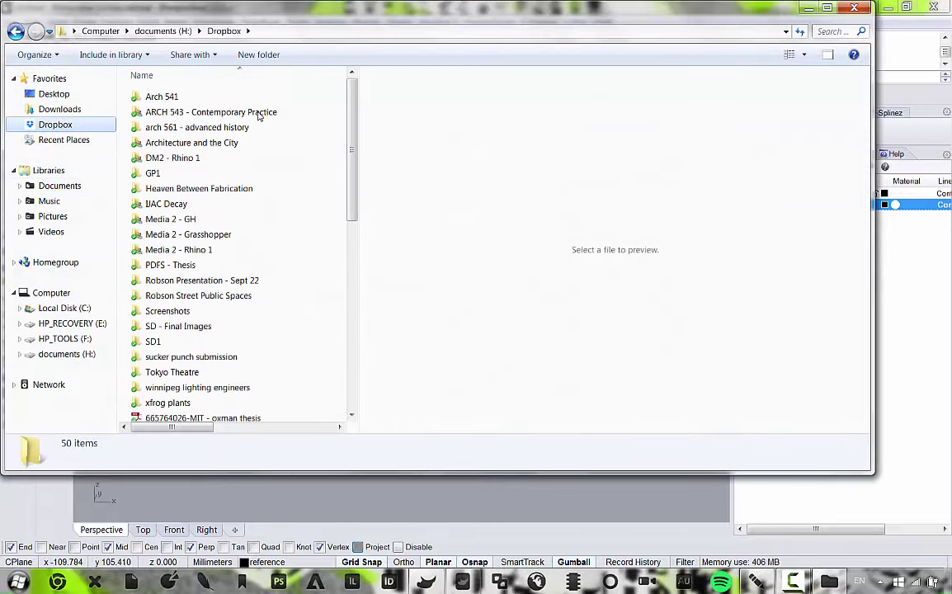
{"action": "double_click", "coordinate": [188, 158]}
{"action": "left_click", "coordinate": [184, 112]}
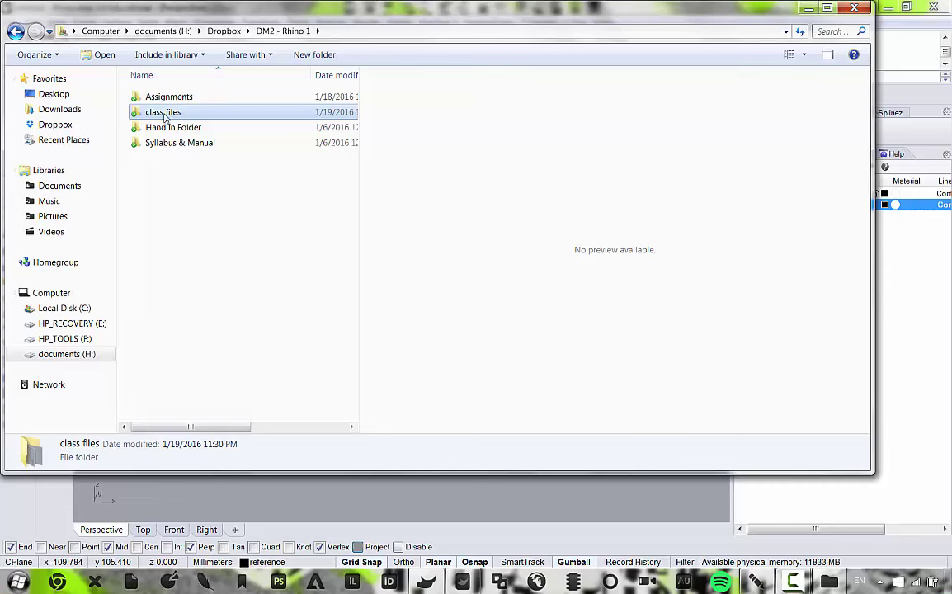
{"action": "double_click", "coordinate": [165, 117]}
{"action": "double_click", "coordinate": [164, 96]}
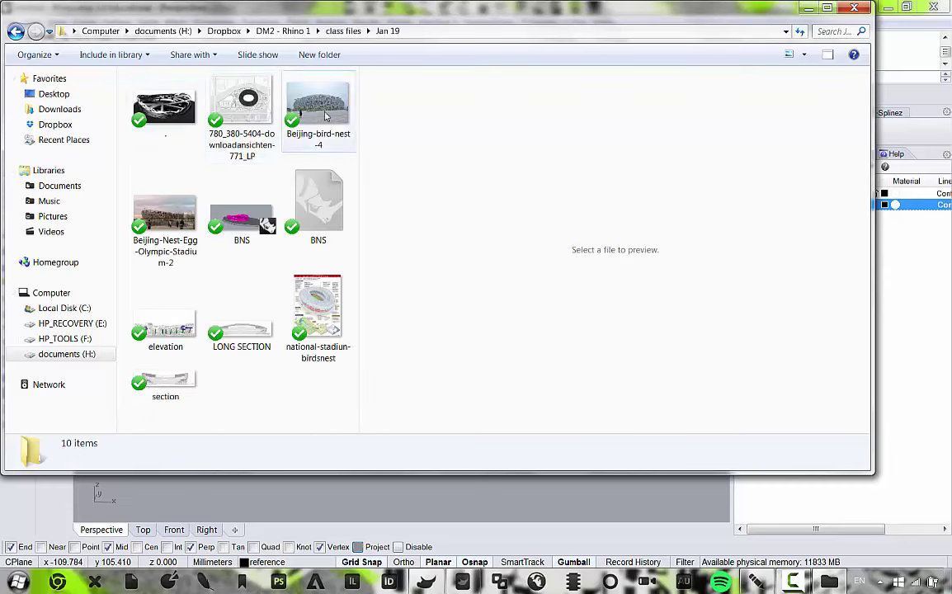
Preview the Beijing-Nest-Egg-Olympic-Stadium-2 image and browse through the following reference images up to "section".
{"action": "left_click", "coordinate": [160, 227]}
{"action": "right_click", "coordinate": [162, 232]}
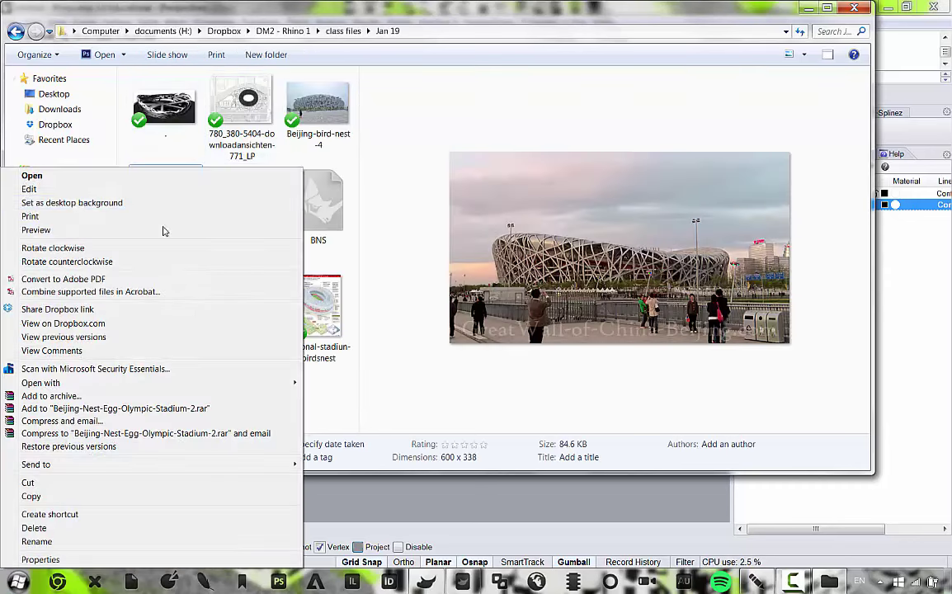
{"action": "left_click", "coordinate": [81, 230]}
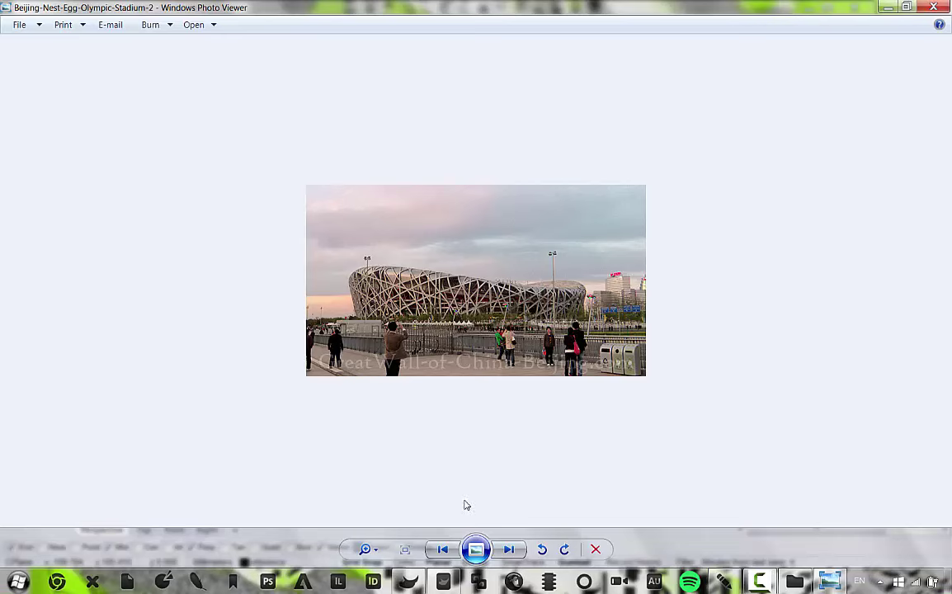
{"action": "key", "text": "Right"}
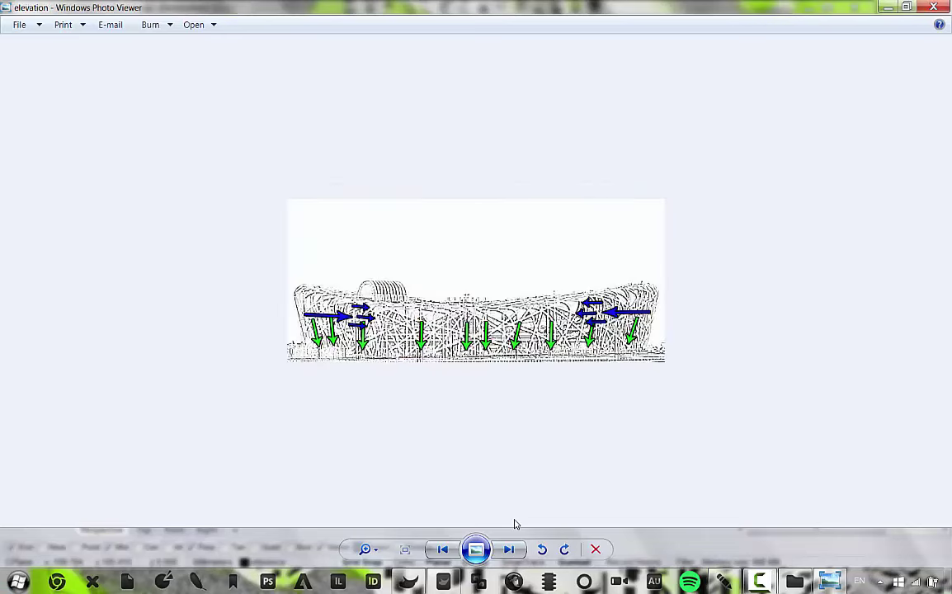
{"action": "key", "text": "Right"}
{"action": "key", "text": "Right"}
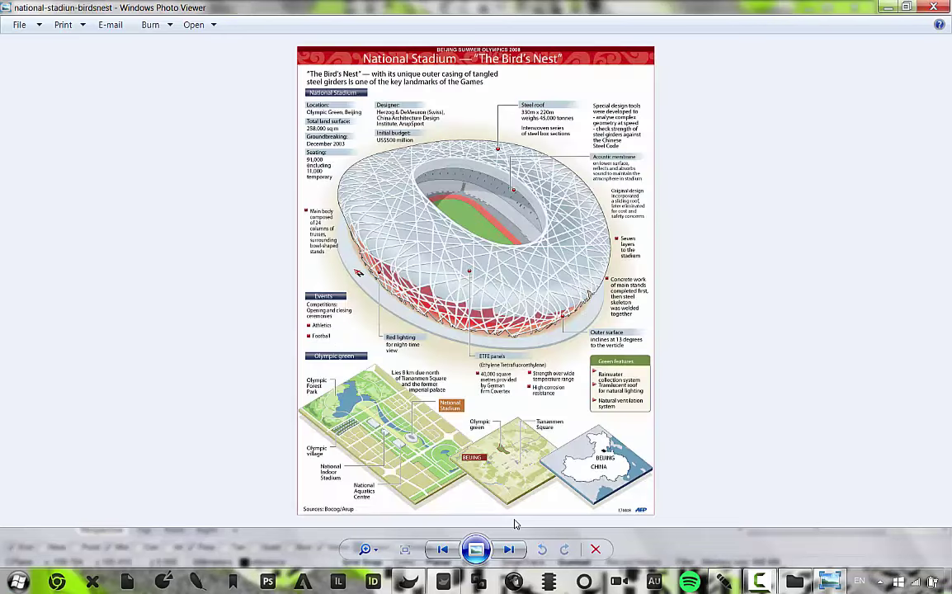
{"action": "key", "text": "Right"}
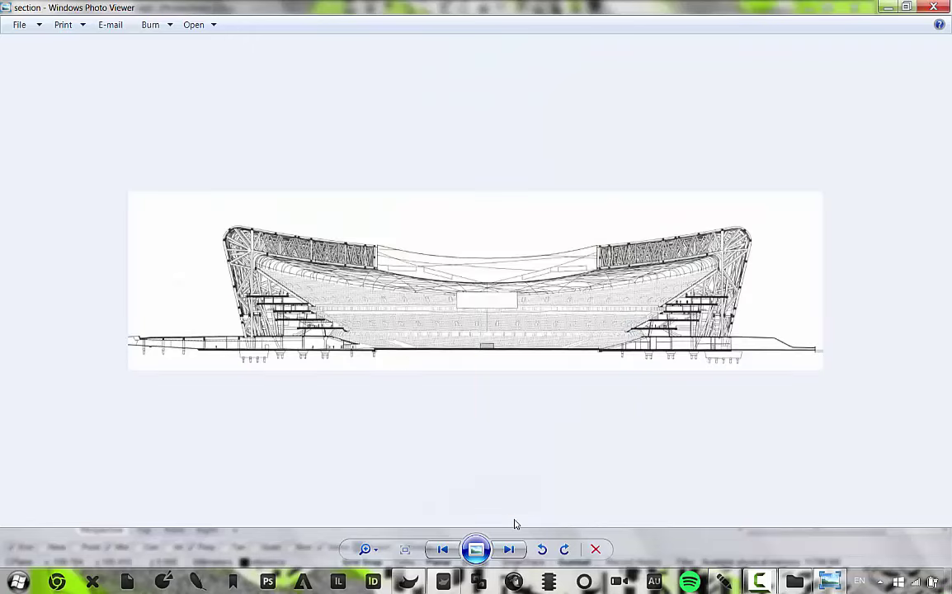
Compare the section, national-stadiun-birdsnest and LONG SECTION reference images, close the photo viewer and return to the Rhino document.
{"action": "key", "text": "Left"}
{"action": "key", "text": "Left"}
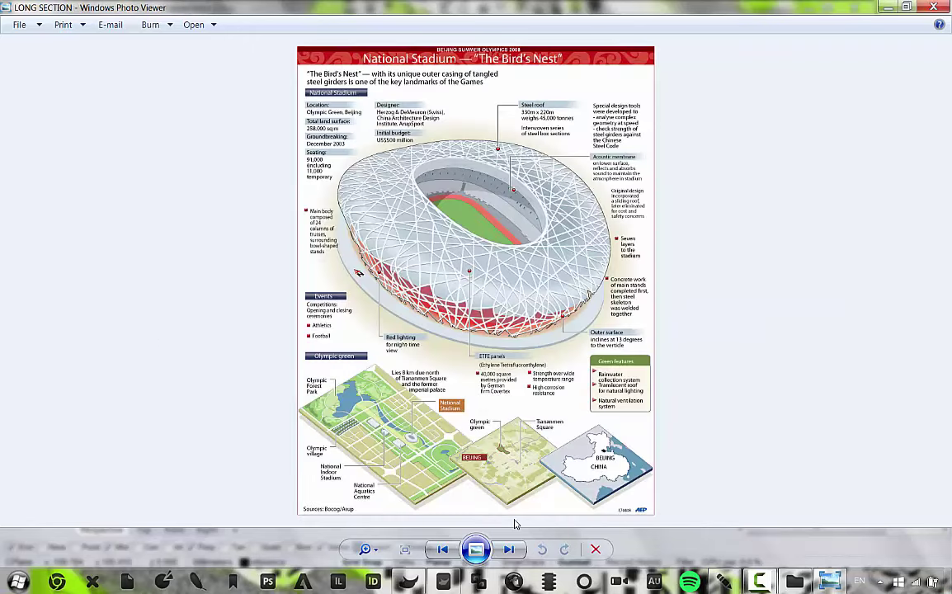
{"action": "key", "text": "Right"}
{"action": "key", "text": "Right"}
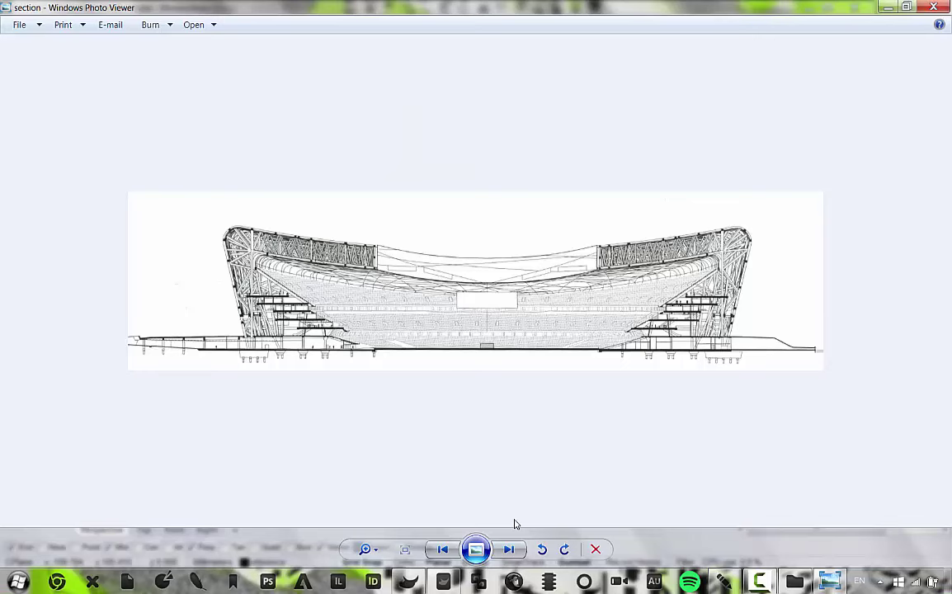
{"action": "key", "text": "Left"}
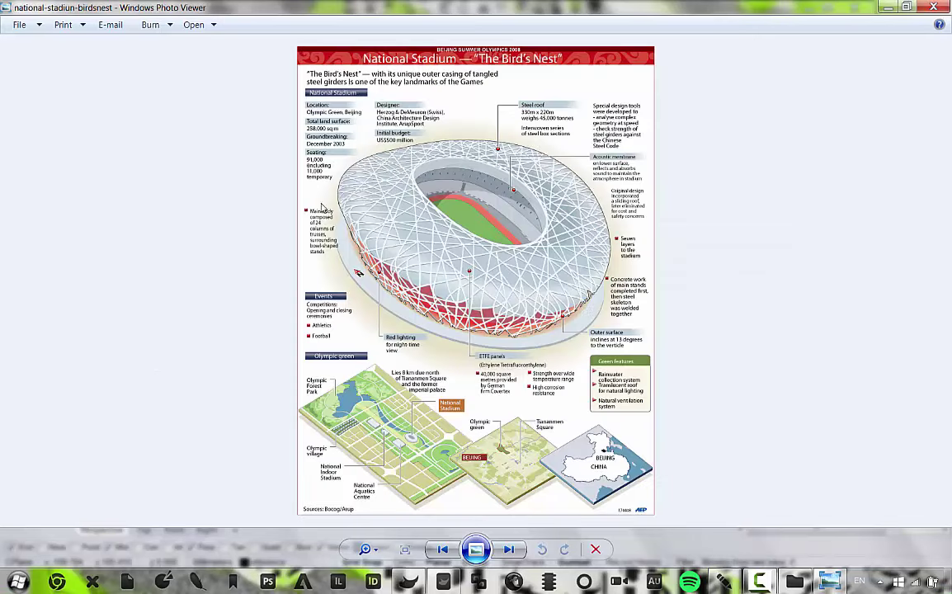
{"action": "key", "text": "Left"}
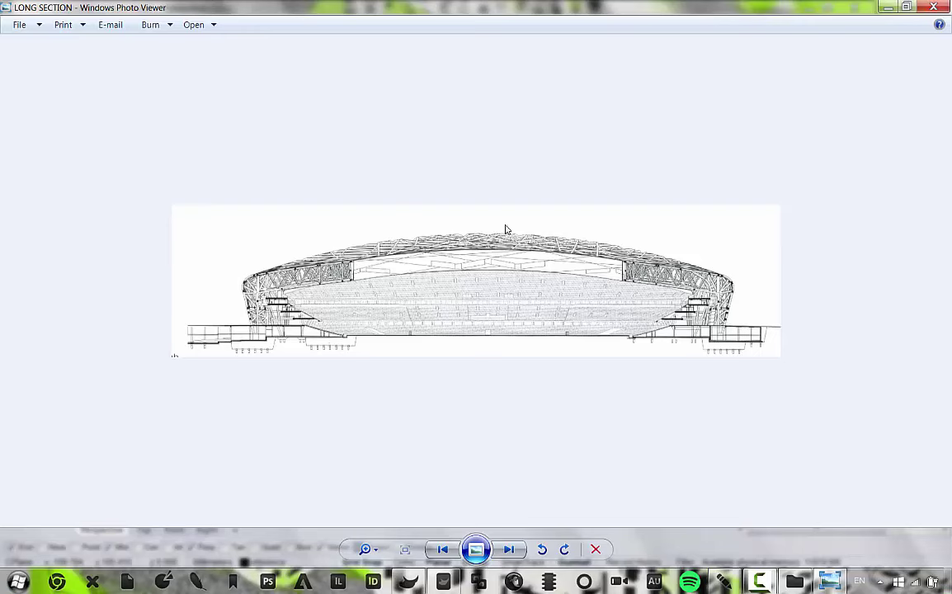
{"action": "key", "text": "Right"}
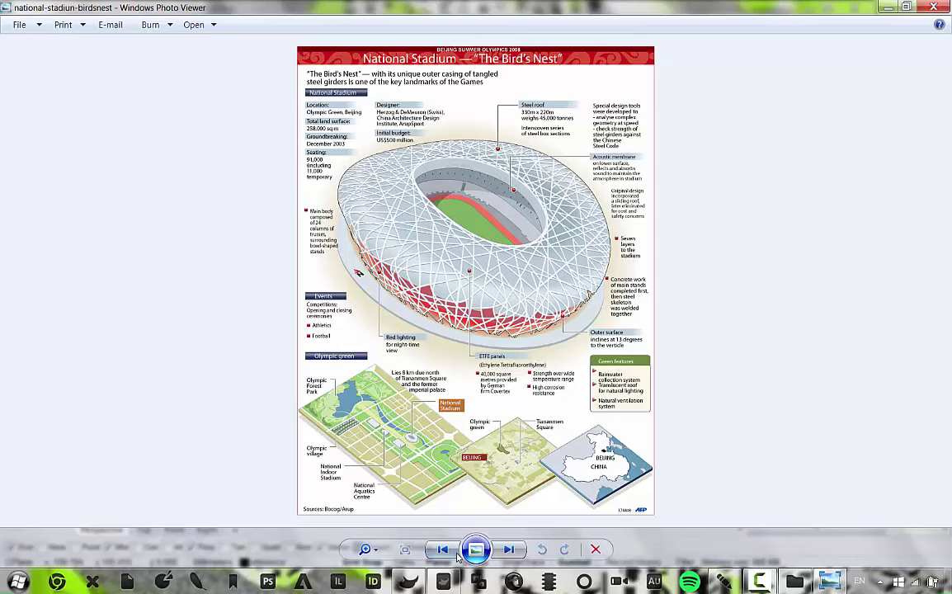
{"action": "key", "text": "Left"}
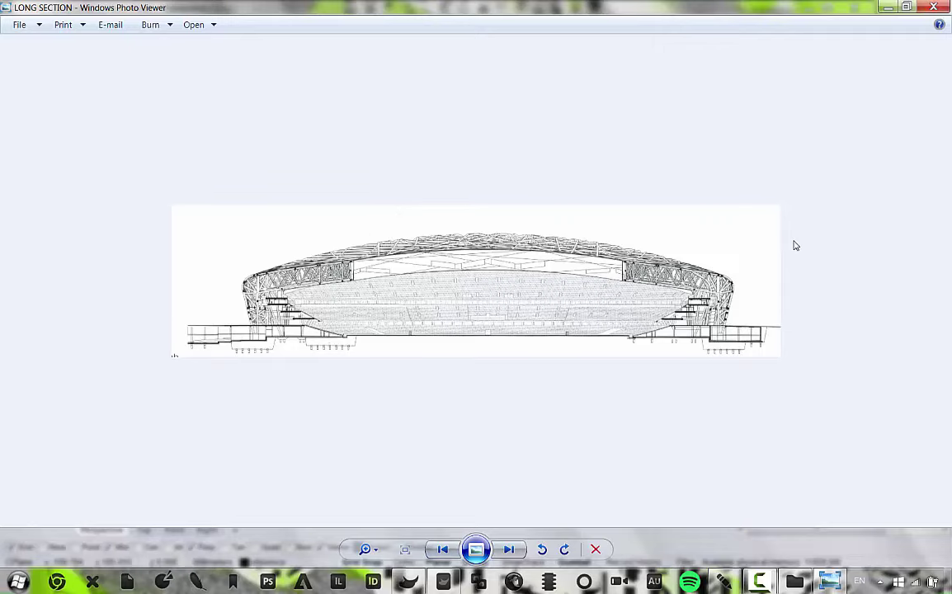
{"action": "left_click", "coordinate": [936, 7]}
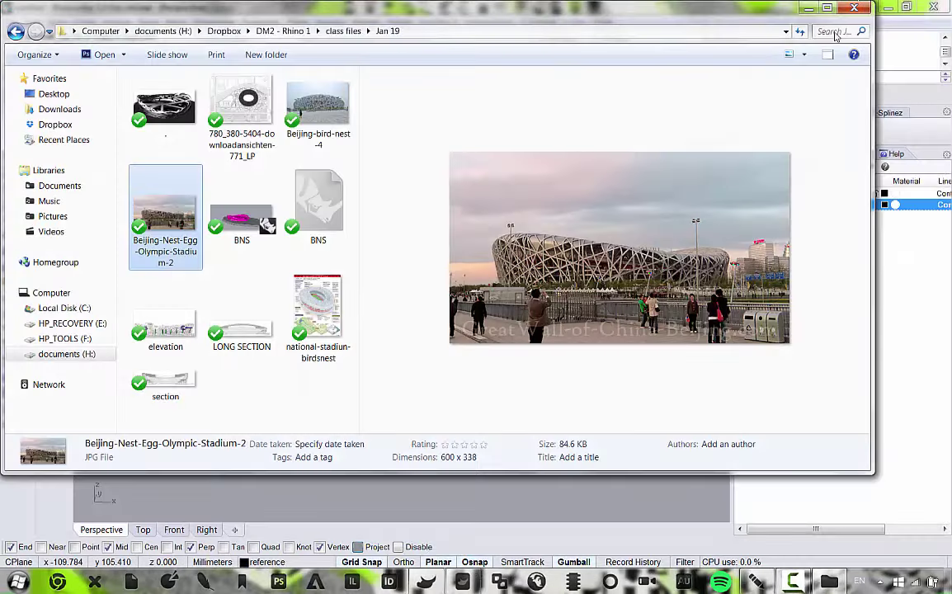
{"action": "left_click", "coordinate": [807, 12]}
Start a PictureFrame with the LONG SECTION image from the Jan 19 folder.
{"action": "scroll", "coordinate": [377, 238], "scroll_direction": "down", "scroll_amount": 6}
{"action": "right_click_drag", "start_coordinate": [380, 241], "coordinate": [416, 305]}
{"action": "scroll", "coordinate": [419, 301], "scroll_direction": "up", "scroll_amount": 5}
{"action": "scroll", "coordinate": [472, 291], "scroll_direction": "down", "scroll_amount": 4}
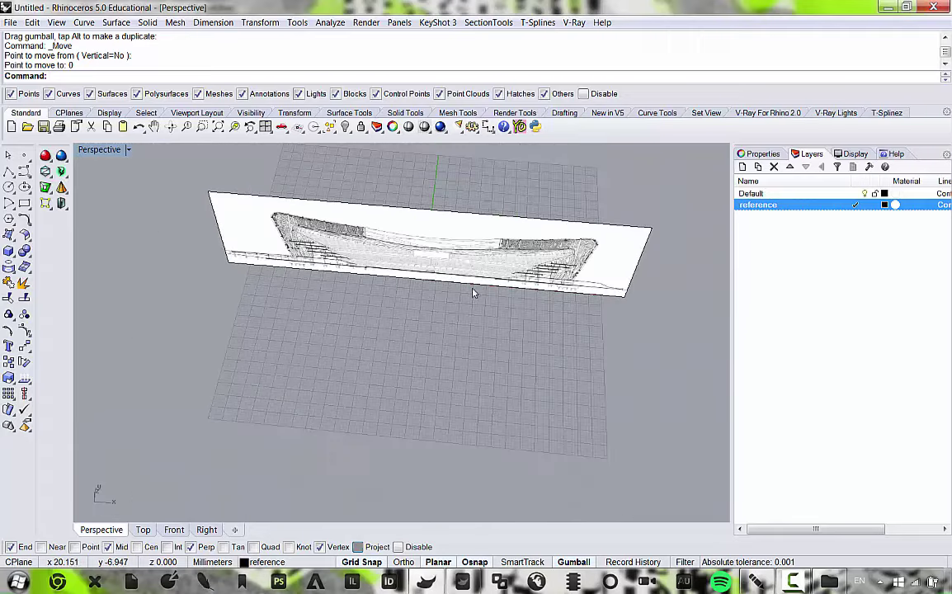
{"action": "right_click_drag", "start_coordinate": [233, 308], "coordinate": [340, 355]}
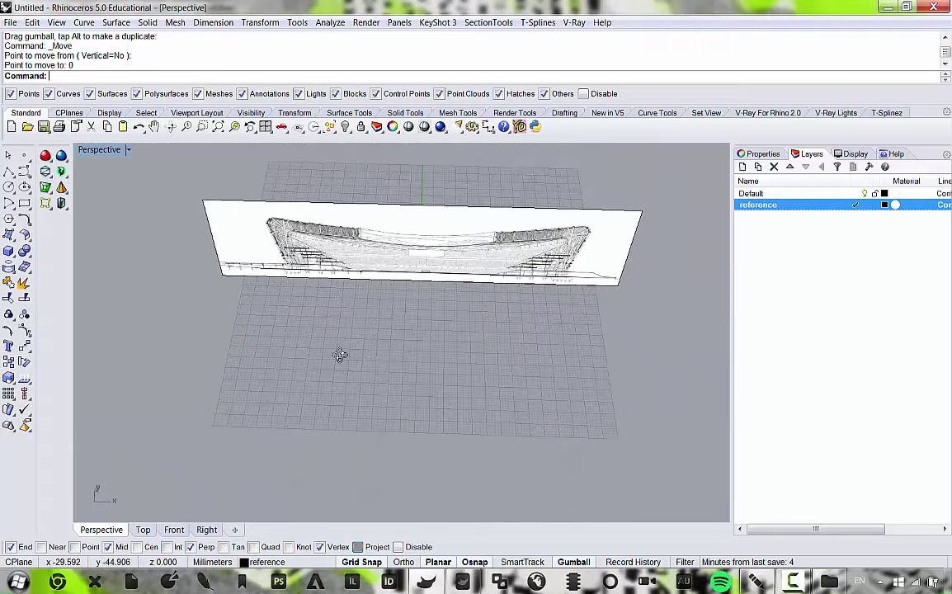
{"action": "type", "text": "Picut"}
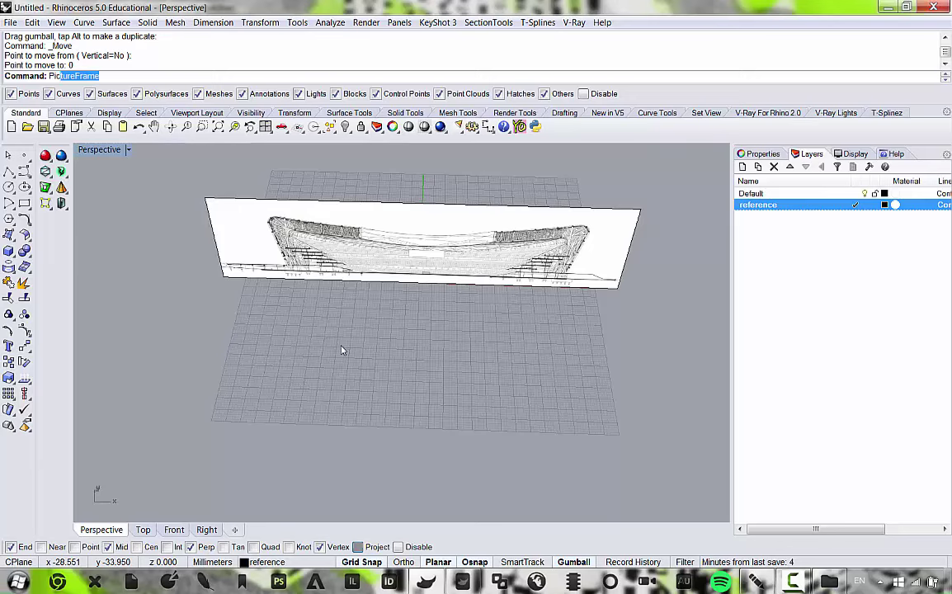
{"action": "key", "text": "BackSpace"}
{"action": "key", "text": "BackSpace"}
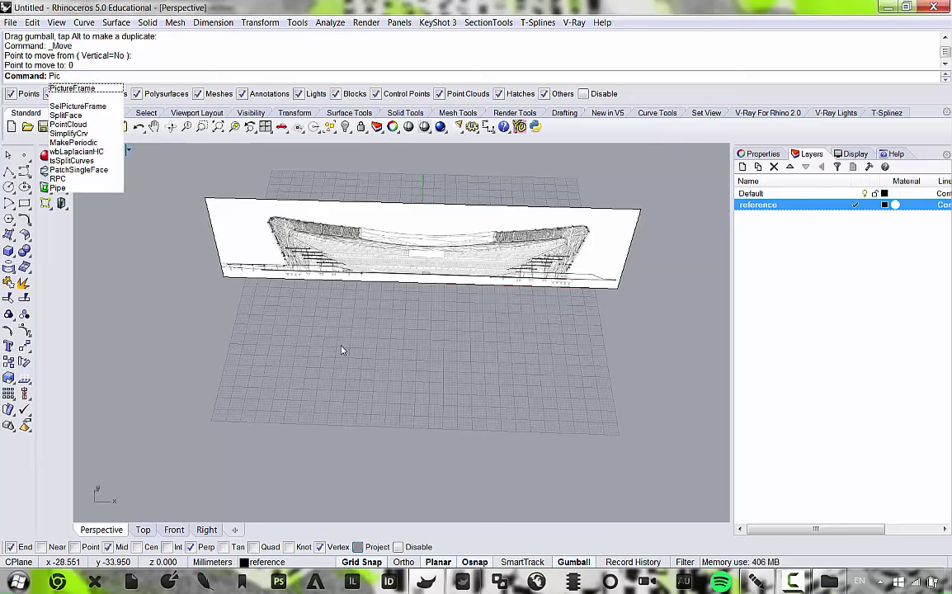
{"action": "type", "text": "ture"}
{"action": "key", "text": "Return"}
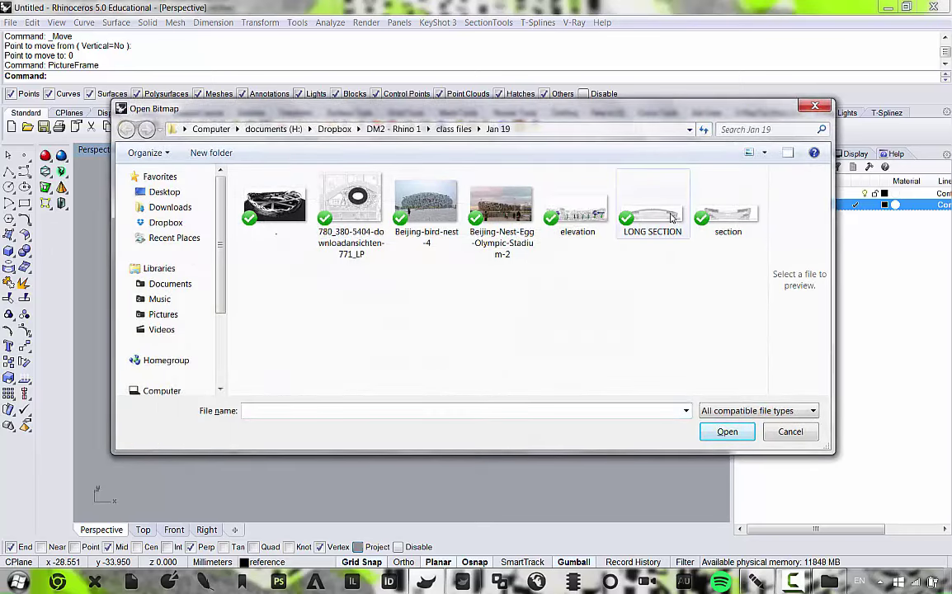
{"action": "double_click", "coordinate": [659, 218]}
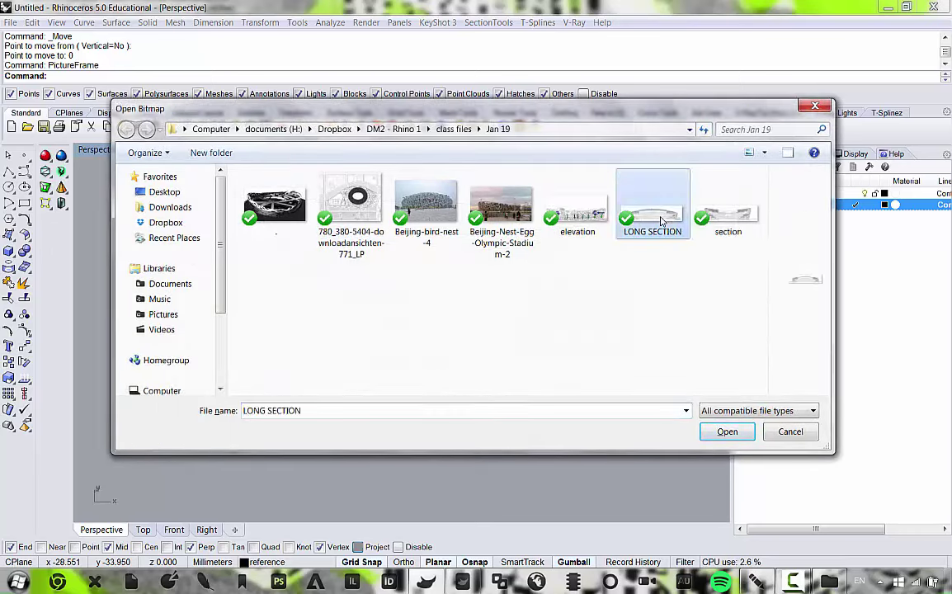
Place the long section frame in the Front view along the section frame's lower edge, from its left end to its right end.
{"action": "double_click", "coordinate": [114, 151]}
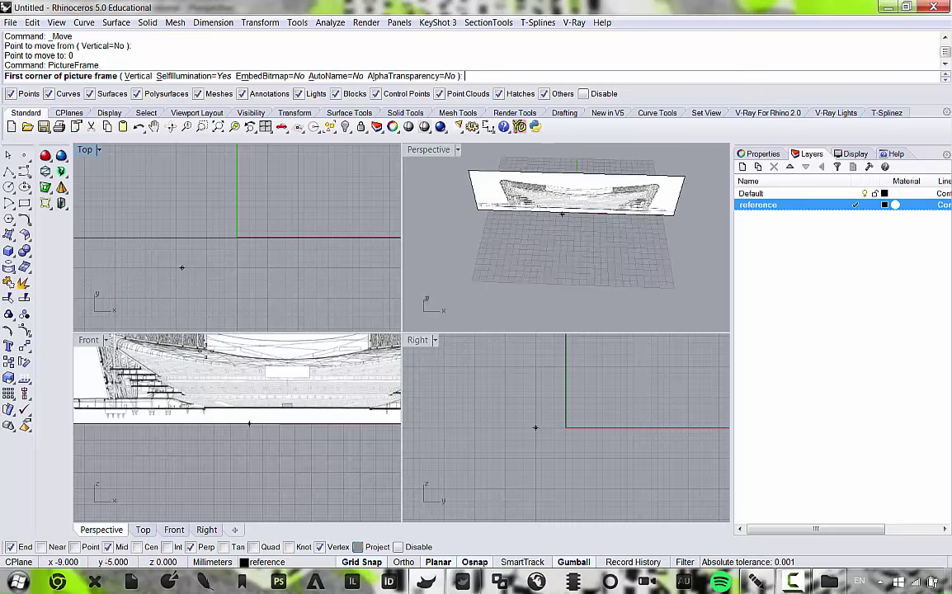
{"action": "scroll", "coordinate": [186, 458], "scroll_direction": "down", "scroll_amount": 3}
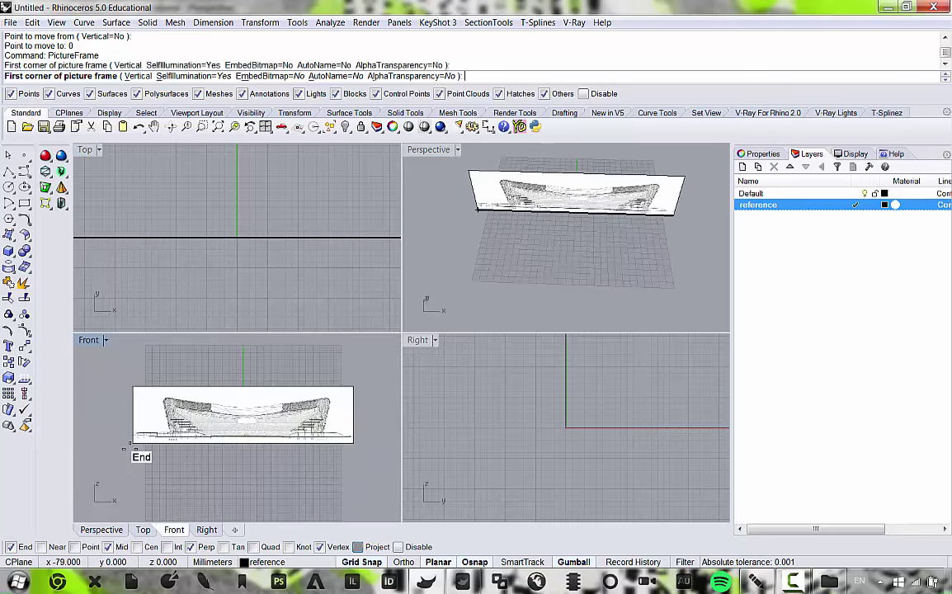
{"action": "left_click", "coordinate": [132, 444]}
{"action": "scroll", "coordinate": [133, 444], "scroll_direction": "down", "scroll_amount": 3}
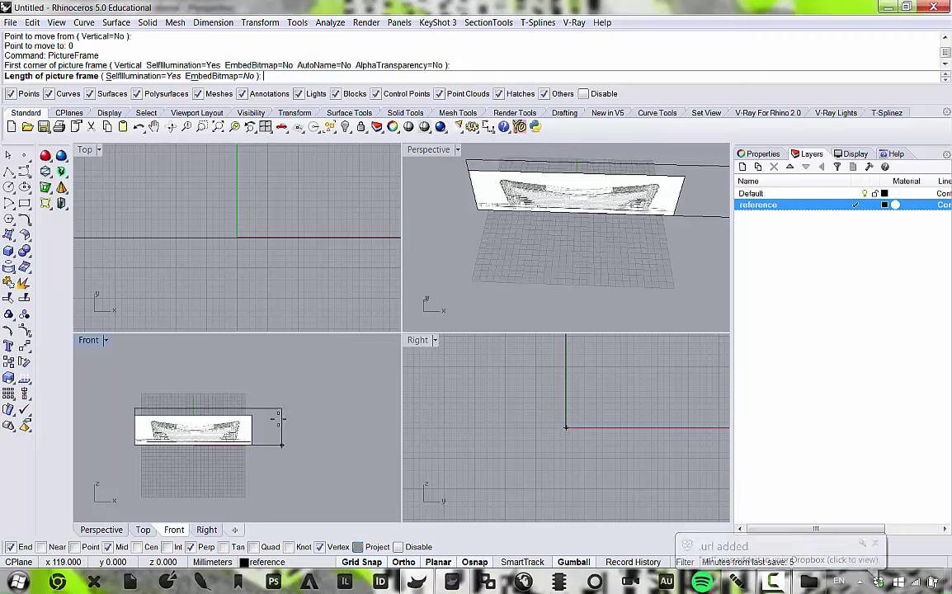
{"action": "scroll", "coordinate": [265, 431], "scroll_direction": "up", "scroll_amount": 4}
{"action": "left_click", "coordinate": [230, 466]}
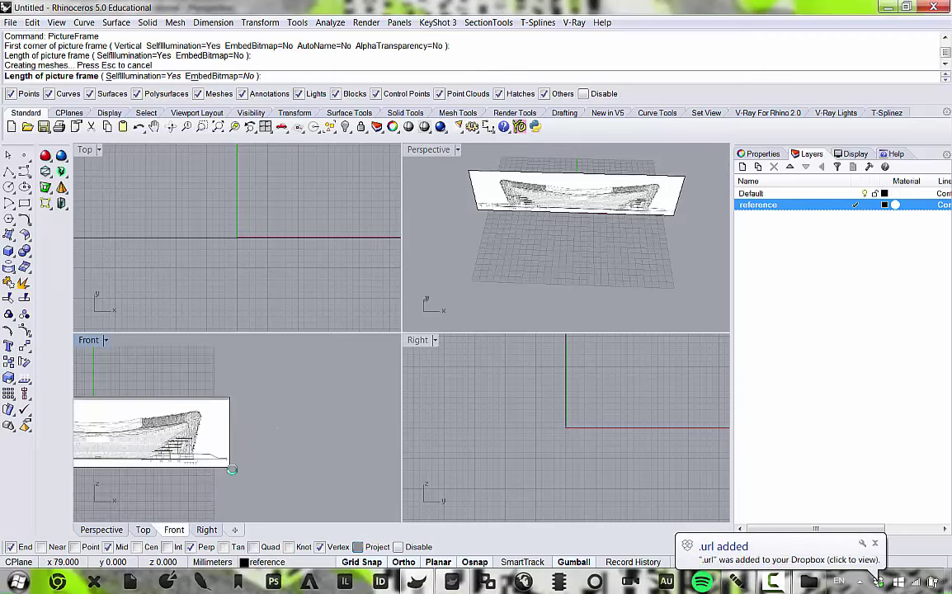
Maximize the Perspective viewport, try pulling the section picture frame forward from the long section, and undo the move.
{"action": "left_click", "coordinate": [622, 203]}
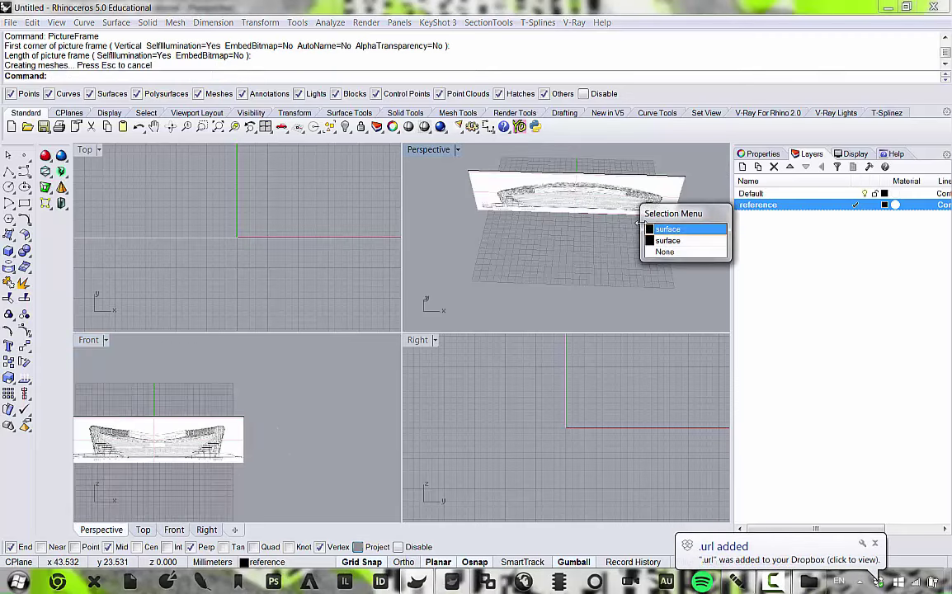
{"action": "left_click", "coordinate": [667, 239]}
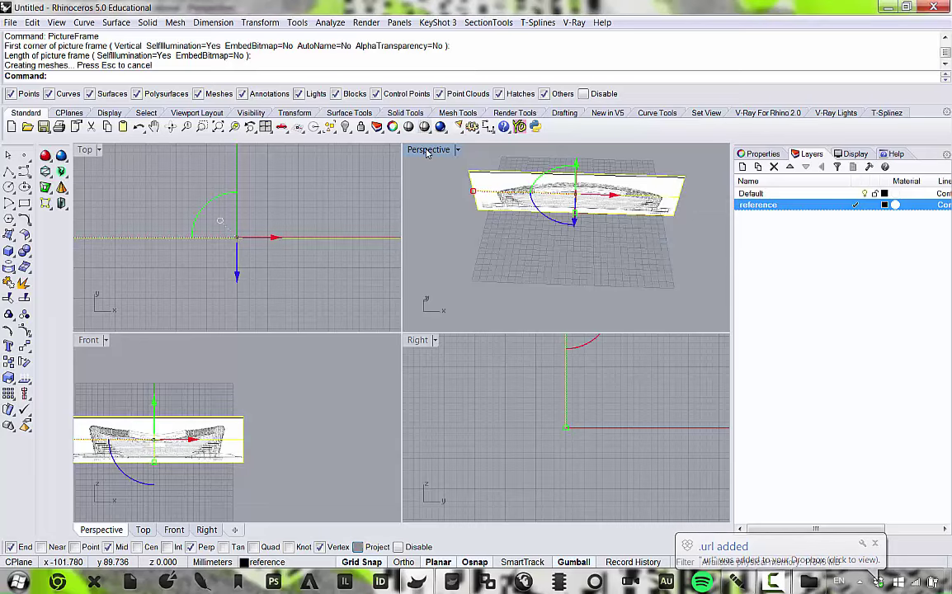
{"action": "double_click", "coordinate": [431, 152]}
{"action": "right_click_drag", "start_coordinate": [487, 202], "coordinate": [423, 253]}
{"action": "key", "text": "alt"}
{"action": "left_click_drag", "start_coordinate": [431, 286], "coordinate": [286, 385]}
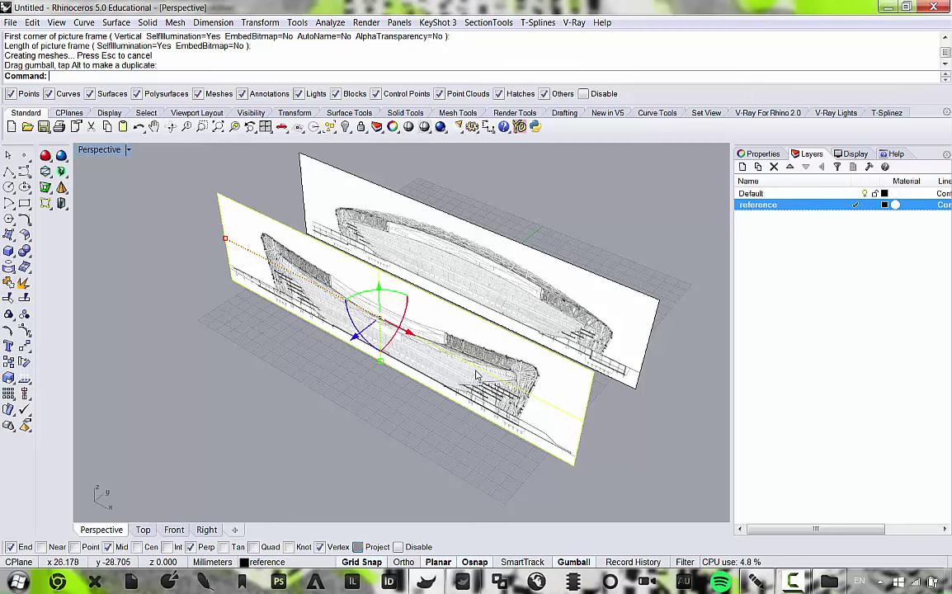
{"action": "key", "text": "ctrl+z"}
{"action": "key", "text": "Escape"}
Move the long section picture frame forward along Y, clear of the section frame, and inspect both from the side.
{"action": "left_click", "coordinate": [644, 301]}
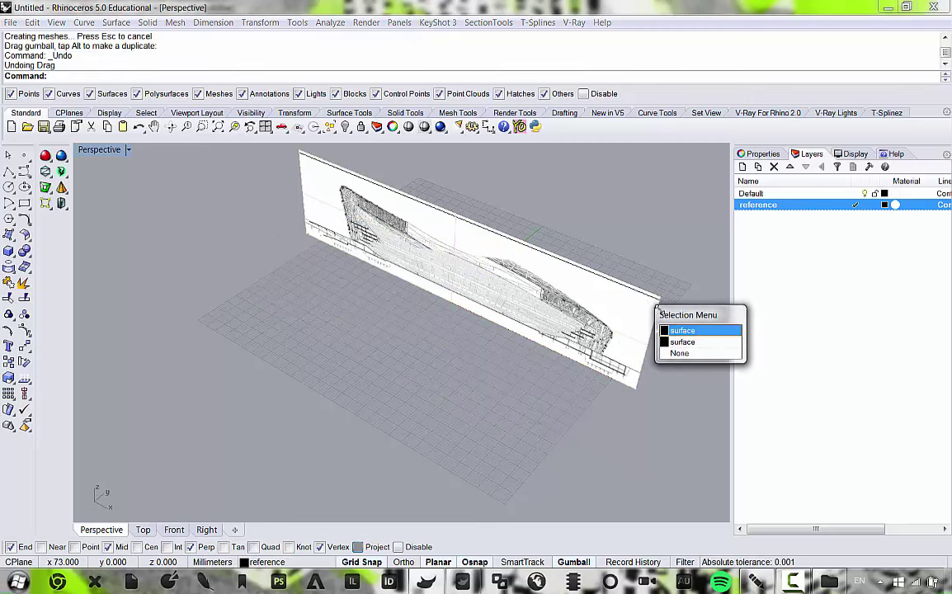
{"action": "left_click", "coordinate": [681, 340]}
{"action": "right_click_drag", "start_coordinate": [456, 256], "coordinate": [446, 229]}
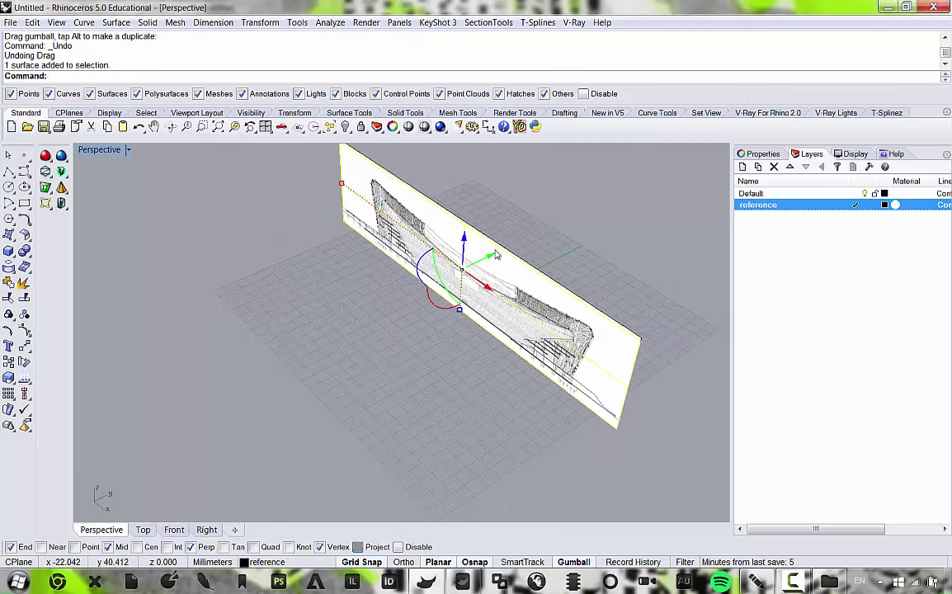
{"action": "left_click_drag", "start_coordinate": [496, 256], "coordinate": [347, 327]}
{"action": "left_click", "coordinate": [206, 363]}
{"action": "right_click_drag", "start_coordinate": [207, 363], "coordinate": [497, 290]}
{"action": "left_click", "coordinate": [569, 329]}
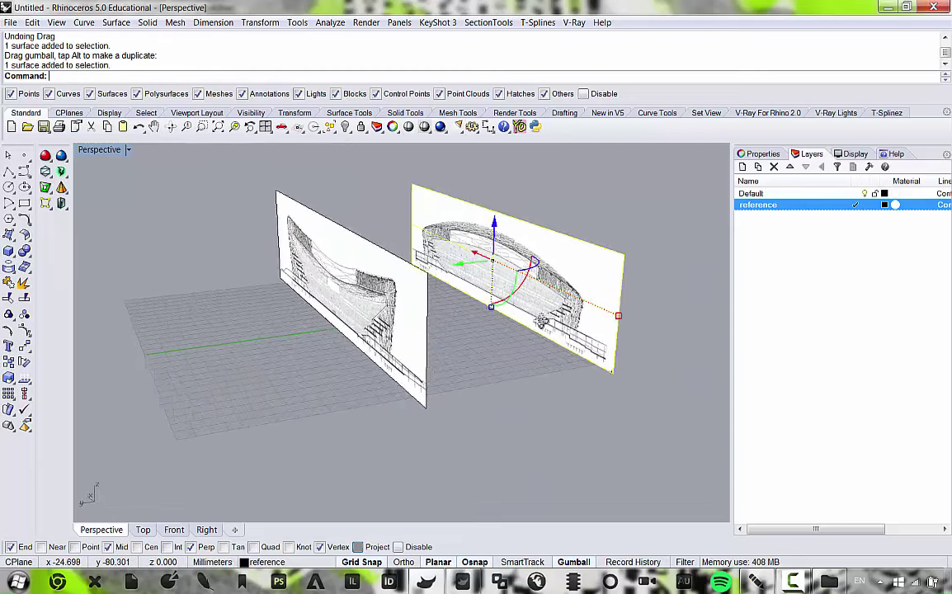
{"action": "right_click_drag", "start_coordinate": [569, 328], "coordinate": [523, 355]}
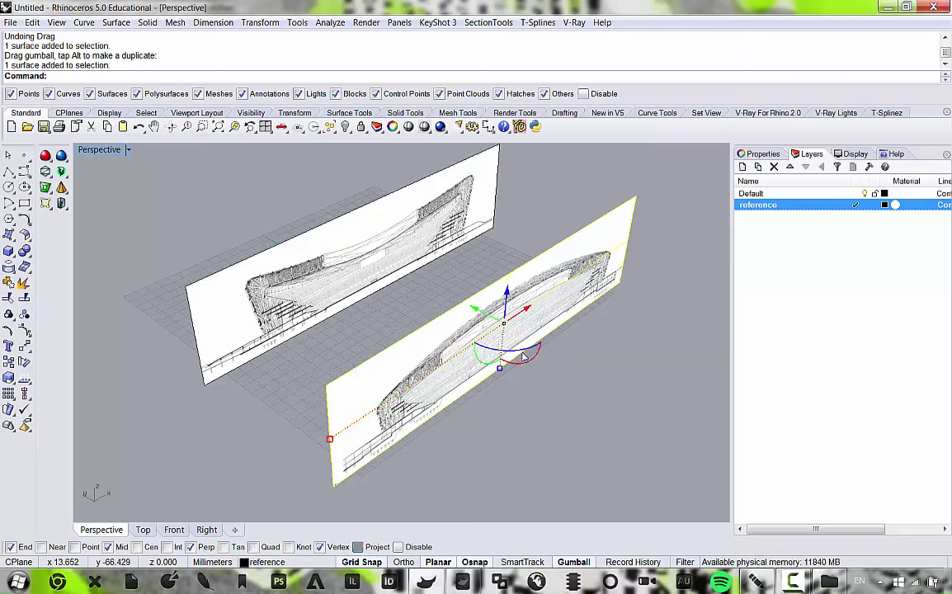
Try another gumball adjustment of the long section picture frame and undo it.
{"action": "left_click_drag", "start_coordinate": [525, 353], "coordinate": [437, 380]}
{"action": "right_click_drag", "start_coordinate": [437, 379], "coordinate": [387, 312]}
{"action": "left_click", "coordinate": [530, 310]}
{"action": "scroll", "coordinate": [473, 308], "scroll_direction": "down", "scroll_amount": 8}
{"action": "scroll", "coordinate": [387, 312], "scroll_direction": "up", "scroll_amount": 5}
{"action": "key", "text": "ctrl+z"}
Try shifting the long section frame along X, and undo its moves back to the section frame's position.
{"action": "scroll", "coordinate": [423, 293], "scroll_direction": "down", "scroll_amount": 4}
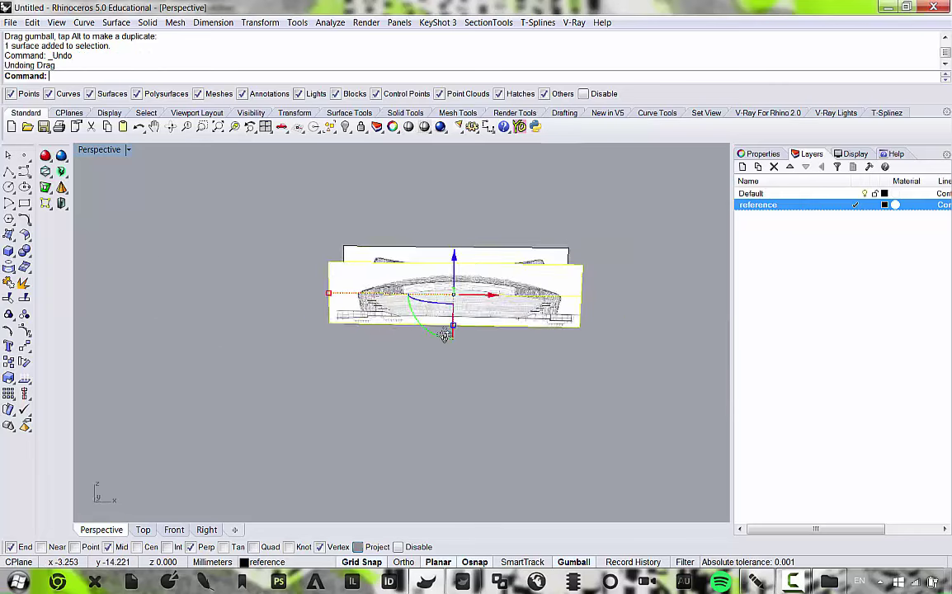
{"action": "scroll", "coordinate": [458, 327], "scroll_direction": "up", "scroll_amount": 3}
{"action": "scroll", "coordinate": [457, 327], "scroll_direction": "up", "scroll_amount": 2}
{"action": "left_click_drag", "start_coordinate": [474, 357], "coordinate": [437, 354]}
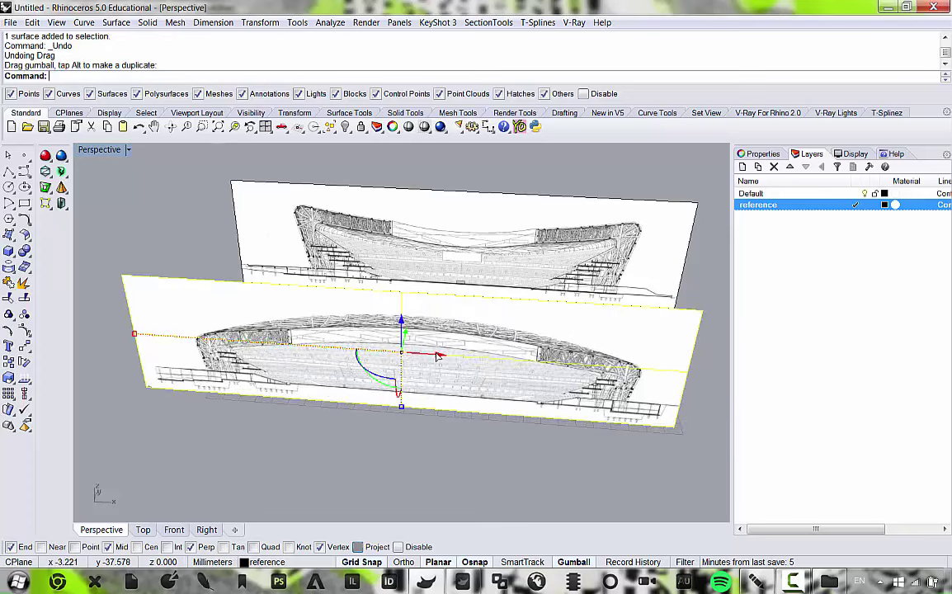
{"action": "key", "text": "ctrl+z"}
{"action": "key", "text": "ctrl+z"}
{"action": "right_click_drag", "start_coordinate": [446, 354], "coordinate": [503, 263]}
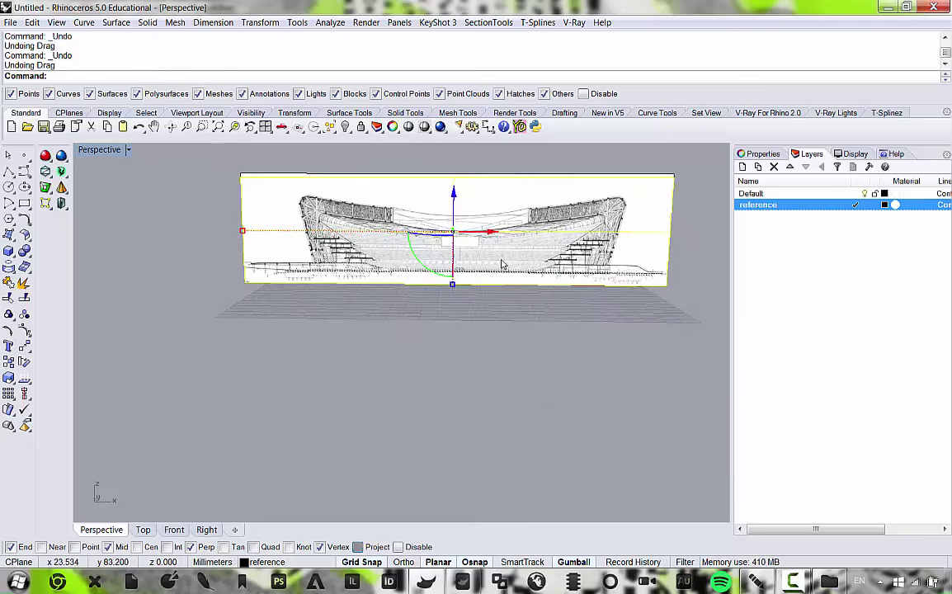
Move the long section picture frame along negative X until it sits beside the left end of the section frame.
{"action": "scroll", "coordinate": [503, 263], "scroll_direction": "down", "scroll_amount": 8}
{"action": "left_click_drag", "start_coordinate": [513, 253], "coordinate": [329, 231]}
{"action": "scroll", "coordinate": [399, 281], "scroll_direction": "up", "scroll_amount": 3}
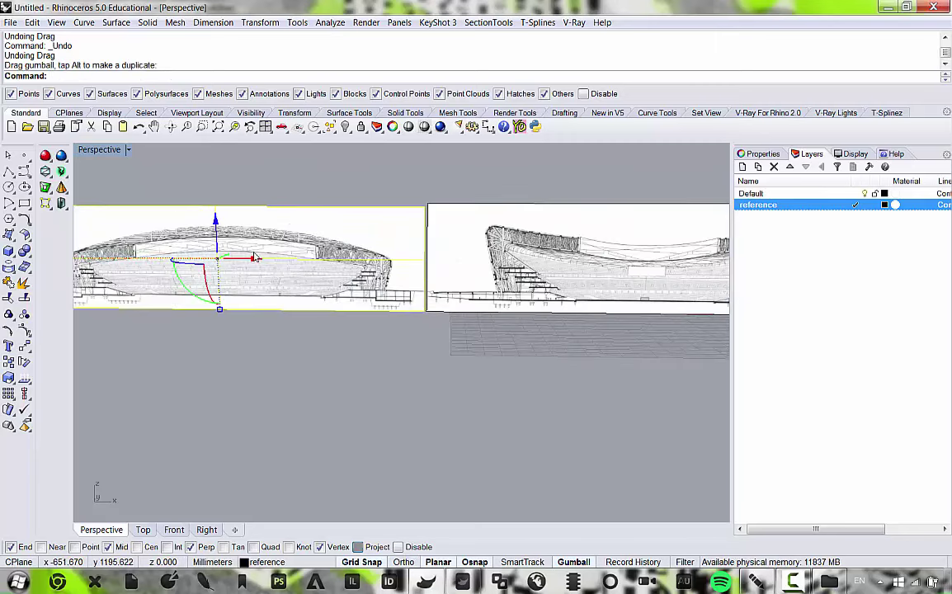
{"action": "scroll", "coordinate": [398, 282], "scroll_direction": "down", "scroll_amount": 3}
{"action": "scroll", "coordinate": [398, 281], "scroll_direction": "up", "scroll_amount": 2}
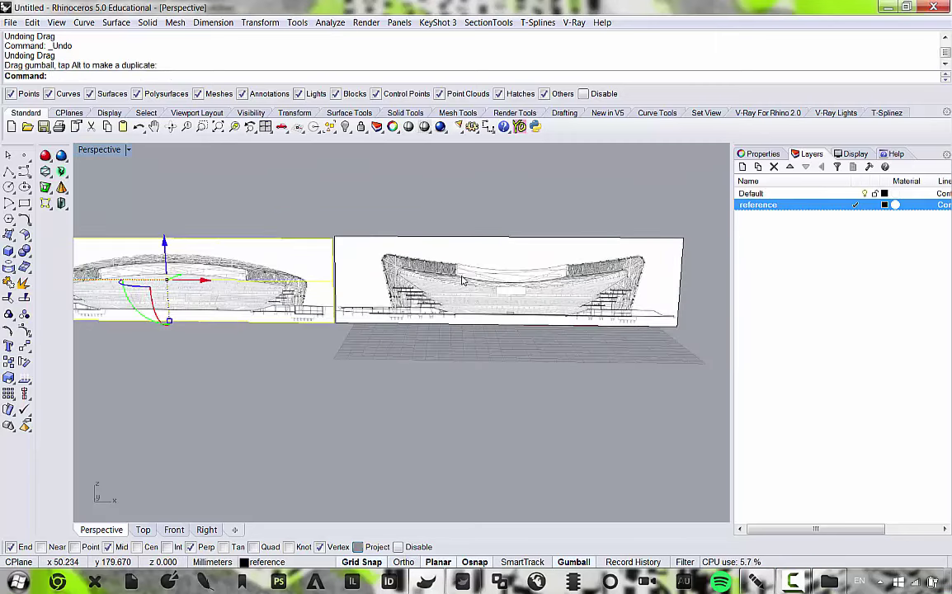
Maximize the Front viewport and examine the section drawing's outer structure, seating tiers and ground line up to its right end.
{"action": "double_click", "coordinate": [107, 150]}
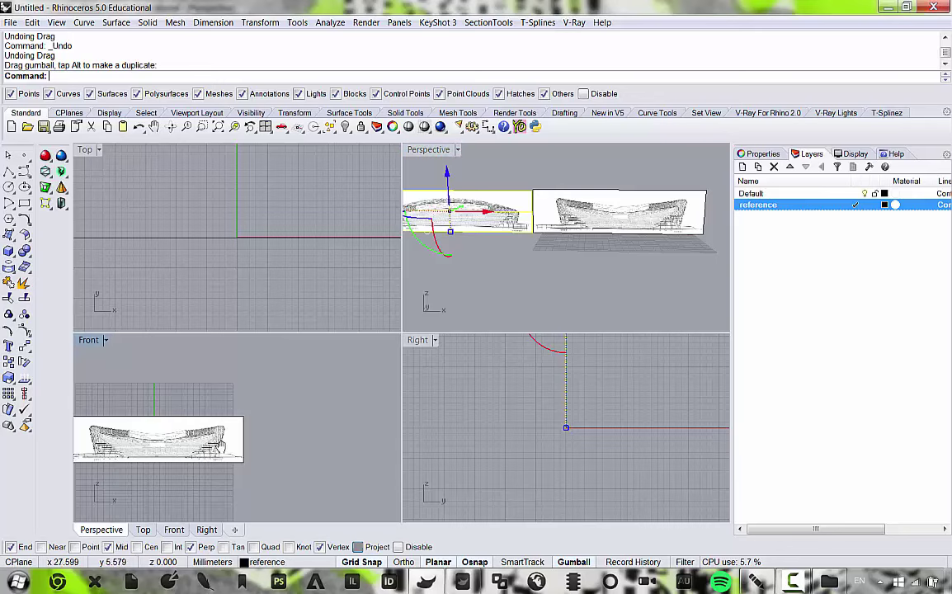
{"action": "left_click", "coordinate": [89, 341]}
{"action": "double_click", "coordinate": [89, 342]}
{"action": "scroll", "coordinate": [474, 403], "scroll_direction": "up", "scroll_amount": 4}
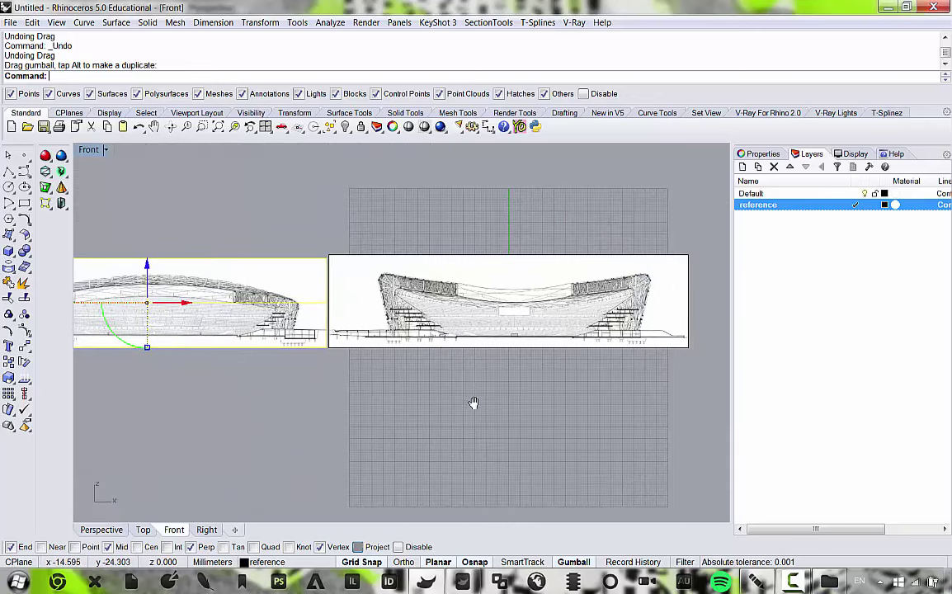
{"action": "scroll", "coordinate": [363, 259], "scroll_direction": "up", "scroll_amount": 5}
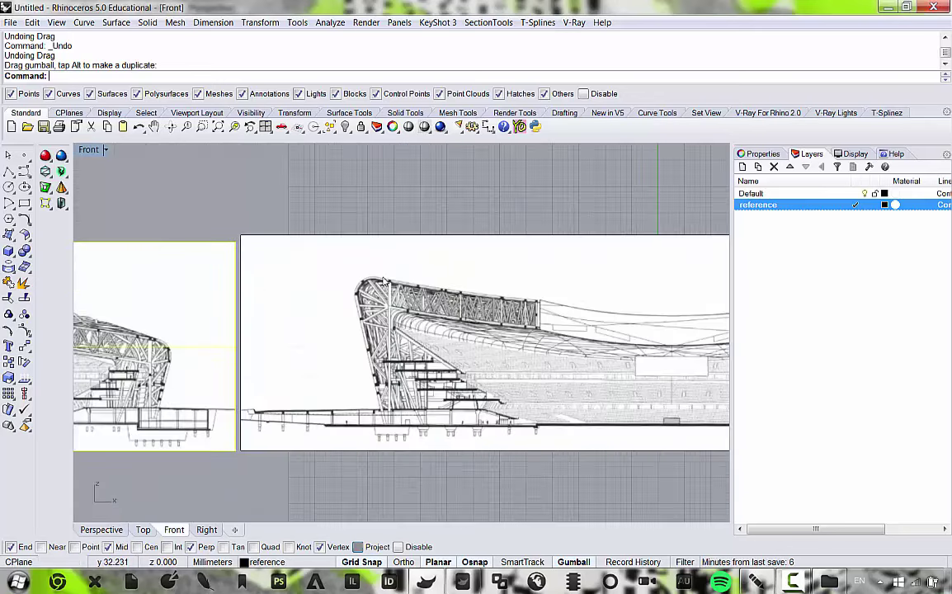
{"action": "scroll", "coordinate": [339, 255], "scroll_direction": "down", "scroll_amount": 4}
{"action": "scroll", "coordinate": [391, 364], "scroll_direction": "up", "scroll_amount": 6}
{"action": "scroll", "coordinate": [433, 363], "scroll_direction": "down", "scroll_amount": 2}
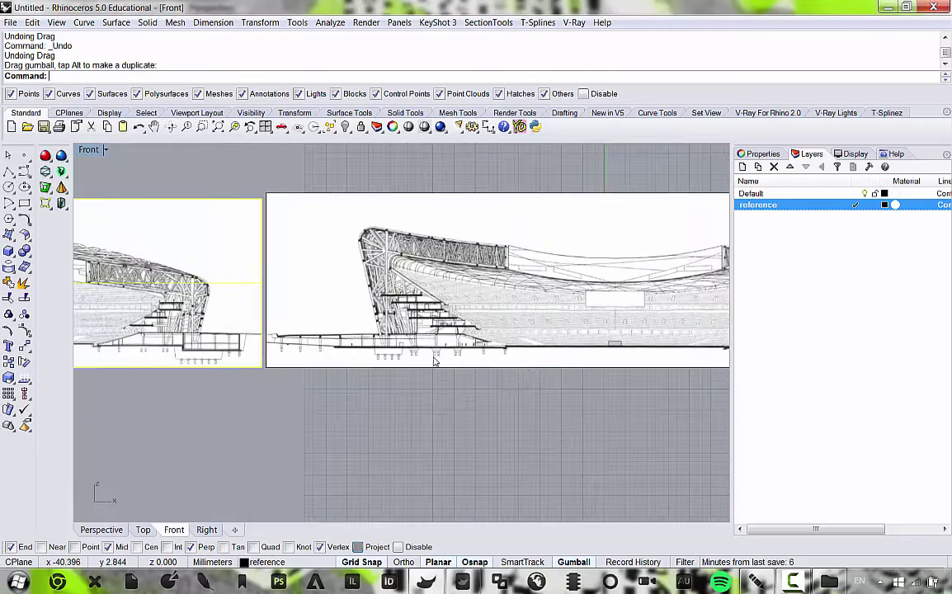
{"action": "right_click_drag", "start_coordinate": [520, 362], "coordinate": [480, 363]}
{"action": "scroll", "coordinate": [481, 363], "scroll_direction": "down", "scroll_amount": 2}
{"action": "scroll", "coordinate": [667, 359], "scroll_direction": "up", "scroll_amount": 5}
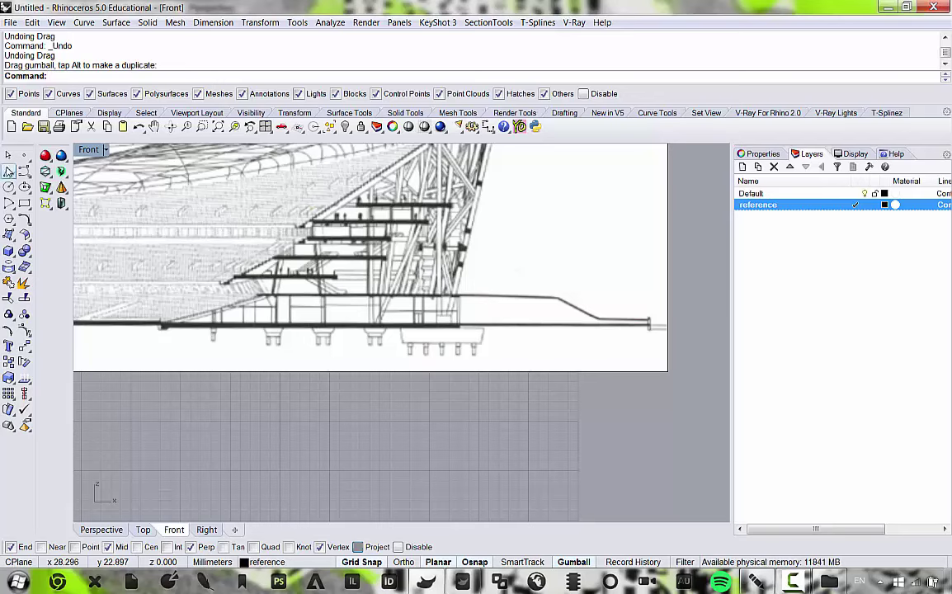
Draw a horizontal guide polyline from the right end of the section's ground line, across both drawings and past the long section frame.
{"action": "left_click", "coordinate": [9, 171]}
{"action": "scroll", "coordinate": [672, 361], "scroll_direction": "up", "scroll_amount": 2}
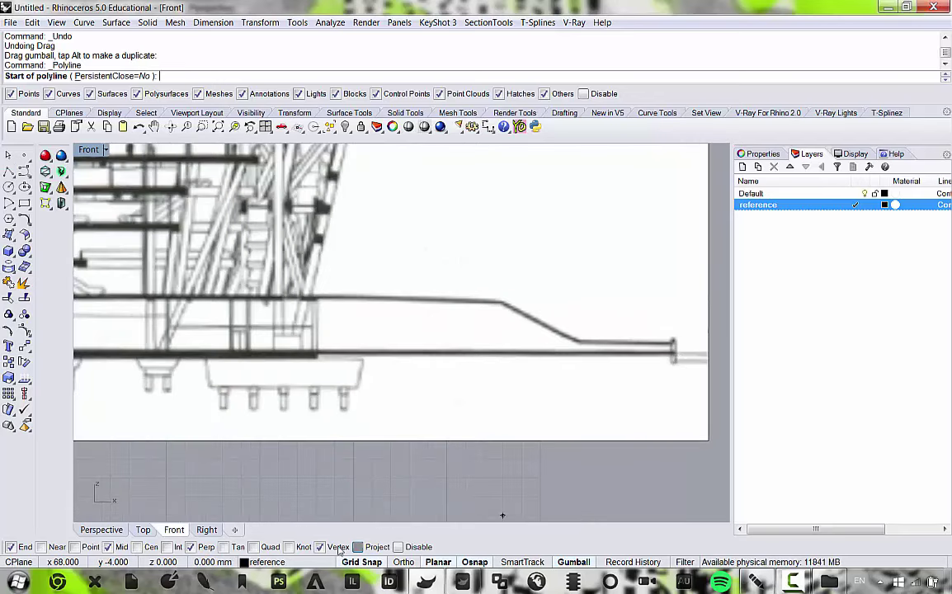
{"action": "scroll", "coordinate": [672, 355], "scroll_direction": "up", "scroll_amount": 4}
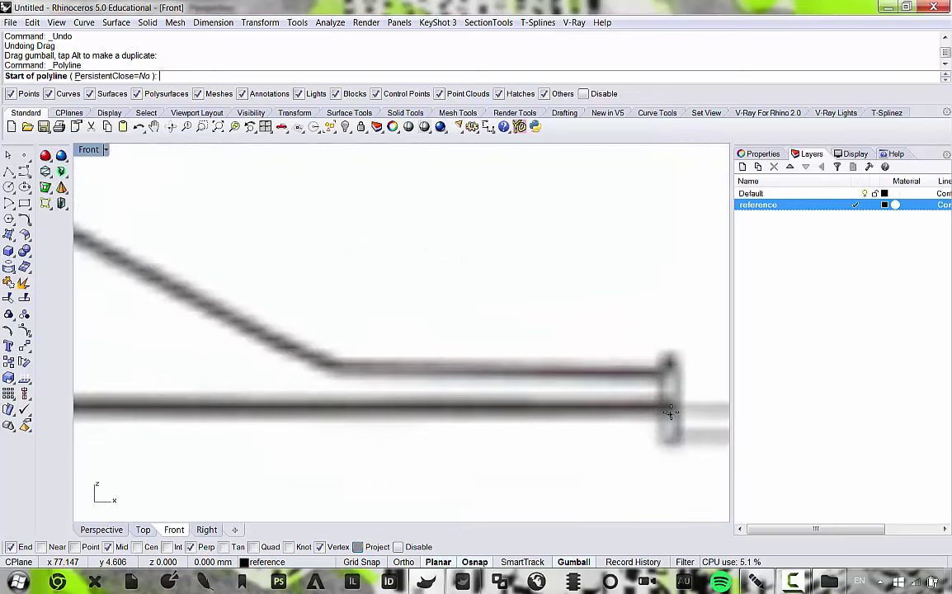
{"action": "left_click", "coordinate": [670, 412]}
{"action": "scroll", "coordinate": [503, 371], "scroll_direction": "down", "scroll_amount": 8}
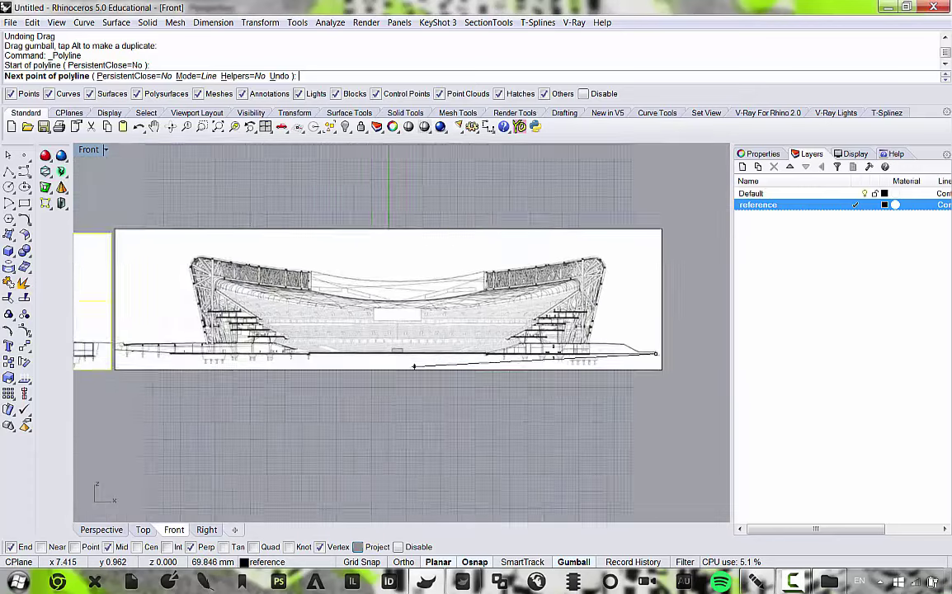
{"action": "scroll", "coordinate": [414, 365], "scroll_direction": "down", "scroll_amount": 3}
{"action": "left_click", "coordinate": [121, 315]}
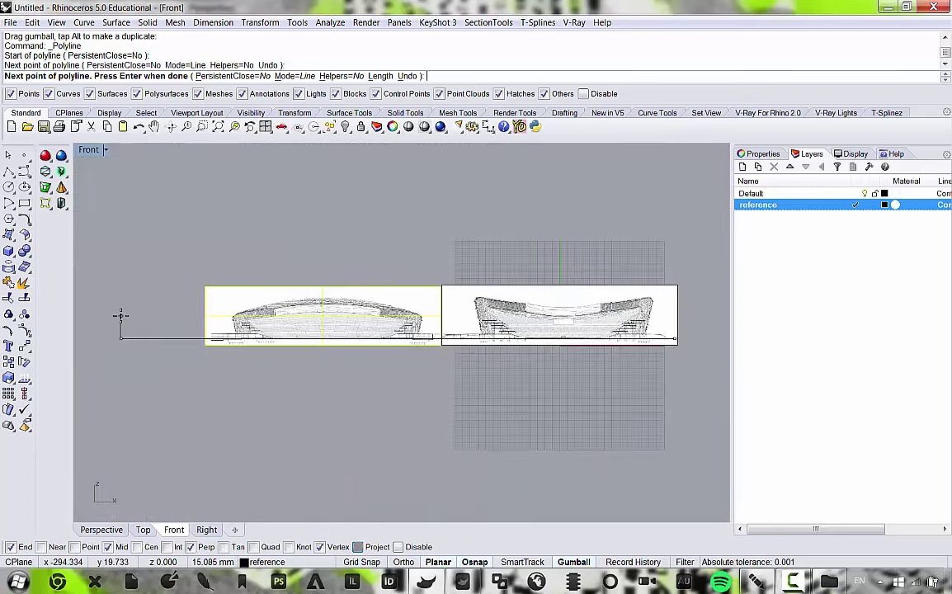
{"action": "key", "text": "Return"}
Compare the ground levels of the section and long section drawings against the horizontal guide line.
{"action": "scroll", "coordinate": [412, 330], "scroll_direction": "up", "scroll_amount": 6}
{"action": "scroll", "coordinate": [406, 339], "scroll_direction": "down", "scroll_amount": 4}
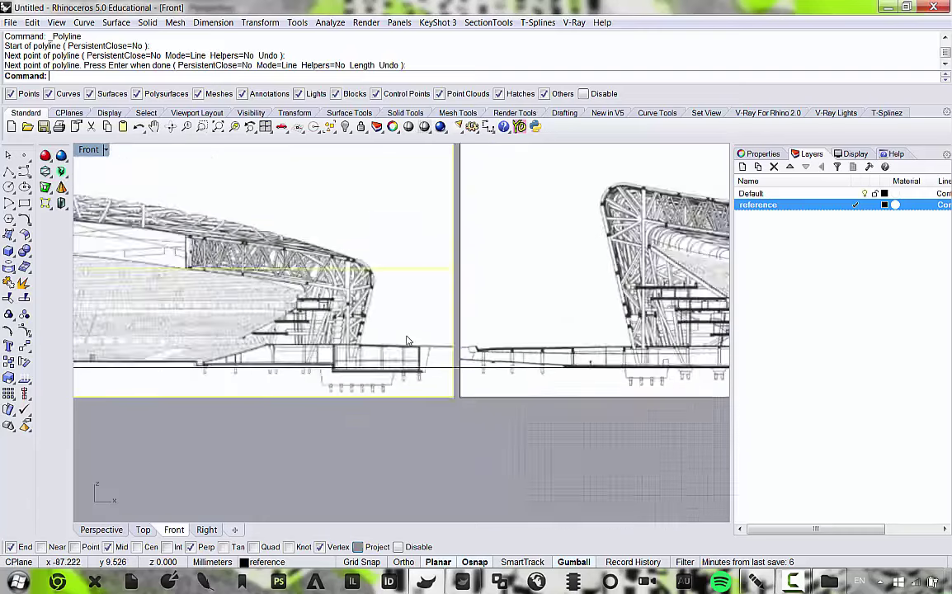
{"action": "scroll", "coordinate": [613, 356], "scroll_direction": "up", "scroll_amount": 5}
{"action": "scroll", "coordinate": [613, 357], "scroll_direction": "down", "scroll_amount": 9}
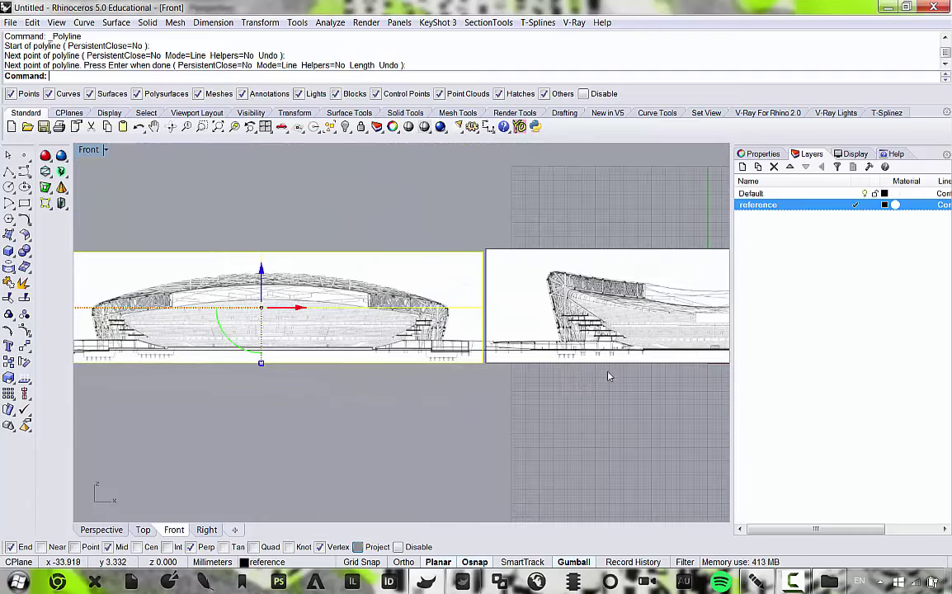
{"action": "right_click_drag", "start_coordinate": [600, 366], "coordinate": [621, 341]}
{"action": "mouse_move", "coordinate": [310, 351]}
{"action": "right_mouse_down"}
{"action": "mouse_move", "coordinate": [409, 344]}
{"action": "mouse_move", "coordinate": [324, 341]}
{"action": "right_mouse_up"}
{"action": "right_click_drag", "start_coordinate": [588, 365], "coordinate": [470, 358]}
{"action": "scroll", "coordinate": [591, 329], "scroll_direction": "up", "scroll_amount": 8}
{"action": "scroll", "coordinate": [583, 295], "scroll_direction": "up", "scroll_amount": 6}
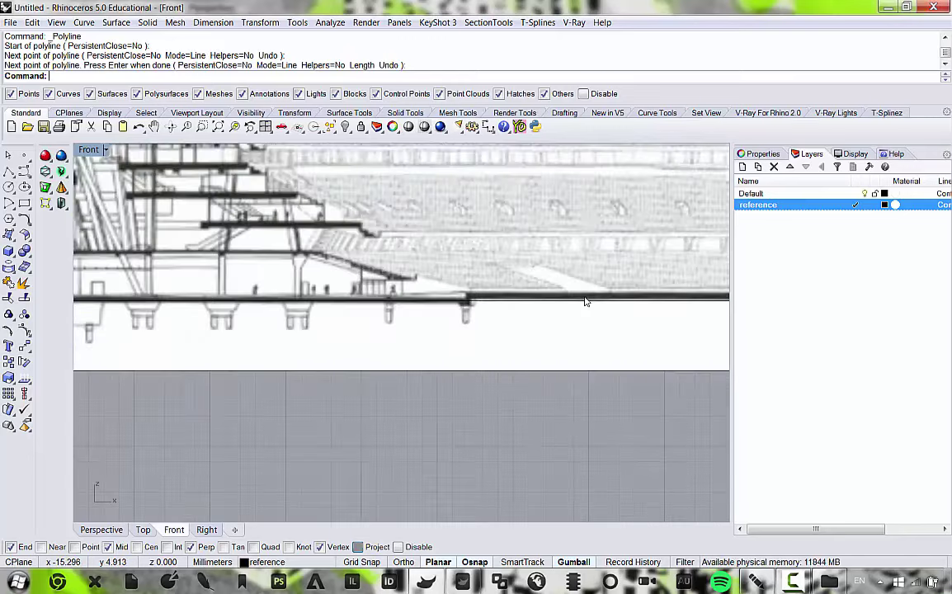
{"action": "scroll", "coordinate": [548, 283], "scroll_direction": "down", "scroll_amount": 8}
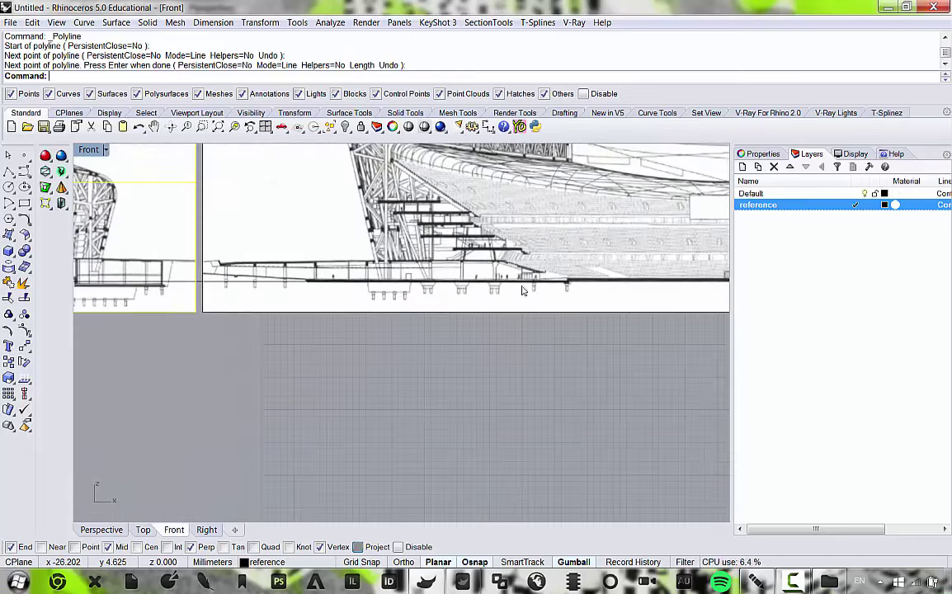
Move the long section picture frame down about 0.6 mm to bring its ground line onto the guide line.
{"action": "scroll", "coordinate": [347, 262], "scroll_direction": "up", "scroll_amount": 5}
{"action": "scroll", "coordinate": [368, 235], "scroll_direction": "up", "scroll_amount": 4}
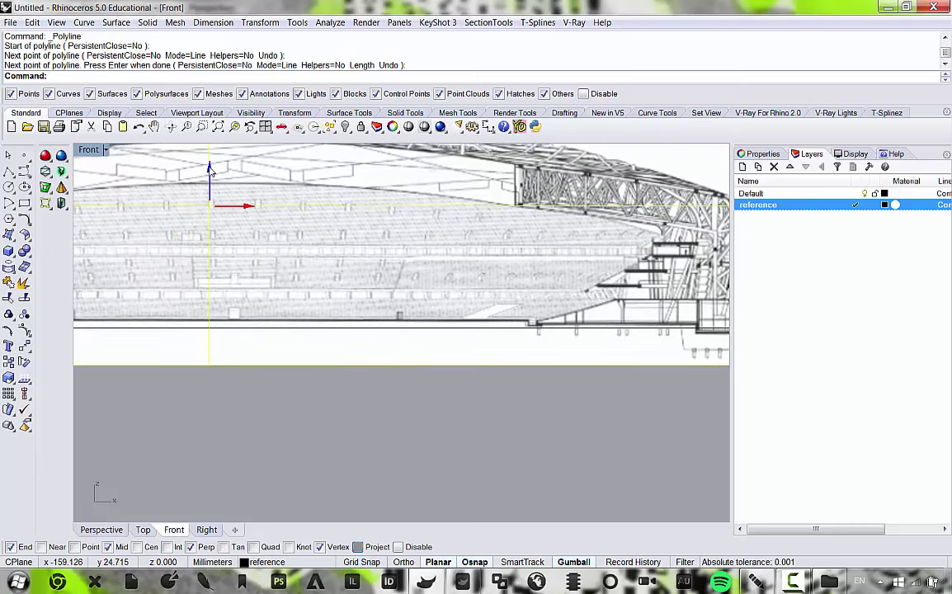
{"action": "left_click_drag", "start_coordinate": [210, 169], "coordinate": [210, 173]}
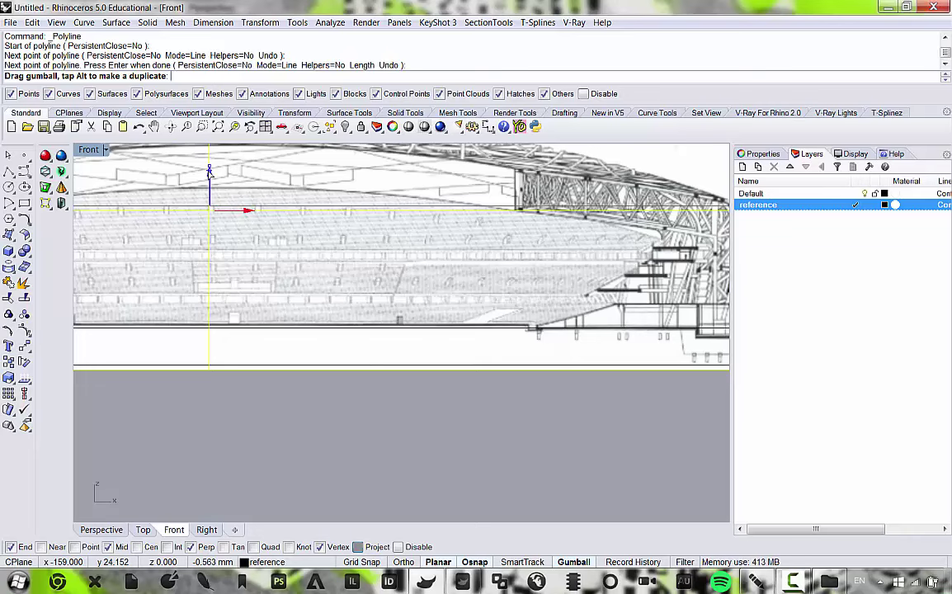
{"action": "left_click_drag", "start_coordinate": [210, 173], "coordinate": [210, 174]}
{"action": "scroll", "coordinate": [353, 278], "scroll_direction": "down", "scroll_amount": 5}
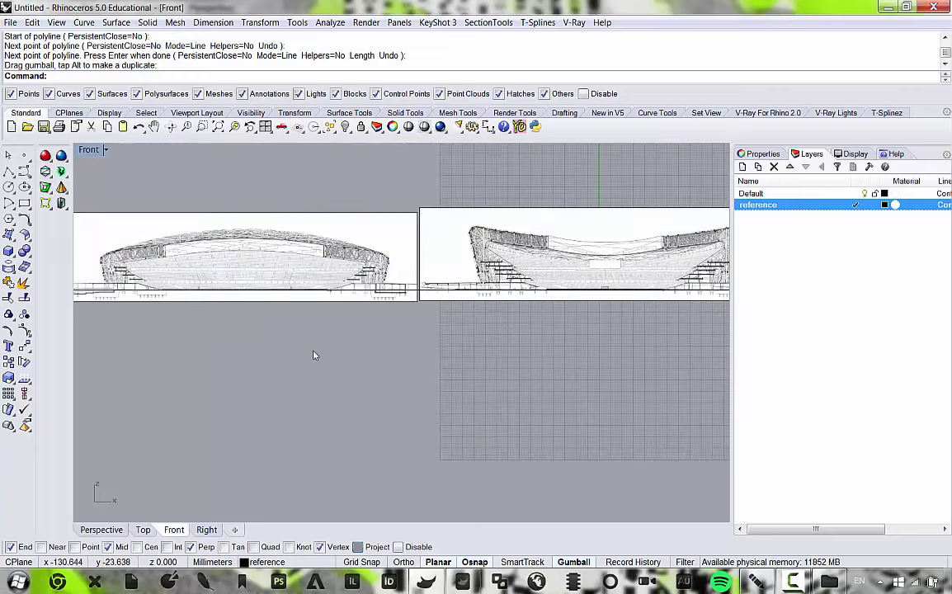
{"action": "scroll", "coordinate": [440, 316], "scroll_direction": "up", "scroll_amount": 3}
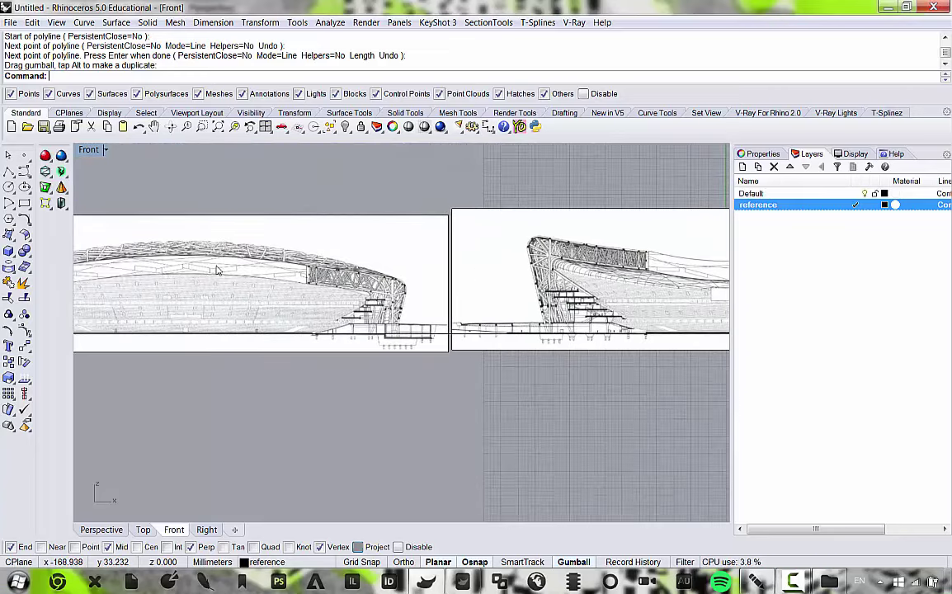
Draw a second horizontal guide polyline from the section's upper-left roof peak, across and past the long section frame.
{"action": "scroll", "coordinate": [550, 234], "scroll_direction": "up", "scroll_amount": 2}
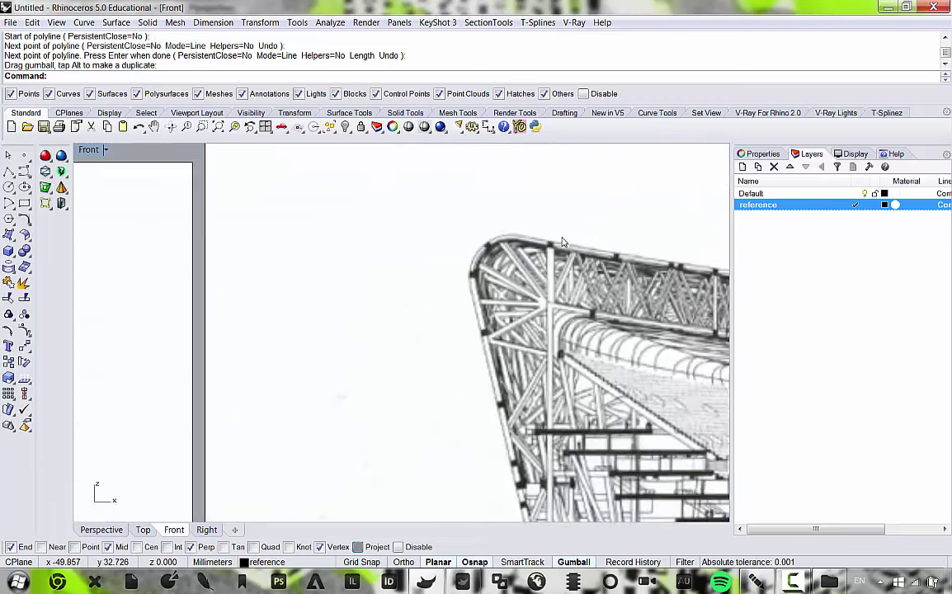
{"action": "scroll", "coordinate": [512, 248], "scroll_direction": "up", "scroll_amount": 5}
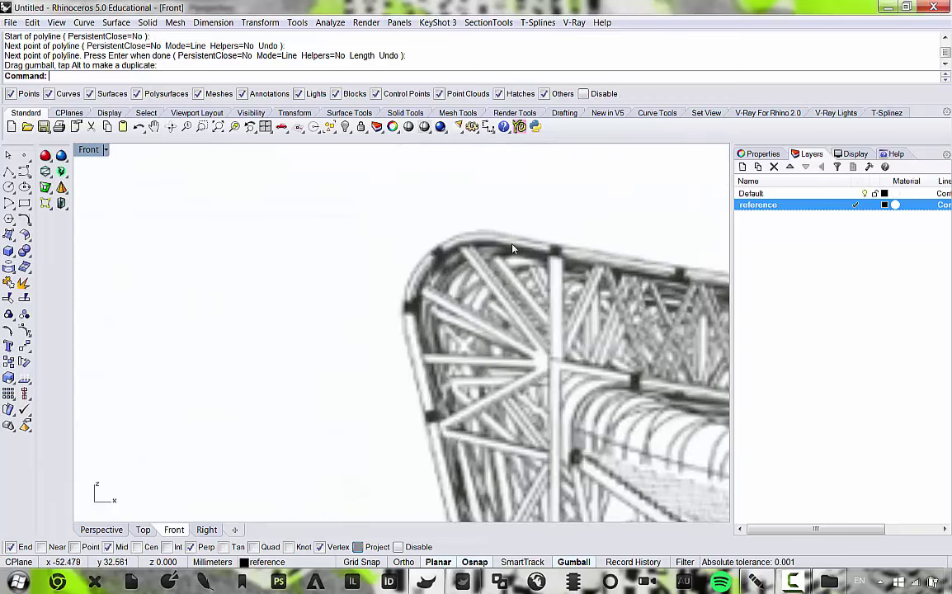
{"action": "left_click", "coordinate": [8, 170]}
{"action": "scroll", "coordinate": [465, 252], "scroll_direction": "up", "scroll_amount": 3}
{"action": "left_click", "coordinate": [473, 261]}
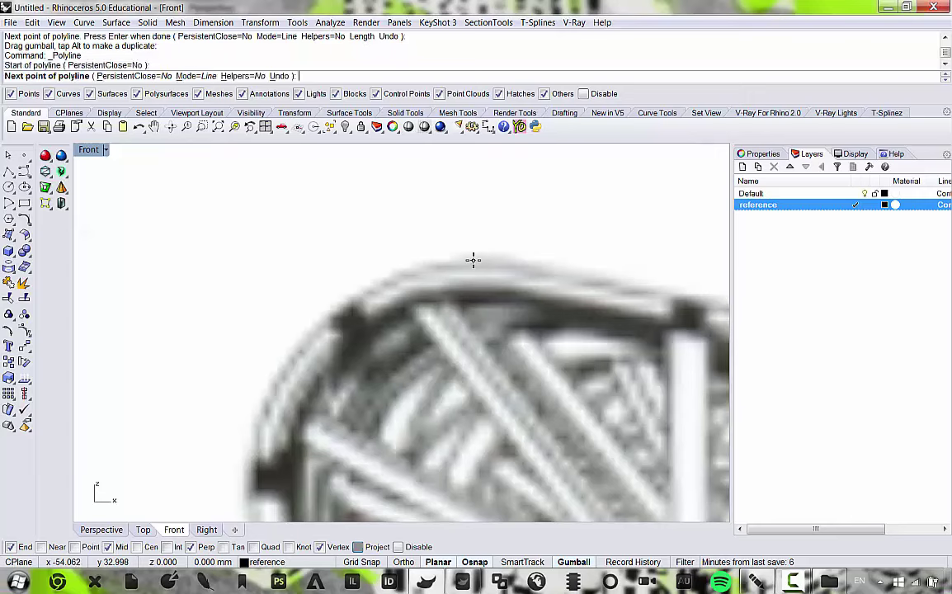
{"action": "scroll", "coordinate": [474, 260], "scroll_direction": "down", "scroll_amount": 3}
{"action": "scroll", "coordinate": [461, 244], "scroll_direction": "down", "scroll_amount": 8}
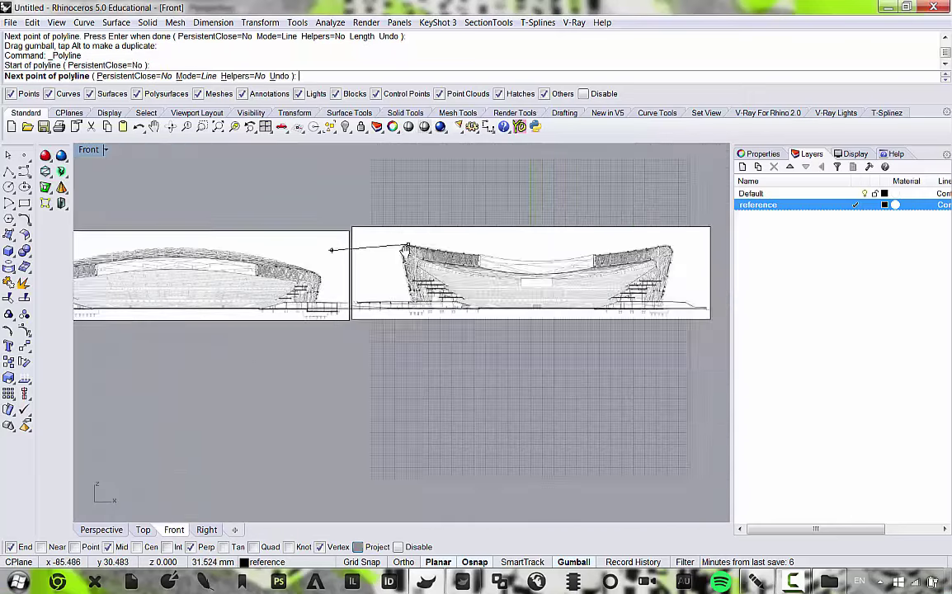
{"action": "left_click", "coordinate": [151, 229], "text": "shift"}
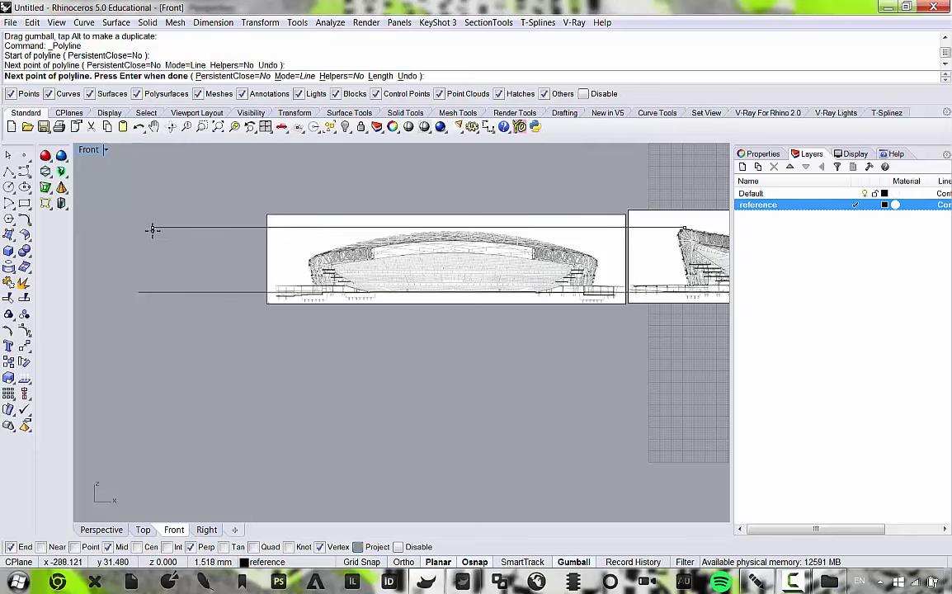
{"action": "key", "text": "Return"}
Select the long section picture frame and compare its roof peak and pitch level with the two guide lines.
{"action": "scroll", "coordinate": [493, 248], "scroll_direction": "up", "scroll_amount": 3}
{"action": "left_click", "coordinate": [417, 256]}
{"action": "scroll", "coordinate": [474, 292], "scroll_direction": "down", "scroll_amount": 2}
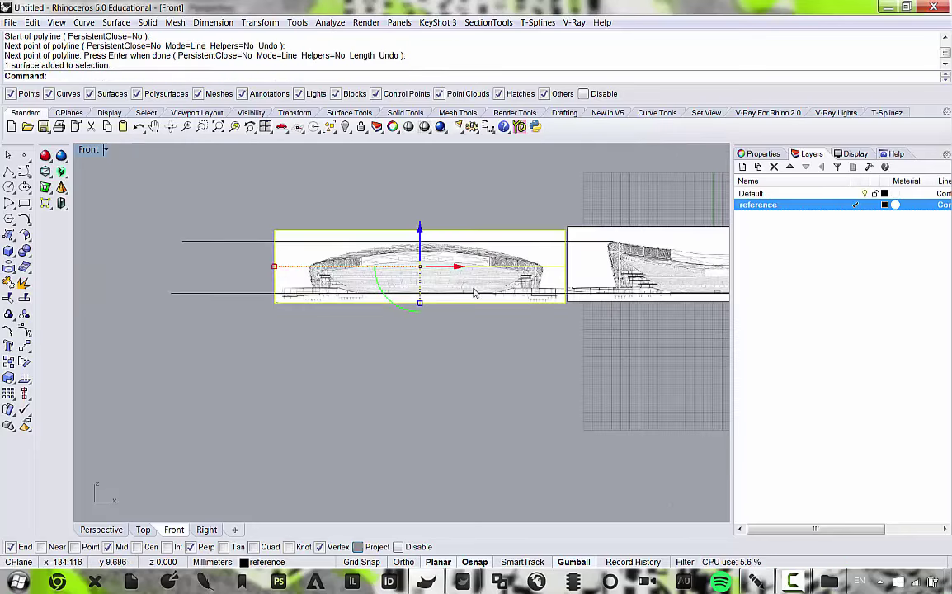
{"action": "scroll", "coordinate": [474, 292], "scroll_direction": "up", "scroll_amount": 2}
{"action": "scroll", "coordinate": [492, 290], "scroll_direction": "down", "scroll_amount": 1}
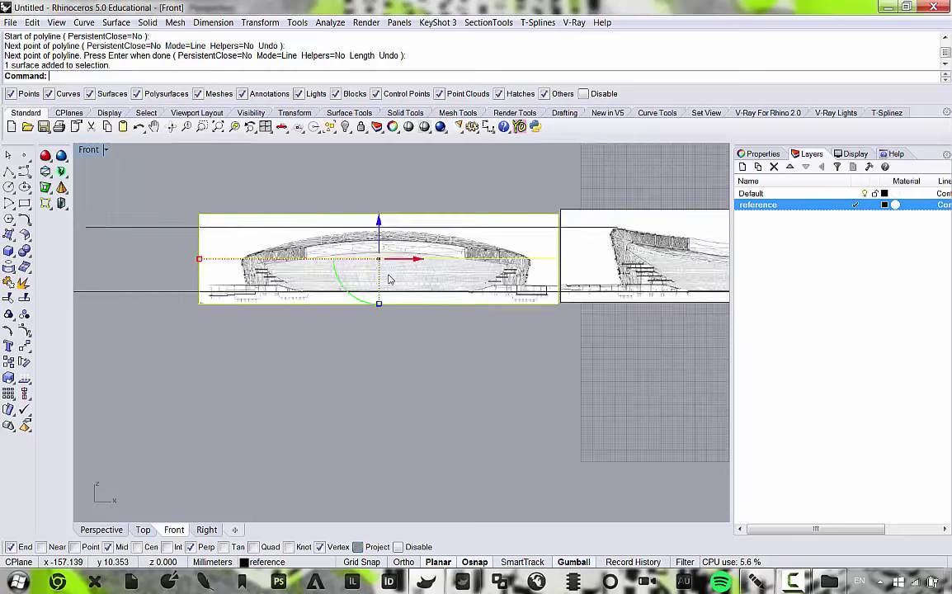
{"action": "scroll", "coordinate": [349, 262], "scroll_direction": "up", "scroll_amount": 3}
{"action": "scroll", "coordinate": [360, 324], "scroll_direction": "down", "scroll_amount": 3}
{"action": "scroll", "coordinate": [360, 324], "scroll_direction": "up", "scroll_amount": 2}
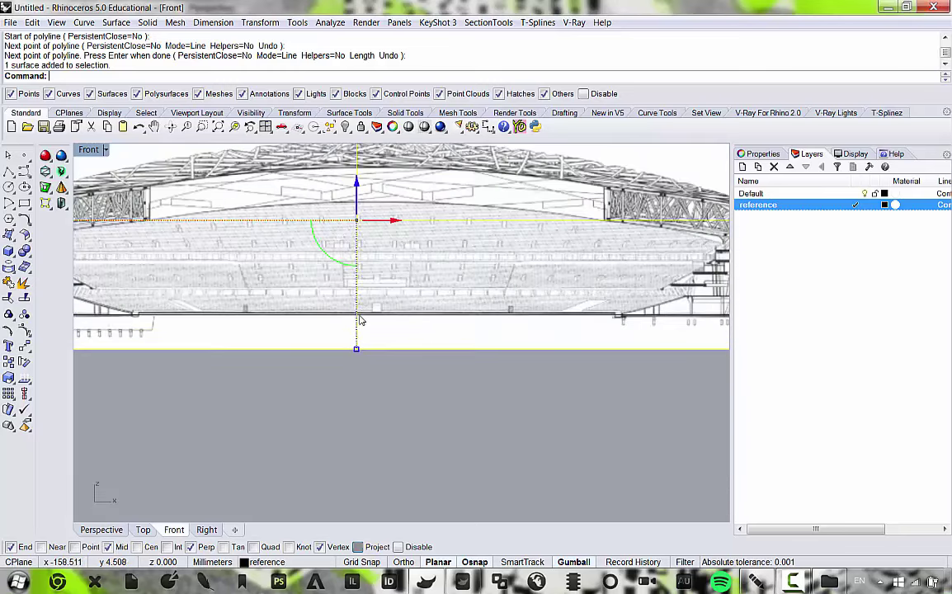
{"action": "scroll", "coordinate": [362, 313], "scroll_direction": "down", "scroll_amount": 10}
{"action": "scroll", "coordinate": [530, 327], "scroll_direction": "up", "scroll_amount": 4}
{"action": "right_click_drag", "start_coordinate": [78, 333], "coordinate": [231, 339]}
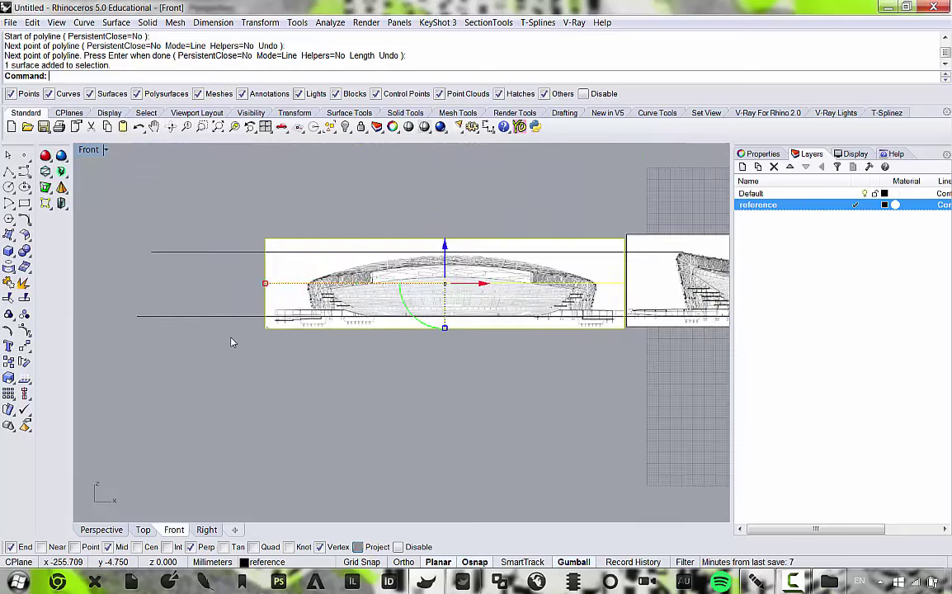
Move the lower guide line slightly up onto the thick pitch line of the long section drawing.
{"action": "left_click", "coordinate": [252, 317]}
{"action": "scroll", "coordinate": [554, 338], "scroll_direction": "up", "scroll_amount": 4}
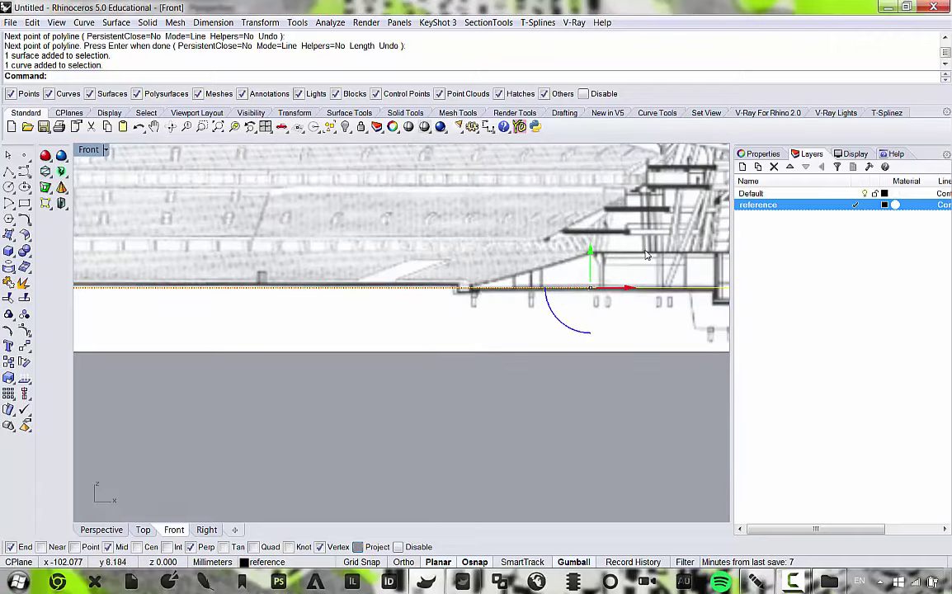
{"action": "left_click_drag", "start_coordinate": [590, 256], "coordinate": [585, 247]}
{"action": "scroll", "coordinate": [483, 333], "scroll_direction": "down", "scroll_amount": 3}
{"action": "scroll", "coordinate": [404, 303], "scroll_direction": "up", "scroll_amount": 3}
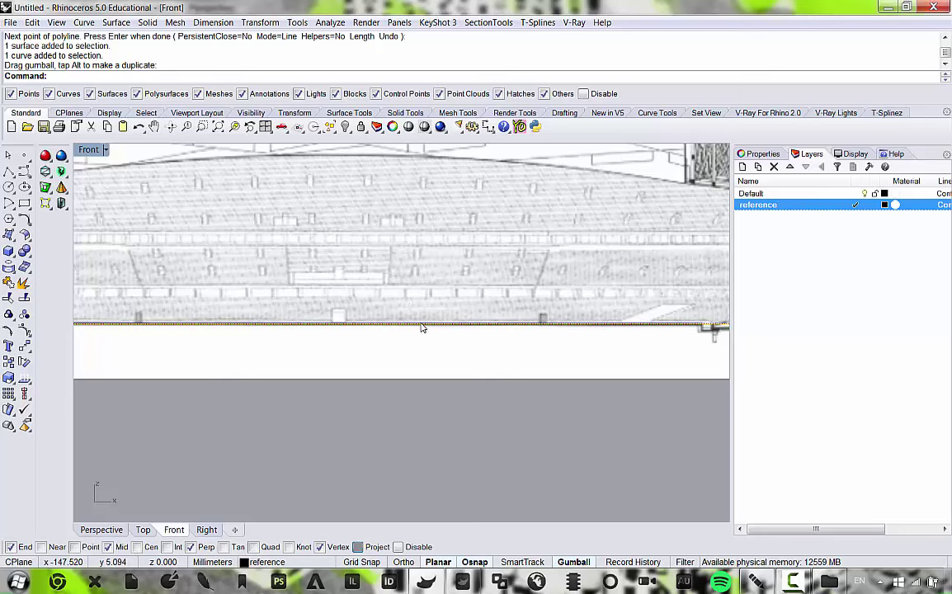
{"action": "scroll", "coordinate": [433, 327], "scroll_direction": "down", "scroll_amount": 8}
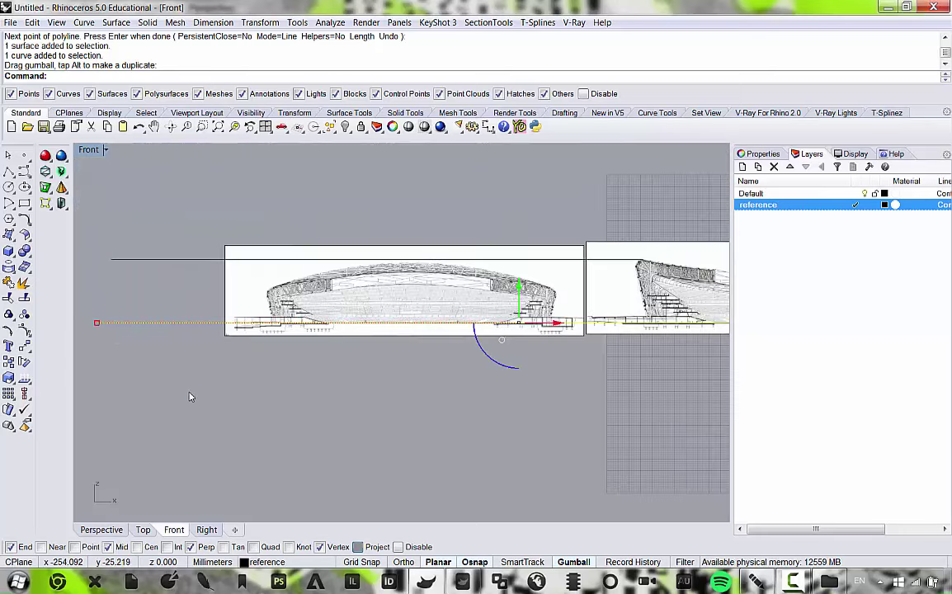
Check the adjusted lower guide line and the gap between the upper guide line and the long section's roof.
{"action": "left_click", "coordinate": [191, 398]}
{"action": "left_click", "coordinate": [195, 324]}
{"action": "key", "text": "Escape"}
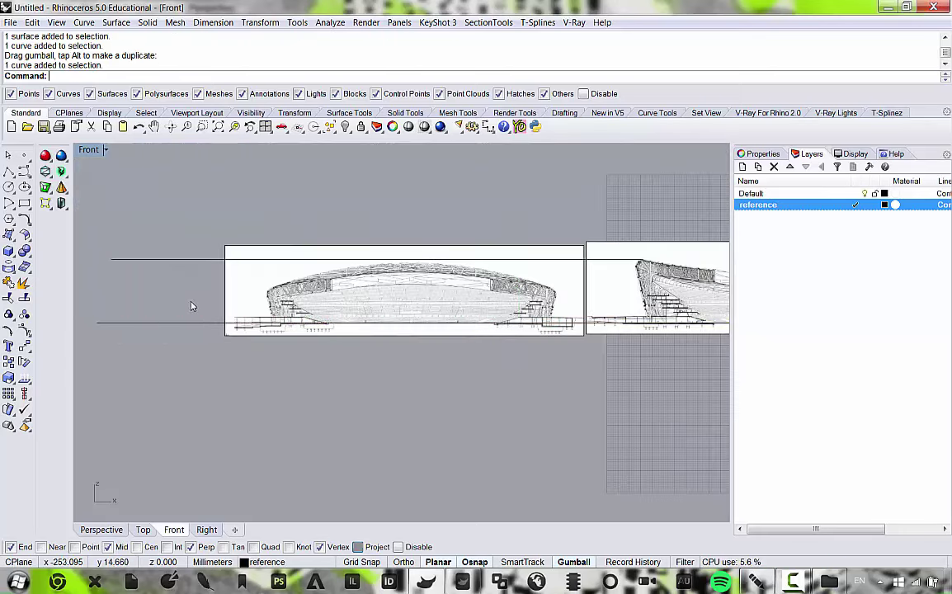
{"action": "scroll", "coordinate": [408, 322], "scroll_direction": "up", "scroll_amount": 2}
{"action": "left_click_drag", "start_coordinate": [146, 329], "coordinate": [143, 330]}
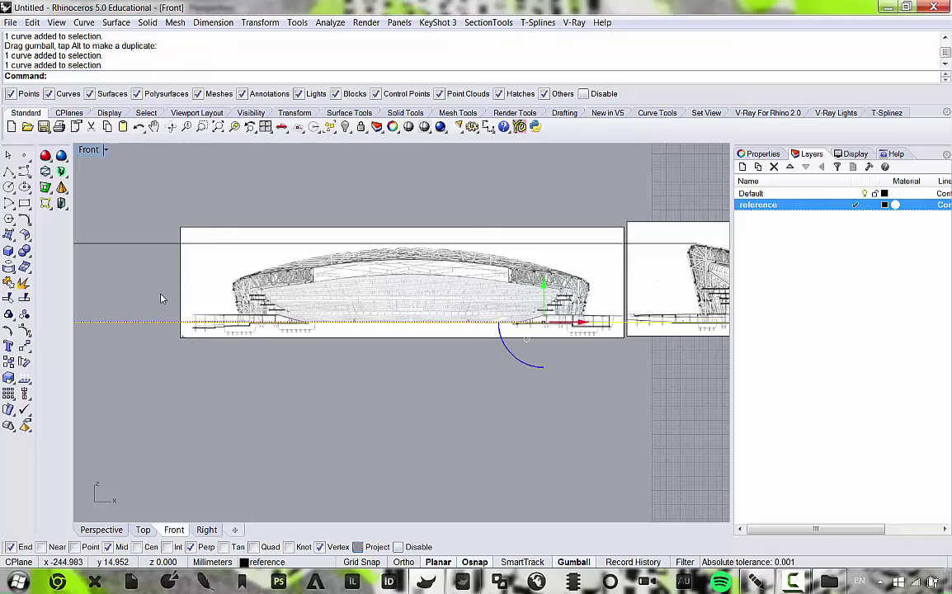
{"action": "right_click_drag", "start_coordinate": [396, 260], "coordinate": [371, 295]}
{"action": "scroll", "coordinate": [376, 289], "scroll_direction": "up", "scroll_amount": 3}
{"action": "scroll", "coordinate": [396, 297], "scroll_direction": "down", "scroll_amount": 4}
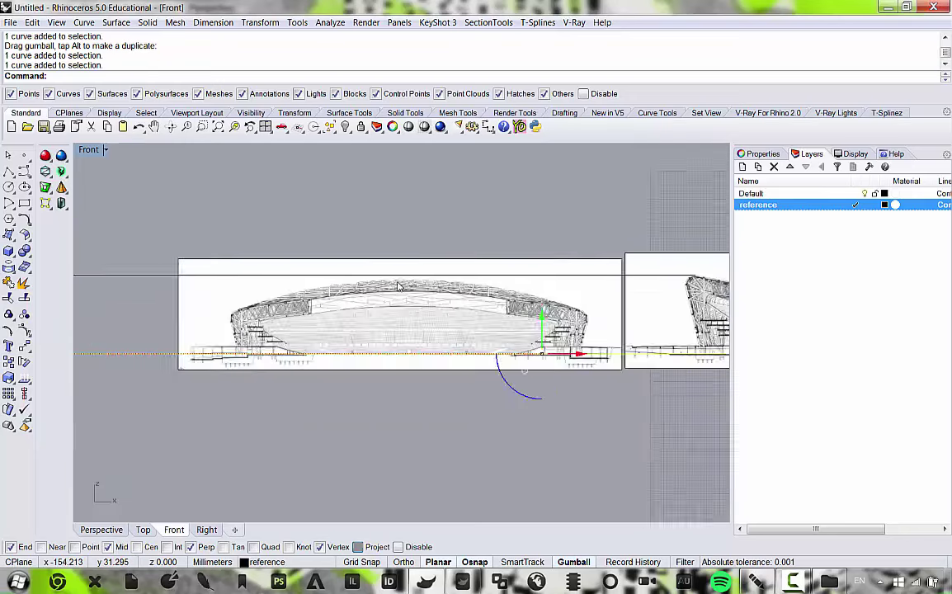
Scale the long section picture frame up uniformly and move it up so its pitch line meets the lower guide line.
{"action": "scroll", "coordinate": [405, 338], "scroll_direction": "up", "scroll_amount": 2}
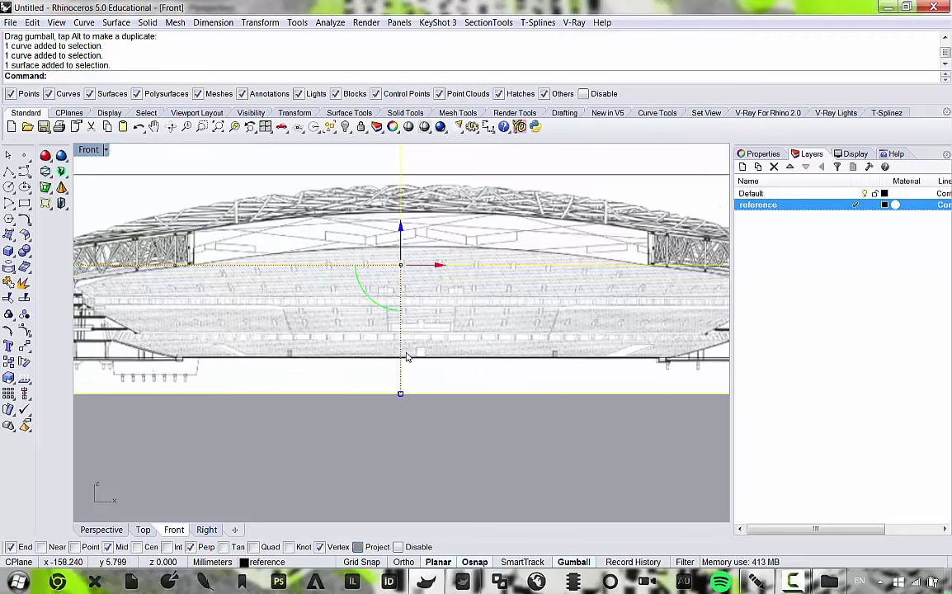
{"action": "left_click_drag", "start_coordinate": [400, 396], "coordinate": [399, 404], "text": "shift"}
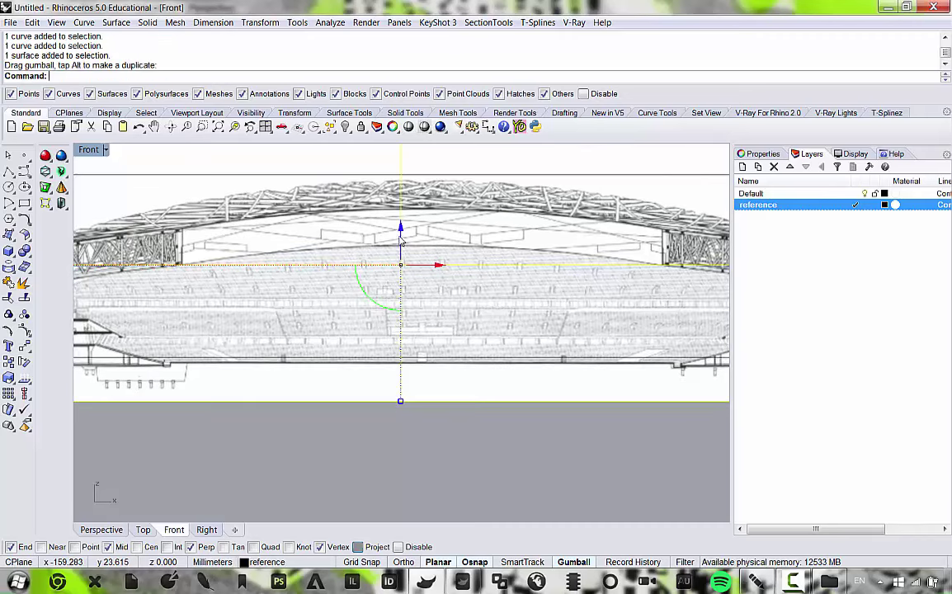
{"action": "left_click_drag", "start_coordinate": [401, 239], "coordinate": [400, 230]}
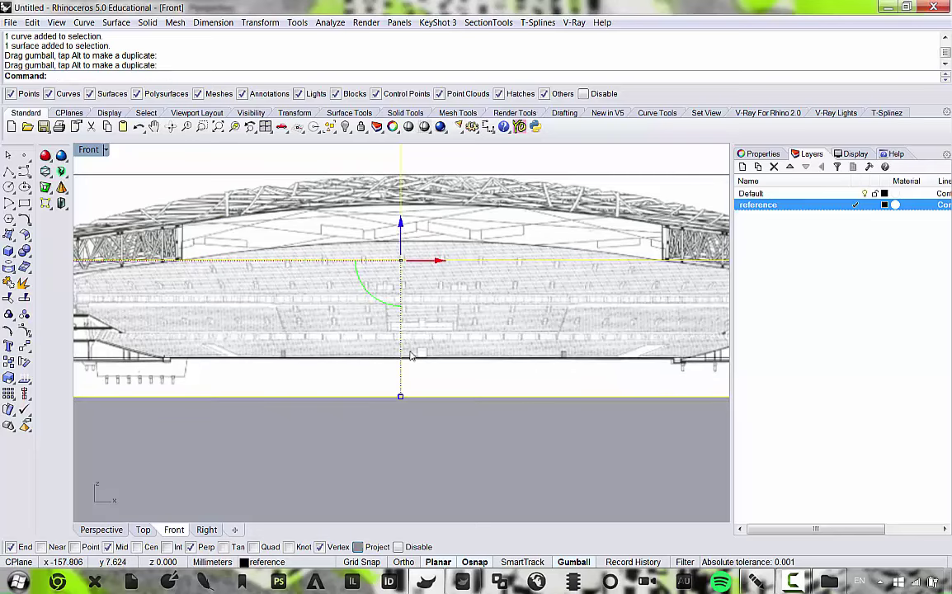
Fine-tune the long section frame's scale and height so its roof peak and pitch line fit between the two guide lines.
{"action": "scroll", "coordinate": [395, 428], "scroll_direction": "up", "scroll_amount": 5}
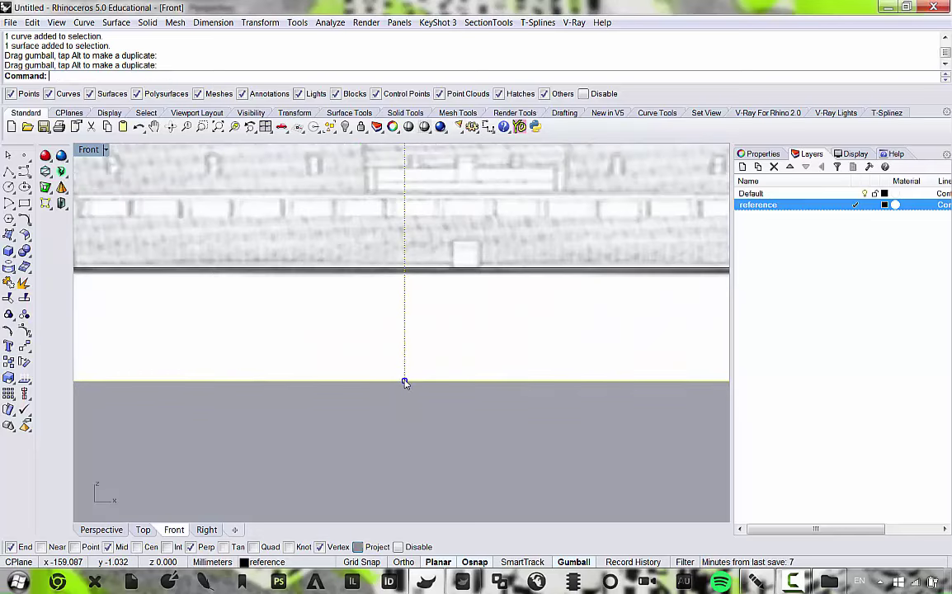
{"action": "left_click_drag", "start_coordinate": [404, 381], "coordinate": [404, 380]}
{"action": "scroll", "coordinate": [404, 380], "scroll_direction": "down", "scroll_amount": 12}
{"action": "scroll", "coordinate": [406, 209], "scroll_direction": "up", "scroll_amount": 8}
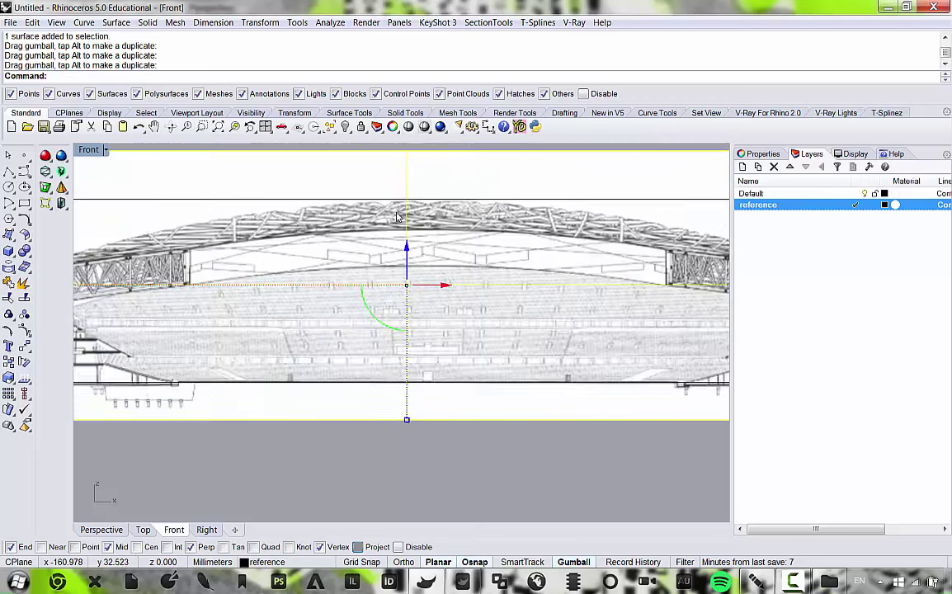
{"action": "left_click_drag", "start_coordinate": [415, 314], "coordinate": [416, 353]}
{"action": "scroll", "coordinate": [424, 338], "scroll_direction": "down", "scroll_amount": 3}
{"action": "scroll", "coordinate": [446, 330], "scroll_direction": "up", "scroll_amount": 4}
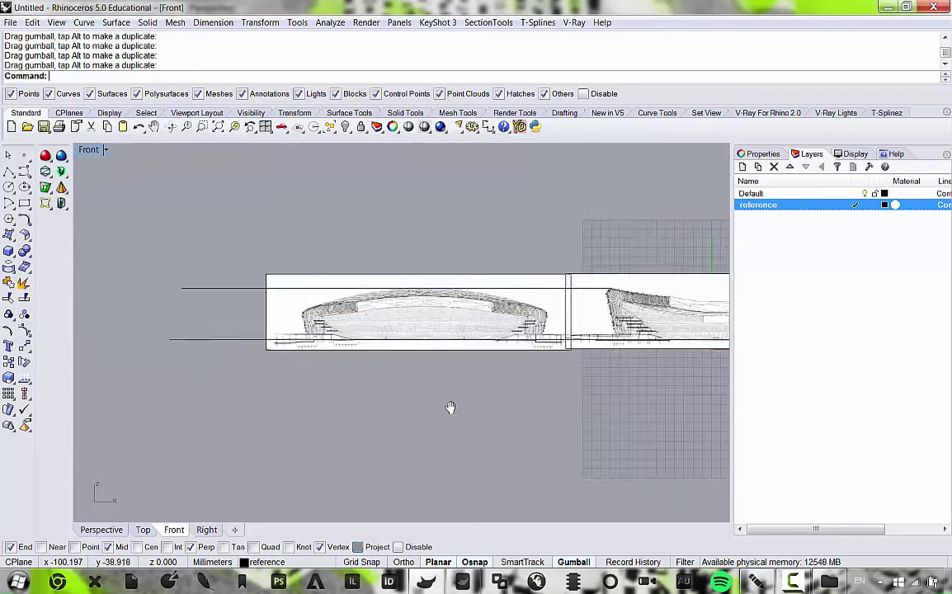
{"action": "scroll", "coordinate": [443, 318], "scroll_direction": "down", "scroll_amount": 3}
{"action": "scroll", "coordinate": [495, 305], "scroll_direction": "up", "scroll_amount": 2}
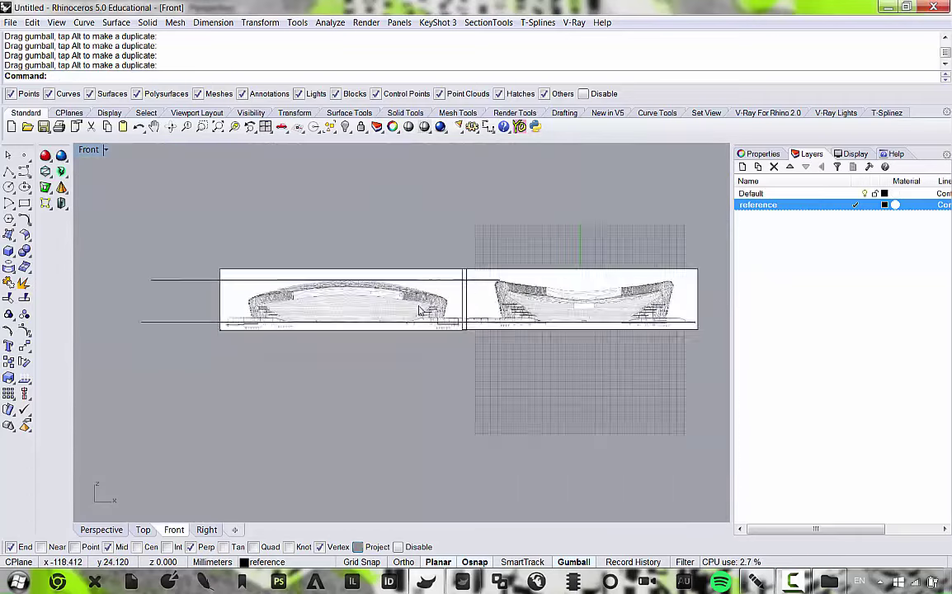
{"action": "scroll", "coordinate": [446, 298], "scroll_direction": "down", "scroll_amount": 3}
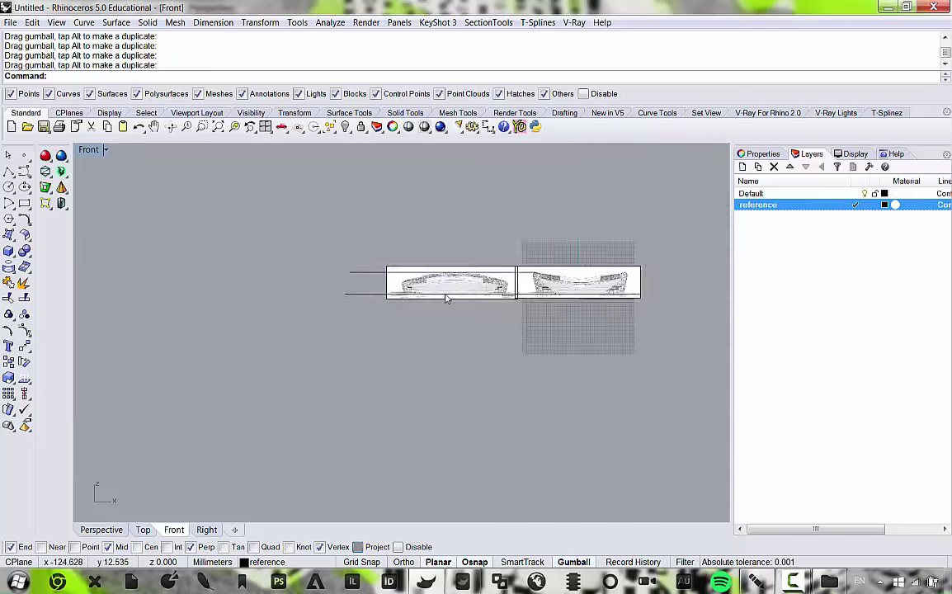
Delete the two horizontal guide lines running across the long section and section frames.
{"action": "scroll", "coordinate": [416, 277], "scroll_direction": "up", "scroll_amount": 4}
{"action": "scroll", "coordinate": [243, 305], "scroll_direction": "down", "scroll_amount": 2}
{"action": "right_click_drag", "start_coordinate": [299, 304], "coordinate": [417, 307]}
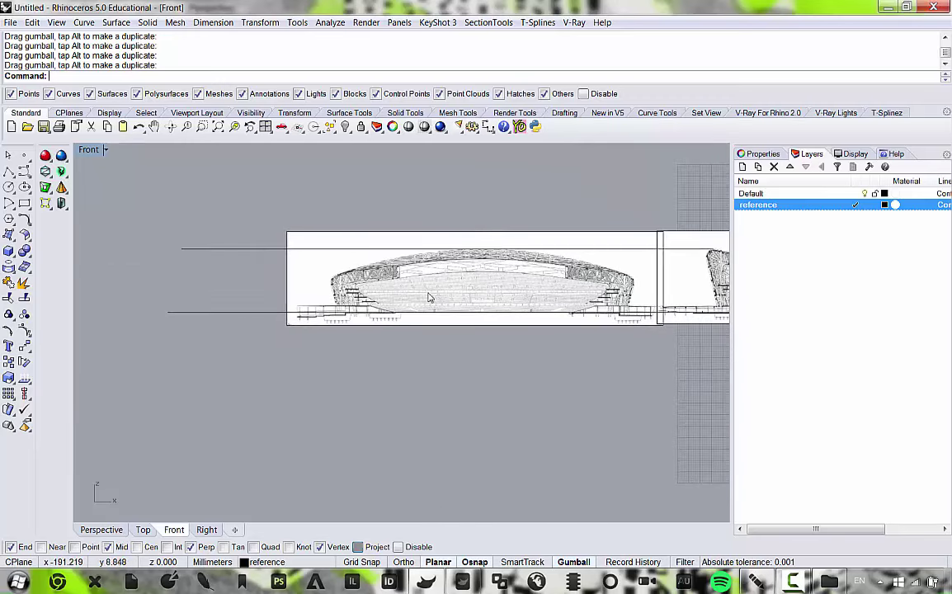
{"action": "right_click_drag", "start_coordinate": [523, 307], "coordinate": [401, 292]}
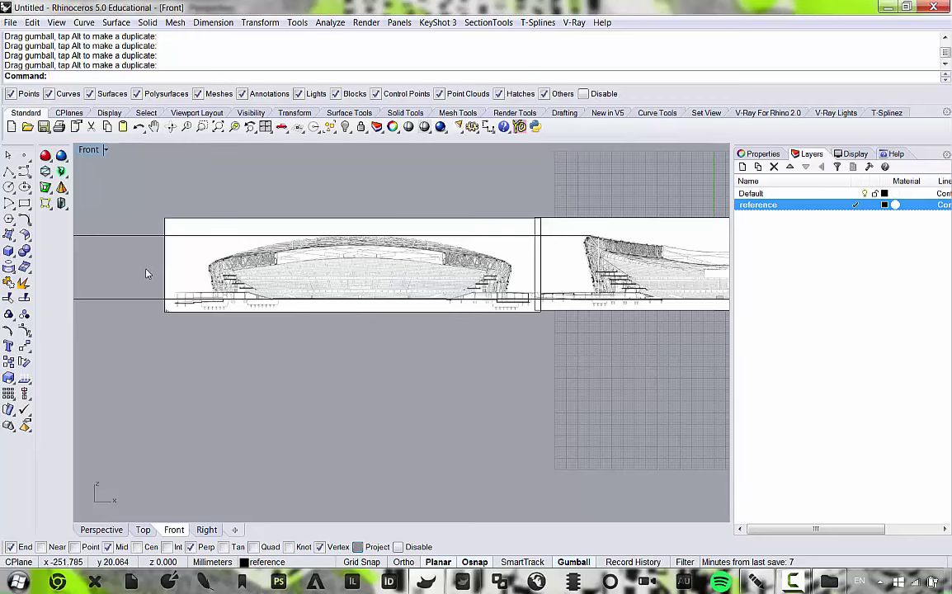
{"action": "right_click_drag", "start_coordinate": [146, 273], "coordinate": [203, 295]}
{"action": "left_click_drag", "start_coordinate": [167, 335], "coordinate": [160, 213]}
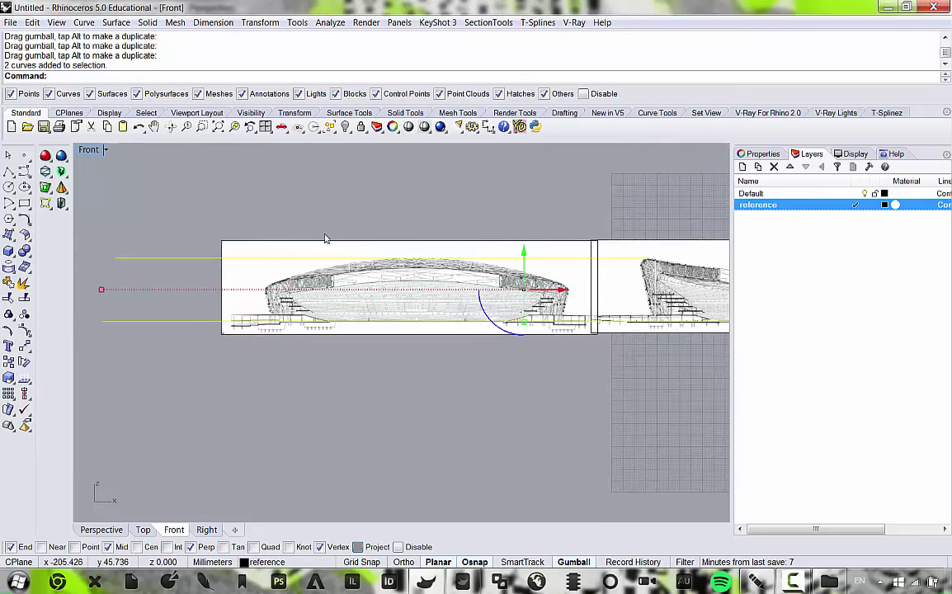
{"action": "key", "text": "Delete"}
Rotate the long section frame about the vertical axis so it stands perpendicular to the short section frame.
{"action": "scroll", "coordinate": [331, 240], "scroll_direction": "down", "scroll_amount": 3}
{"action": "scroll", "coordinate": [279, 277], "scroll_direction": "up", "scroll_amount": 4}
{"action": "left_click", "coordinate": [280, 276]}
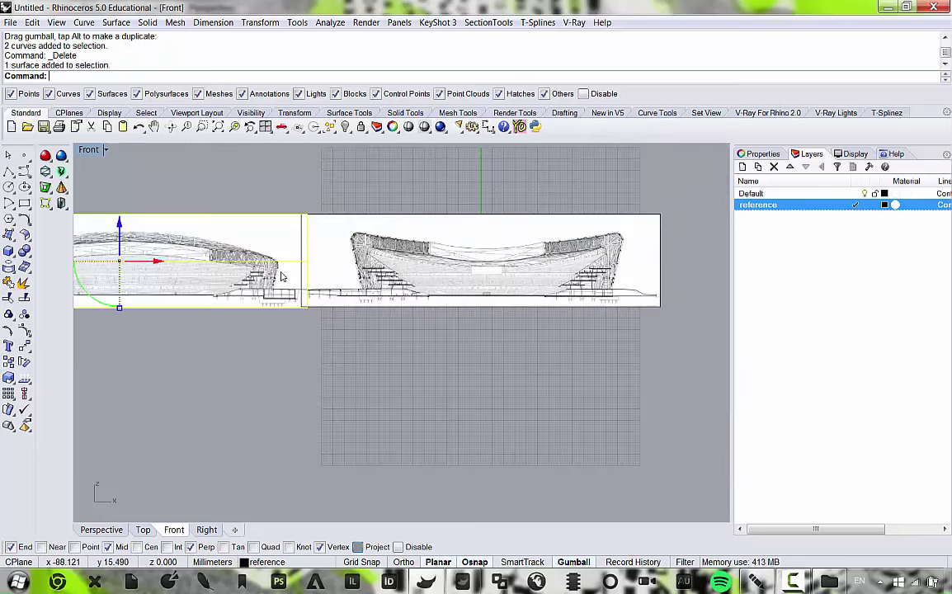
{"action": "right_click_drag", "start_coordinate": [321, 263], "coordinate": [379, 267]}
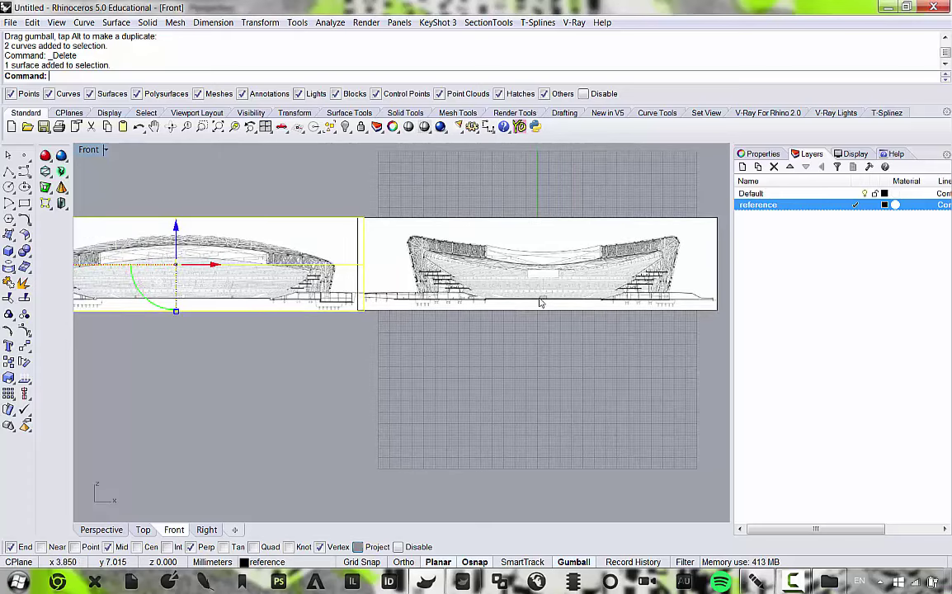
{"action": "double_click", "coordinate": [99, 154]}
{"action": "right_click_drag", "start_coordinate": [259, 239], "coordinate": [265, 234]}
{"action": "scroll", "coordinate": [277, 212], "scroll_direction": "down", "scroll_amount": 10}
{"action": "left_click_drag", "start_coordinate": [240, 266], "coordinate": [310, 268]}
Move the rotated long section frame across to the short section frame so the two cross each other.
{"action": "double_click", "coordinate": [444, 150]}
{"action": "right_click_drag", "start_coordinate": [403, 212], "coordinate": [376, 257]}
{"action": "left_click_drag", "start_coordinate": [161, 263], "coordinate": [421, 287]}
Examine from several angles where the crossed section frames meet and how their roof and pitch lines match.
{"action": "right_click_drag", "start_coordinate": [418, 350], "coordinate": [397, 265]}
{"action": "scroll", "coordinate": [364, 272], "scroll_direction": "up", "scroll_amount": 7}
{"action": "scroll", "coordinate": [332, 273], "scroll_direction": "down", "scroll_amount": 8}
{"action": "scroll", "coordinate": [261, 281], "scroll_direction": "up", "scroll_amount": 7}
{"action": "scroll", "coordinate": [264, 276], "scroll_direction": "down", "scroll_amount": 5}
{"action": "scroll", "coordinate": [404, 229], "scroll_direction": "up", "scroll_amount": 7}
{"action": "right_click_drag", "start_coordinate": [406, 227], "coordinate": [411, 273]}
{"action": "scroll", "coordinate": [414, 276], "scroll_direction": "down", "scroll_amount": 9}
{"action": "scroll", "coordinate": [419, 284], "scroll_direction": "up", "scroll_amount": 2}
{"action": "scroll", "coordinate": [420, 286], "scroll_direction": "up", "scroll_amount": 4}
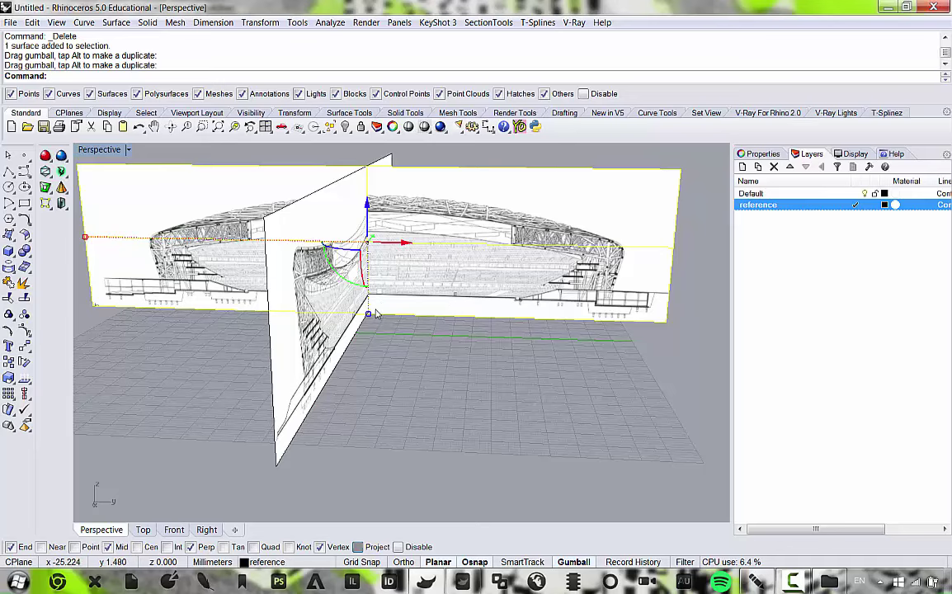
{"action": "right_click_drag", "start_coordinate": [376, 314], "coordinate": [350, 320]}
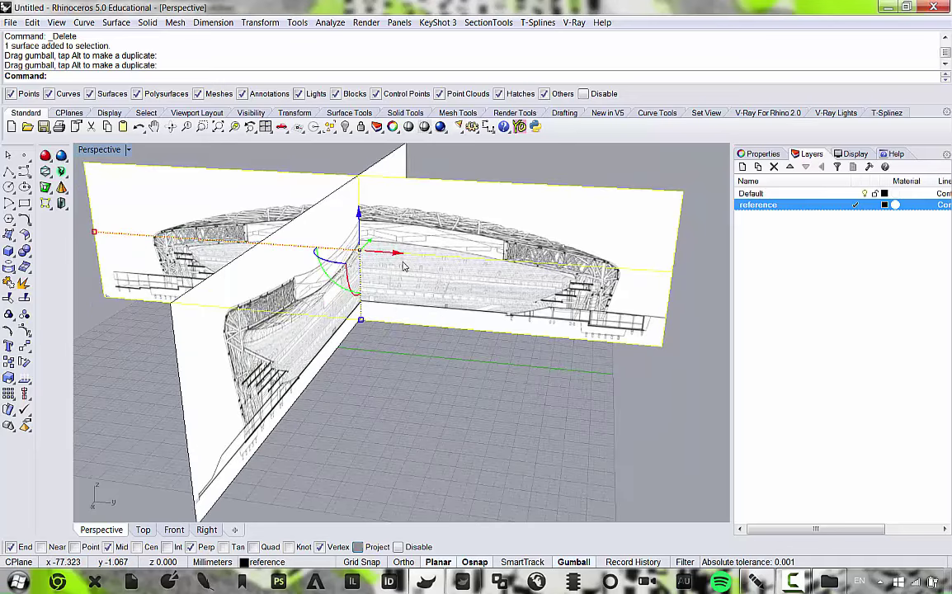
Slide the long section frame along its own length and deselect it.
{"action": "scroll", "coordinate": [404, 267], "scroll_direction": "down", "scroll_amount": 6}
{"action": "left_click_drag", "start_coordinate": [418, 263], "coordinate": [513, 268]}
{"action": "left_click", "coordinate": [535, 348]}
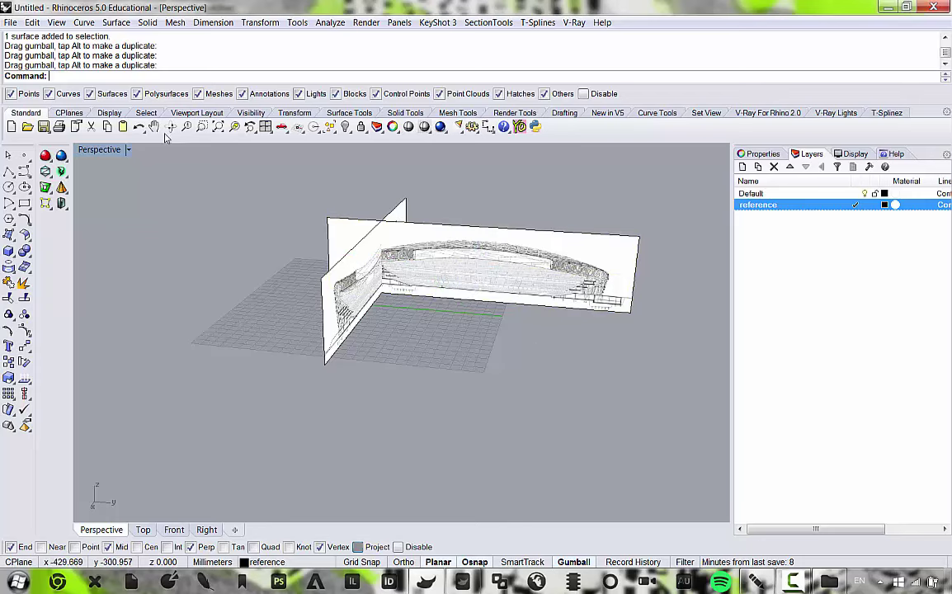
In the Right view, move the long section frame from its bottom-edge midpoint horizontally onto the short section frame's line.
{"action": "double_click", "coordinate": [120, 150]}
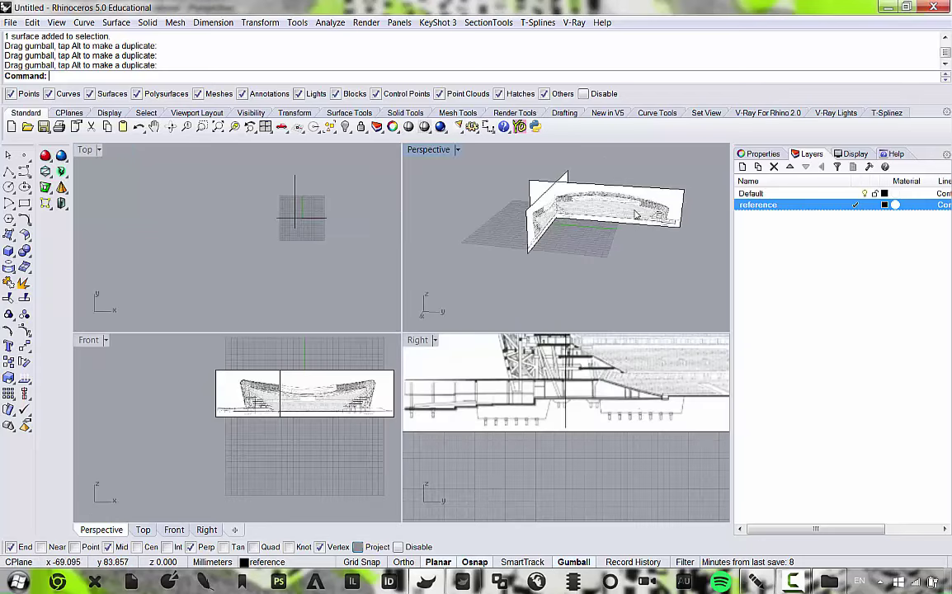
{"action": "left_click", "coordinate": [636, 215]}
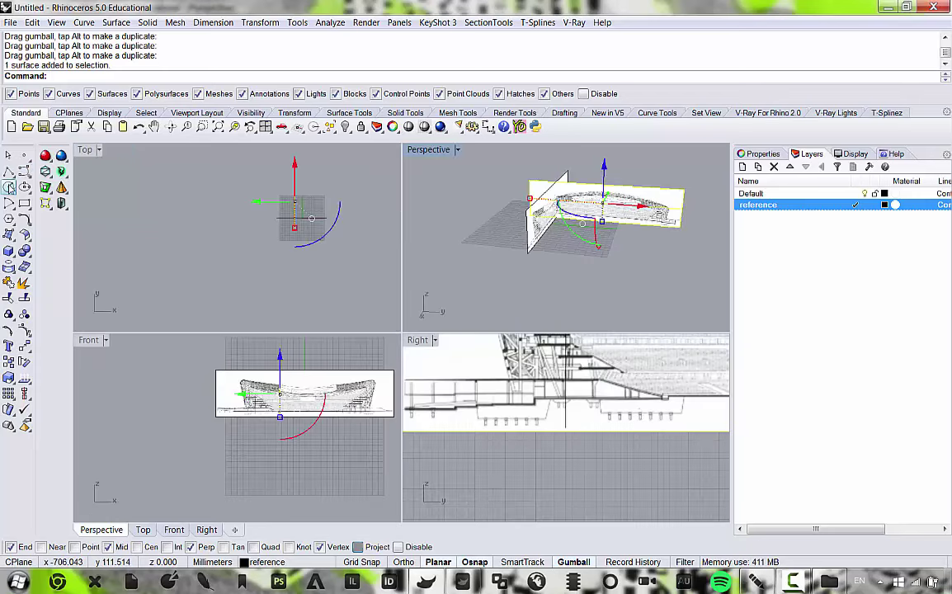
{"action": "scroll", "coordinate": [577, 429], "scroll_direction": "down", "scroll_amount": 5}
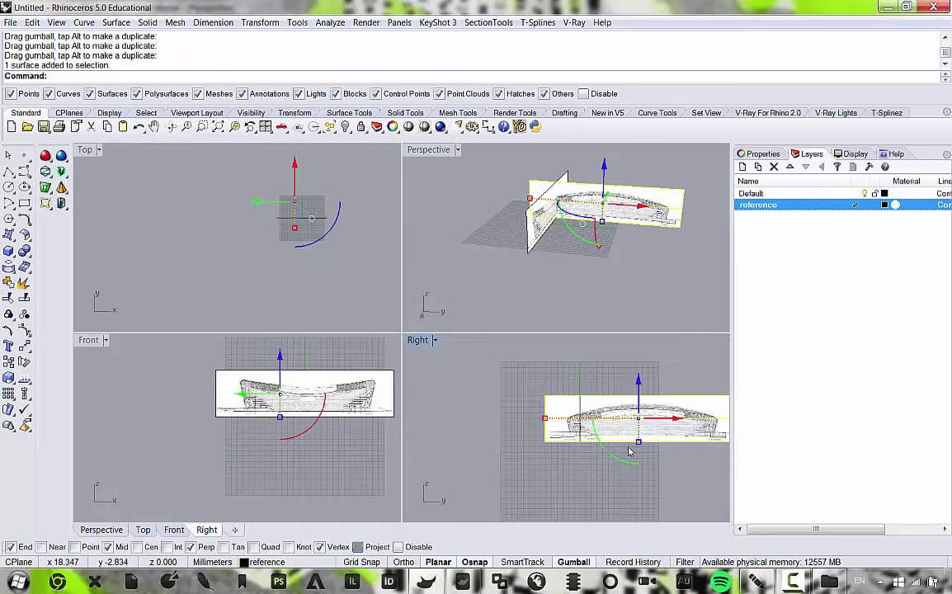
{"action": "double_click", "coordinate": [417, 340]}
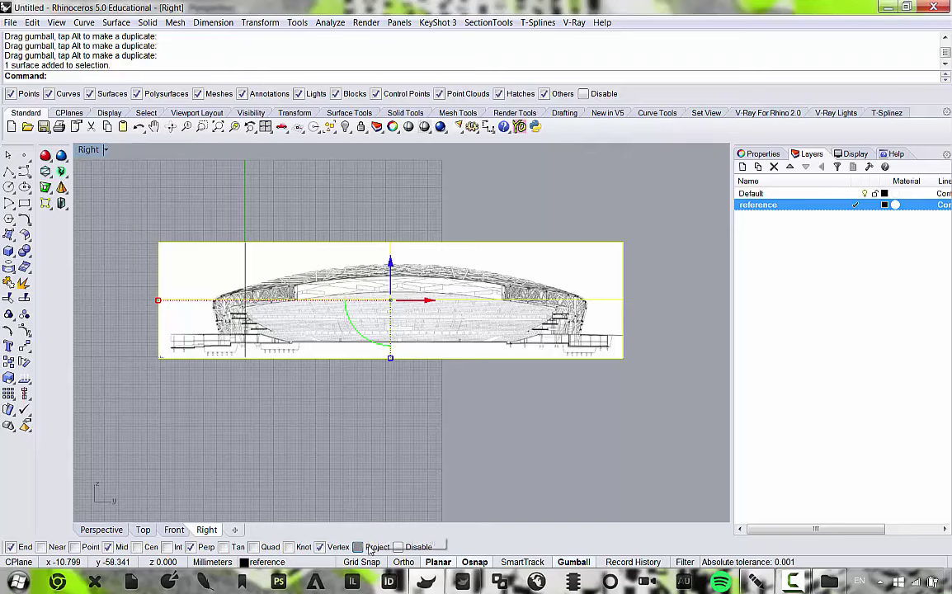
{"action": "scroll", "coordinate": [338, 300], "scroll_direction": "up", "scroll_amount": 4}
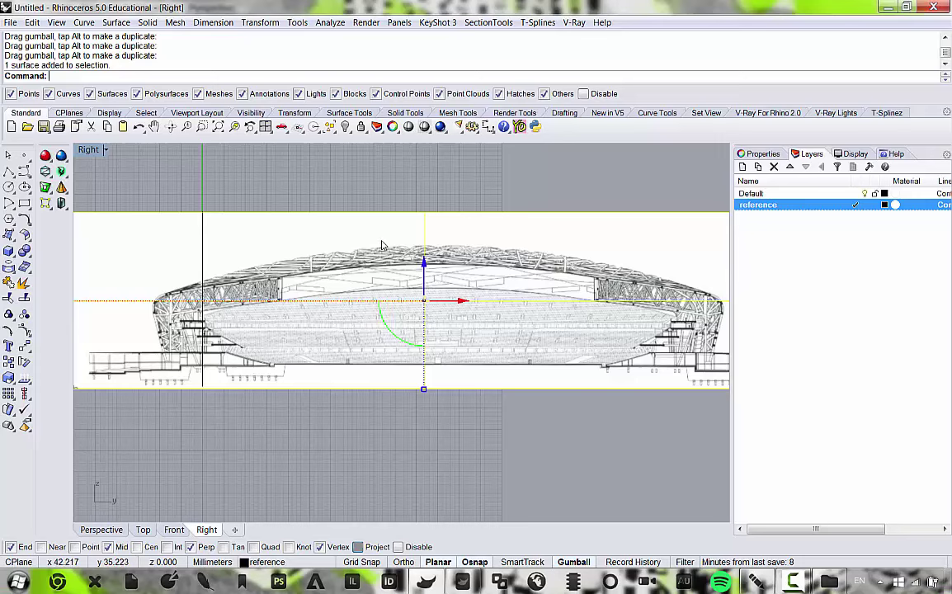
{"action": "left_click", "coordinate": [260, 22]}
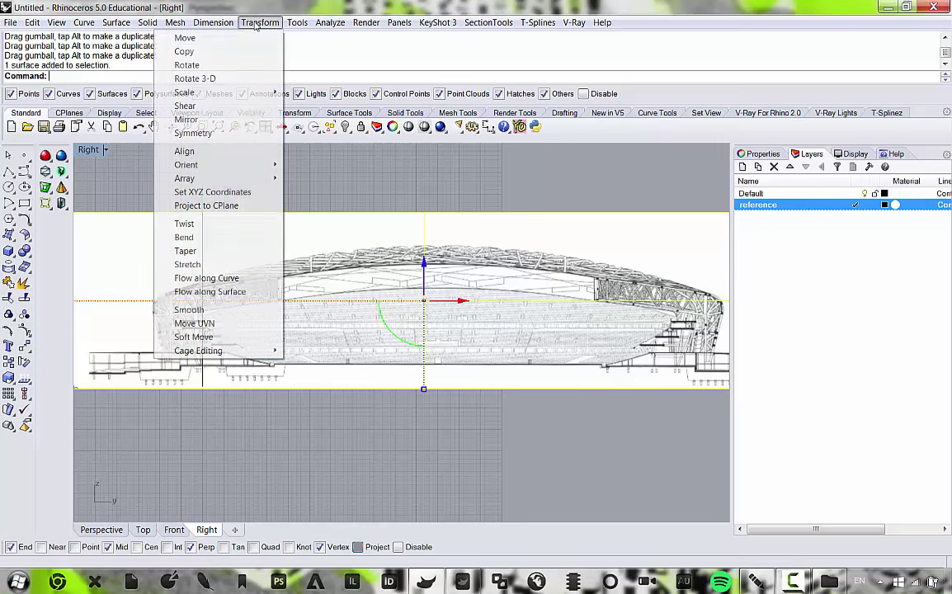
{"action": "left_click", "coordinate": [232, 38]}
{"action": "left_click", "coordinate": [417, 388]}
{"action": "scroll", "coordinate": [304, 399], "scroll_direction": "up", "scroll_amount": 6}
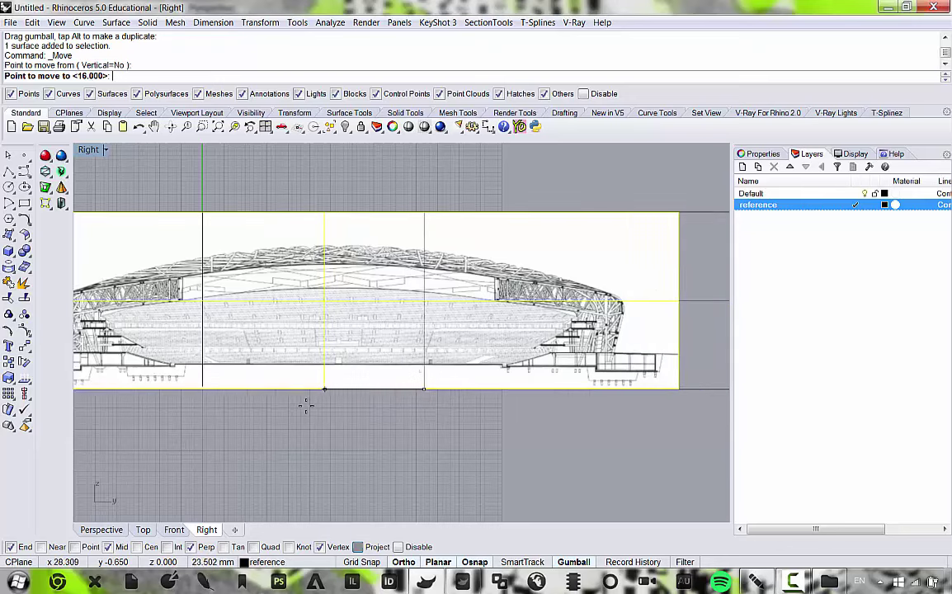
{"action": "scroll", "coordinate": [190, 374], "scroll_direction": "up", "scroll_amount": 7}
{"action": "right_click_drag", "start_coordinate": [187, 375], "coordinate": [388, 380]}
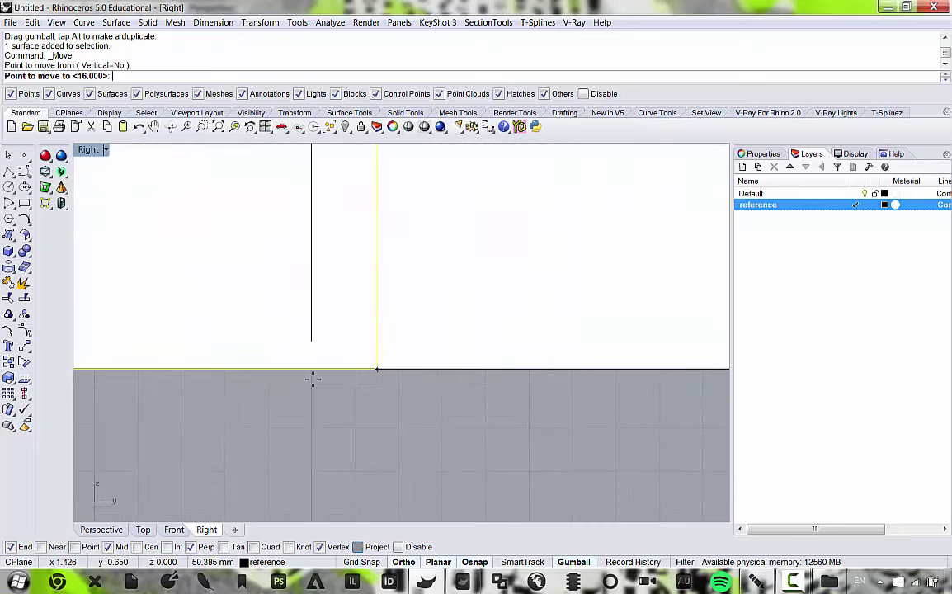
{"action": "key", "text": "shift"}
{"action": "scroll", "coordinate": [321, 379], "scroll_direction": "down", "scroll_amount": 5}
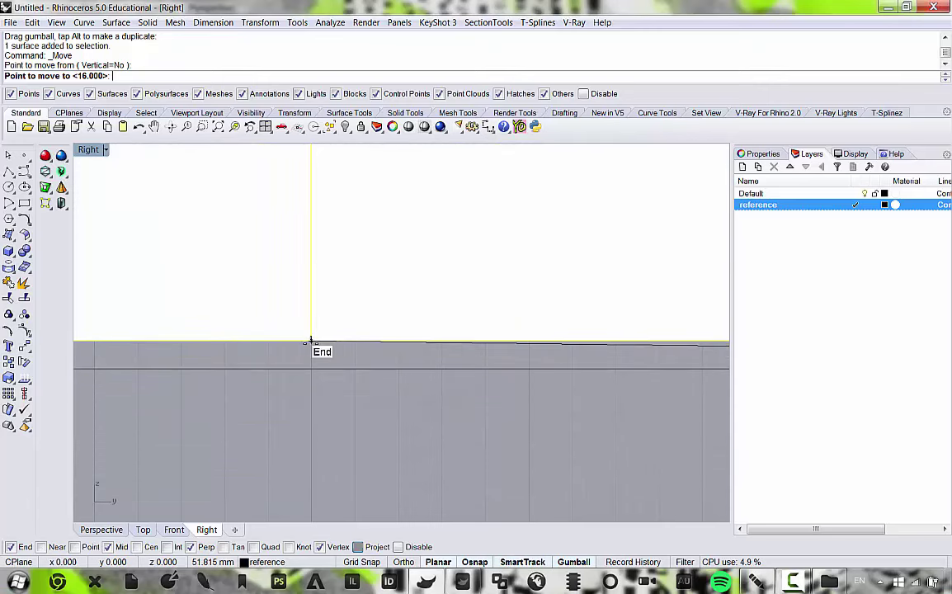
{"action": "key", "text": "shift"}
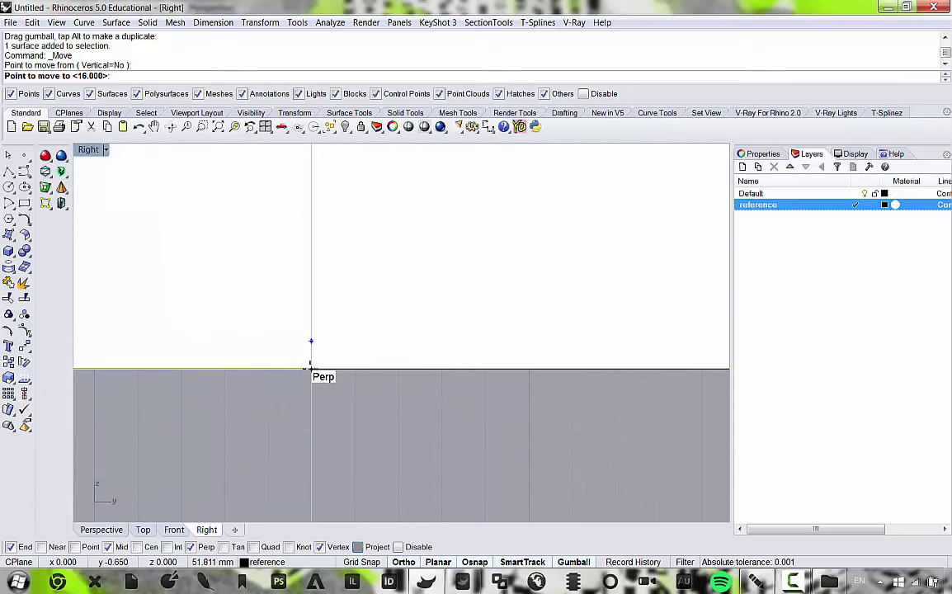
{"action": "left_click", "coordinate": [311, 366]}
{"action": "scroll", "coordinate": [314, 375], "scroll_direction": "down", "scroll_amount": 5}
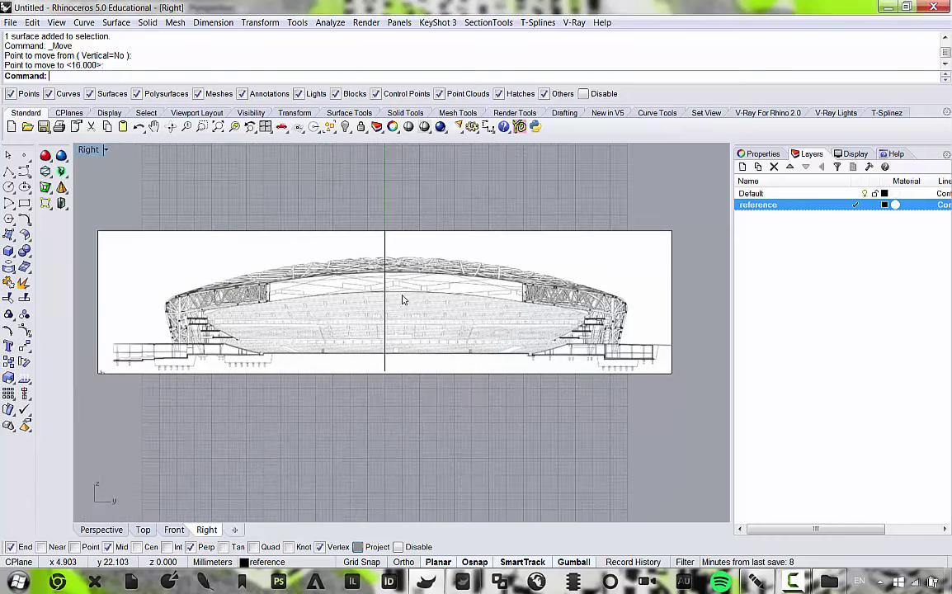
Nudge the long section frame slightly along its length so its drawing is centred on the short section frame's line.
{"action": "scroll", "coordinate": [403, 299], "scroll_direction": "up", "scroll_amount": 2}
{"action": "left_click", "coordinate": [428, 291]}
{"action": "right_click_drag", "start_coordinate": [437, 283], "coordinate": [454, 274]}
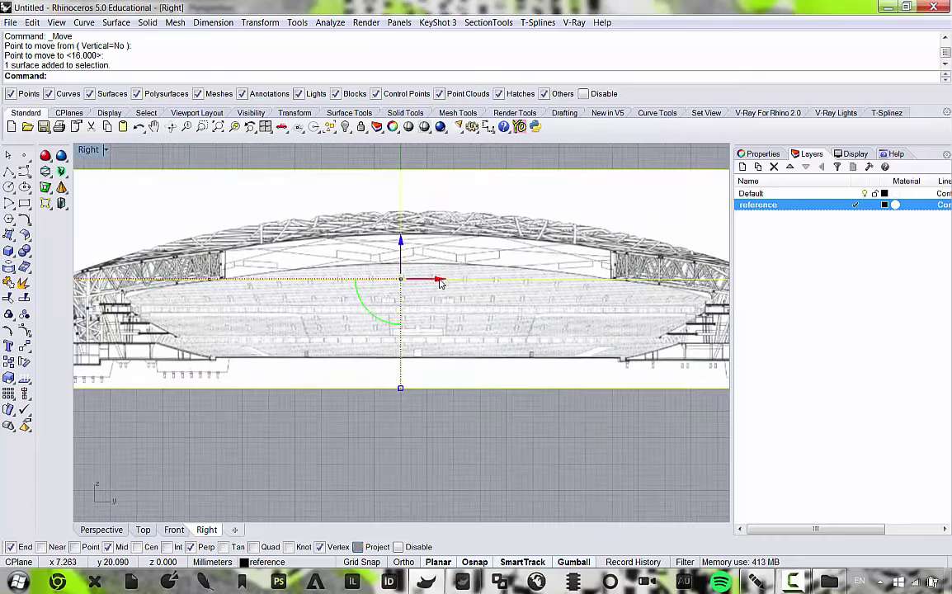
{"action": "left_click_drag", "start_coordinate": [439, 283], "coordinate": [422, 288]}
{"action": "left_click", "coordinate": [472, 460]}
{"action": "scroll", "coordinate": [474, 435], "scroll_direction": "down", "scroll_amount": 7}
{"action": "scroll", "coordinate": [450, 375], "scroll_direction": "up", "scroll_amount": 5}
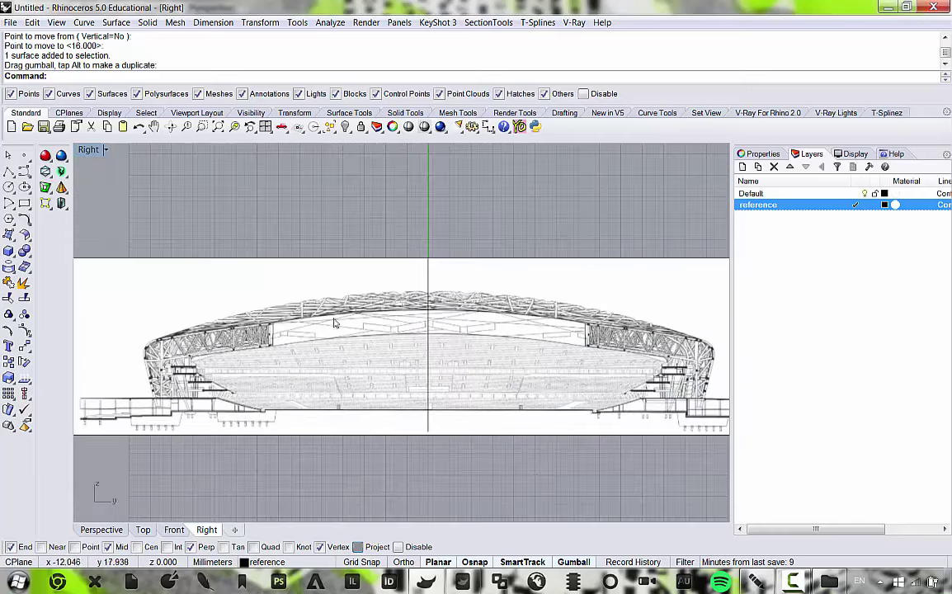
Examine in Perspective how the roof, stands and pitch lines of the two crossed sections meet at their intersection.
{"action": "double_click", "coordinate": [88, 149]}
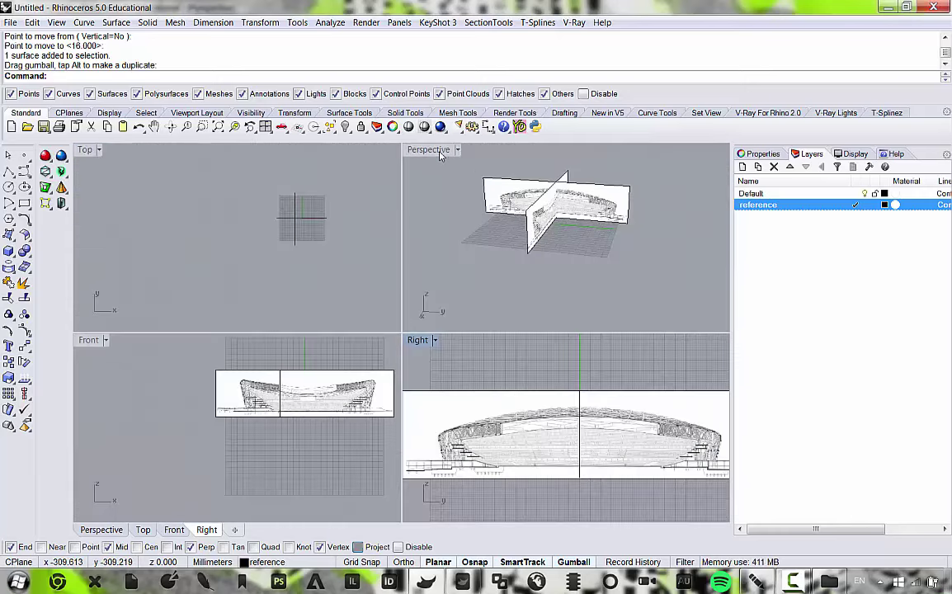
{"action": "double_click", "coordinate": [440, 153]}
{"action": "right_click_drag", "start_coordinate": [442, 219], "coordinate": [339, 212]}
{"action": "scroll", "coordinate": [401, 246], "scroll_direction": "up", "scroll_amount": 7}
{"action": "right_click_drag", "start_coordinate": [401, 246], "coordinate": [431, 229]}
{"action": "scroll", "coordinate": [432, 232], "scroll_direction": "down", "scroll_amount": 6}
{"action": "scroll", "coordinate": [431, 237], "scroll_direction": "up", "scroll_amount": 9}
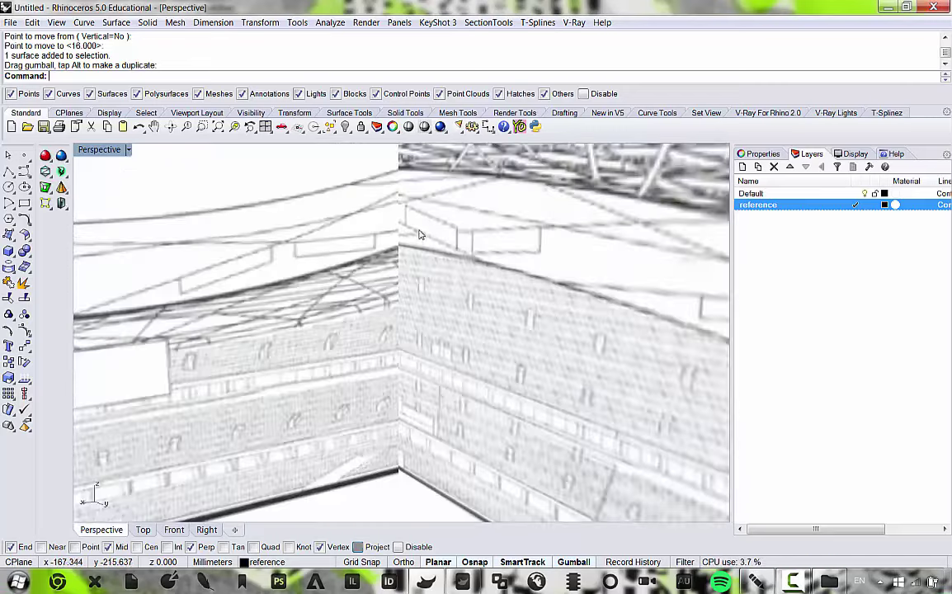
{"action": "scroll", "coordinate": [416, 219], "scroll_direction": "down", "scroll_amount": 2}
{"action": "scroll", "coordinate": [417, 195], "scroll_direction": "down", "scroll_amount": 3}
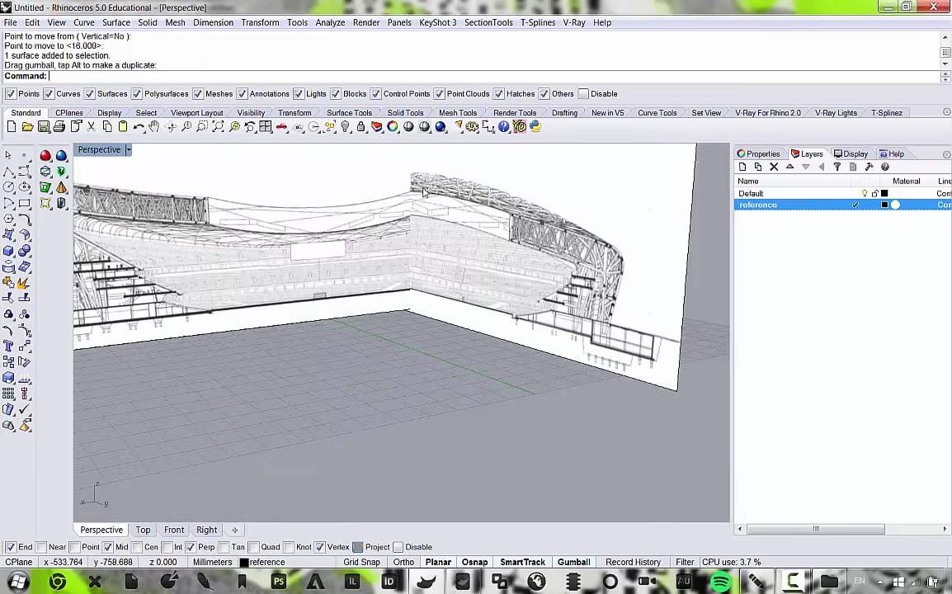
{"action": "scroll", "coordinate": [424, 193], "scroll_direction": "down", "scroll_amount": 7}
{"action": "right_click_drag", "start_coordinate": [422, 224], "coordinate": [424, 284]}
{"action": "scroll", "coordinate": [424, 284], "scroll_direction": "up", "scroll_amount": 5}
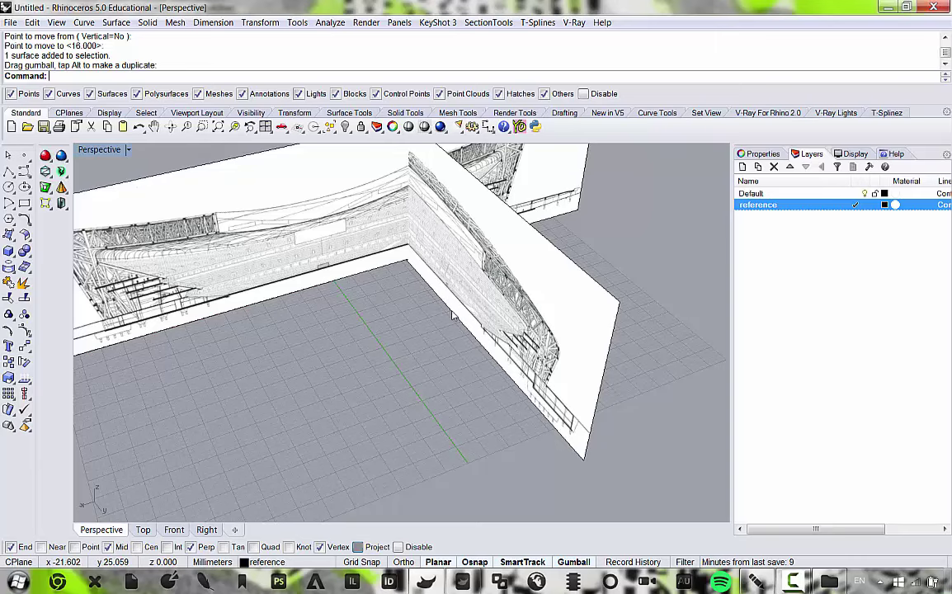
{"action": "scroll", "coordinate": [455, 318], "scroll_direction": "down", "scroll_amount": 6}
{"action": "right_click_drag", "start_coordinate": [453, 341], "coordinate": [492, 324]}
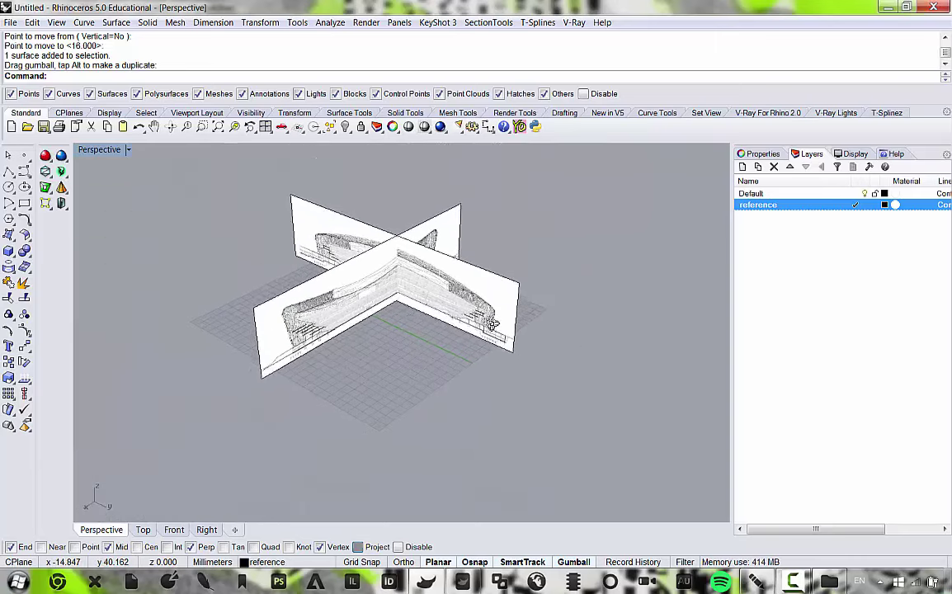
{"action": "scroll", "coordinate": [492, 324], "scroll_direction": "up", "scroll_amount": 6}
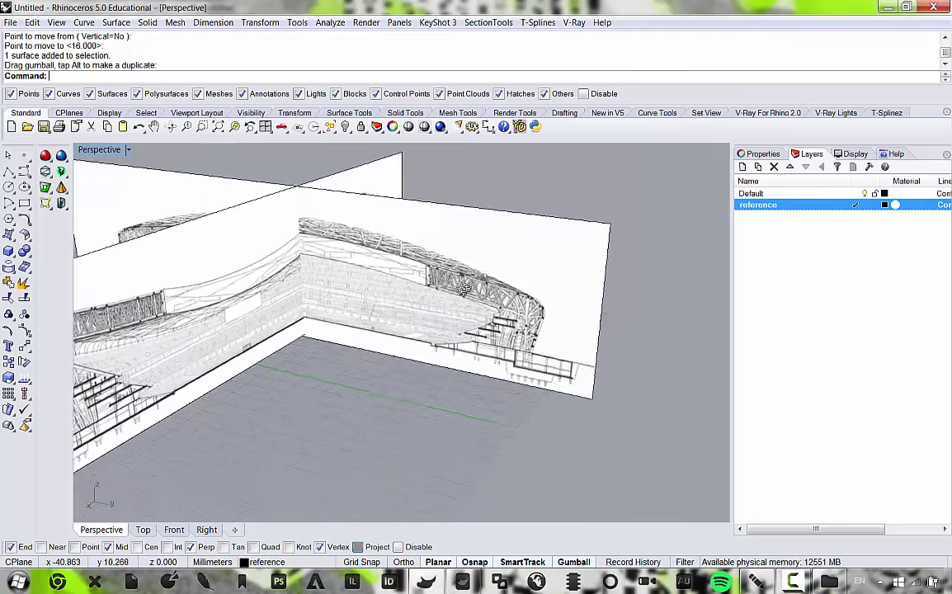
{"action": "scroll", "coordinate": [465, 289], "scroll_direction": "down", "scroll_amount": 5}
{"action": "scroll", "coordinate": [365, 318], "scroll_direction": "up", "scroll_amount": 6}
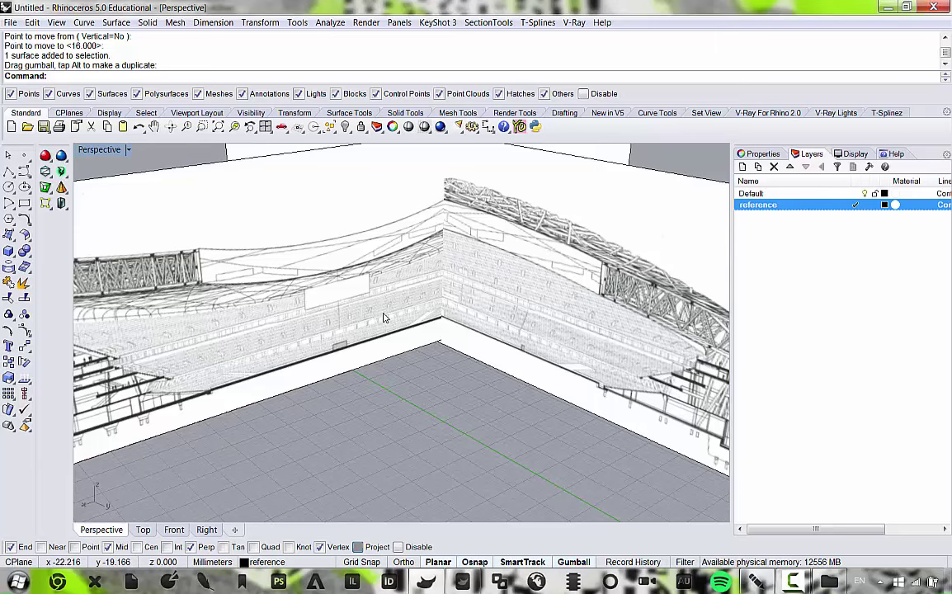
{"action": "scroll", "coordinate": [384, 317], "scroll_direction": "down", "scroll_amount": 5}
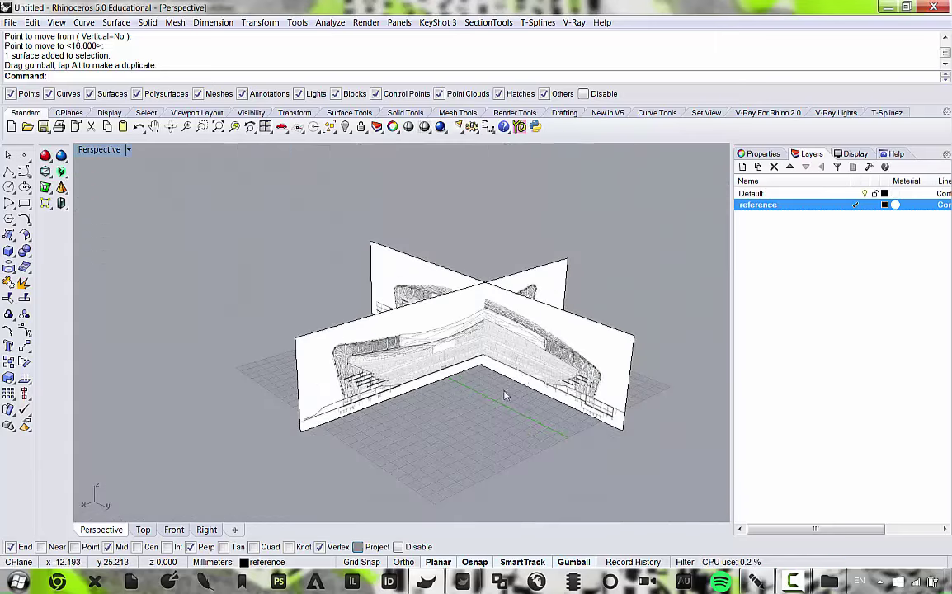
Mirror a copy of the long section frame about the Y axis through the short section frame's bottom midpoint.
{"action": "scroll", "coordinate": [487, 312], "scroll_direction": "up", "scroll_amount": 4}
{"action": "left_click", "coordinate": [543, 377]}
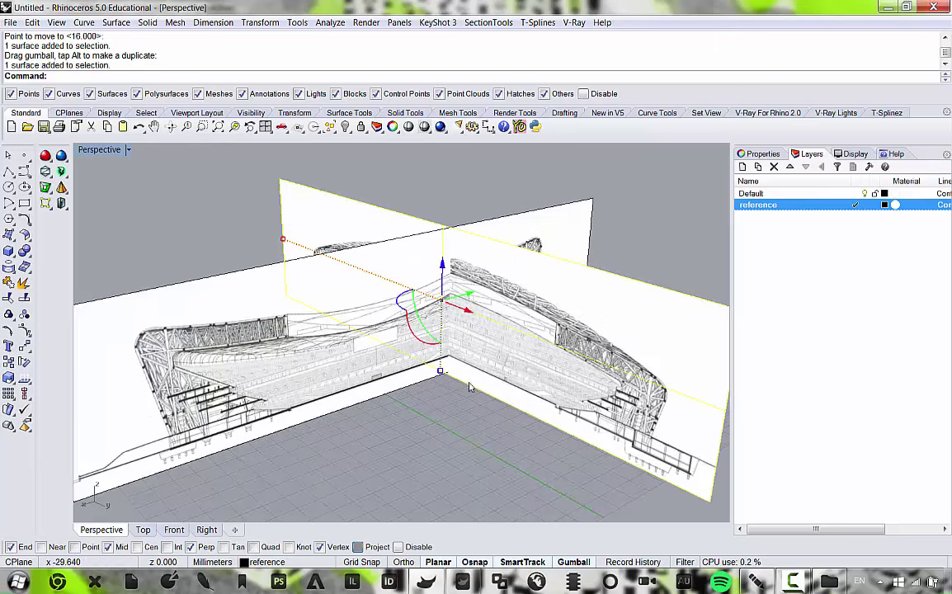
{"action": "scroll", "coordinate": [282, 350], "scroll_direction": "down", "scroll_amount": 3}
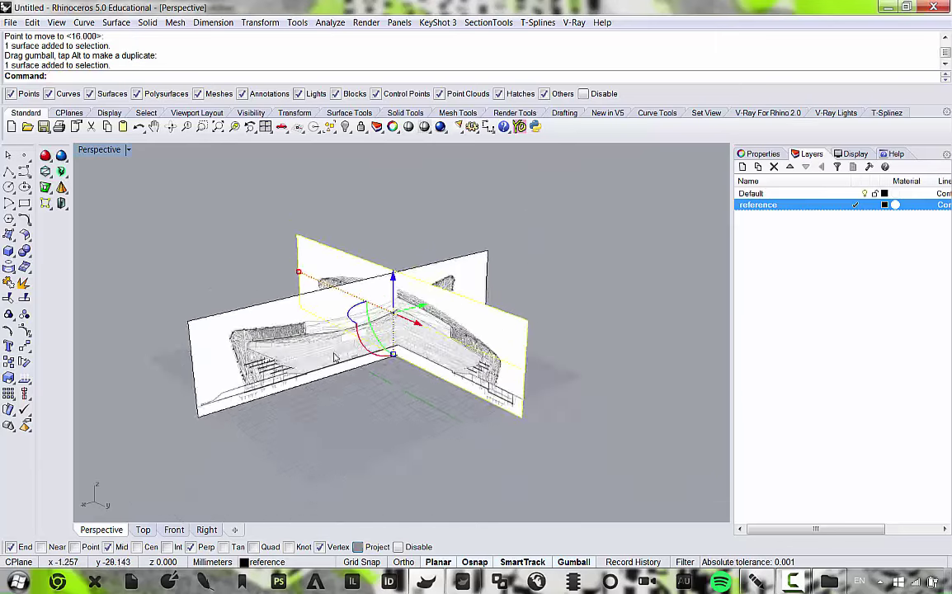
{"action": "scroll", "coordinate": [327, 331], "scroll_direction": "up", "scroll_amount": 6}
{"action": "left_click", "coordinate": [260, 23]}
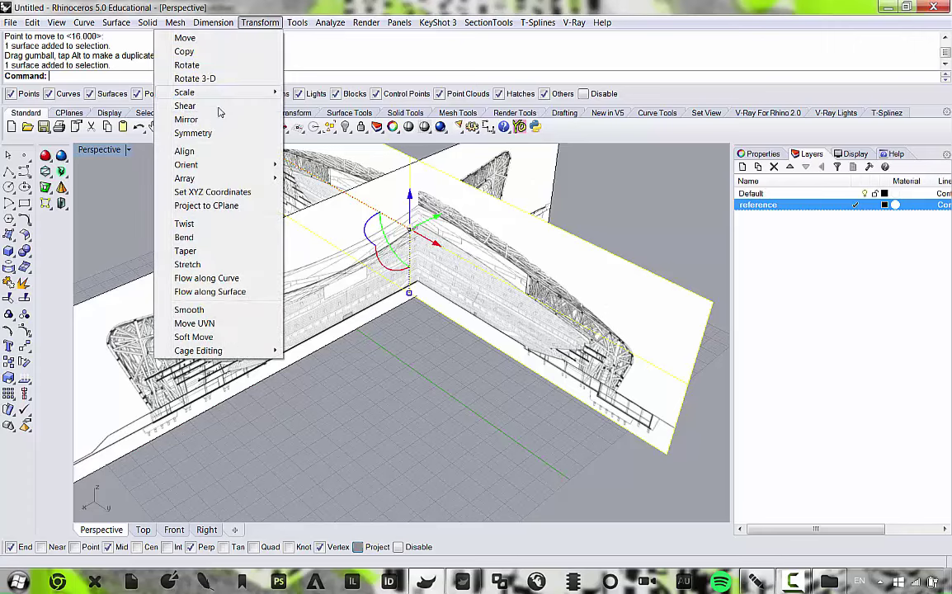
{"action": "left_click", "coordinate": [208, 119]}
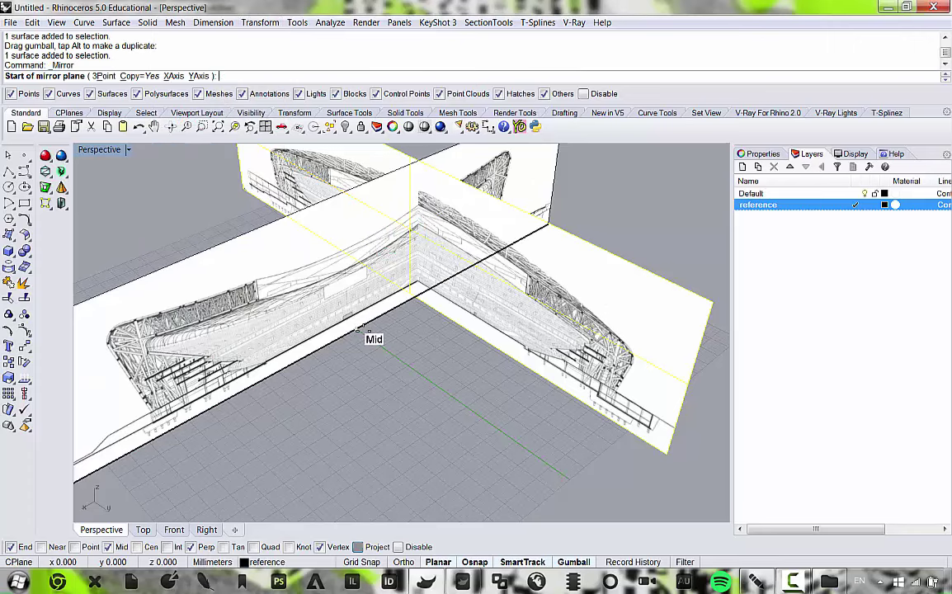
{"action": "left_click", "coordinate": [352, 332]}
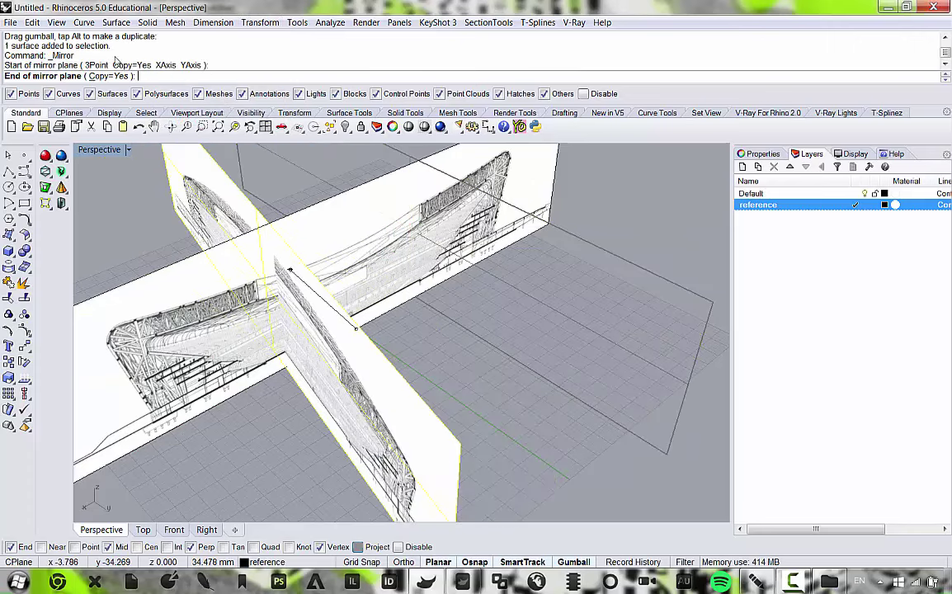
{"action": "left_click", "coordinate": [624, 486], "text": "shift"}
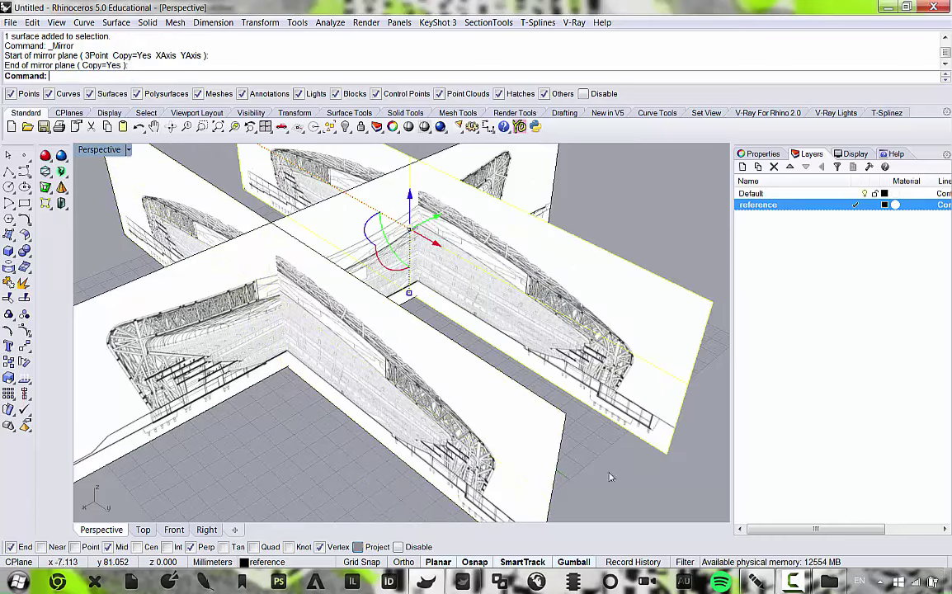
Examine in Perspective, from several sides, how the two long section frames cross the short section frame and how their roof trusses line up.
{"action": "right_click_drag", "start_coordinate": [601, 458], "coordinate": [497, 401]}
{"action": "scroll", "coordinate": [468, 354], "scroll_direction": "down", "scroll_amount": 6}
{"action": "left_click", "coordinate": [505, 436]}
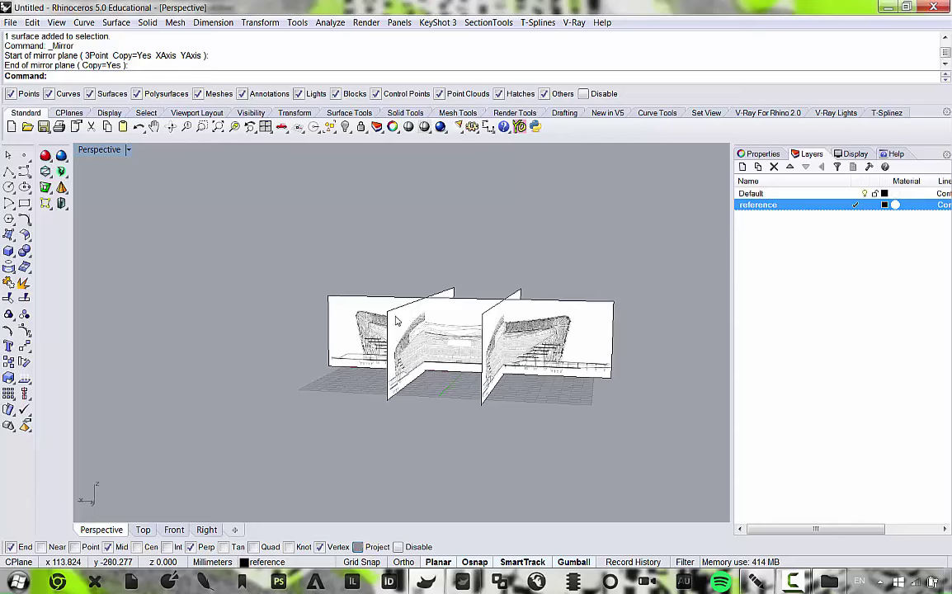
{"action": "right_click_drag", "start_coordinate": [395, 317], "coordinate": [531, 324]}
{"action": "scroll", "coordinate": [389, 324], "scroll_direction": "up", "scroll_amount": 4}
{"action": "scroll", "coordinate": [351, 313], "scroll_direction": "down", "scroll_amount": 2}
{"action": "scroll", "coordinate": [379, 333], "scroll_direction": "down", "scroll_amount": 5}
{"action": "scroll", "coordinate": [406, 318], "scroll_direction": "up", "scroll_amount": 5}
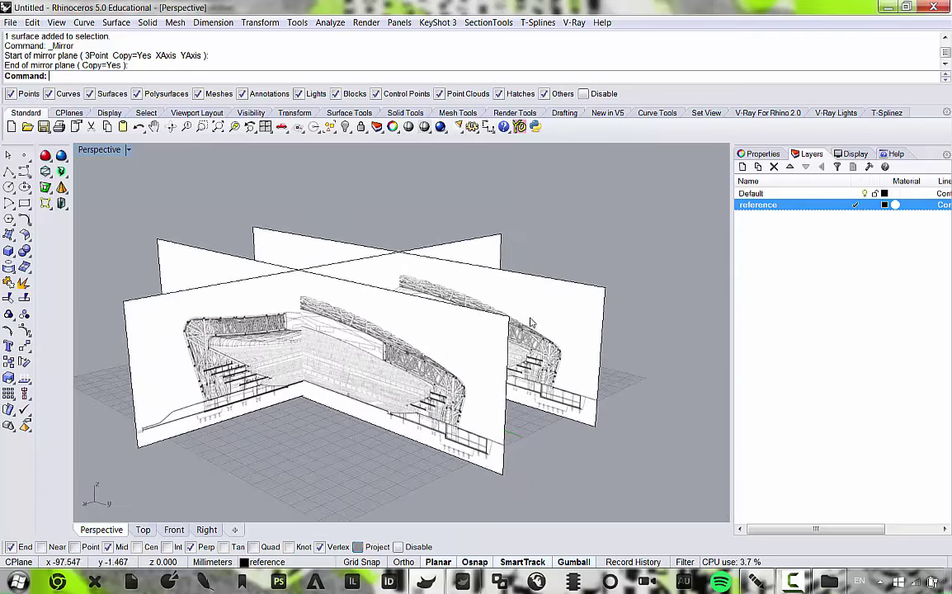
{"action": "scroll", "coordinate": [378, 337], "scroll_direction": "up", "scroll_amount": 2}
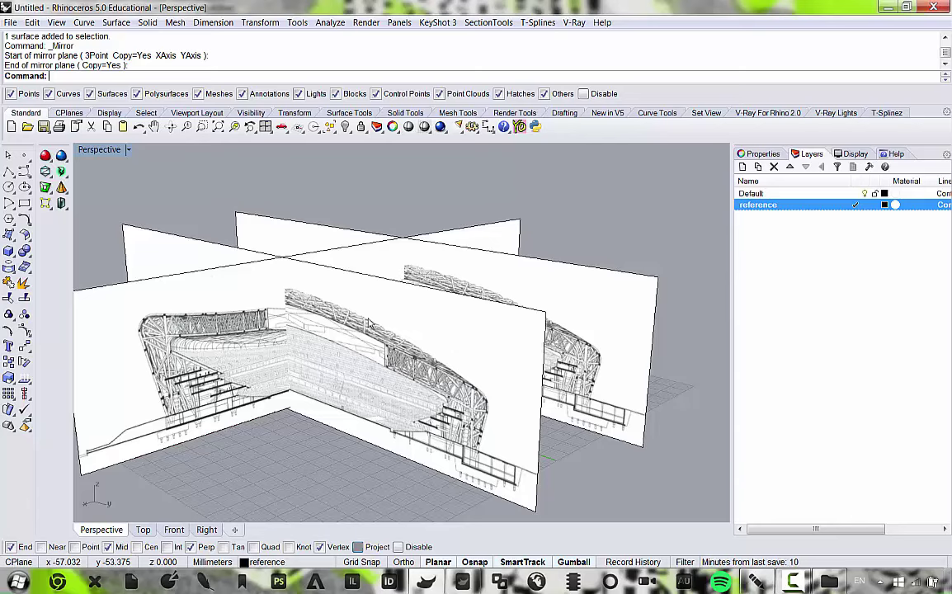
{"action": "scroll", "coordinate": [369, 324], "scroll_direction": "up", "scroll_amount": 6}
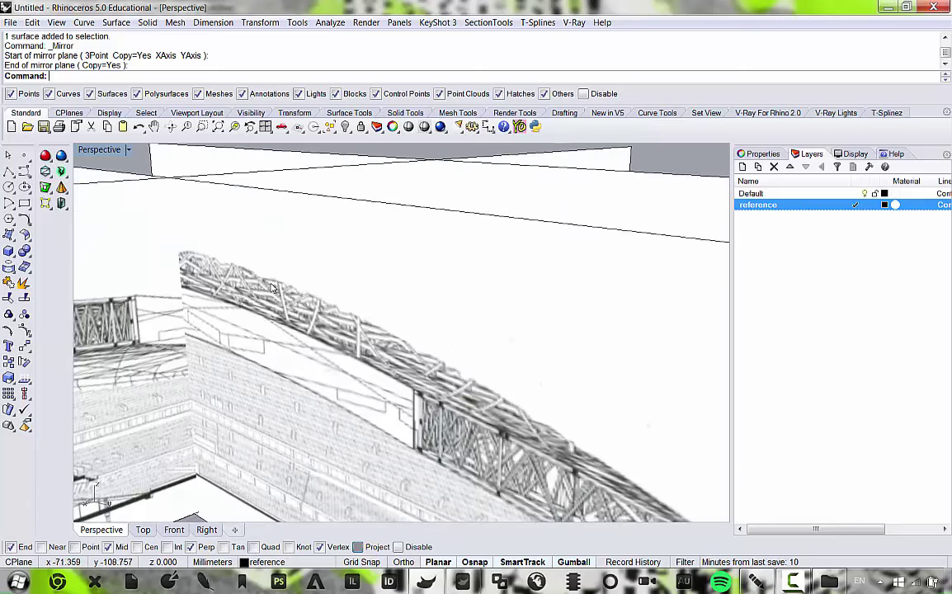
{"action": "scroll", "coordinate": [473, 292], "scroll_direction": "down", "scroll_amount": 8}
{"action": "scroll", "coordinate": [336, 334], "scroll_direction": "up", "scroll_amount": 2}
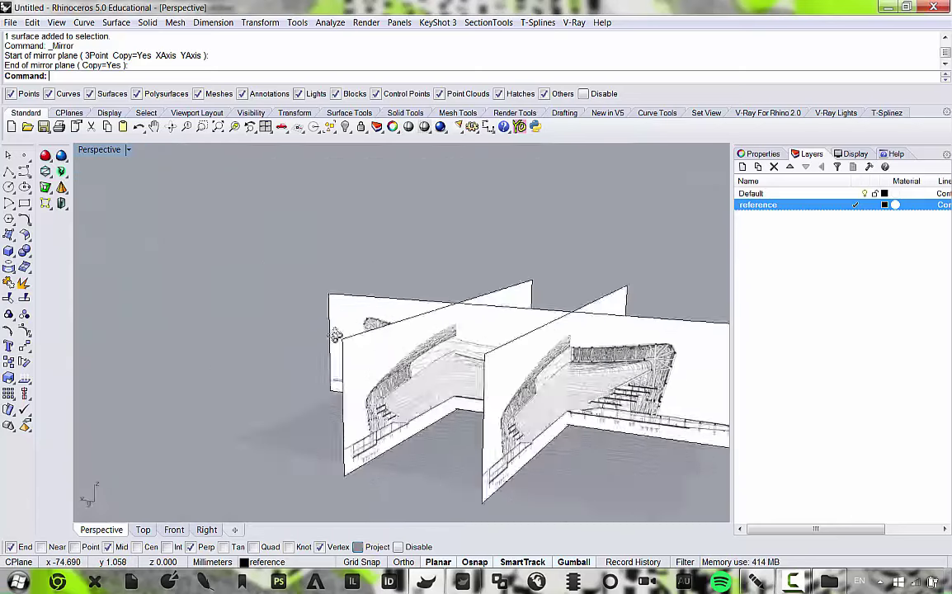
{"action": "right_click_drag", "start_coordinate": [336, 334], "coordinate": [473, 357]}
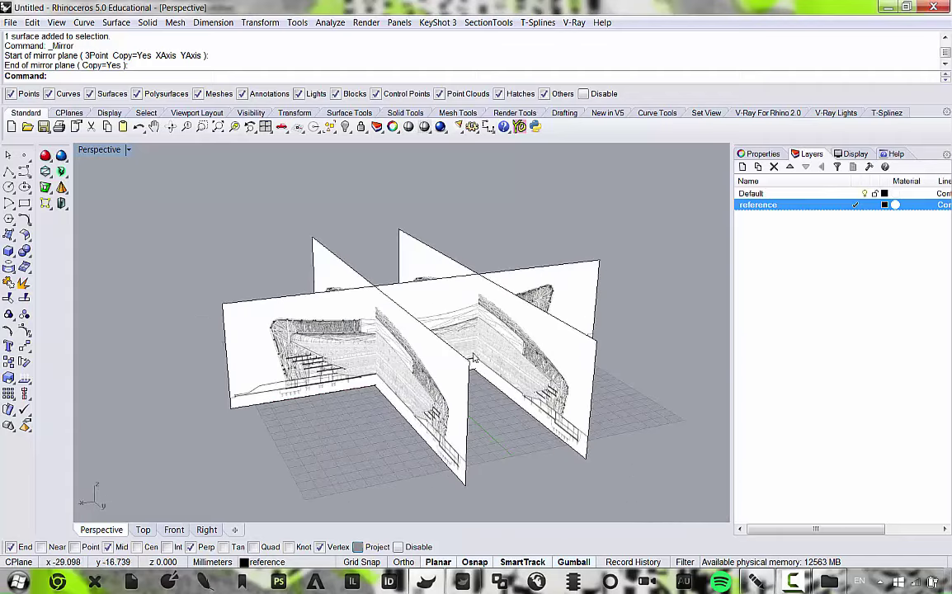
Review the black-and-white stadium render and the national-stadiun-birdsnest infographic in the Jan 19 class files folder, and close the folder.
{"action": "left_click", "coordinate": [828, 582]}
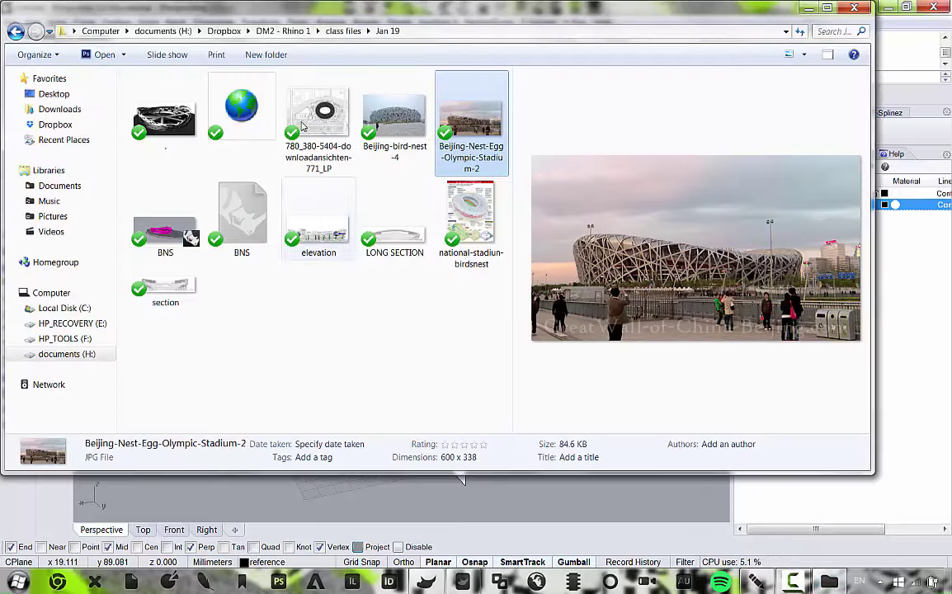
{"action": "left_click", "coordinate": [172, 115]}
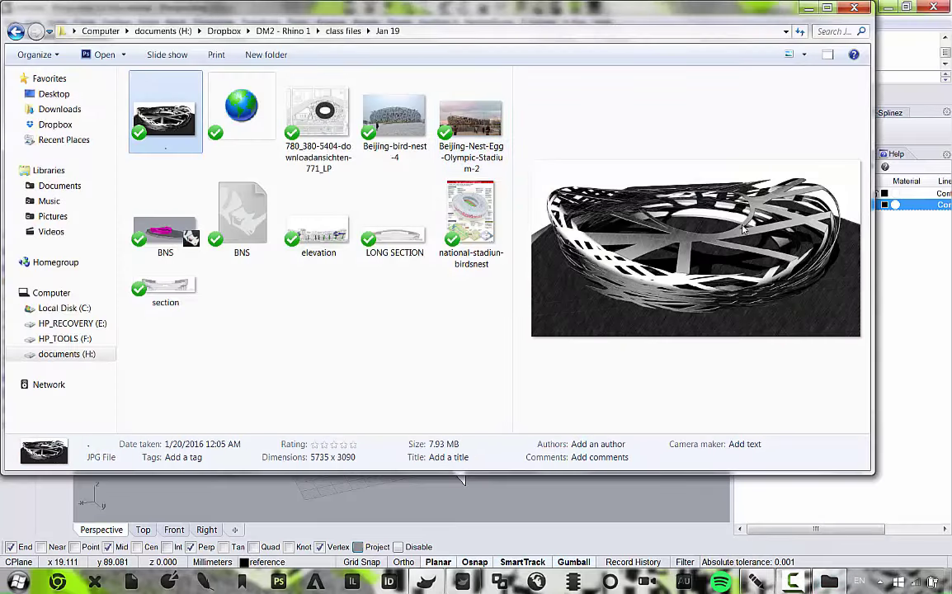
{"action": "left_click", "coordinate": [492, 206]}
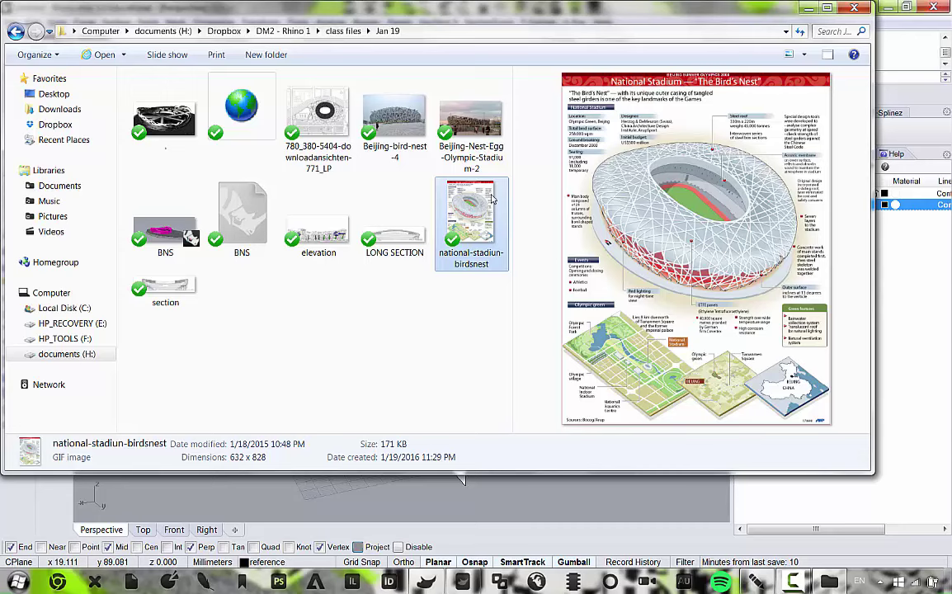
{"action": "left_click", "coordinate": [191, 123]}
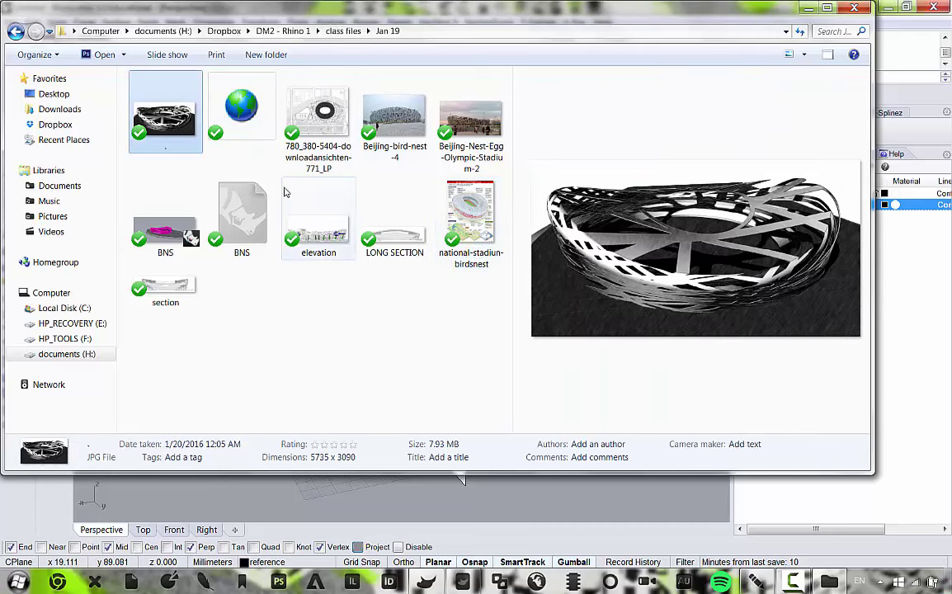
{"action": "left_click", "coordinate": [504, 221]}
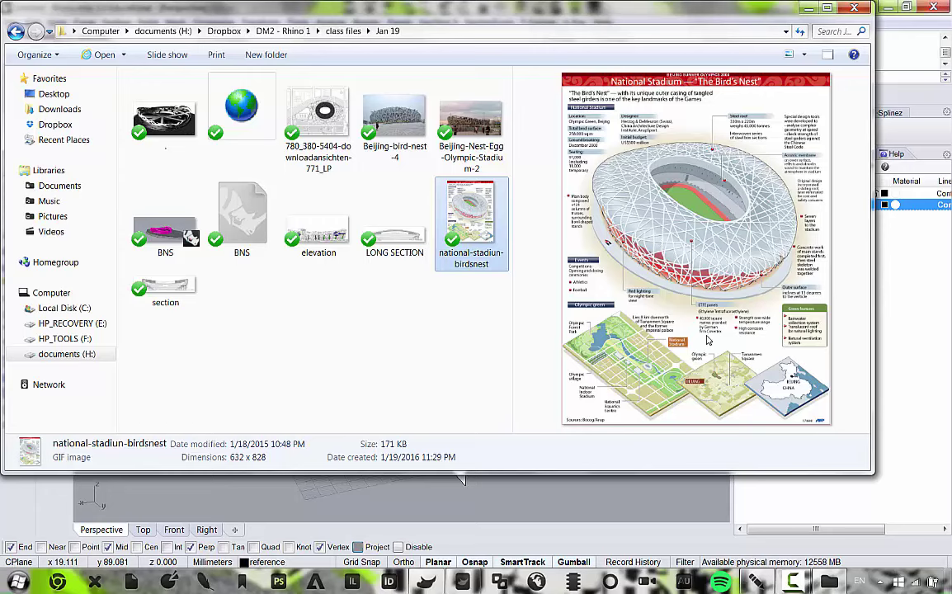
{"action": "left_click", "coordinate": [852, 10]}
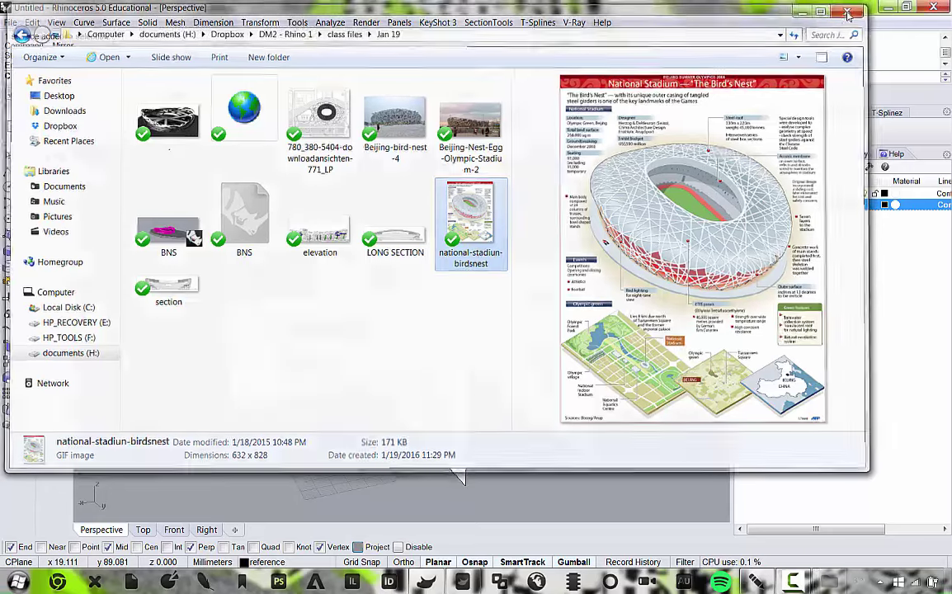
Start a picture frame with the site plan image 780_380-5404-downloadansichten-771_LP.
{"action": "right_click_drag", "start_coordinate": [487, 275], "coordinate": [456, 330]}
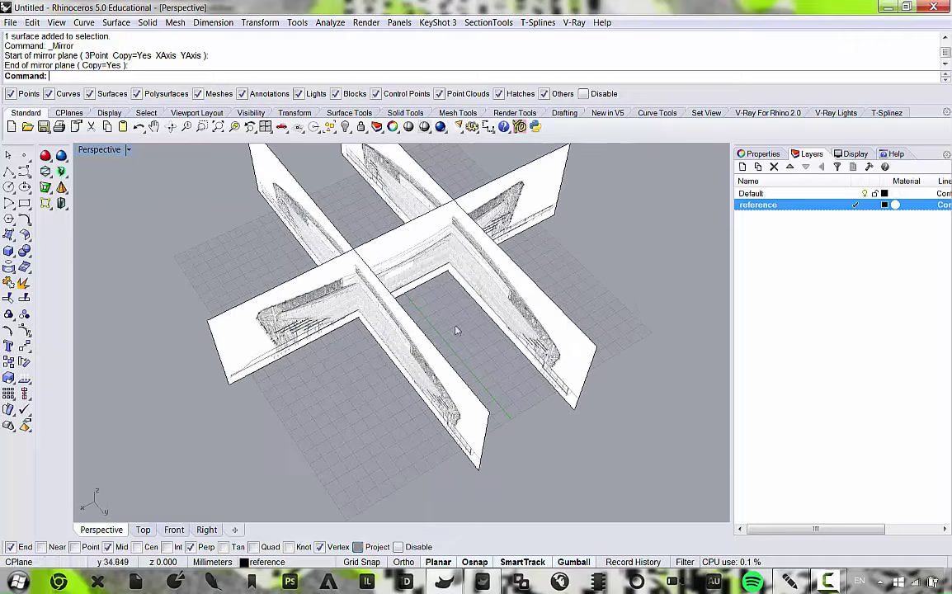
{"action": "right_click_drag", "start_coordinate": [363, 284], "coordinate": [402, 250]}
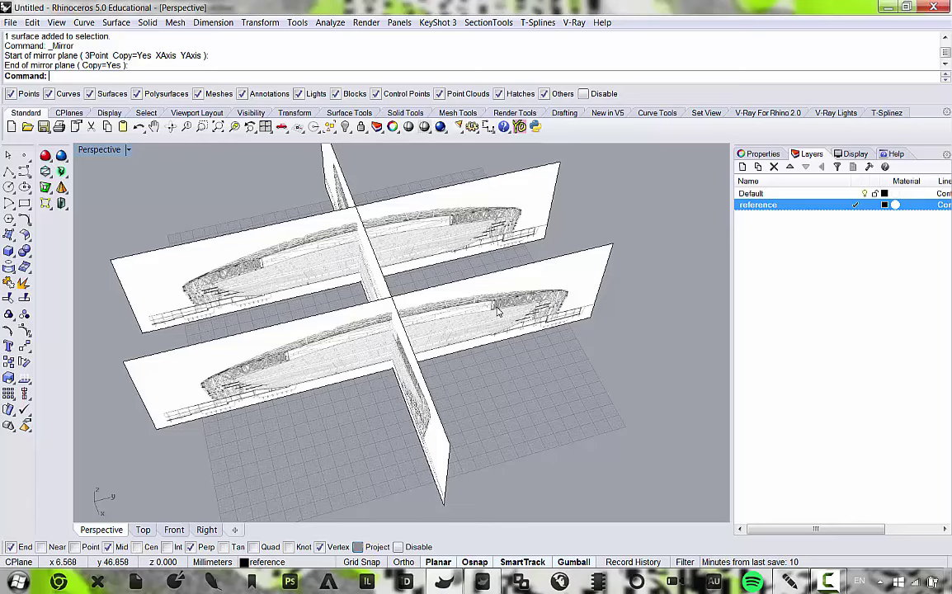
{"action": "key", "text": "Return"}
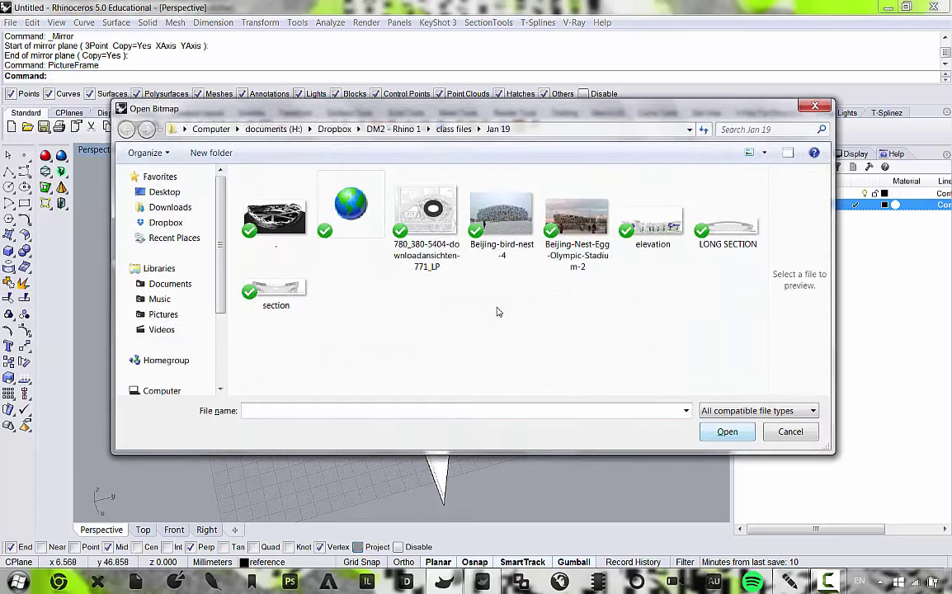
{"action": "left_click", "coordinate": [434, 213]}
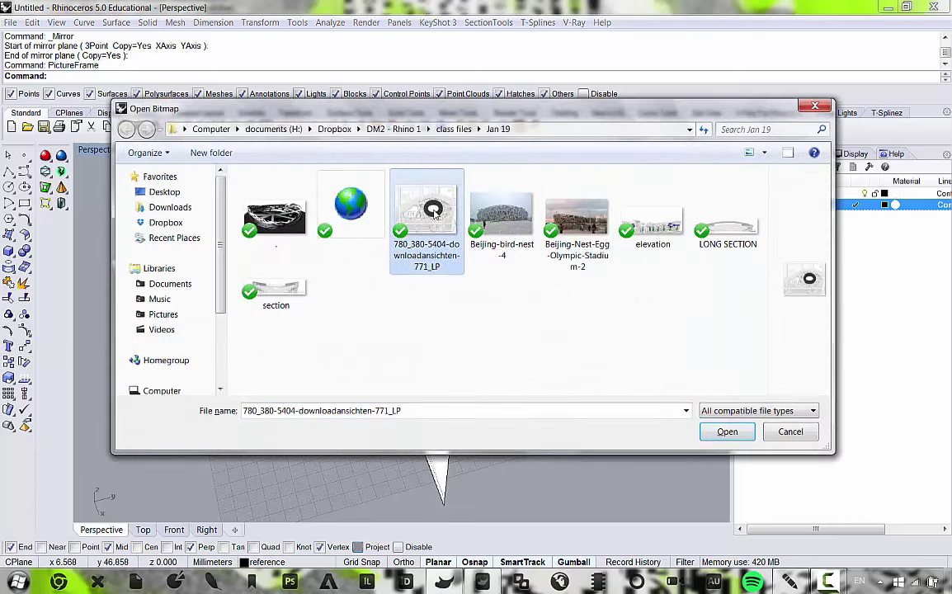
{"action": "double_click", "coordinate": [429, 231]}
Place the site plan picture frame in the Top view beyond the crossed sections on the positive Y side, much larger than the section frames.
{"action": "scroll", "coordinate": [427, 224], "scroll_direction": "down", "scroll_amount": 6}
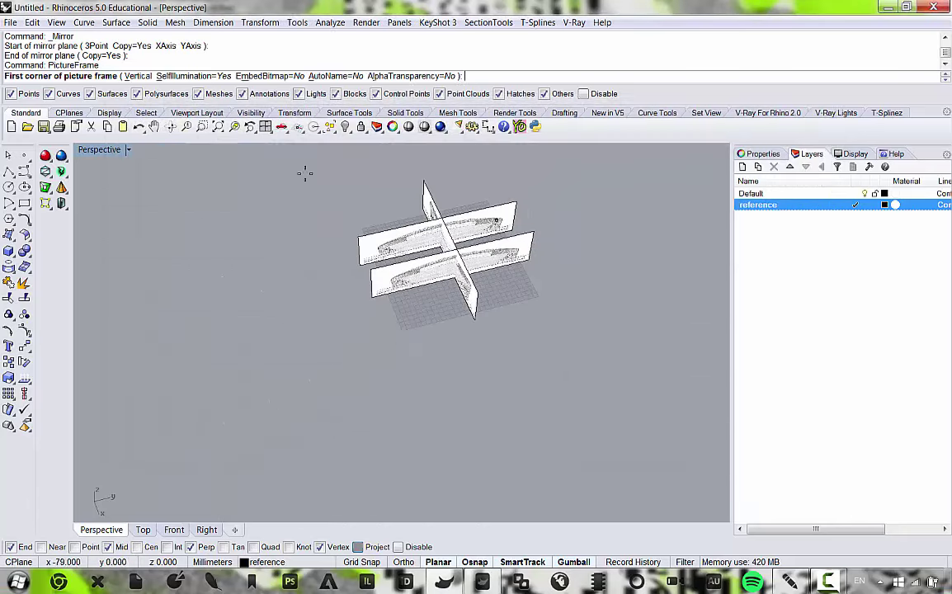
{"action": "double_click", "coordinate": [117, 152]}
{"action": "scroll", "coordinate": [241, 236], "scroll_direction": "down", "scroll_amount": 8}
{"action": "scroll", "coordinate": [280, 227], "scroll_direction": "up", "scroll_amount": 12}
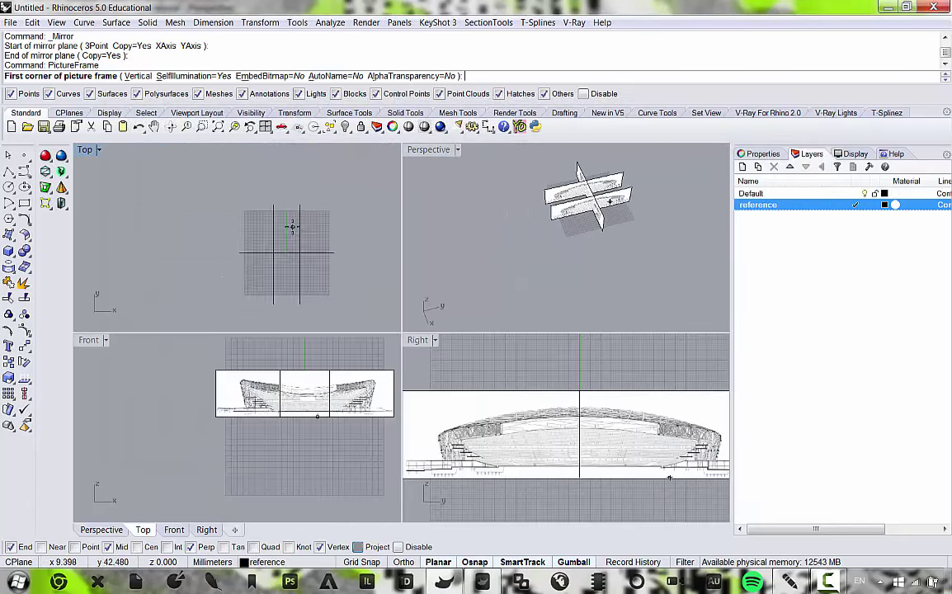
{"action": "right_click_drag", "start_coordinate": [291, 228], "coordinate": [264, 208]}
{"action": "scroll", "coordinate": [155, 175], "scroll_direction": "down", "scroll_amount": 8}
{"action": "left_click", "coordinate": [129, 164]}
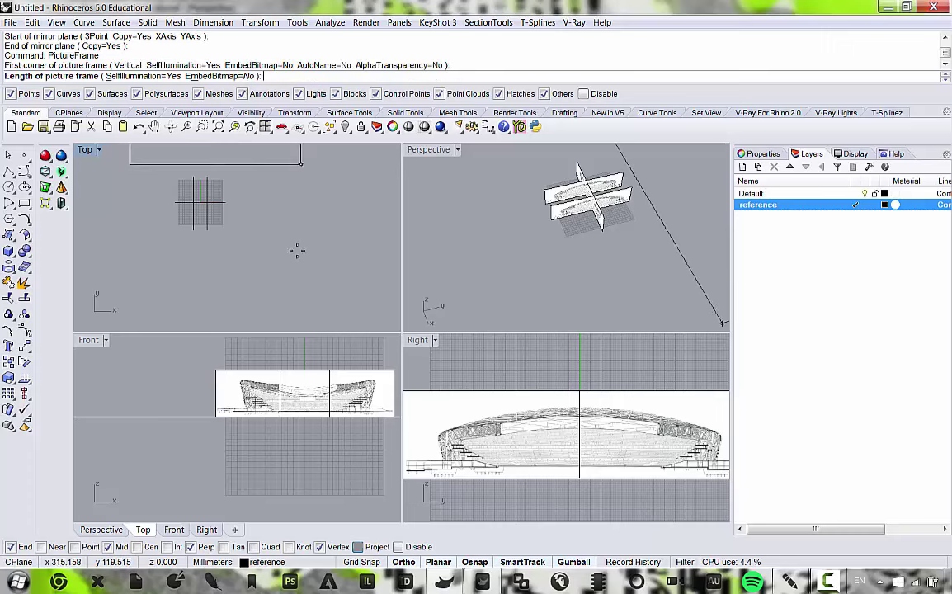
{"action": "scroll", "coordinate": [297, 206], "scroll_direction": "down", "scroll_amount": 2}
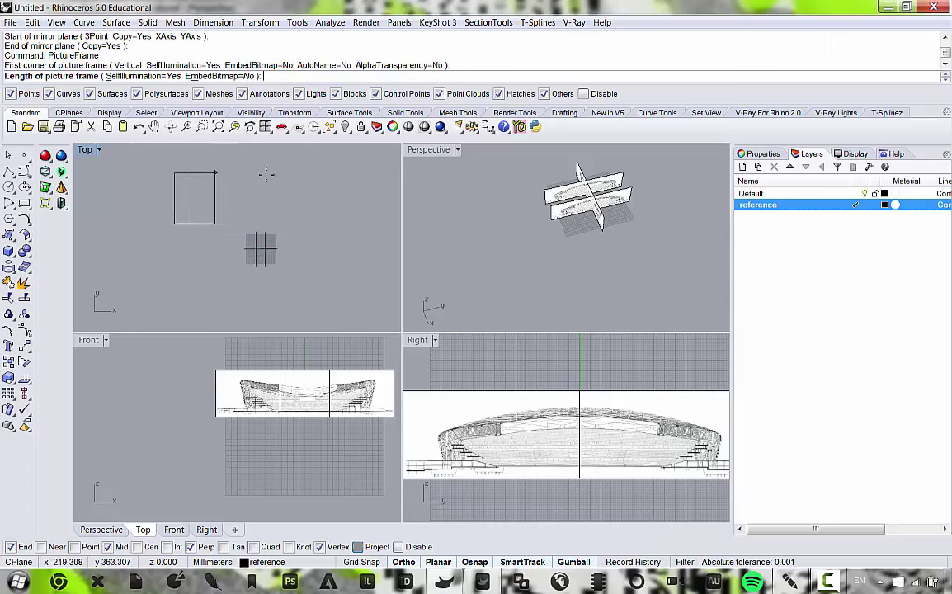
{"action": "left_click", "coordinate": [323, 220], "text": "shift"}
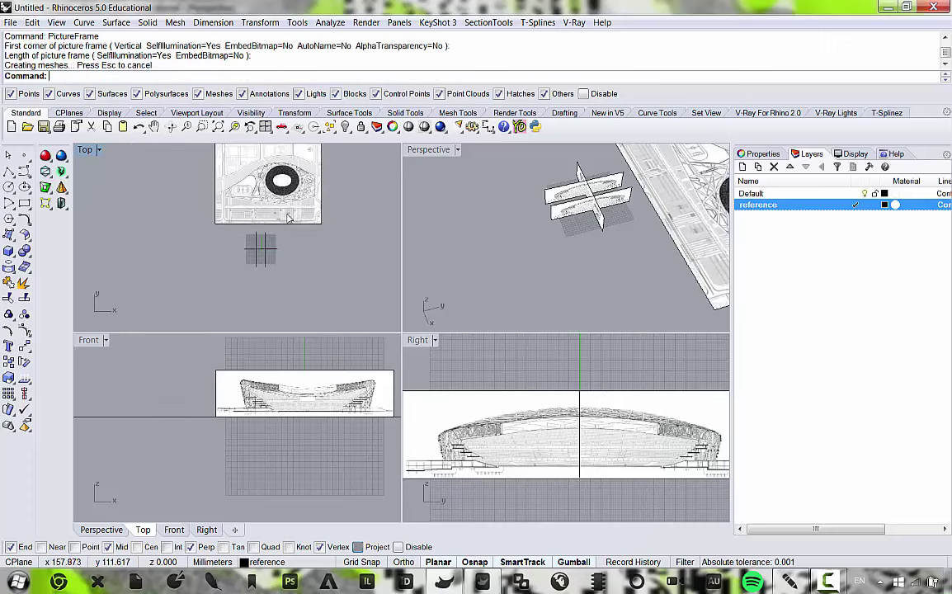
Select the site plan frame and compare its stadium footprint with the crossed section frames in the Top view.
{"action": "scroll", "coordinate": [283, 188], "scroll_direction": "up", "scroll_amount": 6}
{"action": "left_click", "coordinate": [306, 184]}
{"action": "right_click_drag", "start_coordinate": [300, 228], "coordinate": [345, 186]}
{"action": "right_click_drag", "start_coordinate": [313, 196], "coordinate": [287, 234]}
{"action": "right_click_drag", "start_coordinate": [287, 188], "coordinate": [285, 210]}
{"action": "double_click", "coordinate": [85, 155]}
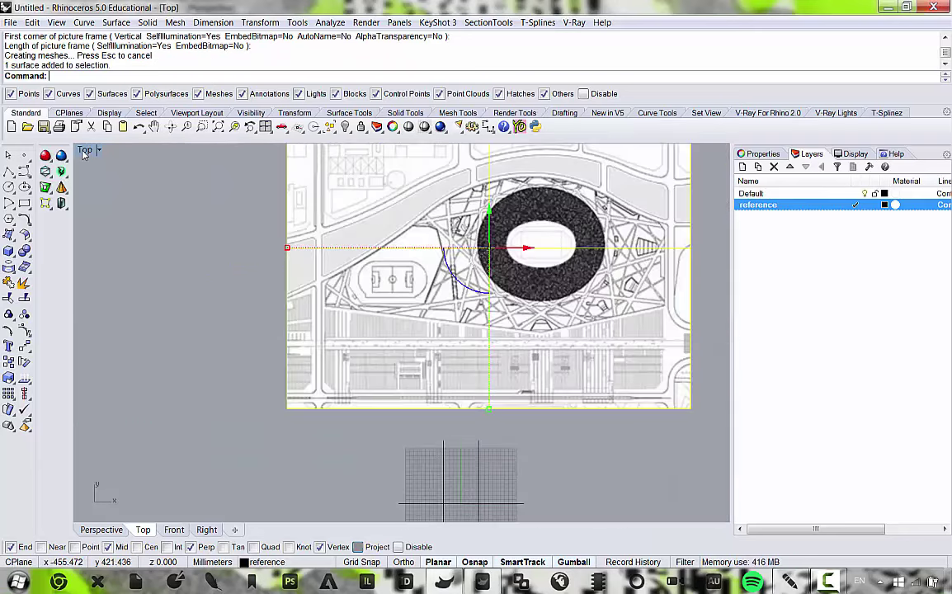
{"action": "scroll", "coordinate": [406, 198], "scroll_direction": "down", "scroll_amount": 3}
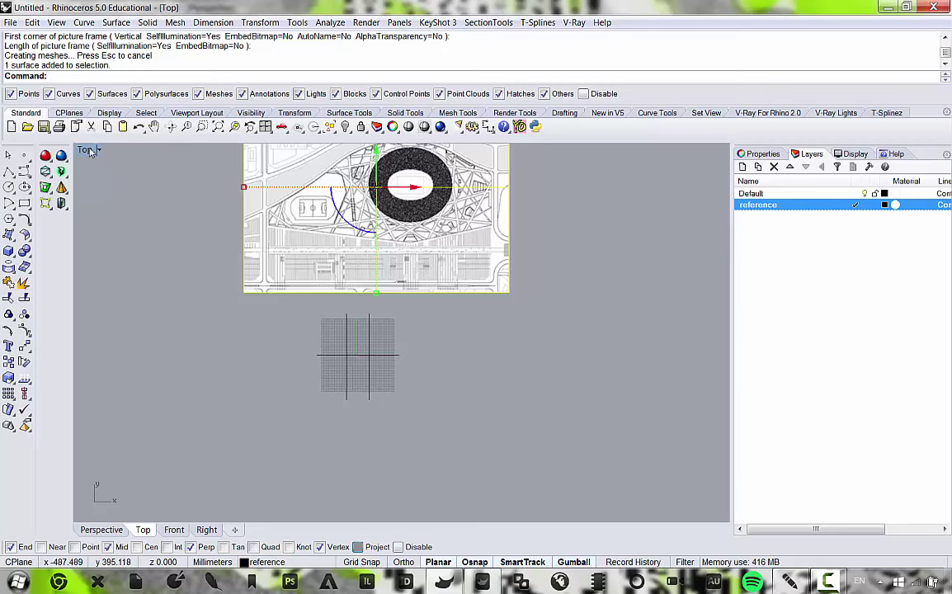
{"action": "double_click", "coordinate": [86, 150]}
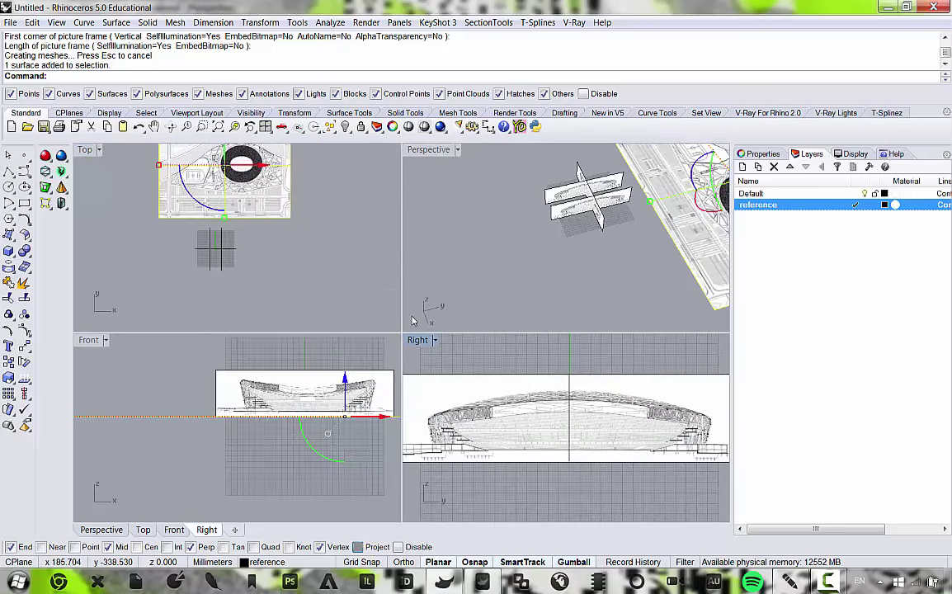
{"action": "right_click_drag", "start_coordinate": [283, 173], "coordinate": [296, 213]}
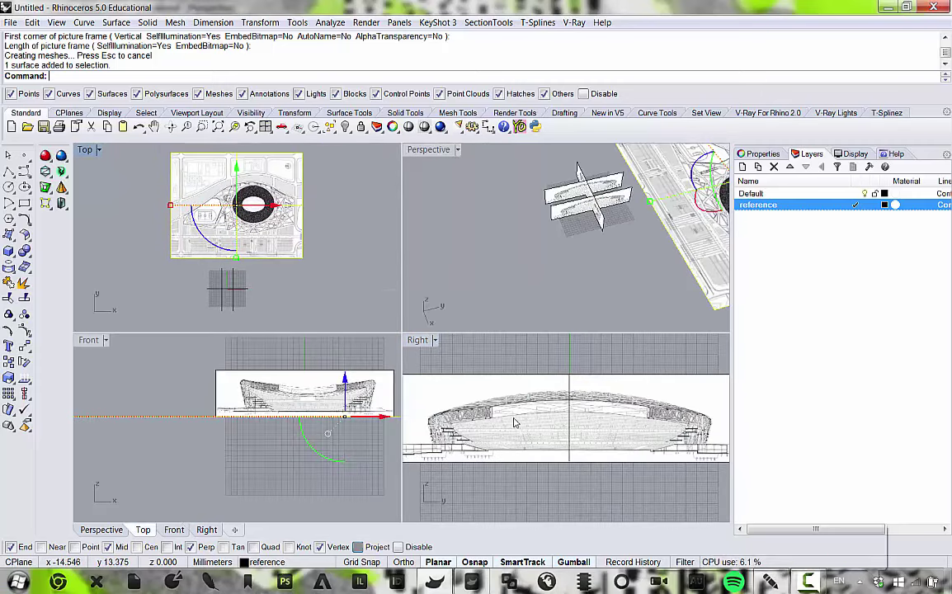
Examine the long section in the Right view and the roof truss end of the short section in the Front view.
{"action": "double_click", "coordinate": [418, 340]}
{"action": "scroll", "coordinate": [452, 324], "scroll_direction": "up", "scroll_amount": 3}
{"action": "scroll", "coordinate": [452, 324], "scroll_direction": "down", "scroll_amount": 4}
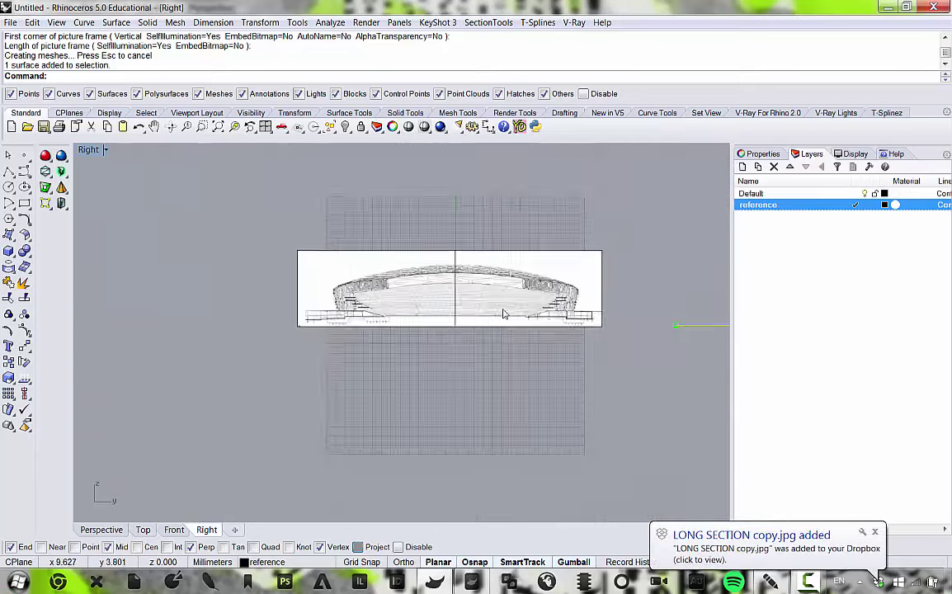
{"action": "scroll", "coordinate": [260, 299], "scroll_direction": "up", "scroll_amount": 3}
{"action": "double_click", "coordinate": [88, 150]}
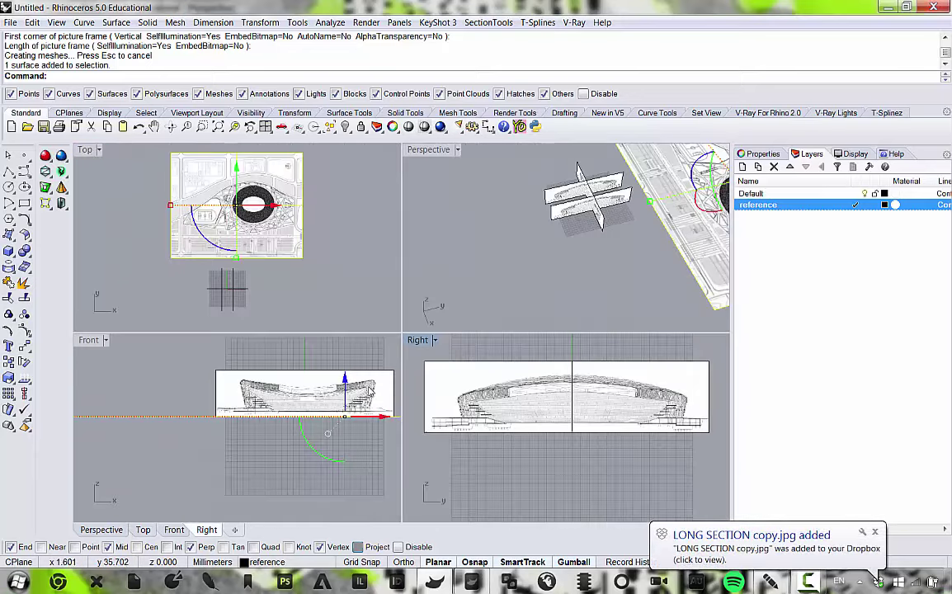
{"action": "scroll", "coordinate": [288, 396], "scroll_direction": "up", "scroll_amount": 5}
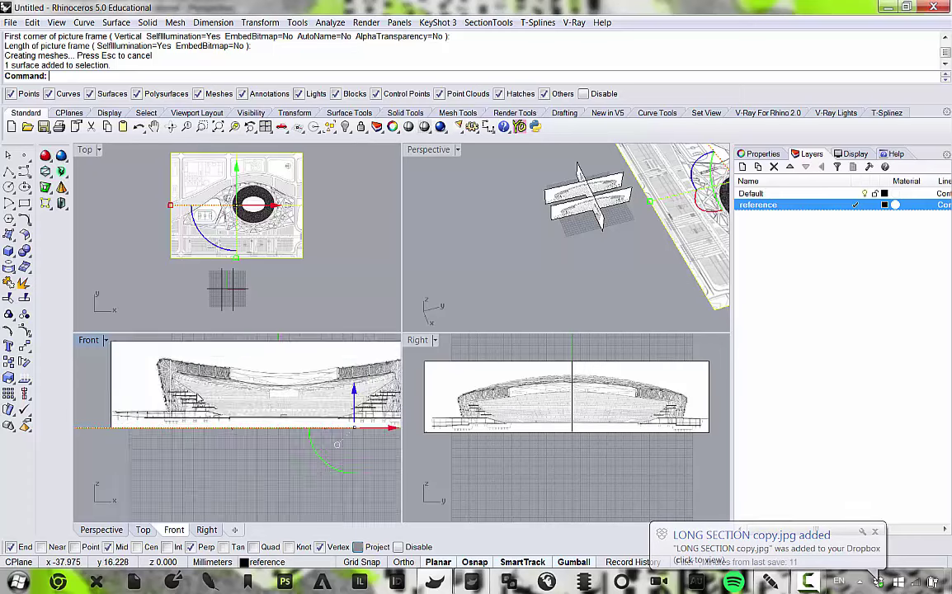
{"action": "double_click", "coordinate": [87, 343]}
{"action": "right_click_drag", "start_coordinate": [150, 341], "coordinate": [178, 380]}
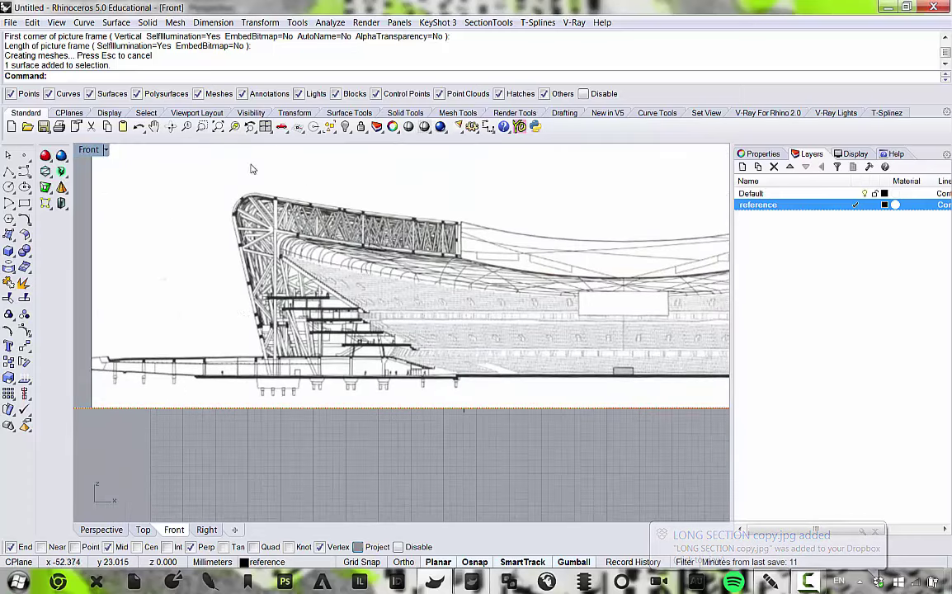
{"action": "right_click_drag", "start_coordinate": [228, 291], "coordinate": [215, 338]}
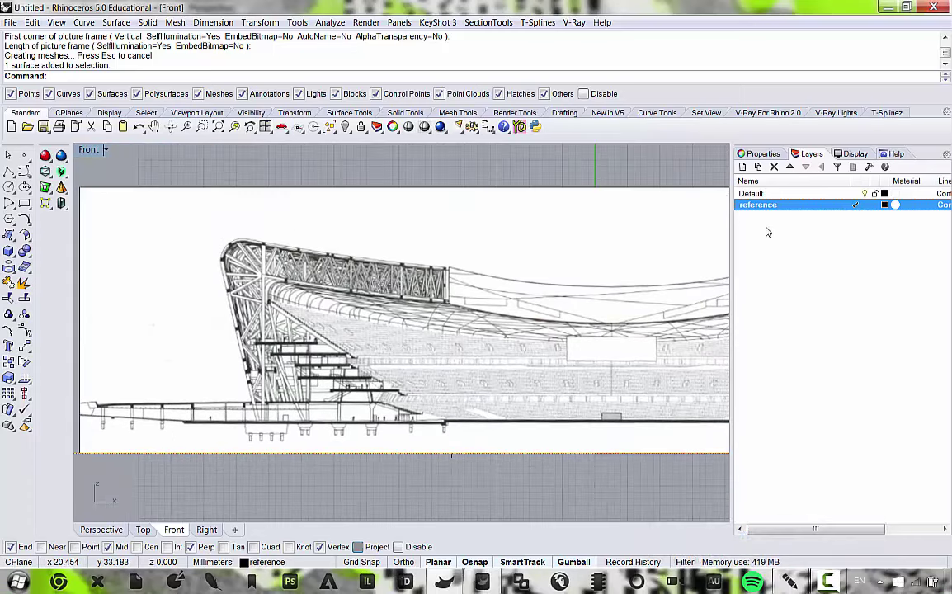
Create a layer named "guide lines" and set its colour to magenta (RGB 255, 0, 224).
{"action": "right_click", "coordinate": [765, 232]}
{"action": "left_click", "coordinate": [791, 239]}
{"action": "type", "text": "guide"}
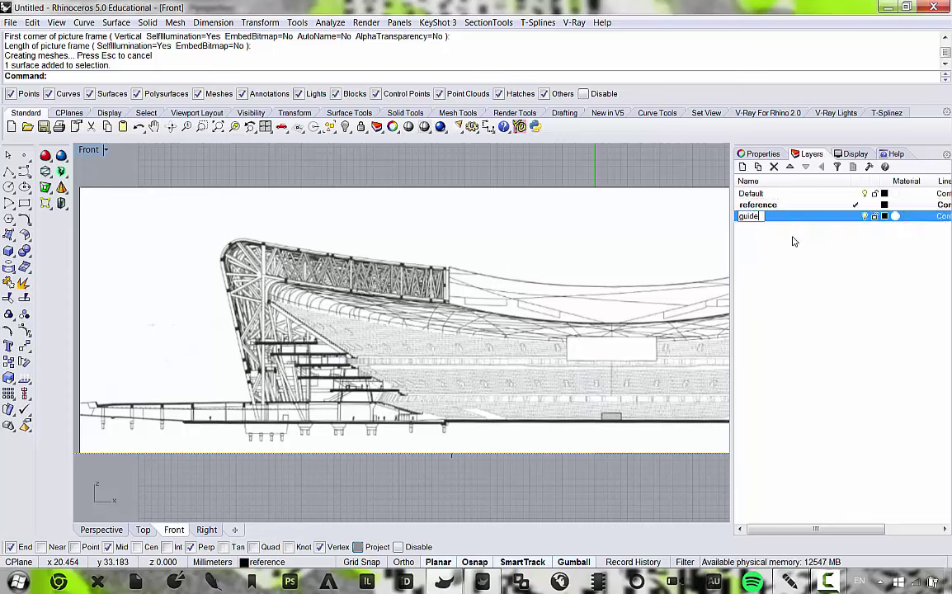
{"action": "type", "text": " lines"}
{"action": "key", "text": "Return"}
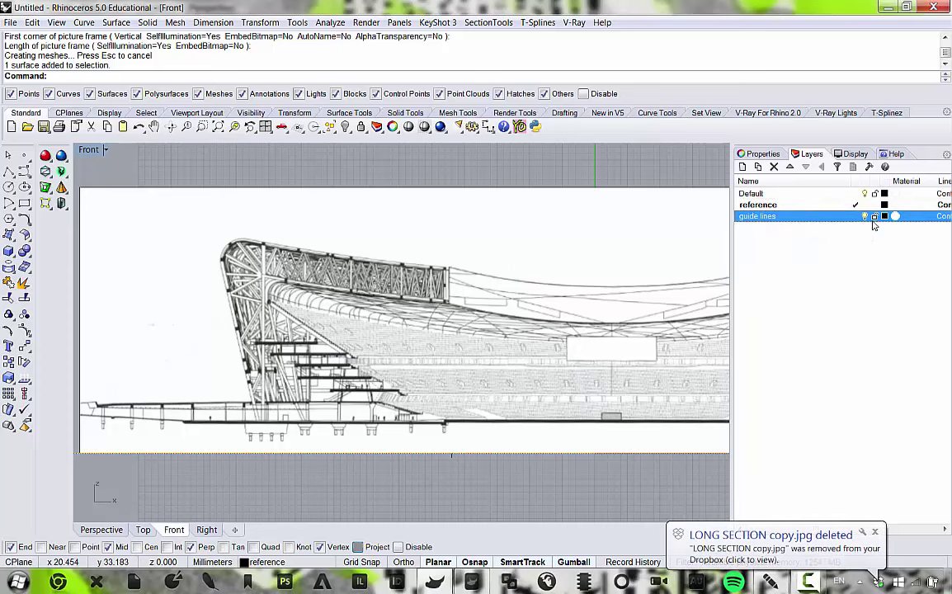
{"action": "left_click", "coordinate": [886, 216]}
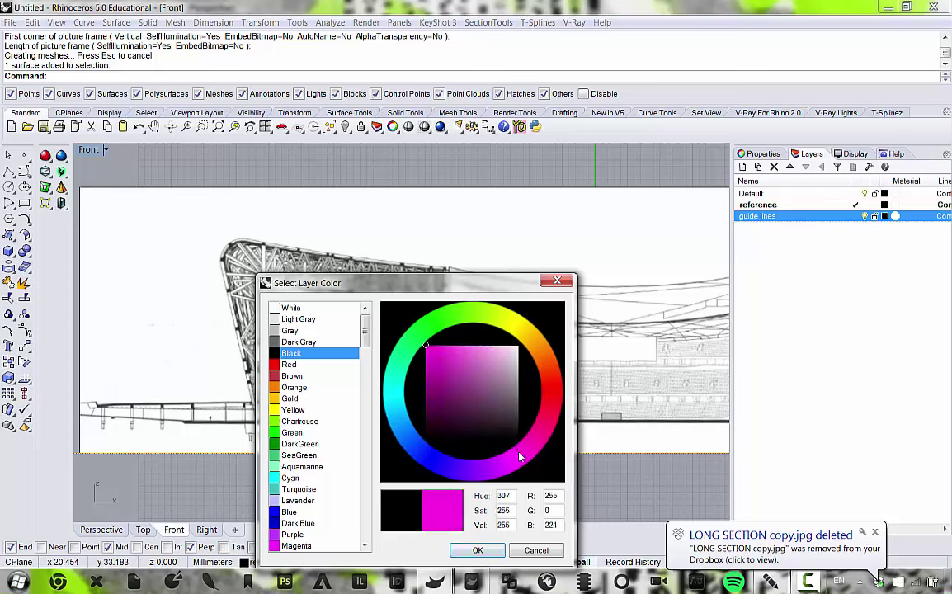
{"action": "left_click", "coordinate": [481, 550]}
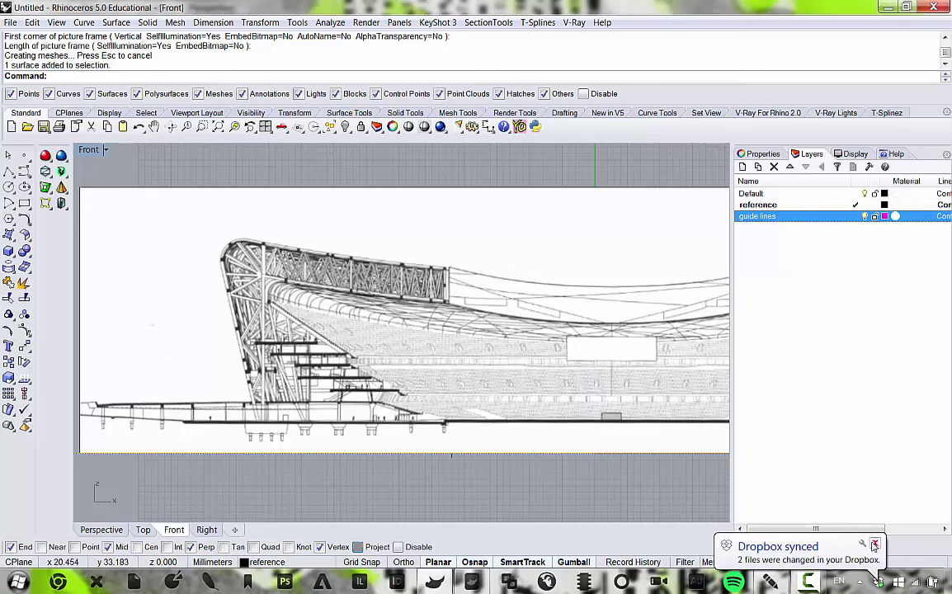
{"action": "left_click", "coordinate": [874, 545]}
{"action": "right_click_drag", "start_coordinate": [415, 390], "coordinate": [295, 353]}
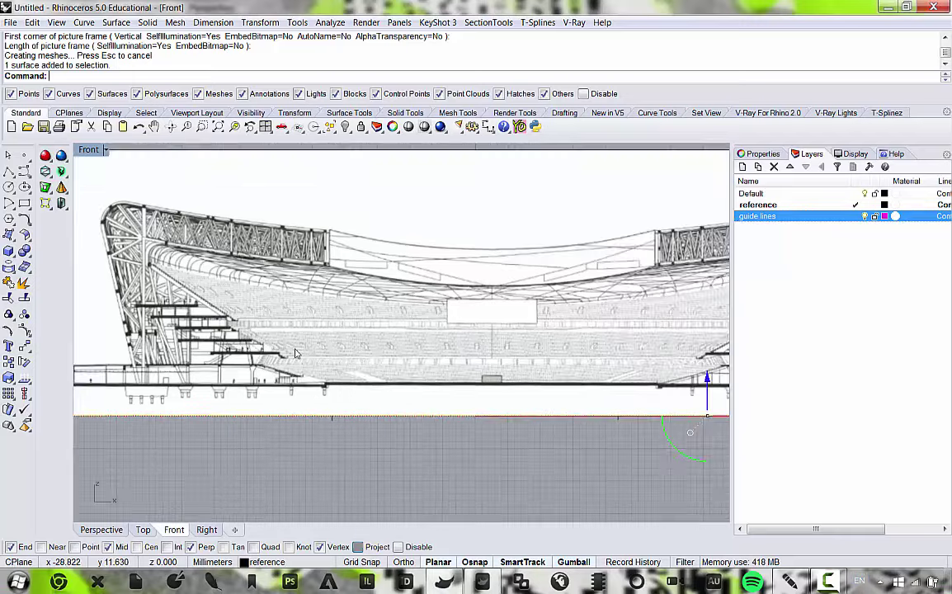
Make guide lines the current layer and start a polyline over the short section in the Front view.
{"action": "scroll", "coordinate": [299, 363], "scroll_direction": "down", "scroll_amount": 3}
{"action": "scroll", "coordinate": [177, 338], "scroll_direction": "up", "scroll_amount": 3}
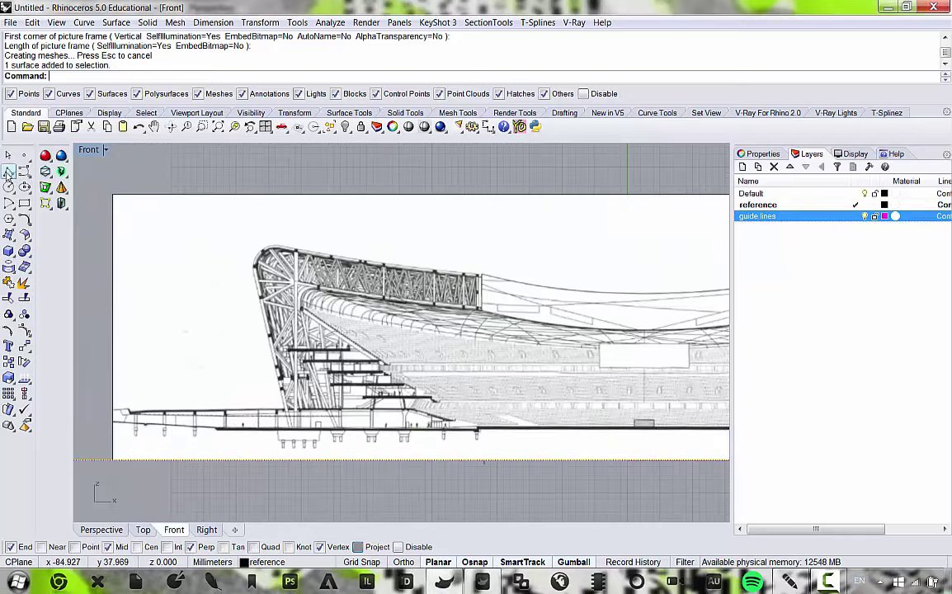
{"action": "left_click", "coordinate": [8, 172]}
{"action": "left_click", "coordinate": [855, 216]}
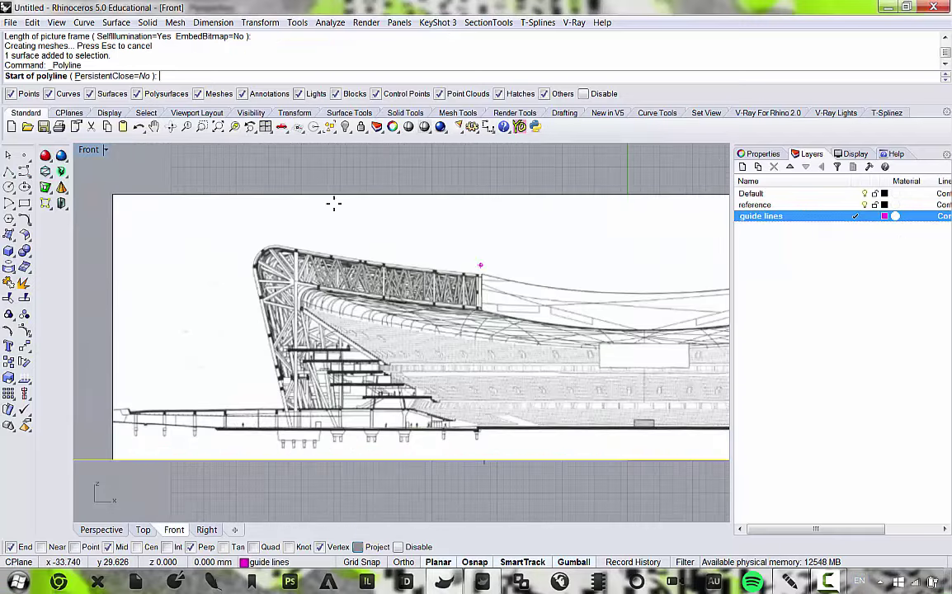
{"action": "scroll", "coordinate": [277, 253], "scroll_direction": "up", "scroll_amount": 3}
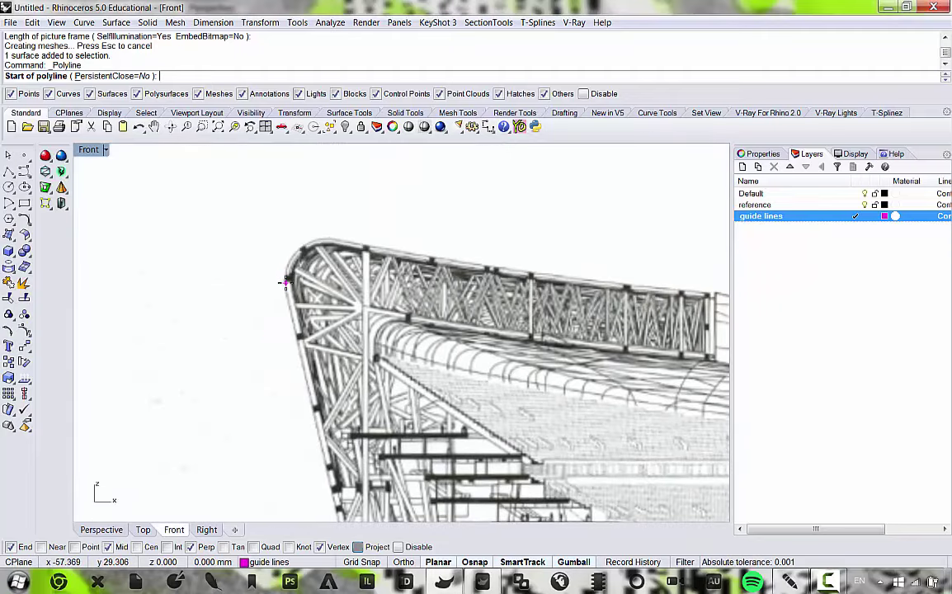
{"action": "scroll", "coordinate": [284, 282], "scroll_direction": "down", "scroll_amount": 5}
{"action": "scroll", "coordinate": [284, 282], "scroll_direction": "up", "scroll_amount": 3}
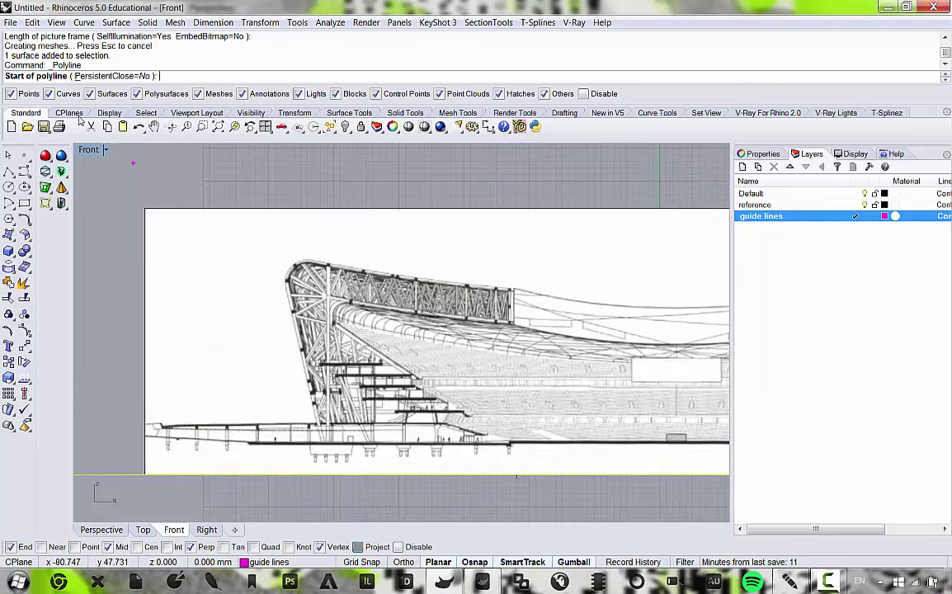
Examine the stadium's oval footprint and its outer edges on the site plan in the Top view.
{"action": "double_click", "coordinate": [92, 149]}
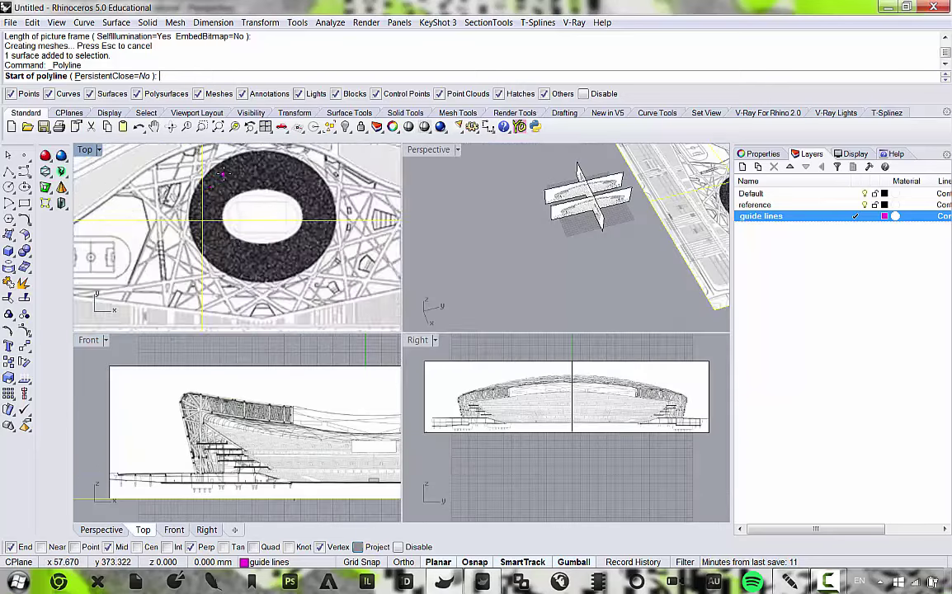
{"action": "scroll", "coordinate": [230, 174], "scroll_direction": "down", "scroll_amount": 3}
{"action": "scroll", "coordinate": [279, 217], "scroll_direction": "up", "scroll_amount": 5}
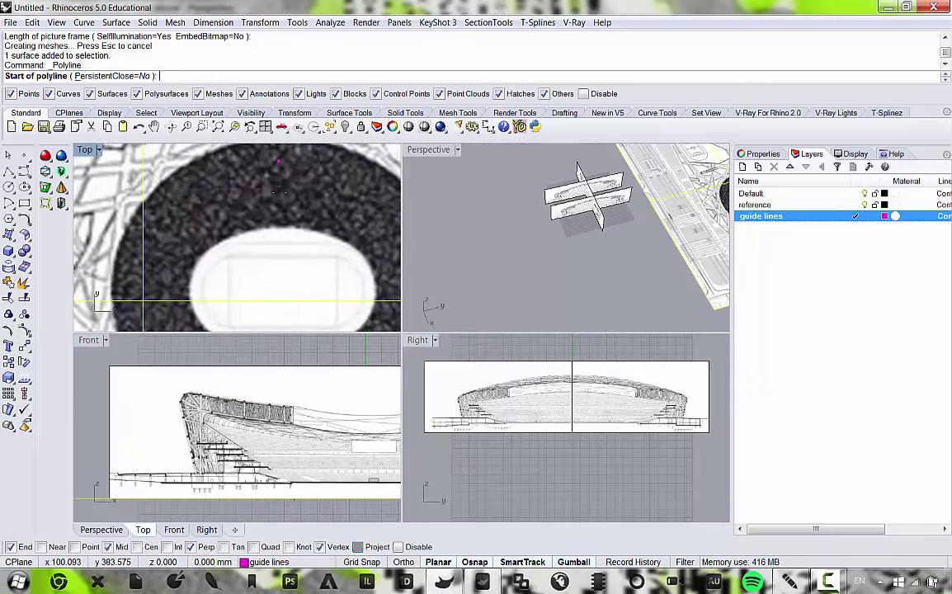
{"action": "scroll", "coordinate": [279, 217], "scroll_direction": "down", "scroll_amount": 3}
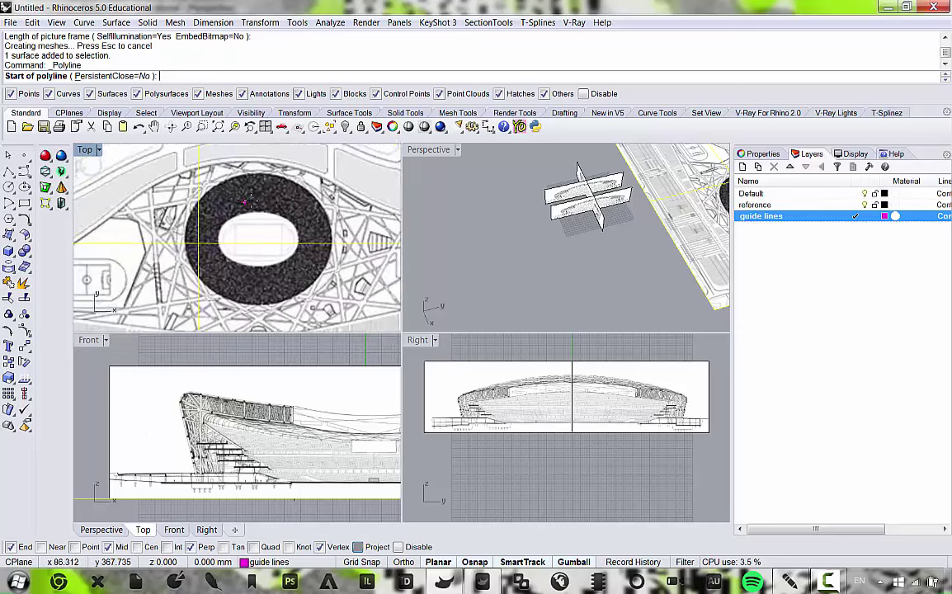
{"action": "scroll", "coordinate": [260, 198], "scroll_direction": "down", "scroll_amount": 1}
{"action": "double_click", "coordinate": [93, 151]}
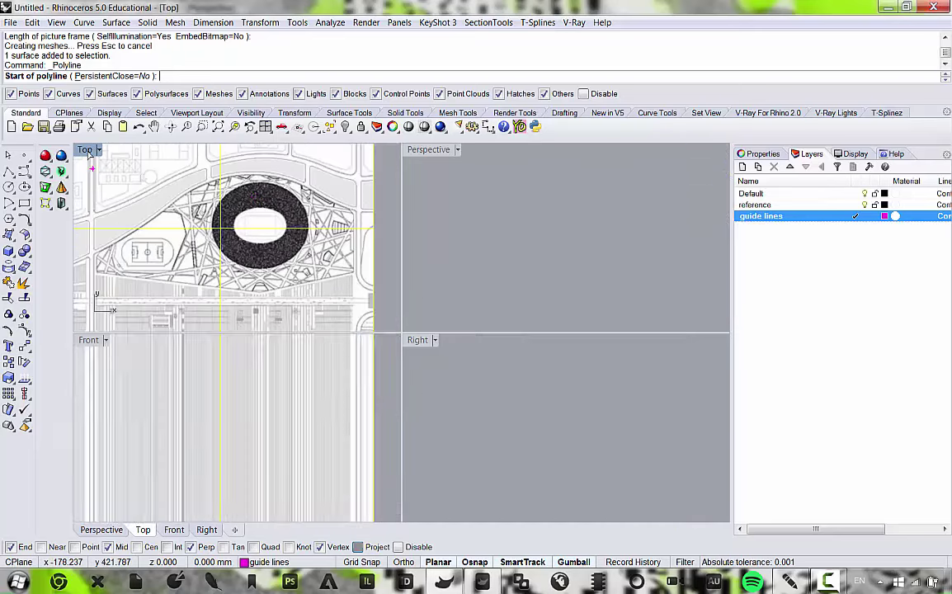
{"action": "scroll", "coordinate": [314, 303], "scroll_direction": "up", "scroll_amount": 5}
{"action": "scroll", "coordinate": [313, 302], "scroll_direction": "down", "scroll_amount": 2}
{"action": "right_click_drag", "start_coordinate": [316, 266], "coordinate": [350, 277]}
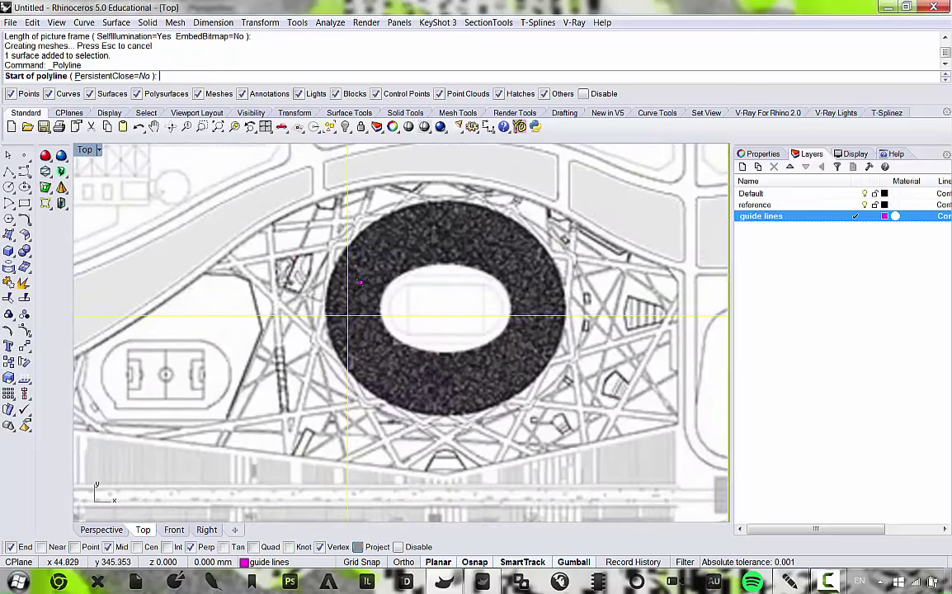
{"action": "scroll", "coordinate": [368, 277], "scroll_direction": "down", "scroll_amount": 4}
{"action": "scroll", "coordinate": [527, 287], "scroll_direction": "up", "scroll_amount": 4}
{"action": "right_click_drag", "start_coordinate": [444, 292], "coordinate": [456, 294]}
{"action": "scroll", "coordinate": [462, 294], "scroll_direction": "down", "scroll_amount": 3}
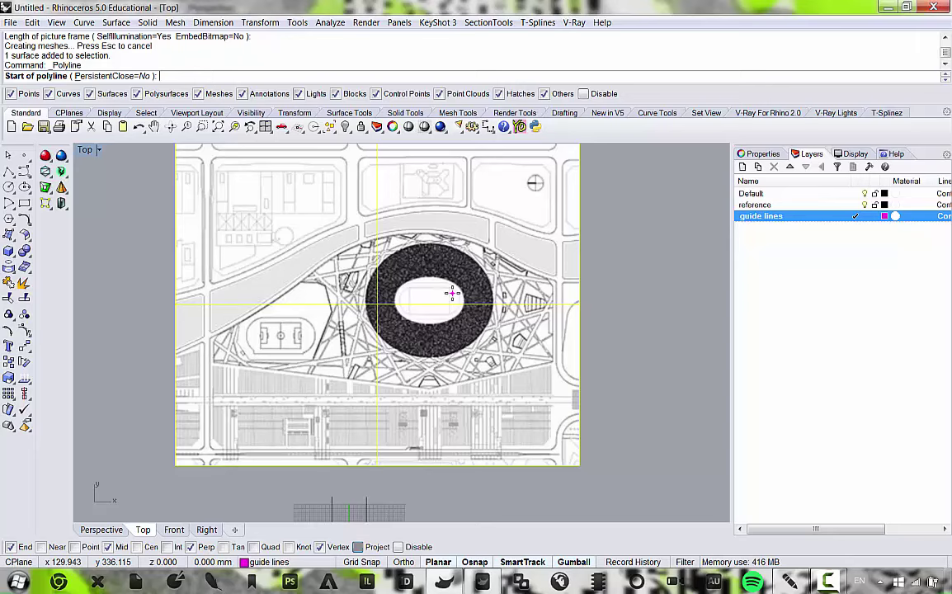
{"action": "scroll", "coordinate": [452, 293], "scroll_direction": "up", "scroll_amount": 1}
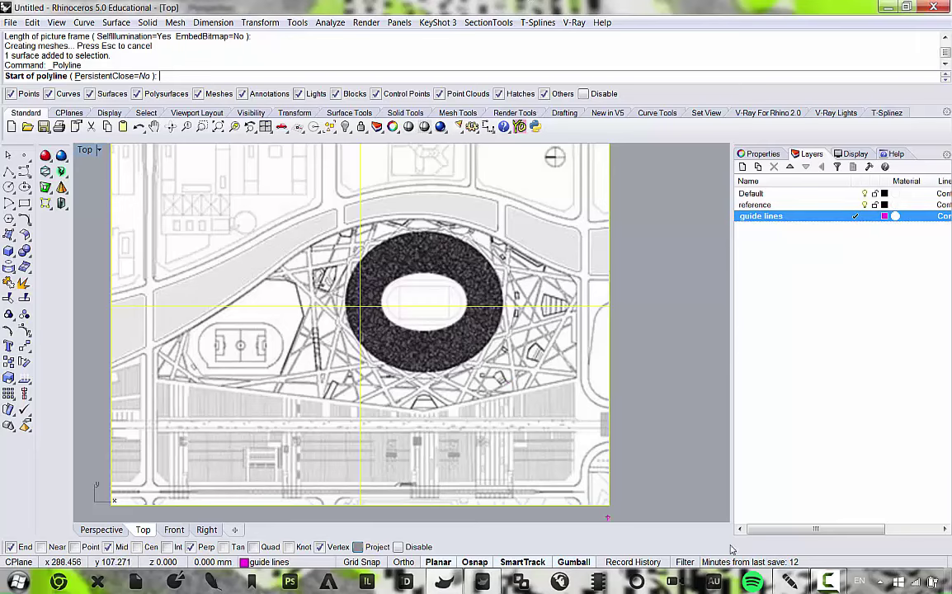
{"action": "double_click", "coordinate": [88, 151]}
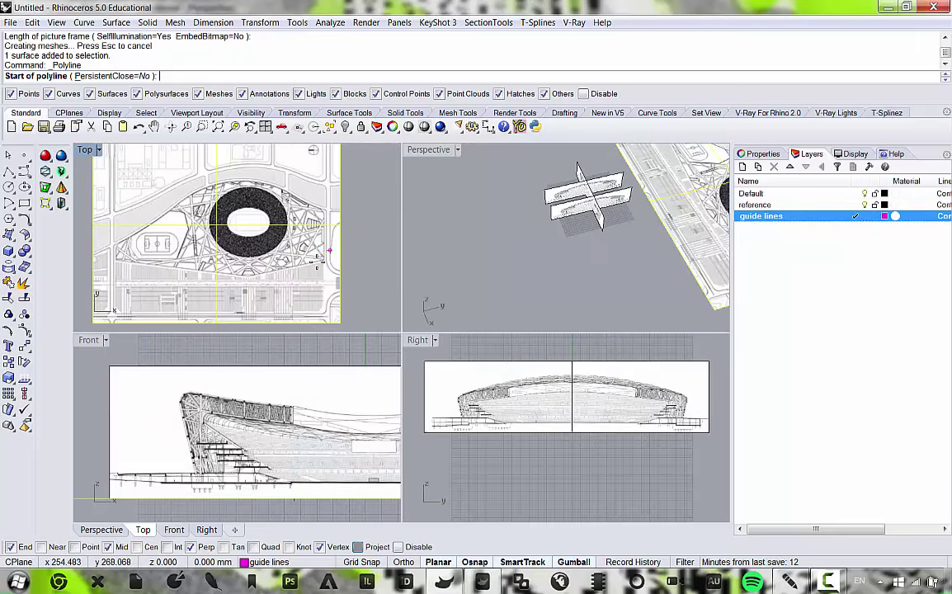
Start the guide polyline at the short section's outer roof edge on the negative X side and run it vertically above the frame.
{"action": "double_click", "coordinate": [91, 342]}
{"action": "scroll", "coordinate": [258, 269], "scroll_direction": "up", "scroll_amount": 3}
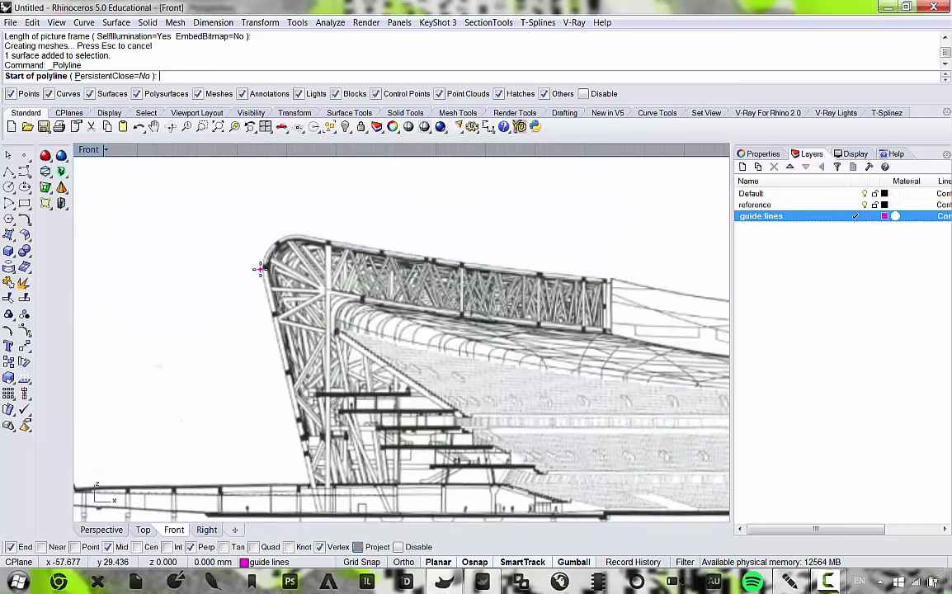
{"action": "left_click", "coordinate": [262, 268]}
{"action": "scroll", "coordinate": [236, 227], "scroll_direction": "down", "scroll_amount": 4}
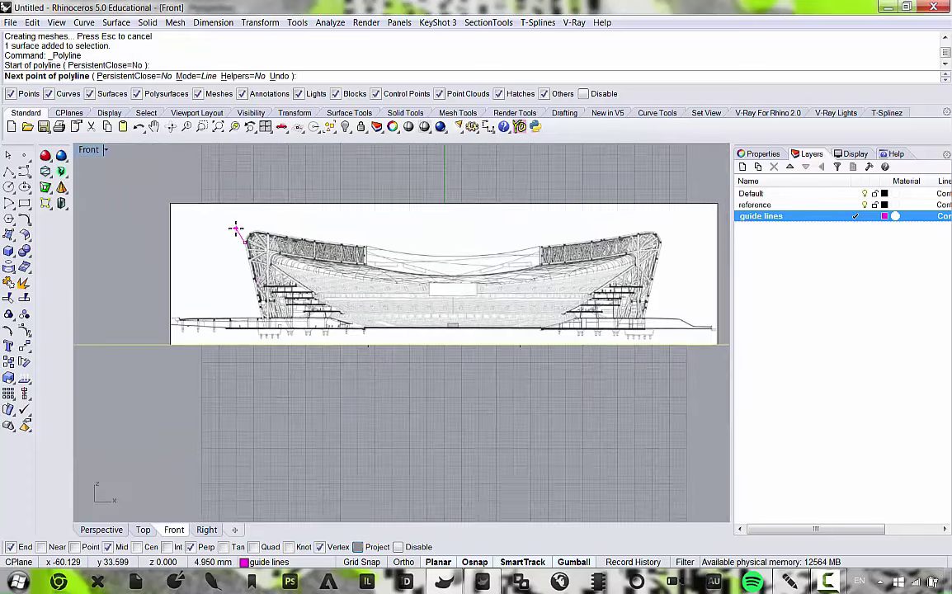
{"action": "key", "text": "F8"}
{"action": "left_click", "coordinate": [248, 176]}
Continue the polyline diagonally about 123 mm to the opposite outer roof edge, run it vertically above the frame and finish it with a free segment.
{"action": "scroll", "coordinate": [665, 242], "scroll_direction": "up", "scroll_amount": 5}
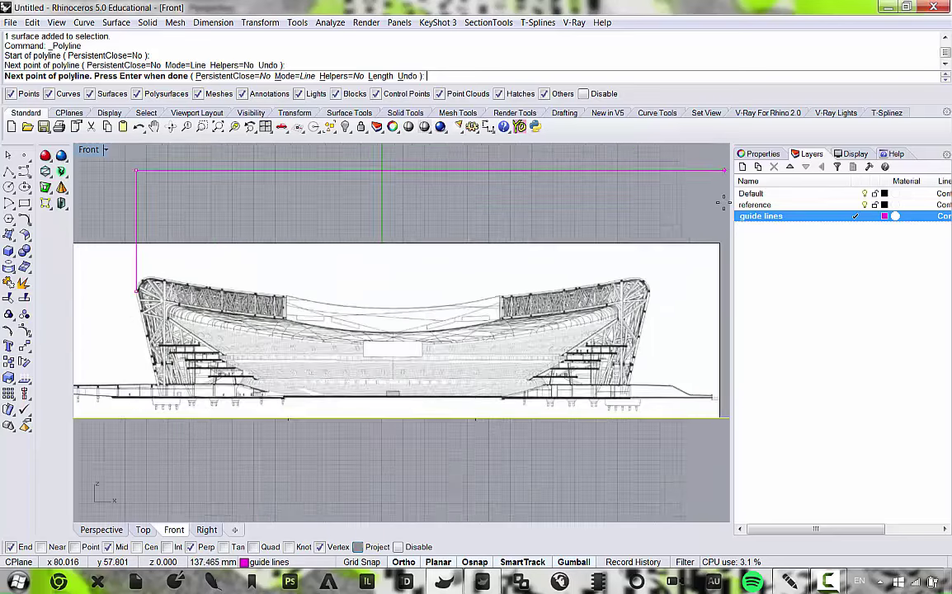
{"action": "key", "text": "F8"}
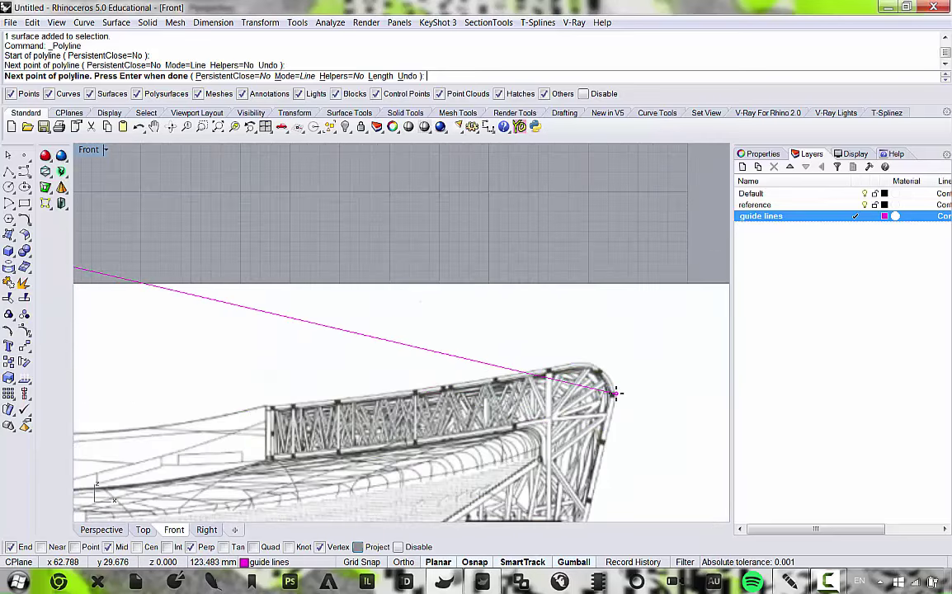
{"action": "scroll", "coordinate": [615, 393], "scroll_direction": "down", "scroll_amount": 4}
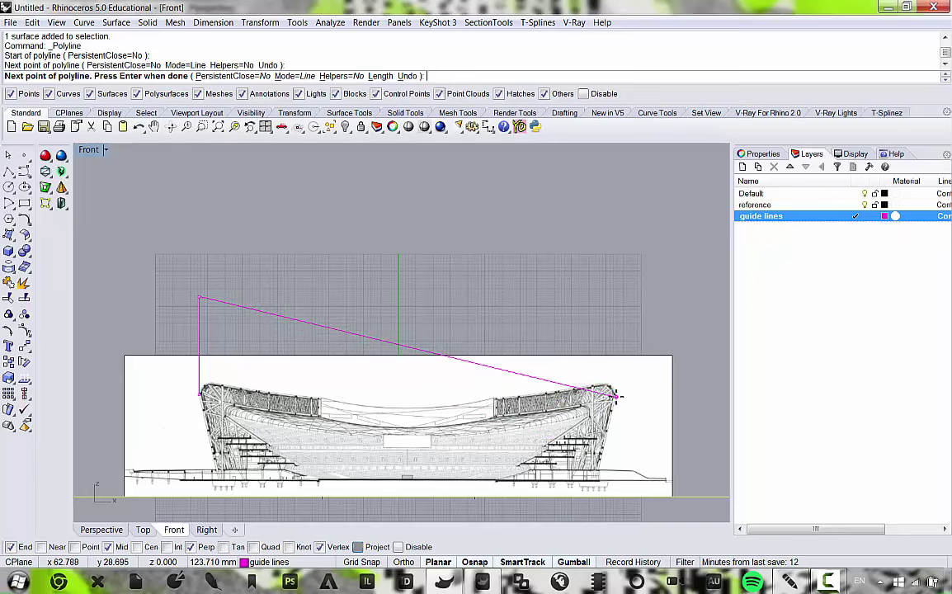
{"action": "scroll", "coordinate": [616, 396], "scroll_direction": "up", "scroll_amount": 5}
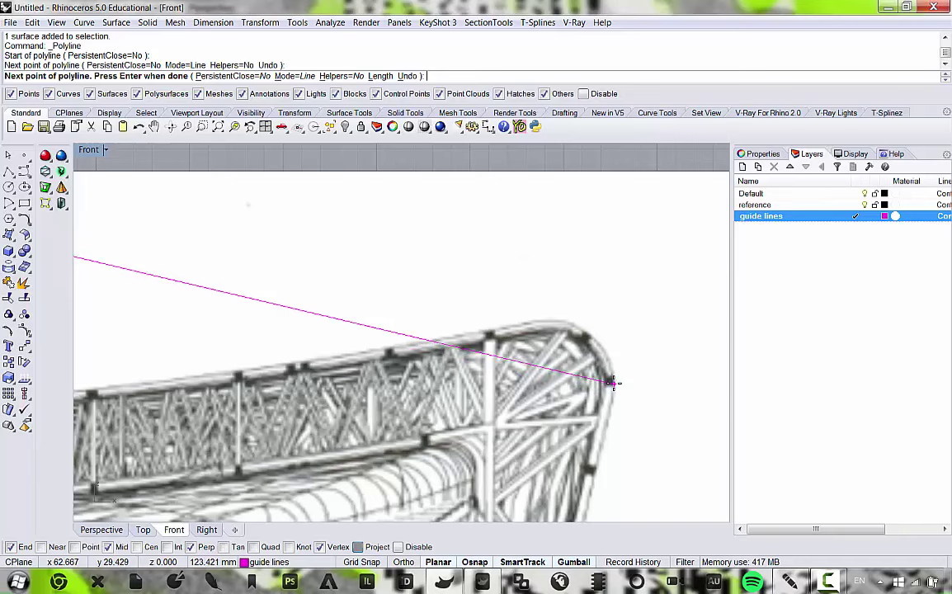
{"action": "left_click", "coordinate": [610, 382]}
{"action": "scroll", "coordinate": [617, 363], "scroll_direction": "down", "scroll_amount": 5}
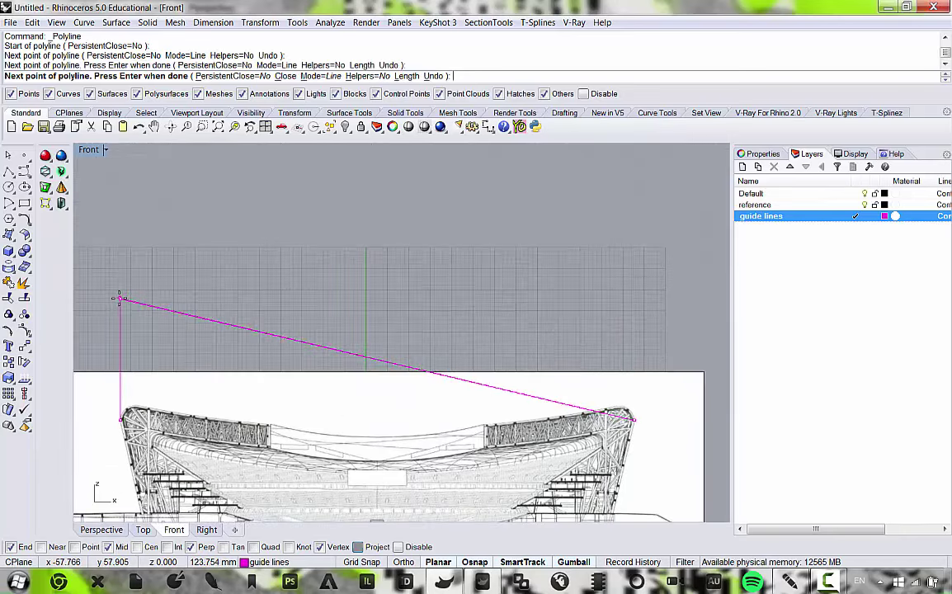
{"action": "left_click", "coordinate": [657, 245]}
{"action": "key", "text": "F8"}
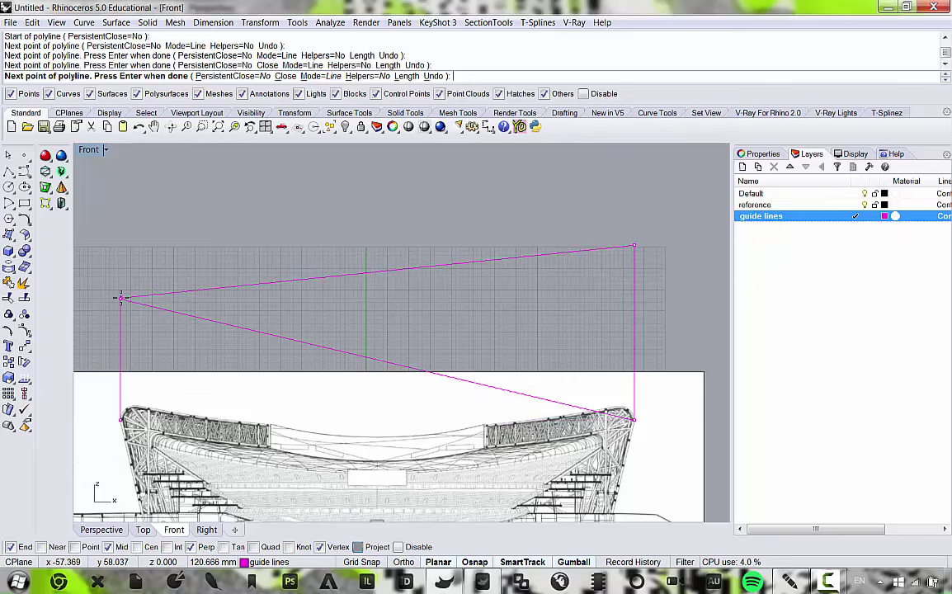
{"action": "left_click", "coordinate": [168, 181]}
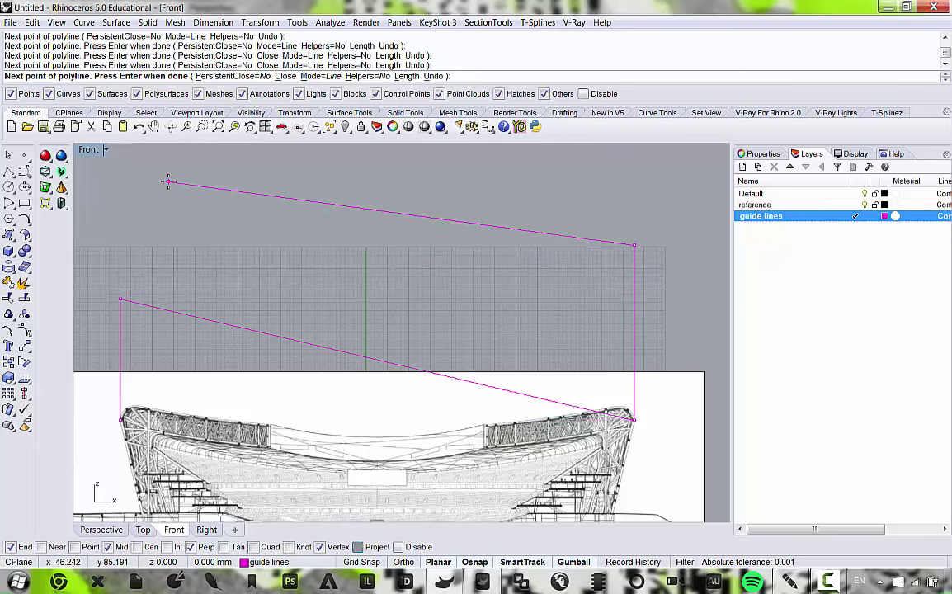
{"action": "right_click", "coordinate": [169, 182]}
Draw a bracket-shaped guide polyline about 120 mm wide above the short section, with its ends snapped to the two outer roof edge points.
{"action": "right_click_drag", "start_coordinate": [222, 297], "coordinate": [282, 205]}
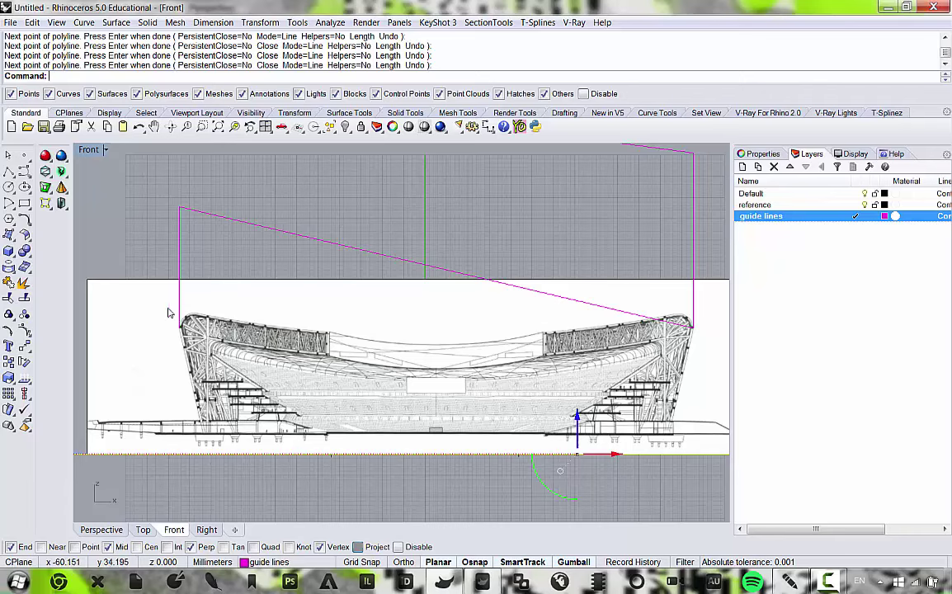
{"action": "right_click", "coordinate": [168, 313]}
{"action": "left_click", "coordinate": [179, 327]}
{"action": "left_click", "coordinate": [179, 207]}
{"action": "key", "text": "F8"}
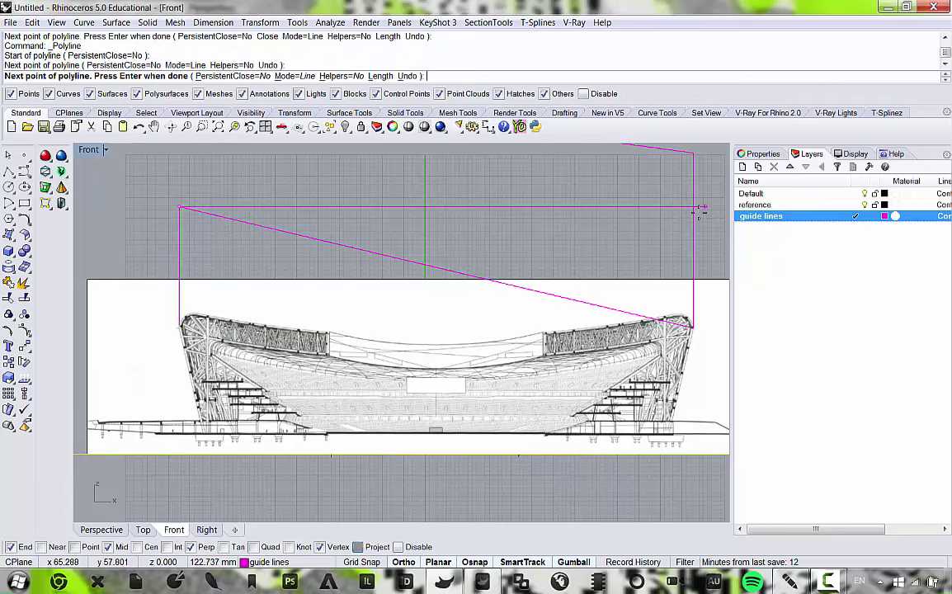
{"action": "left_click", "coordinate": [695, 208]}
{"action": "key", "text": "F8"}
{"action": "left_click", "coordinate": [697, 326]}
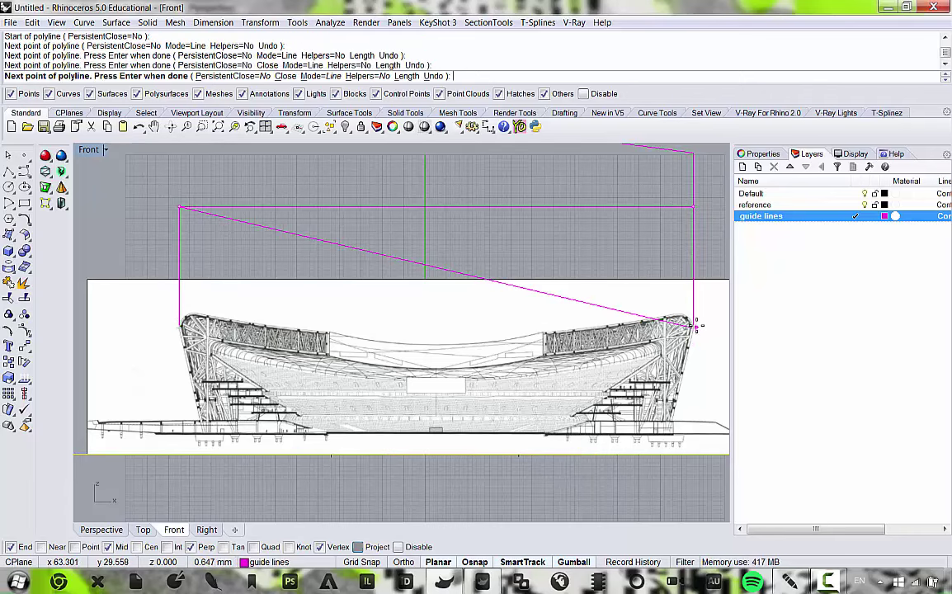
{"action": "key", "text": "Return"}
Delete the earlier guide polyline with the diagonal segment, keeping the bracket-shaped guide.
{"action": "left_click", "coordinate": [543, 155]}
{"action": "key", "text": "Delete"}
{"action": "scroll", "coordinate": [578, 226], "scroll_direction": "down", "scroll_amount": 5}
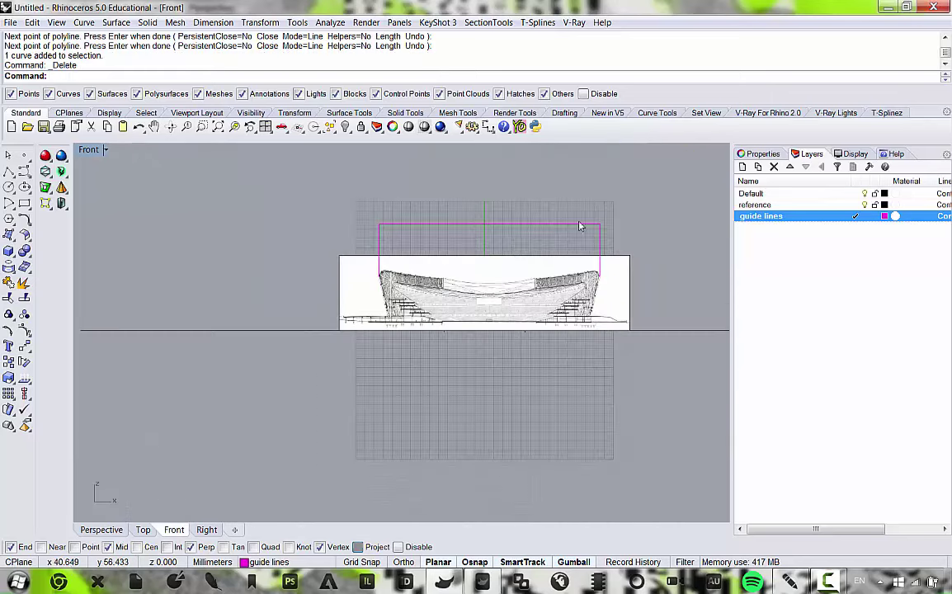
{"action": "scroll", "coordinate": [529, 237], "scroll_direction": "up", "scroll_amount": 3}
{"action": "scroll", "coordinate": [546, 312], "scroll_direction": "up", "scroll_amount": 1}
{"action": "scroll", "coordinate": [470, 291], "scroll_direction": "down", "scroll_amount": 2}
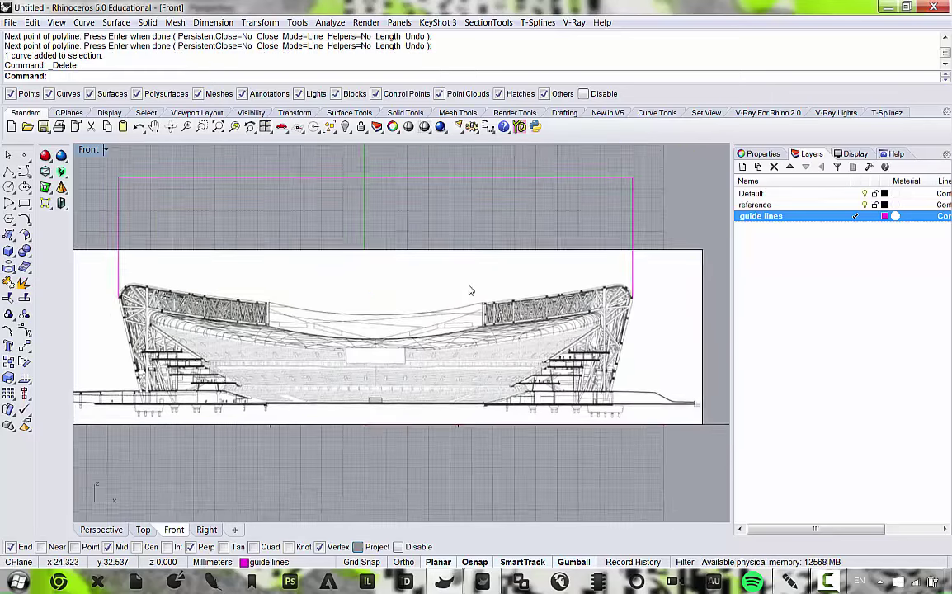
Examine the bracket-shaped guide against the section frames and the site plan in the Top and Perspective views.
{"action": "double_click", "coordinate": [86, 150]}
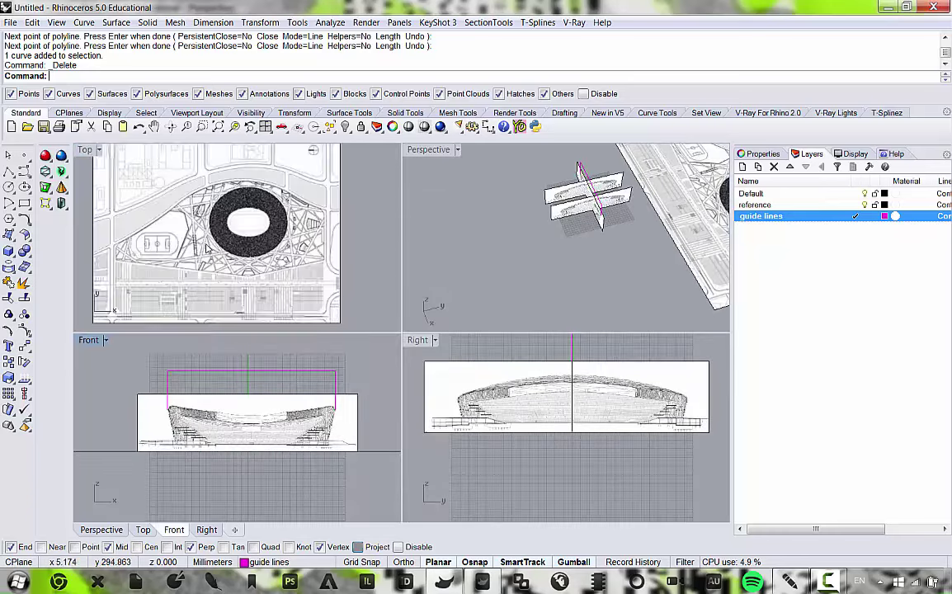
{"action": "scroll", "coordinate": [241, 247], "scroll_direction": "down", "scroll_amount": 3}
{"action": "scroll", "coordinate": [212, 244], "scroll_direction": "up", "scroll_amount": 5}
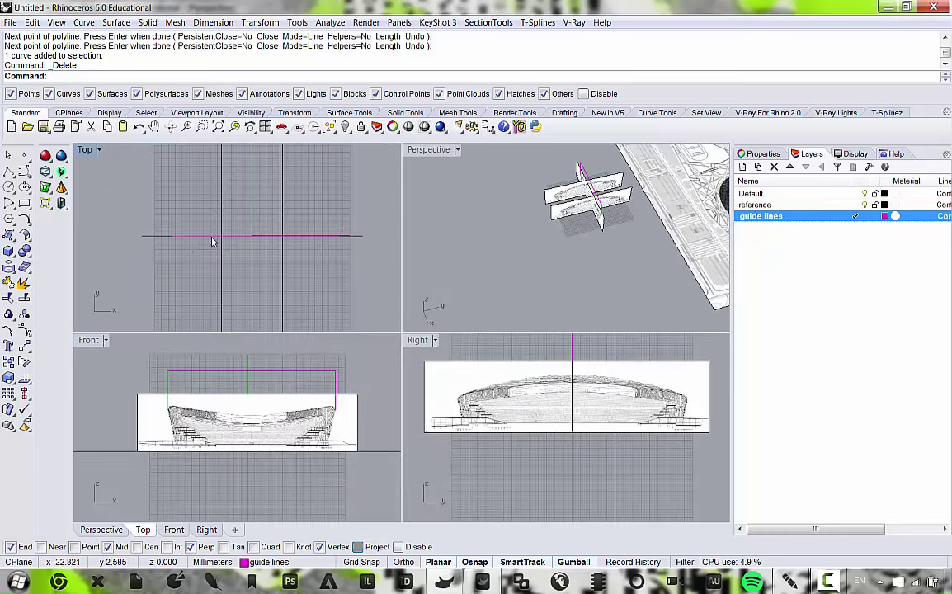
{"action": "scroll", "coordinate": [198, 239], "scroll_direction": "down", "scroll_amount": 3}
{"action": "right_click_drag", "start_coordinate": [301, 197], "coordinate": [276, 252]}
{"action": "right_click_drag", "start_coordinate": [637, 263], "coordinate": [622, 211]}
{"action": "scroll", "coordinate": [591, 199], "scroll_direction": "up", "scroll_amount": 7}
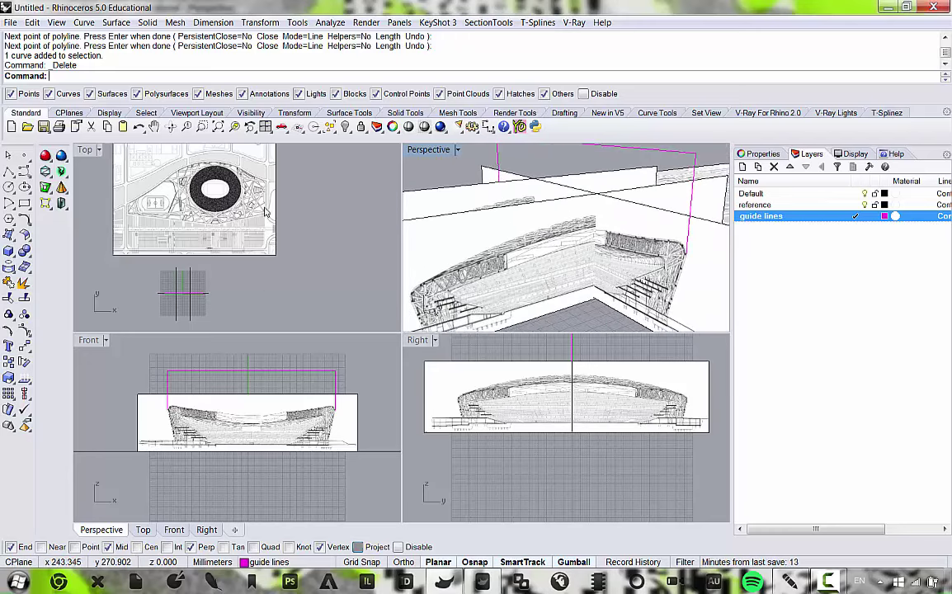
{"action": "right_click_drag", "start_coordinate": [262, 208], "coordinate": [317, 210]}
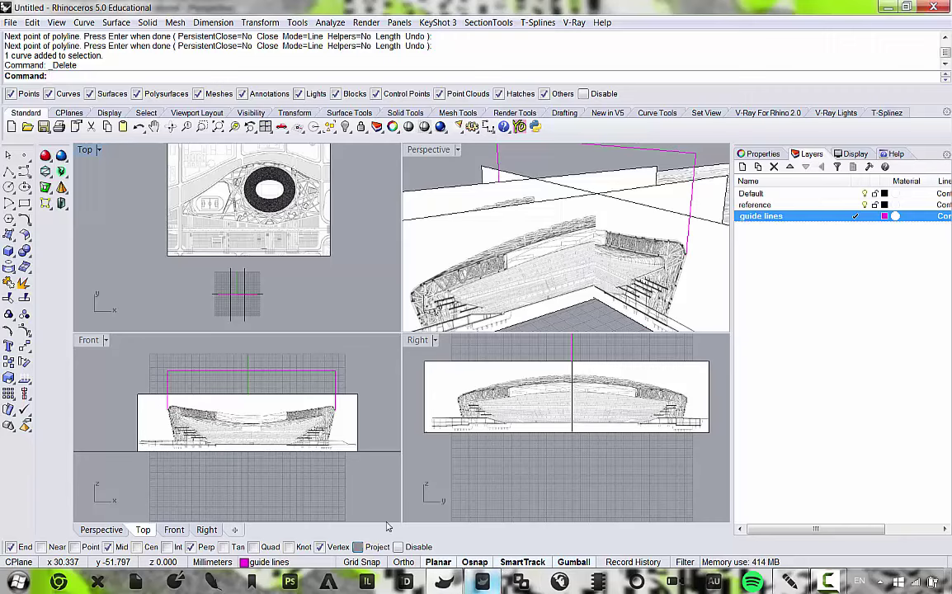
In Windows Explorer, open Dropbox > DM2 - Rhino 1 > class files > Jan 19, preview national-stadiun-birdsnest, and return to Rhino.
{"action": "left_click", "coordinate": [19, 582]}
{"action": "left_click", "coordinate": [212, 186]}
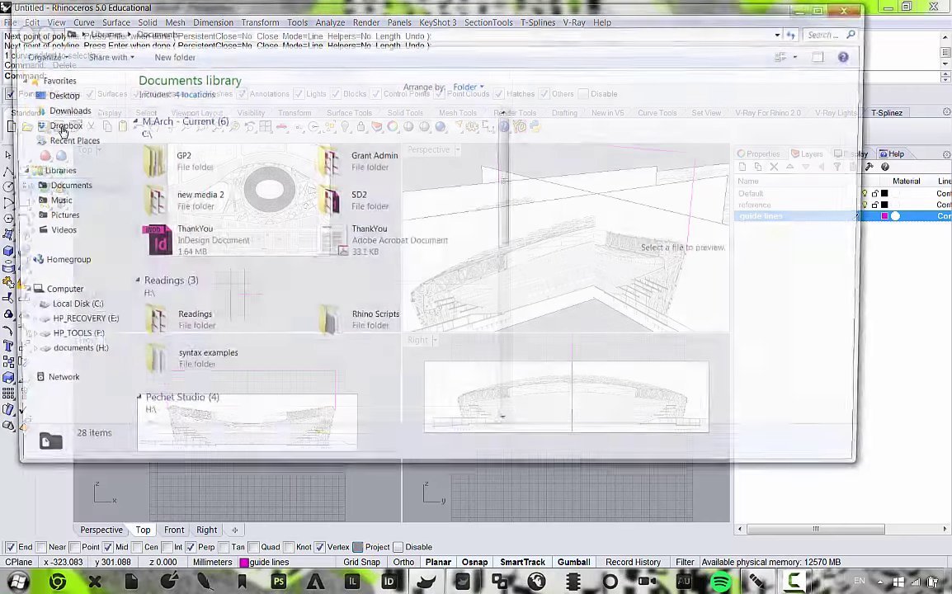
{"action": "left_click", "coordinate": [45, 124]}
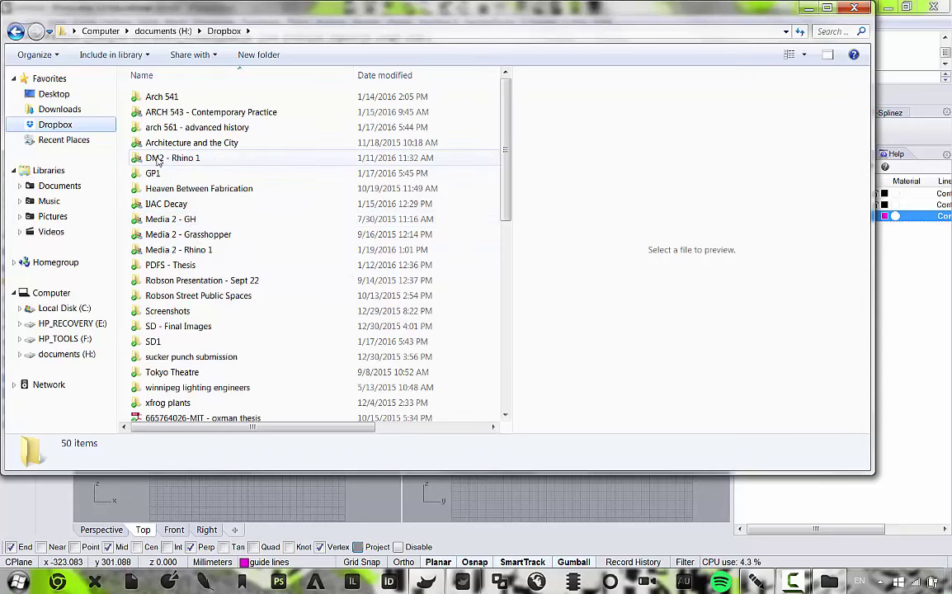
{"action": "double_click", "coordinate": [157, 159]}
{"action": "left_click", "coordinate": [163, 114]}
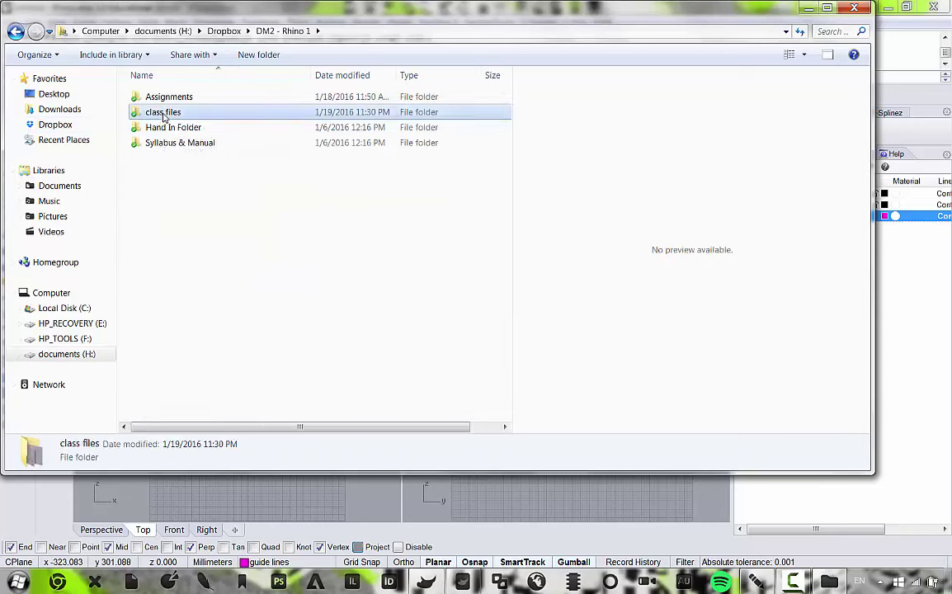
{"action": "double_click", "coordinate": [163, 113]}
{"action": "double_click", "coordinate": [156, 98]}
{"action": "left_click", "coordinate": [472, 215]}
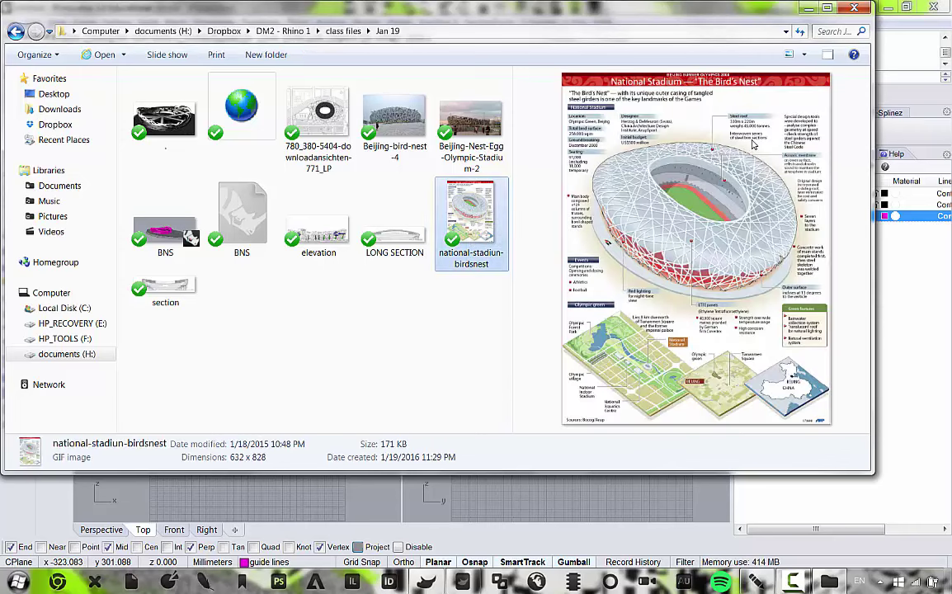
{"action": "left_click", "coordinate": [426, 581]}
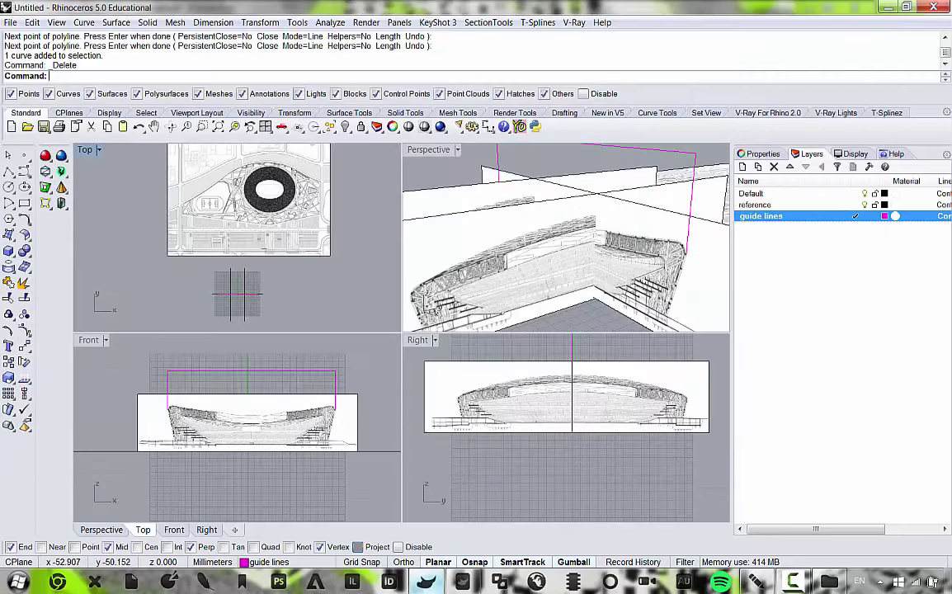
Rotate the site plan picture frame 90 degrees in the Top view and move it down over the section frames.
{"action": "right_click_drag", "start_coordinate": [301, 250], "coordinate": [327, 251]}
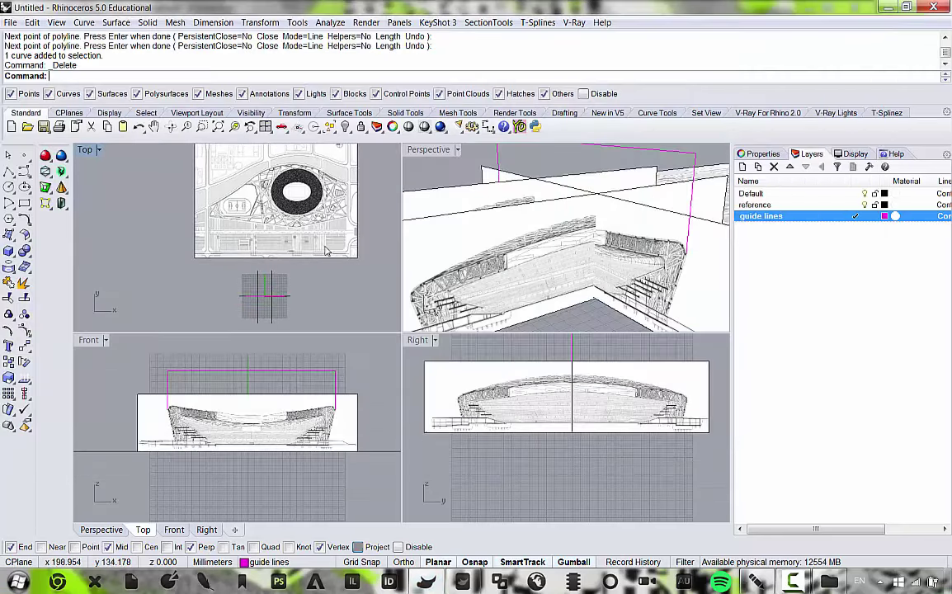
{"action": "left_click", "coordinate": [317, 199]}
{"action": "left_click_drag", "start_coordinate": [220, 207], "coordinate": [324, 234]}
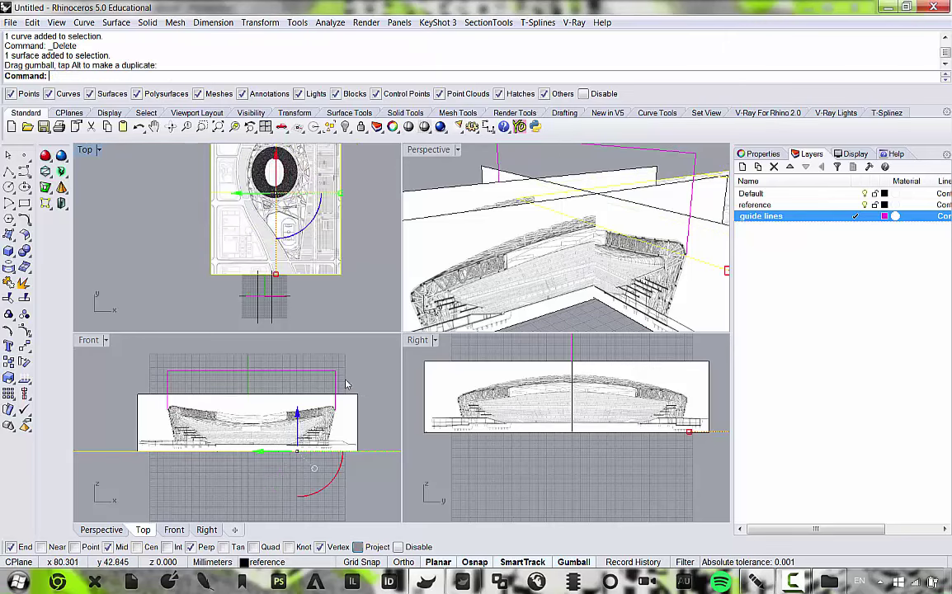
{"action": "left_click_drag", "start_coordinate": [283, 174], "coordinate": [284, 299]}
{"action": "scroll", "coordinate": [284, 296], "scroll_direction": "up", "scroll_amount": 5}
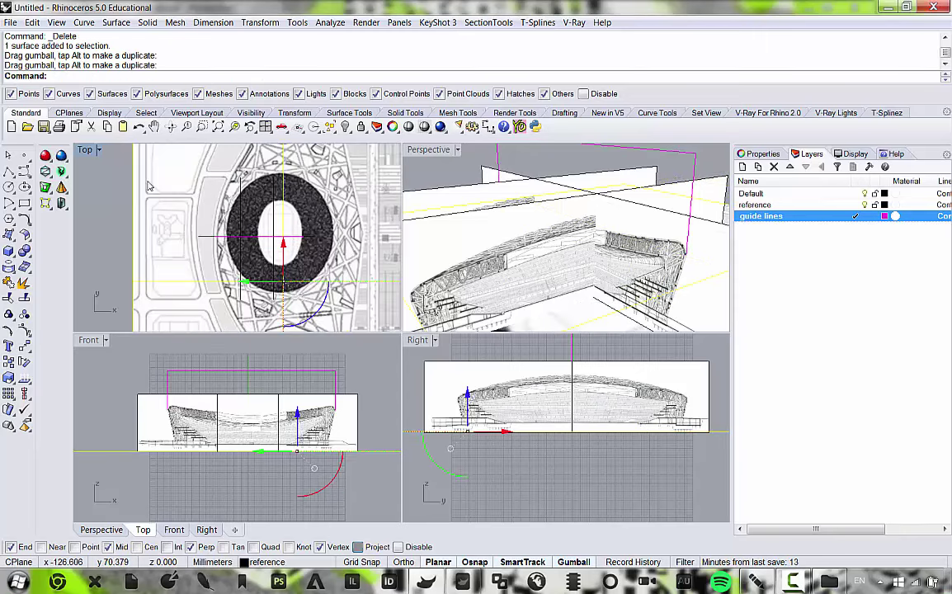
Shift the site plan sideways in the Top view to bring the stadium ring closer to centred on the short section's guide.
{"action": "double_click", "coordinate": [85, 149]}
{"action": "right_click_drag", "start_coordinate": [441, 291], "coordinate": [403, 254]}
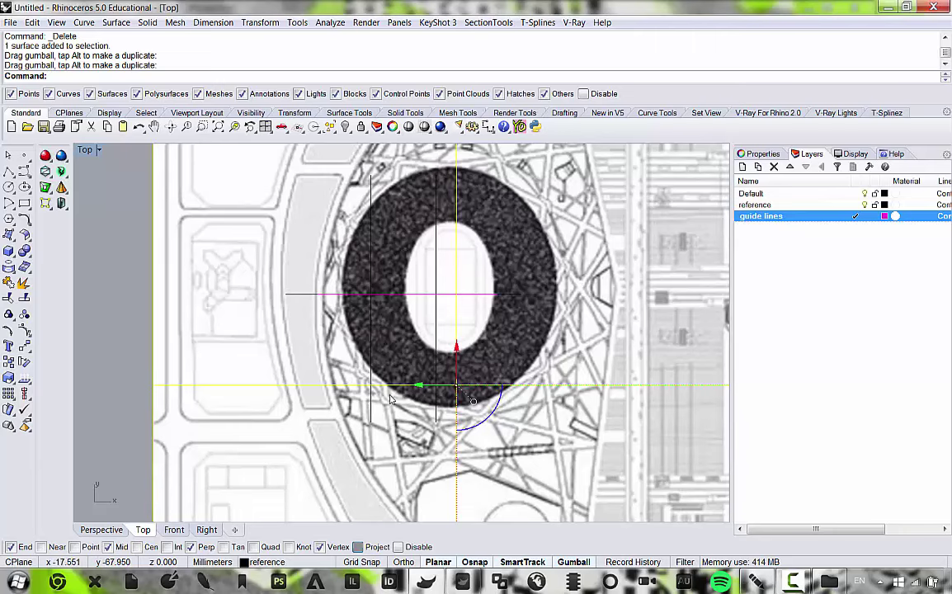
{"action": "left_click_drag", "start_coordinate": [417, 388], "coordinate": [389, 393]}
{"action": "scroll", "coordinate": [388, 391], "scroll_direction": "down", "scroll_amount": 10}
{"action": "scroll", "coordinate": [461, 384], "scroll_direction": "up", "scroll_amount": 6}
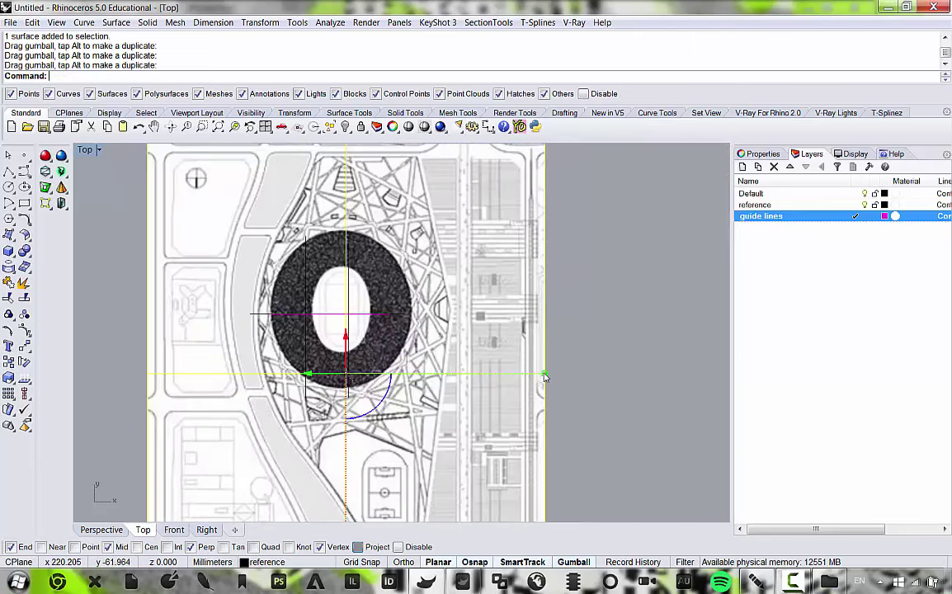
Scale the site plan down uniformly and shift it sideways to fit the stadium ring to the magenta guide's width.
{"action": "left_click_drag", "start_coordinate": [541, 376], "coordinate": [522, 375]}
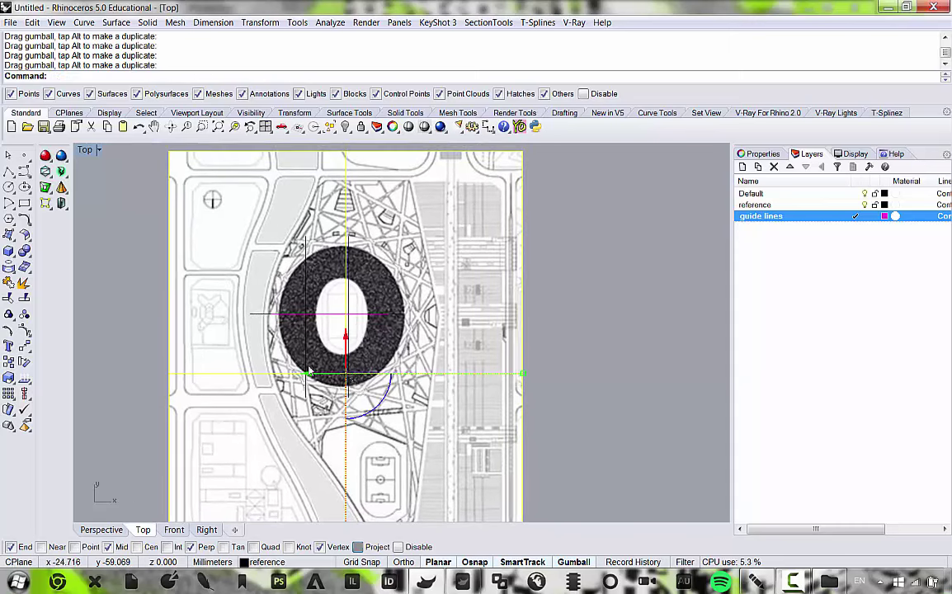
{"action": "scroll", "coordinate": [308, 370], "scroll_direction": "up", "scroll_amount": 8}
{"action": "left_click_drag", "start_coordinate": [357, 381], "coordinate": [340, 380]}
{"action": "scroll", "coordinate": [339, 381], "scroll_direction": "down", "scroll_amount": 5}
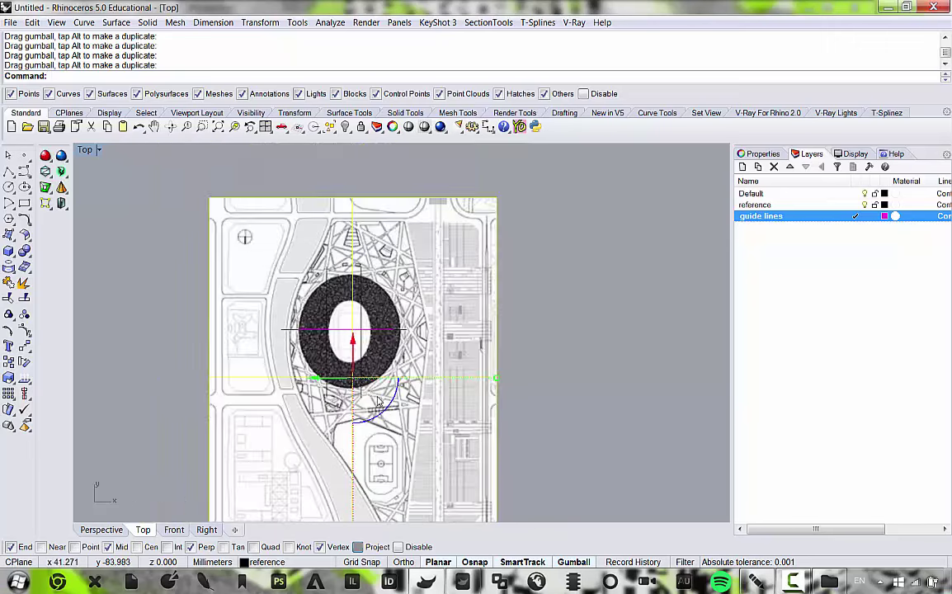
{"action": "scroll", "coordinate": [417, 314], "scroll_direction": "up", "scroll_amount": 3}
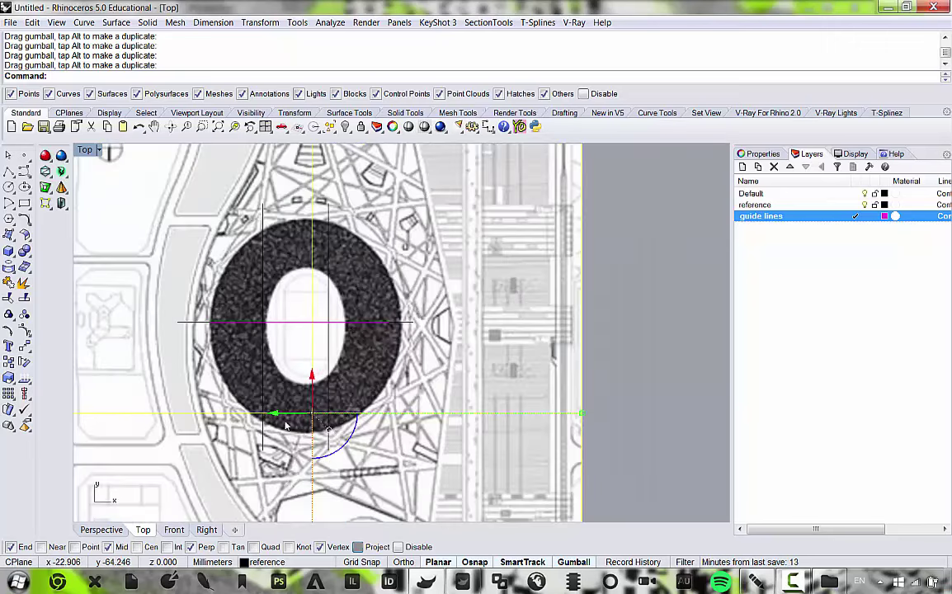
Fine-tune the site plan's scale and position so the ring's outer edges meet the guide's ends and the ring centres vertically on it.
{"action": "scroll", "coordinate": [461, 425], "scroll_direction": "down", "scroll_amount": 6}
{"action": "right_click_drag", "start_coordinate": [482, 431], "coordinate": [536, 388]}
{"action": "scroll", "coordinate": [540, 384], "scroll_direction": "up", "scroll_amount": 6}
{"action": "left_click_drag", "start_coordinate": [614, 373], "coordinate": [306, 389]}
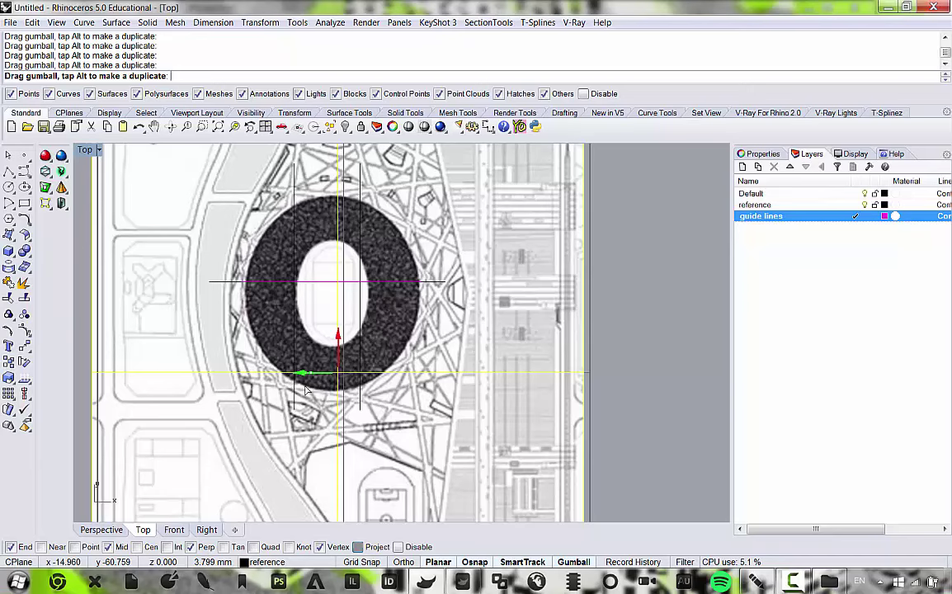
{"action": "left_click_drag", "start_coordinate": [305, 386], "coordinate": [305, 386]}
{"action": "left_click_drag", "start_coordinate": [337, 339], "coordinate": [337, 325]}
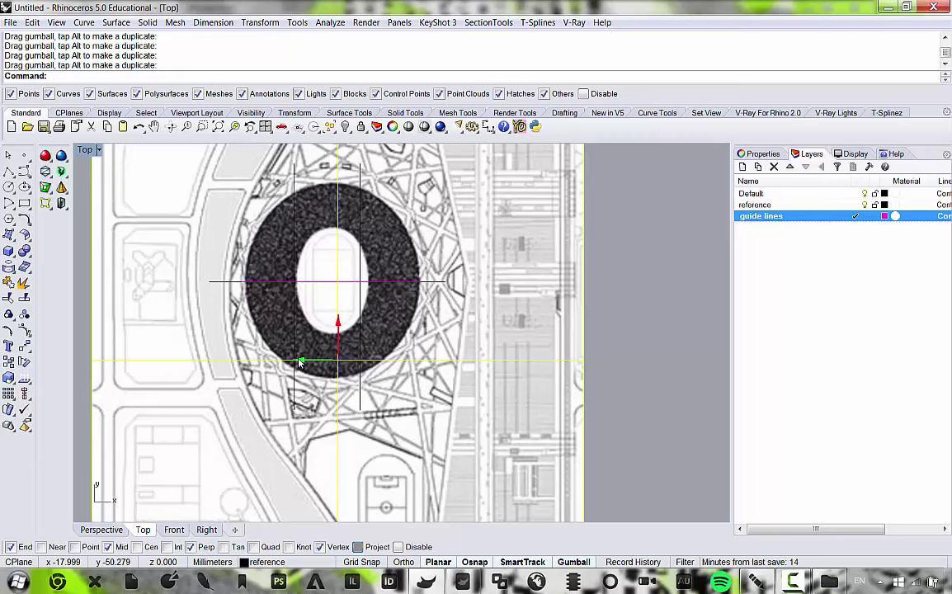
{"action": "left_click_drag", "start_coordinate": [300, 362], "coordinate": [301, 361]}
{"action": "left_click", "coordinate": [647, 316]}
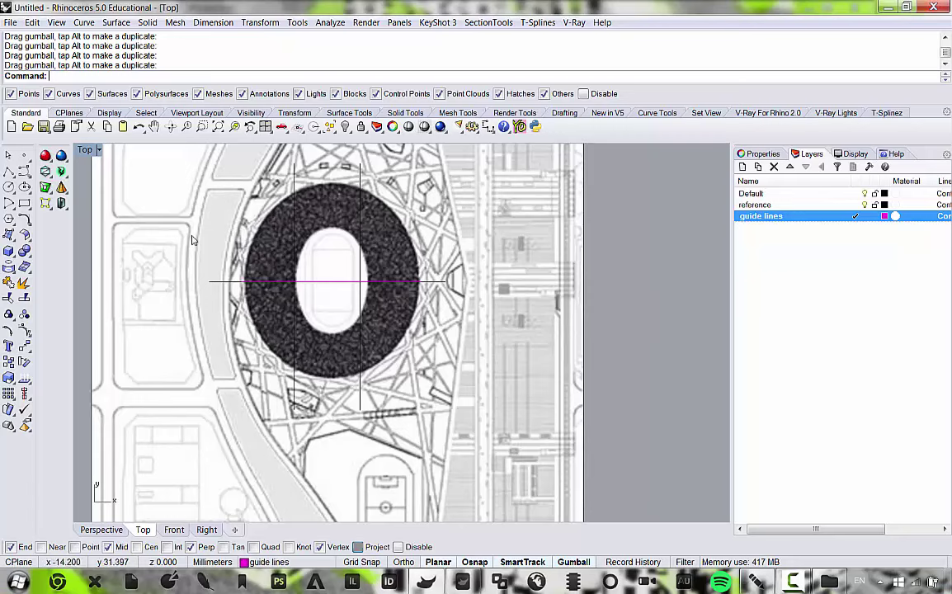
Examine the aligned site plan against the section frames and guide from several angles in the Perspective view.
{"action": "double_click", "coordinate": [85, 150]}
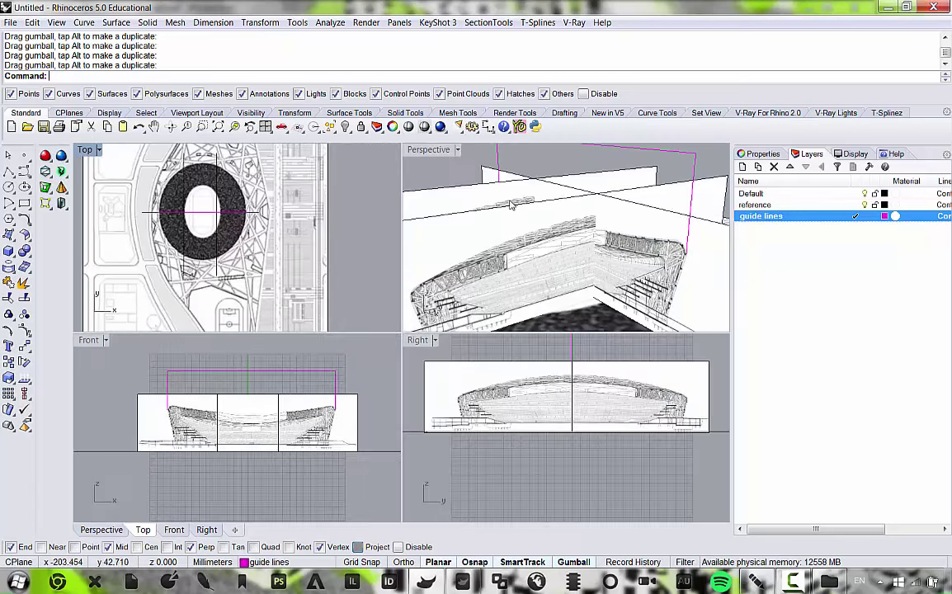
{"action": "double_click", "coordinate": [442, 153]}
{"action": "scroll", "coordinate": [433, 239], "scroll_direction": "down", "scroll_amount": 6}
{"action": "right_click_drag", "start_coordinate": [433, 242], "coordinate": [577, 282]}
{"action": "scroll", "coordinate": [535, 263], "scroll_direction": "down", "scroll_amount": 7}
{"action": "scroll", "coordinate": [505, 260], "scroll_direction": "up", "scroll_amount": 6}
{"action": "scroll", "coordinate": [505, 261], "scroll_direction": "up", "scroll_amount": 4}
{"action": "scroll", "coordinate": [504, 235], "scroll_direction": "down", "scroll_amount": 6}
{"action": "scroll", "coordinate": [526, 213], "scroll_direction": "up", "scroll_amount": 4}
{"action": "scroll", "coordinate": [508, 221], "scroll_direction": "down", "scroll_amount": 5}
{"action": "scroll", "coordinate": [435, 318], "scroll_direction": "up", "scroll_amount": 4}
{"action": "scroll", "coordinate": [461, 290], "scroll_direction": "down", "scroll_amount": 4}
{"action": "scroll", "coordinate": [510, 300], "scroll_direction": "up", "scroll_amount": 7}
{"action": "right_click_drag", "start_coordinate": [496, 318], "coordinate": [511, 288]}
{"action": "right_click_drag", "start_coordinate": [241, 284], "coordinate": [387, 261]}
{"action": "scroll", "coordinate": [387, 261], "scroll_direction": "down", "scroll_amount": 7}
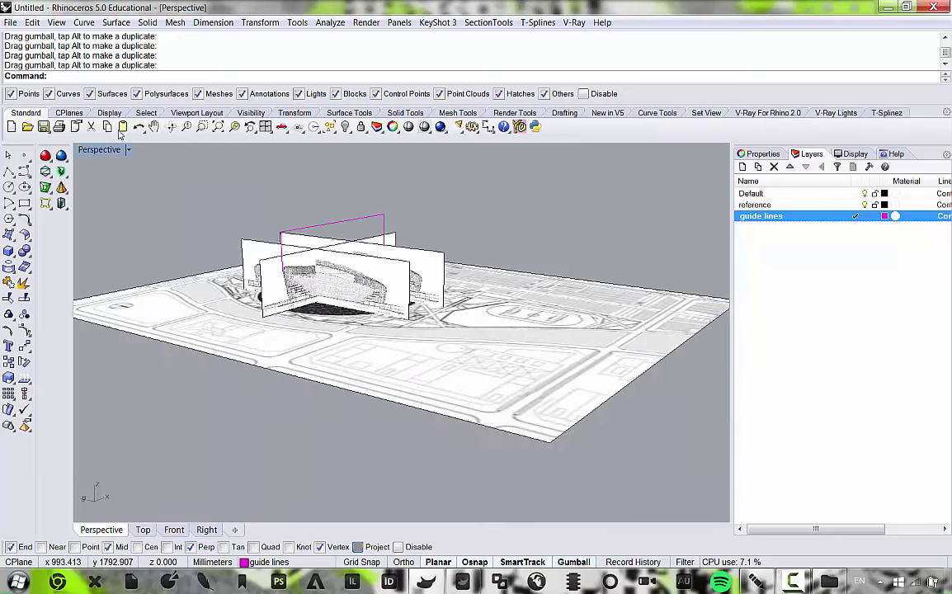
Check the short section against its guide in the Front view, and compare the frames with the plan's stadium ring in Perspective.
{"action": "double_click", "coordinate": [99, 149]}
{"action": "left_click", "coordinate": [274, 404]}
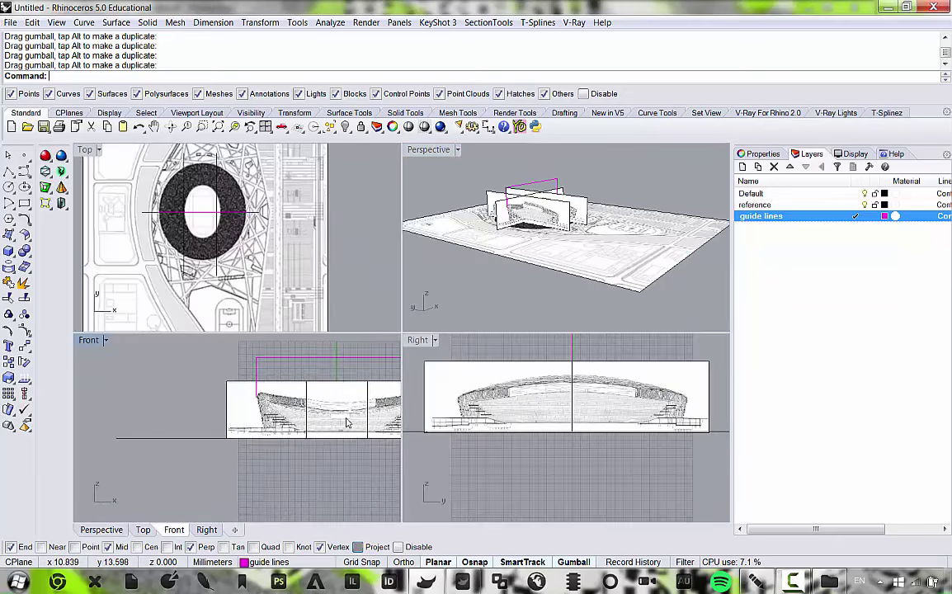
{"action": "scroll", "coordinate": [274, 404], "scroll_direction": "down", "scroll_amount": 3}
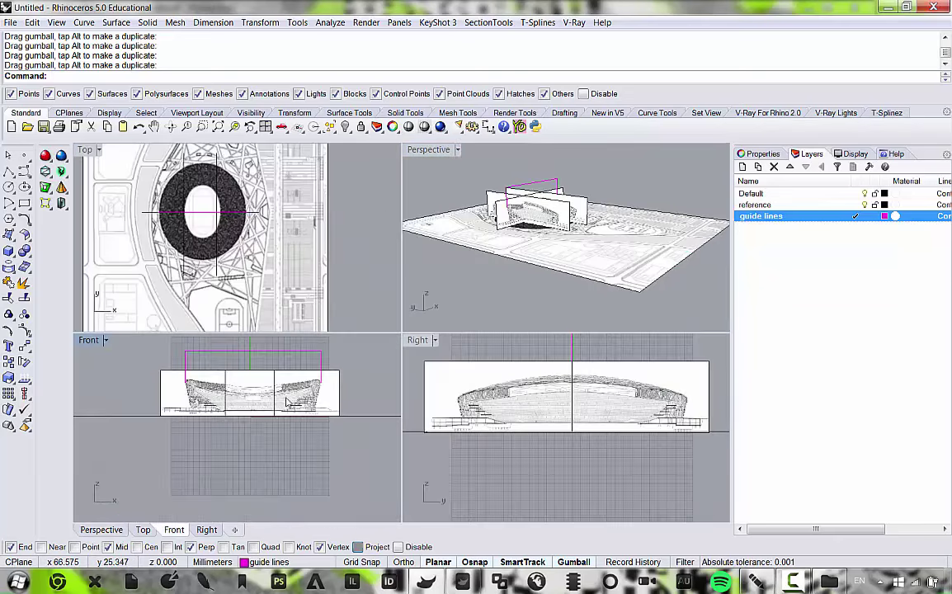
{"action": "scroll", "coordinate": [287, 402], "scroll_direction": "up", "scroll_amount": 2}
{"action": "double_click", "coordinate": [88, 340]}
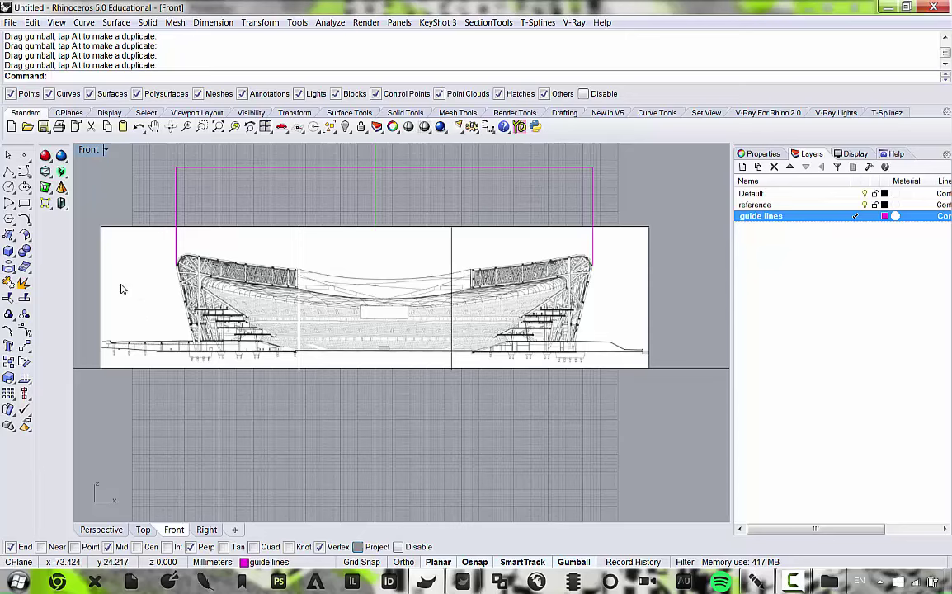
{"action": "double_click", "coordinate": [91, 150]}
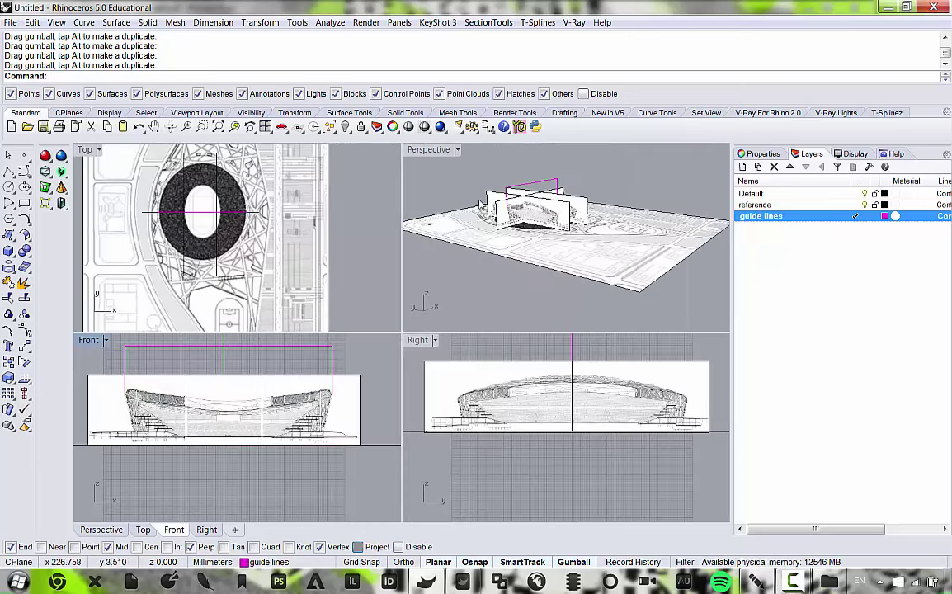
{"action": "double_click", "coordinate": [428, 149]}
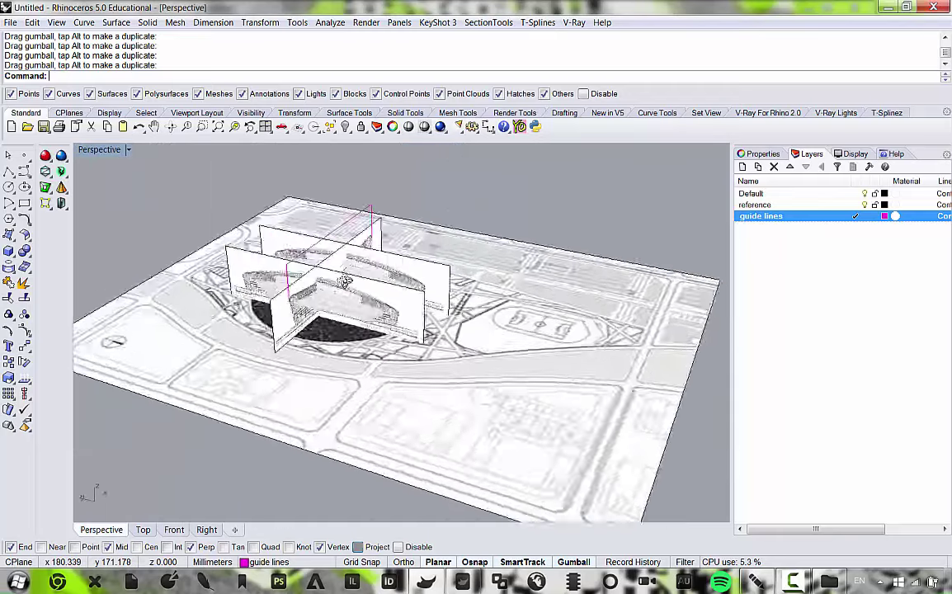
{"action": "mouse_move", "coordinate": [344, 282]}
{"action": "right_mouse_down"}
{"action": "mouse_move", "coordinate": [503, 256]}
{"action": "mouse_move", "coordinate": [427, 263]}
{"action": "mouse_move", "coordinate": [339, 295]}
{"action": "right_mouse_up"}
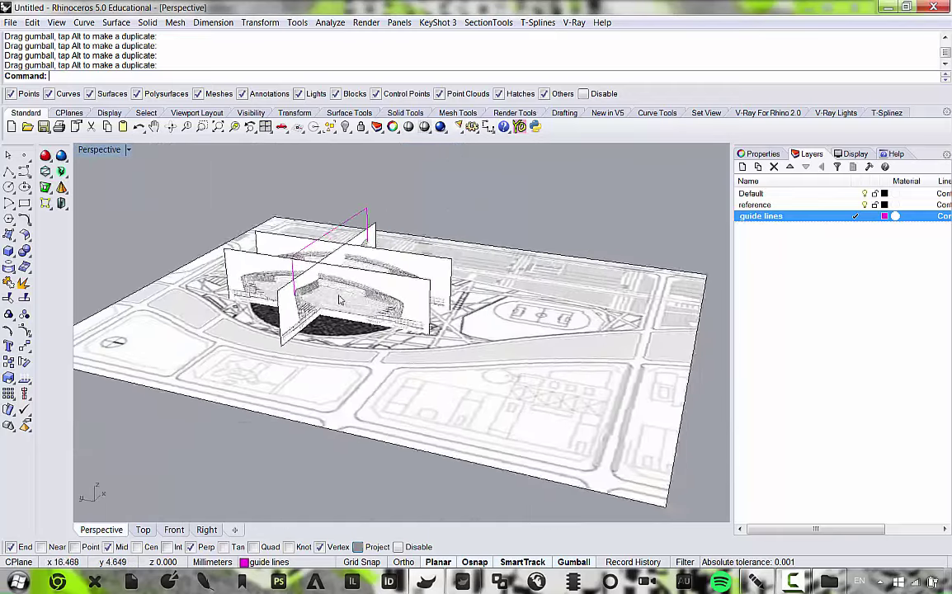
{"action": "scroll", "coordinate": [341, 300], "scroll_direction": "up", "scroll_amount": 4}
{"action": "right_click_drag", "start_coordinate": [423, 282], "coordinate": [327, 373]}
{"action": "scroll", "coordinate": [363, 330], "scroll_direction": "down", "scroll_amount": 4}
{"action": "scroll", "coordinate": [387, 311], "scroll_direction": "up", "scroll_amount": 6}
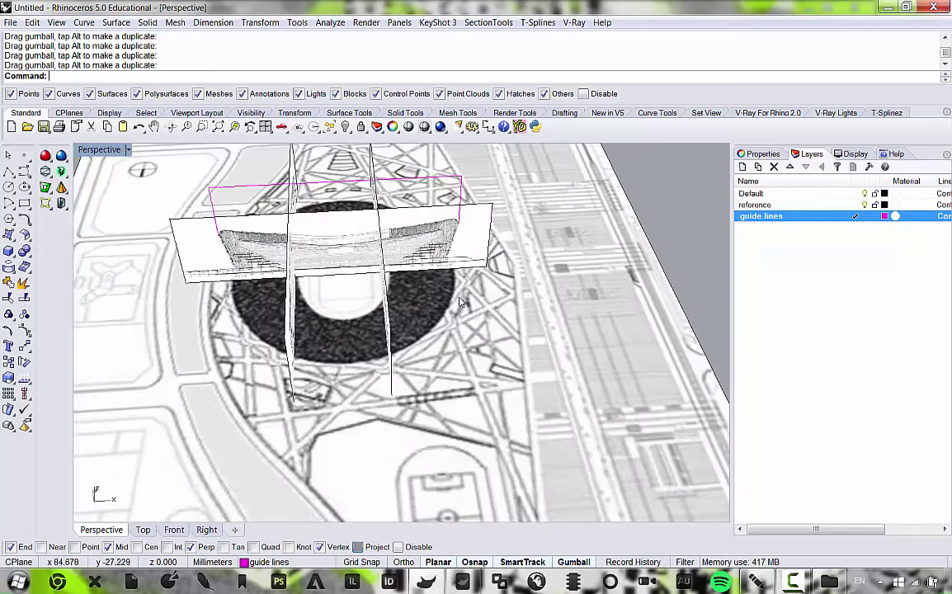
{"action": "scroll", "coordinate": [480, 331], "scroll_direction": "down", "scroll_amount": 4}
Raise the site plan picture frame's material transparency to nearly the maximum, and deselect the frame.
{"action": "left_click", "coordinate": [470, 322]}
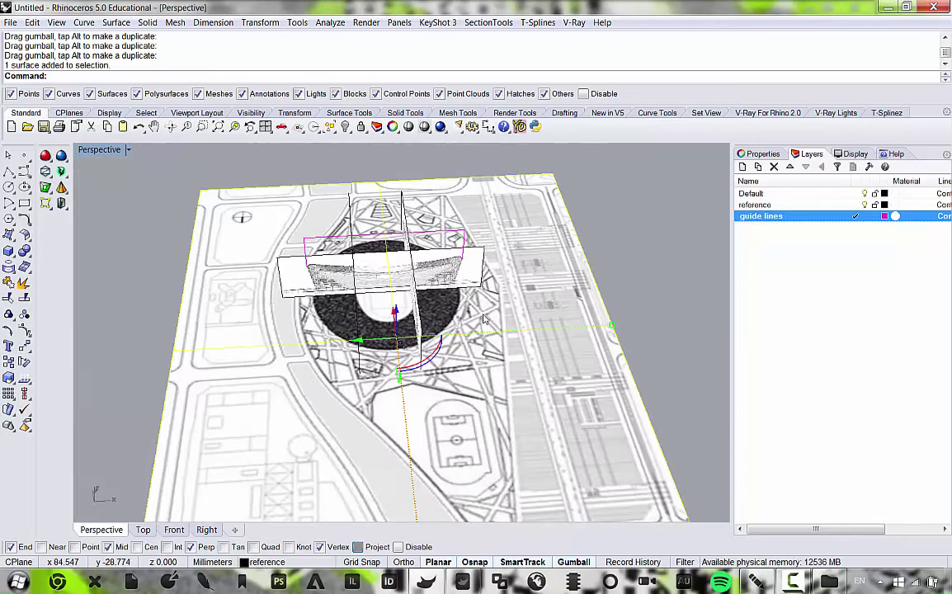
{"action": "scroll", "coordinate": [484, 319], "scroll_direction": "up", "scroll_amount": 3}
{"action": "scroll", "coordinate": [416, 278], "scroll_direction": "down", "scroll_amount": 5}
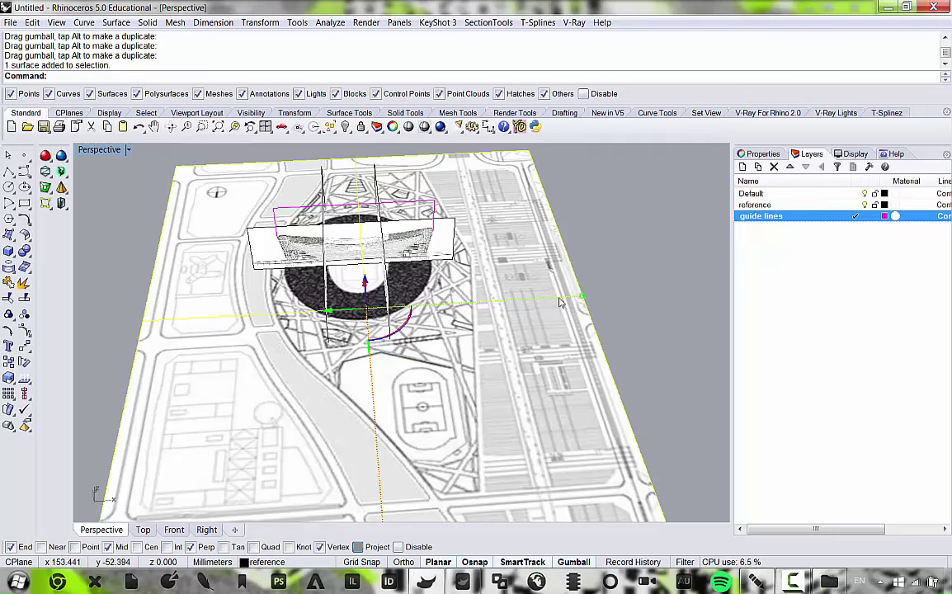
{"action": "left_click", "coordinate": [760, 154]}
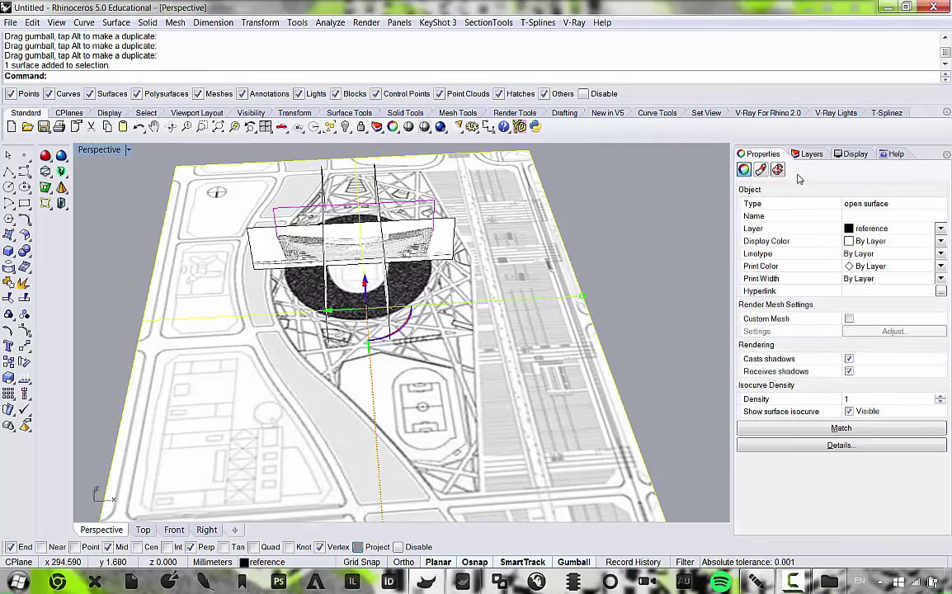
{"action": "left_click", "coordinate": [762, 169]}
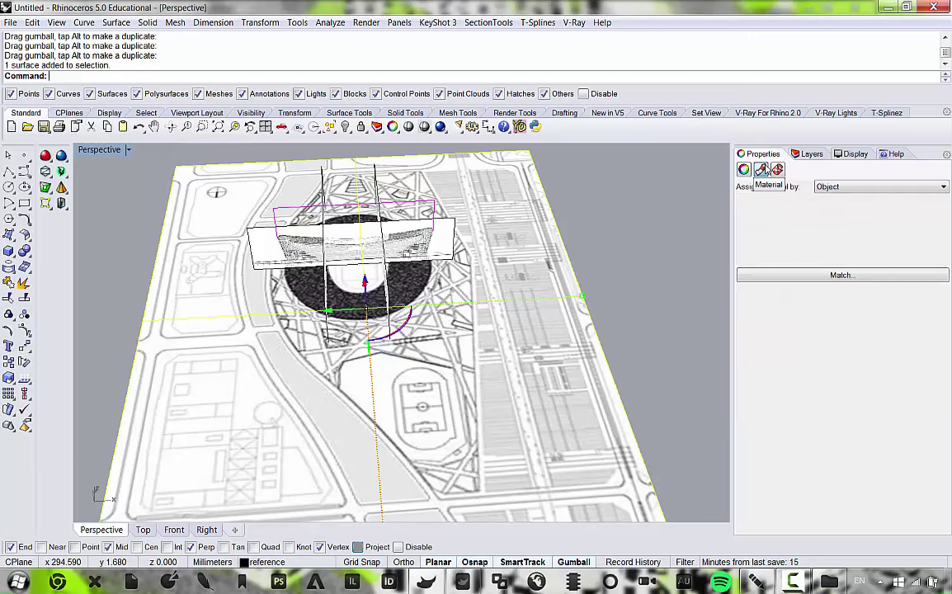
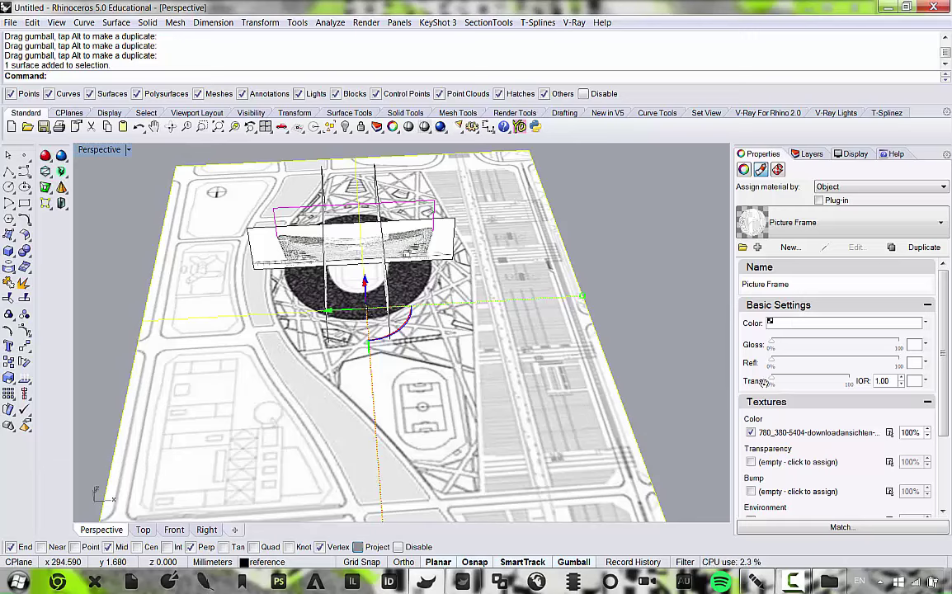
{"action": "left_click_drag", "start_coordinate": [776, 385], "coordinate": [840, 382]}
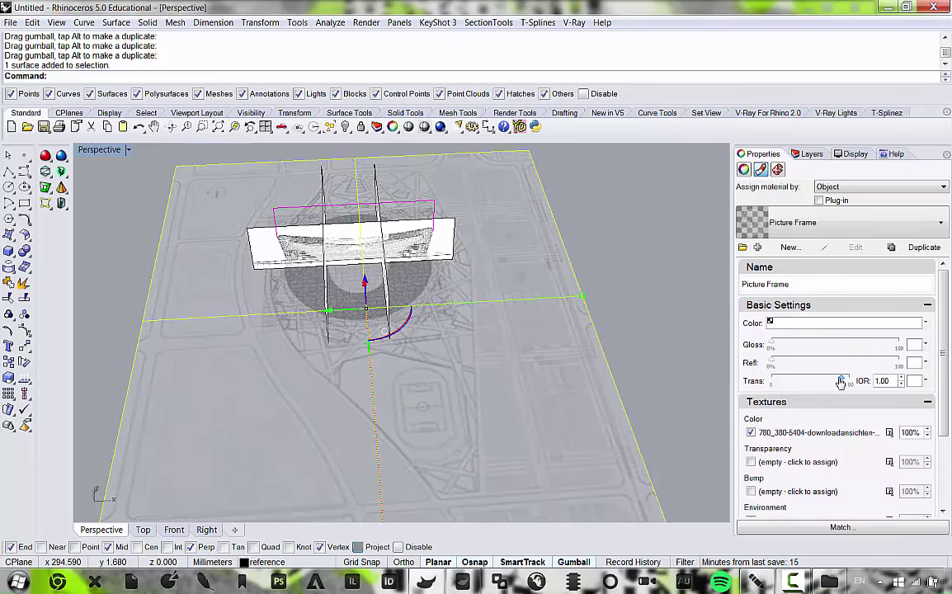
{"action": "left_click", "coordinate": [630, 295]}
Select the short section frame and both long section frames together, raise their material transparency to nearly the maximum, and deselect them.
{"action": "right_click_drag", "start_coordinate": [575, 302], "coordinate": [505, 237]}
{"action": "scroll", "coordinate": [339, 251], "scroll_direction": "up", "scroll_amount": 10}
{"action": "right_click_drag", "start_coordinate": [339, 252], "coordinate": [436, 318]}
{"action": "scroll", "coordinate": [411, 266], "scroll_direction": "down", "scroll_amount": 11}
{"action": "scroll", "coordinate": [401, 285], "scroll_direction": "up", "scroll_amount": 3}
{"action": "left_click", "coordinate": [391, 313]}
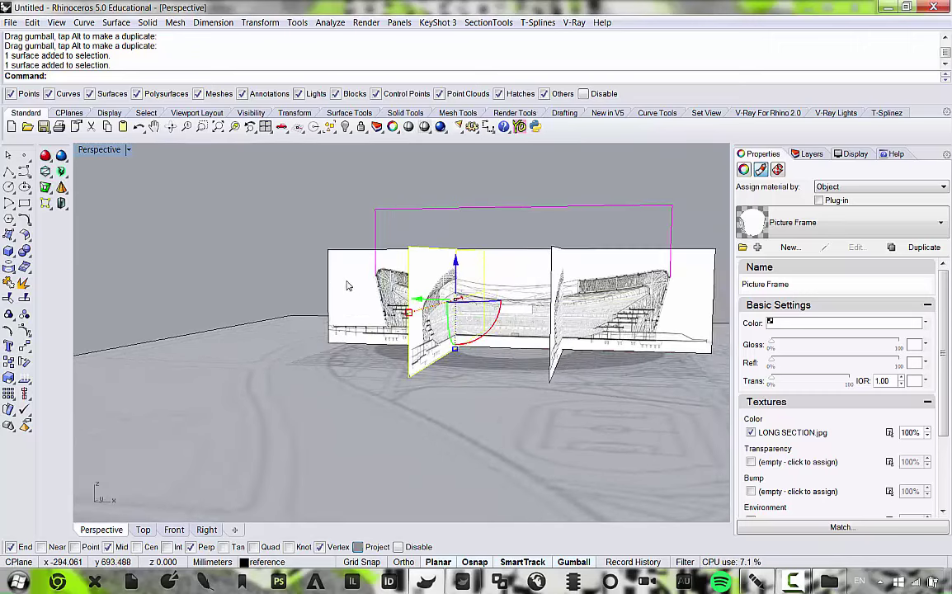
{"action": "left_click", "coordinate": [349, 287], "text": "shift"}
{"action": "right_click_drag", "start_coordinate": [587, 289], "coordinate": [559, 277]}
{"action": "left_click", "coordinate": [545, 254], "text": "shift"}
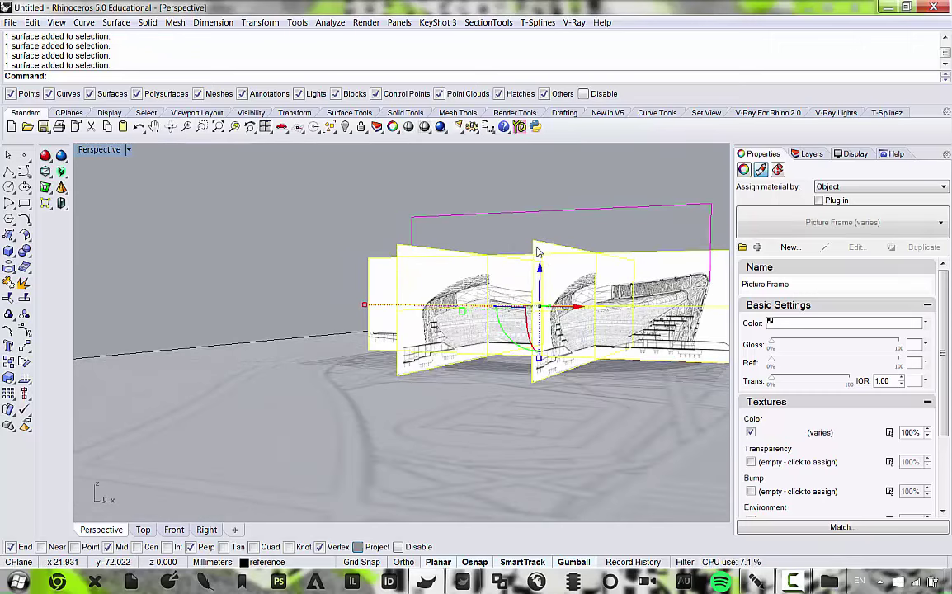
{"action": "scroll", "coordinate": [538, 250], "scroll_direction": "down", "scroll_amount": 4}
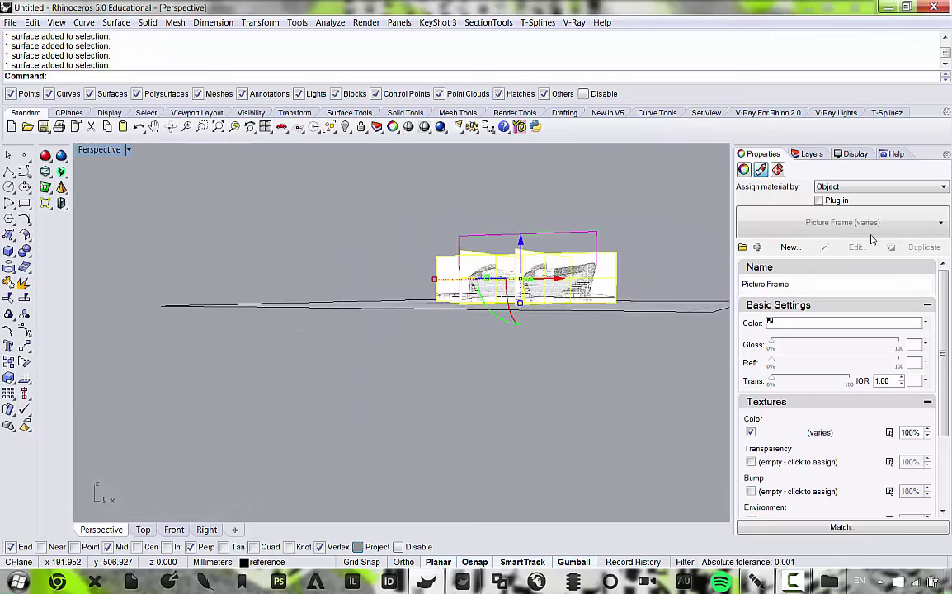
{"action": "right_click_drag", "start_coordinate": [689, 228], "coordinate": [557, 289]}
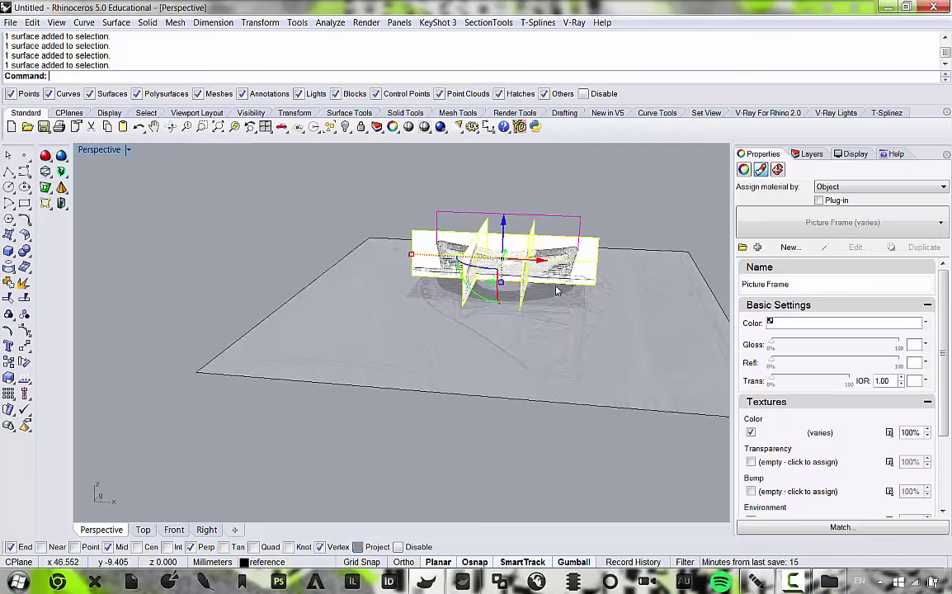
{"action": "scroll", "coordinate": [445, 246], "scroll_direction": "up", "scroll_amount": 3}
{"action": "right_click_drag", "start_coordinate": [460, 284], "coordinate": [410, 287]}
{"action": "scroll", "coordinate": [427, 273], "scroll_direction": "up", "scroll_amount": 3}
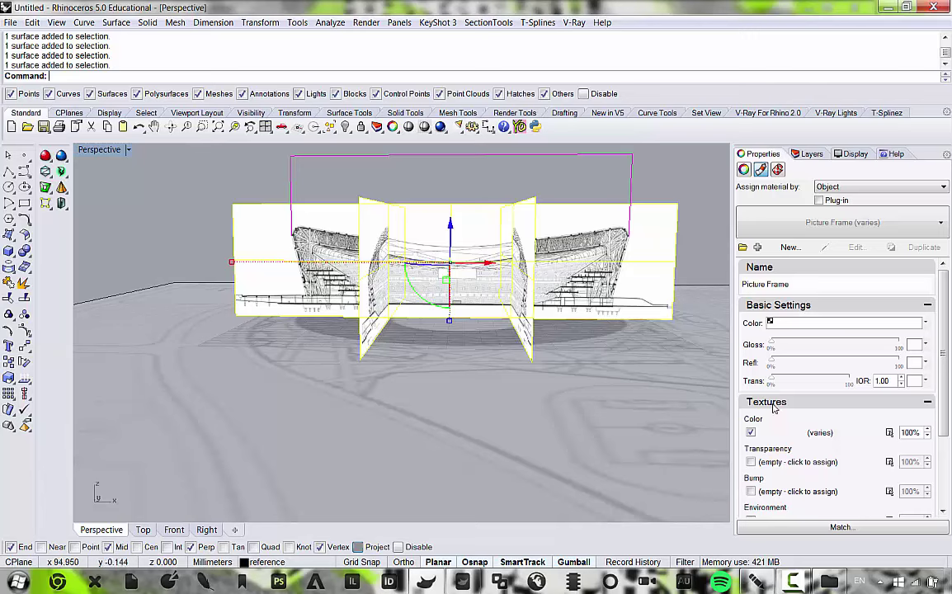
{"action": "left_click_drag", "start_coordinate": [797, 386], "coordinate": [840, 385]}
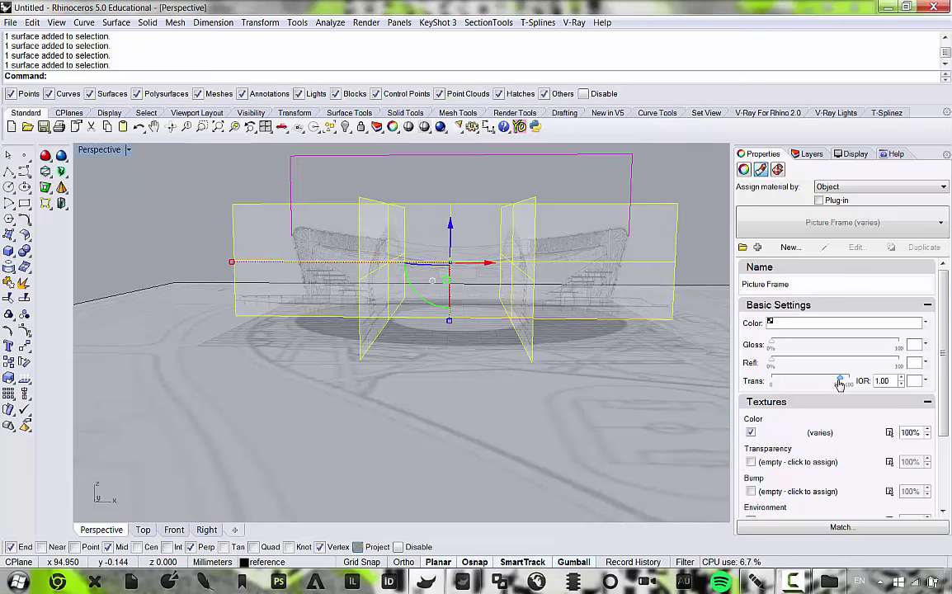
{"action": "right_click_drag", "start_coordinate": [481, 287], "coordinate": [540, 289]}
{"action": "left_click", "coordinate": [264, 232]}
Examine the transparent section frames and site plan together in the Perspective view, both close up and as a whole.
{"action": "scroll", "coordinate": [265, 232], "scroll_direction": "down", "scroll_amount": 7}
{"action": "scroll", "coordinate": [429, 297], "scroll_direction": "up", "scroll_amount": 12}
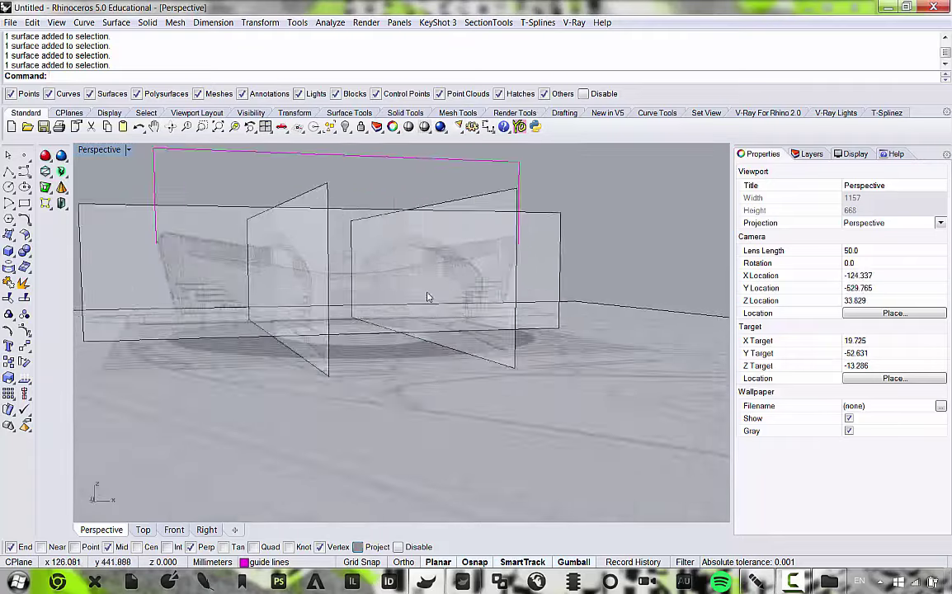
{"action": "right_click_drag", "start_coordinate": [424, 298], "coordinate": [395, 231]}
{"action": "scroll", "coordinate": [388, 259], "scroll_direction": "up", "scroll_amount": 8}
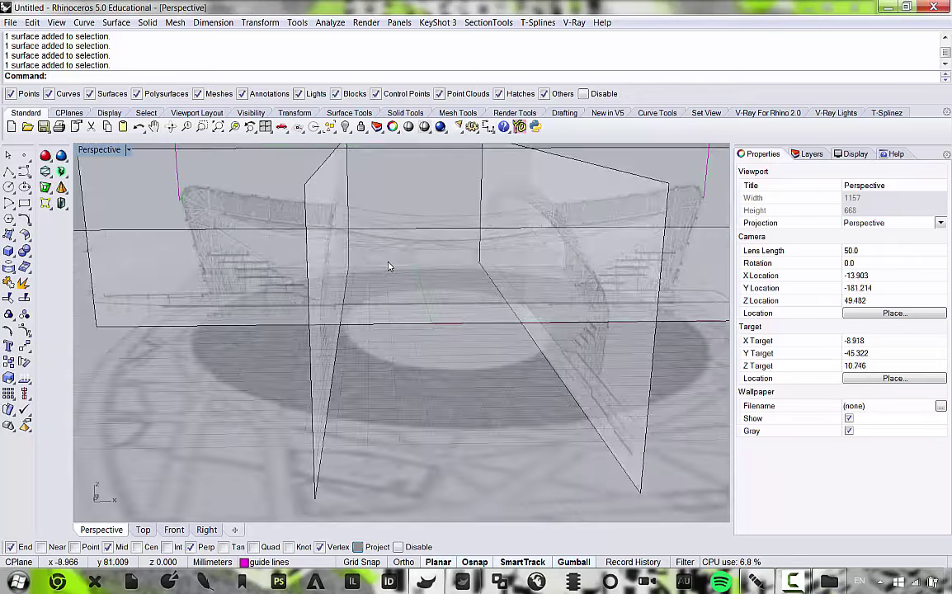
{"action": "scroll", "coordinate": [388, 266], "scroll_direction": "down", "scroll_amount": 12}
{"action": "right_click_drag", "start_coordinate": [435, 265], "coordinate": [438, 314]}
{"action": "scroll", "coordinate": [439, 286], "scroll_direction": "up", "scroll_amount": 4}
{"action": "scroll", "coordinate": [437, 355], "scroll_direction": "down", "scroll_amount": 11}
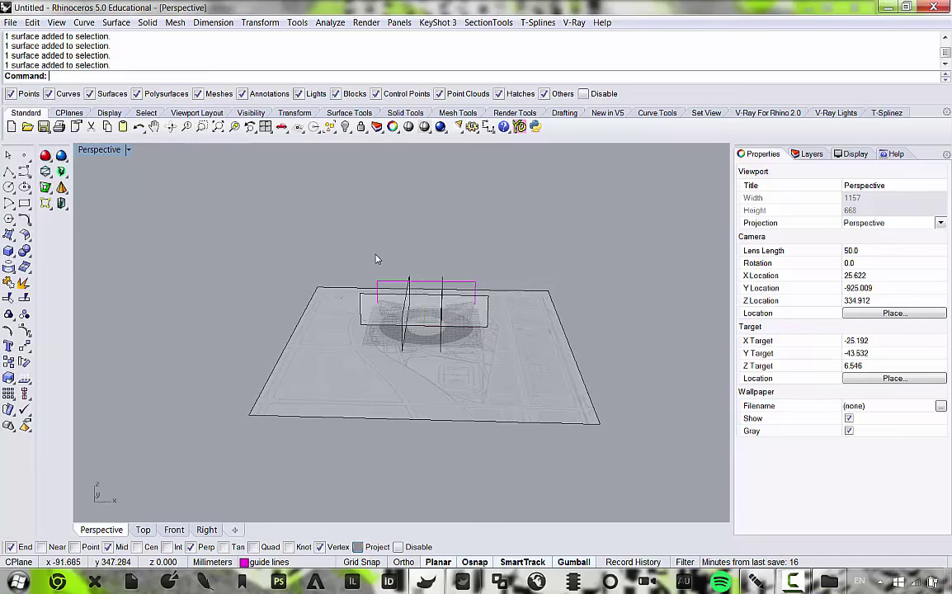
Inspect the section frames and the site plan from several angles and distances in the Perspective view.
{"action": "scroll", "coordinate": [414, 262], "scroll_direction": "up", "scroll_amount": 5}
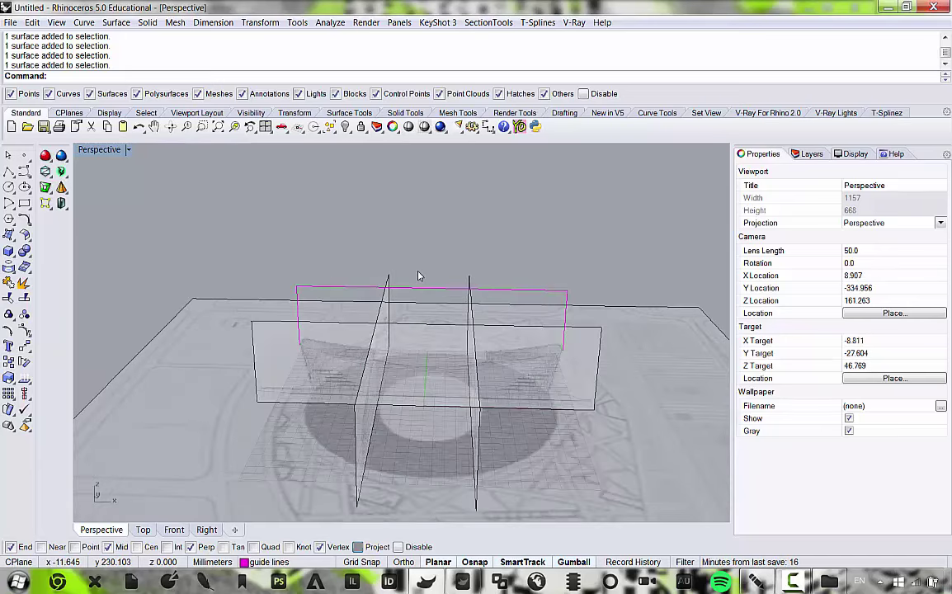
{"action": "scroll", "coordinate": [421, 277], "scroll_direction": "down", "scroll_amount": 10}
{"action": "scroll", "coordinate": [426, 308], "scroll_direction": "up", "scroll_amount": 8}
{"action": "right_click_drag", "start_coordinate": [444, 307], "coordinate": [427, 332]}
{"action": "scroll", "coordinate": [423, 273], "scroll_direction": "down", "scroll_amount": 12}
{"action": "scroll", "coordinate": [363, 231], "scroll_direction": "up", "scroll_amount": 6}
{"action": "scroll", "coordinate": [447, 268], "scroll_direction": "up", "scroll_amount": 3}
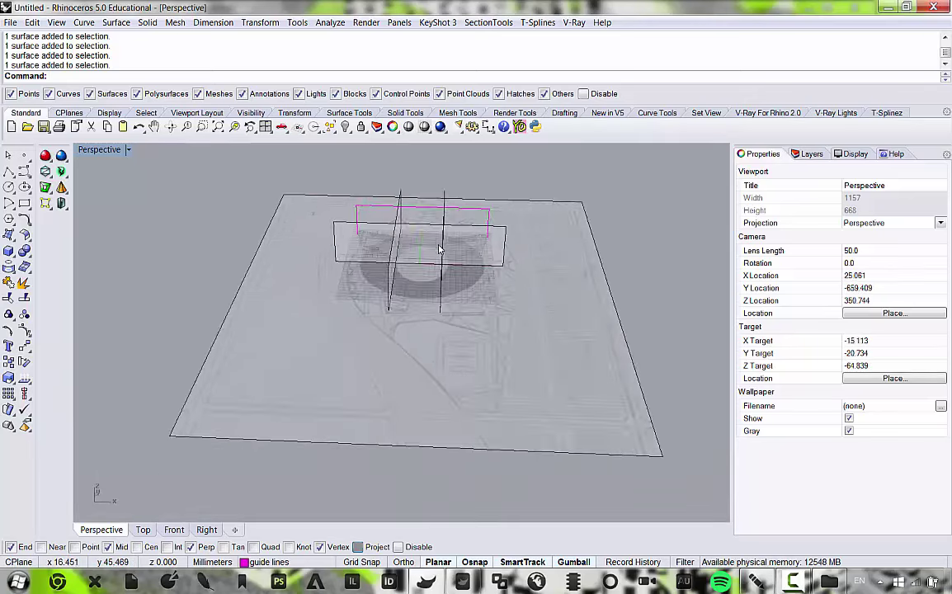
{"action": "right_click_drag", "start_coordinate": [496, 322], "coordinate": [468, 302]}
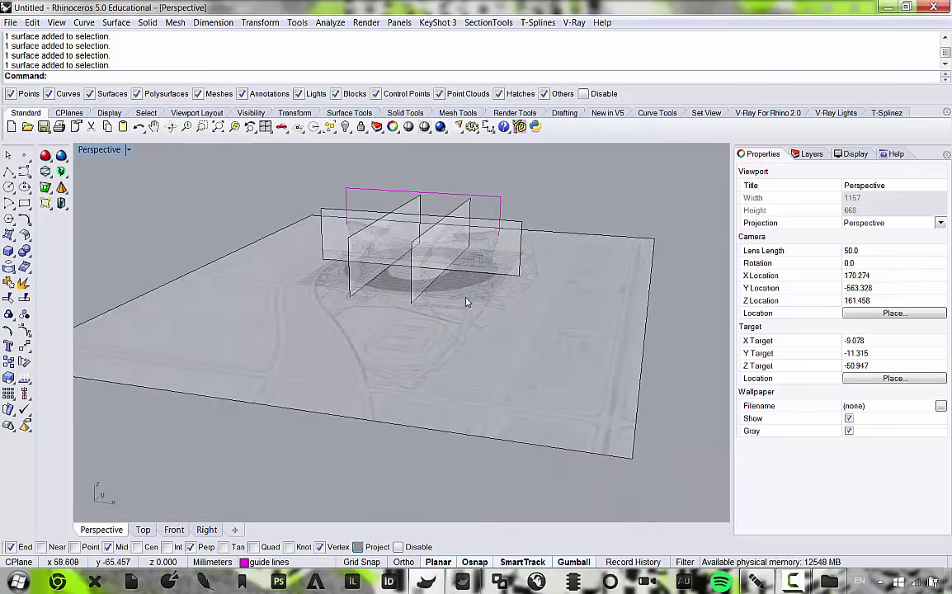
{"action": "scroll", "coordinate": [381, 210], "scroll_direction": "up", "scroll_amount": 7}
{"action": "right_click_drag", "start_coordinate": [374, 222], "coordinate": [341, 265]}
{"action": "scroll", "coordinate": [357, 213], "scroll_direction": "down", "scroll_amount": 8}
{"action": "scroll", "coordinate": [320, 281], "scroll_direction": "up", "scroll_amount": 5}
Select the short section frame and open its material properties with only the basic settings expanded.
{"action": "left_click", "coordinate": [294, 199]}
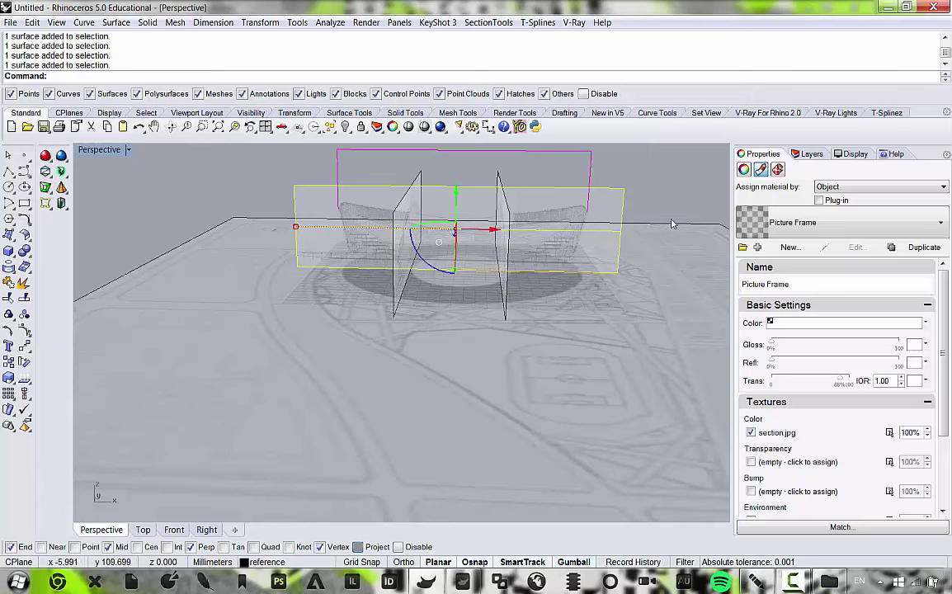
{"action": "left_click", "coordinate": [808, 154]}
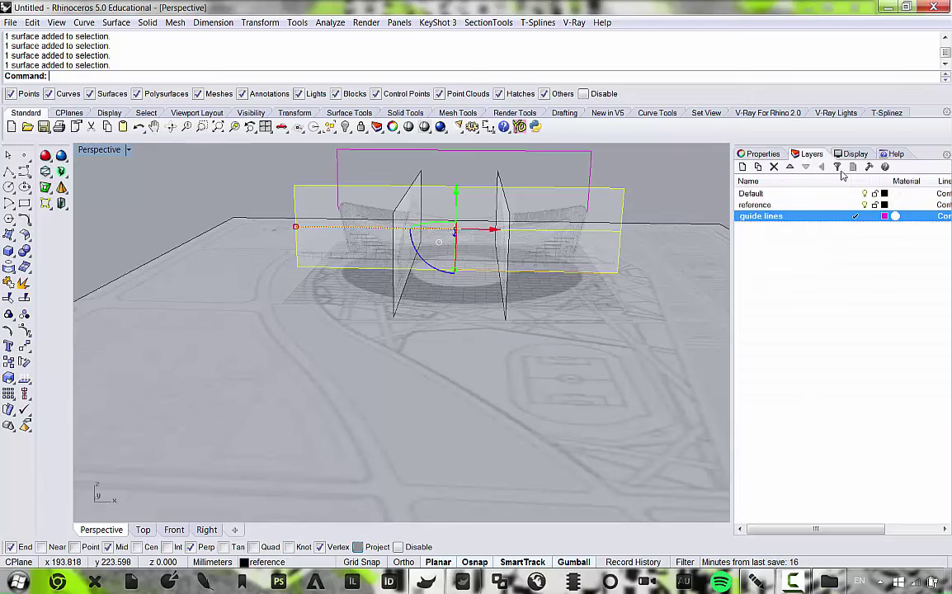
{"action": "left_click", "coordinate": [757, 155]}
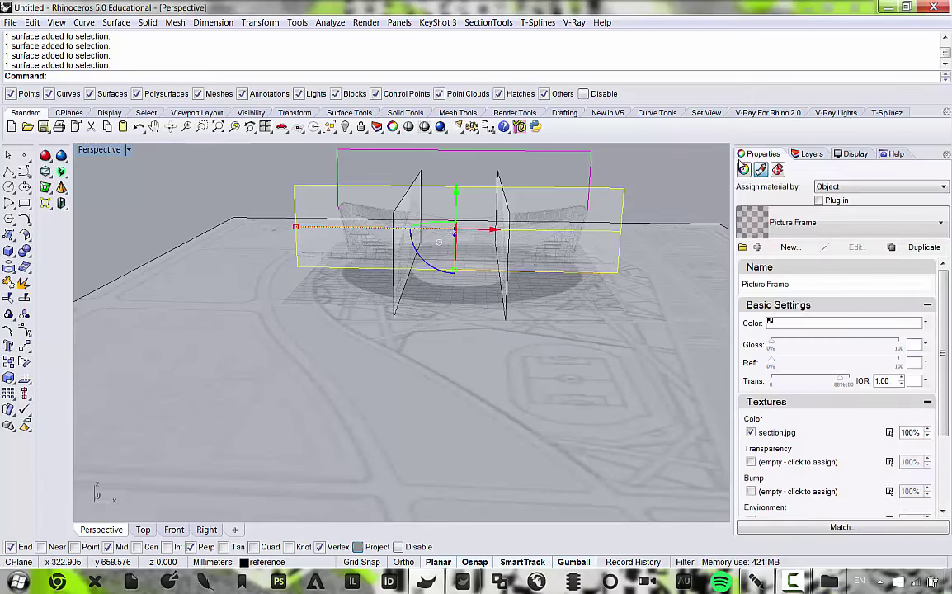
{"action": "left_click", "coordinate": [743, 170]}
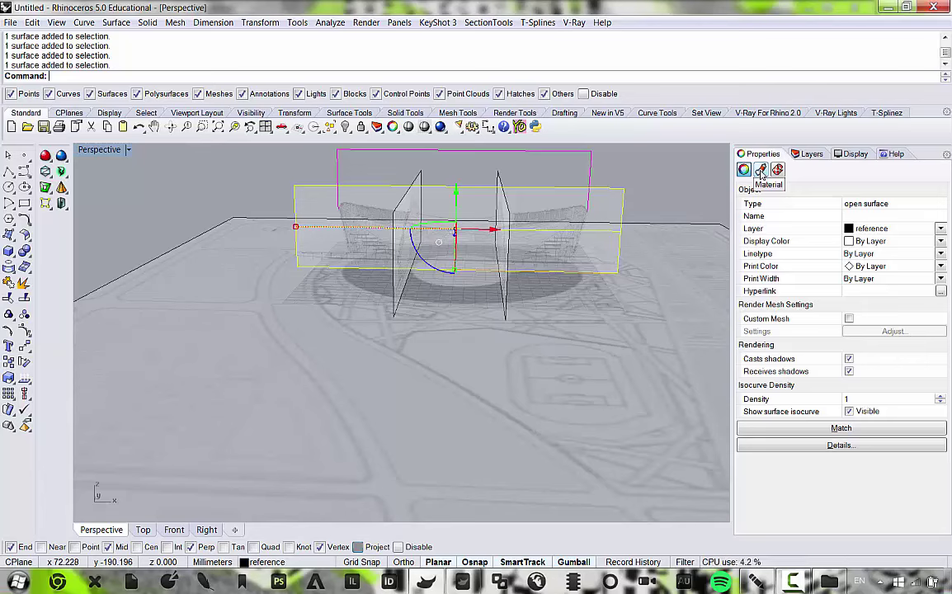
{"action": "left_click", "coordinate": [761, 171]}
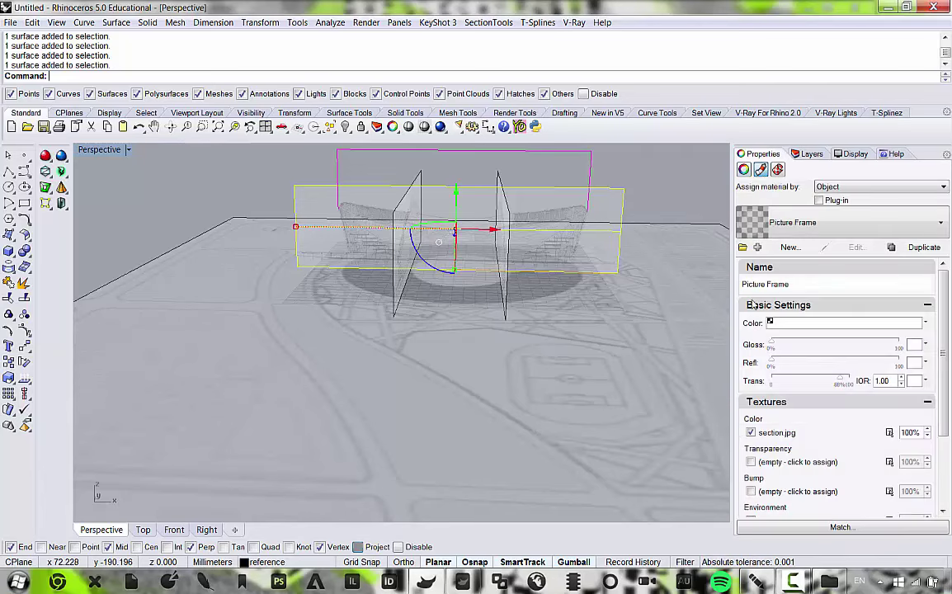
{"action": "left_click", "coordinate": [927, 306]}
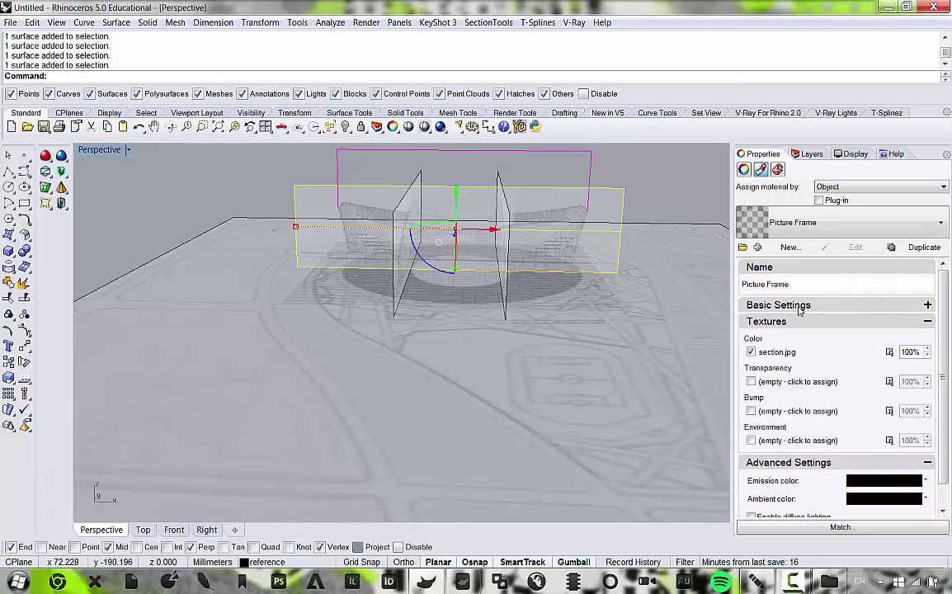
{"action": "left_click", "coordinate": [926, 322]}
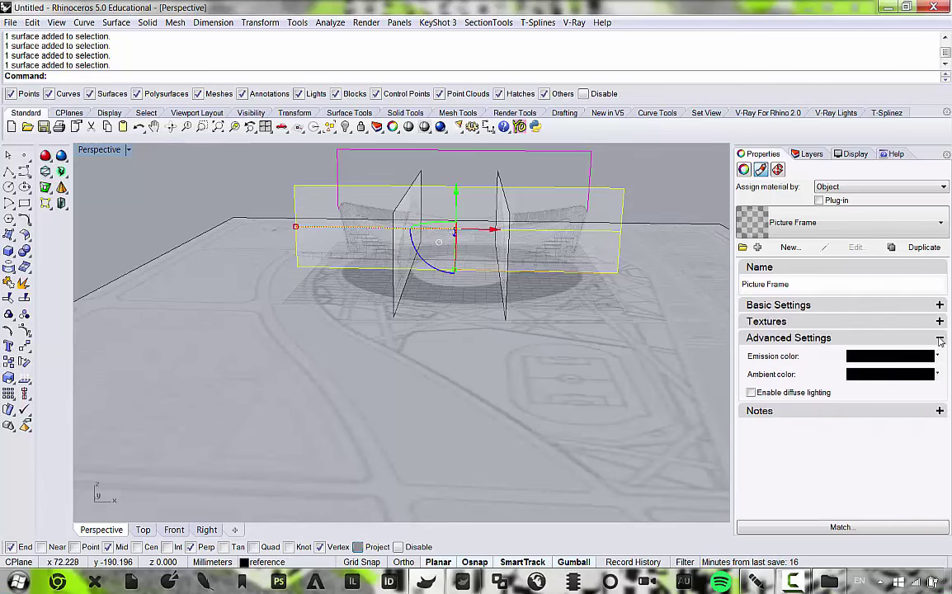
{"action": "left_click", "coordinate": [939, 339]}
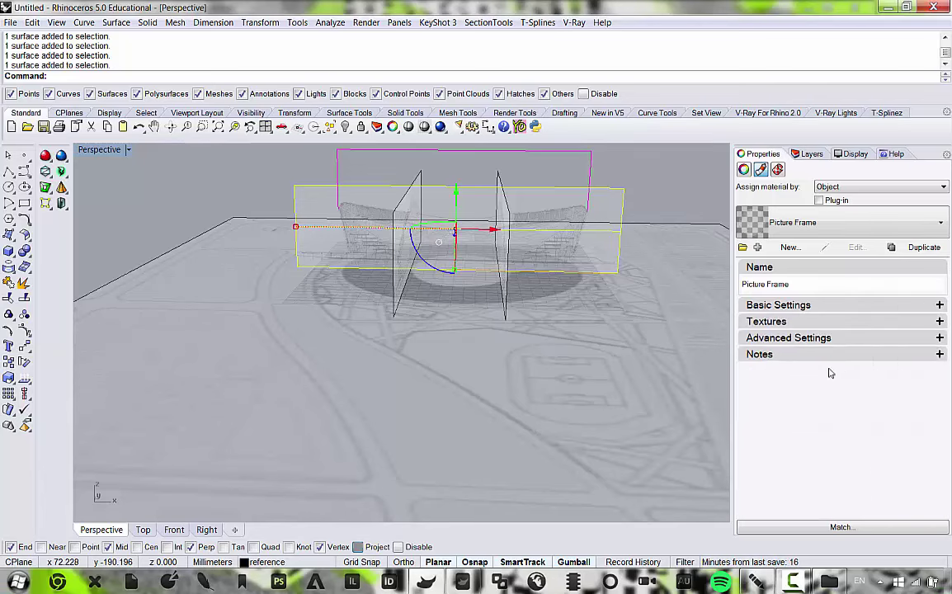
{"action": "left_click", "coordinate": [939, 305]}
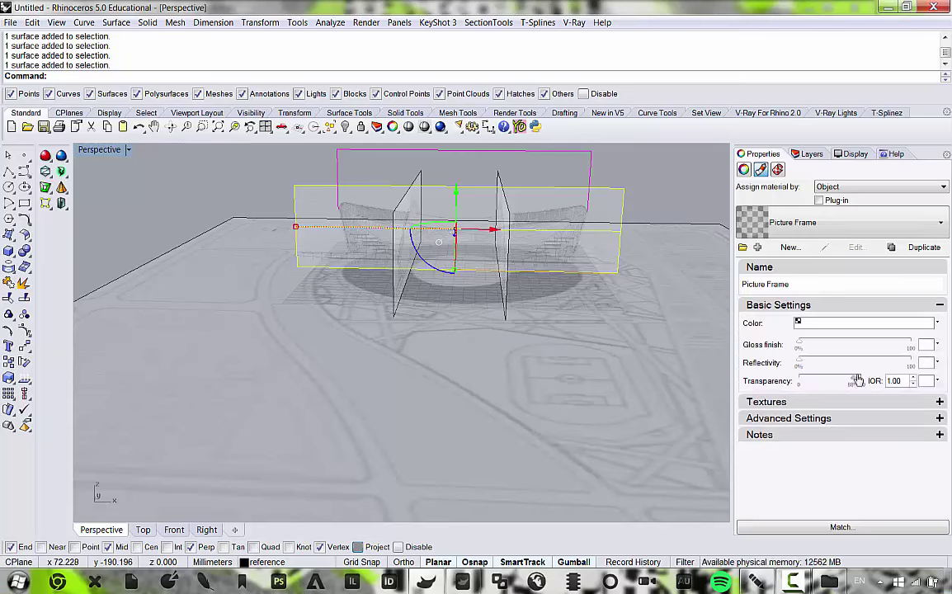
Set the short section frame's material transparency to 90% and deselect the frame.
{"action": "mouse_move", "coordinate": [855, 384]}
{"action": "left_mouse_down"}
{"action": "mouse_move", "coordinate": [795, 385]}
{"action": "mouse_move", "coordinate": [839, 382]}
{"action": "mouse_move", "coordinate": [850, 391]}
{"action": "left_mouse_up"}
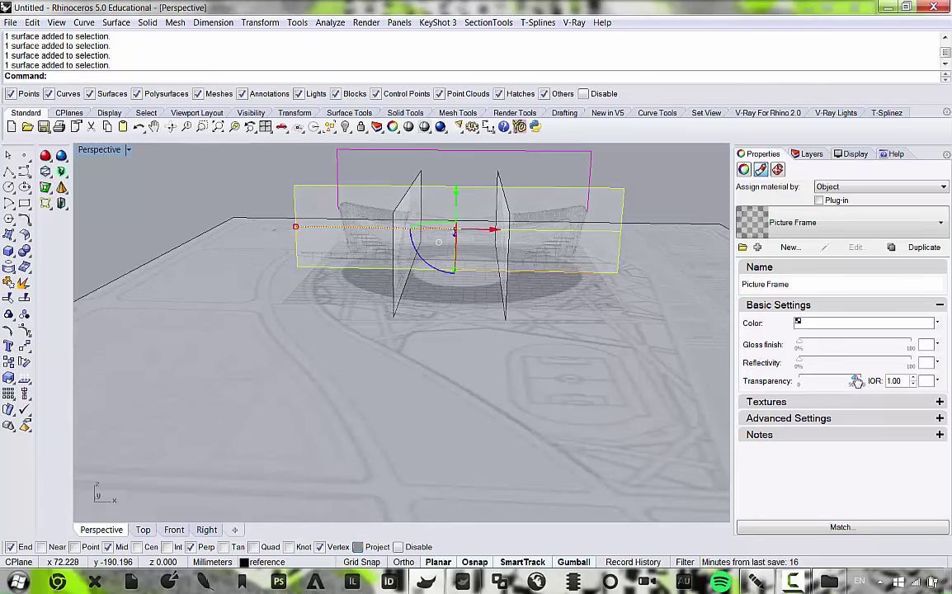
{"action": "left_click_drag", "start_coordinate": [850, 384], "coordinate": [855, 391]}
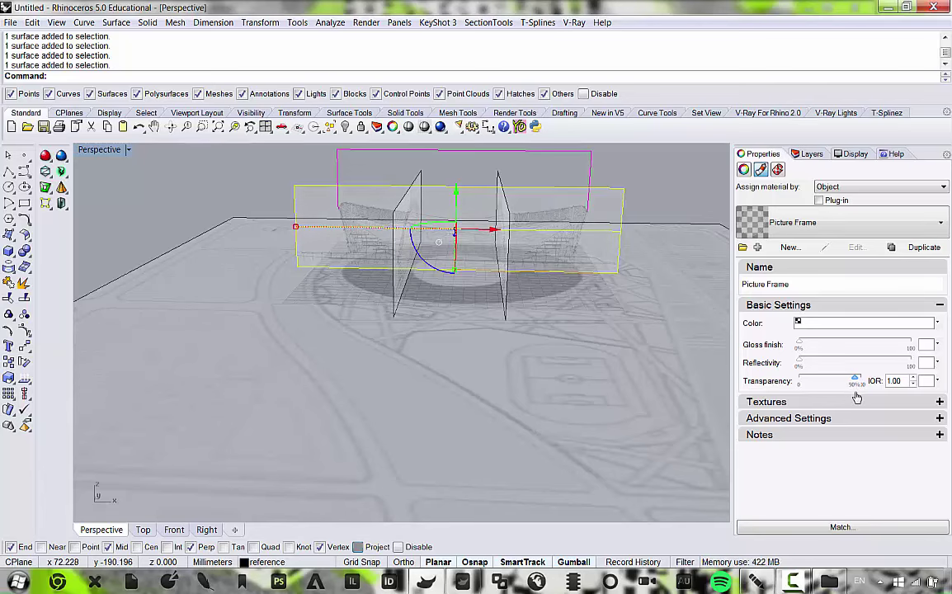
{"action": "left_click", "coordinate": [669, 202]}
Look at the site plan frame by selecting and deselecting it in Perspective, and bring up the layer list.
{"action": "right_click_drag", "start_coordinate": [593, 187], "coordinate": [421, 313]}
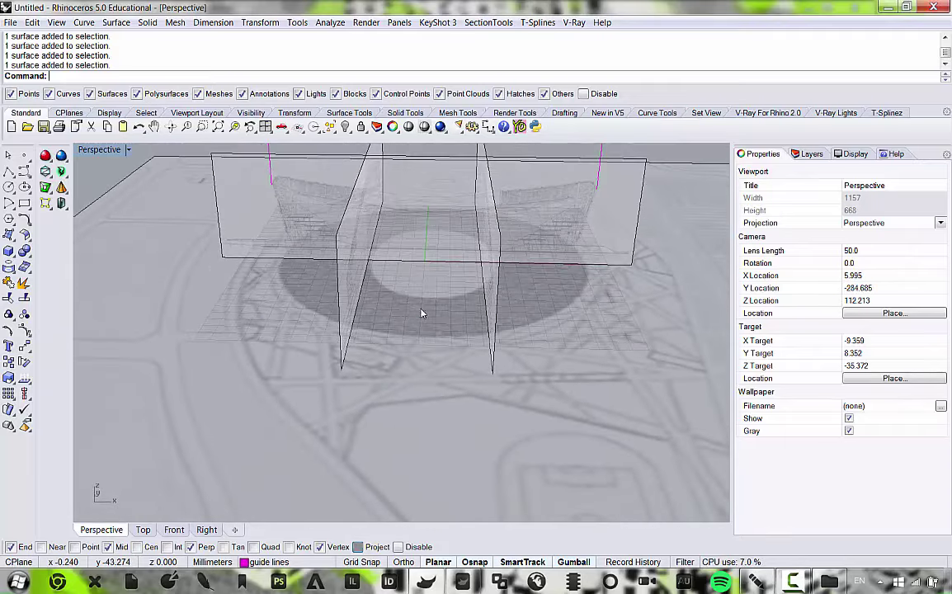
{"action": "left_click", "coordinate": [420, 313]}
{"action": "scroll", "coordinate": [437, 301], "scroll_direction": "down", "scroll_amount": 6}
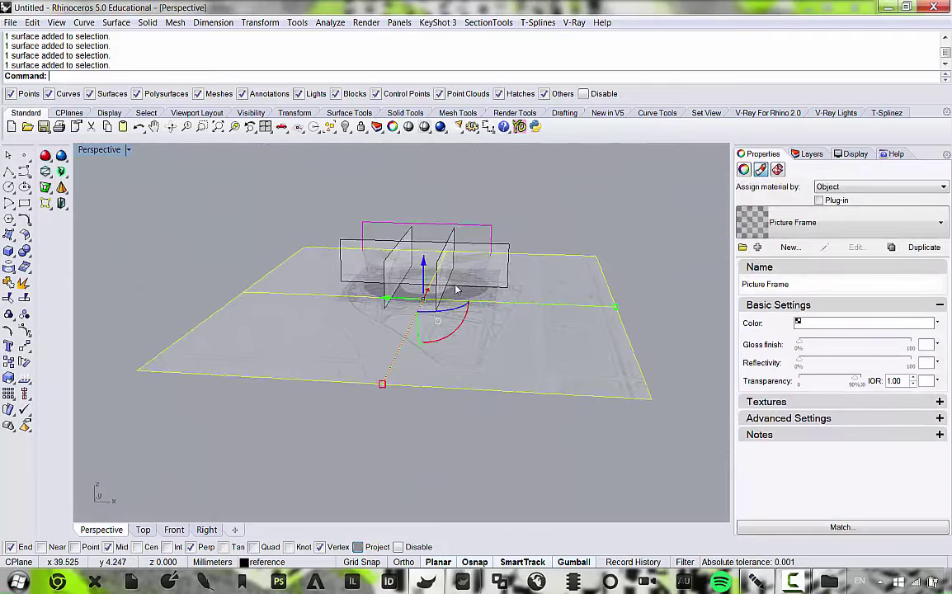
{"action": "scroll", "coordinate": [456, 289], "scroll_direction": "up", "scroll_amount": 3}
{"action": "left_click", "coordinate": [808, 153]}
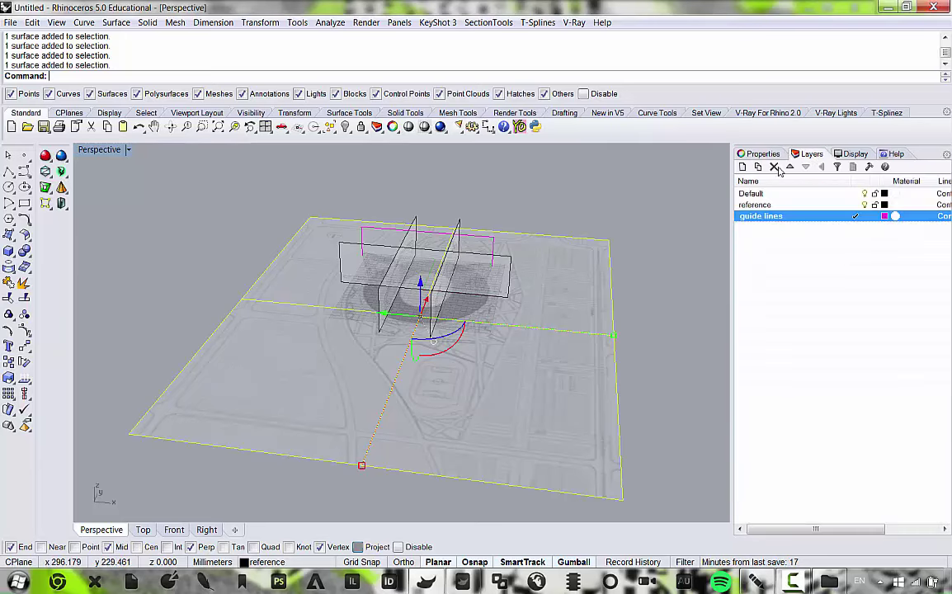
{"action": "right_click_drag", "start_coordinate": [517, 348], "coordinate": [380, 274]}
{"action": "left_click", "coordinate": [547, 232]}
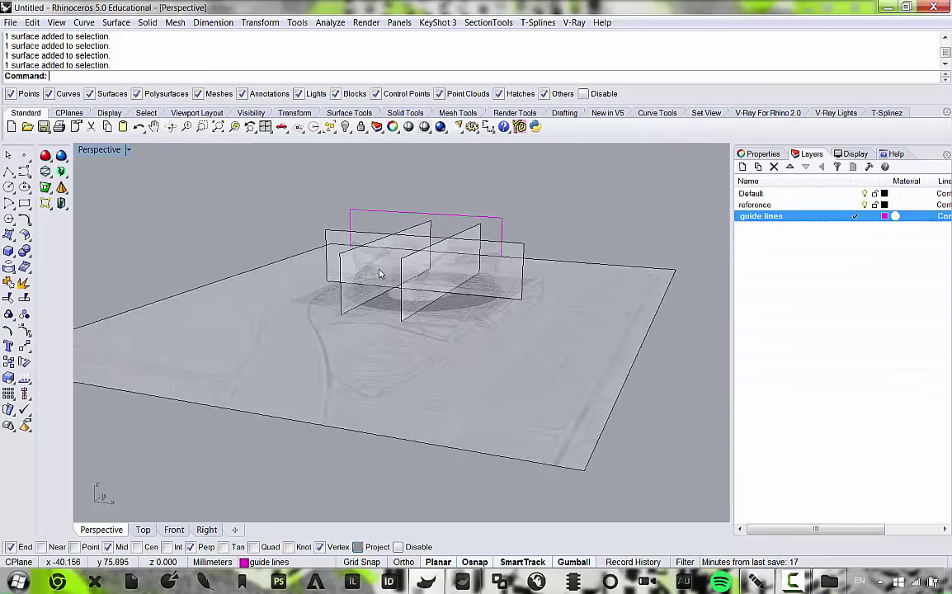
{"action": "scroll", "coordinate": [380, 274], "scroll_direction": "up", "scroll_amount": 7}
Trace the stadium's outline over the short section with a degree 3 control point curve in the Front view.
{"action": "double_click", "coordinate": [106, 152]}
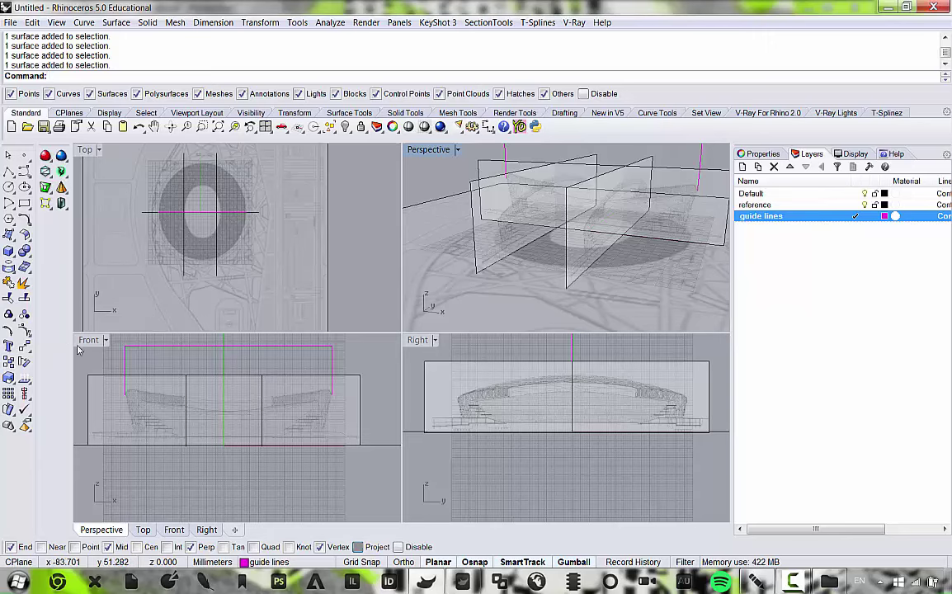
{"action": "key", "text": "ctrl+F2"}
{"action": "left_click", "coordinate": [8, 170]}
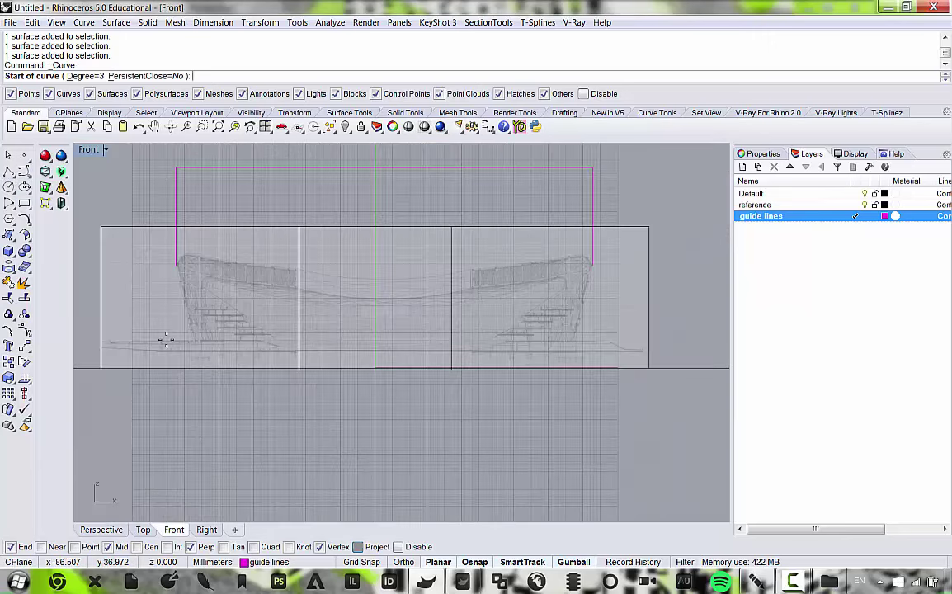
{"action": "left_click", "coordinate": [206, 374]}
{"action": "left_click", "coordinate": [183, 250]}
{"action": "left_click", "coordinate": [349, 291]}
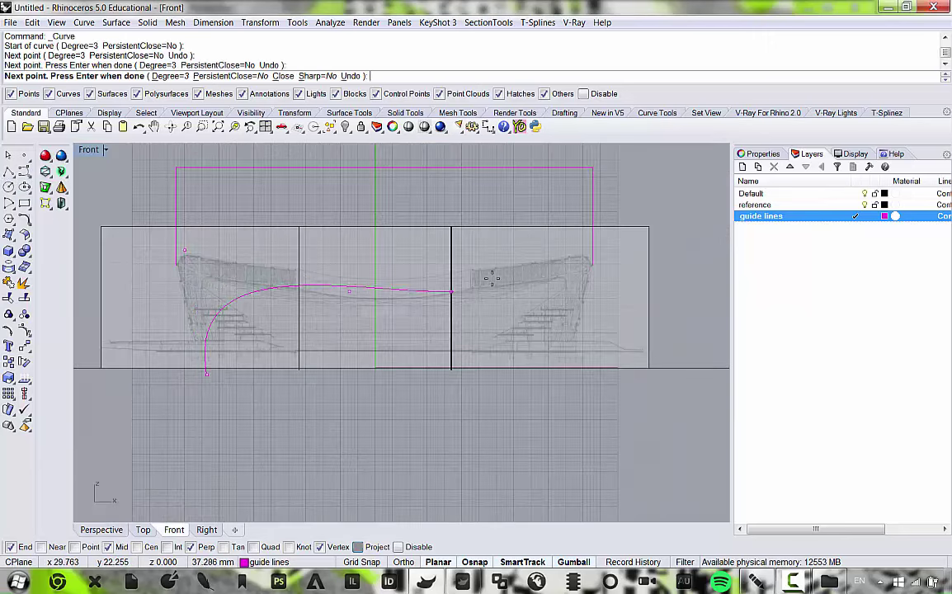
{"action": "left_click", "coordinate": [501, 262]}
{"action": "left_click", "coordinate": [605, 240]}
{"action": "left_click", "coordinate": [561, 378]}
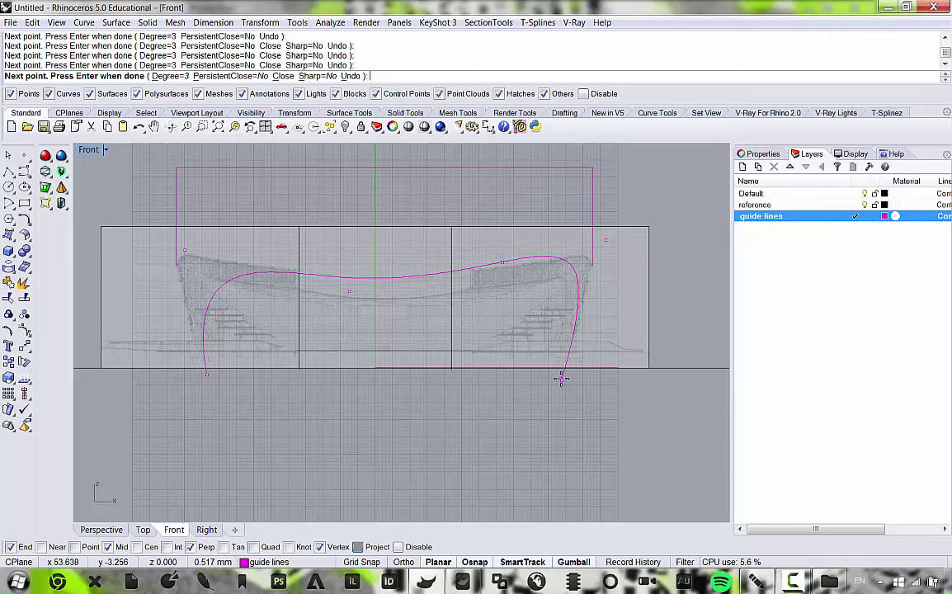
{"action": "key", "text": "Return"}
Select the traced curve, the guide line and the short section frame together and move them sideways along X.
{"action": "scroll", "coordinate": [571, 361], "scroll_direction": "up", "scroll_amount": 3}
{"action": "left_click", "coordinate": [568, 355]}
{"action": "scroll", "coordinate": [567, 352], "scroll_direction": "down", "scroll_amount": 1}
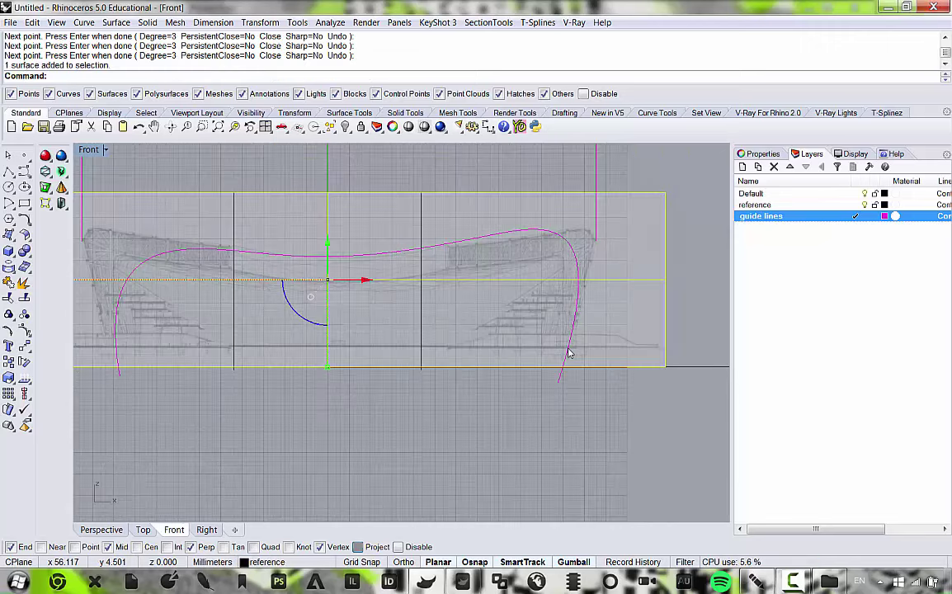
{"action": "left_click", "coordinate": [569, 355]}
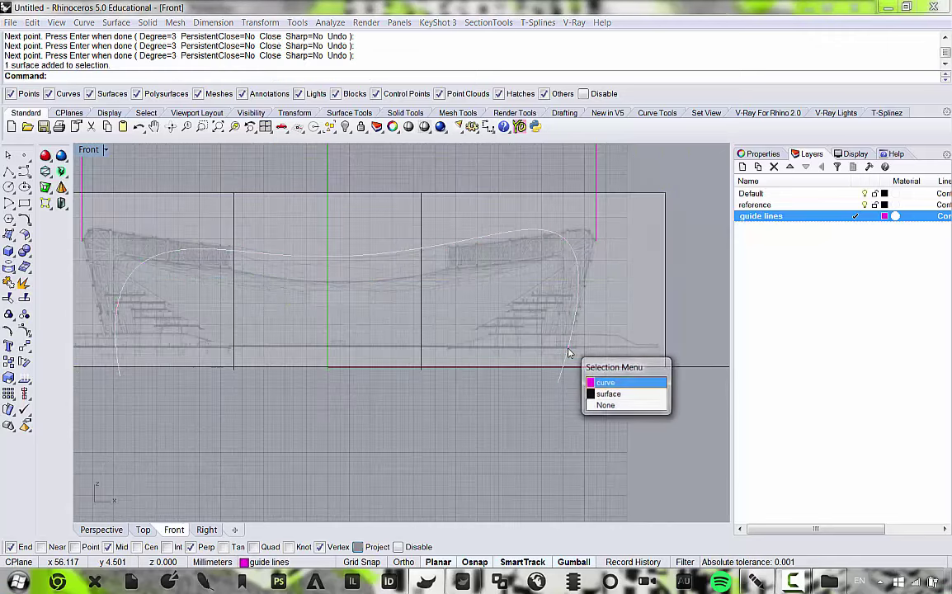
{"action": "left_click", "coordinate": [695, 306]}
{"action": "key", "text": "ctrl+a"}
{"action": "scroll", "coordinate": [582, 255], "scroll_direction": "down", "scroll_amount": 8}
{"action": "left_click_drag", "start_coordinate": [509, 253], "coordinate": [376, 256]}
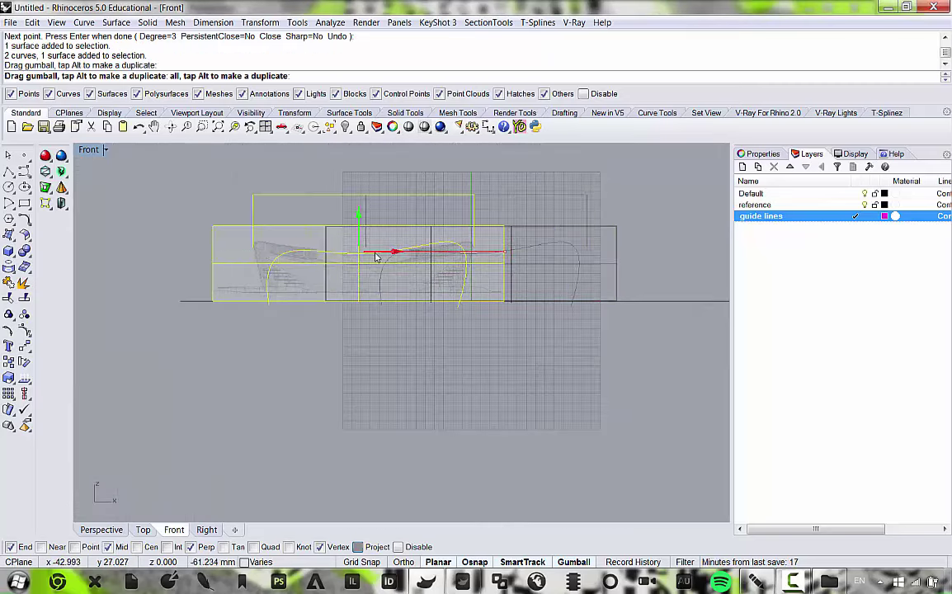
{"action": "scroll", "coordinate": [375, 257], "scroll_direction": "up", "scroll_amount": 2}
{"action": "scroll", "coordinate": [509, 243], "scroll_direction": "up", "scroll_amount": 3}
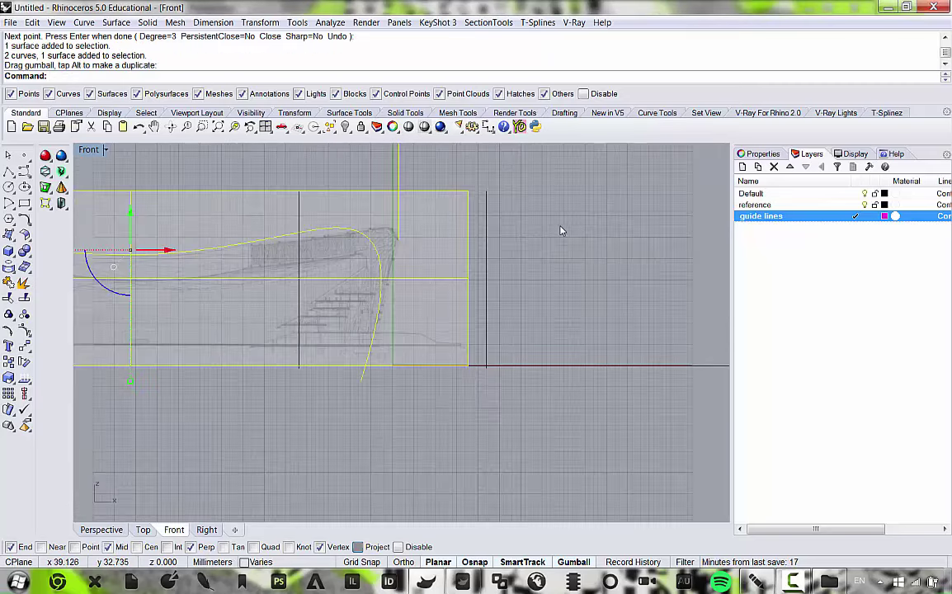
Undo the sideways move and delete the traced curve in the Front view.
{"action": "key", "text": "ctrl+z"}
{"action": "left_click", "coordinate": [544, 168]}
{"action": "scroll", "coordinate": [591, 239], "scroll_direction": "down", "scroll_amount": 6}
{"action": "scroll", "coordinate": [594, 310], "scroll_direction": "up", "scroll_amount": 10}
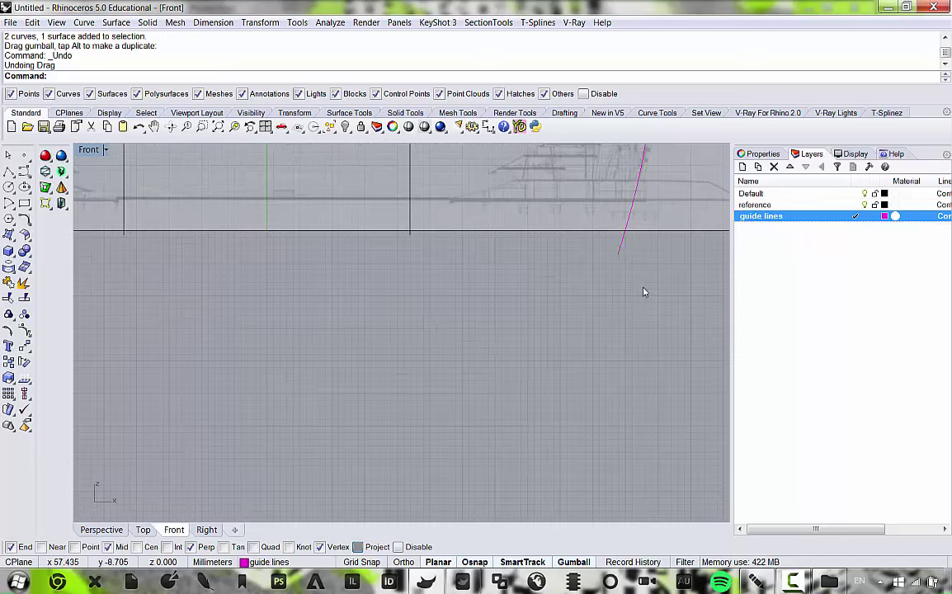
{"action": "left_click_drag", "start_coordinate": [602, 248], "coordinate": [603, 249]}
{"action": "key", "text": "Delete"}
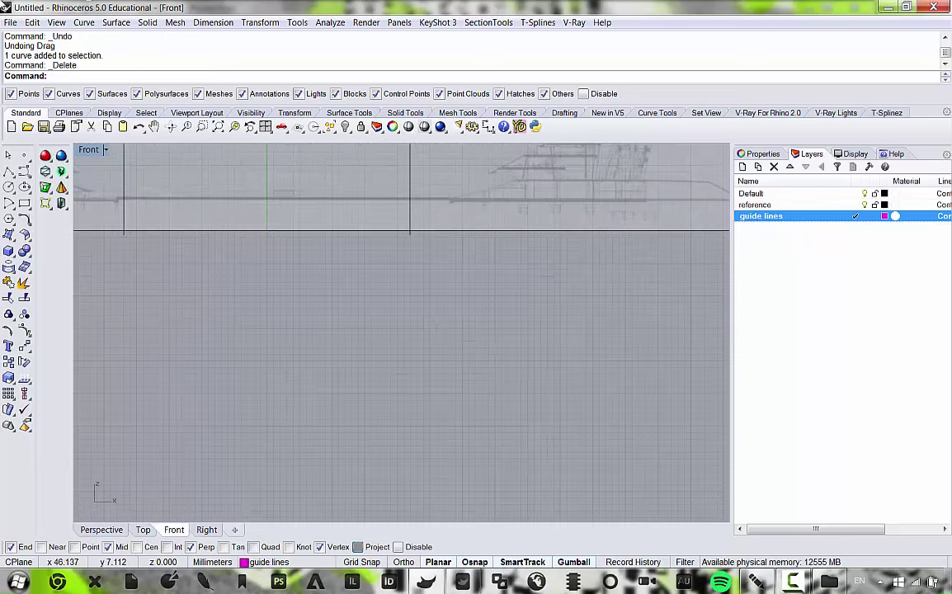
Return to the maximized Perspective view and lock the reference layer.
{"action": "double_click", "coordinate": [91, 151]}
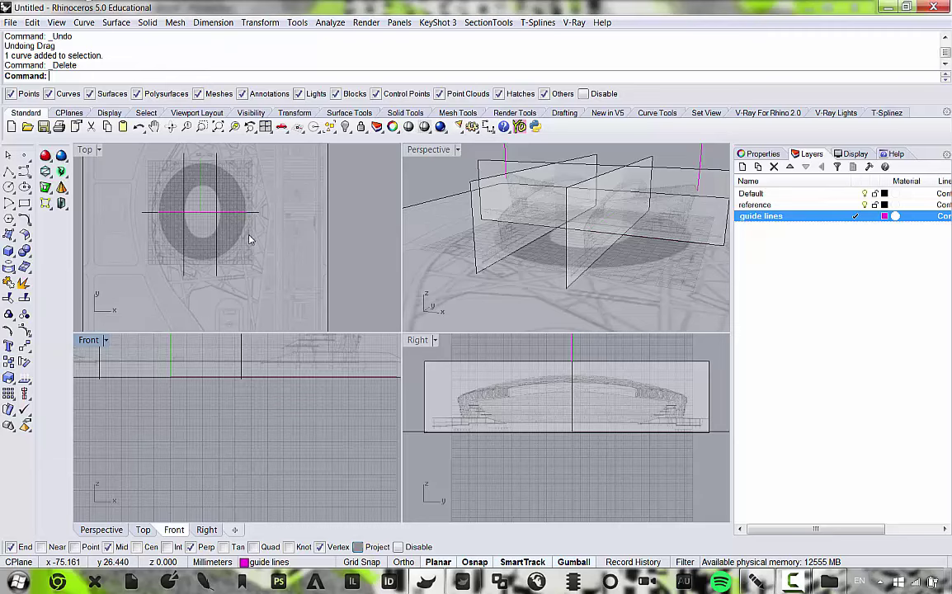
{"action": "double_click", "coordinate": [428, 149]}
{"action": "right_click_drag", "start_coordinate": [424, 149], "coordinate": [509, 328]}
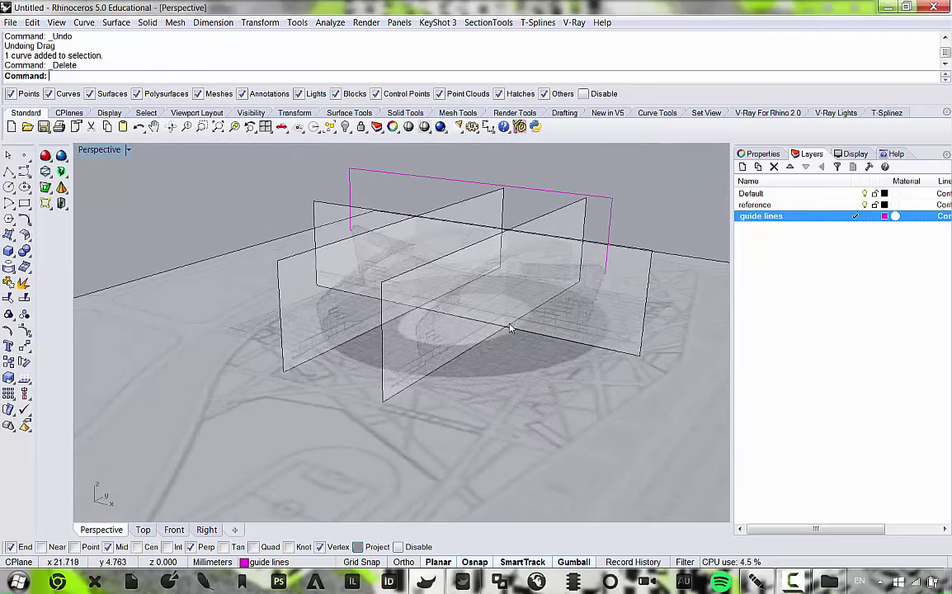
{"action": "left_click", "coordinate": [875, 206]}
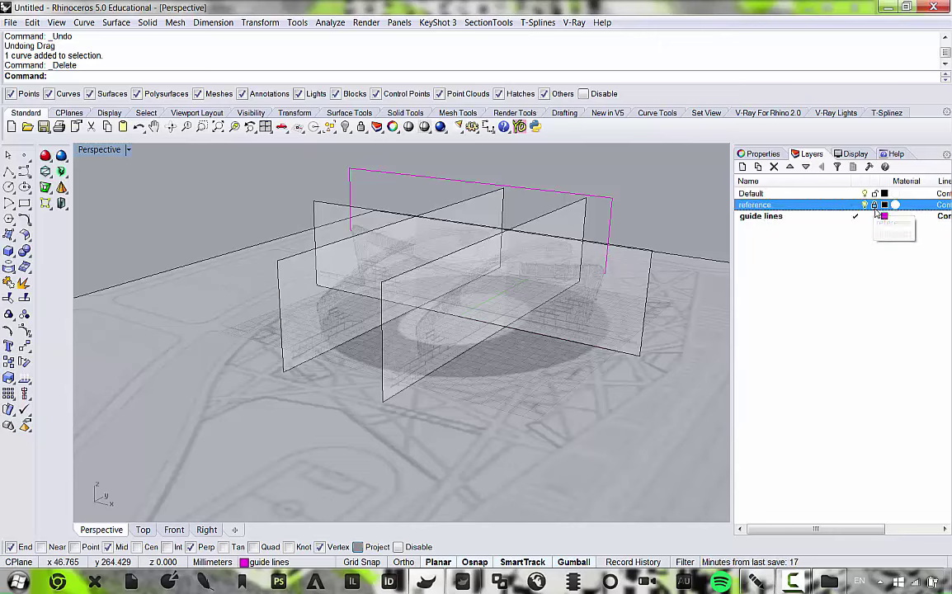
Test the reference layer's lock by repeatedly window-selecting the whole model in Perspective, and clear the selection.
{"action": "scroll", "coordinate": [463, 311], "scroll_direction": "down", "scroll_amount": 5}
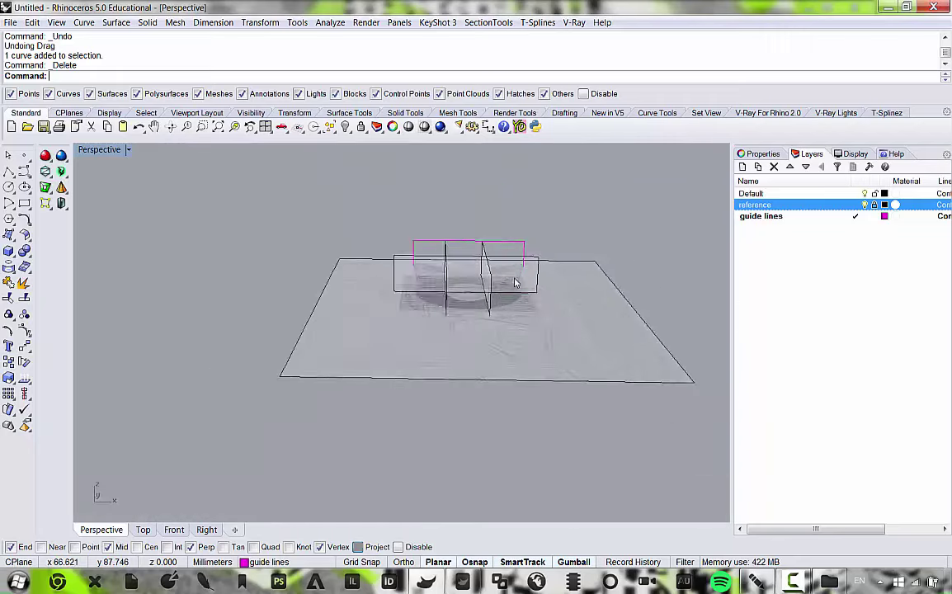
{"action": "scroll", "coordinate": [530, 287], "scroll_direction": "up", "scroll_amount": 2}
{"action": "scroll", "coordinate": [482, 278], "scroll_direction": "down", "scroll_amount": 7}
{"action": "left_click_drag", "start_coordinate": [551, 389], "coordinate": [390, 163]}
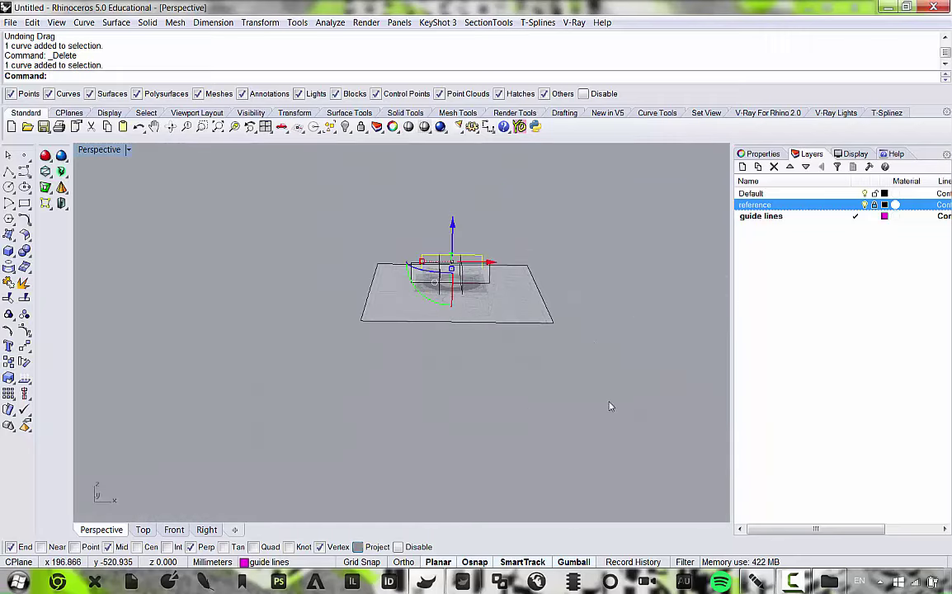
{"action": "left_click_drag", "start_coordinate": [652, 429], "coordinate": [266, 158]}
{"action": "left_click_drag", "start_coordinate": [683, 405], "coordinate": [244, 177]}
{"action": "left_click_drag", "start_coordinate": [659, 364], "coordinate": [352, 259]}
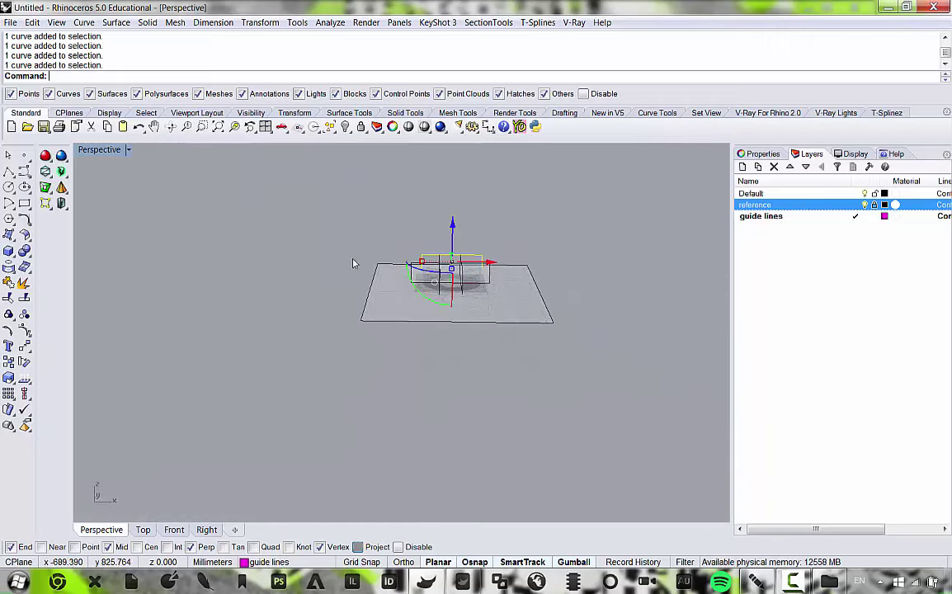
{"action": "left_click_drag", "start_coordinate": [658, 344], "coordinate": [269, 227]}
{"action": "scroll", "coordinate": [486, 305], "scroll_direction": "up", "scroll_amount": 3}
{"action": "left_click", "coordinate": [707, 429]}
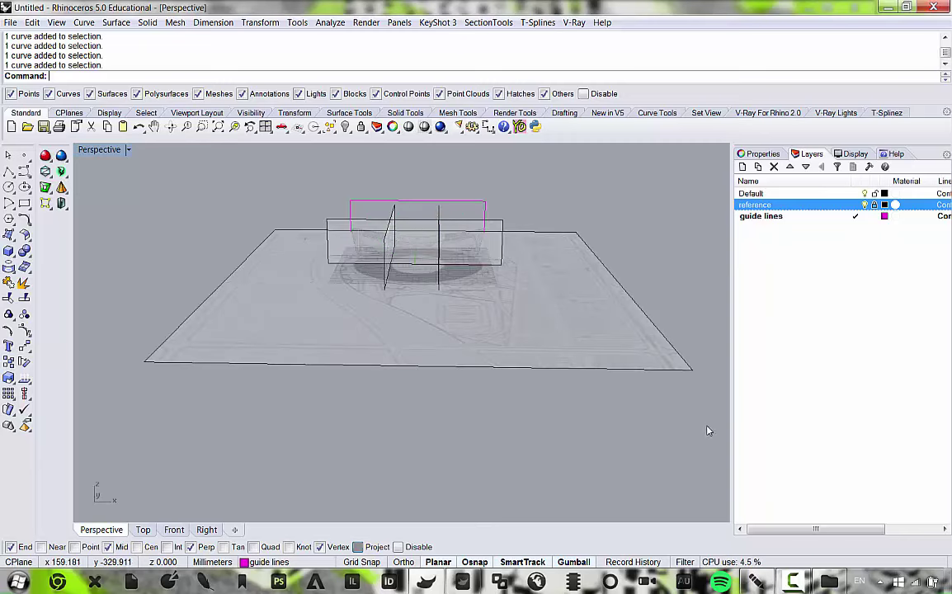
Window-select the model in Perspective, undock and close the Selection Filter, and clear the selection.
{"action": "left_click_drag", "start_coordinate": [132, 169], "coordinate": [507, 335]}
{"action": "scroll", "coordinate": [531, 333], "scroll_direction": "up", "scroll_amount": 3}
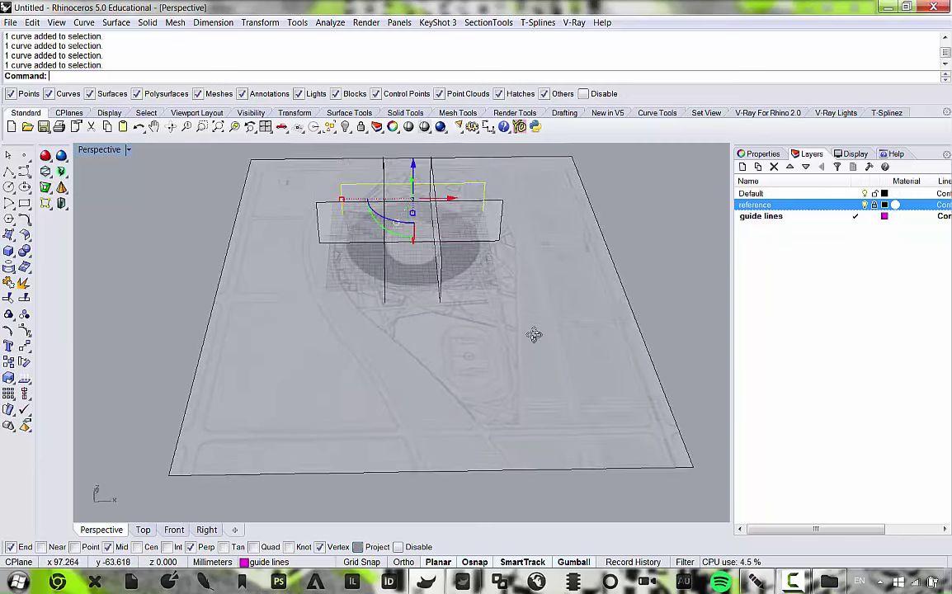
{"action": "scroll", "coordinate": [362, 212], "scroll_direction": "down", "scroll_amount": 6}
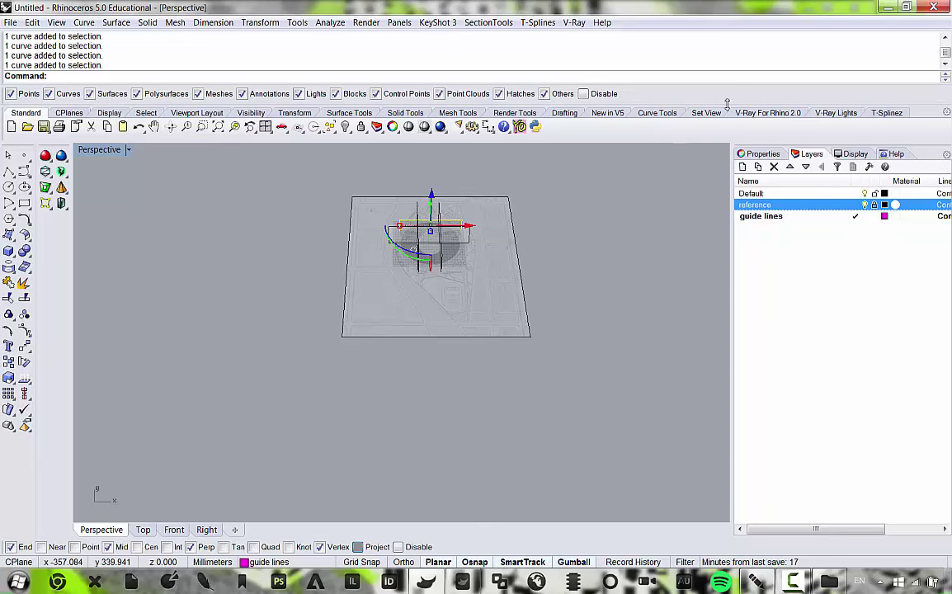
{"action": "left_click_drag", "start_coordinate": [7, 93], "coordinate": [322, 215]}
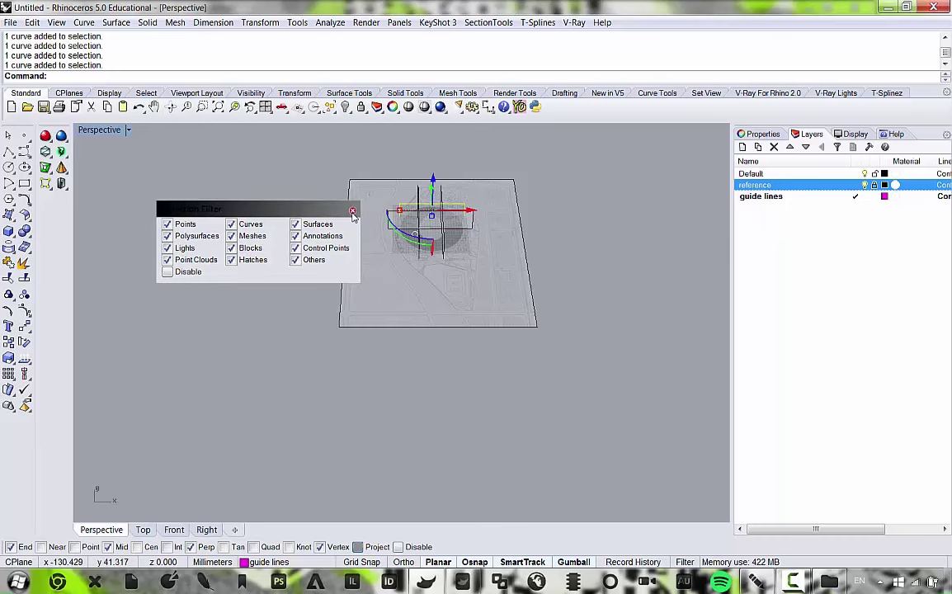
{"action": "left_click", "coordinate": [352, 211]}
{"action": "scroll", "coordinate": [432, 188], "scroll_direction": "up", "scroll_amount": 9}
{"action": "scroll", "coordinate": [484, 253], "scroll_direction": "down", "scroll_amount": 4}
{"action": "right_click_drag", "start_coordinate": [485, 291], "coordinate": [447, 252]}
{"action": "left_click", "coordinate": [503, 174]}
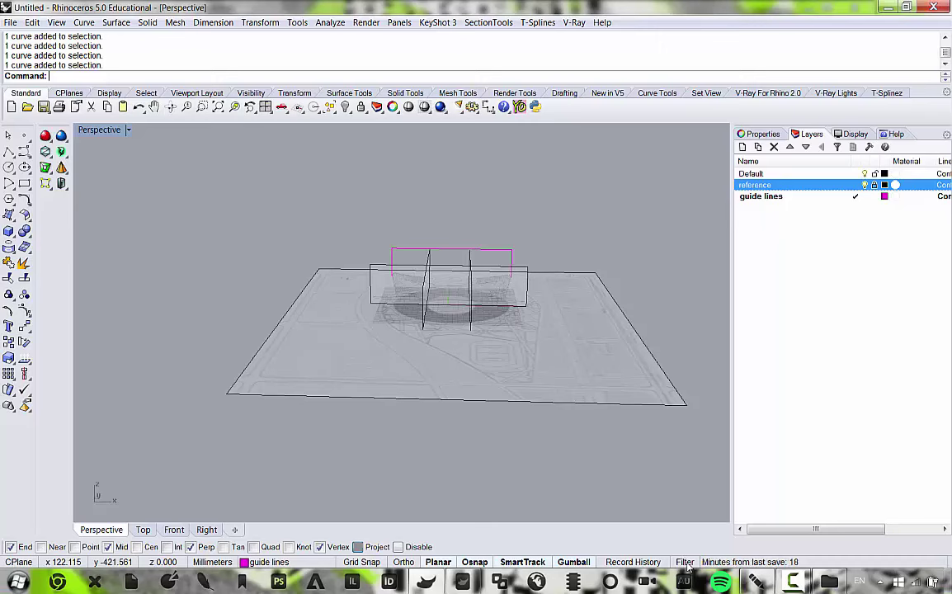
Reopen the Selection Filter, select the magenta guide line as a test, and exclude curves from selection.
{"action": "left_click", "coordinate": [685, 562]}
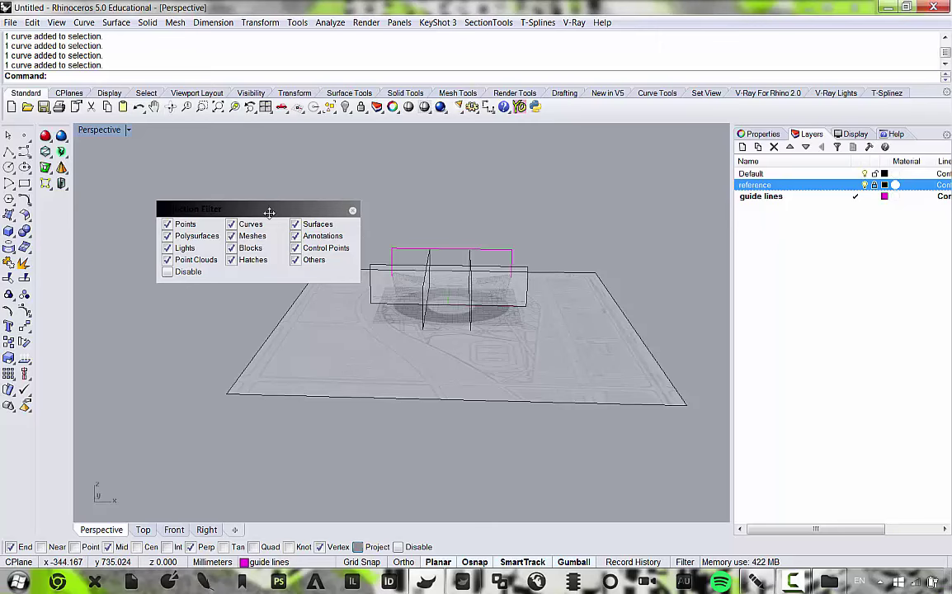
{"action": "left_click", "coordinate": [406, 260]}
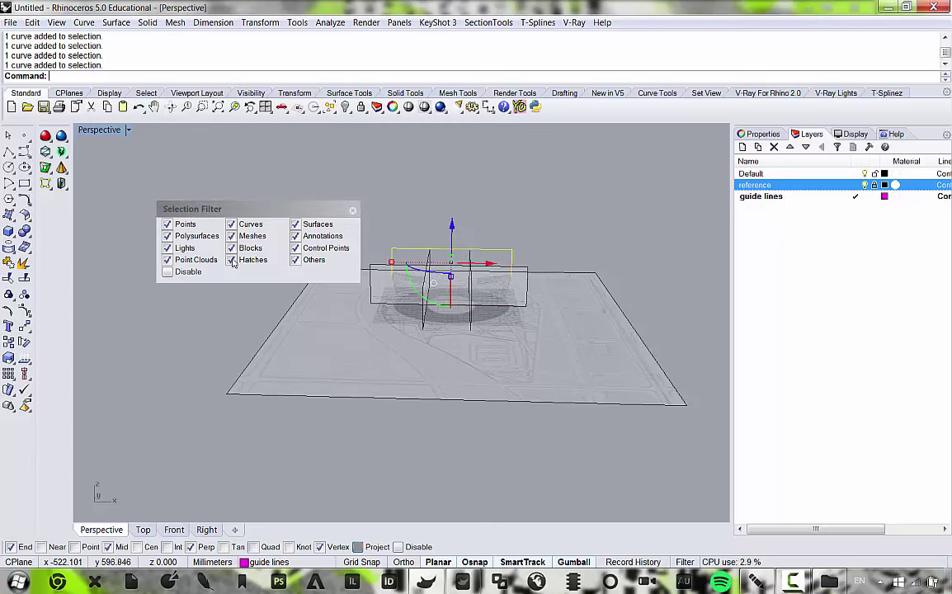
{"action": "left_click", "coordinate": [232, 223]}
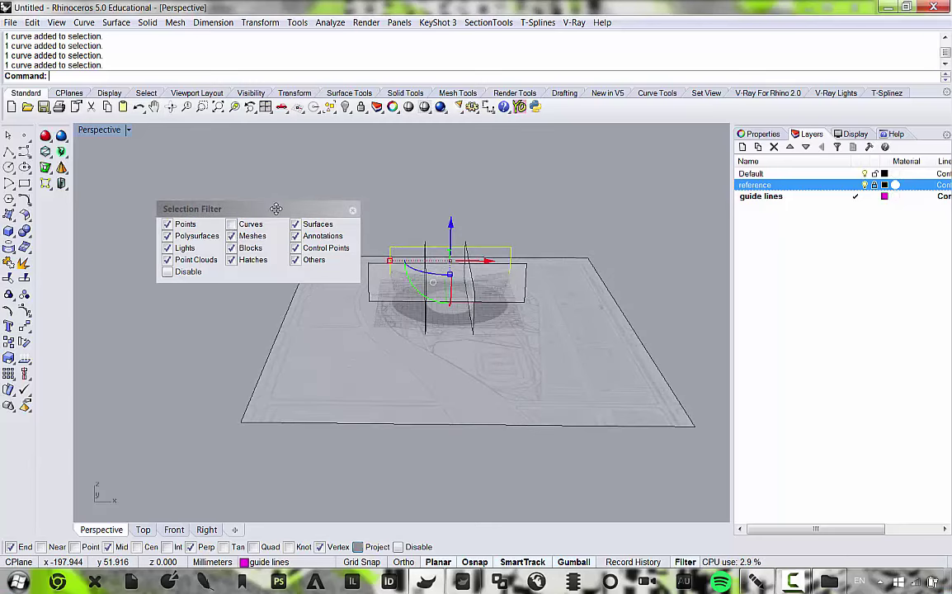
{"action": "left_click_drag", "start_coordinate": [276, 209], "coordinate": [212, 181]}
Unlock the reference layer and test the filter by picking the site plan's picture surface, clearing the selection after the test.
{"action": "left_click", "coordinate": [540, 468]}
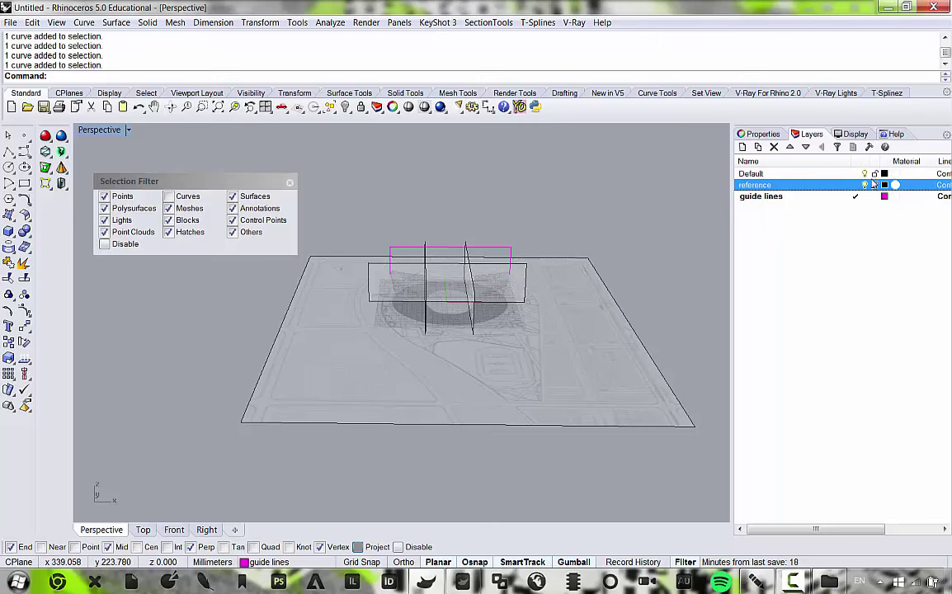
{"action": "left_click", "coordinate": [565, 348]}
{"action": "left_click", "coordinate": [643, 197]}
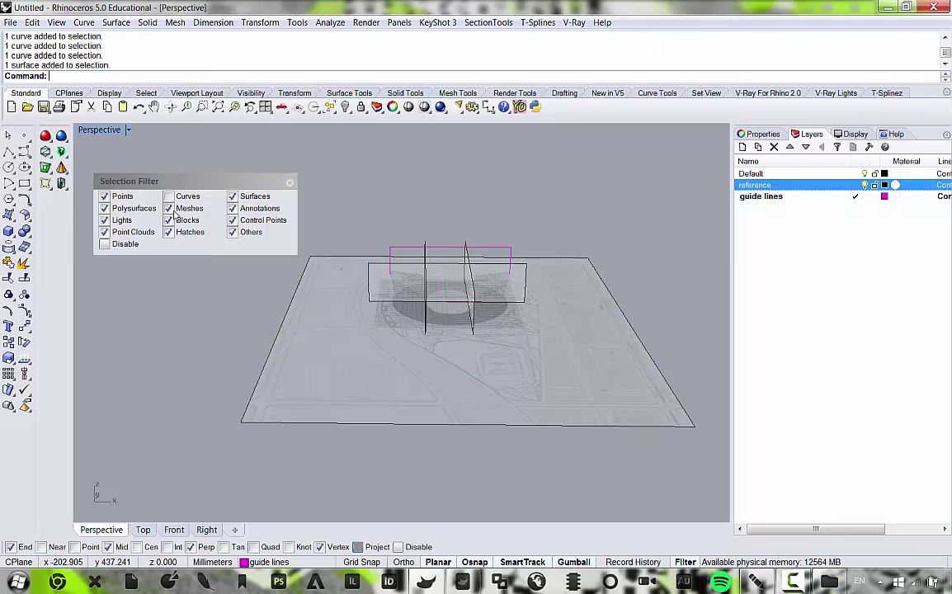
Allow curves and exclude surfaces in the Selection Filter, and test it with a window selection across the model.
{"action": "left_click", "coordinate": [168, 196]}
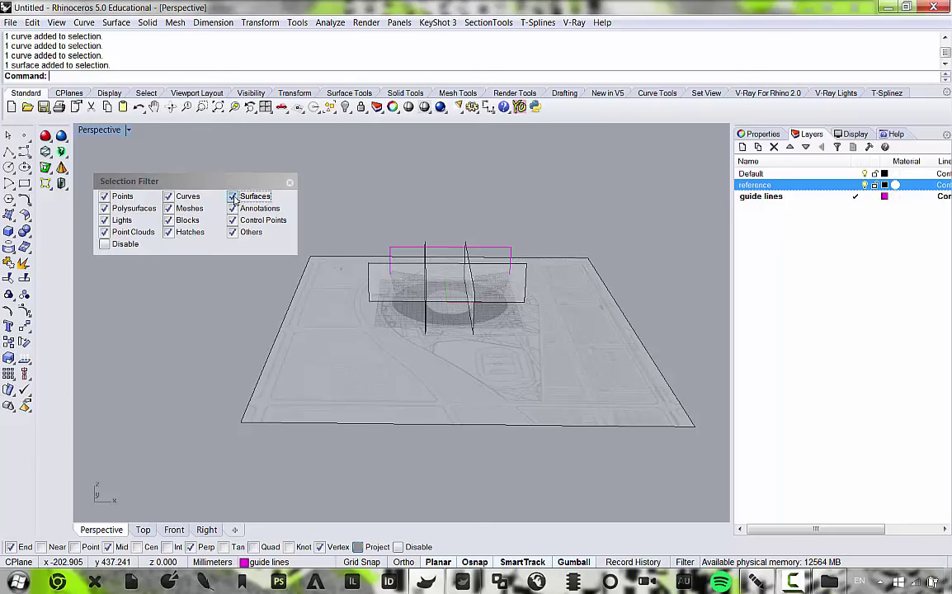
{"action": "left_click", "coordinate": [233, 198]}
{"action": "left_click_drag", "start_coordinate": [569, 478], "coordinate": [437, 235]}
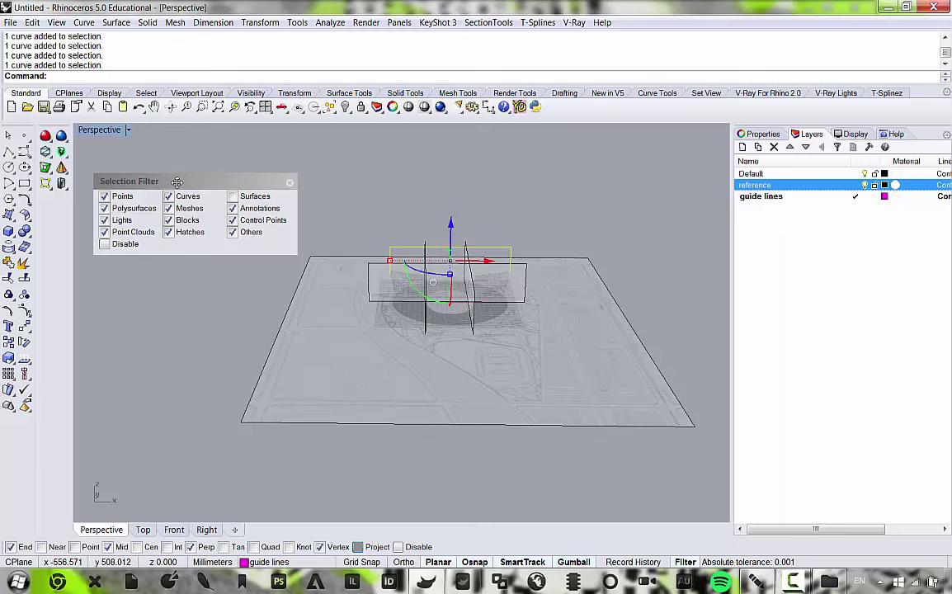
Dock the Selection Filter beneath the command line and clear the selection.
{"action": "left_click_drag", "start_coordinate": [176, 183], "coordinate": [147, 82]}
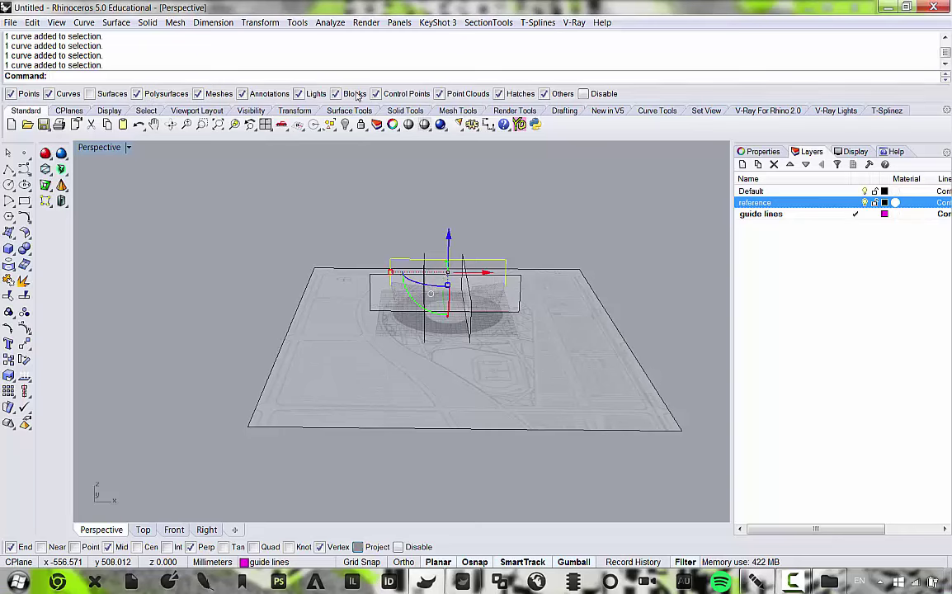
{"action": "left_click", "coordinate": [498, 192]}
{"action": "scroll", "coordinate": [458, 282], "scroll_direction": "up", "scroll_amount": 7}
Make surfaces selectable again in the Selection Filter and lock the reference layer.
{"action": "mouse_move", "coordinate": [510, 323]}
{"action": "right_mouse_down"}
{"action": "mouse_move", "coordinate": [493, 304]}
{"action": "mouse_move", "coordinate": [510, 320]}
{"action": "right_mouse_up"}
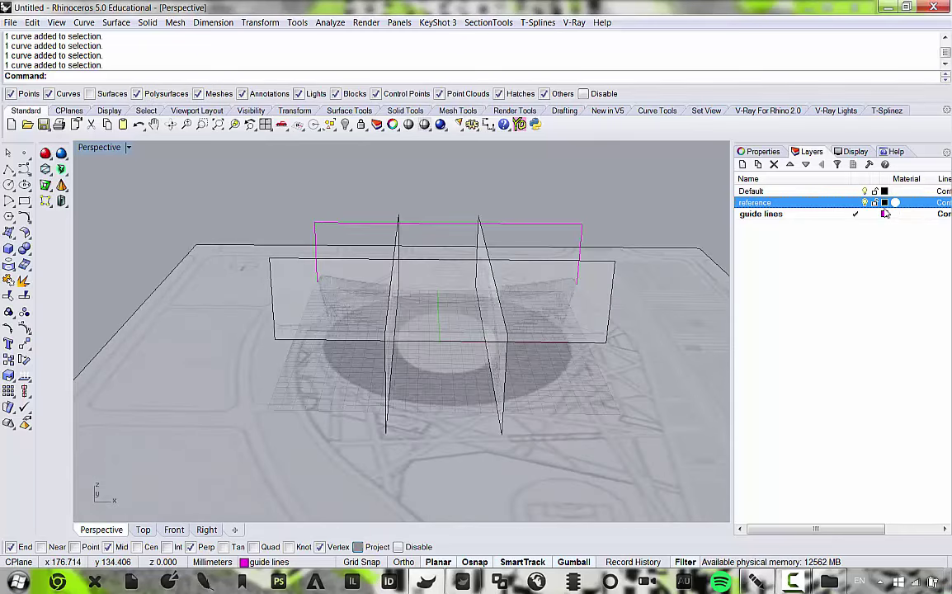
{"action": "left_click", "coordinate": [91, 94]}
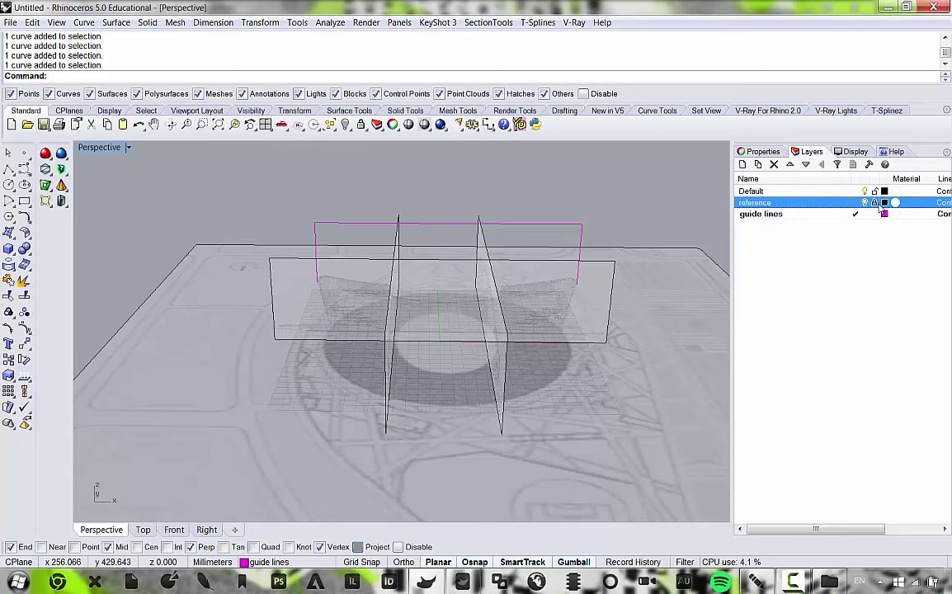
Examine the picture frames and guide line from several angles in Perspective, briefly selecting the guide line to check it stays selectable.
{"action": "right_click_drag", "start_coordinate": [484, 211], "coordinate": [419, 223]}
{"action": "scroll", "coordinate": [391, 263], "scroll_direction": "down", "scroll_amount": 6}
{"action": "scroll", "coordinate": [419, 223], "scroll_direction": "up", "scroll_amount": 7}
{"action": "left_click", "coordinate": [412, 199]}
{"action": "scroll", "coordinate": [421, 281], "scroll_direction": "down", "scroll_amount": 6}
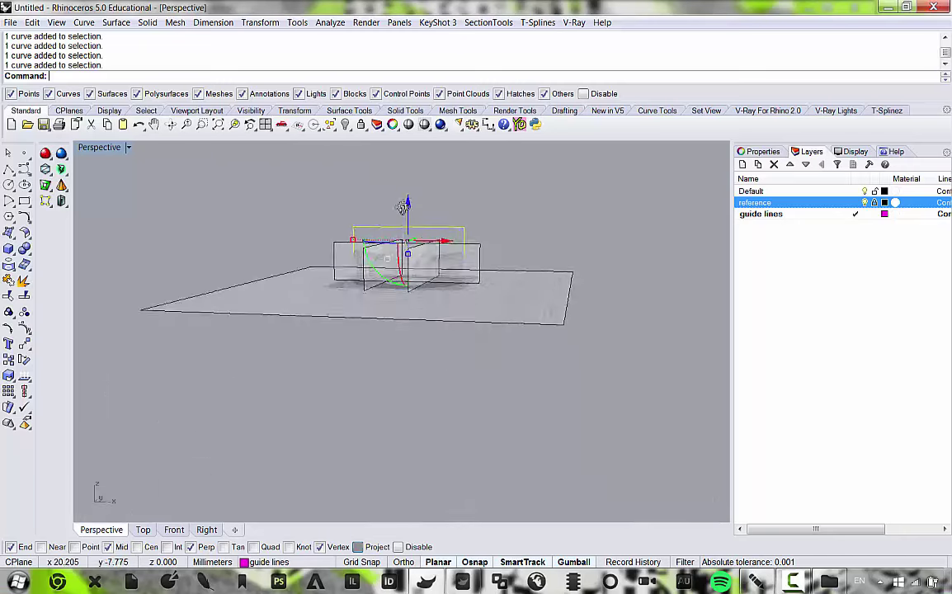
{"action": "scroll", "coordinate": [382, 250], "scroll_direction": "up", "scroll_amount": 7}
{"action": "left_click", "coordinate": [443, 166]}
{"action": "scroll", "coordinate": [445, 174], "scroll_direction": "down", "scroll_amount": 7}
{"action": "right_click_drag", "start_coordinate": [445, 177], "coordinate": [462, 244]}
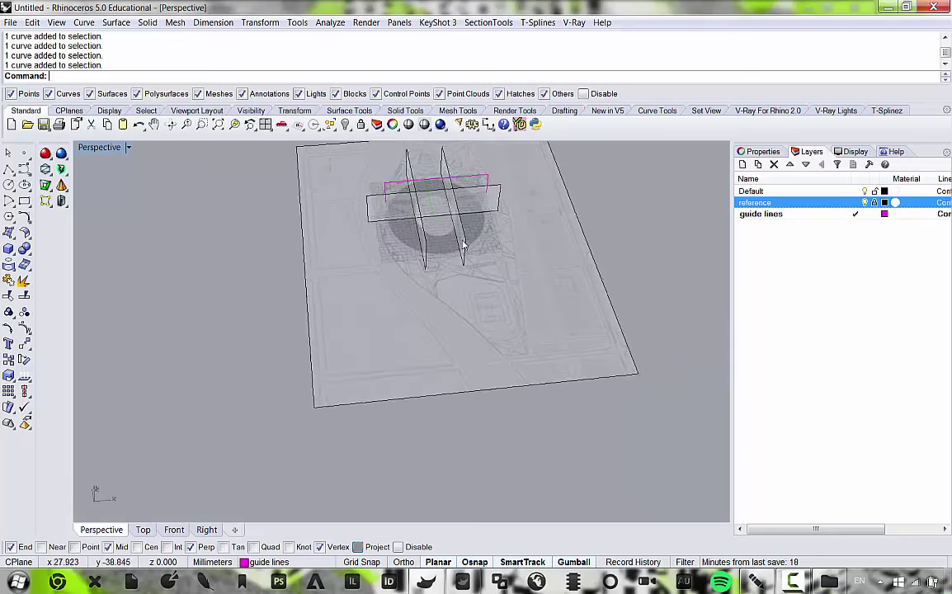
{"action": "scroll", "coordinate": [462, 226], "scroll_direction": "up", "scroll_amount": 7}
{"action": "right_click_drag", "start_coordinate": [414, 272], "coordinate": [403, 219]}
{"action": "scroll", "coordinate": [403, 218], "scroll_direction": "down", "scroll_amount": 4}
{"action": "scroll", "coordinate": [400, 222], "scroll_direction": "up", "scroll_amount": 8}
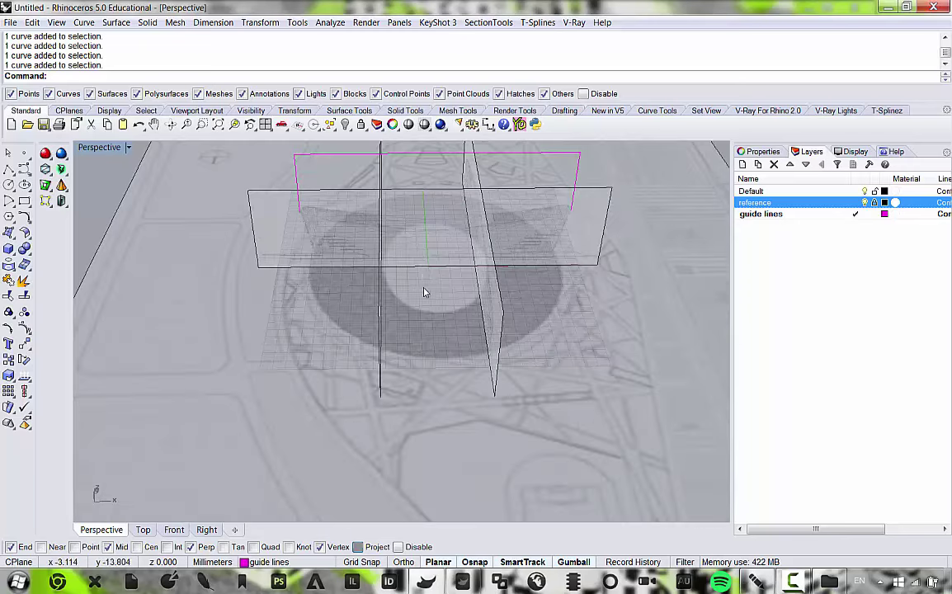
{"action": "right_click_drag", "start_coordinate": [425, 291], "coordinate": [365, 276]}
{"action": "scroll", "coordinate": [427, 276], "scroll_direction": "up", "scroll_amount": 5}
{"action": "scroll", "coordinate": [409, 250], "scroll_direction": "down", "scroll_amount": 5}
{"action": "scroll", "coordinate": [453, 279], "scroll_direction": "down", "scroll_amount": 6}
{"action": "scroll", "coordinate": [415, 253], "scroll_direction": "up", "scroll_amount": 8}
{"action": "scroll", "coordinate": [415, 253], "scroll_direction": "down", "scroll_amount": 4}
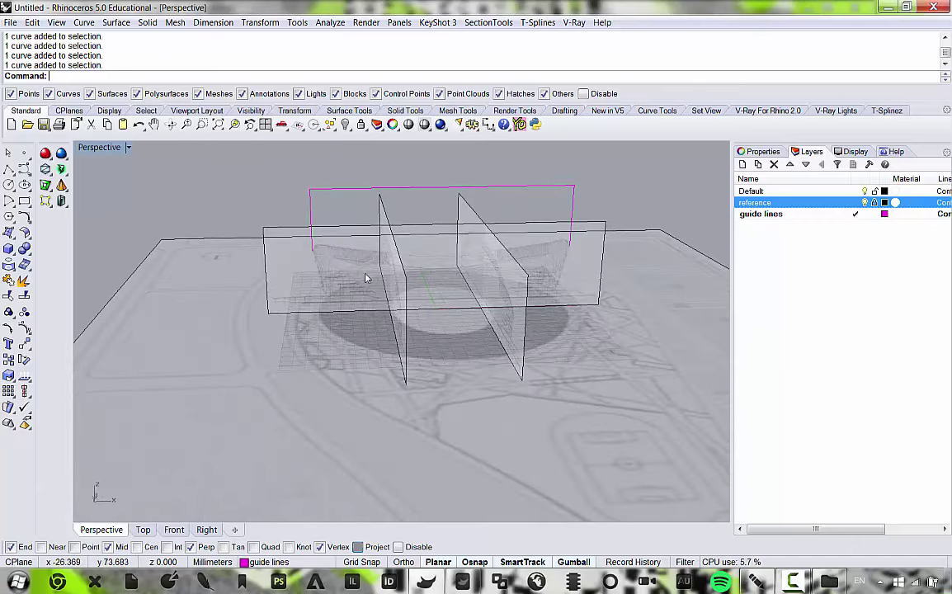
{"action": "scroll", "coordinate": [322, 302], "scroll_direction": "up", "scroll_amount": 4}
{"action": "scroll", "coordinate": [330, 305], "scroll_direction": "down", "scroll_amount": 8}
{"action": "scroll", "coordinate": [328, 309], "scroll_direction": "up", "scroll_amount": 5}
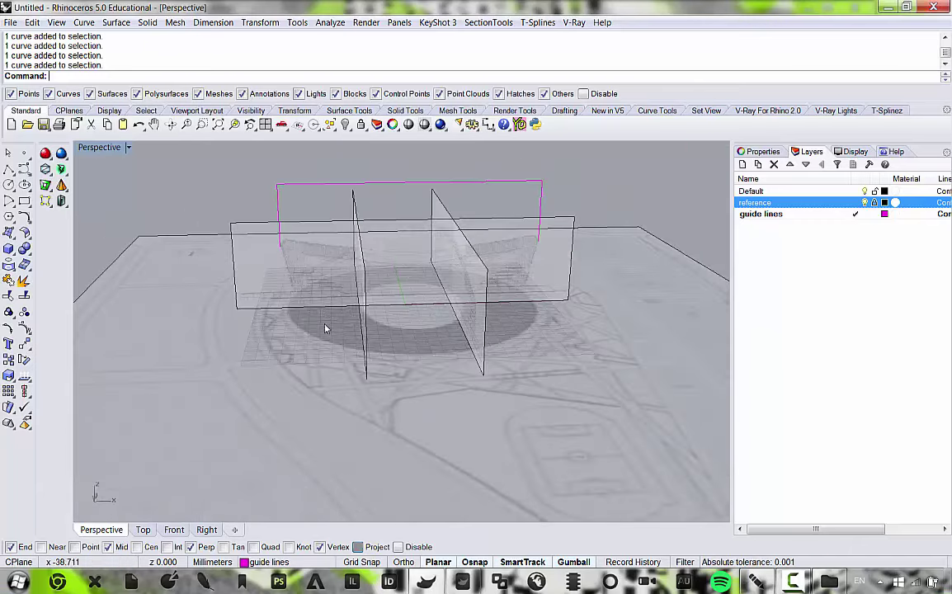
Return to the four-view layout and maximize the Front view with the short section in sight.
{"action": "double_click", "coordinate": [93, 147]}
{"action": "right_click_drag", "start_coordinate": [267, 386], "coordinate": [309, 456]}
{"action": "scroll", "coordinate": [315, 450], "scroll_direction": "down", "scroll_amount": 8}
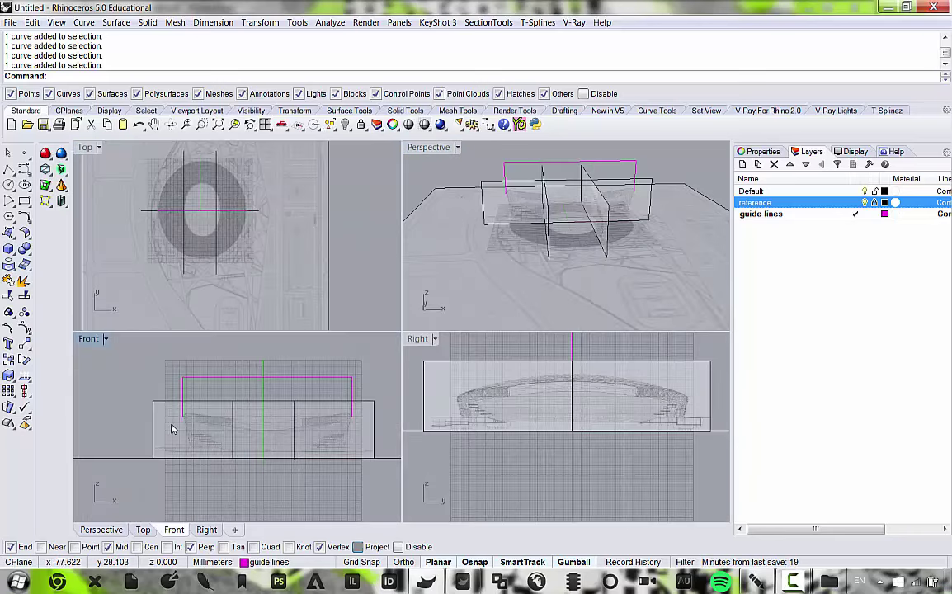
{"action": "scroll", "coordinate": [174, 429], "scroll_direction": "up", "scroll_amount": 8}
{"action": "scroll", "coordinate": [272, 418], "scroll_direction": "down", "scroll_amount": 10}
{"action": "scroll", "coordinate": [305, 439], "scroll_direction": "up", "scroll_amount": 2}
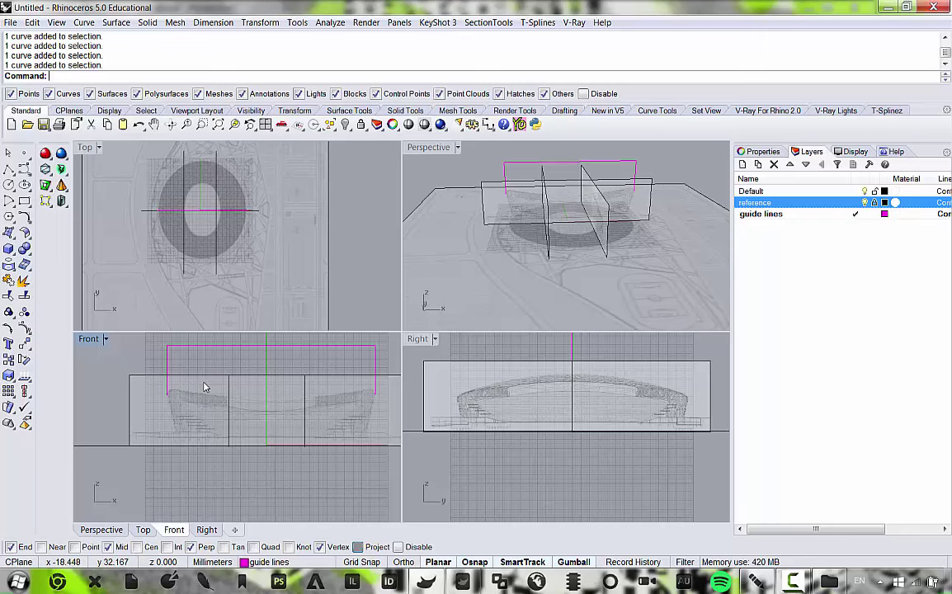
{"action": "double_click", "coordinate": [87, 339]}
{"action": "scroll", "coordinate": [347, 293], "scroll_direction": "up", "scroll_amount": 3}
{"action": "scroll", "coordinate": [313, 295], "scroll_direction": "down", "scroll_amount": 3}
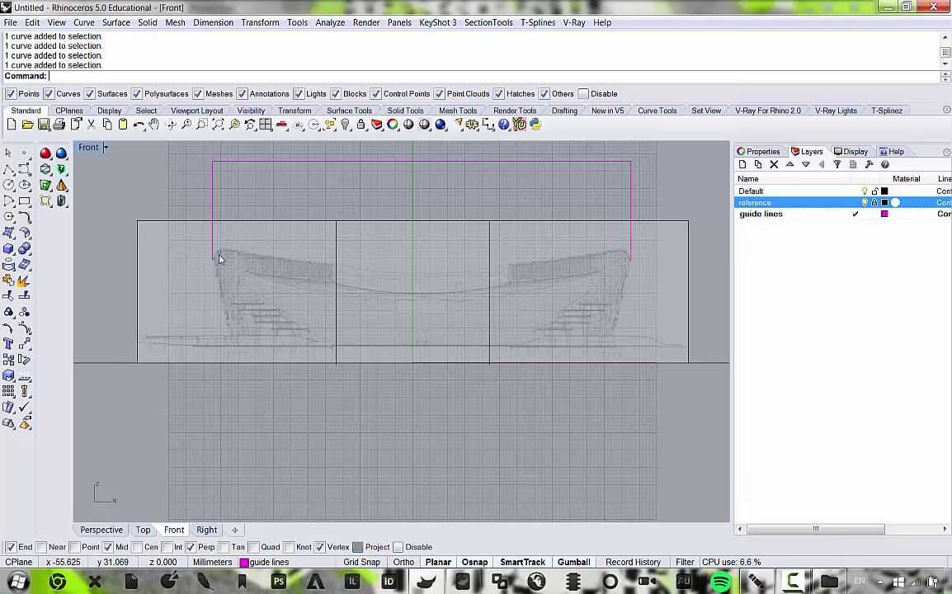
Examine the short section in the Front view, including both stands, the roof edge and the ground line.
{"action": "scroll", "coordinate": [217, 262], "scroll_direction": "up", "scroll_amount": 3}
{"action": "scroll", "coordinate": [213, 275], "scroll_direction": "down", "scroll_amount": 2}
{"action": "right_click_drag", "start_coordinate": [448, 356], "coordinate": [400, 381]}
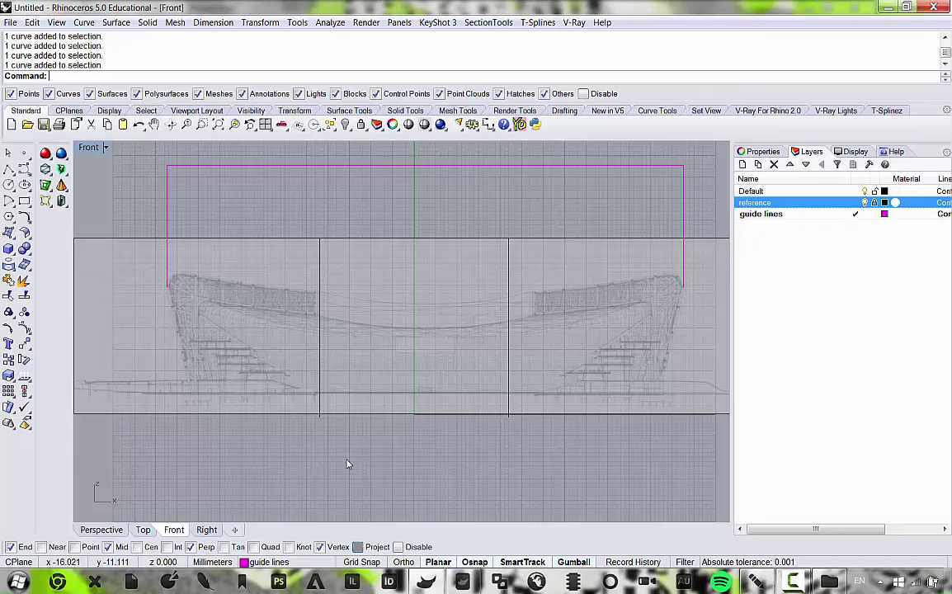
{"action": "scroll", "coordinate": [553, 351], "scroll_direction": "down", "scroll_amount": 4}
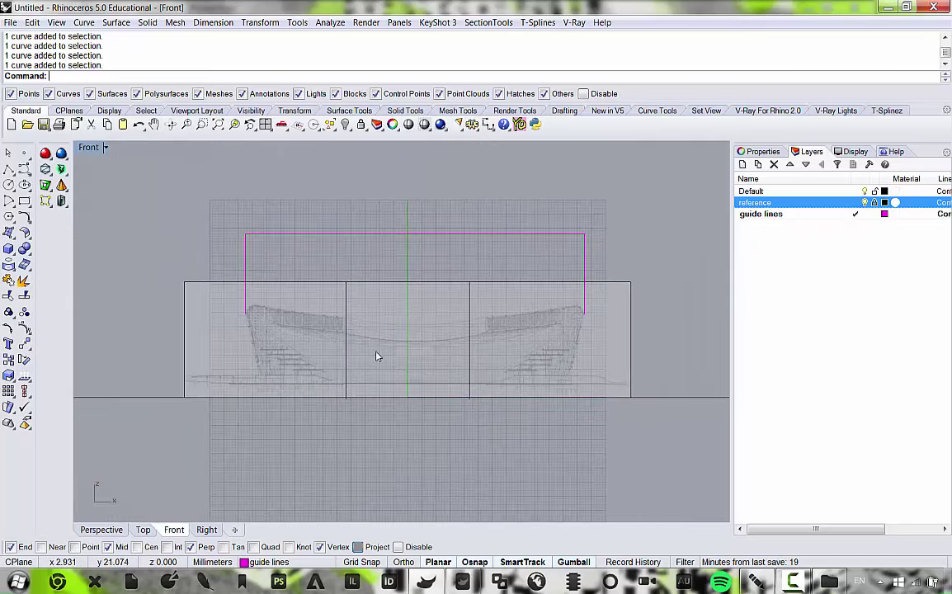
{"action": "scroll", "coordinate": [376, 357], "scroll_direction": "up", "scroll_amount": 2}
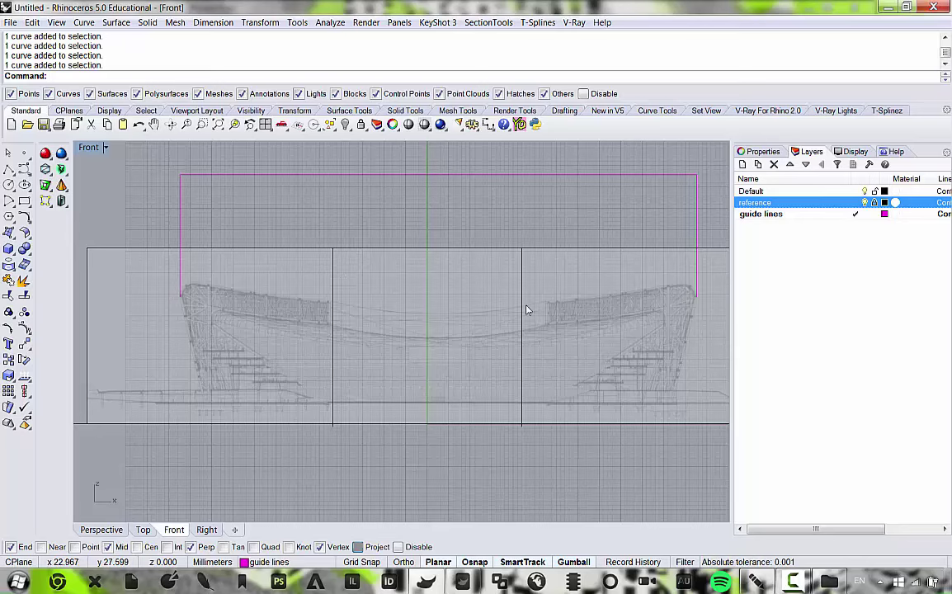
{"action": "scroll", "coordinate": [217, 375], "scroll_direction": "up", "scroll_amount": 3}
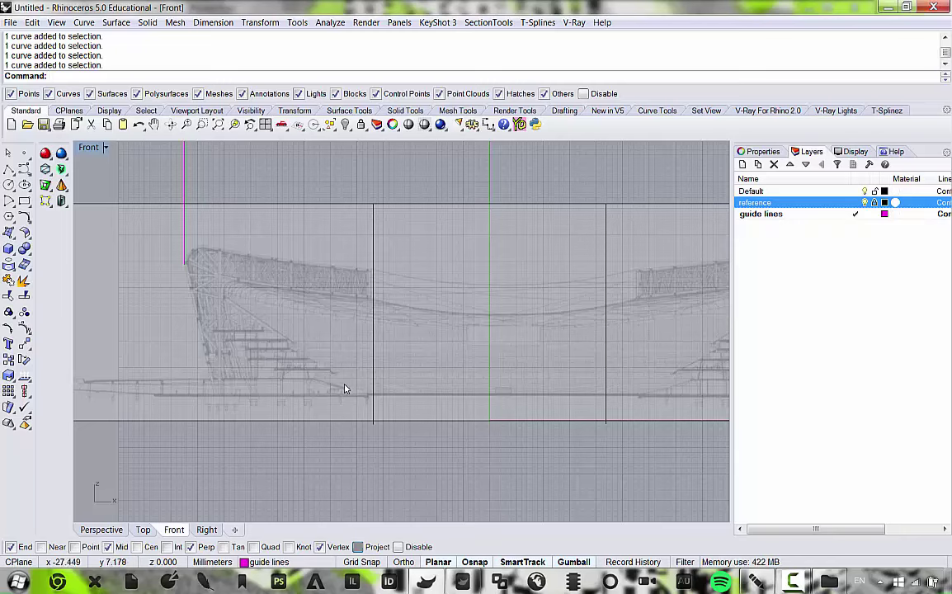
{"action": "right_click_drag", "start_coordinate": [667, 418], "coordinate": [582, 408]}
{"action": "scroll", "coordinate": [581, 407], "scroll_direction": "up", "scroll_amount": 2}
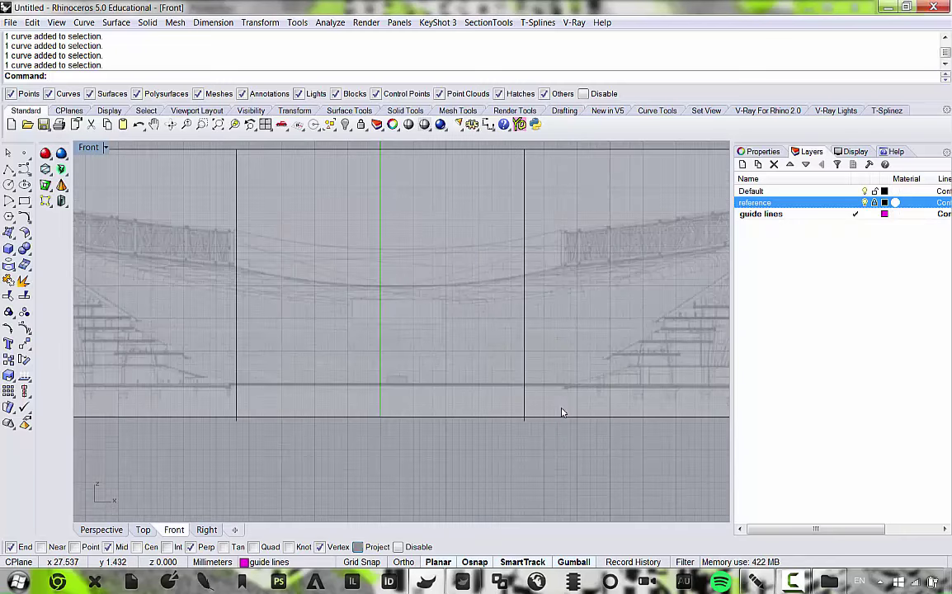
{"action": "scroll", "coordinate": [501, 394], "scroll_direction": "down", "scroll_amount": 2}
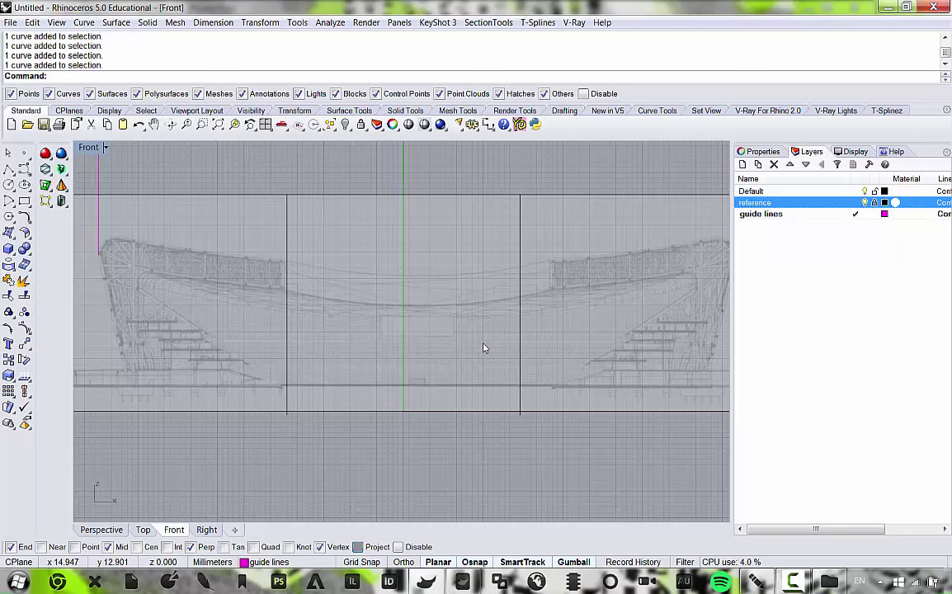
{"action": "right_click_drag", "start_coordinate": [178, 340], "coordinate": [273, 355]}
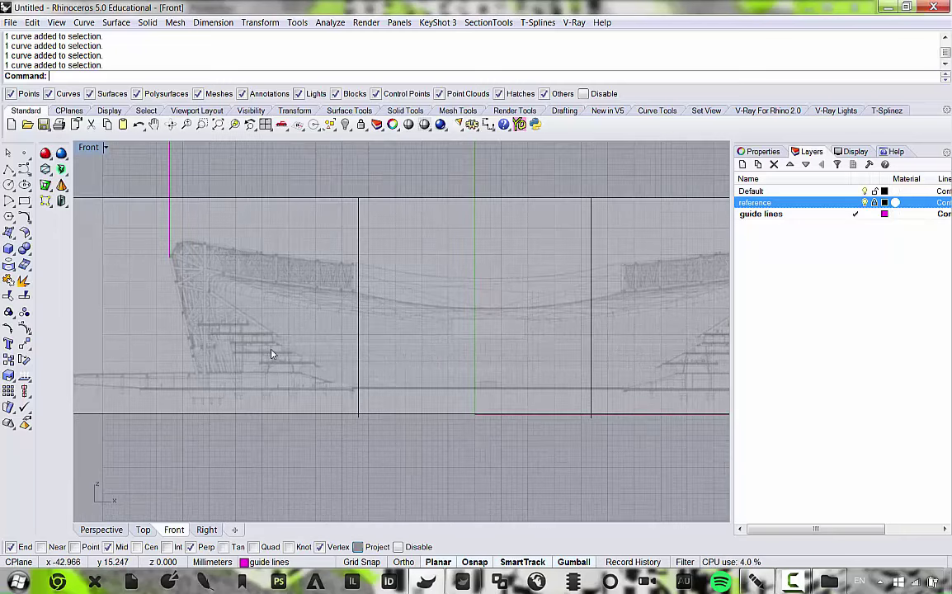
{"action": "scroll", "coordinate": [314, 310], "scroll_direction": "down", "scroll_amount": 3}
{"action": "scroll", "coordinate": [357, 293], "scroll_direction": "up", "scroll_amount": 2}
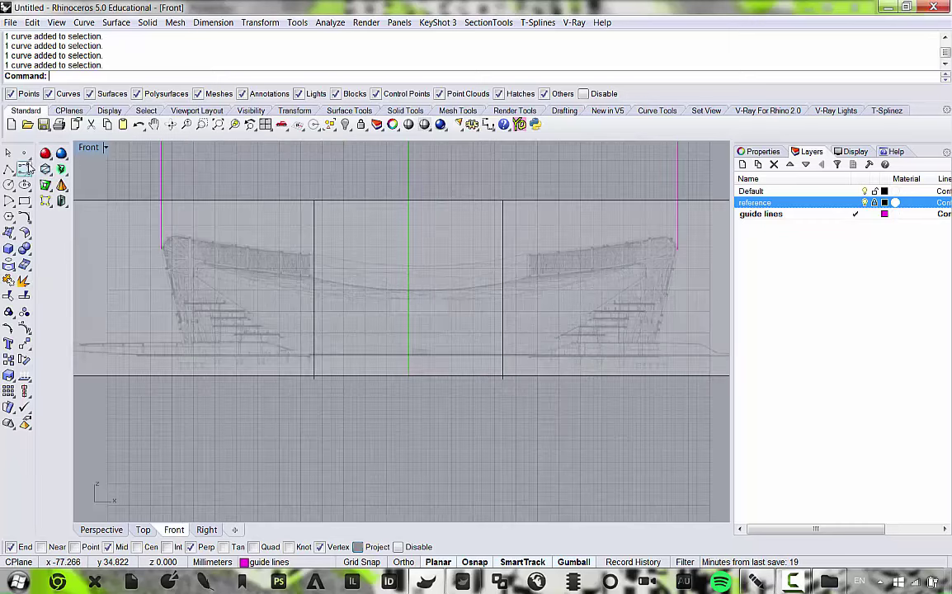
{"action": "scroll", "coordinate": [429, 278], "scroll_direction": "up", "scroll_amount": 2}
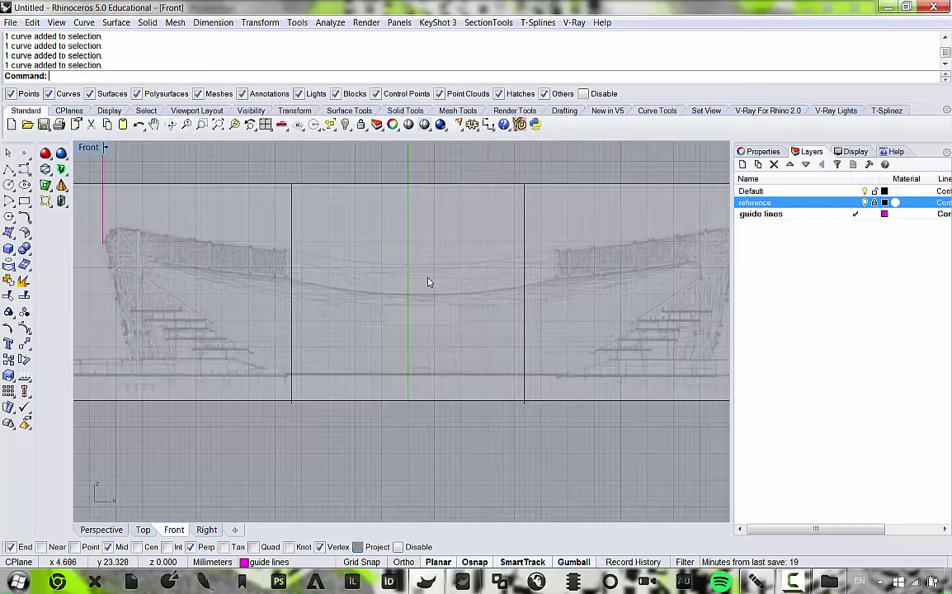
{"action": "scroll", "coordinate": [429, 272], "scroll_direction": "down", "scroll_amount": 1}
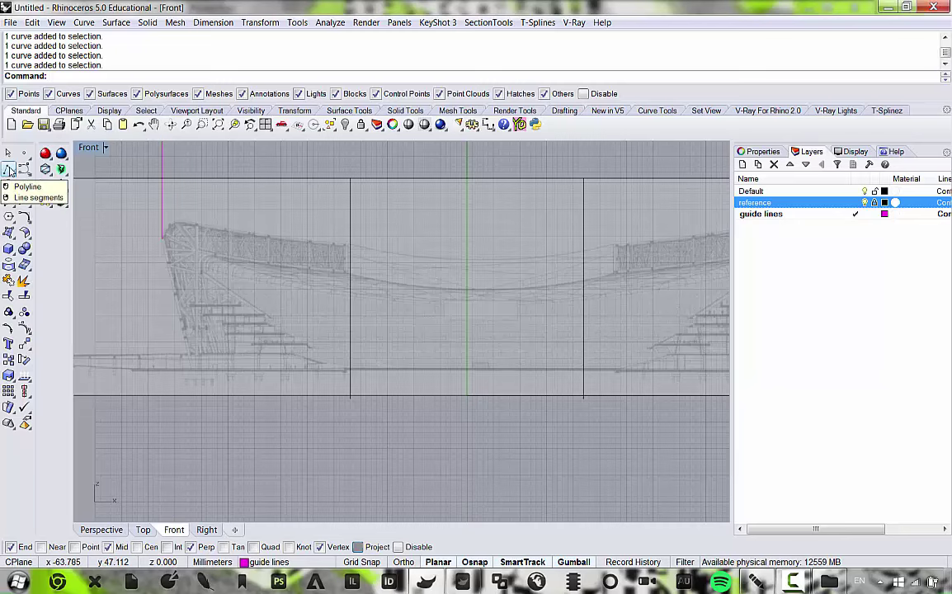
{"action": "scroll", "coordinate": [185, 261], "scroll_direction": "up", "scroll_amount": 3}
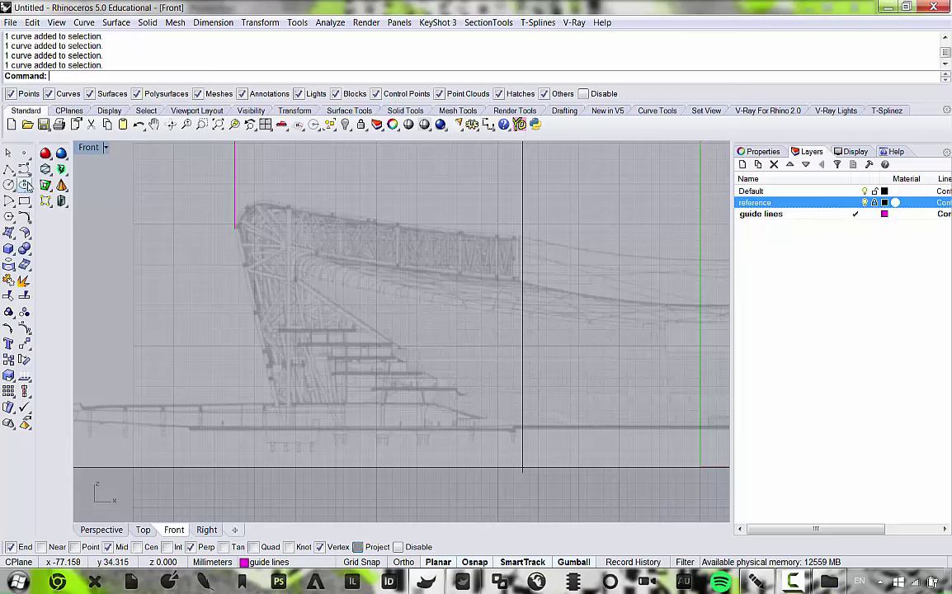
{"action": "left_click", "coordinate": [11, 171]}
{"action": "scroll", "coordinate": [284, 406], "scroll_direction": "up", "scroll_amount": 2}
{"action": "scroll", "coordinate": [280, 412], "scroll_direction": "down", "scroll_amount": 5}
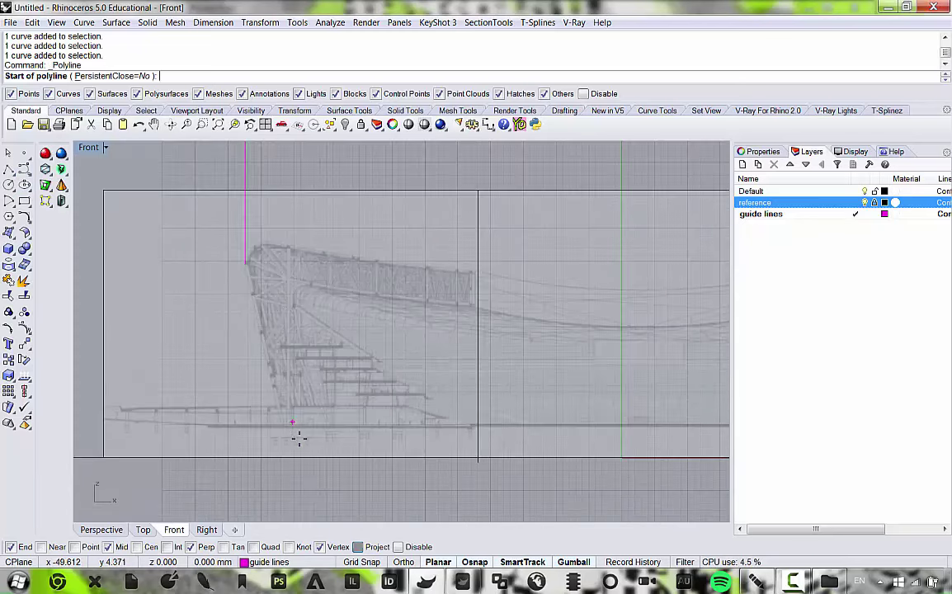
{"action": "scroll", "coordinate": [280, 421], "scroll_direction": "down", "scroll_amount": 2}
{"action": "scroll", "coordinate": [266, 392], "scroll_direction": "up", "scroll_amount": 3}
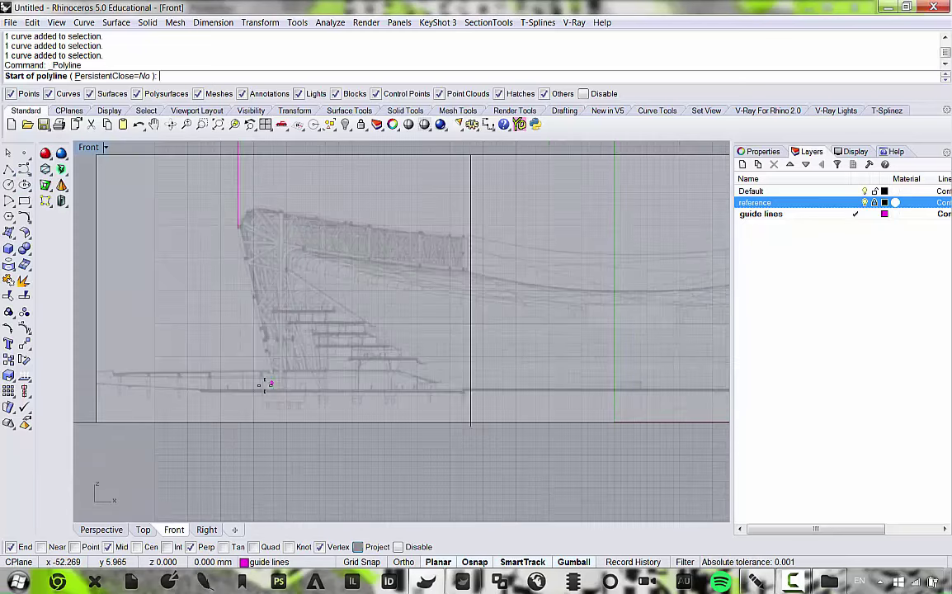
{"action": "scroll", "coordinate": [268, 388], "scroll_direction": "up", "scroll_amount": 1}
{"action": "scroll", "coordinate": [273, 394], "scroll_direction": "up", "scroll_amount": 1}
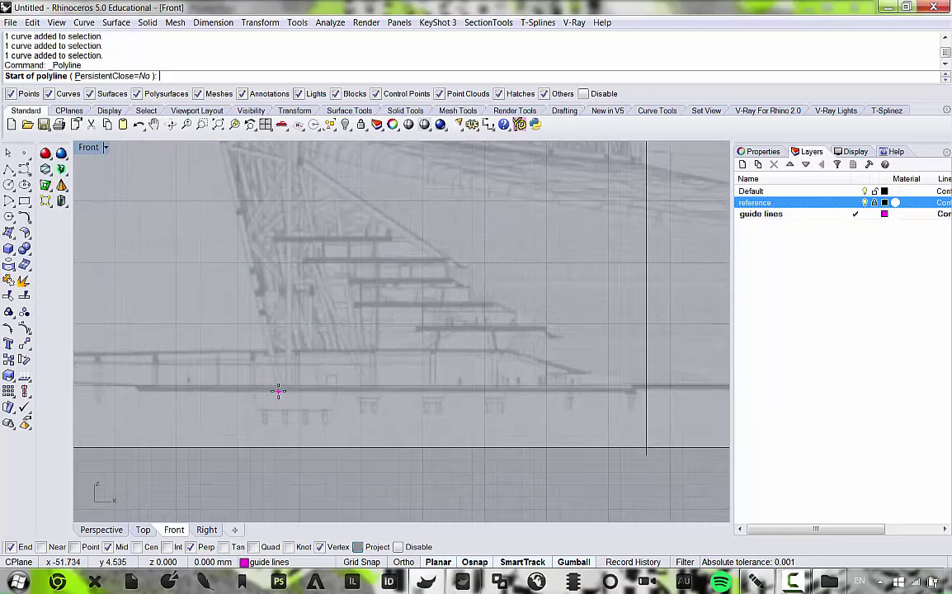
{"action": "left_click", "coordinate": [278, 391]}
{"action": "scroll", "coordinate": [198, 272], "scroll_direction": "down", "scroll_amount": 2}
{"action": "scroll", "coordinate": [219, 221], "scroll_direction": "up", "scroll_amount": 2}
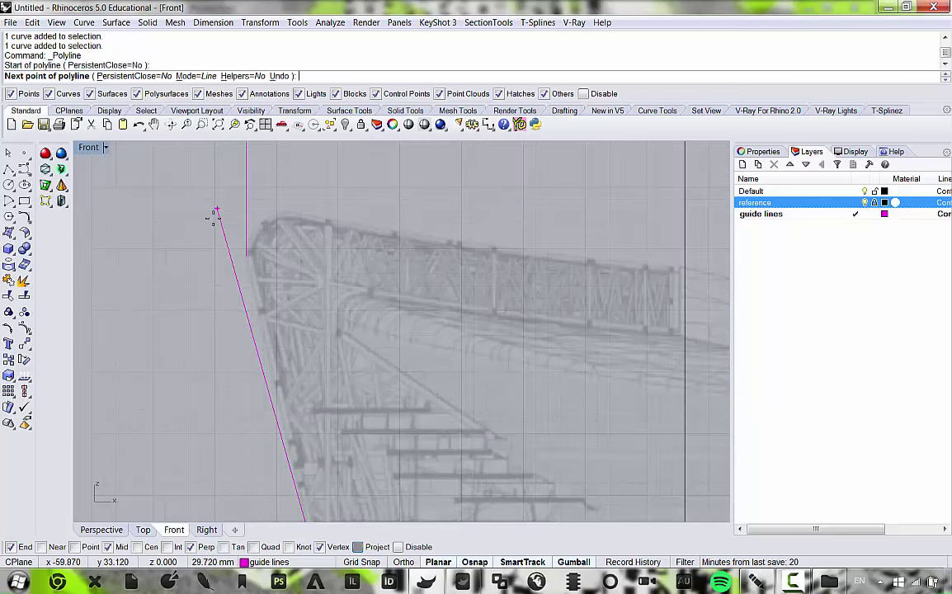
{"action": "scroll", "coordinate": [216, 264], "scroll_direction": "down", "scroll_amount": 4}
{"action": "key", "text": "Escape"}
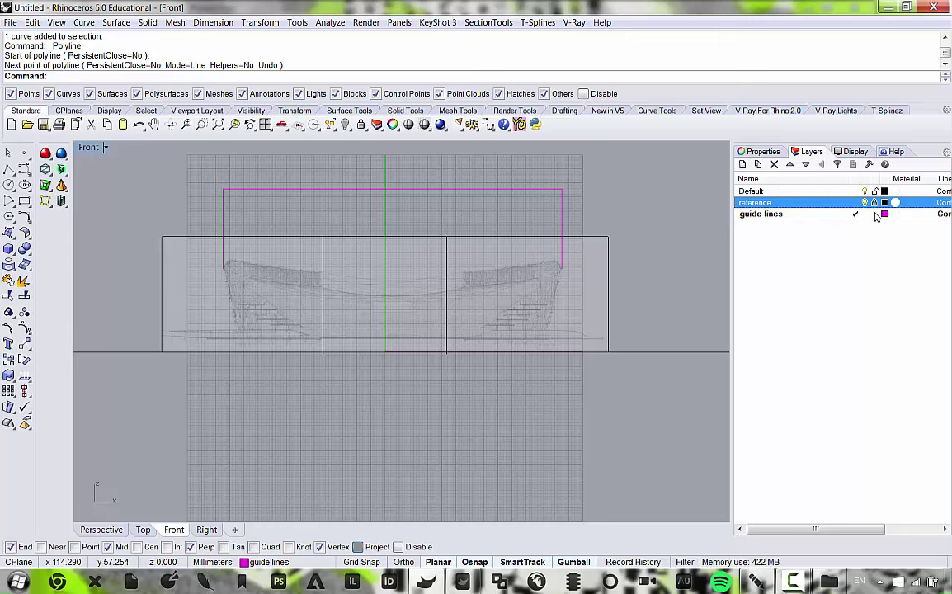
Create a new layer named "section curves" and make it the current layer.
{"action": "right_click", "coordinate": [752, 230]}
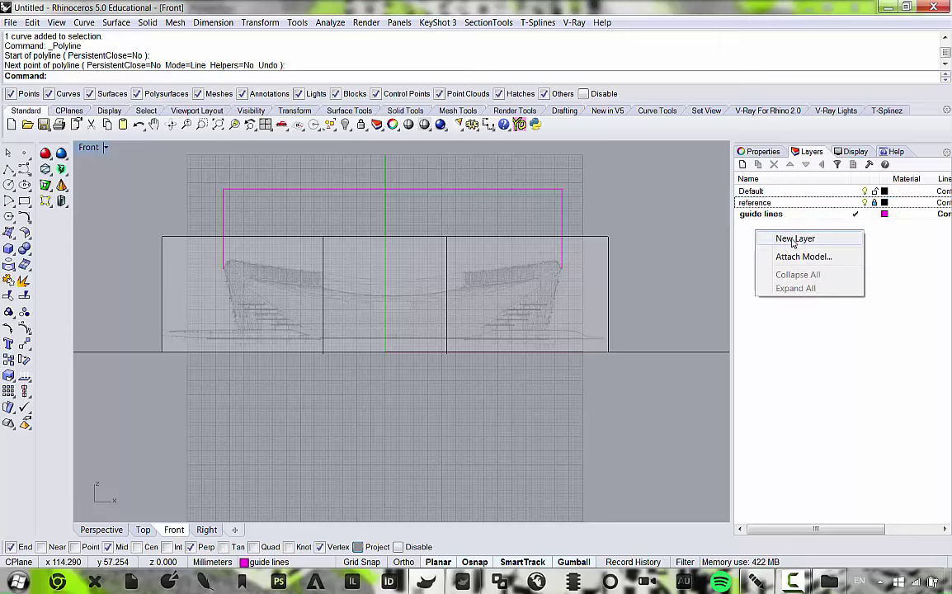
{"action": "left_click", "coordinate": [784, 239]}
{"action": "key", "text": "BackSpace"}
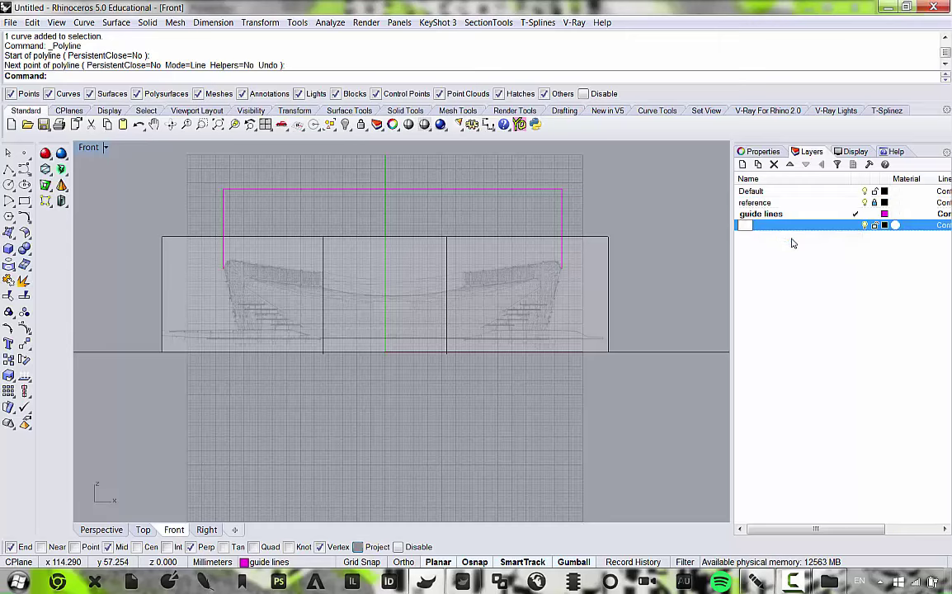
{"action": "type", "text": "section"}
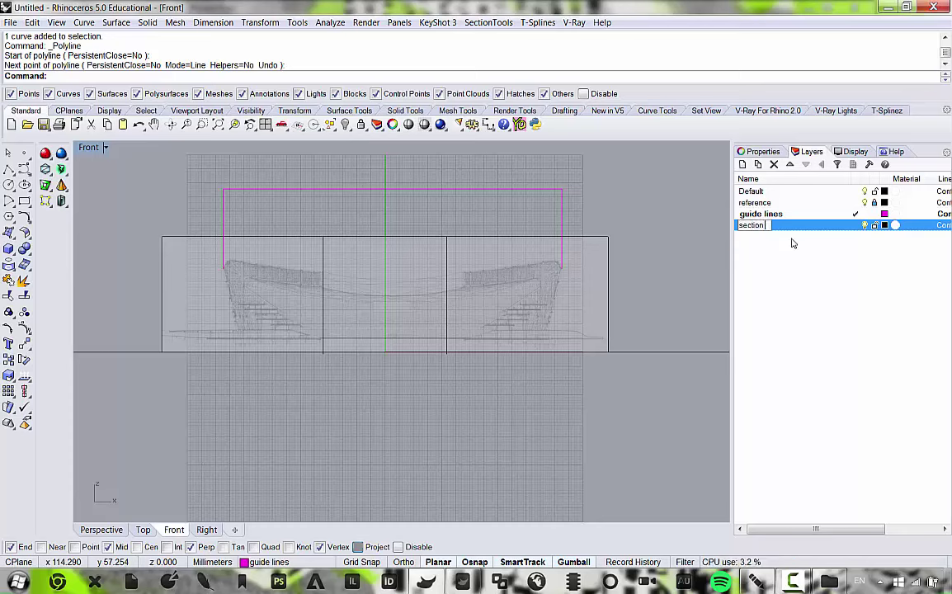
{"action": "type", "text": " curves"}
{"action": "key", "text": "Return"}
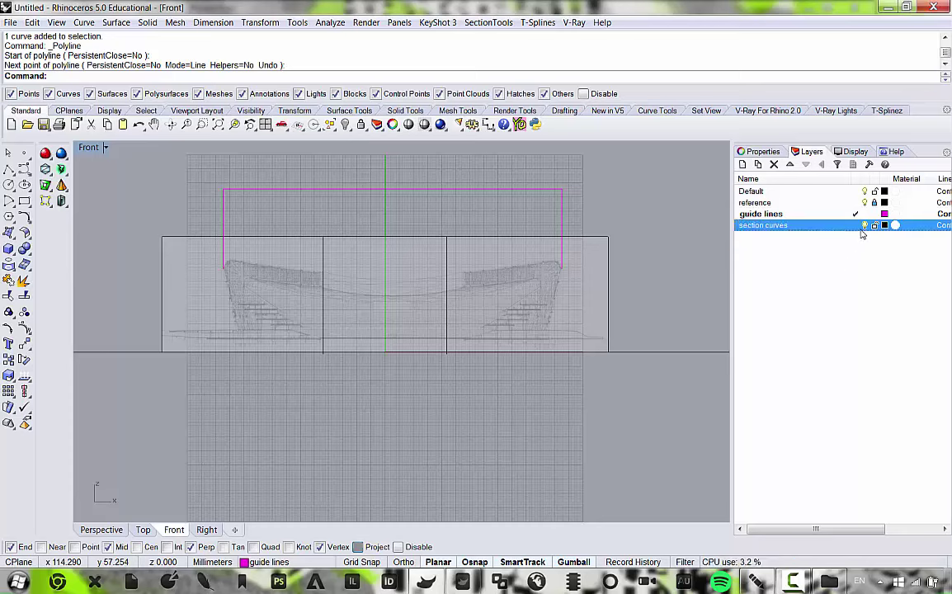
{"action": "left_click", "coordinate": [857, 224]}
Hide the guide lines layer and set the section curves layer's colour to cyan.
{"action": "left_click", "coordinate": [864, 213]}
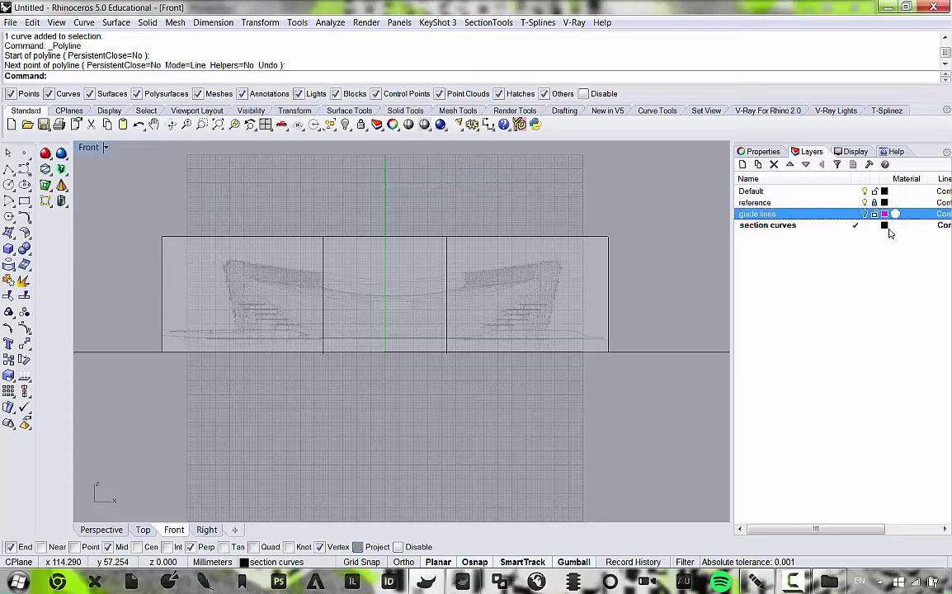
{"action": "left_click", "coordinate": [884, 225]}
{"action": "left_click_drag", "start_coordinate": [422, 466], "coordinate": [388, 409]}
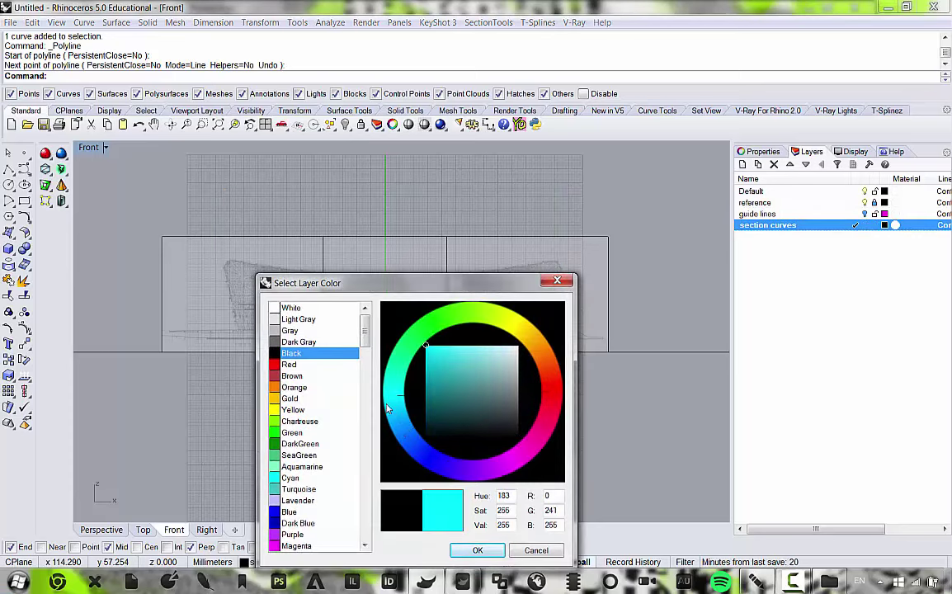
{"action": "left_click", "coordinate": [475, 549]}
{"action": "scroll", "coordinate": [230, 292], "scroll_direction": "up", "scroll_amount": 5}
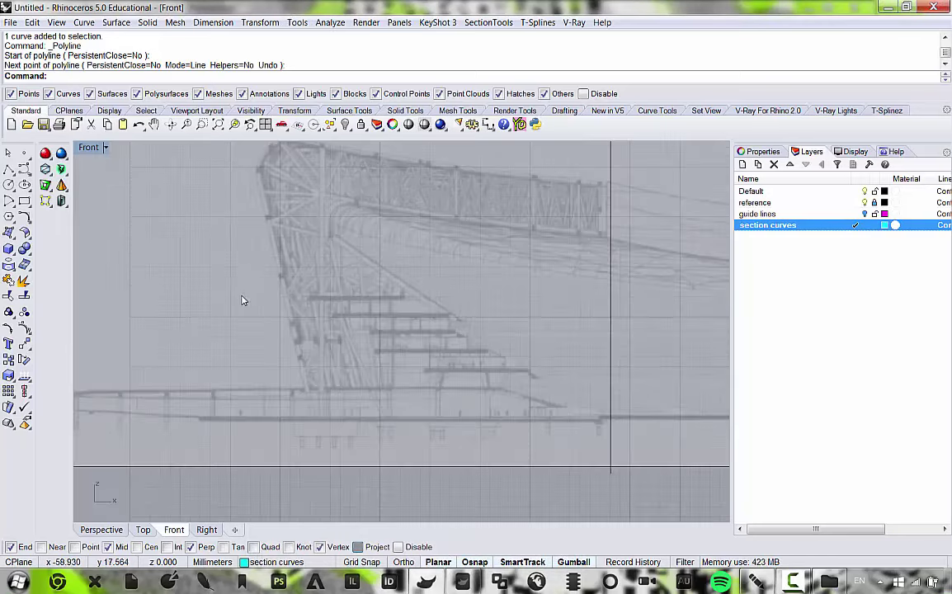
{"action": "right_click_drag", "start_coordinate": [301, 310], "coordinate": [289, 322]}
{"action": "left_click", "coordinate": [9, 169]}
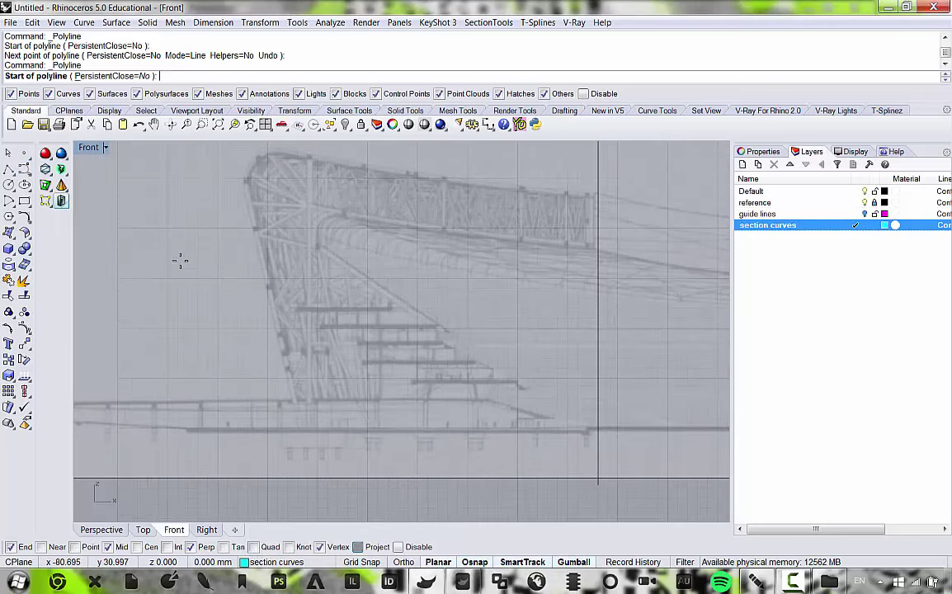
{"action": "scroll", "coordinate": [439, 473], "scroll_direction": "down", "scroll_amount": 2}
{"action": "right_click_drag", "start_coordinate": [470, 465], "coordinate": [390, 423]}
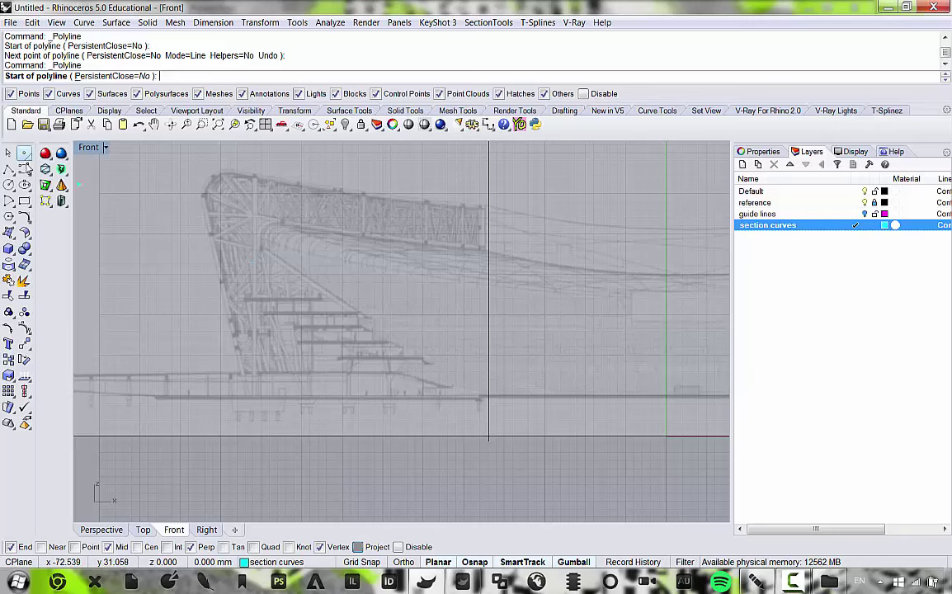
{"action": "left_click", "coordinate": [24, 170]}
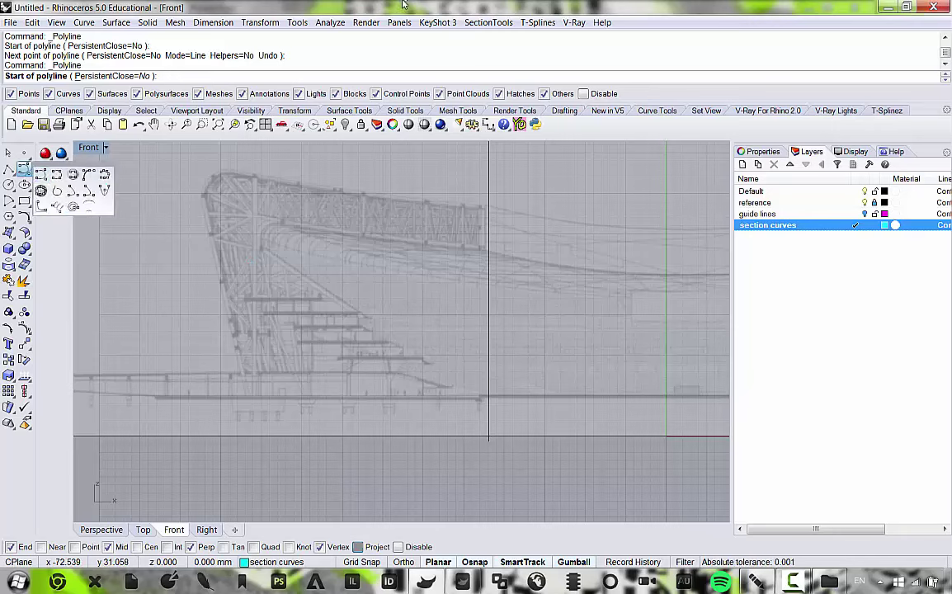
{"action": "scroll", "coordinate": [302, 318], "scroll_direction": "down", "scroll_amount": 2}
{"action": "key", "text": "Escape"}
{"action": "right_click_drag", "start_coordinate": [422, 327], "coordinate": [358, 308]}
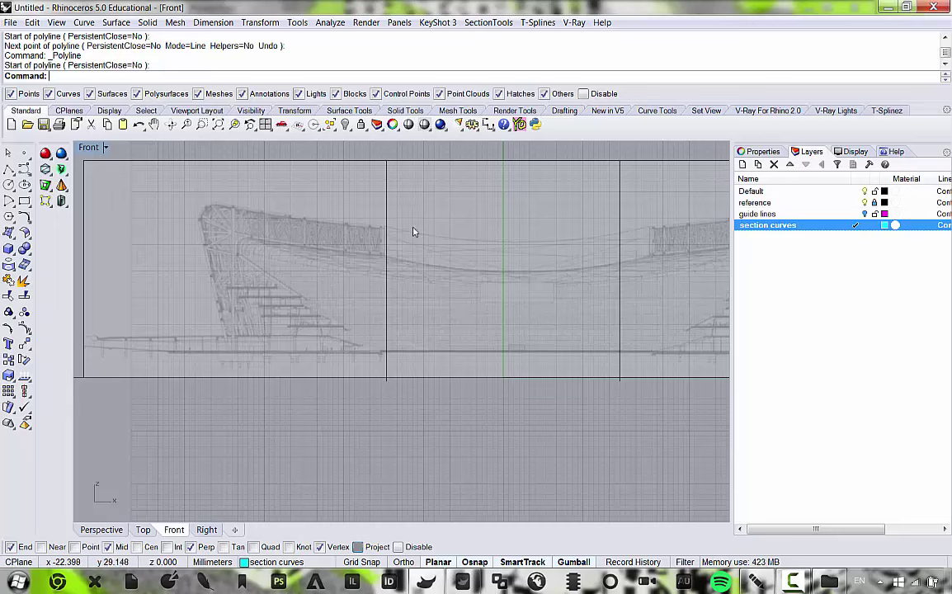
Start a polyline at the section's ground line, below the foot of the left stand's outer facade.
{"action": "left_click", "coordinate": [24, 170]}
{"action": "scroll", "coordinate": [227, 350], "scroll_direction": "up", "scroll_amount": 2}
{"action": "scroll", "coordinate": [227, 350], "scroll_direction": "up", "scroll_amount": 2}
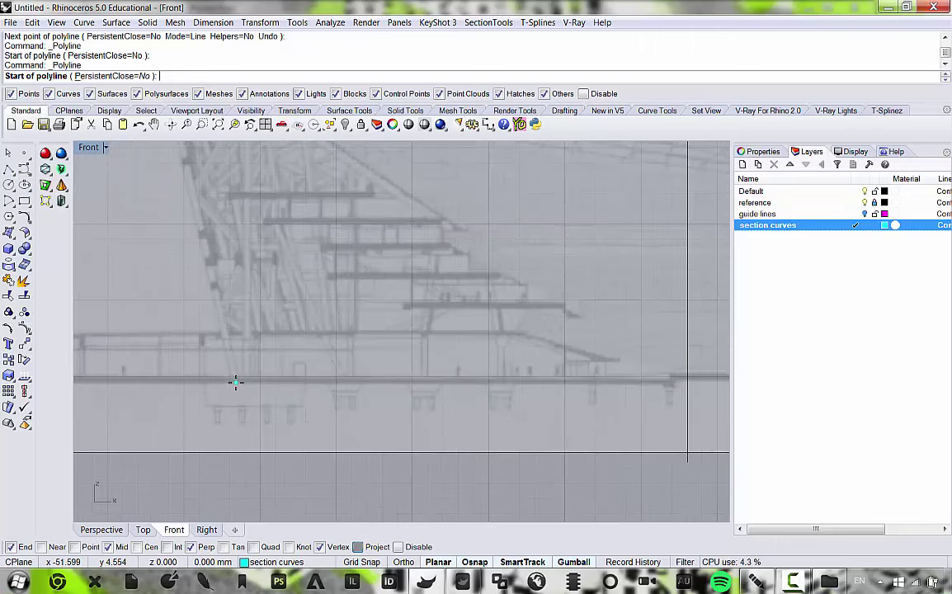
Draw a straight polyline about 28 mm long along the left stand's sloping outer facade, from the ground slab to just above the roof corner.
{"action": "scroll", "coordinate": [232, 384], "scroll_direction": "up", "scroll_amount": 3}
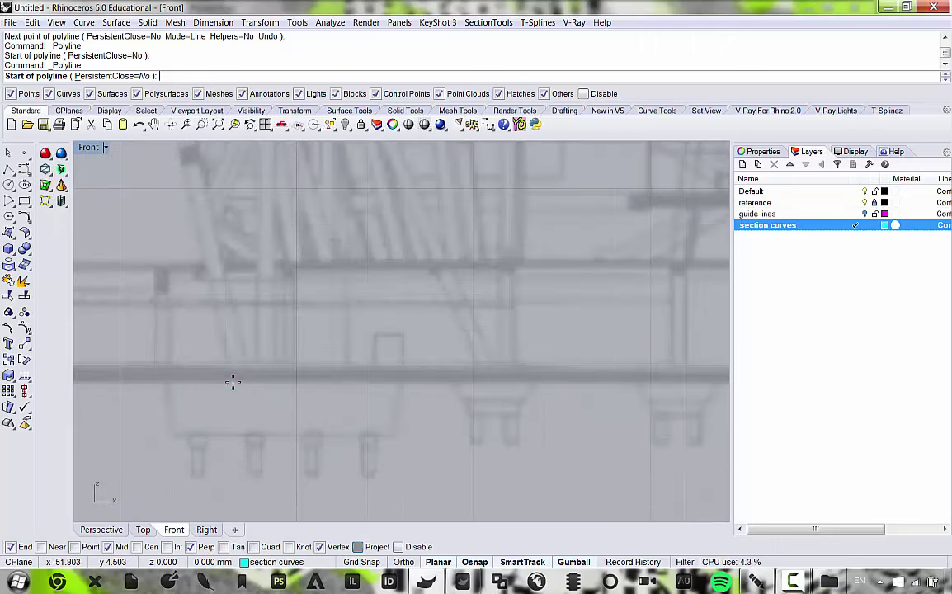
{"action": "left_click", "coordinate": [233, 372]}
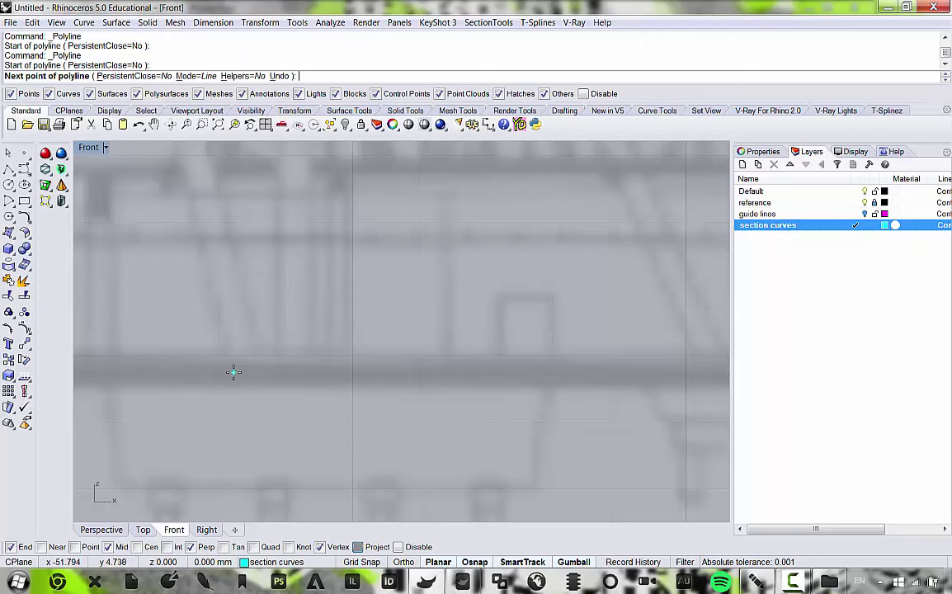
{"action": "scroll", "coordinate": [214, 340], "scroll_direction": "down", "scroll_amount": 5}
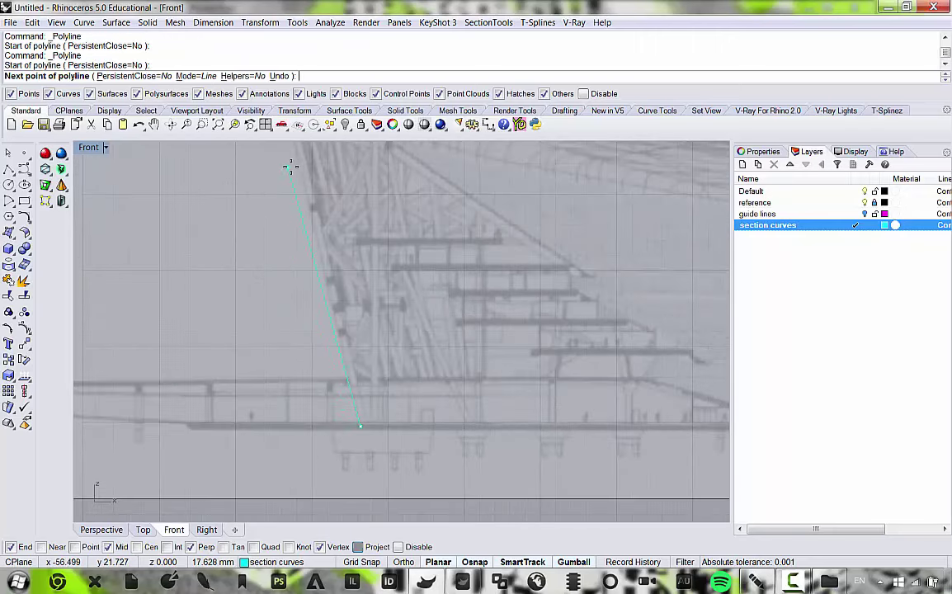
{"action": "scroll", "coordinate": [299, 257], "scroll_direction": "up", "scroll_amount": 4}
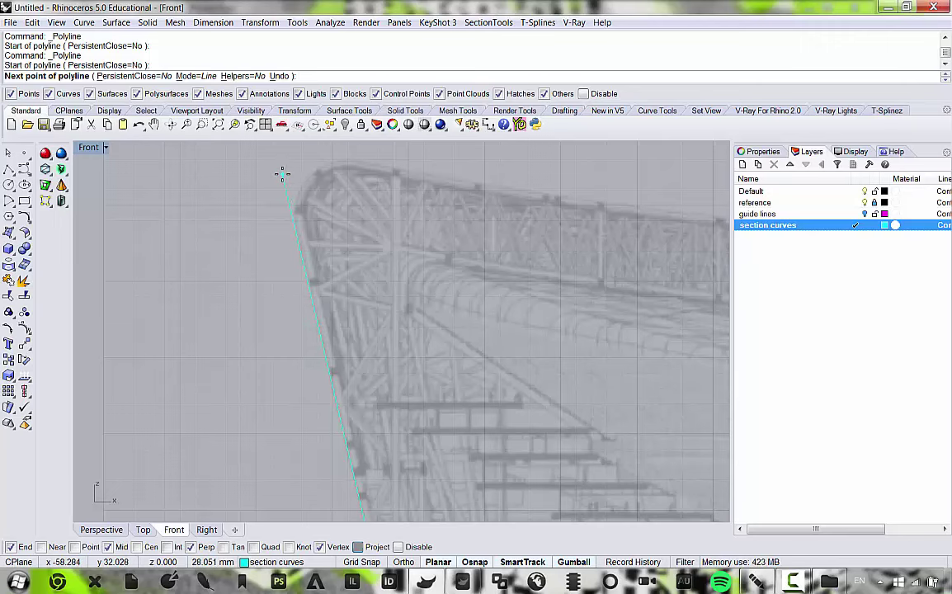
{"action": "scroll", "coordinate": [282, 173], "scroll_direction": "down", "scroll_amount": 1}
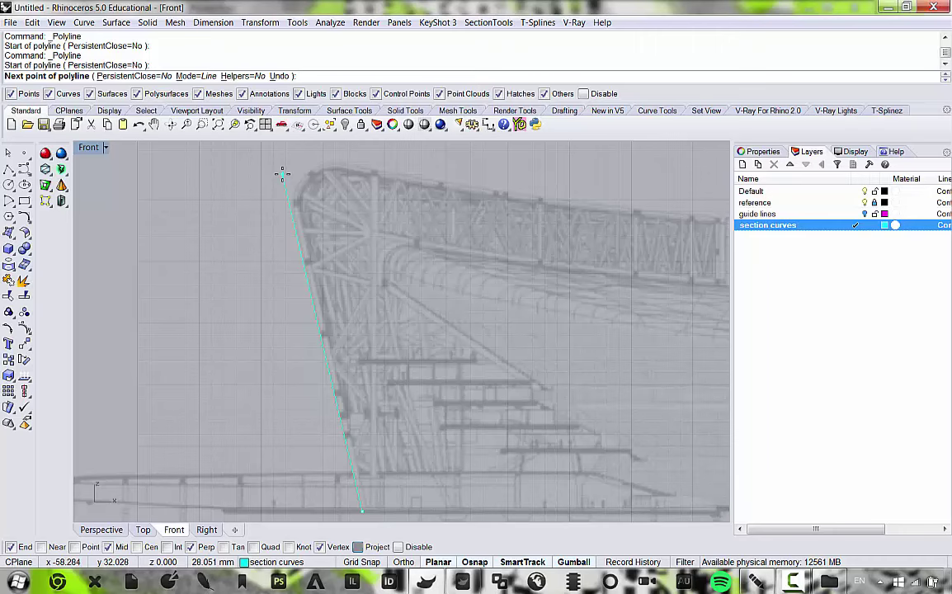
{"action": "left_click", "coordinate": [281, 173]}
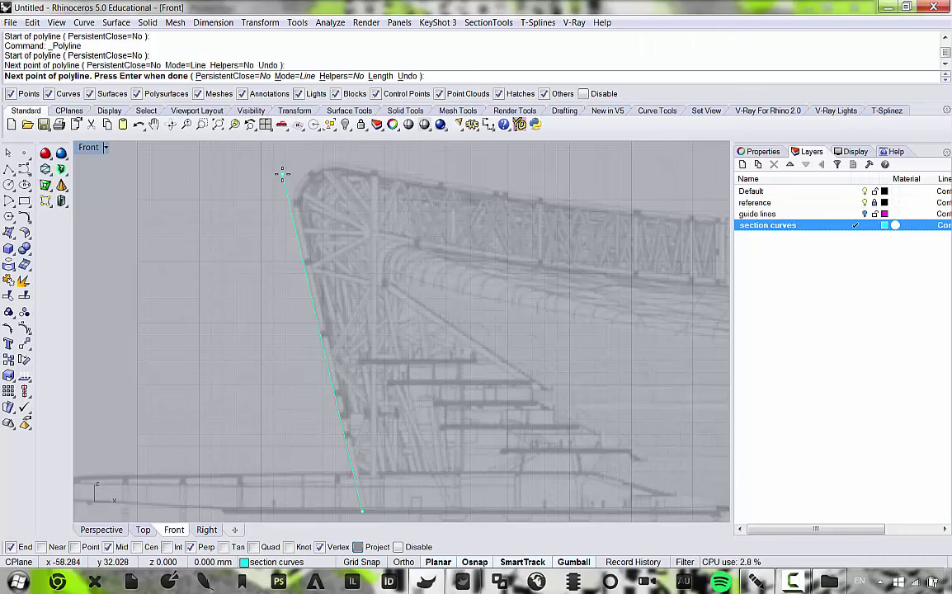
{"action": "key", "text": "Return"}
{"action": "scroll", "coordinate": [314, 299], "scroll_direction": "down", "scroll_amount": 5}
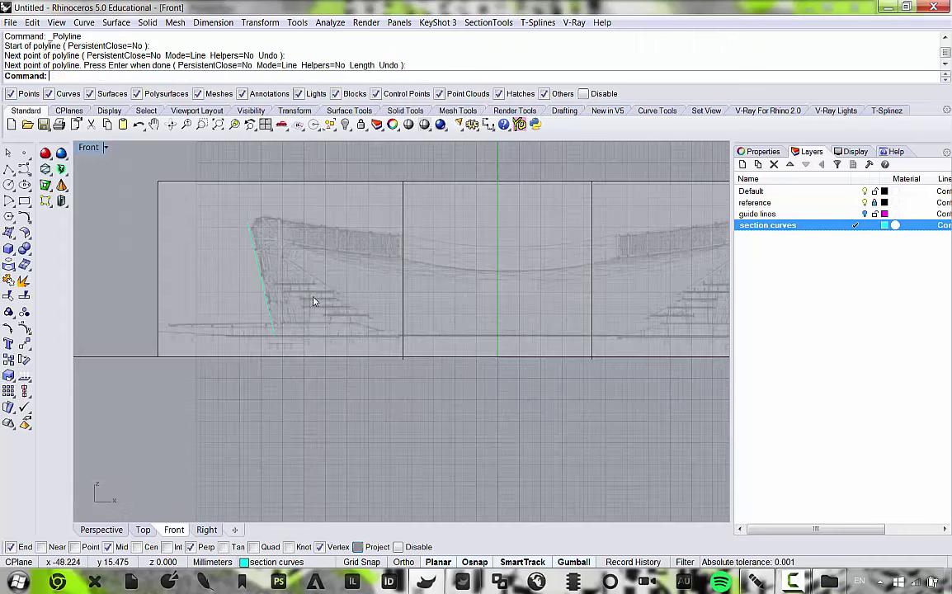
{"action": "scroll", "coordinate": [302, 240], "scroll_direction": "up", "scroll_amount": 5}
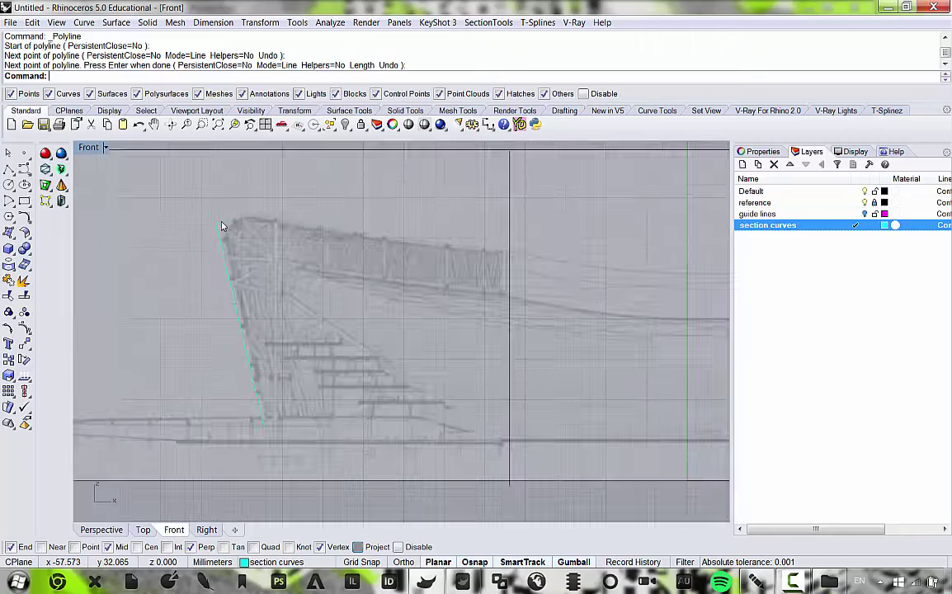
{"action": "scroll", "coordinate": [367, 270], "scroll_direction": "down", "scroll_amount": 4}
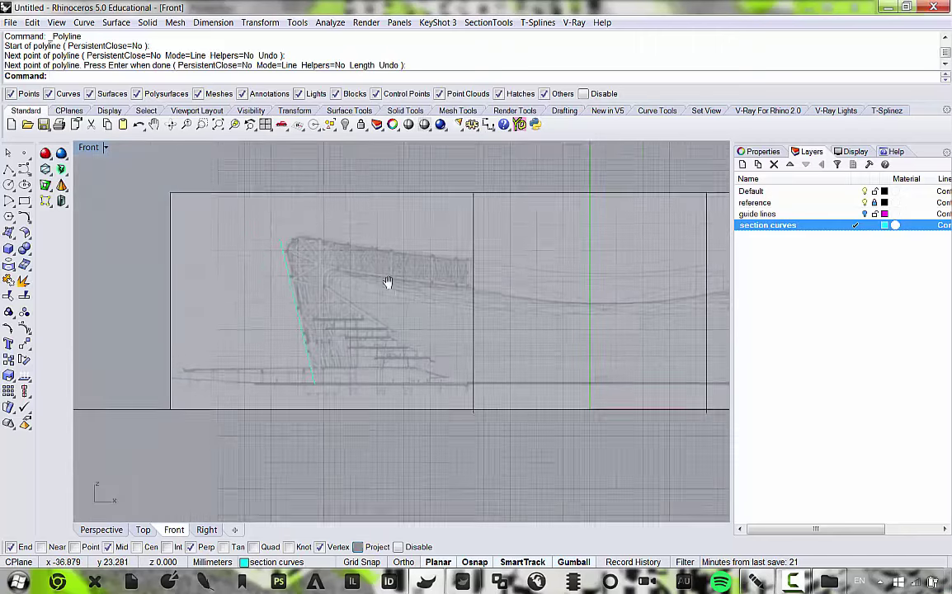
{"action": "scroll", "coordinate": [531, 281], "scroll_direction": "up", "scroll_amount": 2}
{"action": "scroll", "coordinate": [128, 187], "scroll_direction": "up", "scroll_amount": 2}
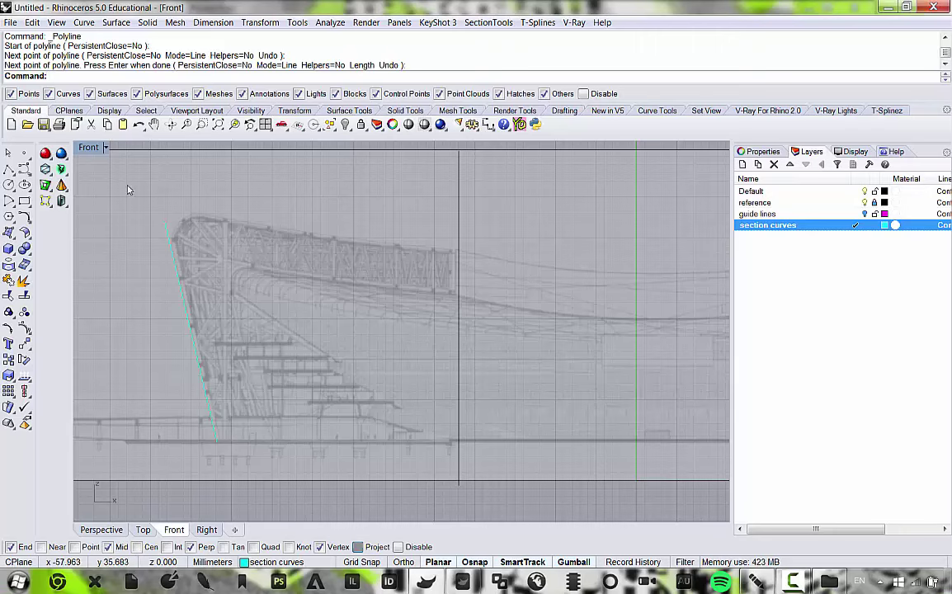
{"action": "scroll", "coordinate": [318, 268], "scroll_direction": "down", "scroll_amount": 5}
{"action": "scroll", "coordinate": [337, 271], "scroll_direction": "up", "scroll_amount": 2}
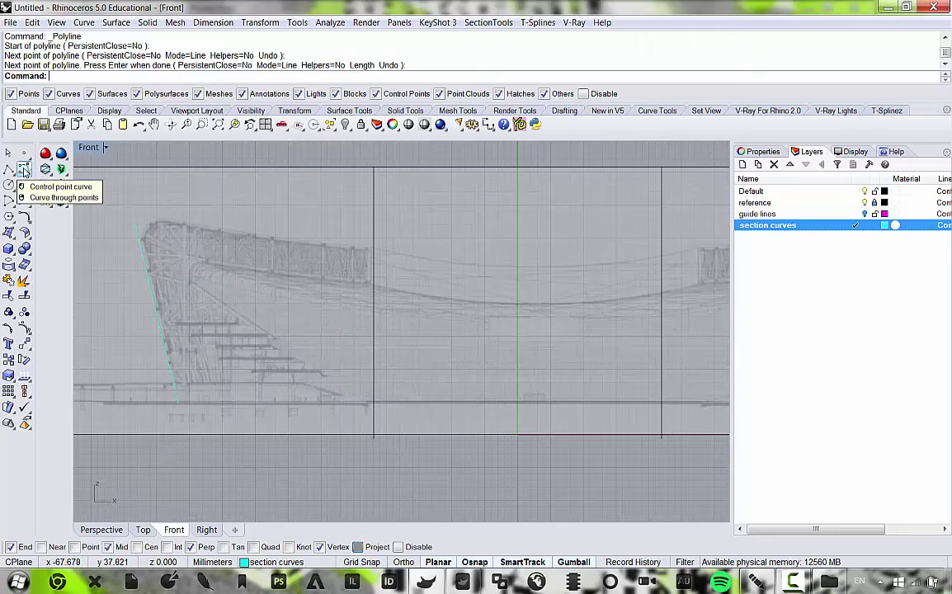
{"action": "left_click", "coordinate": [24, 171]}
{"action": "scroll", "coordinate": [181, 207], "scroll_direction": "up", "scroll_amount": 2}
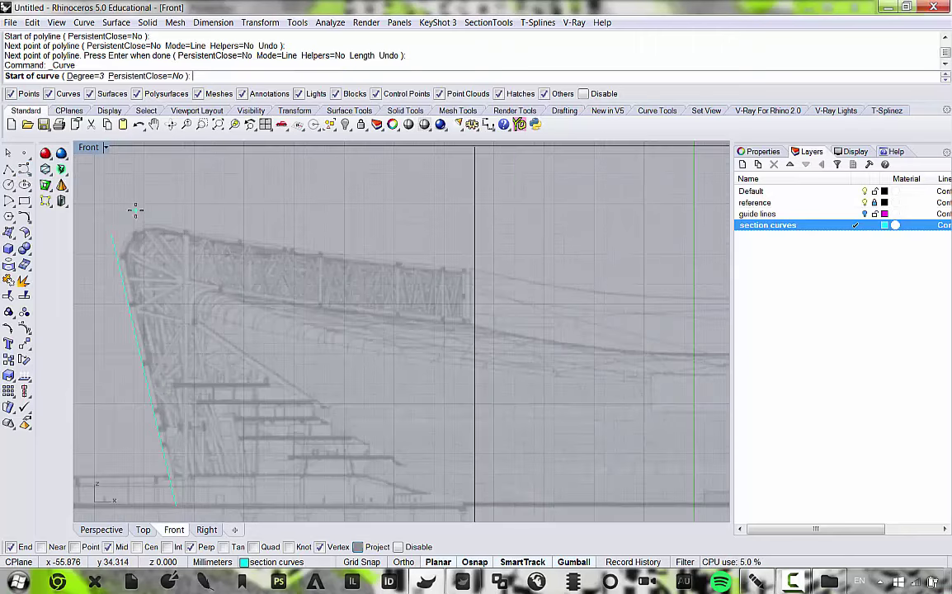
{"action": "left_click", "coordinate": [124, 212]}
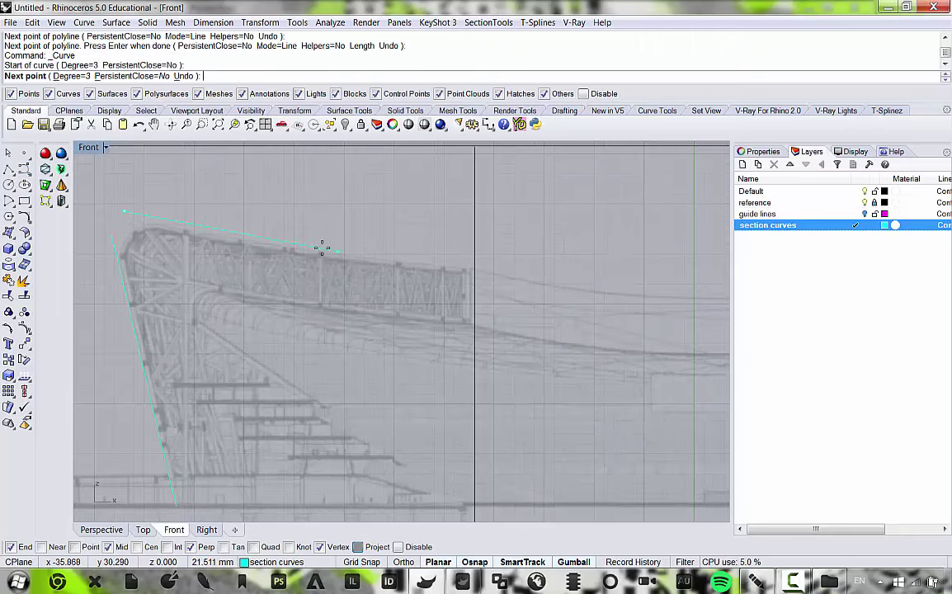
{"action": "key", "text": "Escape"}
Draw a degree-3 control point curve along the roof truss's upper edge, from outside the facade's top to the central axis, with a level final segment.
{"action": "right_click", "coordinate": [111, 220]}
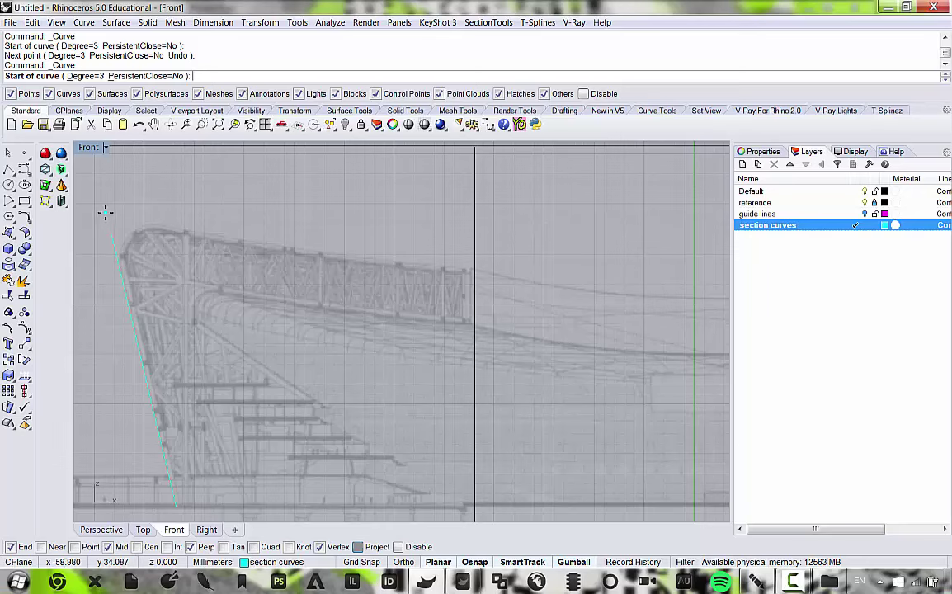
{"action": "left_click", "coordinate": [106, 213]}
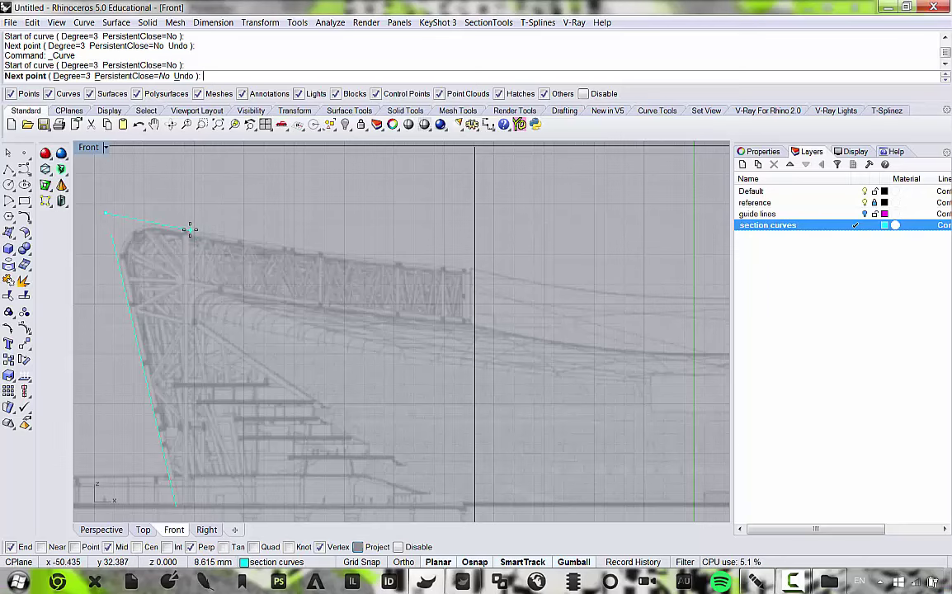
{"action": "left_click", "coordinate": [189, 230]}
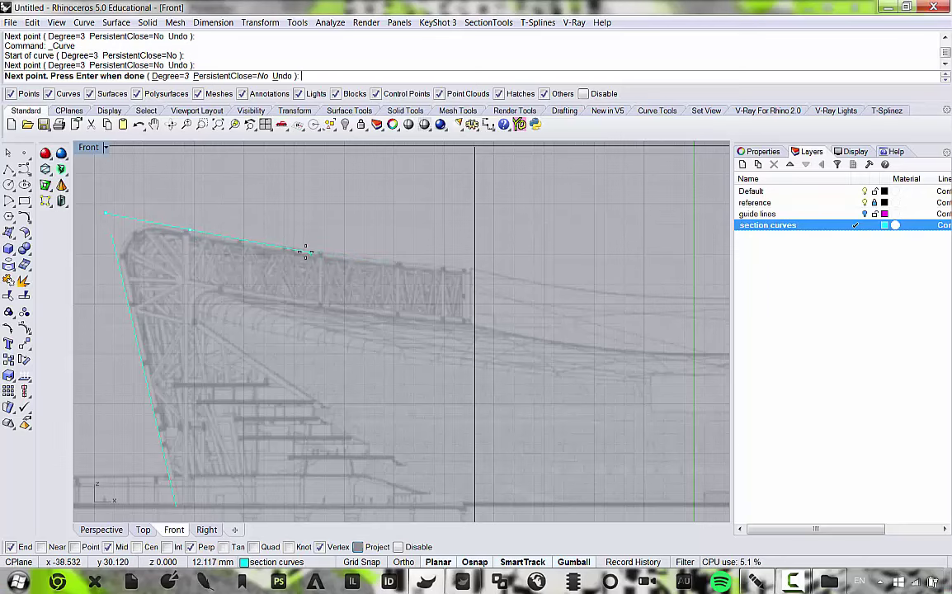
{"action": "left_click", "coordinate": [305, 249]}
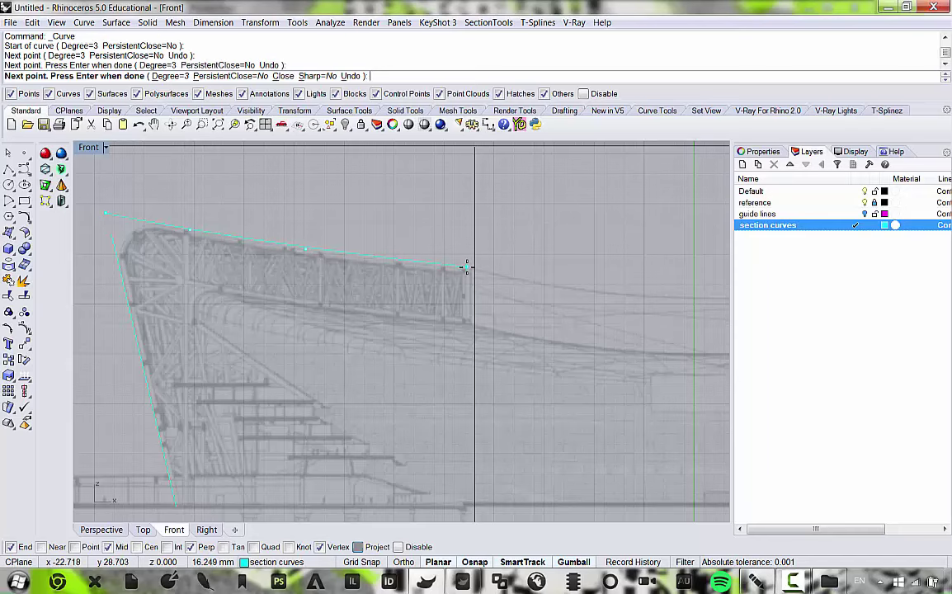
{"action": "right_click_drag", "start_coordinate": [469, 267], "coordinate": [296, 261]}
{"action": "scroll", "coordinate": [305, 260], "scroll_direction": "down", "scroll_amount": 4}
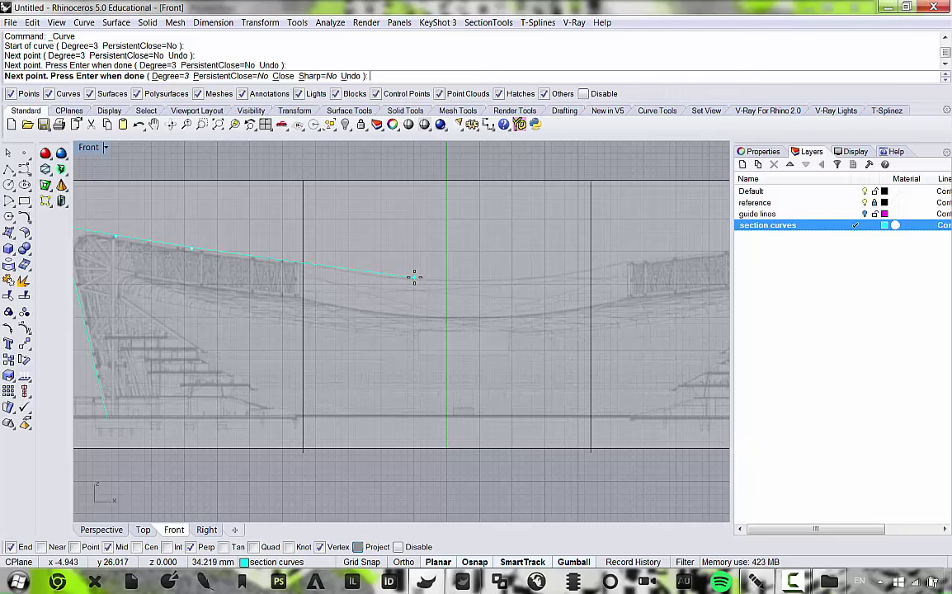
{"action": "left_click", "coordinate": [414, 276]}
{"action": "key", "text": "Caps_Lock"}
{"action": "scroll", "coordinate": [445, 275], "scroll_direction": "up", "scroll_amount": 2}
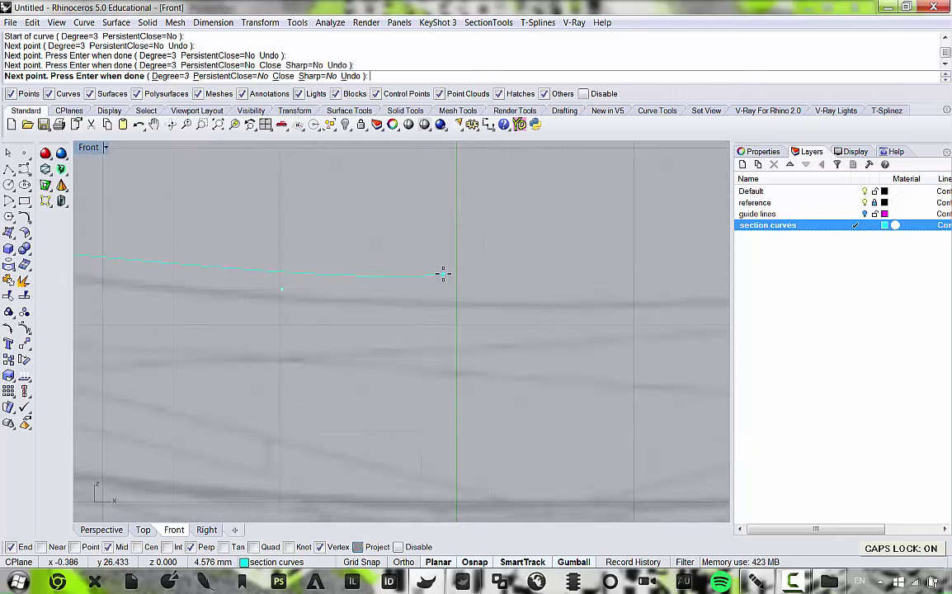
{"action": "scroll", "coordinate": [456, 283], "scroll_direction": "down", "scroll_amount": 2}
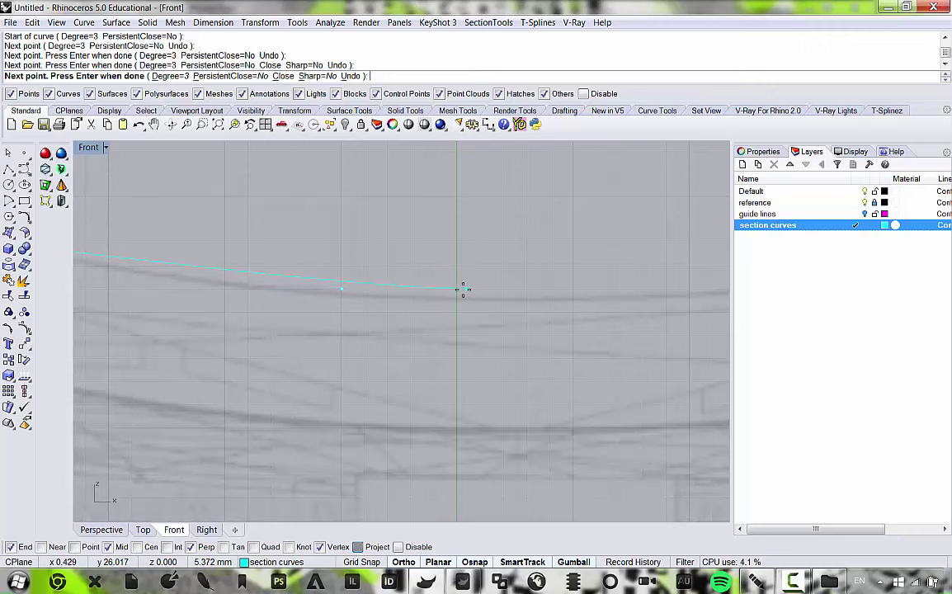
{"action": "scroll", "coordinate": [463, 288], "scroll_direction": "down", "scroll_amount": 3}
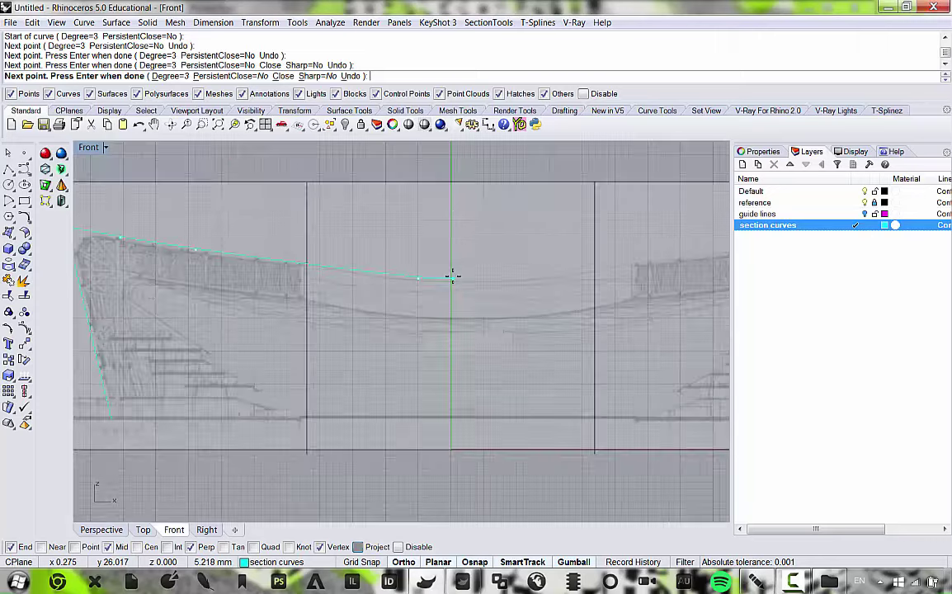
{"action": "scroll", "coordinate": [453, 280], "scroll_direction": "down", "scroll_amount": 3}
{"action": "scroll", "coordinate": [450, 273], "scroll_direction": "up", "scroll_amount": 5}
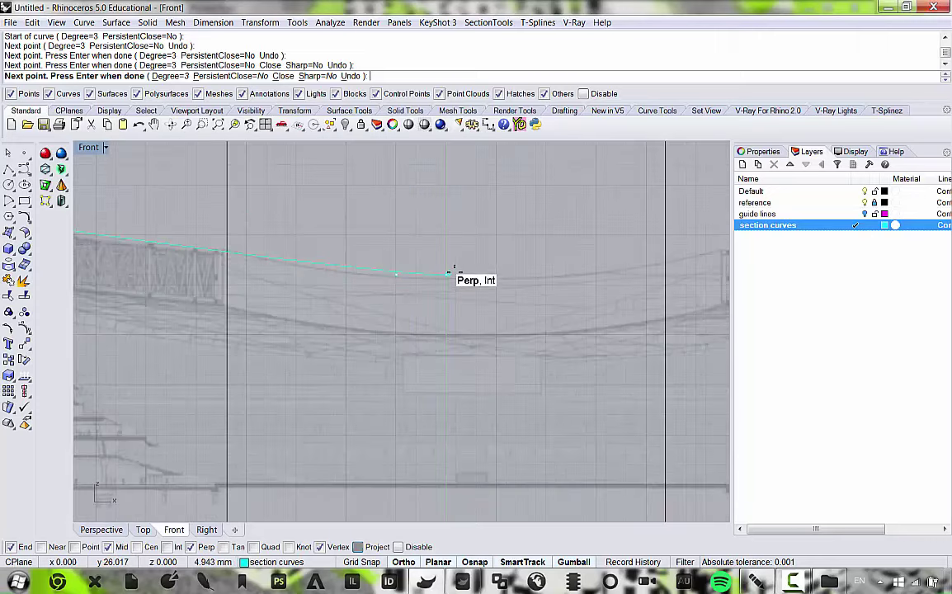
{"action": "left_click", "coordinate": [449, 273], "text": "shift"}
{"action": "key", "text": "Return"}
Turn on the control points of the roof curve and examine their placement against the reference section.
{"action": "scroll", "coordinate": [438, 284], "scroll_direction": "up", "scroll_amount": 4}
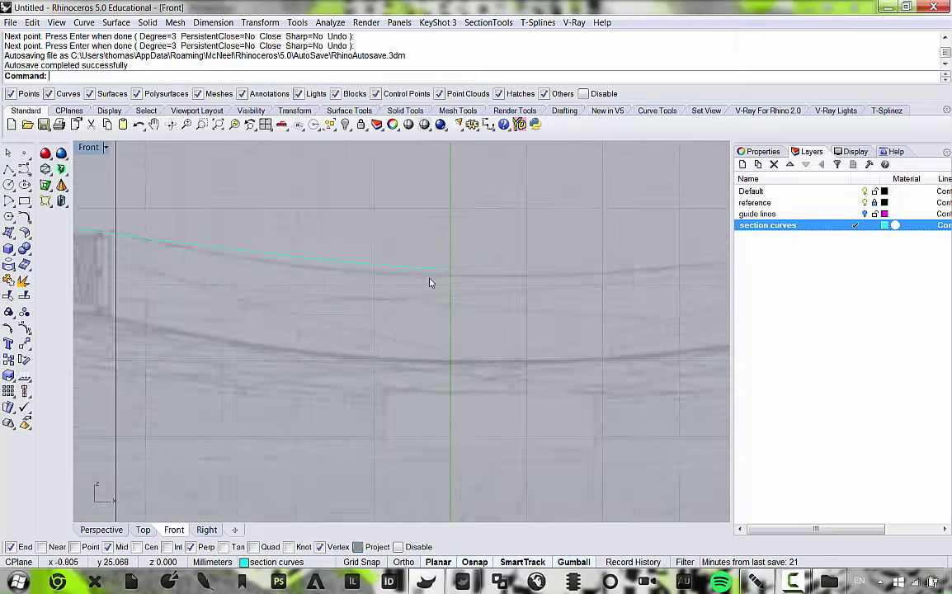
{"action": "scroll", "coordinate": [429, 283], "scroll_direction": "down", "scroll_amount": 5}
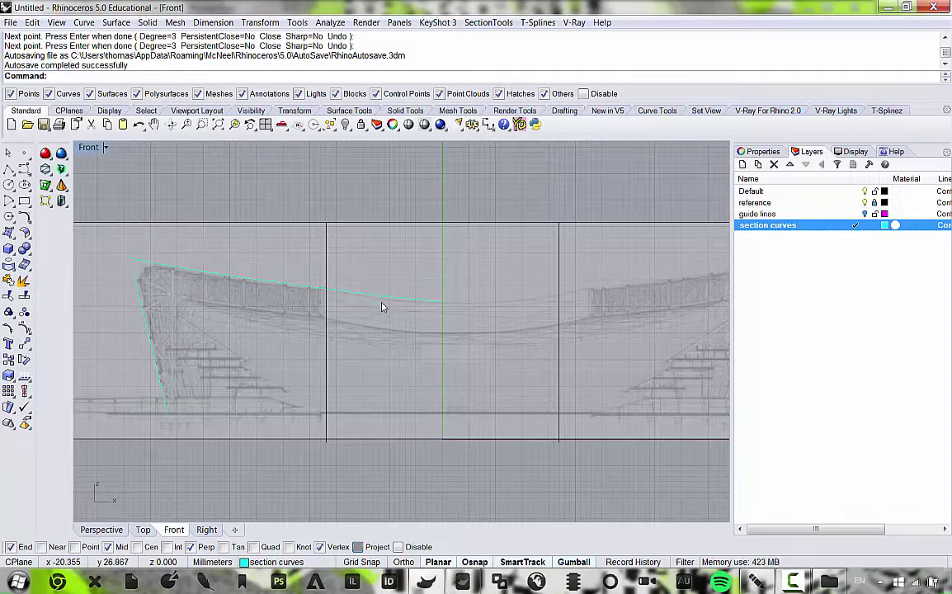
{"action": "scroll", "coordinate": [414, 319], "scroll_direction": "up", "scroll_amount": 3}
{"action": "scroll", "coordinate": [417, 272], "scroll_direction": "down", "scroll_amount": 5}
{"action": "scroll", "coordinate": [395, 278], "scroll_direction": "up", "scroll_amount": 4}
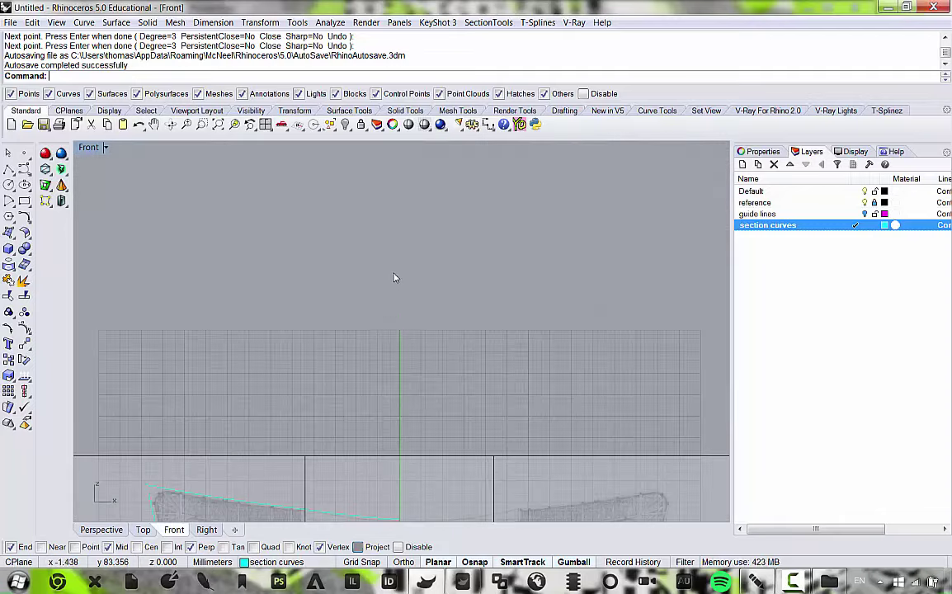
{"action": "scroll", "coordinate": [369, 233], "scroll_direction": "down", "scroll_amount": 1}
{"action": "scroll", "coordinate": [369, 233], "scroll_direction": "up", "scroll_amount": 5}
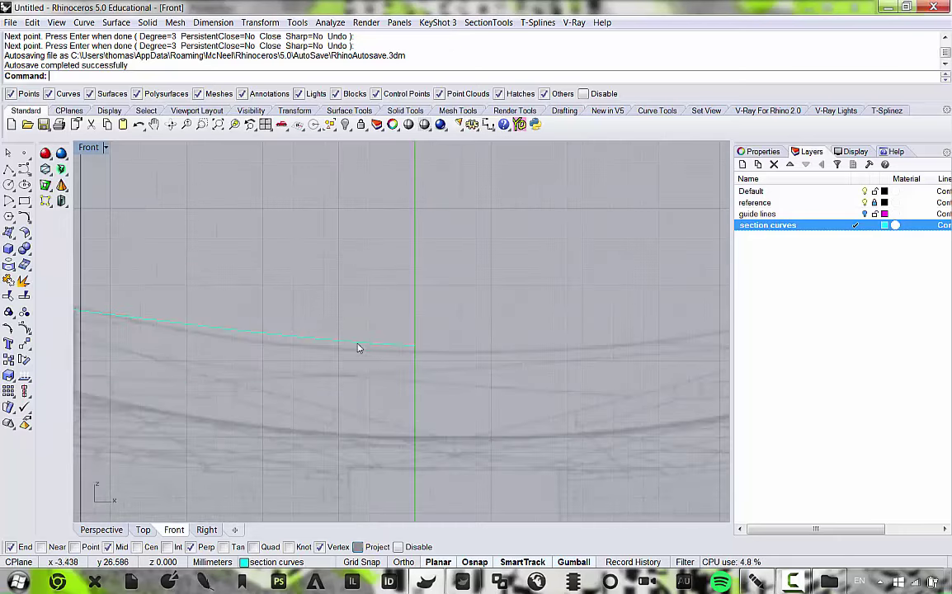
{"action": "left_click", "coordinate": [372, 350]}
{"action": "scroll", "coordinate": [282, 253], "scroll_direction": "down", "scroll_amount": 5}
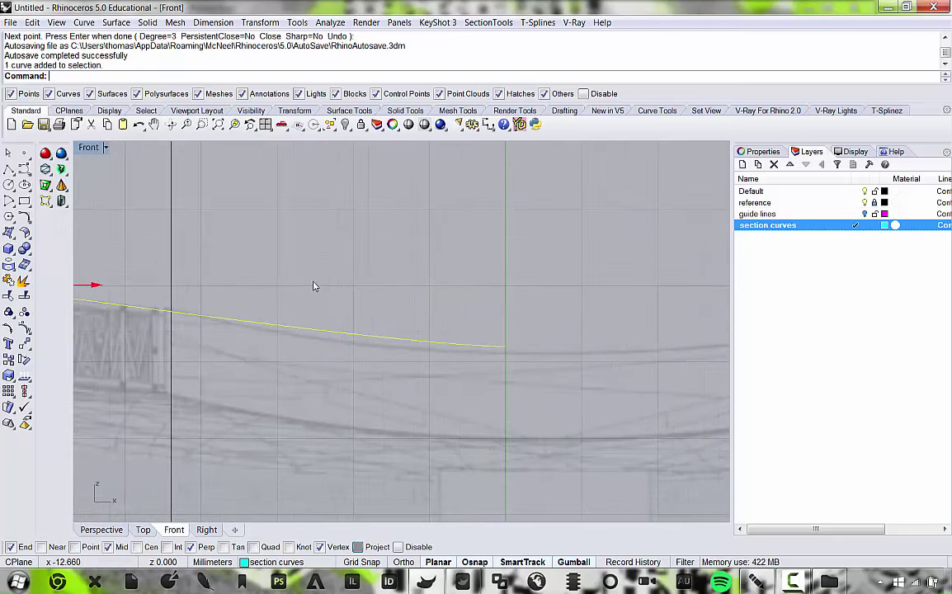
{"action": "left_click", "coordinate": [32, 22]}
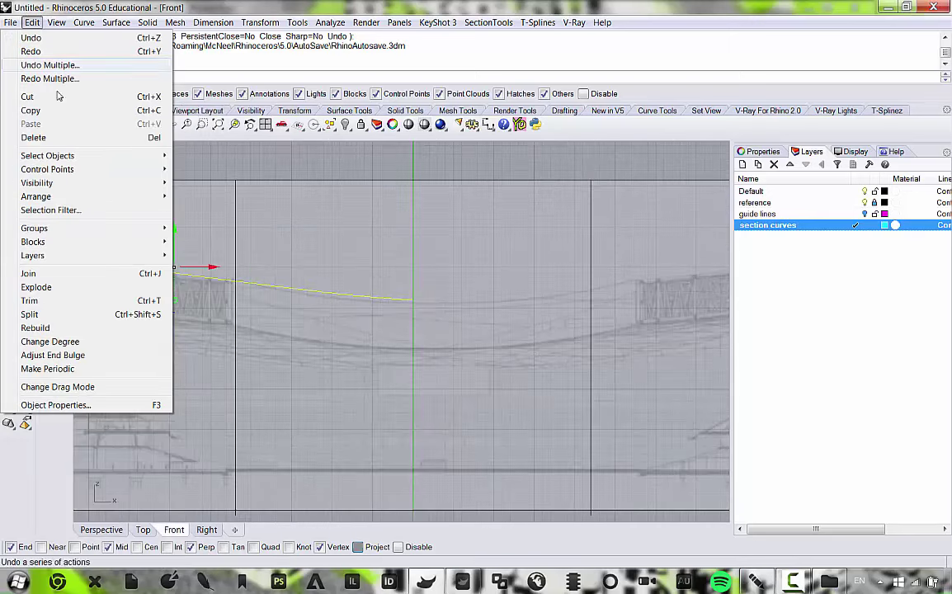
{"action": "mouse_move", "coordinate": [107, 169]}
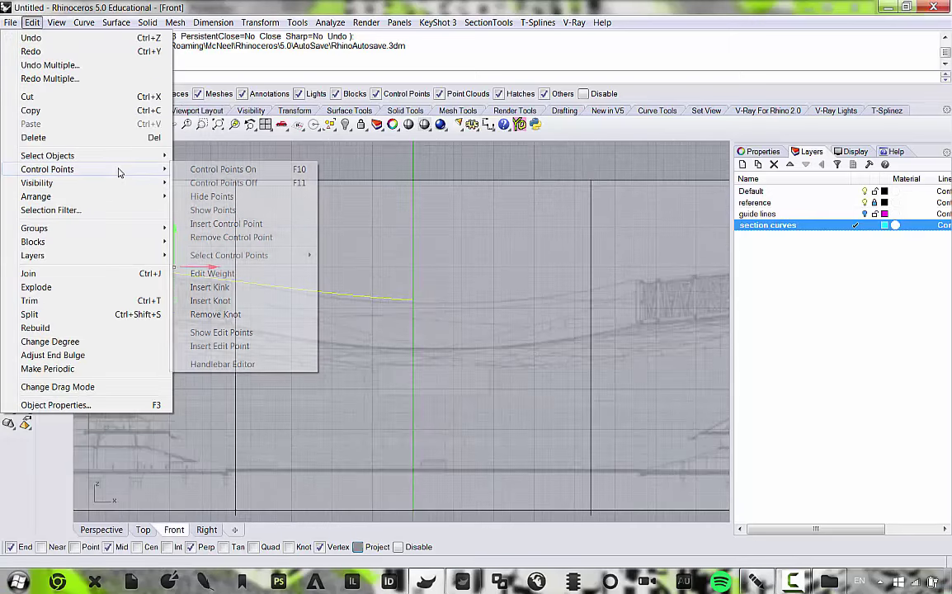
{"action": "left_click", "coordinate": [233, 170]}
{"action": "scroll", "coordinate": [372, 305], "scroll_direction": "up", "scroll_amount": 6}
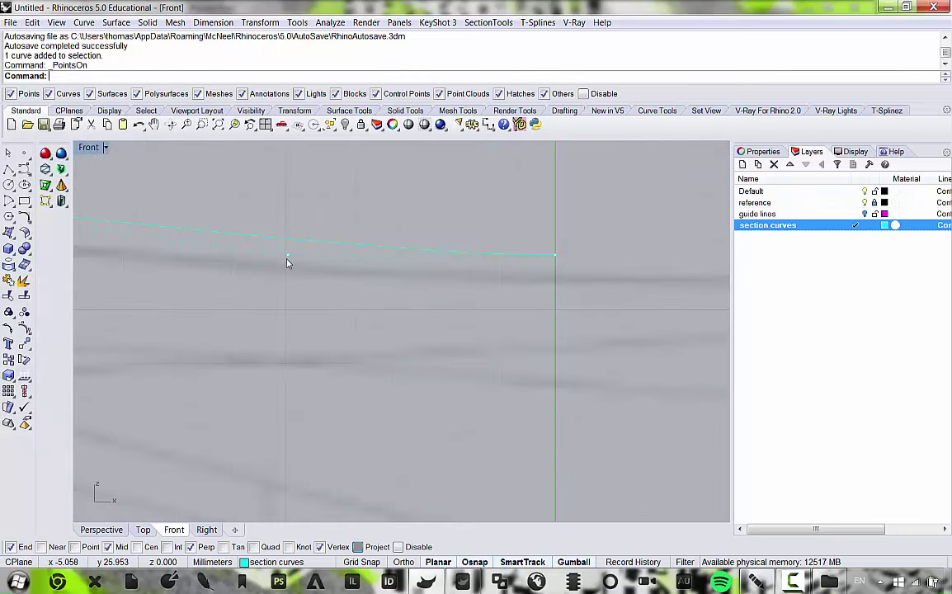
{"action": "scroll", "coordinate": [502, 277], "scroll_direction": "down", "scroll_amount": 6}
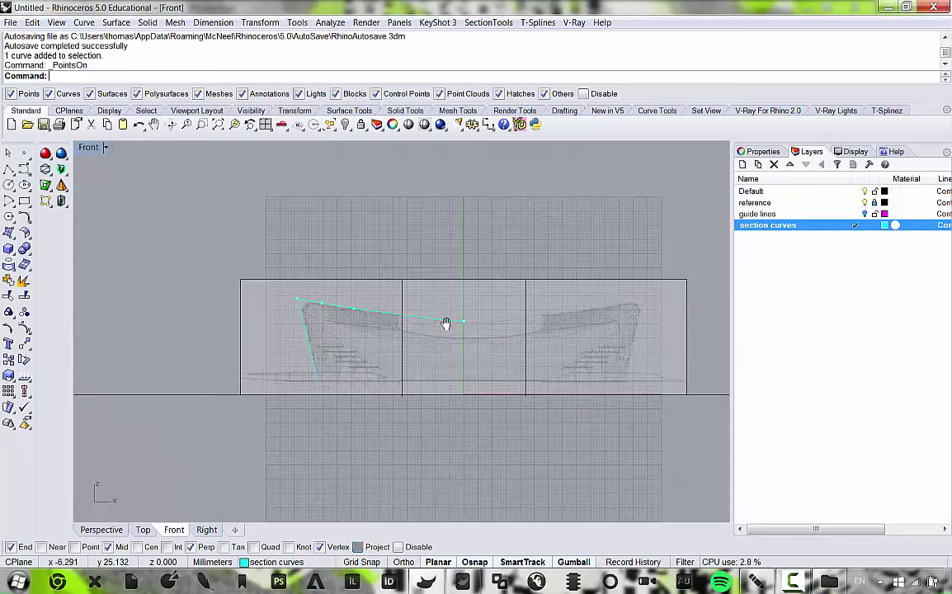
Draw a degree-3 sample curve with four control points in the empty area above the reference section.
{"action": "scroll", "coordinate": [347, 270], "scroll_direction": "up", "scroll_amount": 3}
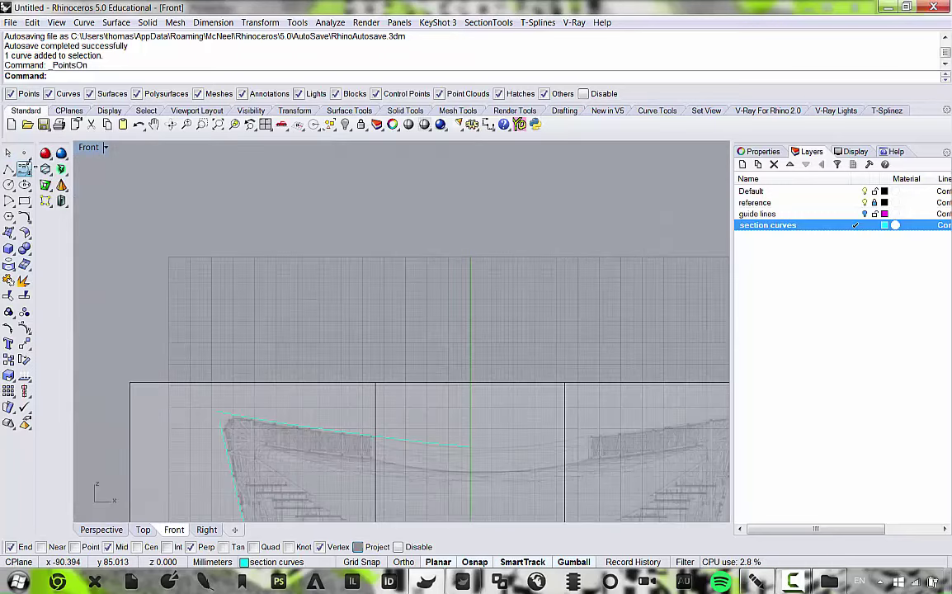
{"action": "left_click", "coordinate": [23, 167]}
{"action": "left_click", "coordinate": [183, 175]}
{"action": "left_click", "coordinate": [225, 248]}
{"action": "left_click", "coordinate": [349, 297]}
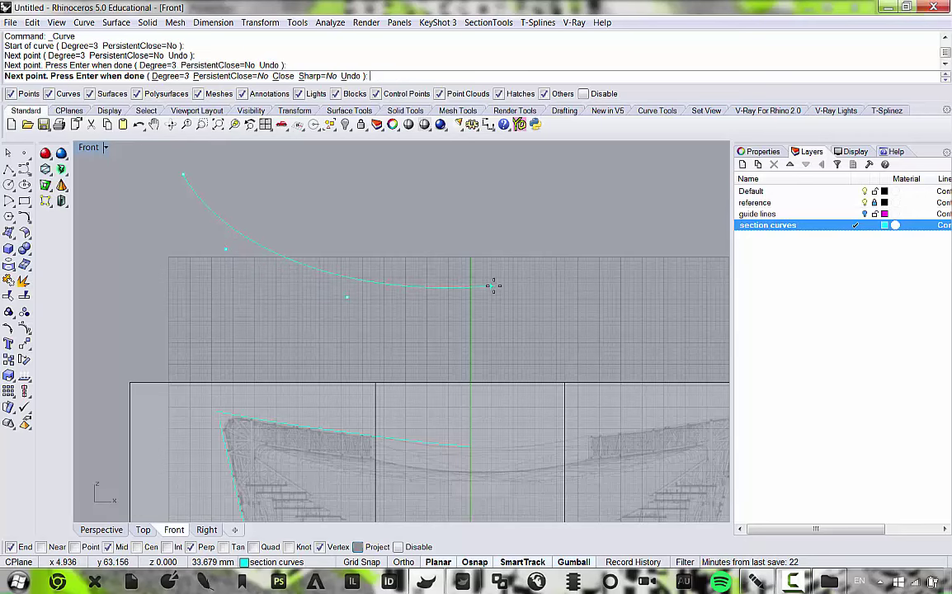
{"action": "left_click", "coordinate": [499, 317]}
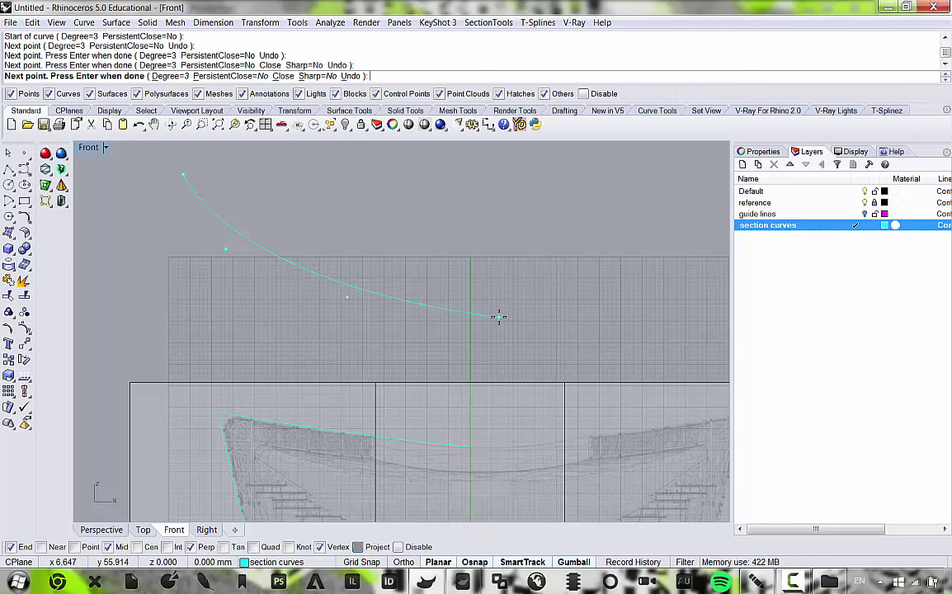
{"action": "right_click", "coordinate": [499, 317]}
Mirror a copy of the sample curve about a vertical plane through its lower endpoint.
{"action": "right_click_drag", "start_coordinate": [443, 322], "coordinate": [376, 305]}
{"action": "scroll", "coordinate": [368, 274], "scroll_direction": "down", "scroll_amount": 4}
{"action": "scroll", "coordinate": [385, 261], "scroll_direction": "up", "scroll_amount": 6}
{"action": "left_click", "coordinate": [427, 325]}
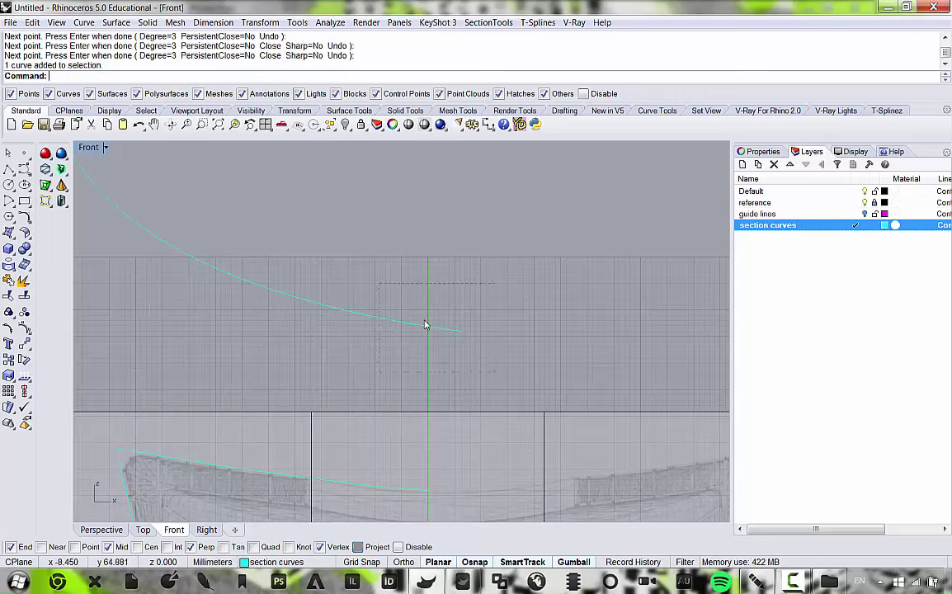
{"action": "right_click_drag", "start_coordinate": [427, 324], "coordinate": [297, 284]}
{"action": "left_click", "coordinate": [260, 23]}
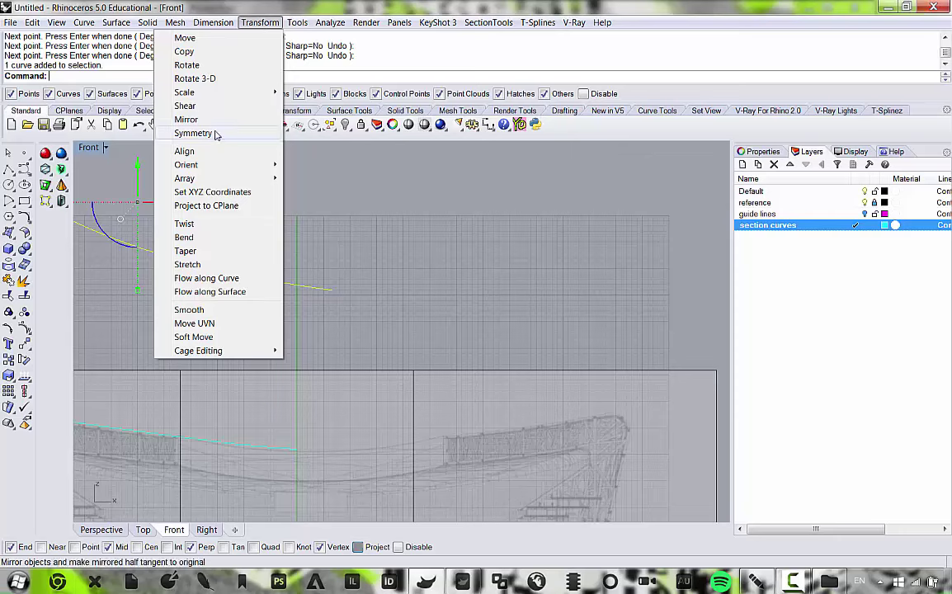
{"action": "left_click", "coordinate": [190, 119]}
{"action": "left_click", "coordinate": [332, 290]}
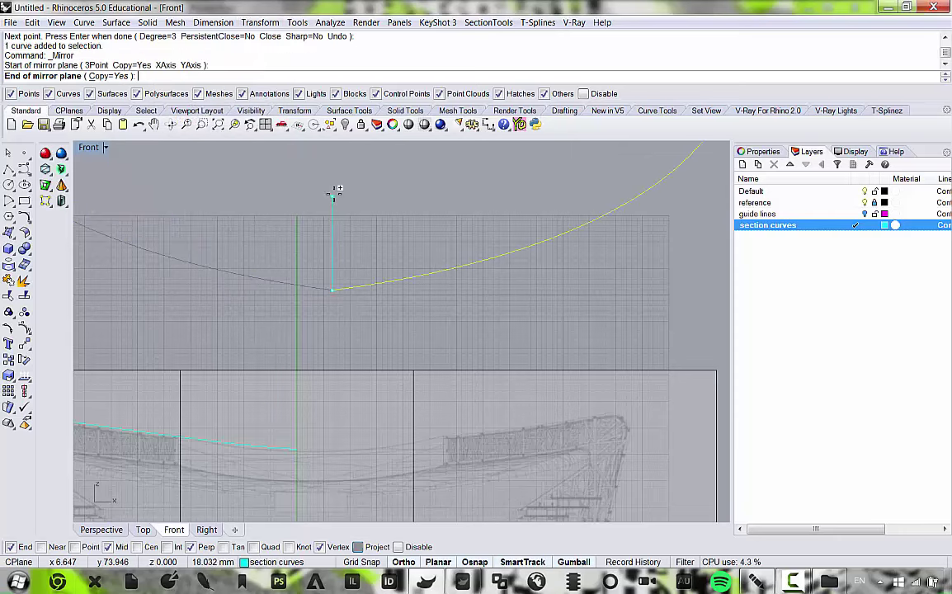
{"action": "left_click", "coordinate": [333, 191]}
Examine the joint where the sample curve meets its mirrored copy, checking how smoothly the two halves connect.
{"action": "scroll", "coordinate": [438, 296], "scroll_direction": "down", "scroll_amount": 3}
{"action": "scroll", "coordinate": [412, 286], "scroll_direction": "up", "scroll_amount": 2}
{"action": "scroll", "coordinate": [411, 285], "scroll_direction": "up", "scroll_amount": 5}
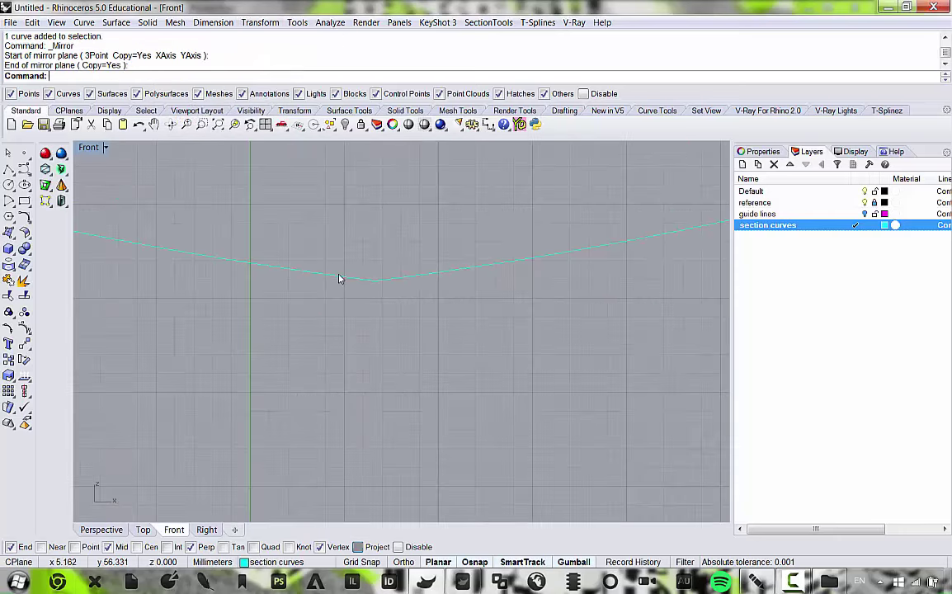
{"action": "scroll", "coordinate": [408, 292], "scroll_direction": "down", "scroll_amount": 3}
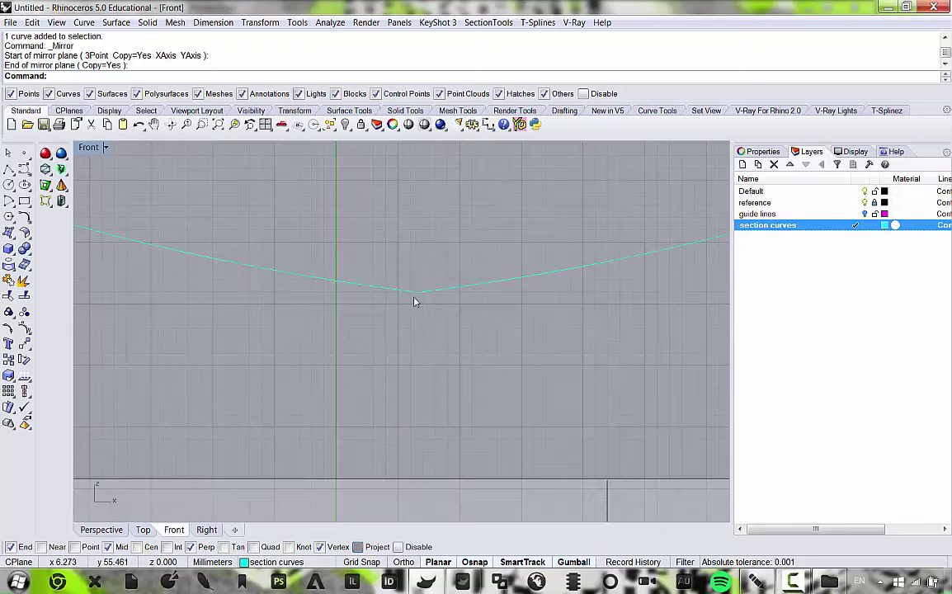
{"action": "scroll", "coordinate": [412, 288], "scroll_direction": "down", "scroll_amount": 4}
{"action": "scroll", "coordinate": [404, 276], "scroll_direction": "up", "scroll_amount": 2}
{"action": "scroll", "coordinate": [396, 305], "scroll_direction": "up", "scroll_amount": 2}
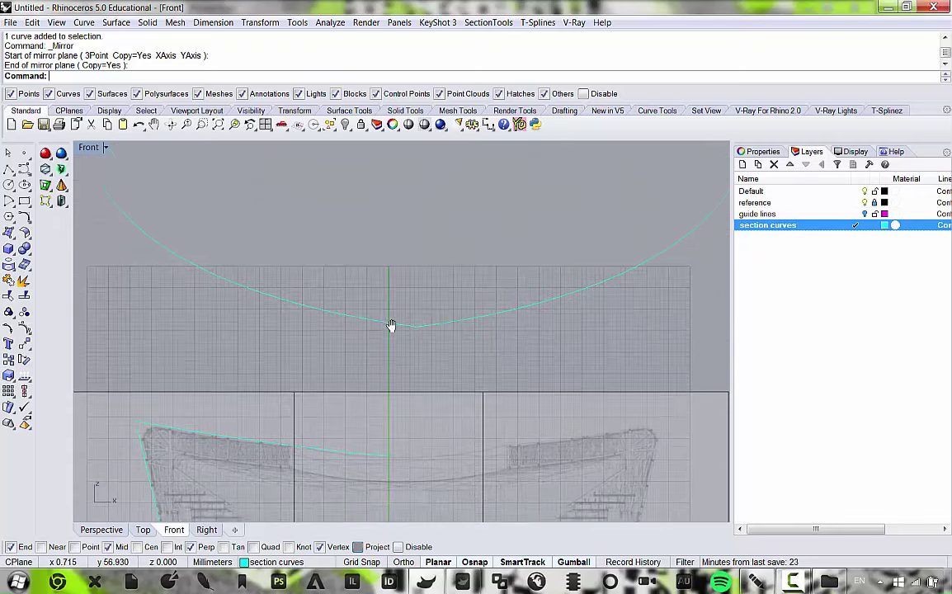
{"action": "scroll", "coordinate": [281, 256], "scroll_direction": "up", "scroll_amount": 3}
{"action": "scroll", "coordinate": [247, 214], "scroll_direction": "up", "scroll_amount": 2}
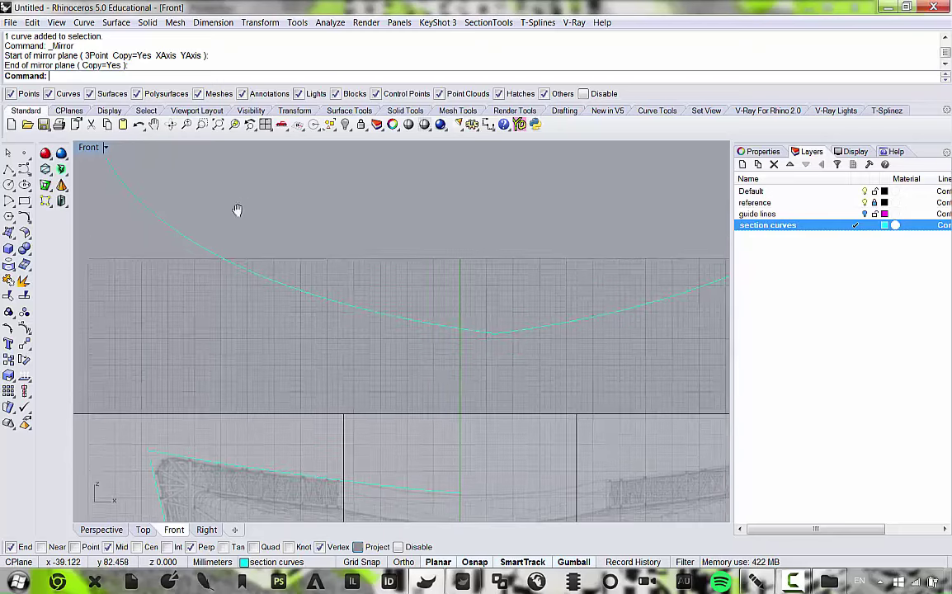
Draw a second degree-3 sample curve with three control points above the first, keeping its last segment horizontal.
{"action": "left_click", "coordinate": [23, 169]}
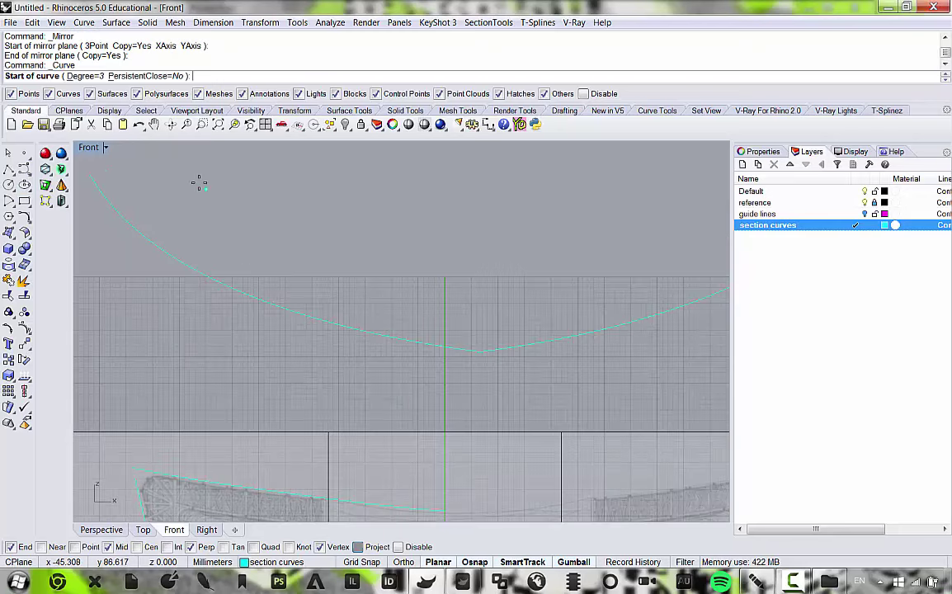
{"action": "left_click", "coordinate": [198, 176]}
{"action": "left_click", "coordinate": [272, 252]}
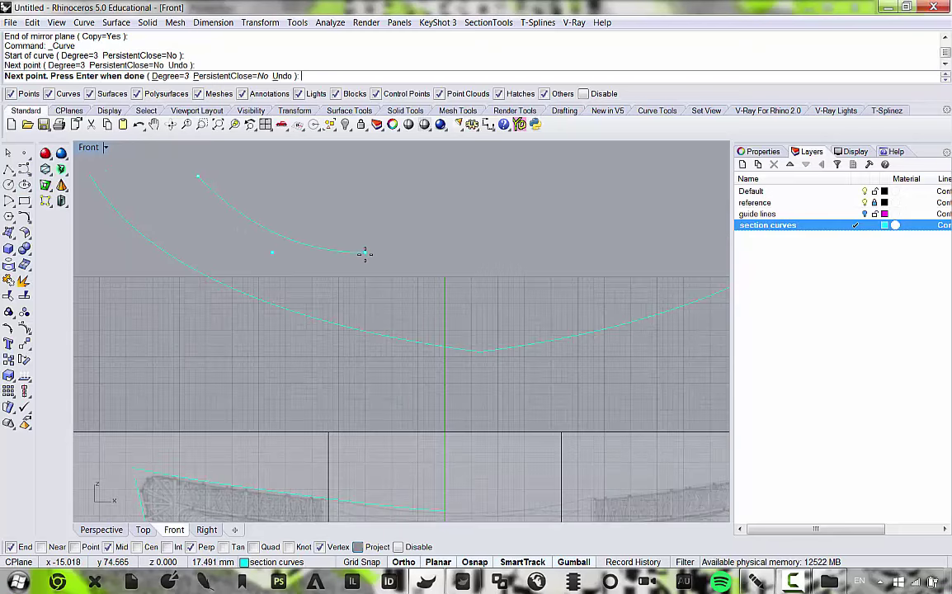
{"action": "scroll", "coordinate": [325, 249], "scroll_direction": "up", "scroll_amount": 3}
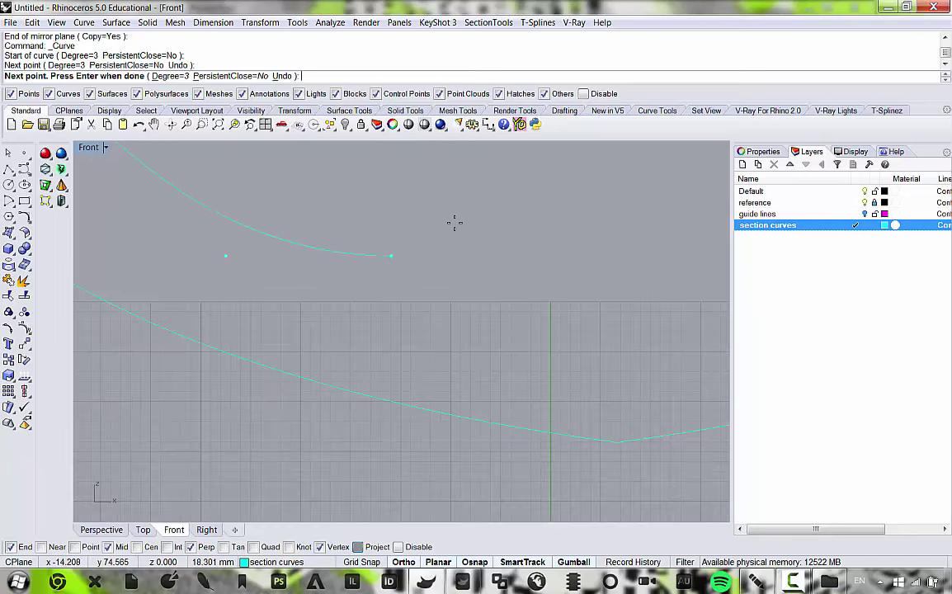
{"action": "left_click", "coordinate": [503, 228]}
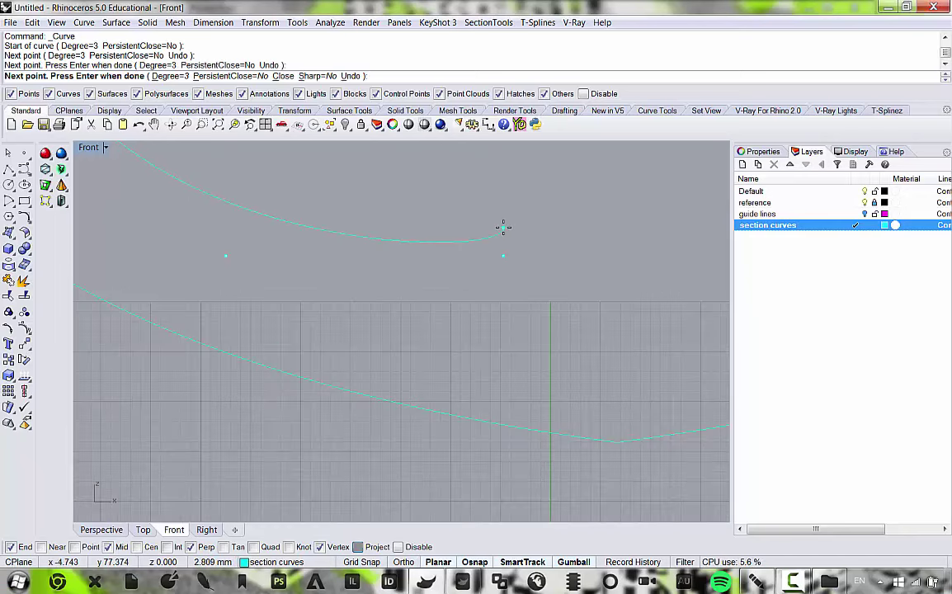
{"action": "right_click", "coordinate": [505, 231]}
Mirror a copy of the second sample curve about a vertical plane through its level end.
{"action": "left_click", "coordinate": [488, 257]}
{"action": "scroll", "coordinate": [455, 228], "scroll_direction": "down", "scroll_amount": 4}
{"action": "right_click_drag", "start_coordinate": [486, 250], "coordinate": [459, 293]}
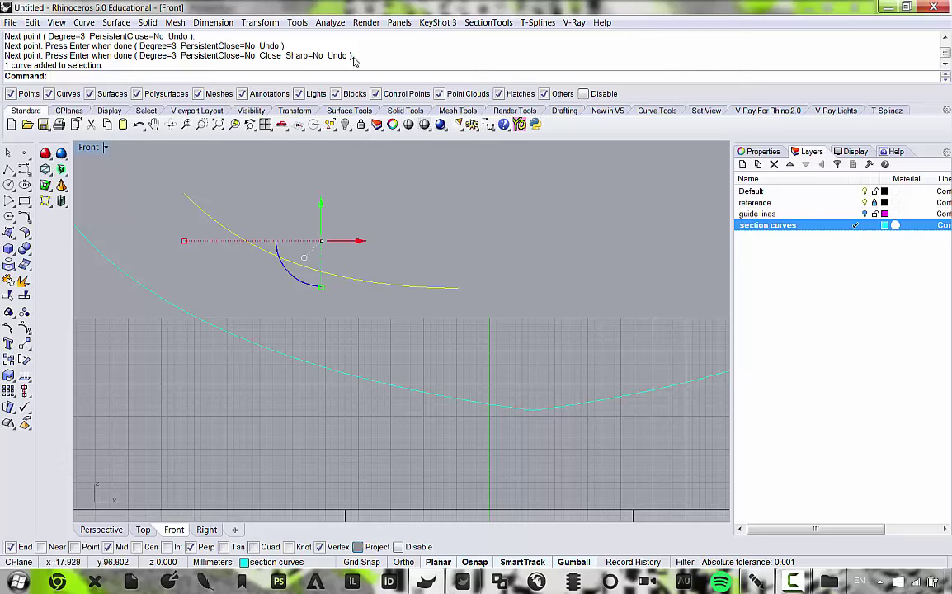
{"action": "left_click", "coordinate": [260, 22]}
{"action": "left_click", "coordinate": [165, 120]}
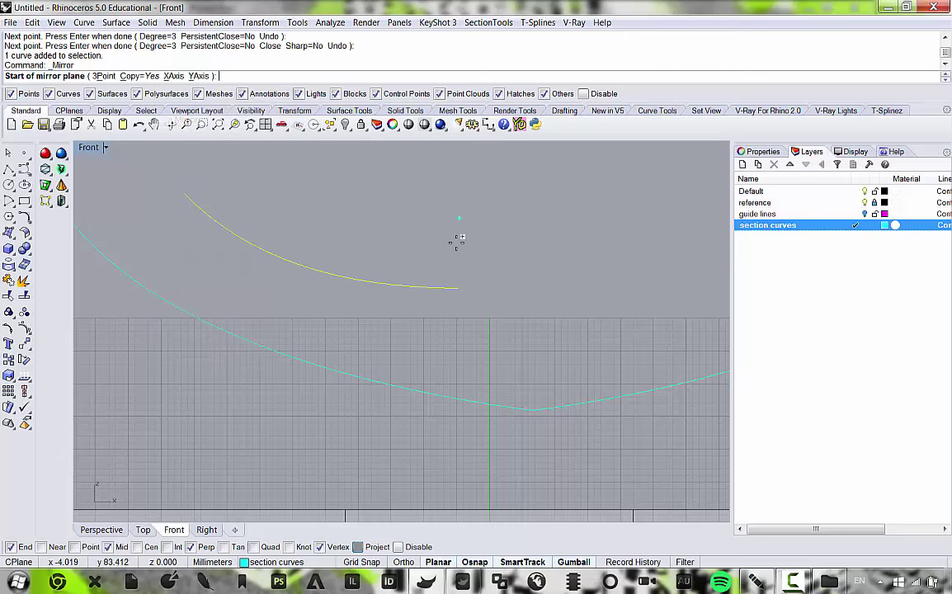
{"action": "left_click", "coordinate": [459, 288]}
{"action": "left_click", "coordinate": [451, 206]}
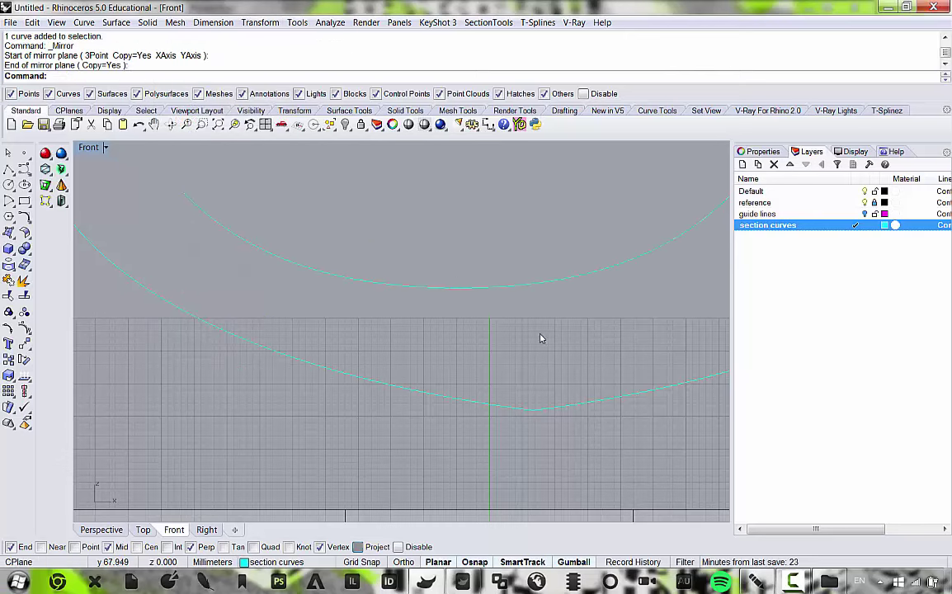
Examine the joint of the second mirrored pair and compare its smoothness with the first pair.
{"action": "scroll", "coordinate": [461, 287], "scroll_direction": "up", "scroll_amount": 10}
{"action": "scroll", "coordinate": [248, 269], "scroll_direction": "down", "scroll_amount": 6}
{"action": "scroll", "coordinate": [501, 245], "scroll_direction": "down", "scroll_amount": 8}
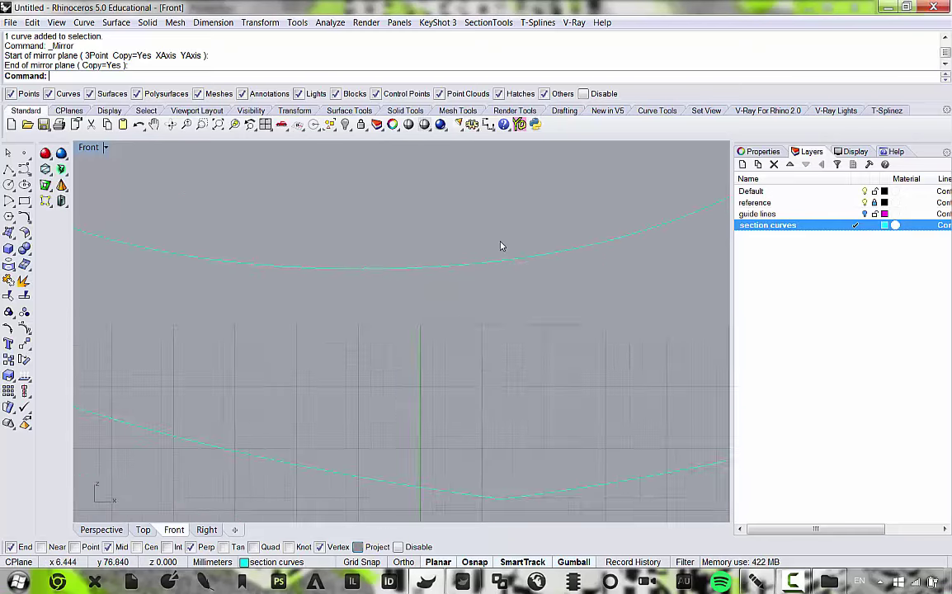
{"action": "right_click_drag", "start_coordinate": [521, 255], "coordinate": [500, 276]}
{"action": "scroll", "coordinate": [500, 276], "scroll_direction": "up", "scroll_amount": 3}
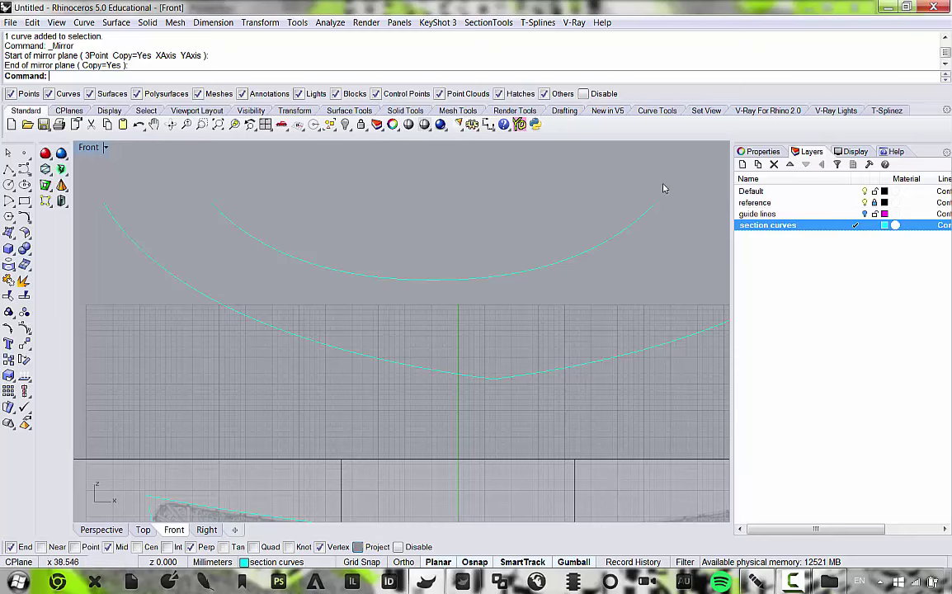
{"action": "right_click_drag", "start_coordinate": [632, 308], "coordinate": [528, 288]}
{"action": "scroll", "coordinate": [526, 290], "scroll_direction": "down", "scroll_amount": 9}
{"action": "scroll", "coordinate": [469, 290], "scroll_direction": "up", "scroll_amount": 5}
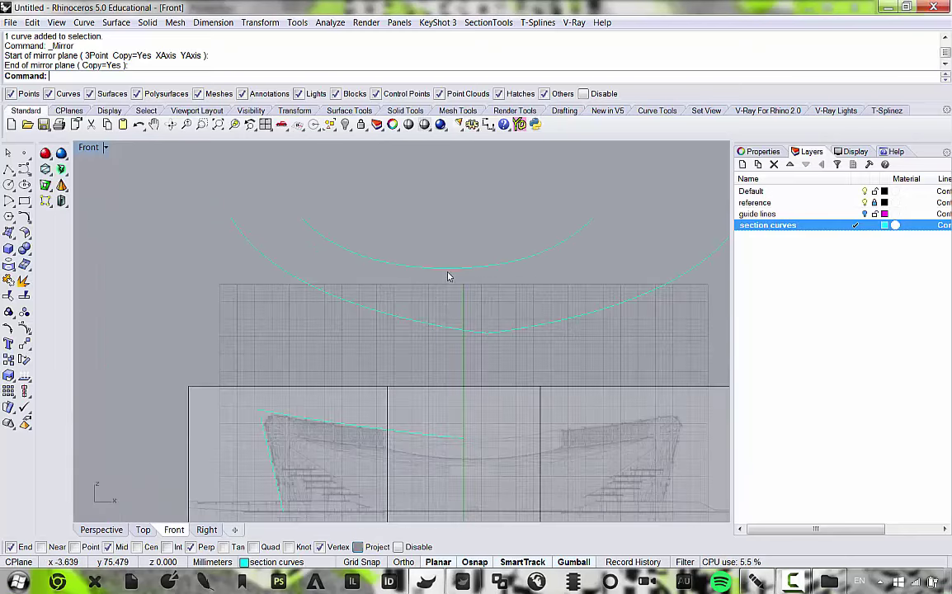
{"action": "left_click", "coordinate": [397, 251]}
{"action": "scroll", "coordinate": [415, 271], "scroll_direction": "up", "scroll_amount": 2}
{"action": "scroll", "coordinate": [461, 263], "scroll_direction": "up", "scroll_amount": 3}
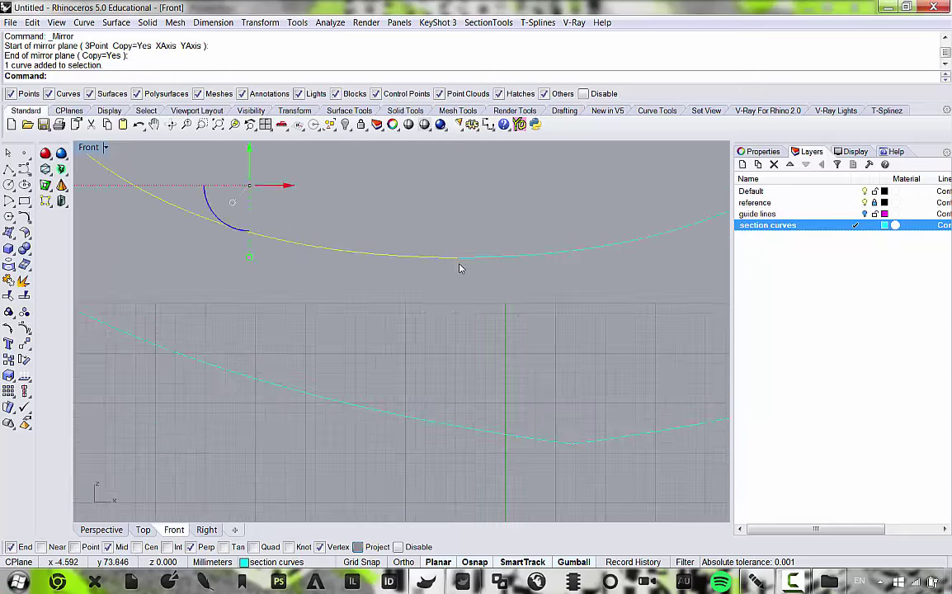
Delete all four sample curves above the reference section.
{"action": "scroll", "coordinate": [465, 261], "scroll_direction": "down", "scroll_amount": 3}
{"action": "right_click_drag", "start_coordinate": [504, 314], "coordinate": [421, 255]}
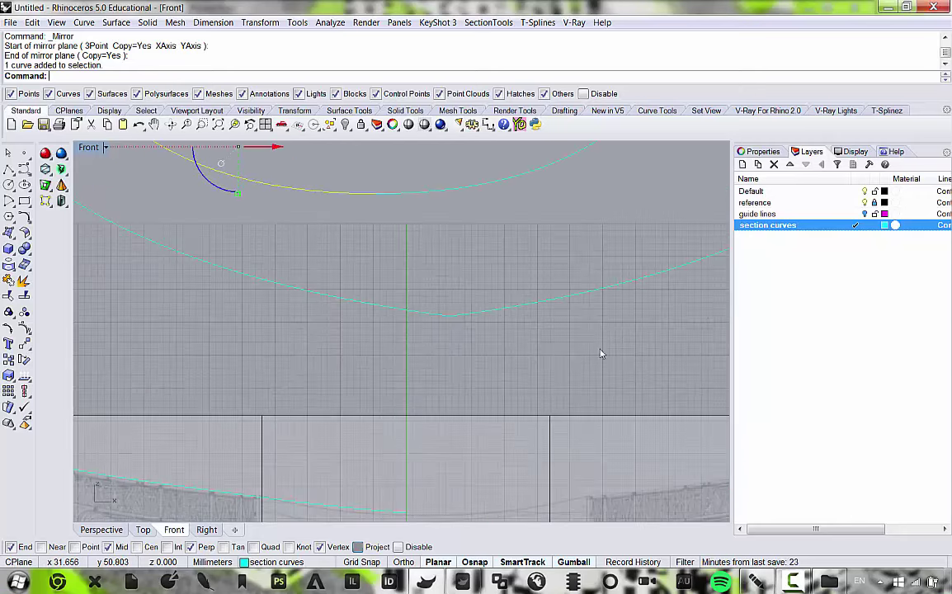
{"action": "left_click_drag", "start_coordinate": [611, 355], "coordinate": [310, 177]}
{"action": "key", "text": "Delete"}
Turn on the control points of the roof curve traced over the truss's upper edge.
{"action": "scroll", "coordinate": [403, 223], "scroll_direction": "down", "scroll_amount": 4}
{"action": "scroll", "coordinate": [414, 370], "scroll_direction": "up", "scroll_amount": 3}
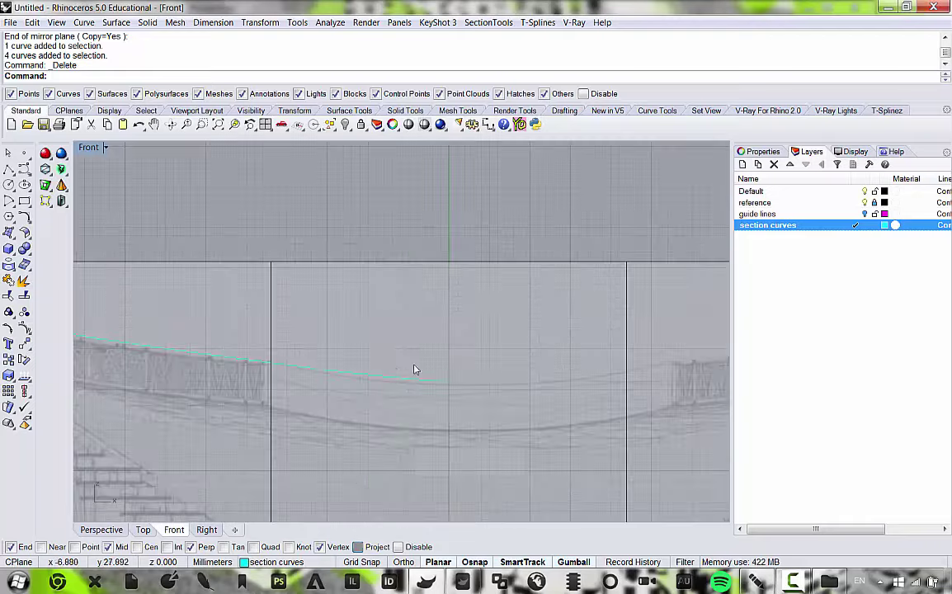
{"action": "left_click", "coordinate": [465, 385]}
{"action": "scroll", "coordinate": [465, 386], "scroll_direction": "down", "scroll_amount": 1}
{"action": "scroll", "coordinate": [421, 397], "scroll_direction": "up", "scroll_amount": 3}
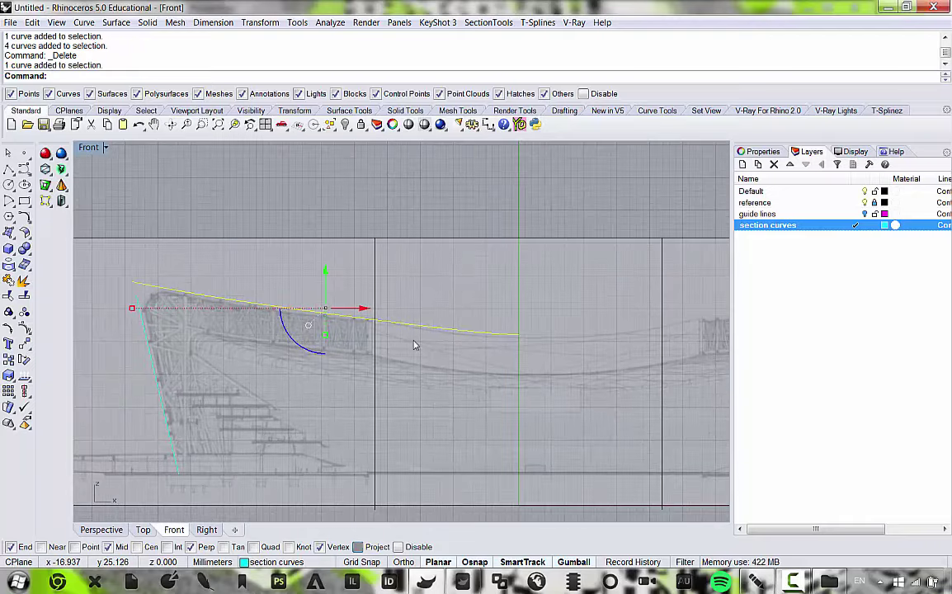
{"action": "scroll", "coordinate": [458, 335], "scroll_direction": "down", "scroll_amount": 1}
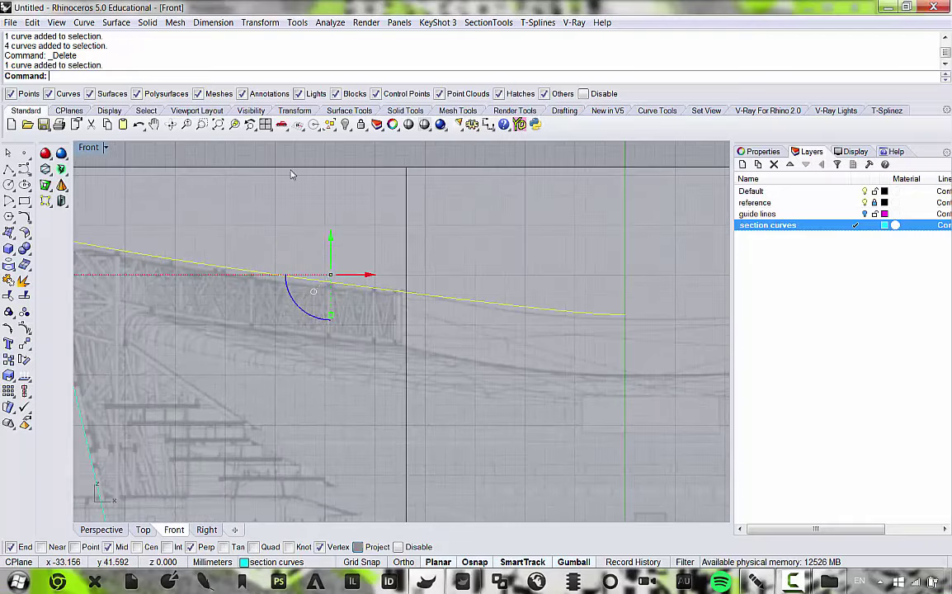
{"action": "left_click", "coordinate": [38, 24]}
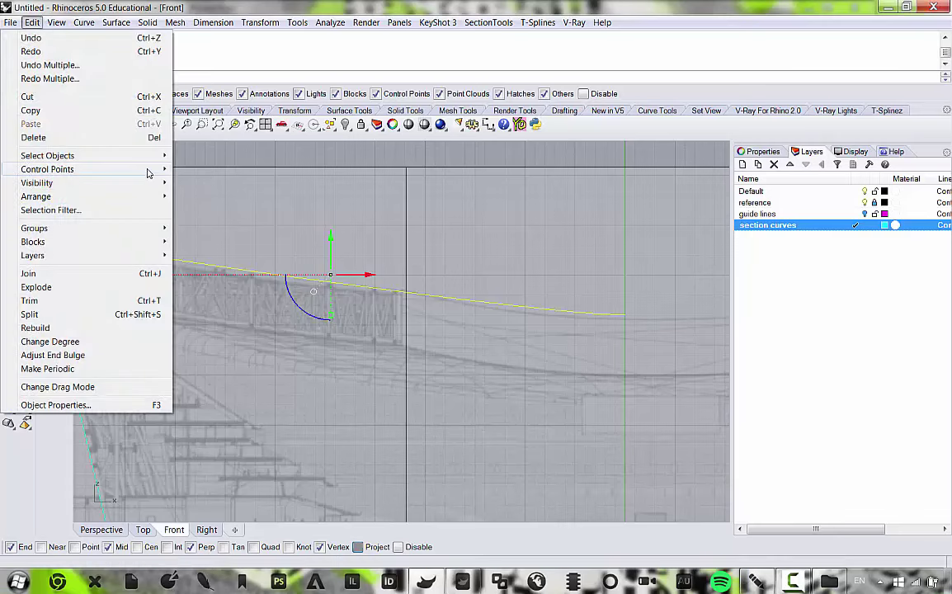
{"action": "mouse_move", "coordinate": [148, 170]}
{"action": "left_click", "coordinate": [253, 170]}
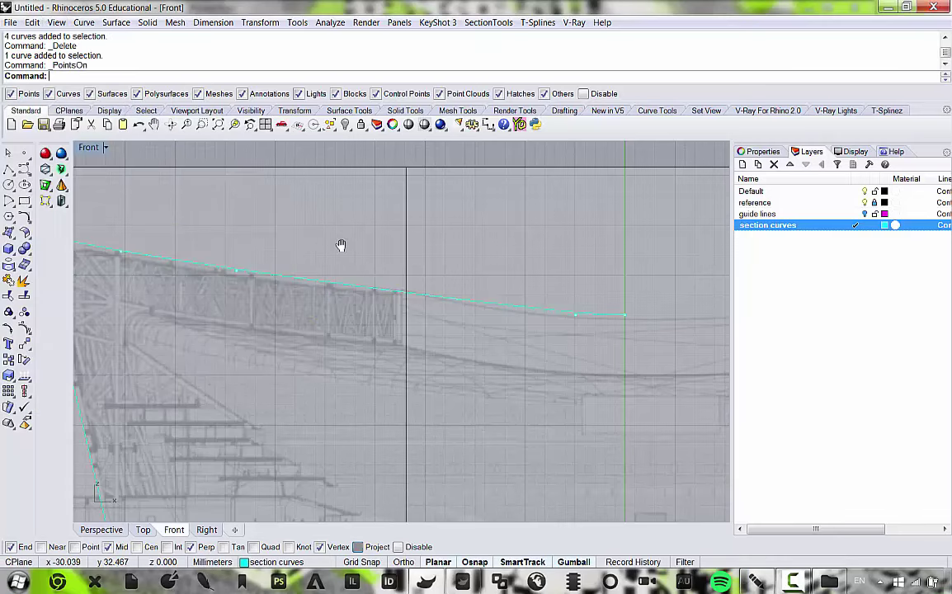
{"action": "scroll", "coordinate": [488, 290], "scroll_direction": "up", "scroll_amount": 2}
{"action": "scroll", "coordinate": [488, 290], "scroll_direction": "down", "scroll_amount": 2}
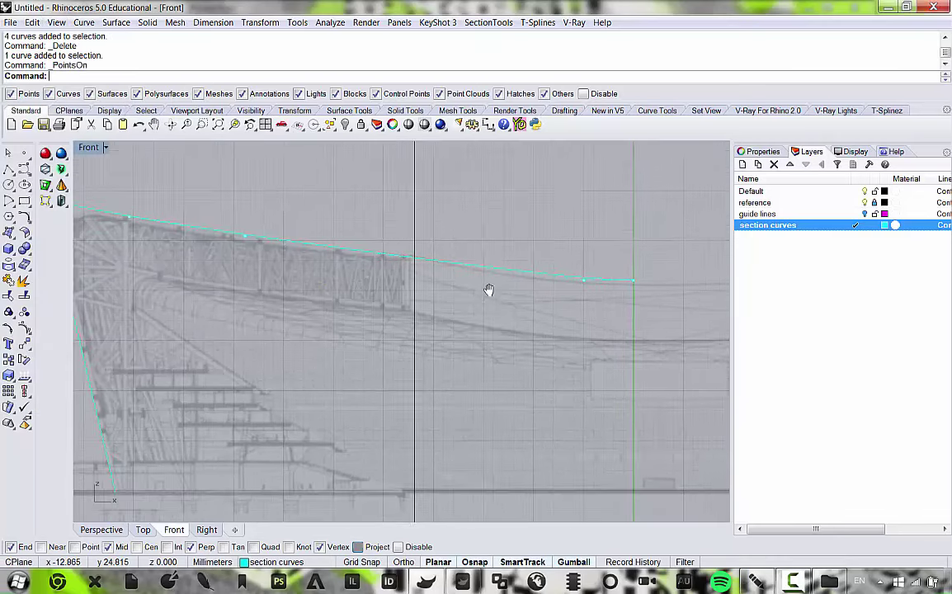
Move the roof curve's second-to-last control point horizontally away from the central axis, lengthening the level end segment.
{"action": "left_click", "coordinate": [567, 281]}
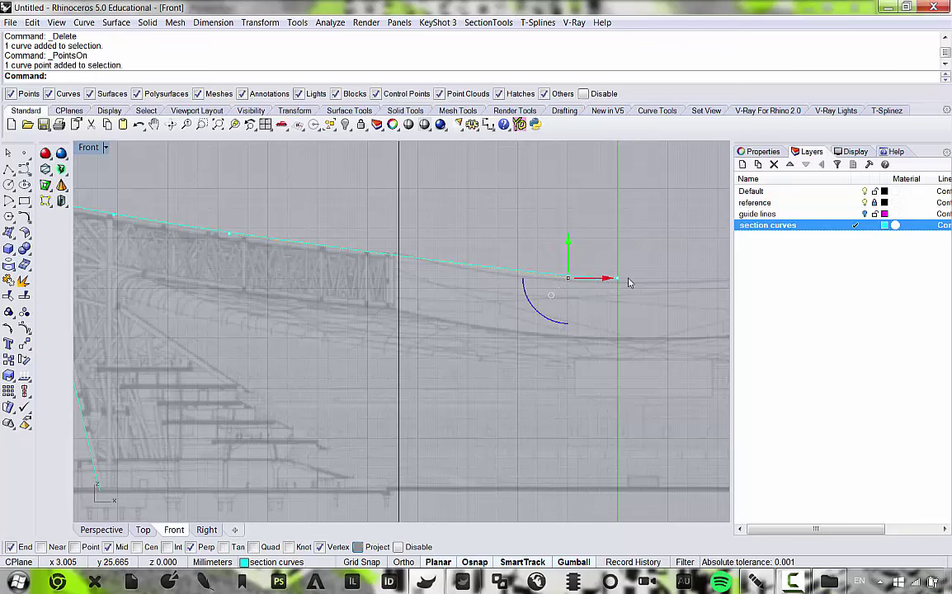
{"action": "left_click_drag", "start_coordinate": [595, 278], "coordinate": [522, 266]}
{"action": "right_click_drag", "start_coordinate": [408, 289], "coordinate": [509, 294]}
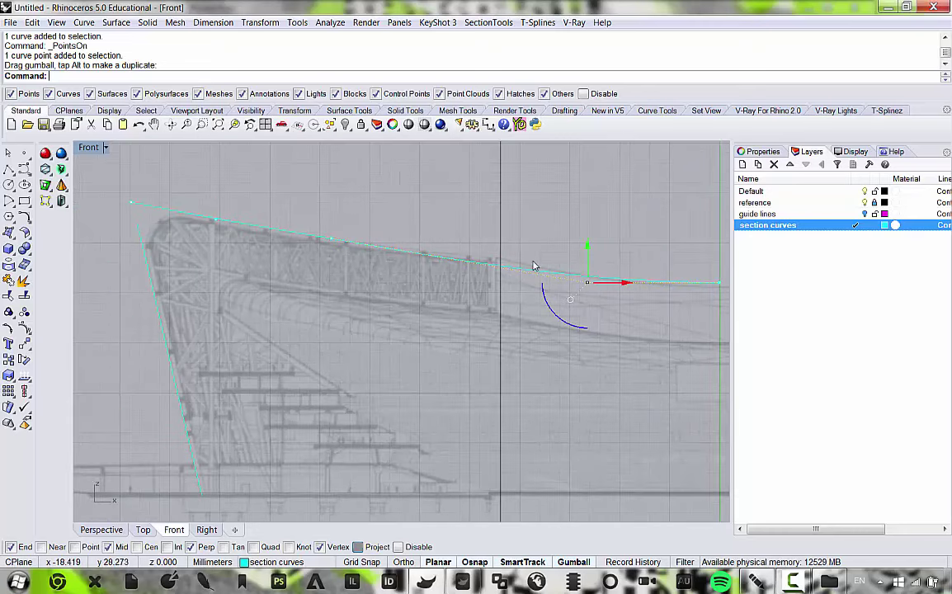
{"action": "right_click_drag", "start_coordinate": [534, 265], "coordinate": [488, 262]}
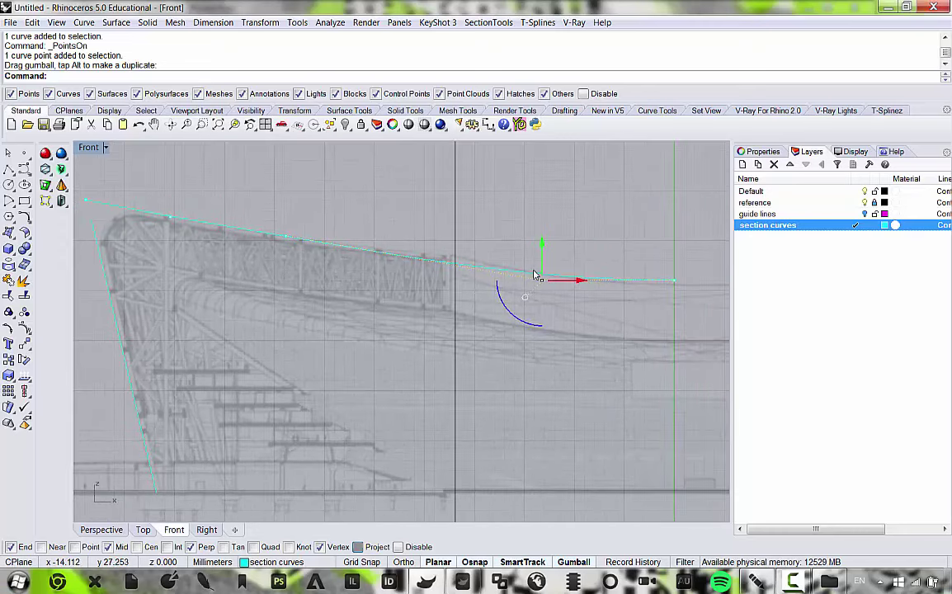
Lower the roof curve's middle control point slightly and shift it towards the central axis to follow the truss's upper edge.
{"action": "left_click", "coordinate": [285, 240]}
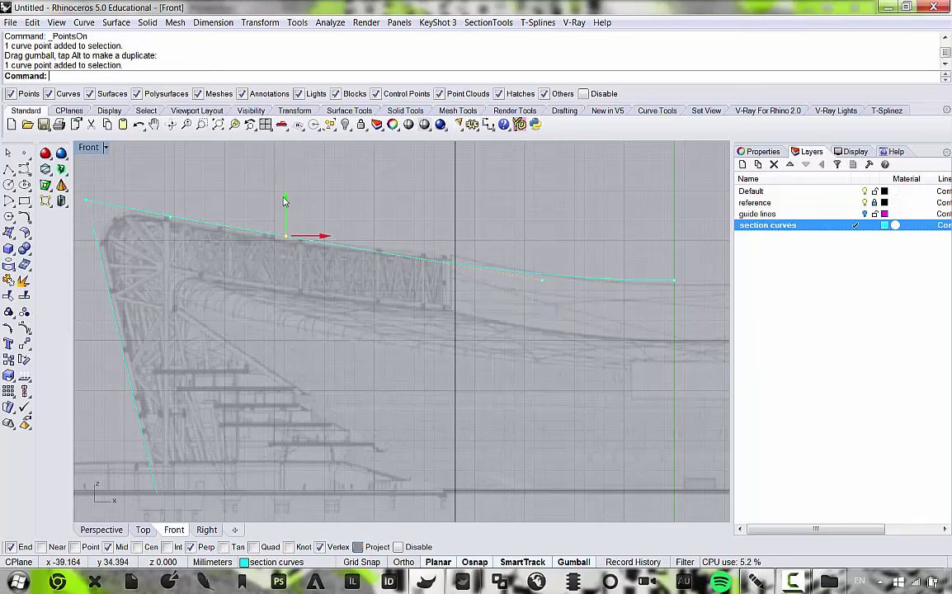
{"action": "left_click_drag", "start_coordinate": [285, 214], "coordinate": [287, 206]}
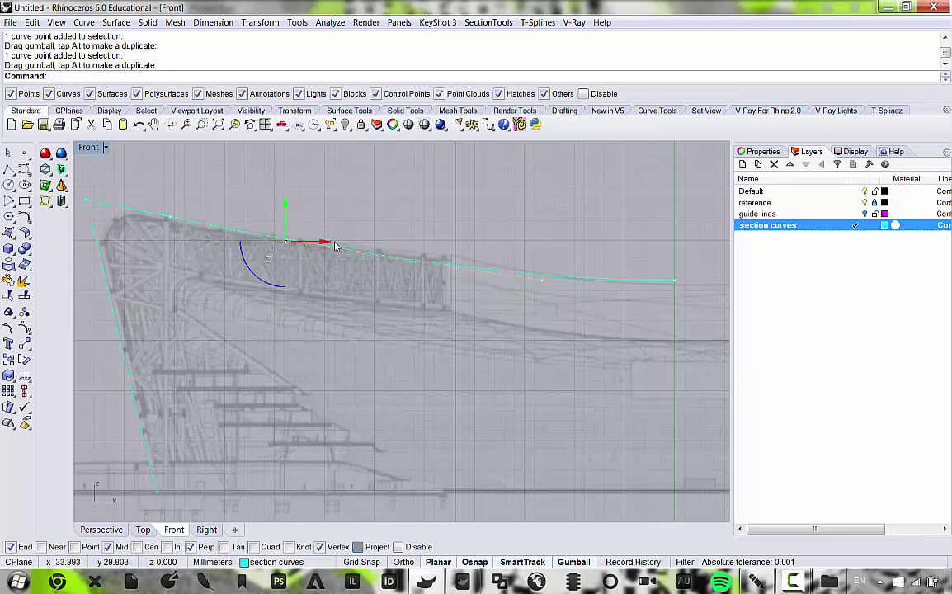
{"action": "left_click_drag", "start_coordinate": [325, 244], "coordinate": [307, 216]}
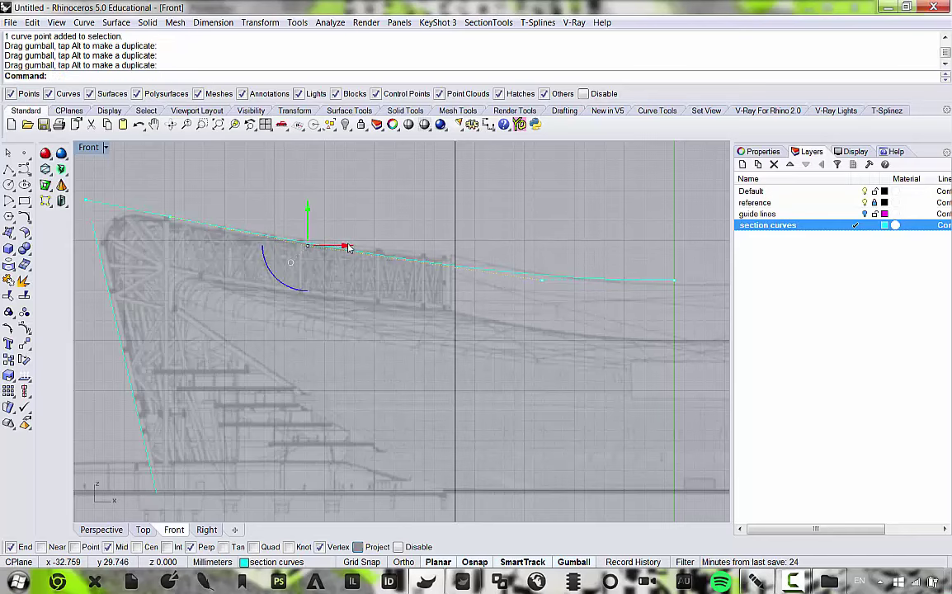
{"action": "left_click_drag", "start_coordinate": [348, 248], "coordinate": [350, 247]}
Check the roof curve's fit at the facade corner and turn off its control points.
{"action": "scroll", "coordinate": [312, 198], "scroll_direction": "up", "scroll_amount": 4}
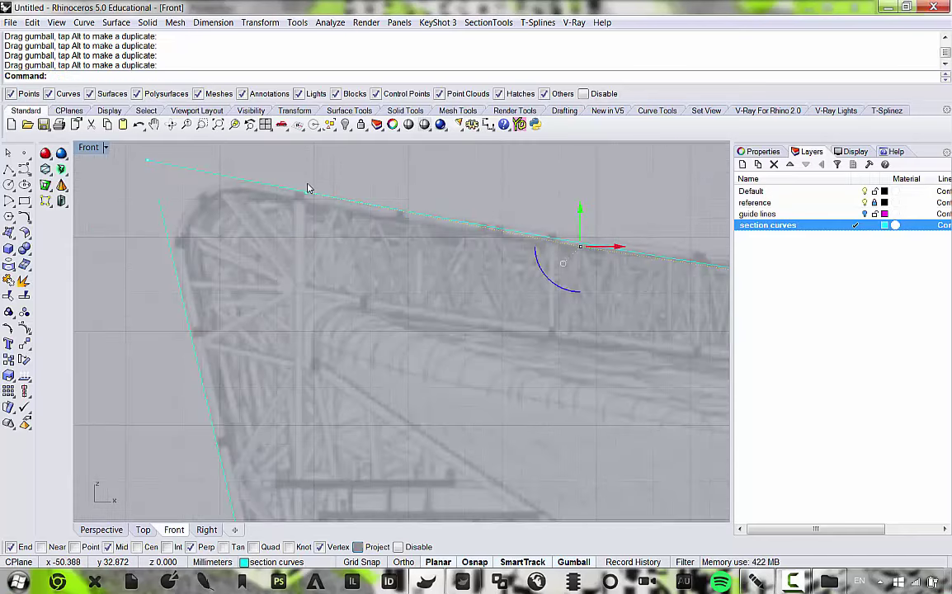
{"action": "scroll", "coordinate": [307, 189], "scroll_direction": "down", "scroll_amount": 6}
{"action": "right_click_drag", "start_coordinate": [335, 216], "coordinate": [292, 217]}
{"action": "key", "text": "Escape"}
{"action": "key", "text": "Escape"}
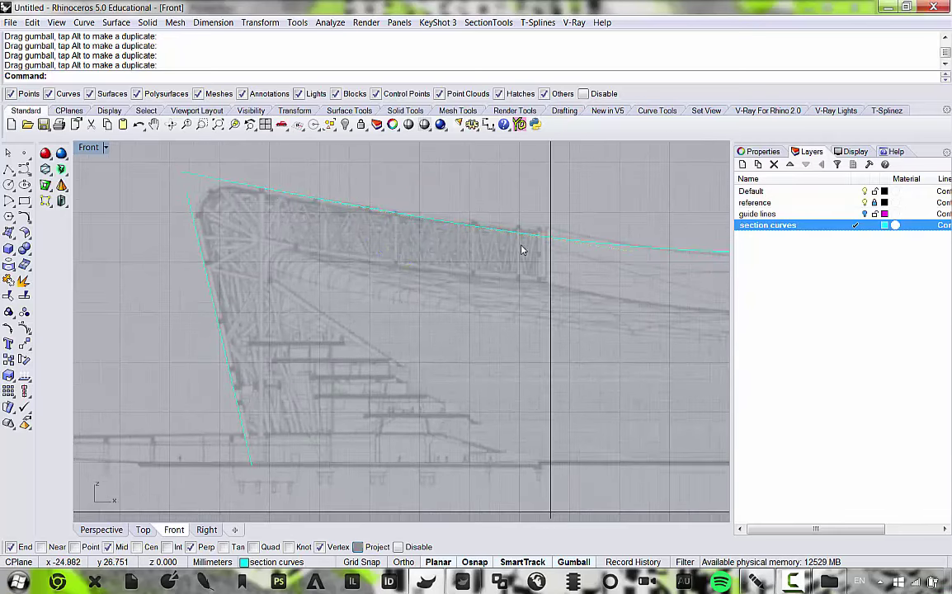
Change the section curves layer's colour to Black.
{"action": "right_click_drag", "start_coordinate": [525, 271], "coordinate": [474, 263]}
{"action": "scroll", "coordinate": [474, 259], "scroll_direction": "down", "scroll_amount": 8}
{"action": "scroll", "coordinate": [483, 275], "scroll_direction": "up", "scroll_amount": 4}
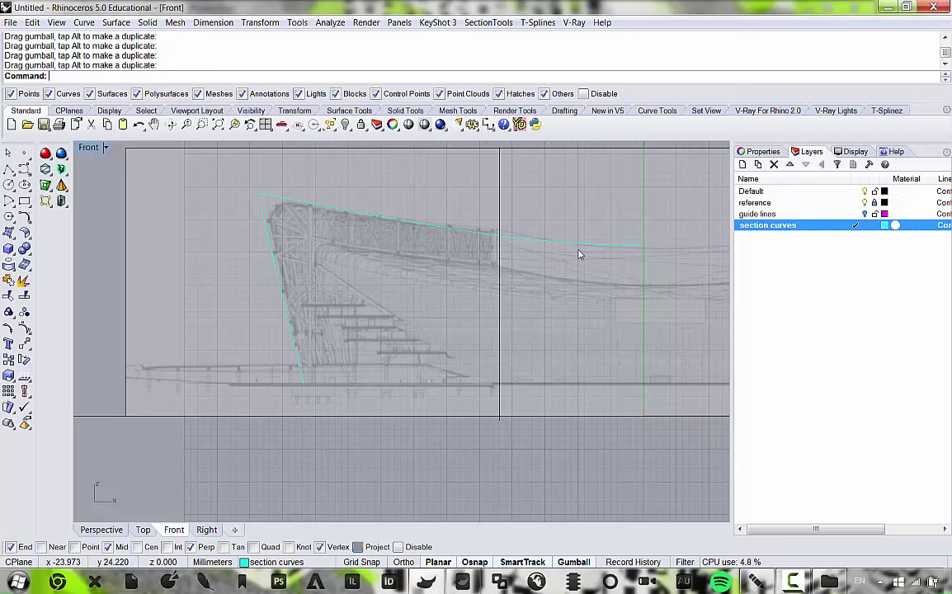
{"action": "left_click", "coordinate": [882, 226]}
{"action": "left_click", "coordinate": [291, 353]}
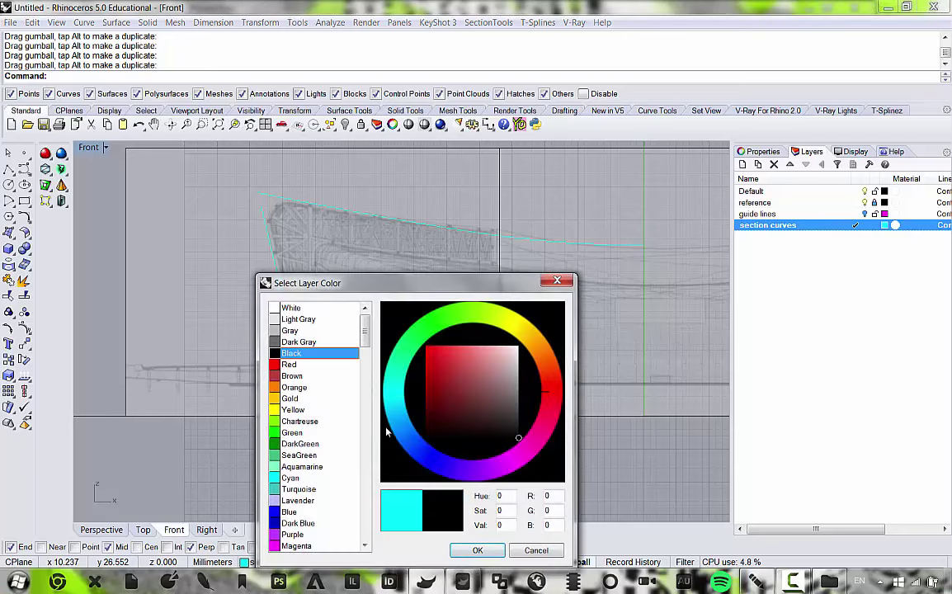
{"action": "left_click", "coordinate": [476, 550]}
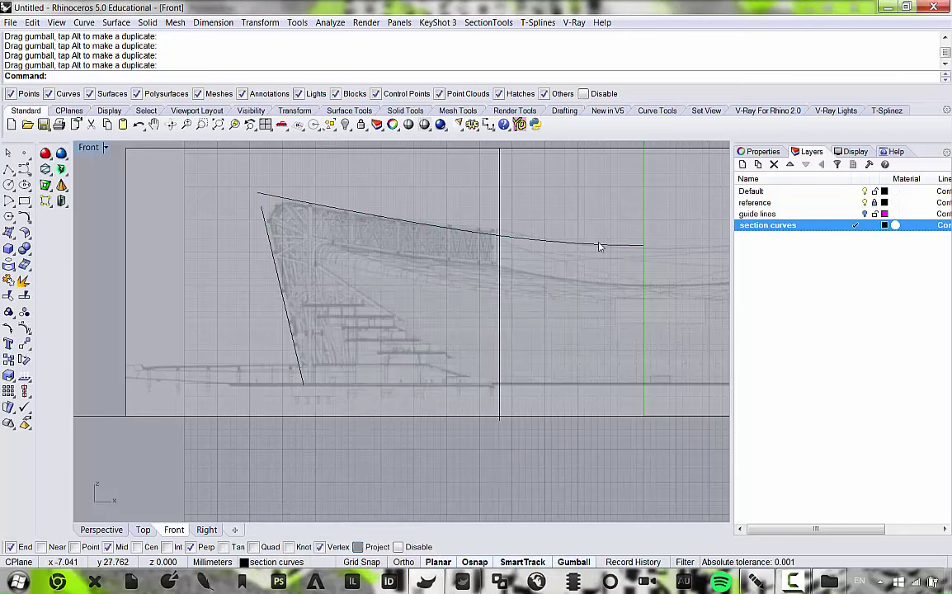
Try a circle of about 3.7 mm radius tangent to the facade line and roof curve at the truss corner, and undo it.
{"action": "right_click_drag", "start_coordinate": [421, 202], "coordinate": [250, 236]}
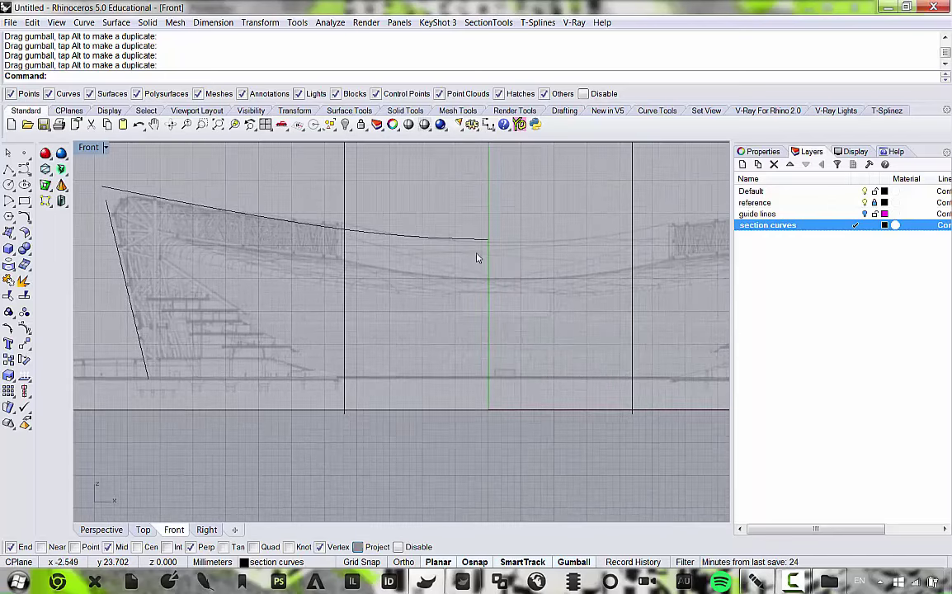
{"action": "right_click_drag", "start_coordinate": [84, 184], "coordinate": [149, 181]}
{"action": "scroll", "coordinate": [184, 193], "scroll_direction": "down", "scroll_amount": 3}
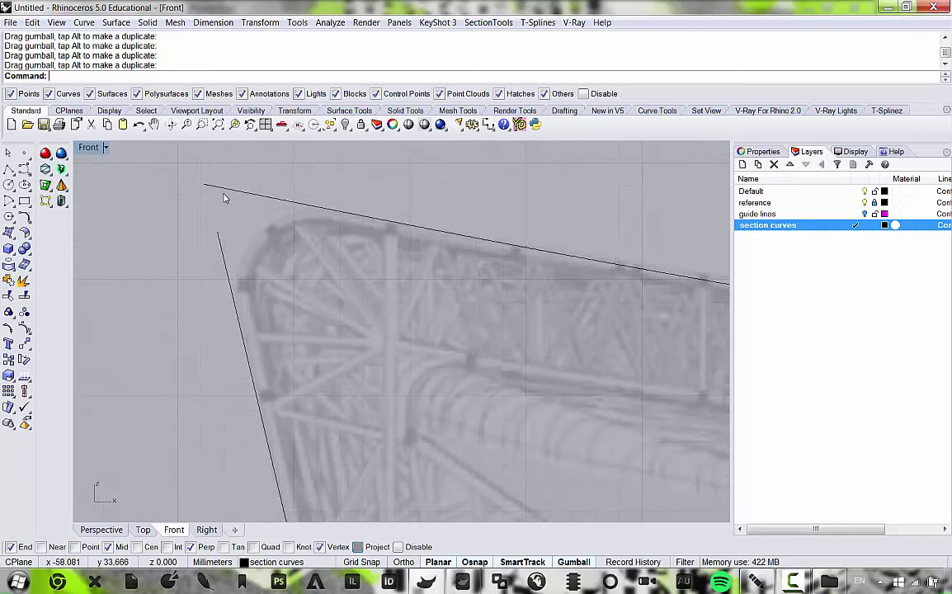
{"action": "scroll", "coordinate": [244, 230], "scroll_direction": "up", "scroll_amount": 5}
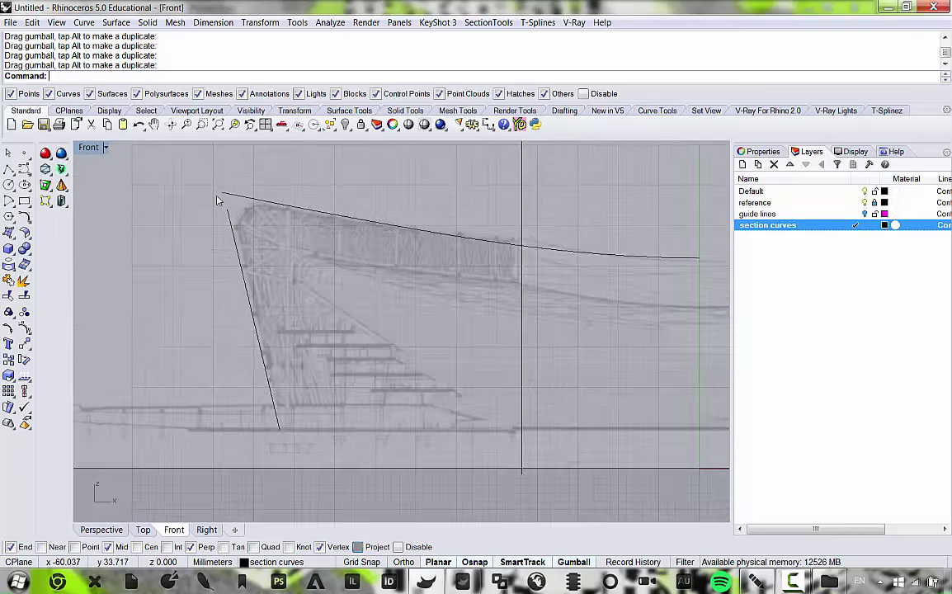
{"action": "scroll", "coordinate": [253, 287], "scroll_direction": "down", "scroll_amount": 2}
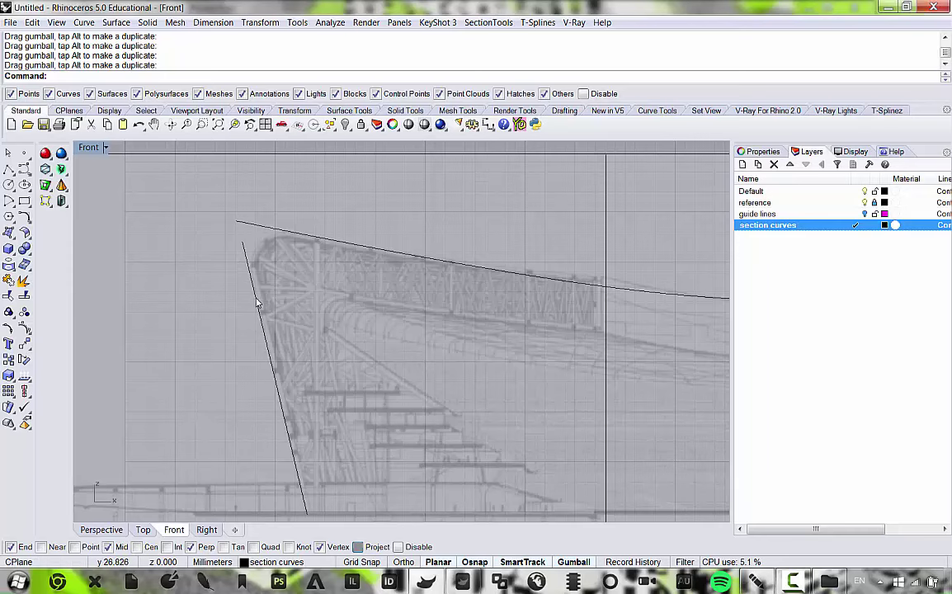
{"action": "scroll", "coordinate": [243, 247], "scroll_direction": "up", "scroll_amount": 2}
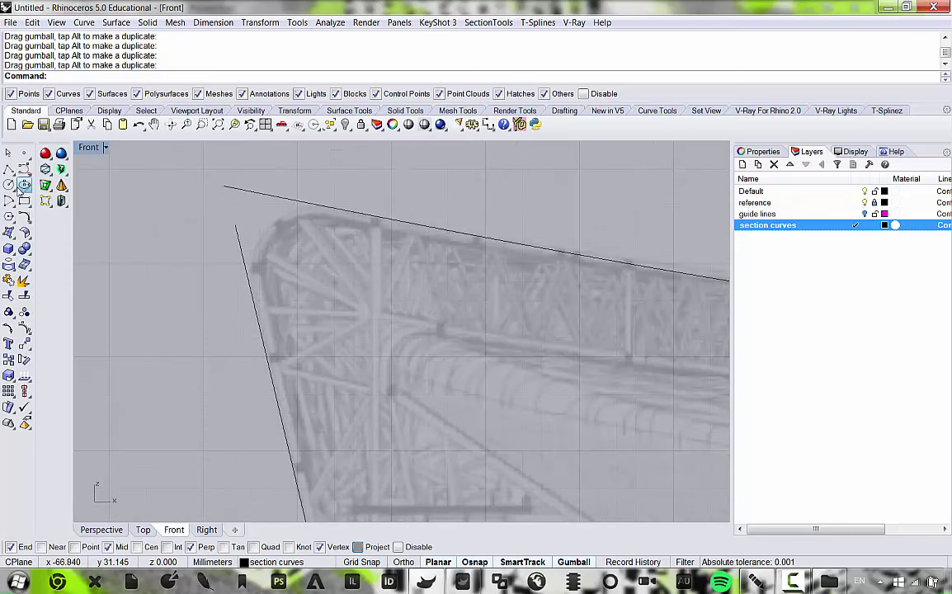
{"action": "left_click", "coordinate": [23, 186]}
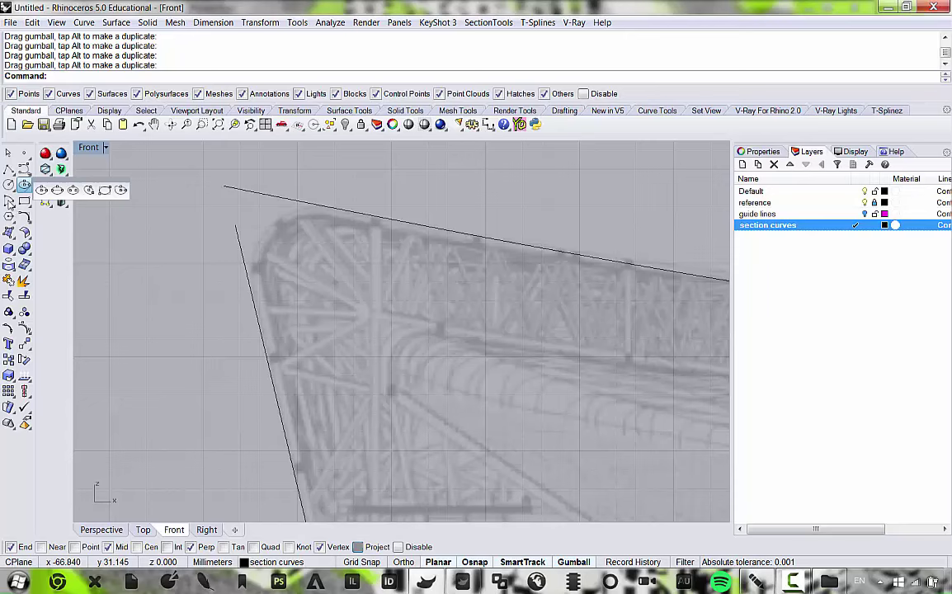
{"action": "left_click", "coordinate": [8, 202]}
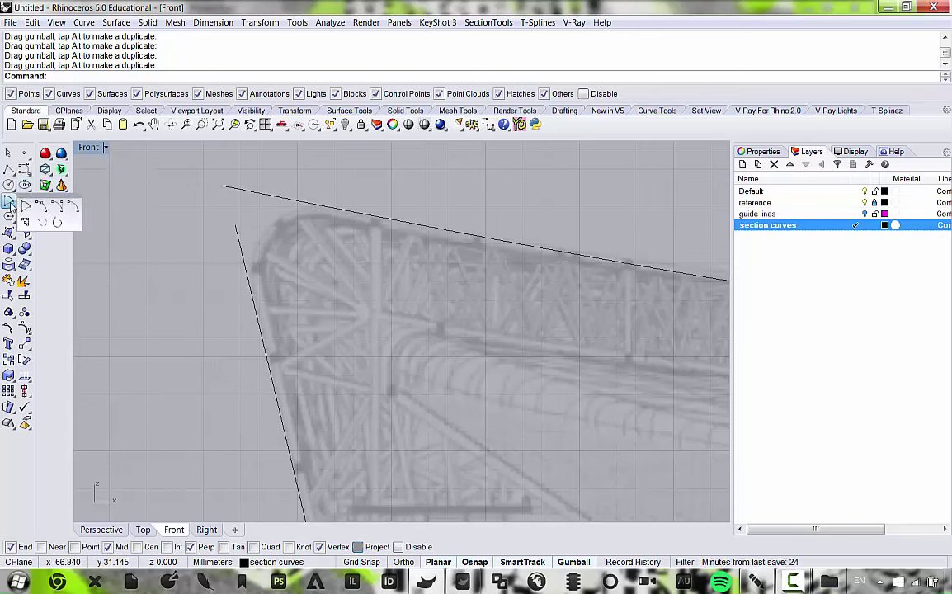
{"action": "left_click", "coordinate": [9, 185]}
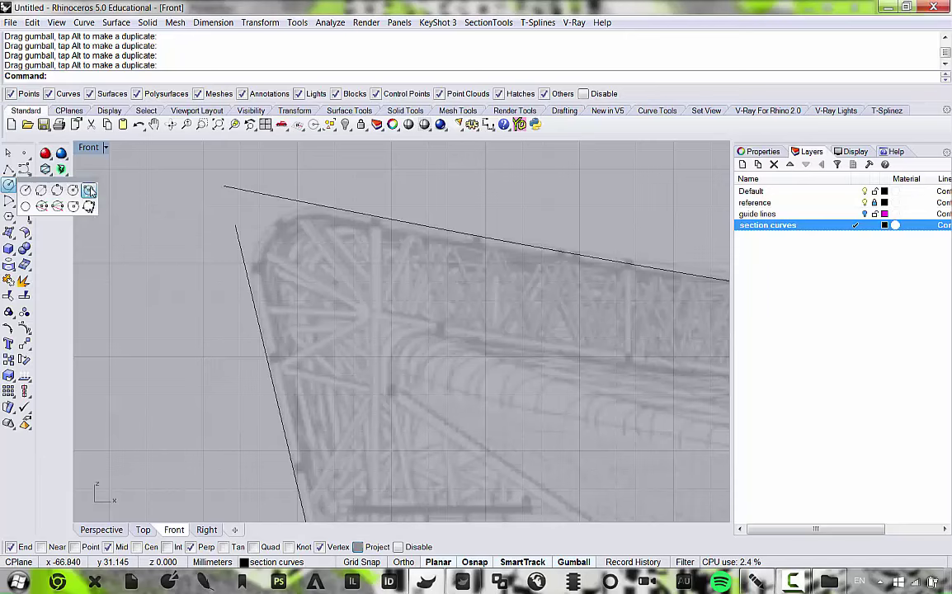
{"action": "left_click", "coordinate": [89, 190]}
{"action": "left_click", "coordinate": [250, 290]}
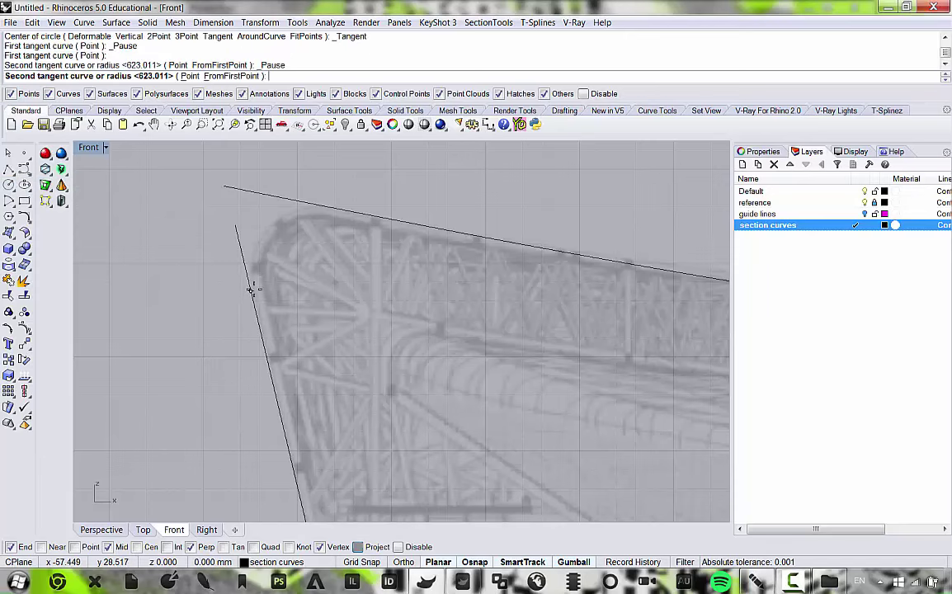
{"action": "left_click", "coordinate": [310, 210]}
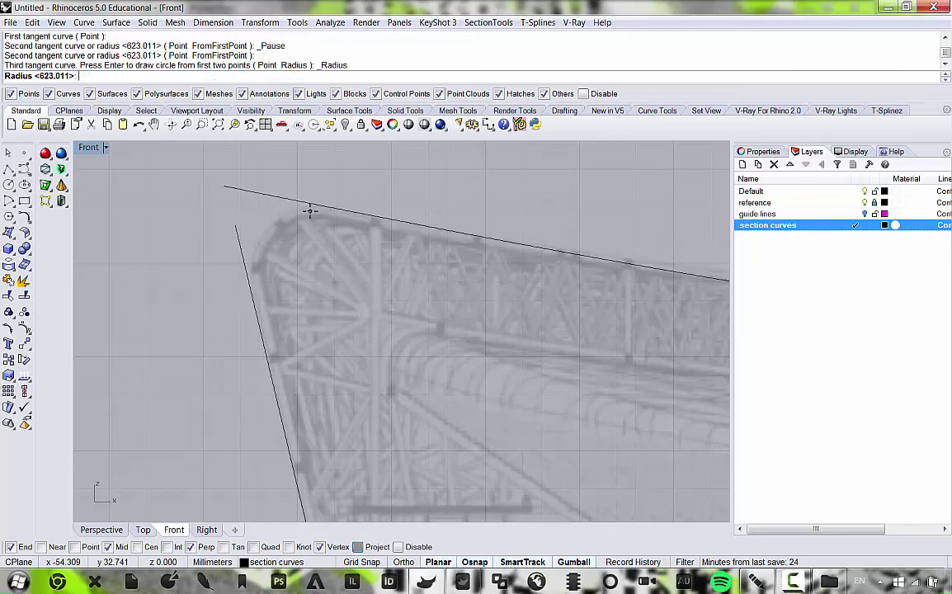
{"action": "left_click", "coordinate": [313, 260]}
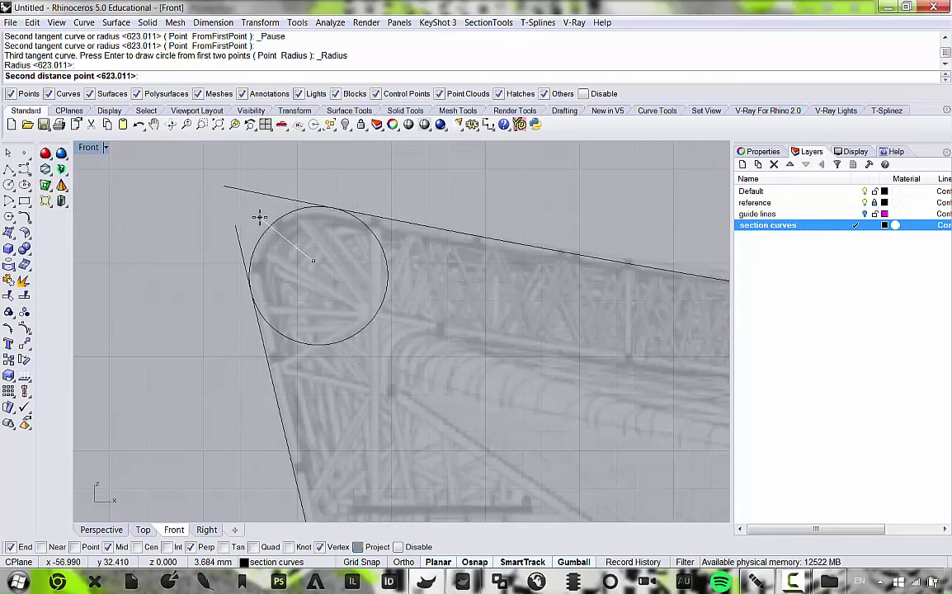
{"action": "left_click", "coordinate": [259, 217]}
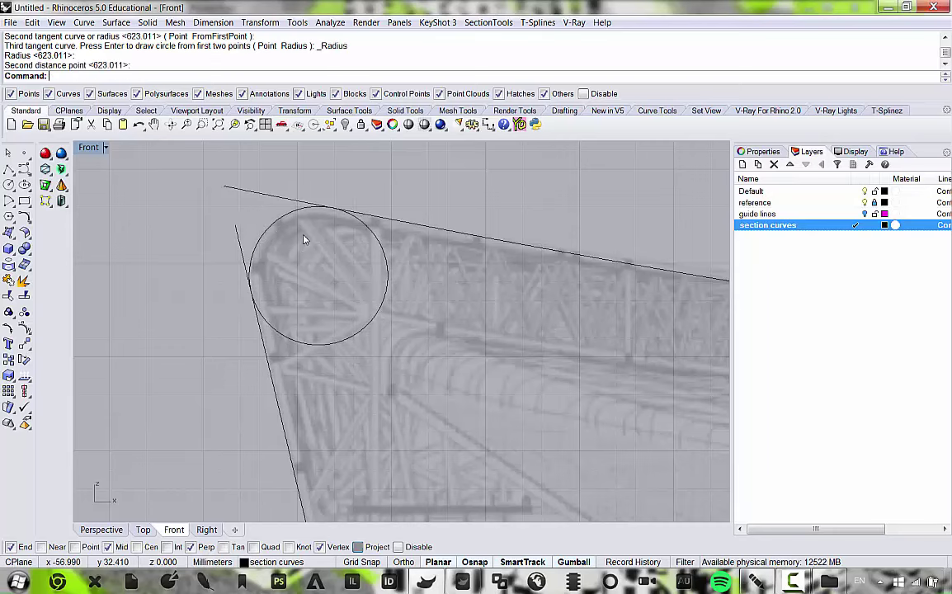
{"action": "scroll", "coordinate": [274, 241], "scroll_direction": "down", "scroll_amount": 3}
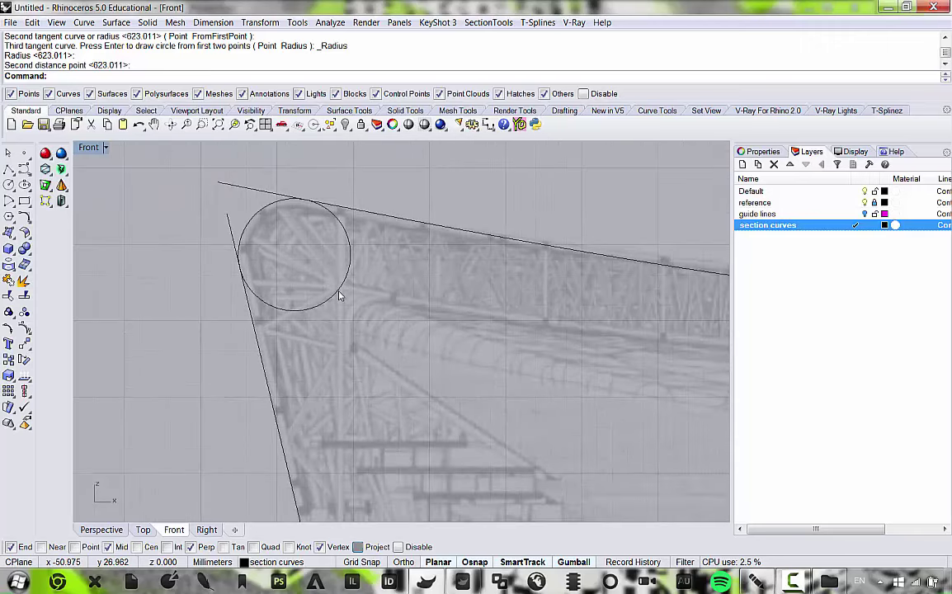
{"action": "key", "text": "ctrl+z"}
Extend the facade line's upper end with a straight line about 2.86 mm long, past the roof curve.
{"action": "scroll", "coordinate": [240, 222], "scroll_direction": "up", "scroll_amount": 2}
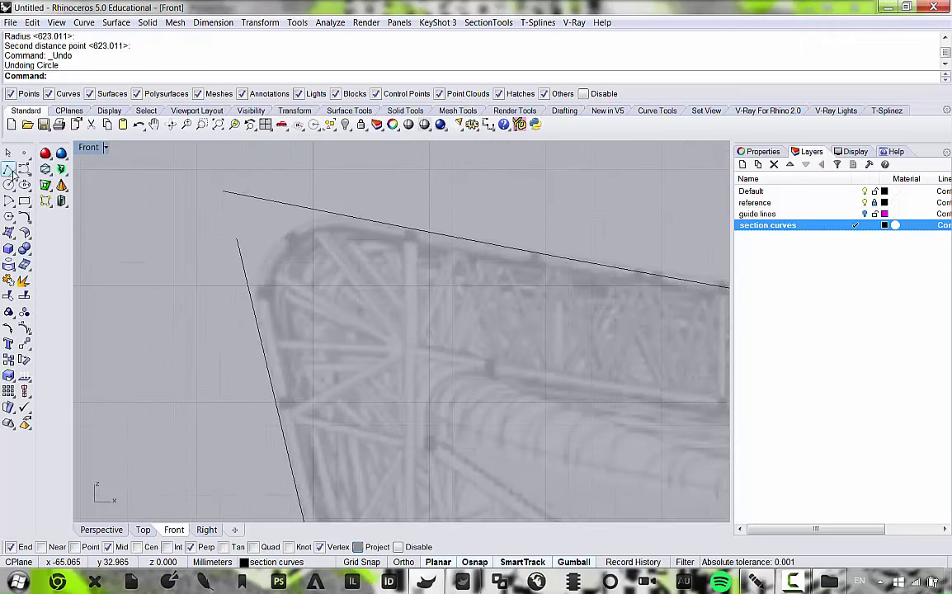
{"action": "left_click", "coordinate": [83, 22]}
{"action": "mouse_move", "coordinate": [124, 256]}
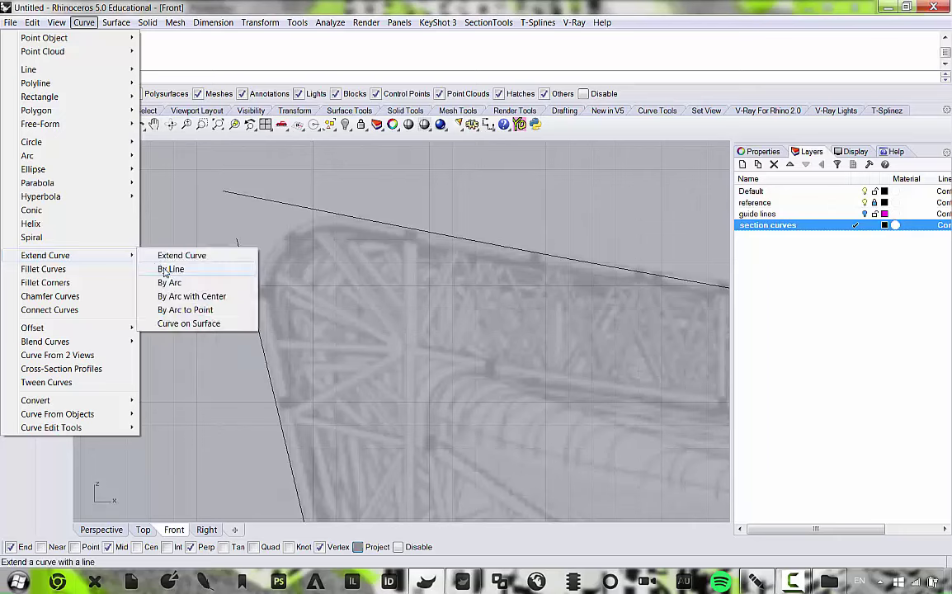
{"action": "left_click", "coordinate": [168, 268]}
{"action": "left_click", "coordinate": [238, 243]}
{"action": "left_click", "coordinate": [222, 173]}
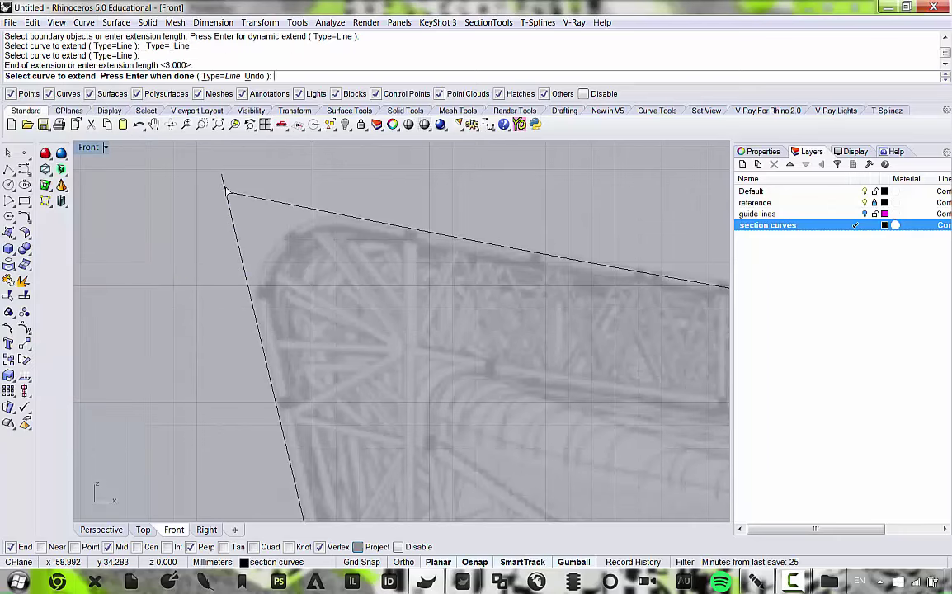
{"action": "scroll", "coordinate": [227, 203], "scroll_direction": "up", "scroll_amount": 2}
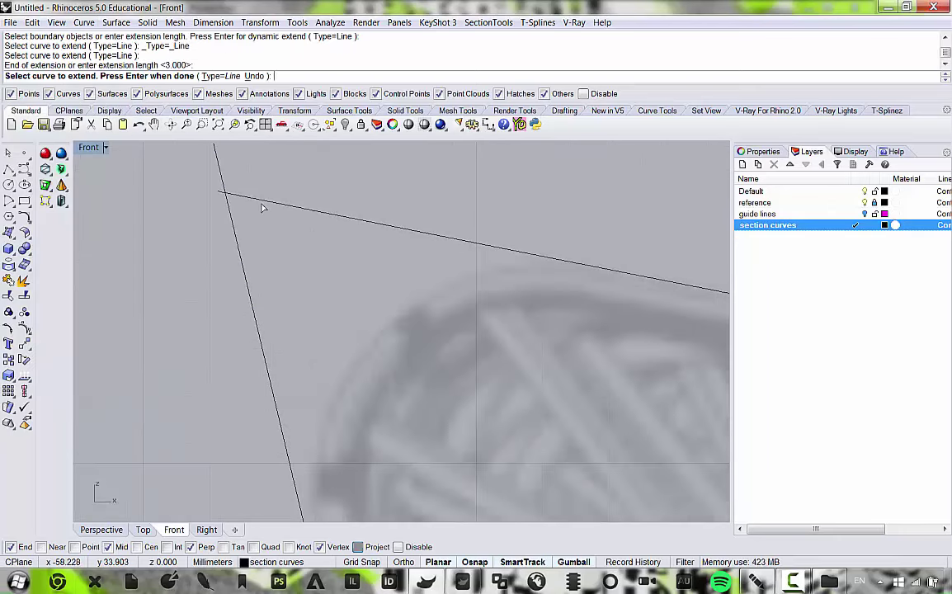
{"action": "left_click", "coordinate": [260, 202]}
{"action": "key", "text": "Escape"}
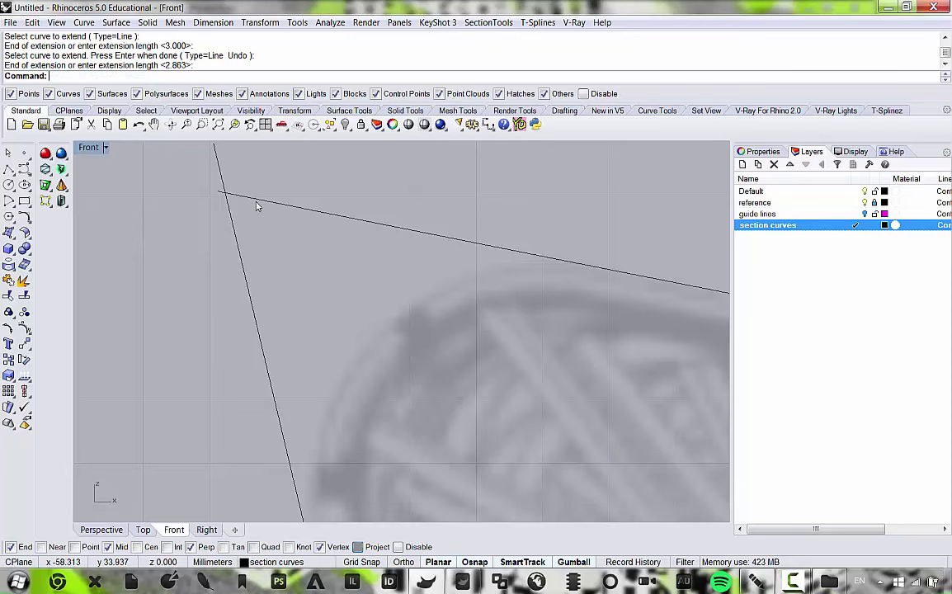
Trim the overhanging ends of the facade line and roof curve back to their intersection.
{"action": "left_click", "coordinate": [256, 203]}
{"action": "left_click", "coordinate": [229, 225]}
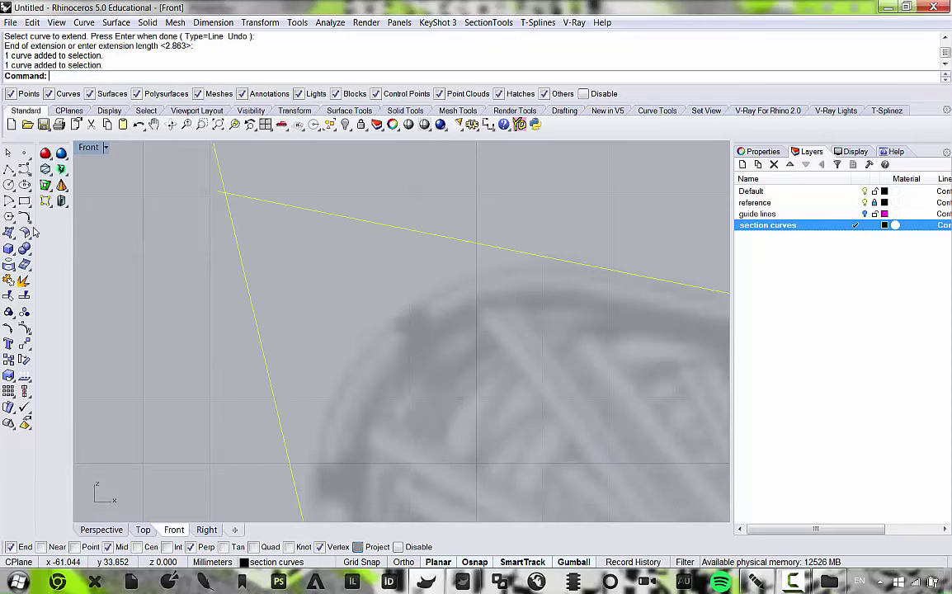
{"action": "type", "text": "Tr"}
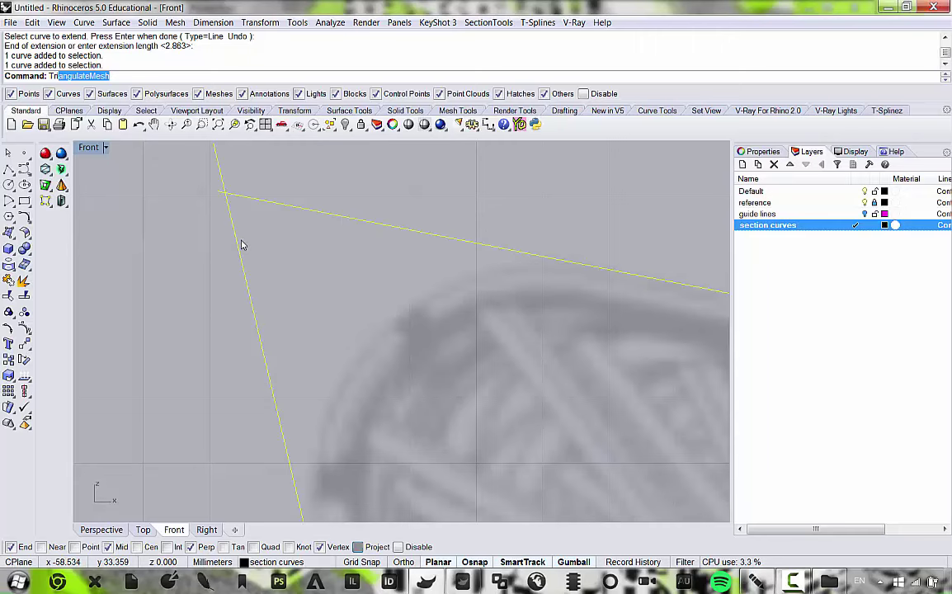
{"action": "type", "text": "im"}
{"action": "key", "text": "Return"}
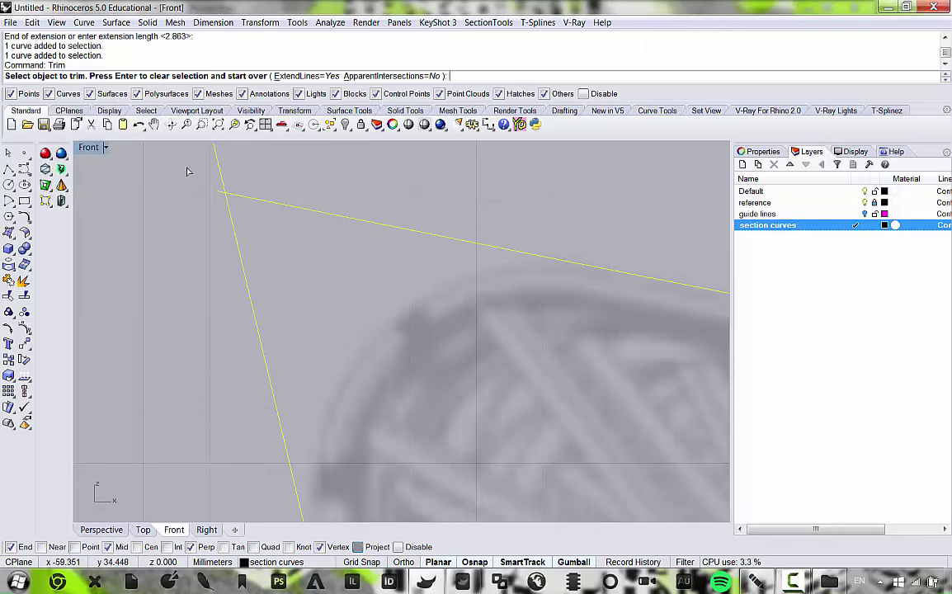
{"action": "left_click", "coordinate": [221, 192]}
{"action": "left_click", "coordinate": [223, 184]}
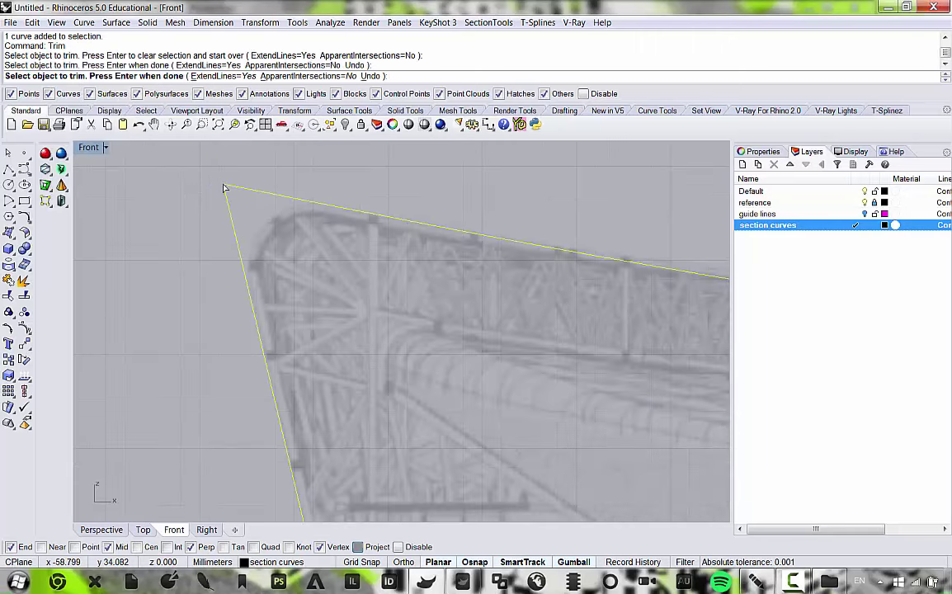
{"action": "key", "text": "Return"}
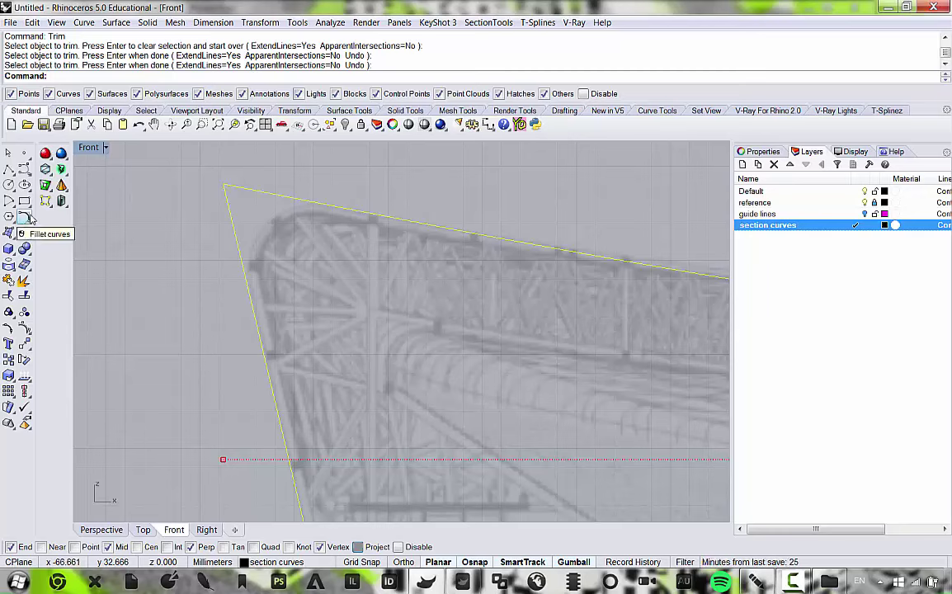
Fillet the corner between the roof curve and facade line with radius 3, joining and trimming the curves.
{"action": "left_click", "coordinate": [27, 218]}
{"action": "left_click", "coordinate": [264, 196]}
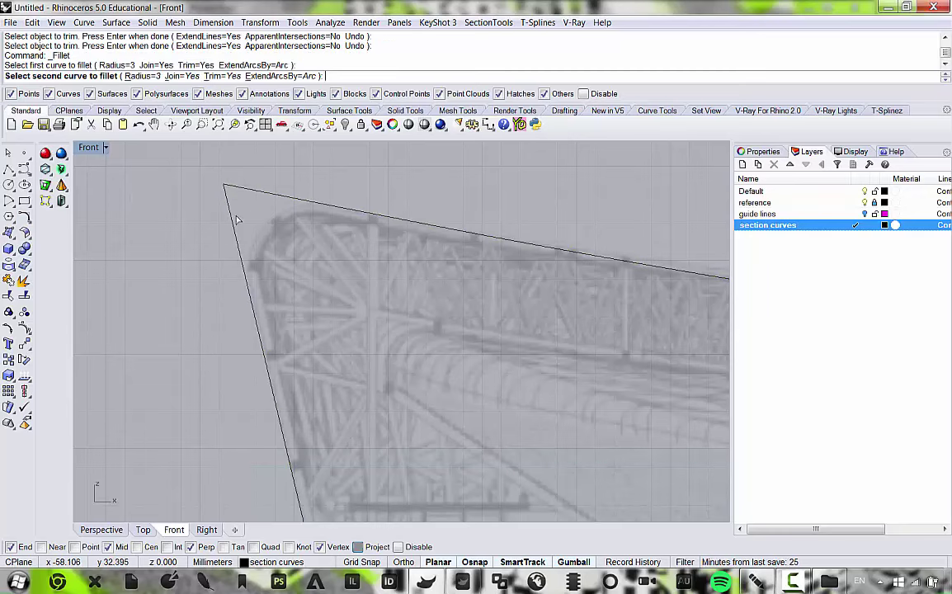
{"action": "left_click", "coordinate": [233, 228]}
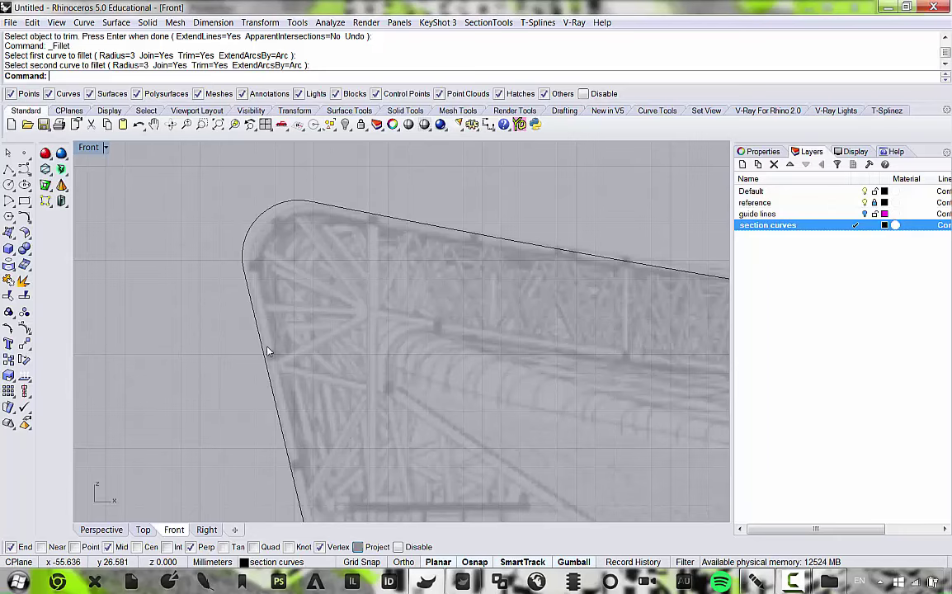
Undo the corner fillet, the trimming and the facade line's extension.
{"action": "key", "text": "ctrl+z"}
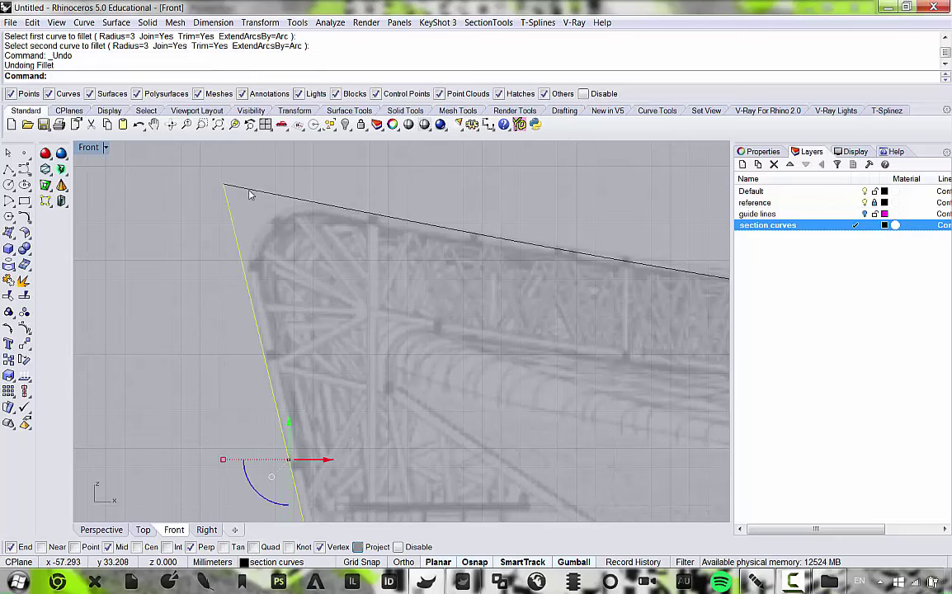
{"action": "scroll", "coordinate": [248, 190], "scroll_direction": "up", "scroll_amount": 2}
{"action": "scroll", "coordinate": [228, 196], "scroll_direction": "down", "scroll_amount": 6}
{"action": "key", "text": "Escape"}
{"action": "key", "text": "ctrl+z"}
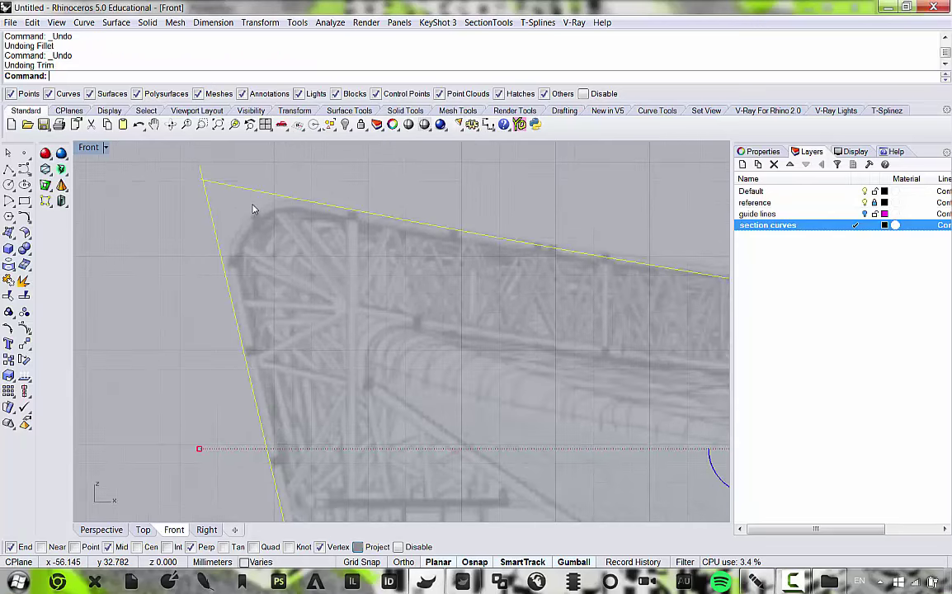
{"action": "key", "text": "ctrl+z"}
{"action": "key", "text": "Escape"}
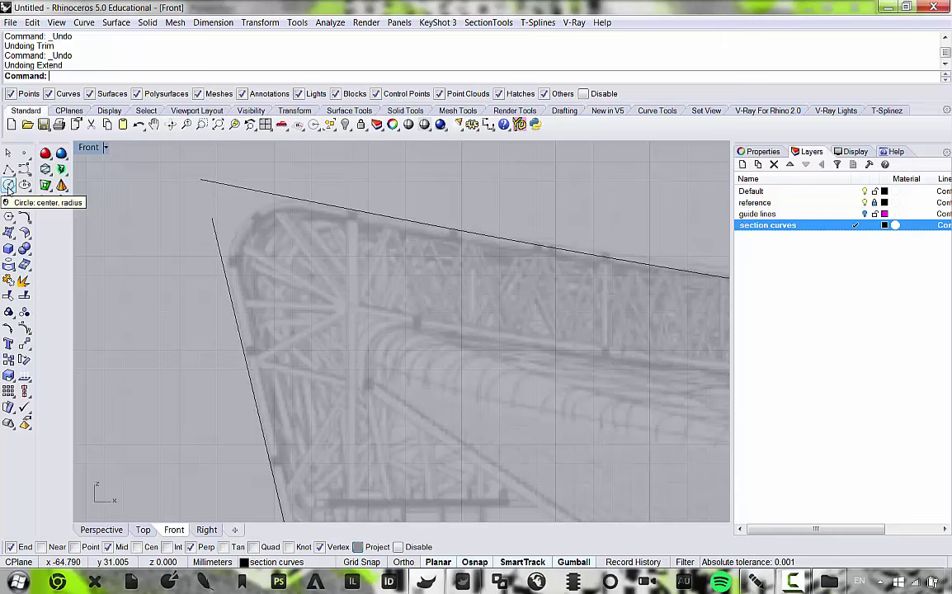
Draw a circle tangent to the facade line and the roof curve at their corner, with a radius of about 3.7 mm.
{"action": "left_click", "coordinate": [8, 186]}
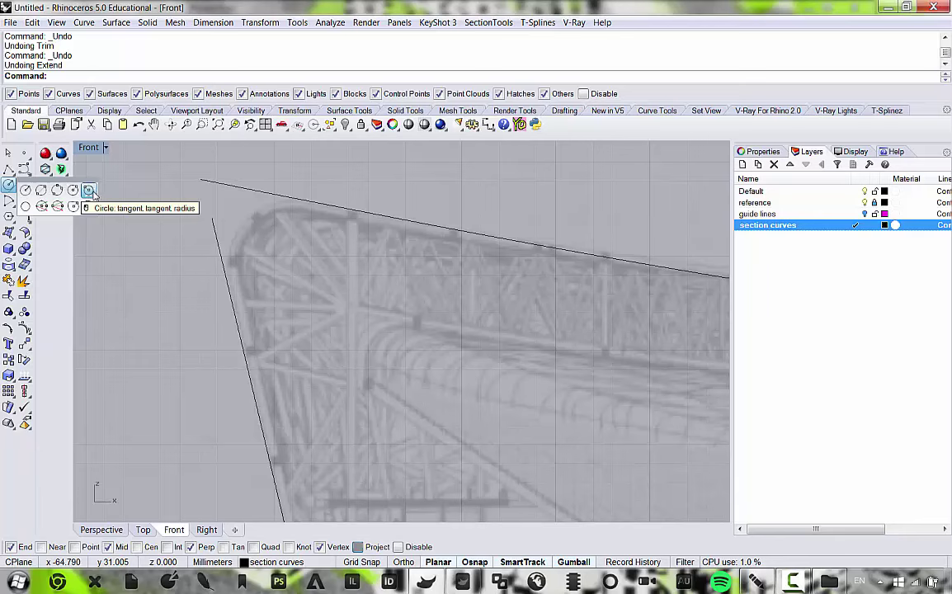
{"action": "left_click", "coordinate": [89, 191]}
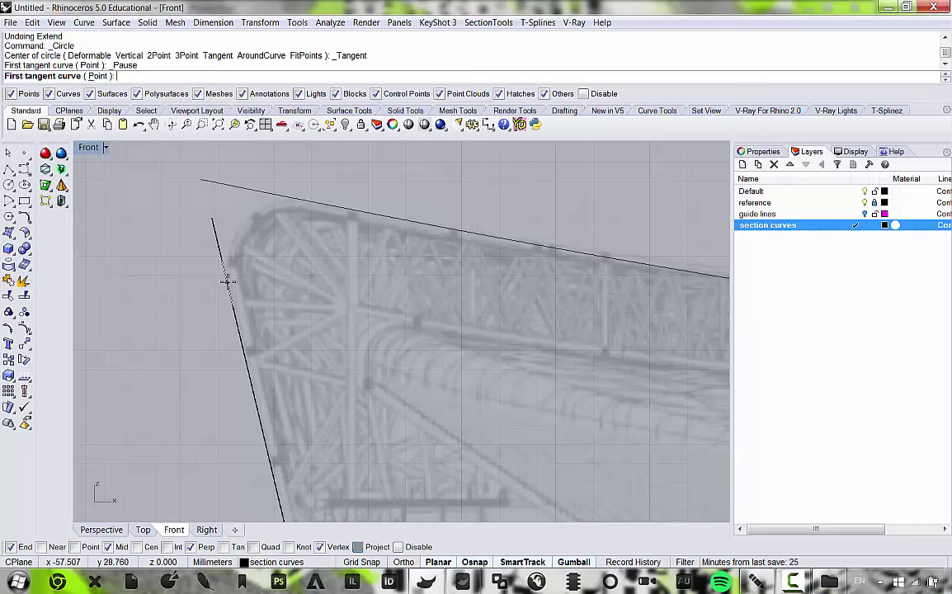
{"action": "left_click", "coordinate": [226, 286]}
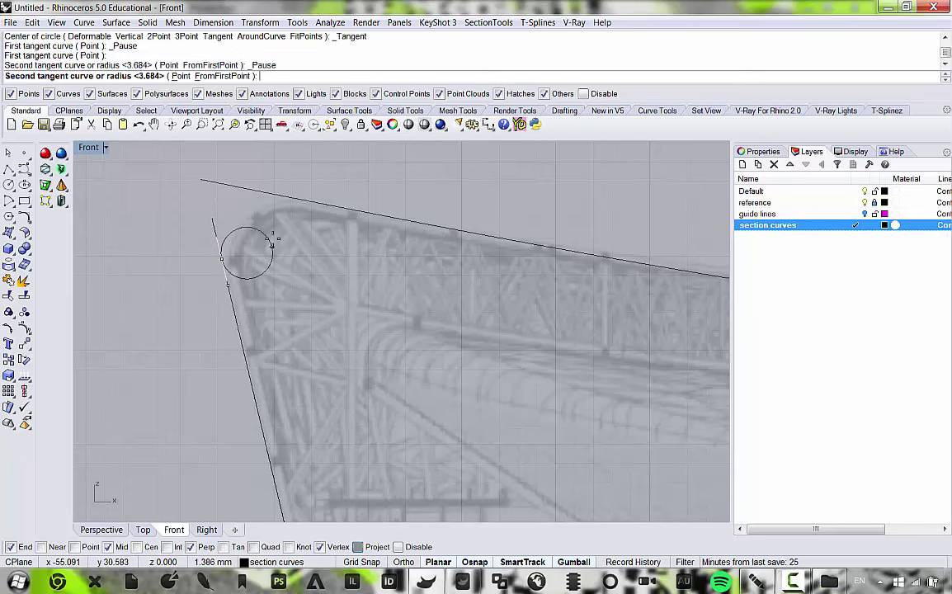
{"action": "left_click", "coordinate": [297, 201]}
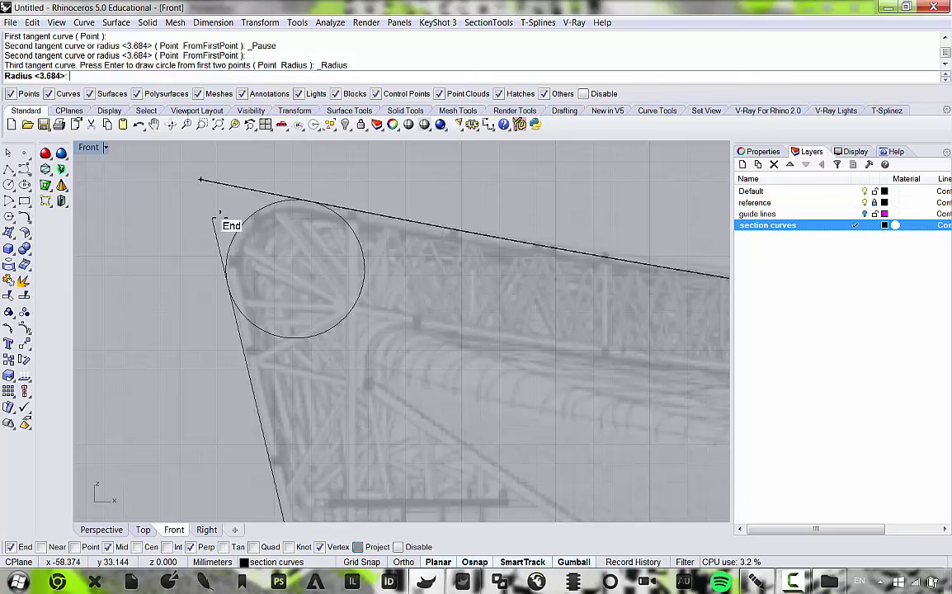
{"action": "left_click", "coordinate": [297, 251]}
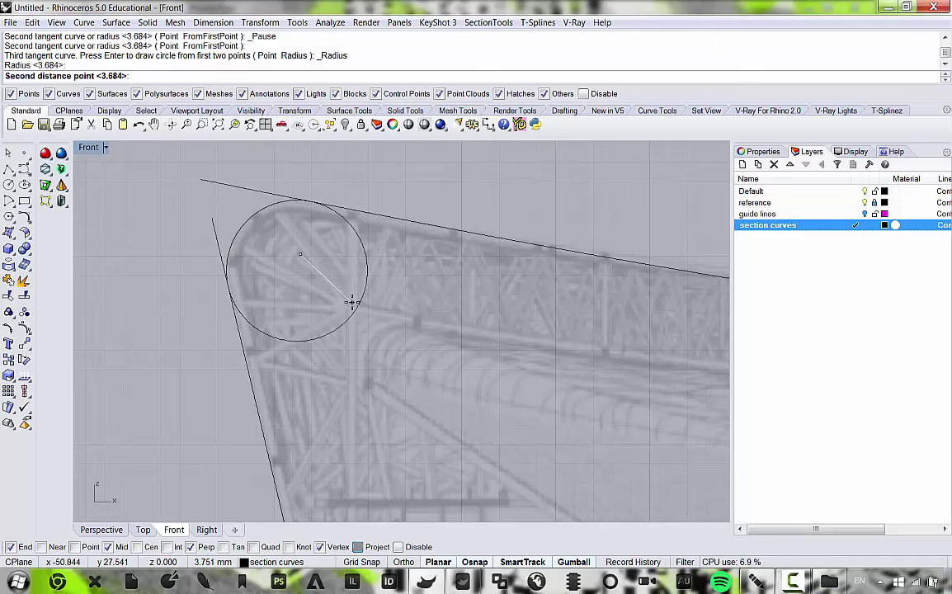
{"action": "left_click", "coordinate": [350, 302]}
{"action": "scroll", "coordinate": [371, 266], "scroll_direction": "down", "scroll_amount": 4}
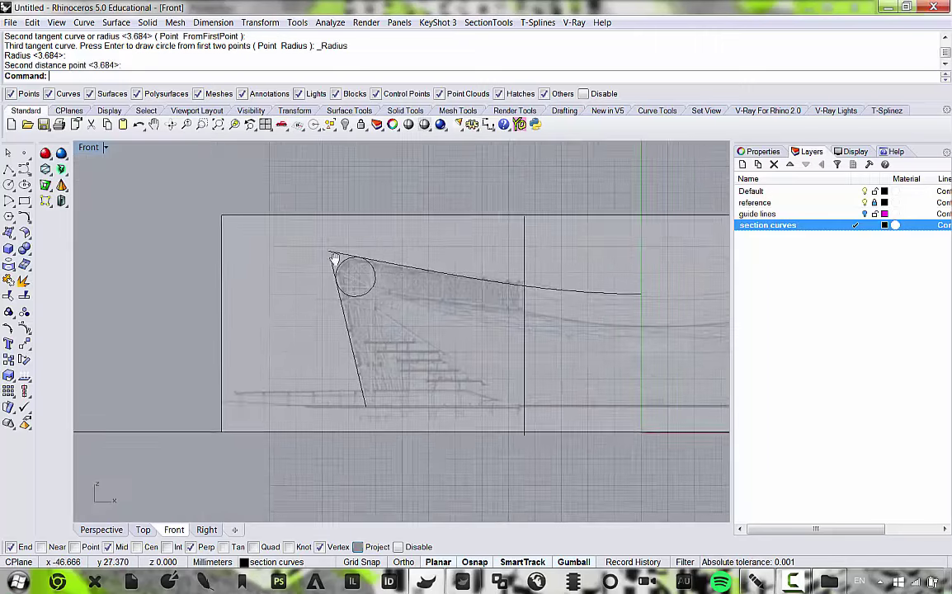
{"action": "scroll", "coordinate": [333, 261], "scroll_direction": "up", "scroll_amount": 4}
{"action": "scroll", "coordinate": [413, 261], "scroll_direction": "down", "scroll_amount": 4}
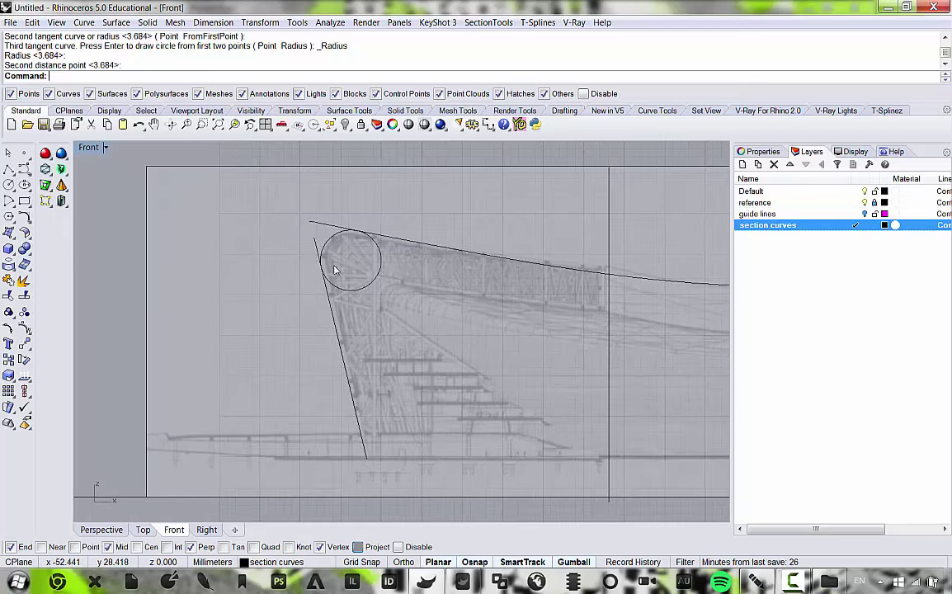
Trim the circle, roof curve and facade line against each other, leaving a rounded corner between the facade line and roof curve.
{"action": "left_click_drag", "start_coordinate": [240, 161], "coordinate": [455, 403]}
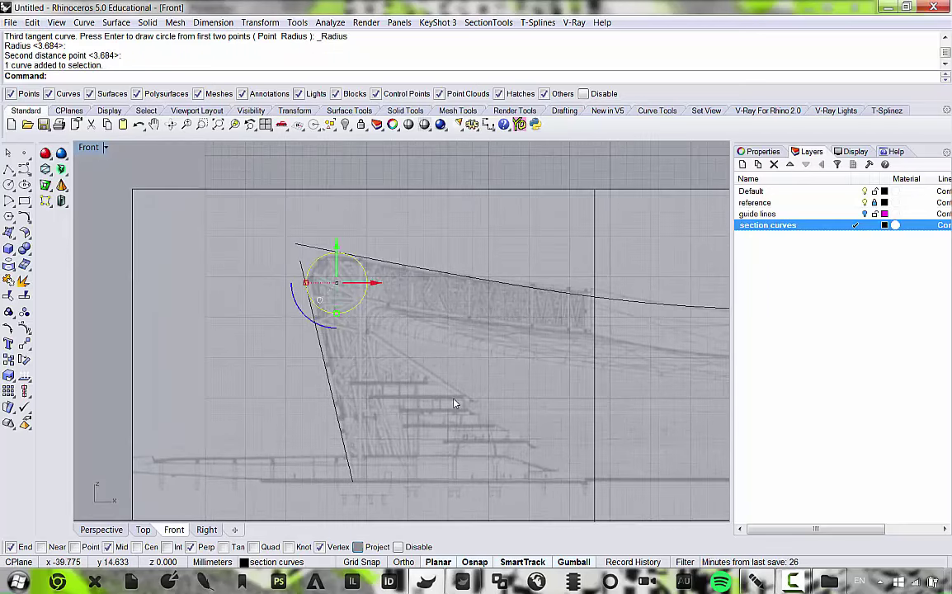
{"action": "left_click", "coordinate": [395, 267], "text": "shift"}
{"action": "left_click", "coordinate": [322, 349], "text": "shift"}
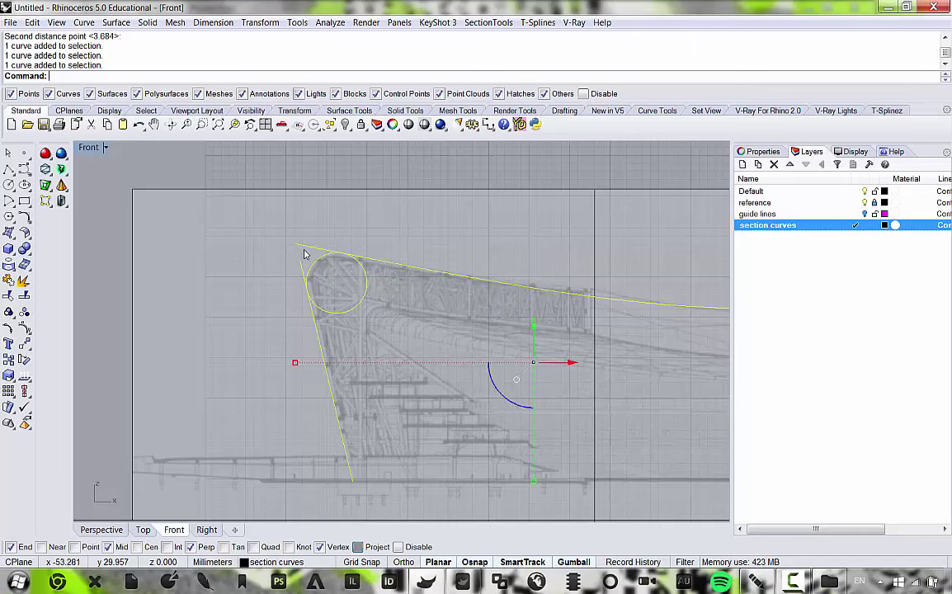
{"action": "scroll", "coordinate": [332, 312], "scroll_direction": "up", "scroll_amount": 3}
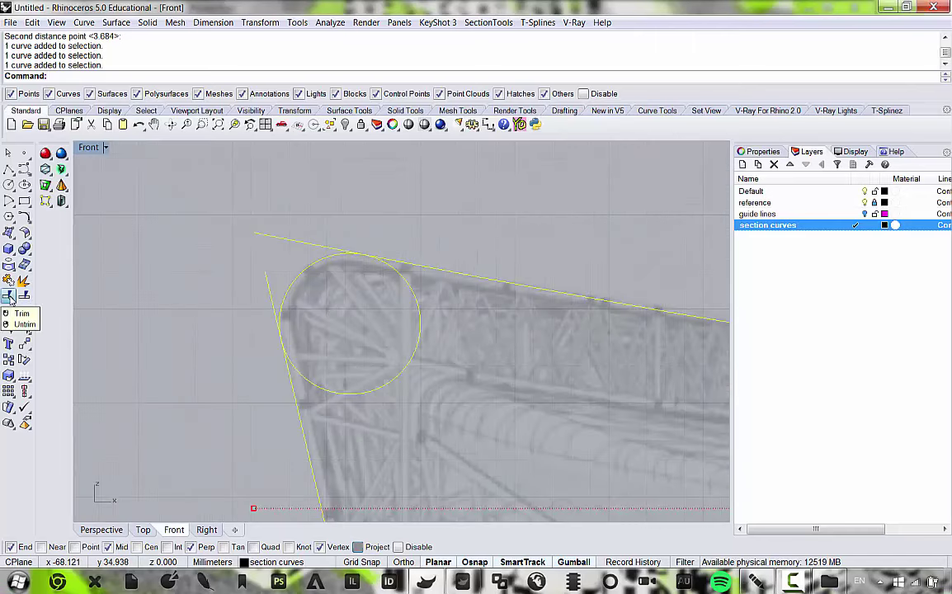
{"action": "left_click", "coordinate": [9, 295]}
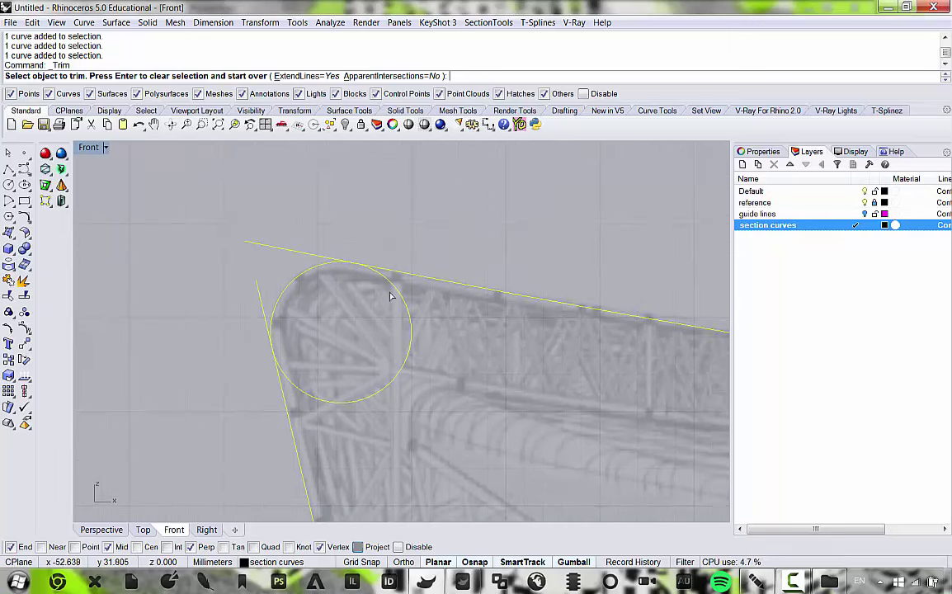
{"action": "left_click", "coordinate": [401, 306]}
{"action": "left_click", "coordinate": [312, 259]}
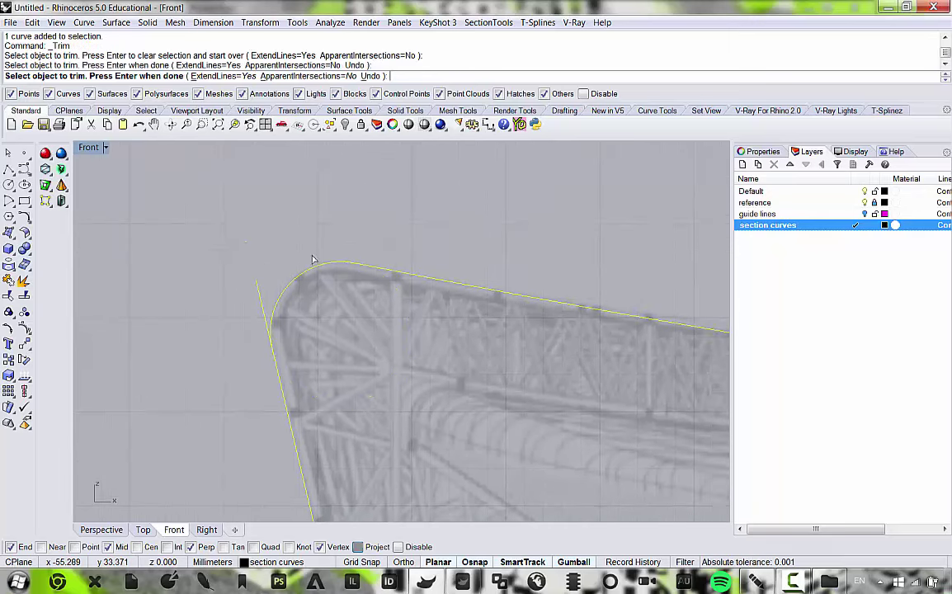
{"action": "left_click", "coordinate": [263, 309]}
{"action": "scroll", "coordinate": [275, 323], "scroll_direction": "up", "scroll_amount": 3}
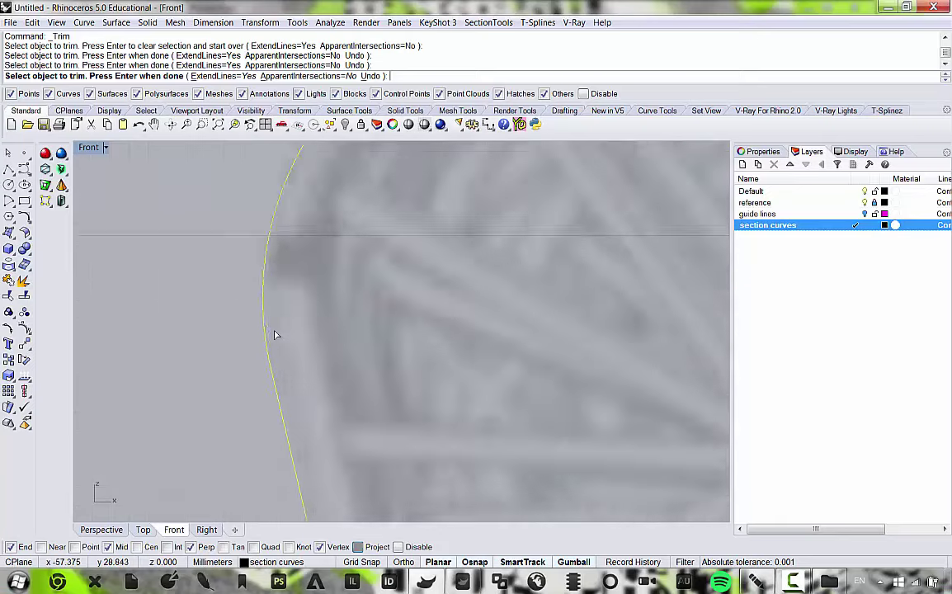
{"action": "scroll", "coordinate": [303, 325], "scroll_direction": "down", "scroll_amount": 6}
{"action": "key", "text": "Return"}
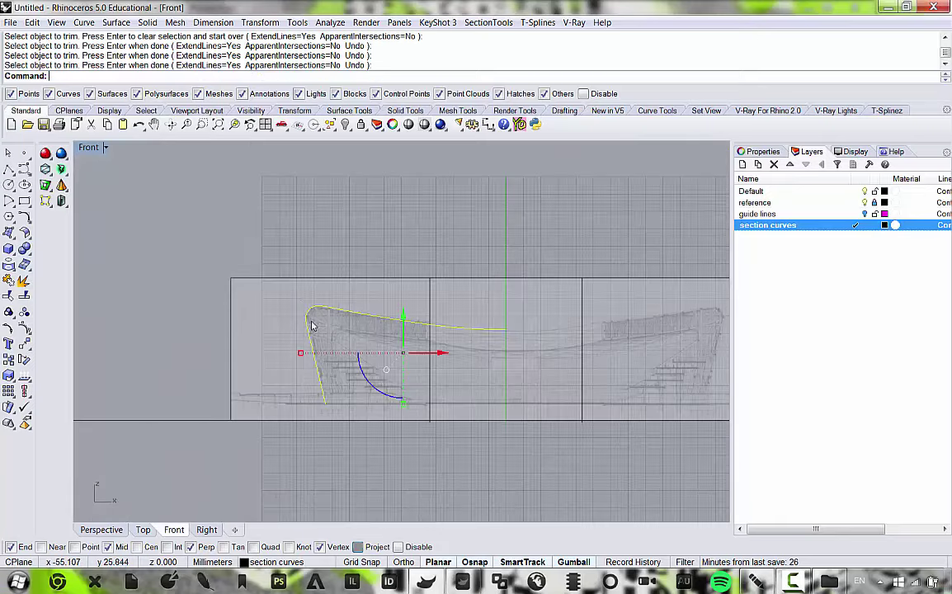
Join the trimmed facade line, corner arc and roof curve into one section curve.
{"action": "scroll", "coordinate": [293, 303], "scroll_direction": "up", "scroll_amount": 5}
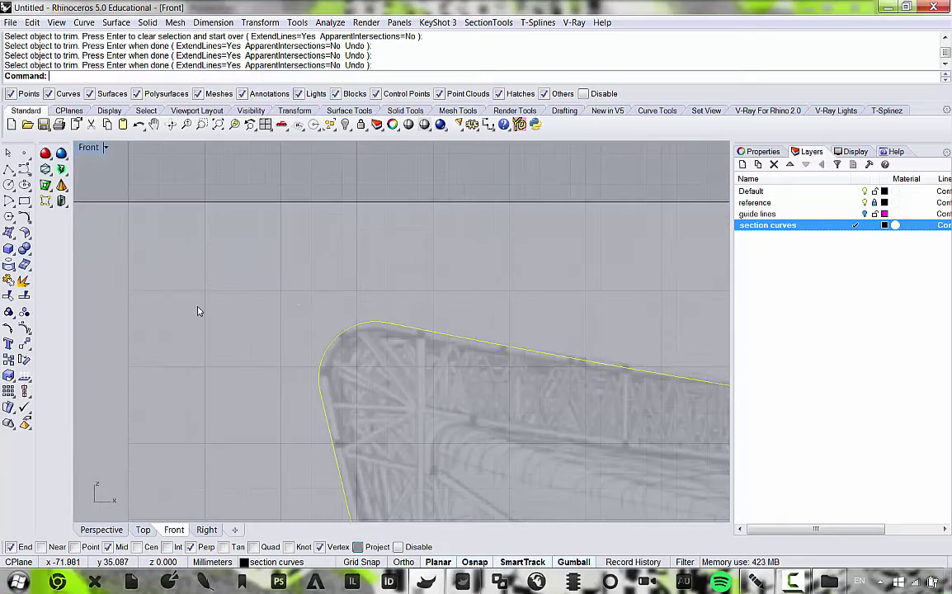
{"action": "right_click_drag", "start_coordinate": [341, 321], "coordinate": [252, 299]}
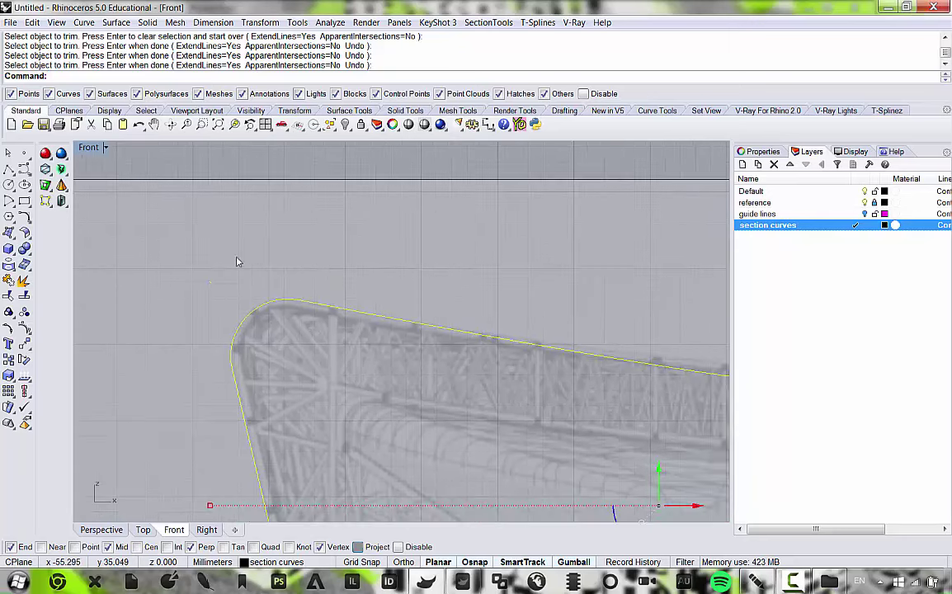
{"action": "left_click", "coordinate": [9, 283]}
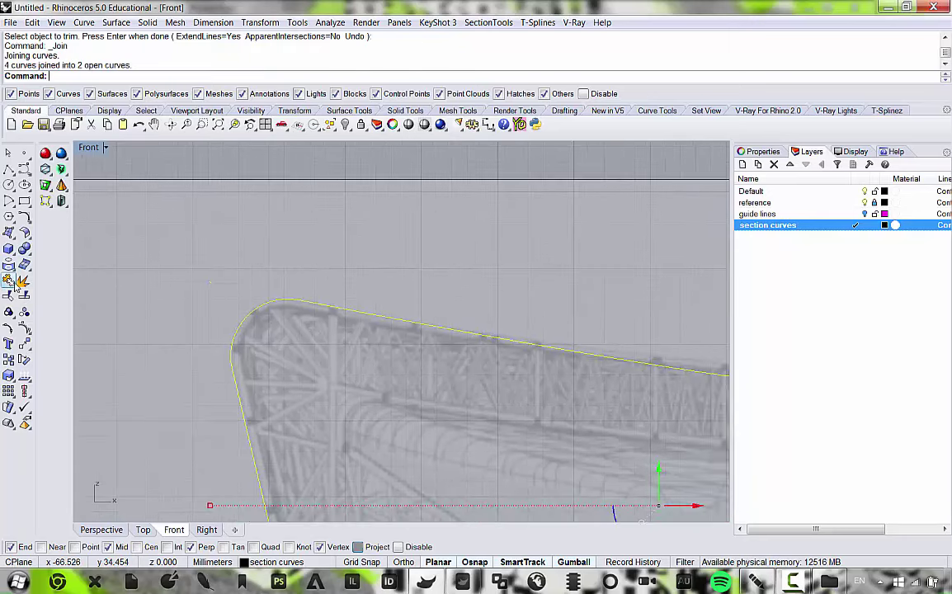
{"action": "right_click_drag", "start_coordinate": [213, 292], "coordinate": [270, 289]}
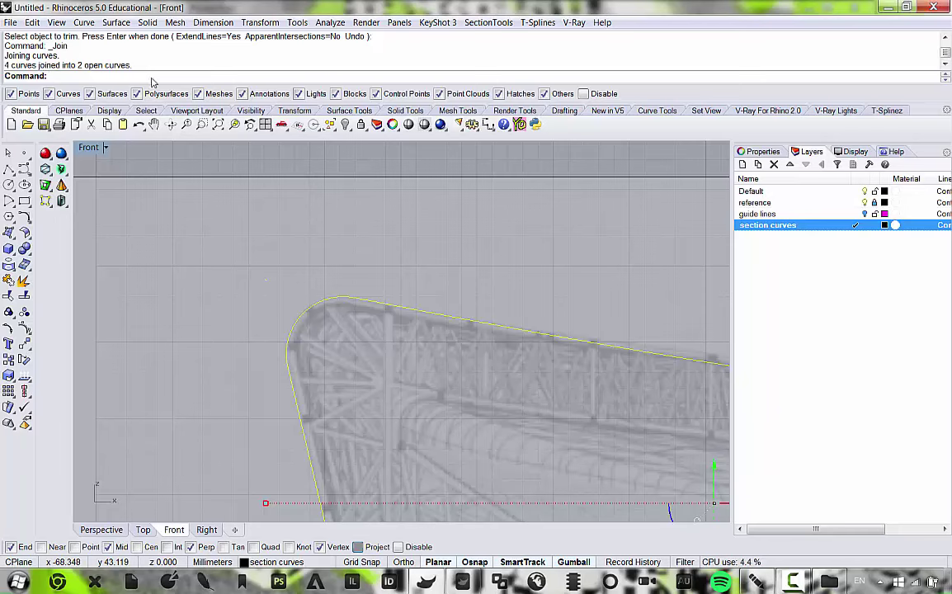
Delete the tiny leftover fragment of the roof curve outside the rounded corner, keeping the joined section curve.
{"action": "scroll", "coordinate": [274, 291], "scroll_direction": "up", "scroll_amount": 6}
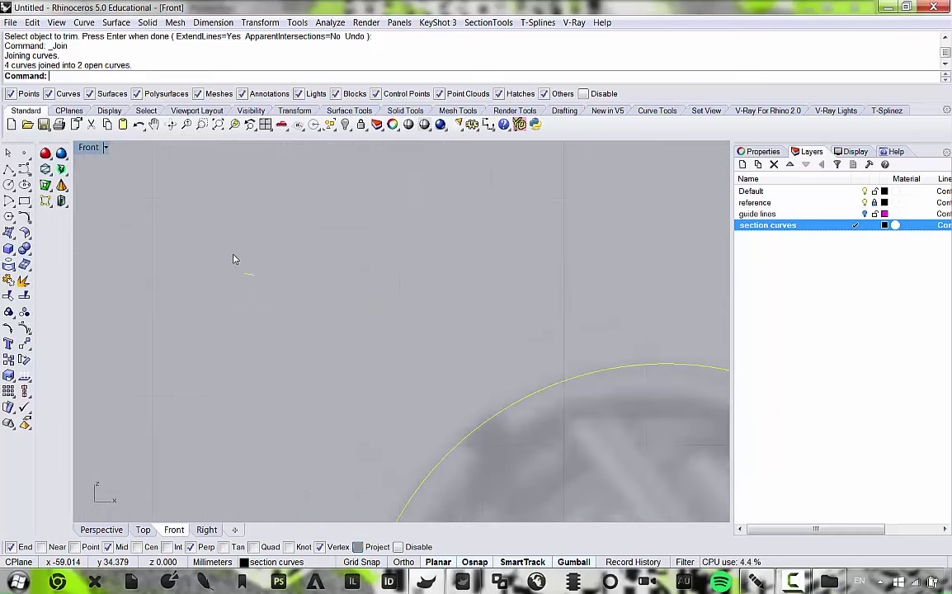
{"action": "scroll", "coordinate": [247, 280], "scroll_direction": "down", "scroll_amount": 3}
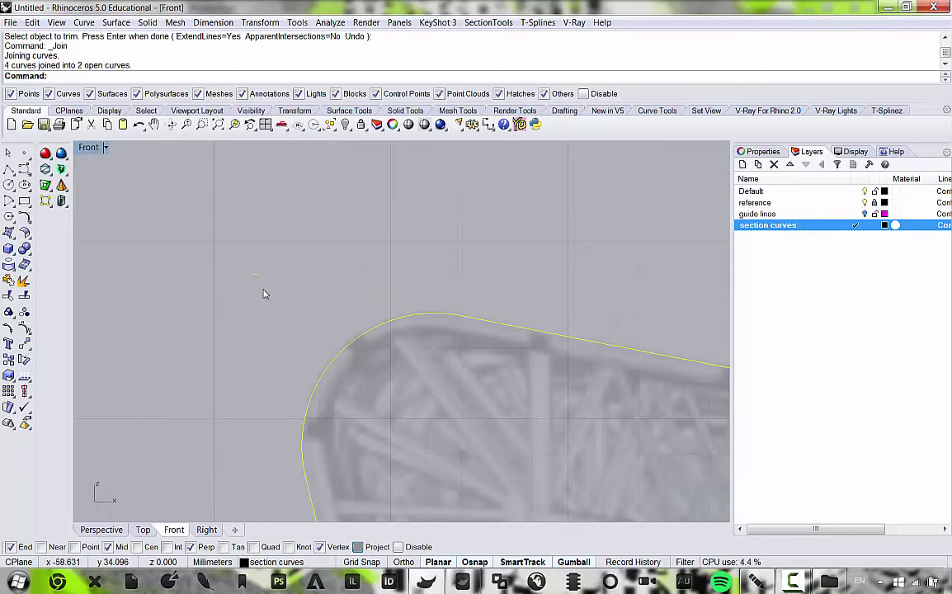
{"action": "left_click", "coordinate": [400, 320], "text": "ctrl"}
{"action": "right_click_drag", "start_coordinate": [339, 265], "coordinate": [252, 236]}
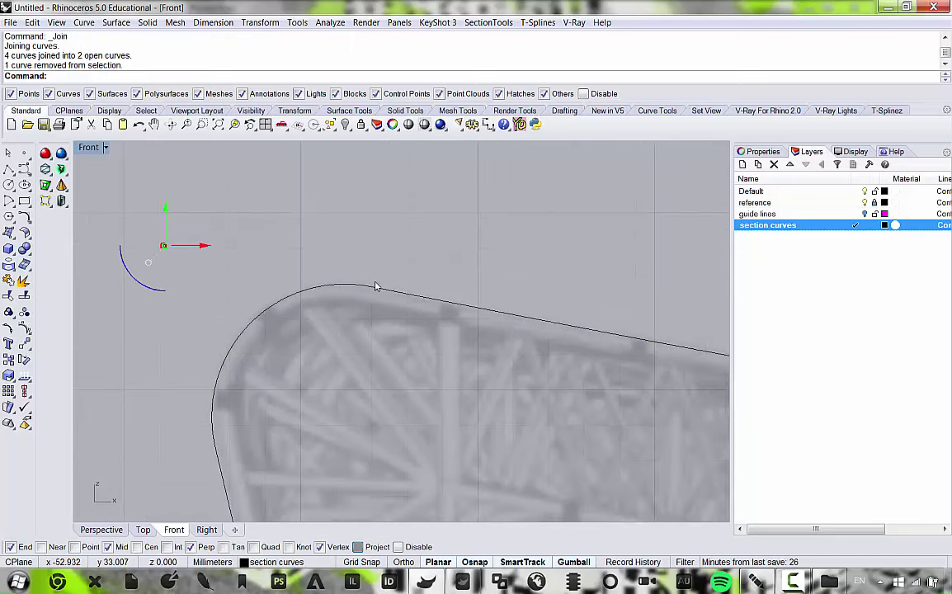
{"action": "scroll", "coordinate": [378, 282], "scroll_direction": "down", "scroll_amount": 2}
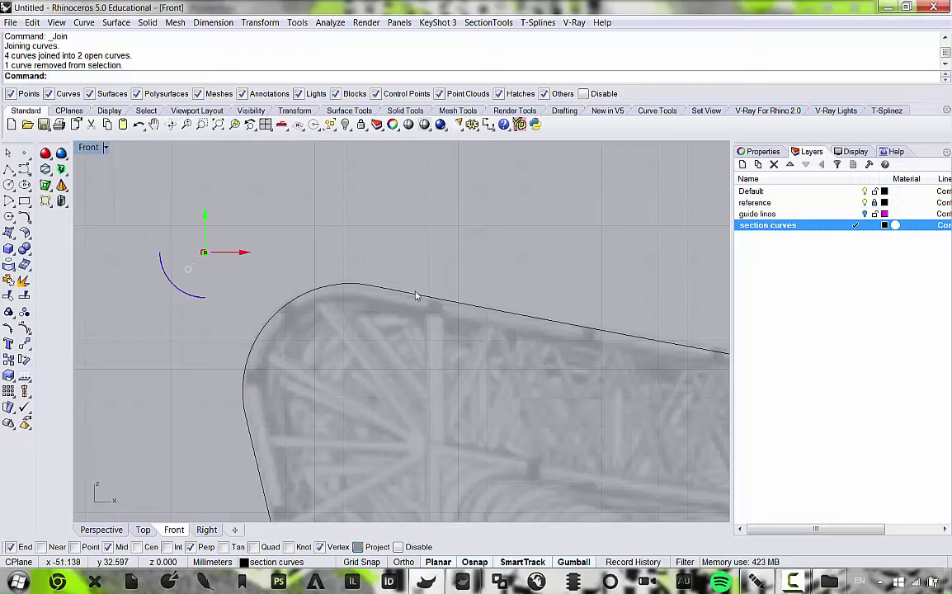
{"action": "key", "text": "Delete"}
{"action": "scroll", "coordinate": [313, 263], "scroll_direction": "down", "scroll_amount": 16}
Mirror a copy of the section curve across the vertical centre axis, starting the mirror plane at the roof curve's inner end.
{"action": "right_click_drag", "start_coordinate": [497, 323], "coordinate": [400, 316]}
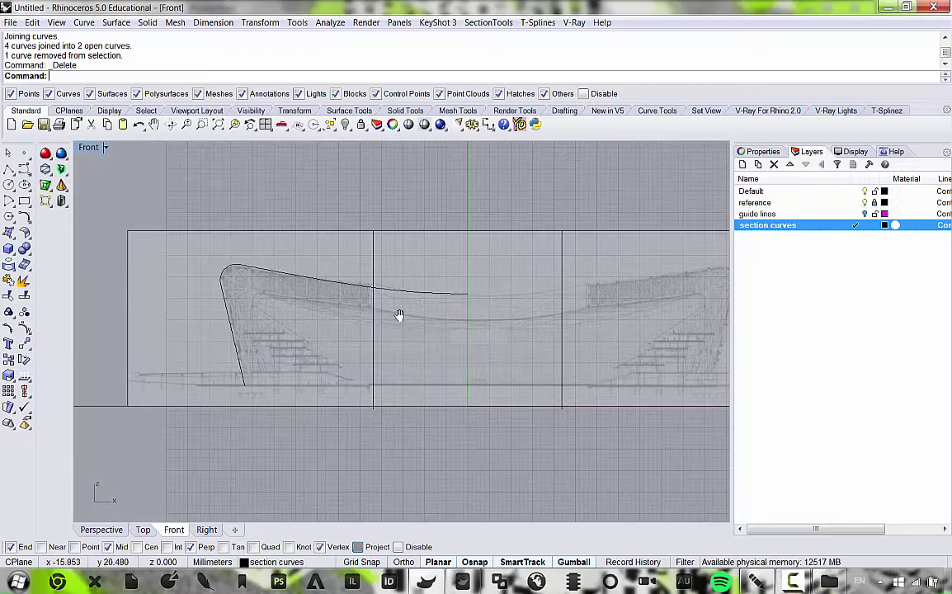
{"action": "scroll", "coordinate": [356, 354], "scroll_direction": "up", "scroll_amount": 3}
{"action": "left_click", "coordinate": [356, 253]}
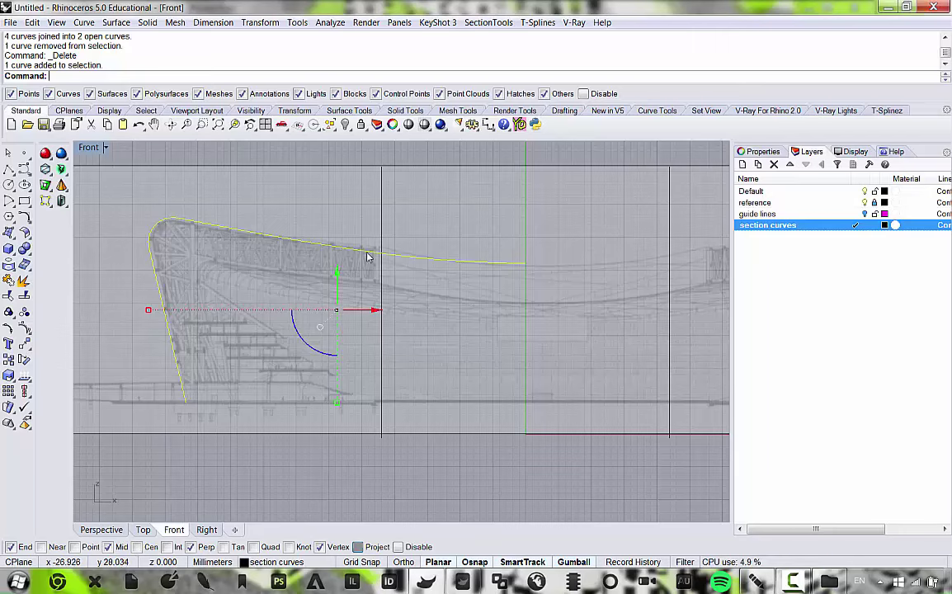
{"action": "right_click_drag", "start_coordinate": [559, 268], "coordinate": [549, 267]}
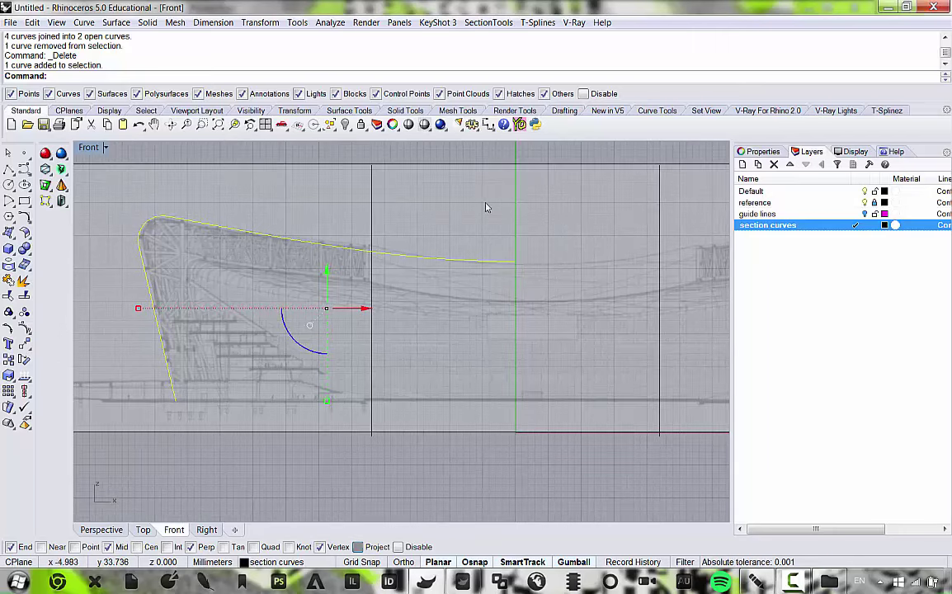
{"action": "left_click", "coordinate": [272, 24]}
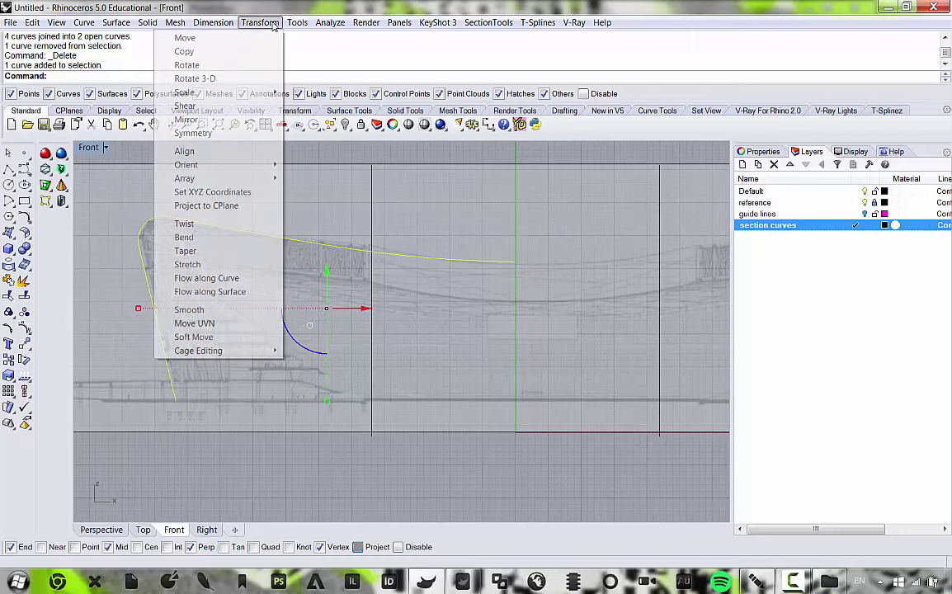
{"action": "left_click", "coordinate": [225, 120]}
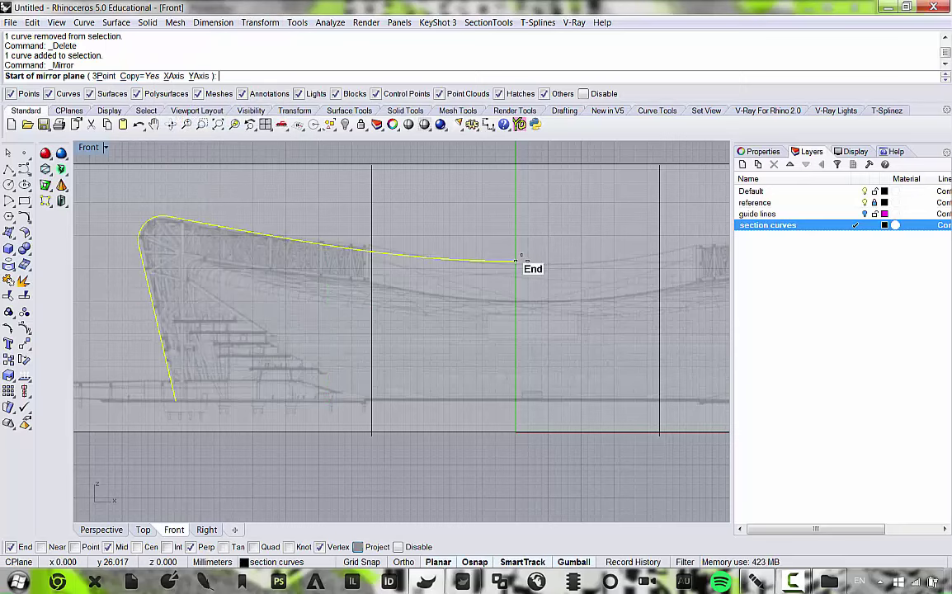
{"action": "left_click", "coordinate": [521, 263]}
{"action": "left_click", "coordinate": [527, 346]}
{"action": "scroll", "coordinate": [536, 334], "scroll_direction": "down", "scroll_amount": 3}
{"action": "scroll", "coordinate": [495, 321], "scroll_direction": "down", "scroll_amount": 2}
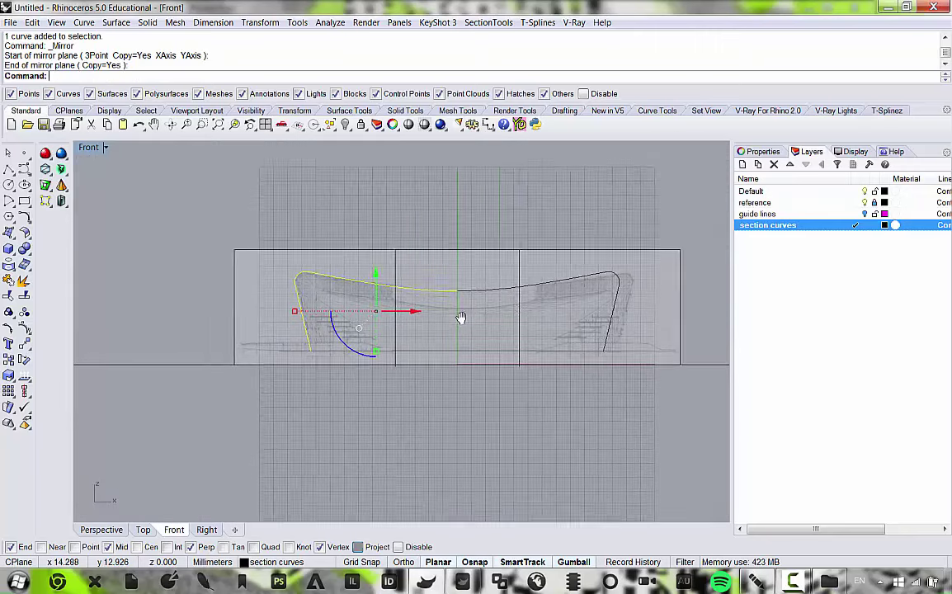
Examine how the original and mirrored section curves fit the stadium outline in the reference drawing.
{"action": "left_click", "coordinate": [479, 278]}
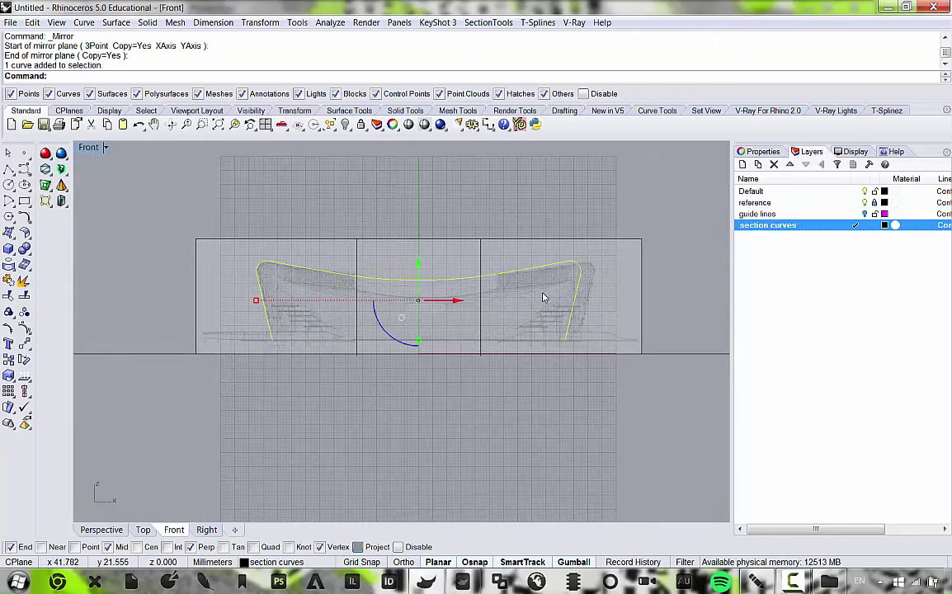
{"action": "scroll", "coordinate": [545, 290], "scroll_direction": "up", "scroll_amount": 2}
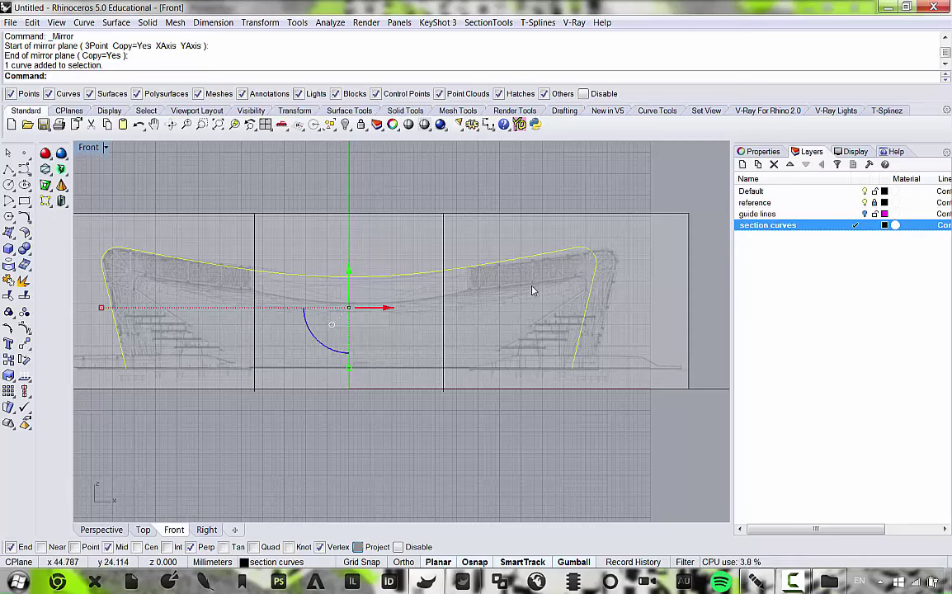
{"action": "left_click", "coordinate": [648, 286]}
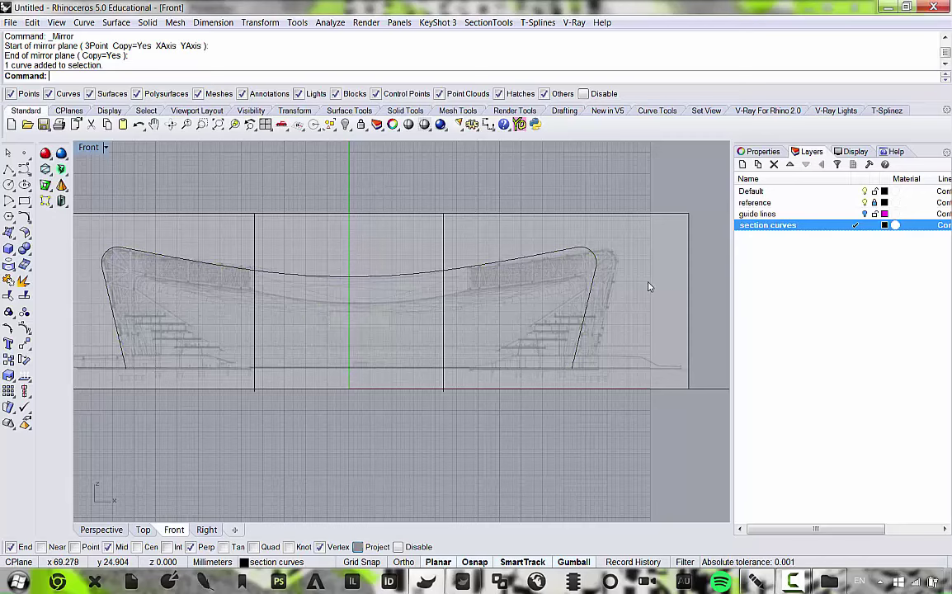
{"action": "scroll", "coordinate": [648, 286], "scroll_direction": "down", "scroll_amount": 2}
{"action": "scroll", "coordinate": [601, 292], "scroll_direction": "up", "scroll_amount": 2}
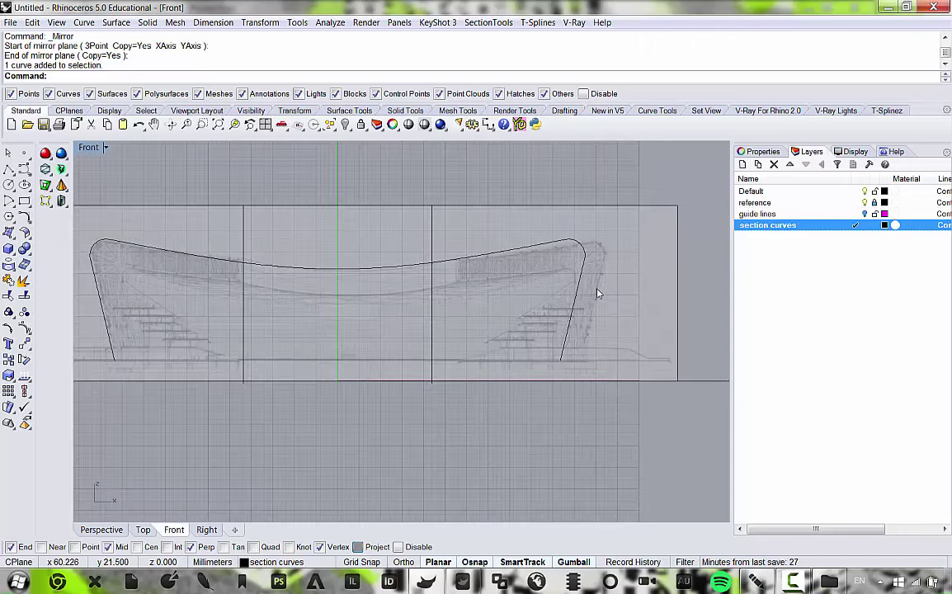
{"action": "scroll", "coordinate": [618, 274], "scroll_direction": "down", "scroll_amount": 3}
{"action": "scroll", "coordinate": [616, 264], "scroll_direction": "up", "scroll_amount": 4}
{"action": "scroll", "coordinate": [623, 241], "scroll_direction": "down", "scroll_amount": 2}
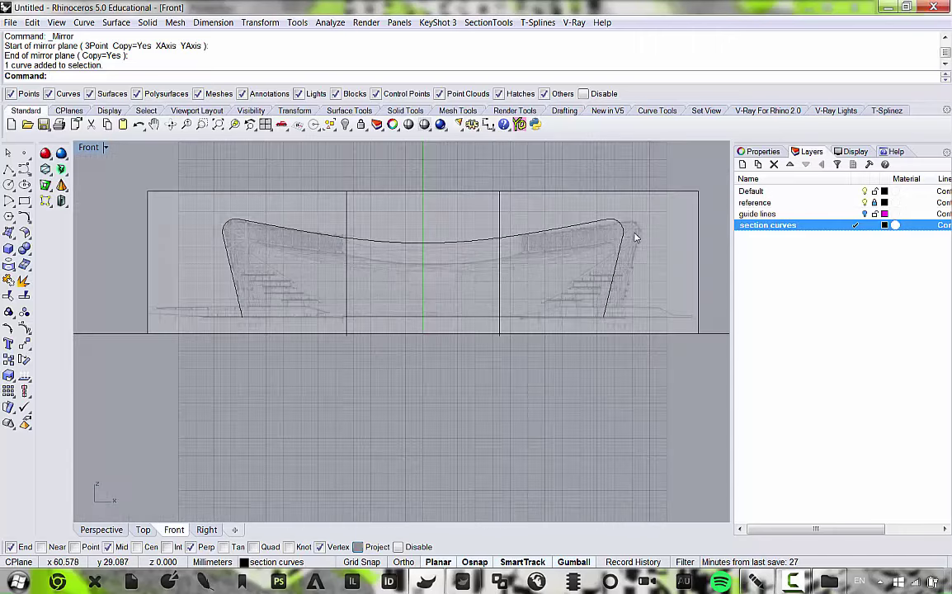
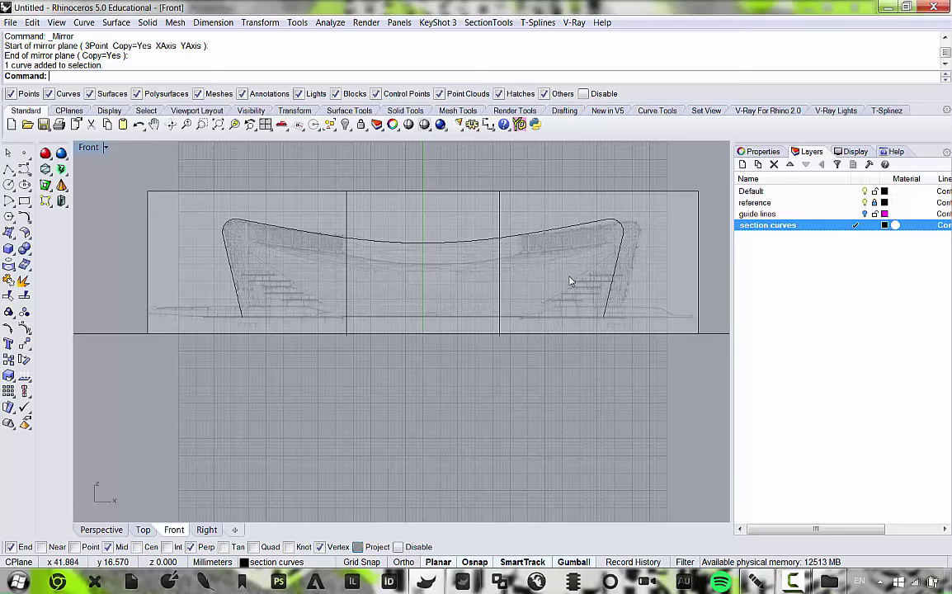
{"action": "scroll", "coordinate": [528, 262], "scroll_direction": "up", "scroll_amount": 2}
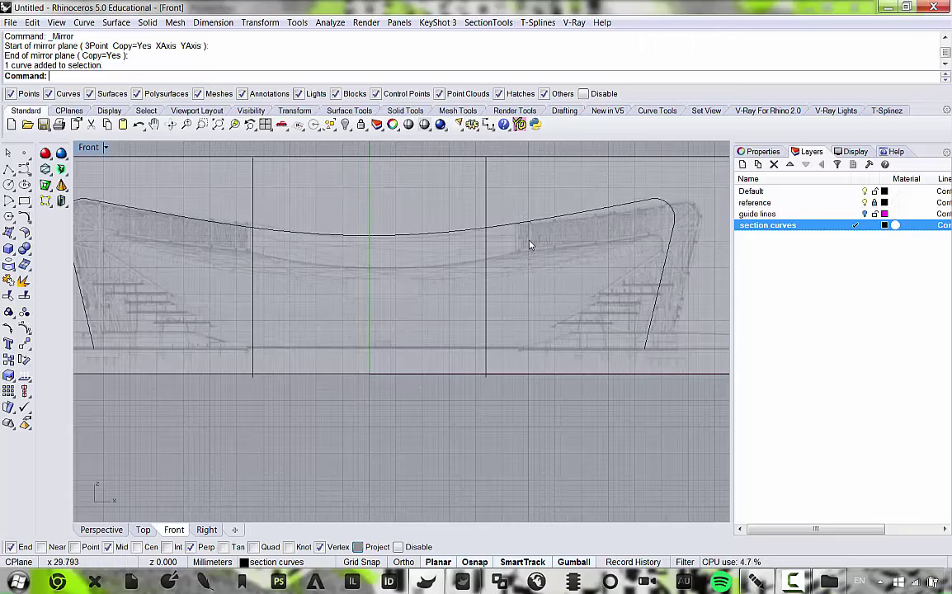
{"action": "scroll", "coordinate": [569, 262], "scroll_direction": "down", "scroll_amount": 4}
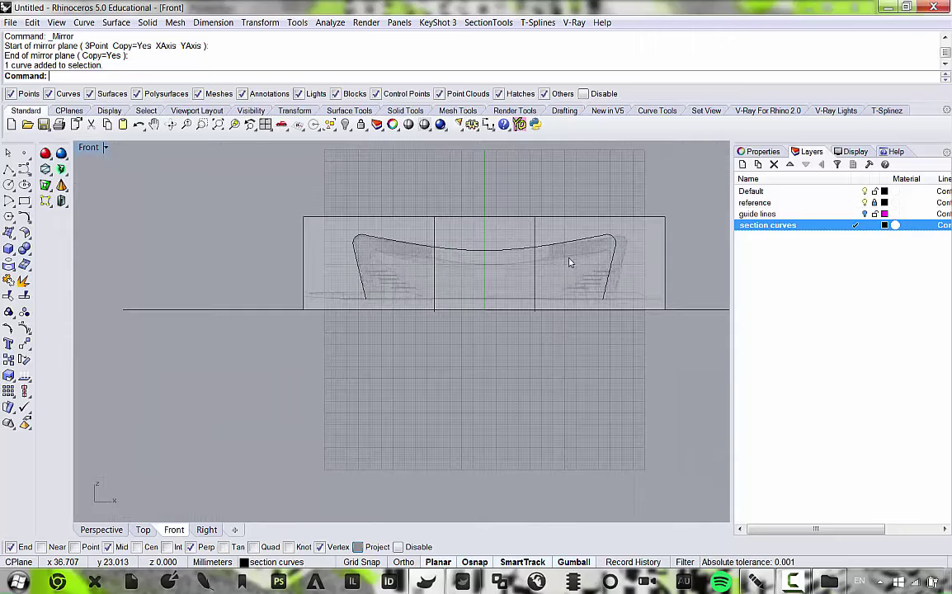
{"action": "scroll", "coordinate": [569, 263], "scroll_direction": "up", "scroll_amount": 4}
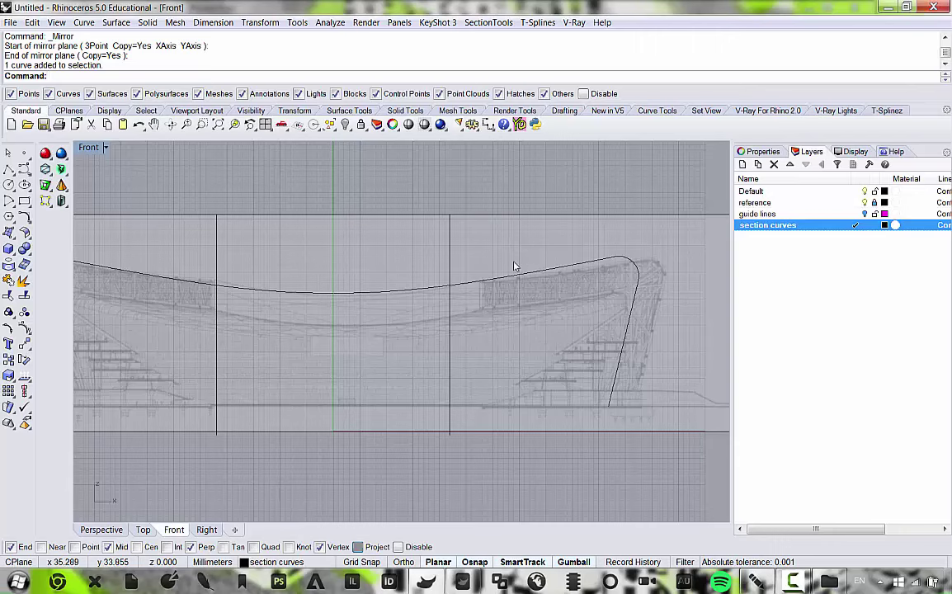
{"action": "right_click_drag", "start_coordinate": [471, 266], "coordinate": [522, 256]}
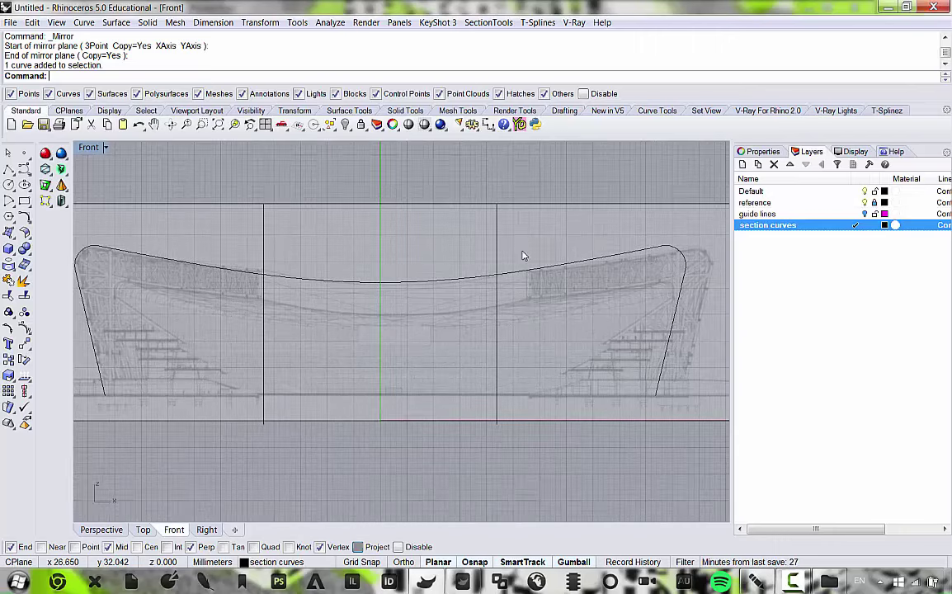
{"action": "scroll", "coordinate": [522, 256], "scroll_direction": "down", "scroll_amount": 3}
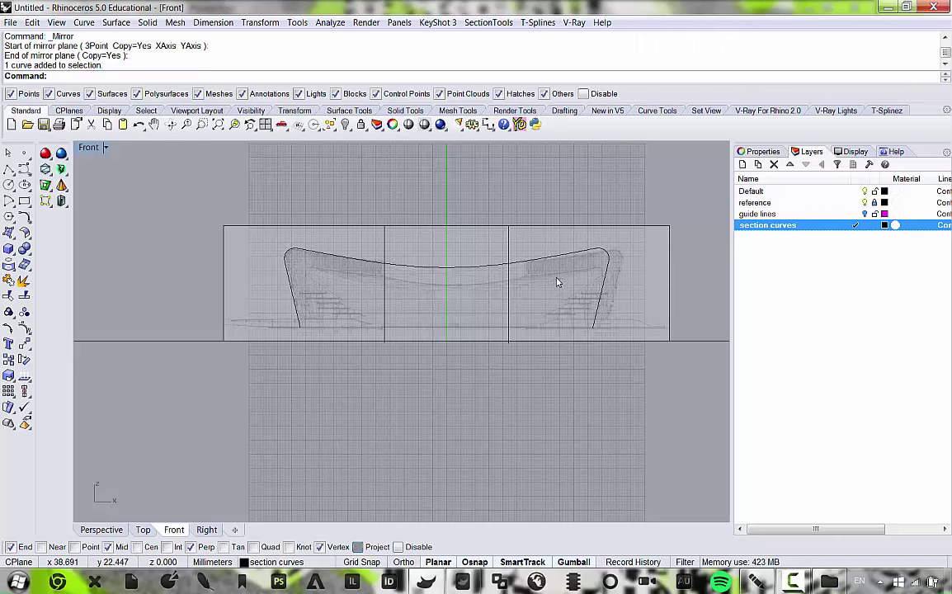
{"action": "scroll", "coordinate": [530, 272], "scroll_direction": "up", "scroll_amount": 6}
{"action": "scroll", "coordinate": [559, 269], "scroll_direction": "down", "scroll_amount": 4}
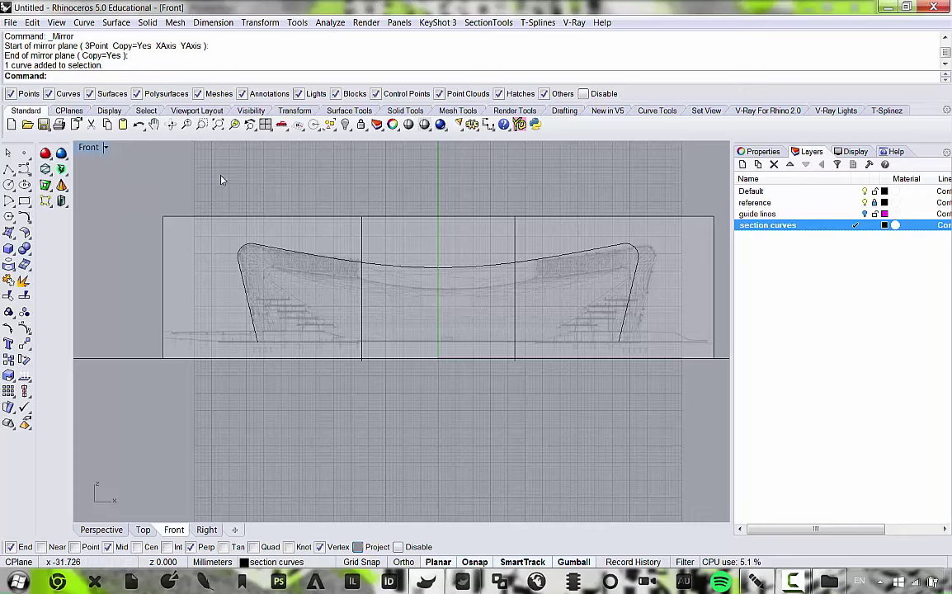
Inspect in perspective how the section curve relates to the two parallel reference planes crossing it.
{"action": "double_click", "coordinate": [92, 150]}
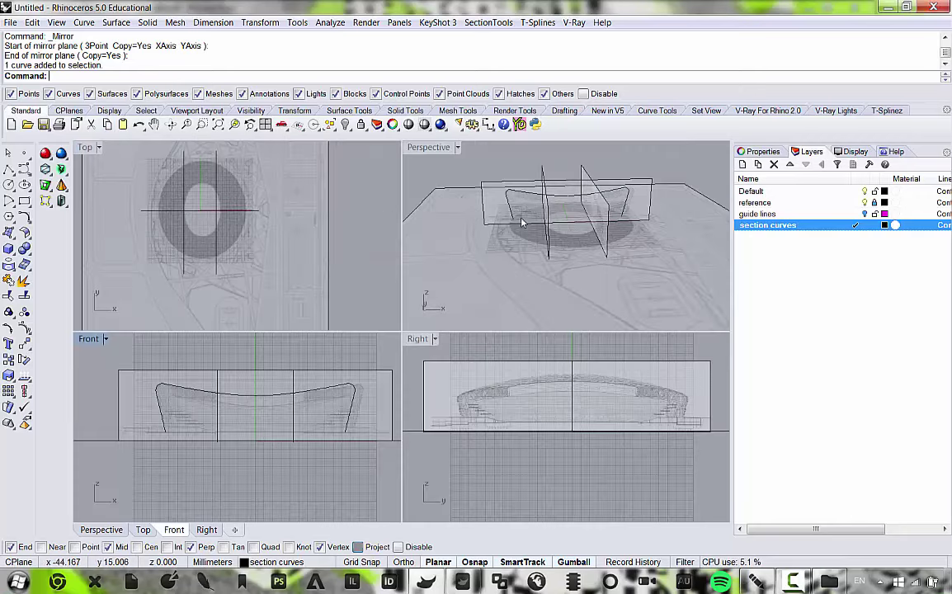
{"action": "double_click", "coordinate": [453, 152]}
{"action": "right_click_drag", "start_coordinate": [452, 156], "coordinate": [509, 261]}
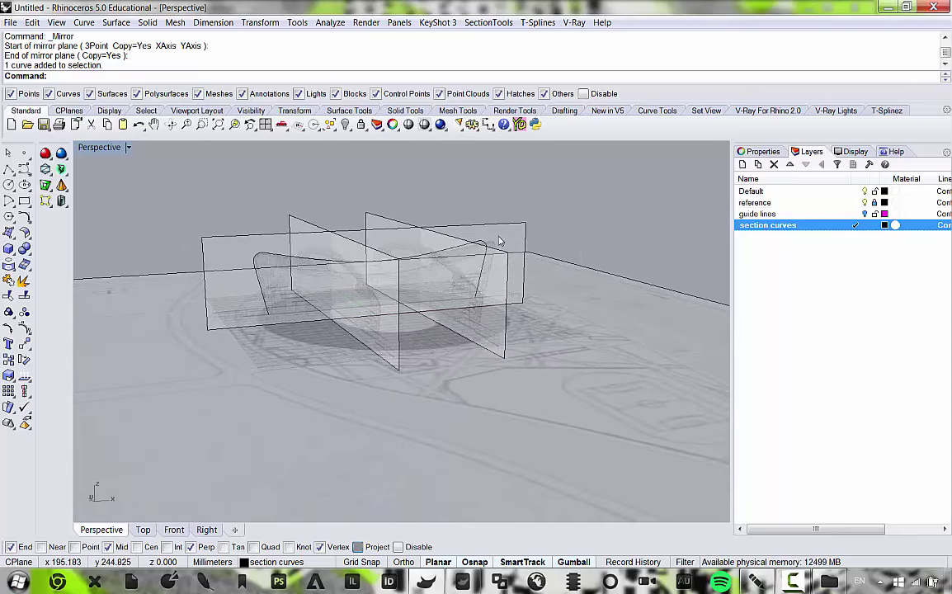
{"action": "scroll", "coordinate": [487, 244], "scroll_direction": "up", "scroll_amount": 6}
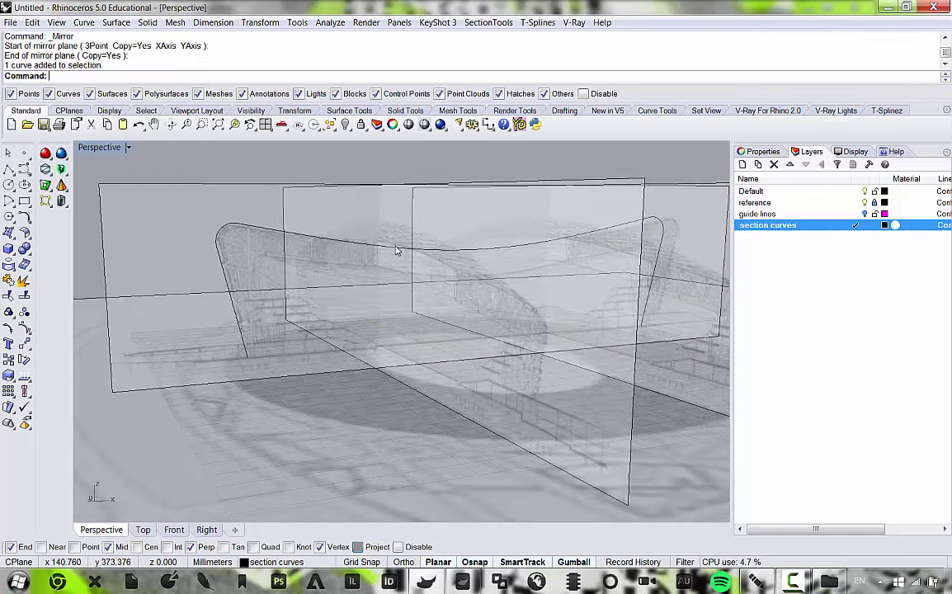
{"action": "scroll", "coordinate": [395, 250], "scroll_direction": "up", "scroll_amount": 4}
{"action": "scroll", "coordinate": [348, 235], "scroll_direction": "down", "scroll_amount": 4}
{"action": "right_click_drag", "start_coordinate": [348, 235], "coordinate": [353, 268]}
{"action": "scroll", "coordinate": [506, 262], "scroll_direction": "down", "scroll_amount": 5}
{"action": "scroll", "coordinate": [419, 256], "scroll_direction": "up", "scroll_amount": 4}
{"action": "scroll", "coordinate": [418, 258], "scroll_direction": "up", "scroll_amount": 8}
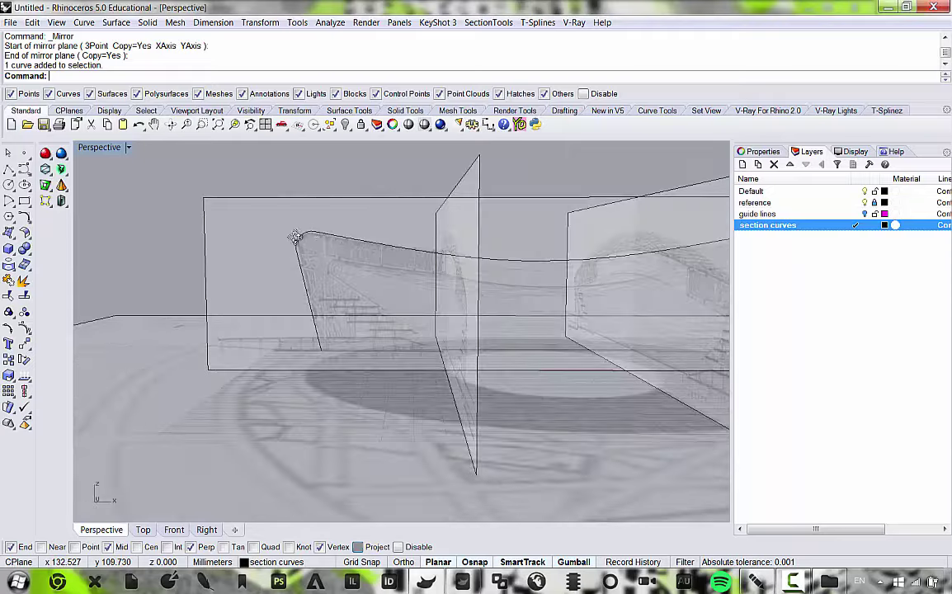
{"action": "mouse_move", "coordinate": [456, 261]}
{"action": "right_mouse_down"}
{"action": "mouse_move", "coordinate": [453, 242]}
{"action": "mouse_move", "coordinate": [448, 277]}
{"action": "mouse_move", "coordinate": [458, 269]}
{"action": "right_mouse_up"}
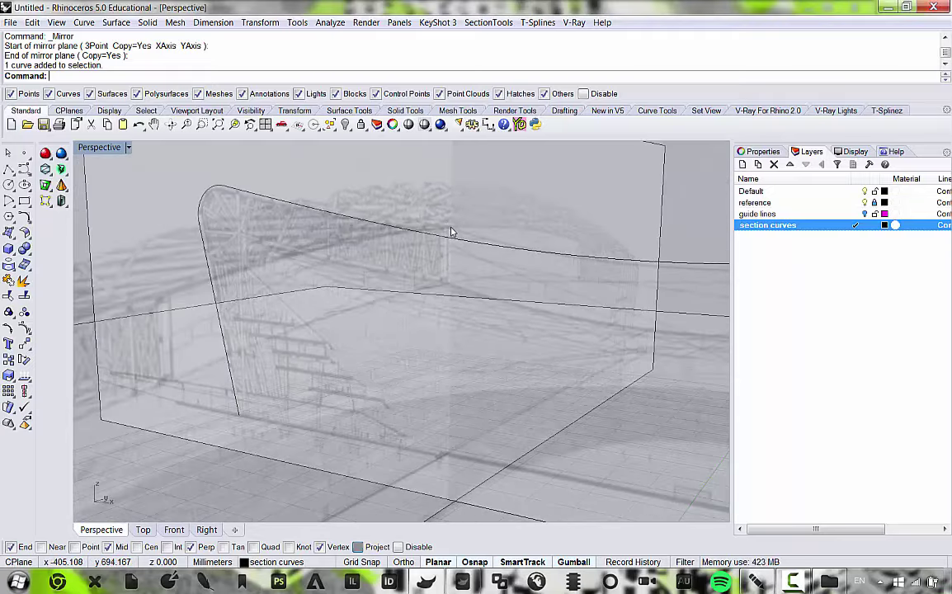
{"action": "right_click_drag", "start_coordinate": [488, 237], "coordinate": [457, 247]}
{"action": "scroll", "coordinate": [451, 235], "scroll_direction": "down", "scroll_amount": 5}
{"action": "scroll", "coordinate": [430, 216], "scroll_direction": "up", "scroll_amount": 7}
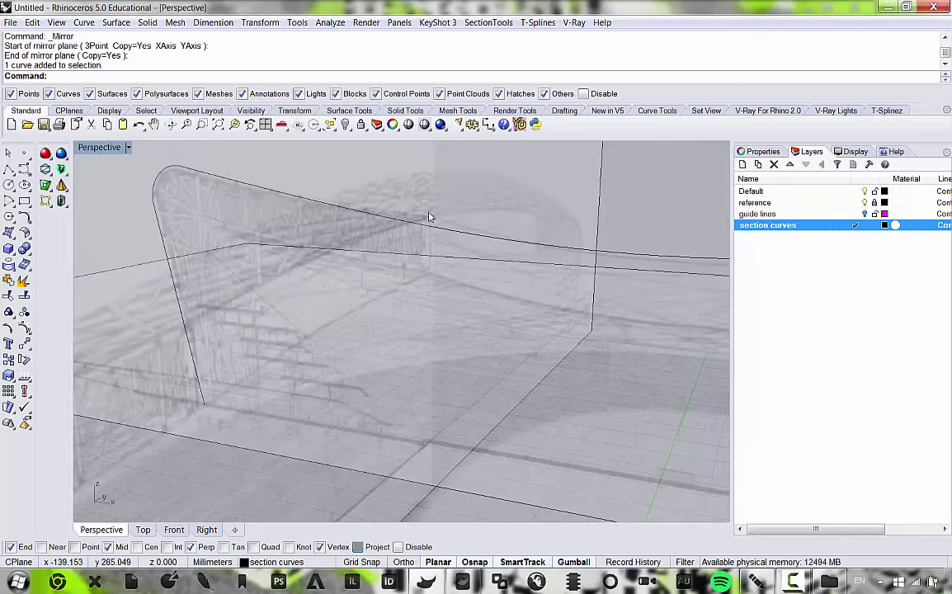
{"action": "scroll", "coordinate": [435, 221], "scroll_direction": "down", "scroll_amount": 2}
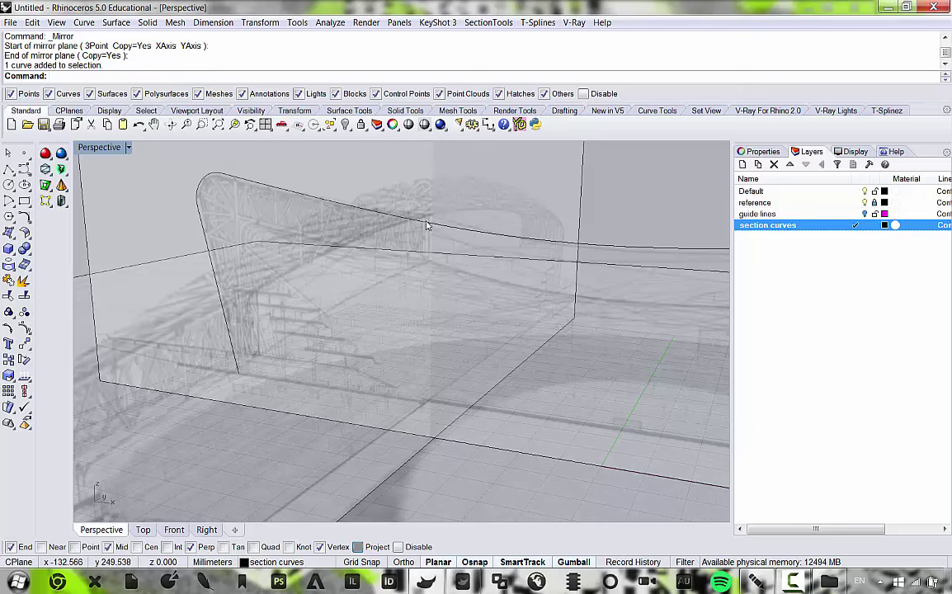
{"action": "scroll", "coordinate": [426, 221], "scroll_direction": "down", "scroll_amount": 4}
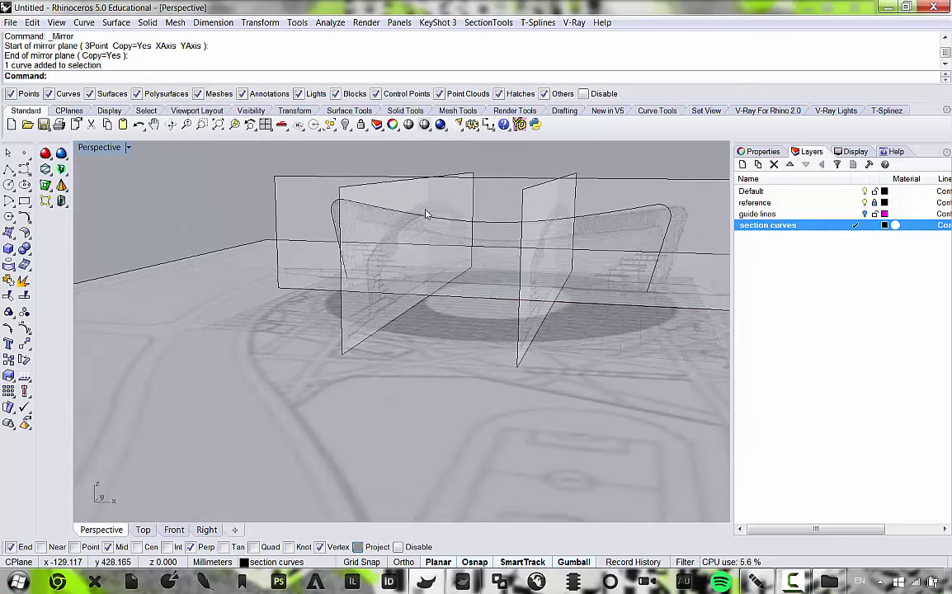
{"action": "scroll", "coordinate": [427, 216], "scroll_direction": "up", "scroll_amount": 4}
{"action": "right_click_drag", "start_coordinate": [430, 218], "coordinate": [479, 244]}
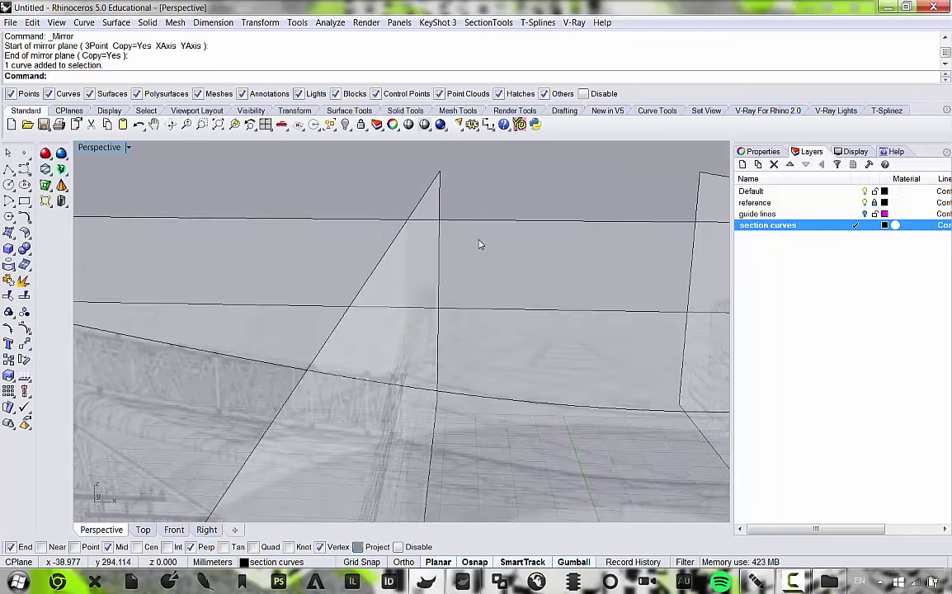
Unlock the reference layer and lower the transparency of two crossing section picture frames to about 15%.
{"action": "left_click", "coordinate": [875, 204]}
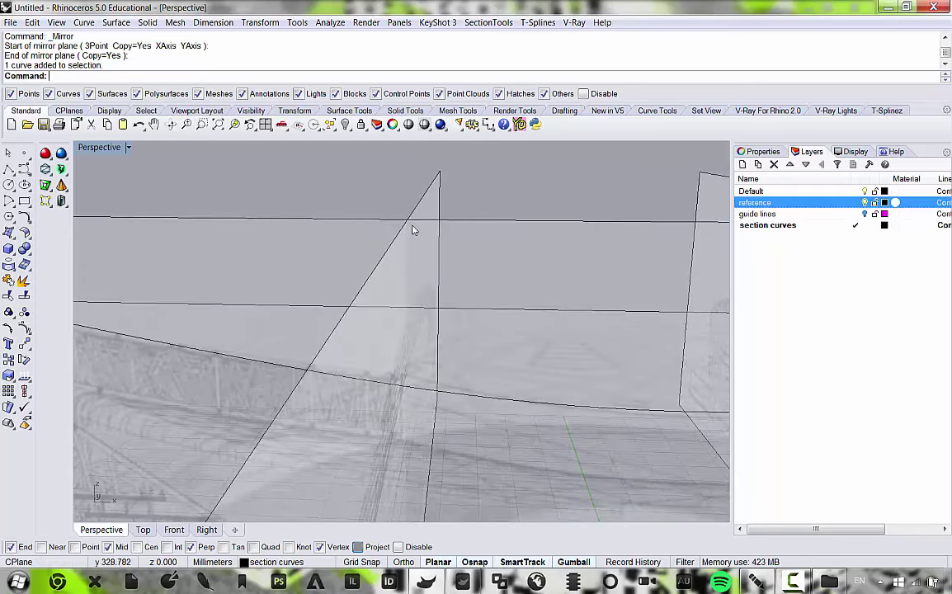
{"action": "left_click", "coordinate": [323, 230]}
{"action": "left_click", "coordinate": [422, 198], "text": "shift"}
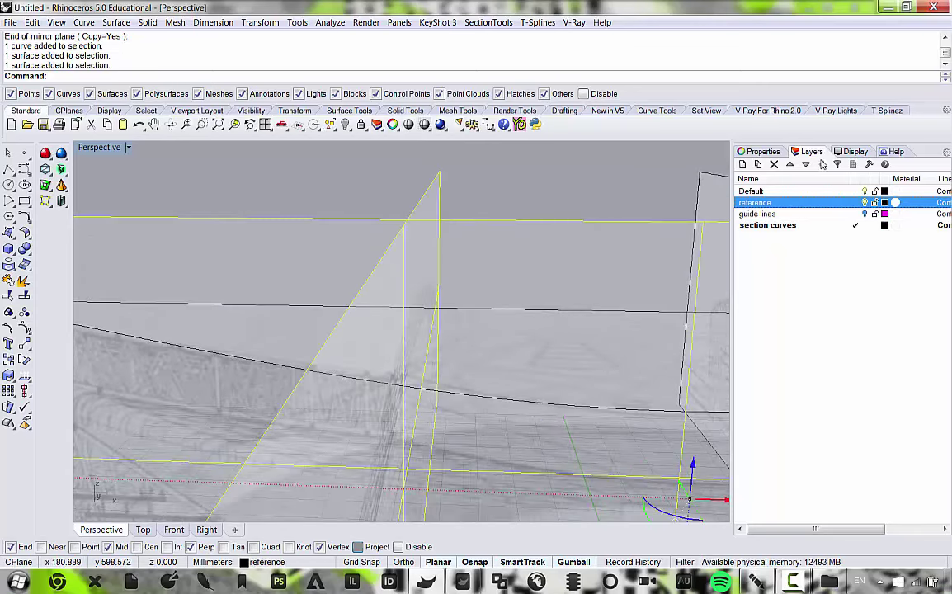
{"action": "left_click", "coordinate": [759, 151]}
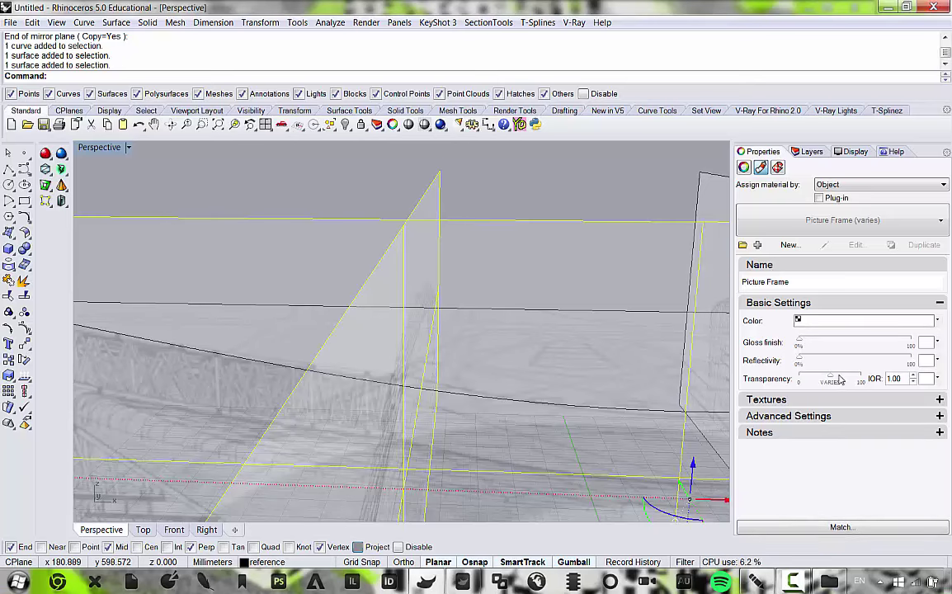
{"action": "left_click_drag", "start_coordinate": [834, 380], "coordinate": [811, 377]}
{"action": "right_click_drag", "start_coordinate": [635, 388], "coordinate": [256, 317]}
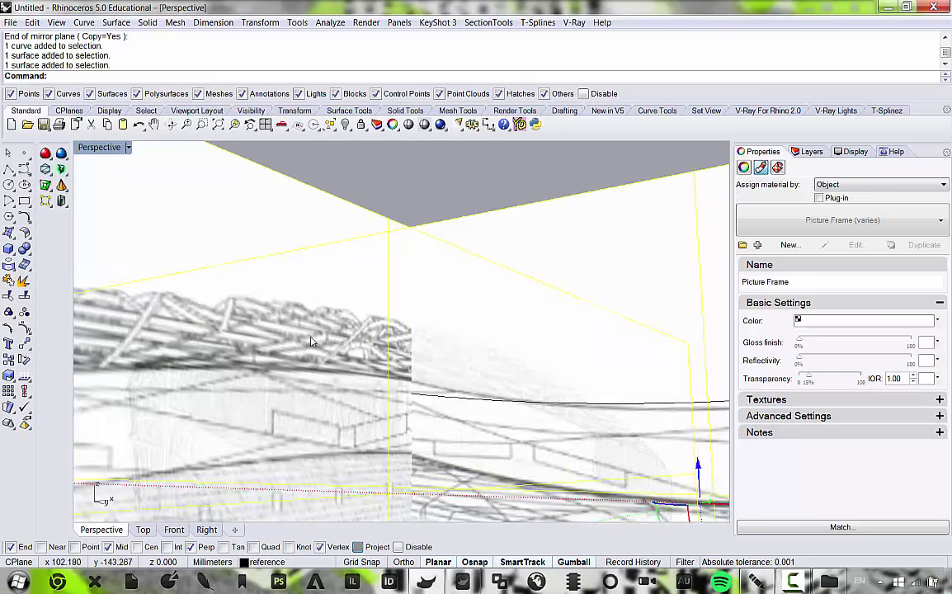
{"action": "key", "text": "Escape"}
Delete the spare one of the two parallel picture frames crossing the front section drawing.
{"action": "right_click_drag", "start_coordinate": [423, 399], "coordinate": [396, 367]}
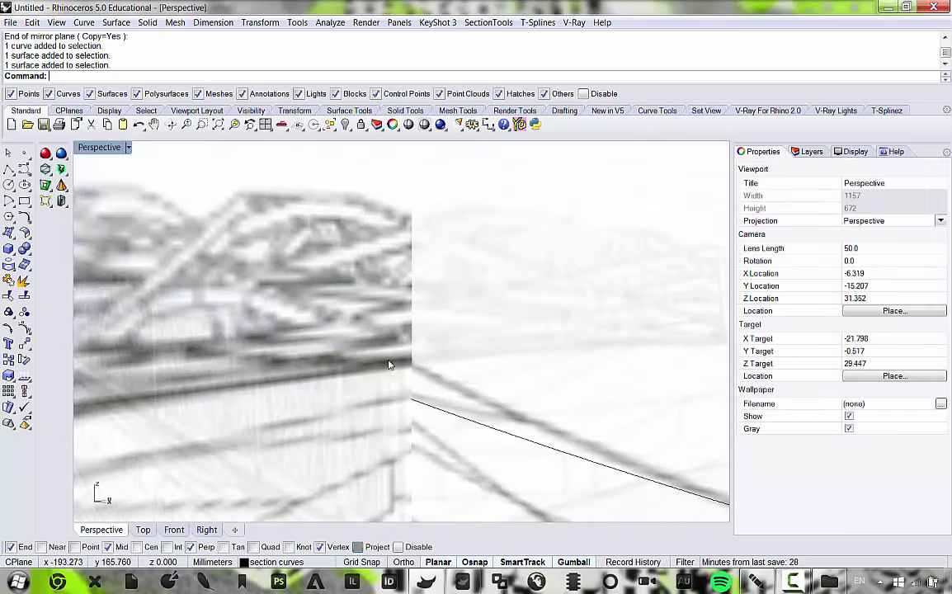
{"action": "scroll", "coordinate": [389, 364], "scroll_direction": "down", "scroll_amount": 8}
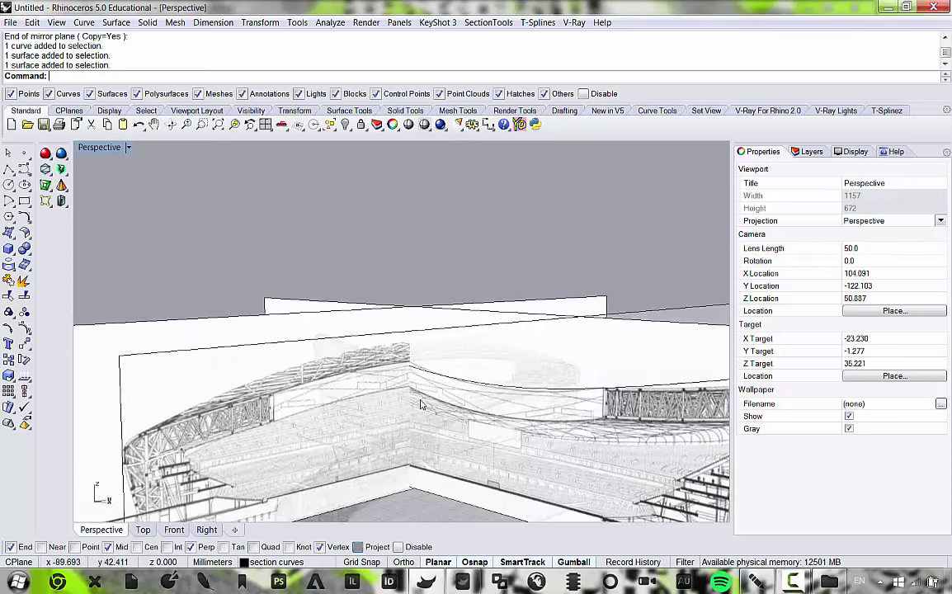
{"action": "scroll", "coordinate": [388, 351], "scroll_direction": "up", "scroll_amount": 6}
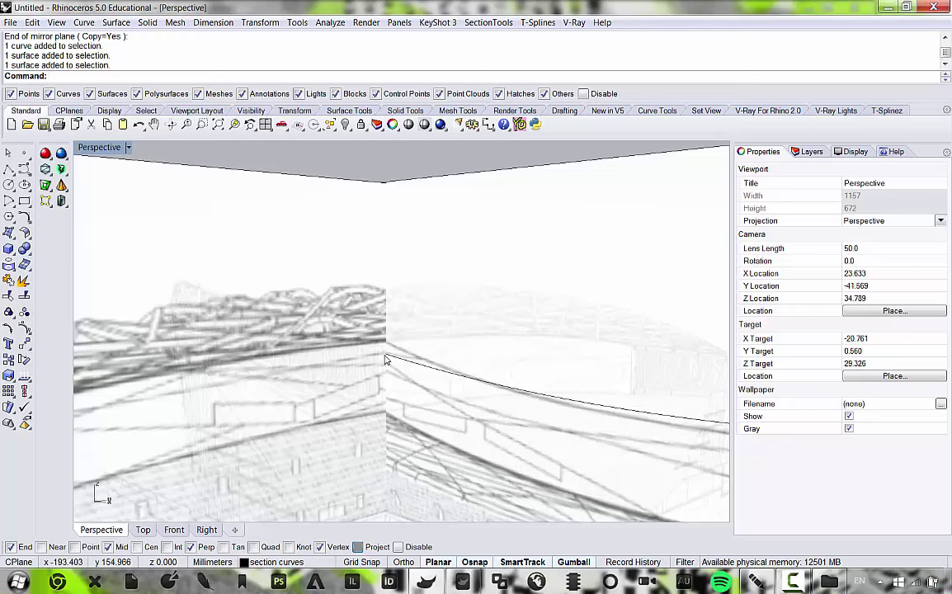
{"action": "right_click_drag", "start_coordinate": [385, 357], "coordinate": [419, 361]}
{"action": "scroll", "coordinate": [519, 338], "scroll_direction": "down", "scroll_amount": 5}
{"action": "scroll", "coordinate": [513, 339], "scroll_direction": "down", "scroll_amount": 12}
{"action": "left_click", "coordinate": [549, 346]}
{"action": "key", "text": "Delete"}
Move the remaining crossing picture frame outward along the X axis so its roofline meets the section curve.
{"action": "scroll", "coordinate": [433, 339], "scroll_direction": "up", "scroll_amount": 8}
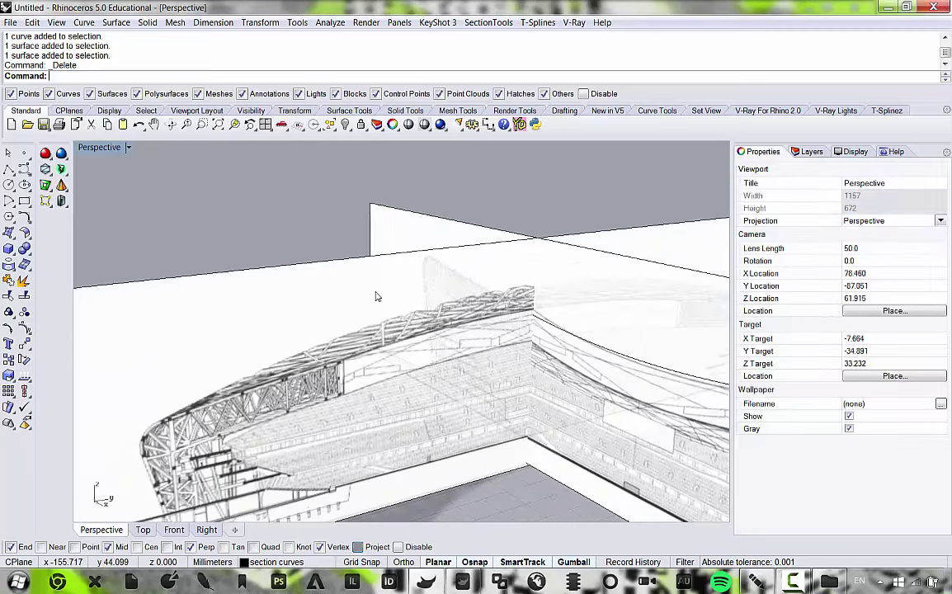
{"action": "left_click", "coordinate": [388, 305]}
{"action": "left_click", "coordinate": [404, 323]}
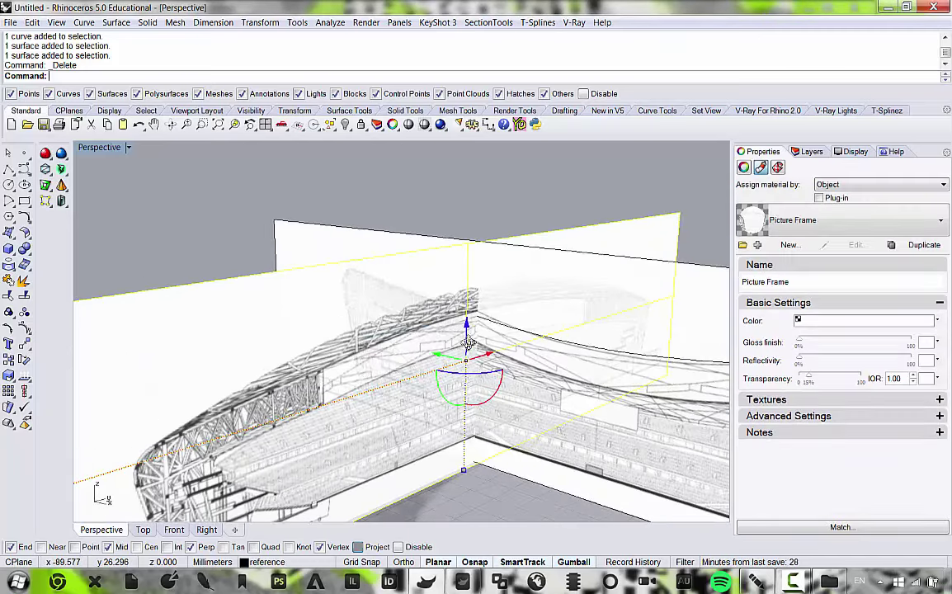
{"action": "scroll", "coordinate": [469, 343], "scroll_direction": "up", "scroll_amount": 2}
{"action": "left_click_drag", "start_coordinate": [448, 368], "coordinate": [400, 343]}
{"action": "scroll", "coordinate": [441, 290], "scroll_direction": "up", "scroll_amount": 3}
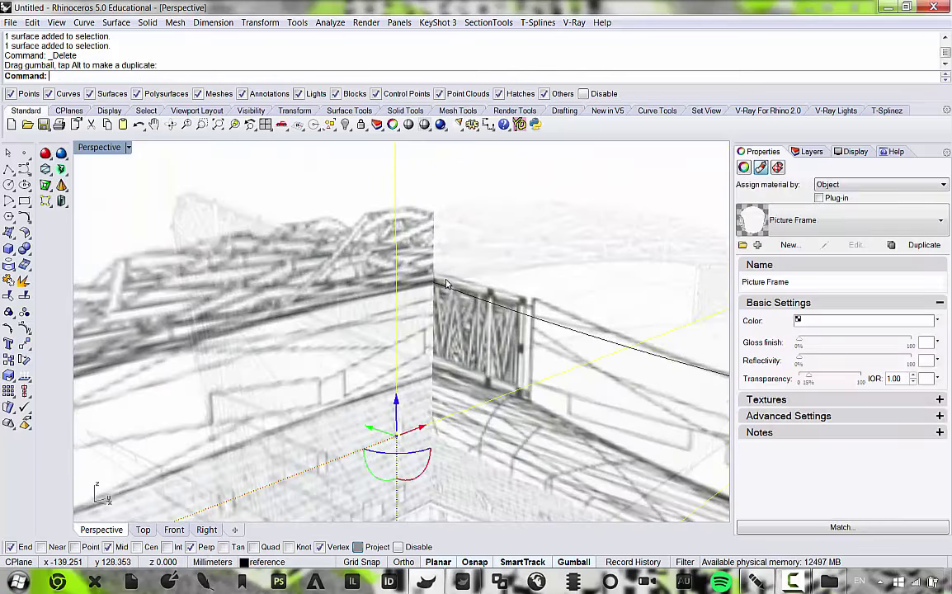
Examine how the moved picture frame lines up with the section curve, front section drawing and stadium plan.
{"action": "scroll", "coordinate": [425, 285], "scroll_direction": "down", "scroll_amount": 4}
{"action": "scroll", "coordinate": [437, 287], "scroll_direction": "up", "scroll_amount": 1}
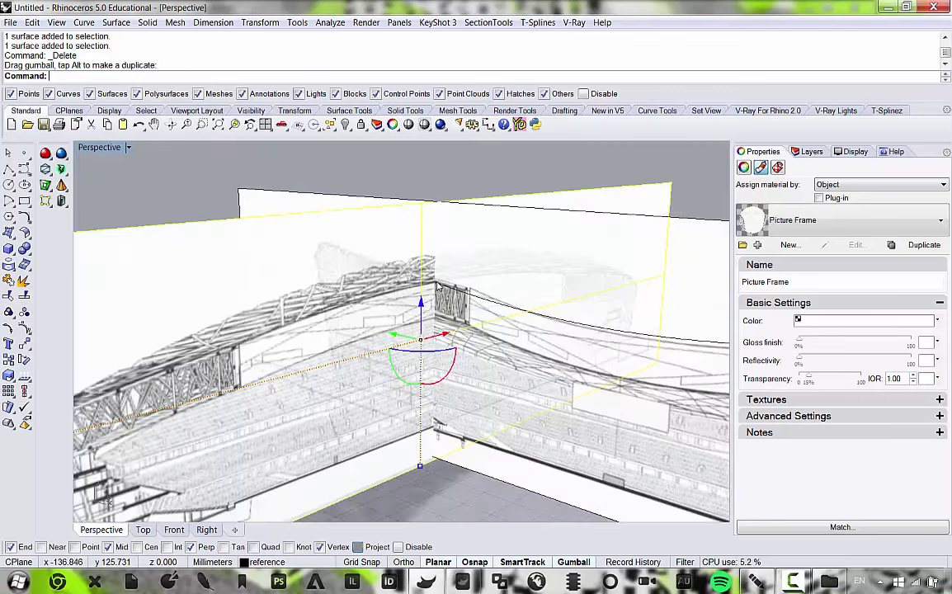
{"action": "scroll", "coordinate": [437, 285], "scroll_direction": "up", "scroll_amount": 3}
{"action": "scroll", "coordinate": [437, 288], "scroll_direction": "down", "scroll_amount": 6}
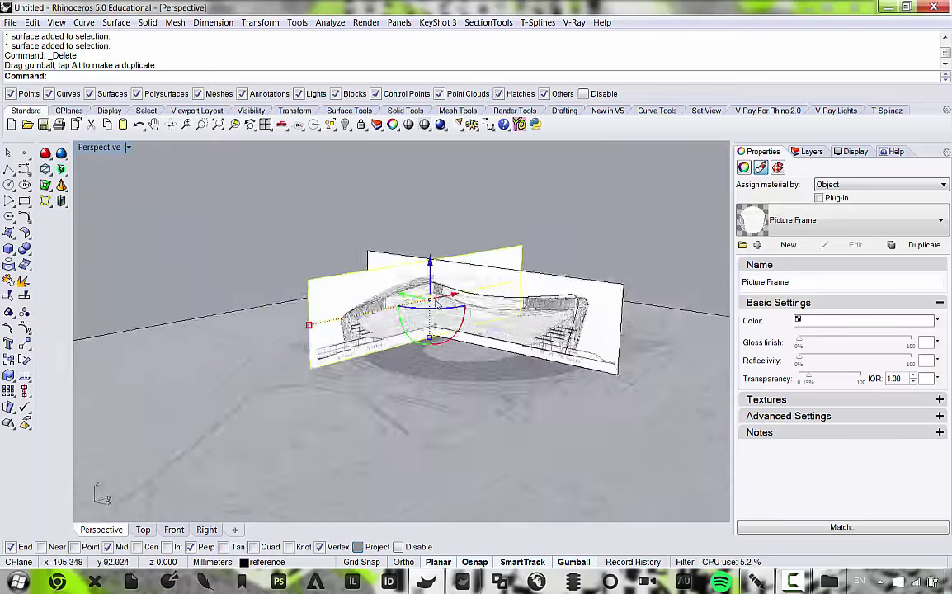
{"action": "scroll", "coordinate": [434, 293], "scroll_direction": "up", "scroll_amount": 3}
{"action": "scroll", "coordinate": [420, 296], "scroll_direction": "down", "scroll_amount": 3}
{"action": "scroll", "coordinate": [404, 297], "scroll_direction": "up", "scroll_amount": 3}
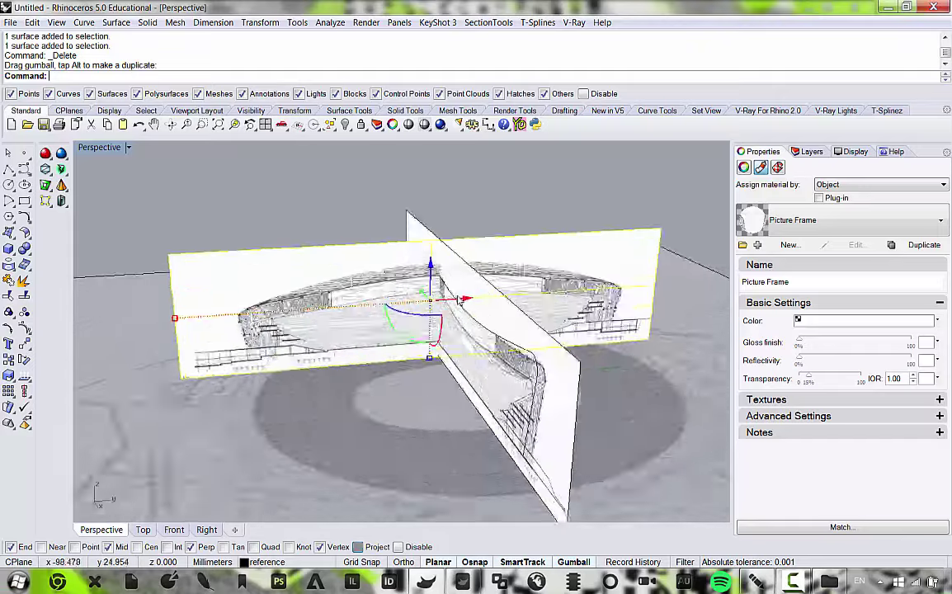
{"action": "mouse_move", "coordinate": [379, 301]}
{"action": "right_mouse_down"}
{"action": "mouse_move", "coordinate": [480, 281]}
{"action": "mouse_move", "coordinate": [368, 314]}
{"action": "mouse_move", "coordinate": [367, 294]}
{"action": "right_mouse_up"}
{"action": "scroll", "coordinate": [478, 281], "scroll_direction": "down", "scroll_amount": 2}
{"action": "scroll", "coordinate": [376, 287], "scroll_direction": "up", "scroll_amount": 3}
{"action": "scroll", "coordinate": [363, 293], "scroll_direction": "down", "scroll_amount": 3}
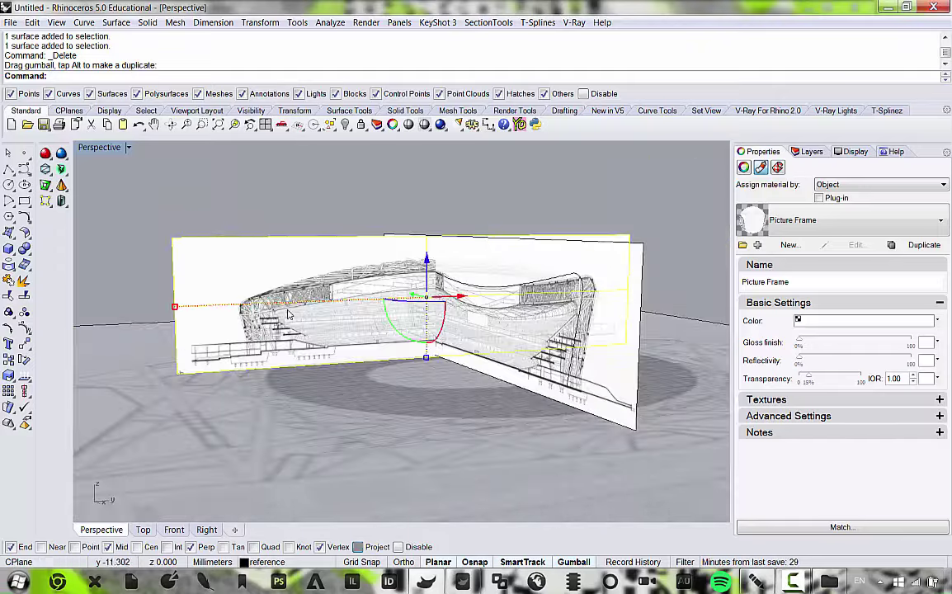
{"action": "scroll", "coordinate": [245, 365], "scroll_direction": "up", "scroll_amount": 3}
{"action": "scroll", "coordinate": [436, 261], "scroll_direction": "down", "scroll_amount": 4}
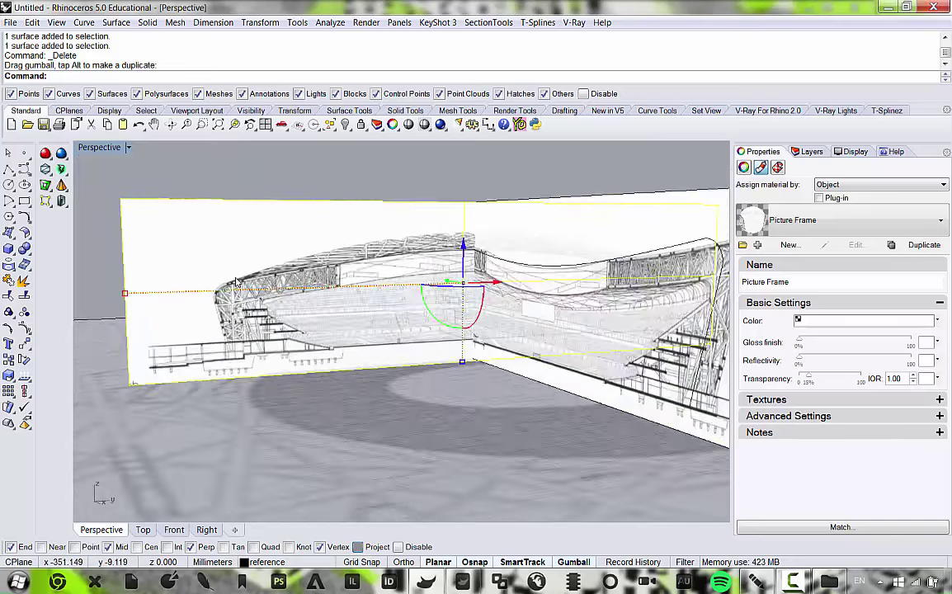
{"action": "scroll", "coordinate": [435, 261], "scroll_direction": "up", "scroll_amount": 4}
{"action": "scroll", "coordinate": [452, 265], "scroll_direction": "down", "scroll_amount": 4}
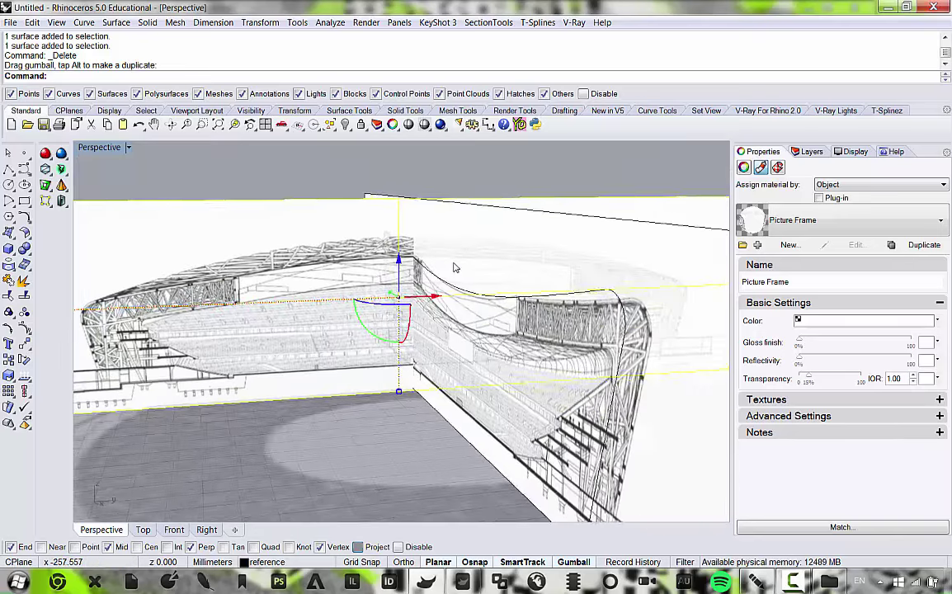
{"action": "scroll", "coordinate": [400, 272], "scroll_direction": "up", "scroll_amount": 4}
{"action": "scroll", "coordinate": [404, 266], "scroll_direction": "down", "scroll_amount": 5}
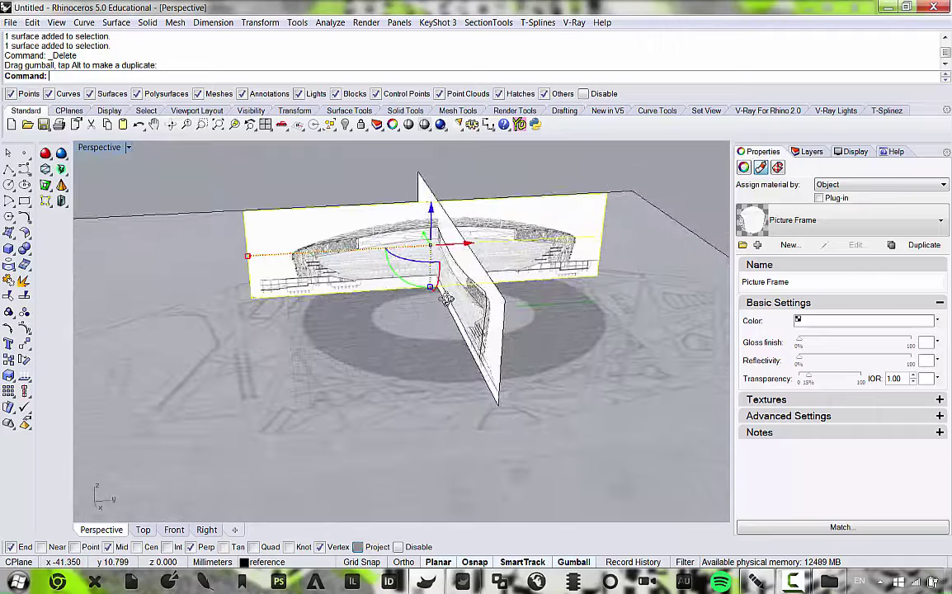
{"action": "mouse_move", "coordinate": [446, 298]}
{"action": "right_mouse_down"}
{"action": "mouse_move", "coordinate": [424, 293]}
{"action": "mouse_move", "coordinate": [429, 350]}
{"action": "mouse_move", "coordinate": [433, 312]}
{"action": "right_mouse_up"}
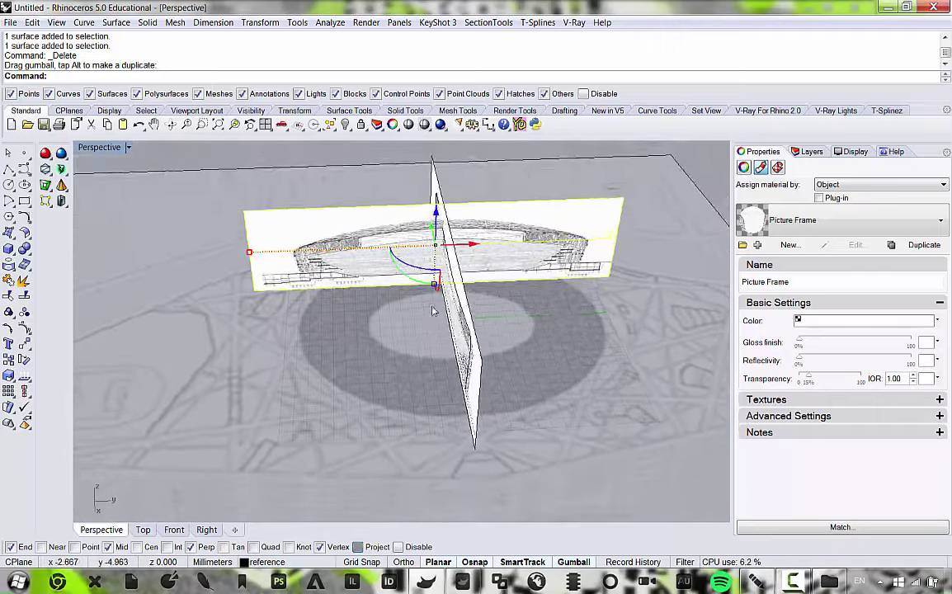
{"action": "scroll", "coordinate": [377, 261], "scroll_direction": "up", "scroll_amount": 4}
{"action": "scroll", "coordinate": [379, 260], "scroll_direction": "down", "scroll_amount": 10}
{"action": "scroll", "coordinate": [398, 276], "scroll_direction": "up", "scroll_amount": 6}
{"action": "right_click_drag", "start_coordinate": [380, 271], "coordinate": [394, 239]}
Maximize the Right view, frame the longitudinal section drawing and deselect its picture frame.
{"action": "double_click", "coordinate": [100, 149]}
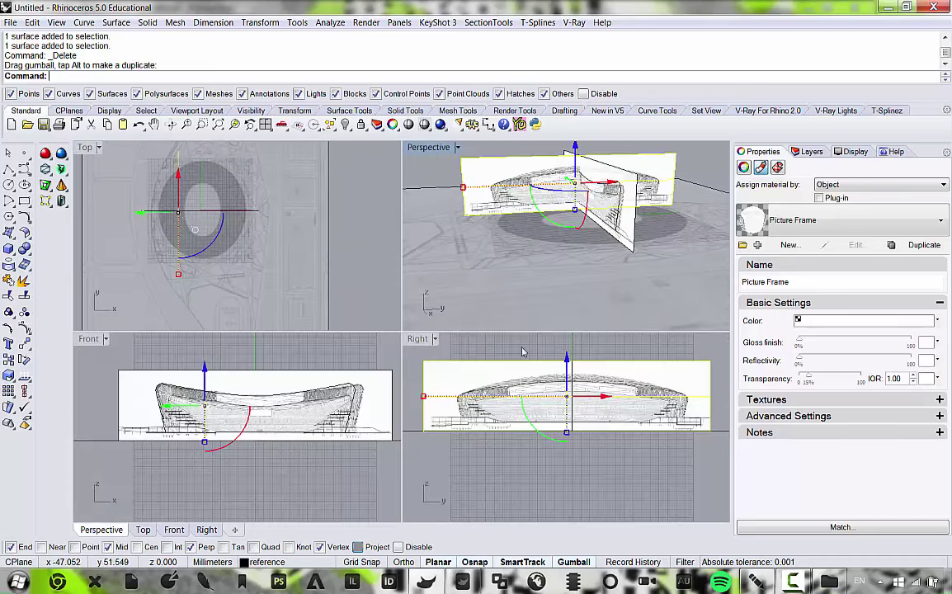
{"action": "double_click", "coordinate": [416, 339]}
{"action": "scroll", "coordinate": [326, 311], "scroll_direction": "down", "scroll_amount": 3}
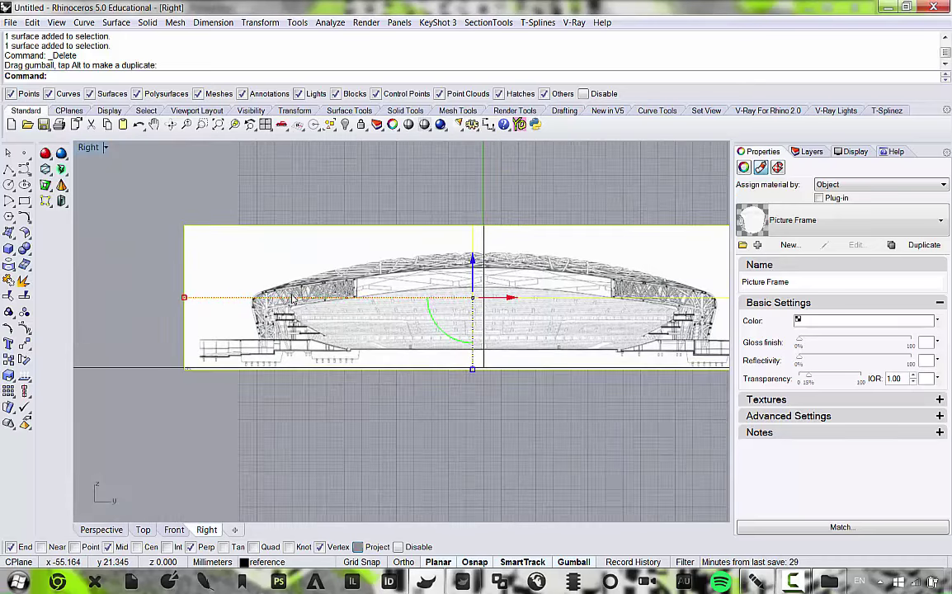
{"action": "scroll", "coordinate": [326, 311], "scroll_direction": "up", "scroll_amount": 6}
{"action": "key", "text": "Escape"}
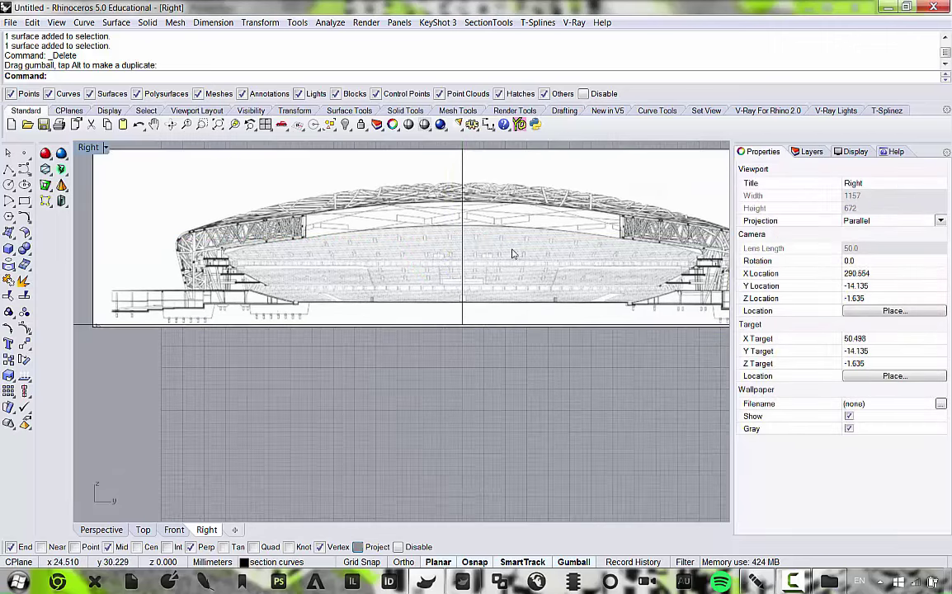
Set the transparency of the longitudinal section drawing's picture frame material to 81% and deselect the frame.
{"action": "right_click_drag", "start_coordinate": [511, 249], "coordinate": [507, 280]}
{"action": "left_click", "coordinate": [561, 225]}
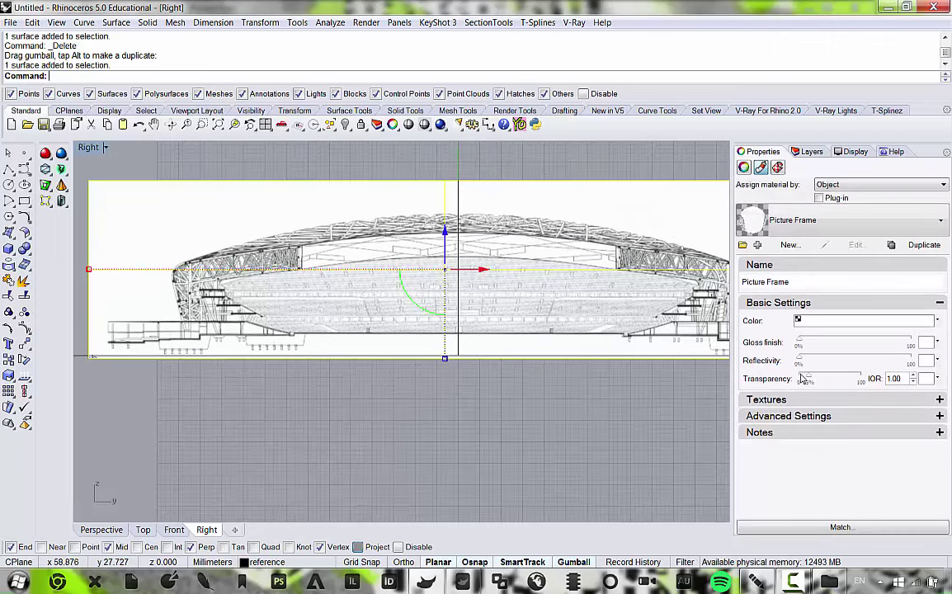
{"action": "left_click_drag", "start_coordinate": [802, 379], "coordinate": [850, 376]}
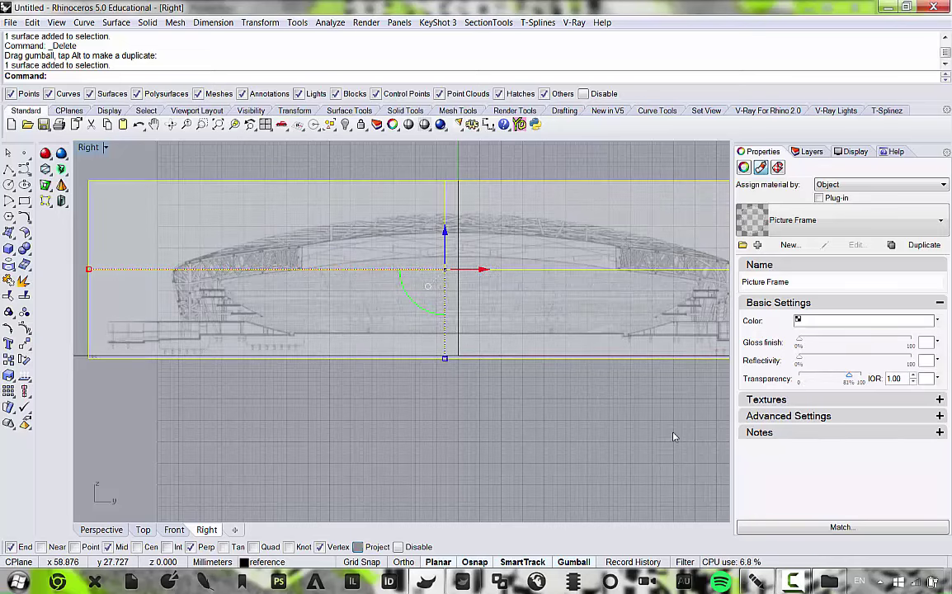
{"action": "left_click", "coordinate": [514, 441]}
{"action": "scroll", "coordinate": [431, 383], "scroll_direction": "down", "scroll_amount": 3}
{"action": "scroll", "coordinate": [412, 317], "scroll_direction": "up", "scroll_amount": 2}
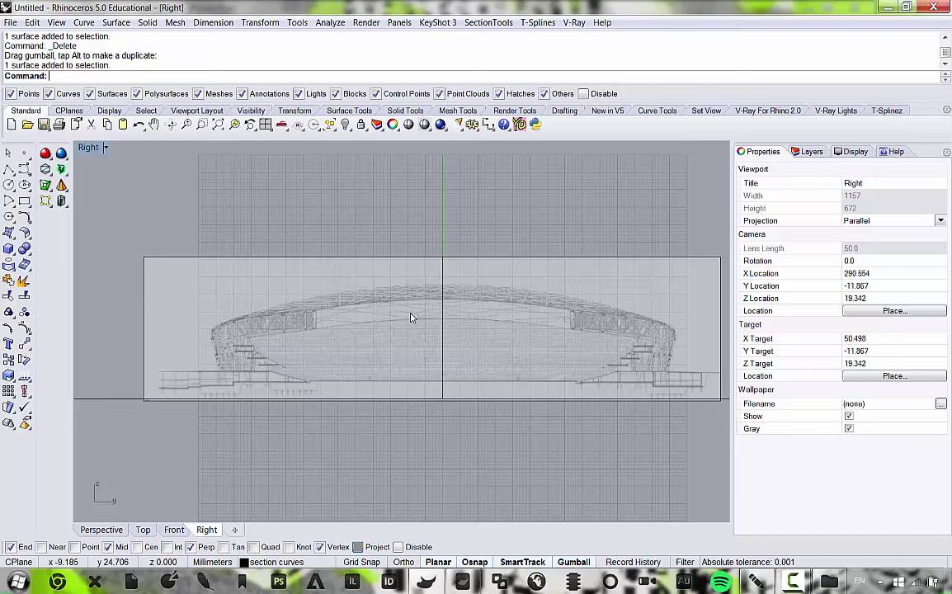
Lock the reference layer.
{"action": "left_click", "coordinate": [810, 152]}
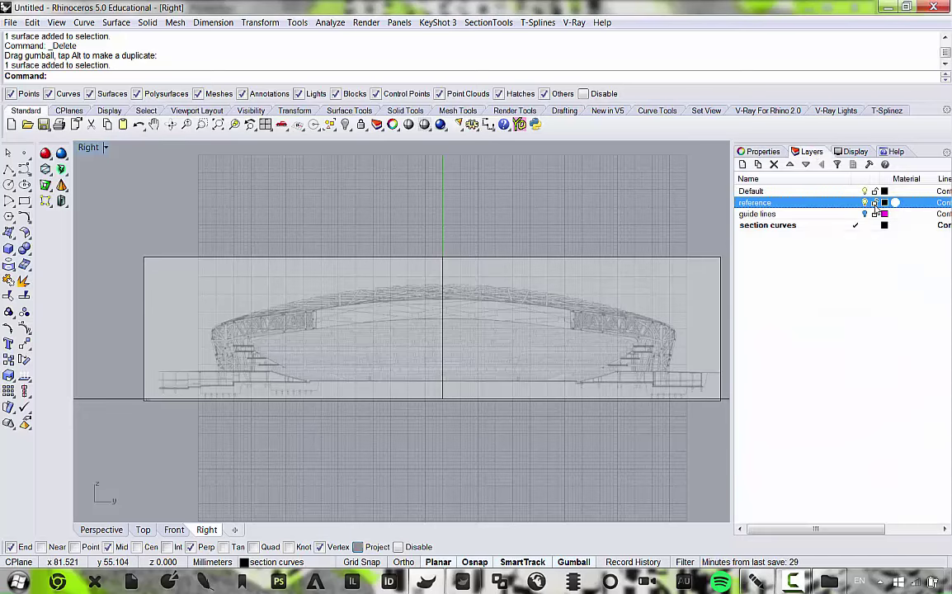
{"action": "right_click_drag", "start_coordinate": [318, 410], "coordinate": [306, 366]}
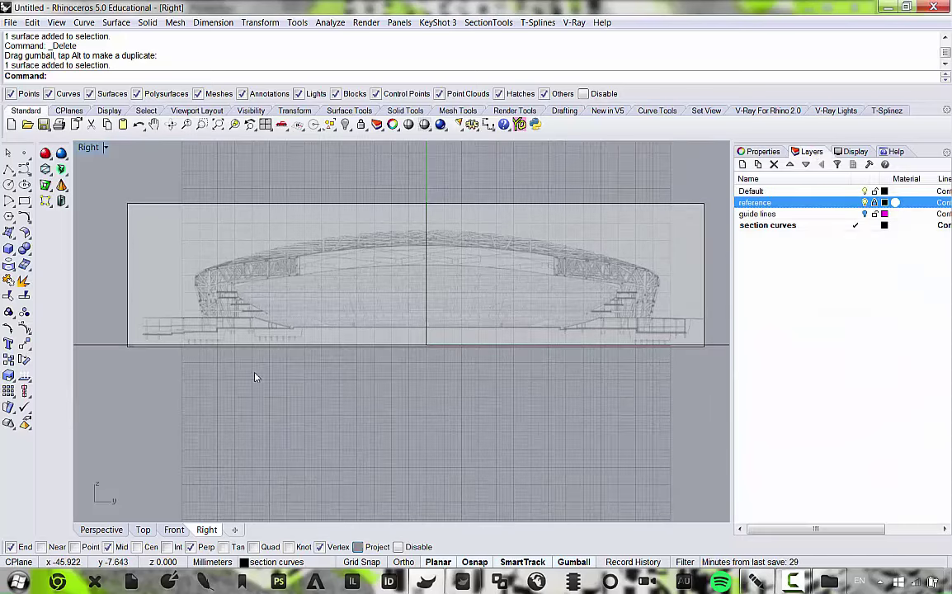
{"action": "scroll", "coordinate": [125, 317], "scroll_direction": "up", "scroll_amount": 4}
{"action": "scroll", "coordinate": [236, 302], "scroll_direction": "down", "scroll_amount": 4}
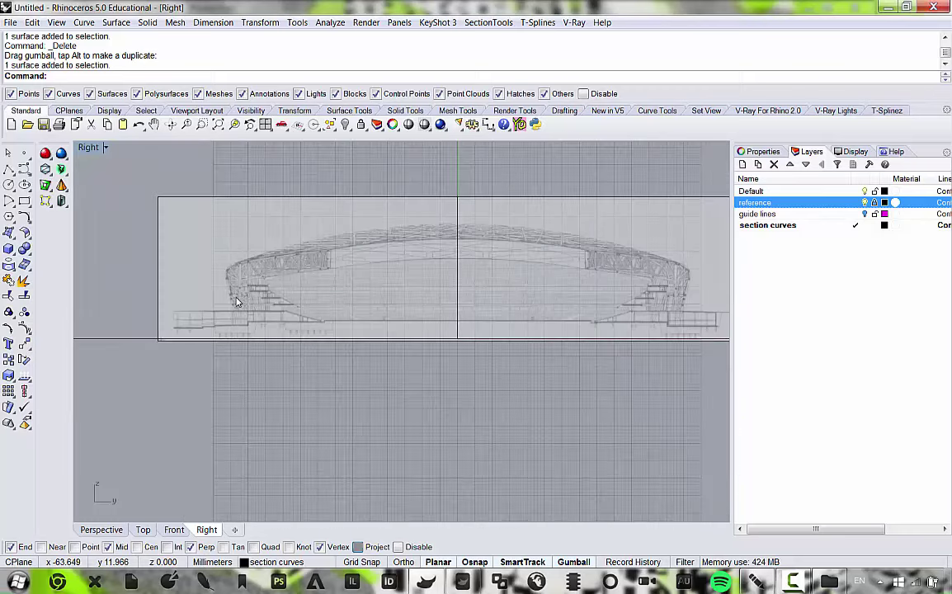
{"action": "scroll", "coordinate": [230, 289], "scroll_direction": "up", "scroll_amount": 3}
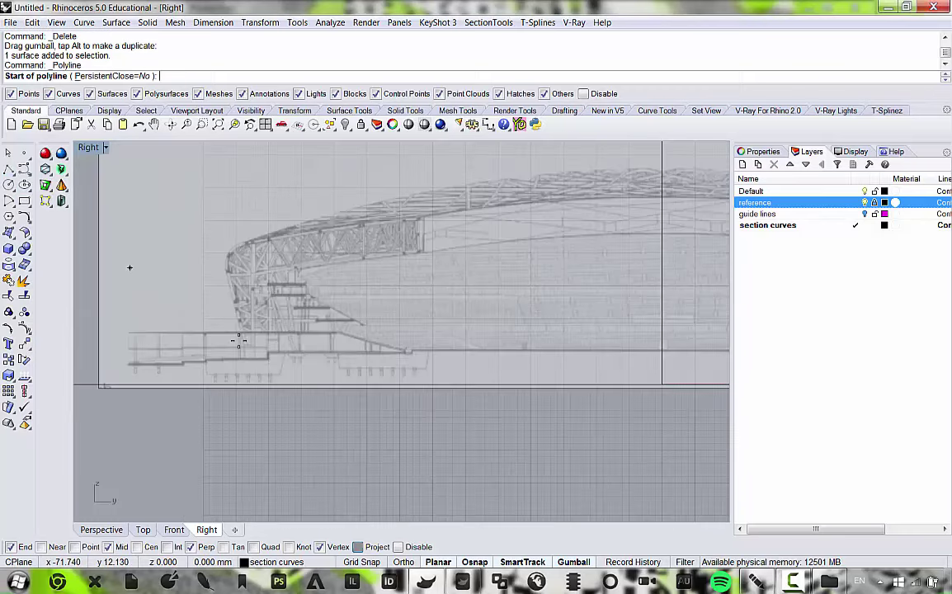
{"action": "left_click", "coordinate": [8, 169]}
{"action": "scroll", "coordinate": [245, 334], "scroll_direction": "down", "scroll_amount": 4}
{"action": "scroll", "coordinate": [248, 336], "scroll_direction": "up", "scroll_amount": 5}
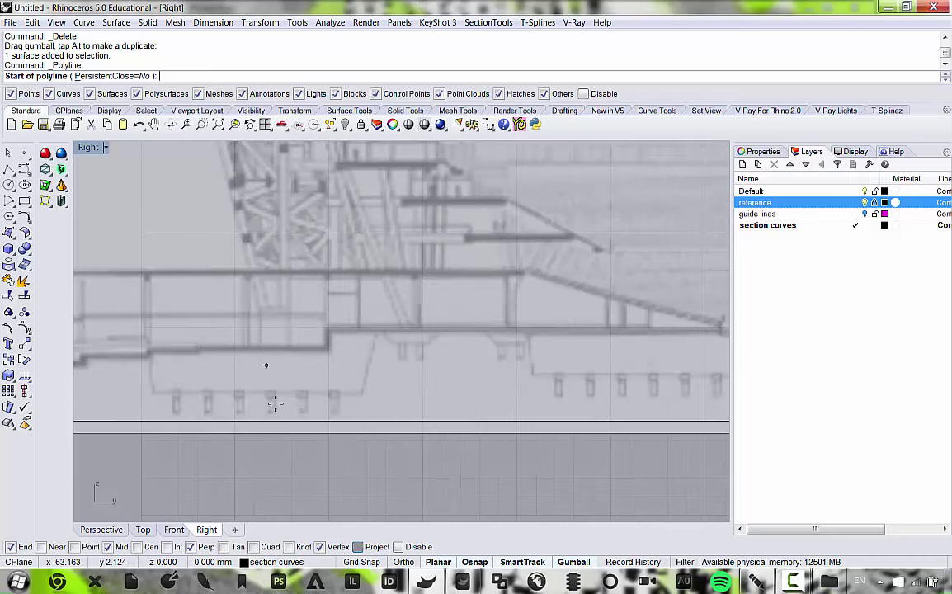
{"action": "left_click", "coordinate": [309, 441]}
{"action": "scroll", "coordinate": [251, 312], "scroll_direction": "down", "scroll_amount": 3}
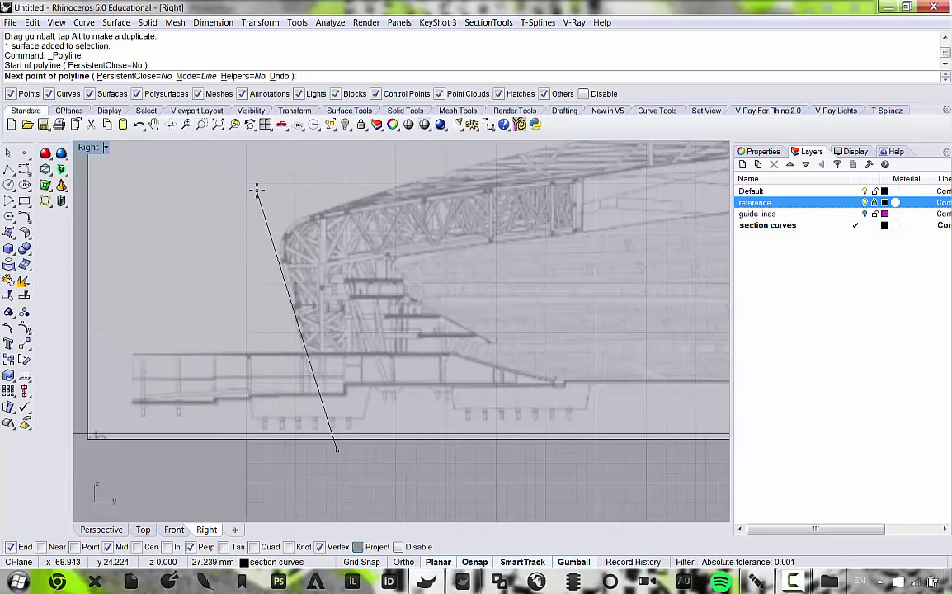
{"action": "key", "text": "Escape"}
Draw a slanted straight polyline about 32 mm long along the stadium's outer facade, from below the ground line to above the roof edge.
{"action": "key", "text": "Return"}
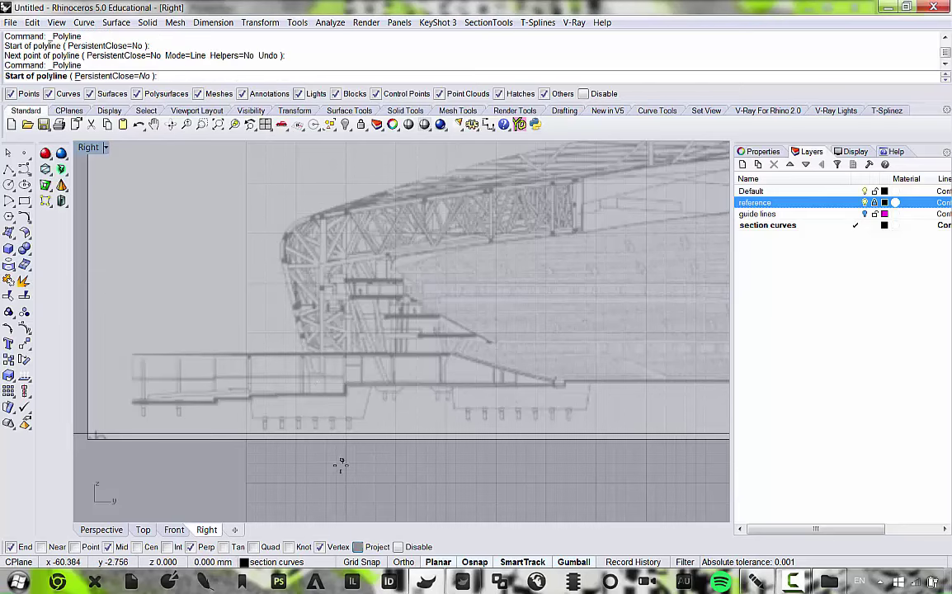
{"action": "left_click", "coordinate": [340, 461]}
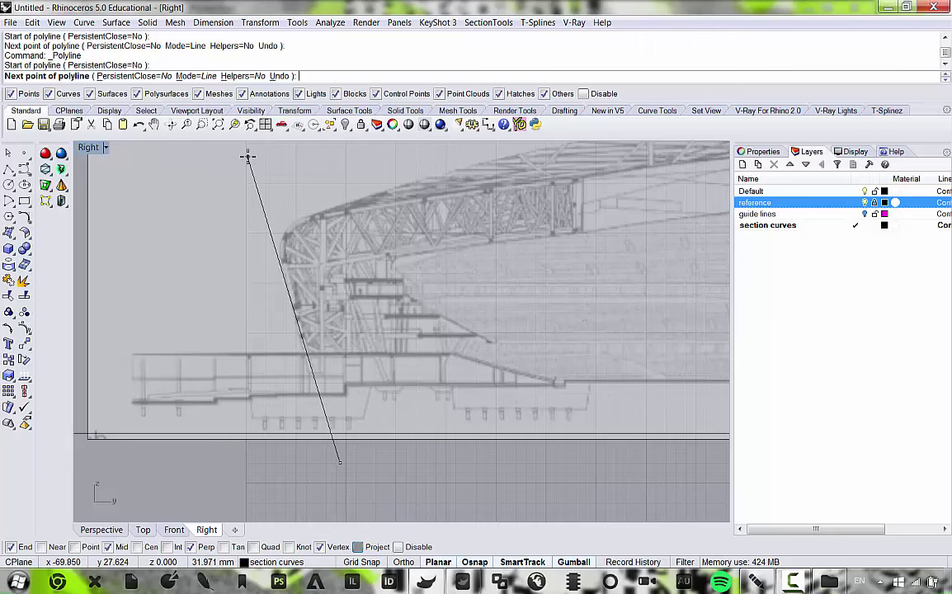
{"action": "left_click", "coordinate": [247, 157]}
{"action": "key", "text": "Return"}
Turn on the facade line's control points and shift its lower end point slightly along the Y axis.
{"action": "right_click_drag", "start_coordinate": [326, 439], "coordinate": [393, 419]}
{"action": "left_click_drag", "start_coordinate": [376, 442], "coordinate": [377, 439]}
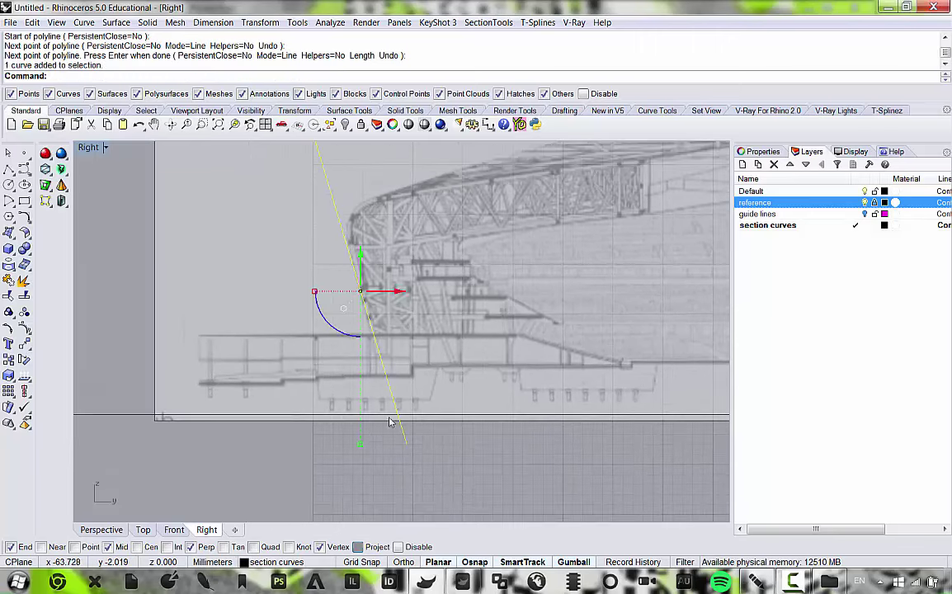
{"action": "right_click_drag", "start_coordinate": [392, 422], "coordinate": [361, 425]}
{"action": "left_click", "coordinate": [56, 22]}
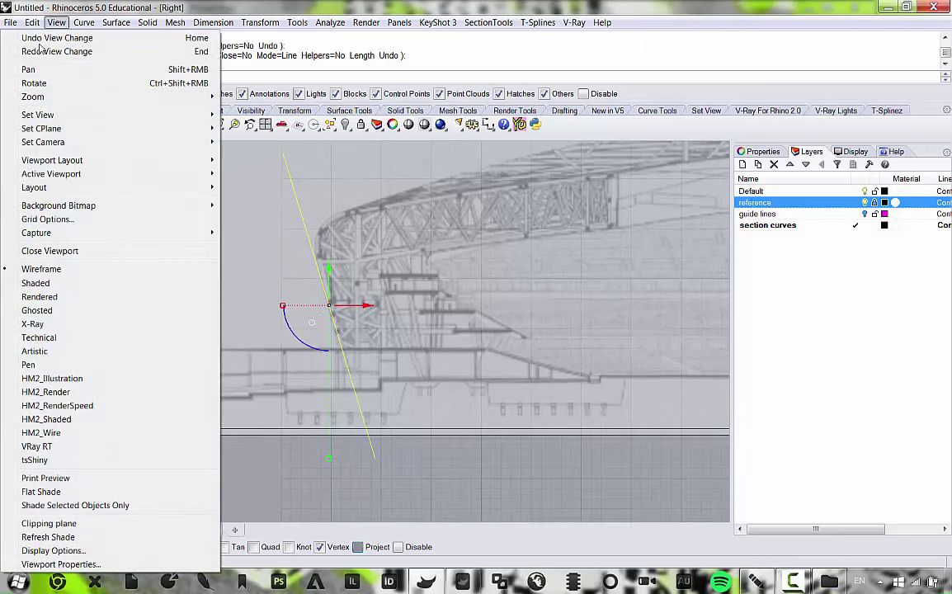
{"action": "mouse_move", "coordinate": [42, 23]}
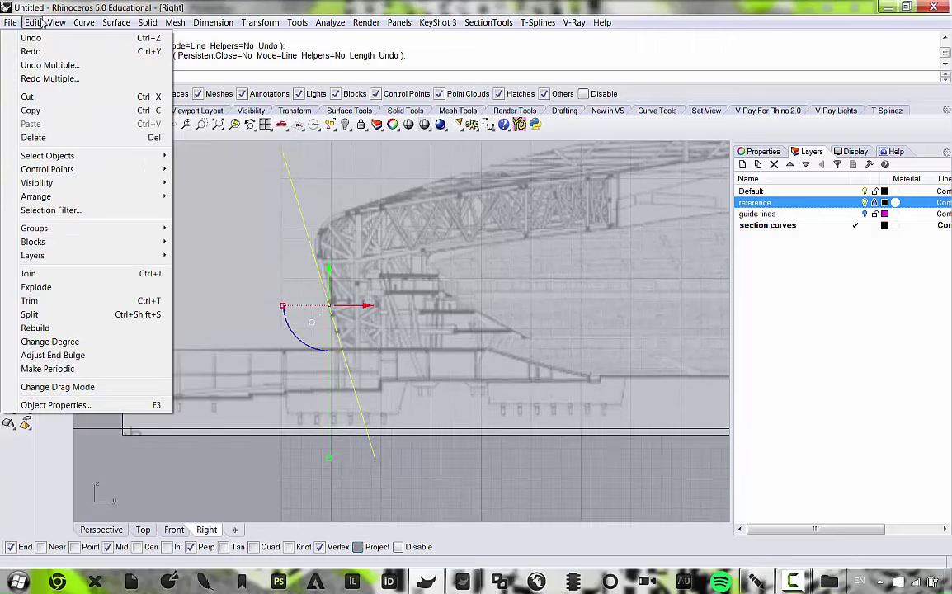
{"action": "mouse_move", "coordinate": [171, 171]}
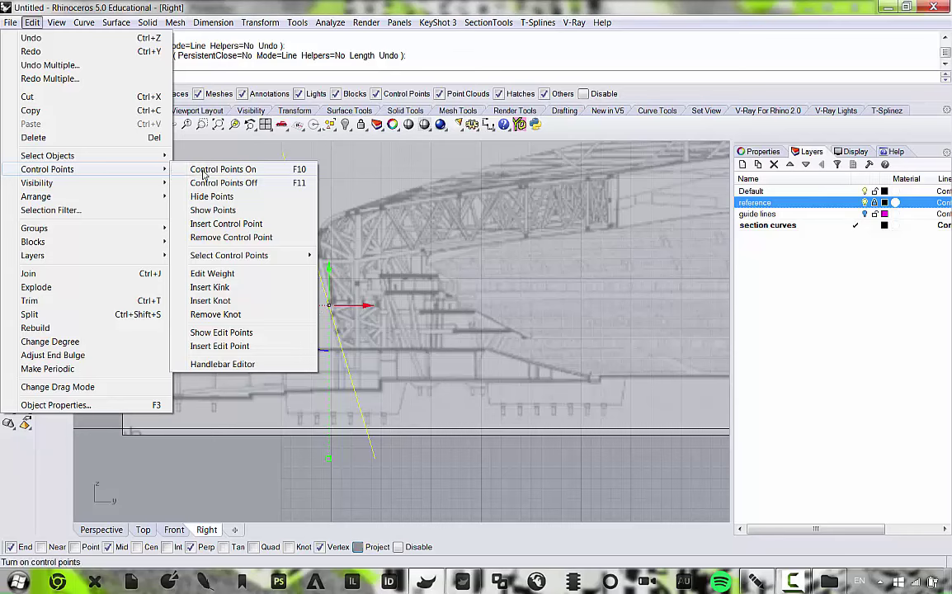
{"action": "left_click", "coordinate": [205, 170]}
{"action": "left_click", "coordinate": [374, 458]}
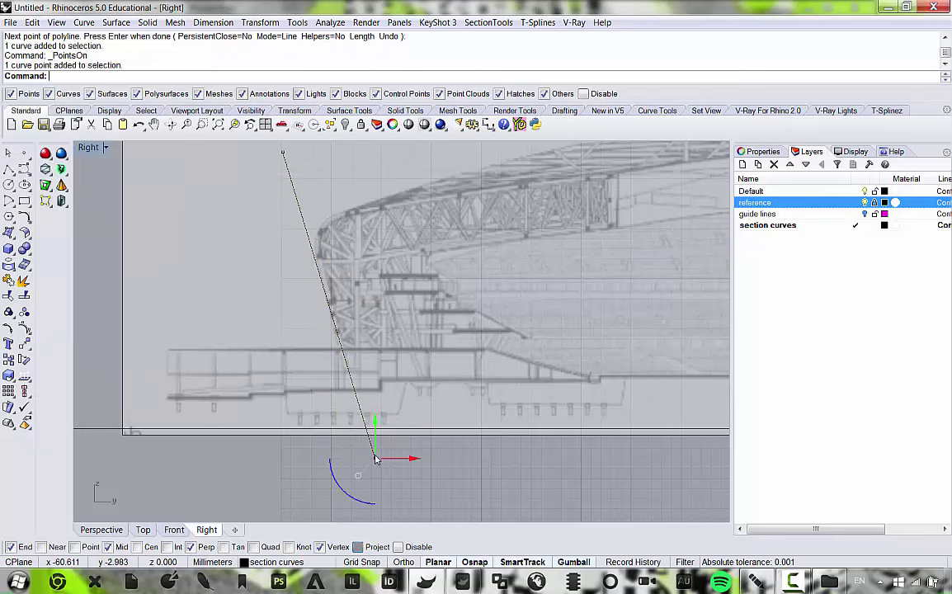
{"action": "left_click_drag", "start_coordinate": [418, 462], "coordinate": [418, 456]}
Draw a degree 3 control point curve along the roof's underside from outside the facade line to the centre line, level at the centre.
{"action": "scroll", "coordinate": [365, 361], "scroll_direction": "down", "scroll_amount": 10}
{"action": "scroll", "coordinate": [391, 332], "scroll_direction": "up", "scroll_amount": 6}
{"action": "right_click_drag", "start_coordinate": [391, 332], "coordinate": [262, 299]}
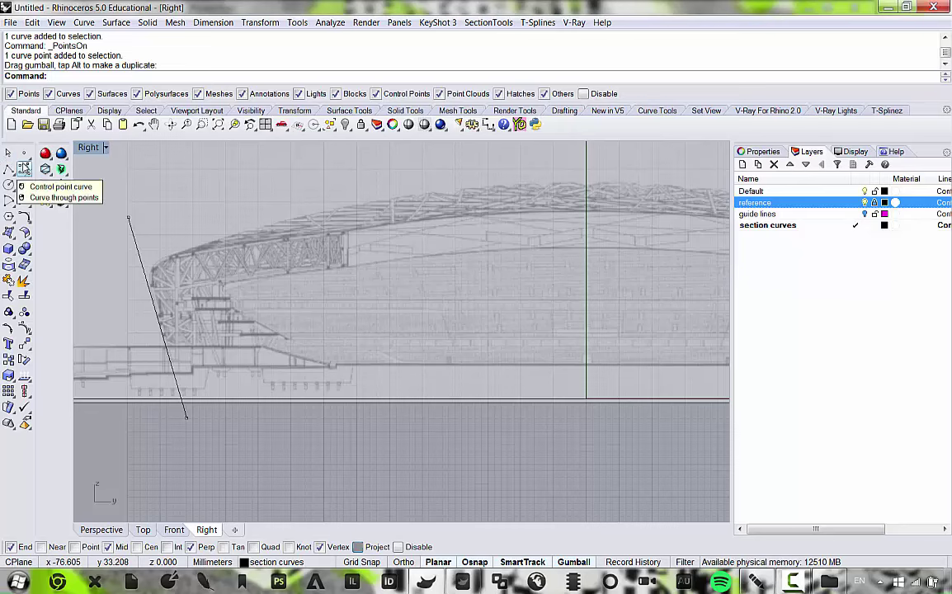
{"action": "left_click", "coordinate": [24, 169]}
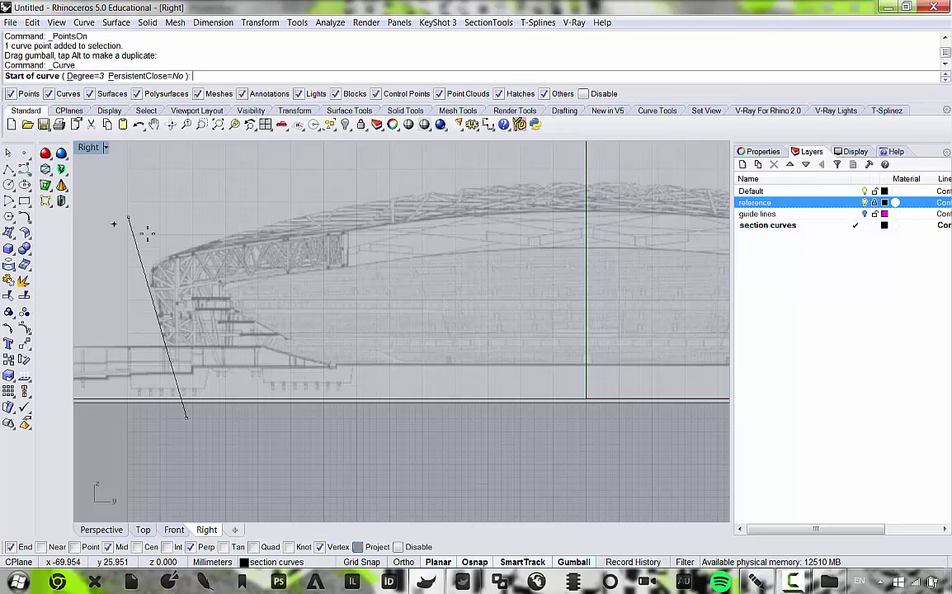
{"action": "left_click", "coordinate": [101, 279]}
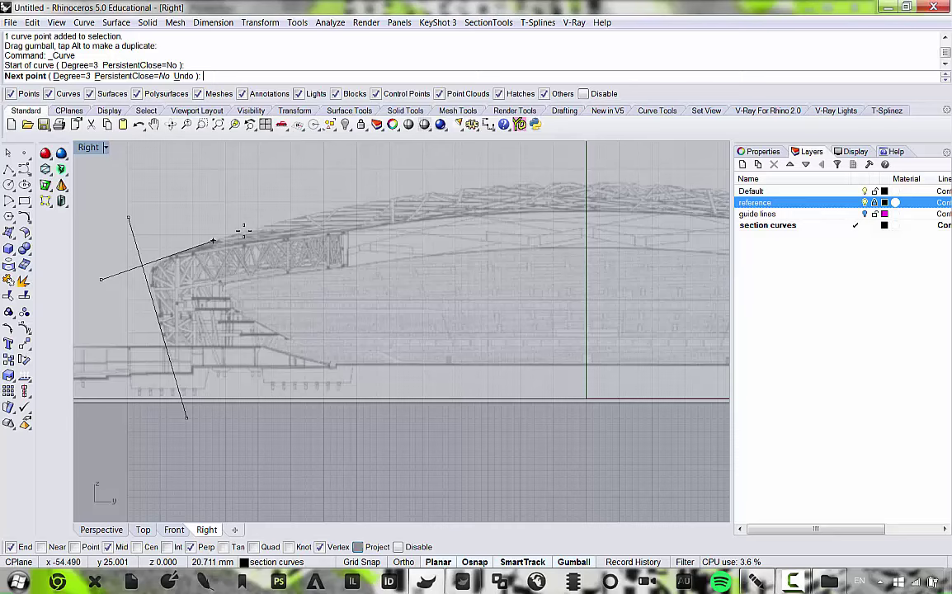
{"action": "left_click", "coordinate": [399, 220]}
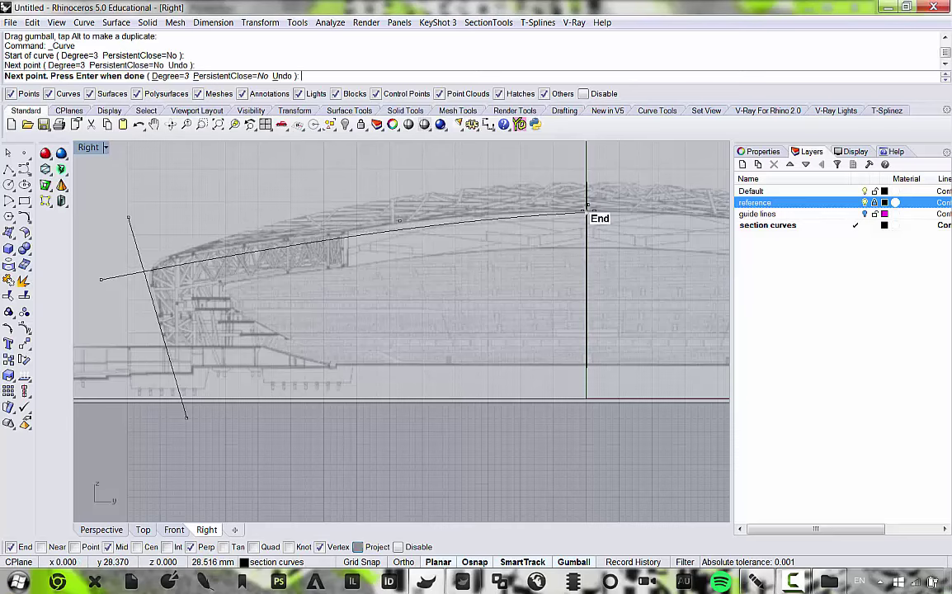
{"action": "scroll", "coordinate": [540, 213], "scroll_direction": "up", "scroll_amount": 5}
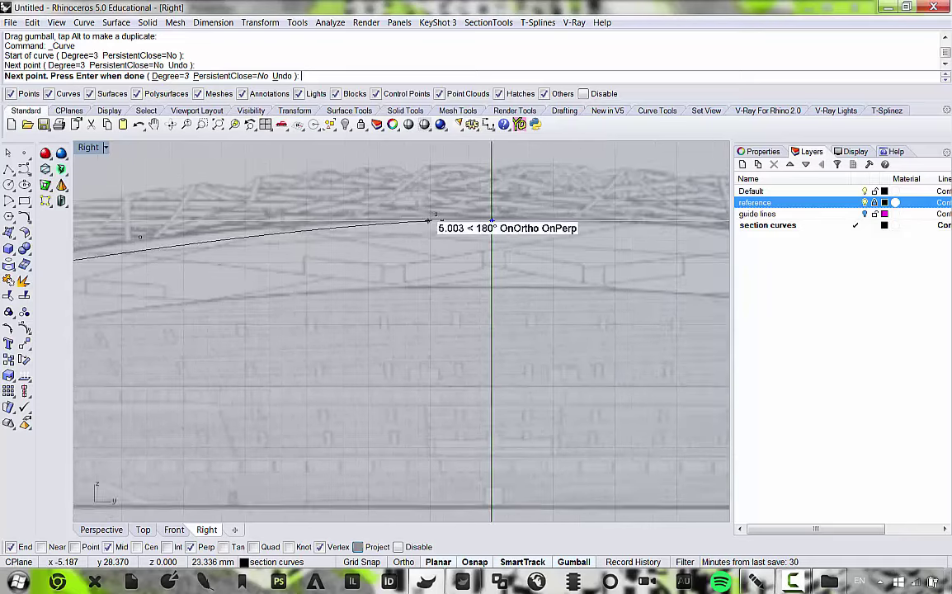
{"action": "scroll", "coordinate": [428, 220], "scroll_direction": "up", "scroll_amount": 2}
{"action": "left_click", "coordinate": [418, 222]}
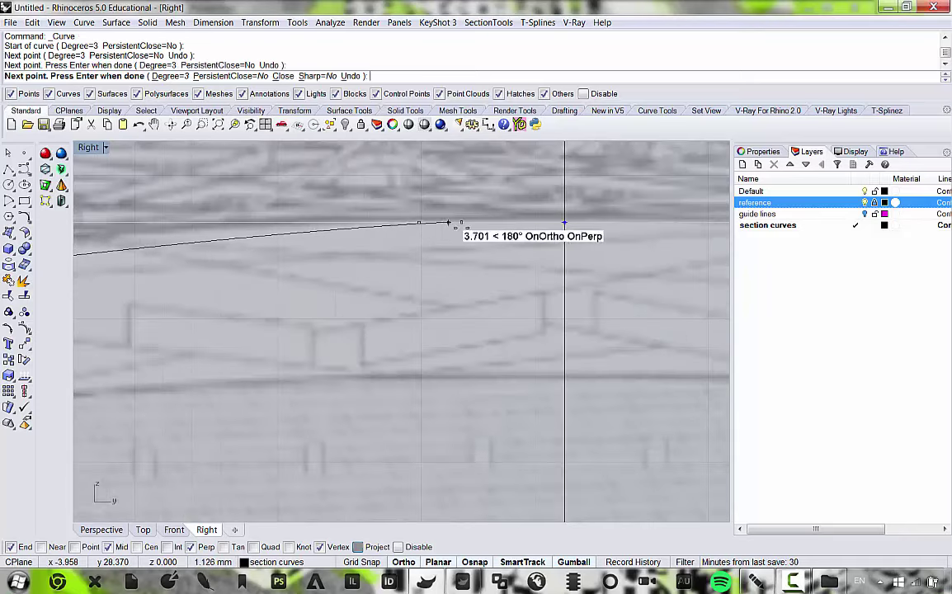
{"action": "left_click", "coordinate": [564, 221]}
{"action": "key", "text": "Return"}
Turn on the control points of the new roof curve.
{"action": "scroll", "coordinate": [367, 245], "scroll_direction": "down", "scroll_amount": 6}
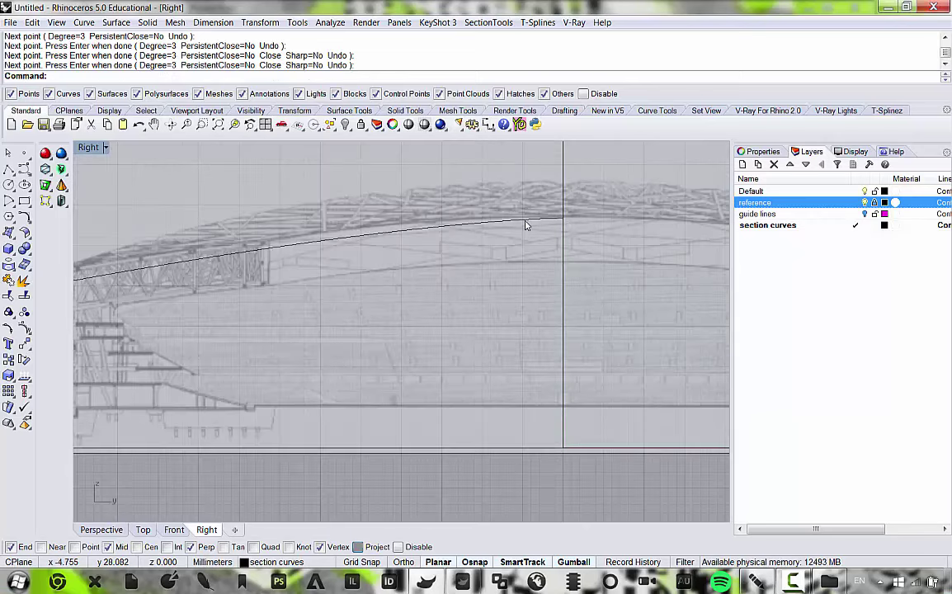
{"action": "left_click", "coordinate": [365, 241]}
{"action": "scroll", "coordinate": [461, 229], "scroll_direction": "up", "scroll_amount": 4}
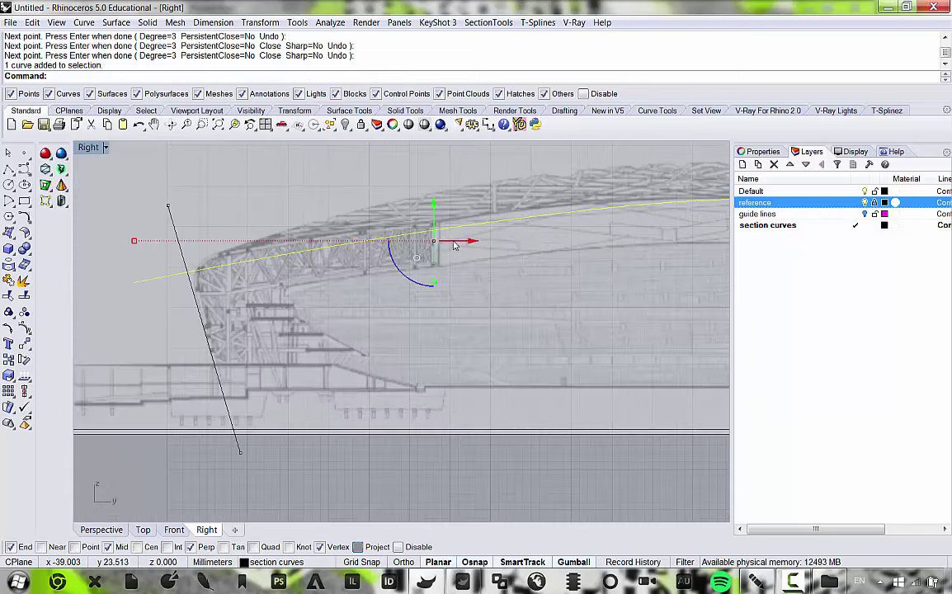
{"action": "scroll", "coordinate": [393, 243], "scroll_direction": "down", "scroll_amount": 4}
{"action": "right_click_drag", "start_coordinate": [436, 234], "coordinate": [369, 229]}
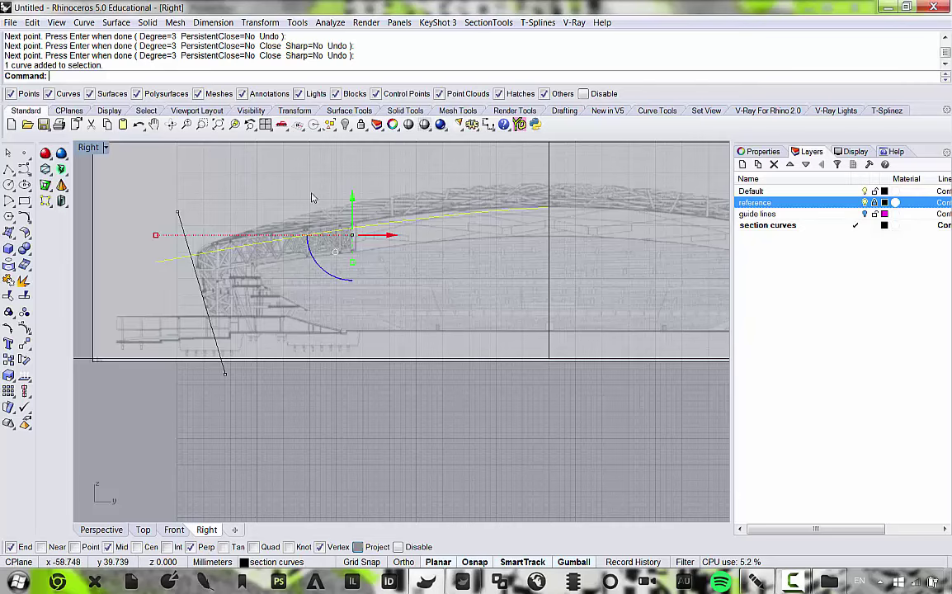
{"action": "scroll", "coordinate": [330, 232], "scroll_direction": "up", "scroll_amount": 2}
{"action": "scroll", "coordinate": [381, 241], "scroll_direction": "down", "scroll_amount": 3}
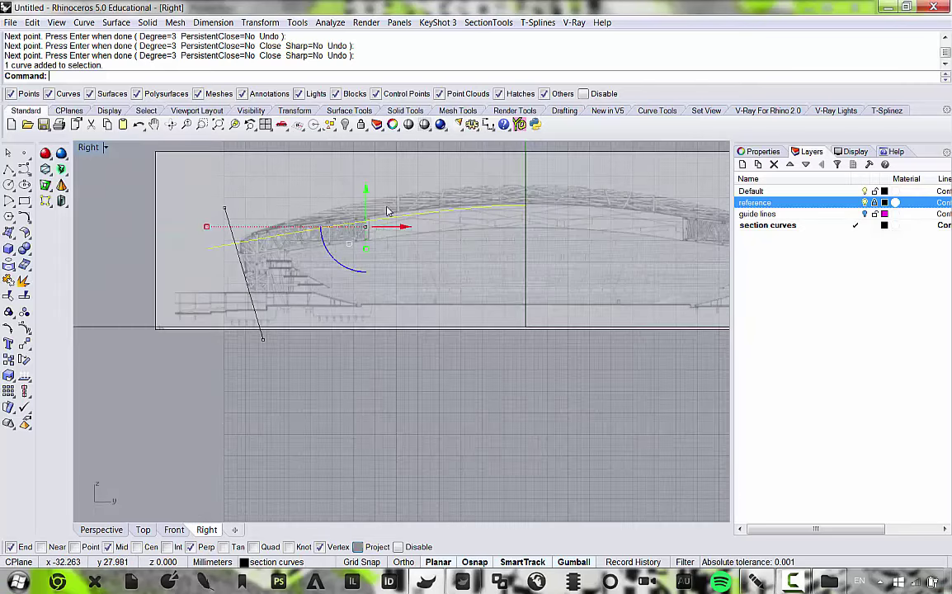
{"action": "scroll", "coordinate": [386, 212], "scroll_direction": "up", "scroll_amount": 3}
{"action": "left_click", "coordinate": [33, 23]}
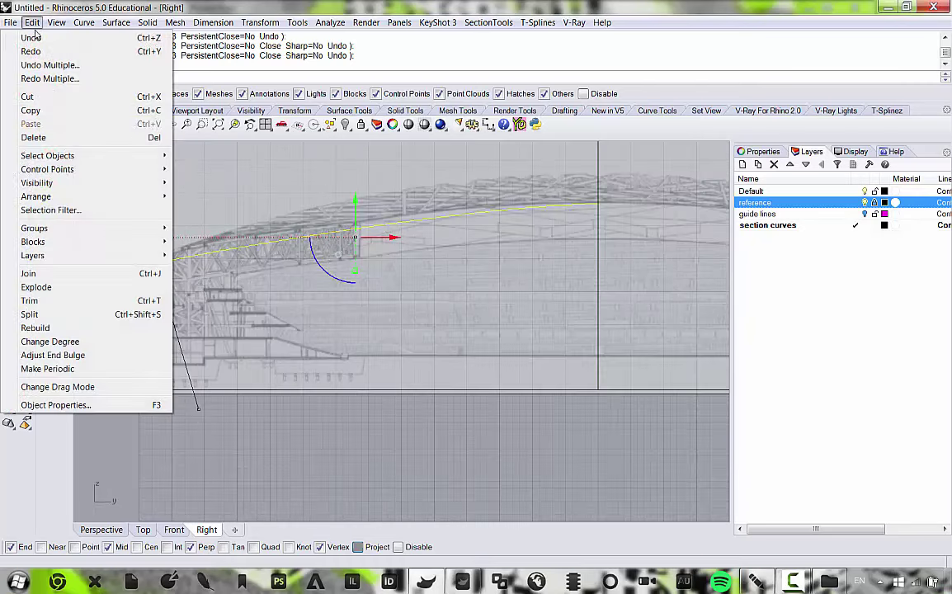
{"action": "mouse_move", "coordinate": [113, 172]}
{"action": "left_click", "coordinate": [216, 170]}
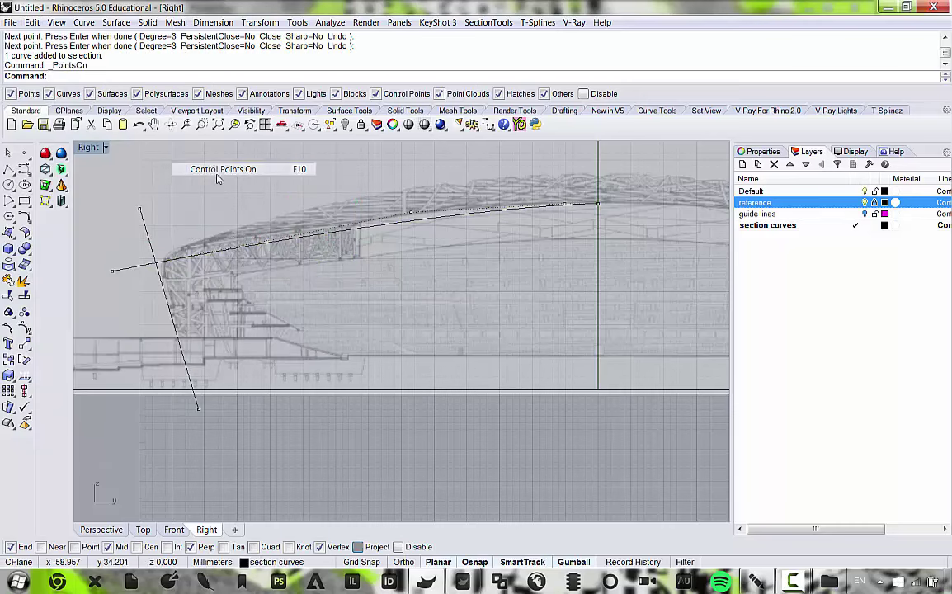
Move the roof curve's second control point outward and upward so the curve follows the underside of the roof structure.
{"action": "left_click", "coordinate": [411, 212]}
{"action": "left_click_drag", "start_coordinate": [454, 213], "coordinate": [400, 197]}
{"action": "scroll", "coordinate": [388, 203], "scroll_direction": "up", "scroll_amount": 6}
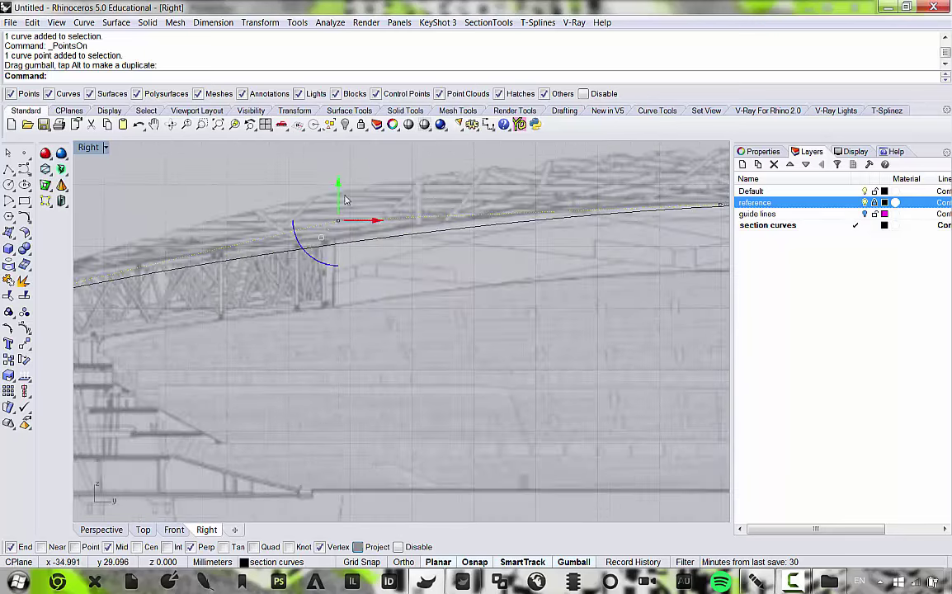
{"action": "left_click_drag", "start_coordinate": [336, 182], "coordinate": [335, 176]}
{"action": "left_click_drag", "start_coordinate": [369, 215], "coordinate": [386, 216]}
{"action": "left_click_drag", "start_coordinate": [353, 179], "coordinate": [351, 173]}
{"action": "scroll", "coordinate": [305, 198], "scroll_direction": "down", "scroll_amount": 4}
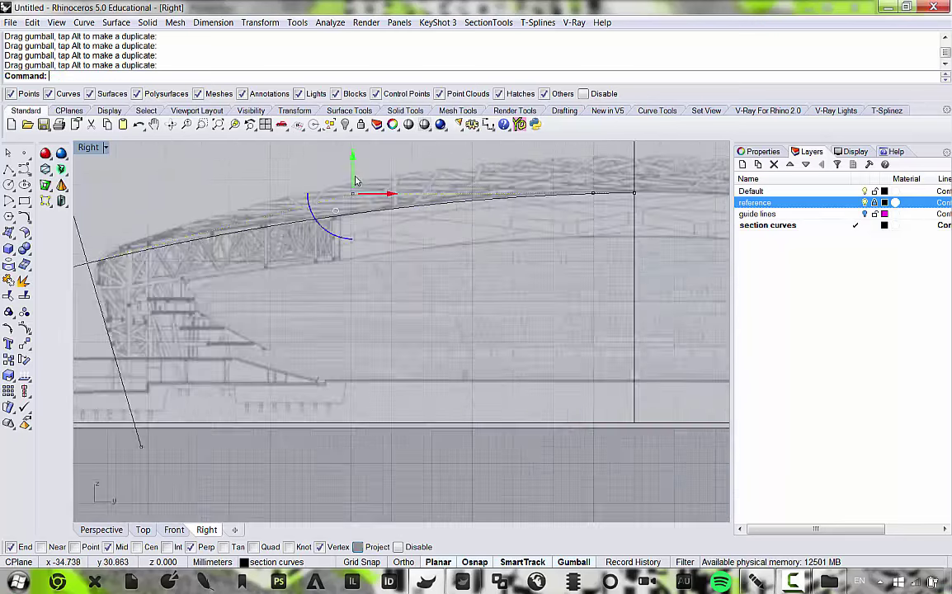
Move the roof curve's outer end point further outward and adjust its height to fit the roof edge, then hide the control points.
{"action": "left_click", "coordinate": [137, 235]}
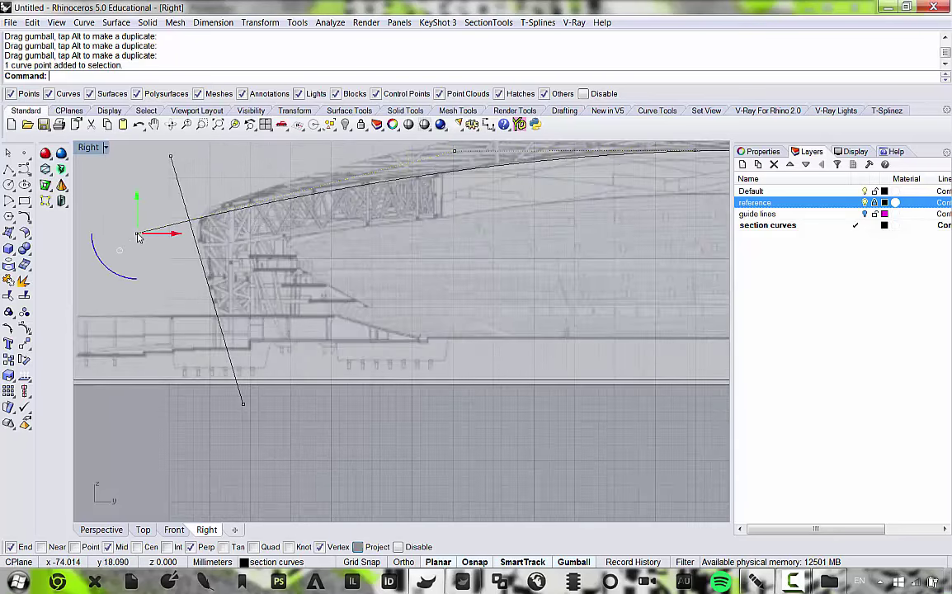
{"action": "left_click_drag", "start_coordinate": [140, 196], "coordinate": [137, 186]}
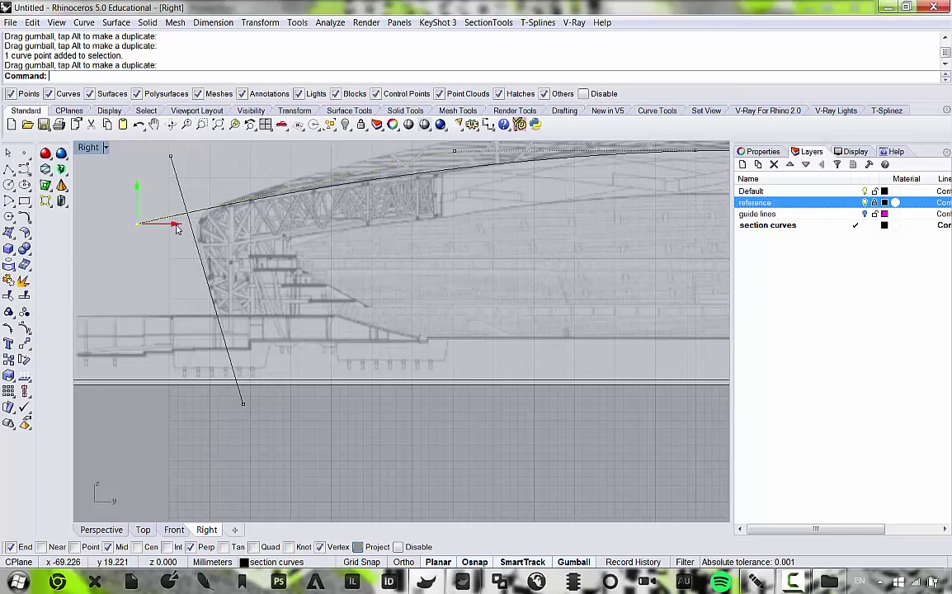
{"action": "left_click_drag", "start_coordinate": [175, 227], "coordinate": [132, 226]}
{"action": "left_click_drag", "start_coordinate": [95, 192], "coordinate": [95, 199]}
{"action": "scroll", "coordinate": [96, 207], "scroll_direction": "down", "scroll_amount": 5}
{"action": "scroll", "coordinate": [86, 227], "scroll_direction": "up", "scroll_amount": 6}
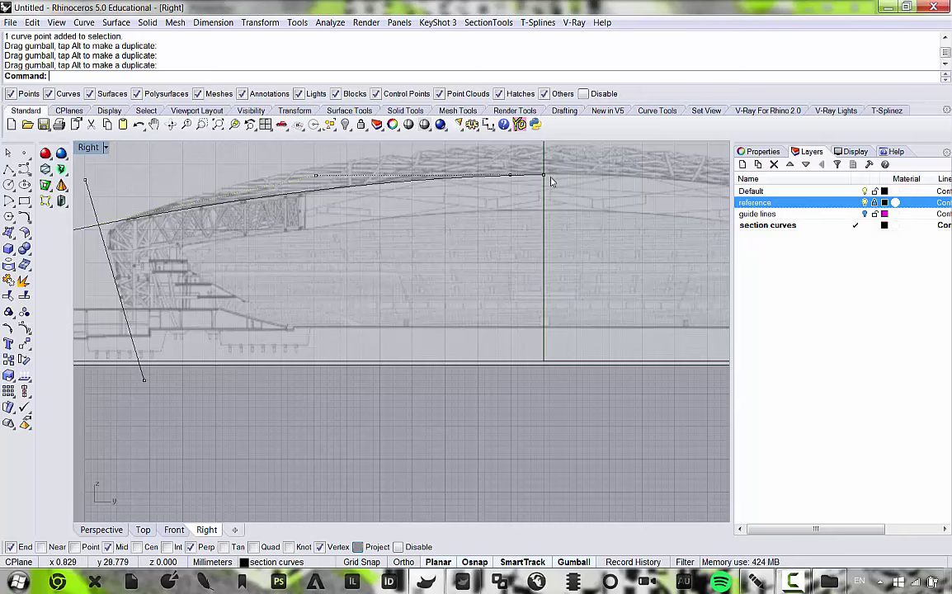
{"action": "right_click_drag", "start_coordinate": [341, 241], "coordinate": [428, 256]}
{"action": "right_click_drag", "start_coordinate": [264, 283], "coordinate": [275, 289]}
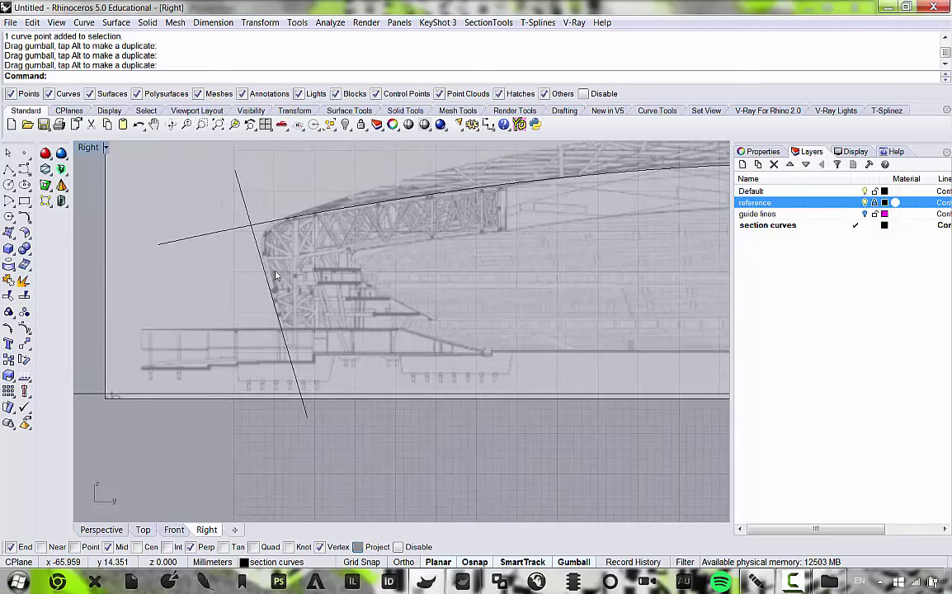
{"action": "right_click_drag", "start_coordinate": [446, 317], "coordinate": [384, 321]}
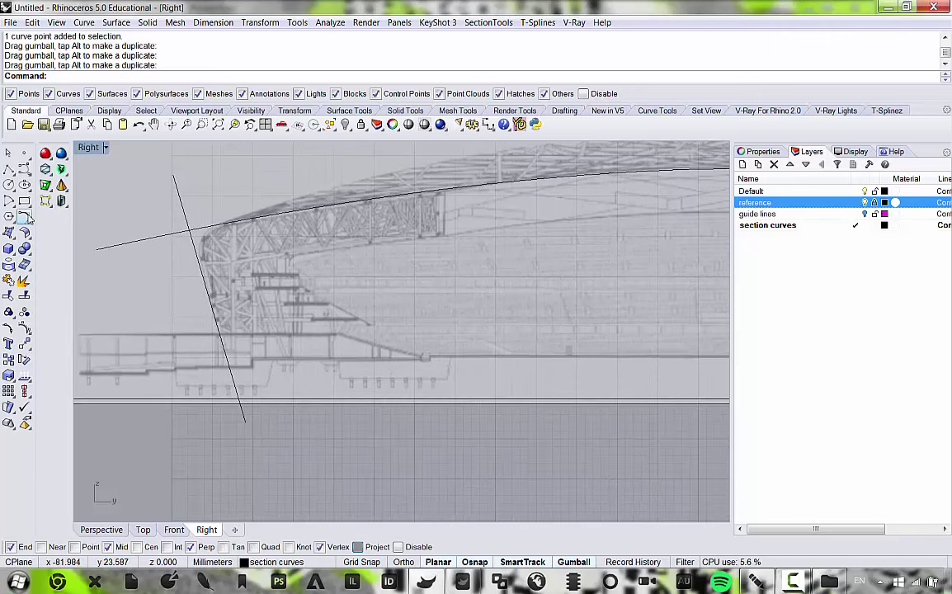
Draw a circle tangent to the facade line and the roof curve with a radius of 3.751 mm.
{"action": "left_click", "coordinate": [8, 185]}
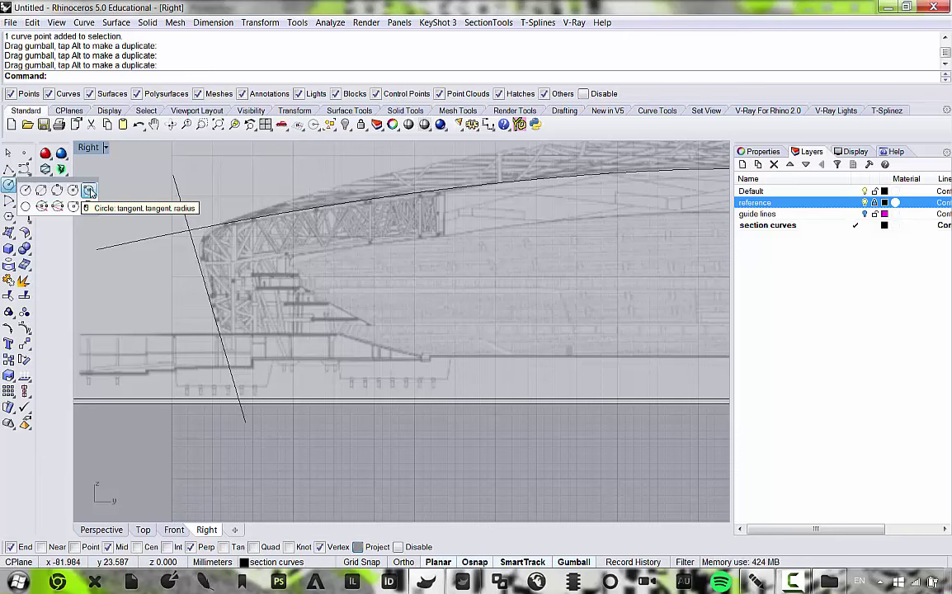
{"action": "left_click", "coordinate": [90, 191]}
{"action": "left_click", "coordinate": [201, 271]}
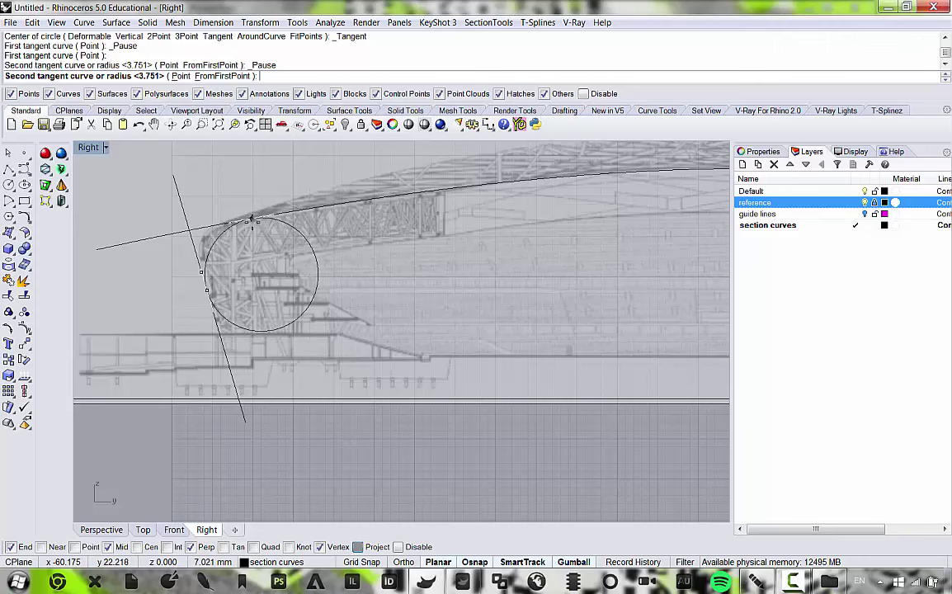
{"action": "left_click", "coordinate": [253, 221]}
{"action": "key", "text": "Return"}
{"action": "scroll", "coordinate": [223, 251], "scroll_direction": "up", "scroll_amount": 2}
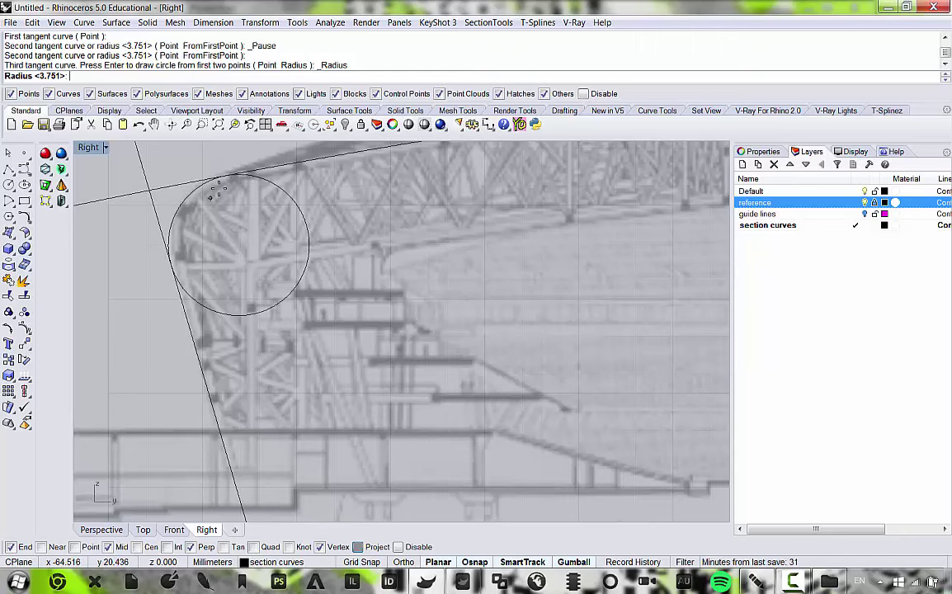
{"action": "scroll", "coordinate": [215, 192], "scroll_direction": "down", "scroll_amount": 3}
{"action": "scroll", "coordinate": [212, 250], "scroll_direction": "up", "scroll_amount": 3}
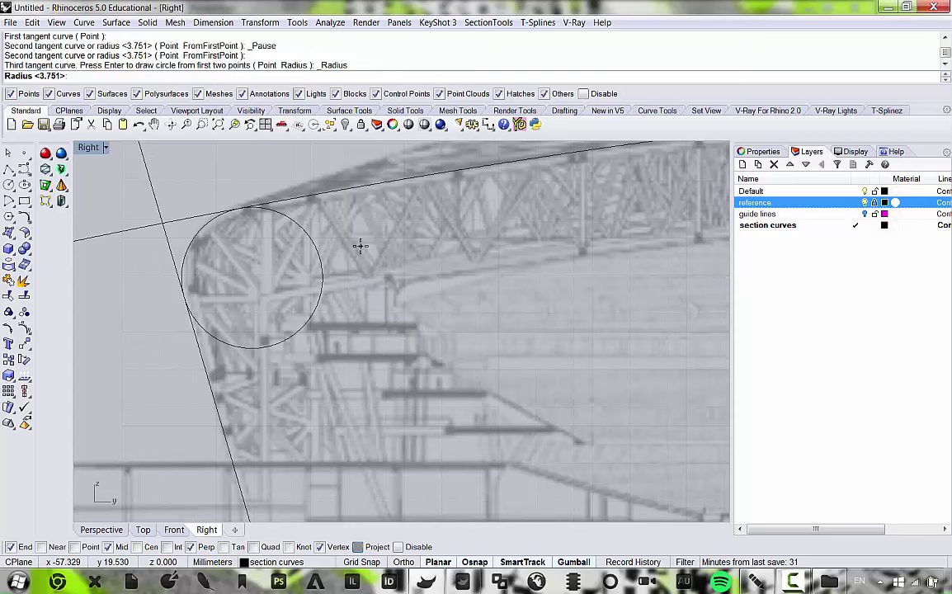
{"action": "key", "text": "Return"}
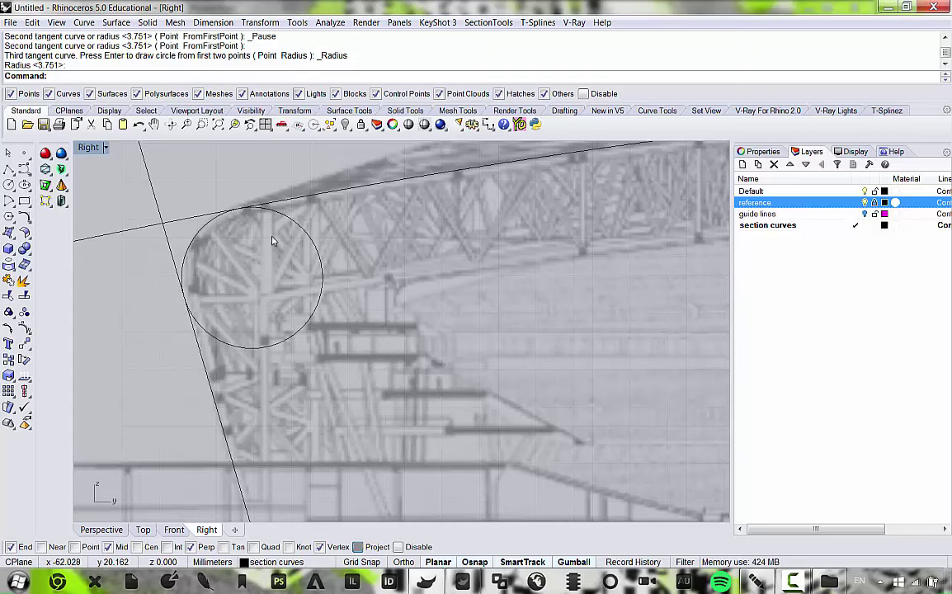
{"action": "scroll", "coordinate": [273, 240], "scroll_direction": "down", "scroll_amount": 4}
{"action": "scroll", "coordinate": [261, 266], "scroll_direction": "up", "scroll_amount": 3}
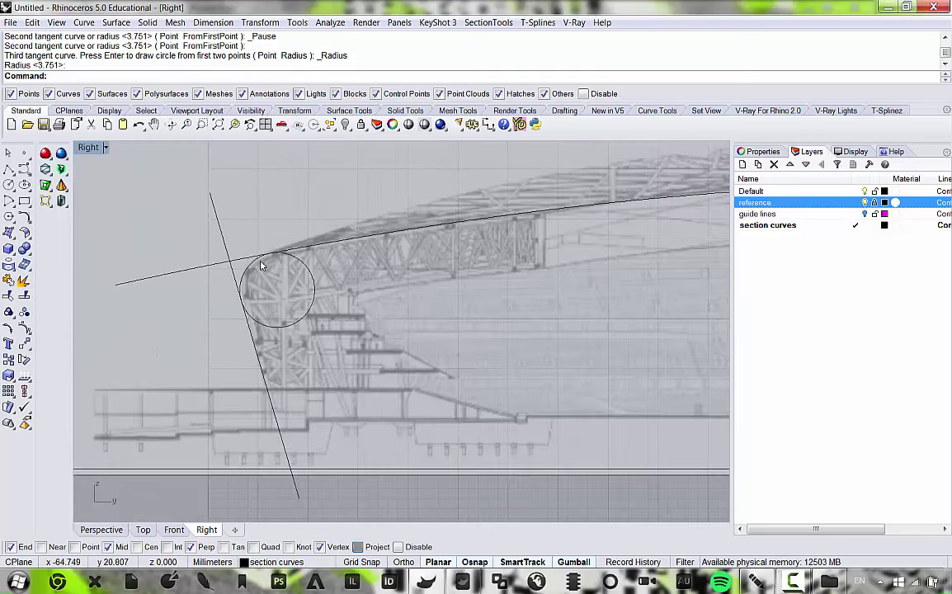
{"action": "scroll", "coordinate": [261, 266], "scroll_direction": "down", "scroll_amount": 3}
{"action": "scroll", "coordinate": [268, 257], "scroll_direction": "up", "scroll_amount": 2}
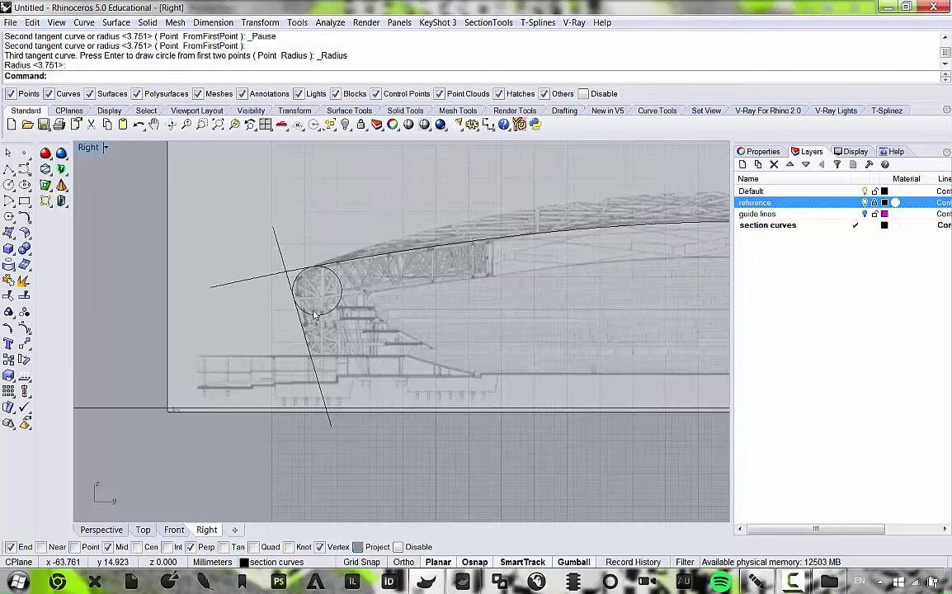
Trim the ends of the roof curve and the facade line that overshoot the tangent circle, using all three curves as cutters.
{"action": "scroll", "coordinate": [314, 313], "scroll_direction": "up", "scroll_amount": 1}
{"action": "left_click_drag", "start_coordinate": [119, 161], "coordinate": [411, 392]}
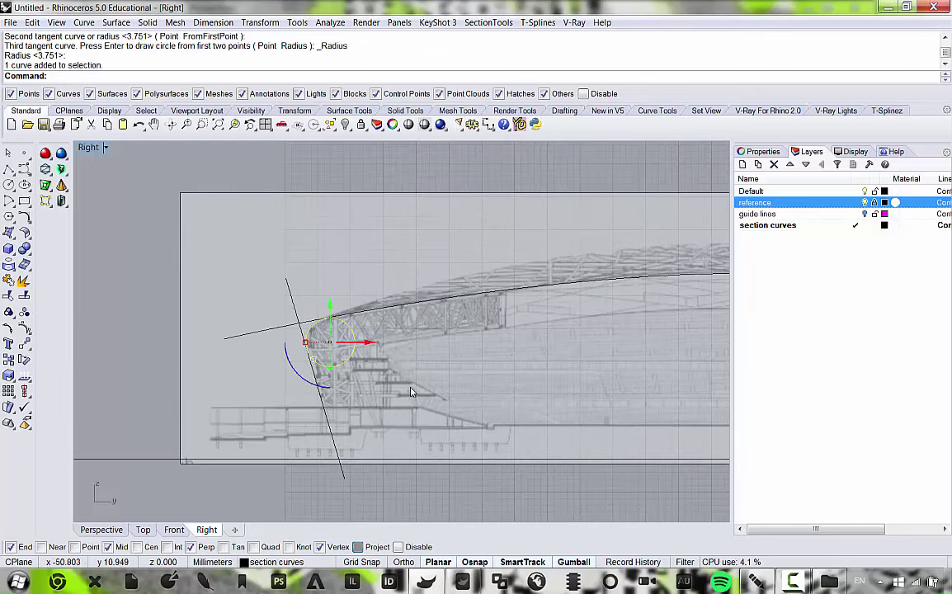
{"action": "left_click", "coordinate": [350, 320], "text": "shift"}
{"action": "scroll", "coordinate": [306, 331], "scroll_direction": "up", "scroll_amount": 3}
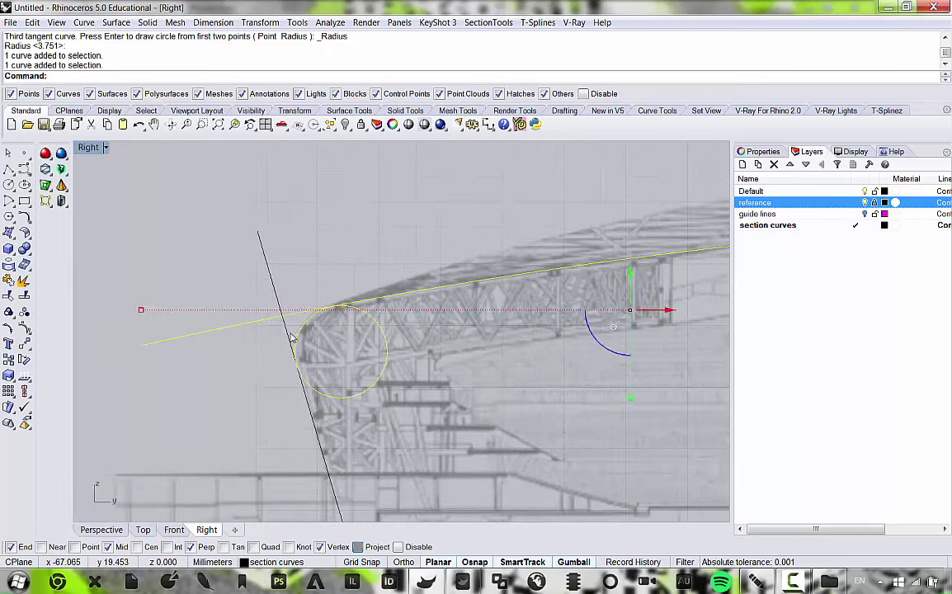
{"action": "left_click", "coordinate": [290, 337], "text": "shift"}
{"action": "right_click_drag", "start_coordinate": [326, 330], "coordinate": [367, 314]}
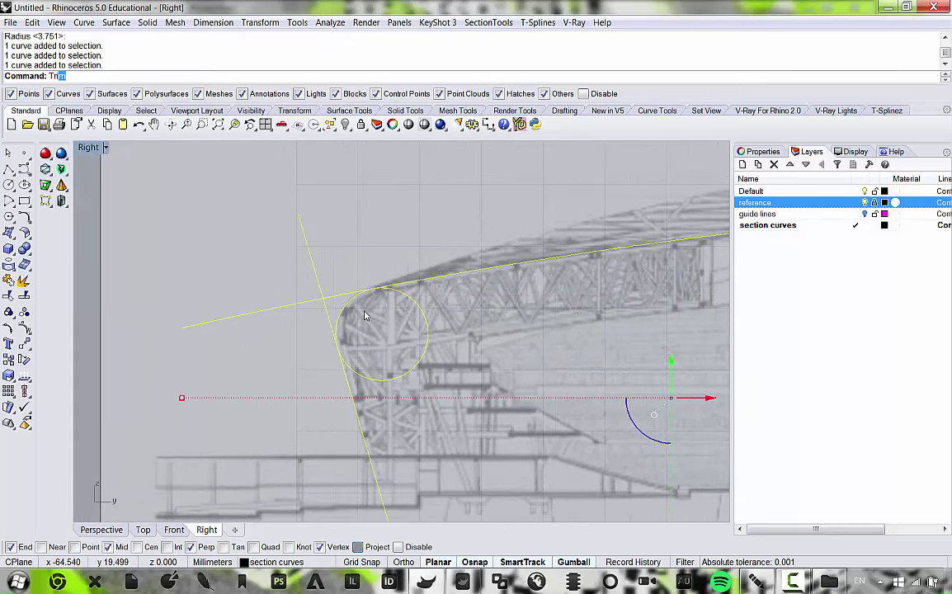
{"action": "key", "text": "Return"}
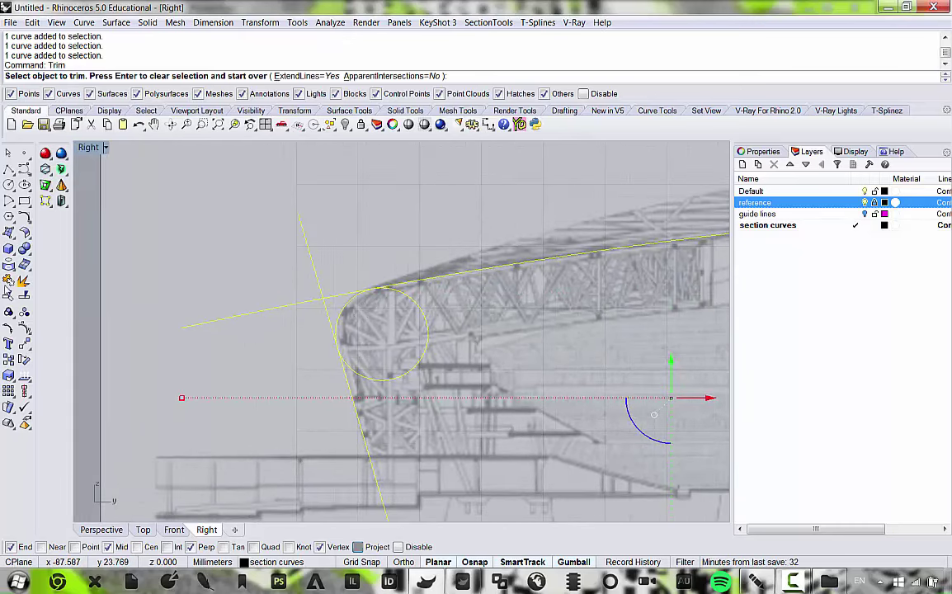
{"action": "left_click", "coordinate": [312, 306]}
{"action": "left_click", "coordinate": [337, 297]}
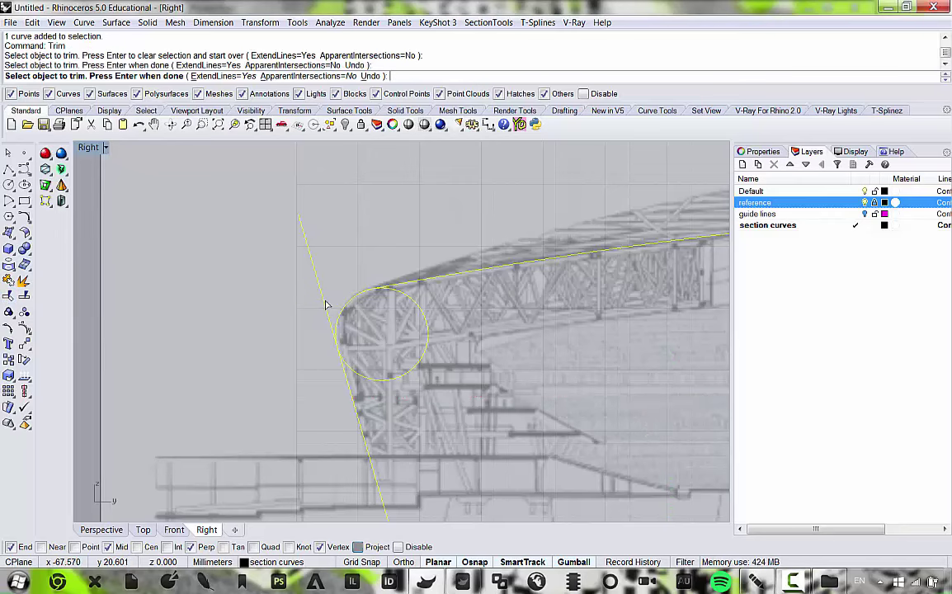
{"action": "left_click", "coordinate": [327, 300]}
{"action": "left_click", "coordinate": [322, 293]}
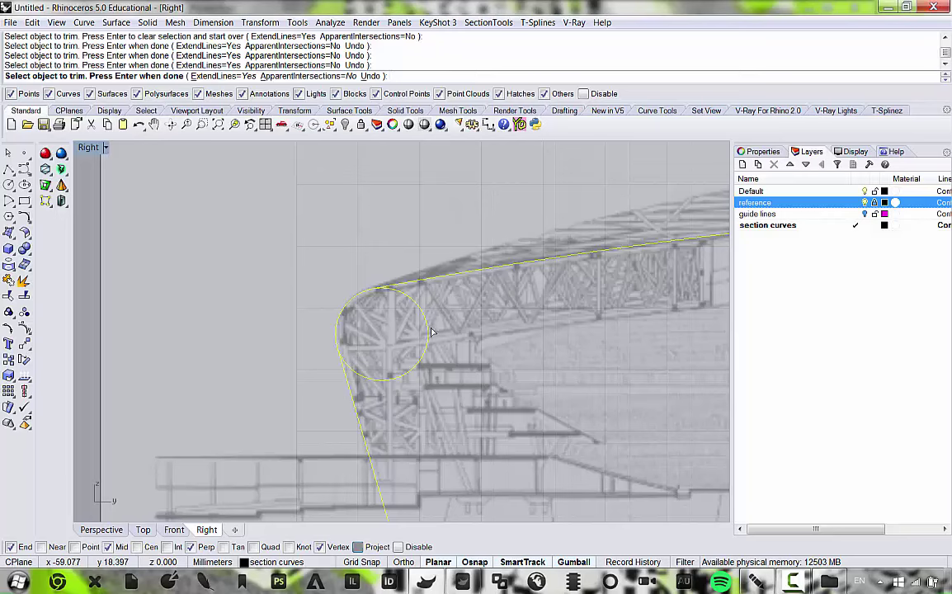
Trim away the inner part of the circle and join the facade line, corner arc and roof curve into one curve.
{"action": "left_click", "coordinate": [430, 332]}
{"action": "scroll", "coordinate": [334, 274], "scroll_direction": "up", "scroll_amount": 8}
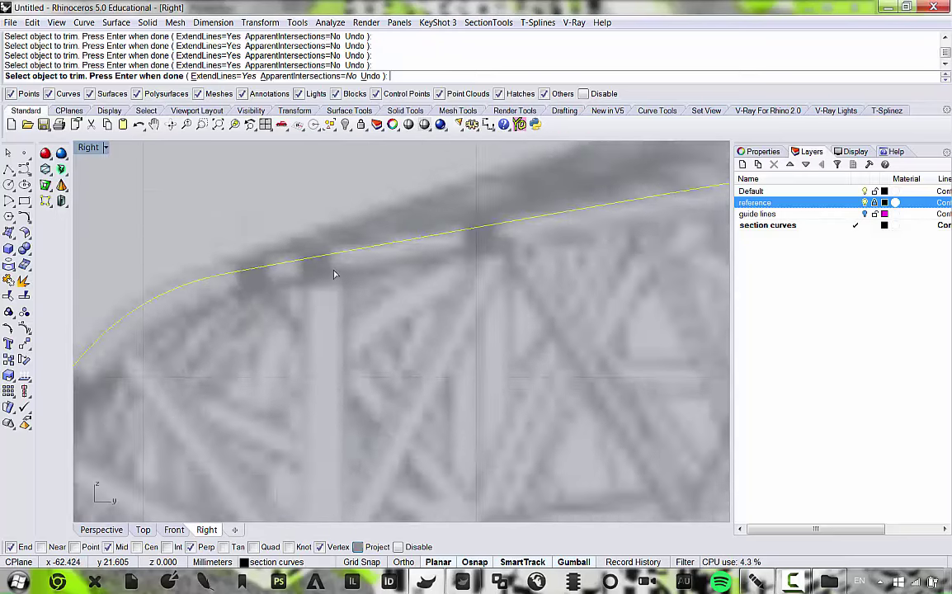
{"action": "scroll", "coordinate": [343, 285], "scroll_direction": "down", "scroll_amount": 8}
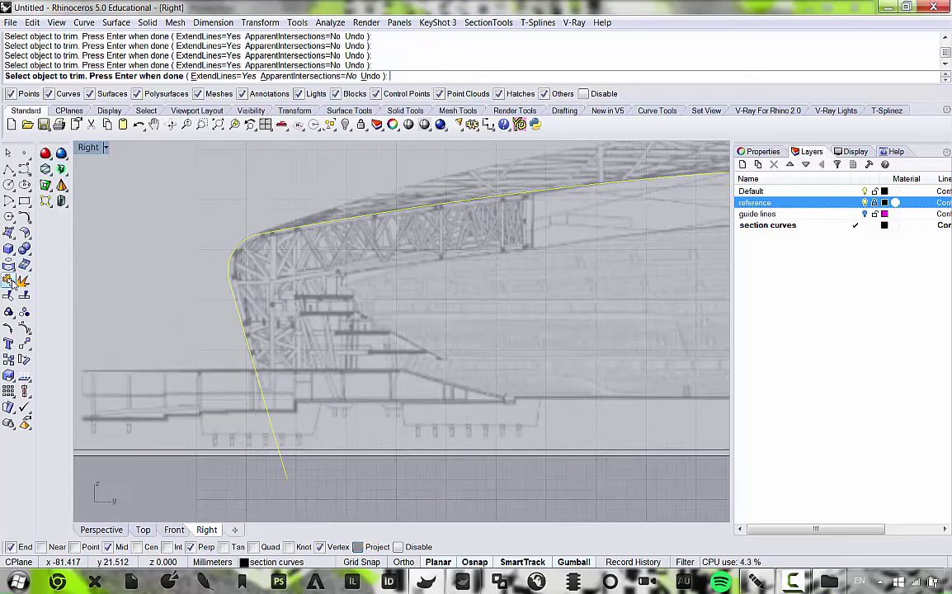
{"action": "key", "text": "Return"}
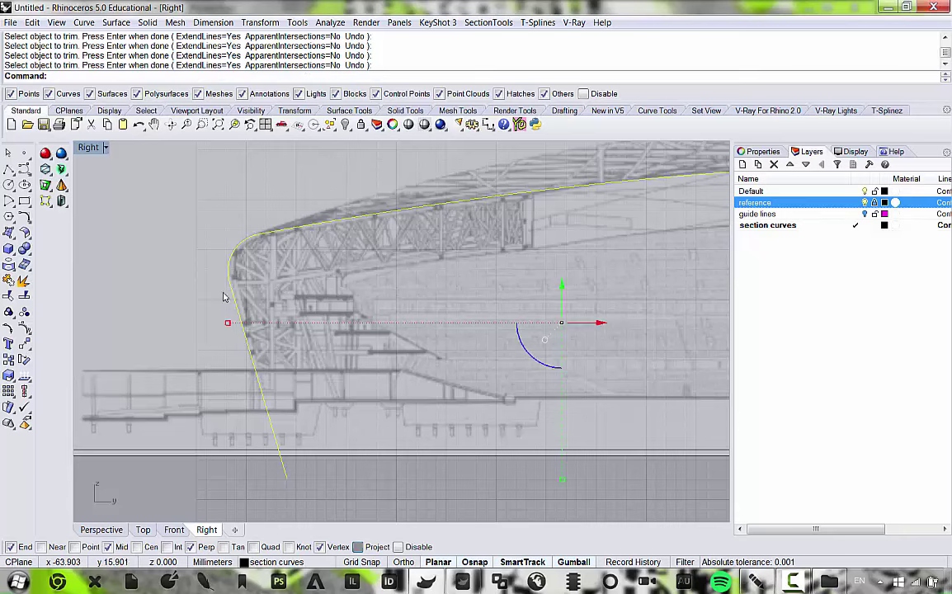
{"action": "left_click", "coordinate": [9, 281]}
{"action": "scroll", "coordinate": [272, 264], "scroll_direction": "down", "scroll_amount": 3}
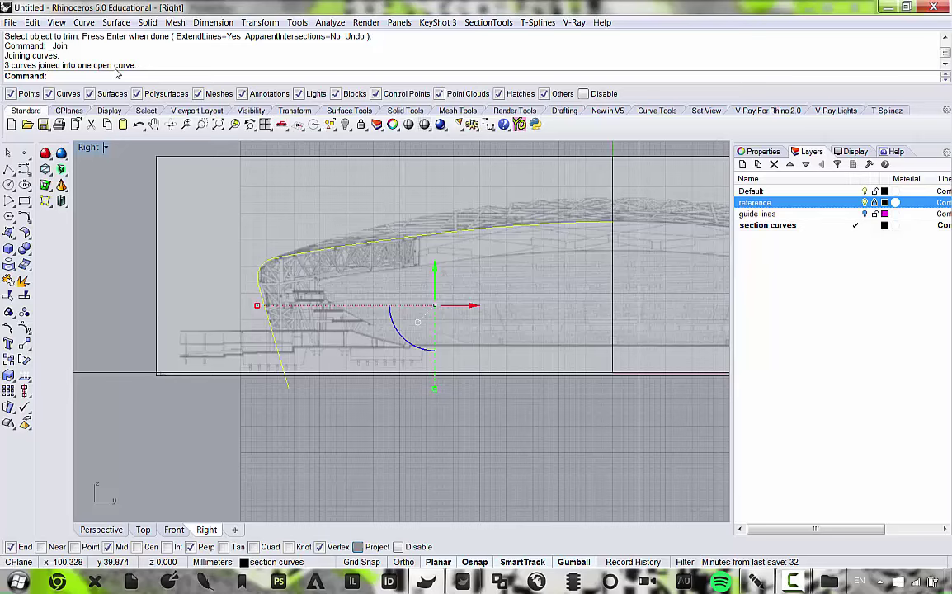
Mirror a copy of the joined facade and roof curve about the vertical centre line, starting at the curve's centre end point.
{"action": "right_click_drag", "start_coordinate": [517, 252], "coordinate": [506, 310]}
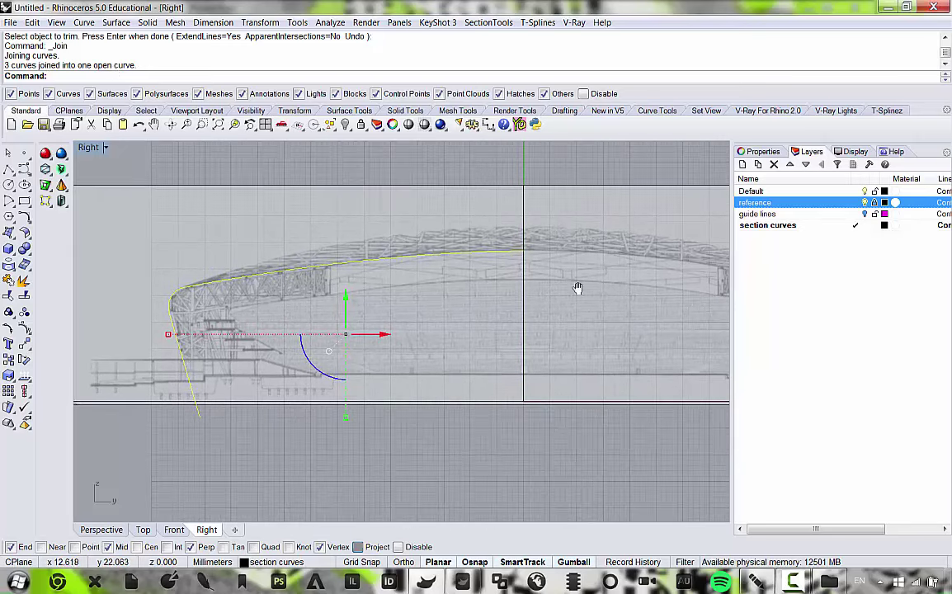
{"action": "right_click_drag", "start_coordinate": [573, 283], "coordinate": [493, 270]}
{"action": "left_click", "coordinate": [245, 23]}
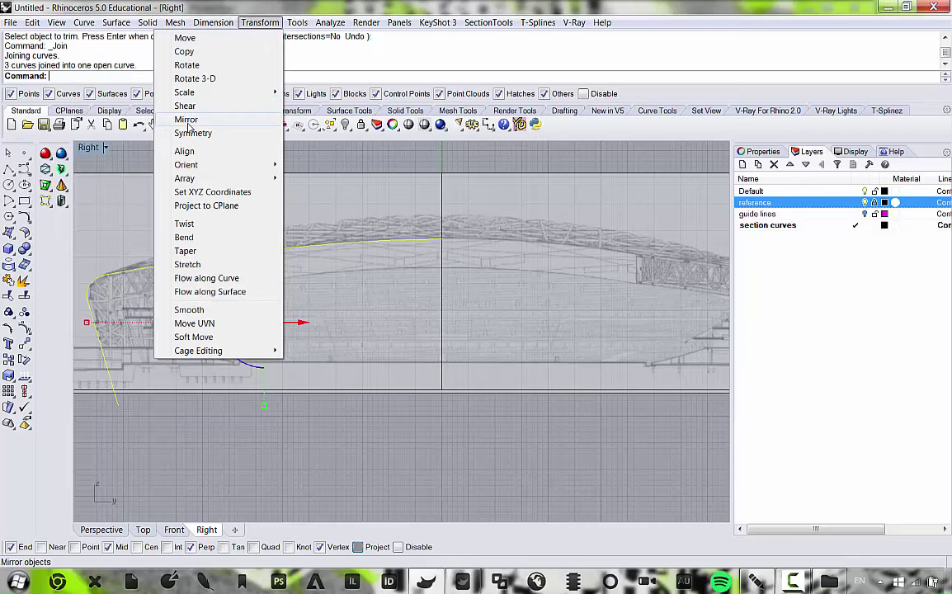
{"action": "left_click", "coordinate": [186, 120]}
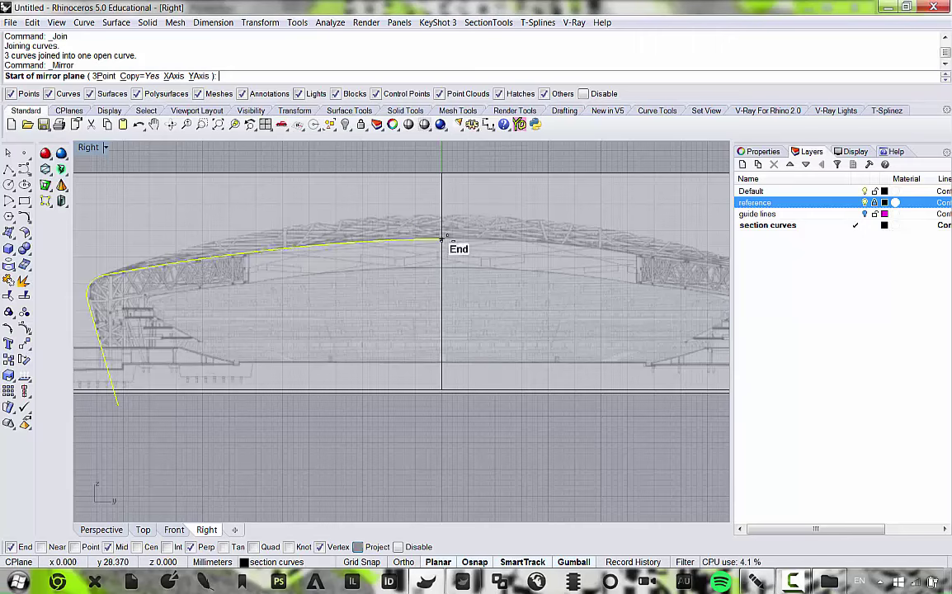
{"action": "left_click", "coordinate": [442, 239]}
{"action": "left_click", "coordinate": [426, 461]}
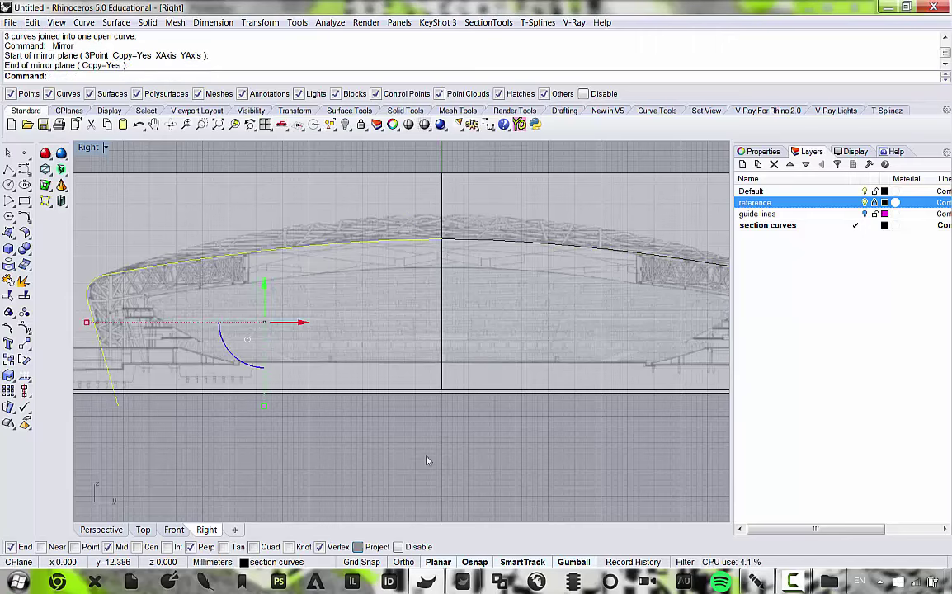
Join the original and mirrored halves of the longitudinal section into one open curve.
{"action": "left_click", "coordinate": [483, 247]}
{"action": "scroll", "coordinate": [483, 264], "scroll_direction": "down", "scroll_amount": 3}
{"action": "scroll", "coordinate": [483, 287], "scroll_direction": "up", "scroll_amount": 2}
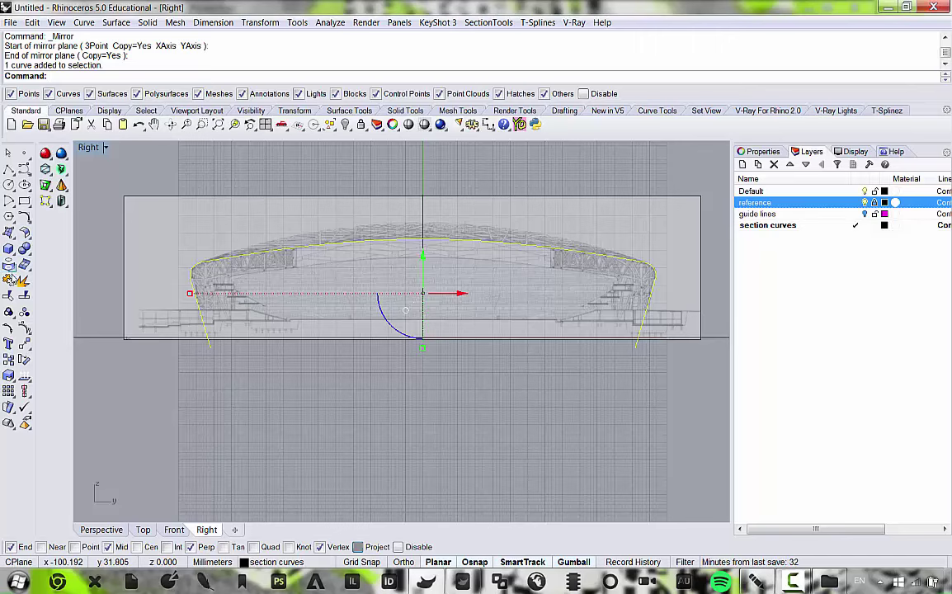
{"action": "left_click", "coordinate": [9, 281]}
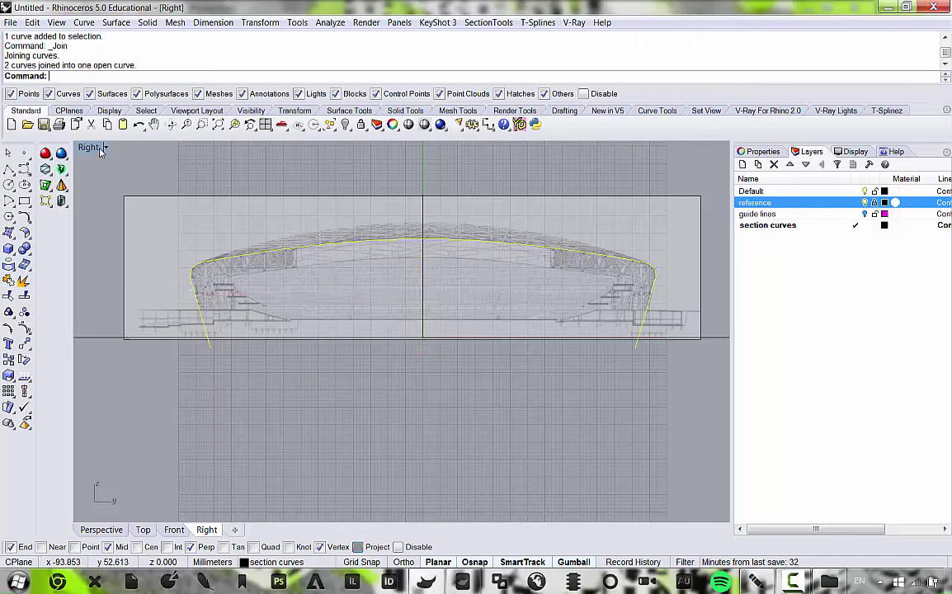
Switch to a maximized Perspective view and hide the reference layer.
{"action": "double_click", "coordinate": [93, 147]}
{"action": "double_click", "coordinate": [441, 153]}
{"action": "right_click_drag", "start_coordinate": [405, 254], "coordinate": [418, 188]}
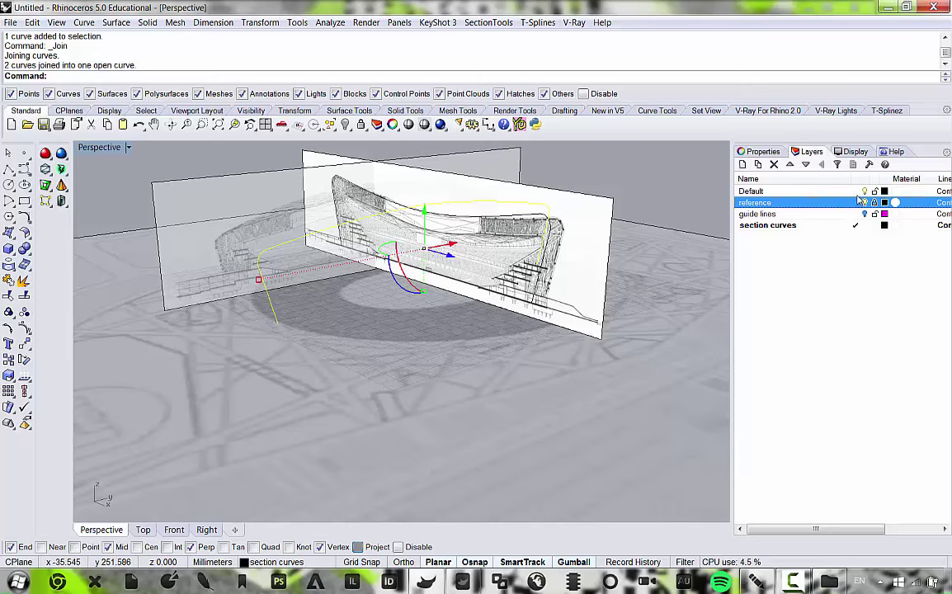
{"action": "left_click", "coordinate": [864, 203]}
Examine the two crossing section curves and their lower ends from several angles in perspective.
{"action": "right_click_drag", "start_coordinate": [462, 206], "coordinate": [431, 291]}
{"action": "scroll", "coordinate": [429, 232], "scroll_direction": "up", "scroll_amount": 7}
{"action": "scroll", "coordinate": [440, 212], "scroll_direction": "down", "scroll_amount": 8}
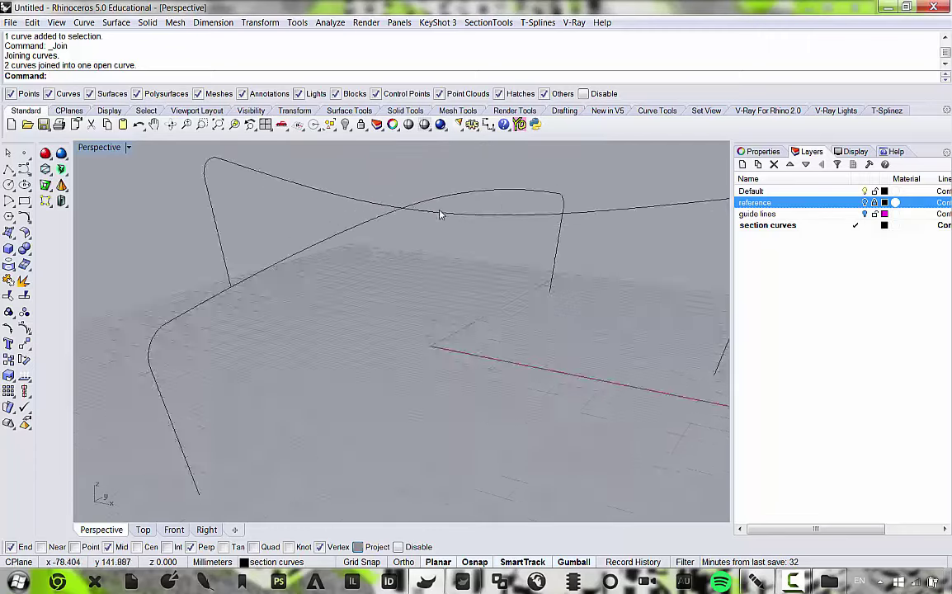
{"action": "right_click_drag", "start_coordinate": [441, 216], "coordinate": [542, 275]}
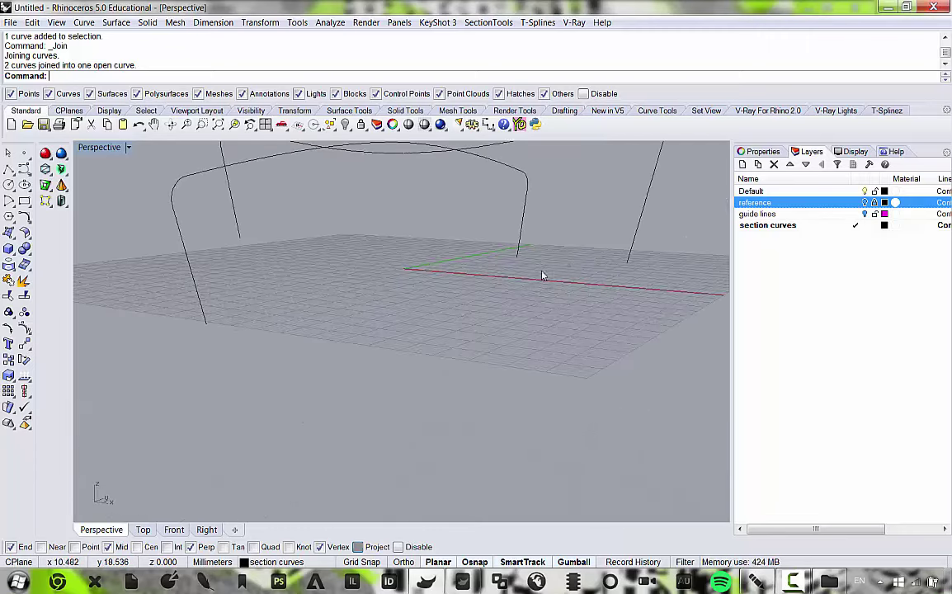
{"action": "scroll", "coordinate": [528, 237], "scroll_direction": "down", "scroll_amount": 9}
{"action": "scroll", "coordinate": [533, 240], "scroll_direction": "up", "scroll_amount": 6}
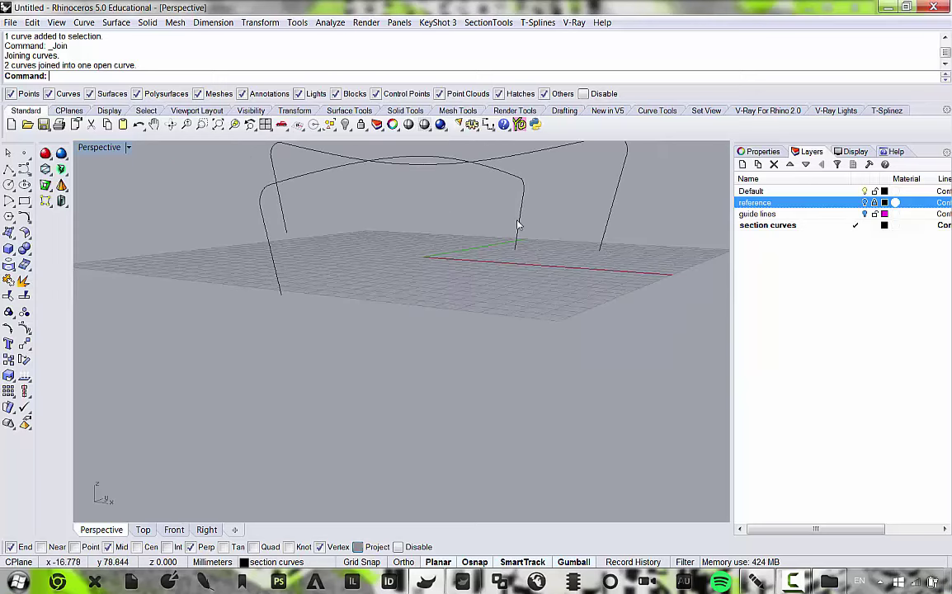
{"action": "left_click", "coordinate": [607, 240]}
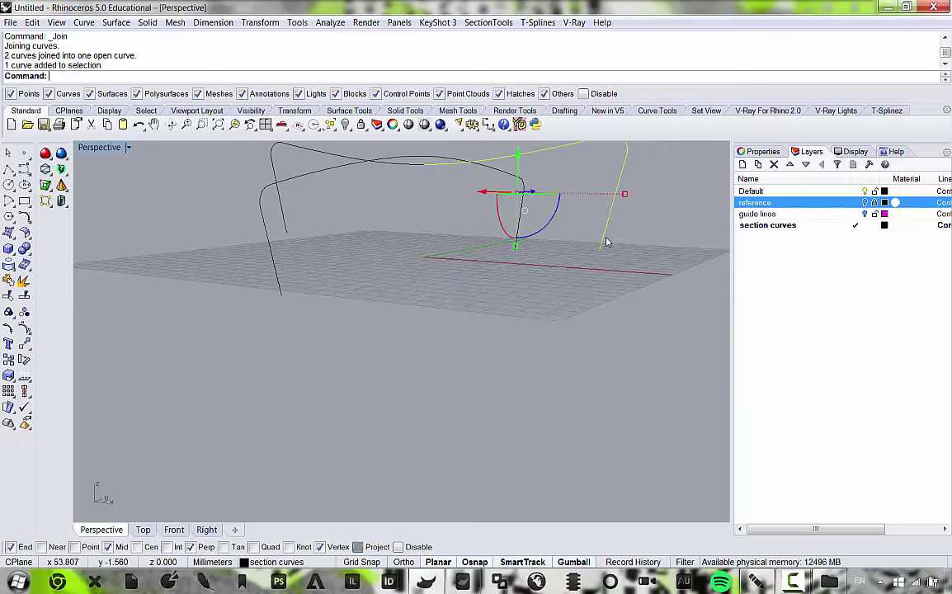
{"action": "right_click_drag", "start_coordinate": [220, 143], "coordinate": [346, 199]}
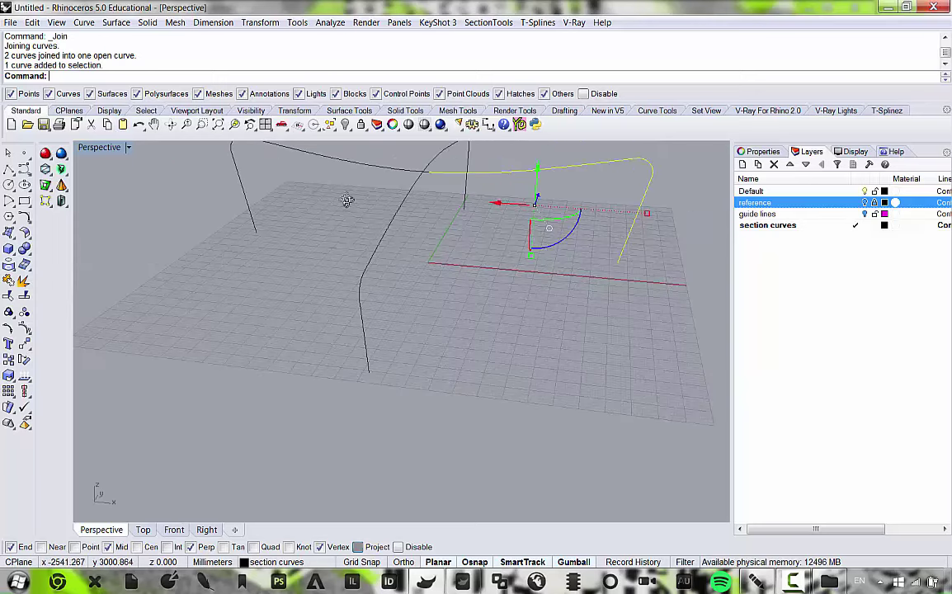
{"action": "double_click", "coordinate": [115, 150]}
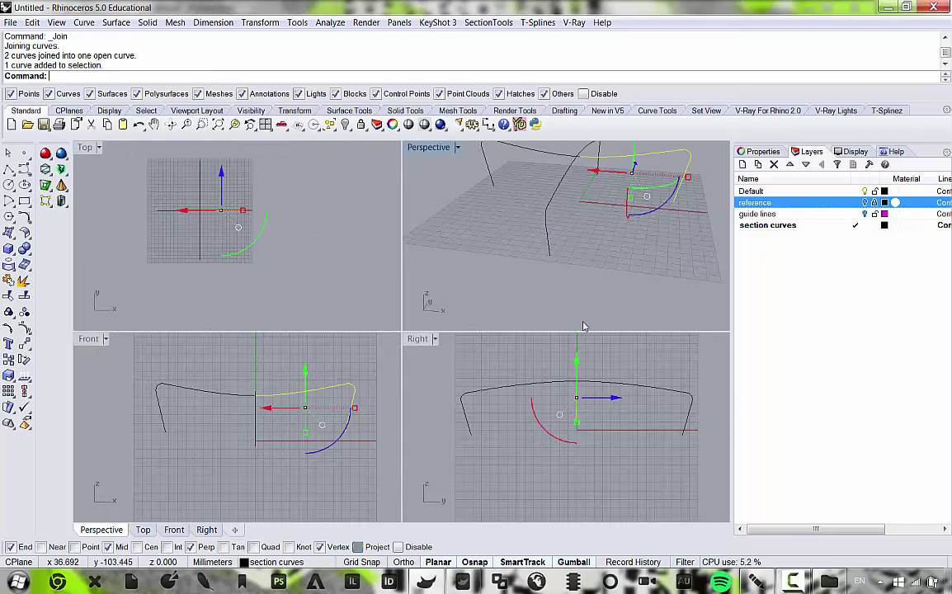
{"action": "right_click_drag", "start_coordinate": [607, 224], "coordinate": [429, 194]}
{"action": "double_click", "coordinate": [423, 147]}
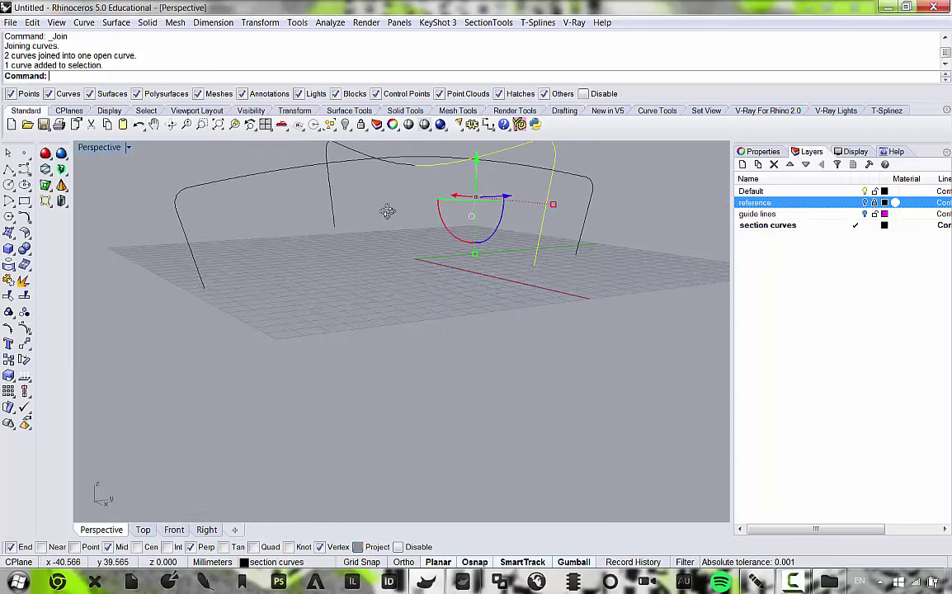
{"action": "left_click", "coordinate": [8, 168]}
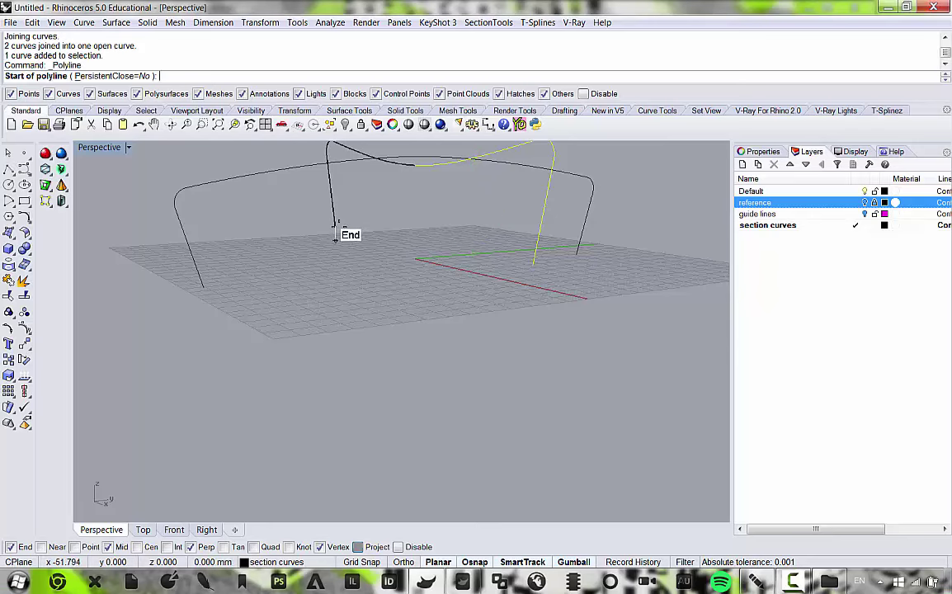
{"action": "left_click", "coordinate": [337, 227]}
{"action": "scroll", "coordinate": [337, 228], "scroll_direction": "up", "scroll_amount": 5}
{"action": "key", "text": "Escape"}
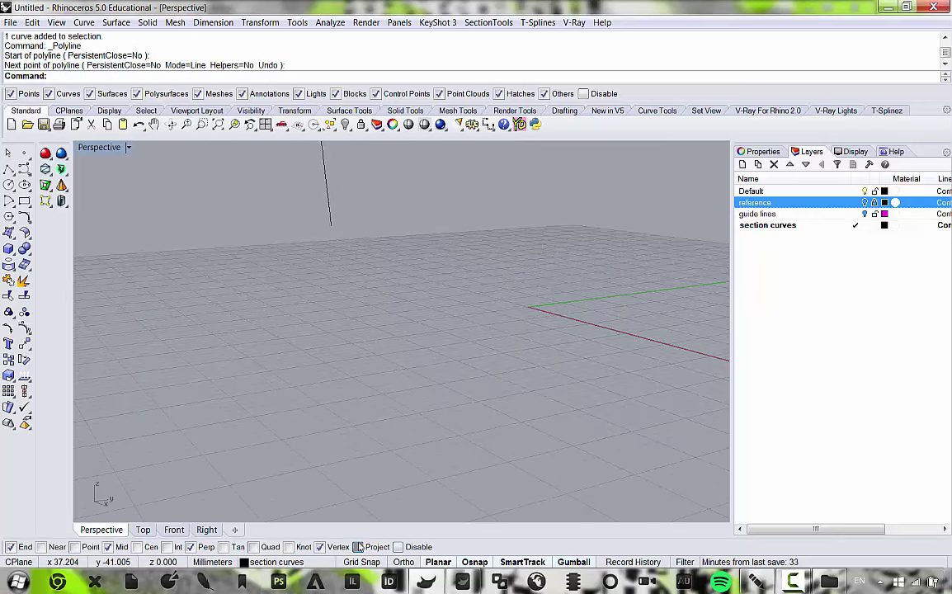
Turn off the Project snap option and draw a straight polyline between the two lower ends of the front section curves.
{"action": "key", "text": "Return"}
{"action": "left_click", "coordinate": [332, 223]}
{"action": "scroll", "coordinate": [333, 220], "scroll_direction": "down", "scroll_amount": 5}
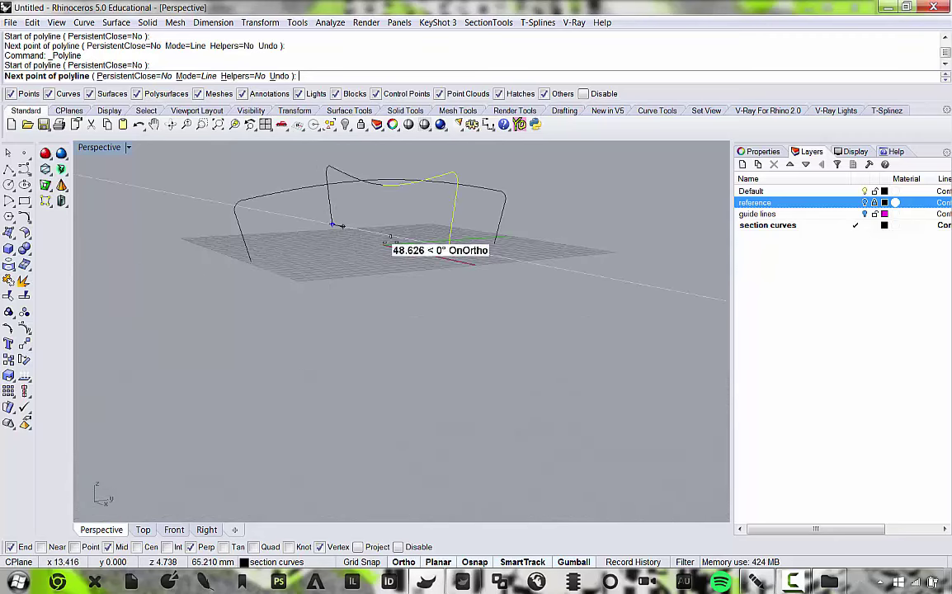
{"action": "left_click", "coordinate": [448, 246]}
{"action": "key", "text": "Return"}
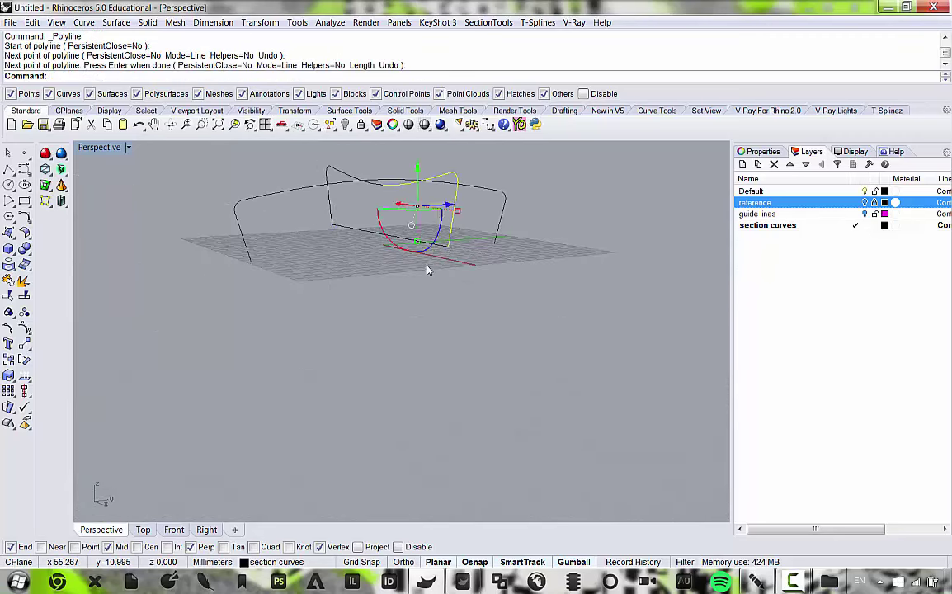
Try to trim the longitudinal section curve below the straight connecting line in the Front view.
{"action": "left_click", "coordinate": [355, 221]}
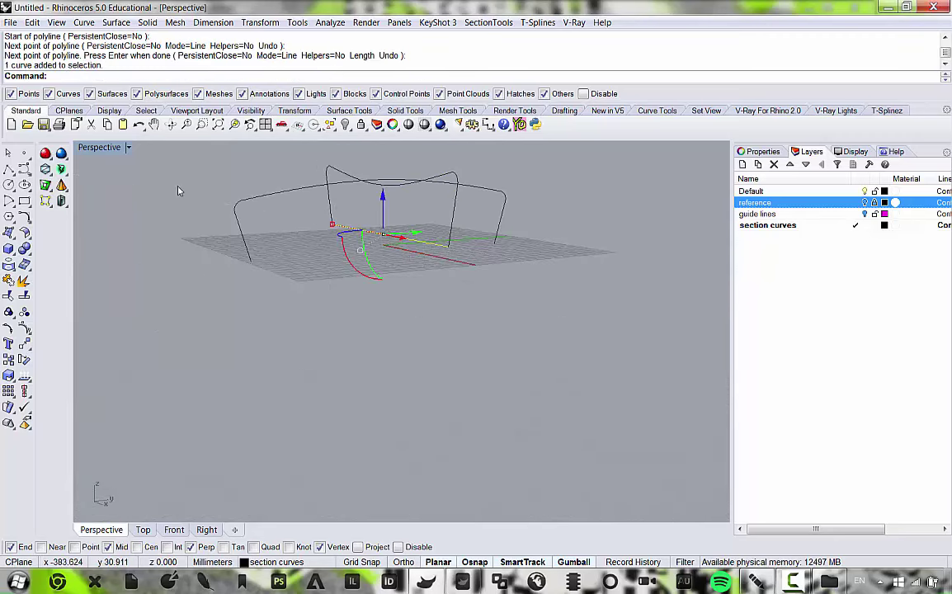
{"action": "double_click", "coordinate": [112, 150]}
{"action": "scroll", "coordinate": [231, 433], "scroll_direction": "up", "scroll_amount": 7}
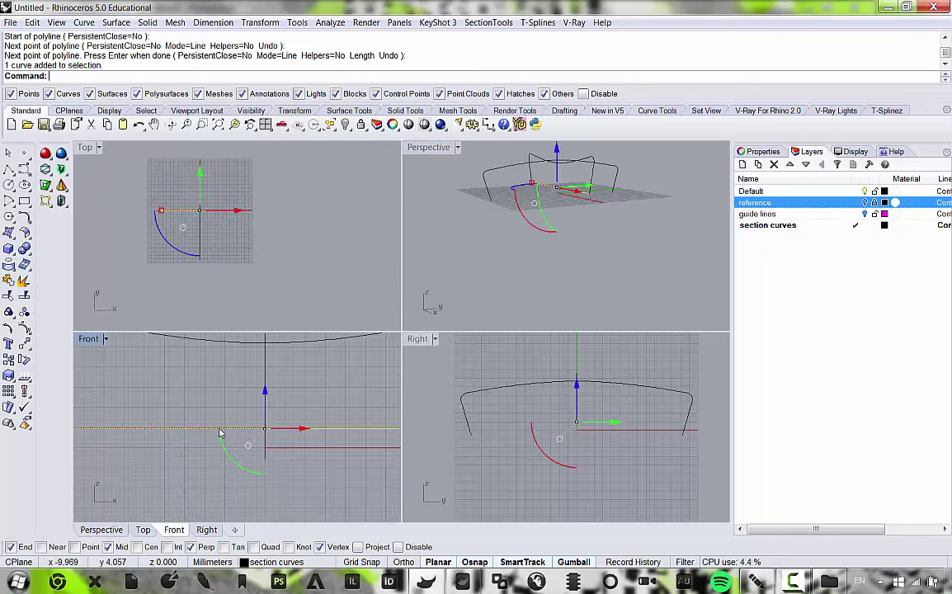
{"action": "right_click_drag", "start_coordinate": [290, 447], "coordinate": [214, 383]}
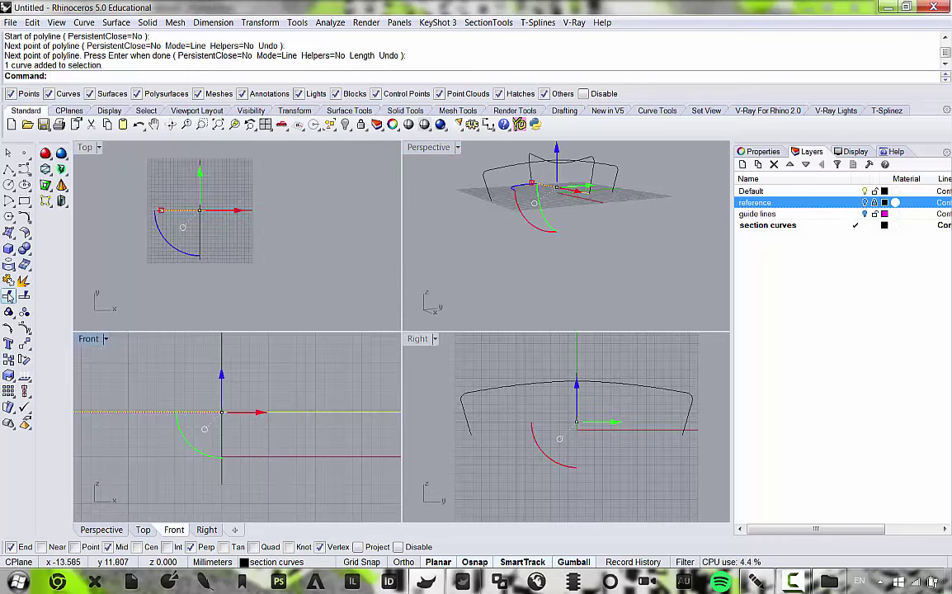
{"action": "left_click", "coordinate": [8, 295]}
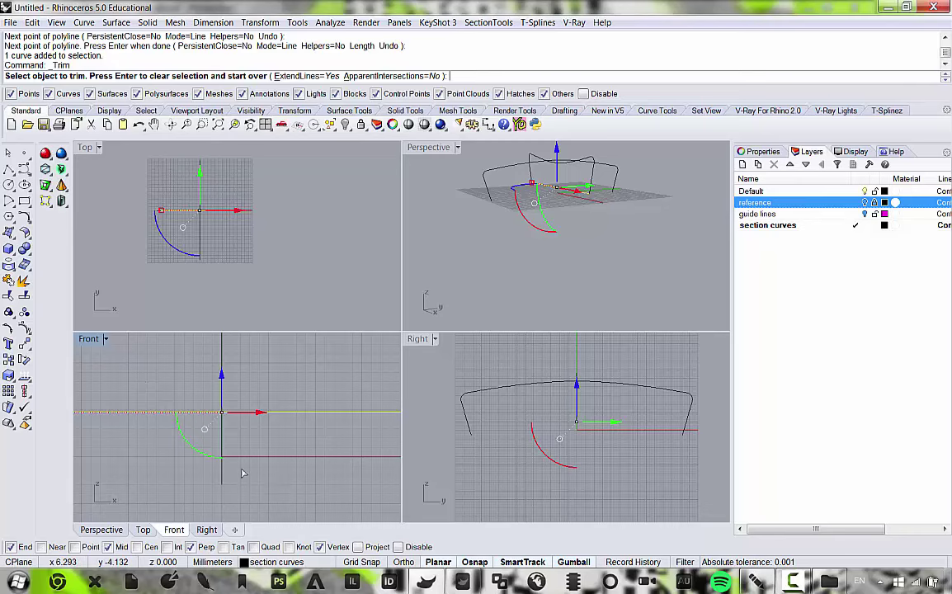
{"action": "left_click", "coordinate": [189, 445]}
{"action": "left_click", "coordinate": [222, 461]}
{"action": "left_click", "coordinate": [222, 460]}
{"action": "left_click", "coordinate": [222, 461]}
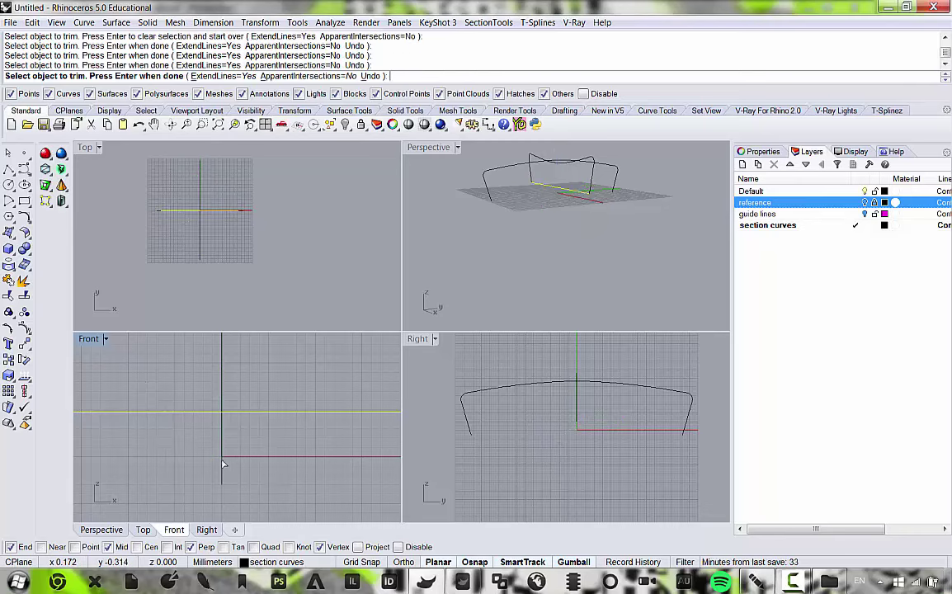
{"action": "left_click", "coordinate": [221, 461]}
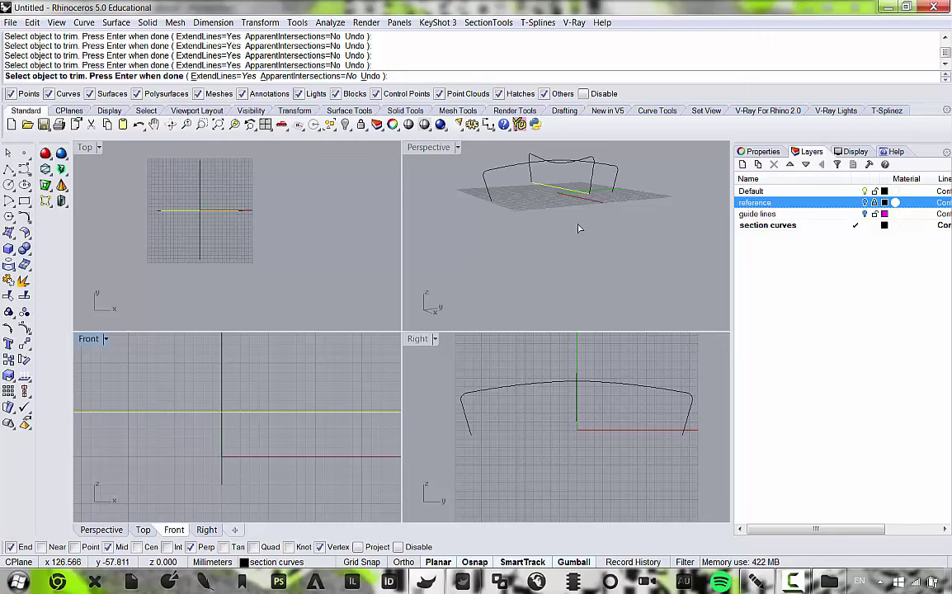
{"action": "key", "text": "Return"}
Extrude the straight connecting line horizontally to both sides by about 100 mm, as a cutting surface wider than the longitudinal section.
{"action": "double_click", "coordinate": [430, 147]}
{"action": "scroll", "coordinate": [390, 259], "scroll_direction": "up", "scroll_amount": 5}
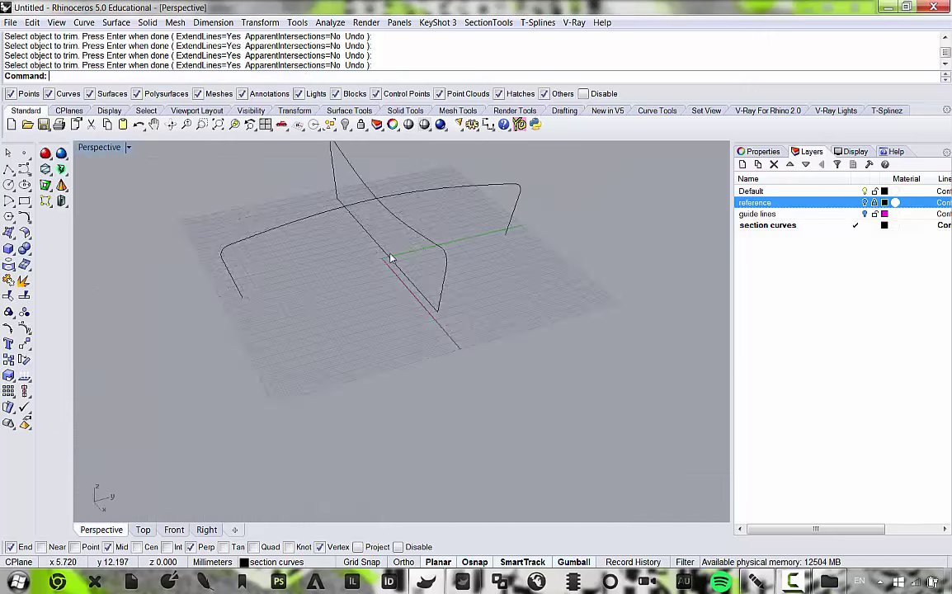
{"action": "scroll", "coordinate": [416, 280], "scroll_direction": "down", "scroll_amount": 5}
{"action": "left_click", "coordinate": [412, 280]}
{"action": "scroll", "coordinate": [413, 280], "scroll_direction": "up", "scroll_amount": 3}
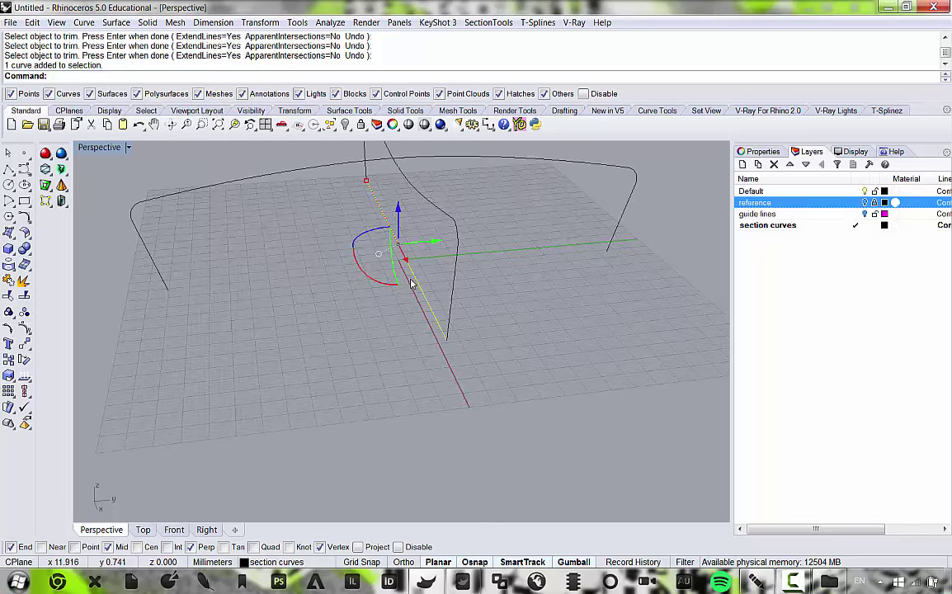
{"action": "scroll", "coordinate": [413, 281], "scroll_direction": "down", "scroll_amount": 4}
{"action": "left_click", "coordinate": [115, 23]}
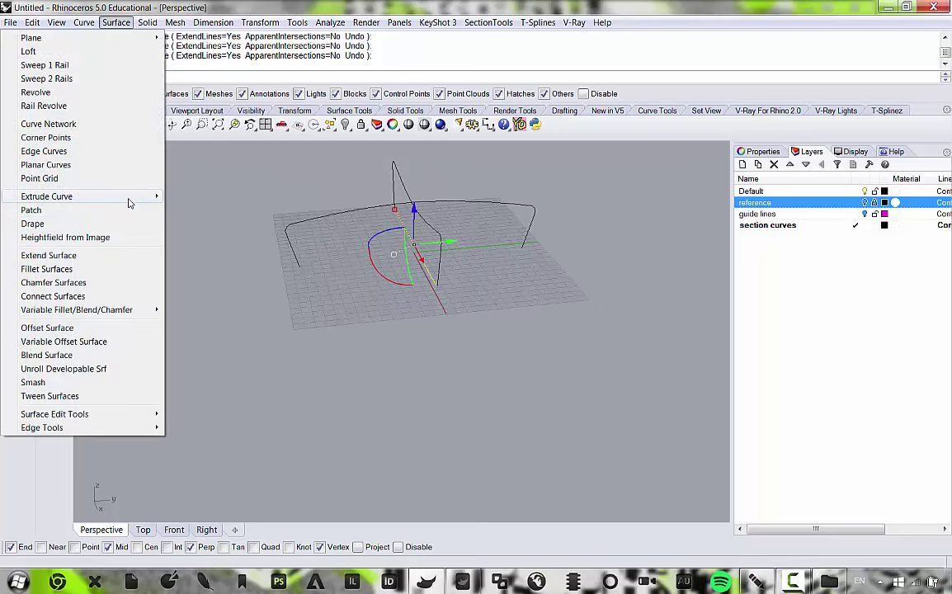
{"action": "mouse_move", "coordinate": [132, 196]}
{"action": "left_click", "coordinate": [221, 197]}
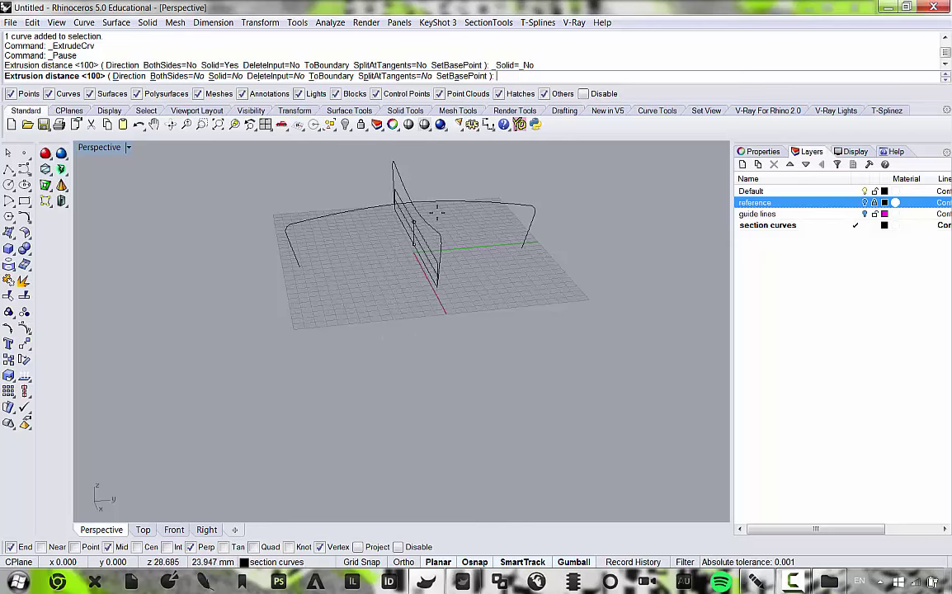
{"action": "left_click", "coordinate": [129, 76]}
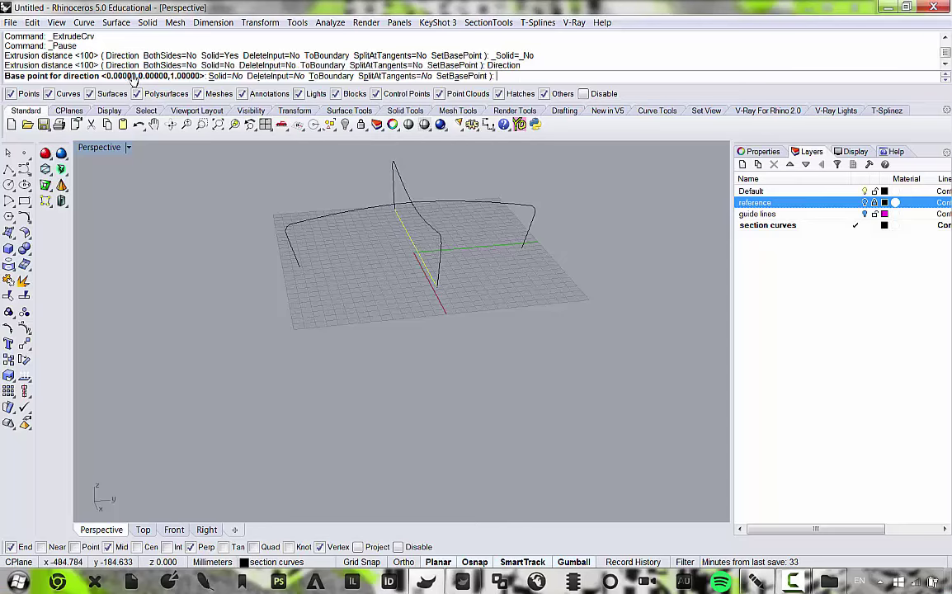
{"action": "left_click", "coordinate": [467, 336]}
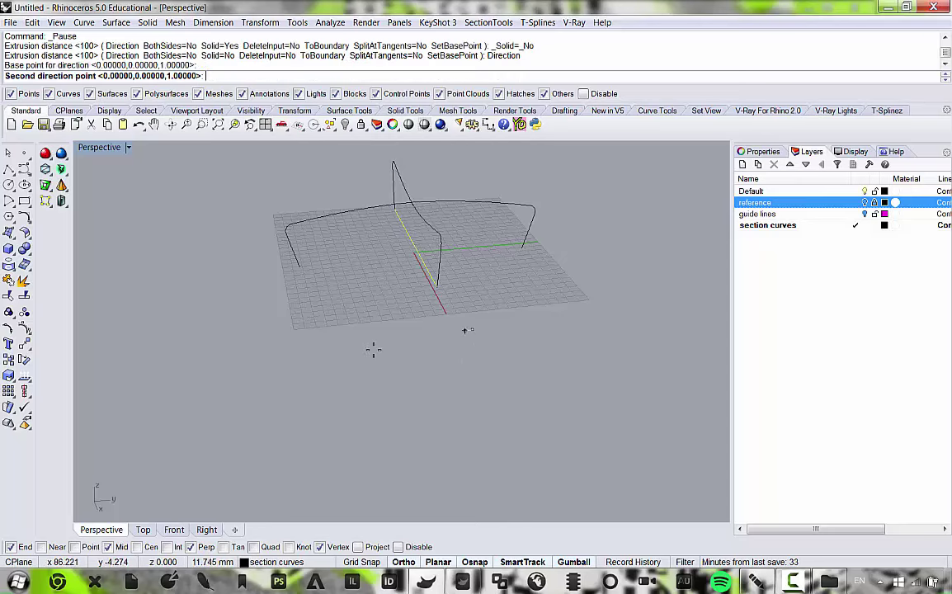
{"action": "left_click", "coordinate": [305, 329]}
{"action": "left_click", "coordinate": [172, 76]}
{"action": "left_click", "coordinate": [221, 262]}
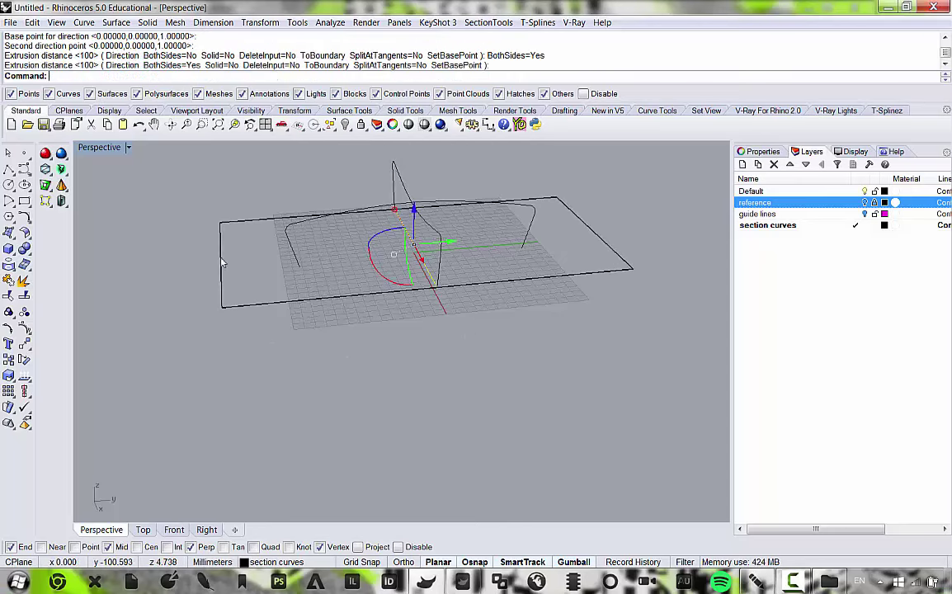
Trim both lower ends of the longitudinal section curve below the extruded surface.
{"action": "right_click_drag", "start_coordinate": [325, 291], "coordinate": [303, 267]}
{"action": "scroll", "coordinate": [330, 282], "scroll_direction": "up", "scroll_amount": 7}
{"action": "left_click", "coordinate": [389, 311]}
{"action": "right_click_drag", "start_coordinate": [407, 276], "coordinate": [378, 349]}
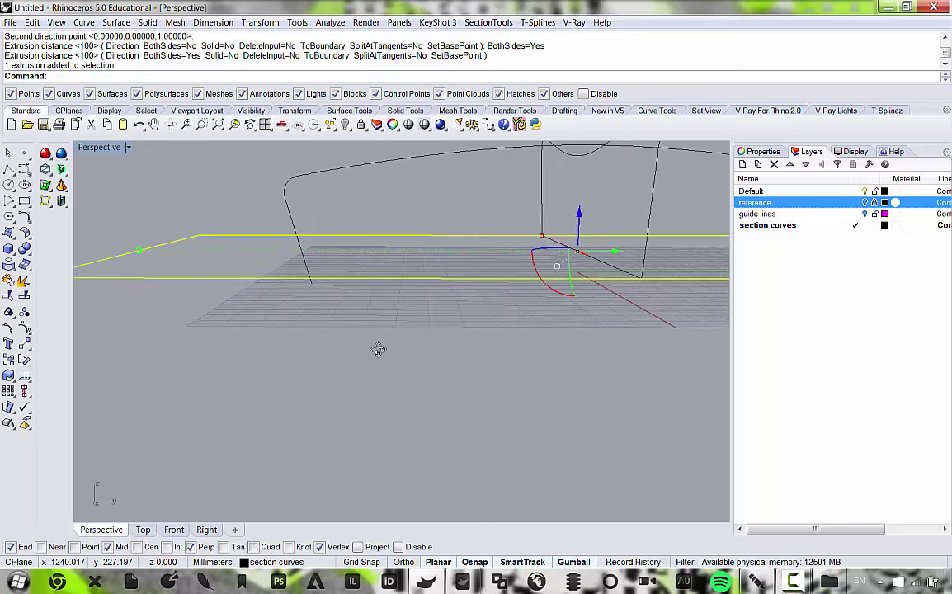
{"action": "right_click_drag", "start_coordinate": [326, 300], "coordinate": [331, 302]}
{"action": "type", "text": "Tri"}
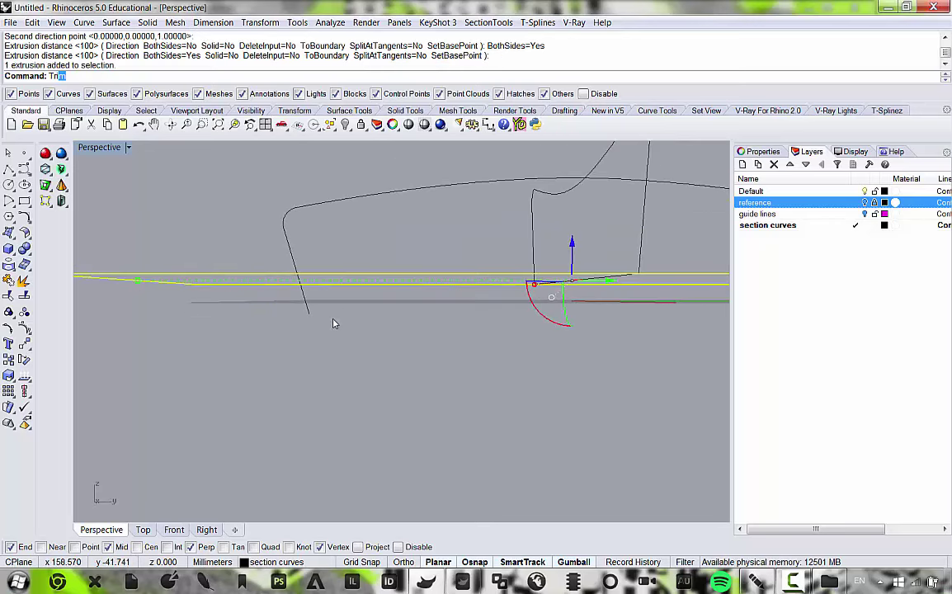
{"action": "type", "text": "m"}
{"action": "key", "text": "Return"}
{"action": "left_click_drag", "start_coordinate": [343, 333], "coordinate": [275, 307]}
{"action": "scroll", "coordinate": [276, 307], "scroll_direction": "down", "scroll_amount": 7}
{"action": "right_click_drag", "start_coordinate": [418, 314], "coordinate": [423, 329]}
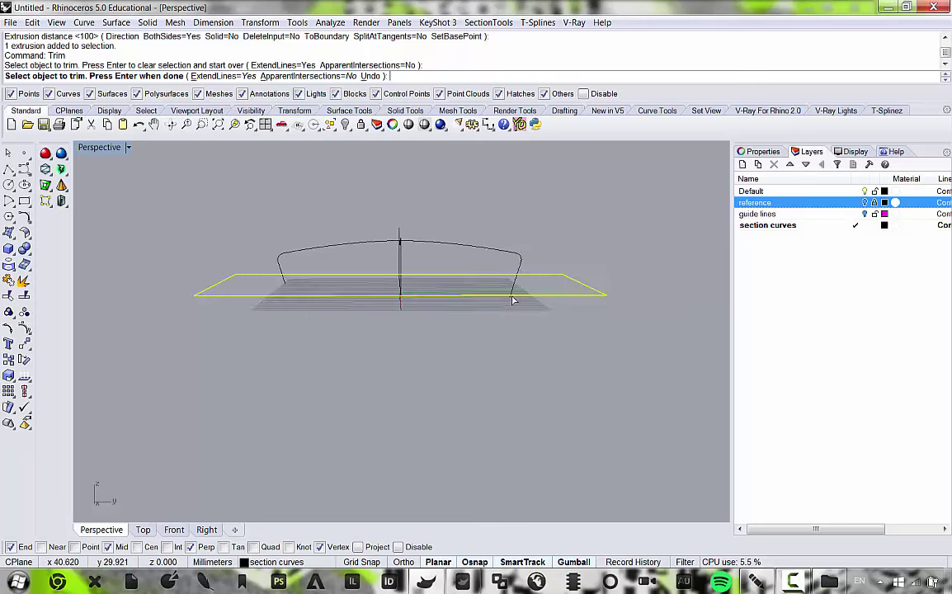
{"action": "scroll", "coordinate": [513, 300], "scroll_direction": "up", "scroll_amount": 7}
{"action": "right_click_drag", "start_coordinate": [575, 337], "coordinate": [550, 310]}
{"action": "left_click", "coordinate": [509, 334]}
{"action": "key", "text": "Return"}
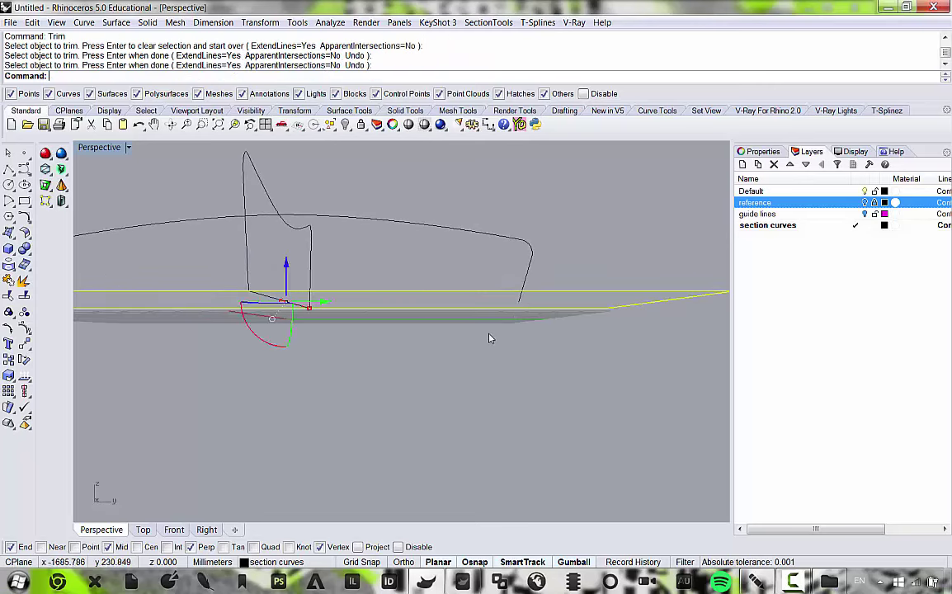
Delete the extruded cutting surface and the straight connecting line.
{"action": "right_click_drag", "start_coordinate": [489, 338], "coordinate": [371, 324]}
{"action": "key", "text": "Delete"}
{"action": "left_click", "coordinate": [367, 311]}
{"action": "key", "text": "Delete"}
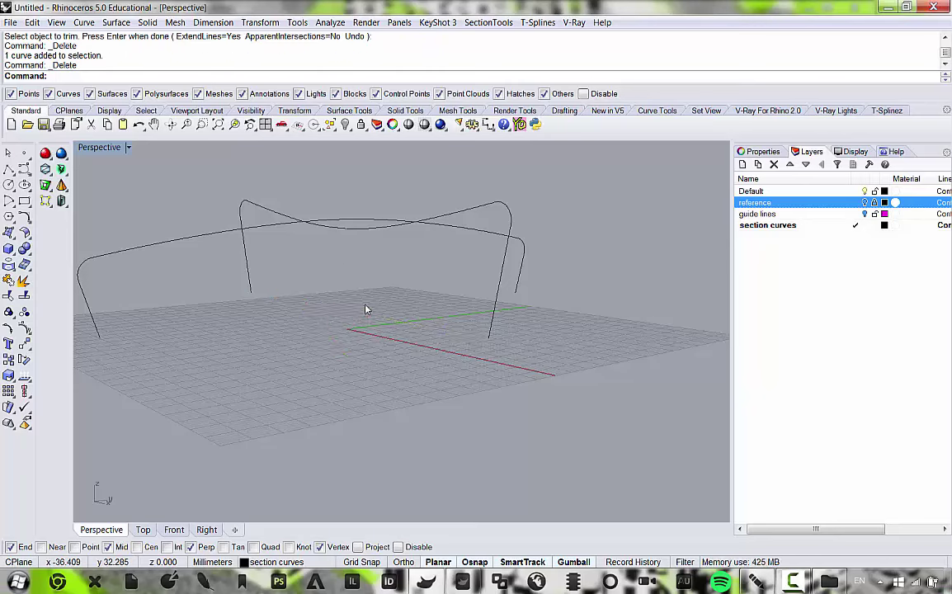
Examine the trimmed longitudinal curve and its crossing with the front section curve from several angles in perspective.
{"action": "scroll", "coordinate": [495, 255], "scroll_direction": "down", "scroll_amount": 8}
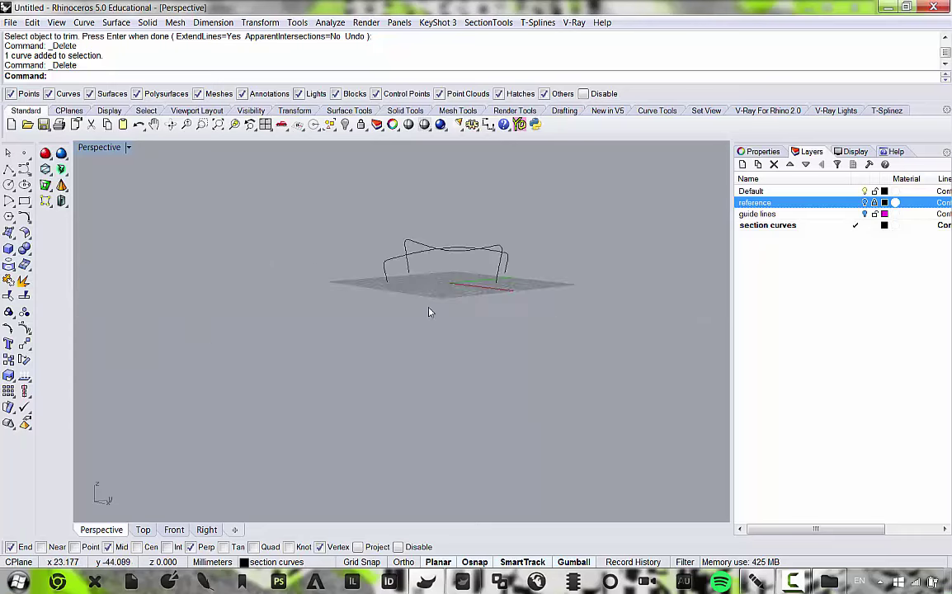
{"action": "right_click_drag", "start_coordinate": [428, 312], "coordinate": [448, 258]}
{"action": "scroll", "coordinate": [447, 258], "scroll_direction": "up", "scroll_amount": 4}
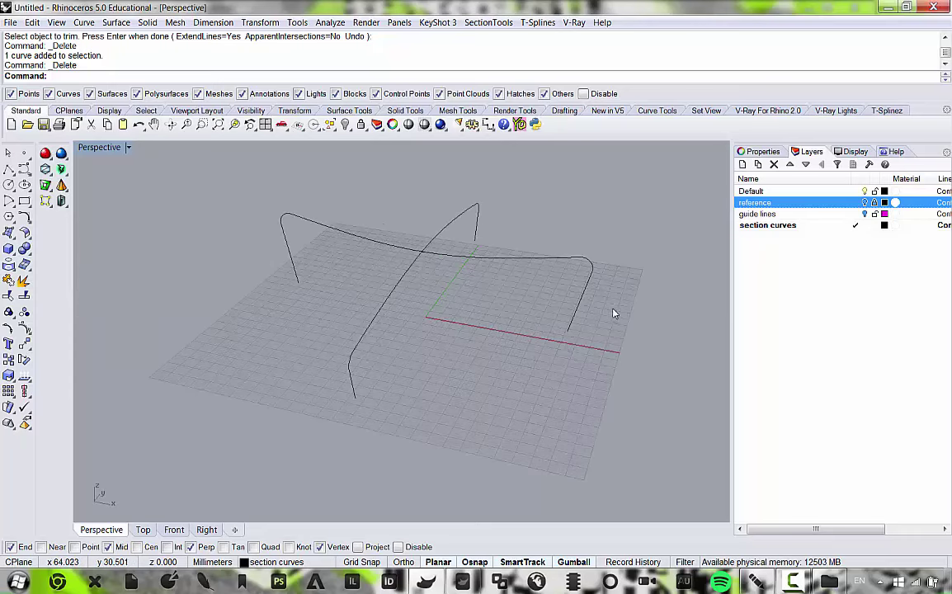
{"action": "right_click_drag", "start_coordinate": [482, 330], "coordinate": [426, 310]}
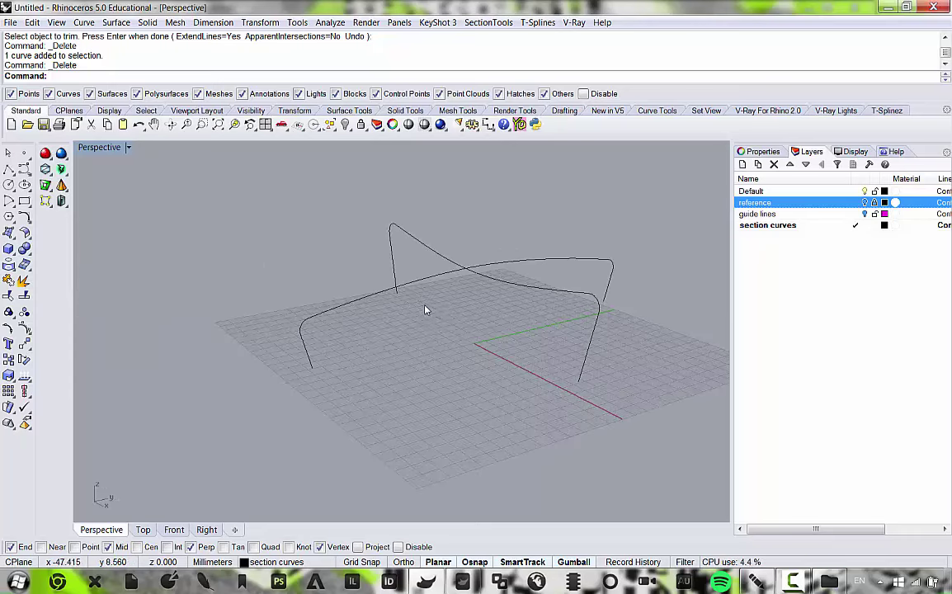
{"action": "right_click_drag", "start_coordinate": [381, 338], "coordinate": [381, 373]}
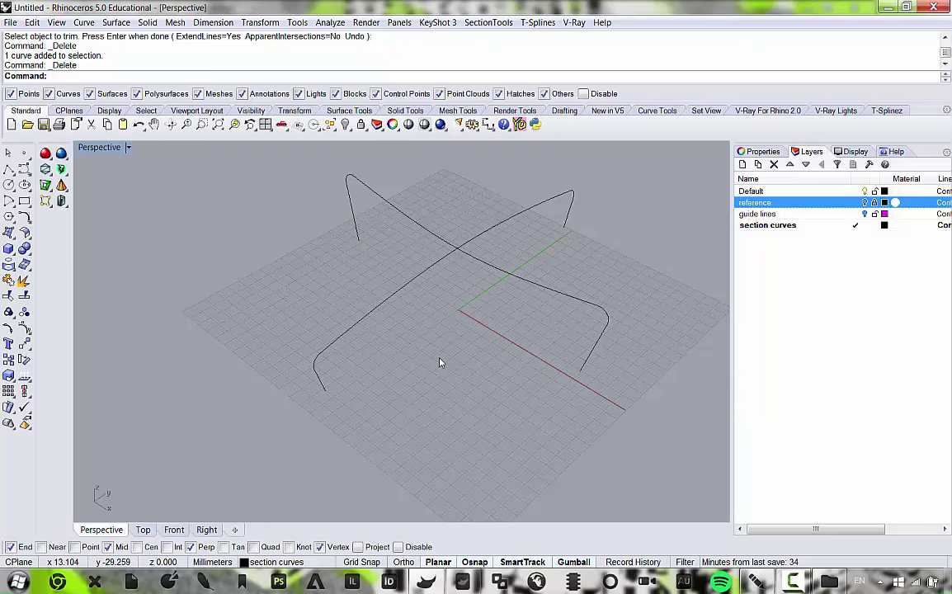
{"action": "right_click_drag", "start_coordinate": [408, 383], "coordinate": [532, 317]}
{"action": "scroll", "coordinate": [287, 260], "scroll_direction": "up", "scroll_amount": 7}
{"action": "scroll", "coordinate": [439, 299], "scroll_direction": "down", "scroll_amount": 7}
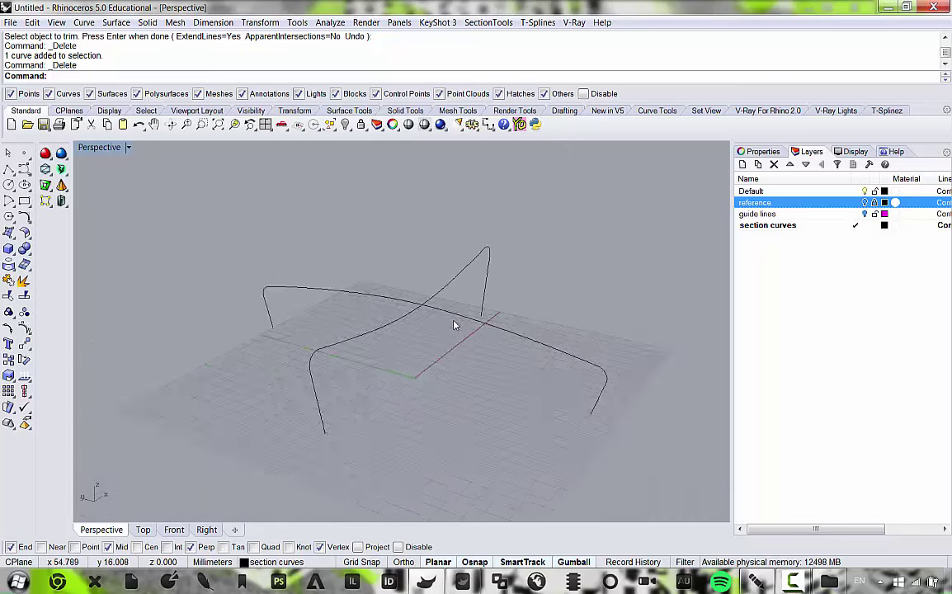
{"action": "right_click_drag", "start_coordinate": [454, 324], "coordinate": [382, 367]}
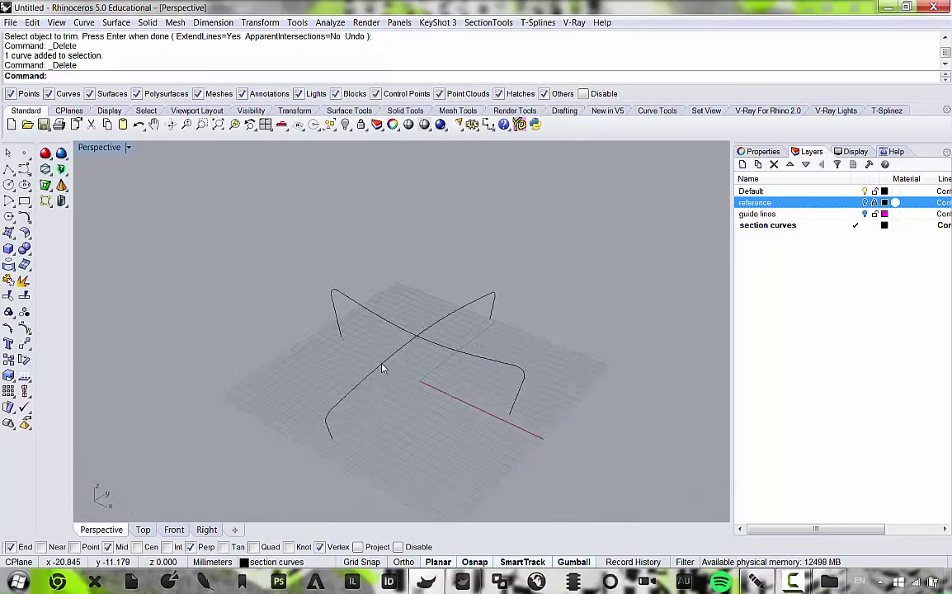
{"action": "scroll", "coordinate": [425, 338], "scroll_direction": "up", "scroll_amount": 6}
{"action": "scroll", "coordinate": [434, 338], "scroll_direction": "down", "scroll_amount": 3}
{"action": "right_click_drag", "start_coordinate": [360, 324], "coordinate": [415, 317]}
{"action": "scroll", "coordinate": [395, 337], "scroll_direction": "up", "scroll_amount": 5}
{"action": "left_click", "coordinate": [405, 342]}
{"action": "scroll", "coordinate": [399, 349], "scroll_direction": "down", "scroll_amount": 6}
{"action": "scroll", "coordinate": [450, 329], "scroll_direction": "up", "scroll_amount": 4}
{"action": "scroll", "coordinate": [444, 342], "scroll_direction": "down", "scroll_amount": 4}
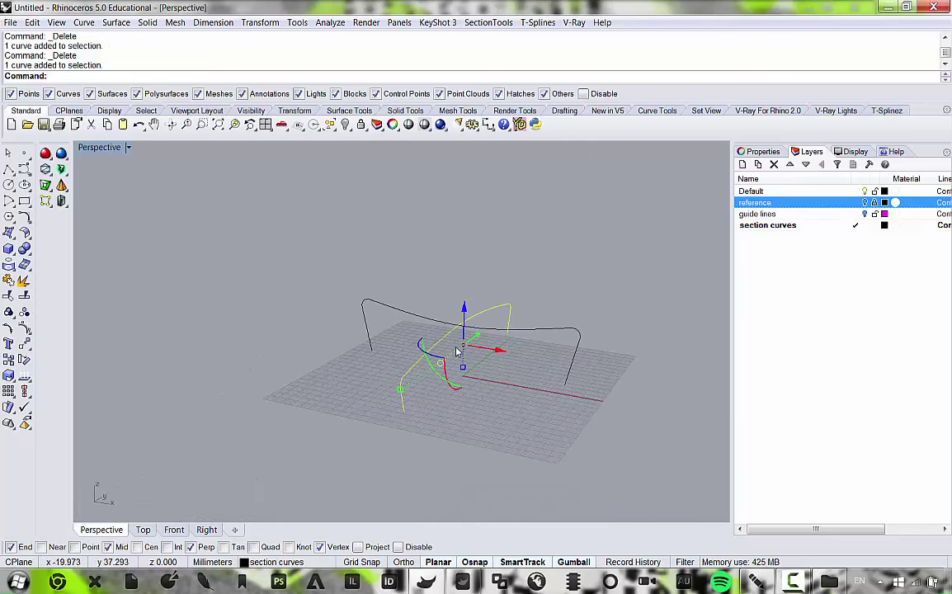
{"action": "right_click_drag", "start_coordinate": [415, 365], "coordinate": [332, 375]}
{"action": "right_click_drag", "start_coordinate": [375, 375], "coordinate": [321, 373]}
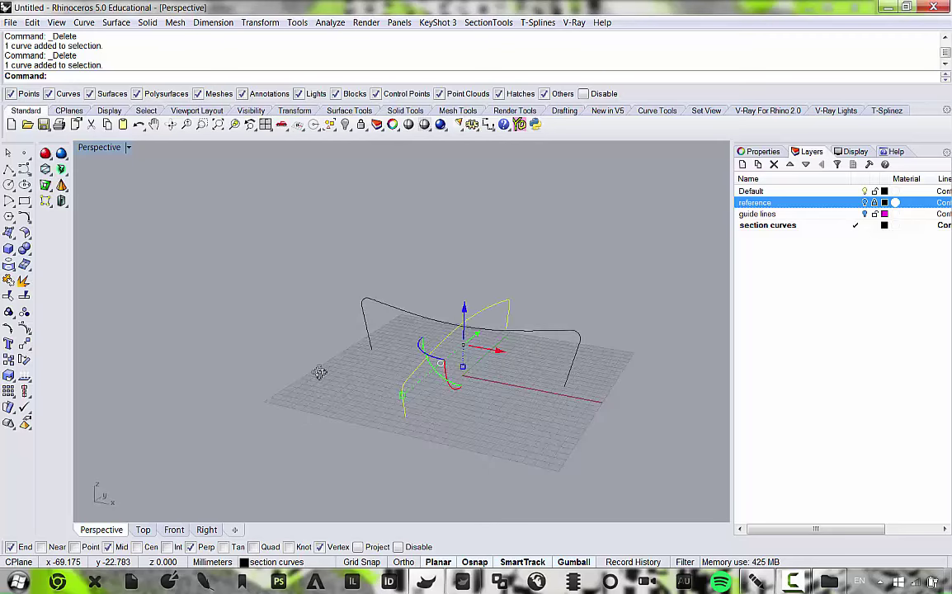
{"action": "scroll", "coordinate": [485, 359], "scroll_direction": "up", "scroll_amount": 6}
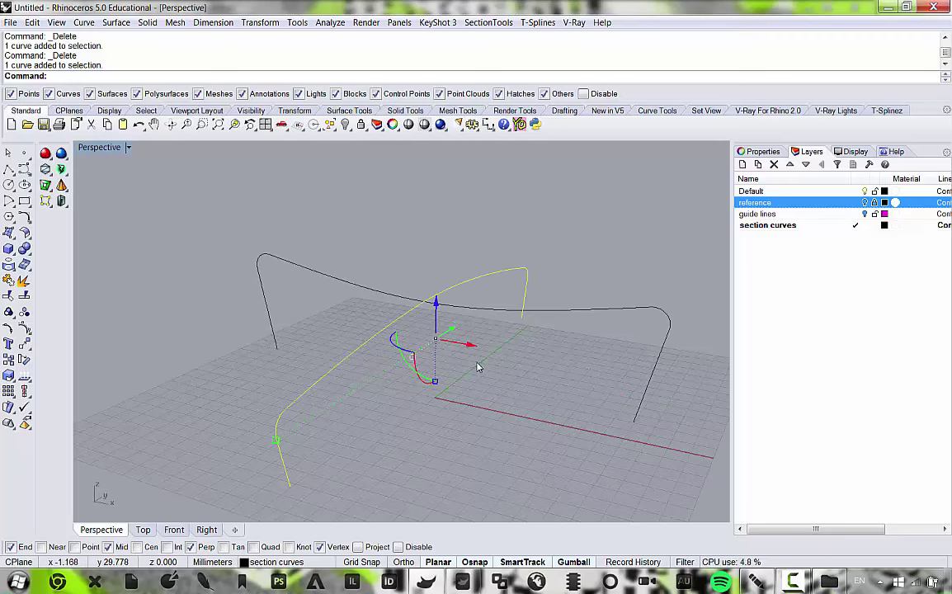
{"action": "mouse_move", "coordinate": [446, 376]}
{"action": "right_mouse_down"}
{"action": "mouse_move", "coordinate": [484, 373]}
{"action": "mouse_move", "coordinate": [452, 385]}
{"action": "right_mouse_up"}
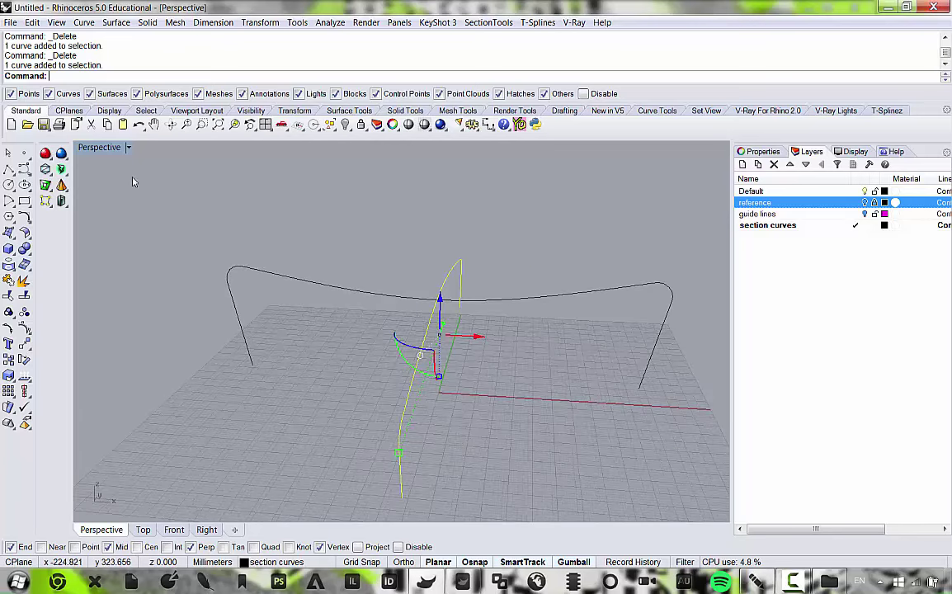
{"action": "double_click", "coordinate": [105, 148]}
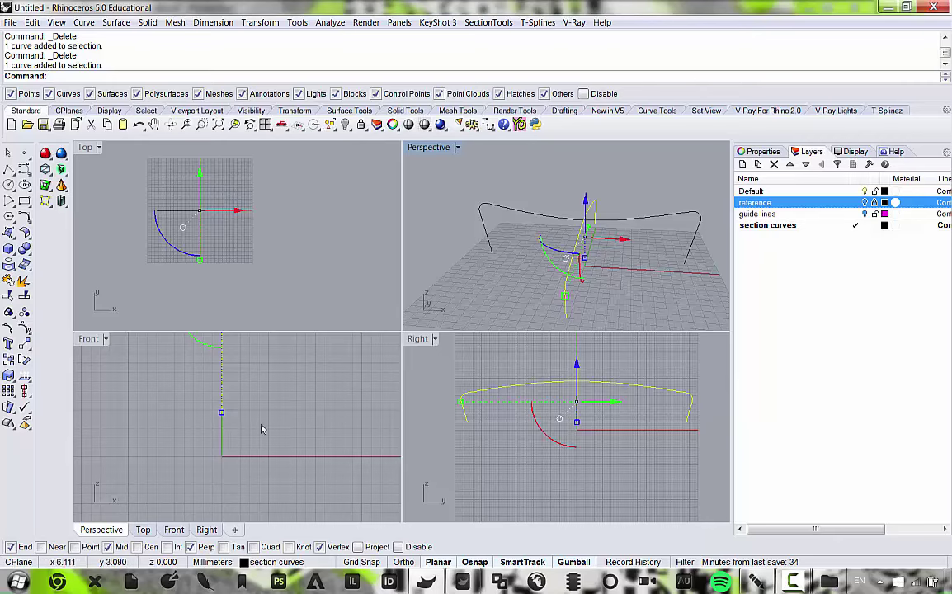
{"action": "double_click", "coordinate": [444, 150]}
{"action": "right_click_drag", "start_coordinate": [438, 160], "coordinate": [433, 294]}
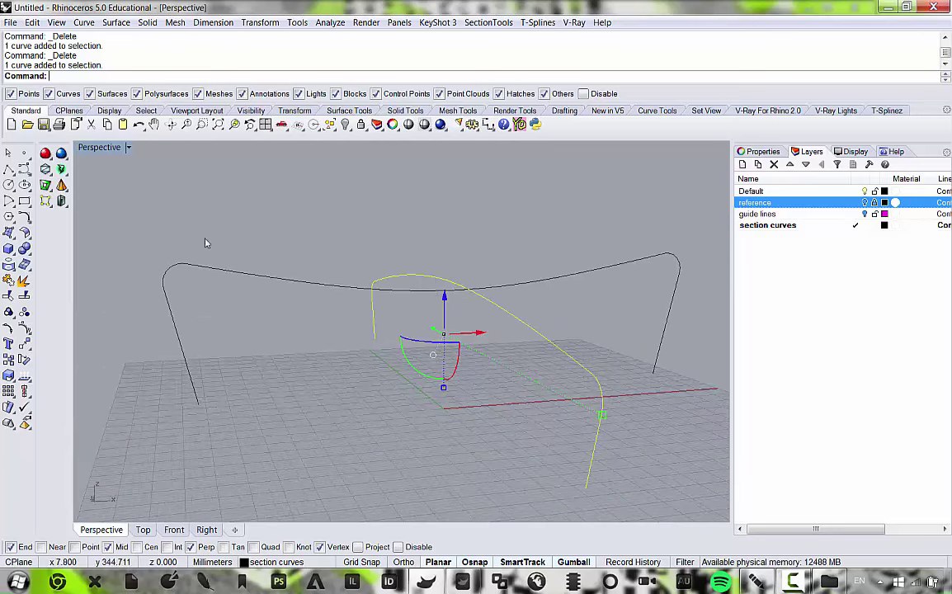
Start a polyline at the end point on the crest of the front section curve.
{"action": "left_click", "coordinate": [9, 169]}
{"action": "right_click_drag", "start_coordinate": [183, 174], "coordinate": [145, 176]}
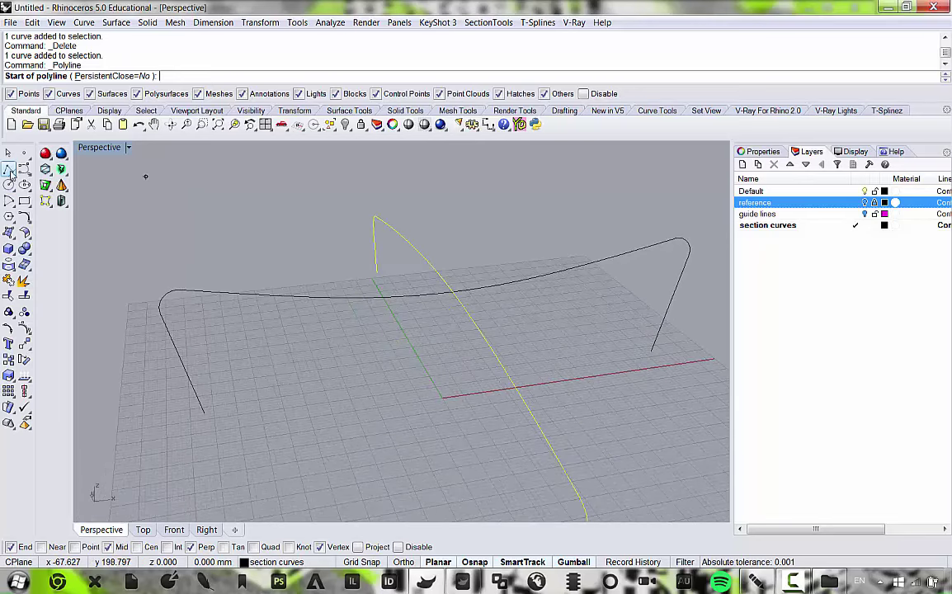
{"action": "right_click_drag", "start_coordinate": [338, 186], "coordinate": [420, 242]}
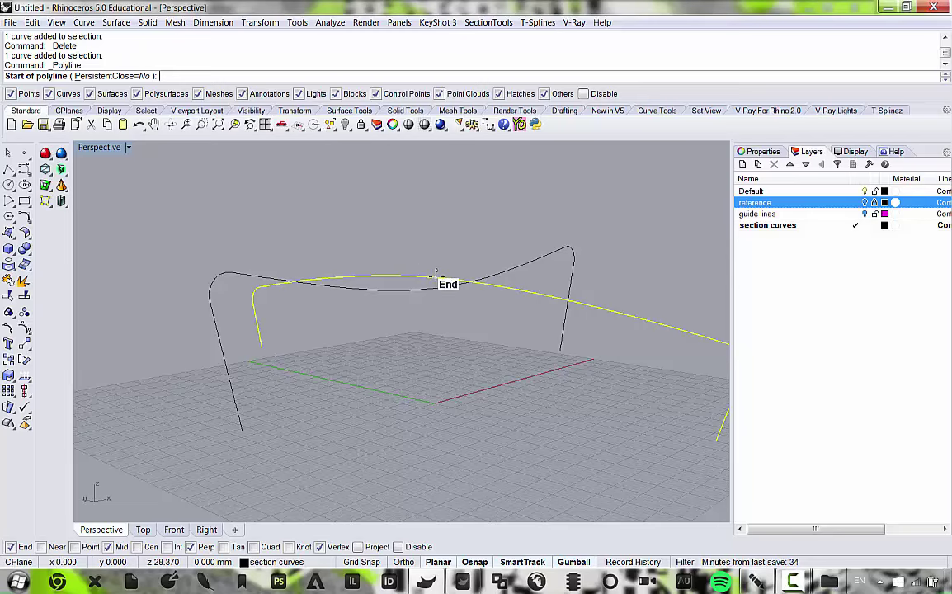
{"action": "left_click", "coordinate": [434, 274]}
{"action": "scroll", "coordinate": [413, 235], "scroll_direction": "up", "scroll_amount": 10}
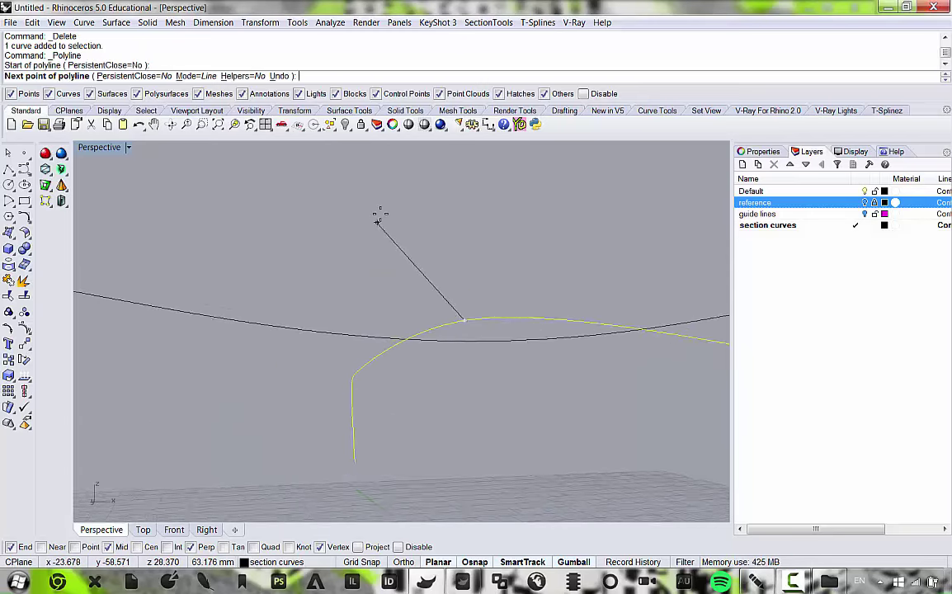
{"action": "right_click_drag", "start_coordinate": [379, 216], "coordinate": [300, 235]}
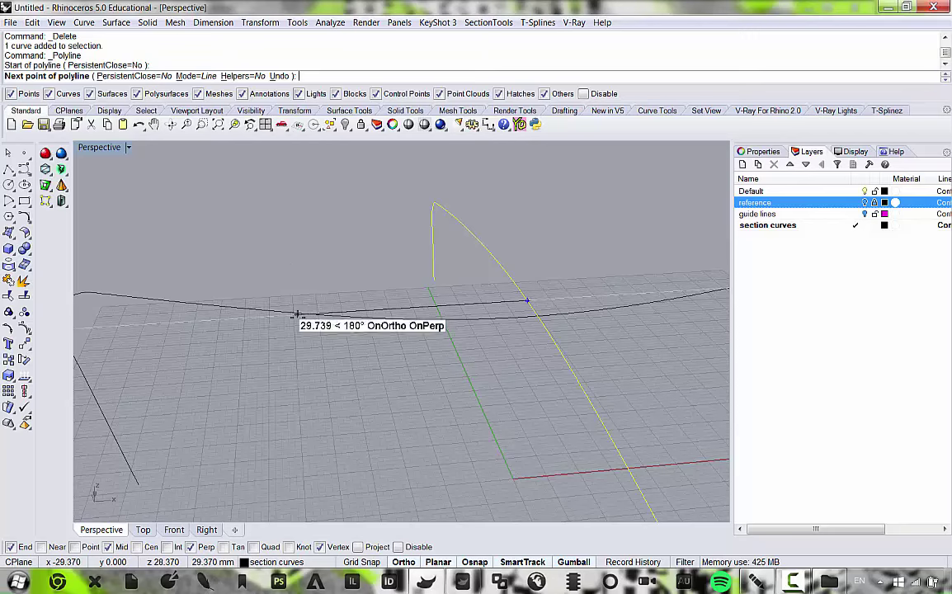
Limit the object snaps to Int only and turn off SmartTrack while the polyline is in progress.
{"action": "key", "text": "F8"}
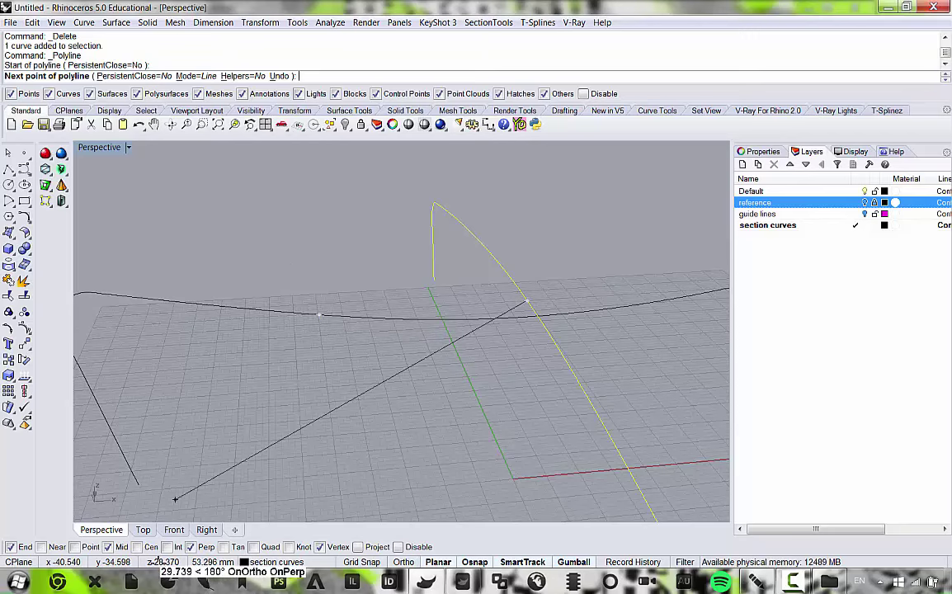
{"action": "left_click", "coordinate": [168, 548]}
{"action": "key", "text": "F8"}
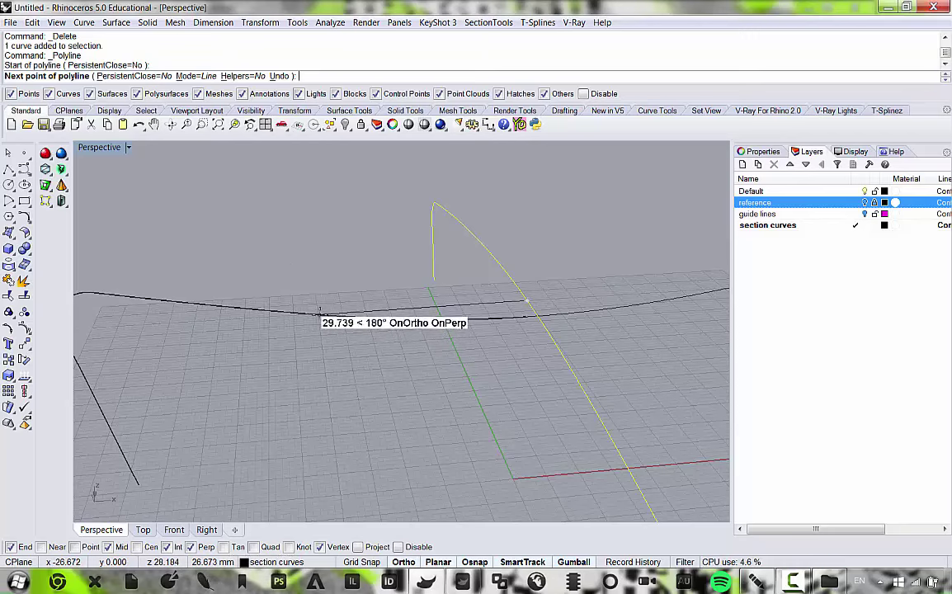
{"action": "key", "text": "F8"}
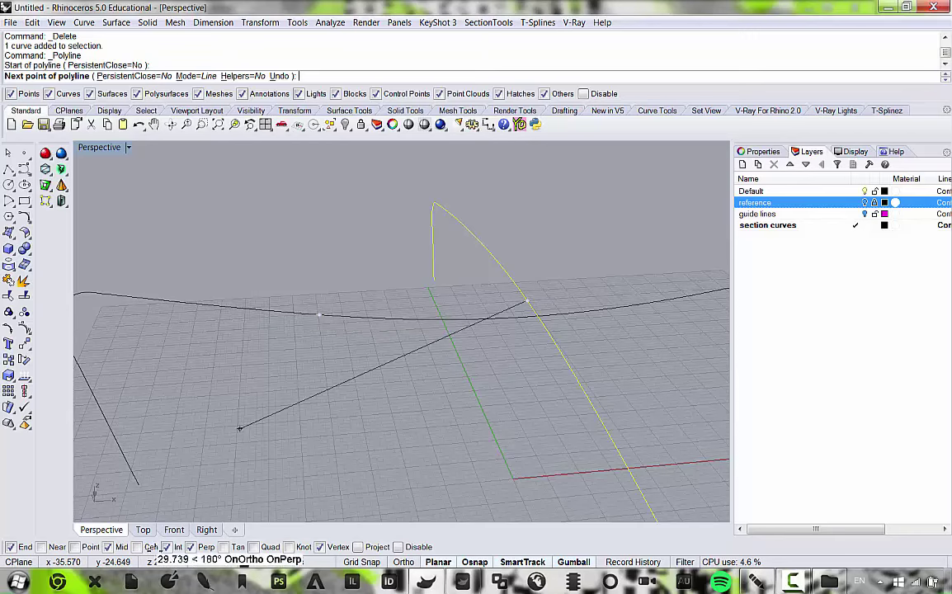
{"action": "left_click", "coordinate": [191, 547]}
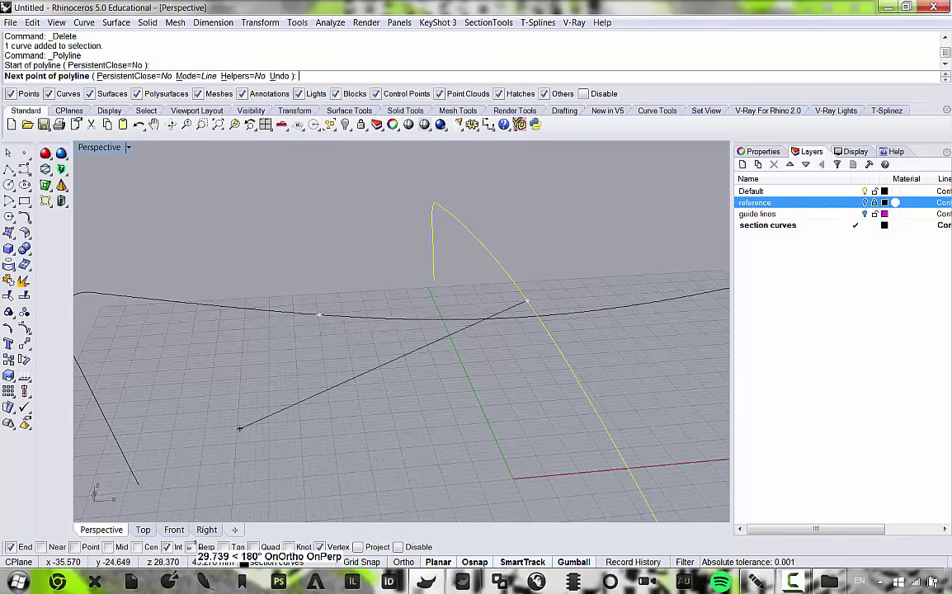
{"action": "left_click", "coordinate": [318, 547]}
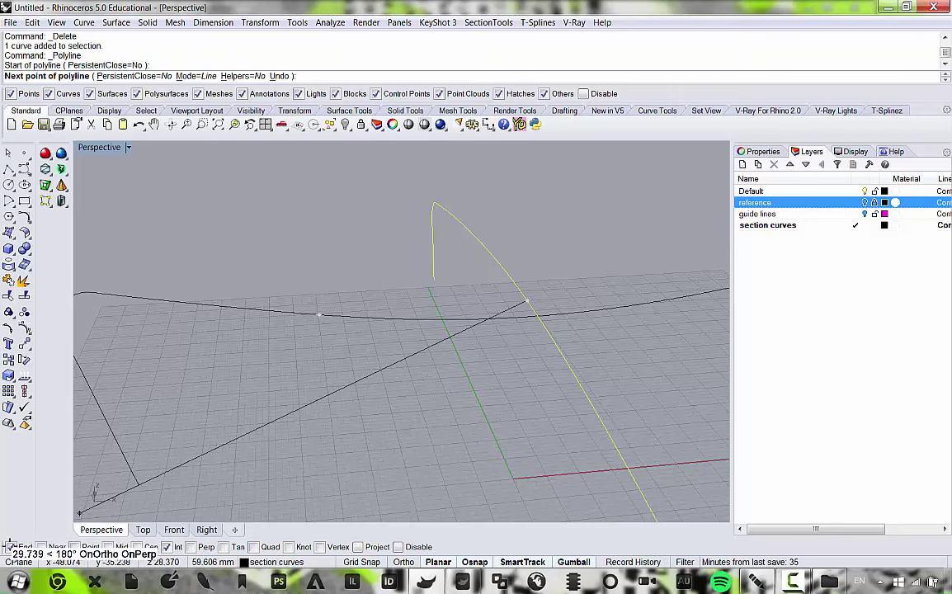
{"action": "left_click", "coordinate": [512, 564]}
Finish the polyline as a horizontal line about 29.7 mm long, ending on the longitudinal section curve.
{"action": "scroll", "coordinate": [381, 268], "scroll_direction": "up", "scroll_amount": 4}
{"action": "key", "text": "F8"}
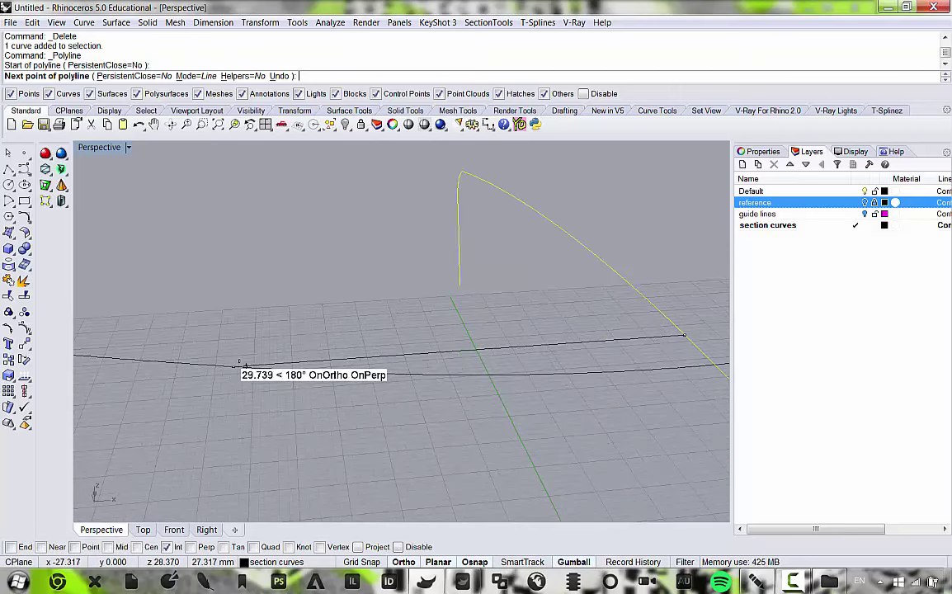
{"action": "left_click", "coordinate": [234, 366], "text": "shift"}
{"action": "right_click", "coordinate": [234, 366]}
Move the front section curve along the horizontal line so its crest meets the longitudinal curve, and delete the helper line.
{"action": "right_click_drag", "start_coordinate": [235, 366], "coordinate": [283, 347]}
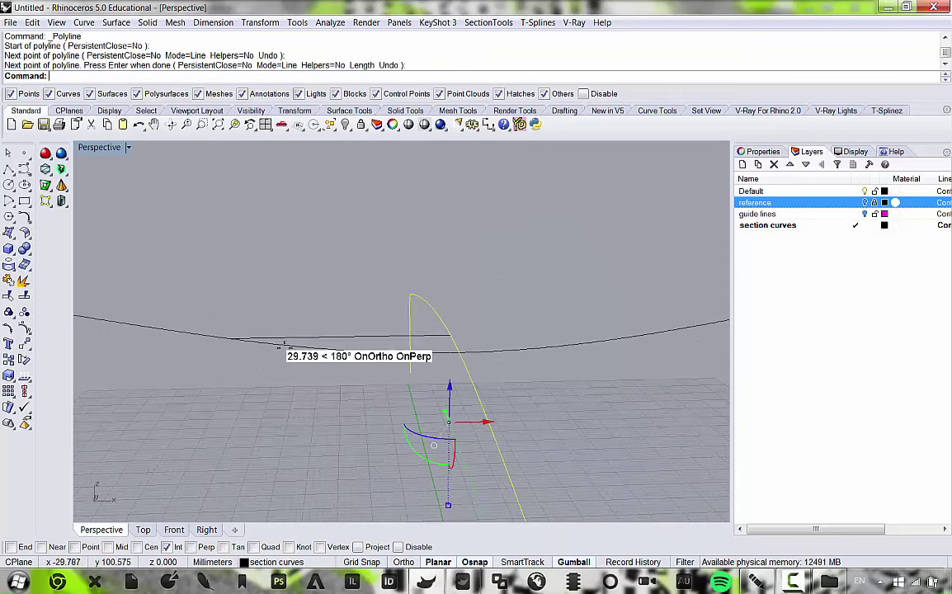
{"action": "left_click", "coordinate": [260, 22]}
{"action": "left_click", "coordinate": [185, 38]}
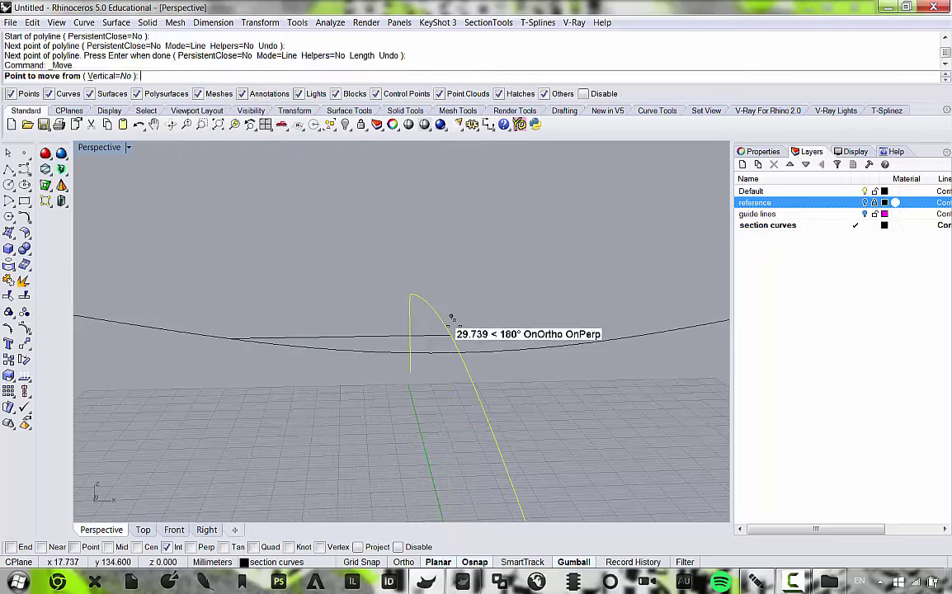
{"action": "left_click", "coordinate": [449, 334]}
{"action": "left_click", "coordinate": [230, 338]}
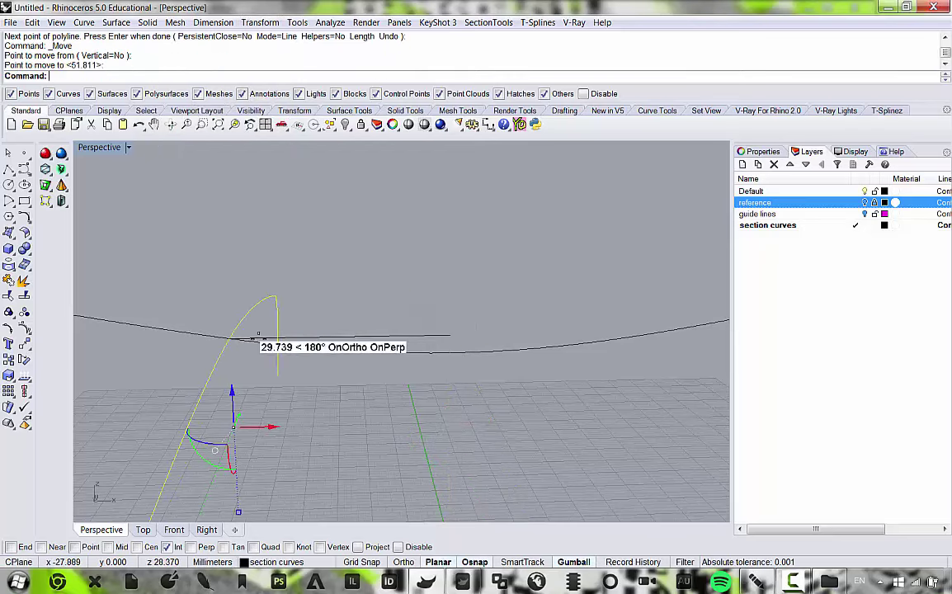
{"action": "right_click_drag", "start_coordinate": [244, 336], "coordinate": [386, 315]}
{"action": "key", "text": "Delete"}
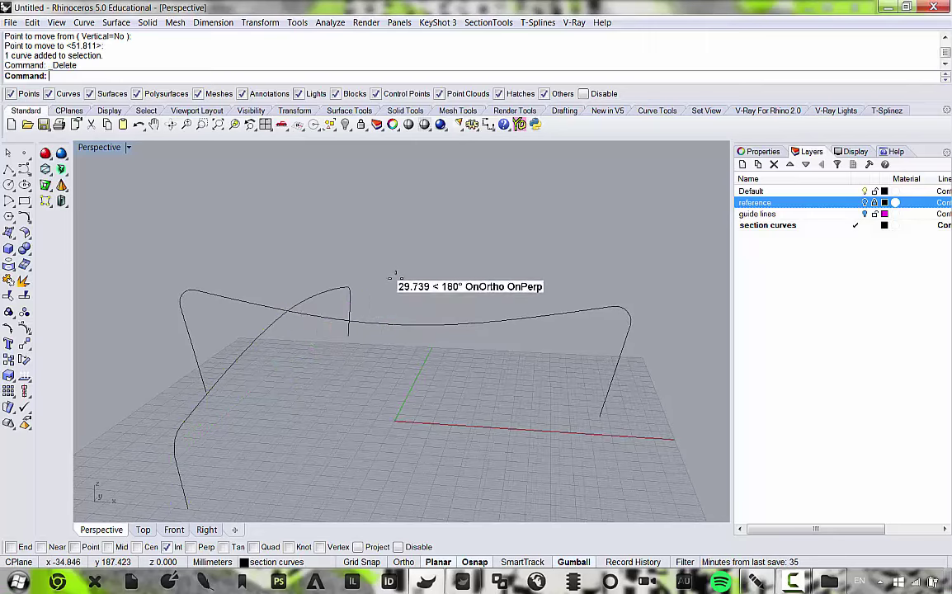
Mirror a copy of the moved front section curve across the Y axis through the origin, using the End snap.
{"action": "right_click_drag", "start_coordinate": [391, 269], "coordinate": [356, 343]}
{"action": "left_click", "coordinate": [284, 326]}
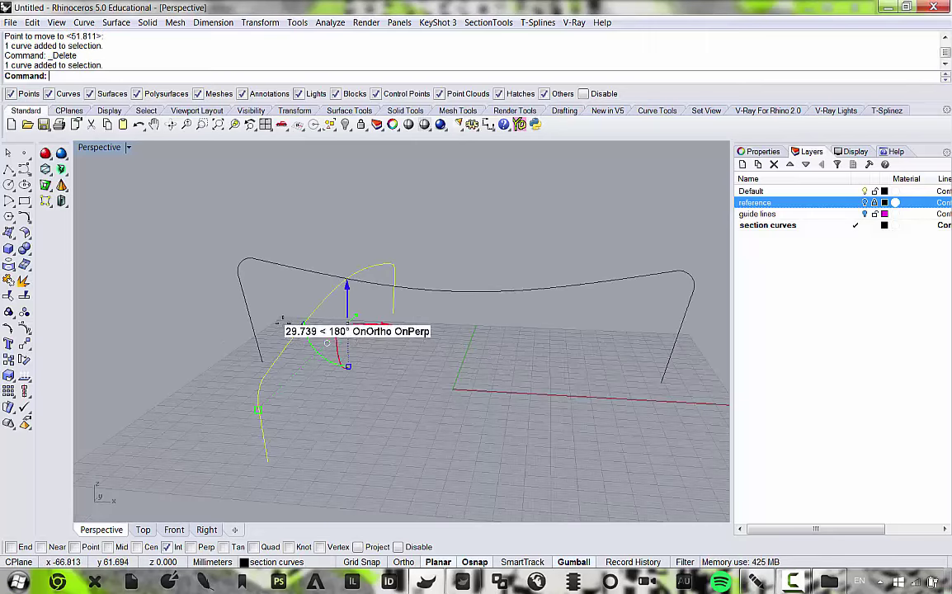
{"action": "right_click_drag", "start_coordinate": [284, 325], "coordinate": [397, 350]}
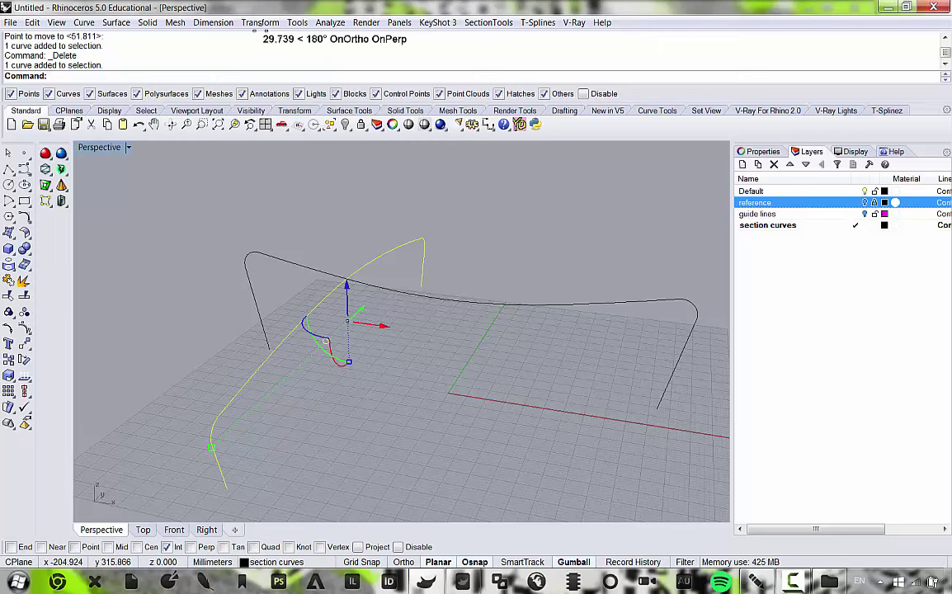
{"action": "left_click", "coordinate": [259, 22]}
{"action": "left_click", "coordinate": [280, 117]}
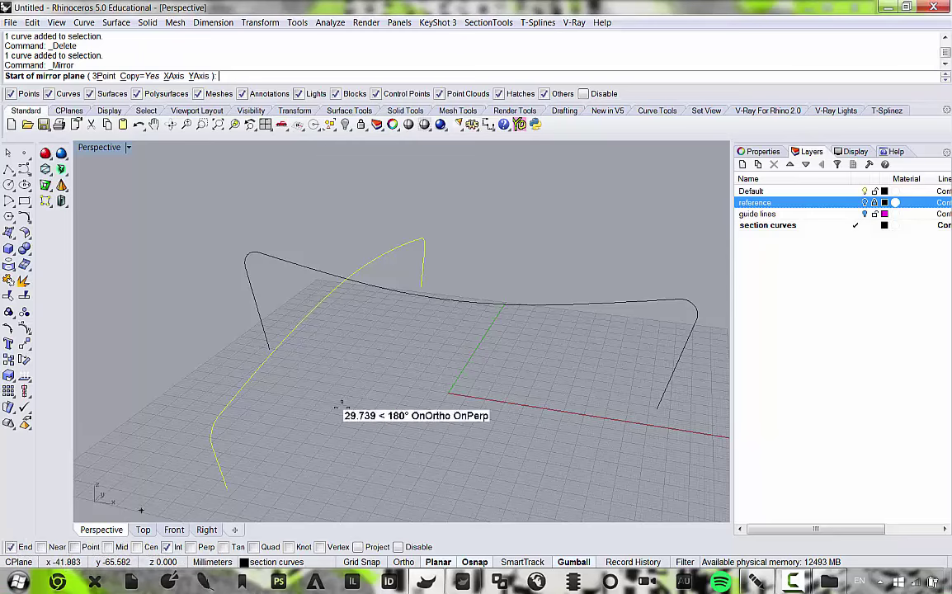
{"action": "left_click", "coordinate": [450, 299]}
{"action": "left_click", "coordinate": [381, 442]}
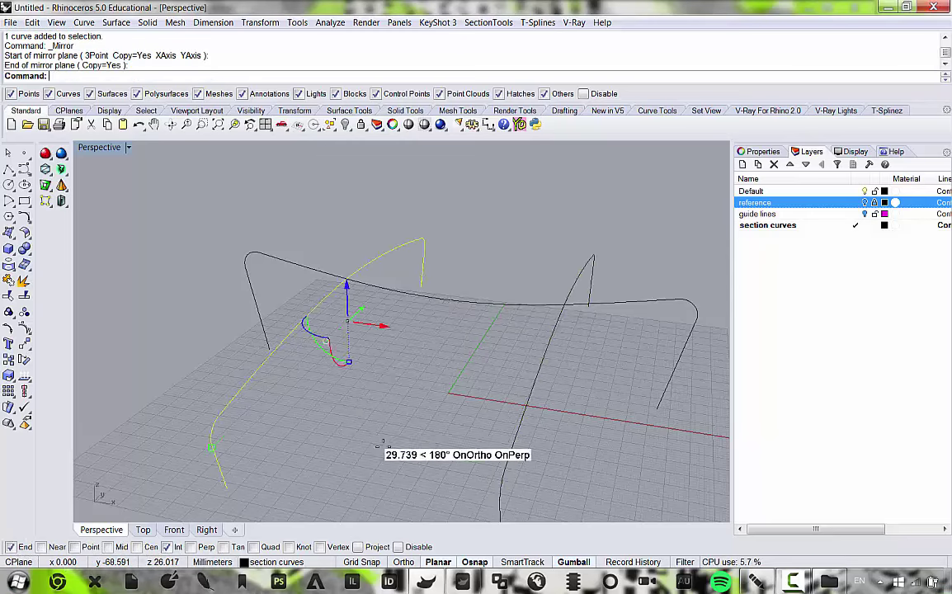
{"action": "right_click_drag", "start_coordinate": [383, 443], "coordinate": [530, 266]}
{"action": "key", "text": "Escape"}
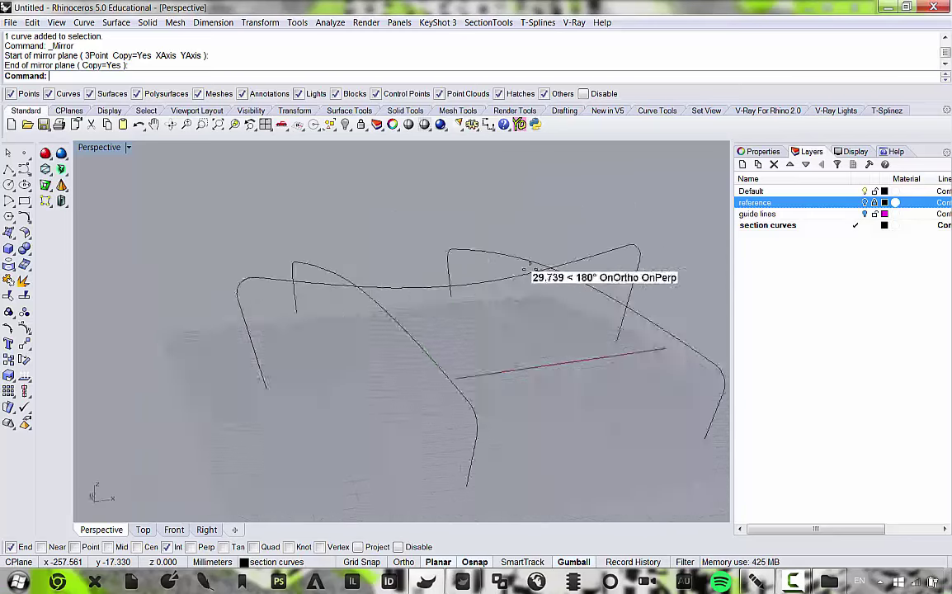
Show the reference layer, compare the section curves with the plan and elevation images from several angles, and hide the layer again.
{"action": "mouse_move", "coordinate": [455, 285]}
{"action": "right_mouse_down"}
{"action": "mouse_move", "coordinate": [554, 260]}
{"action": "mouse_move", "coordinate": [484, 266]}
{"action": "mouse_move", "coordinate": [457, 286]}
{"action": "right_mouse_up"}
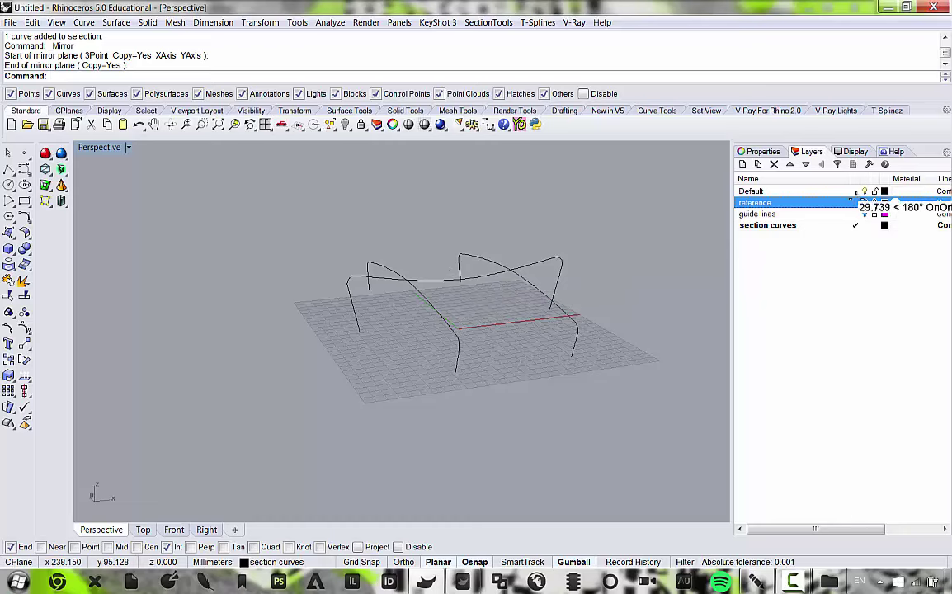
{"action": "left_click", "coordinate": [864, 202]}
{"action": "right_click_drag", "start_coordinate": [470, 270], "coordinate": [391, 239]}
{"action": "right_click_drag", "start_coordinate": [577, 384], "coordinate": [483, 213]}
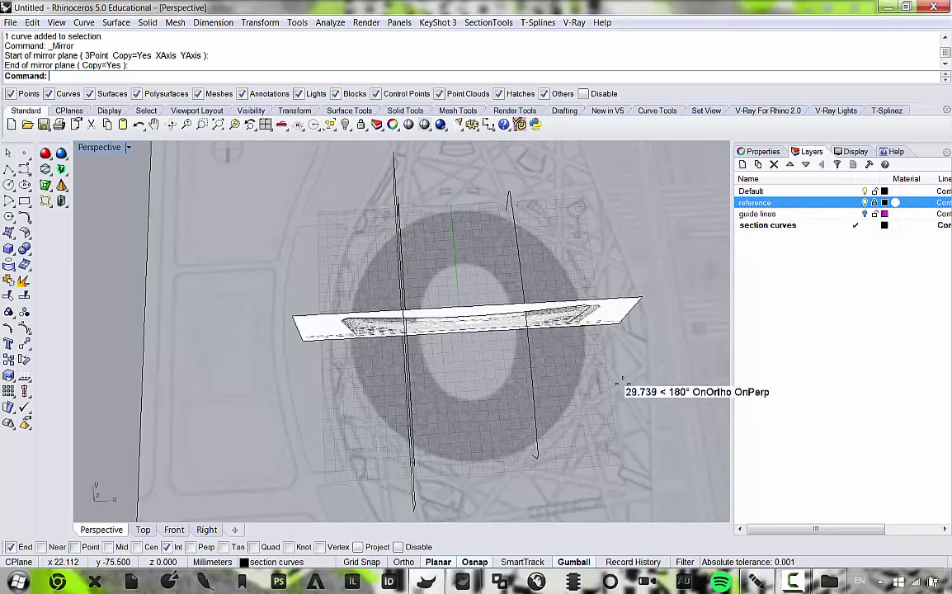
{"action": "right_click_drag", "start_coordinate": [620, 381], "coordinate": [456, 340]}
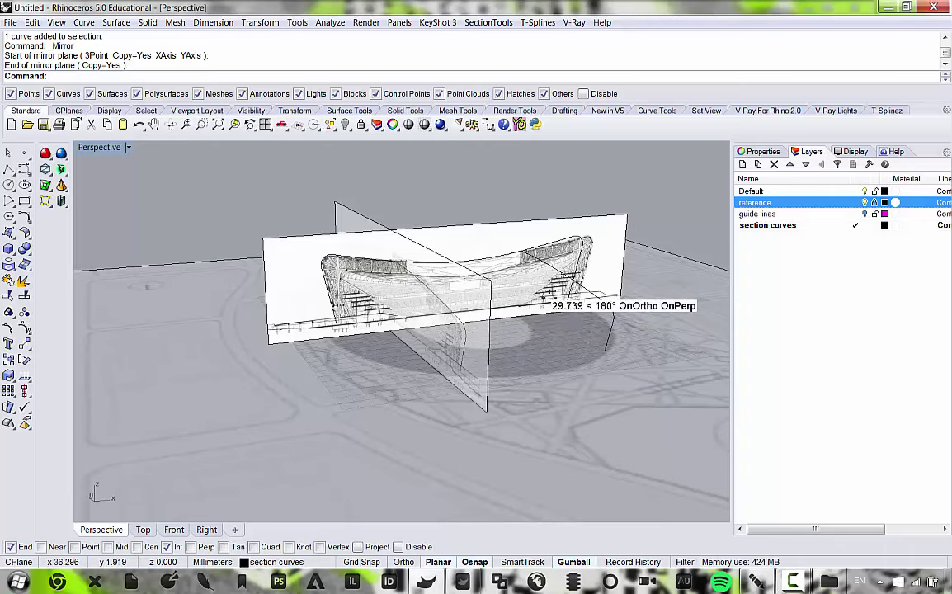
{"action": "right_click_drag", "start_coordinate": [545, 299], "coordinate": [410, 322]}
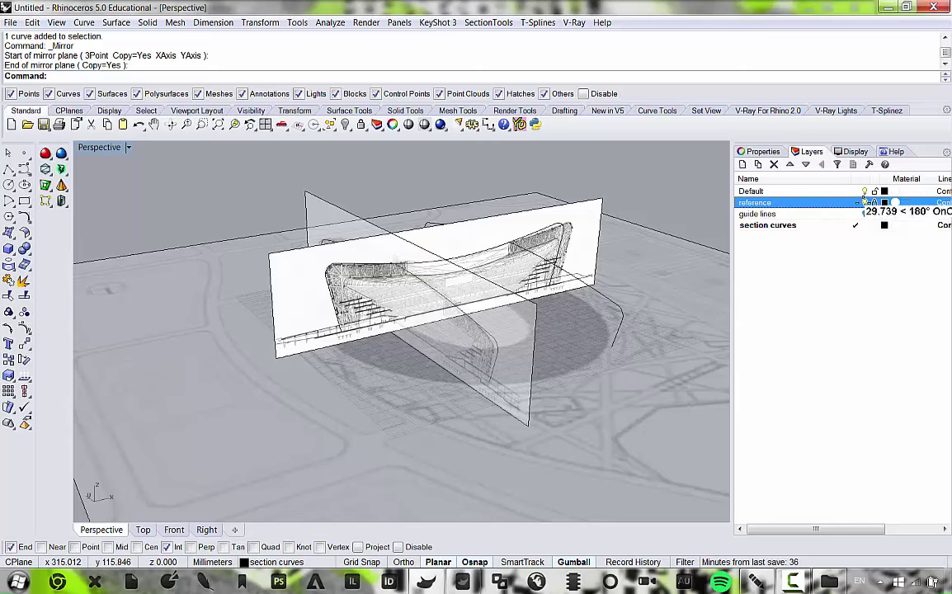
{"action": "left_click", "coordinate": [863, 202]}
{"action": "right_click_drag", "start_coordinate": [377, 314], "coordinate": [419, 250]}
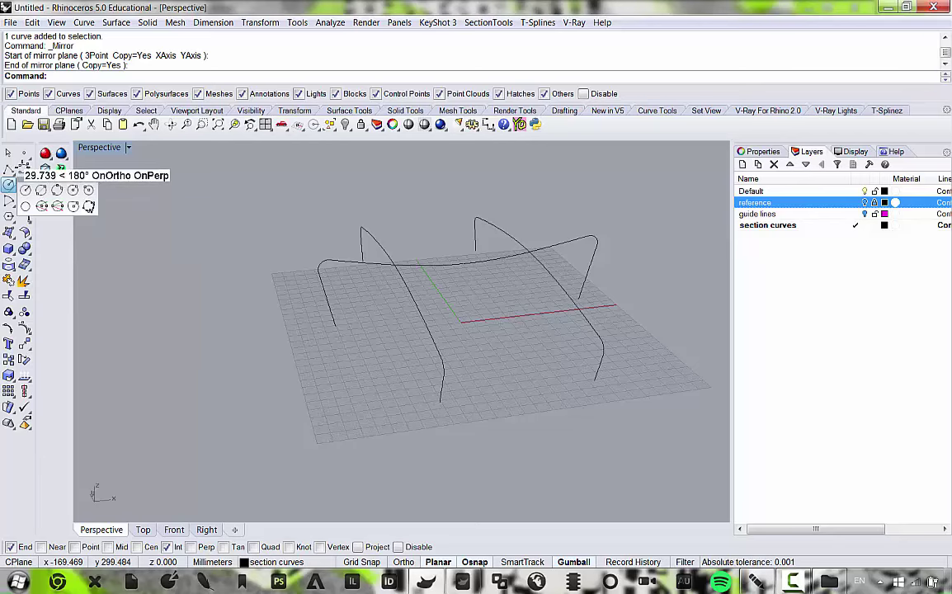
Switch to the Top view for drawing curves in plan.
{"action": "left_click", "coordinate": [26, 170]}
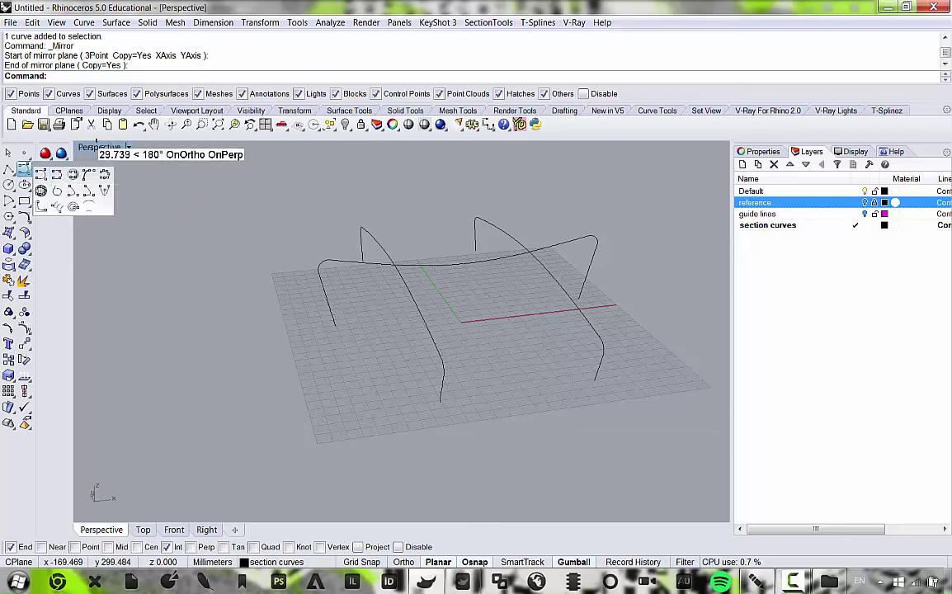
{"action": "double_click", "coordinate": [89, 146]}
{"action": "double_click", "coordinate": [83, 146]}
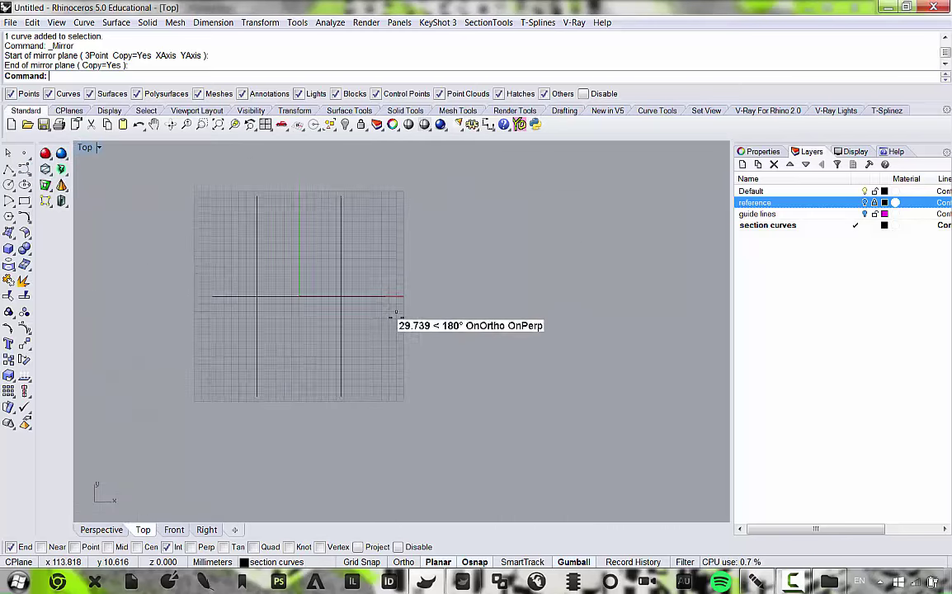
{"action": "left_click", "coordinate": [24, 168]}
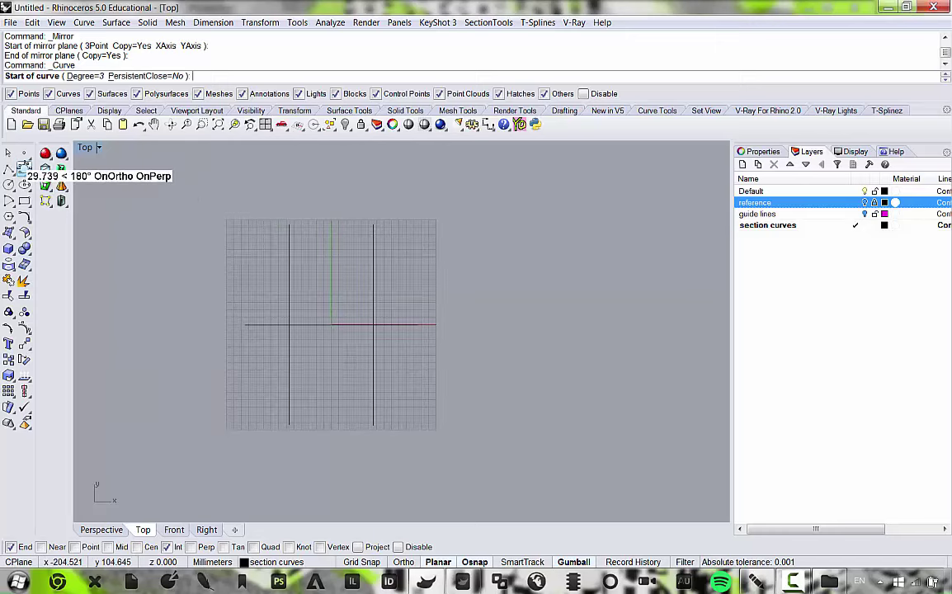
{"action": "right_click_drag", "start_coordinate": [224, 214], "coordinate": [305, 278]}
{"action": "left_click", "coordinate": [214, 207]}
{"action": "left_click", "coordinate": [368, 166]}
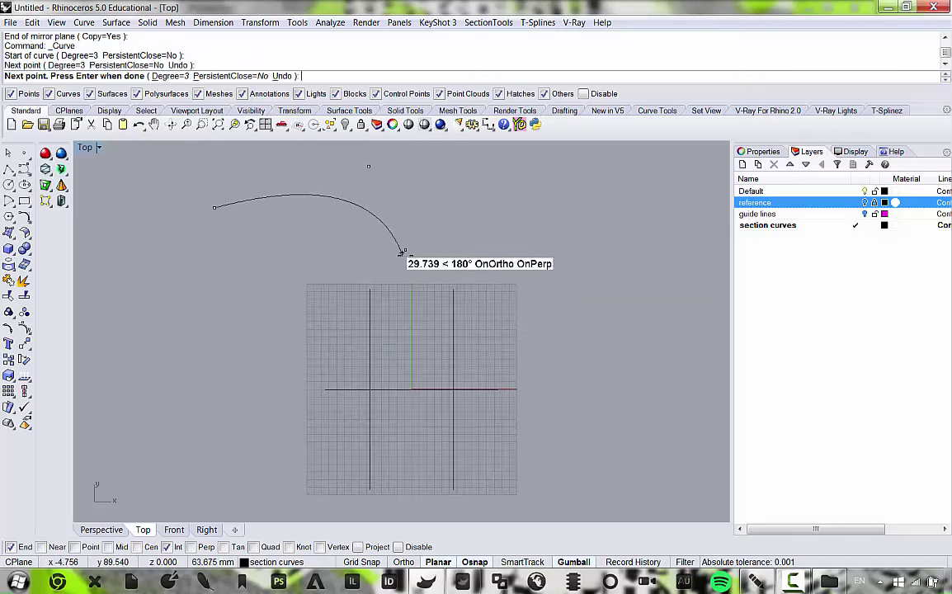
{"action": "left_click", "coordinate": [405, 255]}
{"action": "right_click_drag", "start_coordinate": [496, 201], "coordinate": [446, 307]}
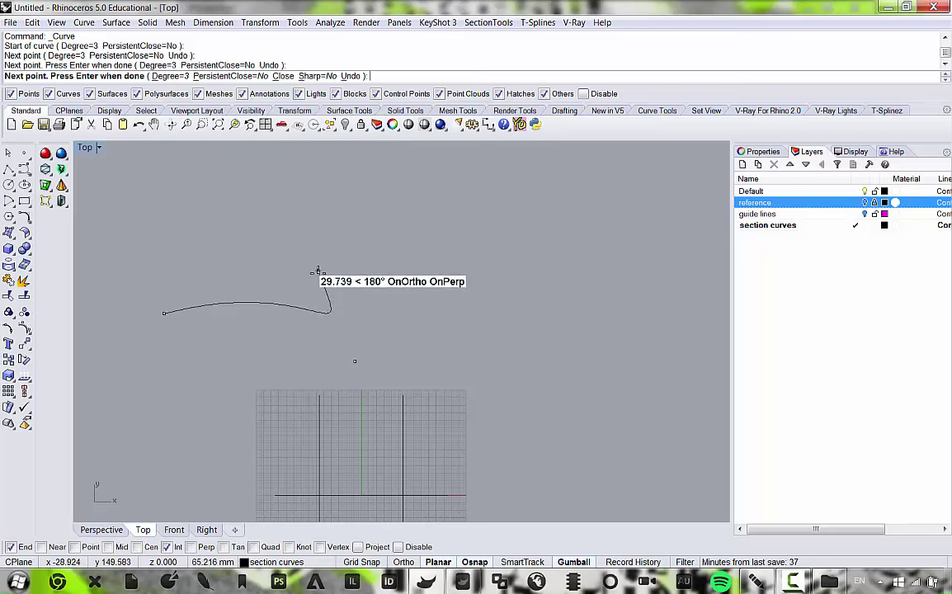
{"action": "left_click", "coordinate": [420, 266]}
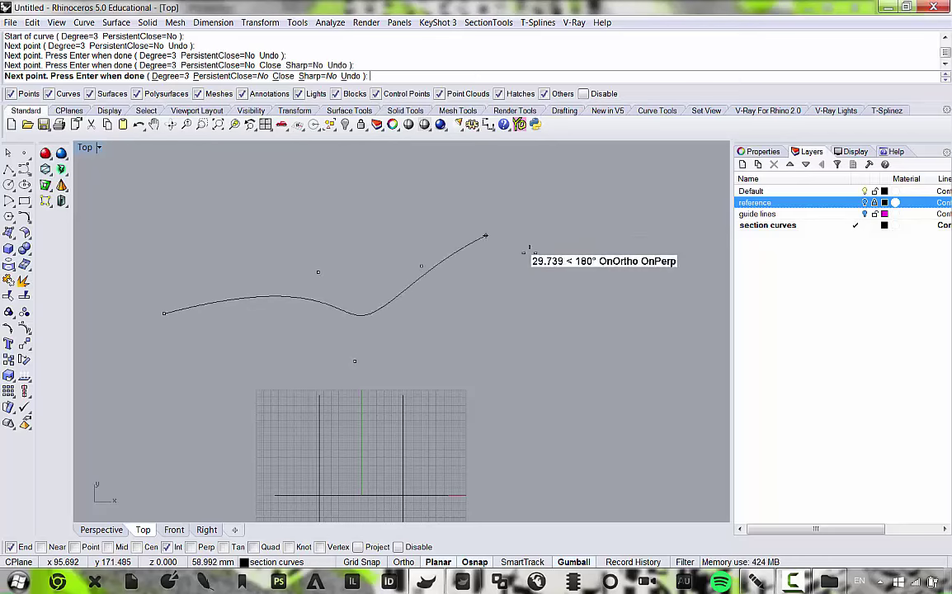
{"action": "left_click", "coordinate": [558, 284]}
{"action": "left_click", "coordinate": [585, 389]}
{"action": "left_click", "coordinate": [700, 247]}
{"action": "left_click", "coordinate": [567, 181]}
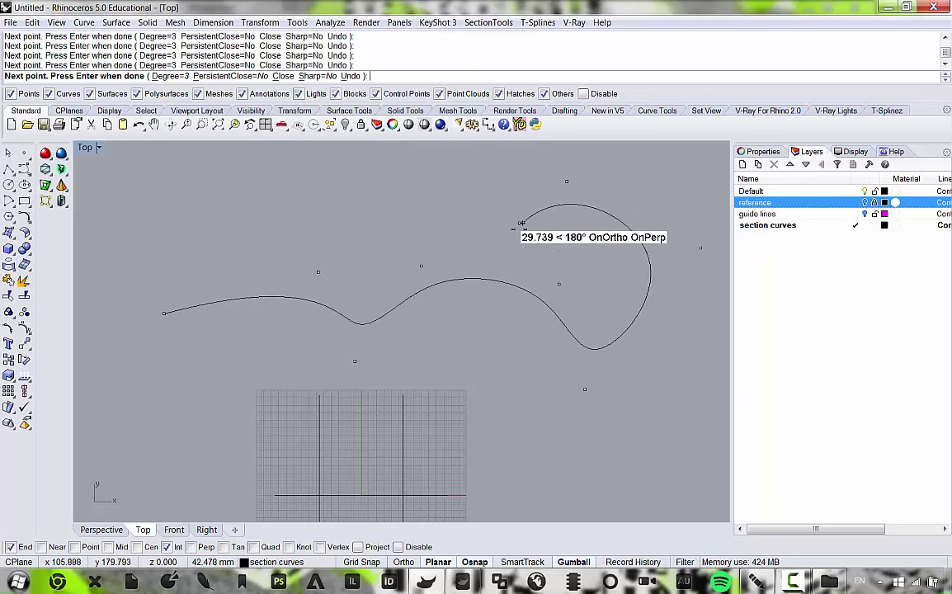
{"action": "left_click", "coordinate": [501, 244]}
{"action": "left_click", "coordinate": [441, 175]}
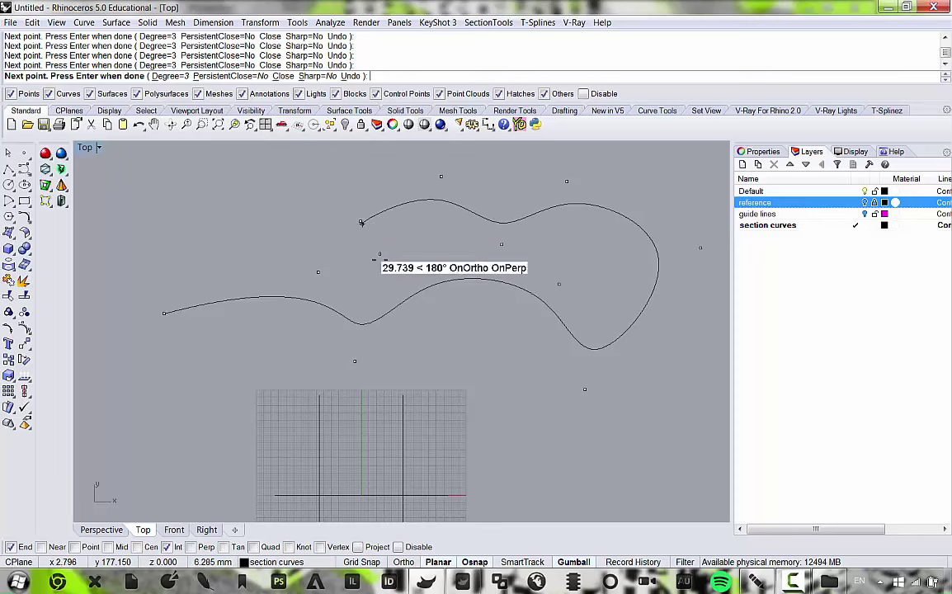
{"action": "left_click", "coordinate": [421, 266]}
{"action": "left_click", "coordinate": [371, 292]}
{"action": "left_click", "coordinate": [294, 205]}
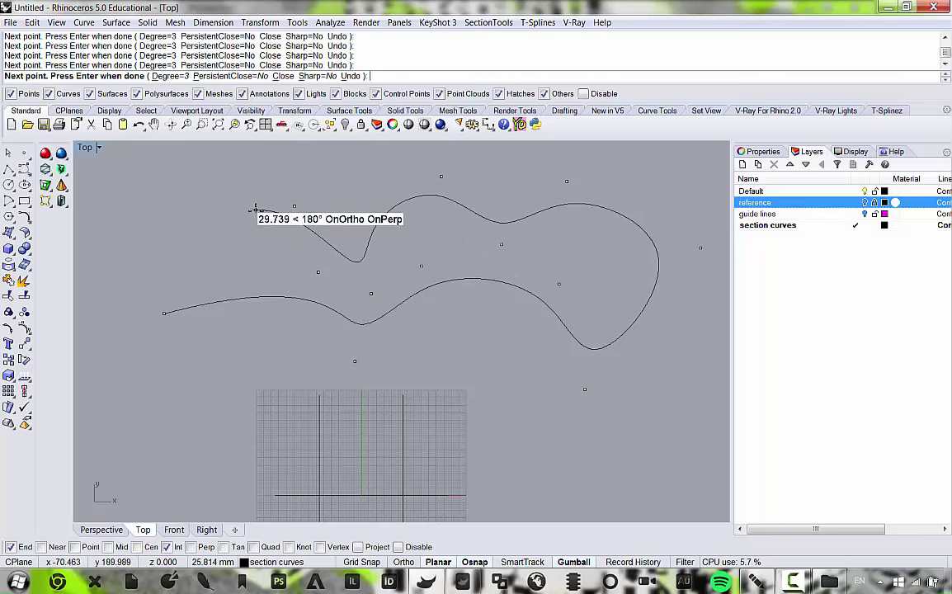
{"action": "key", "text": "Escape"}
{"action": "left_click", "coordinate": [23, 168]}
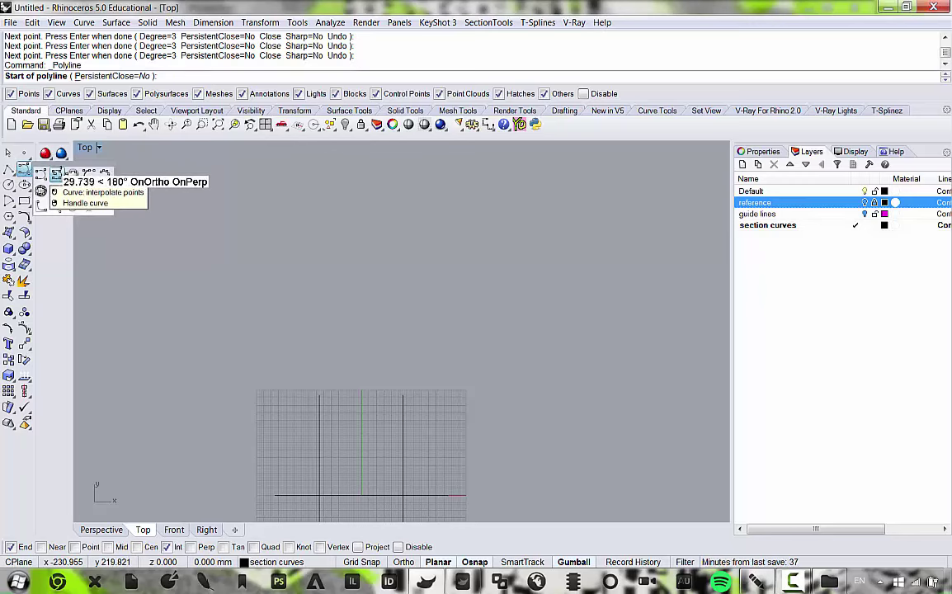
{"action": "left_click", "coordinate": [56, 174]}
{"action": "left_click", "coordinate": [214, 256]}
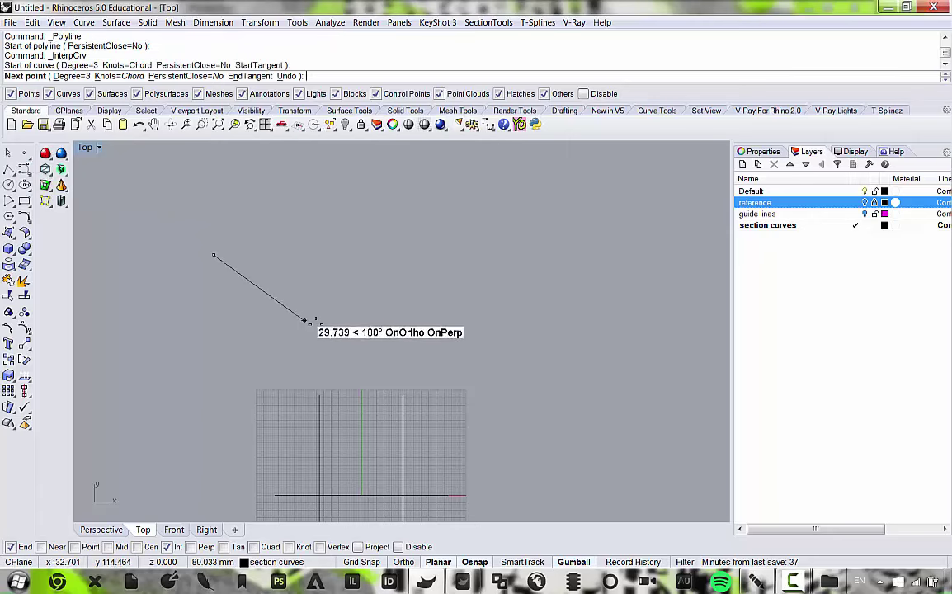
{"action": "left_click", "coordinate": [316, 323]}
{"action": "left_click", "coordinate": [609, 279]}
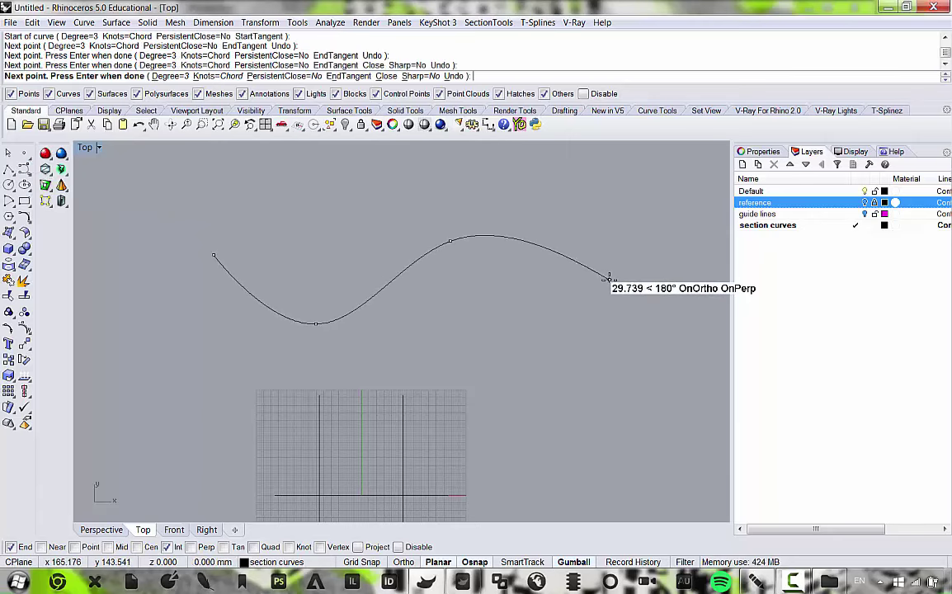
{"action": "right_click_drag", "start_coordinate": [676, 197], "coordinate": [556, 219]}
{"action": "left_click", "coordinate": [565, 207]}
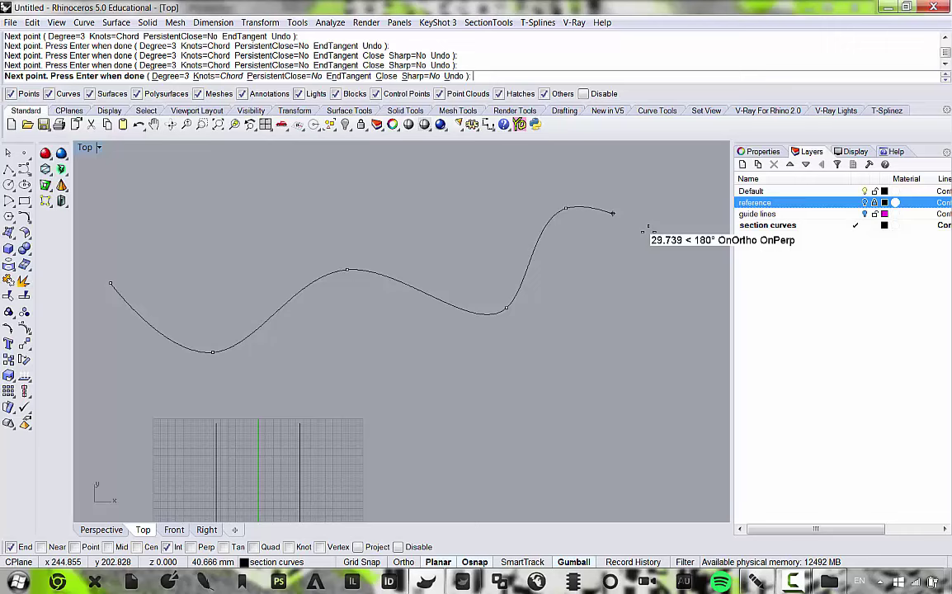
{"action": "left_click", "coordinate": [695, 287]}
{"action": "left_click", "coordinate": [624, 401]}
{"action": "left_click", "coordinate": [468, 382]}
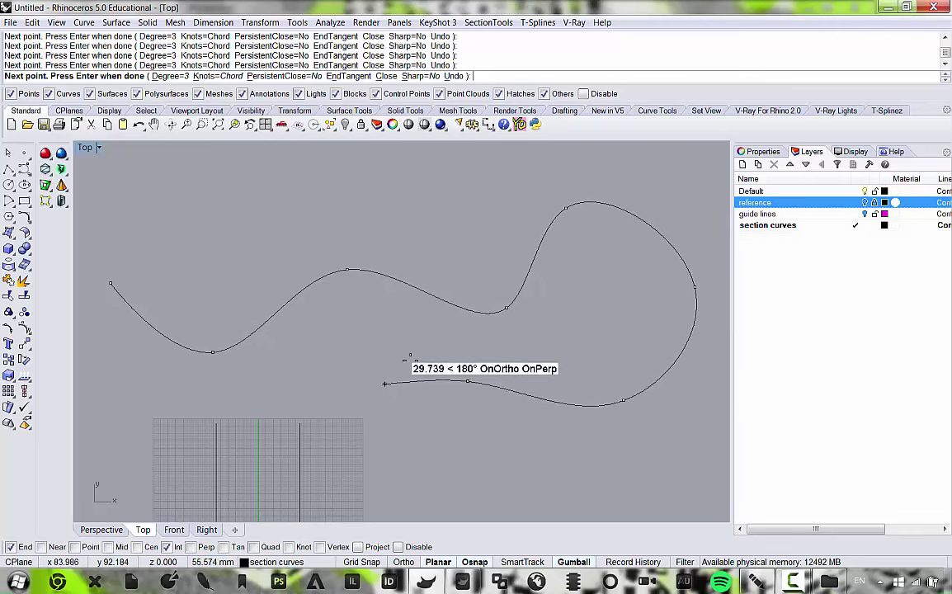
{"action": "right_click_drag", "start_coordinate": [386, 382], "coordinate": [456, 207]}
{"action": "key", "text": "Escape"}
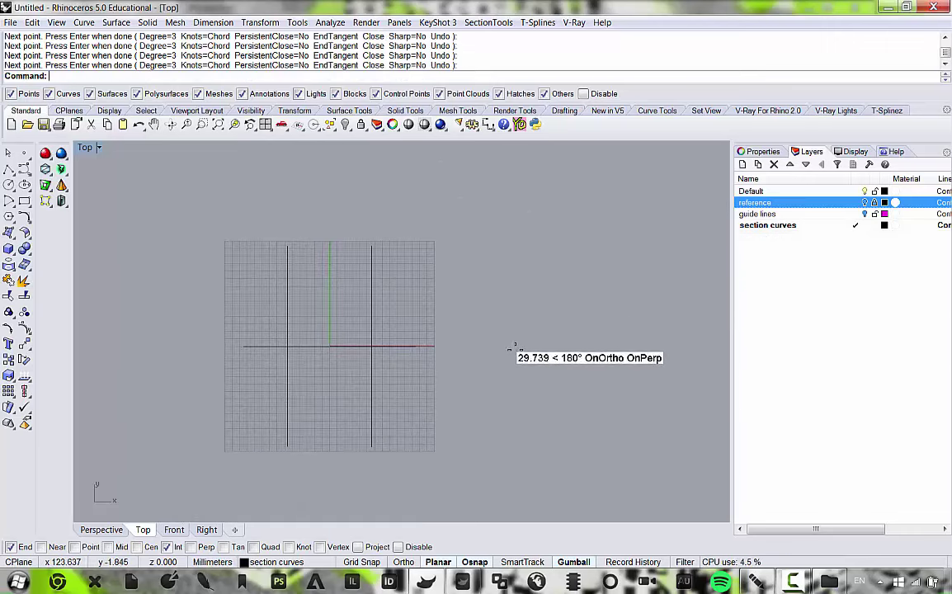
In the Perspective view, draw a closed interpolated curve through the lower ends of all section curves as the stadium's base outline.
{"action": "double_click", "coordinate": [86, 149]}
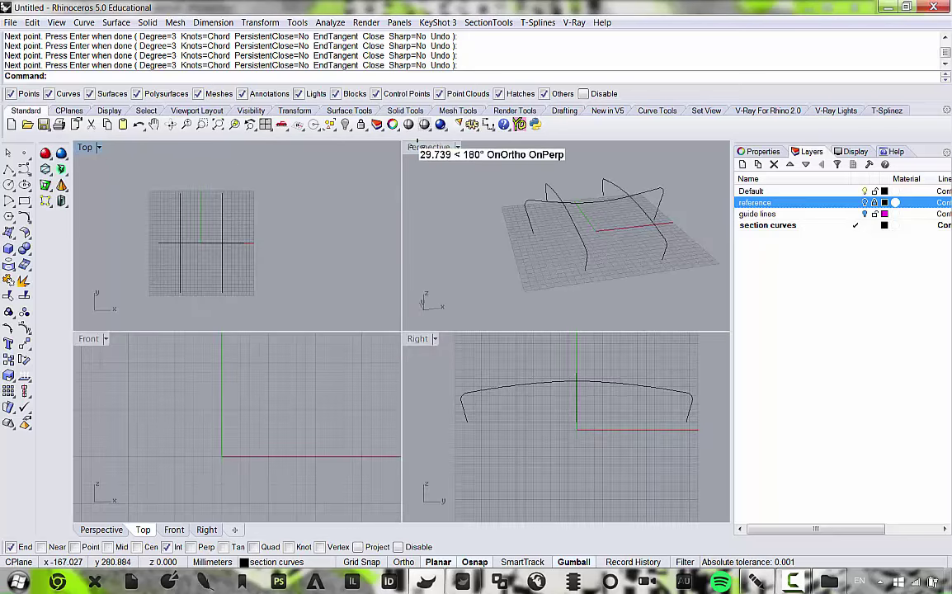
{"action": "double_click", "coordinate": [425, 148]}
{"action": "scroll", "coordinate": [313, 263], "scroll_direction": "up", "scroll_amount": 5}
{"action": "scroll", "coordinate": [249, 262], "scroll_direction": "down", "scroll_amount": 3}
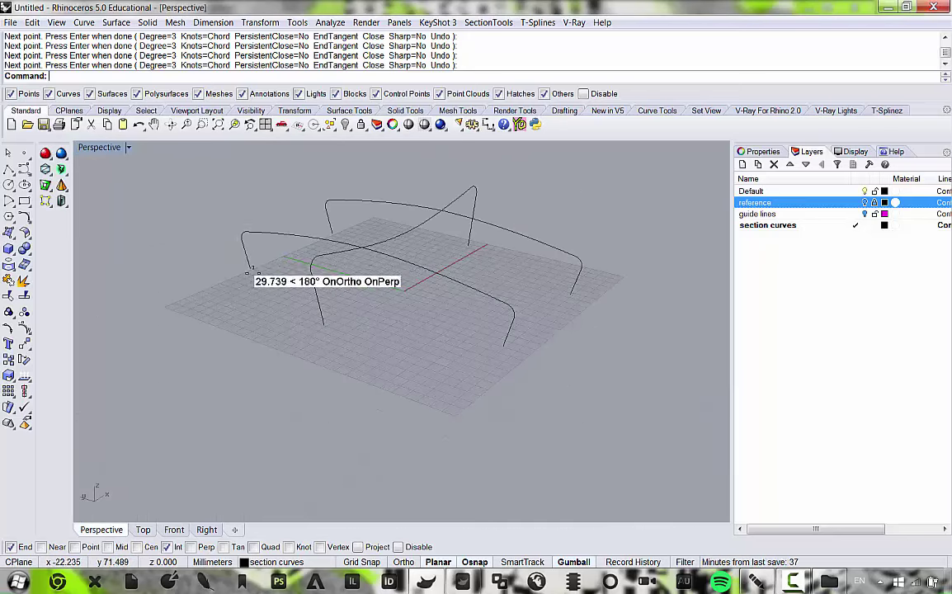
{"action": "right_click_drag", "start_coordinate": [248, 265], "coordinate": [277, 286]}
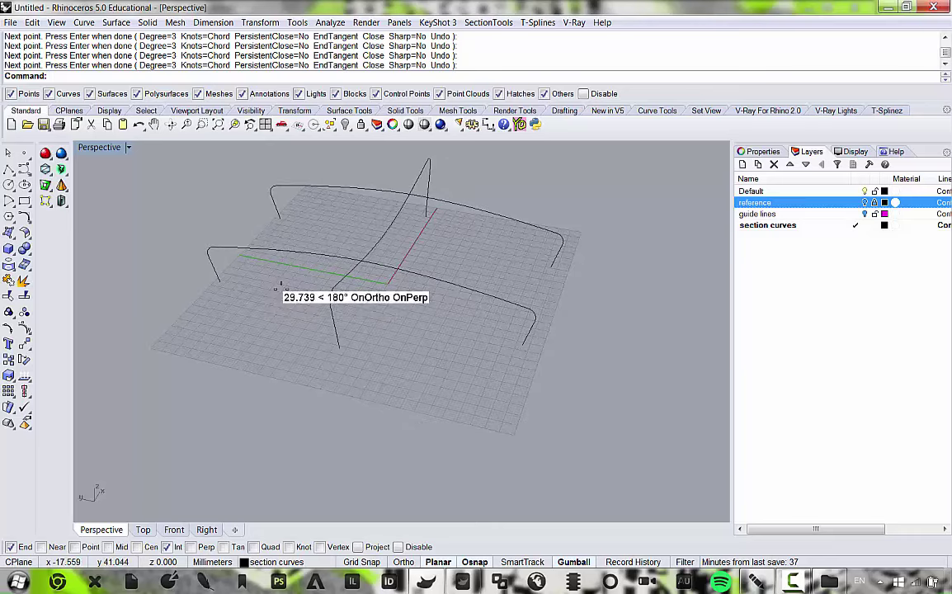
{"action": "right_click", "coordinate": [252, 304]}
{"action": "left_click", "coordinate": [220, 282]}
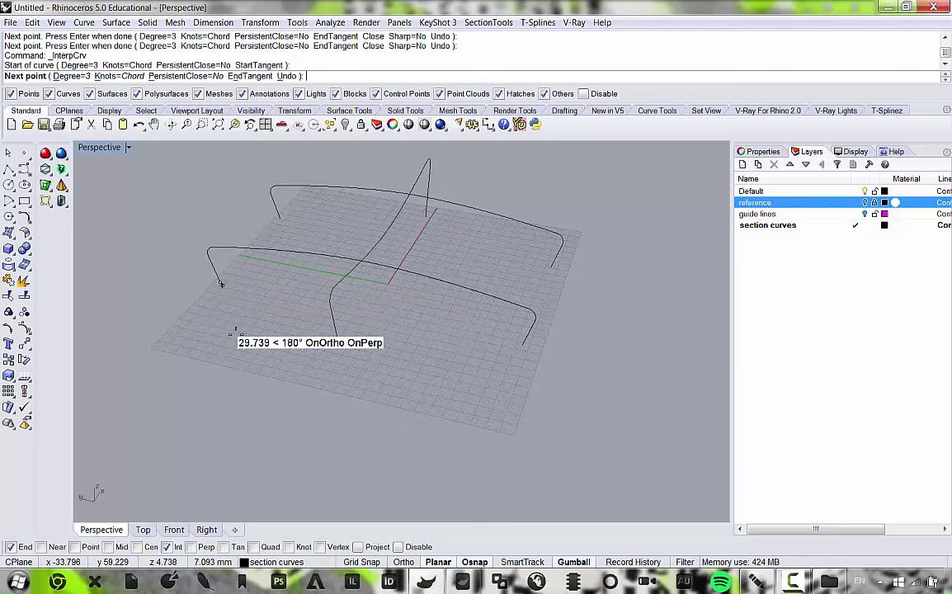
{"action": "left_click", "coordinate": [338, 348]}
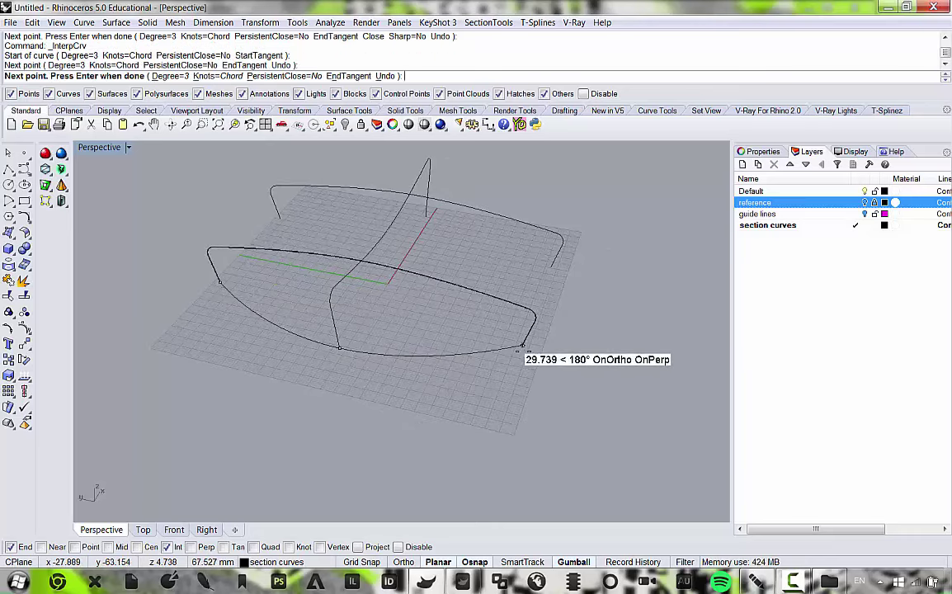
{"action": "left_click", "coordinate": [522, 344]}
{"action": "left_click", "coordinate": [551, 267]}
{"action": "right_click_drag", "start_coordinate": [544, 270], "coordinate": [369, 306]}
{"action": "right_click_drag", "start_coordinate": [589, 316], "coordinate": [371, 324]}
{"action": "key", "text": "Return"}
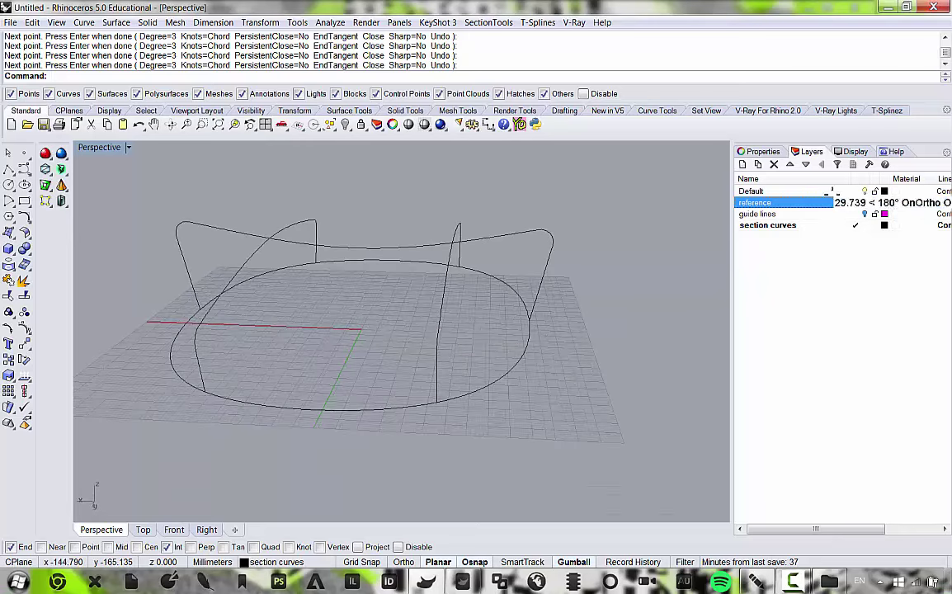
Show the reference layer and compare the base outline with the stadium ring in the plan image from above.
{"action": "left_click", "coordinate": [864, 202]}
{"action": "right_click_drag", "start_coordinate": [487, 272], "coordinate": [489, 368]}
{"action": "scroll", "coordinate": [503, 307], "scroll_direction": "up", "scroll_amount": 5}
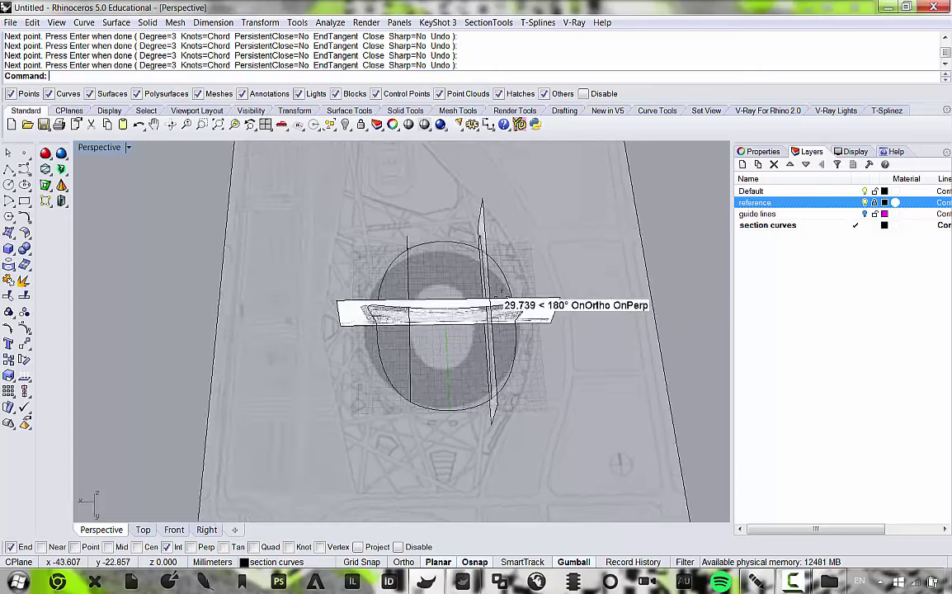
{"action": "scroll", "coordinate": [495, 326], "scroll_direction": "down", "scroll_amount": 7}
{"action": "scroll", "coordinate": [513, 303], "scroll_direction": "up", "scroll_amount": 5}
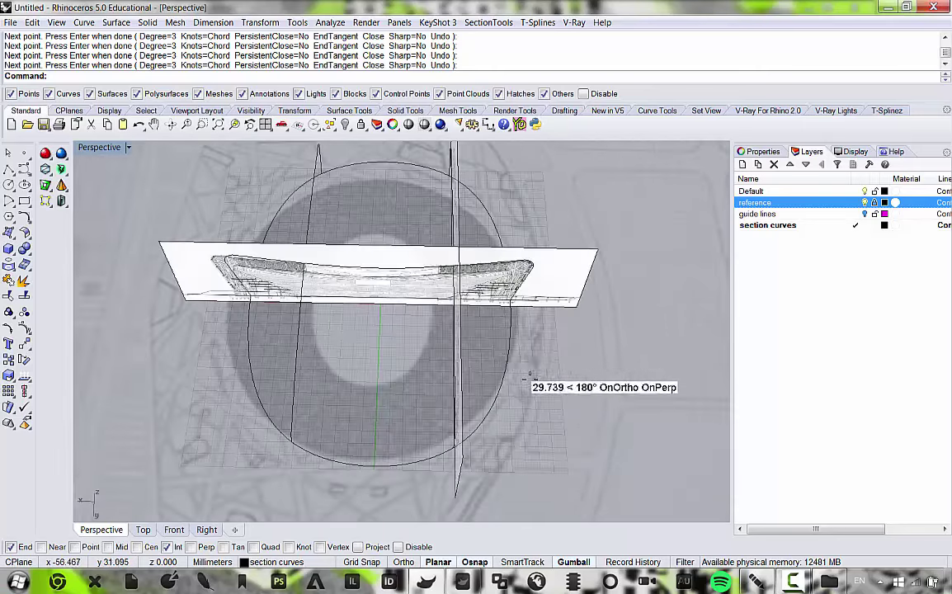
Unlock the reference layer and shift the plan image slightly in the negative X direction in the Top view.
{"action": "double_click", "coordinate": [99, 147]}
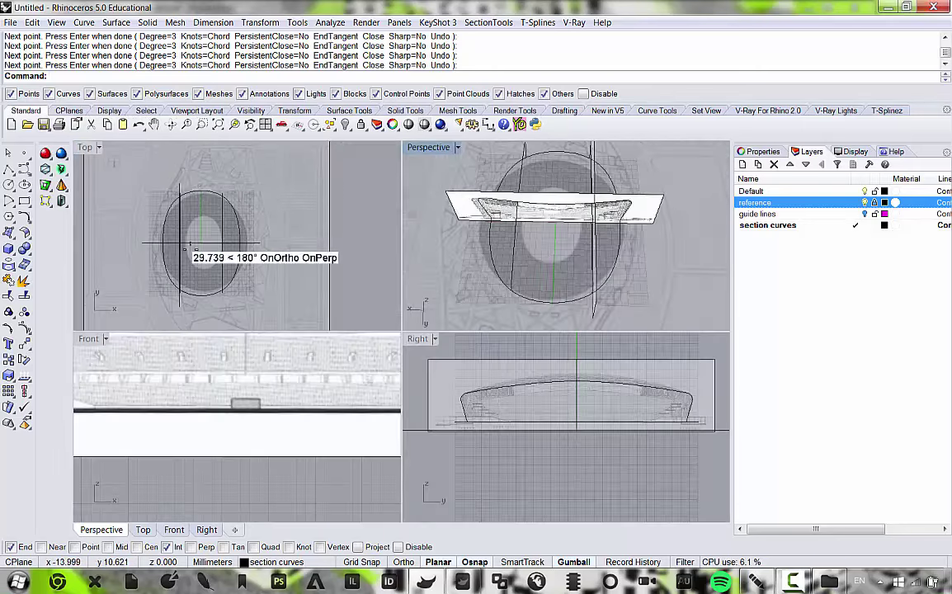
{"action": "scroll", "coordinate": [263, 214], "scroll_direction": "up", "scroll_amount": 2}
{"action": "scroll", "coordinate": [347, 214], "scroll_direction": "down", "scroll_amount": 5}
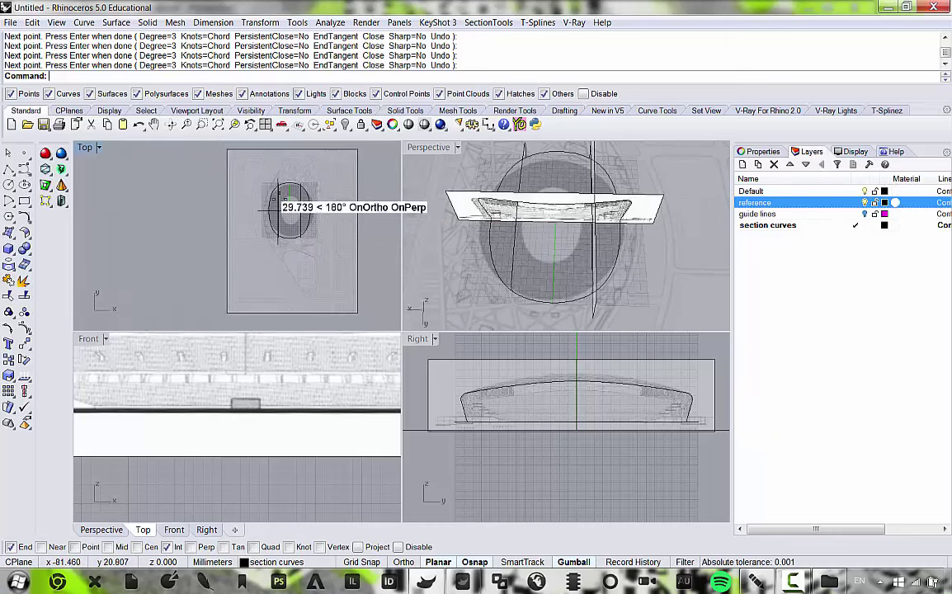
{"action": "scroll", "coordinate": [346, 165], "scroll_direction": "up", "scroll_amount": 4}
{"action": "left_click", "coordinate": [339, 195]}
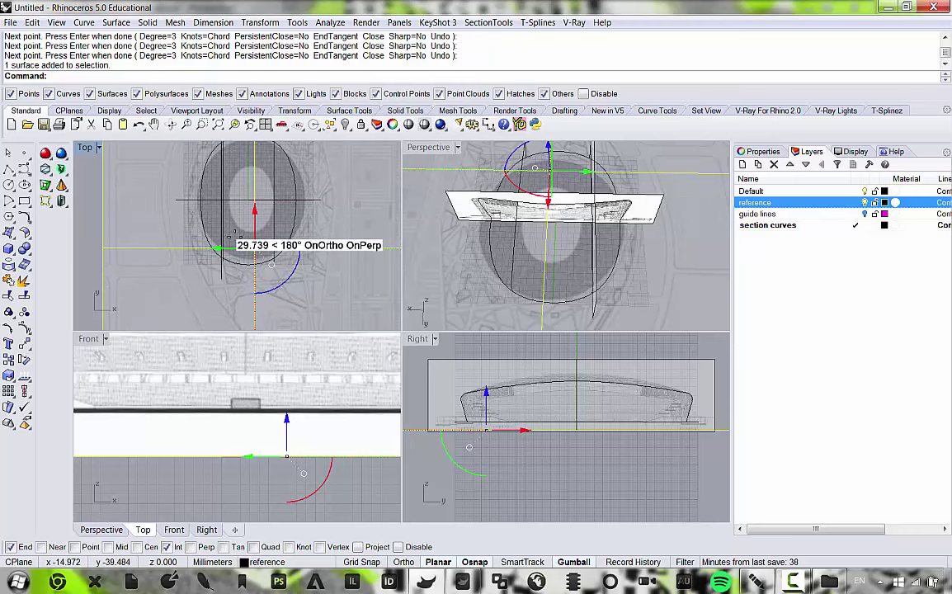
{"action": "left_click_drag", "start_coordinate": [216, 249], "coordinate": [211, 247]}
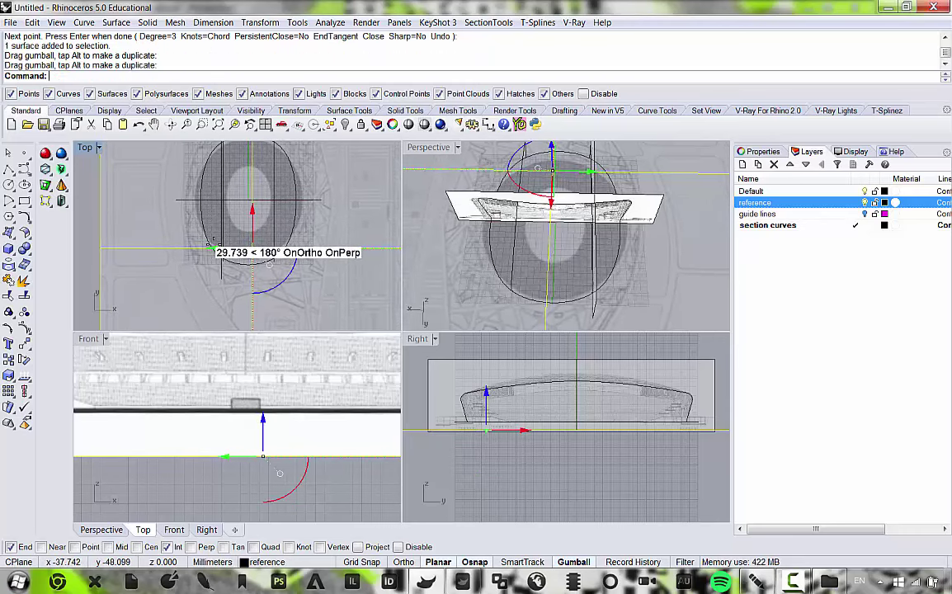
Scale the plan image down along X so the width of its stadium ring matches the base outline.
{"action": "scroll", "coordinate": [295, 254], "scroll_direction": "down", "scroll_amount": 7}
{"action": "scroll", "coordinate": [329, 237], "scroll_direction": "up", "scroll_amount": 4}
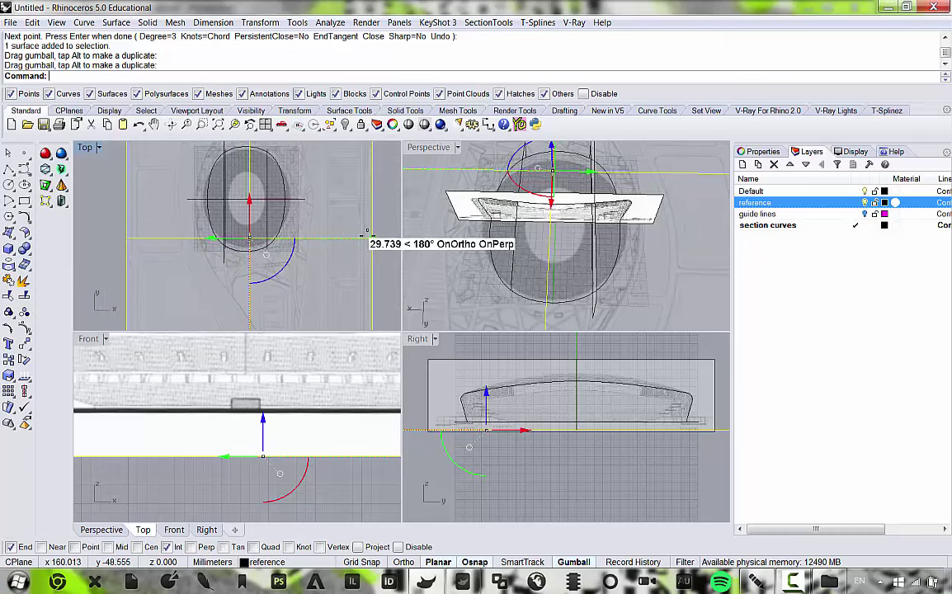
{"action": "left_click_drag", "start_coordinate": [370, 236], "coordinate": [354, 238]}
{"action": "scroll", "coordinate": [287, 240], "scroll_direction": "down", "scroll_amount": 9}
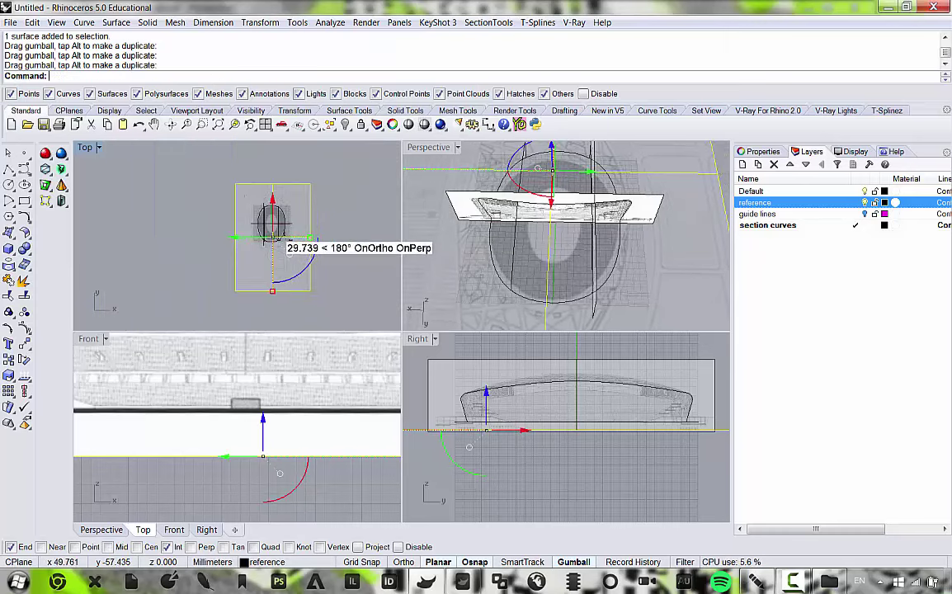
Fine-tune the plan image's lengthwise fit and nudge it sideways until its stadium ring sits on the base outline.
{"action": "scroll", "coordinate": [279, 287], "scroll_direction": "up", "scroll_amount": 8}
{"action": "mouse_move", "coordinate": [258, 298]}
{"action": "left_mouse_down"}
{"action": "mouse_move", "coordinate": [267, 334]}
{"action": "mouse_move", "coordinate": [276, 305]}
{"action": "mouse_move", "coordinate": [264, 315]}
{"action": "mouse_move", "coordinate": [264, 303]}
{"action": "left_mouse_up"}
{"action": "scroll", "coordinate": [274, 305], "scroll_direction": "down", "scroll_amount": 7}
{"action": "scroll", "coordinate": [281, 235], "scroll_direction": "up", "scroll_amount": 5}
{"action": "scroll", "coordinate": [275, 202], "scroll_direction": "down", "scroll_amount": 4}
{"action": "scroll", "coordinate": [257, 195], "scroll_direction": "up", "scroll_amount": 4}
{"action": "left_click_drag", "start_coordinate": [266, 198], "coordinate": [264, 196]}
{"action": "scroll", "coordinate": [250, 238], "scroll_direction": "up", "scroll_amount": 2}
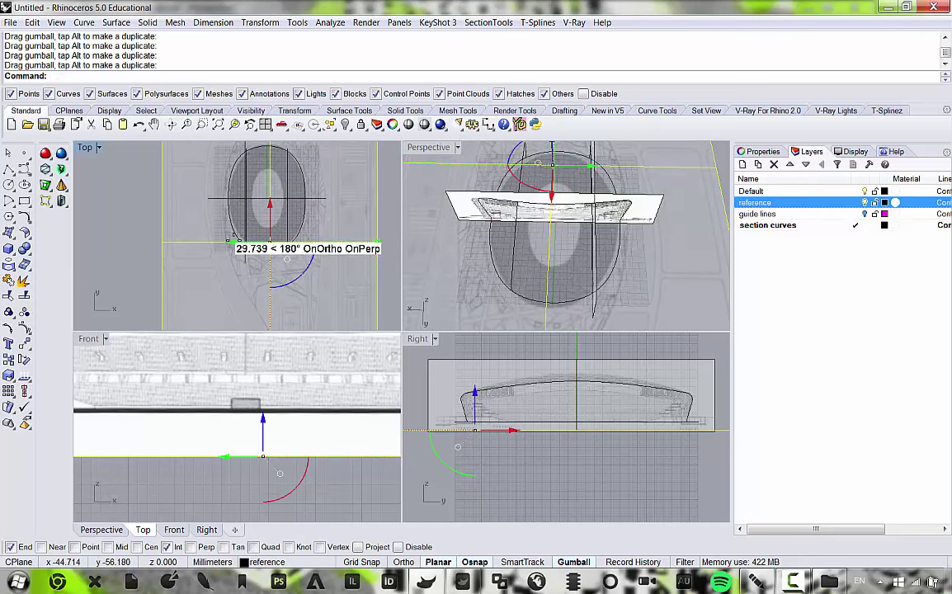
{"action": "left_click_drag", "start_coordinate": [228, 243], "coordinate": [232, 243]}
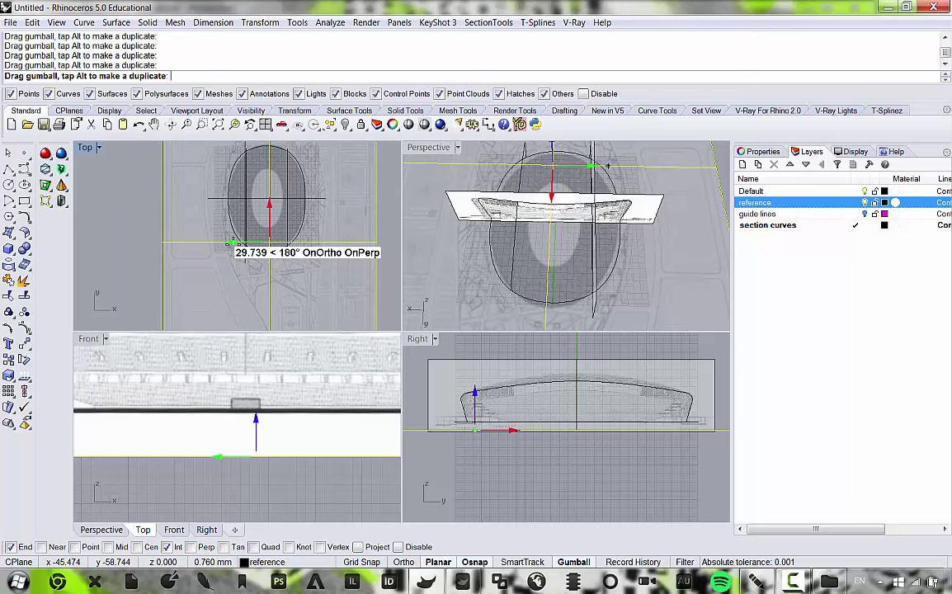
{"action": "left_click_drag", "start_coordinate": [232, 243], "coordinate": [232, 243]}
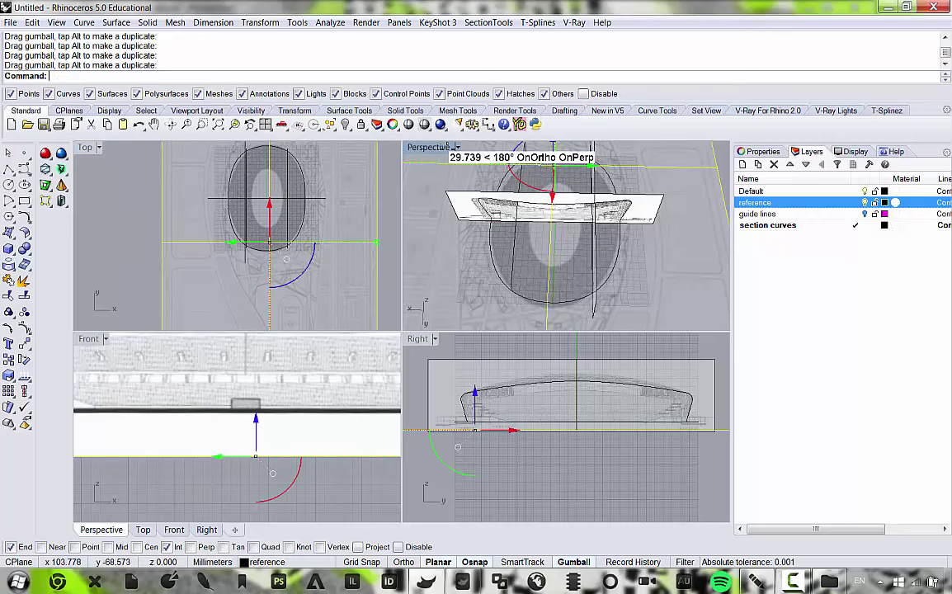
Compare the curves with the reference images in the Perspective view, and lock and hide the reference layer.
{"action": "double_click", "coordinate": [447, 147]}
{"action": "right_click_drag", "start_coordinate": [487, 317], "coordinate": [356, 302]}
{"action": "scroll", "coordinate": [357, 301], "scroll_direction": "down", "scroll_amount": 5}
{"action": "scroll", "coordinate": [363, 303], "scroll_direction": "up", "scroll_amount": 3}
{"action": "right_click_drag", "start_coordinate": [528, 305], "coordinate": [670, 254]}
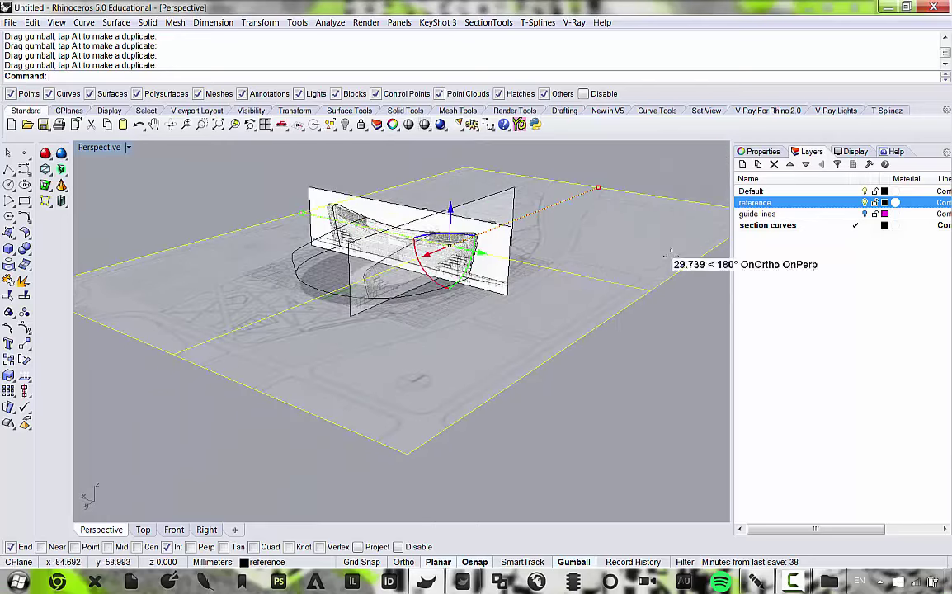
{"action": "mouse_move", "coordinate": [876, 201]}
{"action": "right_mouse_down"}
{"action": "mouse_move", "coordinate": [482, 293]}
{"action": "mouse_move", "coordinate": [625, 222]}
{"action": "mouse_move", "coordinate": [116, 178]}
{"action": "mouse_move", "coordinate": [628, 224]}
{"action": "mouse_move", "coordinate": [512, 310]}
{"action": "mouse_move", "coordinate": [577, 272]}
{"action": "mouse_move", "coordinate": [424, 198]}
{"action": "mouse_move", "coordinate": [507, 227]}
{"action": "mouse_move", "coordinate": [366, 195]}
{"action": "mouse_move", "coordinate": [425, 204]}
{"action": "mouse_move", "coordinate": [376, 199]}
{"action": "mouse_move", "coordinate": [389, 216]}
{"action": "mouse_move", "coordinate": [395, 298]}
{"action": "mouse_move", "coordinate": [431, 231]}
{"action": "mouse_move", "coordinate": [395, 246]}
{"action": "mouse_move", "coordinate": [864, 211]}
{"action": "right_mouse_up"}
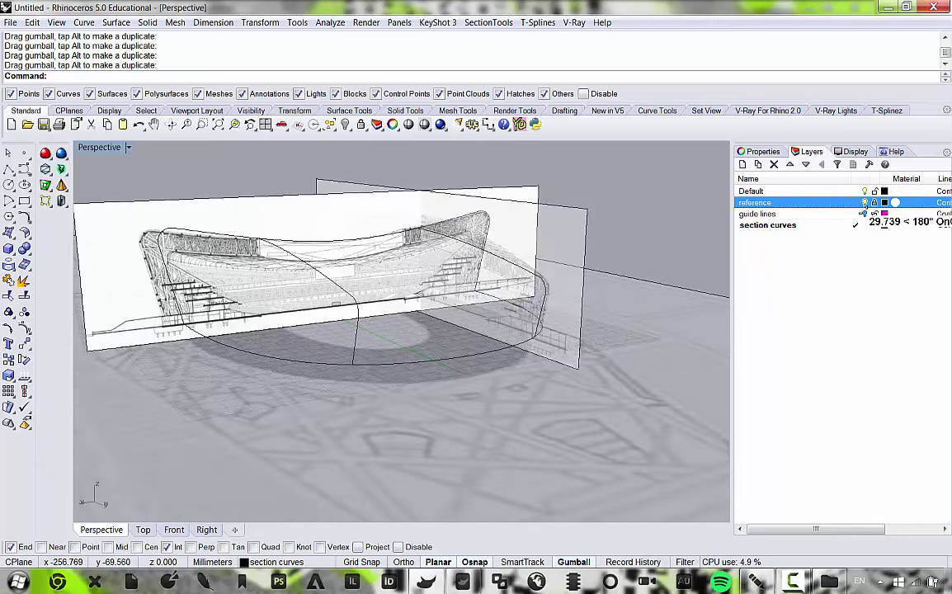
{"action": "left_click", "coordinate": [864, 202]}
Examine the base outline and the section curves from several angles in the Perspective view.
{"action": "right_click_drag", "start_coordinate": [470, 216], "coordinate": [356, 285]}
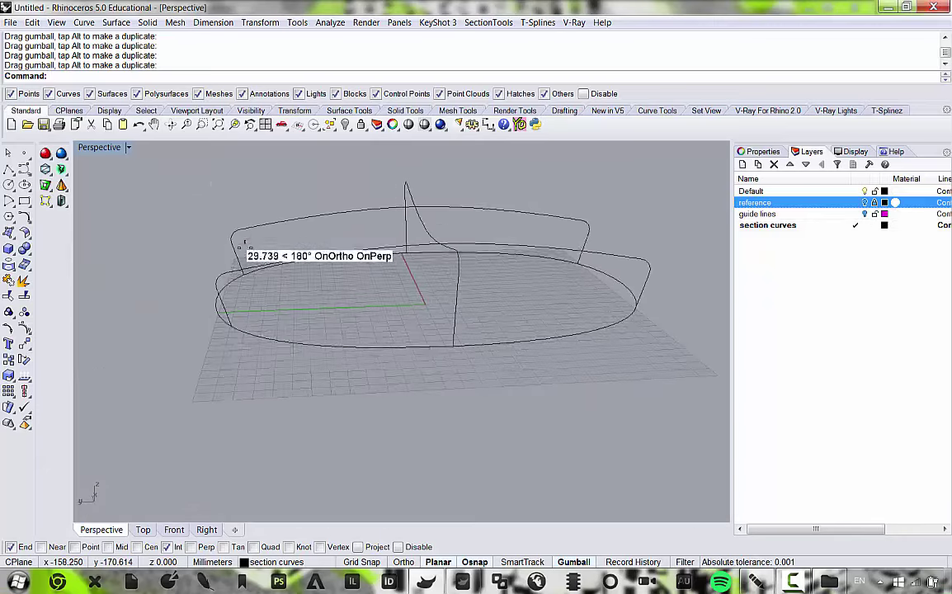
{"action": "right_click_drag", "start_coordinate": [240, 246], "coordinate": [493, 216]}
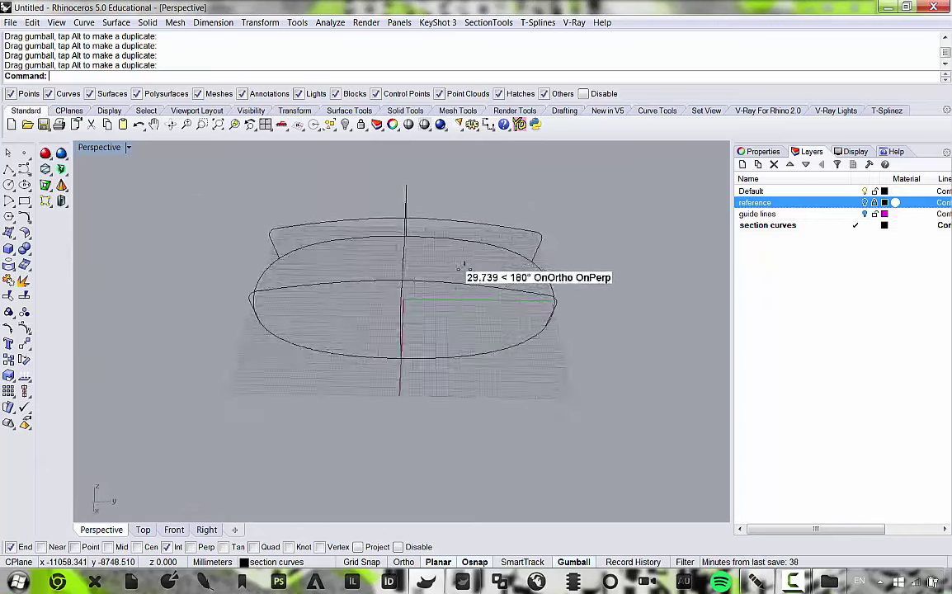
{"action": "right_click_drag", "start_coordinate": [419, 281], "coordinate": [462, 273]}
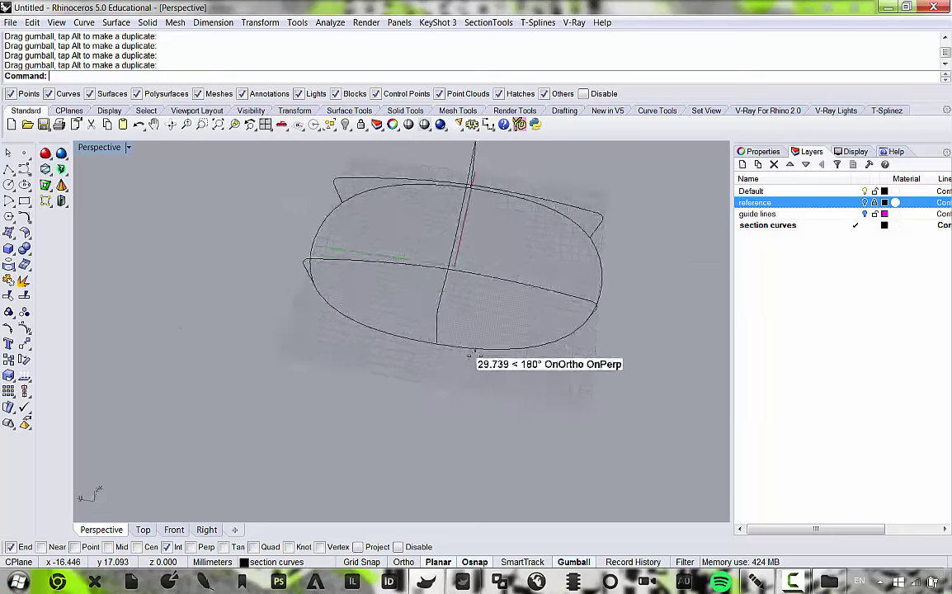
{"action": "right_click_drag", "start_coordinate": [469, 357], "coordinate": [360, 313]}
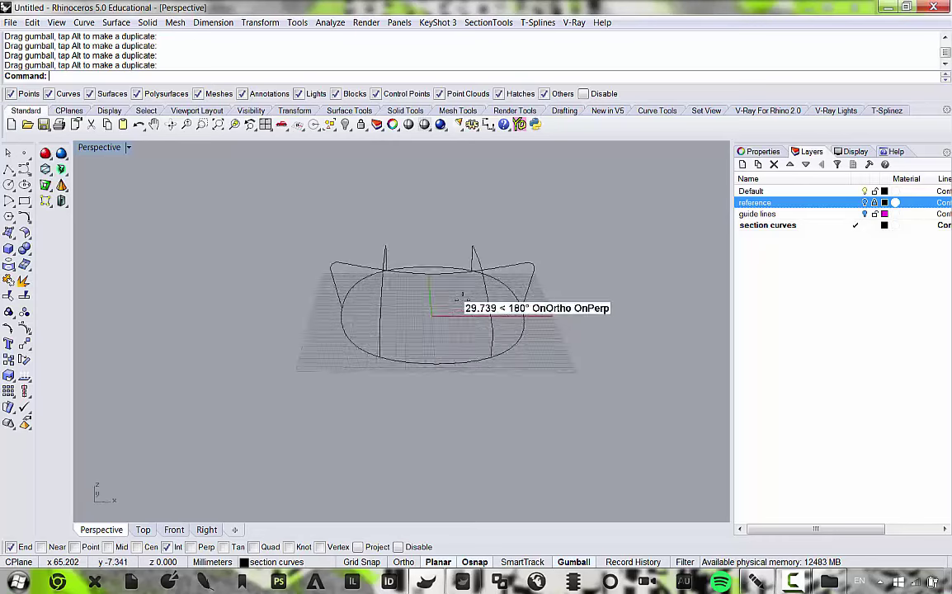
{"action": "right_click_drag", "start_coordinate": [462, 296], "coordinate": [392, 282]}
{"action": "right_click_drag", "start_coordinate": [512, 375], "coordinate": [297, 318]}
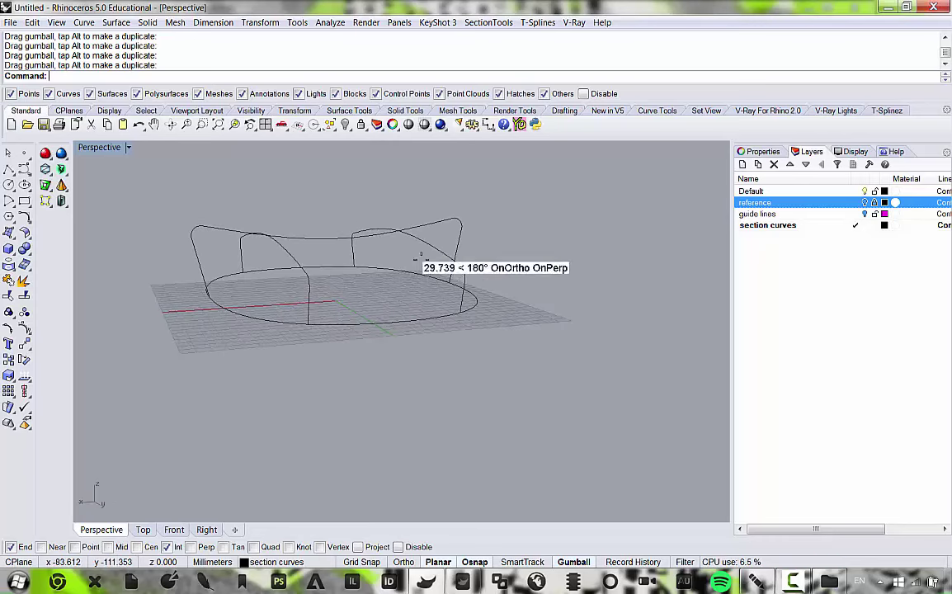
{"action": "right_click_drag", "start_coordinate": [418, 262], "coordinate": [333, 314]}
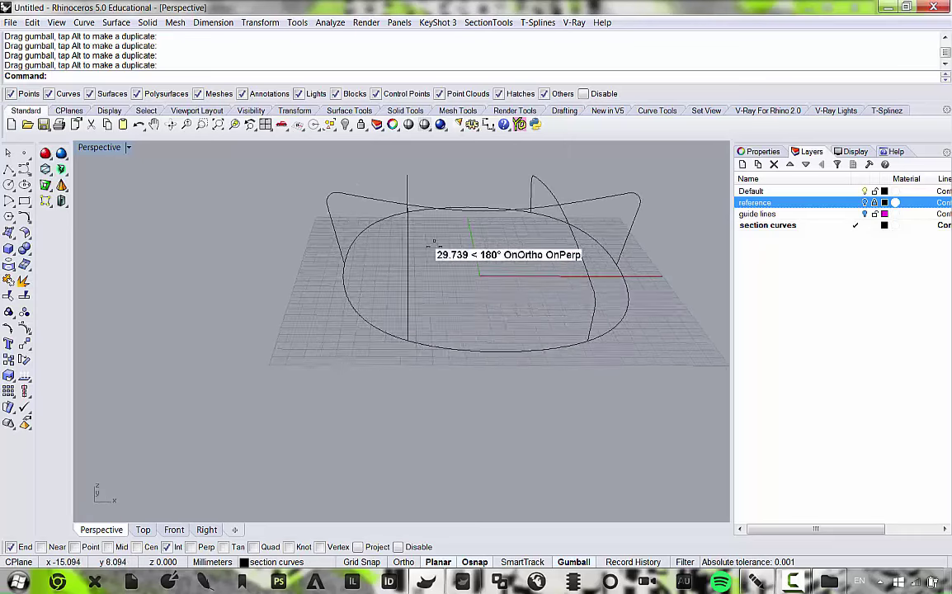
{"action": "right_click_drag", "start_coordinate": [431, 245], "coordinate": [194, 209]}
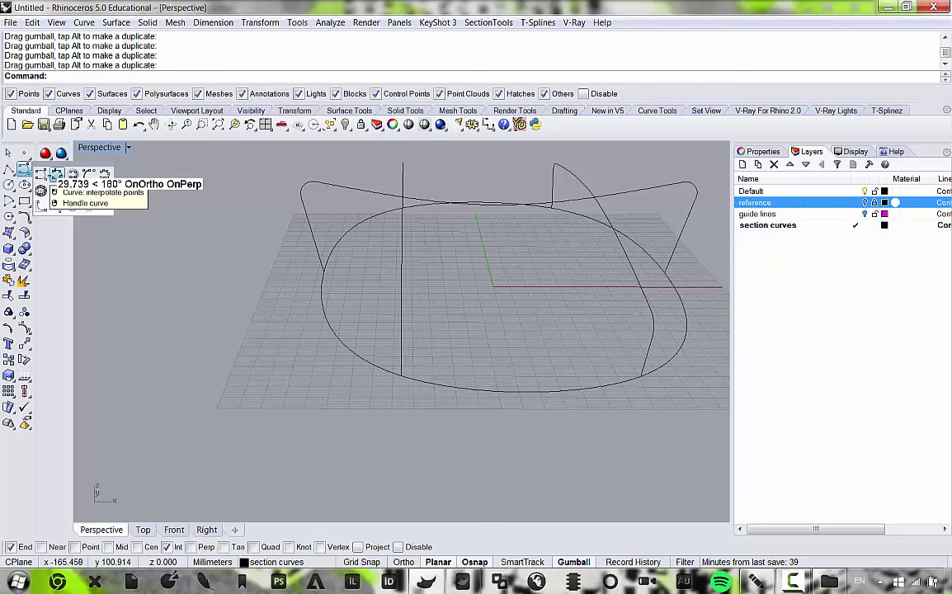
Start an interpolated curve snapped through the lower ends of the section curves' rounded corners, working around the stadium.
{"action": "left_click", "coordinate": [41, 191]}
{"action": "right_click_drag", "start_coordinate": [206, 221], "coordinate": [223, 200]}
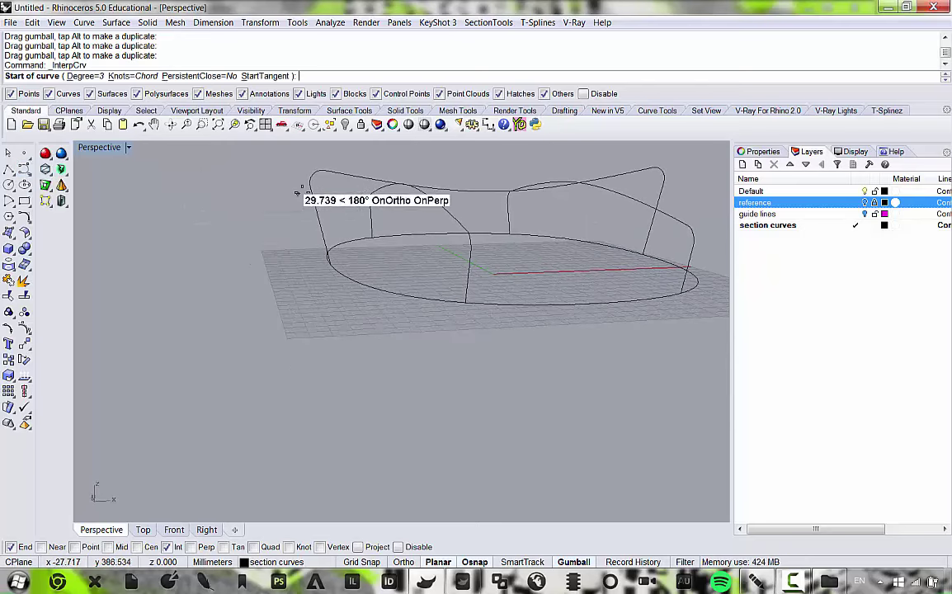
{"action": "left_click", "coordinate": [310, 186]}
{"action": "left_click", "coordinate": [467, 249]}
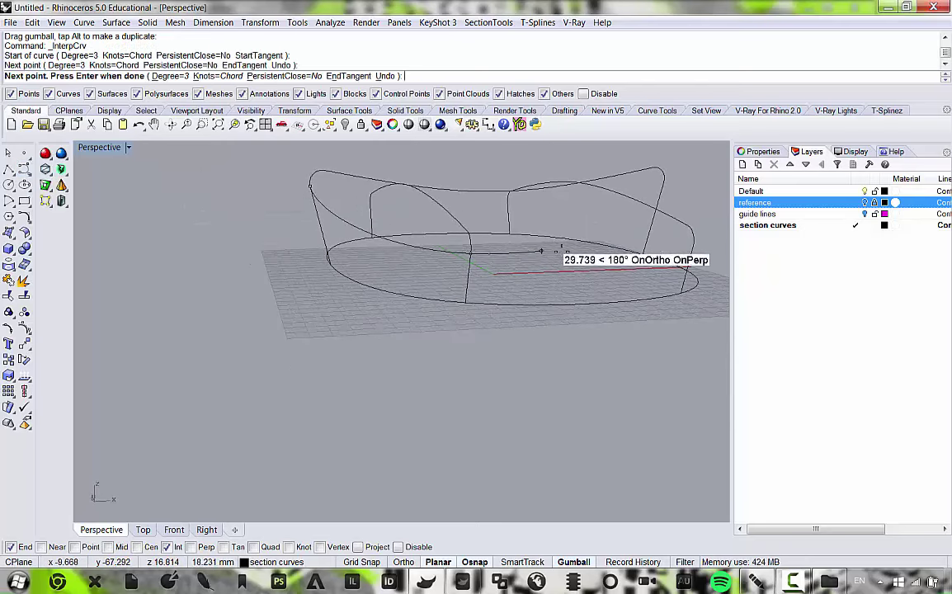
{"action": "right_click_drag", "start_coordinate": [489, 248], "coordinate": [546, 251]}
{"action": "left_click", "coordinate": [644, 248]}
{"action": "scroll", "coordinate": [663, 234], "scroll_direction": "up", "scroll_amount": 4}
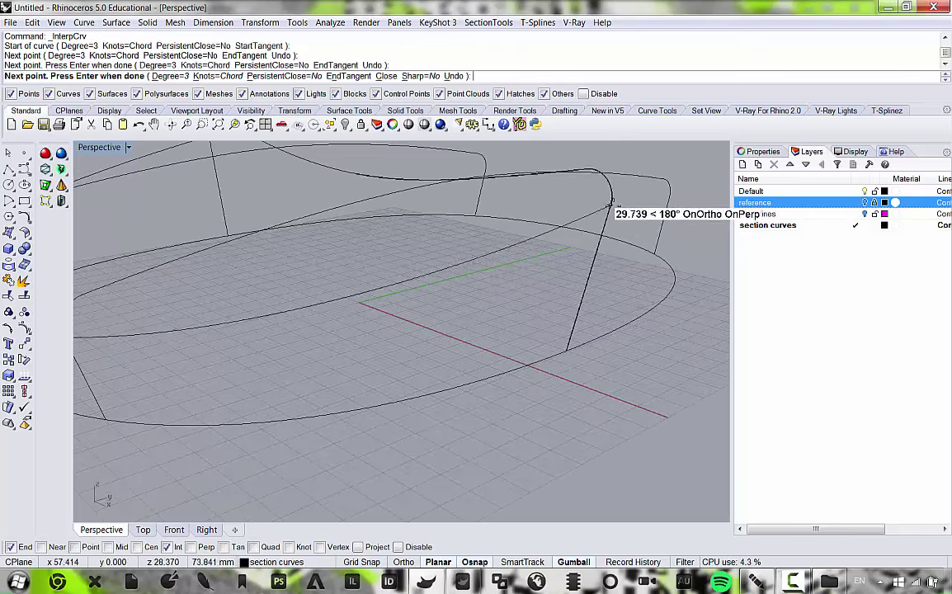
{"action": "left_click", "coordinate": [610, 203]}
Continue the ring curve through the remaining section curves' outer corners and finish it as a closed loop.
{"action": "scroll", "coordinate": [617, 206], "scroll_direction": "up", "scroll_amount": 5}
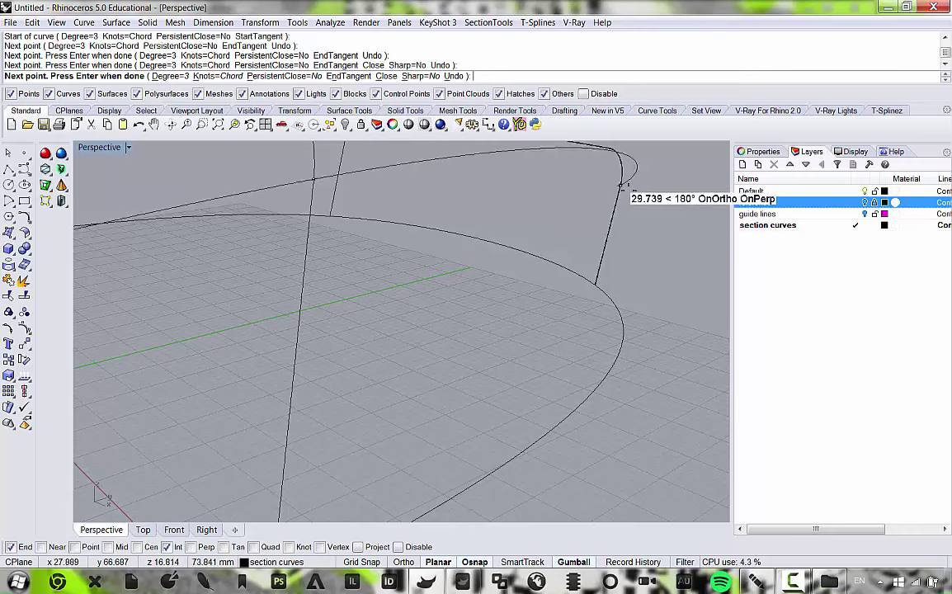
{"action": "left_click", "coordinate": [622, 188]}
{"action": "scroll", "coordinate": [607, 193], "scroll_direction": "down", "scroll_amount": 5}
{"action": "right_click_drag", "start_coordinate": [603, 203], "coordinate": [311, 225]}
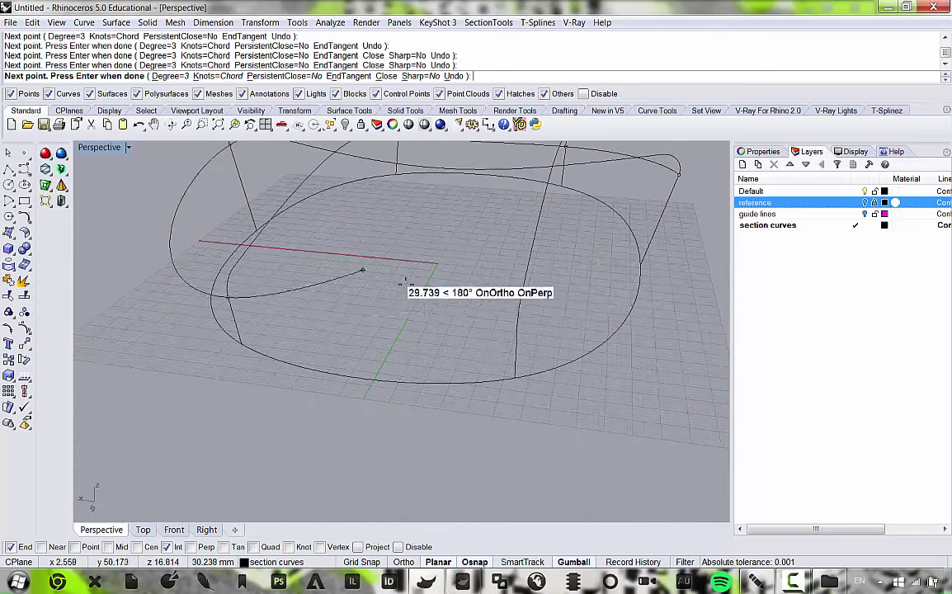
{"action": "scroll", "coordinate": [503, 325], "scroll_direction": "down", "scroll_amount": 3}
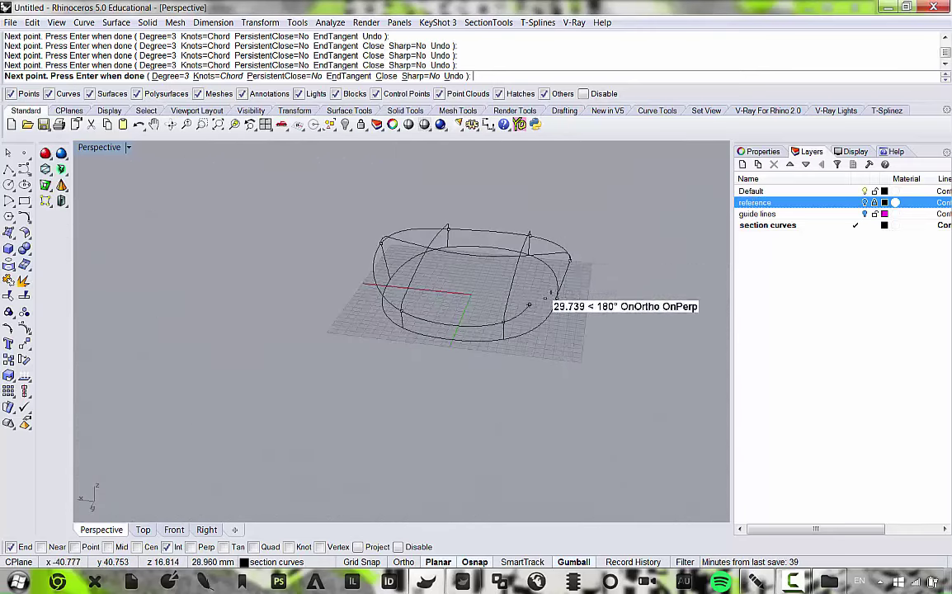
{"action": "scroll", "coordinate": [553, 263], "scroll_direction": "up", "scroll_amount": 5}
{"action": "key", "text": "Return"}
Using midpoint and quadrant snaps, draw a straight line from the base outline up to the ring curve midway between two sections.
{"action": "right_click_drag", "start_coordinate": [553, 308], "coordinate": [327, 271]}
{"action": "right_click_drag", "start_coordinate": [255, 274], "coordinate": [194, 280]}
{"action": "scroll", "coordinate": [268, 279], "scroll_direction": "down", "scroll_amount": 6}
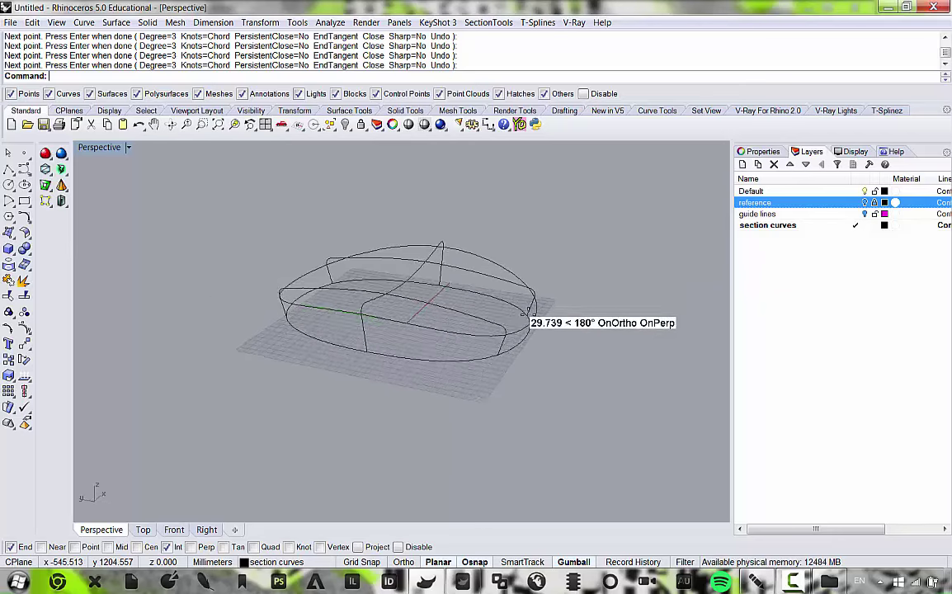
{"action": "right_click_drag", "start_coordinate": [412, 237], "coordinate": [429, 280]}
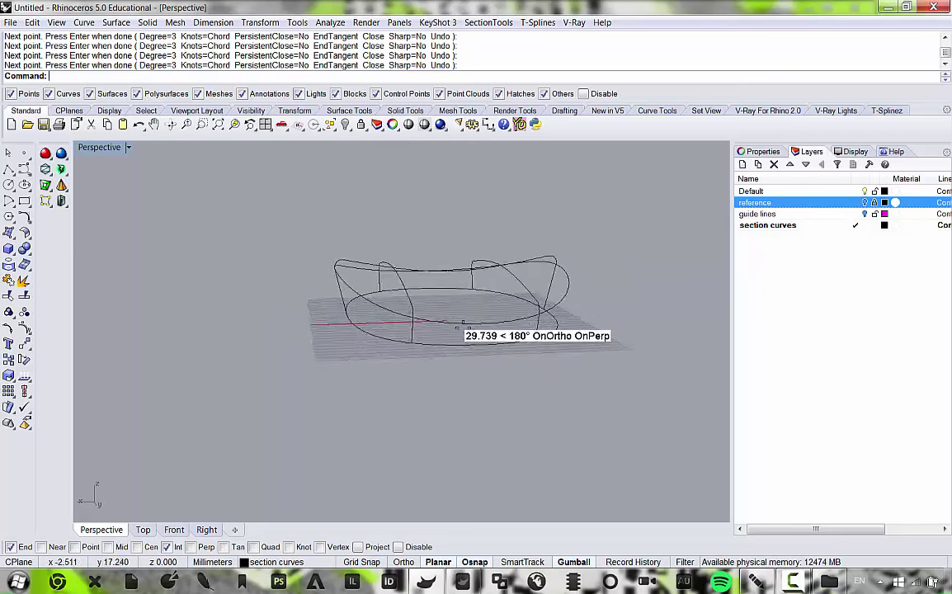
{"action": "scroll", "coordinate": [461, 328], "scroll_direction": "up", "scroll_amount": 3}
{"action": "left_click", "coordinate": [8, 169]}
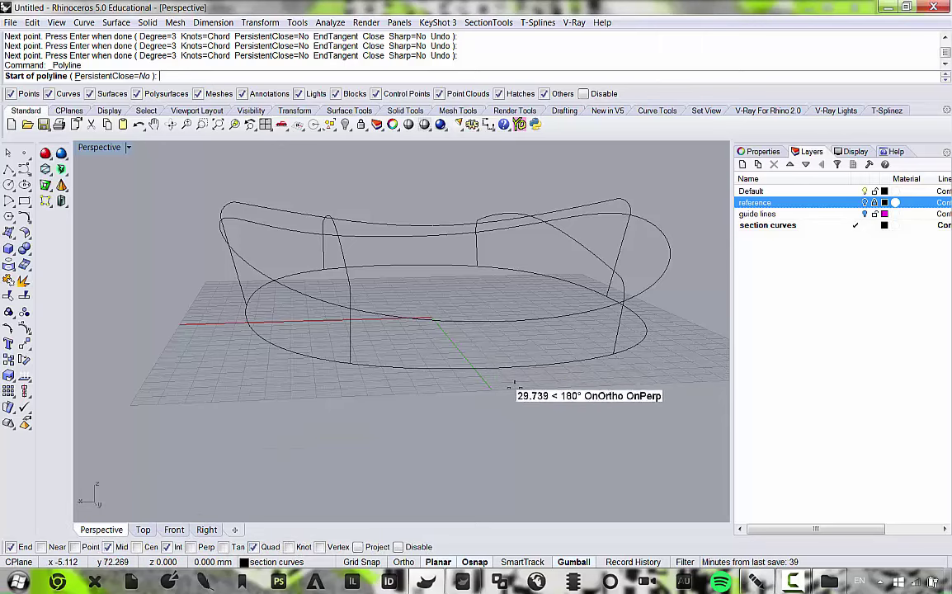
{"action": "left_click", "coordinate": [495, 367]}
{"action": "left_click", "coordinate": [499, 318]}
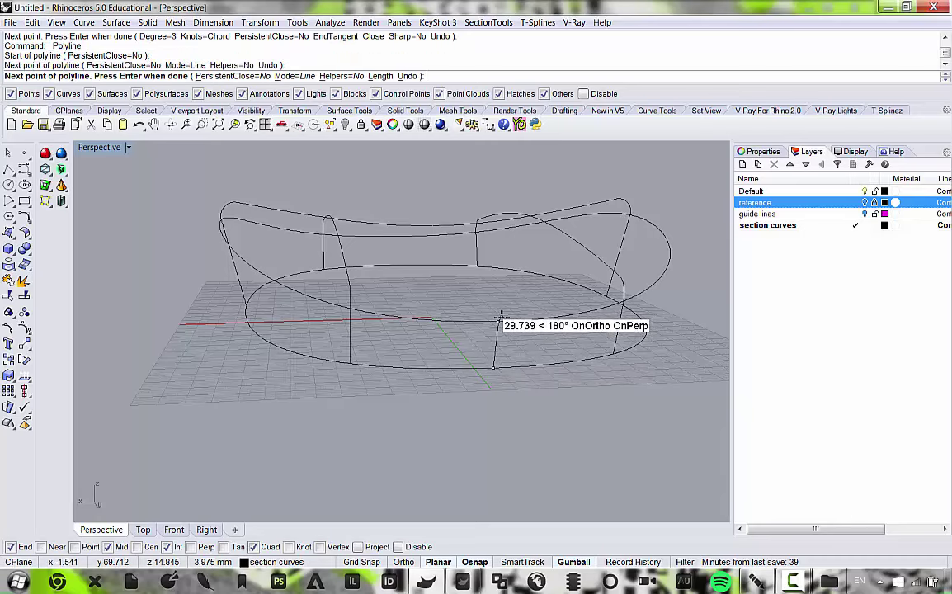
{"action": "key", "text": "Return"}
Draw a matching line from the base outline to the ring curve on the opposite side of the stadium.
{"action": "right_click_drag", "start_coordinate": [500, 318], "coordinate": [361, 369]}
{"action": "right_click", "coordinate": [361, 369]}
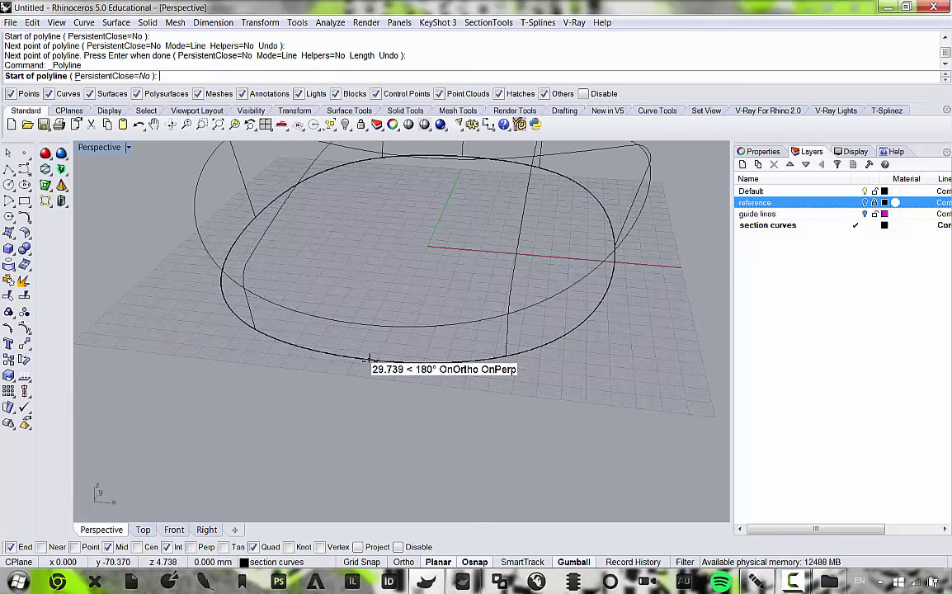
{"action": "left_click", "coordinate": [361, 329]}
{"action": "left_click", "coordinate": [364, 327]}
{"action": "right_click", "coordinate": [365, 325]}
Examine the closed ring curve and the two connecting lines from several angles in the Perspective view.
{"action": "right_click_drag", "start_coordinate": [365, 324], "coordinate": [395, 297]}
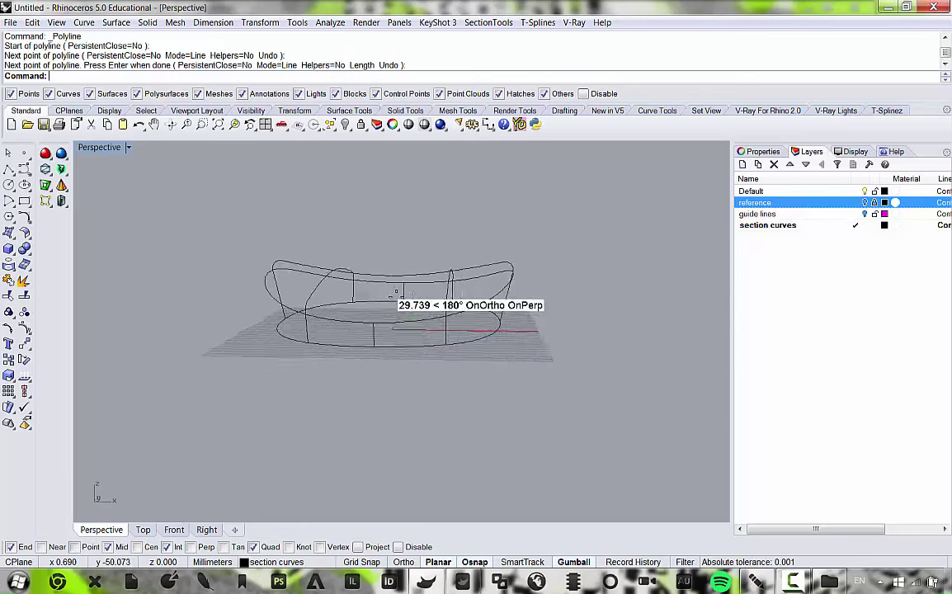
{"action": "scroll", "coordinate": [289, 283], "scroll_direction": "up", "scroll_amount": 9}
{"action": "right_click_drag", "start_coordinate": [290, 282], "coordinate": [343, 276]}
{"action": "scroll", "coordinate": [340, 277], "scroll_direction": "down", "scroll_amount": 10}
{"action": "right_click_drag", "start_coordinate": [257, 294], "coordinate": [196, 277]}
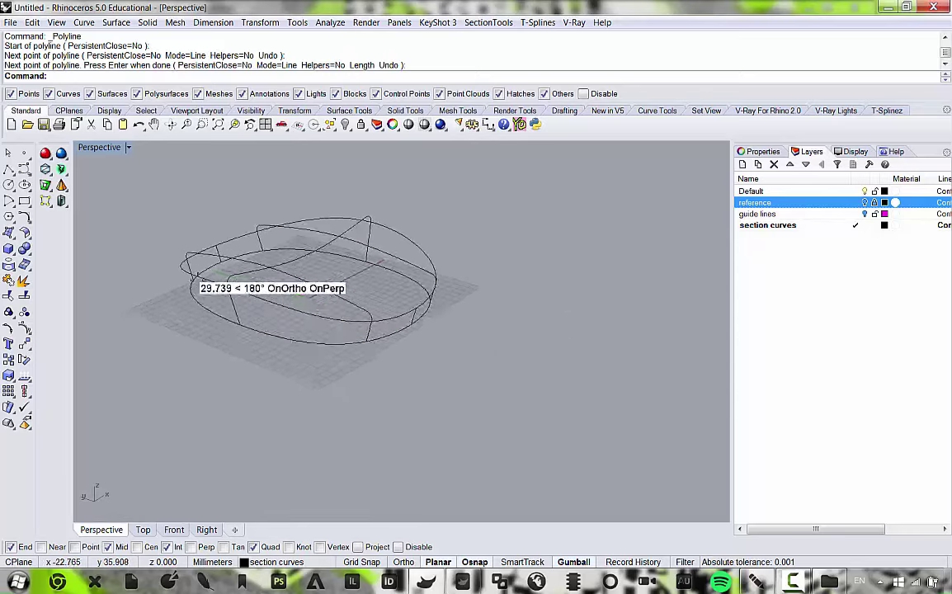
{"action": "scroll", "coordinate": [204, 275], "scroll_direction": "up", "scroll_amount": 8}
{"action": "scroll", "coordinate": [162, 215], "scroll_direction": "down", "scroll_amount": 5}
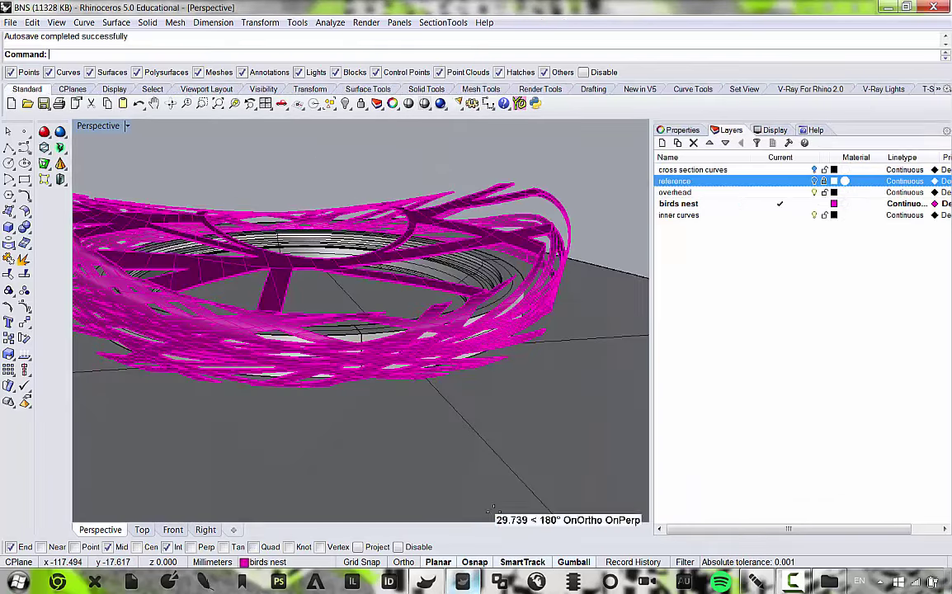
In the BNS reference model, make the cross section curves layer visible and current and hide the birds nest layer to examine its curves.
{"action": "right_click_drag", "start_coordinate": [371, 322], "coordinate": [812, 155]}
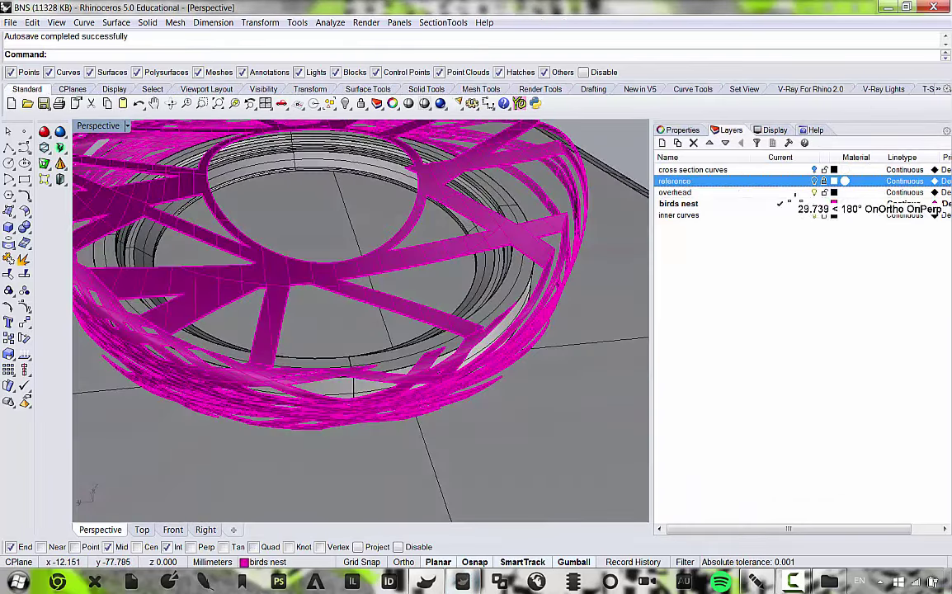
{"action": "left_click", "coordinate": [814, 169]}
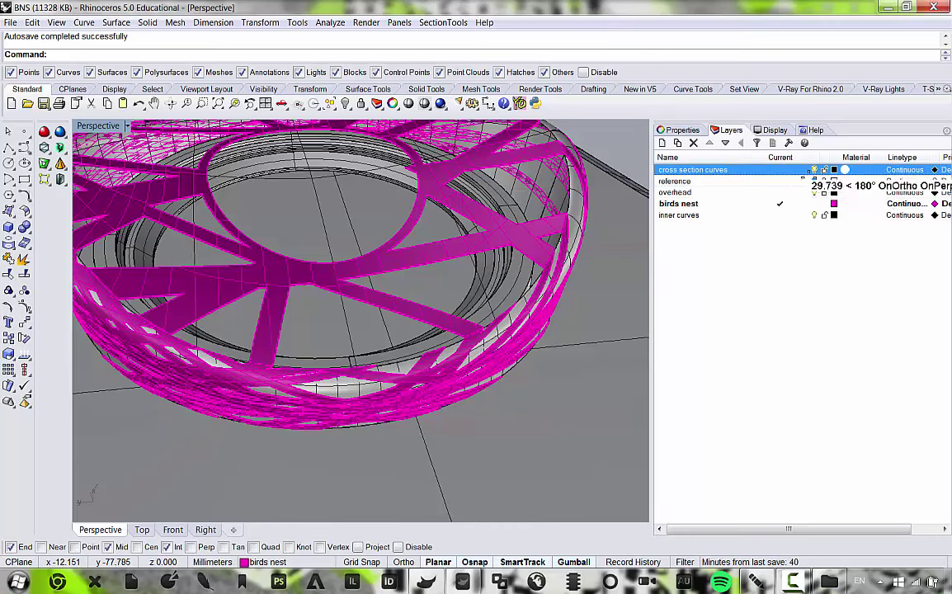
{"action": "left_click", "coordinate": [780, 169]}
{"action": "left_click", "coordinate": [813, 203]}
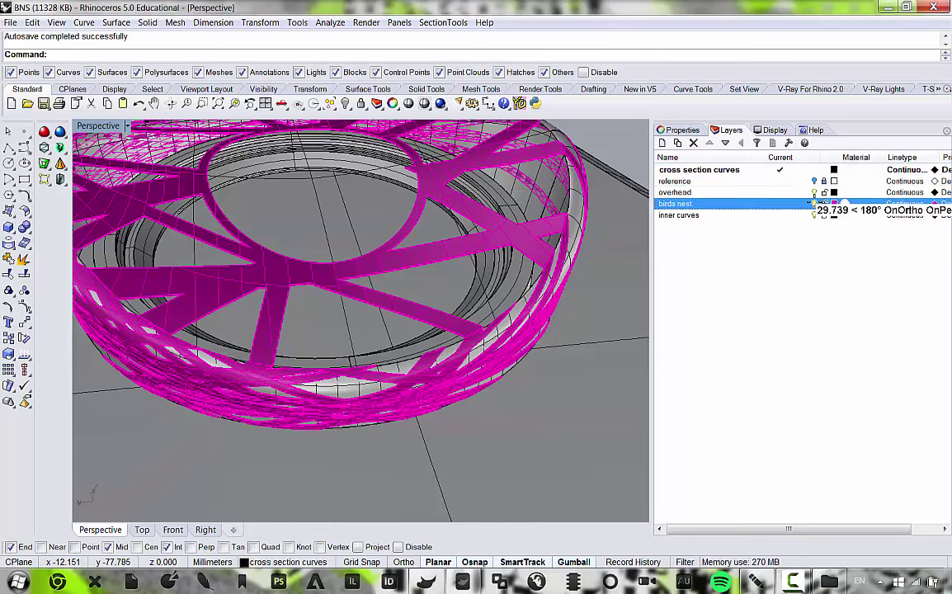
{"action": "right_click_drag", "start_coordinate": [515, 265], "coordinate": [468, 481]}
{"action": "left_click", "coordinate": [463, 295]}
{"action": "key", "text": "Delete"}
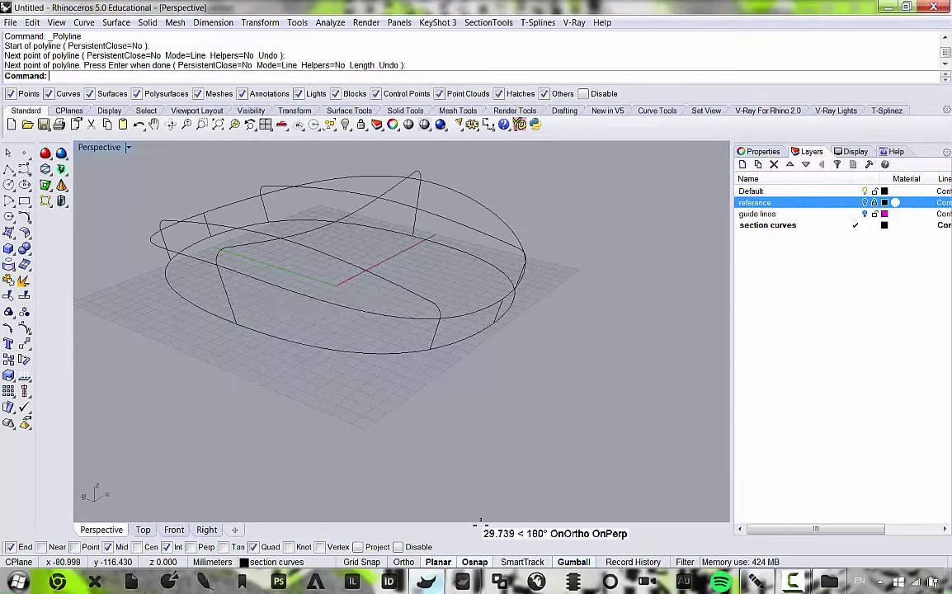
Back in the untitled stadium model, delete the two straight lines connecting the base outline to the ring curve.
{"action": "right_click_drag", "start_coordinate": [272, 298], "coordinate": [521, 279]}
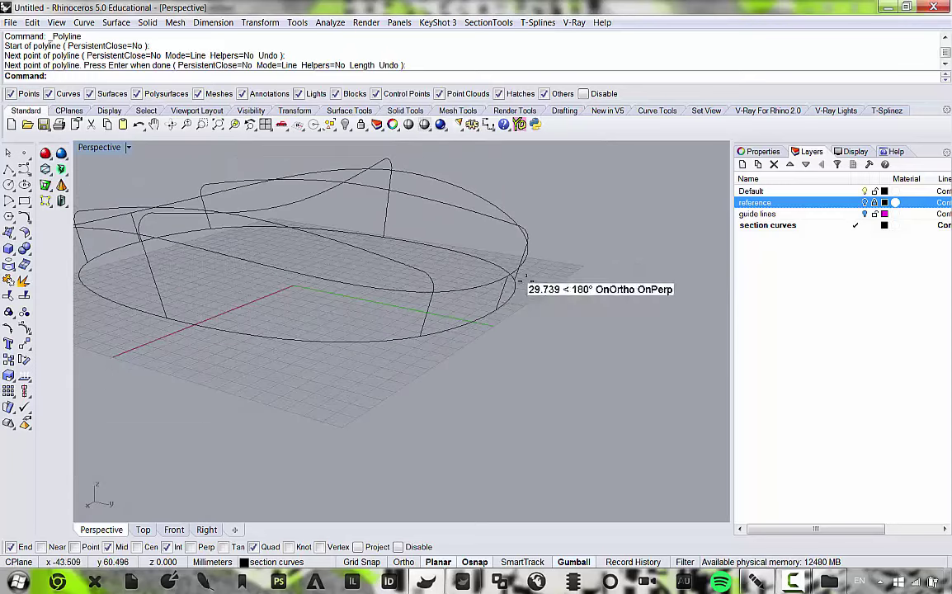
{"action": "scroll", "coordinate": [495, 289], "scroll_direction": "up", "scroll_amount": 3}
{"action": "left_click", "coordinate": [531, 331]}
{"action": "scroll", "coordinate": [536, 334], "scroll_direction": "down", "scroll_amount": 5}
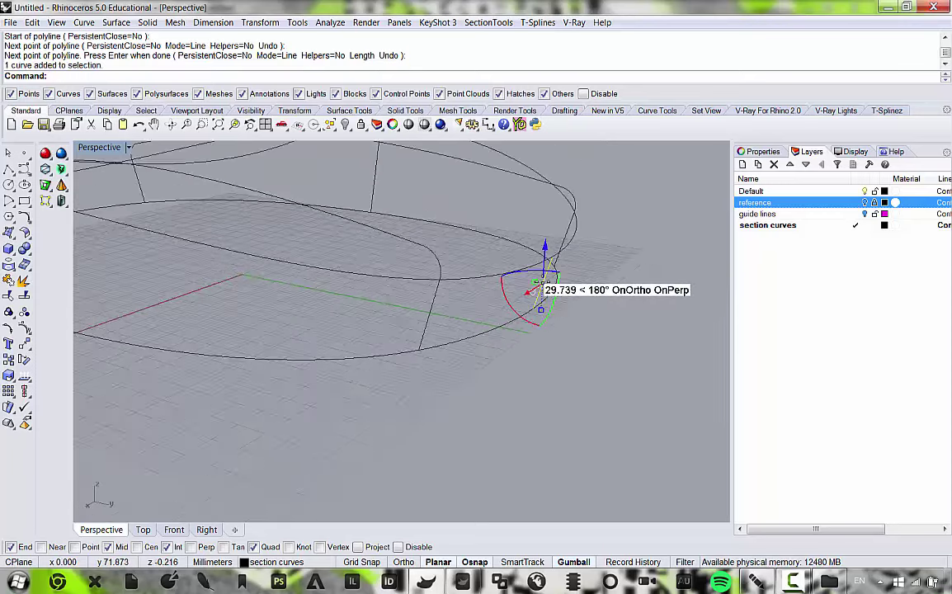
{"action": "key", "text": "Delete"}
{"action": "scroll", "coordinate": [333, 291], "scroll_direction": "up", "scroll_amount": 5}
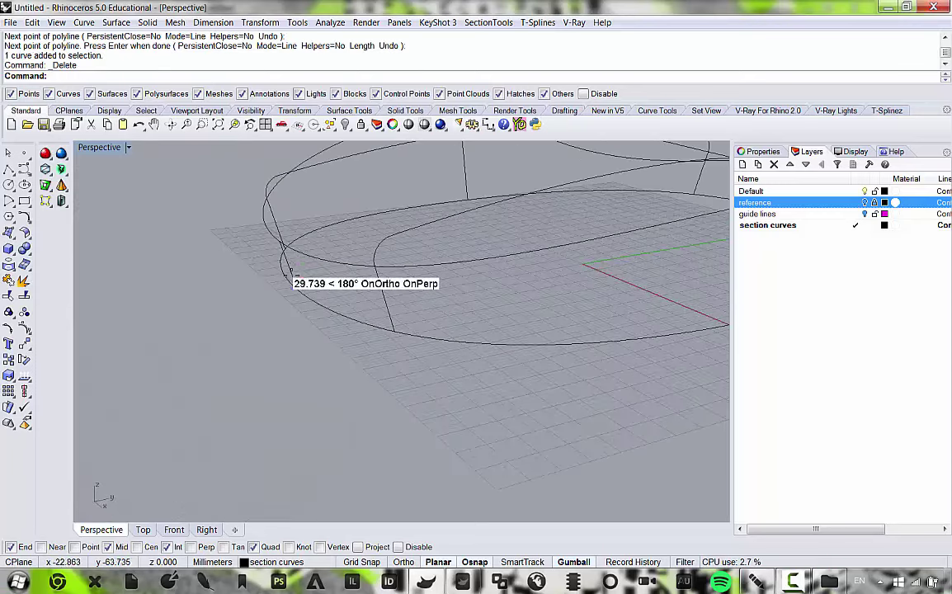
{"action": "left_click", "coordinate": [288, 270]}
{"action": "key", "text": "Delete"}
Start a second interpolated ring curve at the upper end of a section curve's rounded corner.
{"action": "scroll", "coordinate": [330, 305], "scroll_direction": "down", "scroll_amount": 5}
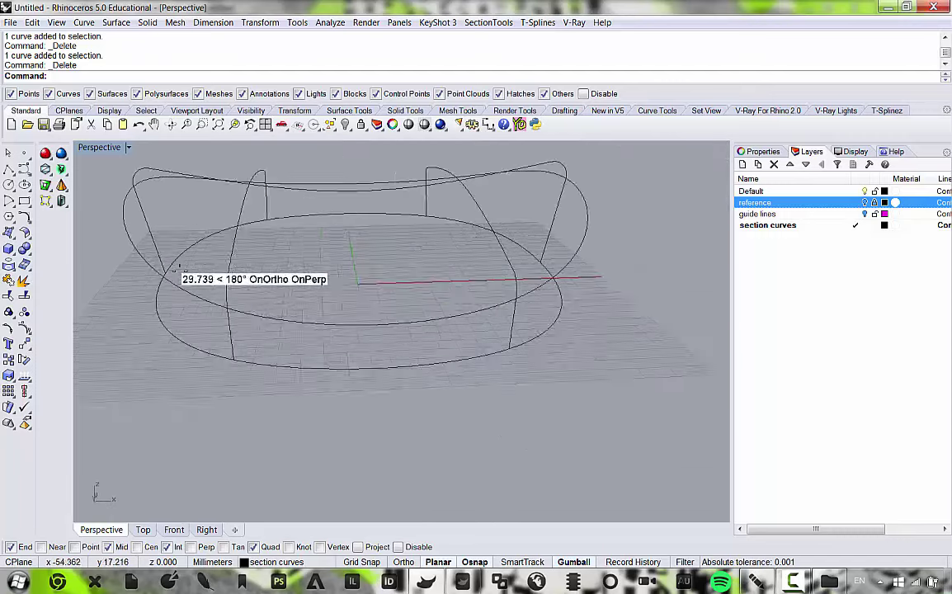
{"action": "scroll", "coordinate": [175, 271], "scroll_direction": "up", "scroll_amount": 3}
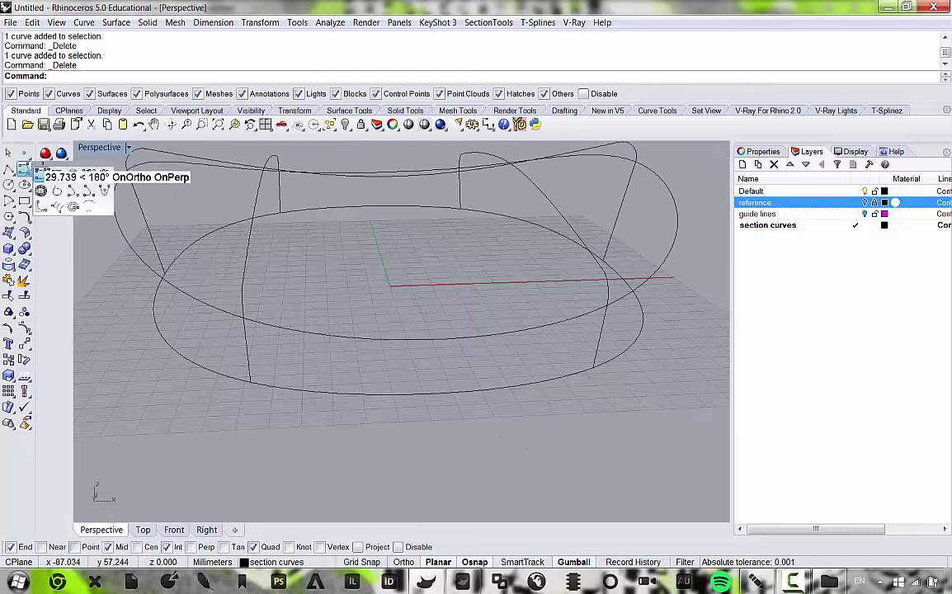
{"action": "left_click", "coordinate": [38, 171]}
{"action": "left_click", "coordinate": [130, 157]}
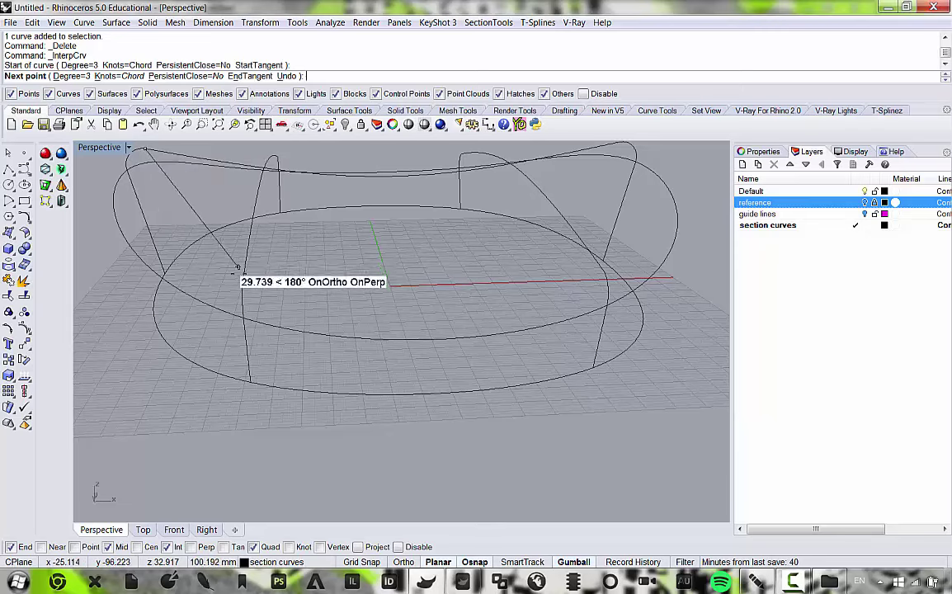
Continue the interpolated curve through the upper ends of the neighbouring section curves, undoing one misplaced point.
{"action": "left_click", "coordinate": [244, 282]}
{"action": "scroll", "coordinate": [598, 310], "scroll_direction": "up", "scroll_amount": 3}
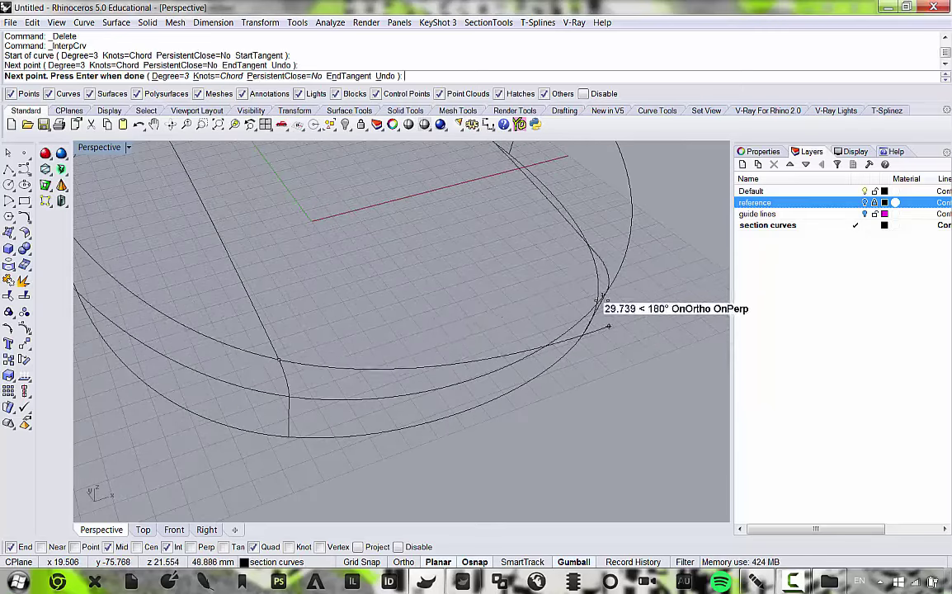
{"action": "left_click", "coordinate": [598, 249]}
{"action": "scroll", "coordinate": [553, 280], "scroll_direction": "down", "scroll_amount": 5}
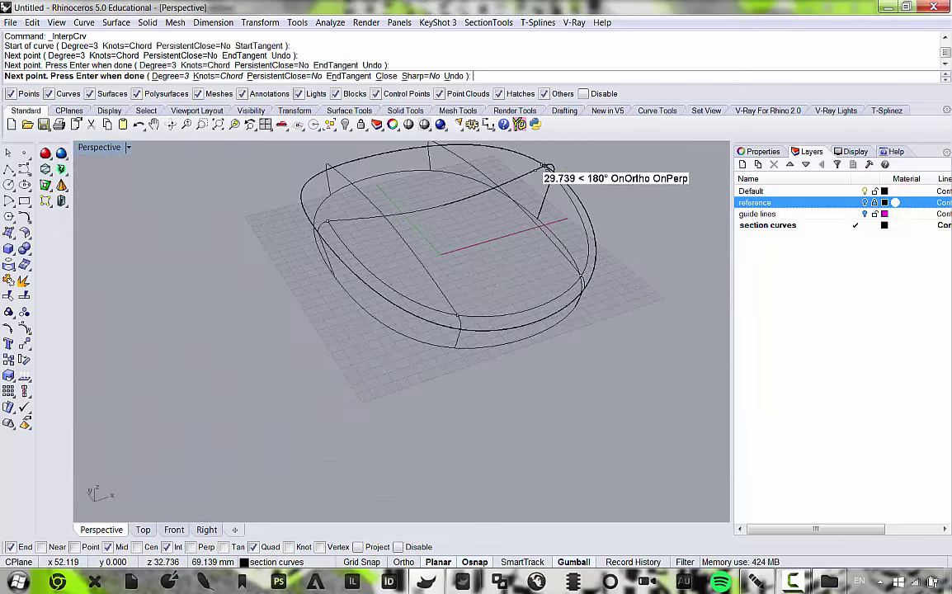
{"action": "right_click_drag", "start_coordinate": [495, 169], "coordinate": [610, 293]}
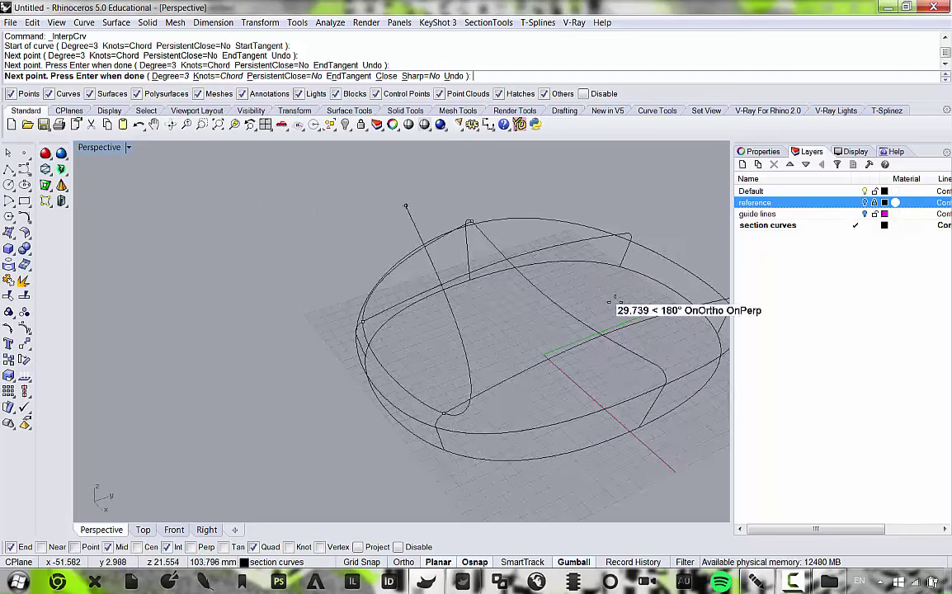
{"action": "left_click", "coordinate": [643, 363]}
{"action": "scroll", "coordinate": [642, 363], "scroll_direction": "up", "scroll_amount": 3}
{"action": "key", "text": "ctrl+z"}
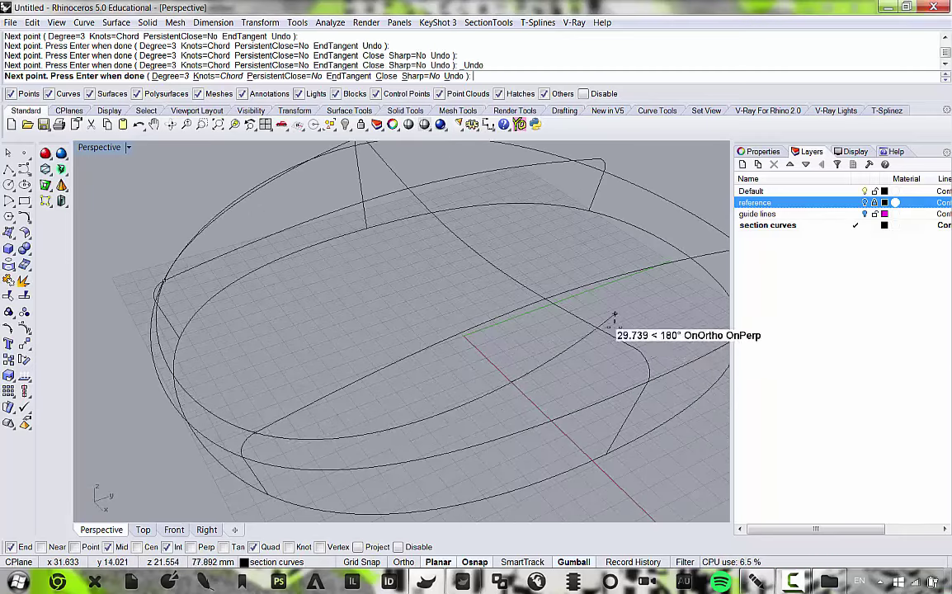
{"action": "left_click", "coordinate": [635, 347]}
Run the interpolated curve through the remaining section tops and close it at its start point.
{"action": "scroll", "coordinate": [455, 264], "scroll_direction": "down", "scroll_amount": 5}
{"action": "scroll", "coordinate": [528, 260], "scroll_direction": "up", "scroll_amount": 3}
{"action": "right_click_drag", "start_coordinate": [546, 288], "coordinate": [427, 255]}
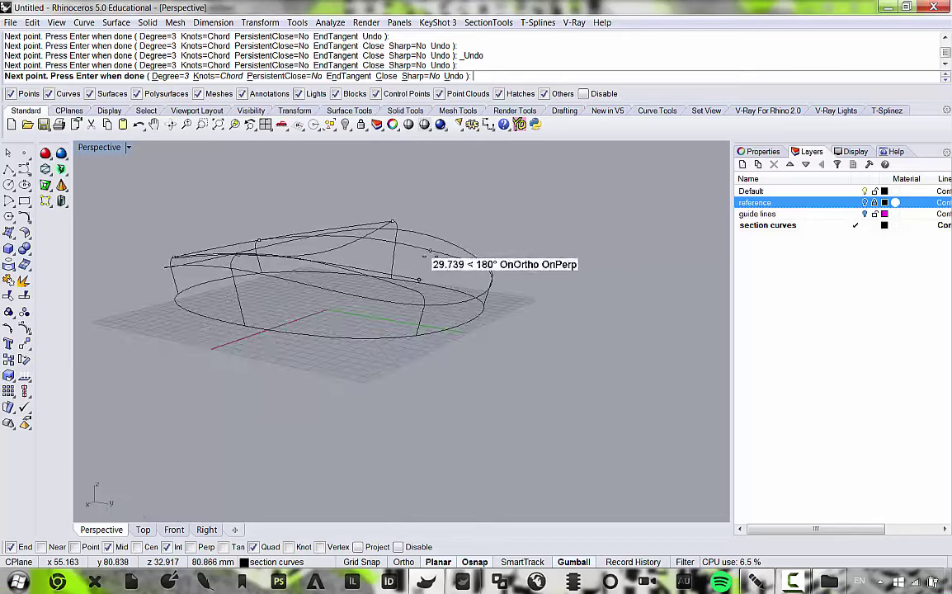
{"action": "scroll", "coordinate": [419, 295], "scroll_direction": "up", "scroll_amount": 5}
{"action": "right_click_drag", "start_coordinate": [503, 262], "coordinate": [398, 295]}
{"action": "left_click", "coordinate": [679, 355]}
{"action": "scroll", "coordinate": [353, 353], "scroll_direction": "down", "scroll_amount": 3}
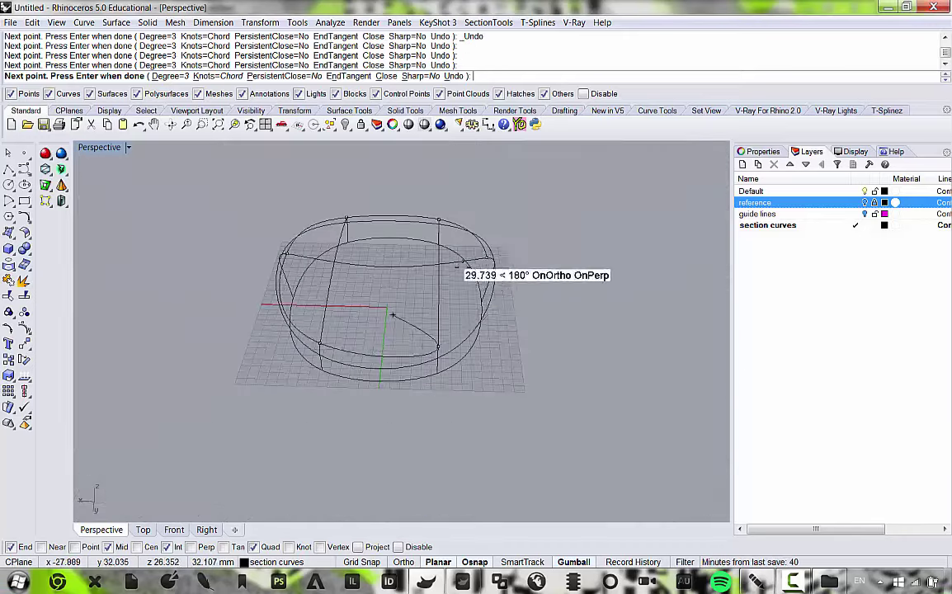
{"action": "scroll", "coordinate": [433, 262], "scroll_direction": "up", "scroll_amount": 4}
{"action": "left_click", "coordinate": [503, 249]}
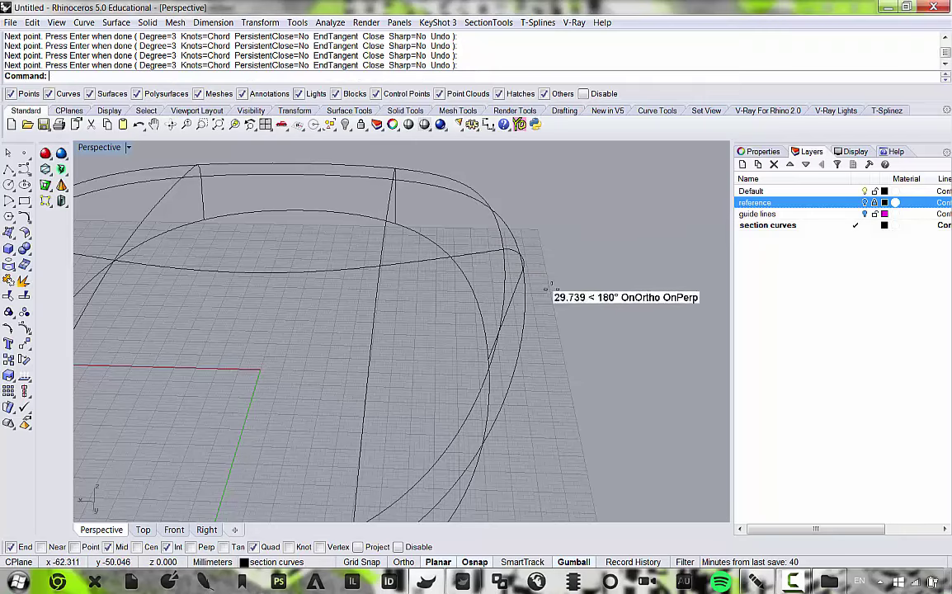
Examine from several angles how the closed upper curve meets the tops of the section curves.
{"action": "right_click_drag", "start_coordinate": [548, 287], "coordinate": [389, 363]}
{"action": "scroll", "coordinate": [461, 275], "scroll_direction": "down", "scroll_amount": 5}
{"action": "scroll", "coordinate": [397, 338], "scroll_direction": "down", "scroll_amount": 6}
{"action": "scroll", "coordinate": [246, 321], "scroll_direction": "up", "scroll_amount": 6}
{"action": "scroll", "coordinate": [331, 354], "scroll_direction": "down", "scroll_amount": 6}
{"action": "scroll", "coordinate": [387, 372], "scroll_direction": "up", "scroll_amount": 6}
{"action": "scroll", "coordinate": [404, 274], "scroll_direction": "up", "scroll_amount": 3}
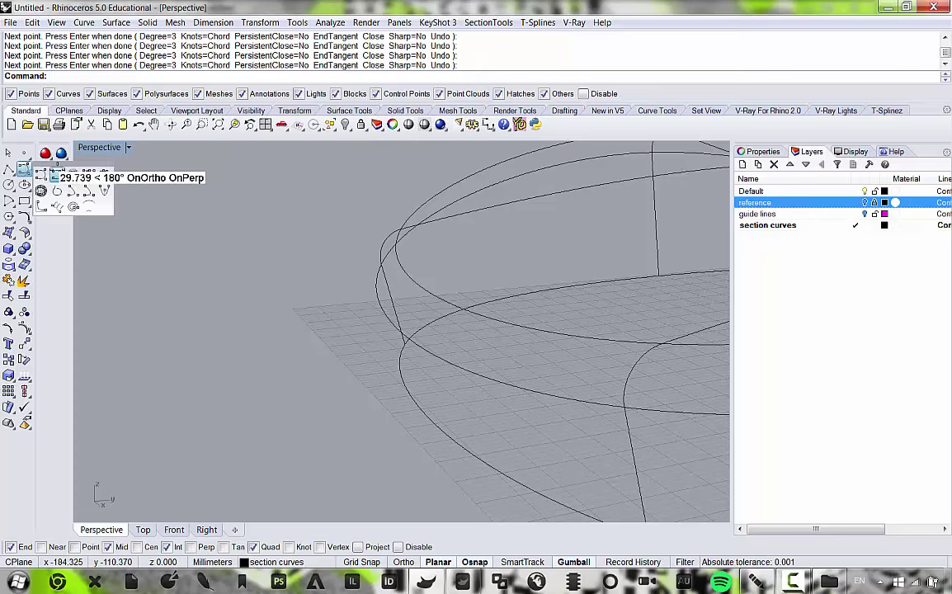
Draw an interpolated section curve at the negative Y end, from the base outline through the widest outline to the upper closed curve.
{"action": "left_click", "coordinate": [52, 173]}
{"action": "right_click_drag", "start_coordinate": [443, 424], "coordinate": [577, 417]}
{"action": "scroll", "coordinate": [357, 391], "scroll_direction": "down", "scroll_amount": 5}
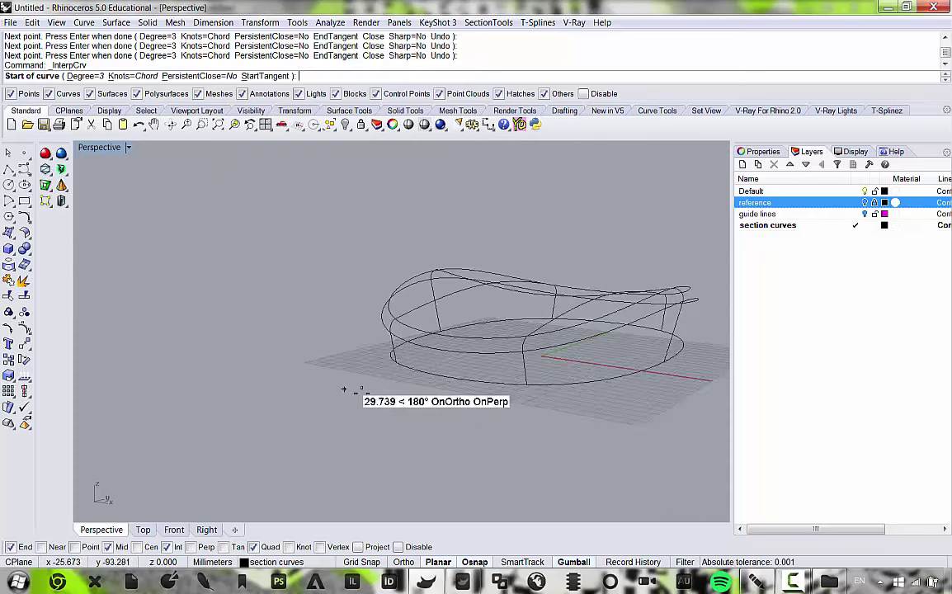
{"action": "scroll", "coordinate": [363, 391], "scroll_direction": "up", "scroll_amount": 2}
{"action": "left_click", "coordinate": [456, 371]}
{"action": "right_click_drag", "start_coordinate": [456, 371], "coordinate": [430, 381]}
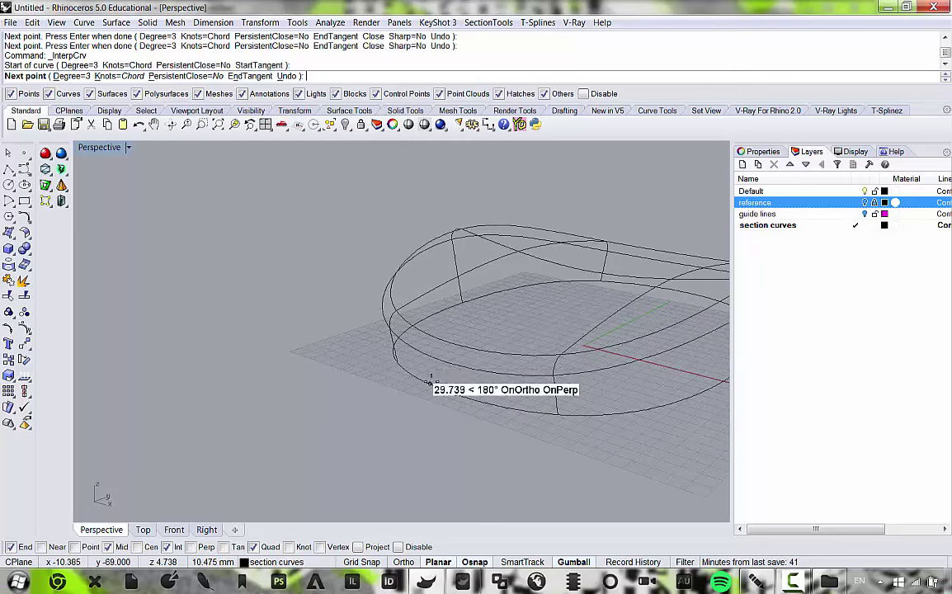
{"action": "left_click", "coordinate": [449, 363]}
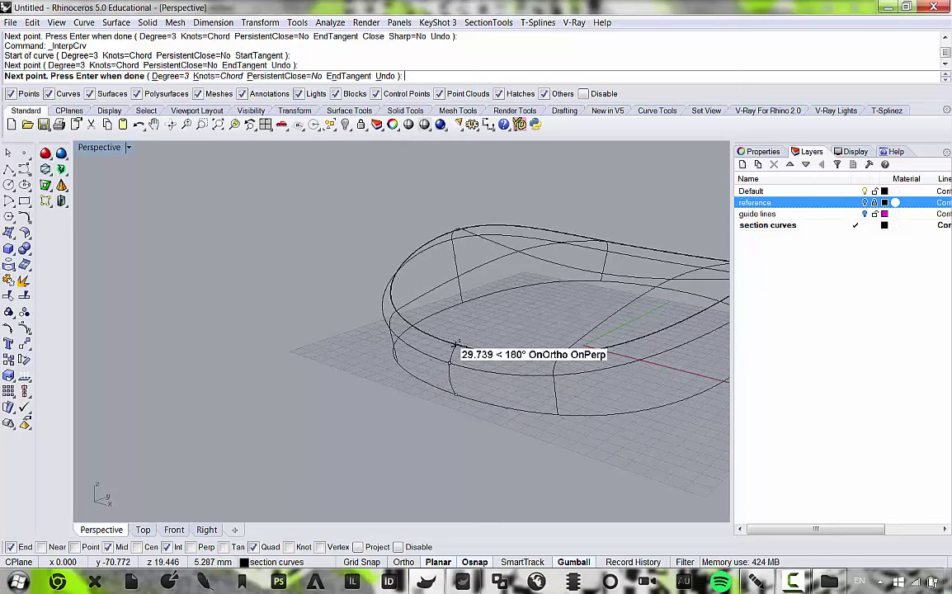
{"action": "left_click", "coordinate": [459, 344]}
{"action": "right_click", "coordinate": [458, 342]}
{"action": "scroll", "coordinate": [461, 341], "scroll_direction": "down", "scroll_amount": 4}
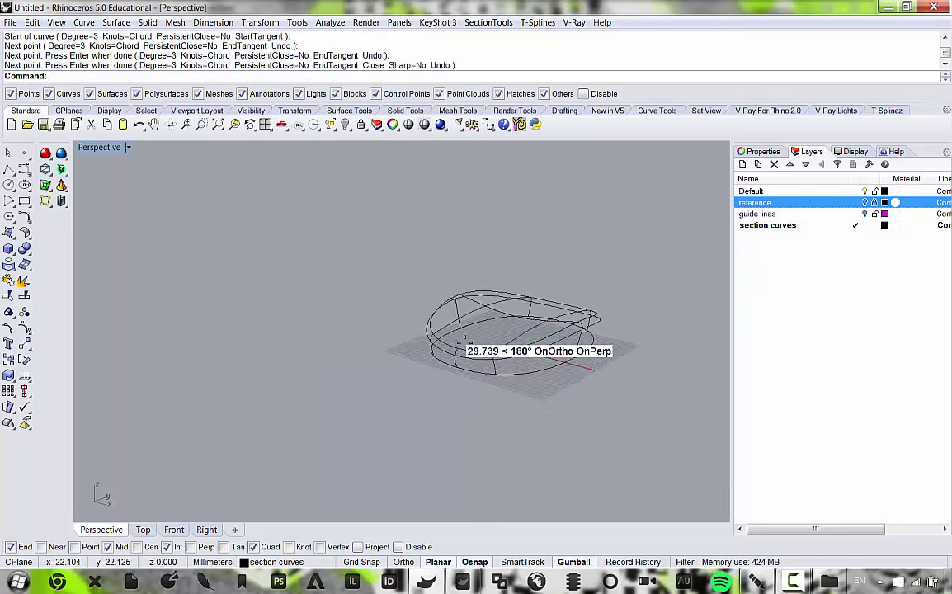
Draw a matching interpolated section curve at the positive Y end, from the base outline through the widest outline to the upper closed curve.
{"action": "scroll", "coordinate": [389, 317], "scroll_direction": "up", "scroll_amount": 5}
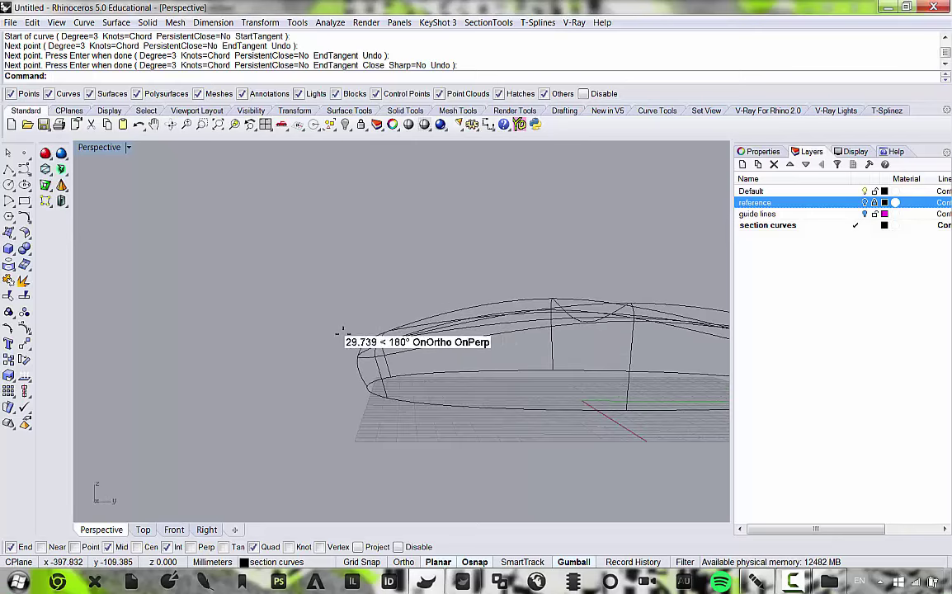
{"action": "scroll", "coordinate": [528, 342], "scroll_direction": "down", "scroll_amount": 4}
{"action": "scroll", "coordinate": [547, 361], "scroll_direction": "up", "scroll_amount": 6}
{"action": "right_click_drag", "start_coordinate": [548, 365], "coordinate": [363, 410]}
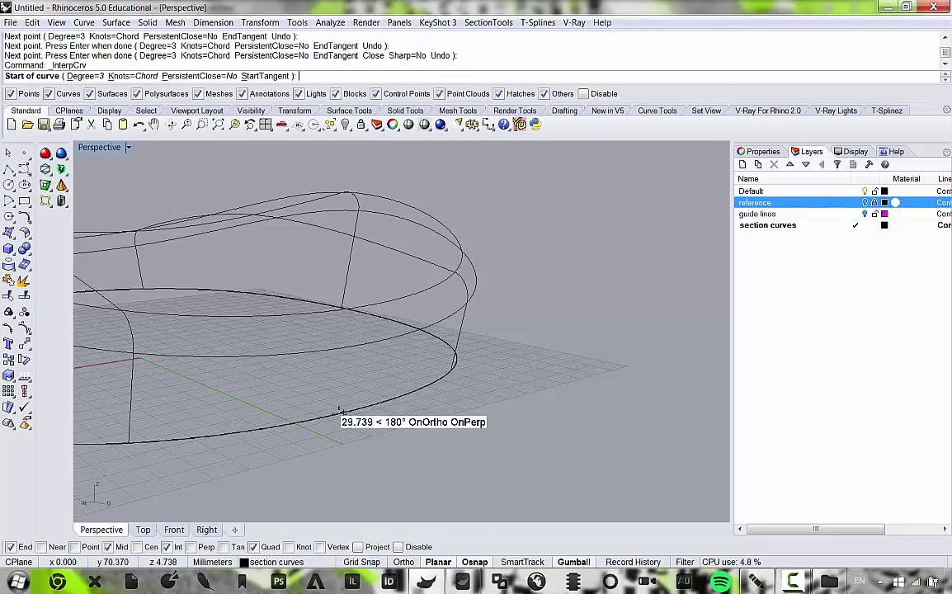
{"action": "left_click", "coordinate": [340, 409]}
{"action": "left_click", "coordinate": [363, 344]}
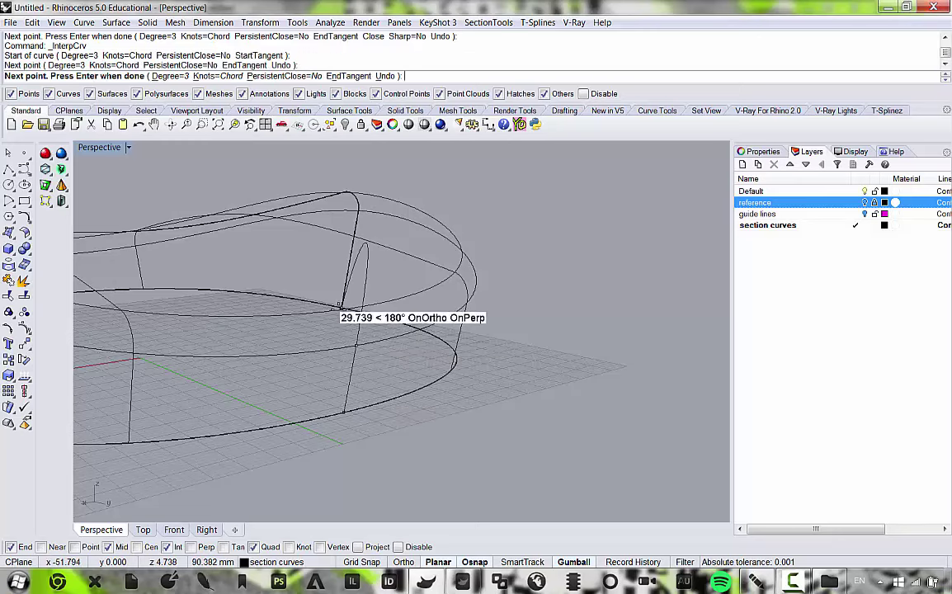
{"action": "right_click_drag", "start_coordinate": [338, 311], "coordinate": [306, 410]}
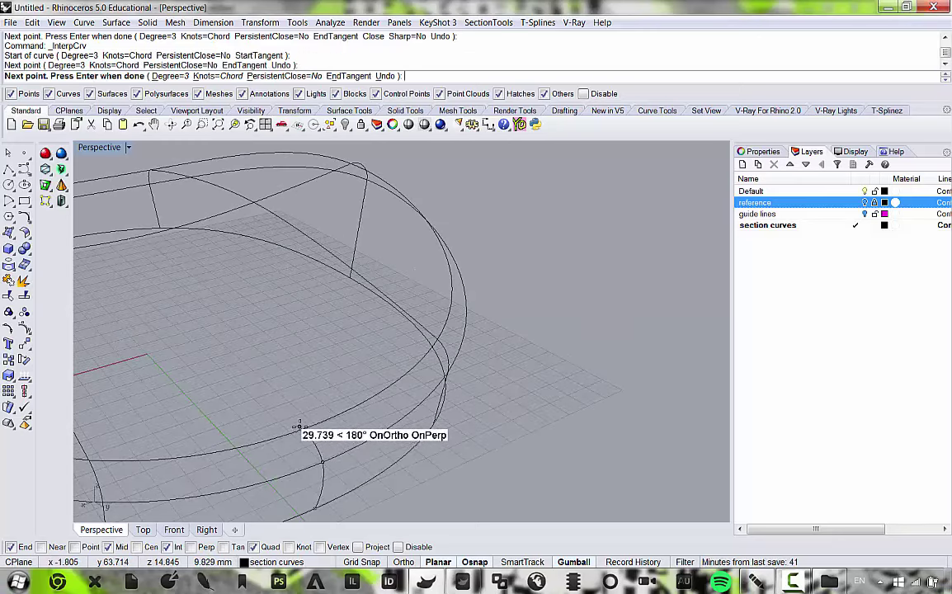
{"action": "left_click", "coordinate": [302, 424]}
{"action": "right_click", "coordinate": [311, 419]}
Compare the section curves with the shaded bowl model in the BNS file, and return to the untitled model.
{"action": "scroll", "coordinate": [347, 404], "scroll_direction": "down", "scroll_amount": 6}
{"action": "right_click_drag", "start_coordinate": [416, 370], "coordinate": [316, 378]}
{"action": "key", "text": "Return"}
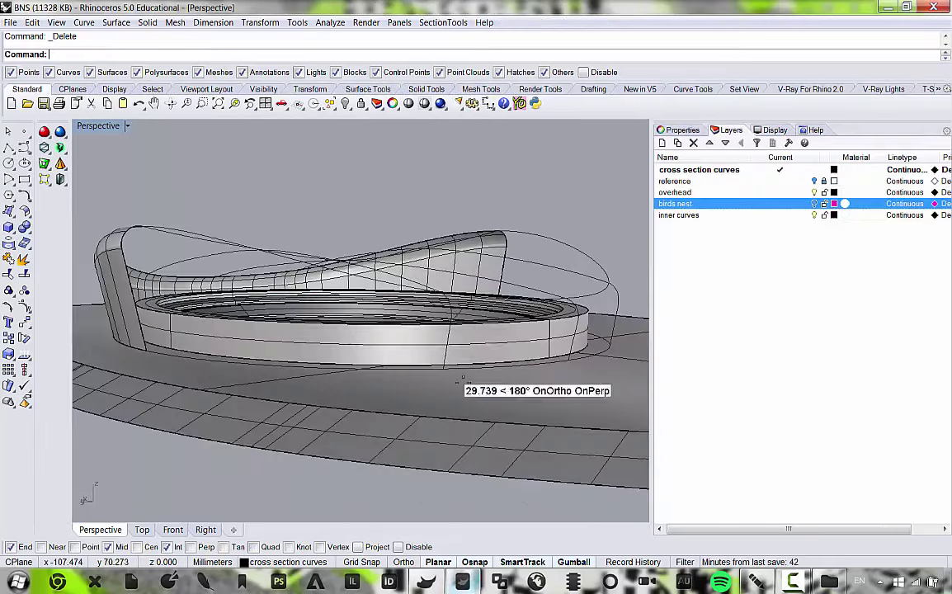
{"action": "scroll", "coordinate": [299, 364], "scroll_direction": "up", "scroll_amount": 5}
{"action": "mouse_move", "coordinate": [300, 364]}
{"action": "right_mouse_down"}
{"action": "mouse_move", "coordinate": [283, 366]}
{"action": "mouse_move", "coordinate": [320, 366]}
{"action": "right_mouse_up"}
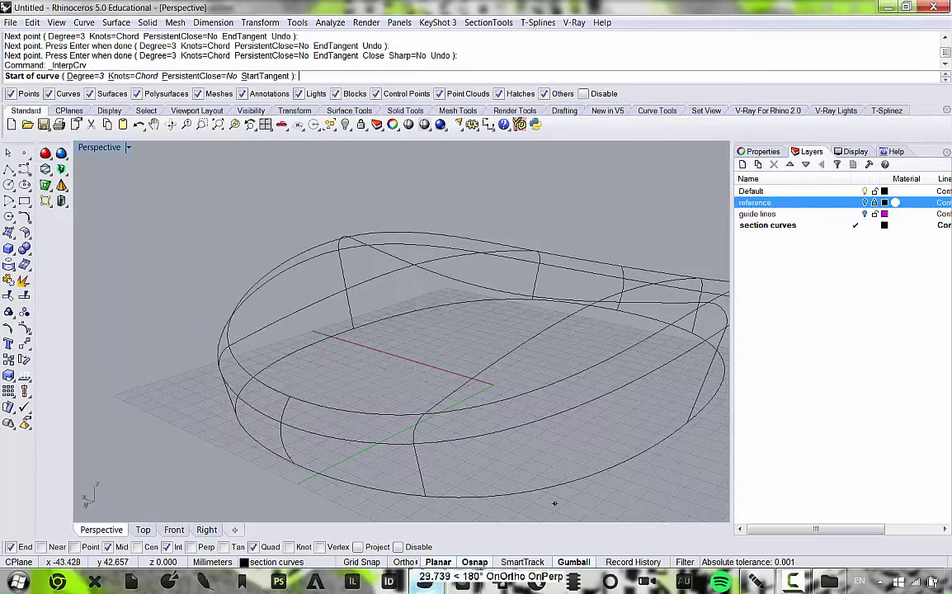
{"action": "scroll", "coordinate": [468, 363], "scroll_direction": "down", "scroll_amount": 5}
{"action": "scroll", "coordinate": [467, 363], "scroll_direction": "up", "scroll_amount": 5}
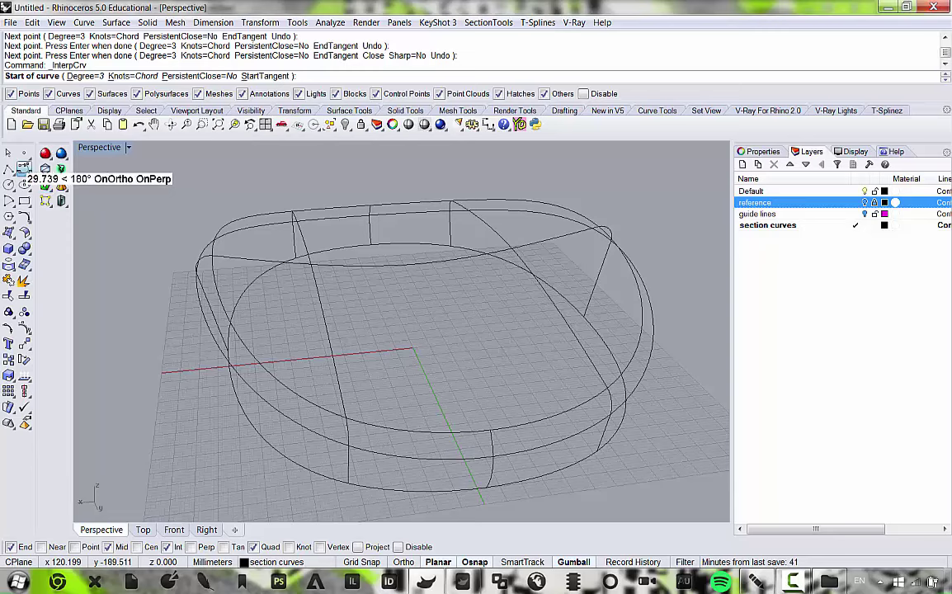
Draw a three-point interpolated curve lengthwise across the top, joining the upper ends of the two Y-end section curves.
{"action": "left_click", "coordinate": [54, 173]}
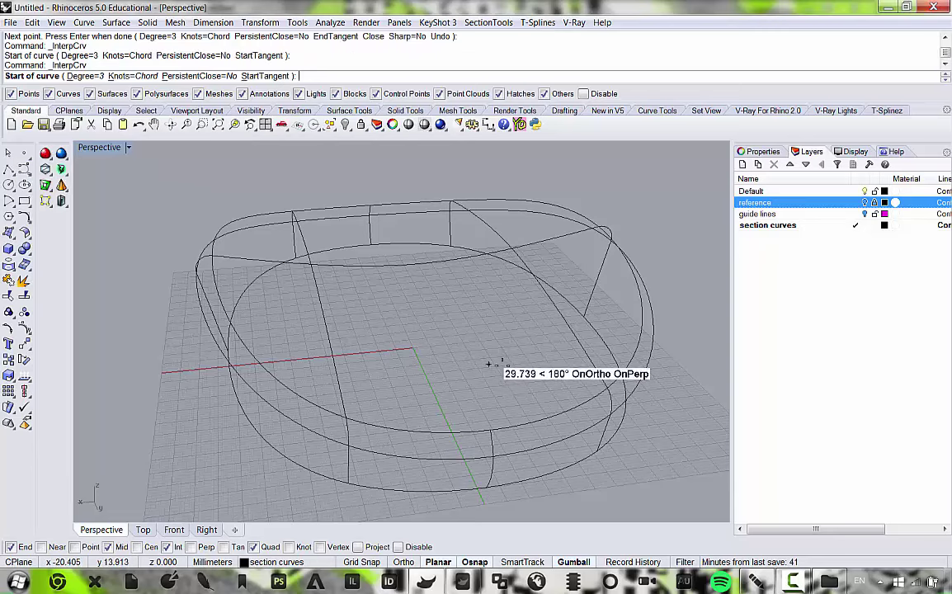
{"action": "left_click", "coordinate": [489, 424]}
{"action": "right_click_drag", "start_coordinate": [379, 308], "coordinate": [284, 239]}
{"action": "left_click", "coordinate": [414, 257]}
{"action": "scroll", "coordinate": [414, 257], "scroll_direction": "down", "scroll_amount": 10}
{"action": "scroll", "coordinate": [552, 308], "scroll_direction": "up", "scroll_amount": 10}
{"action": "right_click_drag", "start_coordinate": [473, 232], "coordinate": [371, 249]}
{"action": "left_click", "coordinate": [397, 329]}
{"action": "key", "text": "Return"}
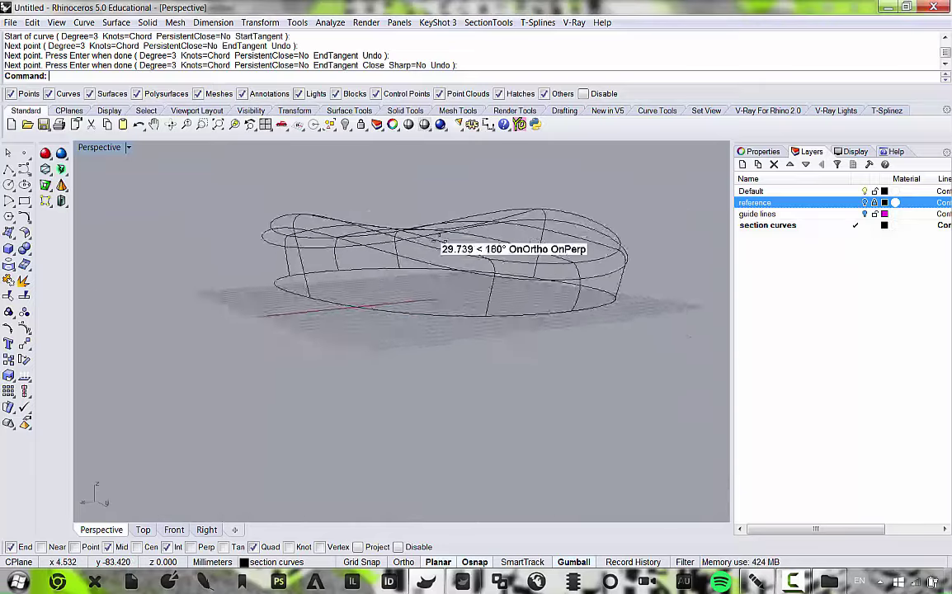
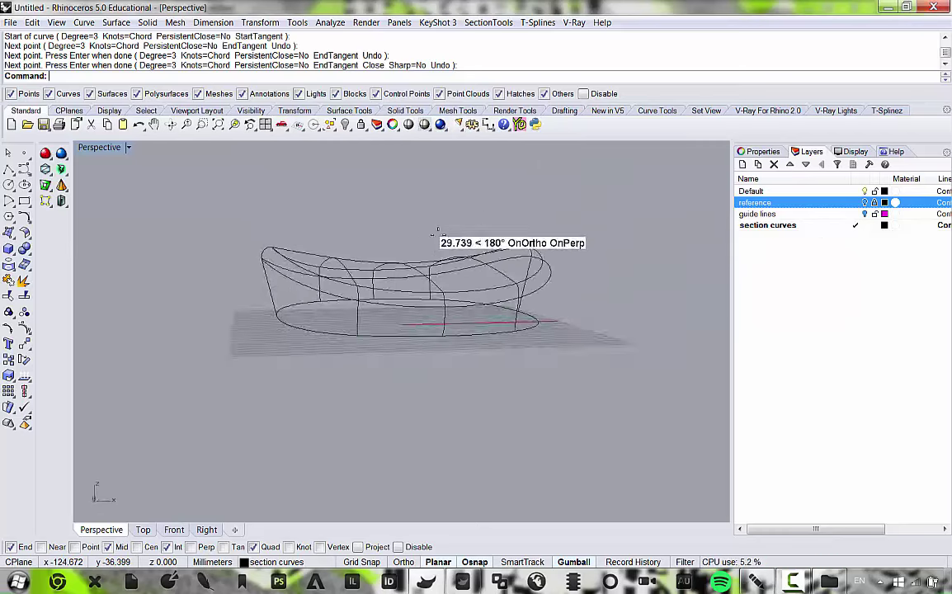
Examine the complete curve network from all sides, including the new lengthwise middle curve.
{"action": "right_click_drag", "start_coordinate": [550, 241], "coordinate": [559, 279]}
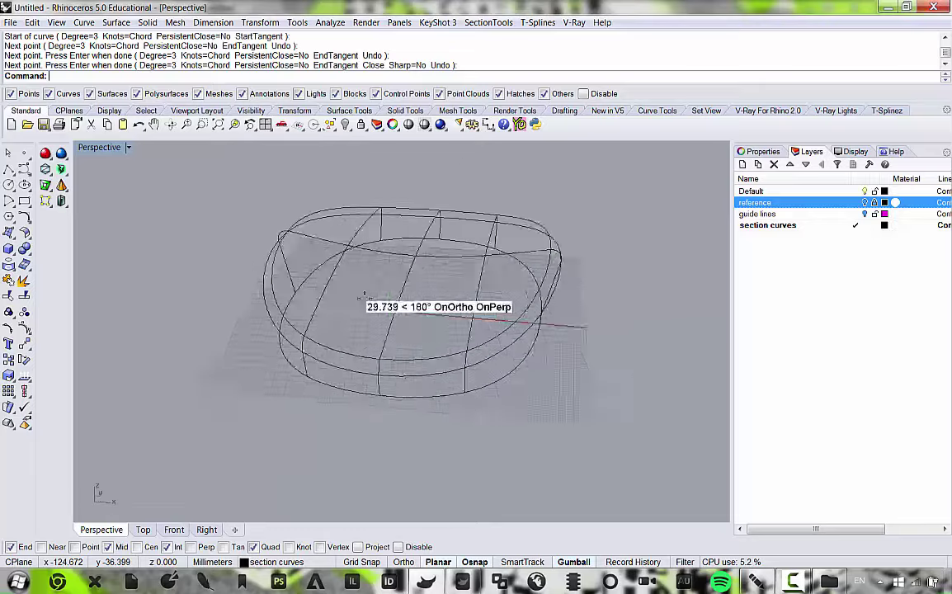
{"action": "right_click_drag", "start_coordinate": [363, 297], "coordinate": [453, 309]}
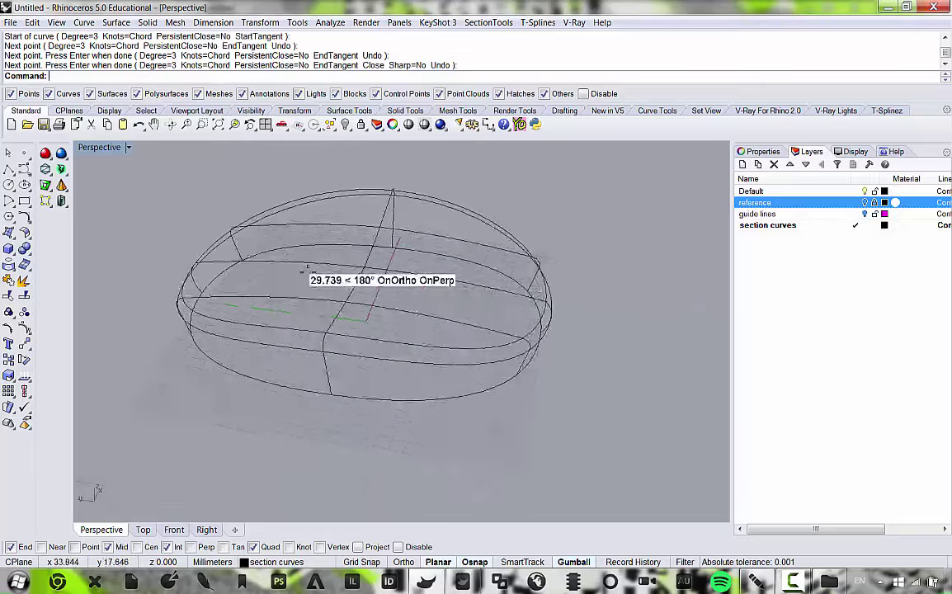
{"action": "right_click_drag", "start_coordinate": [307, 269], "coordinate": [561, 316]}
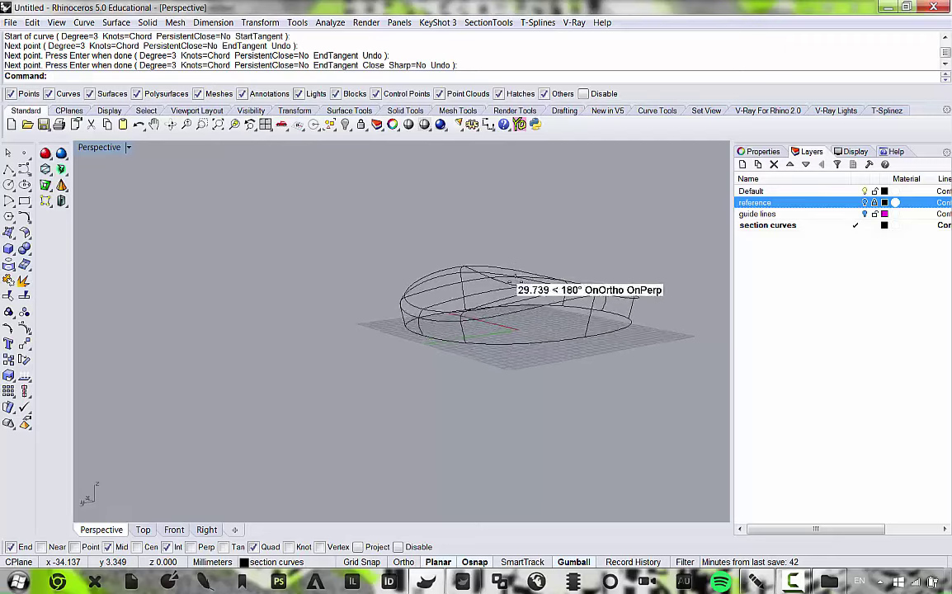
{"action": "scroll", "coordinate": [462, 310], "scroll_direction": "up", "scroll_amount": 7}
{"action": "right_click_drag", "start_coordinate": [462, 311], "coordinate": [332, 298]}
{"action": "scroll", "coordinate": [437, 303], "scroll_direction": "down", "scroll_amount": 9}
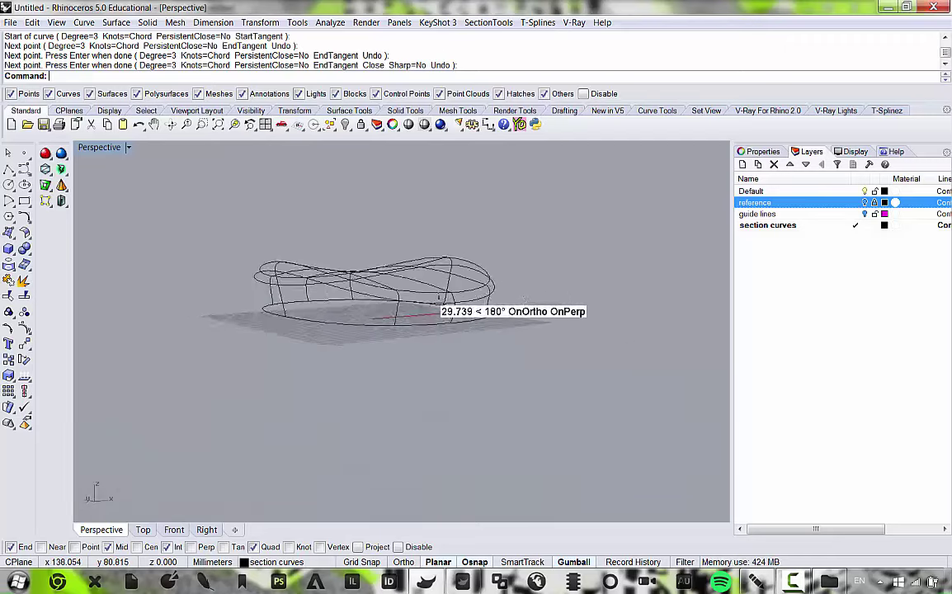
{"action": "right_click_drag", "start_coordinate": [438, 302], "coordinate": [513, 331]}
{"action": "scroll", "coordinate": [474, 340], "scroll_direction": "up", "scroll_amount": 2}
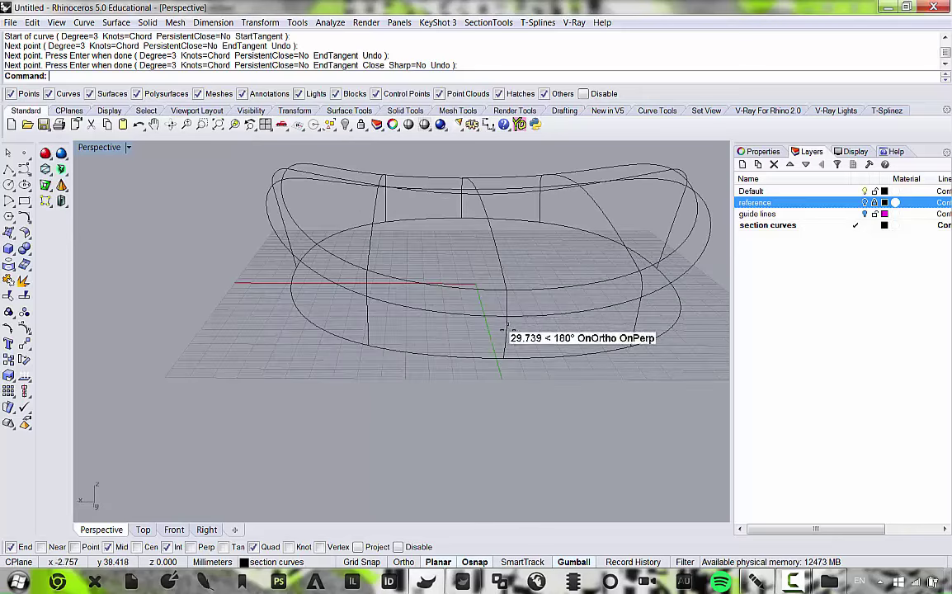
Pick out the Y-end section curve and the base outline, leaving the base outline selected.
{"action": "left_click", "coordinate": [505, 328]}
{"action": "scroll", "coordinate": [498, 348], "scroll_direction": "down", "scroll_amount": 2}
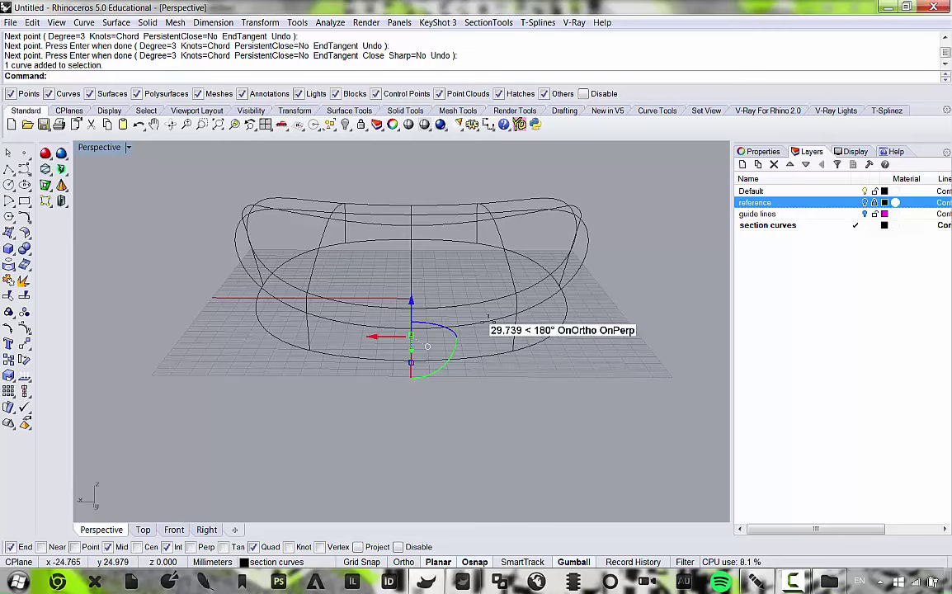
{"action": "left_click", "coordinate": [486, 319]}
{"action": "right_click_drag", "start_coordinate": [493, 347], "coordinate": [356, 328]}
{"action": "scroll", "coordinate": [356, 329], "scroll_direction": "down", "scroll_amount": 2}
{"action": "scroll", "coordinate": [403, 341], "scroll_direction": "up", "scroll_amount": 4}
{"action": "left_click", "coordinate": [349, 410]}
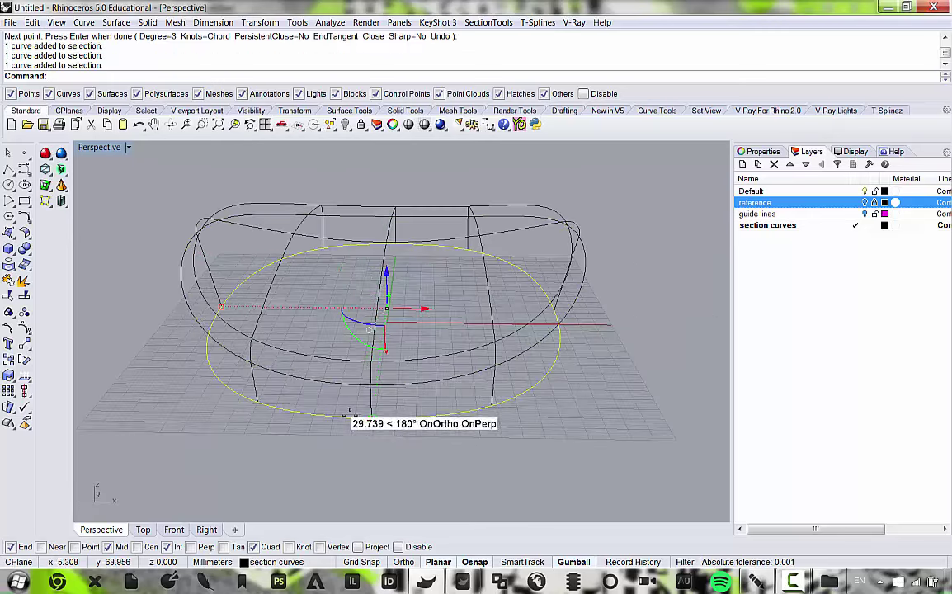
Examine how the section curves rise from the selected base outline to the upper curves.
{"action": "right_click_drag", "start_coordinate": [433, 384], "coordinate": [437, 233]}
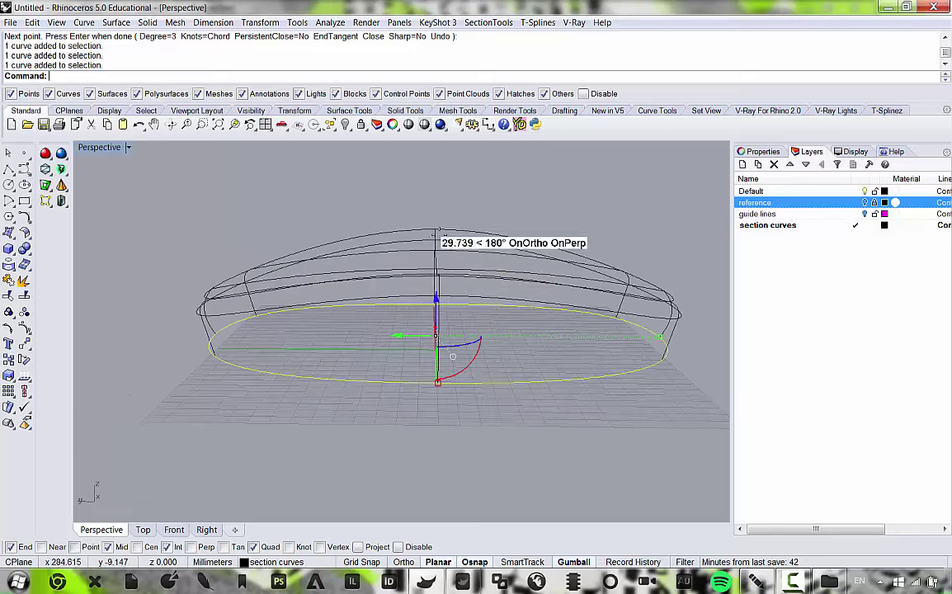
{"action": "scroll", "coordinate": [476, 246], "scroll_direction": "down", "scroll_amount": 2}
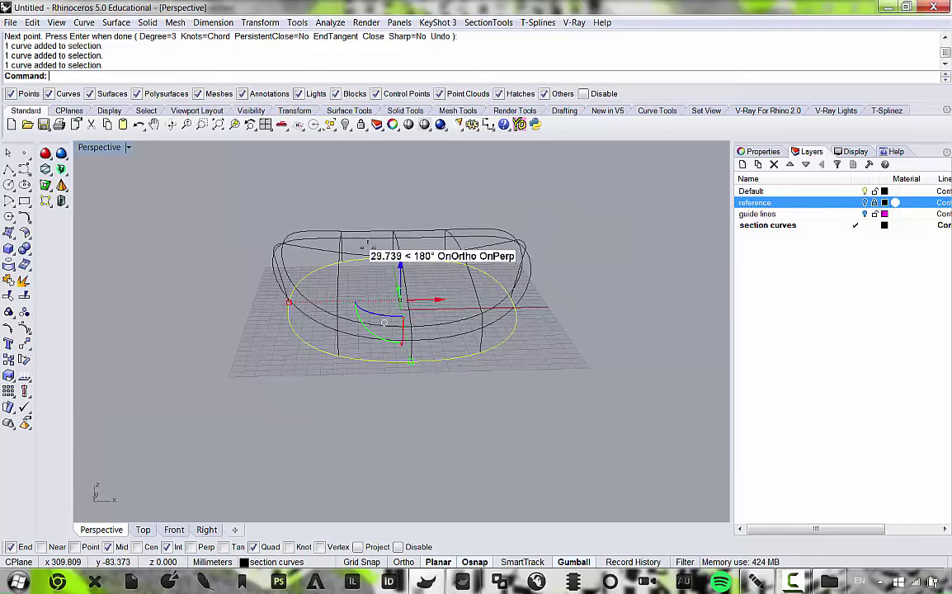
{"action": "scroll", "coordinate": [386, 224], "scroll_direction": "up", "scroll_amount": 5}
{"action": "scroll", "coordinate": [415, 255], "scroll_direction": "down", "scroll_amount": 7}
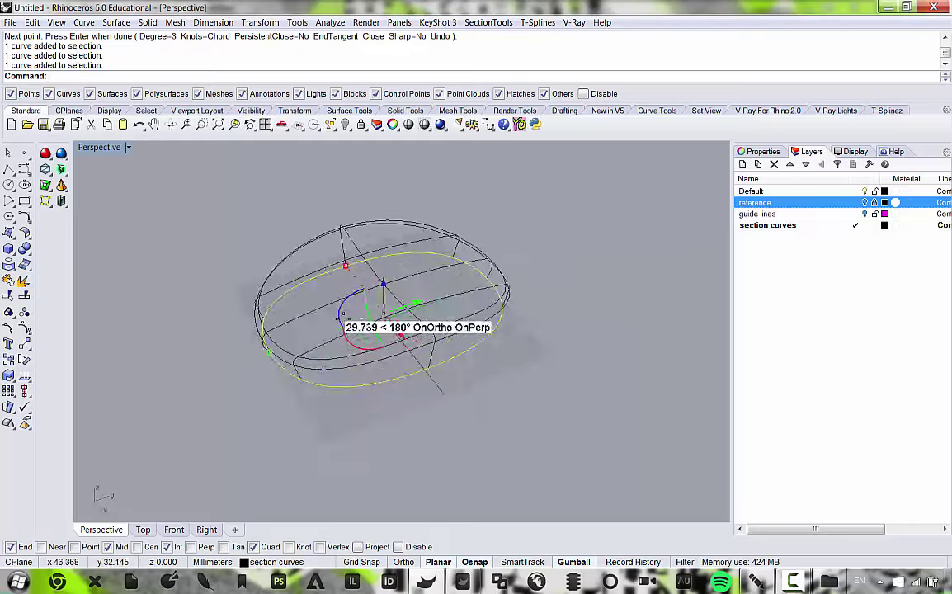
{"action": "mouse_move", "coordinate": [341, 315]}
{"action": "right_mouse_down"}
{"action": "mouse_move", "coordinate": [362, 311]}
{"action": "mouse_move", "coordinate": [340, 308]}
{"action": "right_mouse_up"}
{"action": "scroll", "coordinate": [385, 318], "scroll_direction": "up", "scroll_amount": 6}
{"action": "scroll", "coordinate": [385, 318], "scroll_direction": "down", "scroll_amount": 5}
{"action": "scroll", "coordinate": [383, 281], "scroll_direction": "up", "scroll_amount": 5}
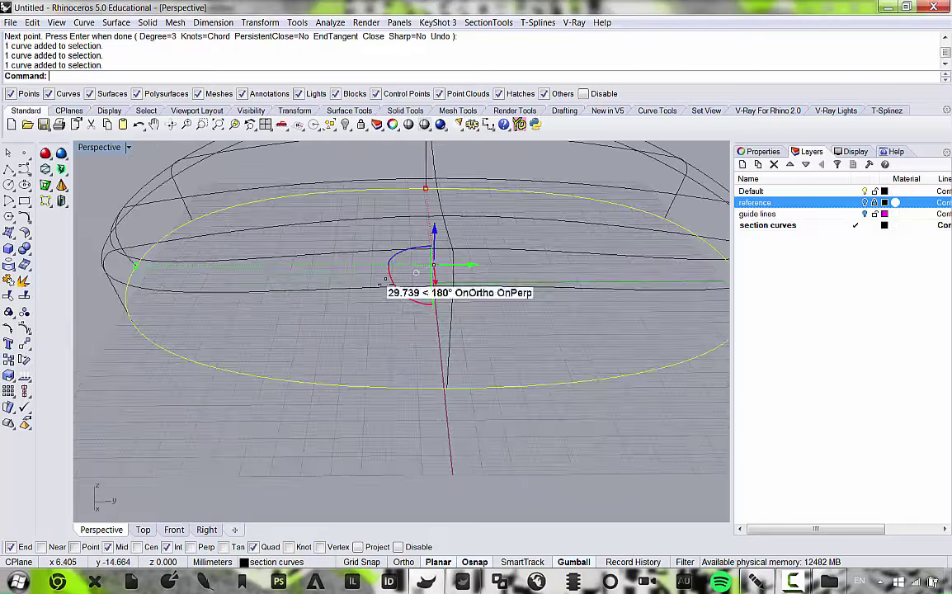
{"action": "scroll", "coordinate": [413, 318], "scroll_direction": "down", "scroll_amount": 2}
{"action": "scroll", "coordinate": [429, 299], "scroll_direction": "up", "scroll_amount": 4}
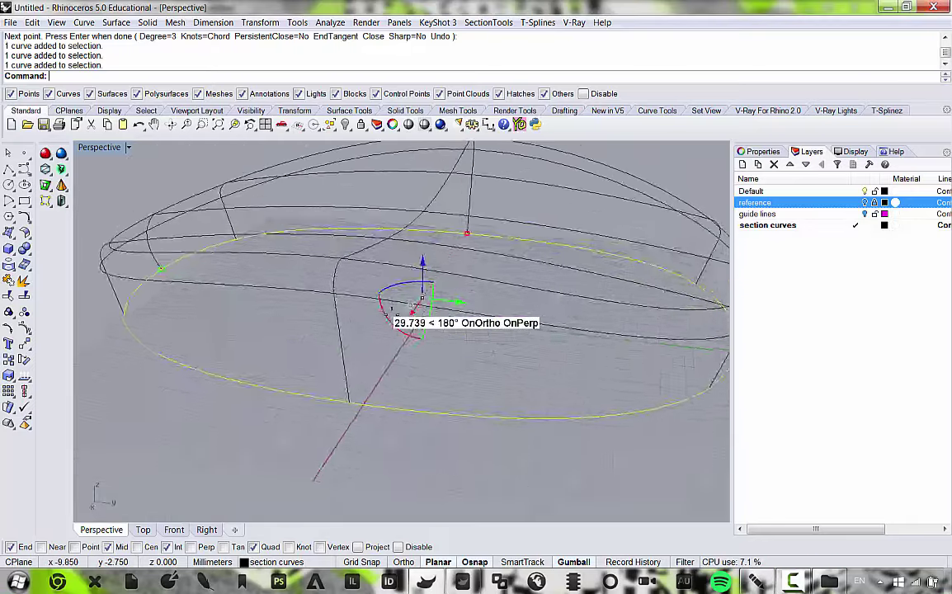
{"action": "scroll", "coordinate": [416, 320], "scroll_direction": "down", "scroll_amount": 4}
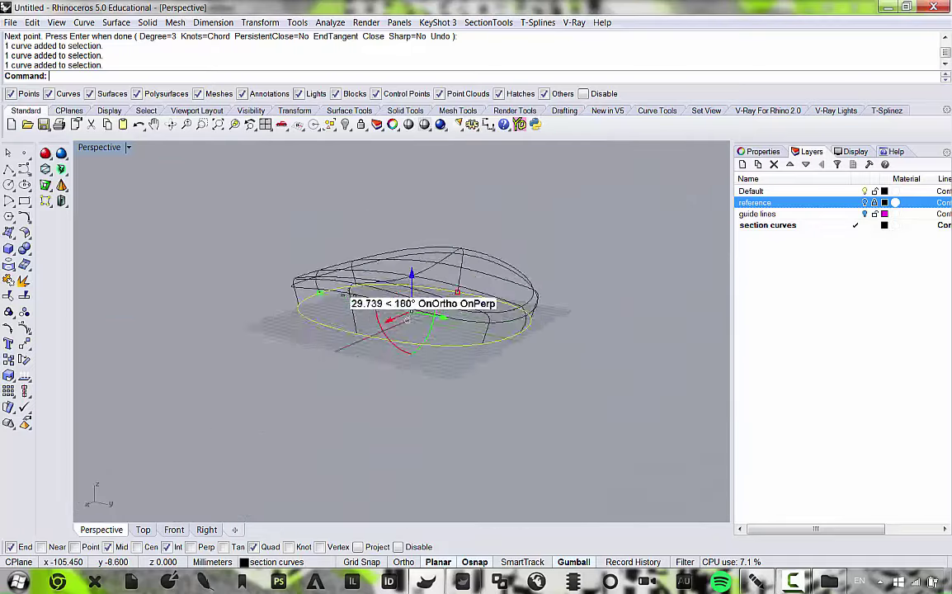
Compare the side profile of the curve network with the Beijing-bird-nest-4 reference photo in the Jan 19 folder.
{"action": "mouse_move", "coordinate": [406, 320]}
{"action": "right_mouse_down"}
{"action": "mouse_move", "coordinate": [256, 285]}
{"action": "mouse_move", "coordinate": [410, 325]}
{"action": "right_mouse_up"}
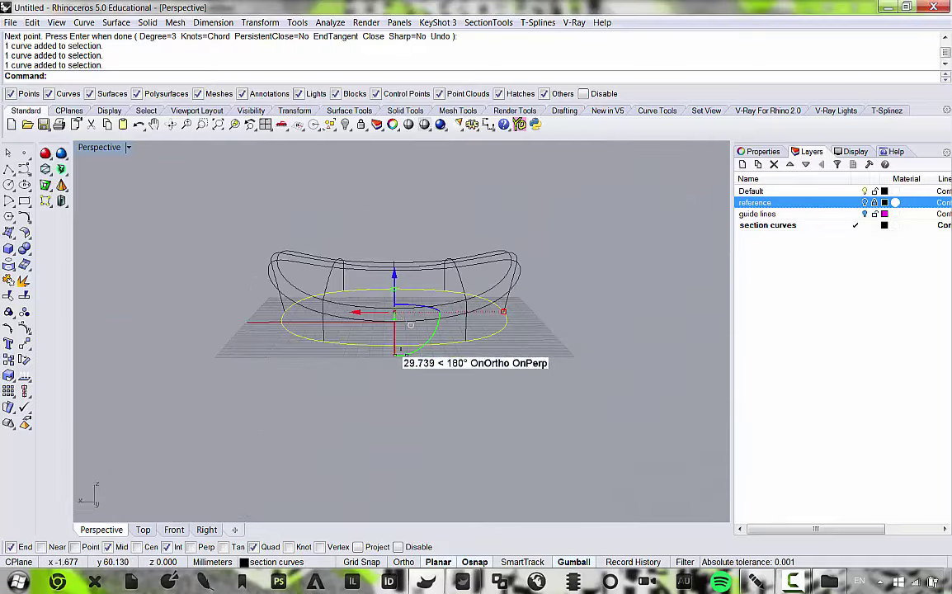
{"action": "scroll", "coordinate": [394, 276], "scroll_direction": "up", "scroll_amount": 3}
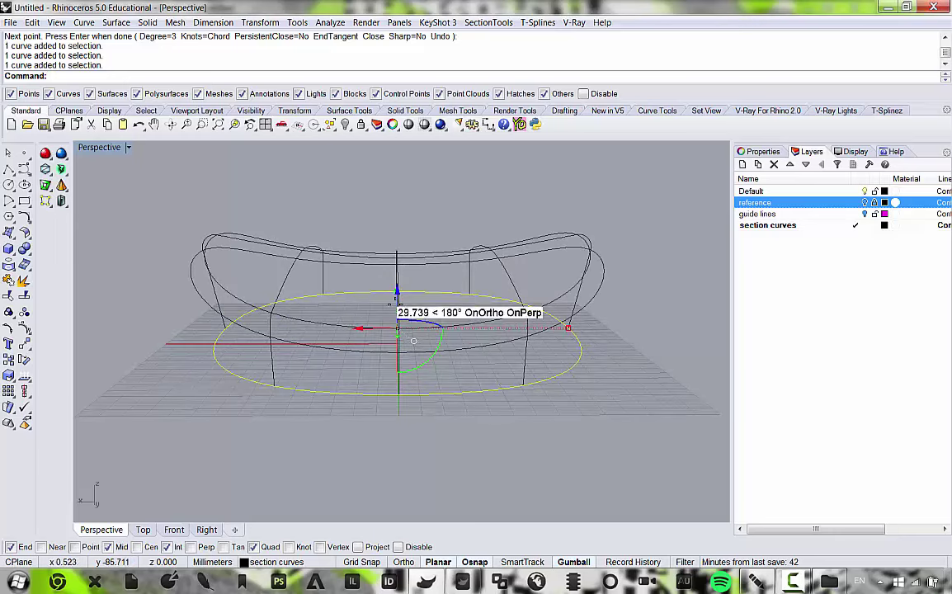
{"action": "scroll", "coordinate": [446, 311], "scroll_direction": "down", "scroll_amount": 6}
{"action": "right_click_drag", "start_coordinate": [436, 328], "coordinate": [472, 310]}
{"action": "scroll", "coordinate": [470, 311], "scroll_direction": "up", "scroll_amount": 4}
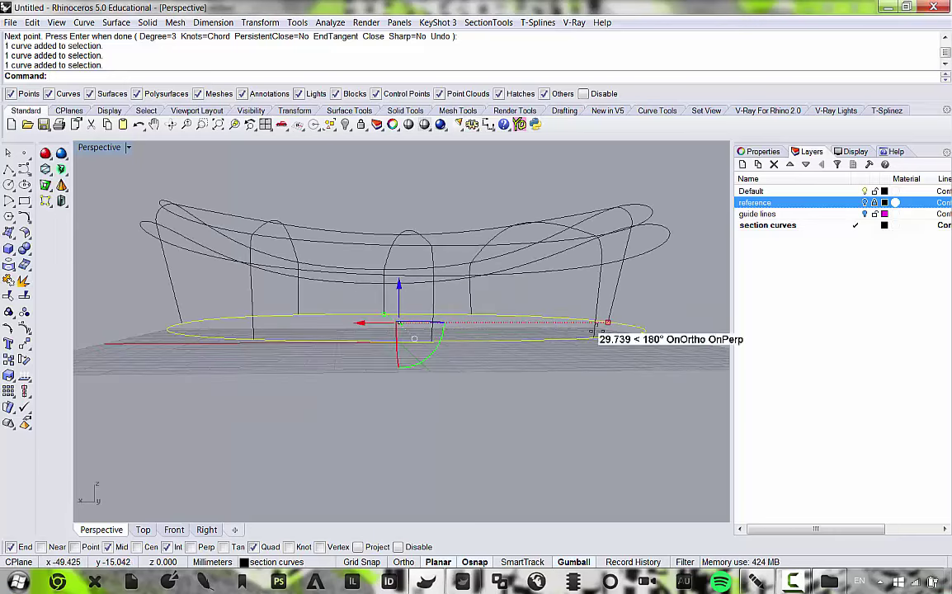
{"action": "left_click", "coordinate": [830, 582]}
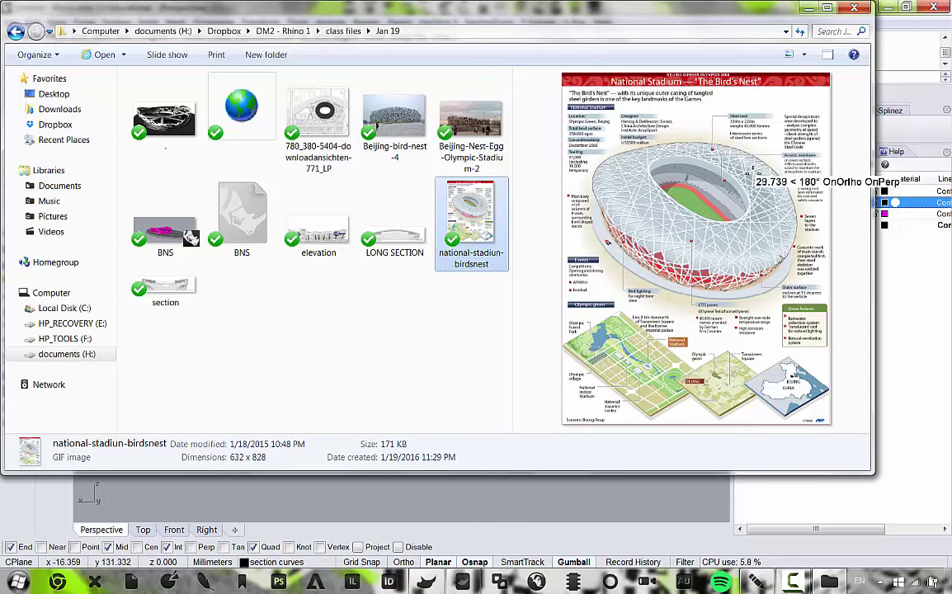
{"action": "left_click", "coordinate": [387, 122]}
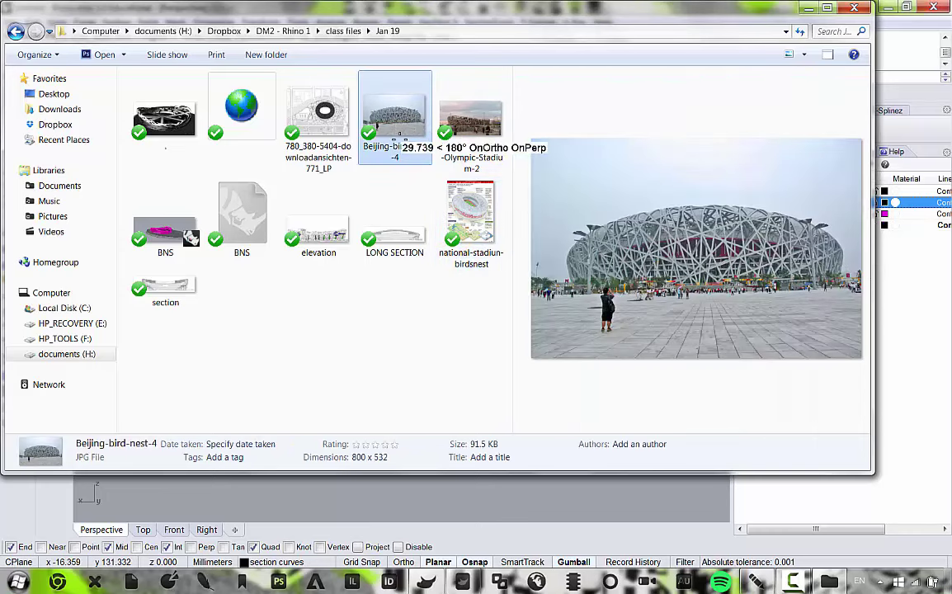
{"action": "left_click", "coordinate": [809, 8]}
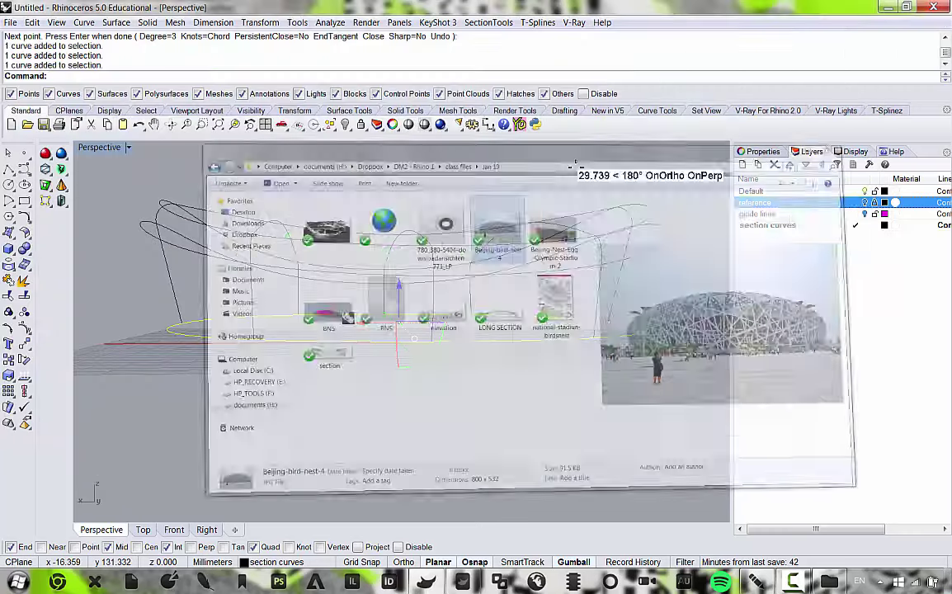
Split the base outline and both upper closed outlines, using the lengthwise middle curve and its Y-end section curves as cutting objects.
{"action": "right_click_drag", "start_coordinate": [462, 316], "coordinate": [491, 404]}
{"action": "scroll", "coordinate": [458, 334], "scroll_direction": "down", "scroll_amount": 5}
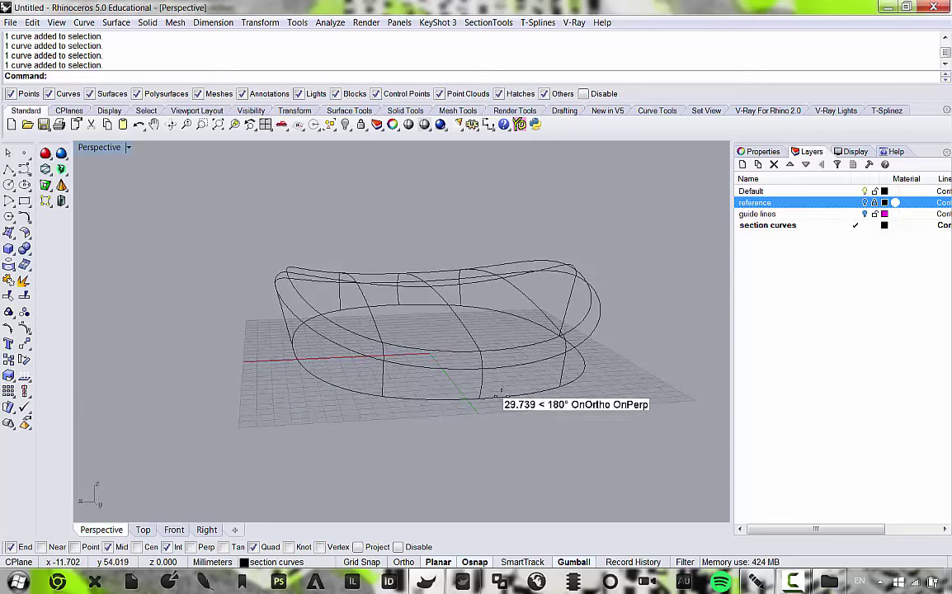
{"action": "left_click", "coordinate": [500, 392]}
{"action": "scroll", "coordinate": [503, 376], "scroll_direction": "up", "scroll_amount": 3}
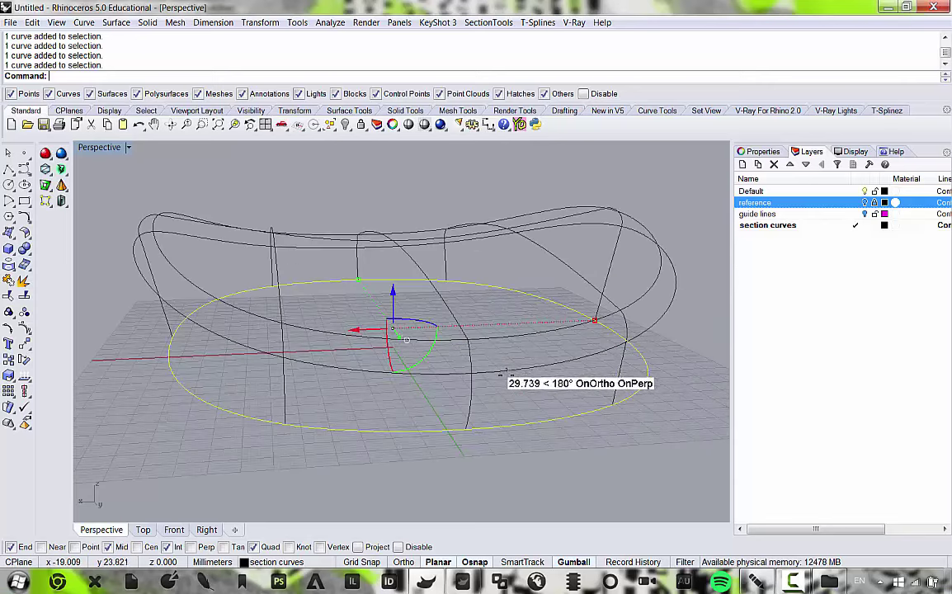
{"action": "scroll", "coordinate": [507, 367], "scroll_direction": "down", "scroll_amount": 8}
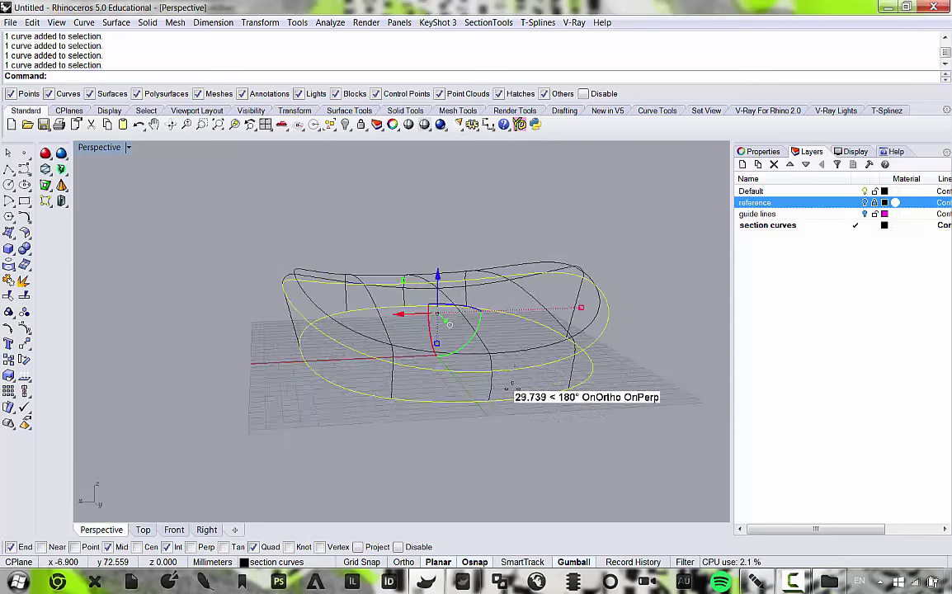
{"action": "right_click_drag", "start_coordinate": [508, 403], "coordinate": [385, 331]}
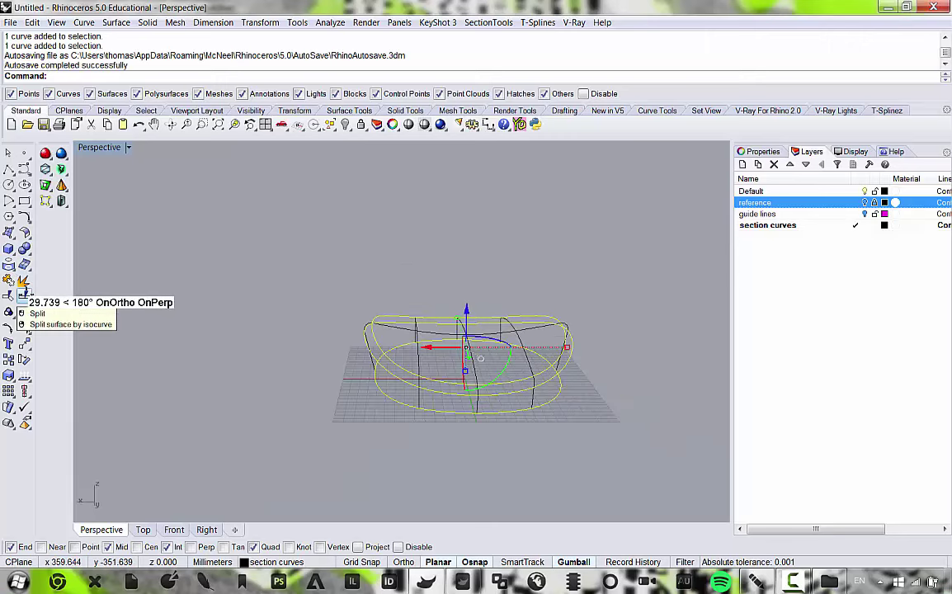
{"action": "left_click", "coordinate": [23, 294]}
{"action": "right_click_drag", "start_coordinate": [165, 305], "coordinate": [486, 367]}
{"action": "left_click", "coordinate": [496, 386]}
{"action": "scroll", "coordinate": [507, 428], "scroll_direction": "up", "scroll_amount": 4}
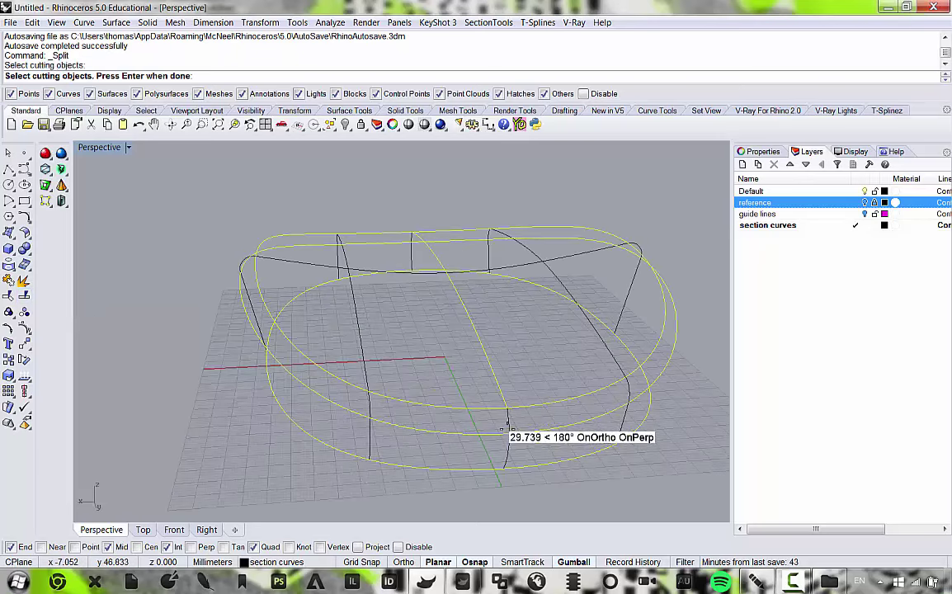
{"action": "left_click", "coordinate": [510, 427]}
{"action": "scroll", "coordinate": [407, 245], "scroll_direction": "down", "scroll_amount": 5}
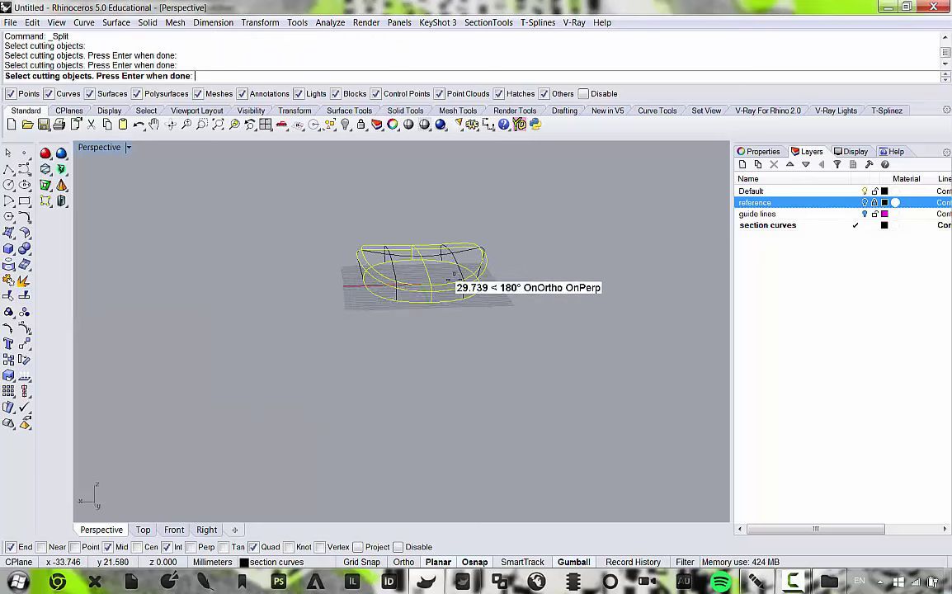
{"action": "right_click", "coordinate": [554, 320]}
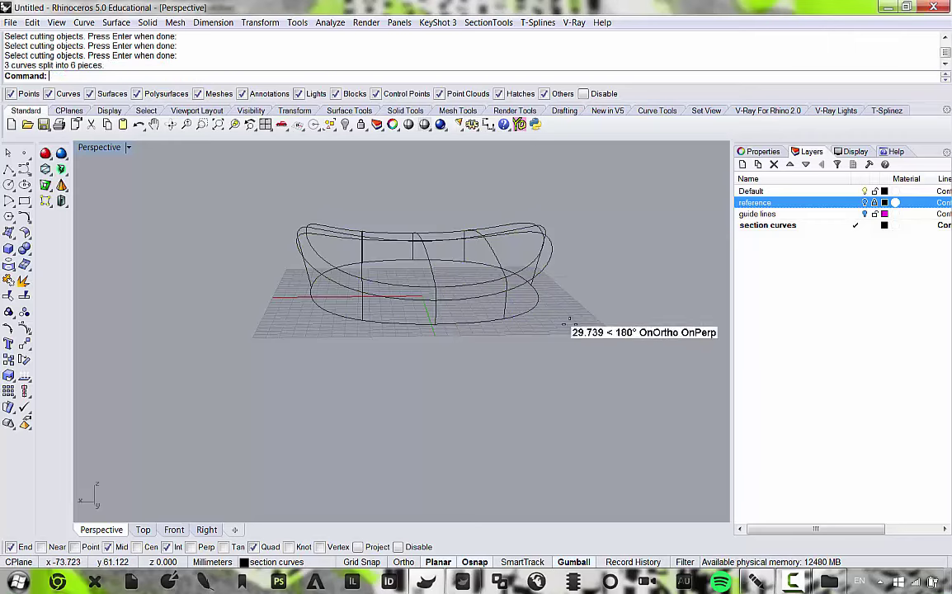
Delete the split halves of the outer bulging outline, keeping the base outline and the upper rim outline.
{"action": "right_click_drag", "start_coordinate": [422, 312], "coordinate": [422, 335]}
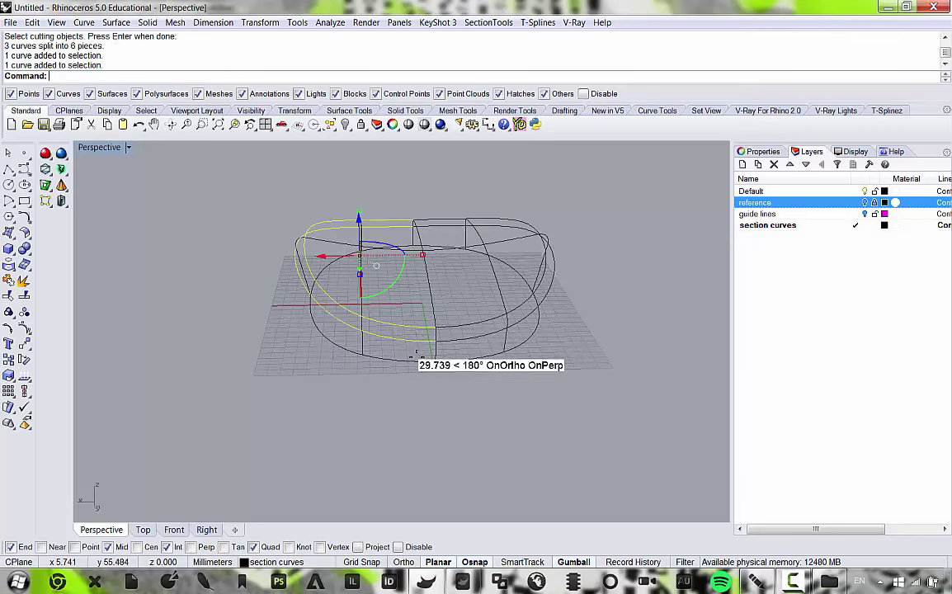
{"action": "key", "text": "Escape"}
{"action": "scroll", "coordinate": [354, 347], "scroll_direction": "up", "scroll_amount": 3}
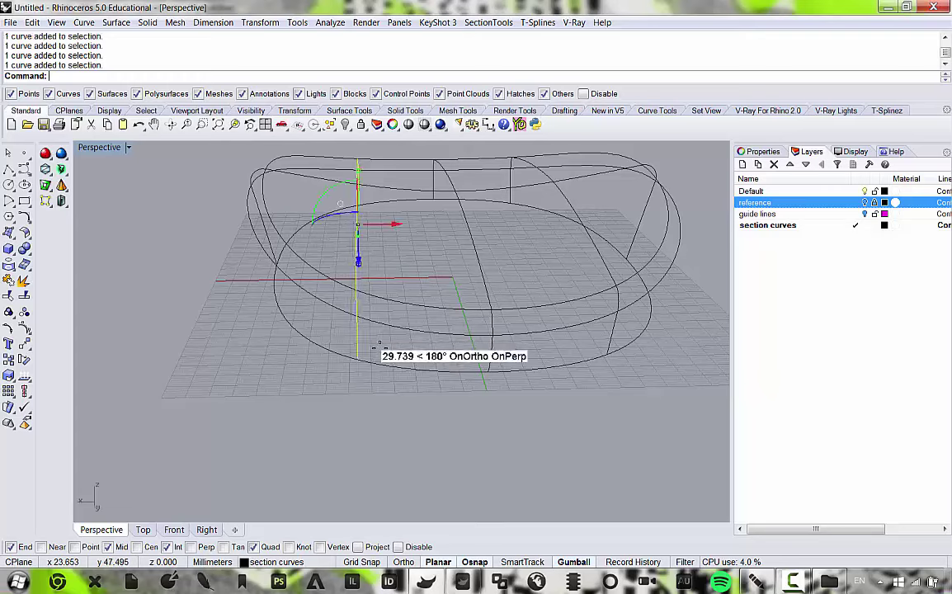
{"action": "right_click_drag", "start_coordinate": [379, 344], "coordinate": [332, 333]}
{"action": "left_click", "coordinate": [337, 299]}
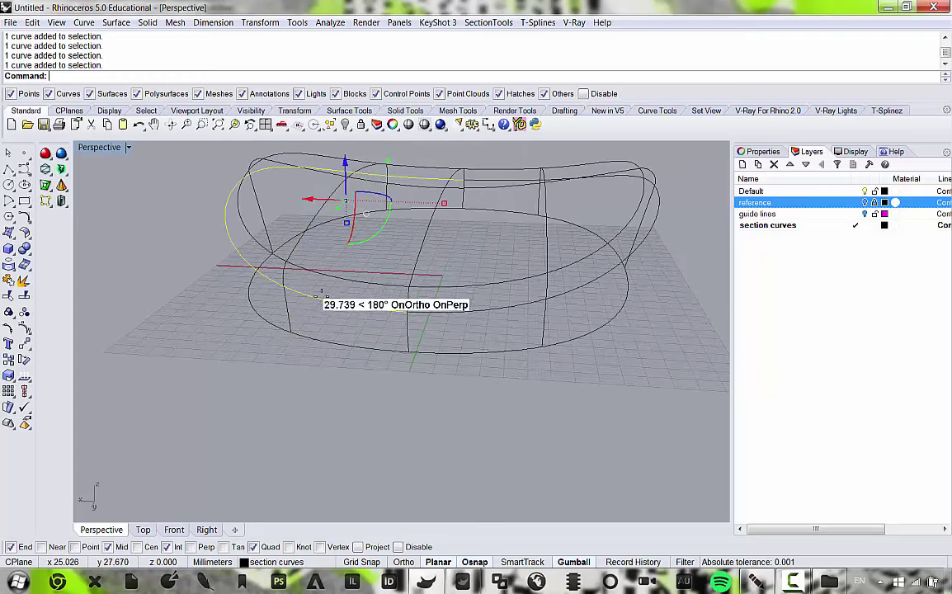
{"action": "right_click_drag", "start_coordinate": [321, 293], "coordinate": [345, 320]}
{"action": "scroll", "coordinate": [347, 313], "scroll_direction": "down", "scroll_amount": 4}
{"action": "scroll", "coordinate": [414, 353], "scroll_direction": "up", "scroll_amount": 5}
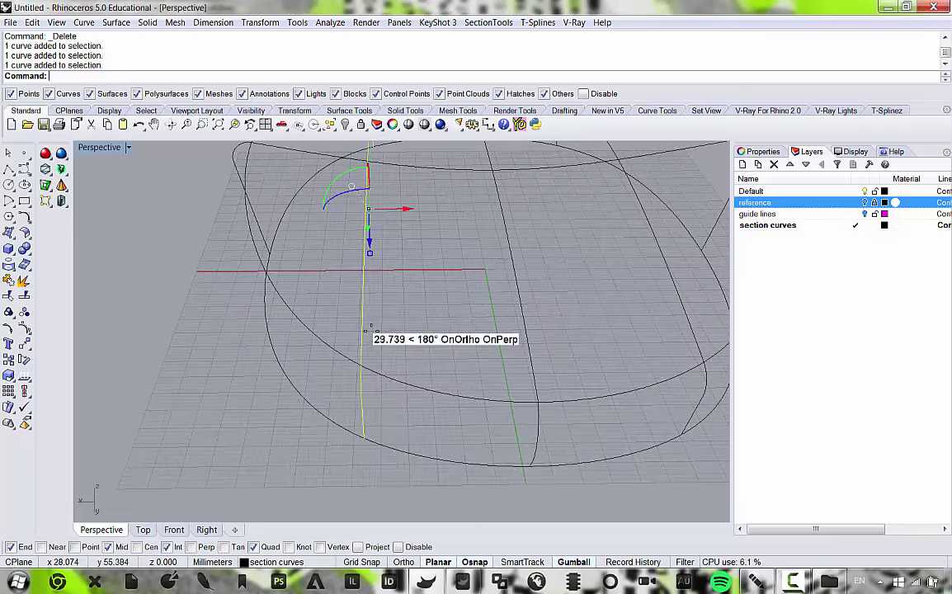
Split the X-end curve and the neighbouring full section curve, using the half of the upper rim outline as the cutting object.
{"action": "scroll", "coordinate": [521, 345], "scroll_direction": "down", "scroll_amount": 5}
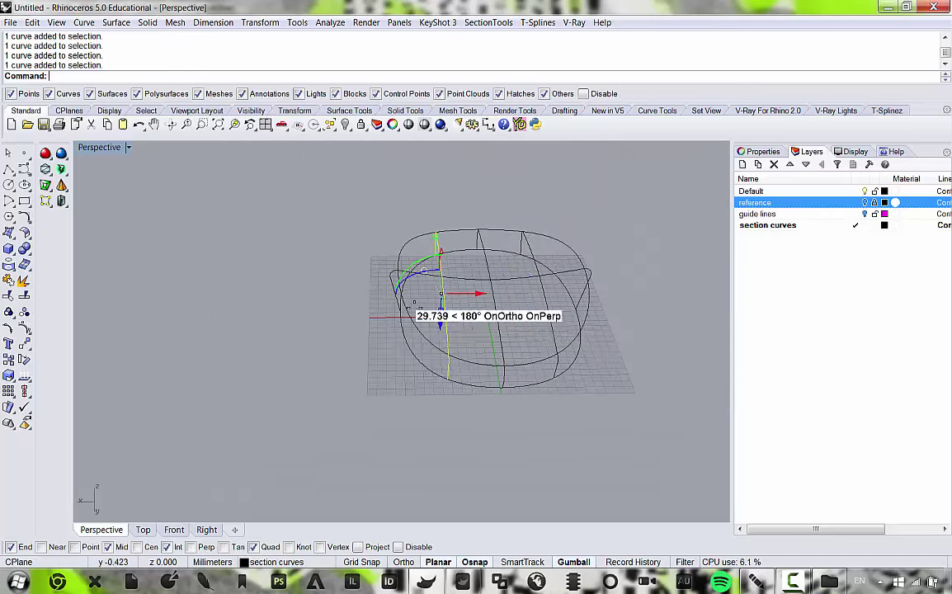
{"action": "scroll", "coordinate": [412, 303], "scroll_direction": "up", "scroll_amount": 5}
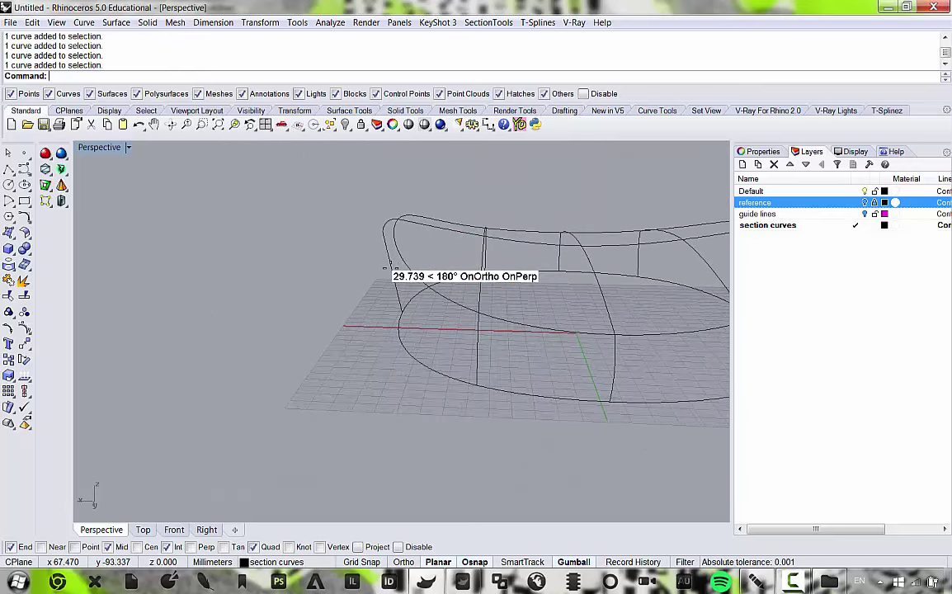
{"action": "left_click", "coordinate": [390, 268]}
{"action": "right_click_drag", "start_coordinate": [460, 261], "coordinate": [488, 299]}
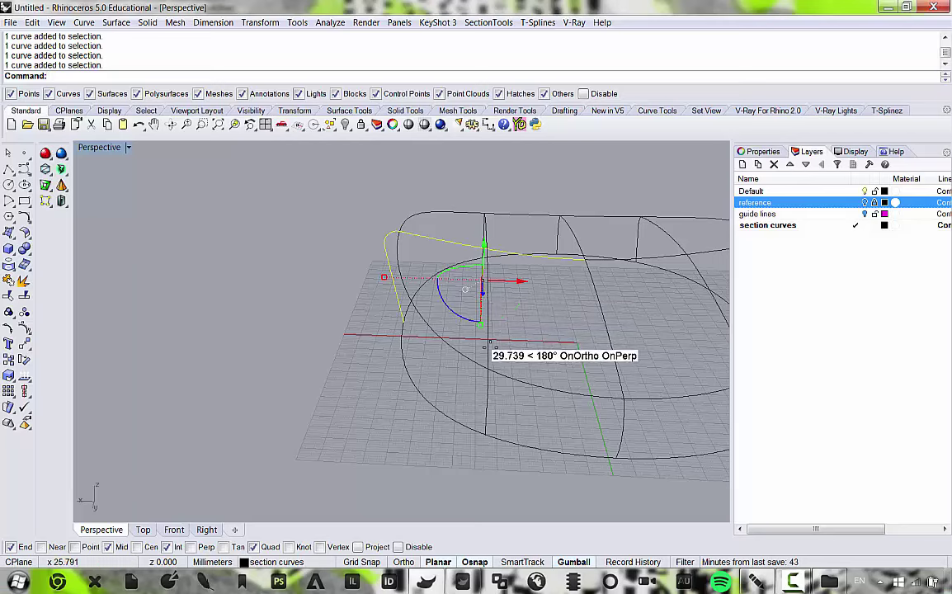
{"action": "right_click_drag", "start_coordinate": [421, 201], "coordinate": [473, 207]}
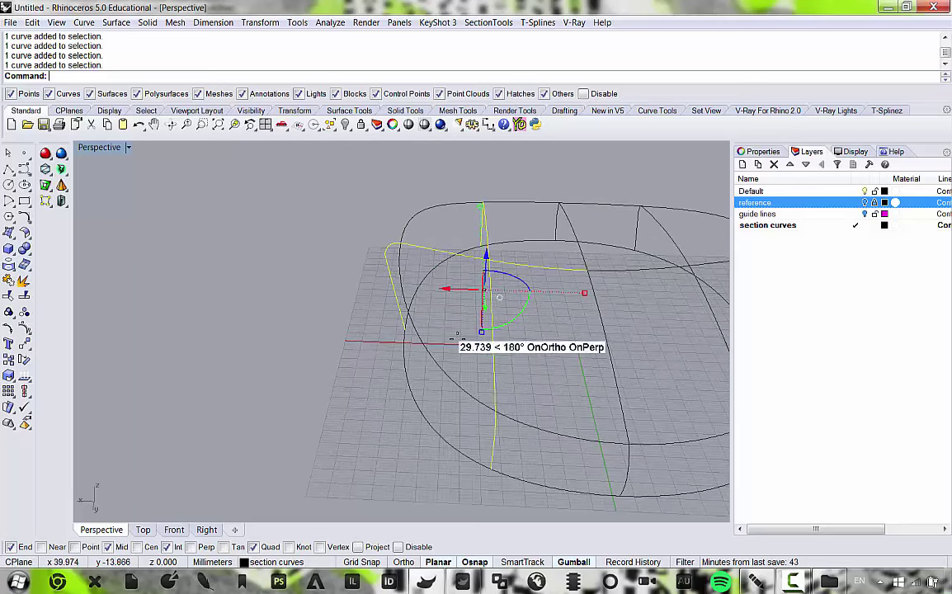
{"action": "left_click", "coordinate": [23, 295]}
{"action": "left_click", "coordinate": [528, 420]}
{"action": "key", "text": "Return"}
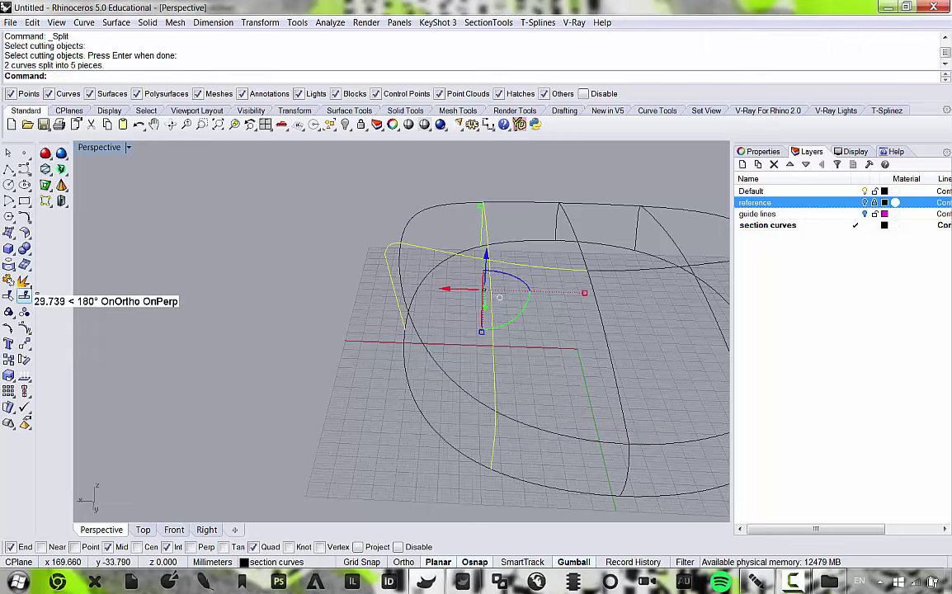
Check the split pieces of the X-end and neighbouring section curves by picking their top spans and lower wall segments.
{"action": "left_click", "coordinate": [464, 256]}
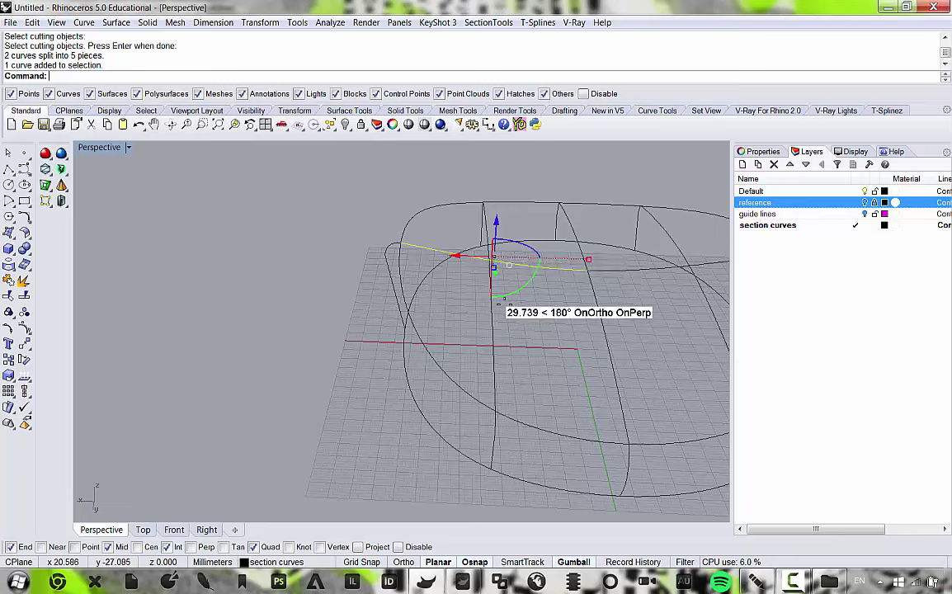
{"action": "left_click", "coordinate": [492, 330]}
{"action": "right_click_drag", "start_coordinate": [532, 384], "coordinate": [454, 354], "text": "shift"}
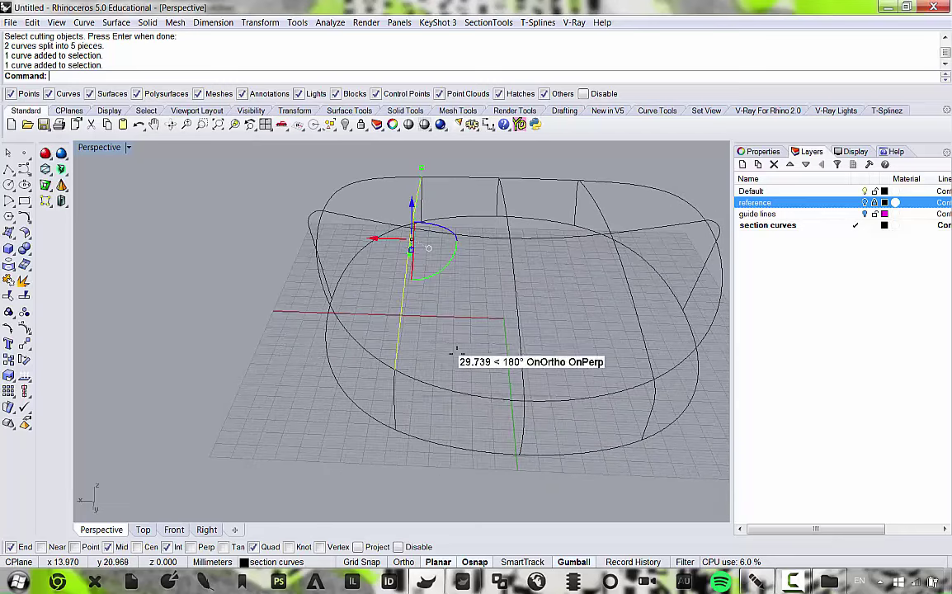
{"action": "left_click", "coordinate": [518, 425]}
{"action": "left_click", "coordinate": [398, 402]}
{"action": "right_click_drag", "start_coordinate": [398, 403], "coordinate": [316, 305]}
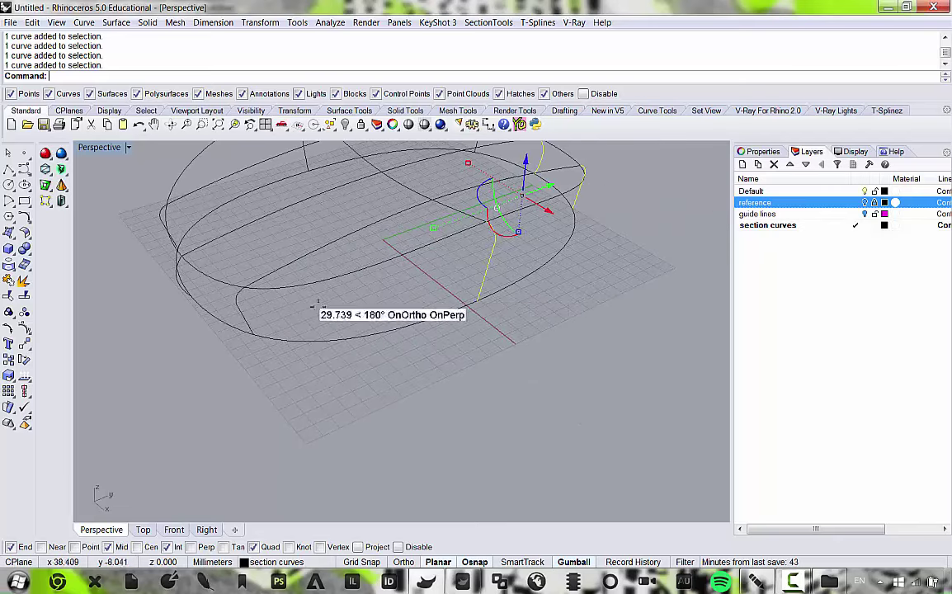
{"action": "right_click_drag", "start_coordinate": [203, 321], "coordinate": [273, 336]}
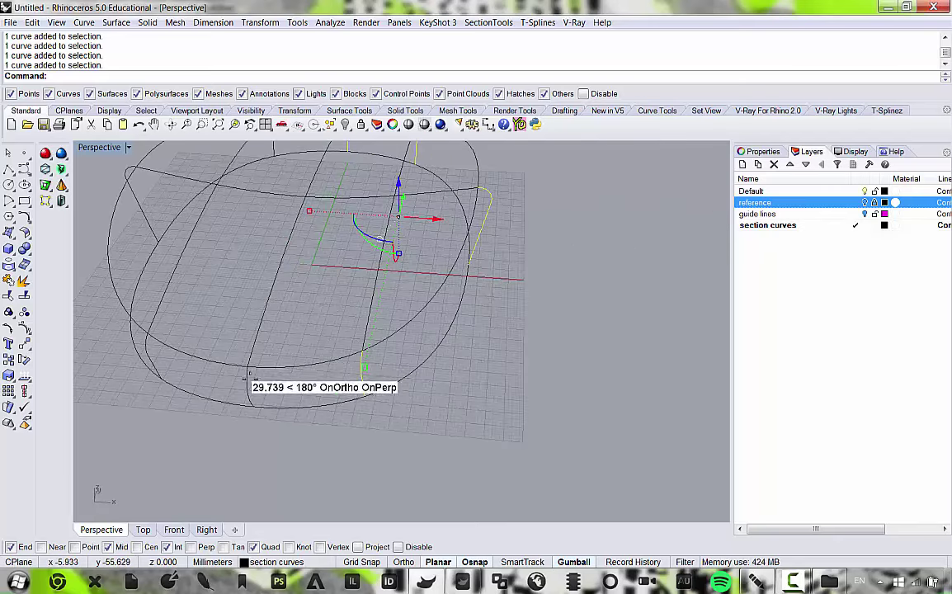
{"action": "right_click_drag", "start_coordinate": [247, 376], "coordinate": [371, 363]}
{"action": "scroll", "coordinate": [548, 378], "scroll_direction": "up", "scroll_amount": 4}
{"action": "right_click_drag", "start_coordinate": [606, 375], "coordinate": [519, 379]}
{"action": "left_click", "coordinate": [474, 381]}
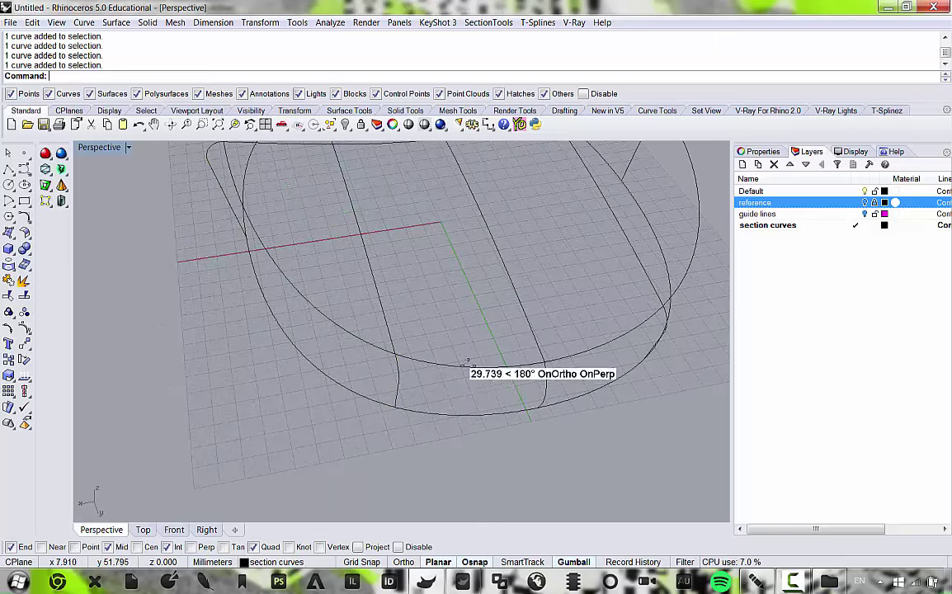
Examine the wall segments between the base outline and the upper rim outline from several angles.
{"action": "scroll", "coordinate": [467, 362], "scroll_direction": "down", "scroll_amount": 7}
{"action": "right_click_drag", "start_coordinate": [465, 357], "coordinate": [456, 343]}
{"action": "scroll", "coordinate": [456, 343], "scroll_direction": "up", "scroll_amount": 8}
{"action": "scroll", "coordinate": [456, 342], "scroll_direction": "down", "scroll_amount": 5}
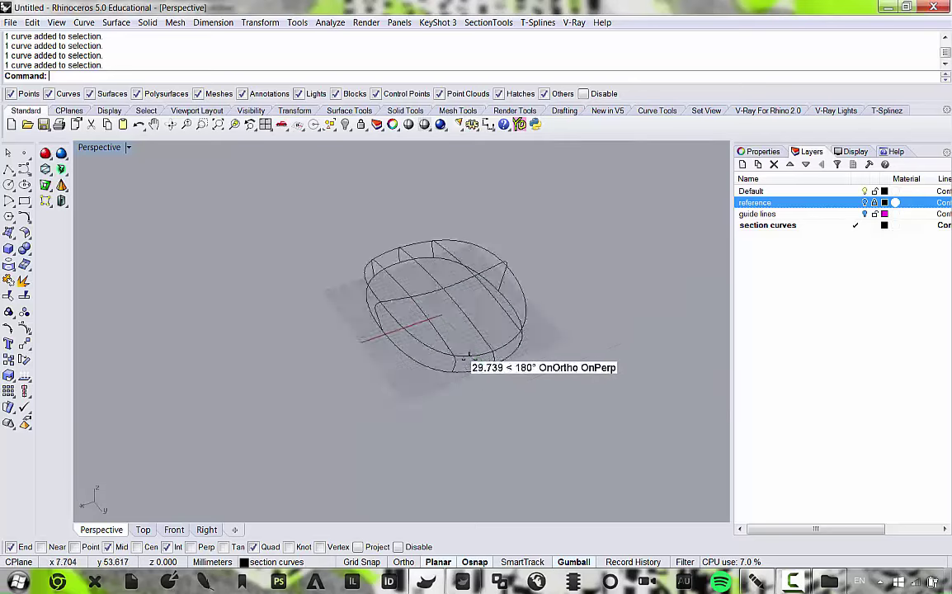
{"action": "scroll", "coordinate": [461, 363], "scroll_direction": "up", "scroll_amount": 5}
{"action": "scroll", "coordinate": [446, 366], "scroll_direction": "down", "scroll_amount": 5}
{"action": "scroll", "coordinate": [446, 365], "scroll_direction": "up", "scroll_amount": 5}
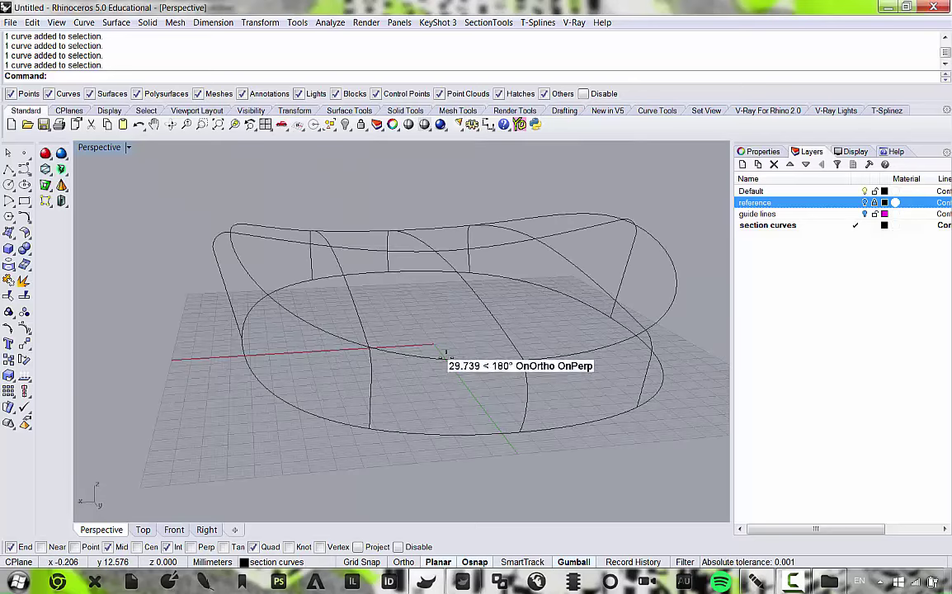
{"action": "scroll", "coordinate": [441, 346], "scroll_direction": "down", "scroll_amount": 2}
{"action": "scroll", "coordinate": [438, 342], "scroll_direction": "up", "scroll_amount": 1}
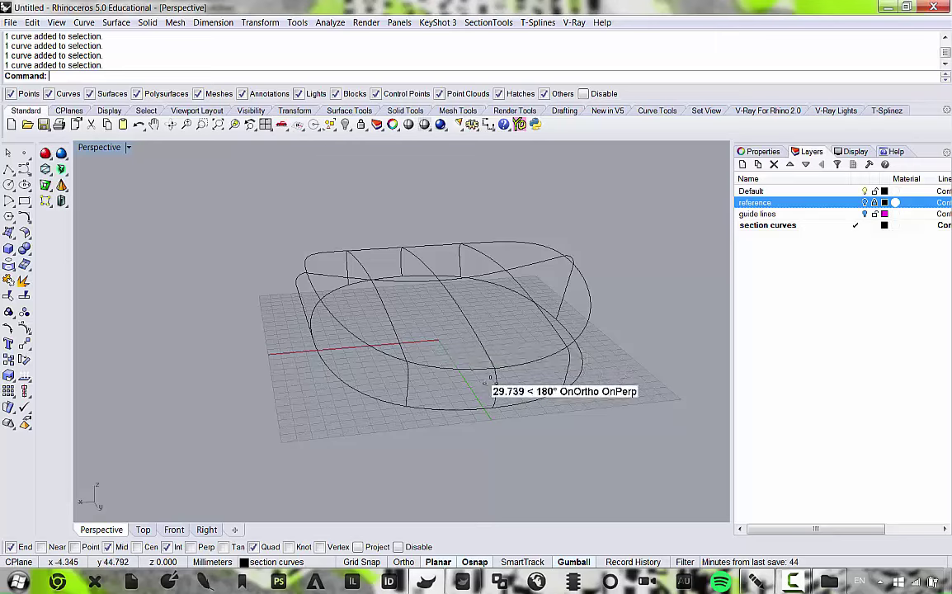
{"action": "scroll", "coordinate": [487, 381], "scroll_direction": "up", "scroll_amount": 5}
{"action": "scroll", "coordinate": [445, 421], "scroll_direction": "down", "scroll_amount": 6}
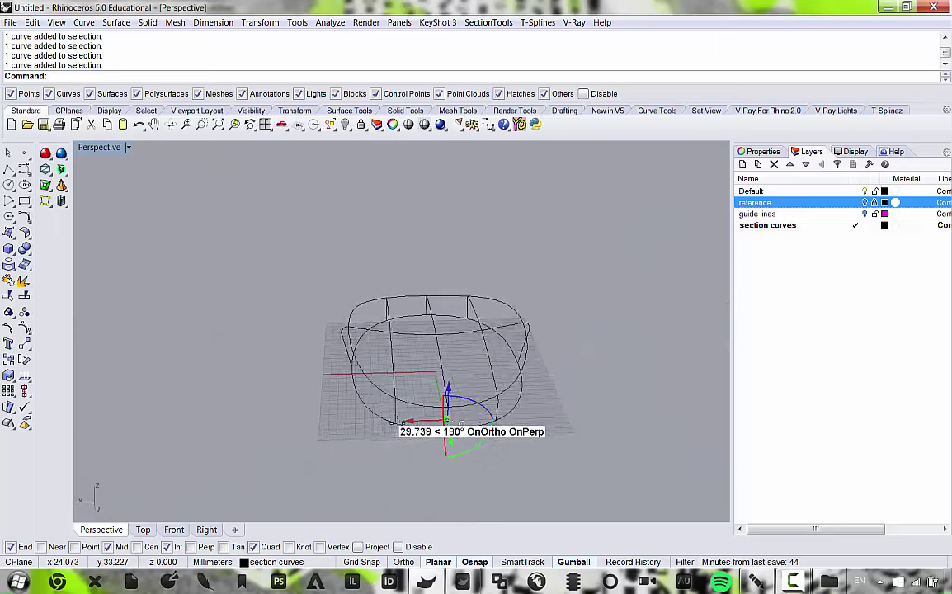
{"action": "right_click_drag", "start_coordinate": [394, 423], "coordinate": [484, 423]}
{"action": "scroll", "coordinate": [484, 423], "scroll_direction": "up", "scroll_amount": 3}
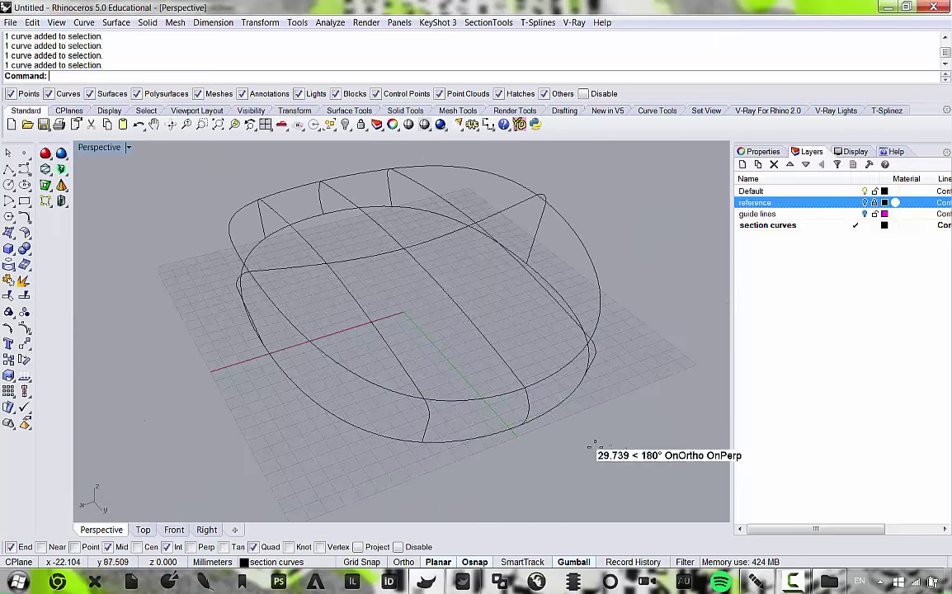
Start a two-rail sweep along matching halves of the upper rim and base outlines, using the wall segments between them as cross sections.
{"action": "right_click_drag", "start_coordinate": [594, 441], "coordinate": [476, 395]}
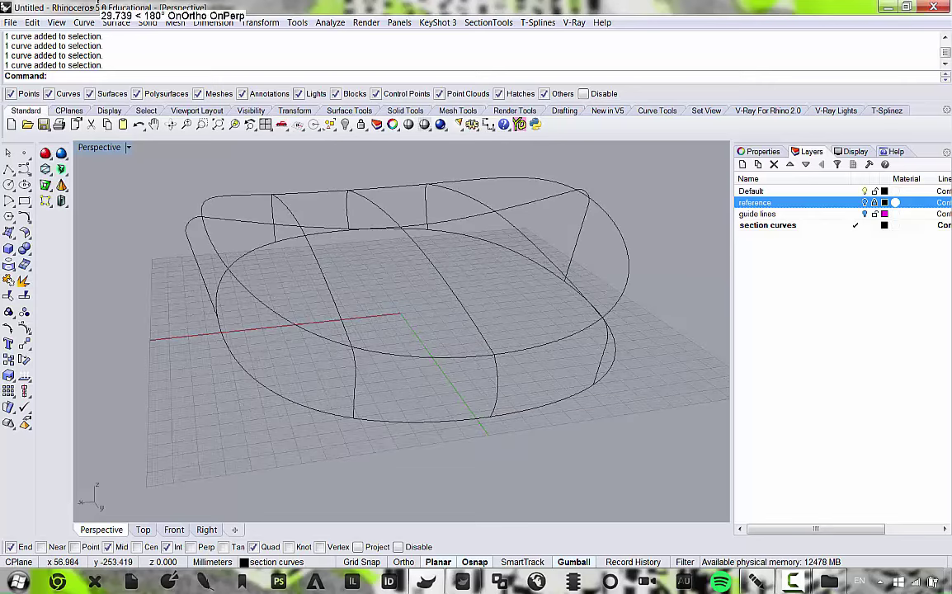
{"action": "left_click", "coordinate": [116, 23]}
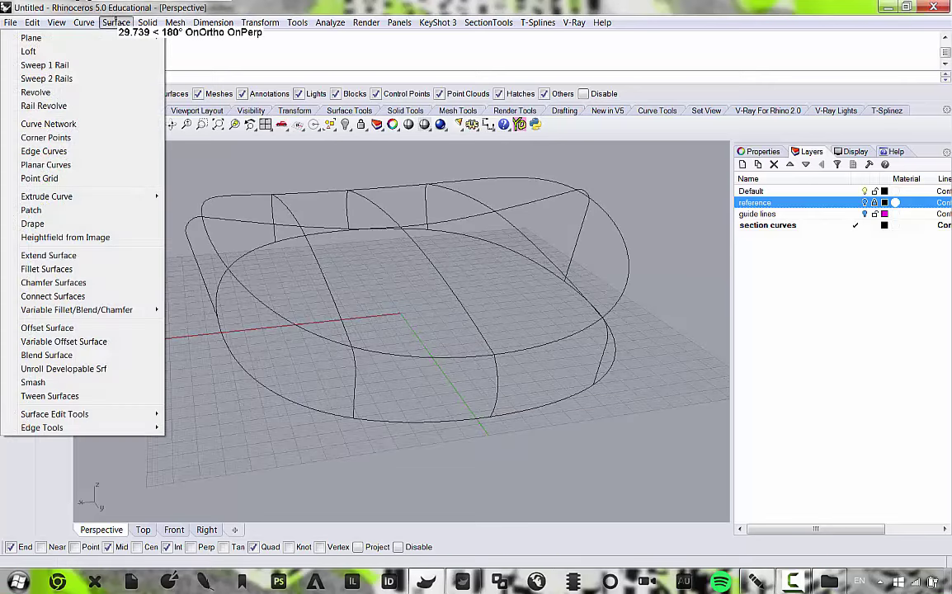
{"action": "left_click", "coordinate": [81, 78]}
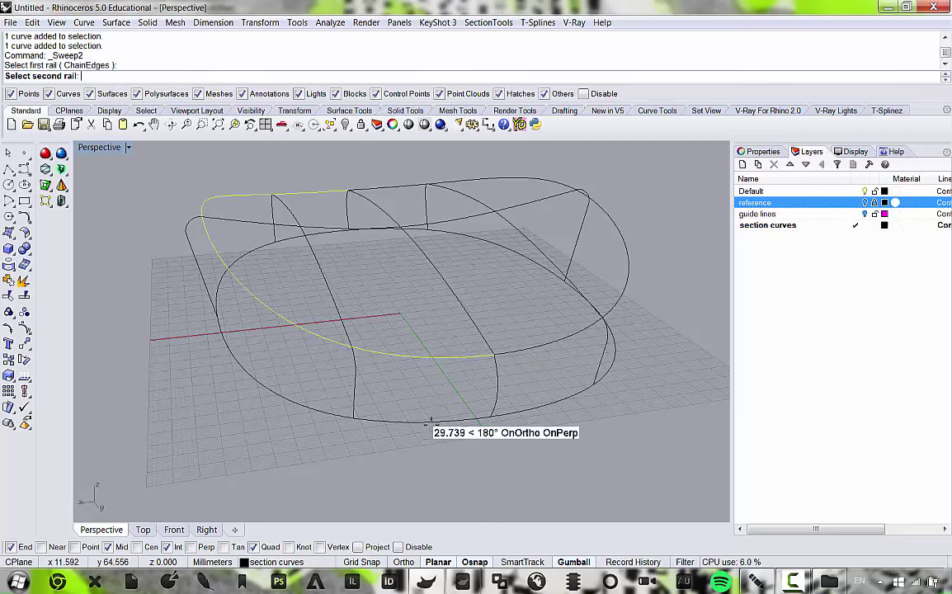
{"action": "left_click", "coordinate": [473, 418]}
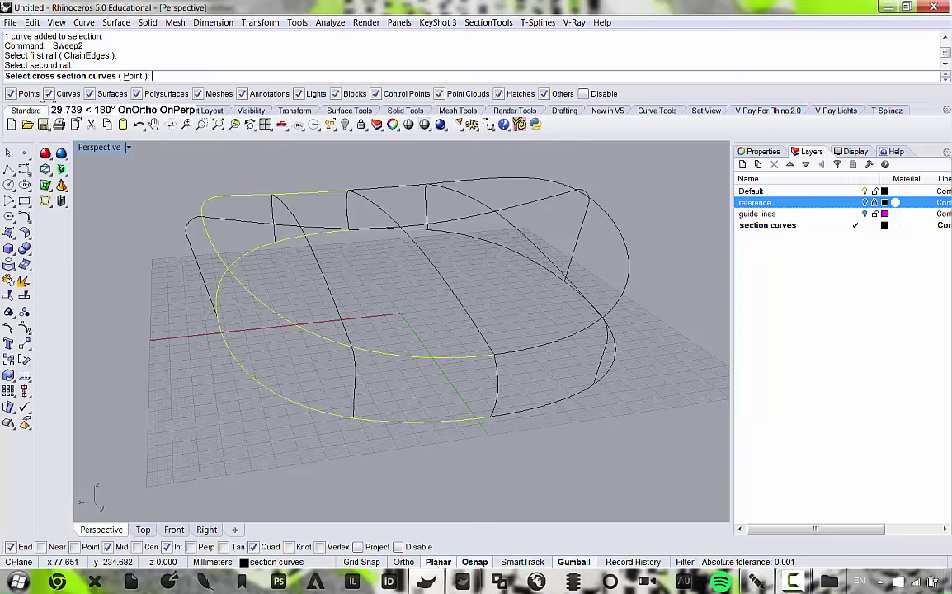
{"action": "left_click", "coordinate": [494, 384]}
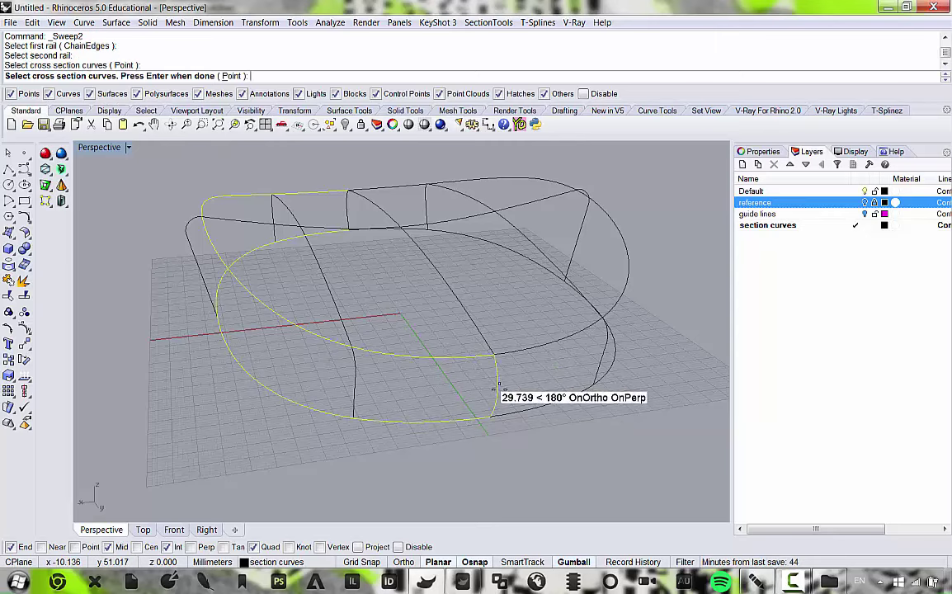
{"action": "right_click_drag", "start_coordinate": [183, 334], "coordinate": [268, 368]}
{"action": "left_click", "coordinate": [313, 406]}
{"action": "scroll", "coordinate": [313, 402], "scroll_direction": "down", "scroll_amount": 5}
{"action": "scroll", "coordinate": [330, 387], "scroll_direction": "up", "scroll_amount": 6}
{"action": "scroll", "coordinate": [321, 406], "scroll_direction": "down", "scroll_amount": 6}
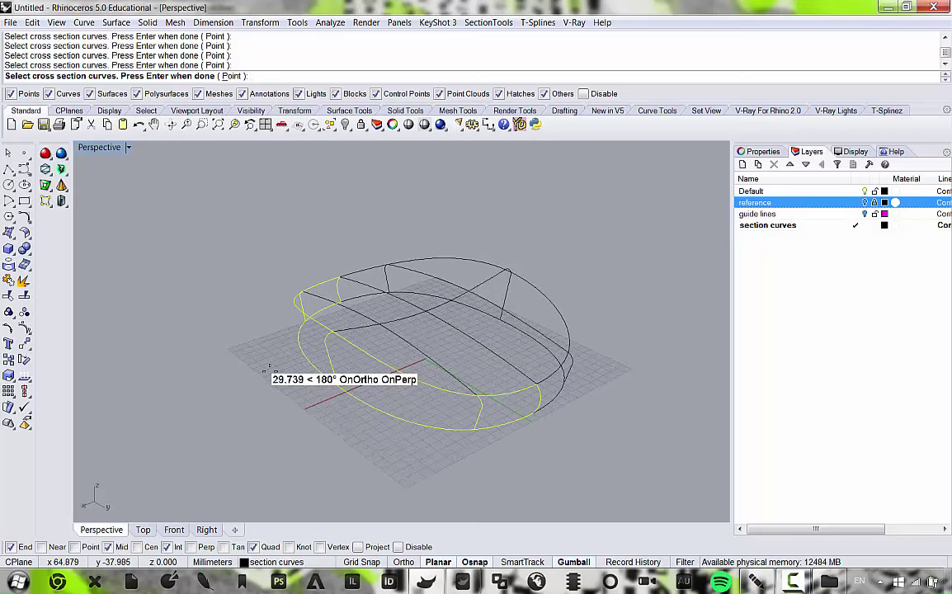
{"action": "key", "text": "Return"}
Set the viewport to Shaded display and create the half-wall sweep with cross sections left at Do not simplify.
{"action": "right_click_drag", "start_coordinate": [441, 212], "coordinate": [516, 338]}
{"action": "right_click_drag", "start_coordinate": [365, 308], "coordinate": [399, 297]}
{"action": "scroll", "coordinate": [399, 297], "scroll_direction": "up", "scroll_amount": 3}
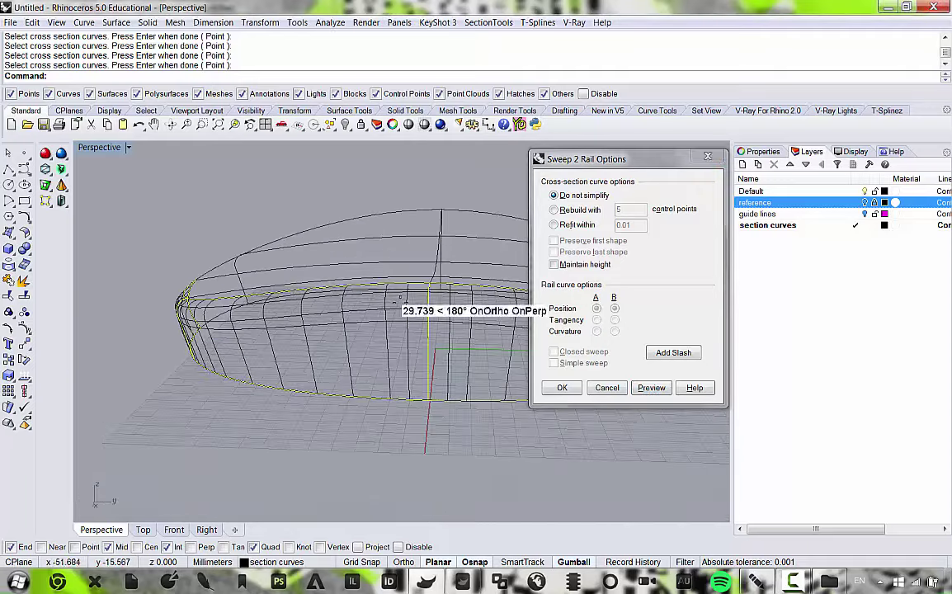
{"action": "left_click", "coordinate": [56, 22]}
{"action": "left_click", "coordinate": [53, 283]}
{"action": "mouse_move", "coordinate": [239, 346]}
{"action": "right_mouse_down"}
{"action": "mouse_move", "coordinate": [309, 413]}
{"action": "mouse_move", "coordinate": [402, 334]}
{"action": "mouse_move", "coordinate": [520, 336]}
{"action": "right_mouse_up"}
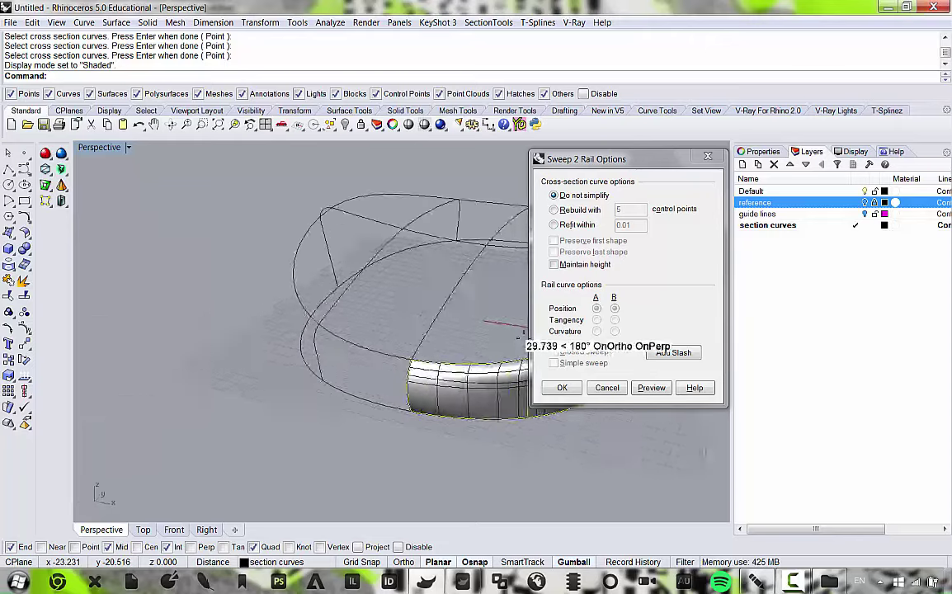
{"action": "right_click_drag", "start_coordinate": [427, 297], "coordinate": [369, 294]}
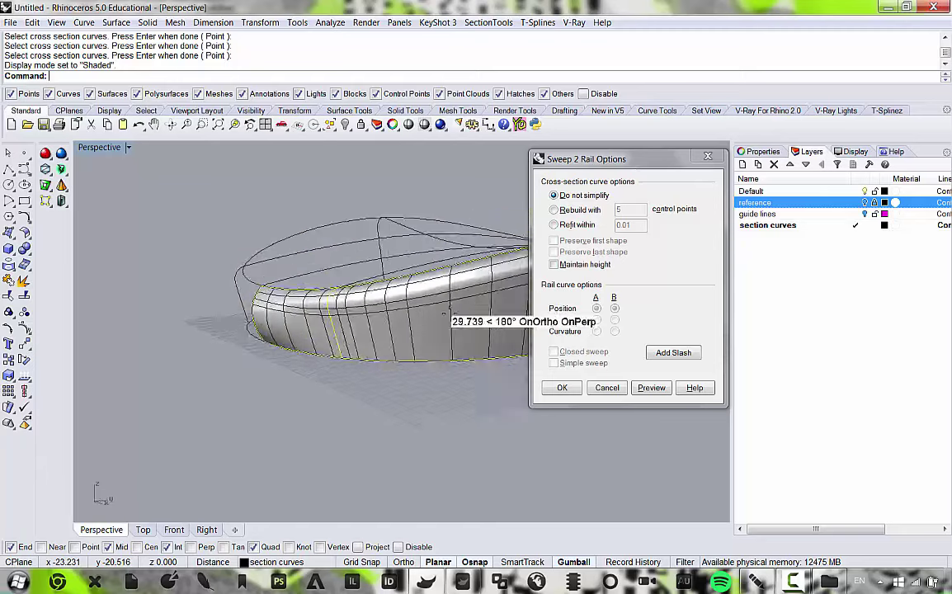
{"action": "mouse_move", "coordinate": [444, 313]}
{"action": "right_mouse_down"}
{"action": "mouse_move", "coordinate": [367, 323]}
{"action": "mouse_move", "coordinate": [206, 311]}
{"action": "mouse_move", "coordinate": [195, 327]}
{"action": "mouse_move", "coordinate": [543, 344]}
{"action": "right_mouse_up"}
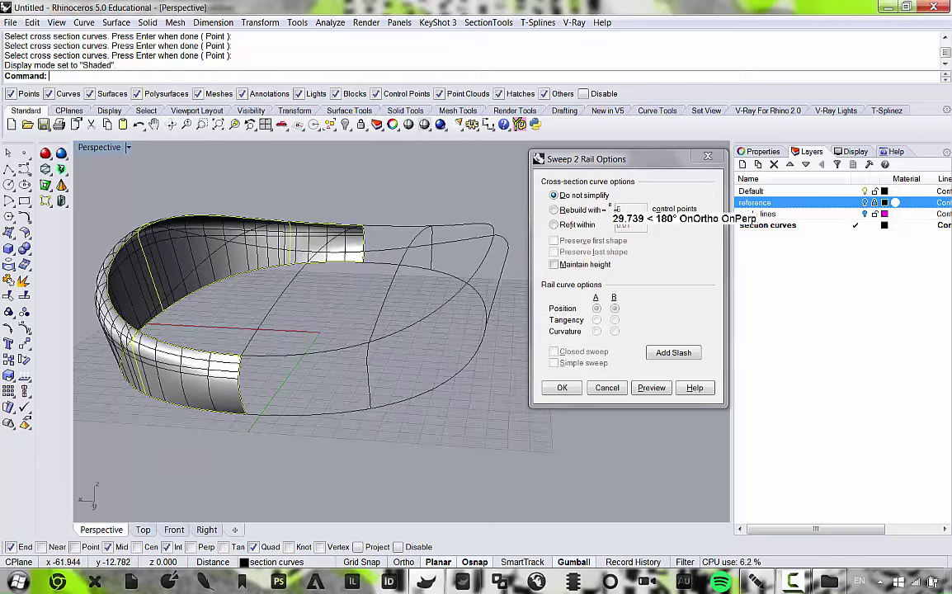
{"action": "left_click", "coordinate": [564, 385]}
Set the viewport to Rendered display and examine the swept wall's smoothness, particularly around its open end.
{"action": "right_click_drag", "start_coordinate": [528, 388], "coordinate": [571, 363]}
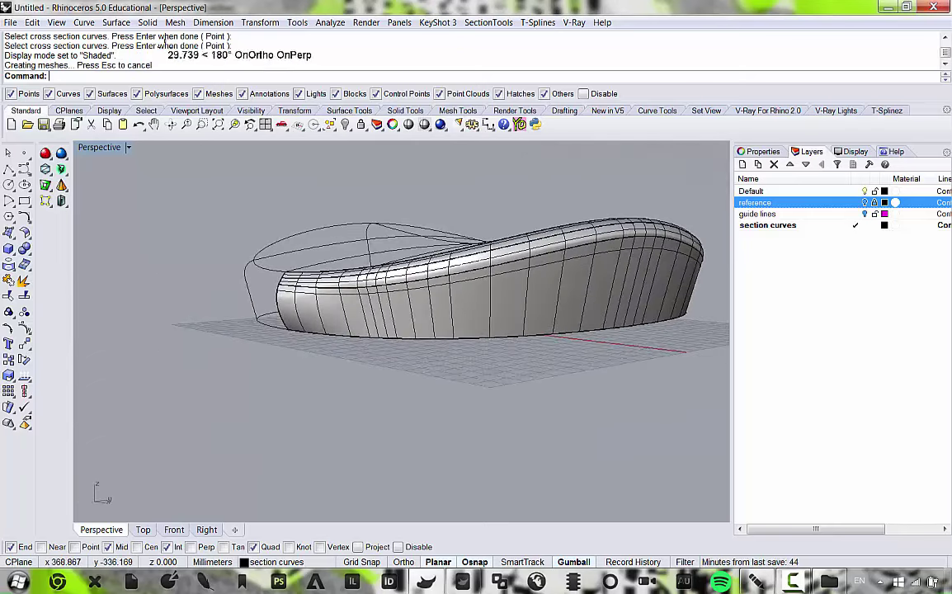
{"action": "left_click", "coordinate": [56, 22]}
{"action": "left_click", "coordinate": [56, 295]}
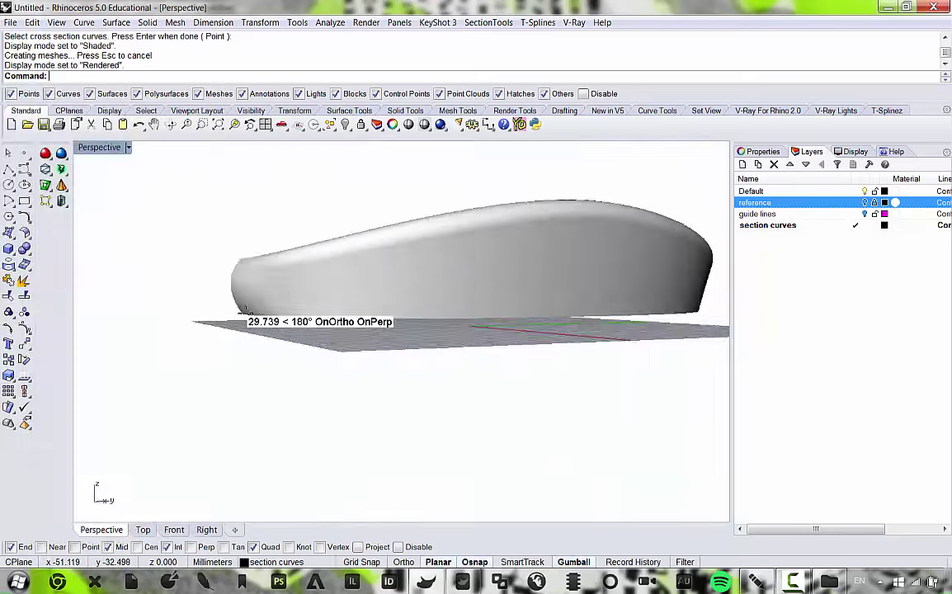
{"action": "right_click_drag", "start_coordinate": [242, 307], "coordinate": [309, 318]}
{"action": "scroll", "coordinate": [288, 318], "scroll_direction": "up", "scroll_amount": 5}
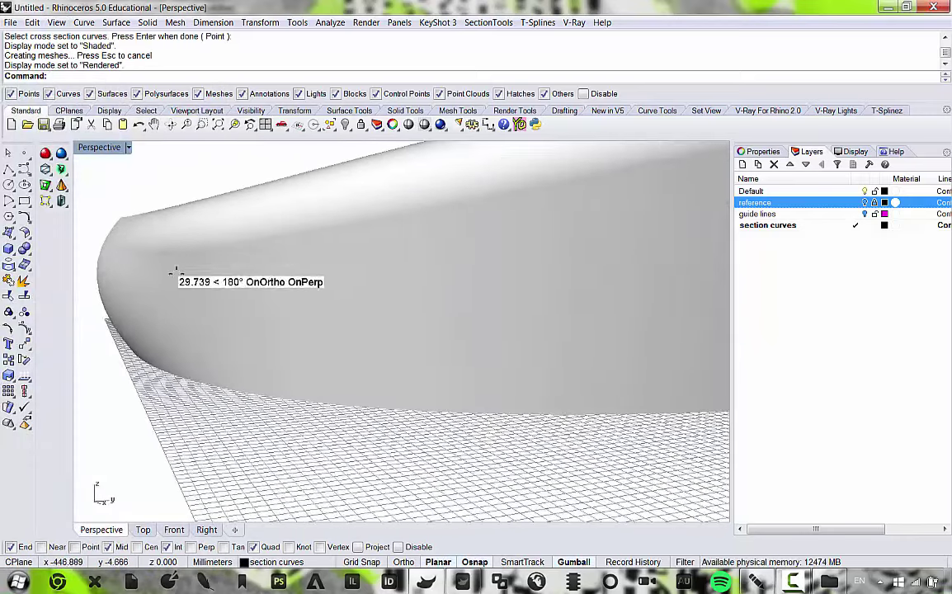
{"action": "right_click_drag", "start_coordinate": [198, 295], "coordinate": [214, 291]}
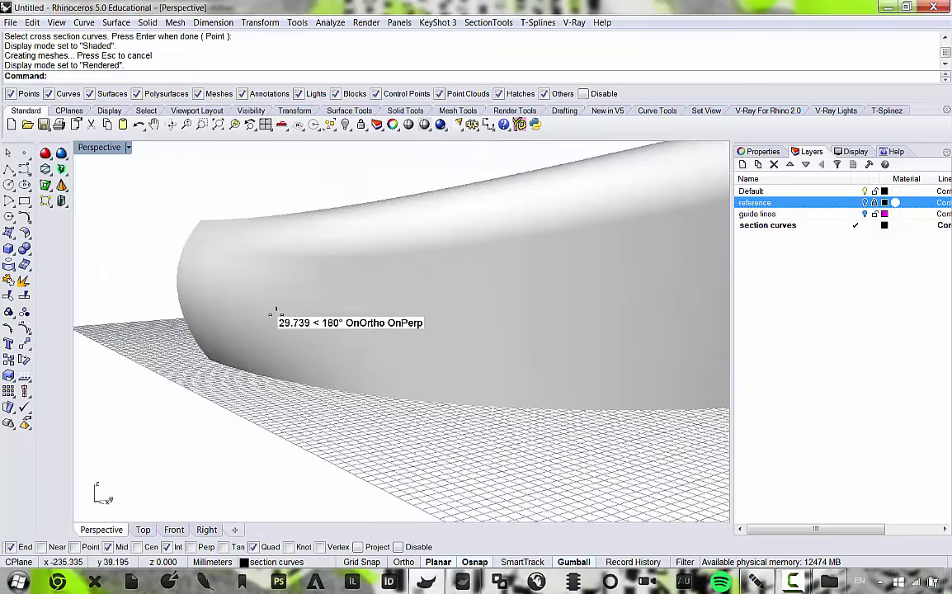
{"action": "right_click_drag", "start_coordinate": [314, 285], "coordinate": [299, 311]}
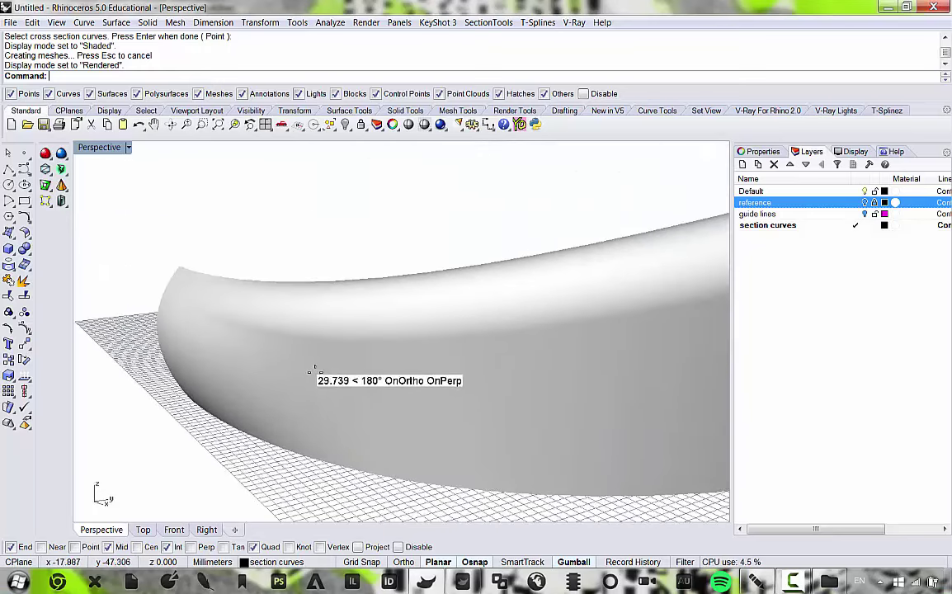
{"action": "right_click_drag", "start_coordinate": [326, 345], "coordinate": [171, 264]}
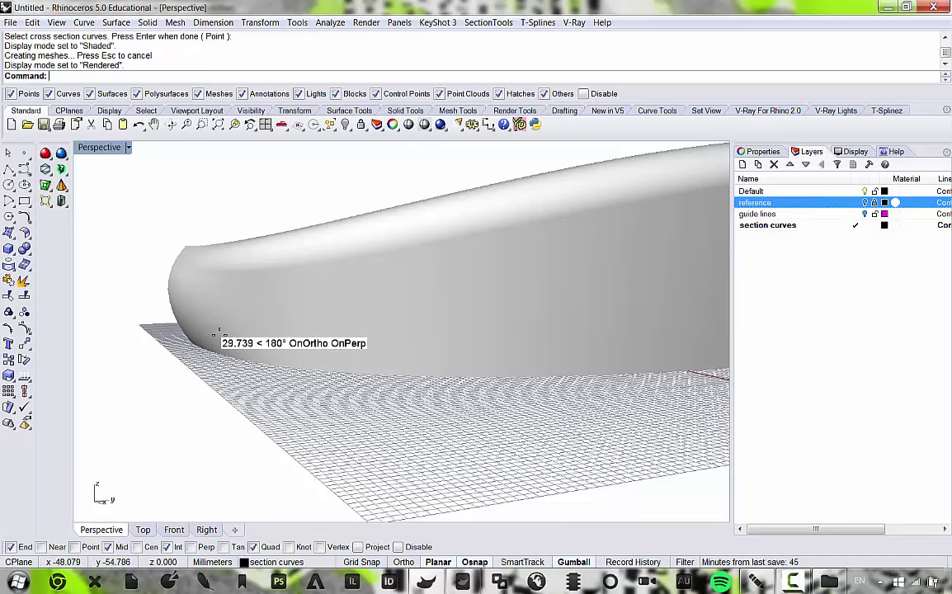
{"action": "right_click_drag", "start_coordinate": [217, 331], "coordinate": [166, 78]}
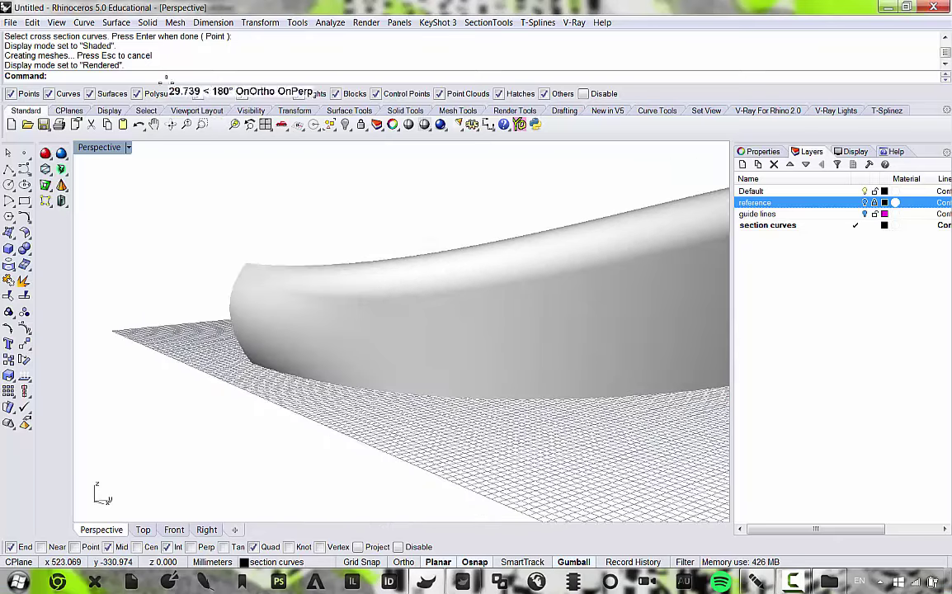
Return the viewport to Shaded display and try to mirror the swept half wall.
{"action": "left_click", "coordinate": [55, 23]}
{"action": "left_click", "coordinate": [49, 344]}
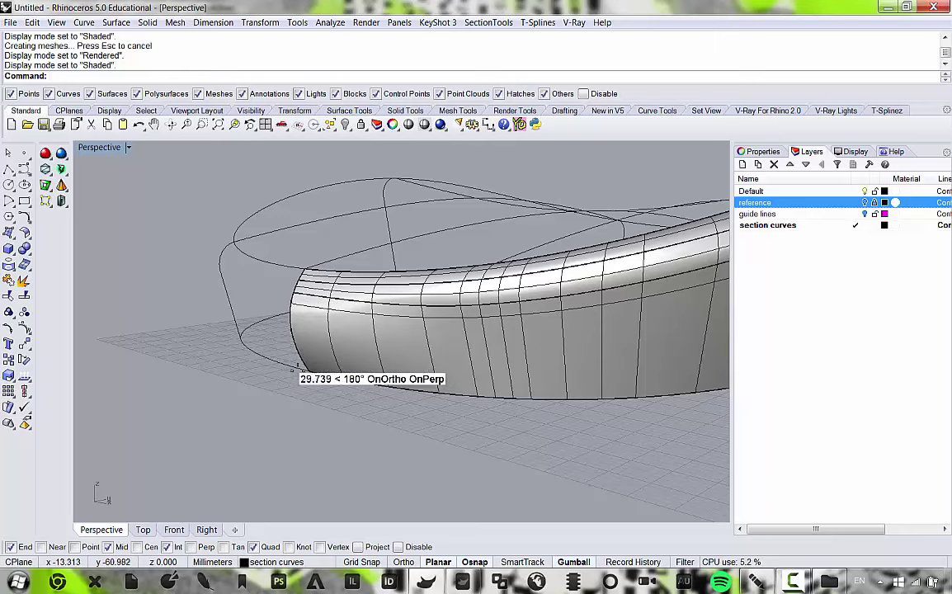
{"action": "right_click_drag", "start_coordinate": [273, 240], "coordinate": [482, 364]}
{"action": "left_click", "coordinate": [481, 363]}
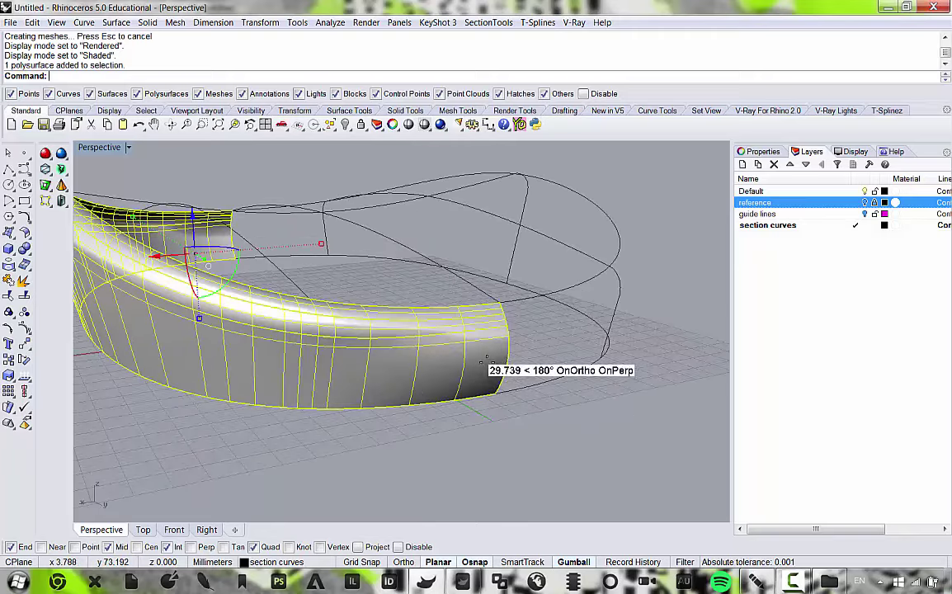
{"action": "right_click_drag", "start_coordinate": [420, 362], "coordinate": [233, 353]}
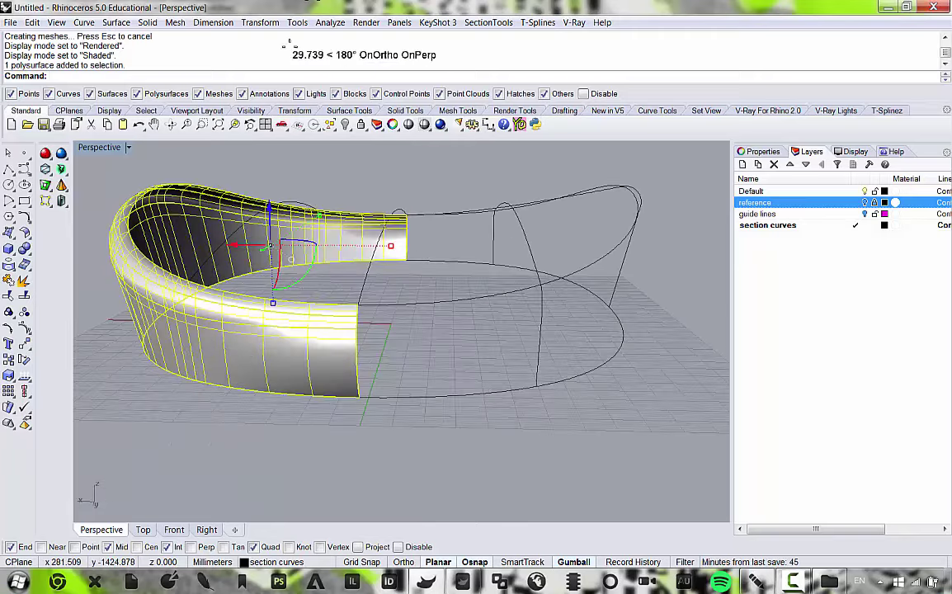
{"action": "left_click", "coordinate": [260, 23]}
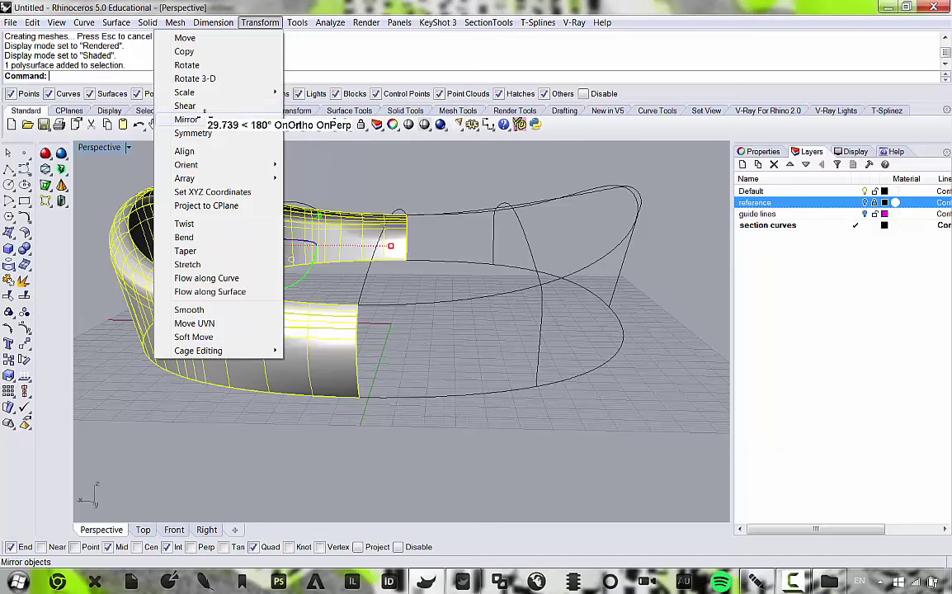
{"action": "left_click", "coordinate": [186, 120]}
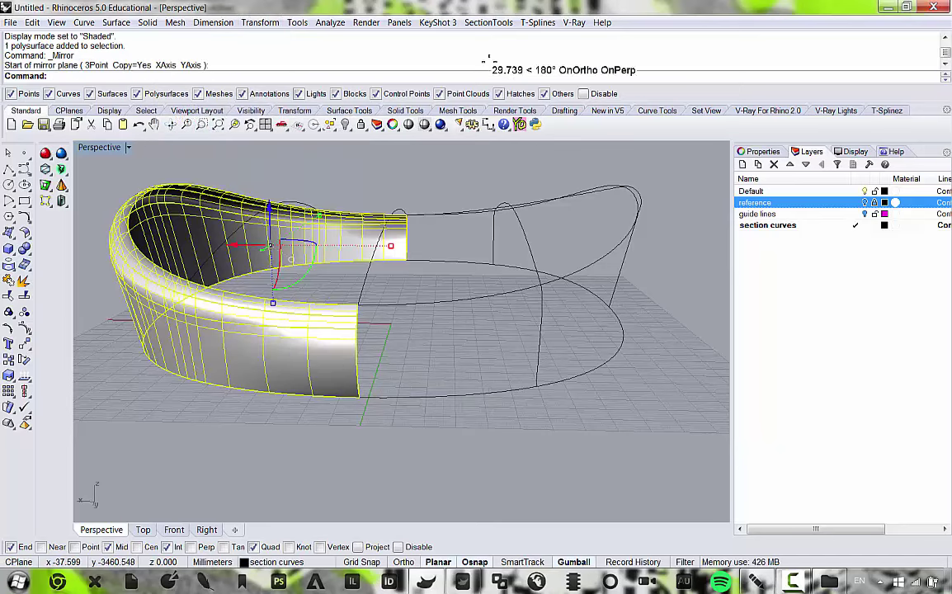
Apply a Zebra surface analysis to the swept half wall with the stripe direction set to Vertical.
{"action": "left_click", "coordinate": [332, 21]}
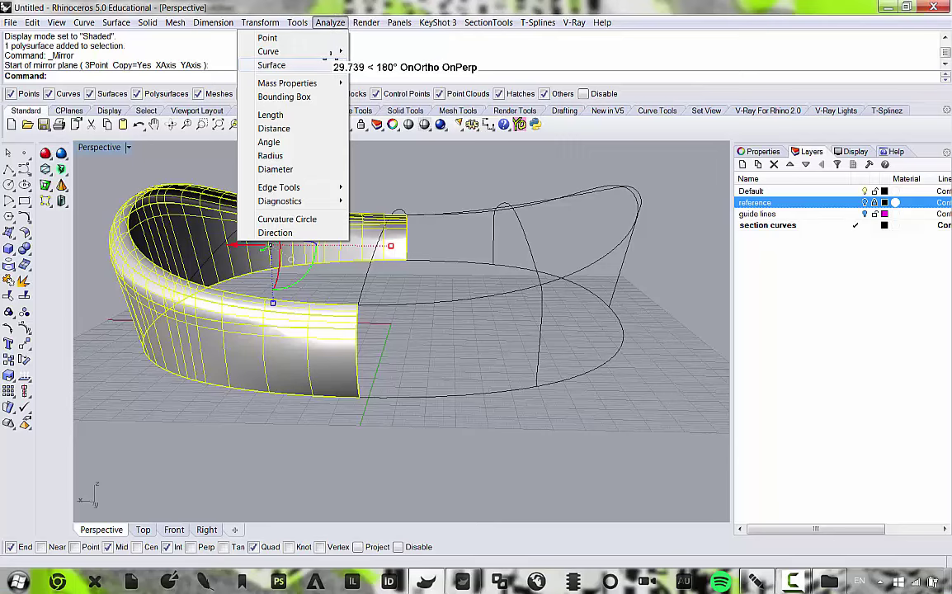
{"action": "mouse_move", "coordinate": [326, 61]}
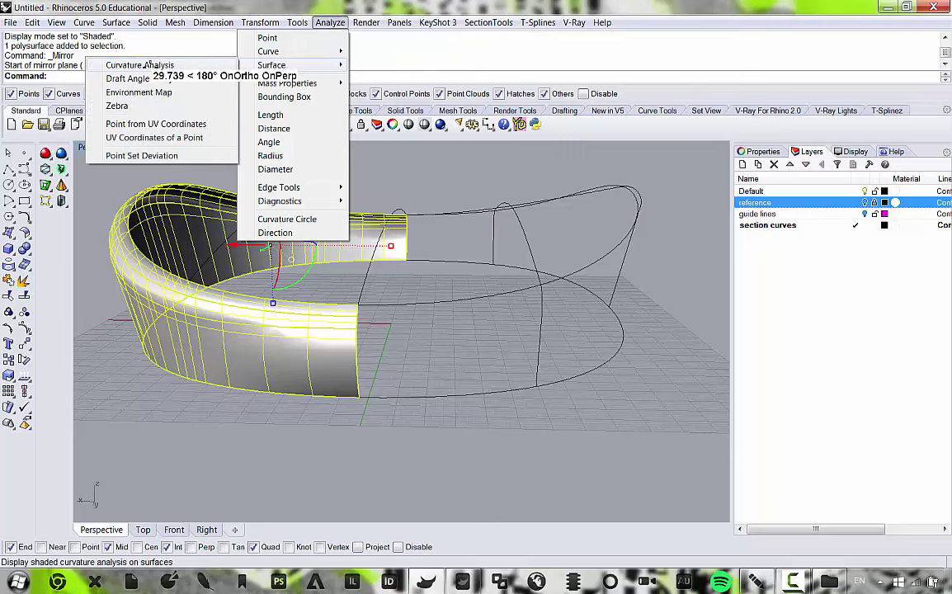
{"action": "left_click", "coordinate": [116, 106]}
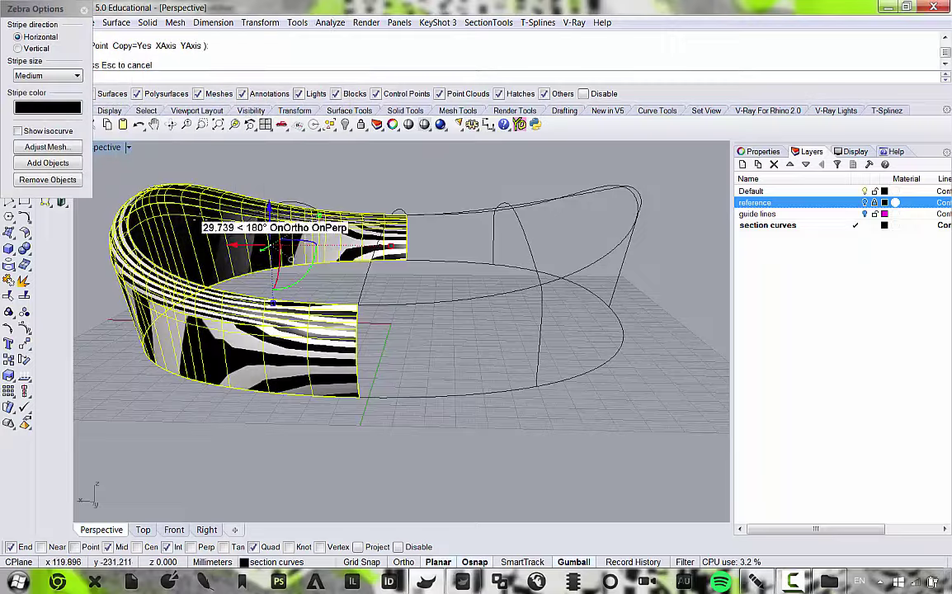
{"action": "right_click_drag", "start_coordinate": [193, 216], "coordinate": [505, 260]}
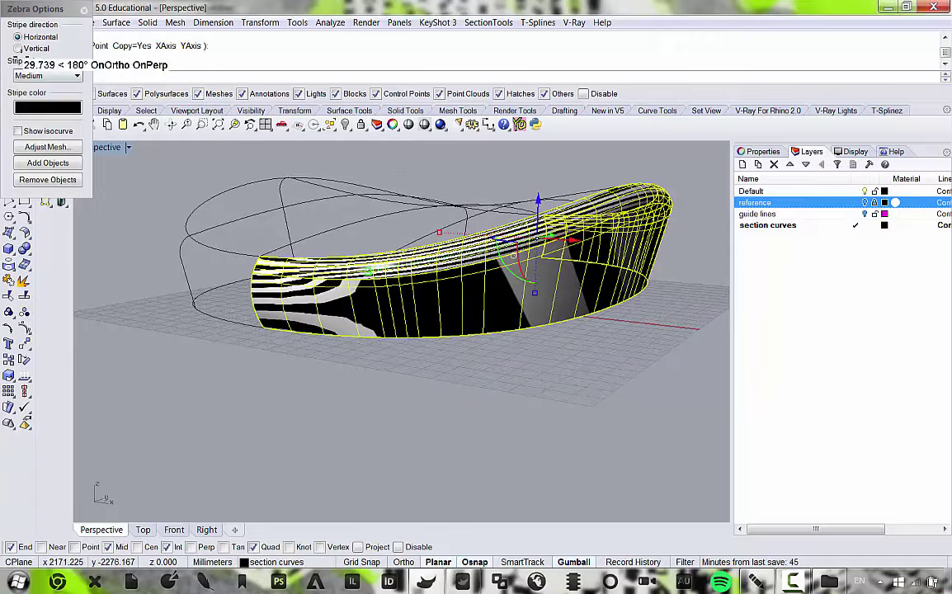
{"action": "left_click", "coordinate": [17, 47]}
Examine the flow of the zebra stripes around the half wall from several angles and close the analysis.
{"action": "right_click_drag", "start_coordinate": [206, 173], "coordinate": [553, 394]}
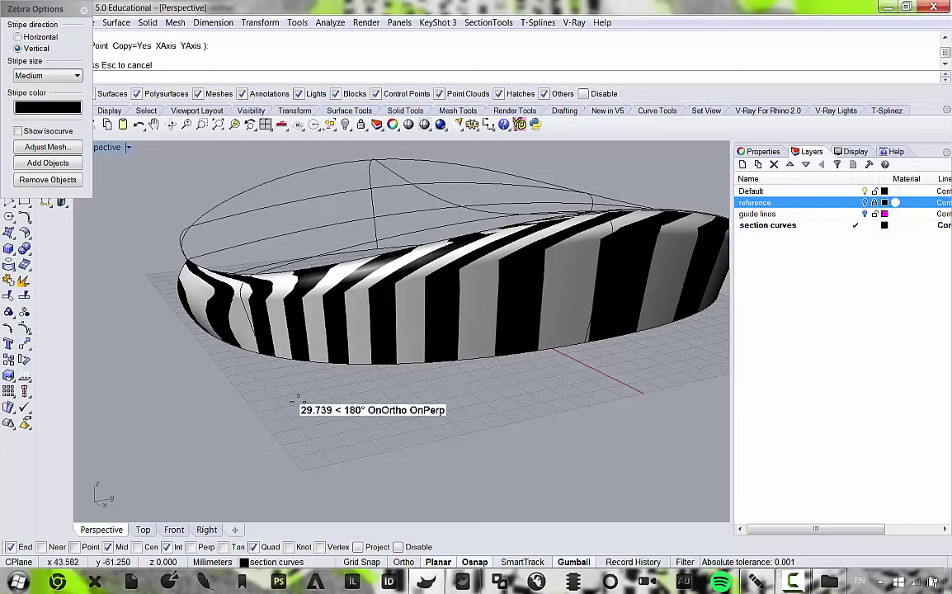
{"action": "right_click_drag", "start_coordinate": [295, 400], "coordinate": [284, 351]}
{"action": "right_click_drag", "start_coordinate": [373, 395], "coordinate": [385, 365]}
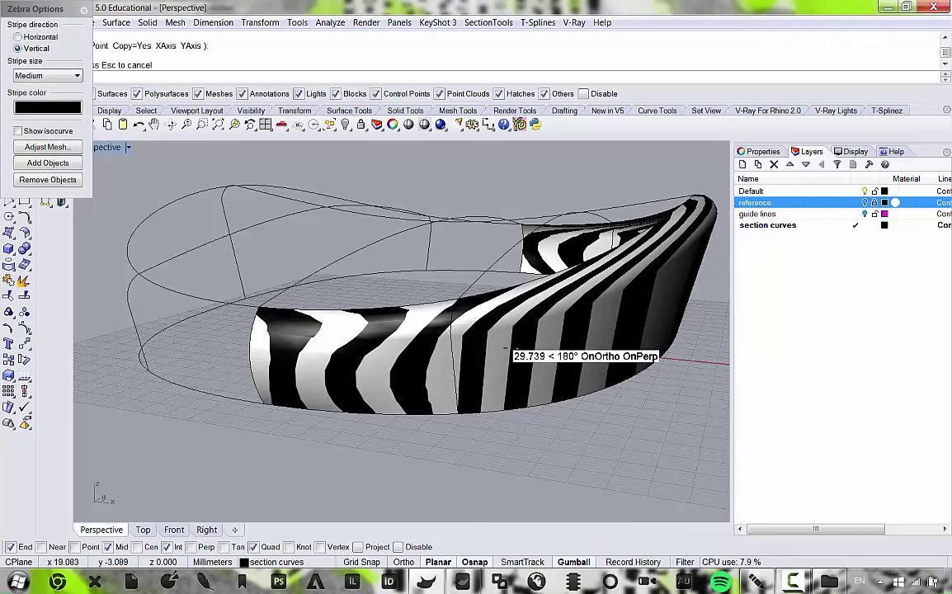
{"action": "scroll", "coordinate": [497, 345], "scroll_direction": "down", "scroll_amount": 6}
{"action": "scroll", "coordinate": [521, 354], "scroll_direction": "up", "scroll_amount": 6}
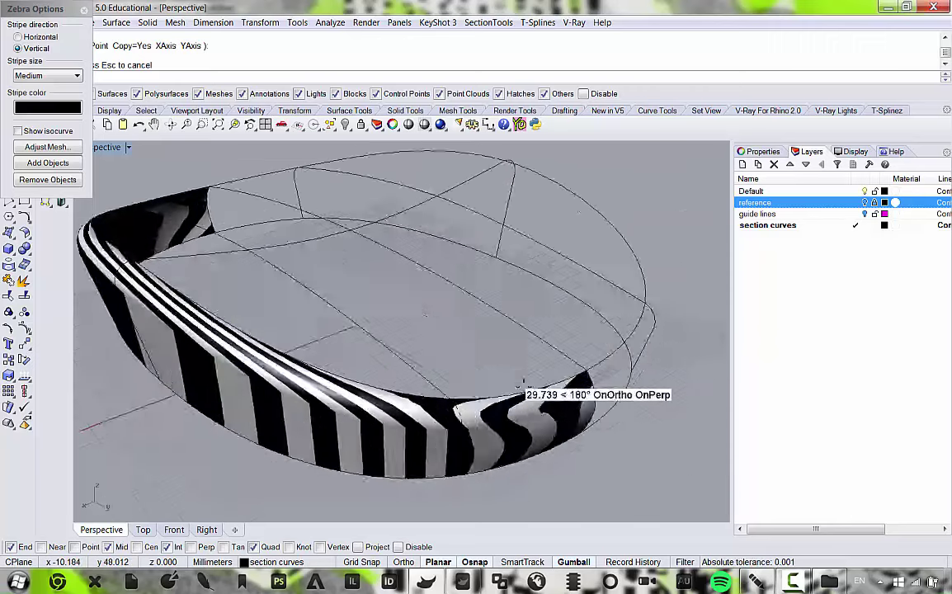
{"action": "right_click_drag", "start_coordinate": [347, 326], "coordinate": [449, 323]}
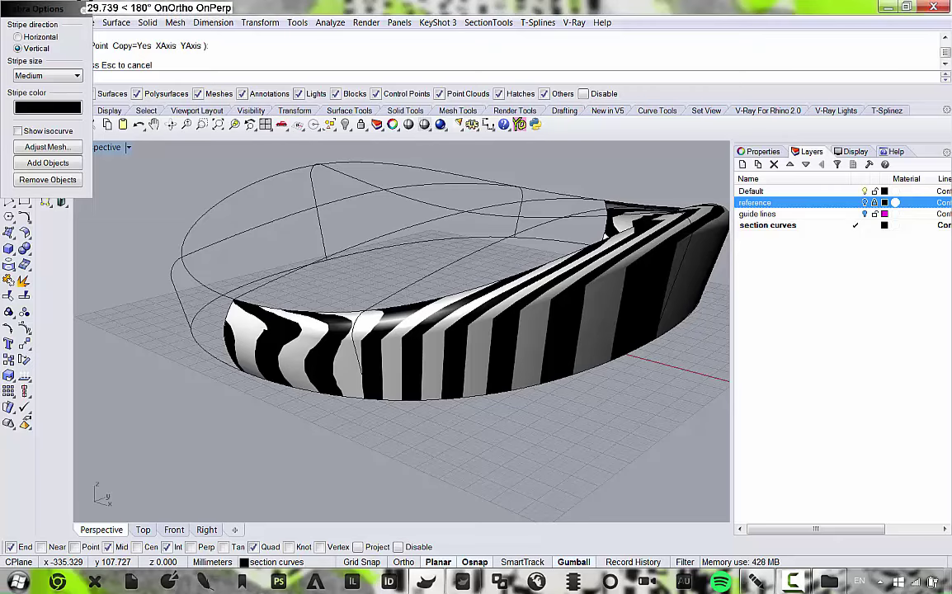
{"action": "left_click", "coordinate": [84, 8]}
Mirror a copy of the swept half wall across the Y axis, starting the mirror plane at the wall's open base corner.
{"action": "right_click_drag", "start_coordinate": [553, 298], "coordinate": [300, 305]}
{"action": "left_click", "coordinate": [198, 297]}
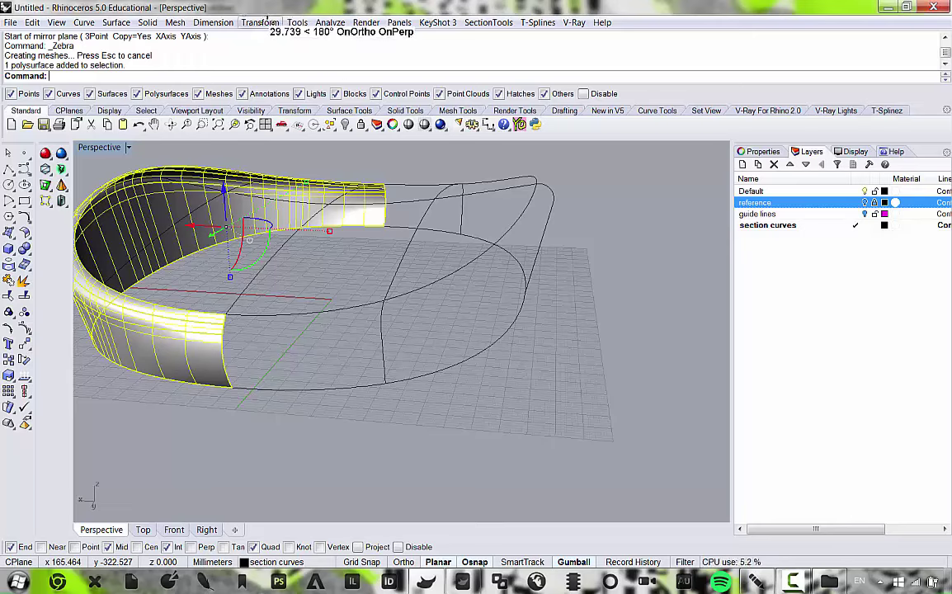
{"action": "left_click", "coordinate": [261, 22]}
{"action": "left_click", "coordinate": [235, 117]}
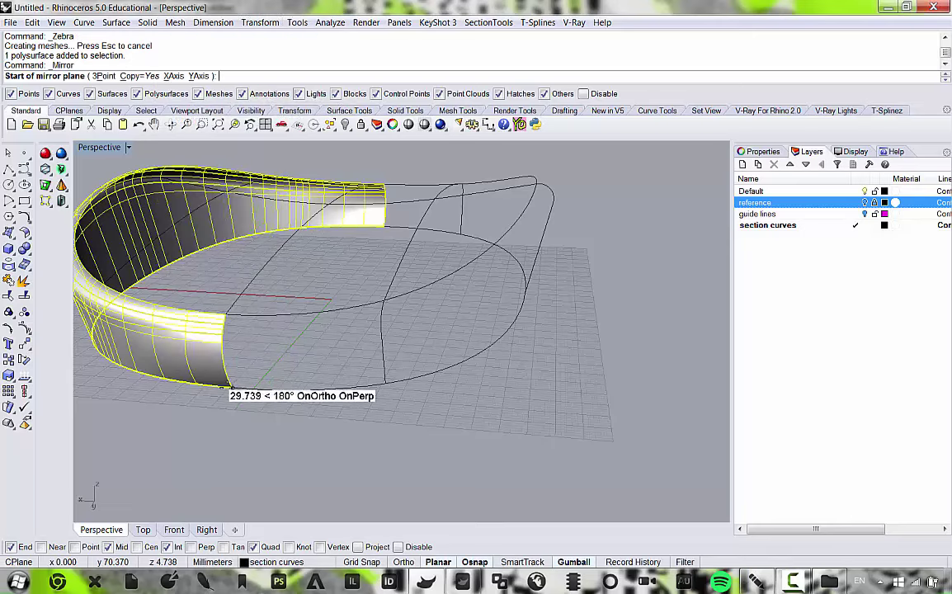
{"action": "left_click", "coordinate": [231, 386]}
{"action": "left_click", "coordinate": [306, 289], "text": "shift"}
{"action": "scroll", "coordinate": [320, 265], "scroll_direction": "down", "scroll_amount": 6}
{"action": "left_click", "coordinate": [310, 382]}
Inspect the mirrored ring in Rendered display from a low angle, and return the viewport to Shaded display.
{"action": "right_click_drag", "start_coordinate": [309, 376], "coordinate": [418, 371]}
{"action": "scroll", "coordinate": [413, 306], "scroll_direction": "up", "scroll_amount": 6}
{"action": "left_click", "coordinate": [55, 22]}
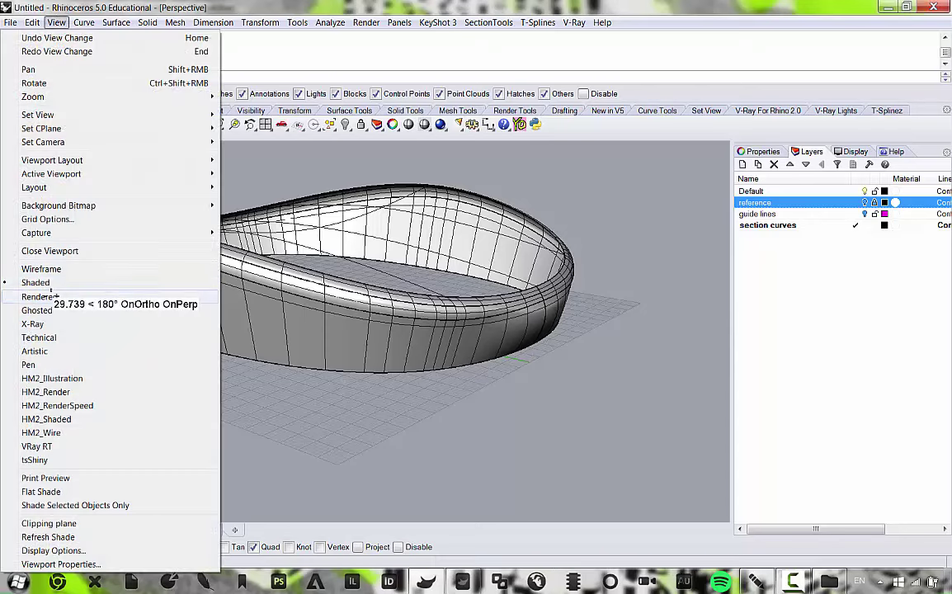
{"action": "left_click", "coordinate": [51, 297]}
{"action": "right_click_drag", "start_coordinate": [144, 298], "coordinate": [555, 291]}
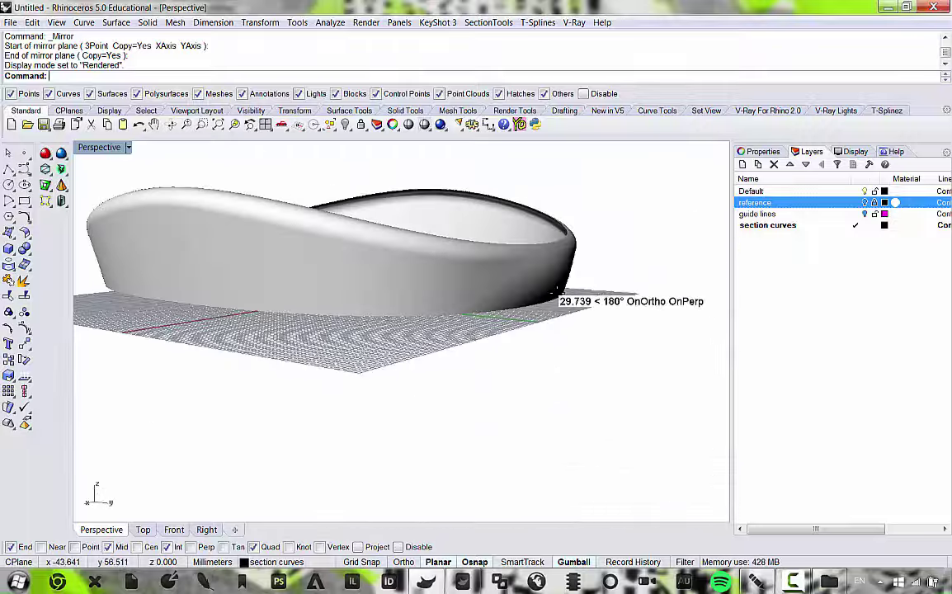
{"action": "left_click", "coordinate": [58, 23]}
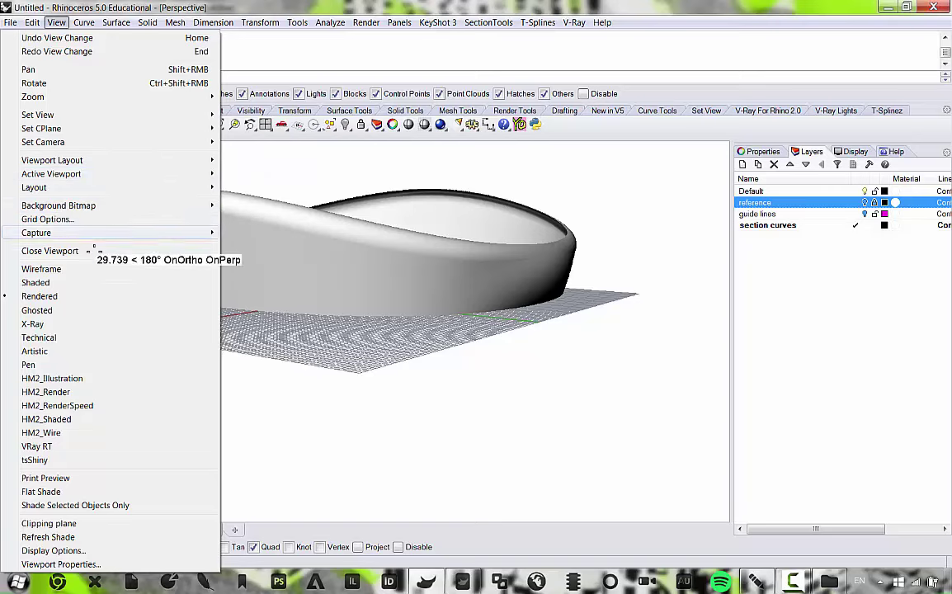
{"action": "left_click", "coordinate": [151, 282]}
{"action": "right_click_drag", "start_coordinate": [482, 212], "coordinate": [348, 386]}
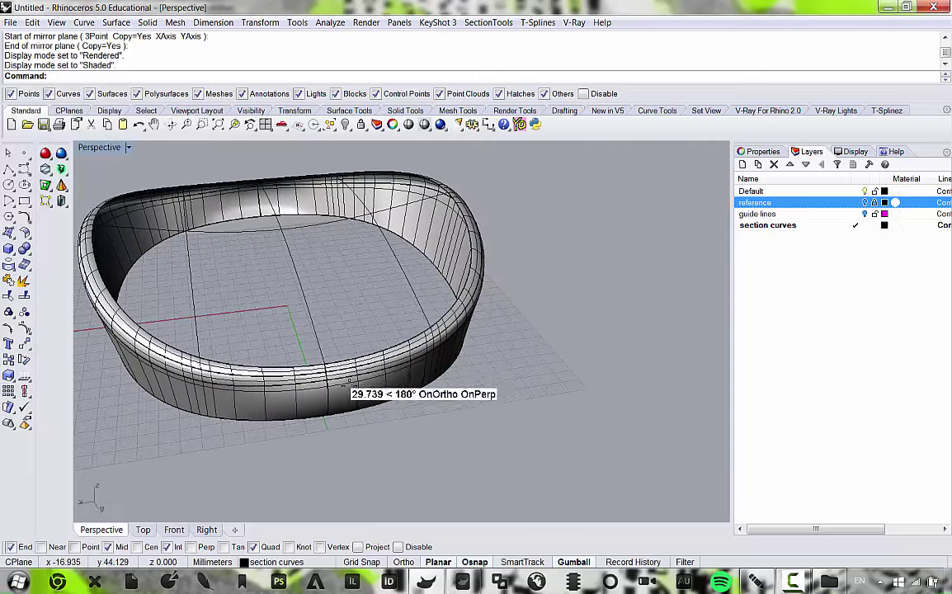
Hide both halves of the mirrored wall ring so that only the construction curves are left.
{"action": "left_click", "coordinate": [360, 392]}
{"action": "scroll", "coordinate": [310, 399], "scroll_direction": "up", "scroll_amount": 5}
{"action": "left_click", "coordinate": [311, 396], "text": "shift"}
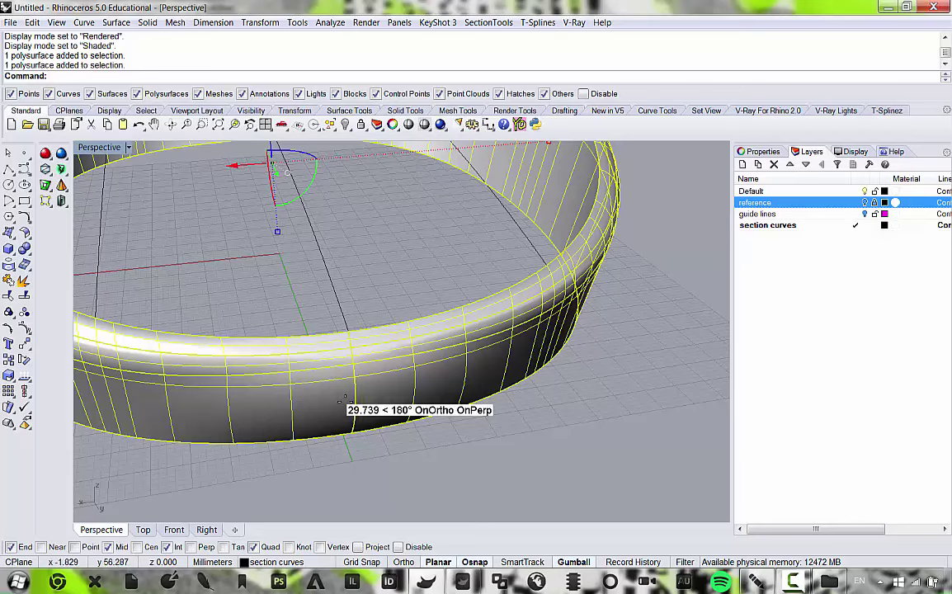
{"action": "key", "text": "ctrl+h"}
{"action": "scroll", "coordinate": [437, 409], "scroll_direction": "down", "scroll_amount": 5}
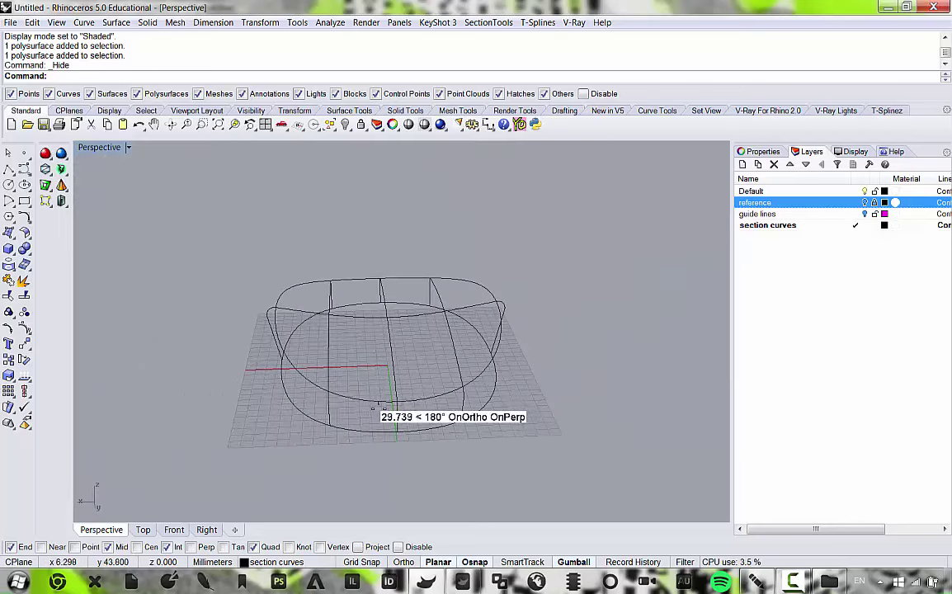
Examine the upper rim halves and the lengthwise section curves one by one, and clear the selection.
{"action": "left_click", "coordinate": [379, 399]}
{"action": "scroll", "coordinate": [412, 404], "scroll_direction": "up", "scroll_amount": 2}
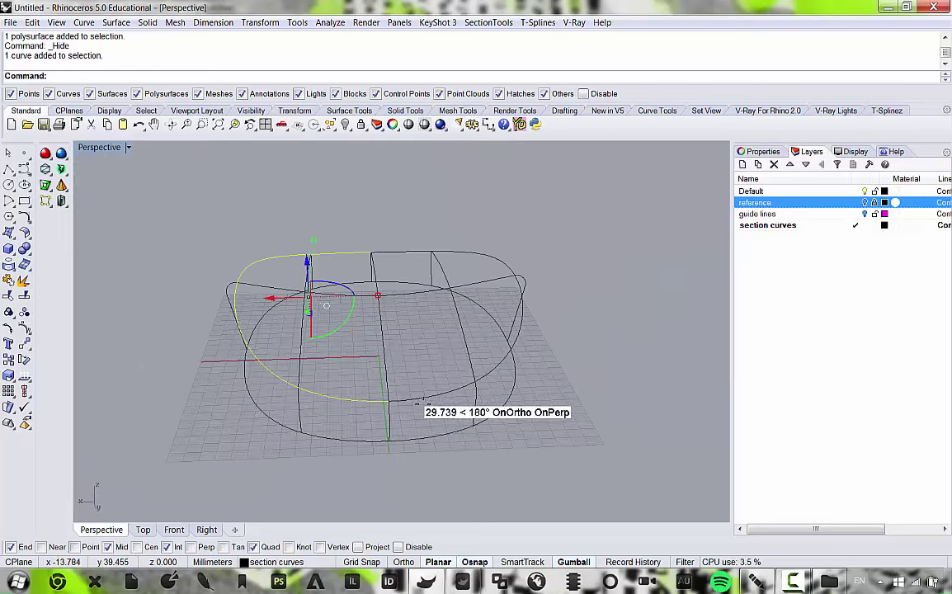
{"action": "left_click", "coordinate": [425, 398]}
{"action": "scroll", "coordinate": [425, 396], "scroll_direction": "down", "scroll_amount": 4}
{"action": "right_click_drag", "start_coordinate": [425, 396], "coordinate": [417, 440]}
{"action": "scroll", "coordinate": [355, 404], "scroll_direction": "up", "scroll_amount": 4}
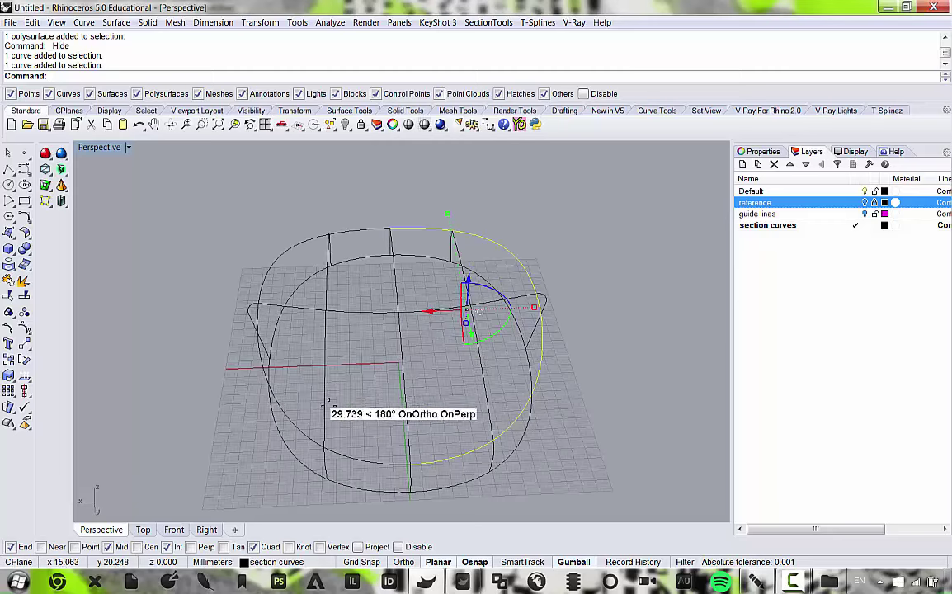
{"action": "left_click", "coordinate": [325, 399]}
{"action": "left_click", "coordinate": [405, 402]}
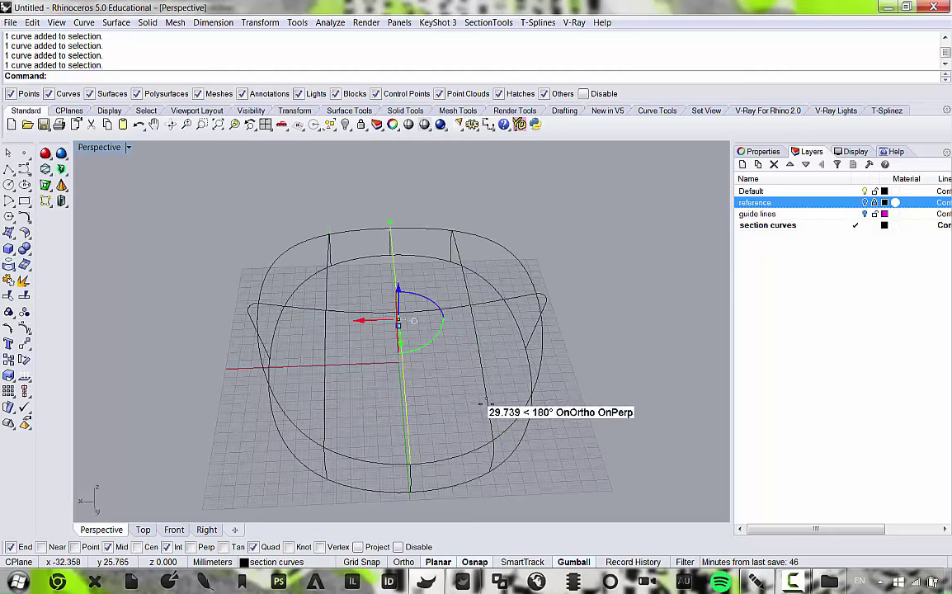
{"action": "right_click_drag", "start_coordinate": [480, 404], "coordinate": [363, 354]}
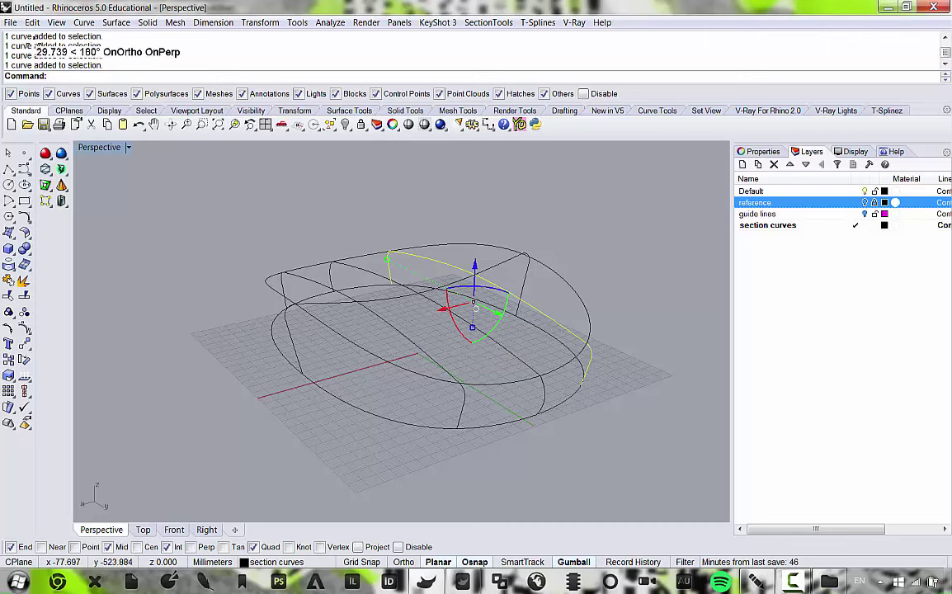
{"action": "left_click", "coordinate": [206, 201]}
{"action": "left_click", "coordinate": [112, 20]}
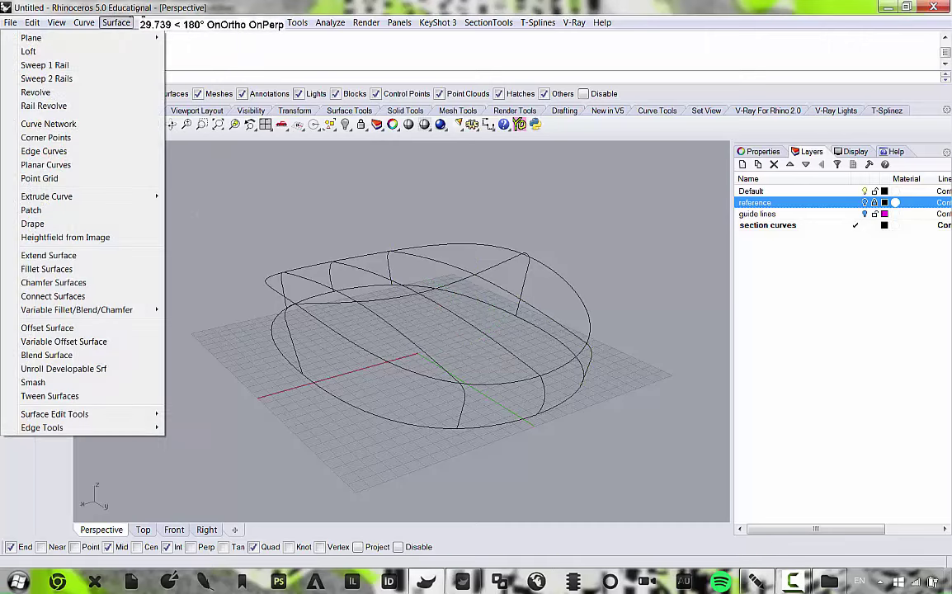
{"action": "mouse_move", "coordinate": [116, 19]}
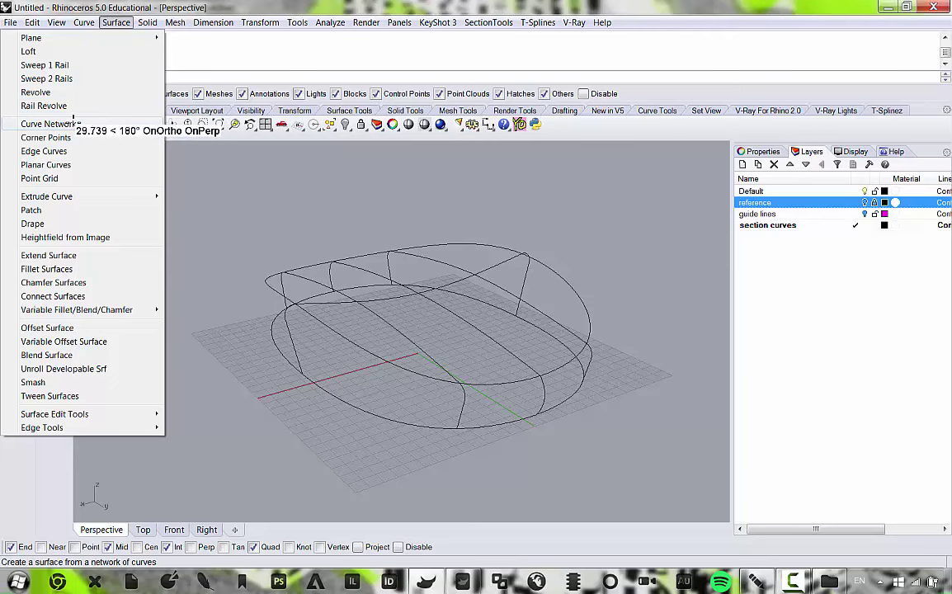
{"action": "left_click", "coordinate": [74, 124]}
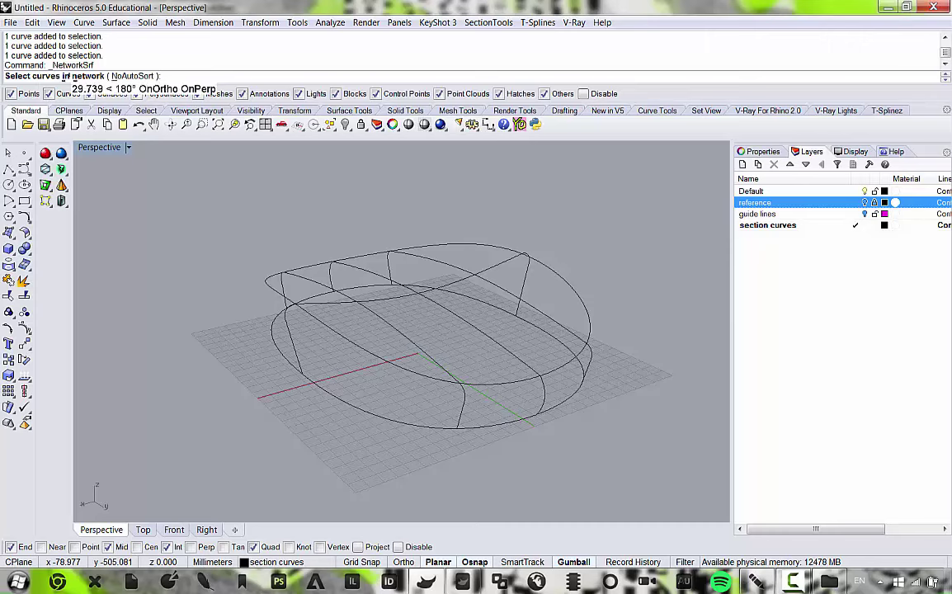
{"action": "left_click", "coordinate": [132, 75]}
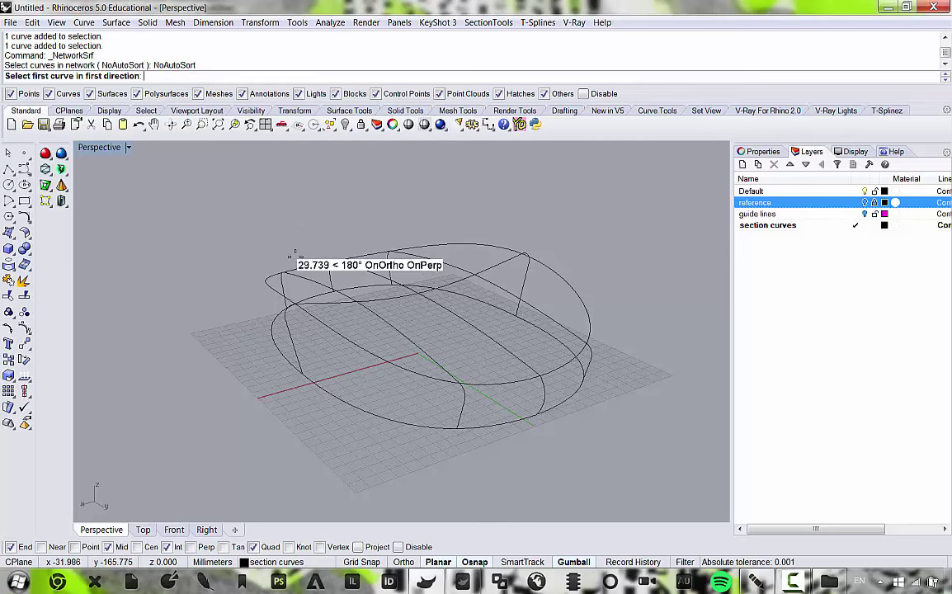
{"action": "right_click_drag", "start_coordinate": [290, 257], "coordinate": [317, 353]}
{"action": "left_click", "coordinate": [321, 362]}
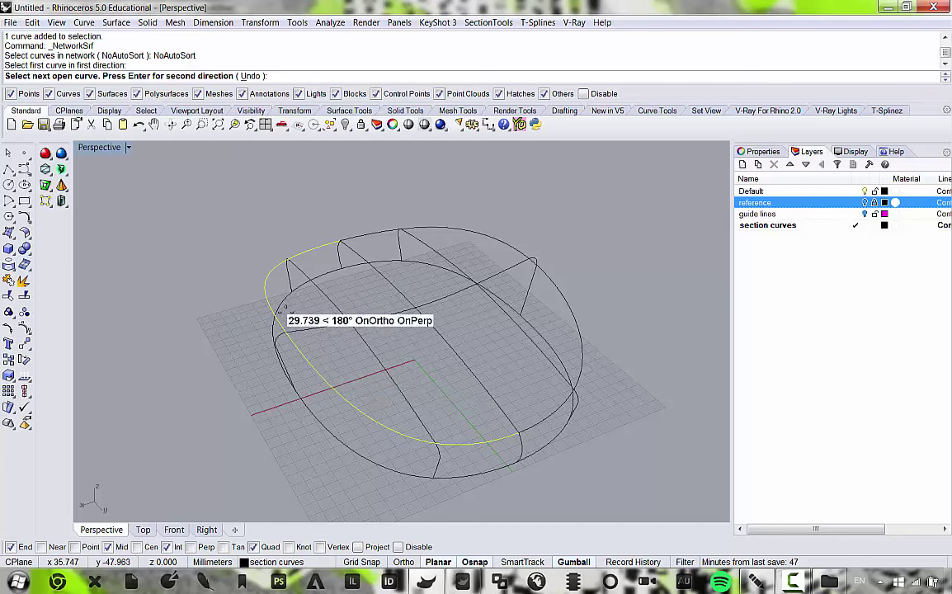
{"action": "key", "text": "Escape"}
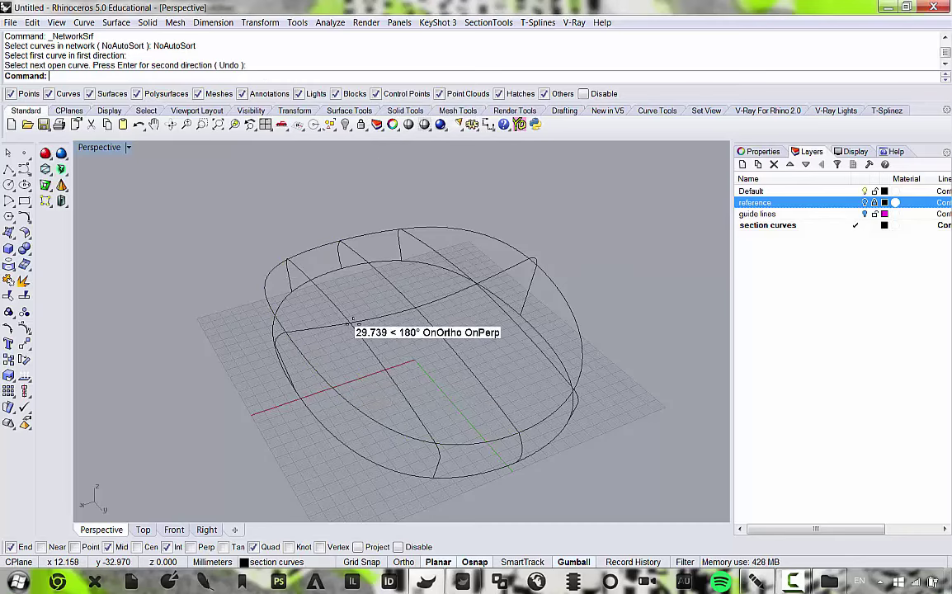
{"action": "right_click", "coordinate": [191, 232]}
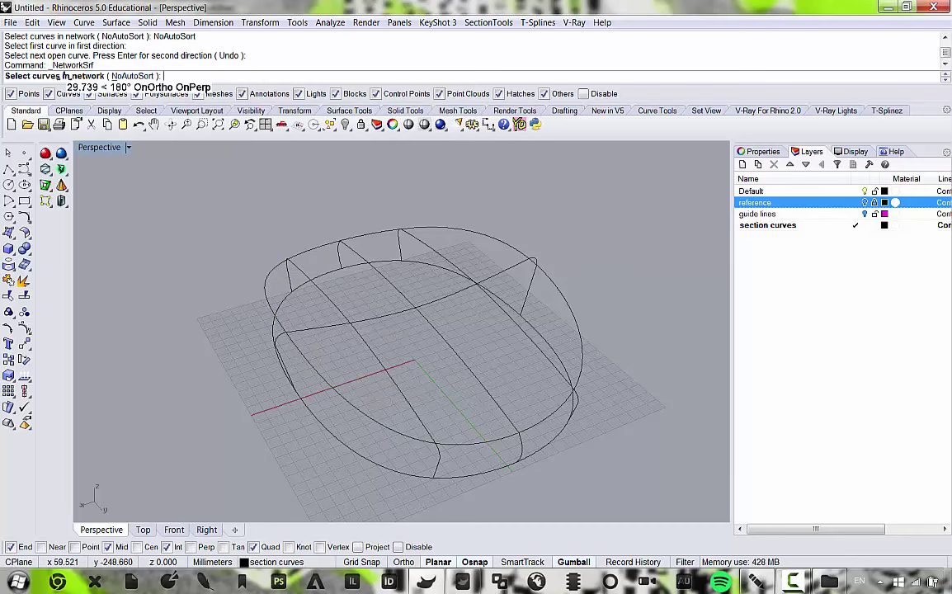
{"action": "left_click", "coordinate": [273, 313]}
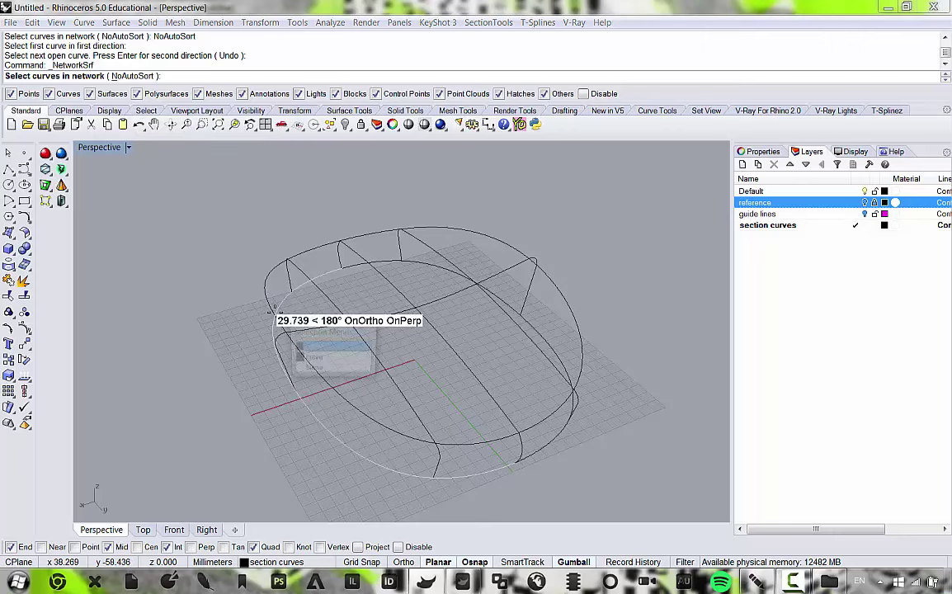
{"action": "left_click", "coordinate": [320, 371]}
{"action": "left_click", "coordinate": [393, 411]}
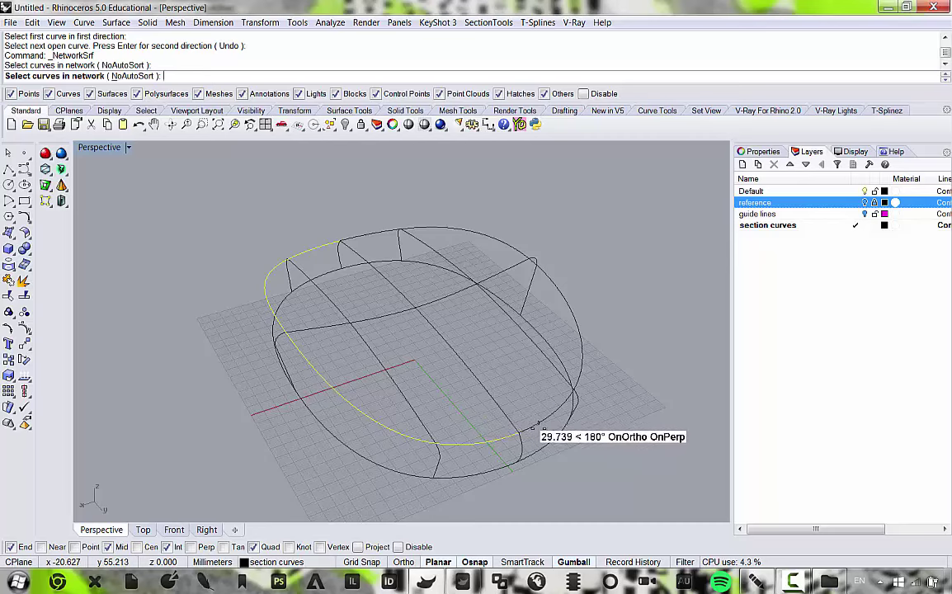
{"action": "left_click", "coordinate": [535, 427]}
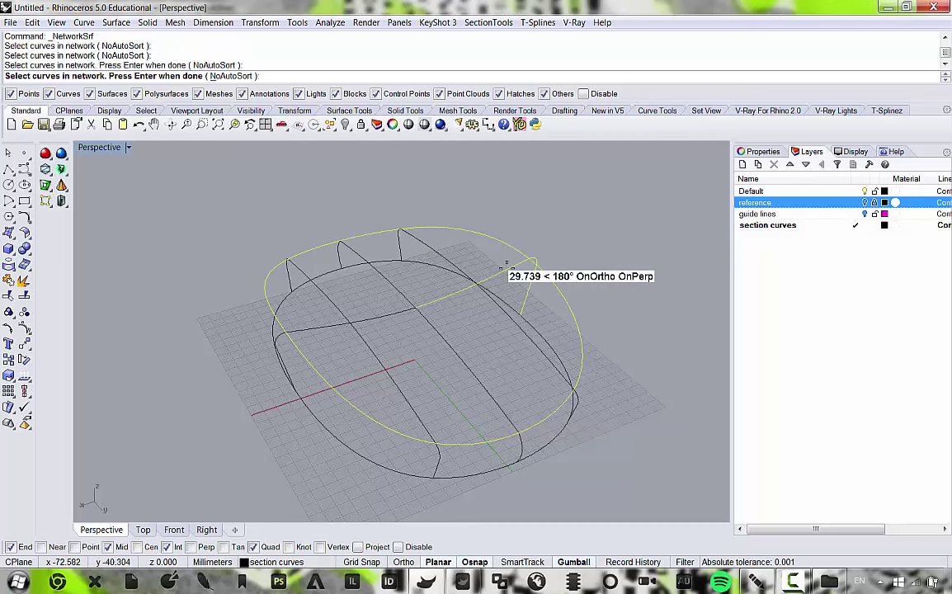
{"action": "right_click_drag", "start_coordinate": [506, 264], "coordinate": [314, 315]}
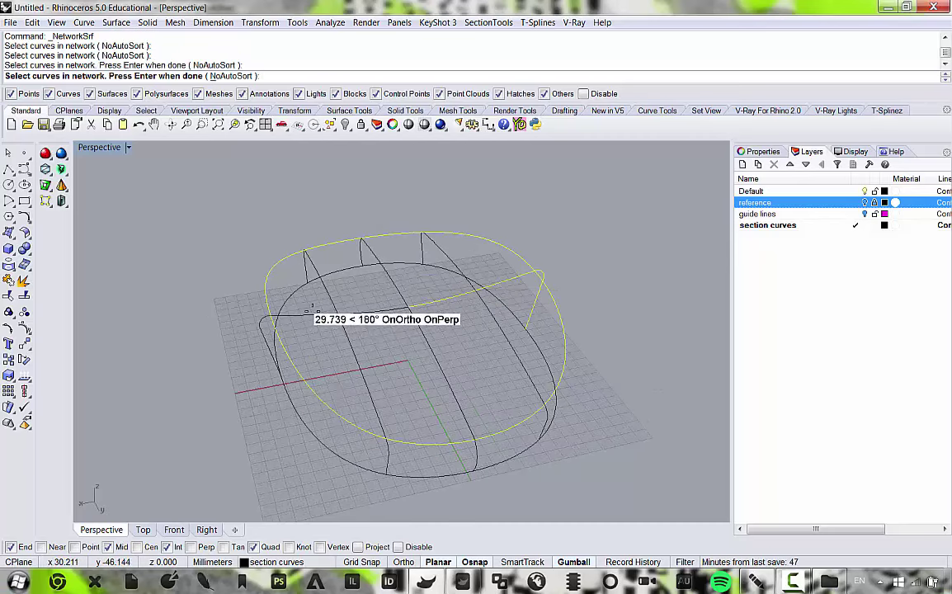
{"action": "key", "text": "Escape"}
Split the half cross-section running over the bowl's width with the adjoining half of the upper rim curve as cutter.
{"action": "scroll", "coordinate": [307, 315], "scroll_direction": "up", "scroll_amount": 3}
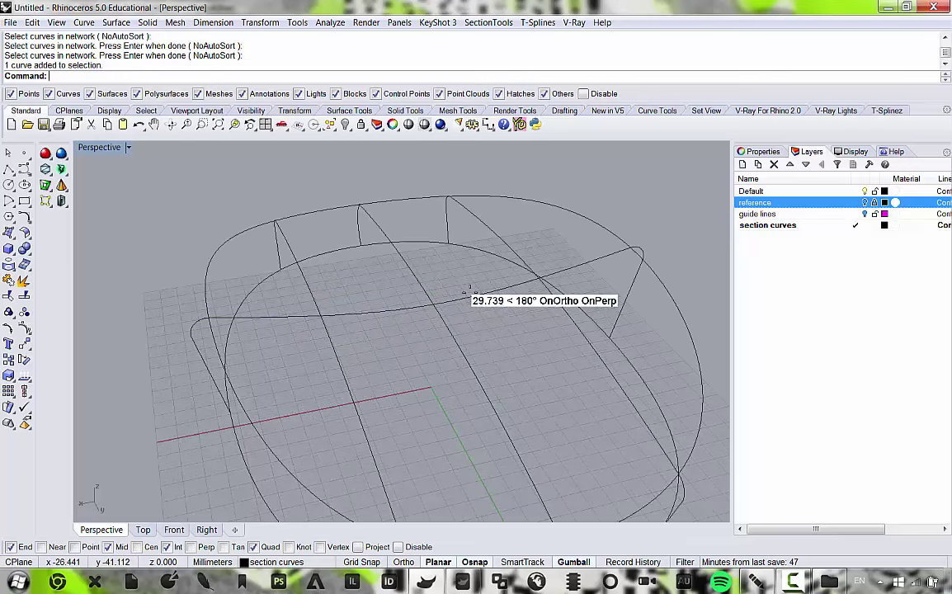
{"action": "left_click", "coordinate": [474, 295]}
{"action": "scroll", "coordinate": [447, 243], "scroll_direction": "down", "scroll_amount": 6}
{"action": "right_click_drag", "start_coordinate": [448, 243], "coordinate": [504, 256]}
{"action": "scroll", "coordinate": [503, 256], "scroll_direction": "up", "scroll_amount": 6}
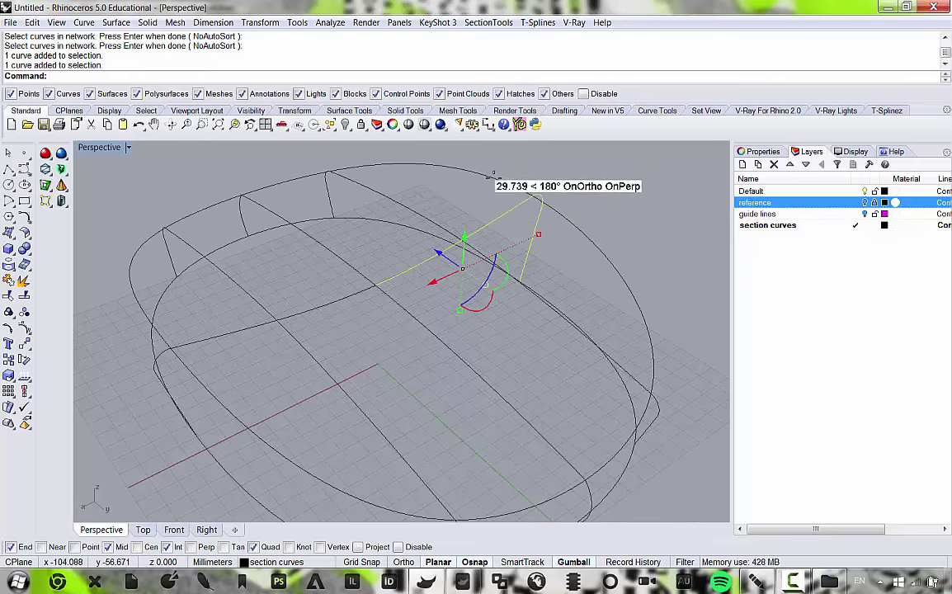
{"action": "left_click", "coordinate": [25, 295]}
{"action": "left_click", "coordinate": [497, 175]}
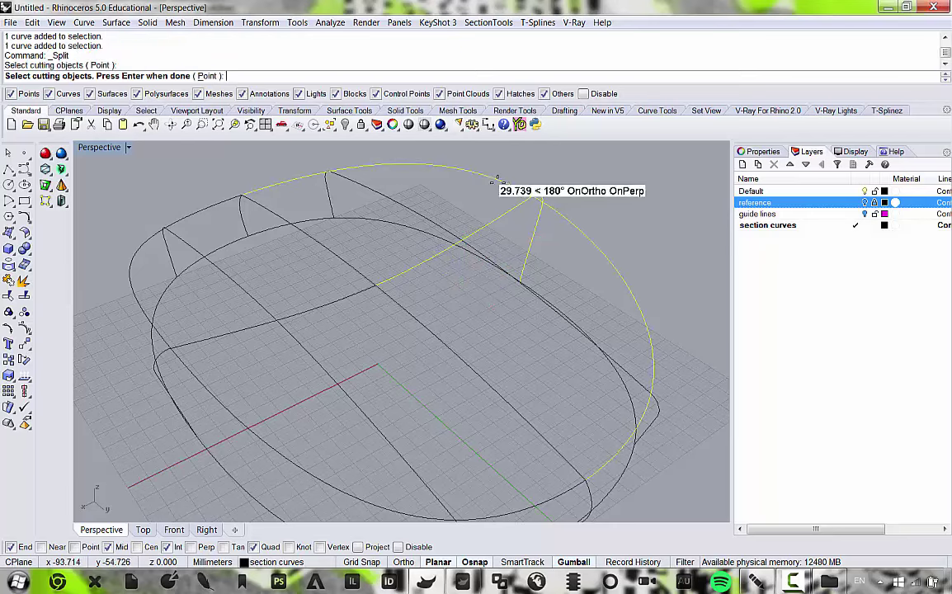
{"action": "key", "text": "Return"}
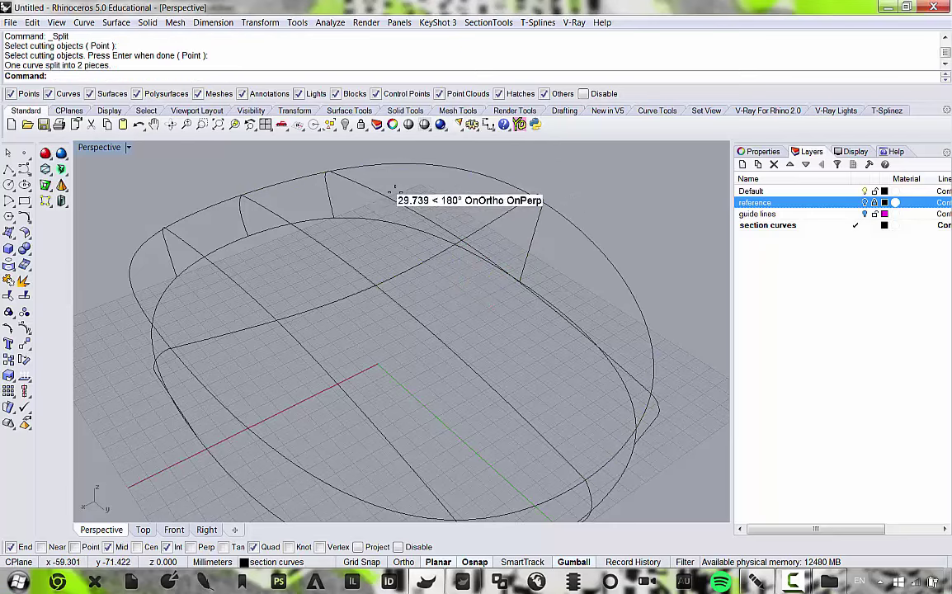
Split the unsplit lengthwise side section curve with the adjoining half of the upper rim curve as cutter.
{"action": "left_click", "coordinate": [393, 188]}
{"action": "scroll", "coordinate": [518, 253], "scroll_direction": "down", "scroll_amount": 3}
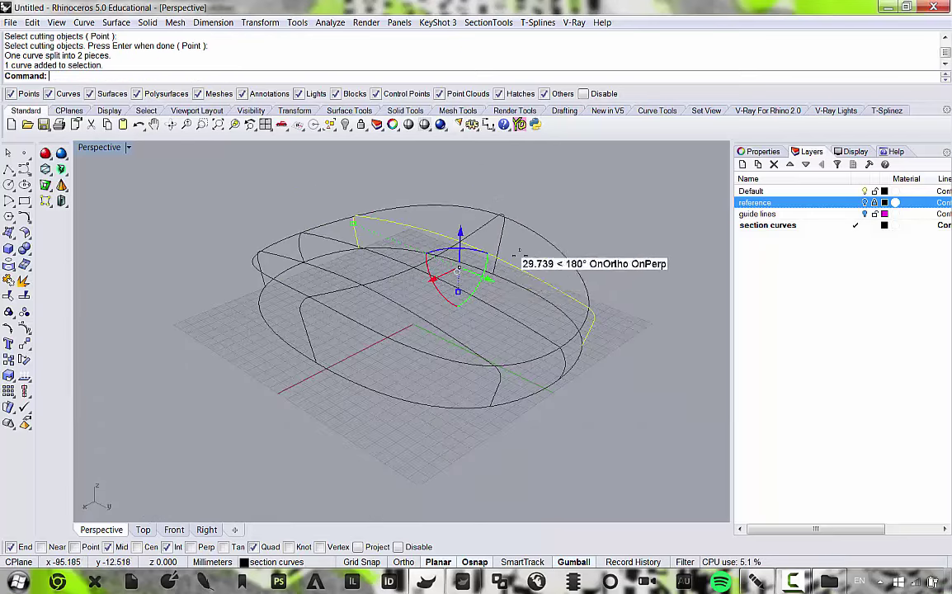
{"action": "key", "text": "Escape"}
{"action": "left_click", "coordinate": [528, 316]}
{"action": "scroll", "coordinate": [577, 326], "scroll_direction": "up", "scroll_amount": 3}
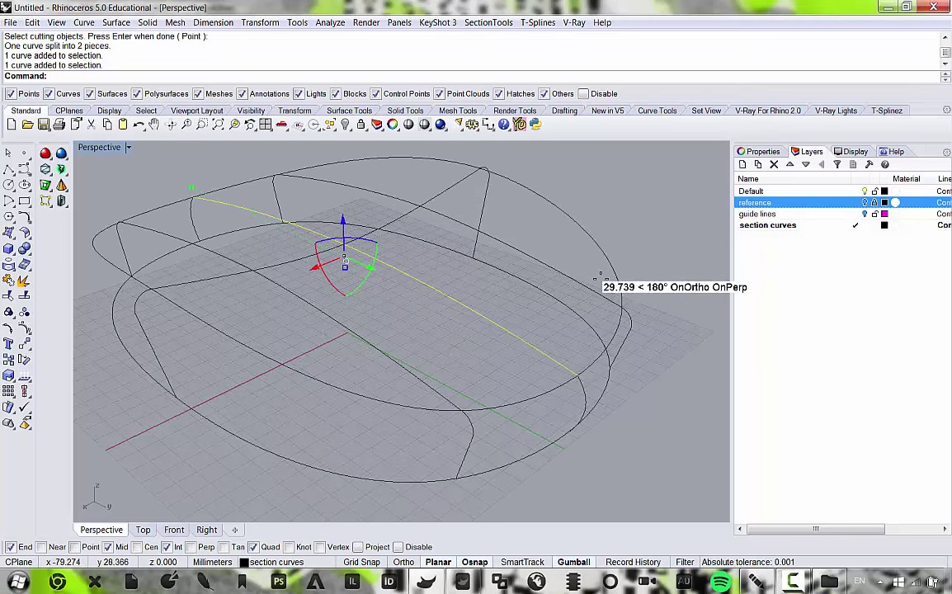
{"action": "left_click", "coordinate": [607, 296]}
{"action": "left_click", "coordinate": [25, 296]}
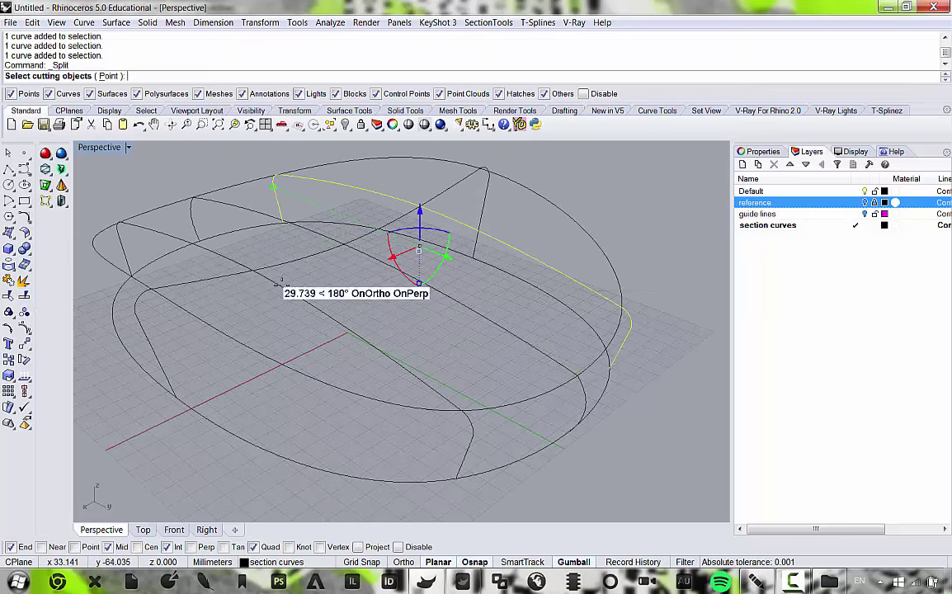
{"action": "left_click", "coordinate": [614, 249]}
Select both upper rim halves with the section pieces spanning between them and examine this roof curve network from several angles.
{"action": "left_click", "coordinate": [576, 234]}
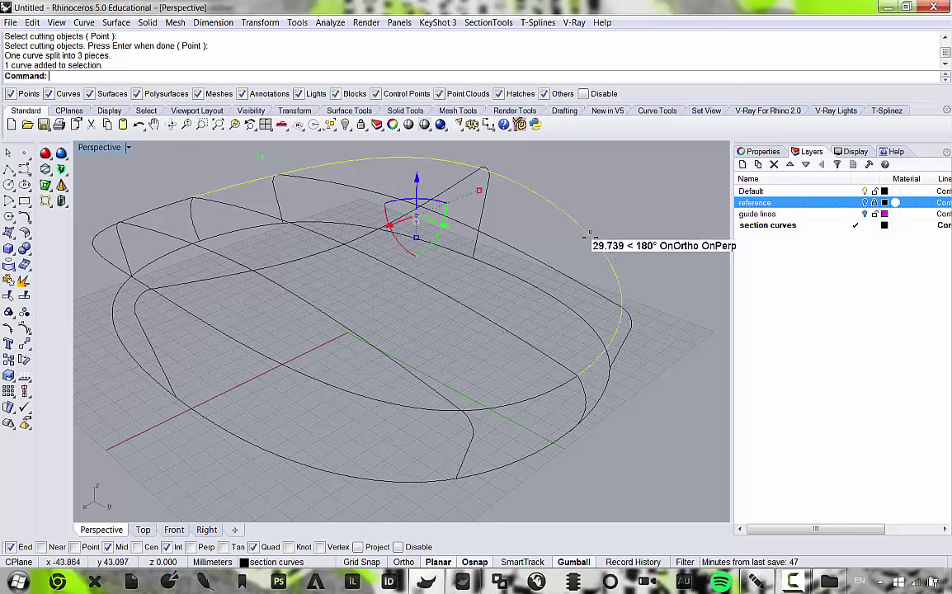
{"action": "left_click", "coordinate": [455, 191], "text": "shift"}
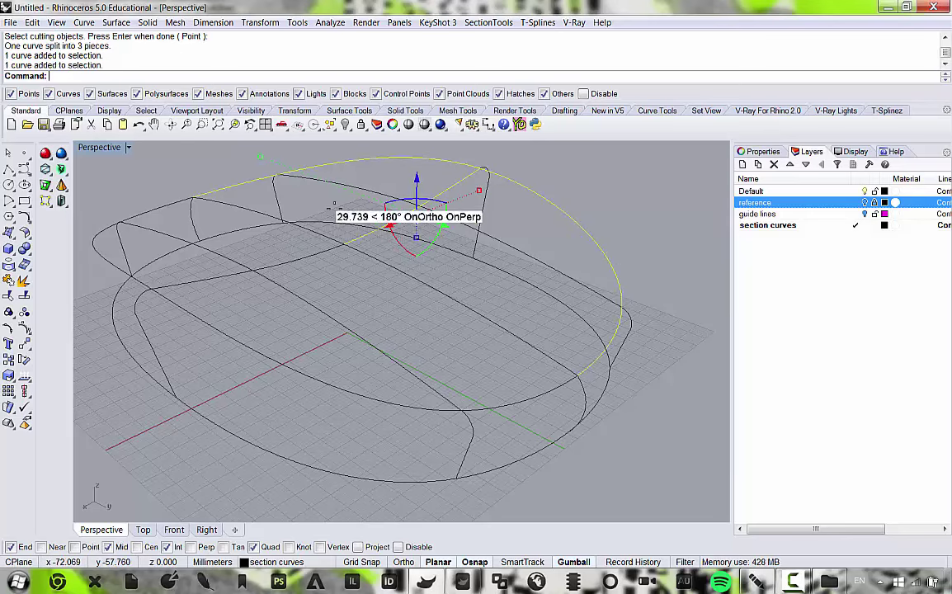
{"action": "left_click", "coordinate": [168, 204], "text": "shift"}
{"action": "right_click_drag", "start_coordinate": [389, 350], "coordinate": [331, 336]}
{"action": "left_click", "coordinate": [333, 353], "text": "shift"}
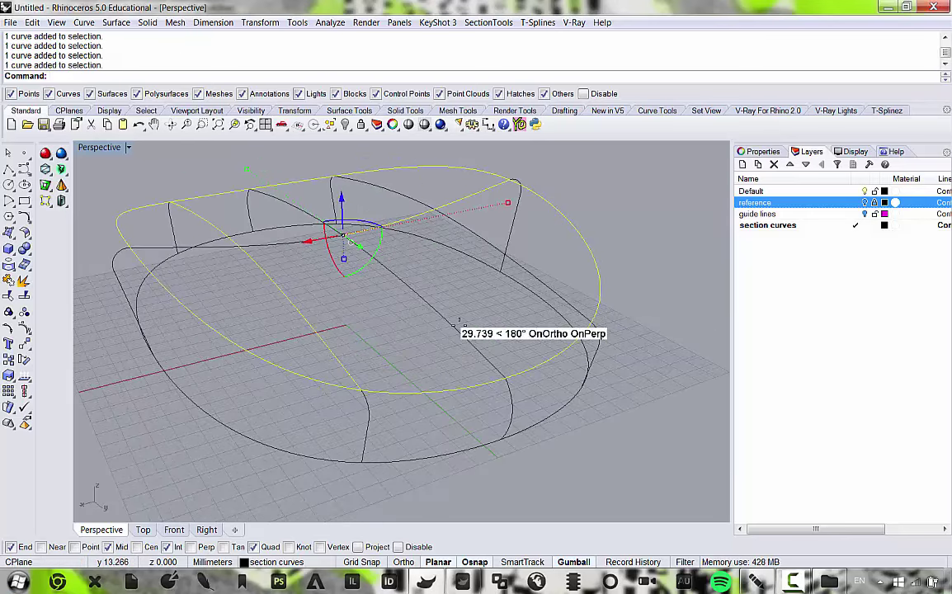
{"action": "left_click", "coordinate": [460, 328], "text": "shift"}
{"action": "right_click_drag", "start_coordinate": [488, 319], "coordinate": [410, 297]}
{"action": "scroll", "coordinate": [480, 306], "scroll_direction": "down", "scroll_amount": 4}
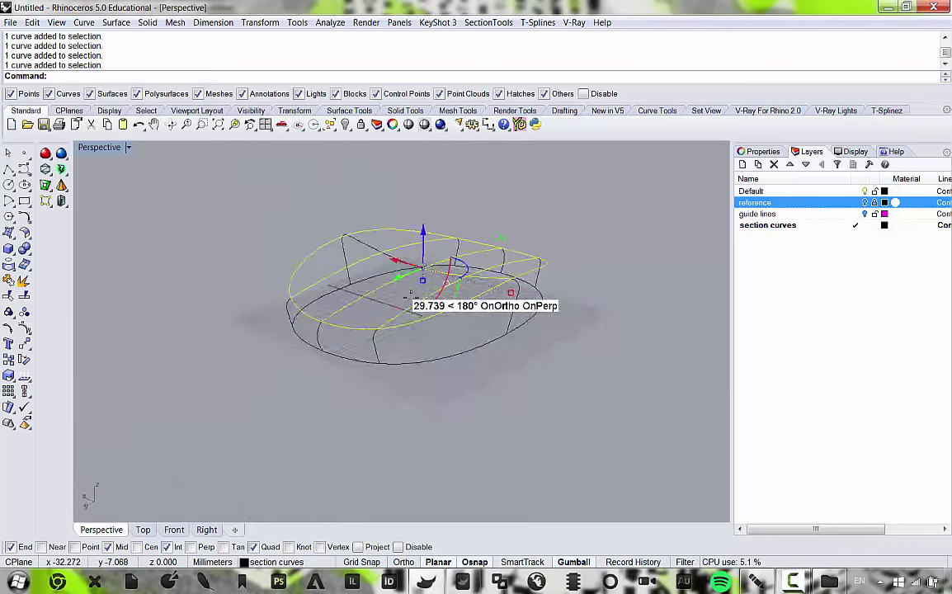
Join the two halves of the crosswise roof section curve into one curve and check the lengthwise roof sections crossing it.
{"action": "scroll", "coordinate": [409, 295], "scroll_direction": "up", "scroll_amount": 5}
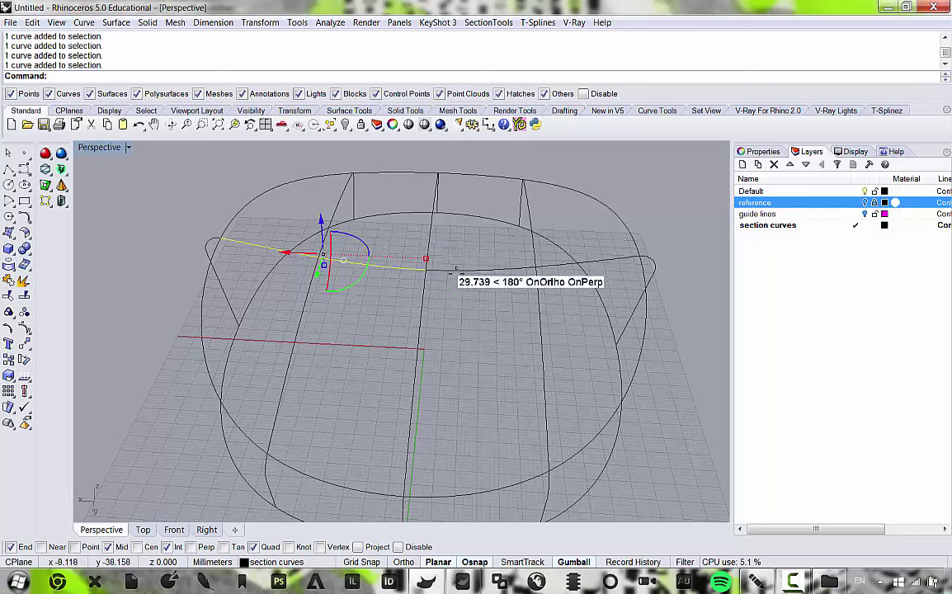
{"action": "left_click", "coordinate": [464, 270], "text": "shift"}
{"action": "left_click", "coordinate": [8, 281]}
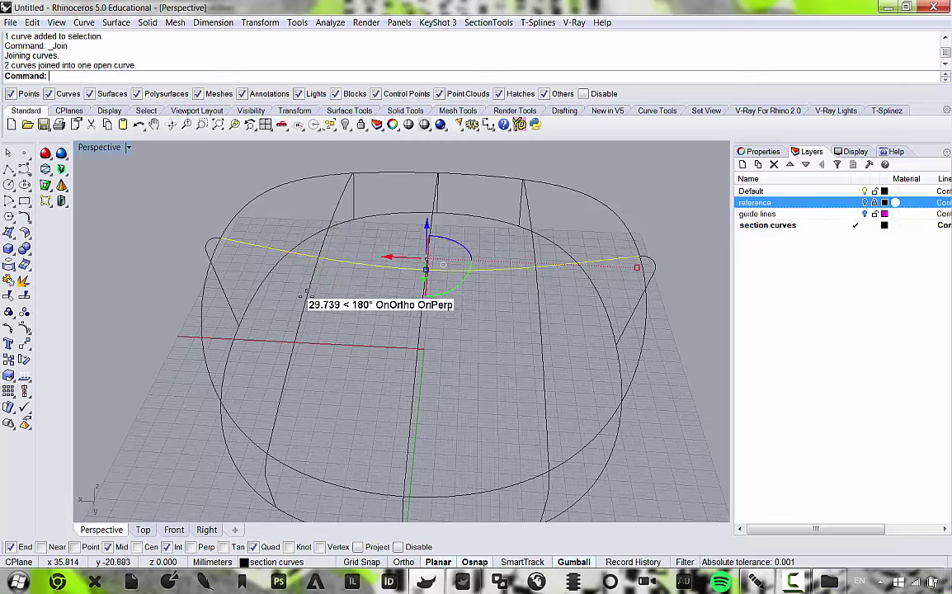
{"action": "left_click", "coordinate": [306, 298]}
{"action": "right_click_drag", "start_coordinate": [381, 256], "coordinate": [347, 262]}
{"action": "left_click", "coordinate": [415, 290]}
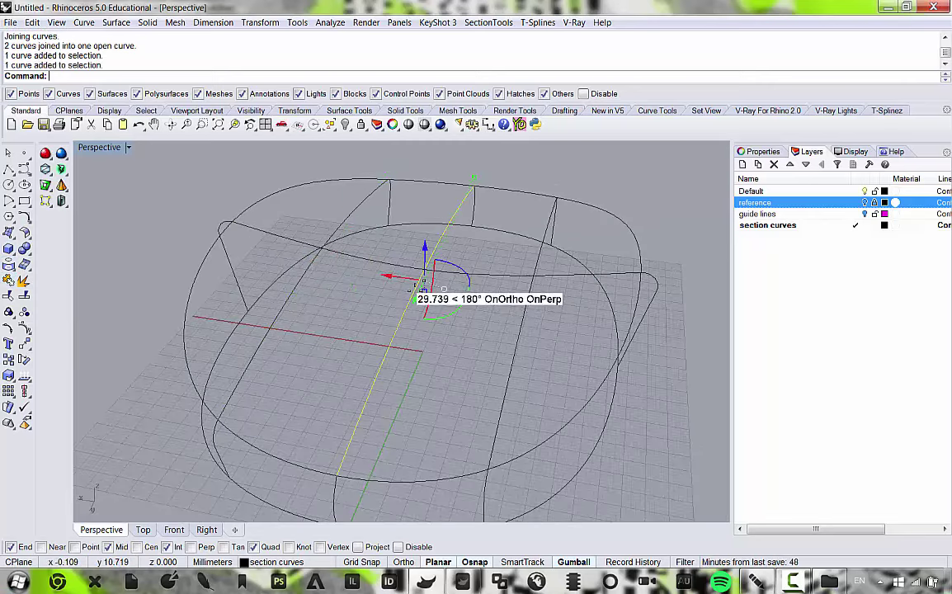
Check the lengthwise and crosswise roof sections and both upper rim halves one at a time, then clear the selection.
{"action": "left_click", "coordinate": [522, 320]}
{"action": "left_click", "coordinate": [492, 274]}
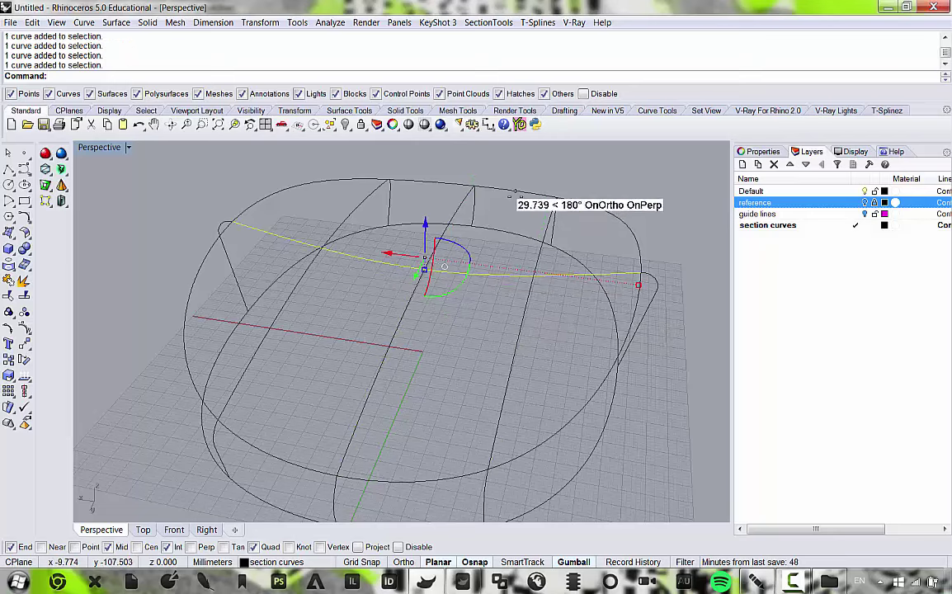
{"action": "left_click", "coordinate": [520, 186]}
{"action": "left_click", "coordinate": [437, 180]}
{"action": "right_click_drag", "start_coordinate": [358, 288], "coordinate": [375, 288]}
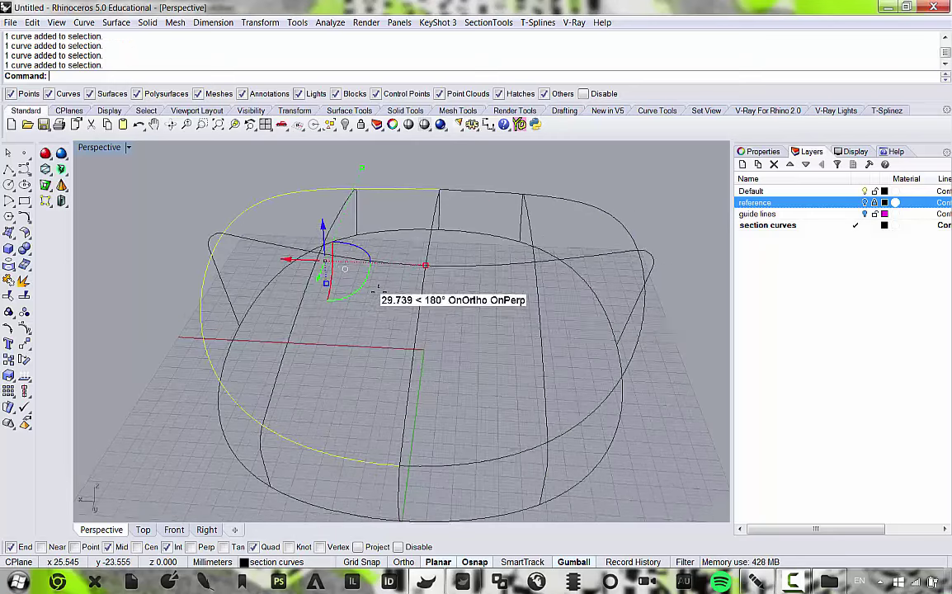
{"action": "left_click", "coordinate": [650, 213]}
Try to create an automatically sorted network surface from both upper rim halves, the three lengthwise roof sections and the crosswise section.
{"action": "left_click", "coordinate": [111, 19]}
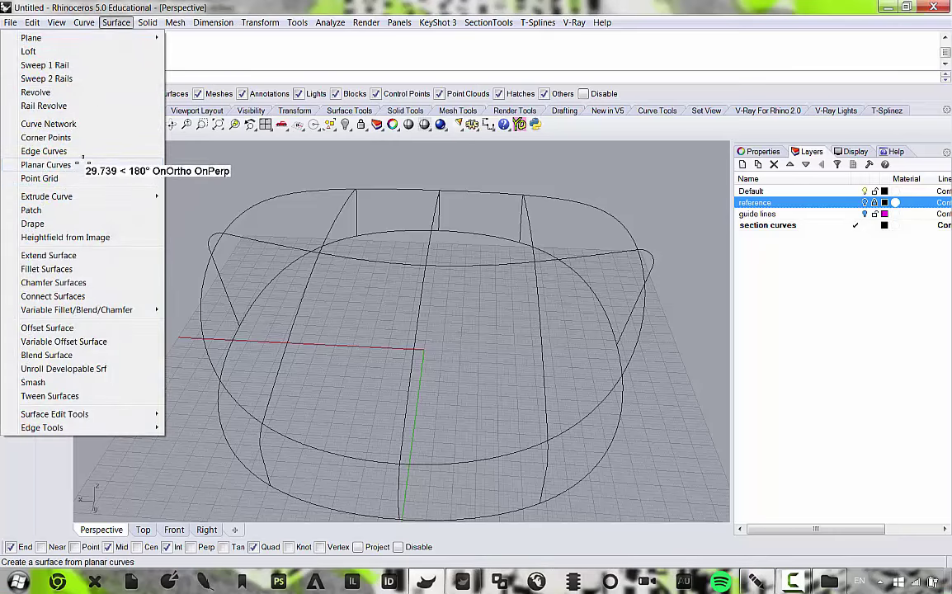
{"action": "left_click", "coordinate": [161, 124]}
{"action": "left_click", "coordinate": [278, 191]}
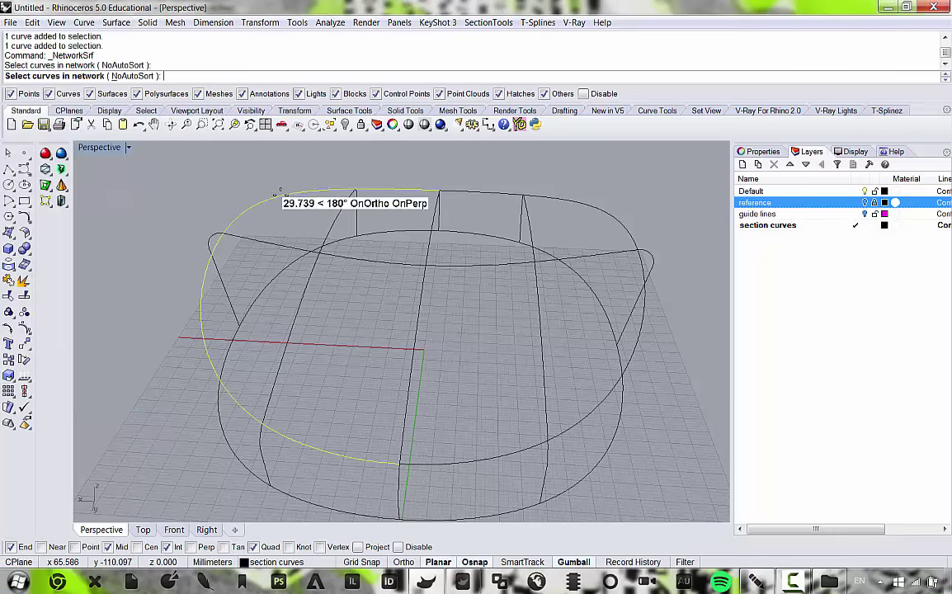
{"action": "left_click", "coordinate": [371, 196]}
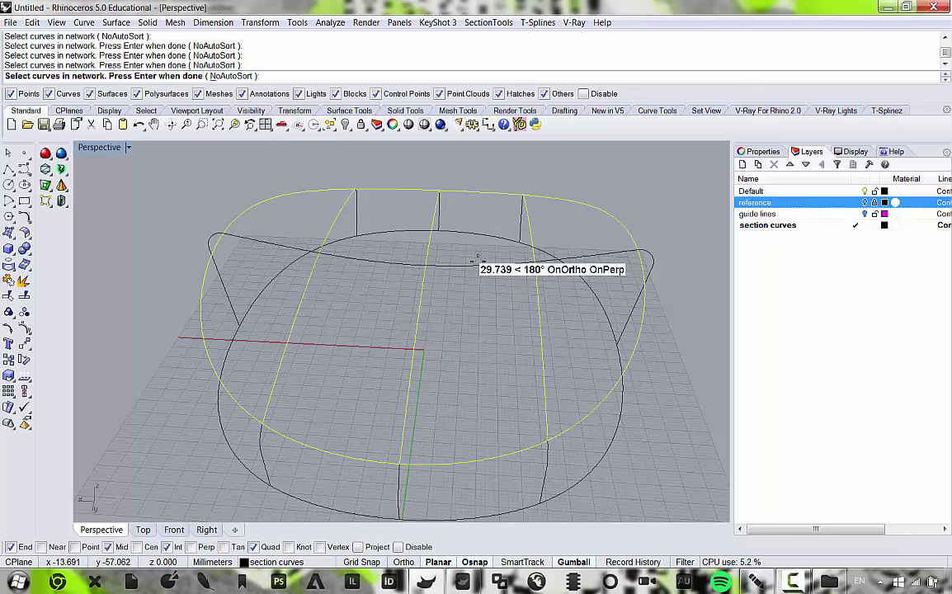
{"action": "right_click_drag", "start_coordinate": [498, 274], "coordinate": [476, 281]}
{"action": "key", "text": "Return"}
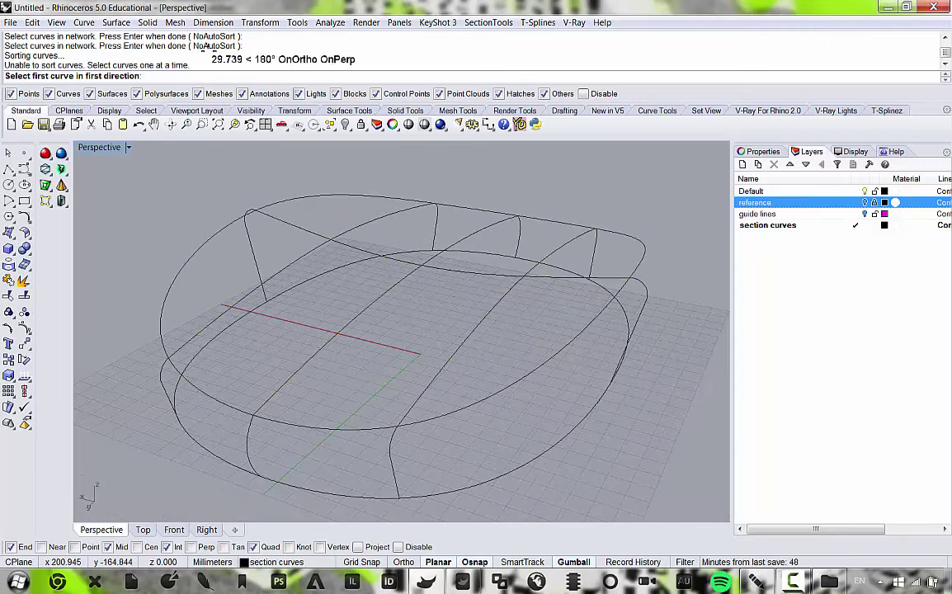
Try assigning the two upper rim halves one by one to the network surface's first direction, then cancel the command.
{"action": "left_click", "coordinate": [299, 192]}
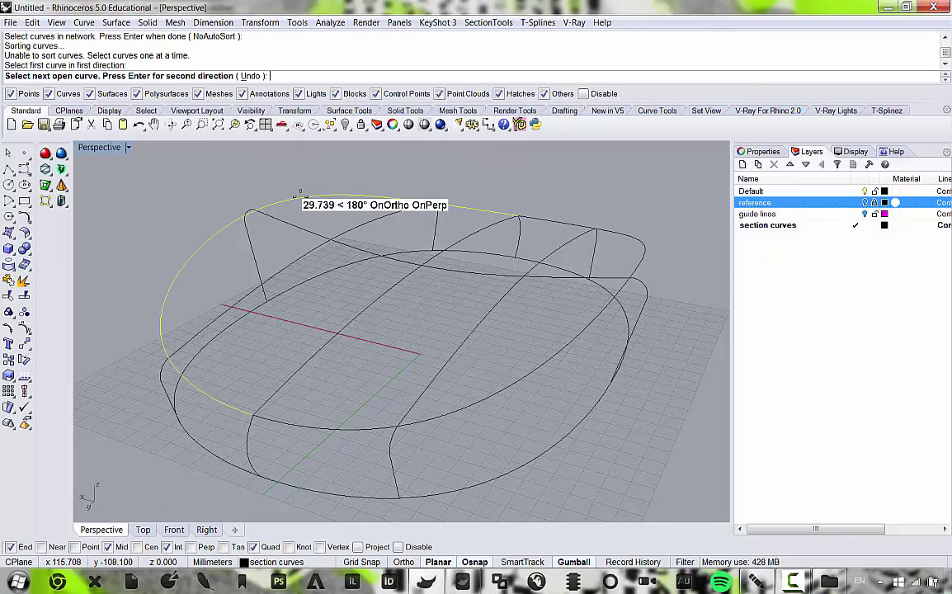
{"action": "right_click_drag", "start_coordinate": [319, 213], "coordinate": [356, 226]}
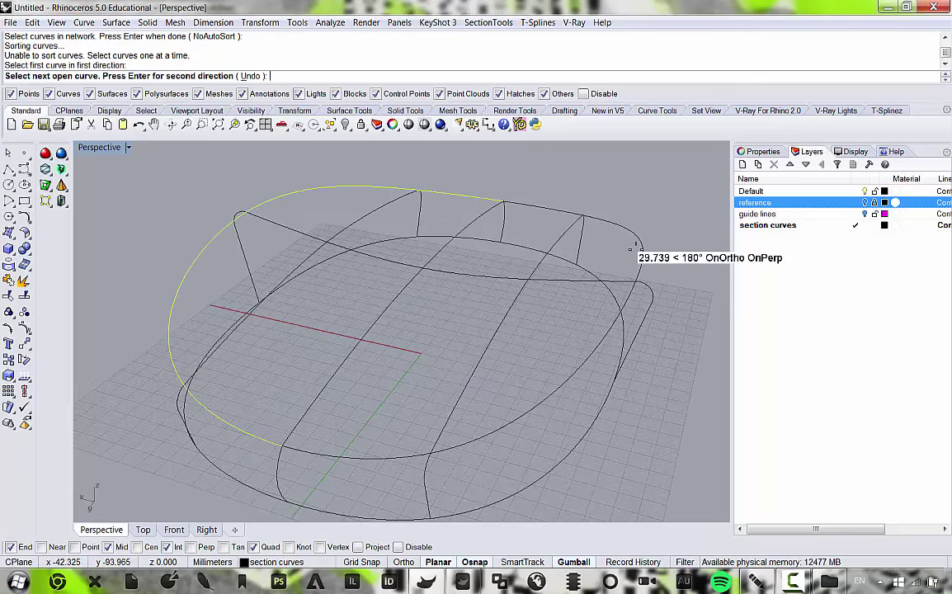
{"action": "left_click", "coordinate": [635, 261]}
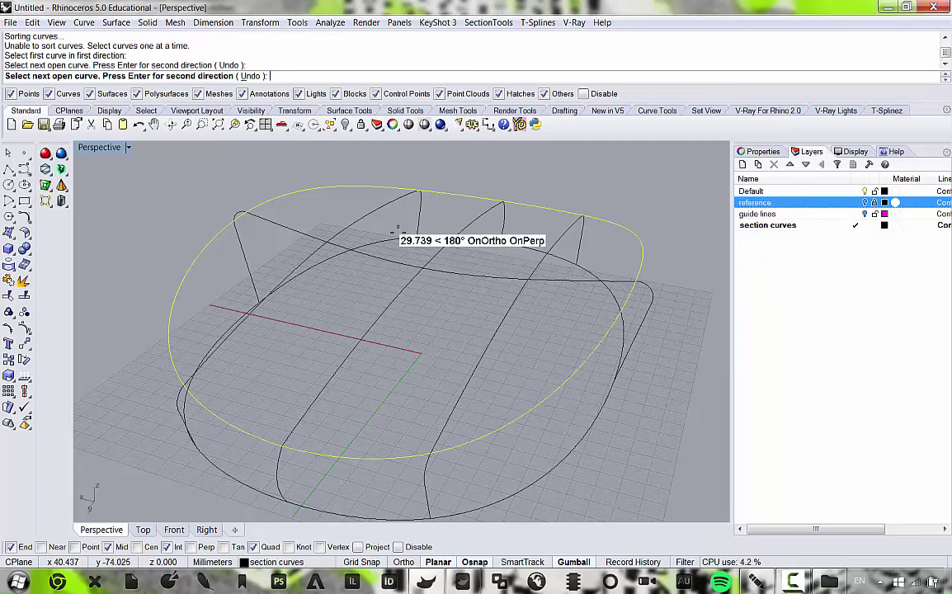
{"action": "key", "text": "Escape"}
Try a NoAutoSort network surface with both rim halves and the three lengthwise roof sections as first-direction curves.
{"action": "key", "text": "Return"}
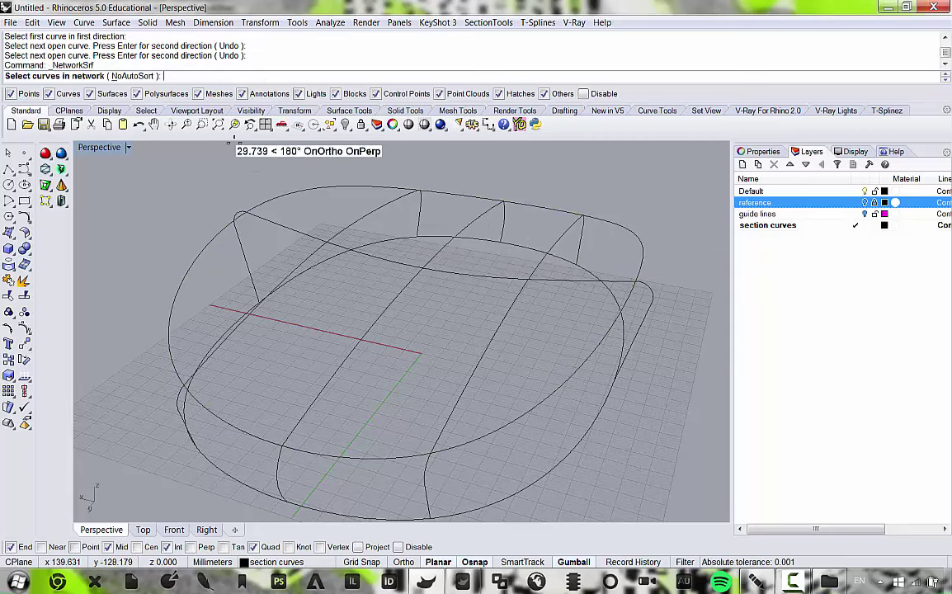
{"action": "left_click", "coordinate": [130, 75]}
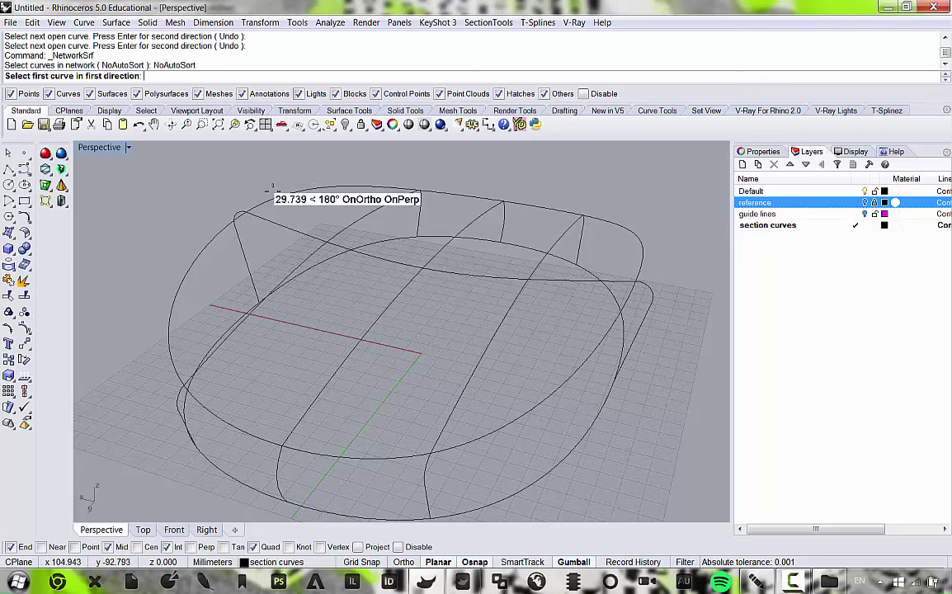
{"action": "left_click", "coordinate": [297, 196]}
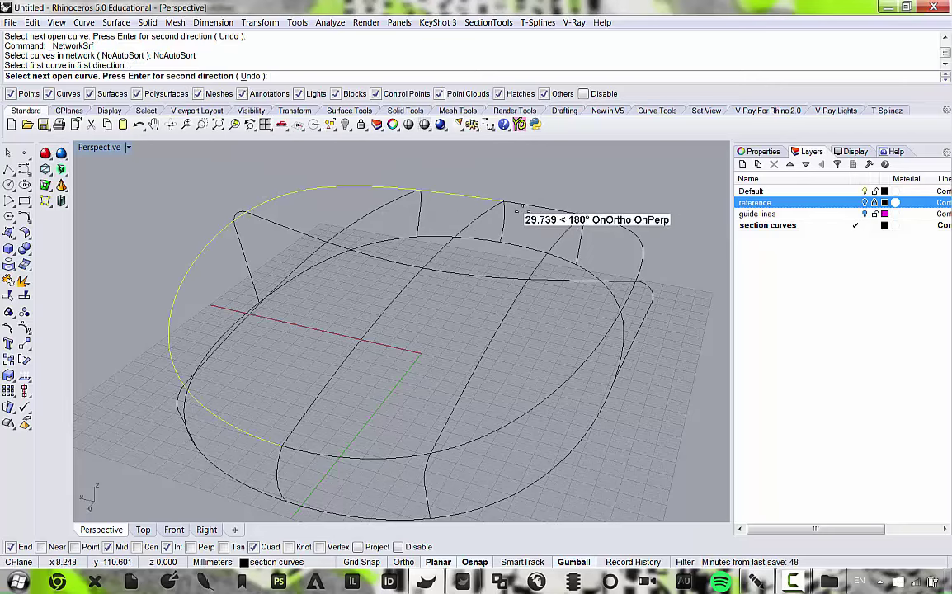
{"action": "left_click", "coordinate": [529, 206]}
{"action": "left_click", "coordinate": [364, 221]}
{"action": "left_click", "coordinate": [464, 227]}
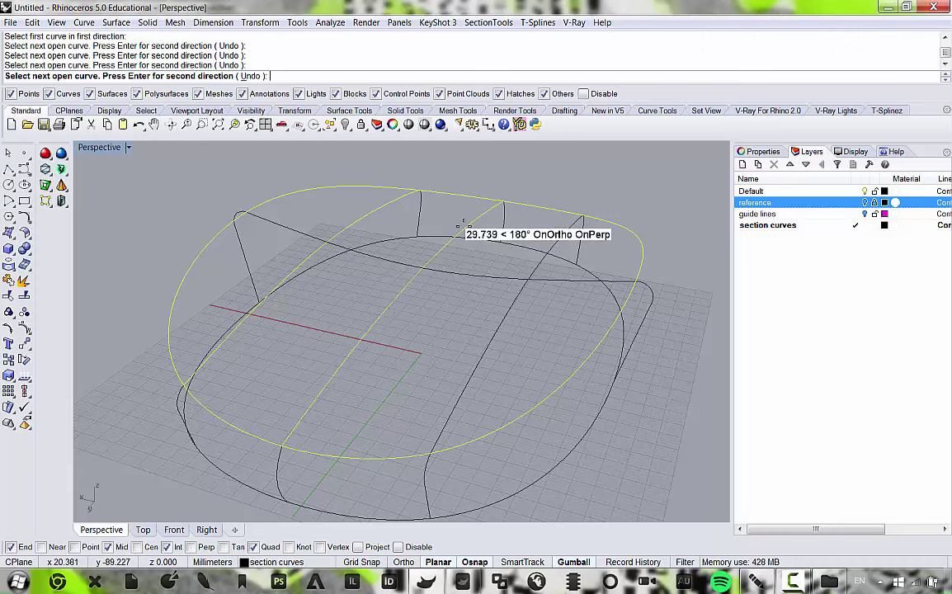
{"action": "left_click", "coordinate": [537, 239]}
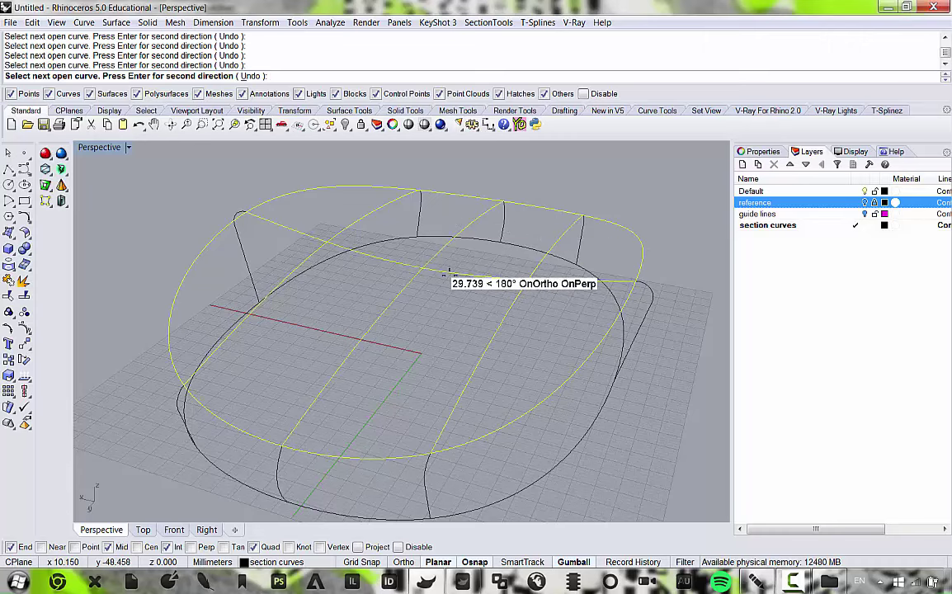
{"action": "key", "text": "Escape"}
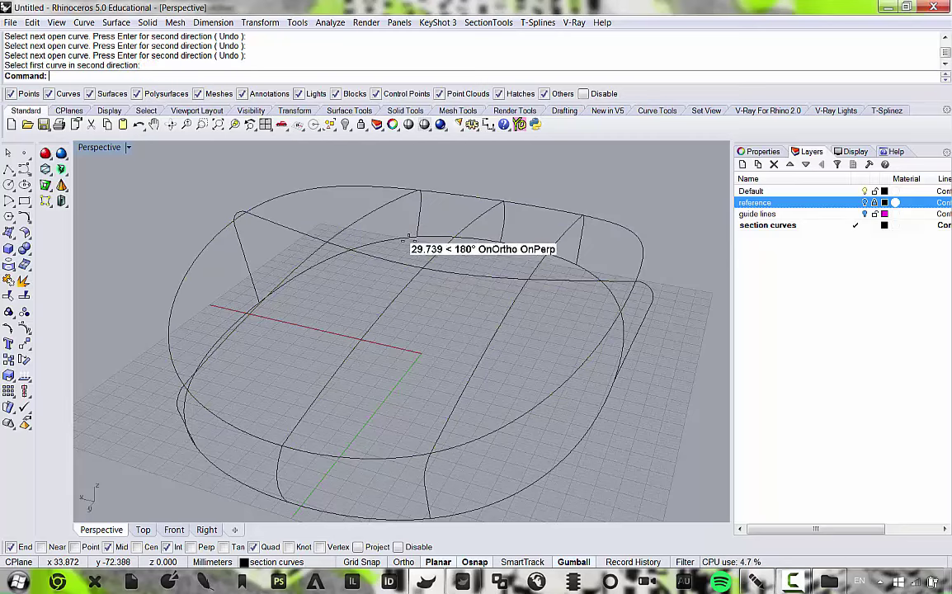
{"action": "key", "text": "Return"}
{"action": "left_click", "coordinate": [290, 187]}
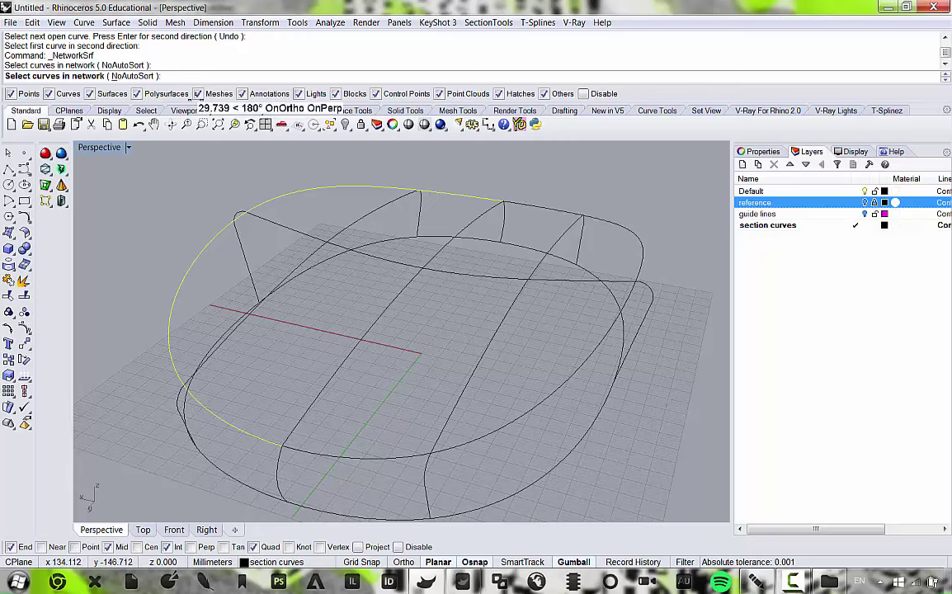
{"action": "right_click_drag", "start_coordinate": [525, 212], "coordinate": [531, 212]}
{"action": "key", "text": "Escape"}
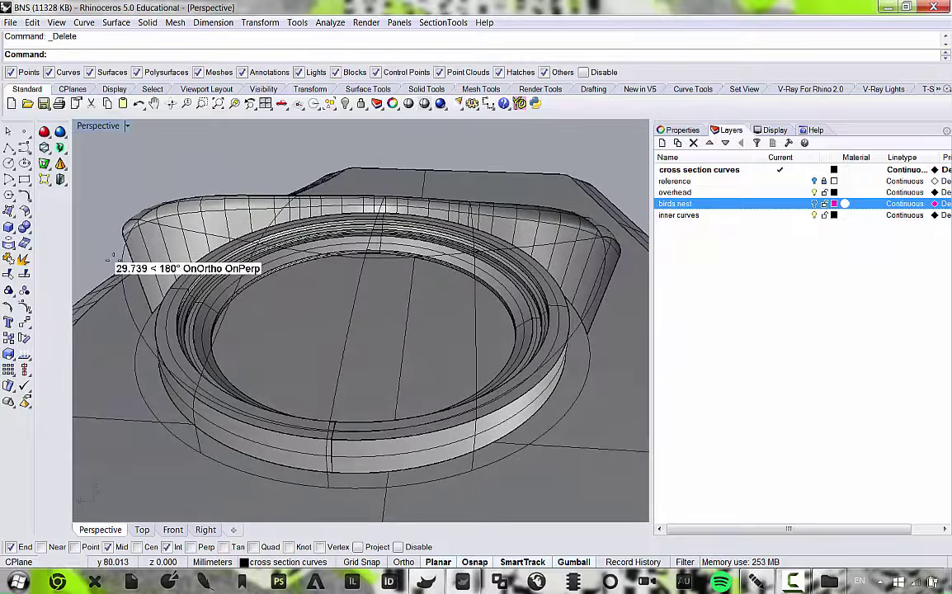
Switch to the BNS model and examine its exposed half rim curve and the roof section curve between the wall ends.
{"action": "left_click", "coordinate": [114, 262]}
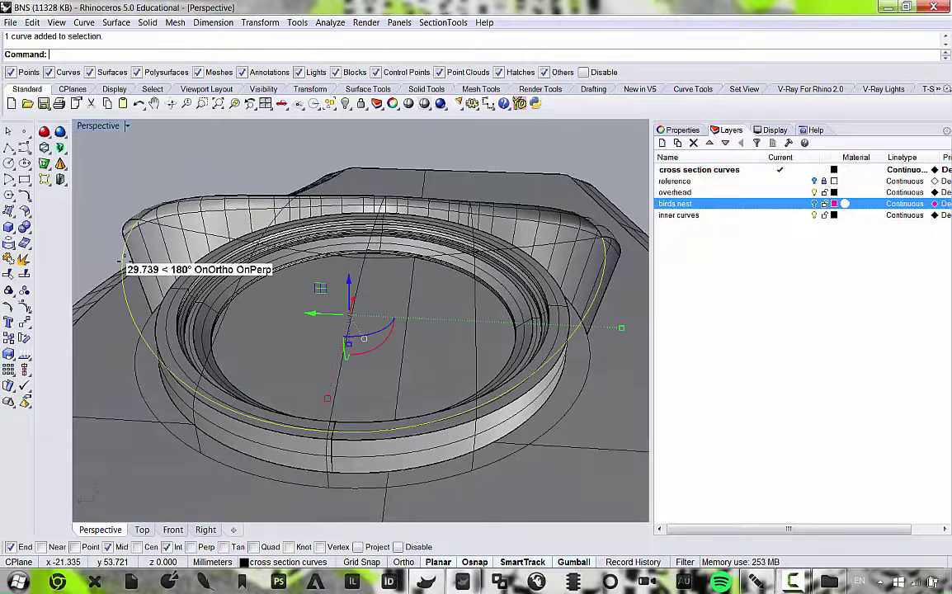
{"action": "right_click_drag", "start_coordinate": [117, 262], "coordinate": [206, 263]}
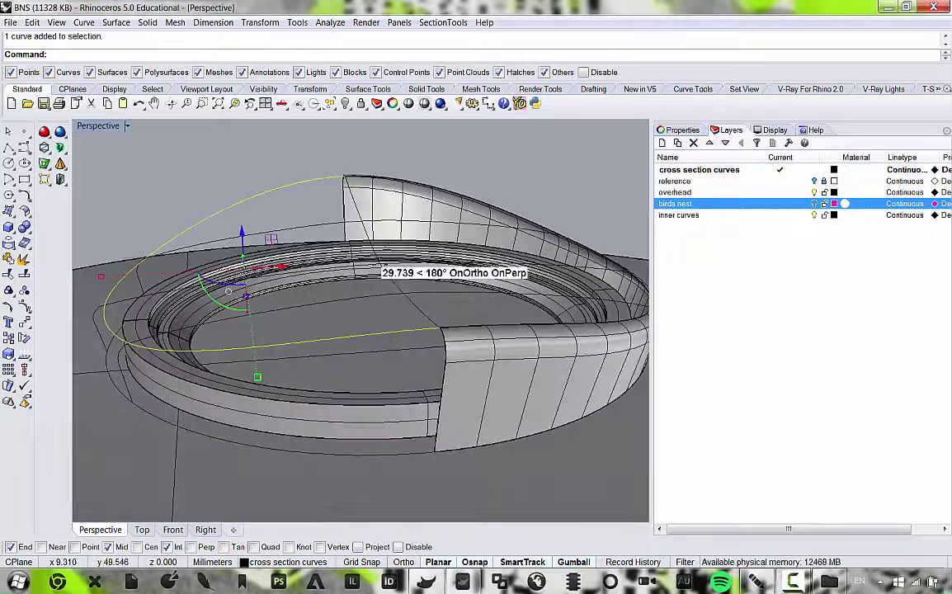
{"action": "right_click_drag", "start_coordinate": [375, 322], "coordinate": [425, 391]}
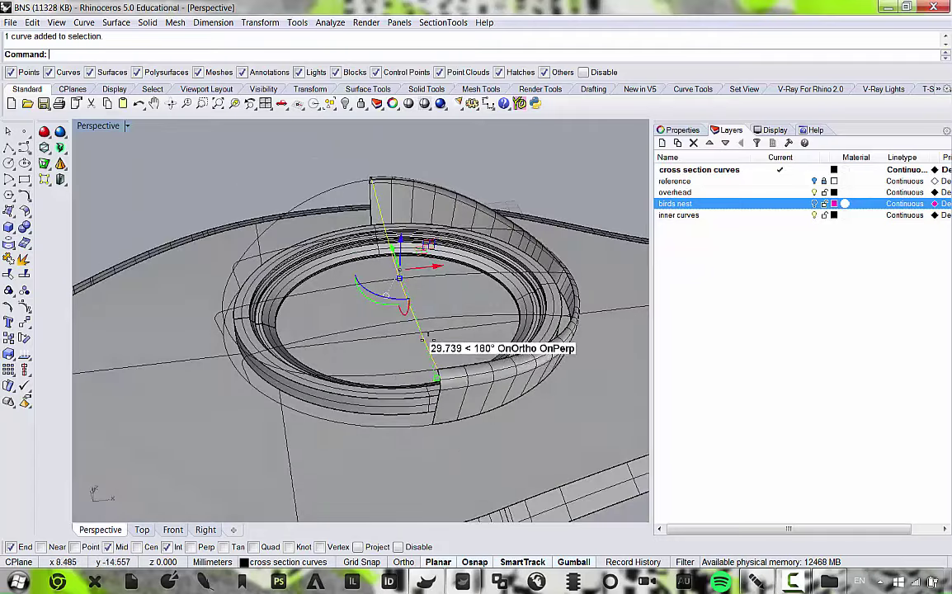
{"action": "scroll", "coordinate": [482, 356], "scroll_direction": "up", "scroll_amount": 2}
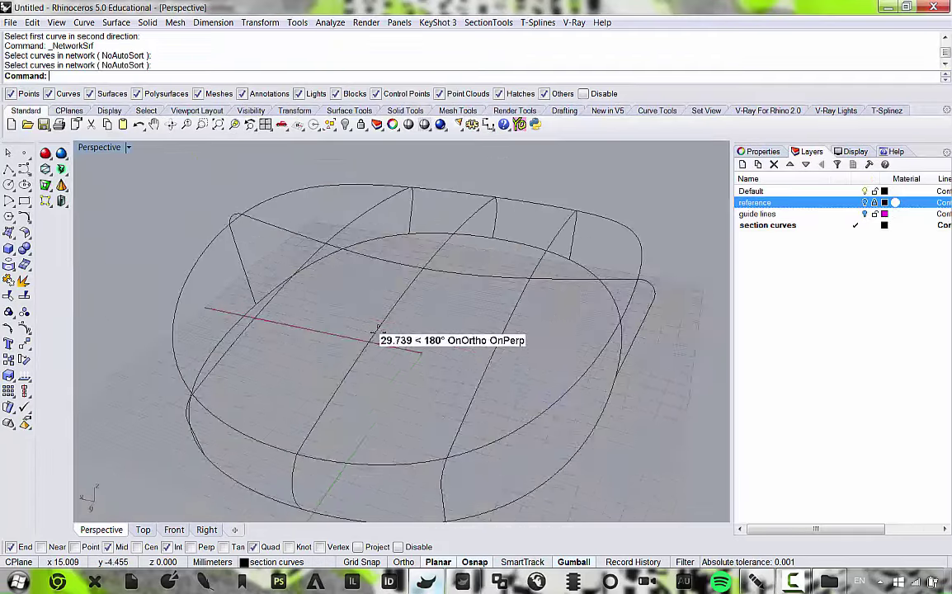
Return to the untitled model and examine the crosswise roof section where it crosses the lengthwise curves and meets the rim.
{"action": "right_click_drag", "start_coordinate": [375, 334], "coordinate": [305, 252]}
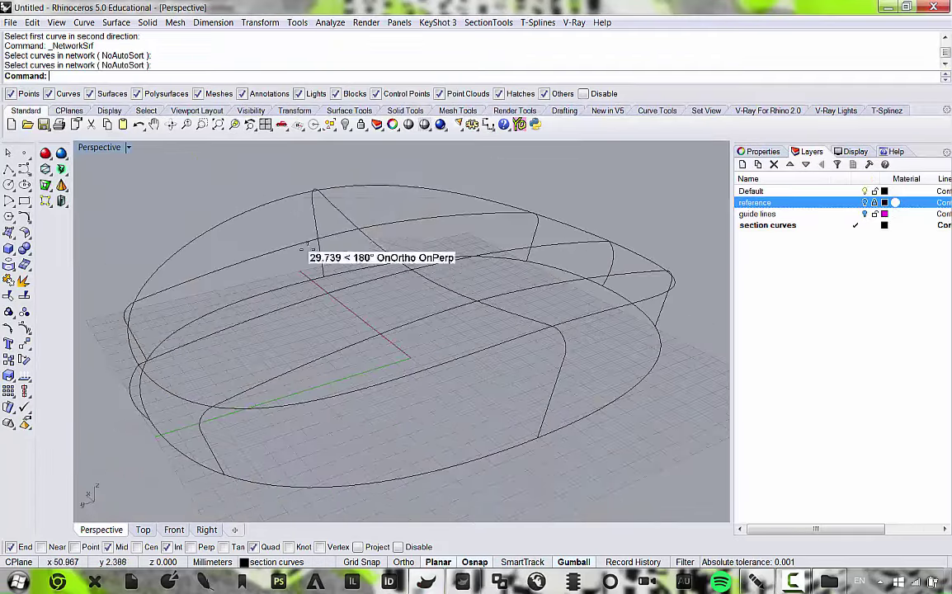
{"action": "left_click", "coordinate": [292, 191]}
{"action": "right_click_drag", "start_coordinate": [291, 191], "coordinate": [311, 247]}
{"action": "scroll", "coordinate": [356, 226], "scroll_direction": "up", "scroll_amount": 2}
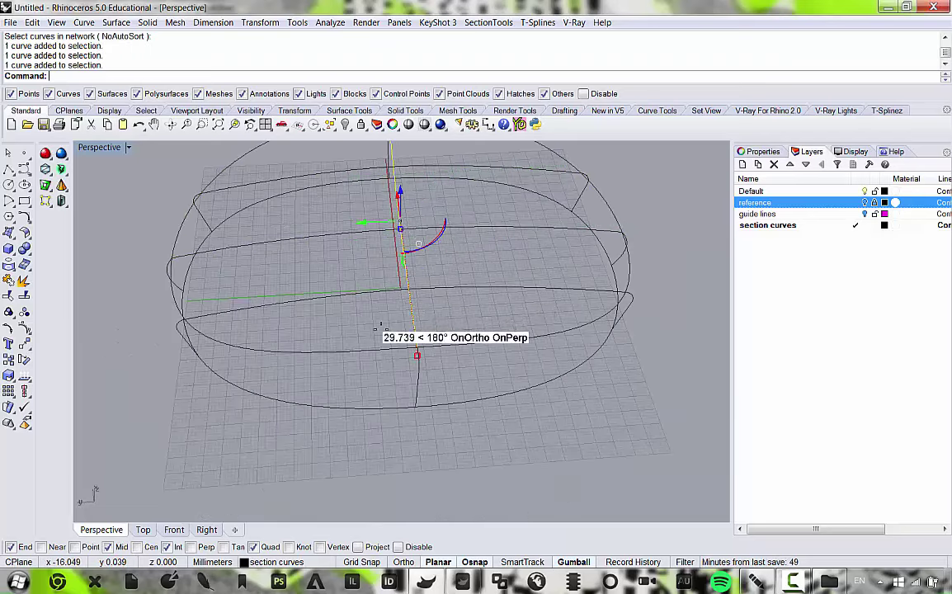
{"action": "right_click_drag", "start_coordinate": [379, 327], "coordinate": [382, 257]}
{"action": "scroll", "coordinate": [417, 259], "scroll_direction": "down", "scroll_amount": 3}
{"action": "scroll", "coordinate": [301, 300], "scroll_direction": "up", "scroll_amount": 3}
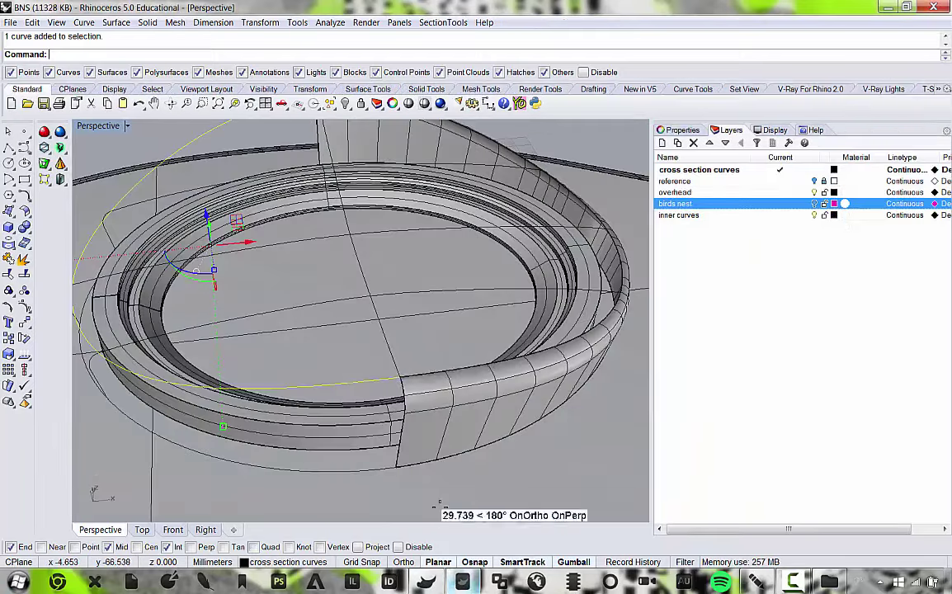
Compare the BNS model's half rim with the untitled model's upper rim halves and the places where they are split.
{"action": "right_click_drag", "start_coordinate": [436, 499], "coordinate": [328, 255]}
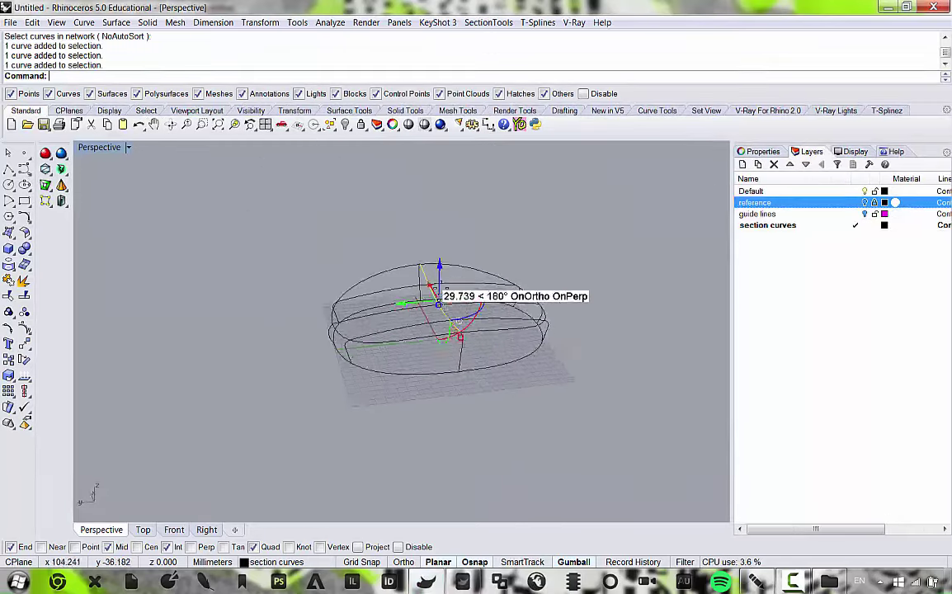
{"action": "right_click_drag", "start_coordinate": [459, 339], "coordinate": [446, 377]}
{"action": "scroll", "coordinate": [561, 363], "scroll_direction": "up", "scroll_amount": 4}
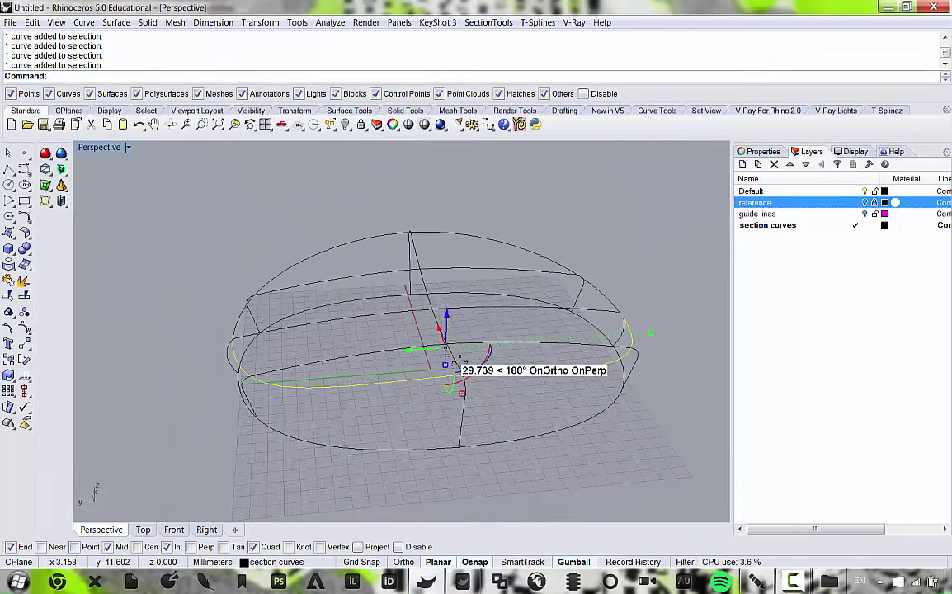
{"action": "right_click_drag", "start_coordinate": [452, 375], "coordinate": [520, 358]}
{"action": "scroll", "coordinate": [519, 358], "scroll_direction": "down", "scroll_amount": 3}
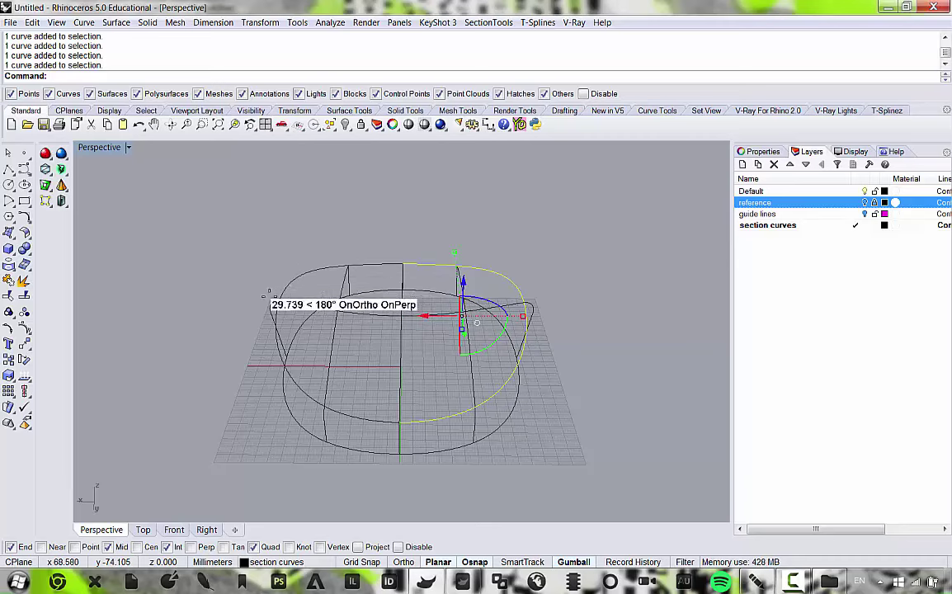
{"action": "right_click_drag", "start_coordinate": [552, 275], "coordinate": [467, 324]}
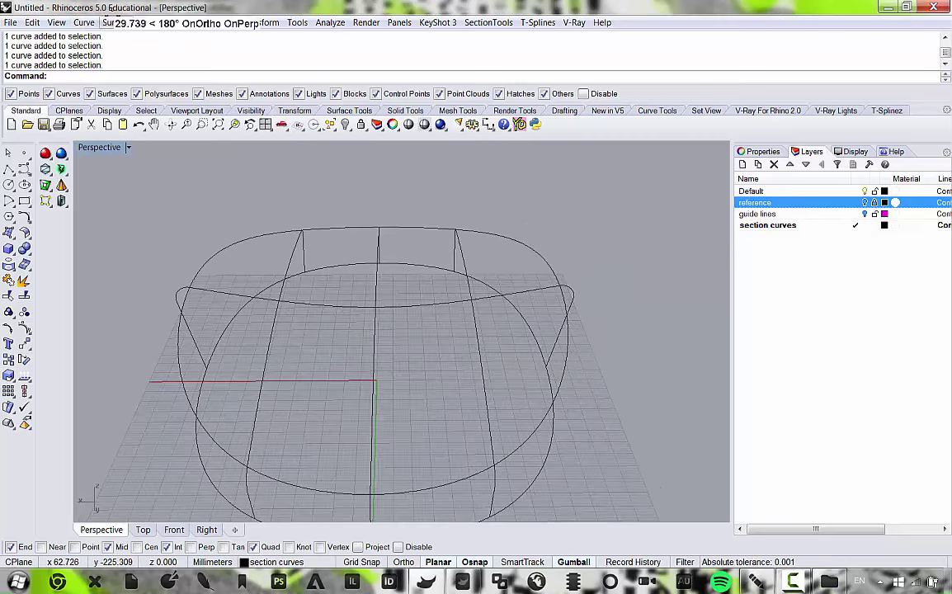
Try an automatically sorted network surface from both upper rim halves, the three lengthwise roof sections and the crosswise section.
{"action": "left_click", "coordinate": [116, 22]}
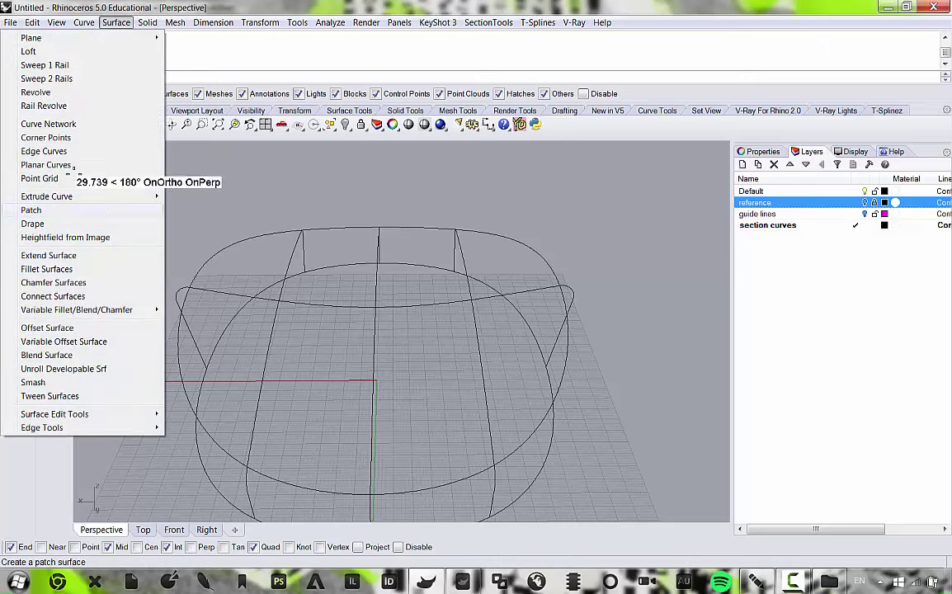
{"action": "left_click", "coordinate": [48, 124]}
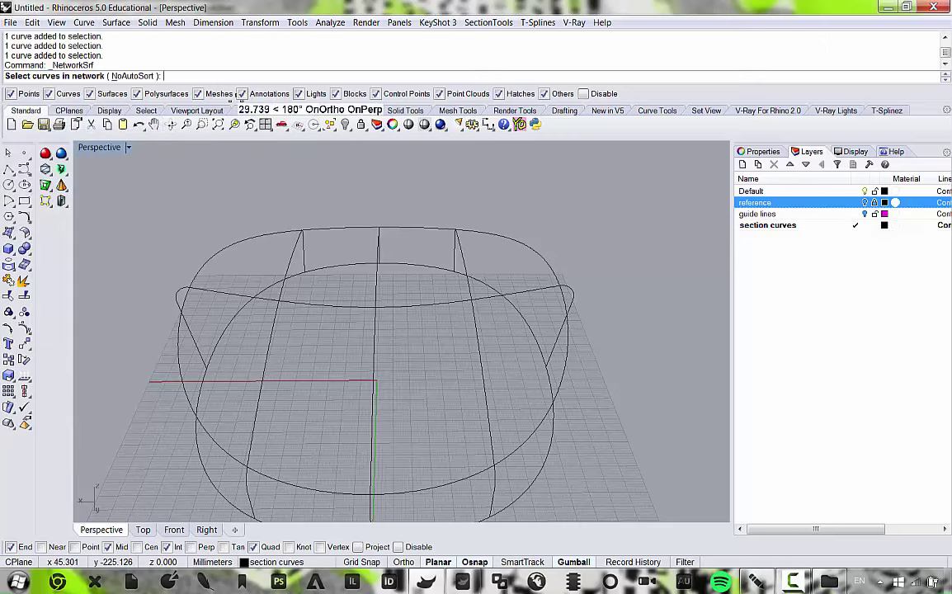
{"action": "left_click", "coordinate": [521, 236]}
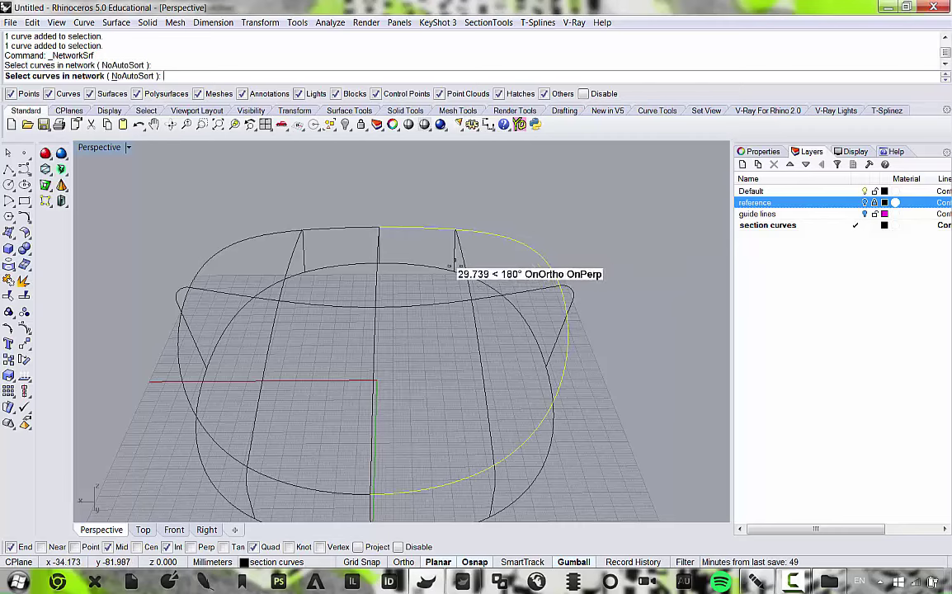
{"action": "left_click", "coordinate": [459, 262]}
{"action": "left_click", "coordinate": [377, 250]}
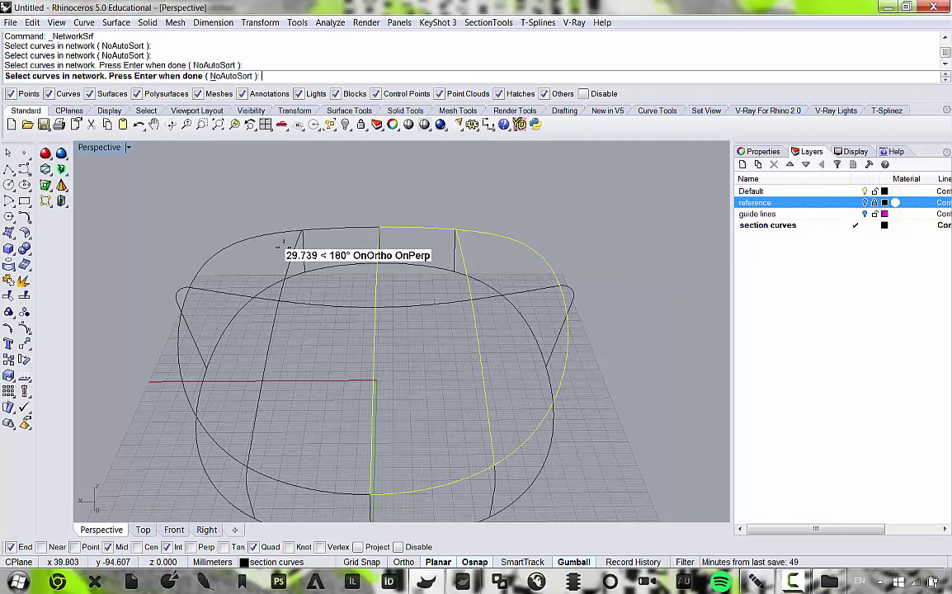
{"action": "left_click", "coordinate": [298, 249]}
{"action": "left_click", "coordinate": [239, 245]}
{"action": "left_click", "coordinate": [307, 298]}
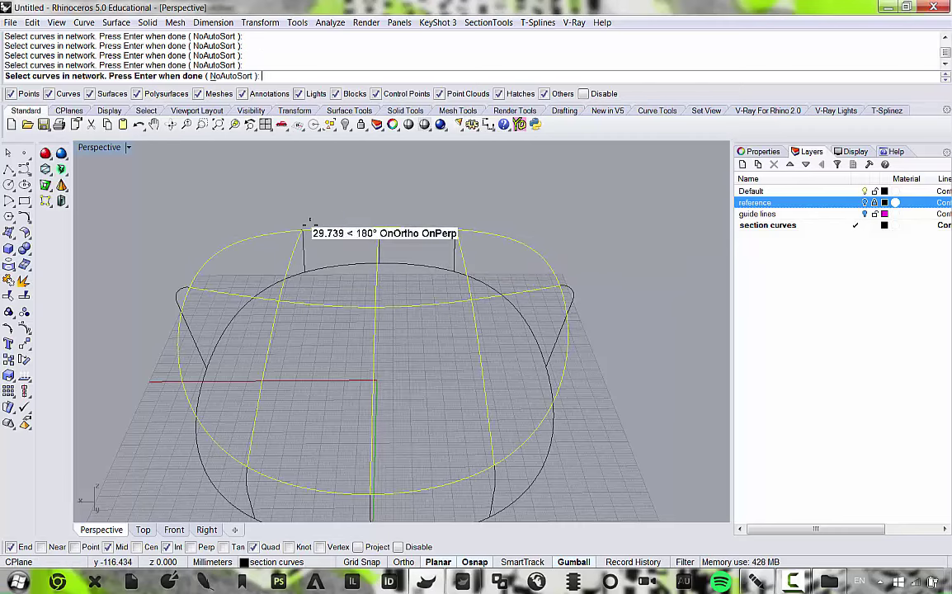
{"action": "key", "text": "Return"}
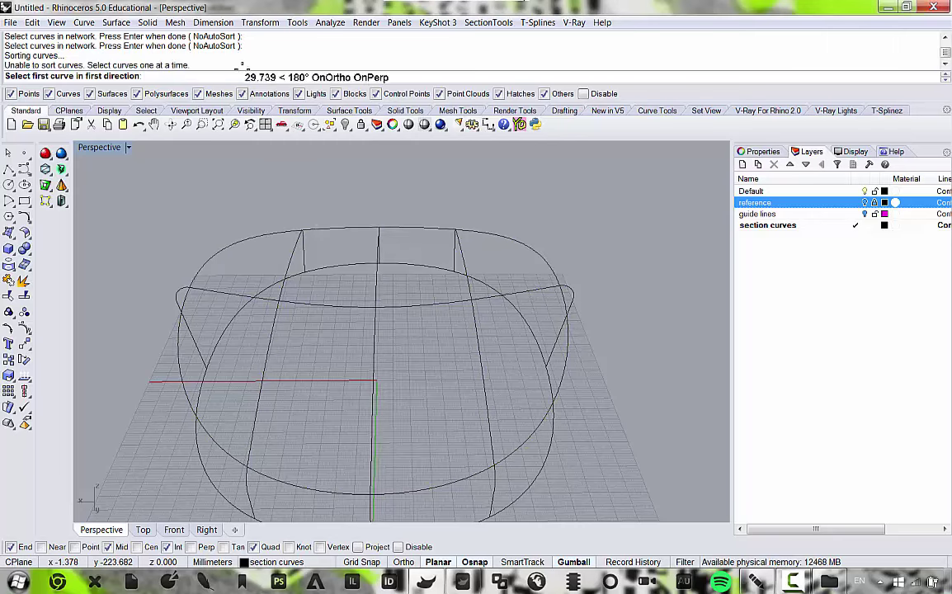
Try the network surface with both rim halves and the three lengthwise sections in the first direction, and the crosswise section in the second.
{"action": "left_click", "coordinate": [542, 259]}
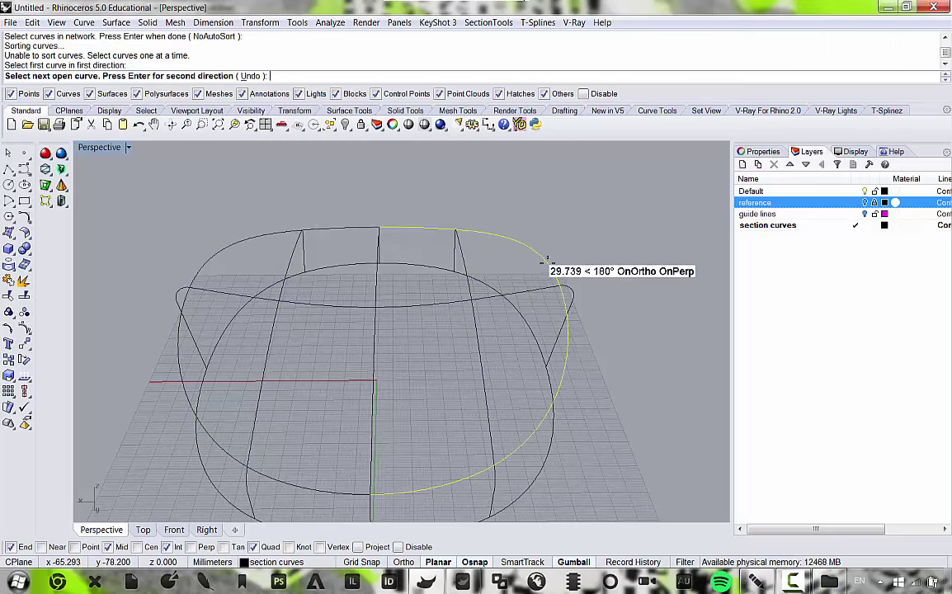
{"action": "left_click", "coordinate": [459, 251]}
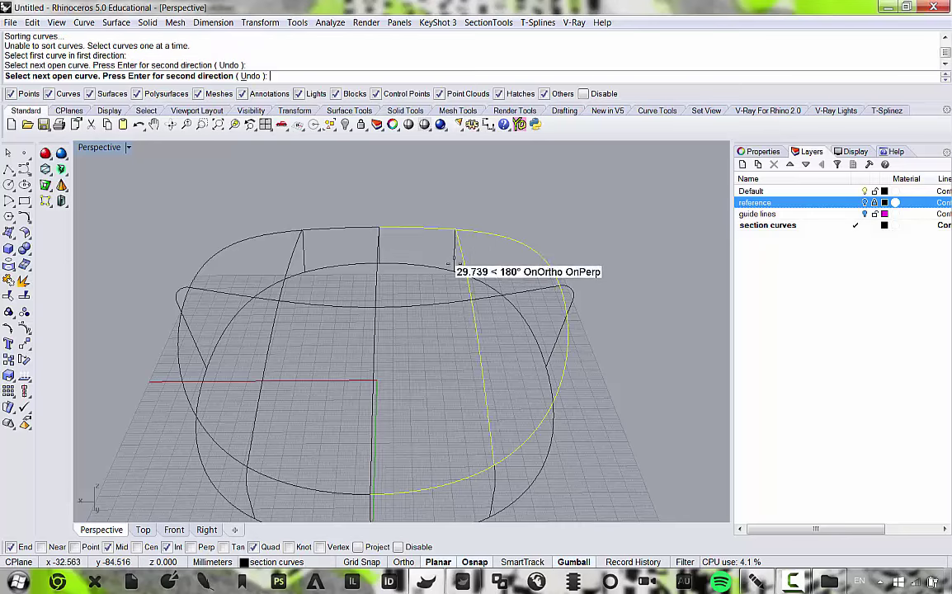
{"action": "right_click_drag", "start_coordinate": [459, 251], "coordinate": [399, 261]}
{"action": "left_click", "coordinate": [415, 257]}
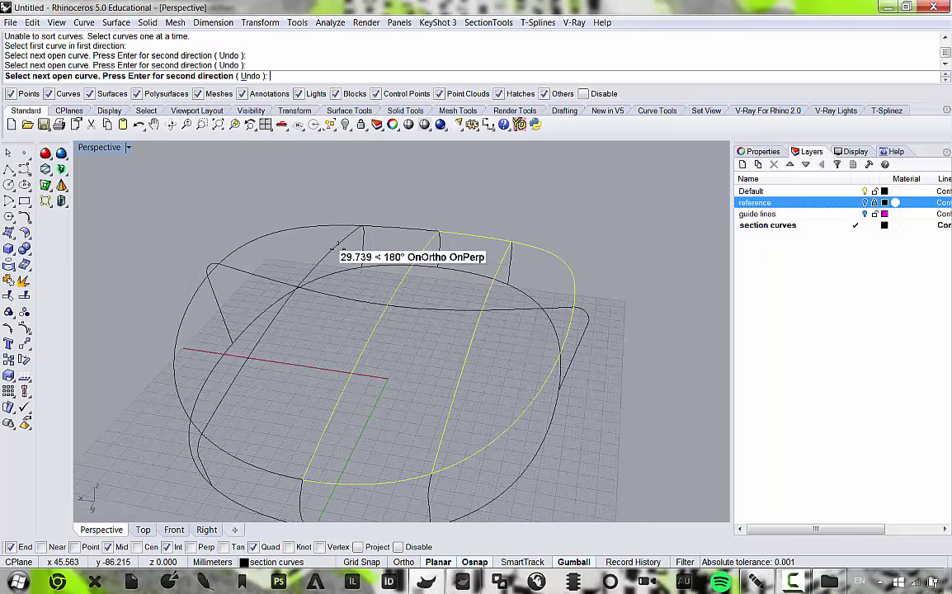
{"action": "left_click", "coordinate": [291, 234]}
{"action": "right_click_drag", "start_coordinate": [296, 228], "coordinate": [307, 239]}
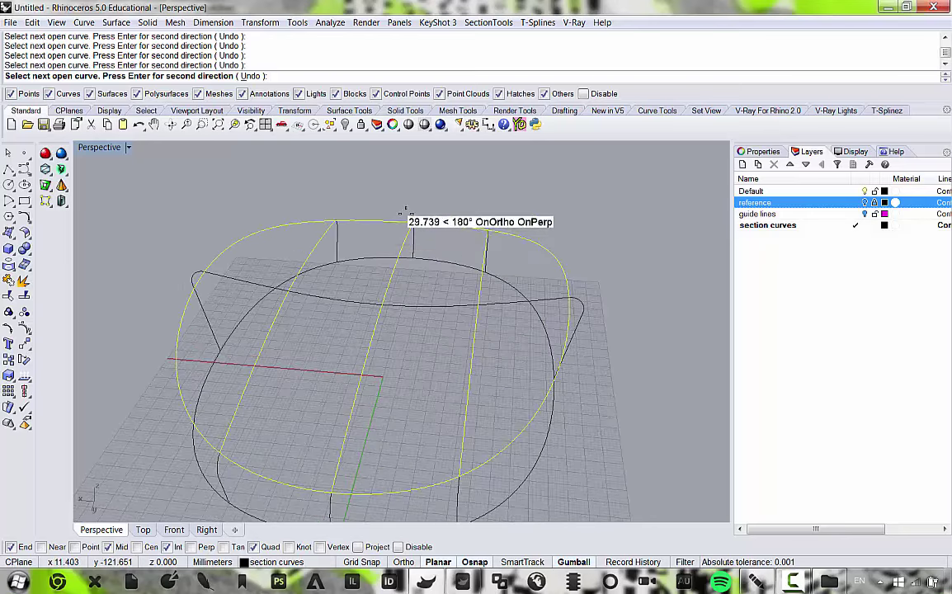
{"action": "right_click_drag", "start_coordinate": [240, 277], "coordinate": [316, 326]}
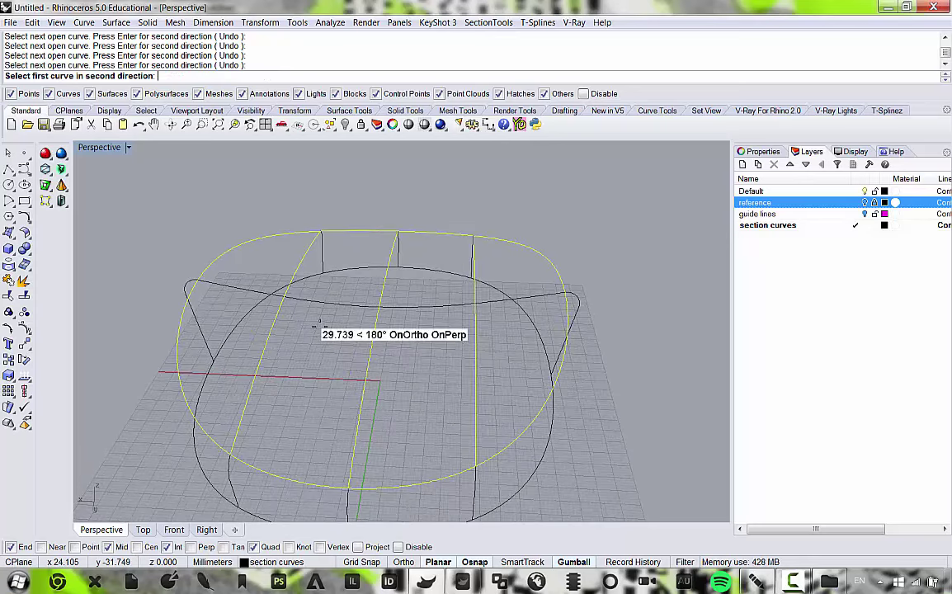
{"action": "left_click", "coordinate": [354, 302]}
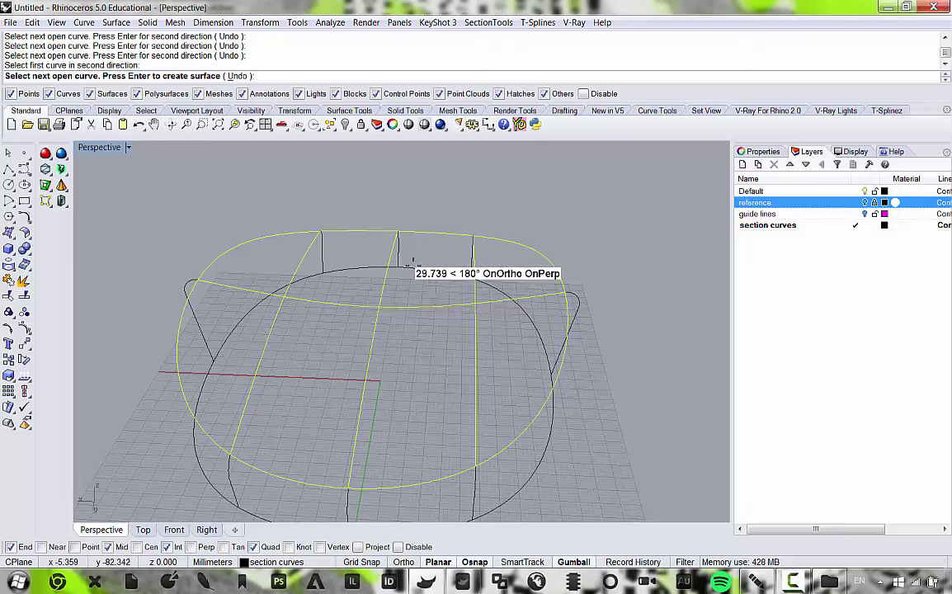
{"action": "right_click_drag", "start_coordinate": [414, 301], "coordinate": [416, 279]}
{"action": "key", "text": "Return"}
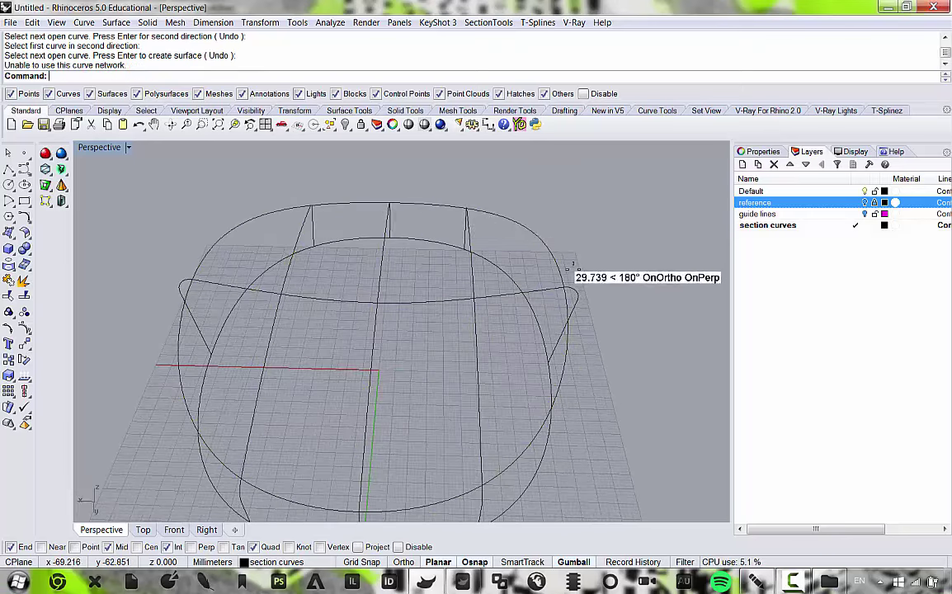
Split both upper rim halves with the crosswise roof section as the cutting object.
{"action": "right_click_drag", "start_coordinate": [569, 259], "coordinate": [389, 209]}
{"action": "left_click", "coordinate": [390, 207]}
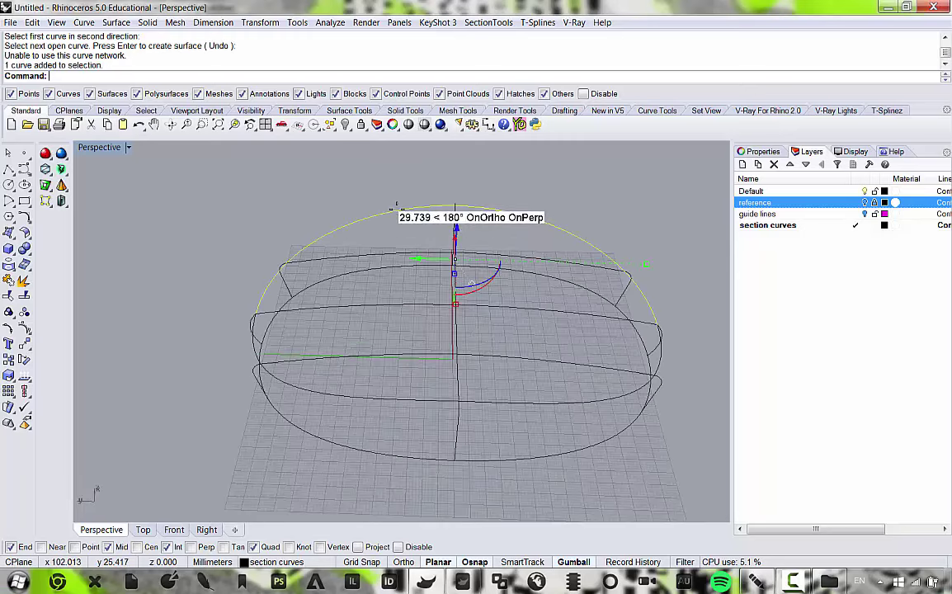
{"action": "scroll", "coordinate": [242, 329], "scroll_direction": "up", "scroll_amount": 6}
{"action": "left_click", "coordinate": [241, 360], "text": "shift"}
{"action": "scroll", "coordinate": [241, 360], "scroll_direction": "down", "scroll_amount": 5}
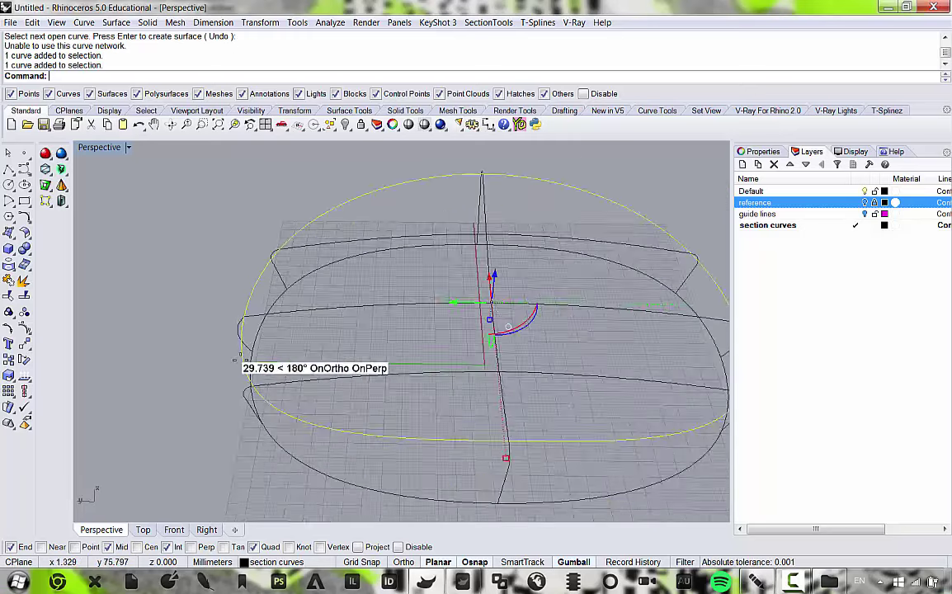
{"action": "right_click_drag", "start_coordinate": [242, 360], "coordinate": [421, 333]}
{"action": "scroll", "coordinate": [423, 333], "scroll_direction": "up", "scroll_amount": 2}
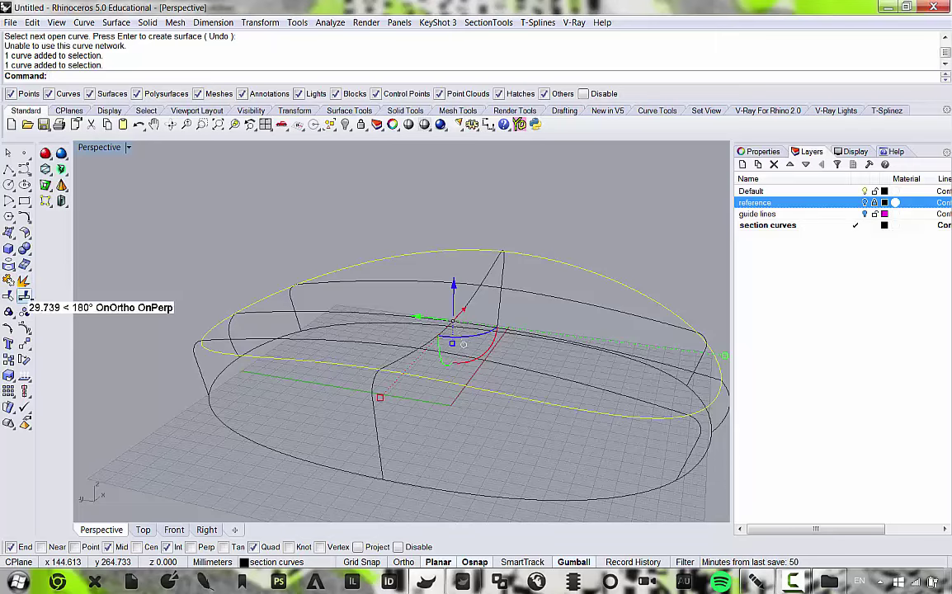
{"action": "left_click", "coordinate": [24, 295]}
{"action": "right_click_drag", "start_coordinate": [420, 334], "coordinate": [445, 341]}
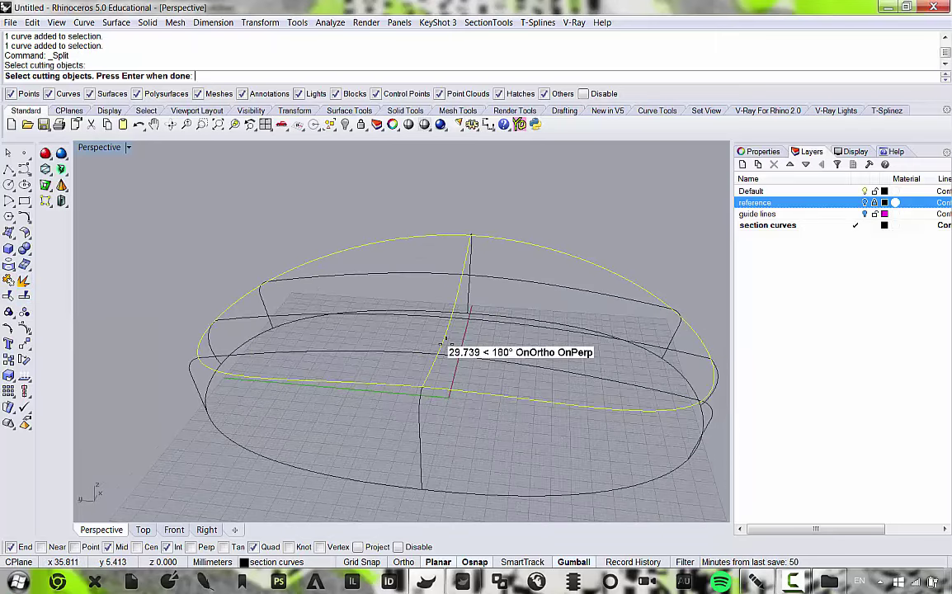
{"action": "right_click", "coordinate": [492, 224]}
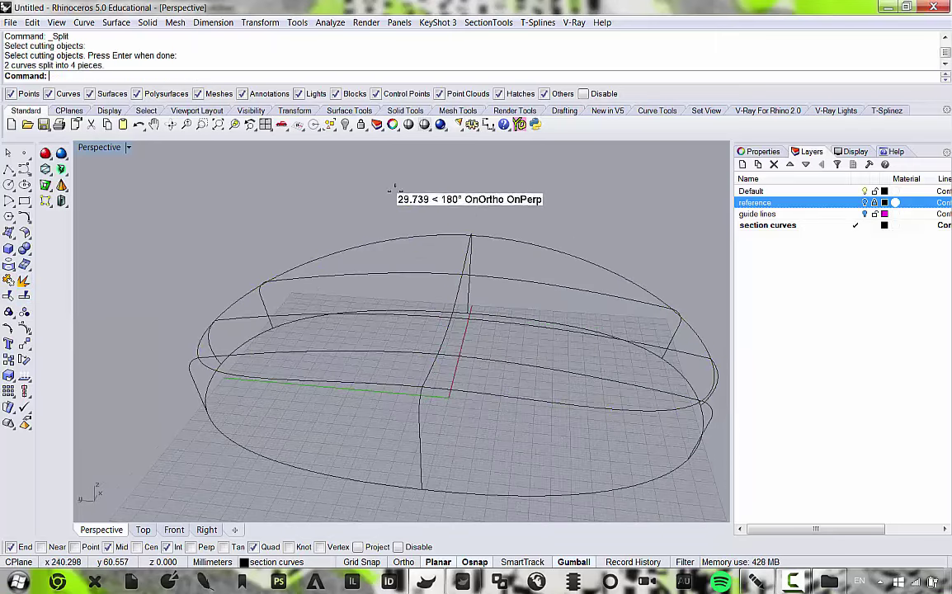
Join the two rim pieces on each side of the crosswise roof section into one half-rim curve per side.
{"action": "left_click", "coordinate": [404, 239]}
{"action": "right_click_drag", "start_coordinate": [315, 273], "coordinate": [287, 311]}
{"action": "left_click", "coordinate": [204, 322]}
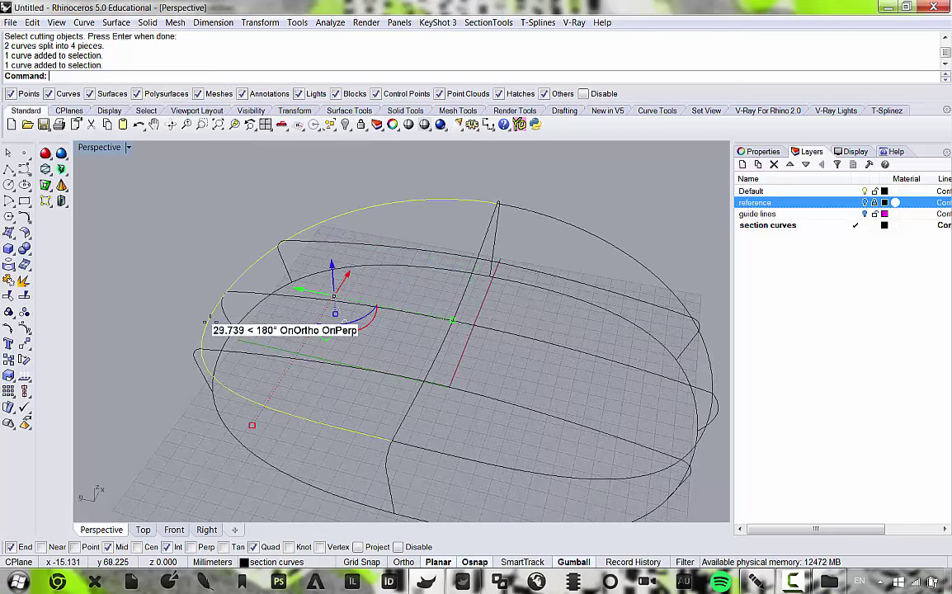
{"action": "left_click", "coordinate": [8, 281]}
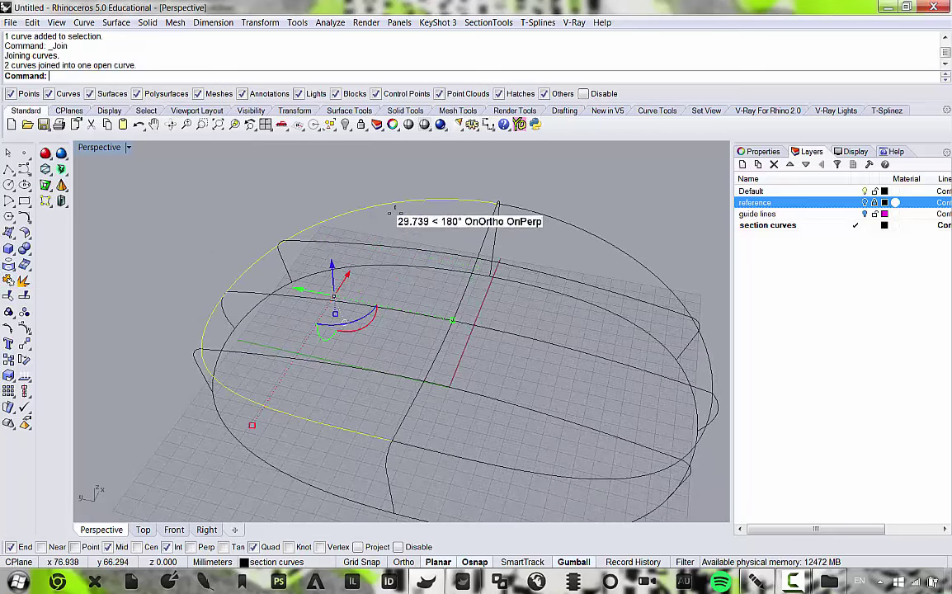
{"action": "left_click", "coordinate": [553, 214]}
{"action": "left_click", "coordinate": [509, 469], "text": "shift"}
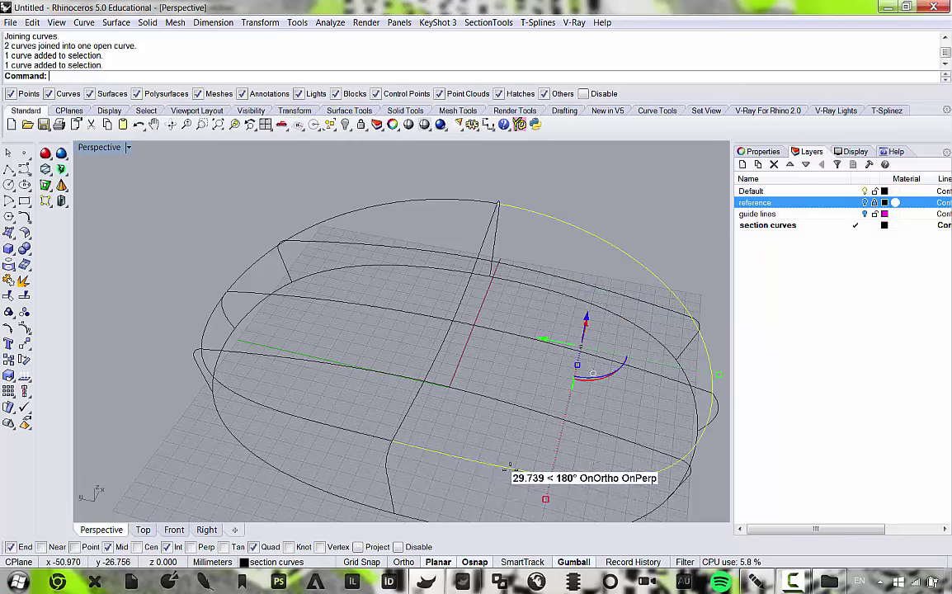
{"action": "mouse_move", "coordinate": [510, 467]}
{"action": "right_mouse_down"}
{"action": "mouse_move", "coordinate": [506, 459]}
{"action": "mouse_move", "coordinate": [521, 455]}
{"action": "right_mouse_up"}
{"action": "left_click", "coordinate": [6, 283]}
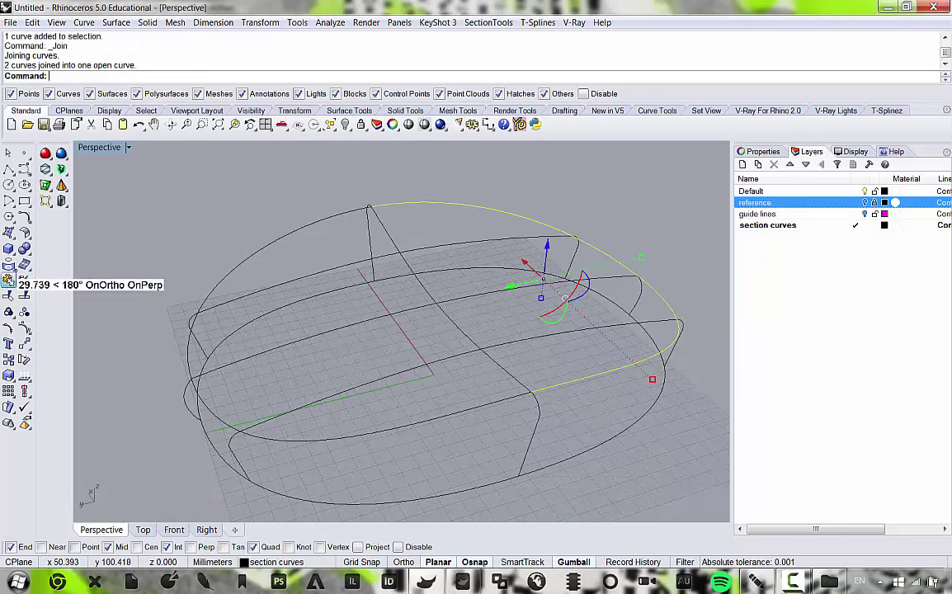
Examine the two rejoined rim halves and how they meet at the ends of the crosswise roof section.
{"action": "right_click_drag", "start_coordinate": [5, 285], "coordinate": [302, 242]}
{"action": "left_click", "coordinate": [302, 240]}
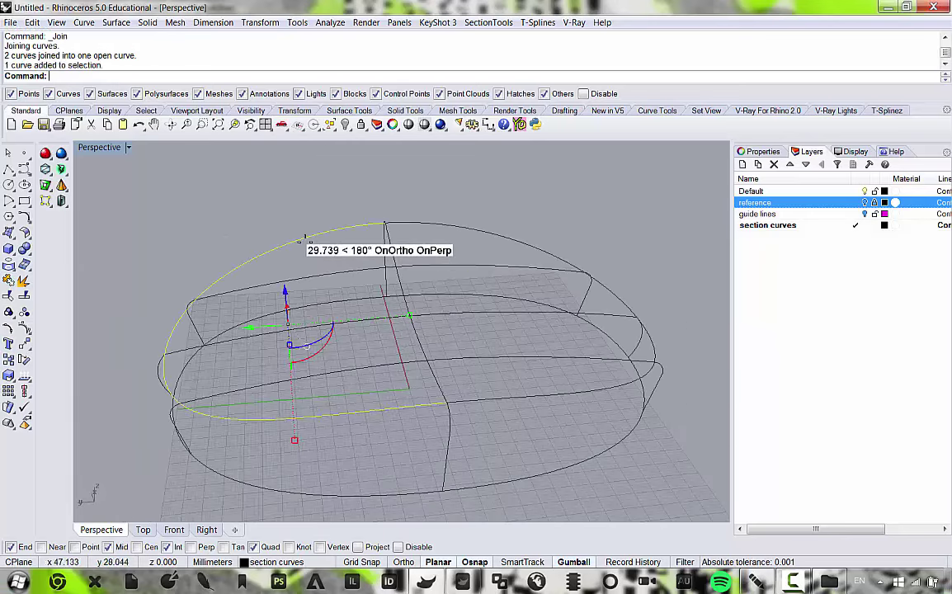
{"action": "left_click", "coordinate": [414, 217]}
{"action": "right_click_drag", "start_coordinate": [413, 218], "coordinate": [483, 284]}
{"action": "left_click", "coordinate": [327, 196]}
{"action": "left_click", "coordinate": [532, 216]}
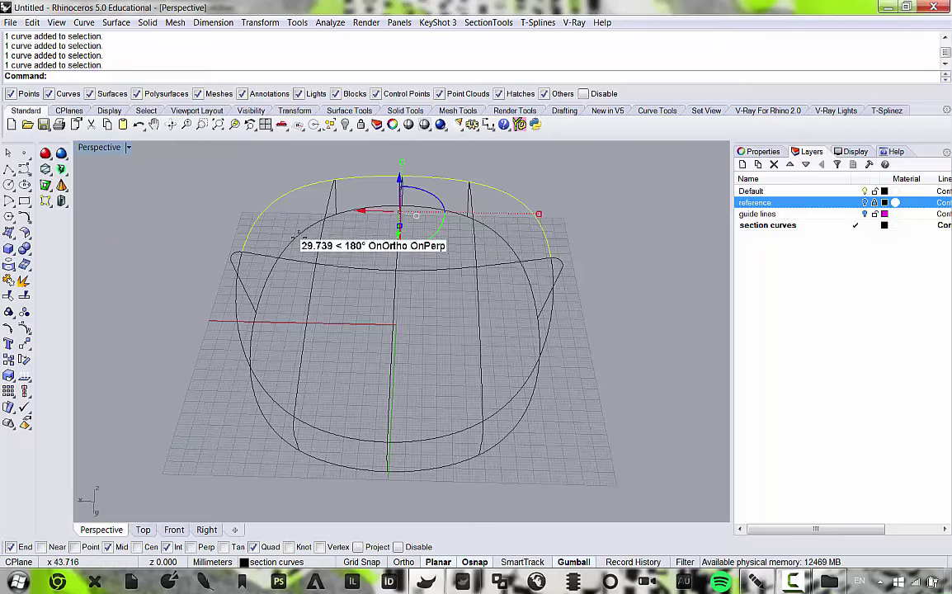
{"action": "right_click_drag", "start_coordinate": [373, 249], "coordinate": [405, 251]}
{"action": "key", "text": "Escape"}
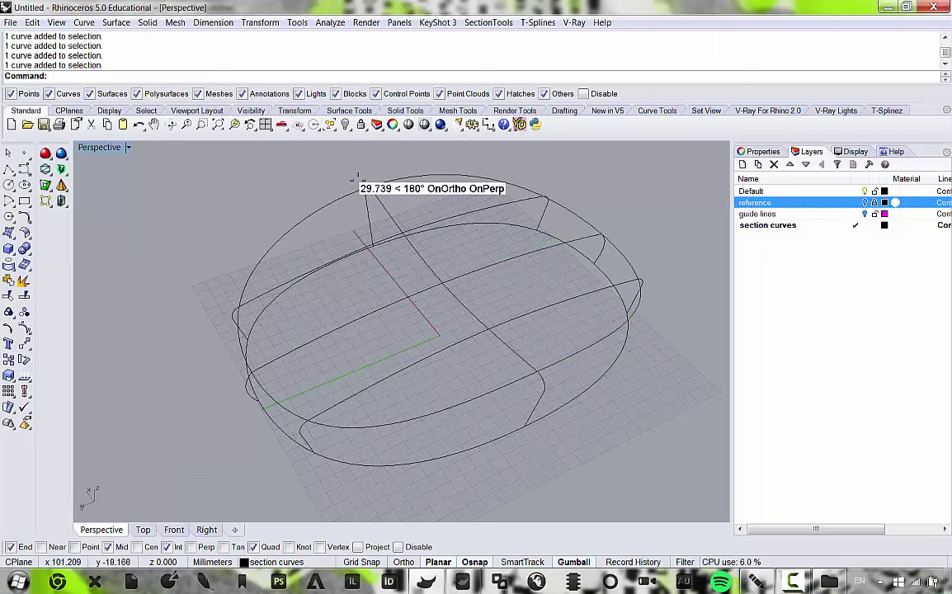
{"action": "right_click_drag", "start_coordinate": [579, 339], "coordinate": [352, 275]}
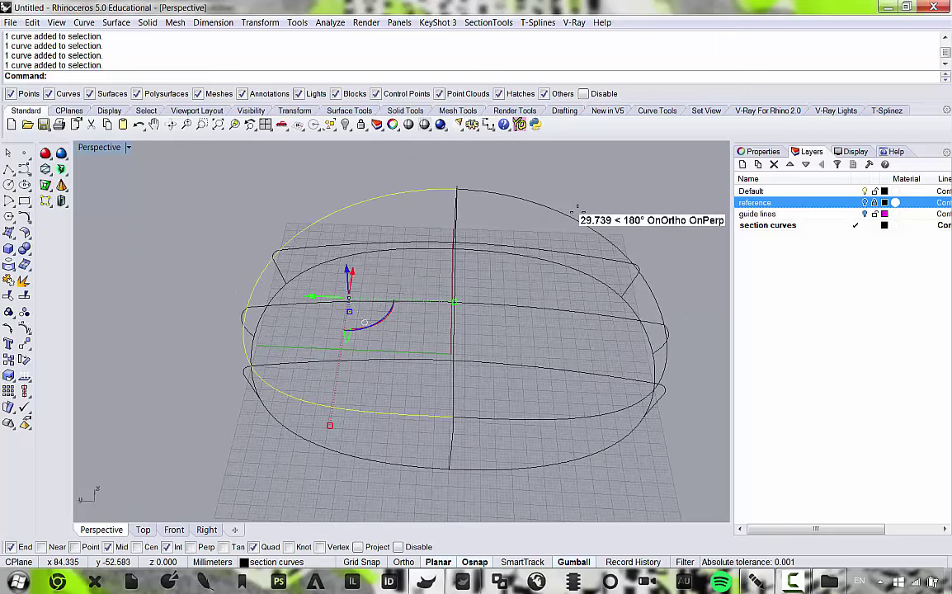
{"action": "left_click", "coordinate": [569, 213]}
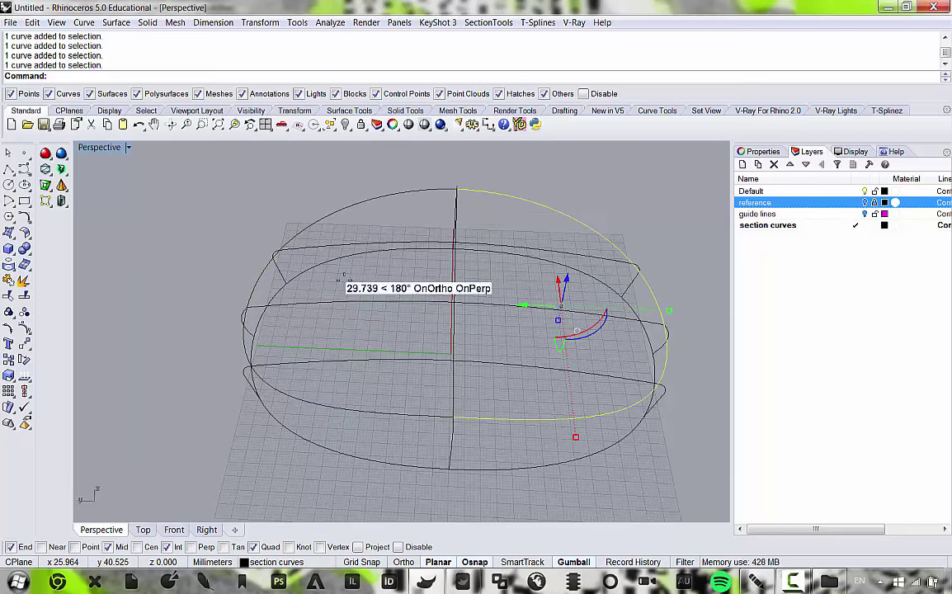
{"action": "right_click_drag", "start_coordinate": [341, 397], "coordinate": [474, 365]}
{"action": "scroll", "coordinate": [474, 365], "scroll_direction": "up", "scroll_amount": 2}
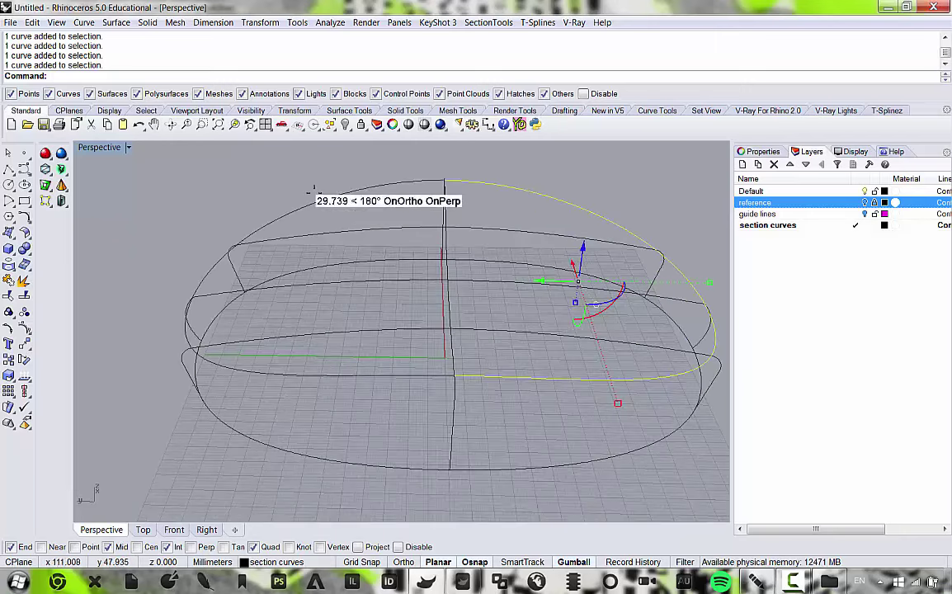
{"action": "key", "text": "Escape"}
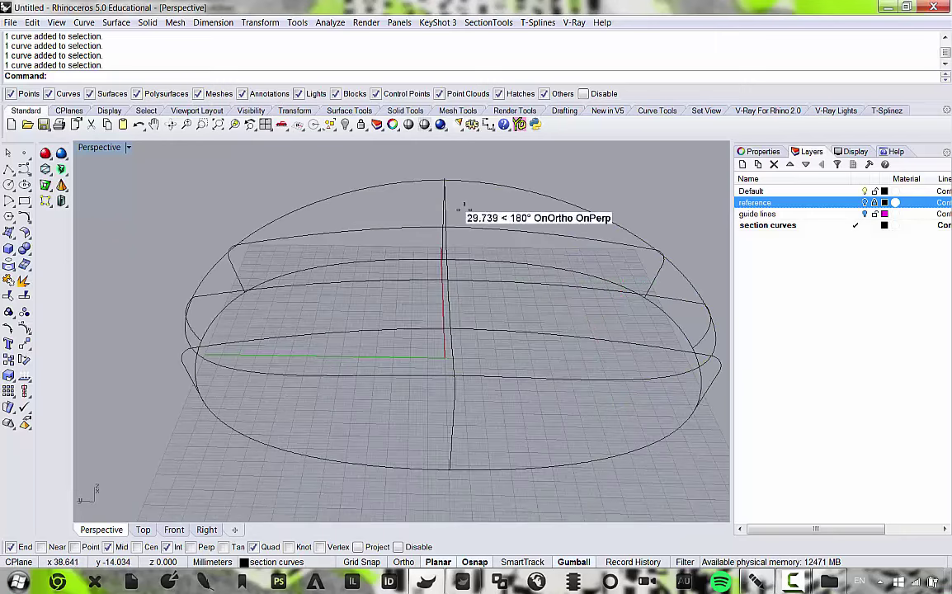
Create a network surface for the roof from both rim halves, the crosswise section and the three lengthwise sections, with Position matching at edges A and C.
{"action": "left_click", "coordinate": [114, 22]}
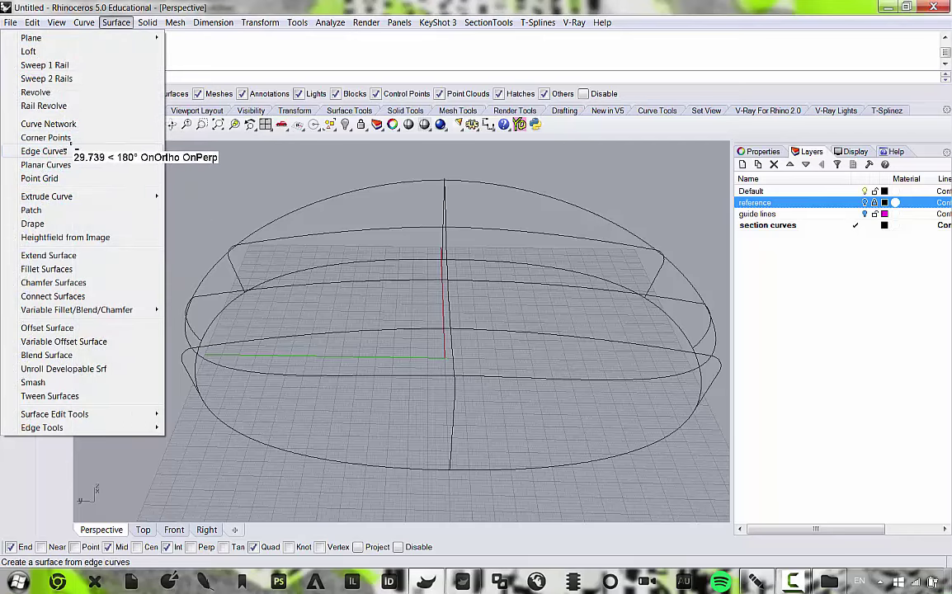
{"action": "left_click", "coordinate": [61, 124]}
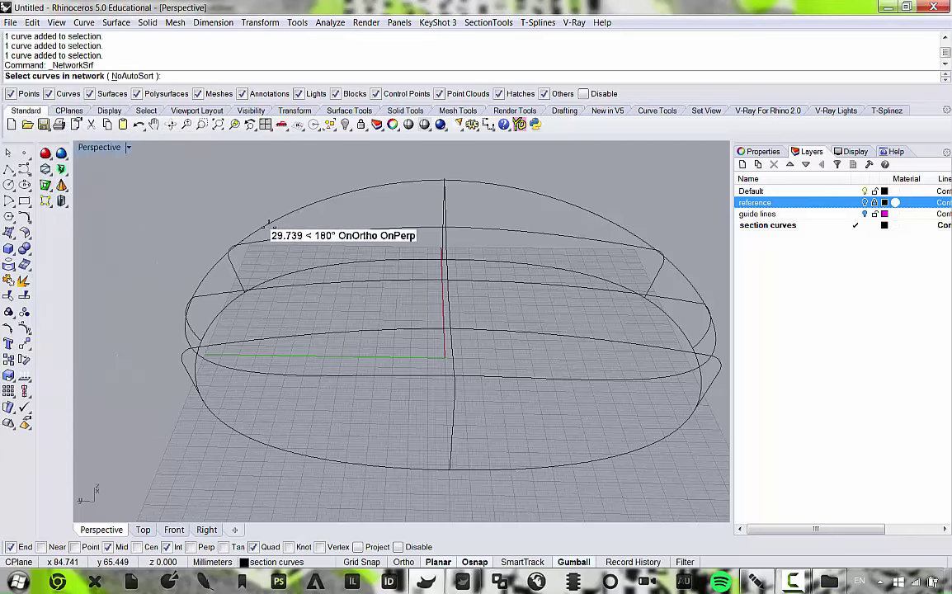
{"action": "left_click", "coordinate": [284, 222]}
{"action": "scroll", "coordinate": [419, 235], "scroll_direction": "up", "scroll_amount": 3}
{"action": "left_click", "coordinate": [441, 251]}
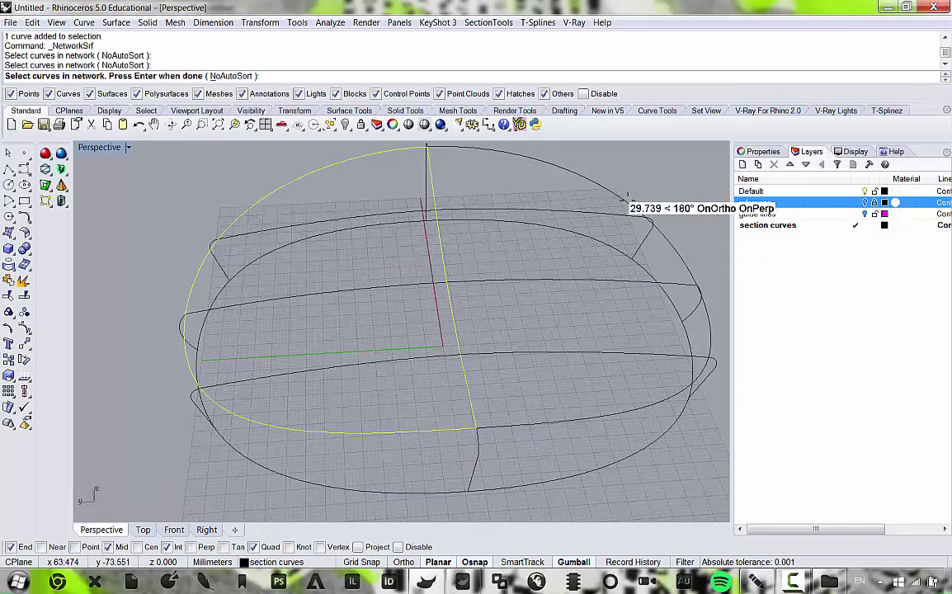
{"action": "left_click", "coordinate": [624, 197]}
{"action": "left_click", "coordinate": [613, 214]}
{"action": "left_click", "coordinate": [633, 280]}
{"action": "left_click", "coordinate": [635, 353]}
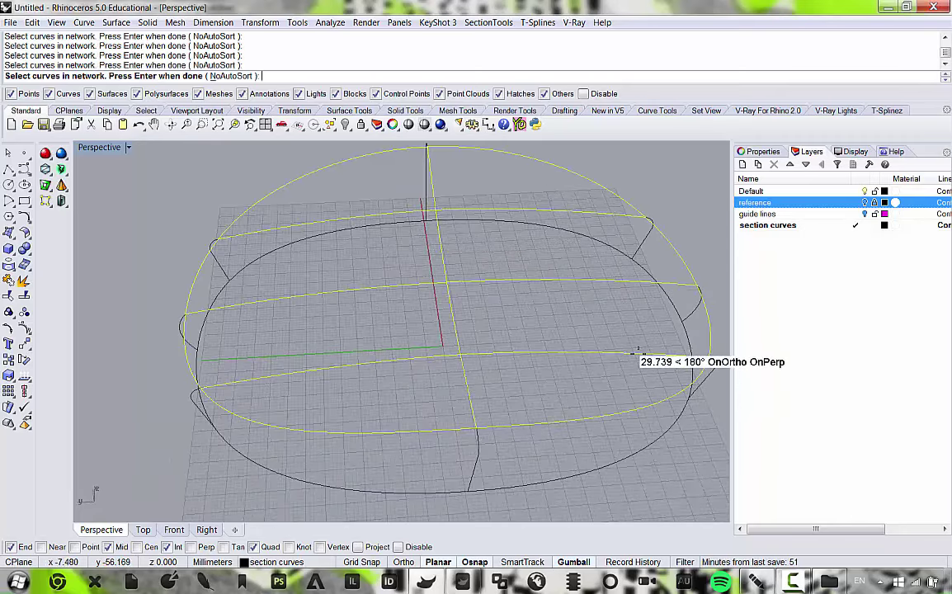
{"action": "key", "text": "Return"}
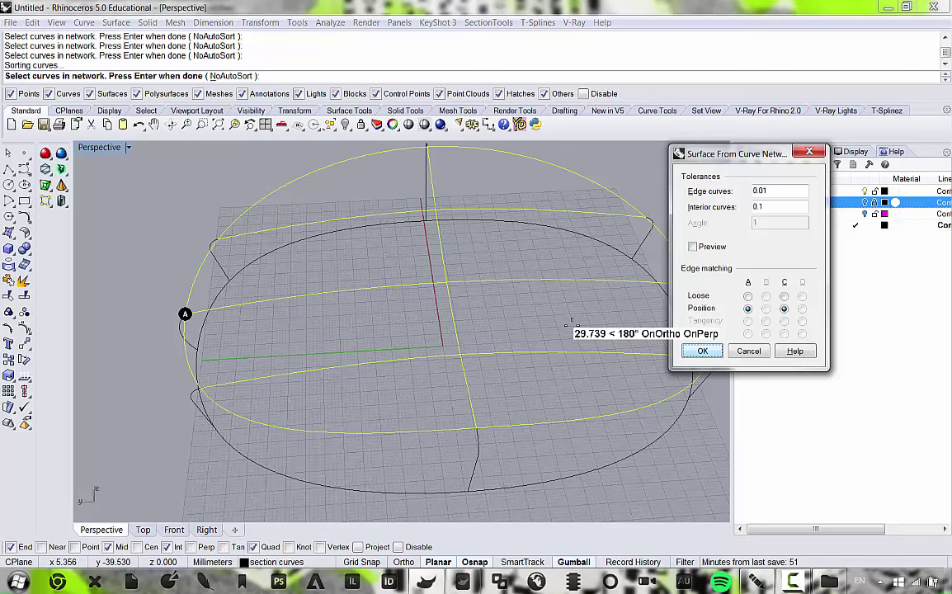
{"action": "right_click_drag", "start_coordinate": [351, 385], "coordinate": [320, 334]}
{"action": "right_click_drag", "start_coordinate": [523, 328], "coordinate": [356, 202]}
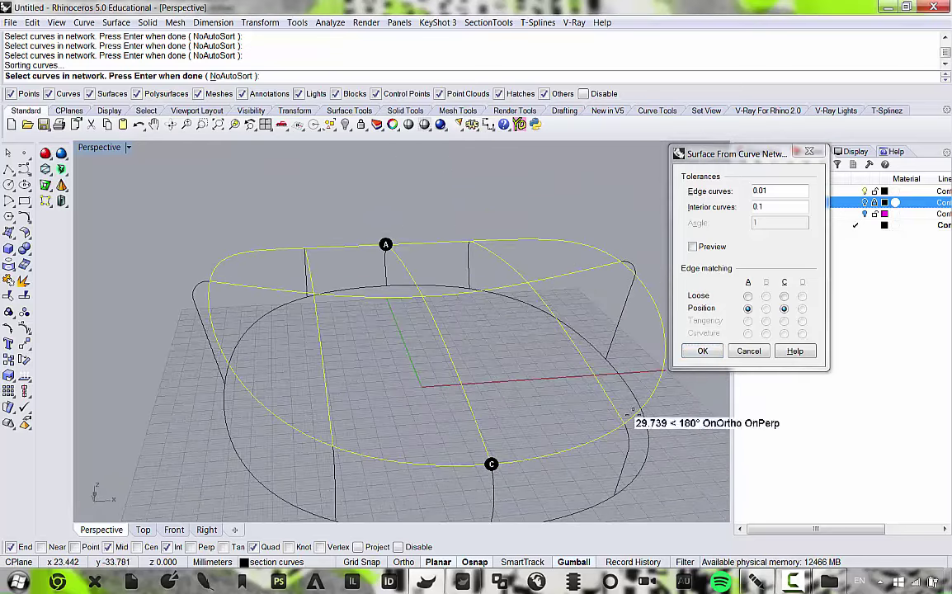
{"action": "left_click", "coordinate": [713, 351]}
{"action": "right_click_drag", "start_coordinate": [702, 352], "coordinate": [423, 314]}
{"action": "right_click_drag", "start_coordinate": [453, 332], "coordinate": [570, 279]}
{"action": "key", "text": "Escape"}
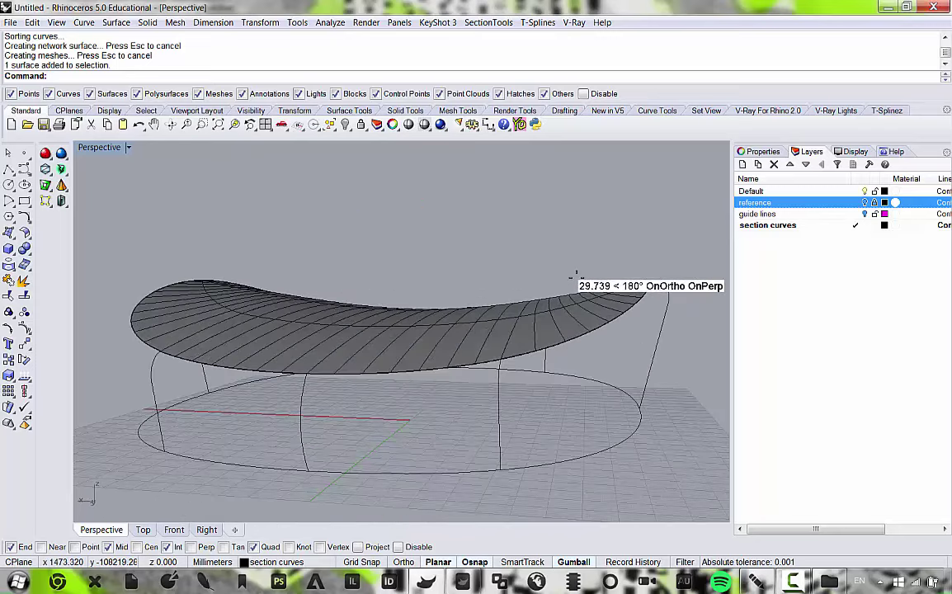
Unhide the stadium's outer wall surfaces and check how the new roof surface meets the rounded rim.
{"action": "key", "text": "ctrl+shift+h"}
{"action": "left_click", "coordinate": [489, 407]}
{"action": "left_click", "coordinate": [249, 417]}
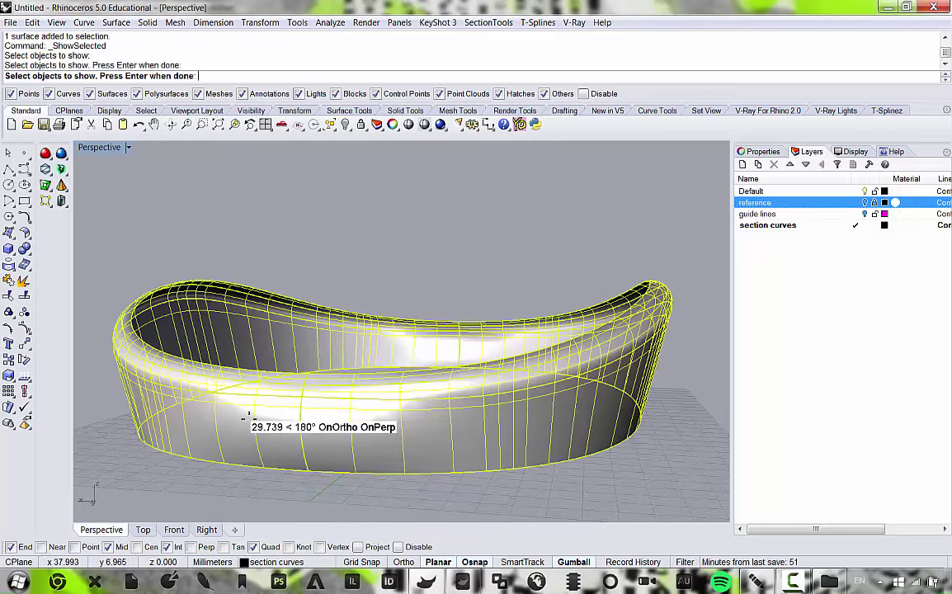
{"action": "key", "text": "Return"}
{"action": "right_click_drag", "start_coordinate": [478, 198], "coordinate": [569, 206]}
{"action": "scroll", "coordinate": [465, 240], "scroll_direction": "down", "scroll_amount": 4}
{"action": "scroll", "coordinate": [414, 259], "scroll_direction": "up", "scroll_amount": 6}
{"action": "scroll", "coordinate": [471, 250], "scroll_direction": "down", "scroll_amount": 5}
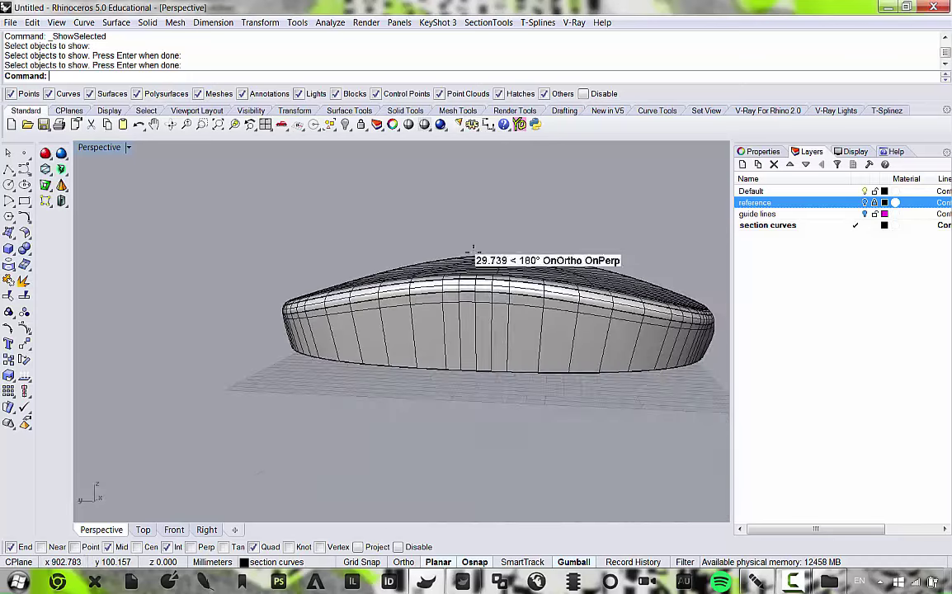
{"action": "right_click_drag", "start_coordinate": [472, 250], "coordinate": [481, 319]}
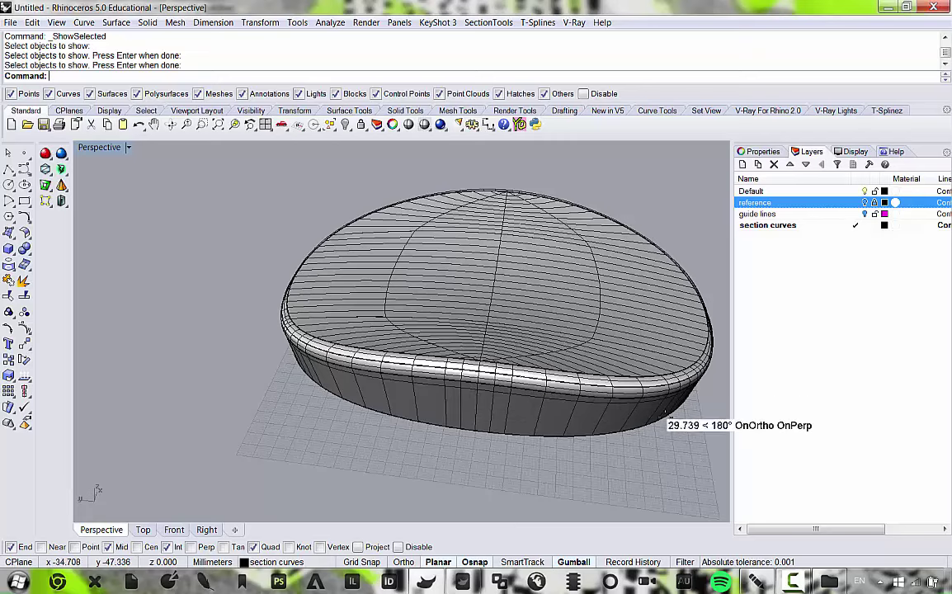
{"action": "right_click_drag", "start_coordinate": [665, 415], "coordinate": [465, 356]}
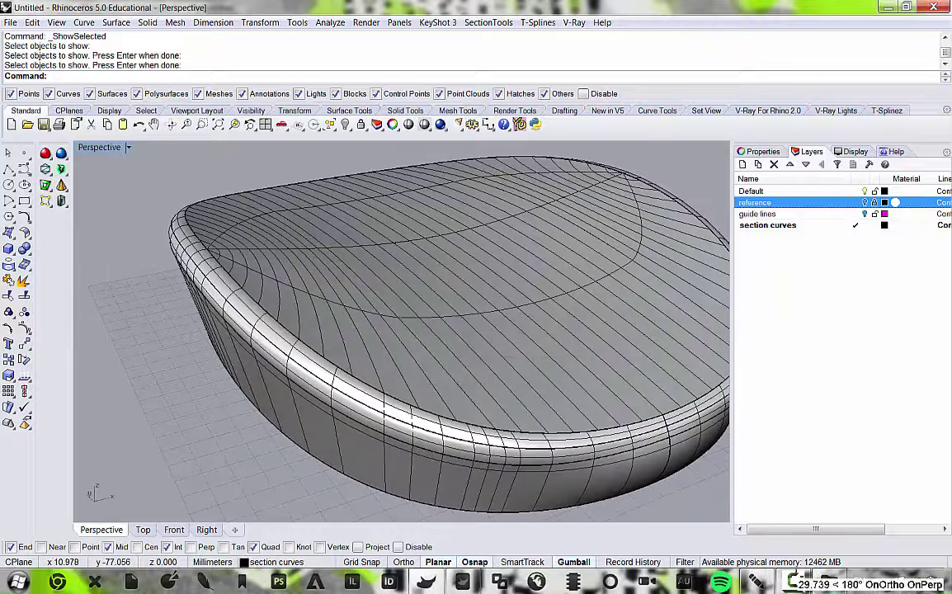
{"action": "left_click", "coordinate": [791, 582]}
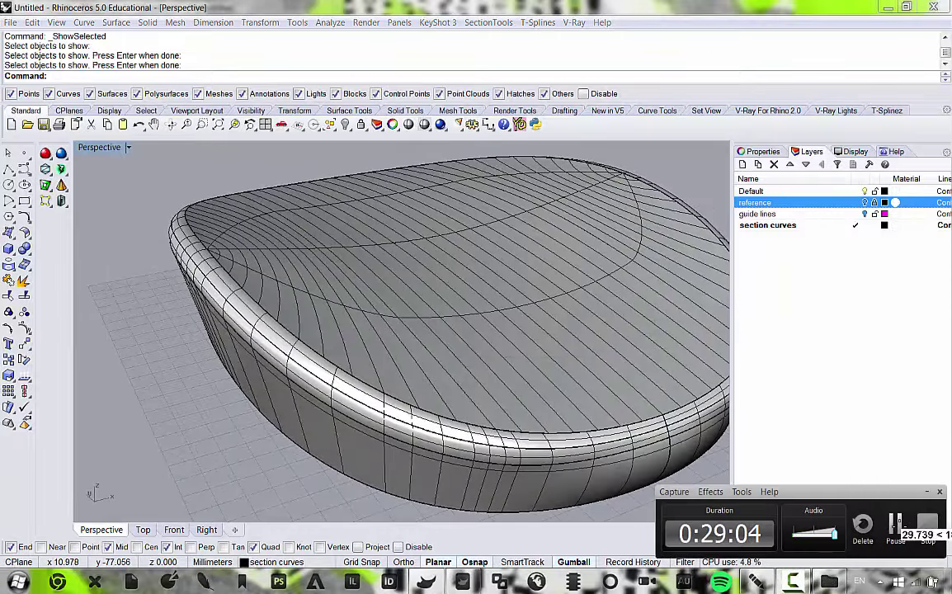
{"action": "left_click", "coordinate": [896, 524]}
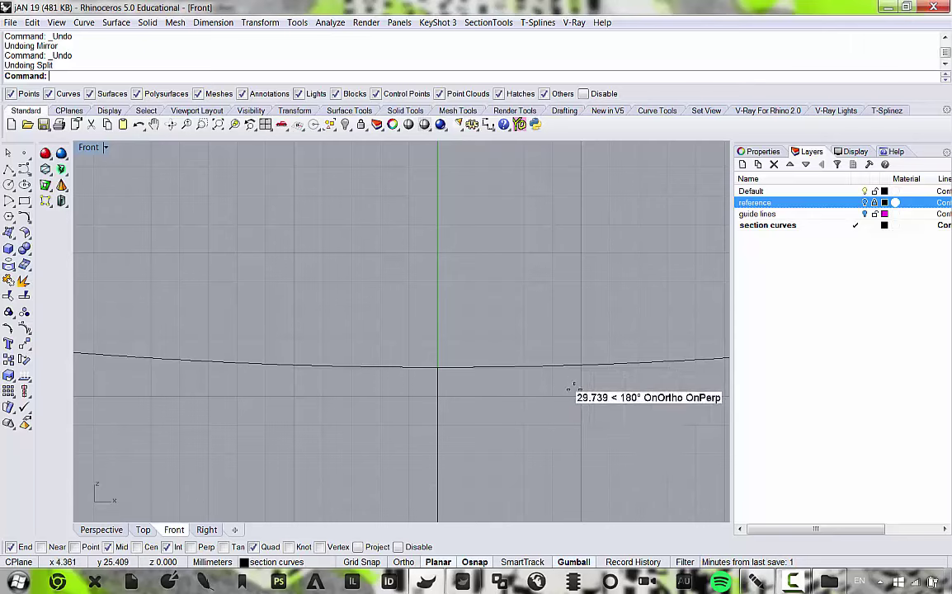
Examine in the Front view how the rim, base and roof section curves line up along the central axis.
{"action": "scroll", "coordinate": [512, 363], "scroll_direction": "down", "scroll_amount": 4}
{"action": "scroll", "coordinate": [458, 363], "scroll_direction": "up", "scroll_amount": 4}
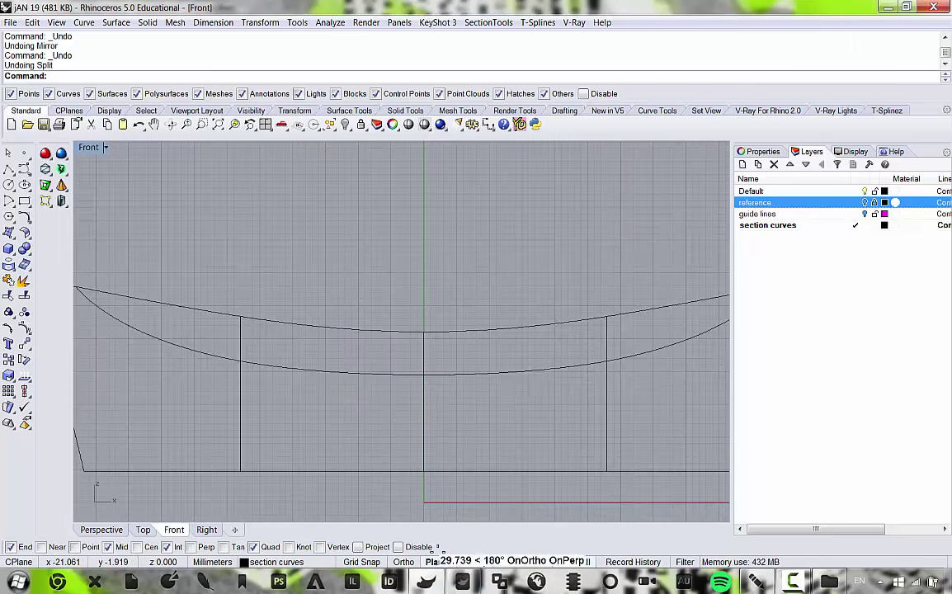
{"action": "scroll", "coordinate": [450, 389], "scroll_direction": "up", "scroll_amount": 3}
{"action": "scroll", "coordinate": [394, 330], "scroll_direction": "up", "scroll_amount": 2}
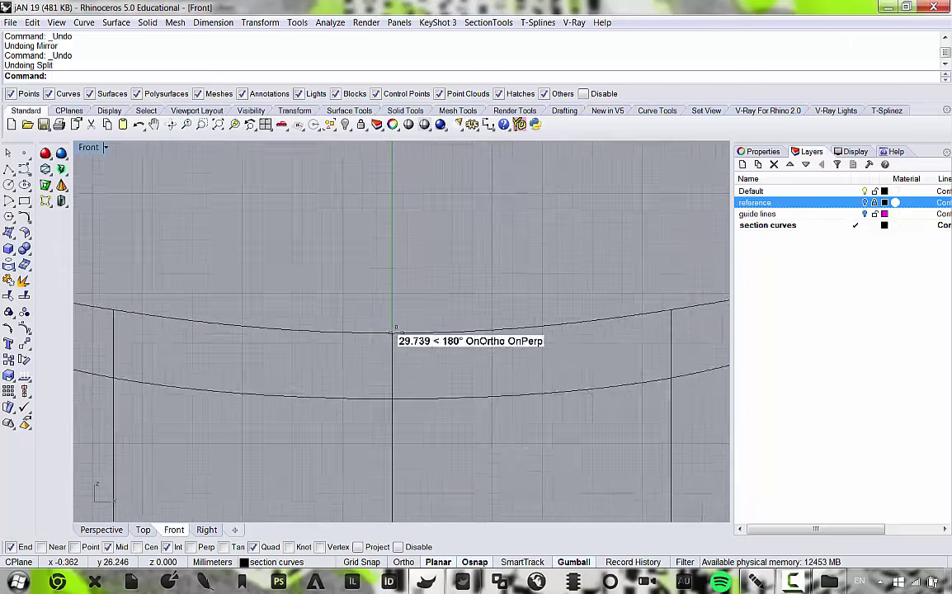
{"action": "scroll", "coordinate": [395, 333], "scroll_direction": "up", "scroll_amount": 2}
{"action": "scroll", "coordinate": [350, 314], "scroll_direction": "up", "scroll_amount": 2}
{"action": "scroll", "coordinate": [387, 338], "scroll_direction": "down", "scroll_amount": 6}
{"action": "scroll", "coordinate": [393, 478], "scroll_direction": "up", "scroll_amount": 2}
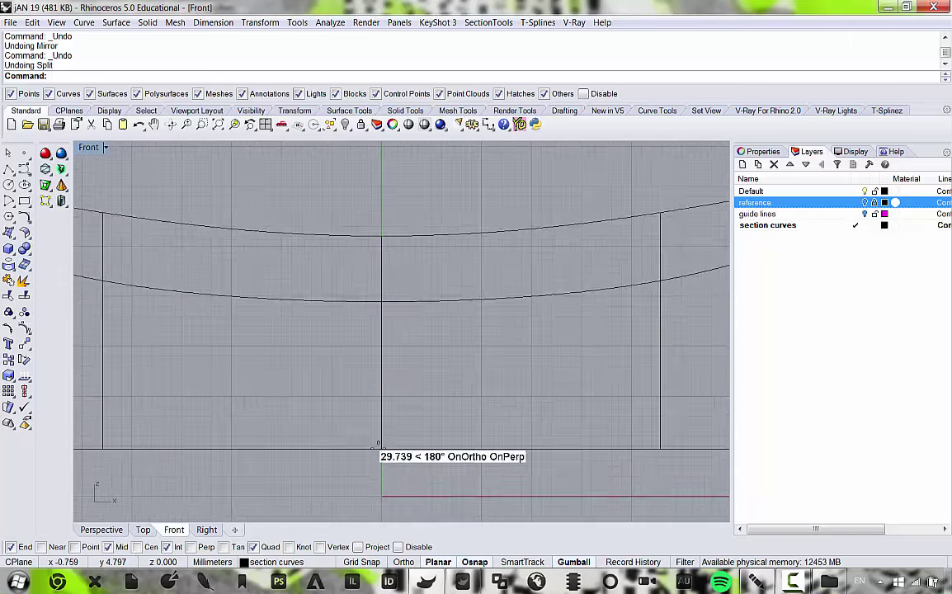
{"action": "scroll", "coordinate": [379, 446], "scroll_direction": "up", "scroll_amount": 3}
{"action": "scroll", "coordinate": [352, 404], "scroll_direction": "down", "scroll_amount": 4}
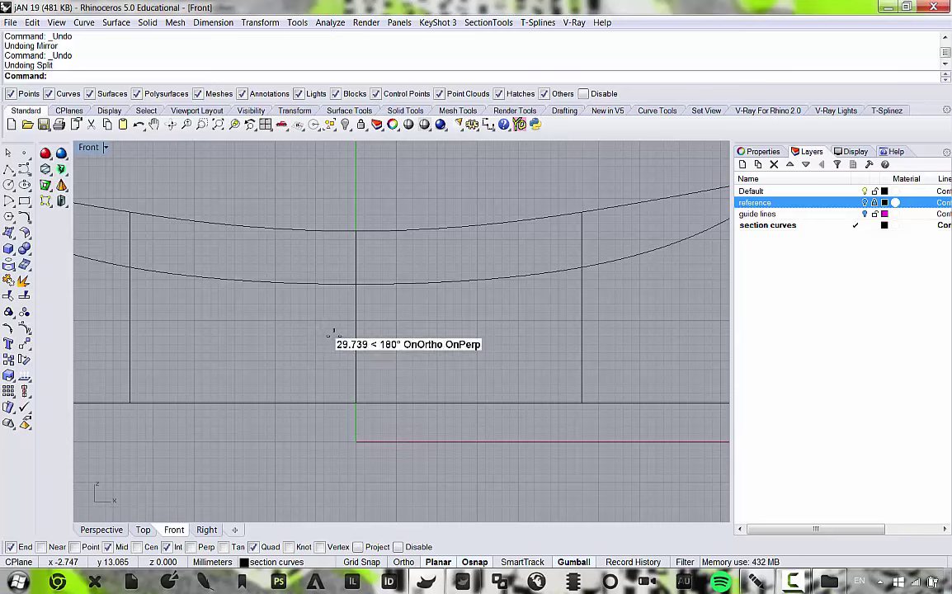
{"action": "right_click_drag", "start_coordinate": [341, 333], "coordinate": [355, 349]}
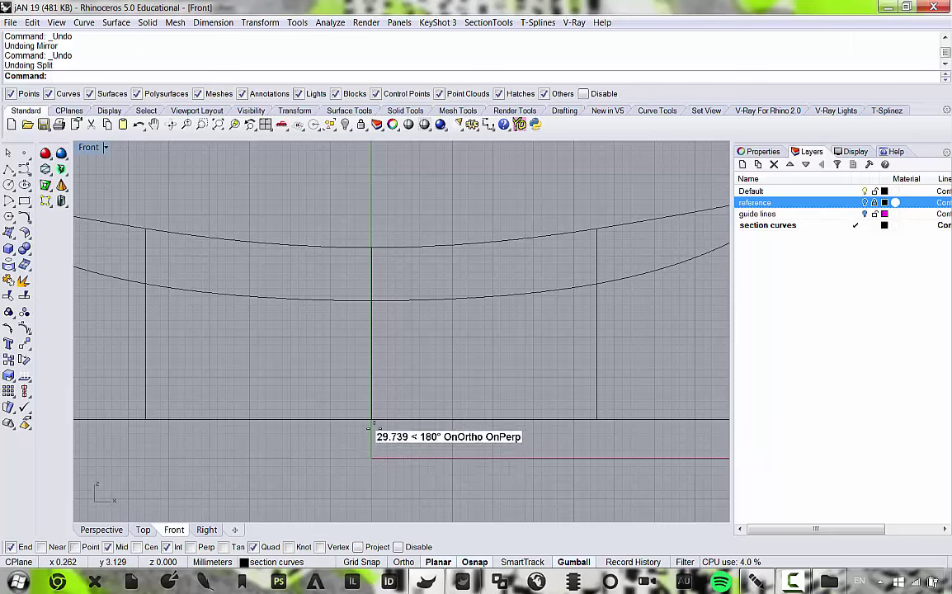
{"action": "scroll", "coordinate": [379, 412], "scroll_direction": "down", "scroll_amount": 4}
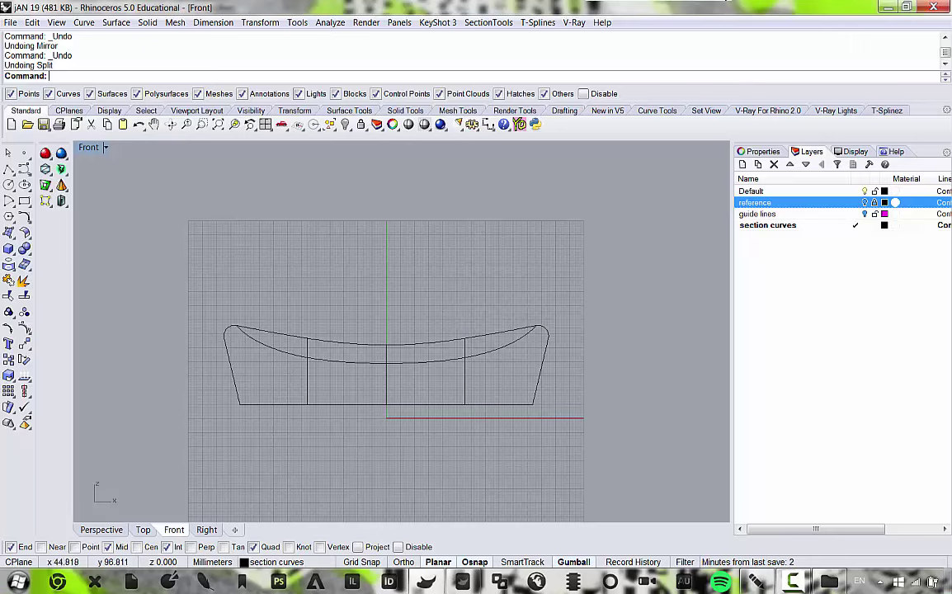
{"action": "scroll", "coordinate": [338, 328], "scroll_direction": "up", "scroll_amount": 5}
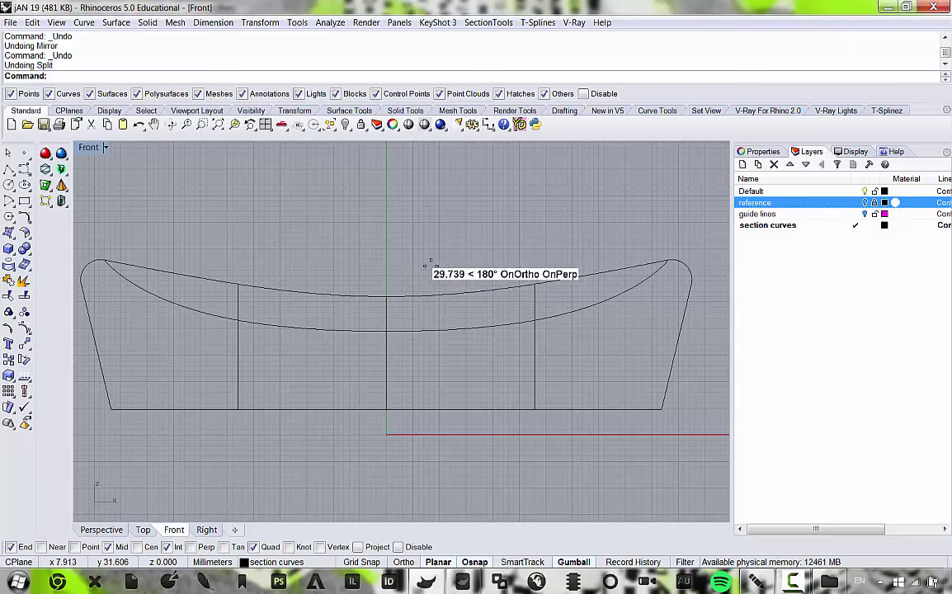
{"action": "scroll", "coordinate": [401, 285], "scroll_direction": "down", "scroll_amount": 2}
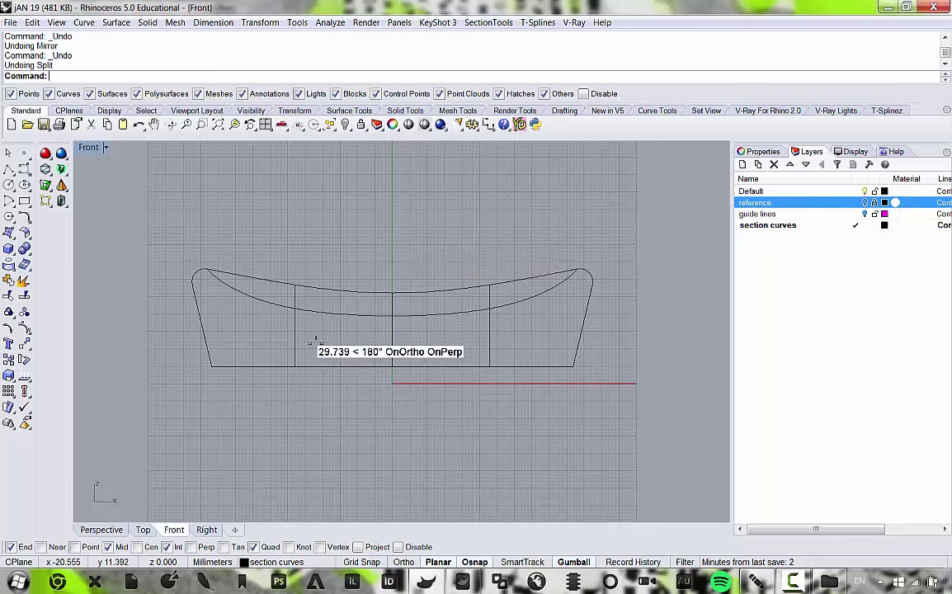
{"action": "scroll", "coordinate": [415, 358], "scroll_direction": "up", "scroll_amount": 2}
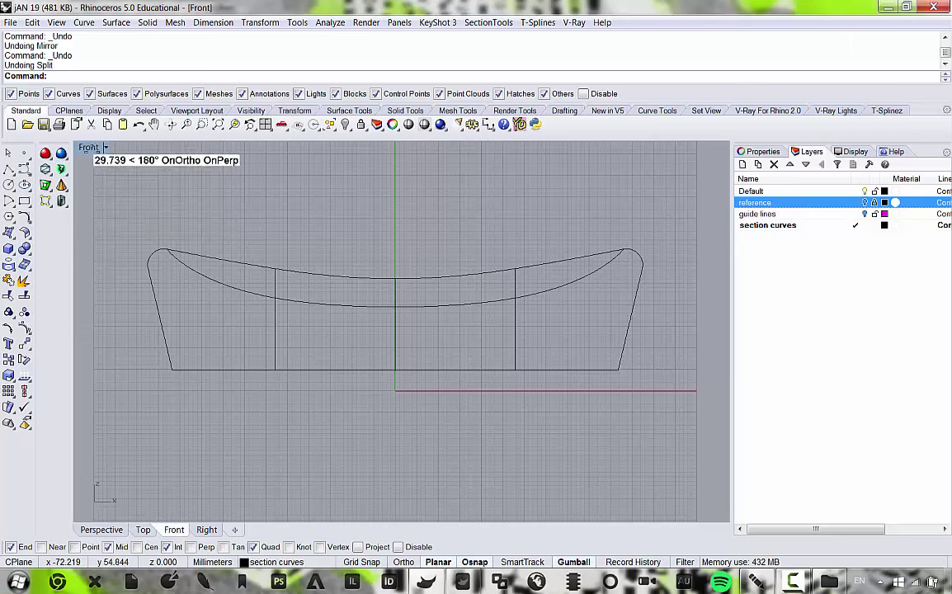
Switch to the Perspective view and create a current layer named "base surfaces".
{"action": "double_click", "coordinate": [89, 147]}
{"action": "double_click", "coordinate": [412, 150]}
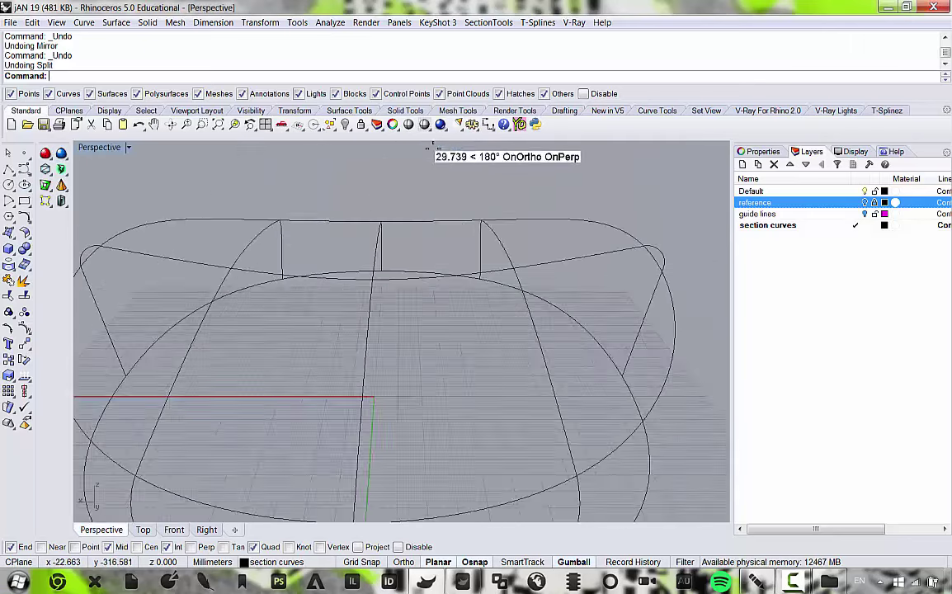
{"action": "scroll", "coordinate": [373, 270], "scroll_direction": "down", "scroll_amount": 3}
{"action": "right_click_drag", "start_coordinate": [375, 270], "coordinate": [399, 271]}
{"action": "right_click_drag", "start_coordinate": [461, 278], "coordinate": [437, 311]}
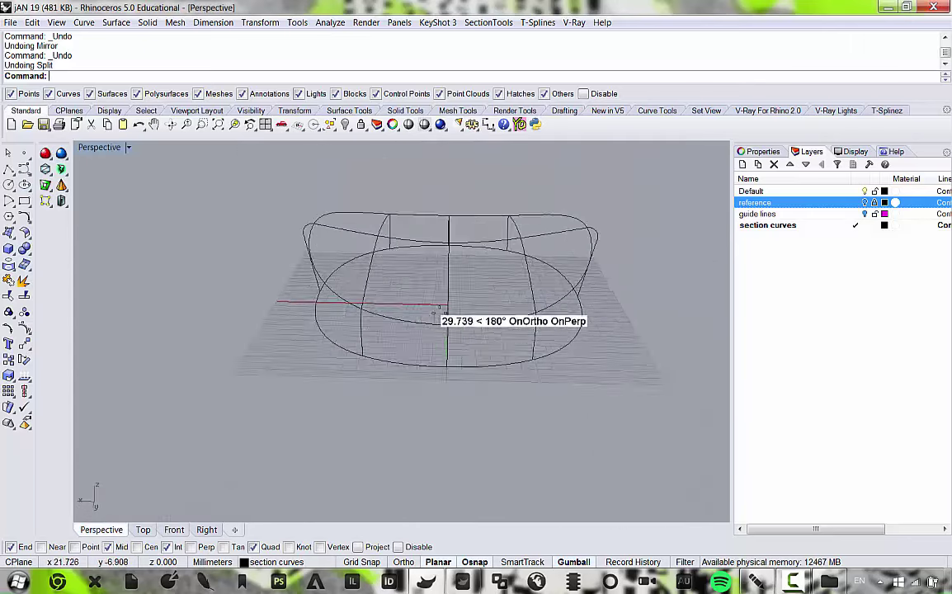
{"action": "scroll", "coordinate": [439, 315], "scroll_direction": "up", "scroll_amount": 3}
{"action": "right_click", "coordinate": [760, 254]}
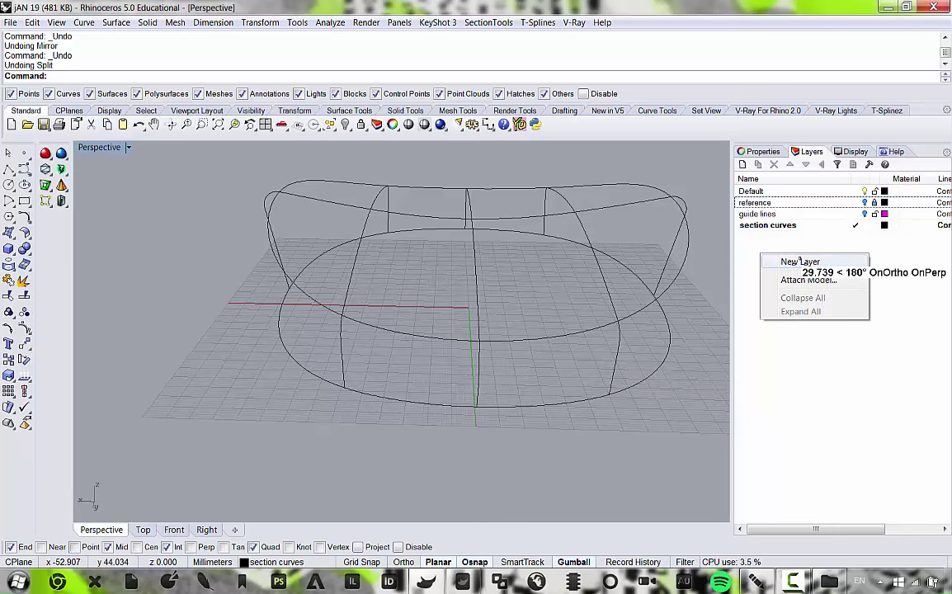
{"action": "left_click", "coordinate": [799, 261]}
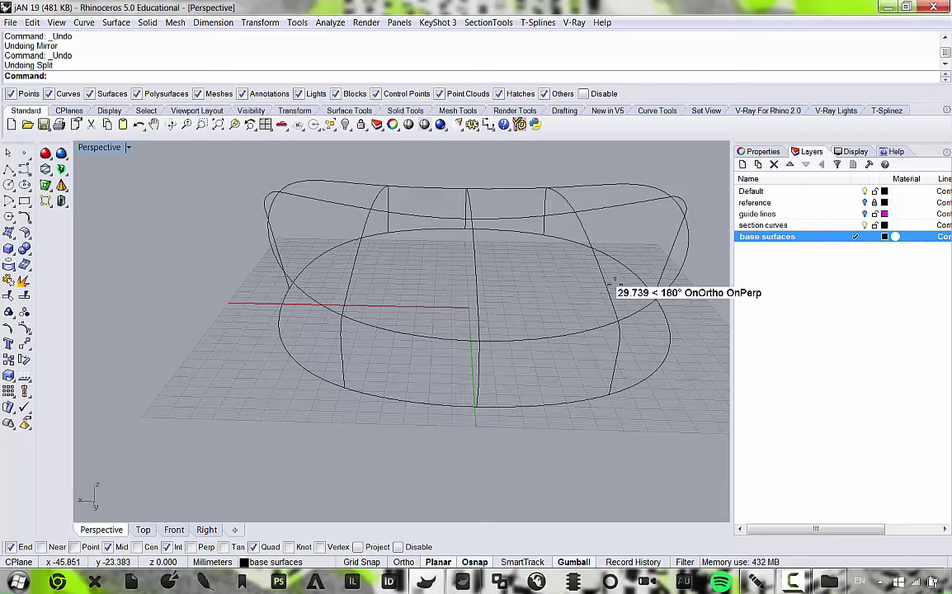
Unhide both outer wall halves and the roof surface.
{"action": "key", "text": "ctrl+shift+h"}
{"action": "left_click", "coordinate": [414, 355]}
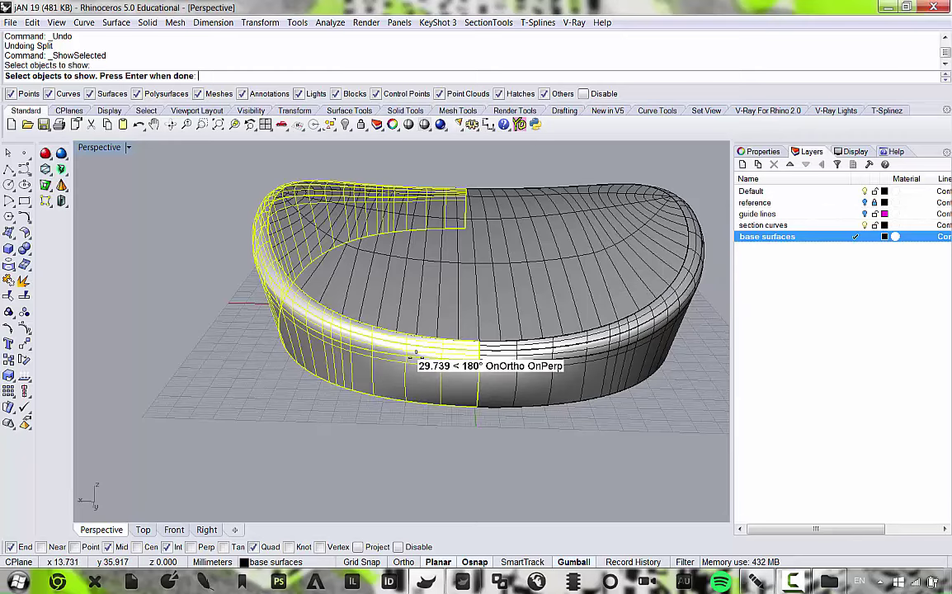
{"action": "left_click", "coordinate": [565, 372]}
{"action": "left_click", "coordinate": [495, 328]}
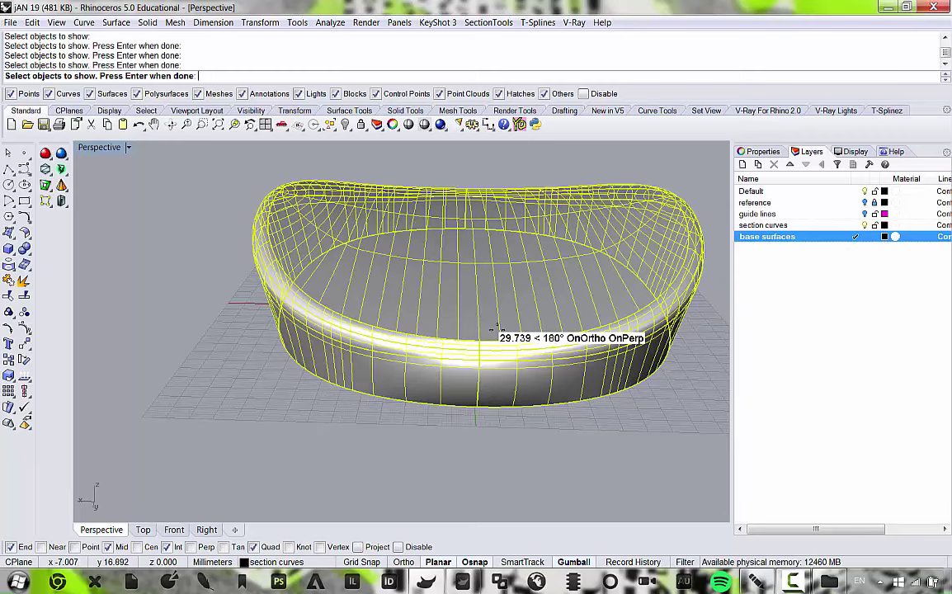
{"action": "key", "text": "Return"}
Move the roof surface and both outer wall halves to the "base surfaces" layer.
{"action": "left_click", "coordinate": [453, 264]}
{"action": "left_click", "coordinate": [384, 328]}
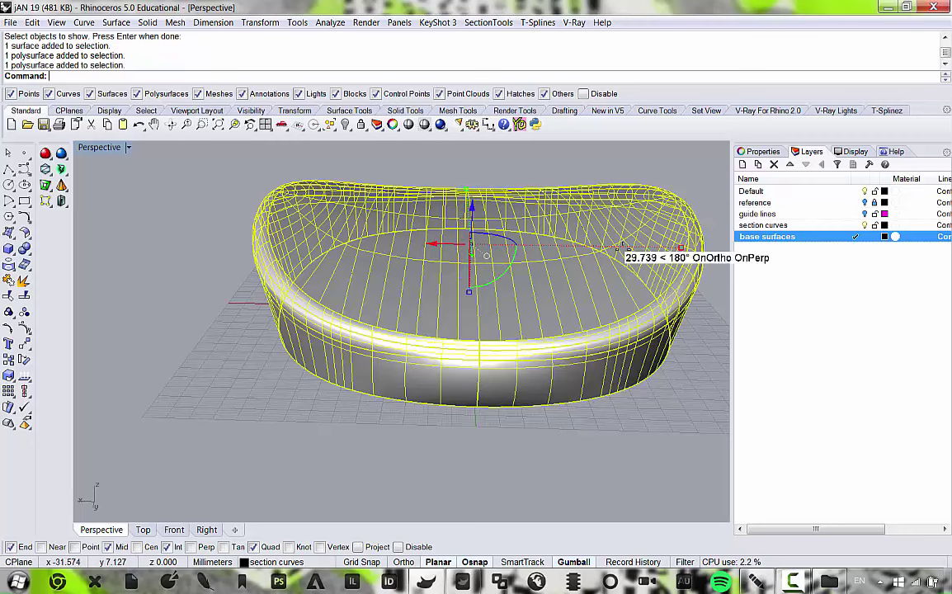
{"action": "right_click", "coordinate": [794, 237]}
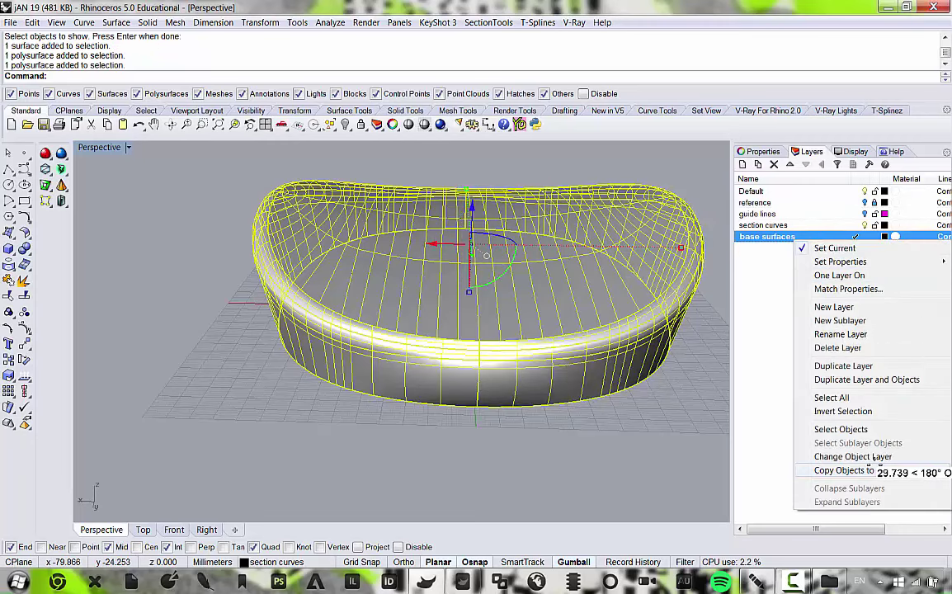
{"action": "left_click", "coordinate": [854, 456]}
{"action": "key", "text": "Escape"}
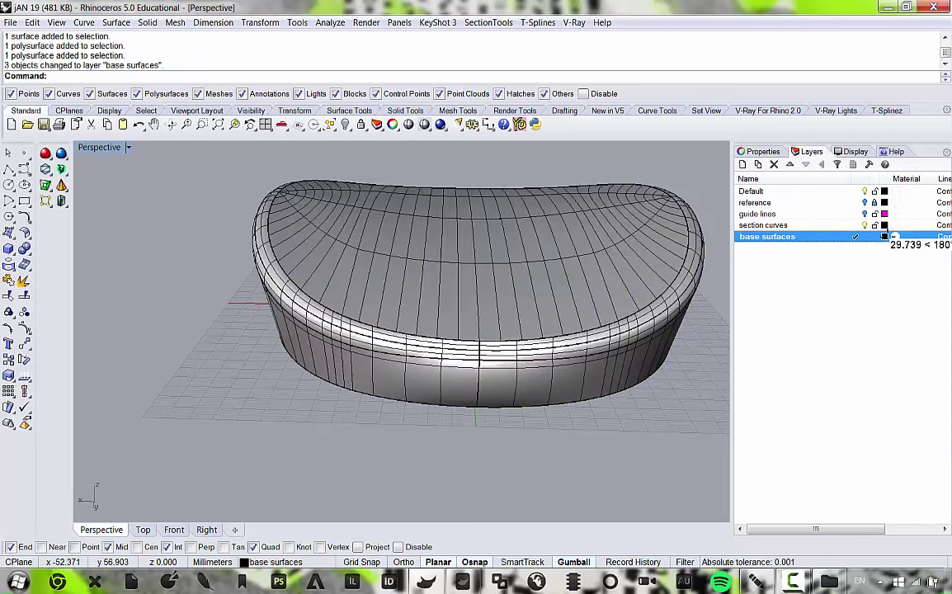
Hide the "section curves" layer and select one outer wall half to inspect the seam between the halves.
{"action": "left_click", "coordinate": [858, 226]}
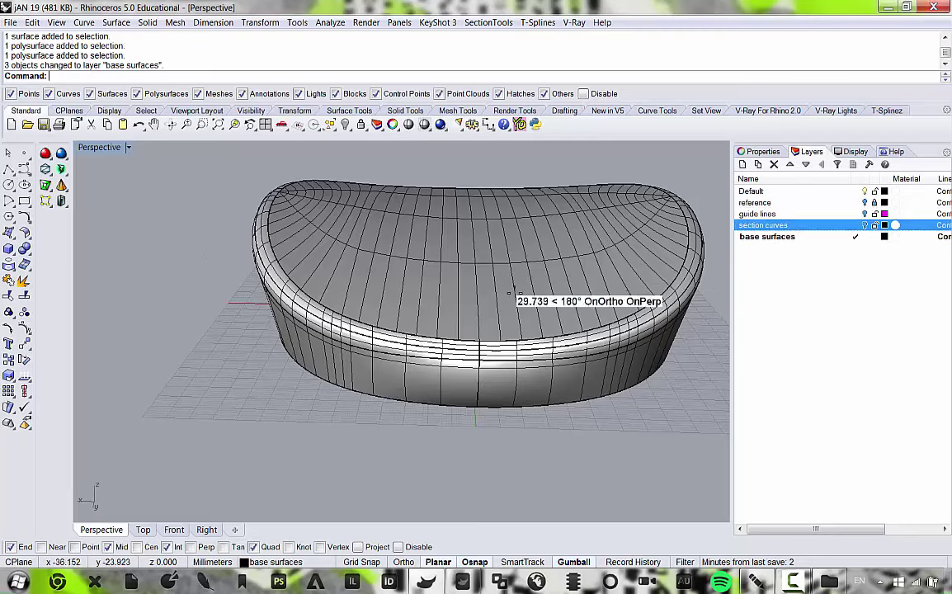
{"action": "right_click_drag", "start_coordinate": [460, 263], "coordinate": [521, 347]}
{"action": "scroll", "coordinate": [517, 345], "scroll_direction": "up", "scroll_amount": 5}
{"action": "left_click", "coordinate": [481, 363]}
{"action": "scroll", "coordinate": [480, 363], "scroll_direction": "down", "scroll_amount": 8}
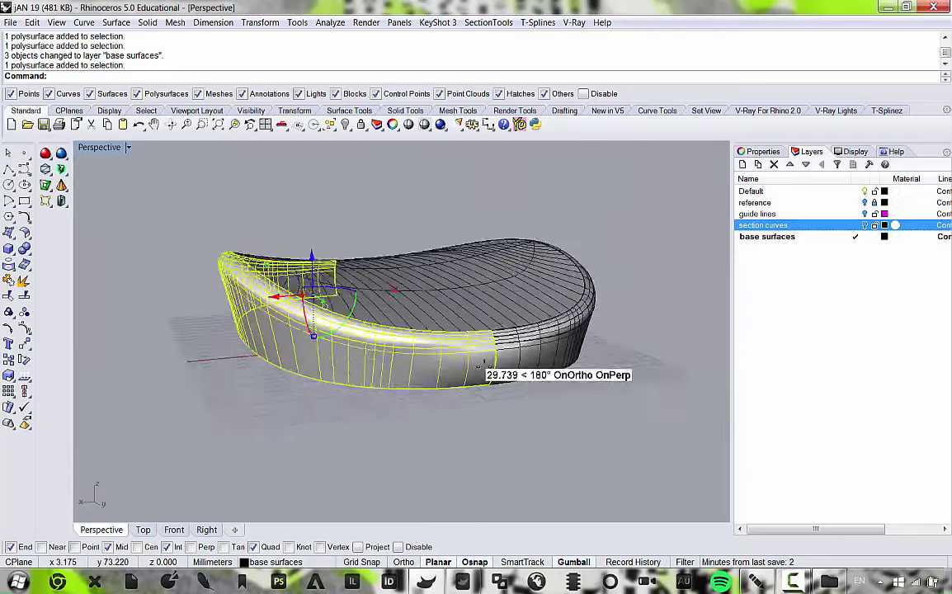
Switch to Windows Explorer and view the "elevation" reference image in the Jan 19 folder.
{"action": "left_click", "coordinate": [827, 581]}
{"action": "left_click", "coordinate": [829, 582]}
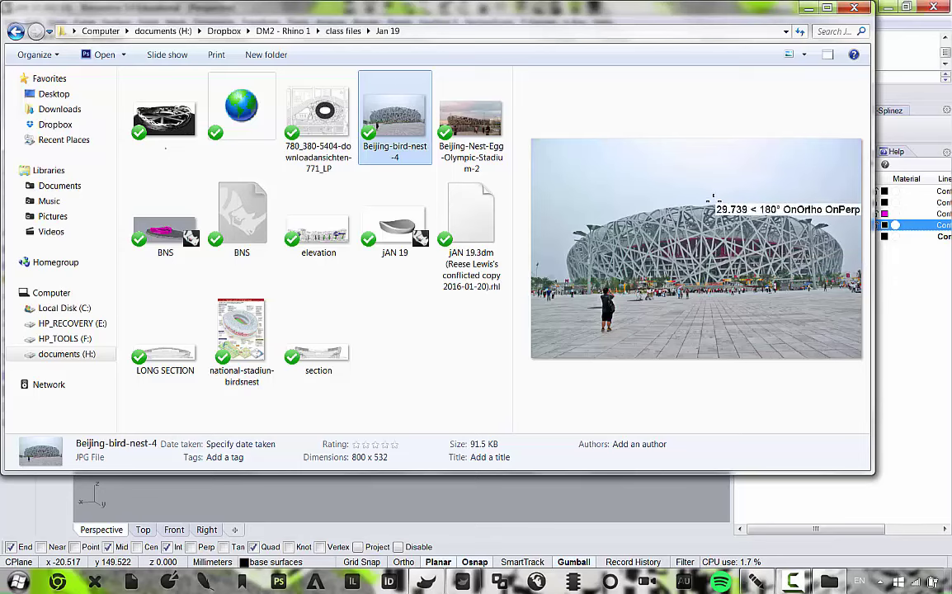
{"action": "left_click", "coordinate": [310, 243]}
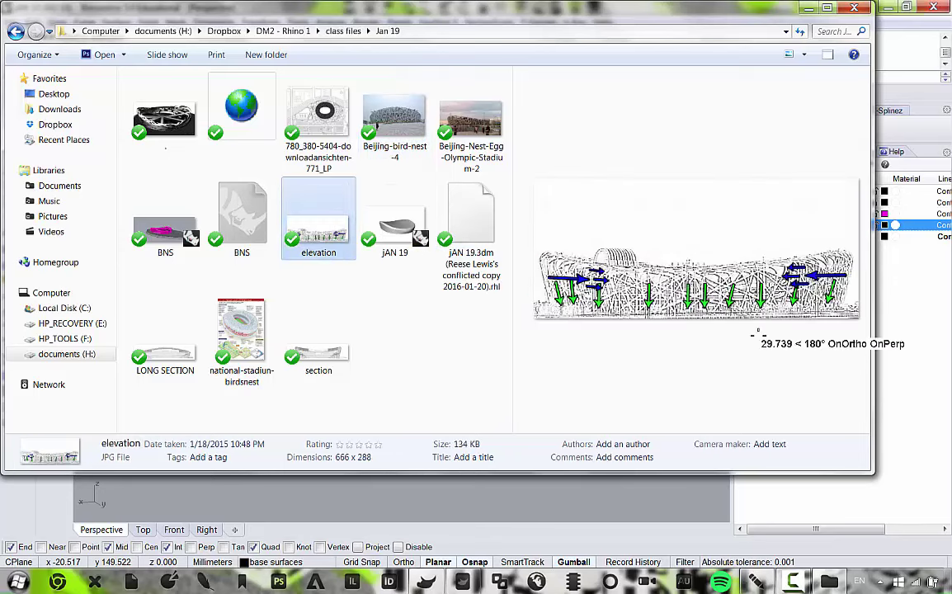
Preview the "elevation" reference image at full size to study its facade direction arrows, close it, and return to the Rhino model.
{"action": "right_click", "coordinate": [312, 213]}
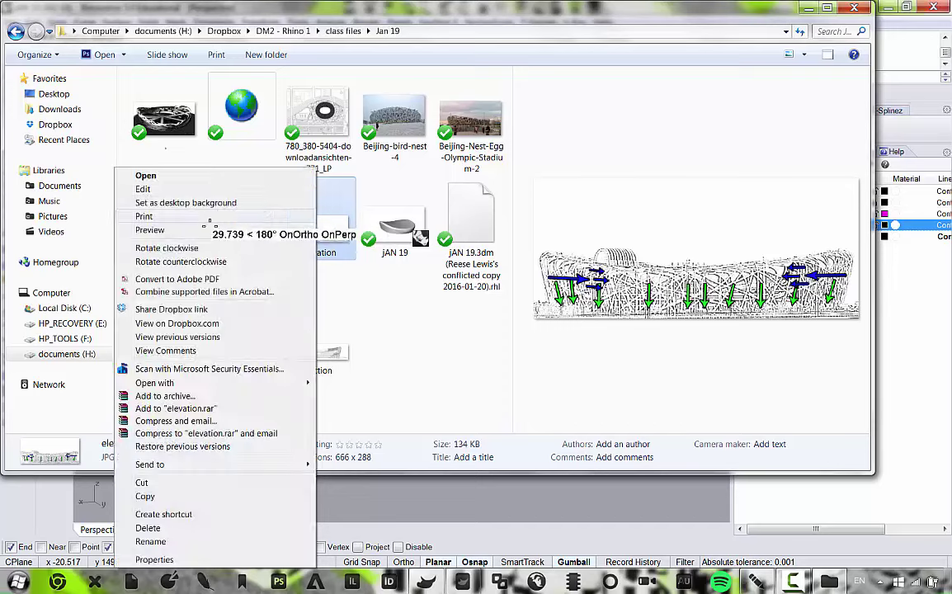
{"action": "left_click", "coordinate": [206, 229]}
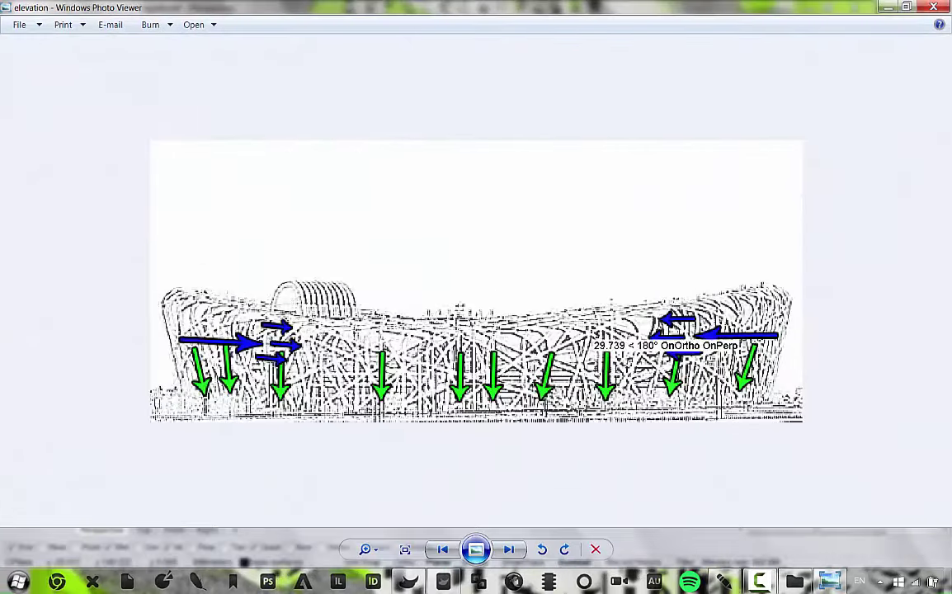
{"action": "scroll", "coordinate": [396, 338], "scroll_direction": "down", "scroll_amount": 3}
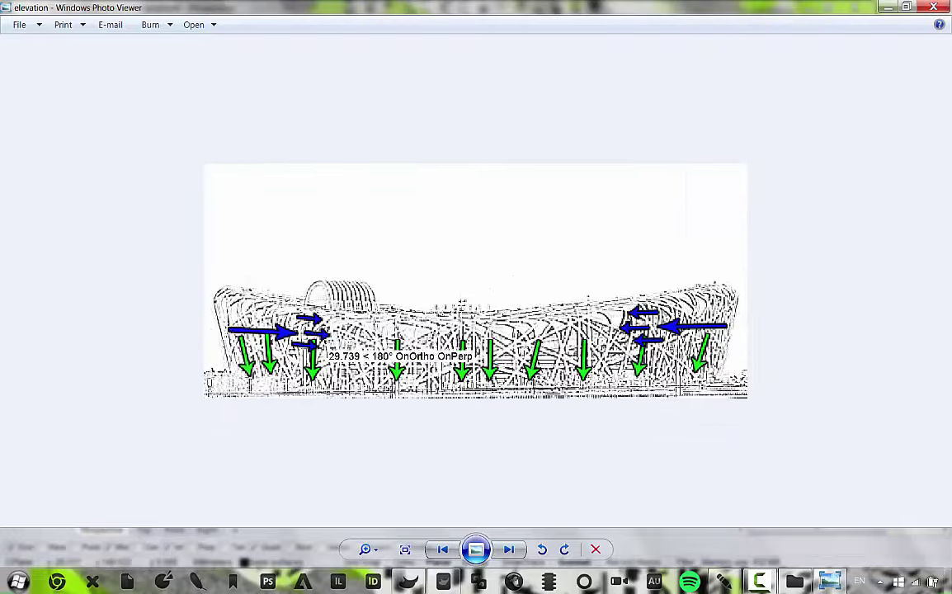
{"action": "left_click", "coordinate": [932, 8]}
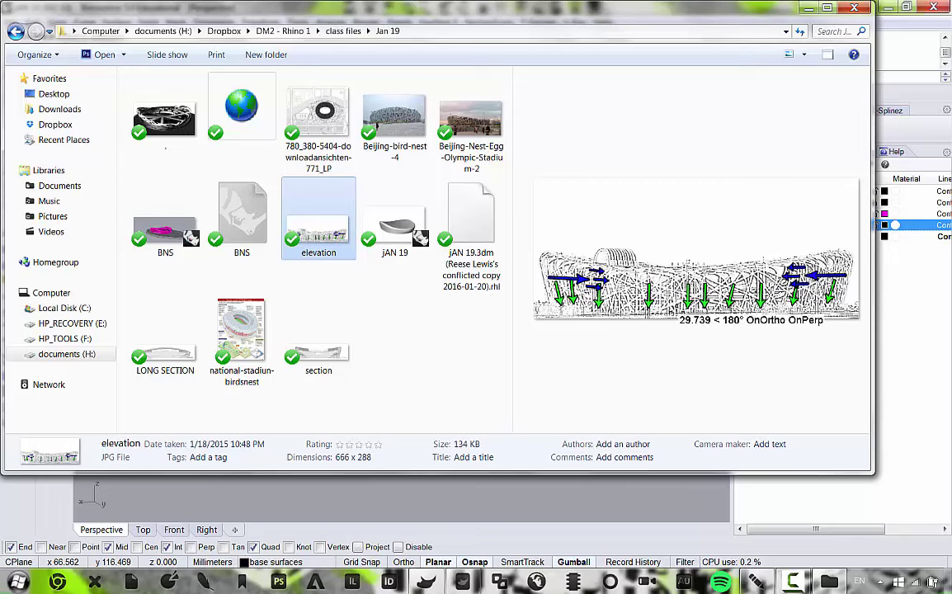
{"action": "left_click", "coordinate": [471, 489]}
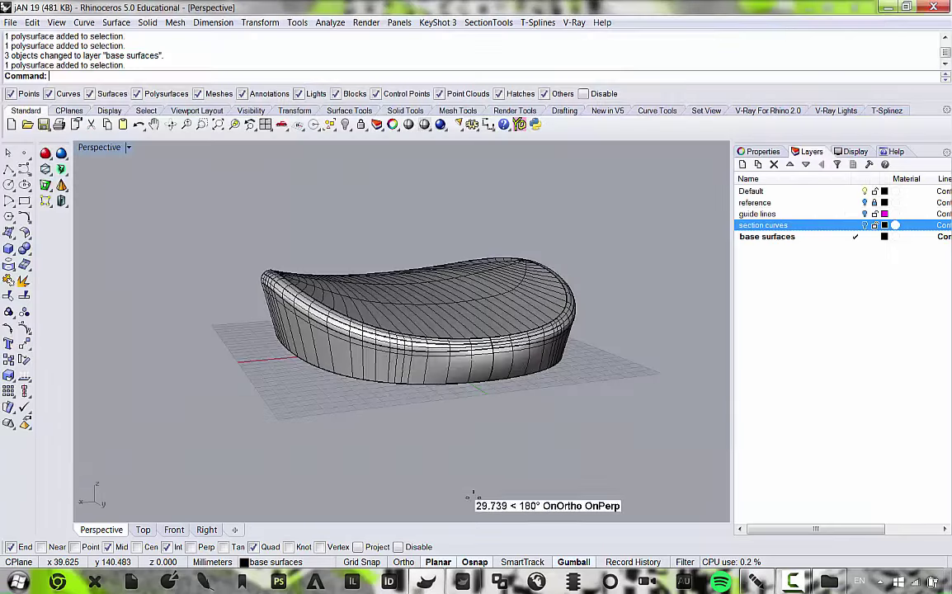
Examine the seam between the two outer wall halves from several angles, selecting one half to see its extent.
{"action": "left_click", "coordinate": [320, 337]}
{"action": "right_click_drag", "start_coordinate": [276, 364], "coordinate": [554, 338]}
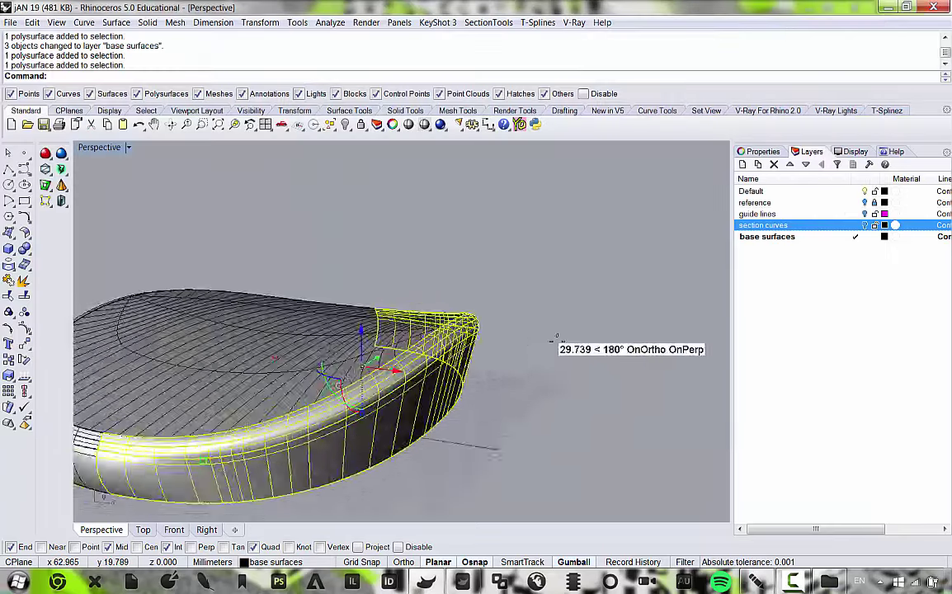
{"action": "scroll", "coordinate": [555, 344], "scroll_direction": "down", "scroll_amount": 10}
{"action": "scroll", "coordinate": [439, 368], "scroll_direction": "up", "scroll_amount": 5}
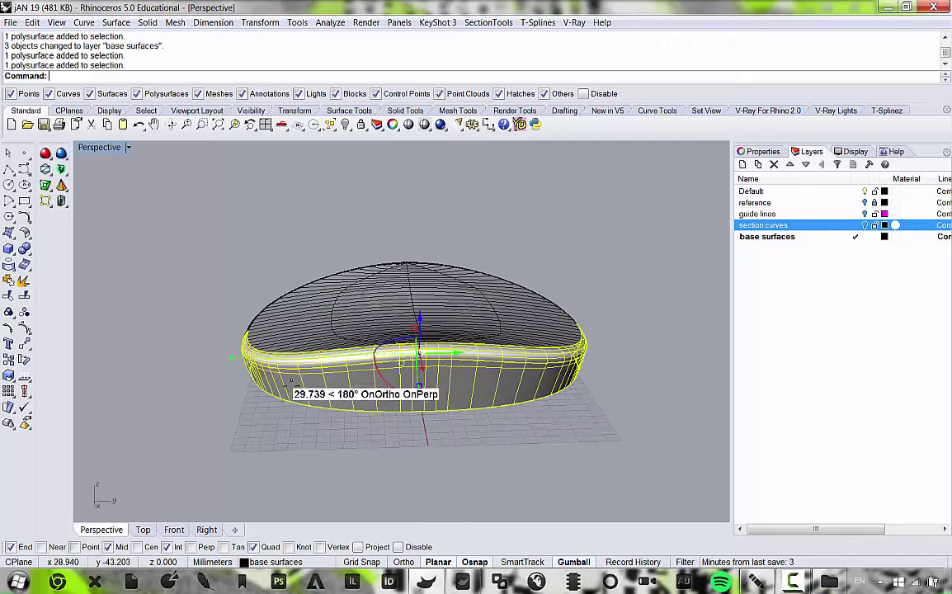
{"action": "scroll", "coordinate": [463, 250], "scroll_direction": "down", "scroll_amount": 5}
{"action": "right_click_drag", "start_coordinate": [367, 284], "coordinate": [350, 310]}
{"action": "scroll", "coordinate": [363, 342], "scroll_direction": "up", "scroll_amount": 10}
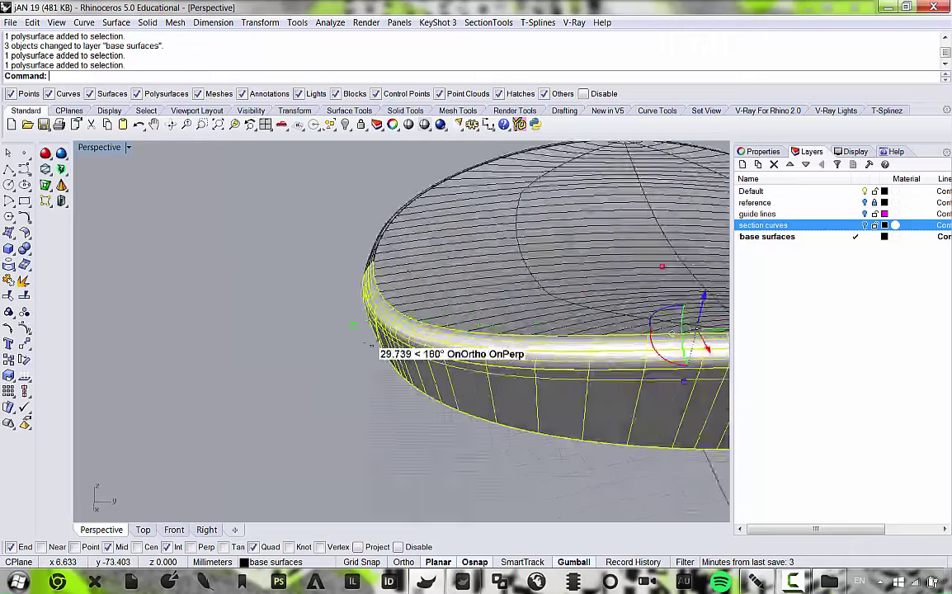
{"action": "right_click_drag", "start_coordinate": [373, 344], "coordinate": [410, 348]}
{"action": "scroll", "coordinate": [409, 348], "scroll_direction": "down", "scroll_amount": 8}
{"action": "scroll", "coordinate": [477, 362], "scroll_direction": "up", "scroll_amount": 5}
{"action": "left_click", "coordinate": [393, 427]}
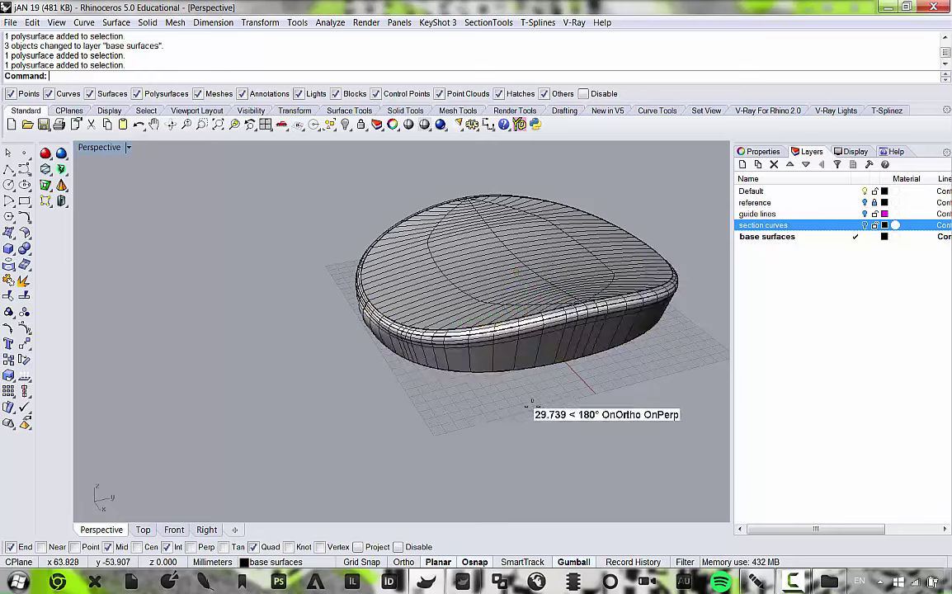
{"action": "right_click_drag", "start_coordinate": [531, 404], "coordinate": [503, 323]}
{"action": "scroll", "coordinate": [340, 327], "scroll_direction": "up", "scroll_amount": 5}
{"action": "left_click", "coordinate": [341, 328]}
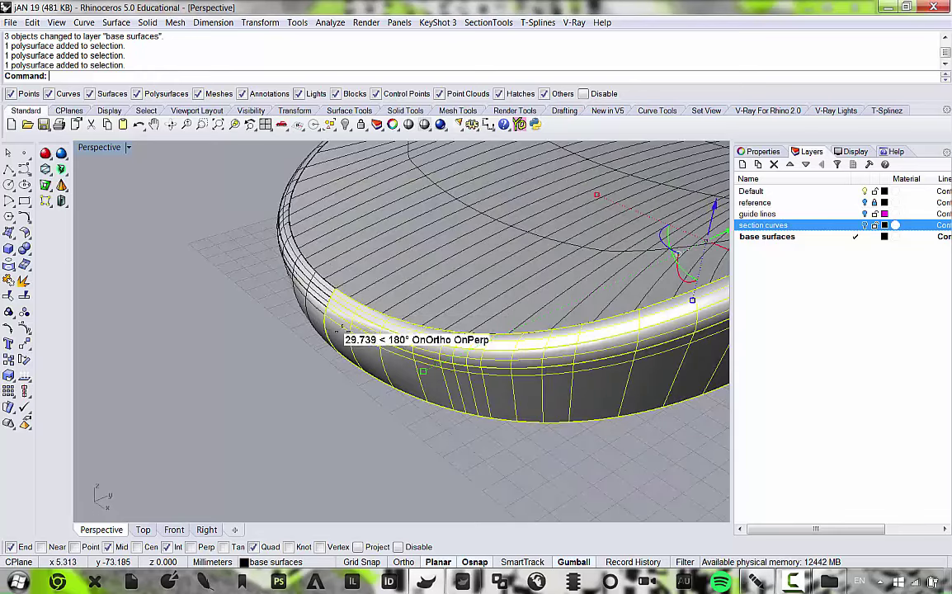
{"action": "scroll", "coordinate": [370, 326], "scroll_direction": "down", "scroll_amount": 5}
{"action": "right_click_drag", "start_coordinate": [369, 326], "coordinate": [224, 347]}
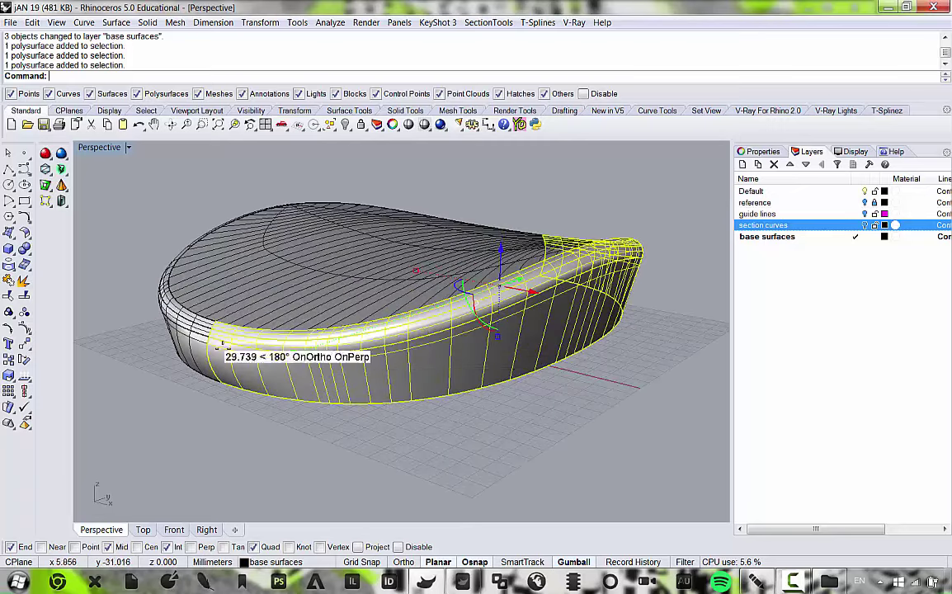
{"action": "scroll", "coordinate": [257, 385], "scroll_direction": "down", "scroll_amount": 4}
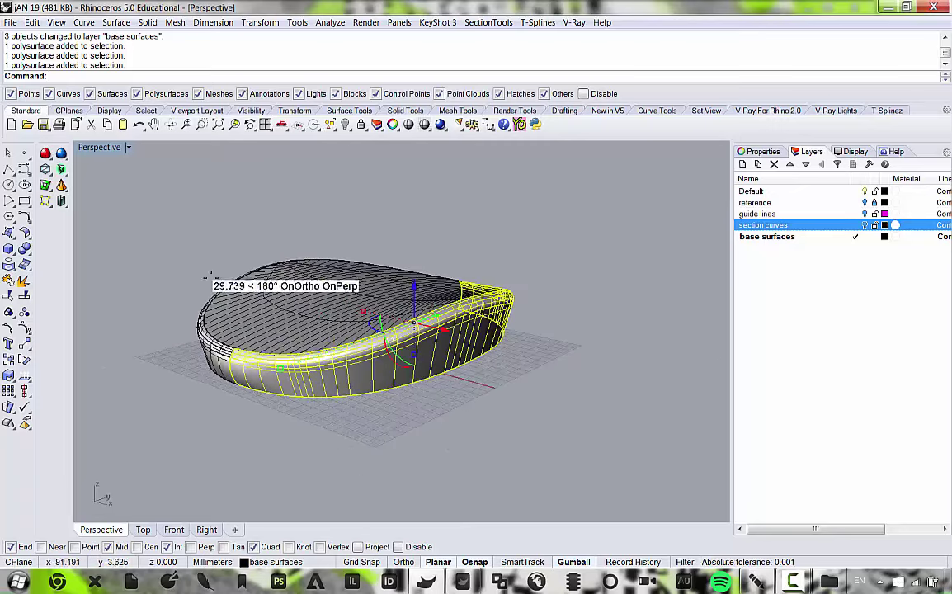
{"action": "left_click", "coordinate": [225, 418]}
{"action": "scroll", "coordinate": [239, 404], "scroll_direction": "up", "scroll_amount": 6}
{"action": "scroll", "coordinate": [301, 365], "scroll_direction": "down", "scroll_amount": 6}
{"action": "right_click_drag", "start_coordinate": [357, 379], "coordinate": [308, 355]}
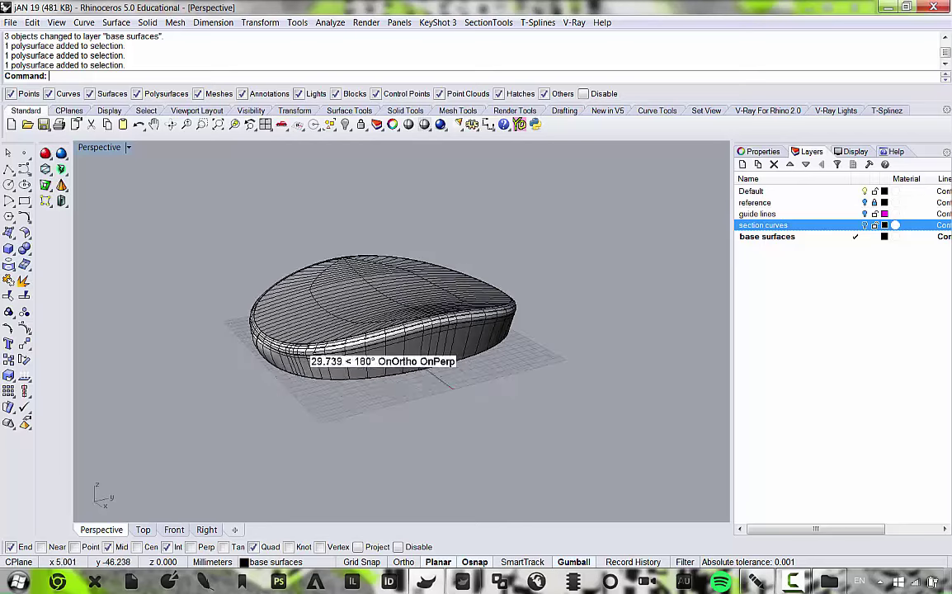
{"action": "scroll", "coordinate": [299, 354], "scroll_direction": "up", "scroll_amount": 6}
Measure the length of the bottom edge of one outer wall half.
{"action": "left_click", "coordinate": [328, 22]}
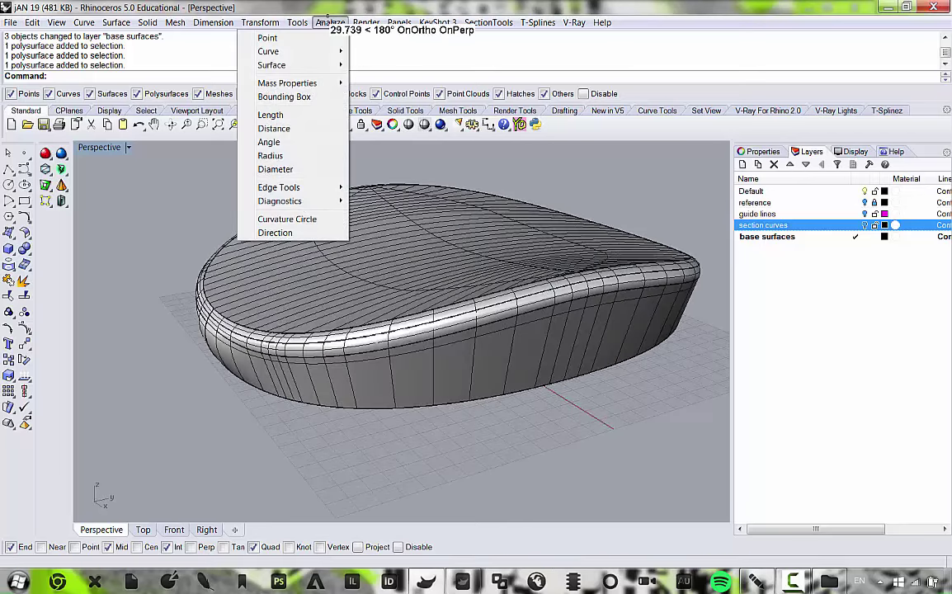
{"action": "mouse_move", "coordinate": [324, 50]}
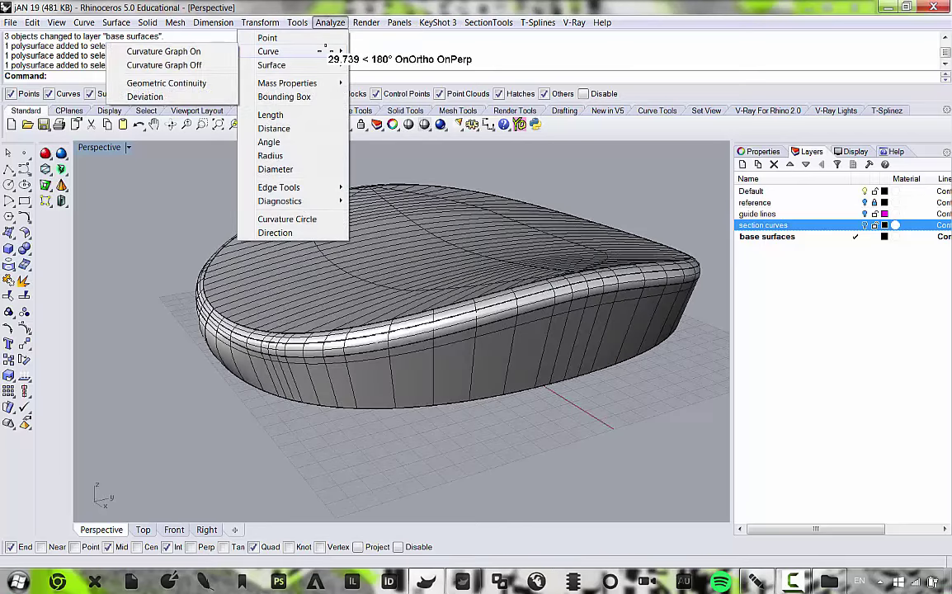
{"action": "mouse_move", "coordinate": [198, 22]}
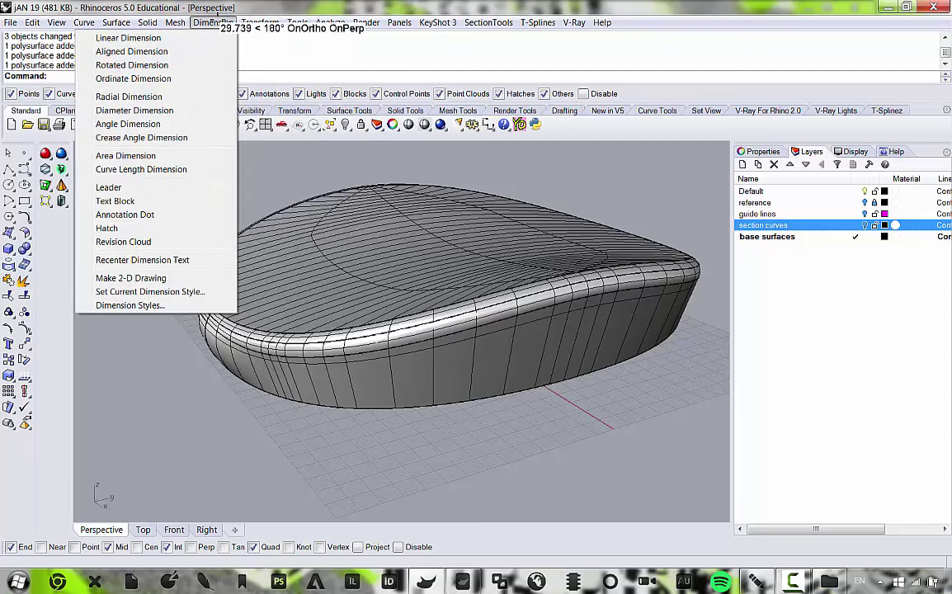
{"action": "mouse_move", "coordinate": [261, 19]}
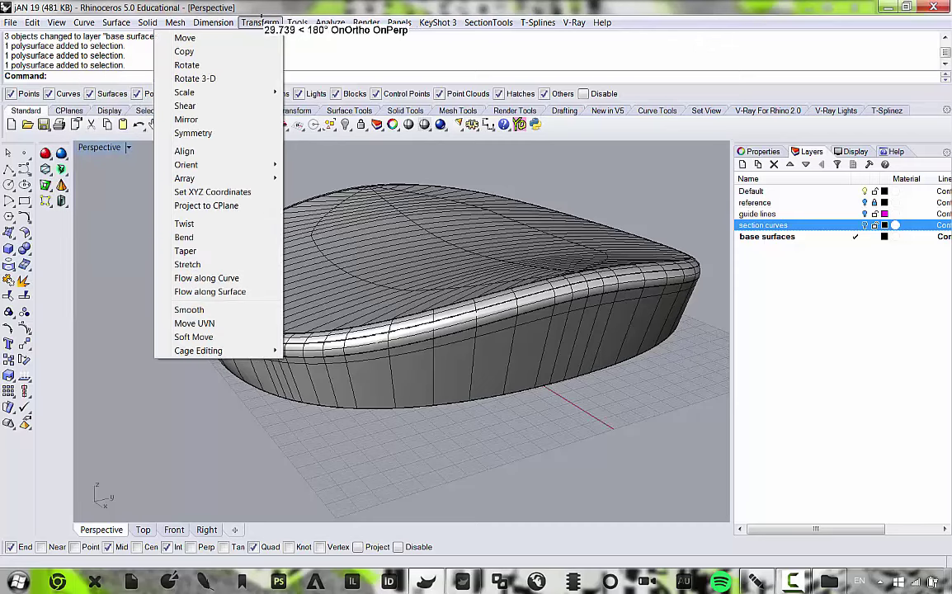
{"action": "mouse_move", "coordinate": [326, 20]}
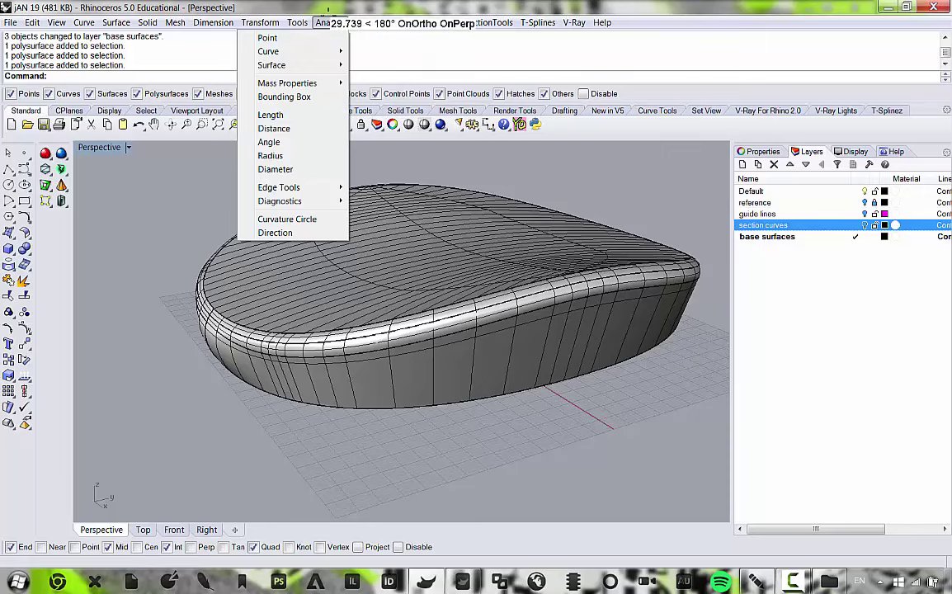
{"action": "left_click", "coordinate": [270, 114]}
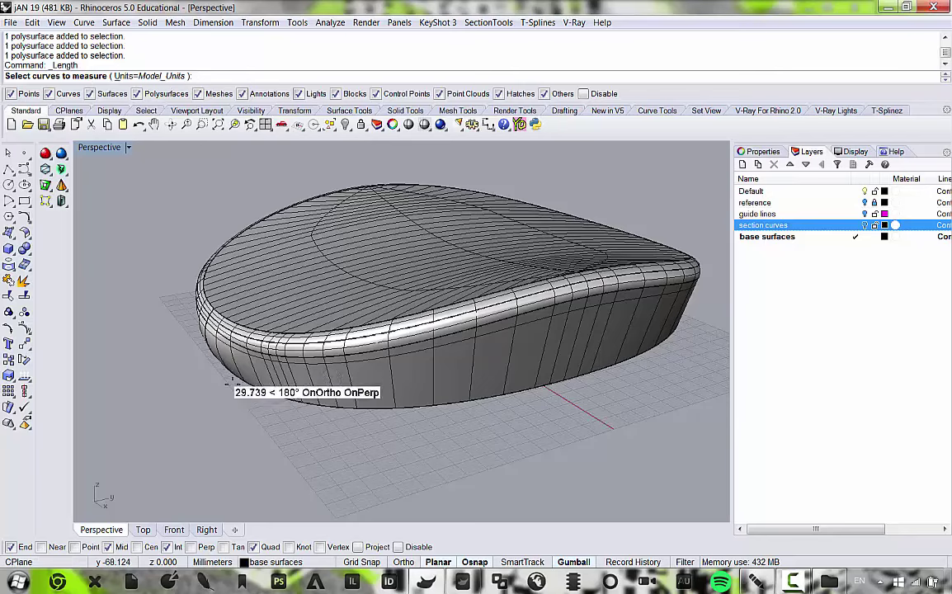
{"action": "scroll", "coordinate": [284, 334], "scroll_direction": "up", "scroll_amount": 5}
{"action": "left_click", "coordinate": [308, 380]}
{"action": "scroll", "coordinate": [322, 384], "scroll_direction": "down", "scroll_amount": 5}
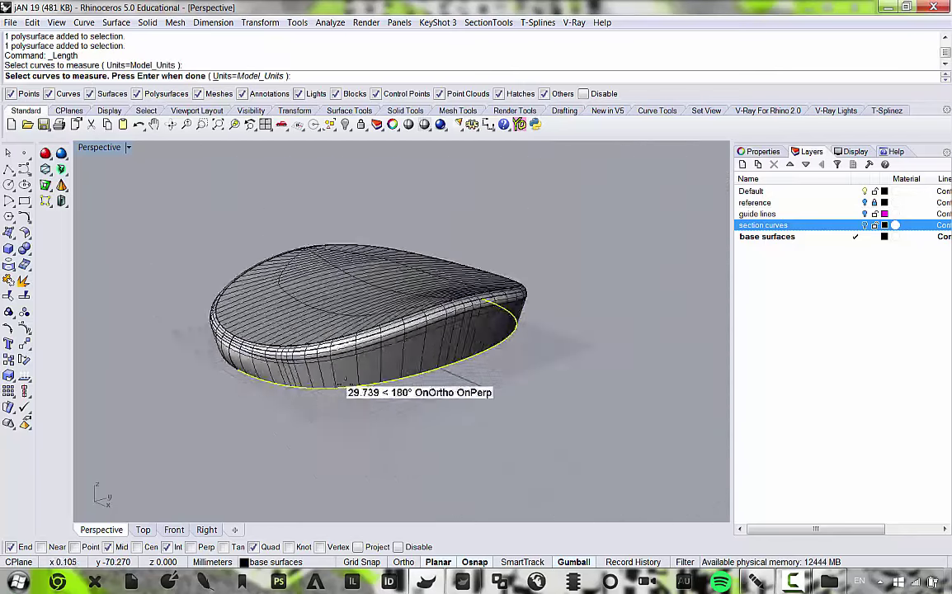
{"action": "right_click_drag", "start_coordinate": [340, 386], "coordinate": [479, 355]}
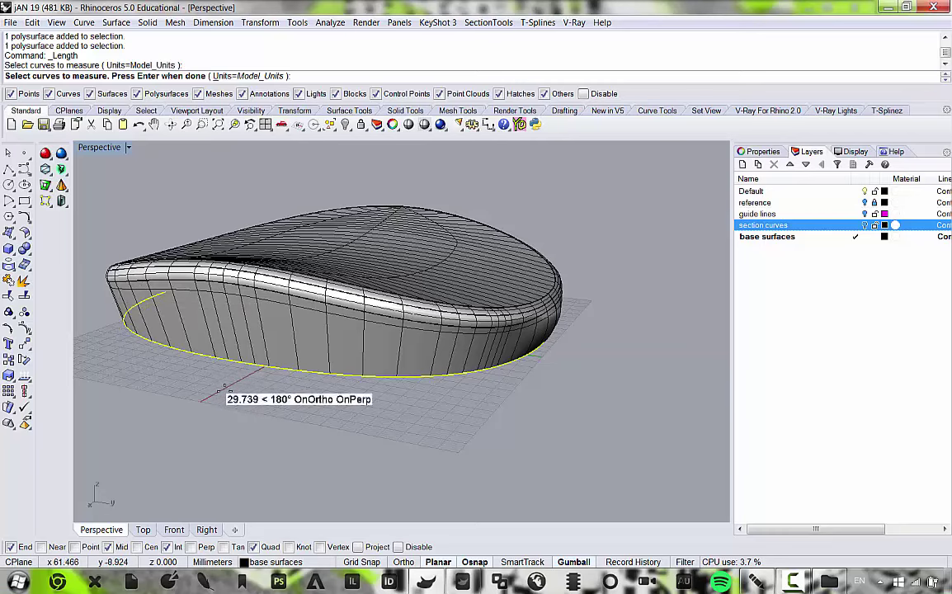
{"action": "right_click_drag", "start_coordinate": [361, 381], "coordinate": [318, 363]}
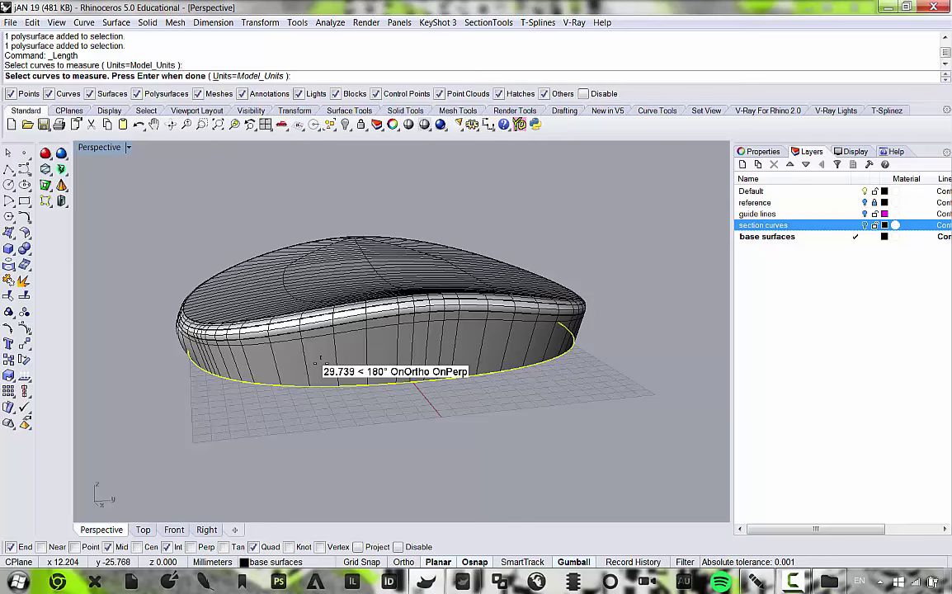
{"action": "key", "text": "Return"}
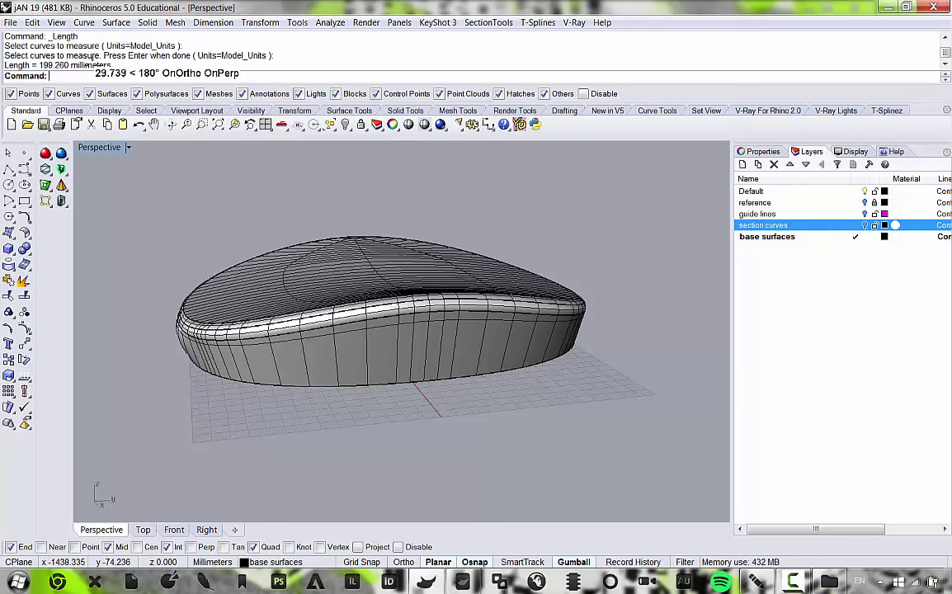
Draw a straight vertical 200 mm polyline in the Top view, on the negative-X side of the stadium.
{"action": "double_click", "coordinate": [99, 147]}
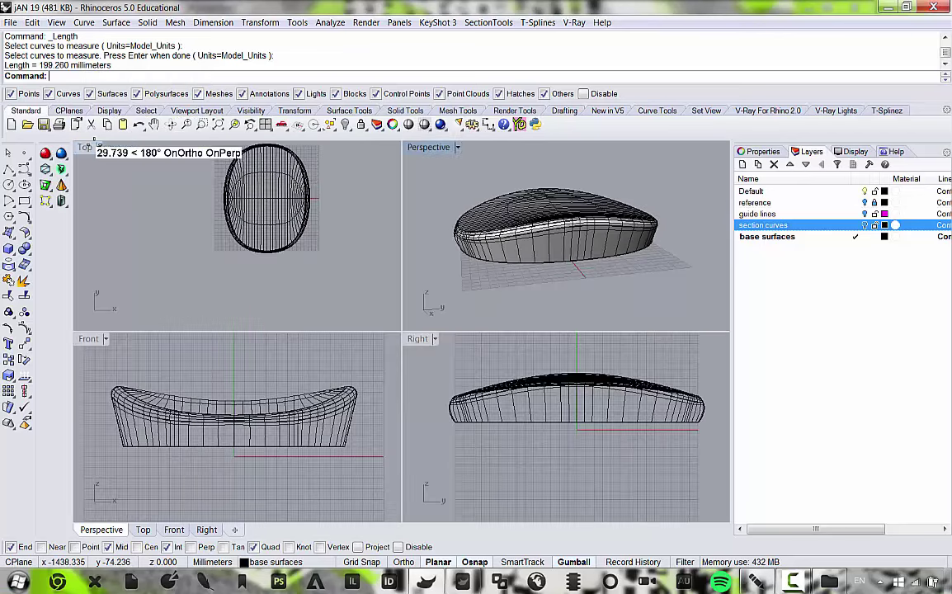
{"action": "scroll", "coordinate": [229, 189], "scroll_direction": "up", "scroll_amount": 6}
{"action": "right_click_drag", "start_coordinate": [147, 207], "coordinate": [248, 213]}
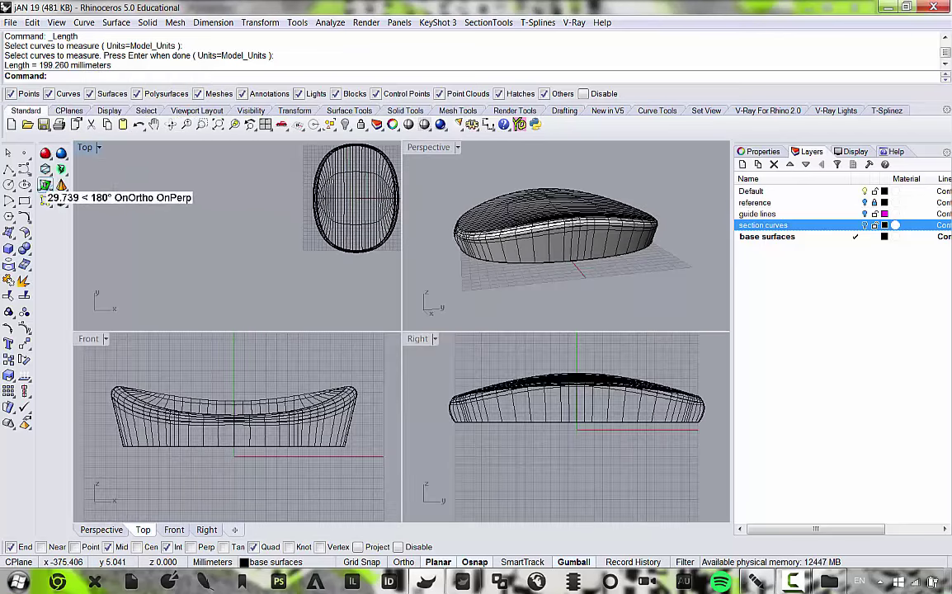
{"action": "left_click", "coordinate": [9, 168]}
{"action": "left_click", "coordinate": [185, 172]}
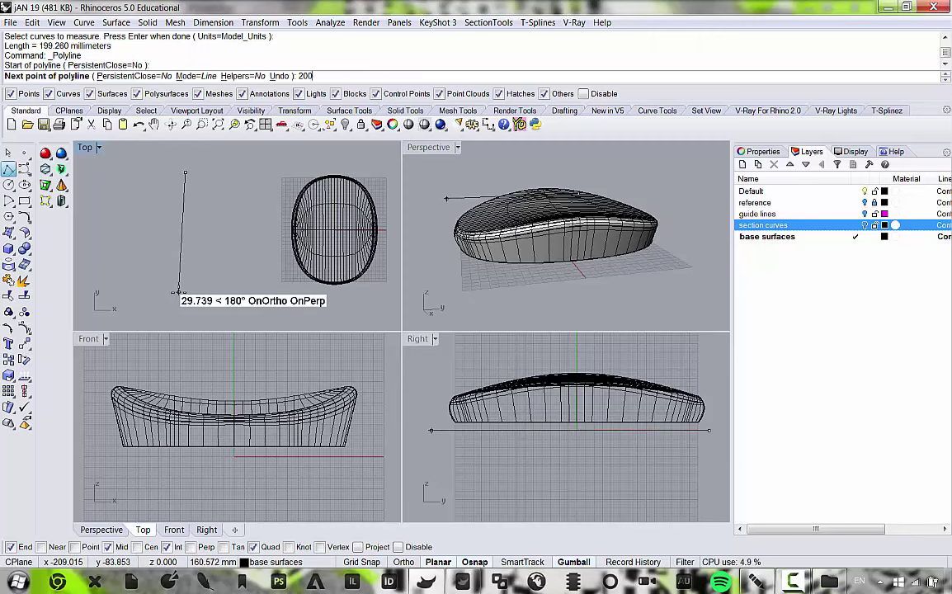
{"action": "key", "text": "Return"}
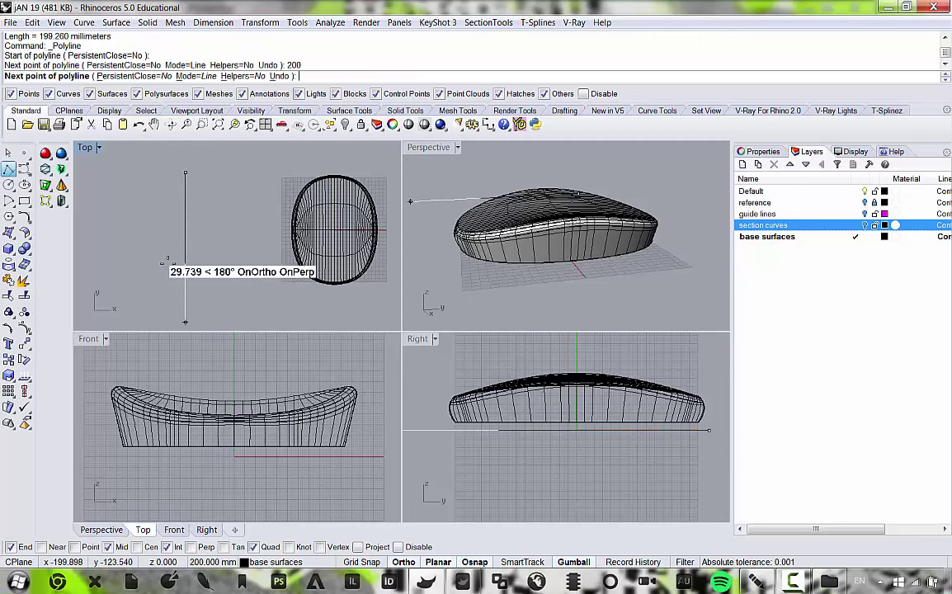
{"action": "left_click", "coordinate": [164, 263]}
{"action": "key", "text": "Return"}
Examine the outer wall half on the positive-X side in the Perspective view, selecting it briefly to check its extent.
{"action": "left_click", "coordinate": [468, 253]}
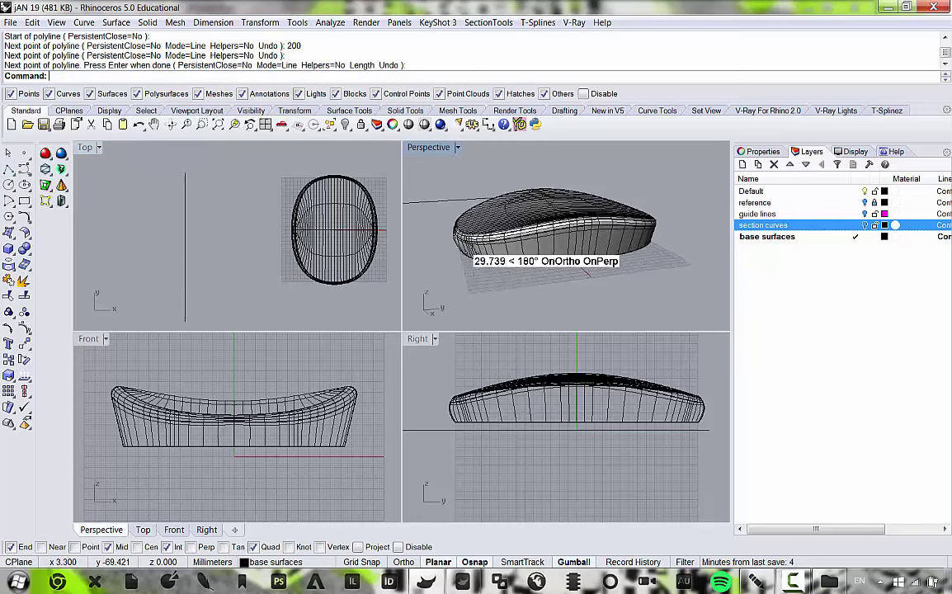
{"action": "right_click_drag", "start_coordinate": [463, 249], "coordinate": [578, 253]}
{"action": "scroll", "coordinate": [603, 261], "scroll_direction": "up", "scroll_amount": 4}
{"action": "left_click", "coordinate": [602, 261]}
{"action": "scroll", "coordinate": [627, 260], "scroll_direction": "down", "scroll_amount": 4}
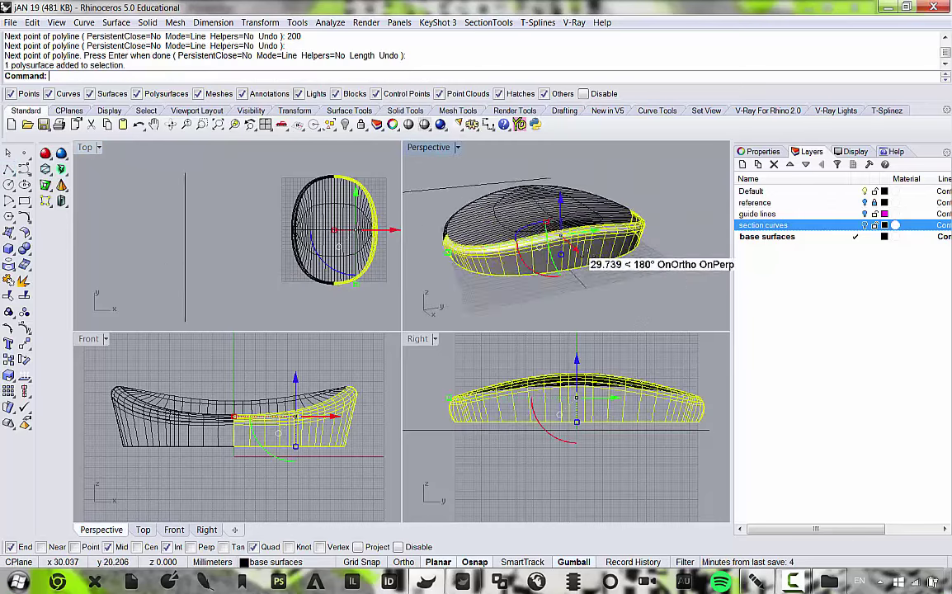
{"action": "key", "text": "Escape"}
{"action": "scroll", "coordinate": [569, 251], "scroll_direction": "up", "scroll_amount": 4}
{"action": "key", "text": "Escape"}
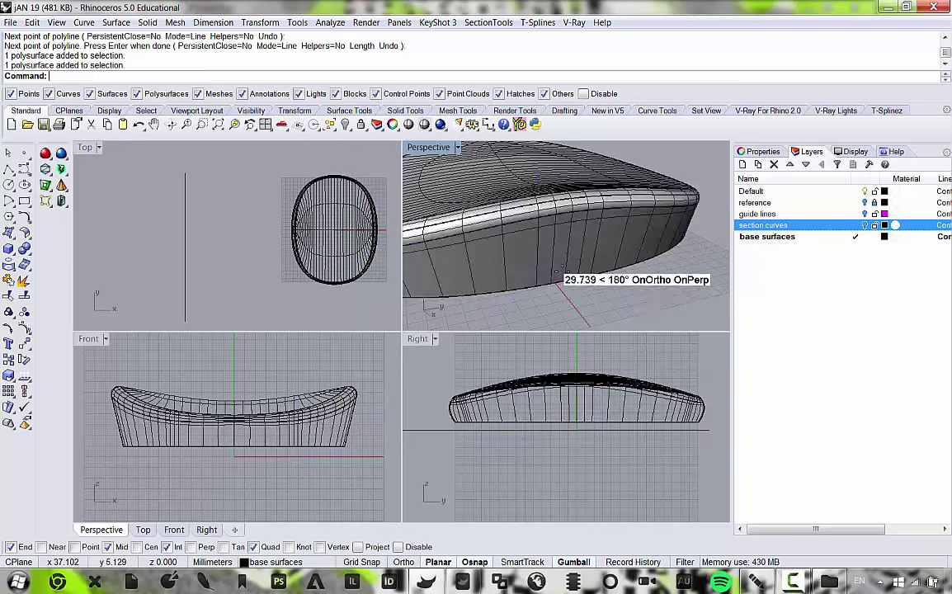
Show the "section curves" layer, select the positive-X outer wall half, and make "section curves" the current layer.
{"action": "right_click_drag", "start_coordinate": [553, 269], "coordinate": [596, 219]}
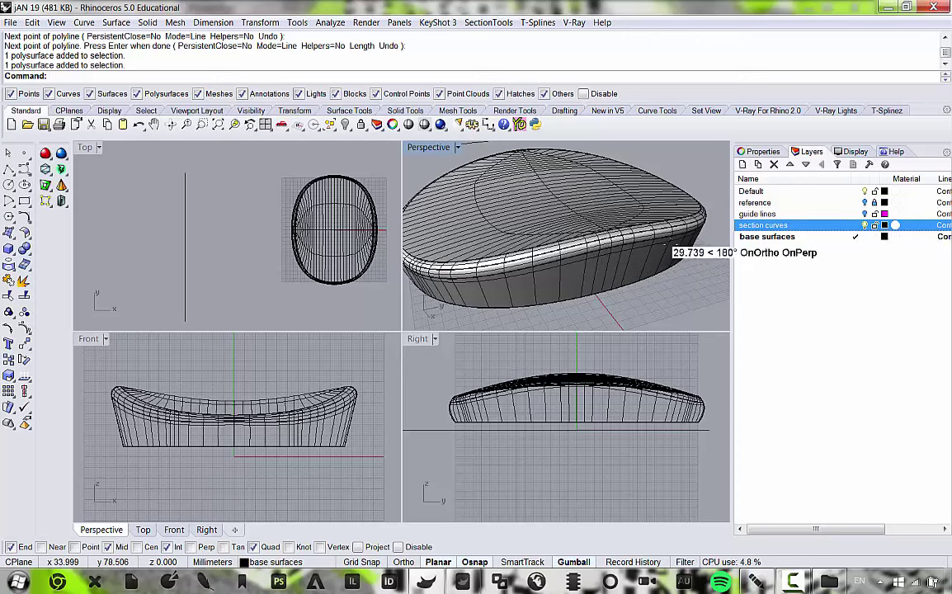
{"action": "left_click", "coordinate": [595, 263]}
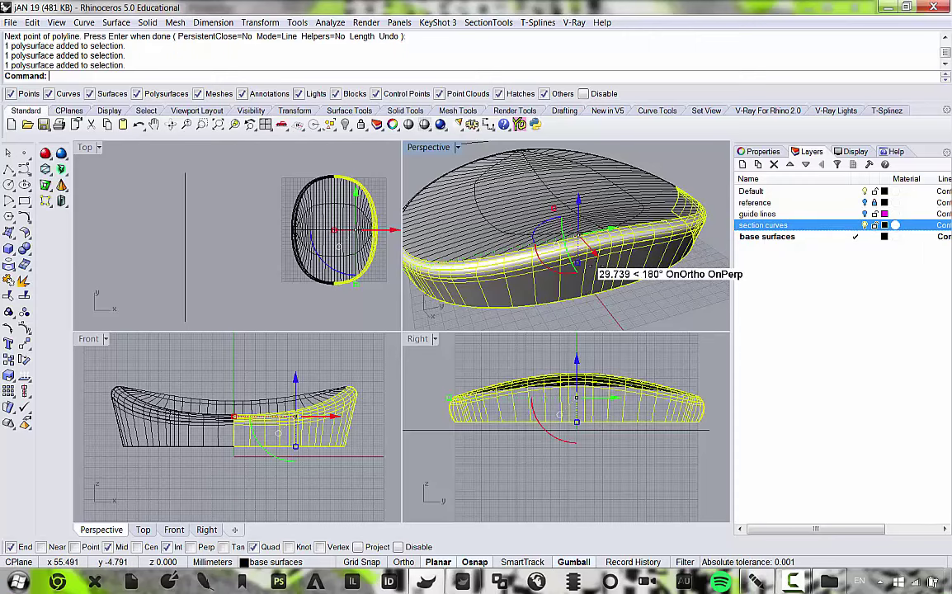
{"action": "left_click", "coordinate": [606, 302]}
{"action": "scroll", "coordinate": [605, 265], "scroll_direction": "up", "scroll_amount": 7}
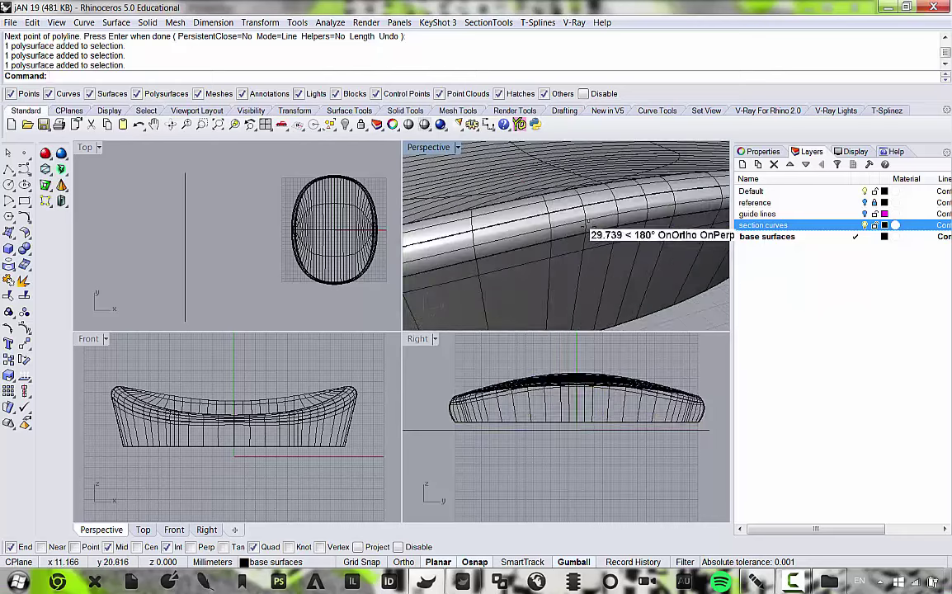
{"action": "left_click", "coordinate": [583, 217]}
{"action": "scroll", "coordinate": [583, 205], "scroll_direction": "down", "scroll_amount": 2}
{"action": "scroll", "coordinate": [580, 207], "scroll_direction": "down", "scroll_amount": 3}
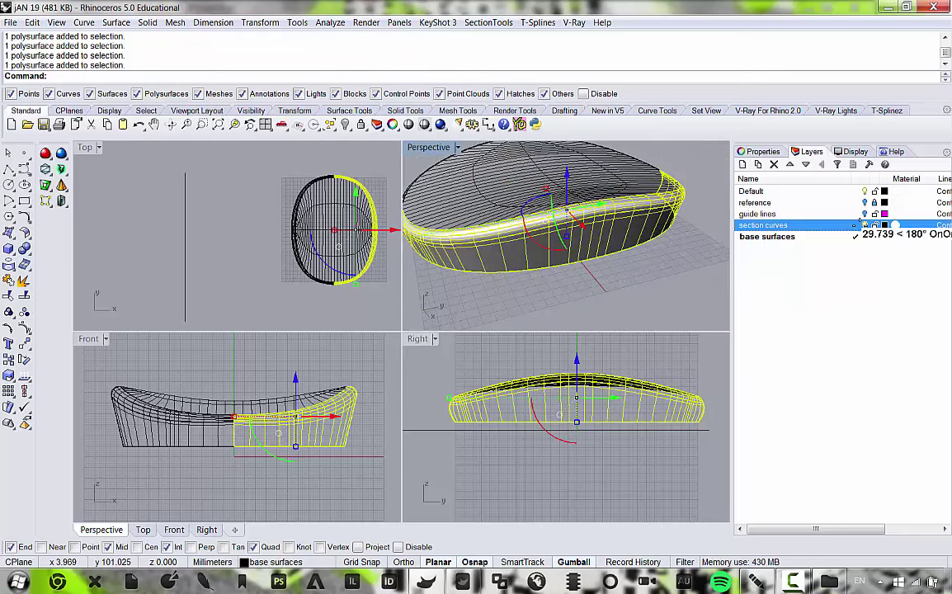
{"action": "left_click", "coordinate": [853, 235]}
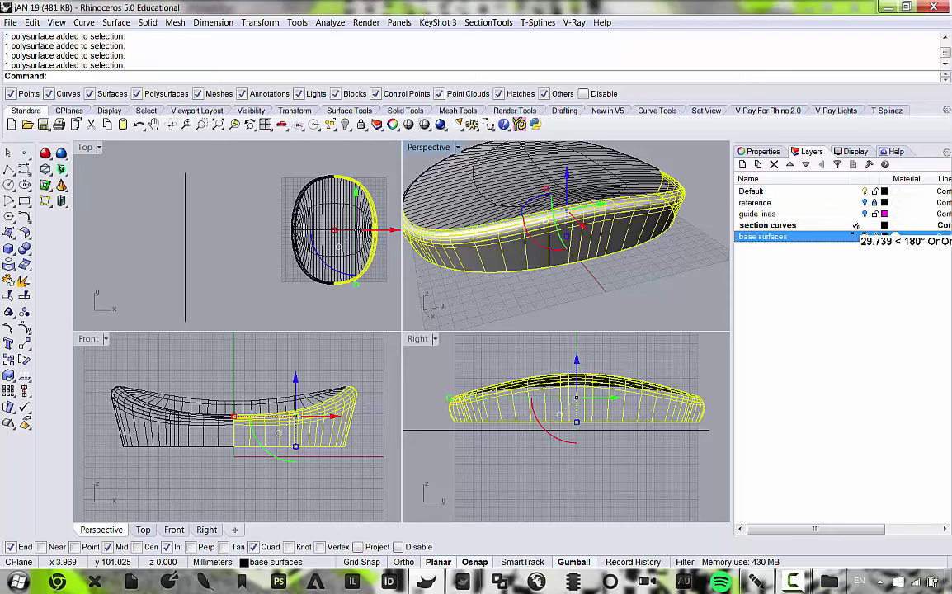
Clear the selection and examine the wall and rounded rim at the middle of the positive-X outer wall half.
{"action": "key", "text": "Escape"}
{"action": "scroll", "coordinate": [615, 264], "scroll_direction": "up", "scroll_amount": 5}
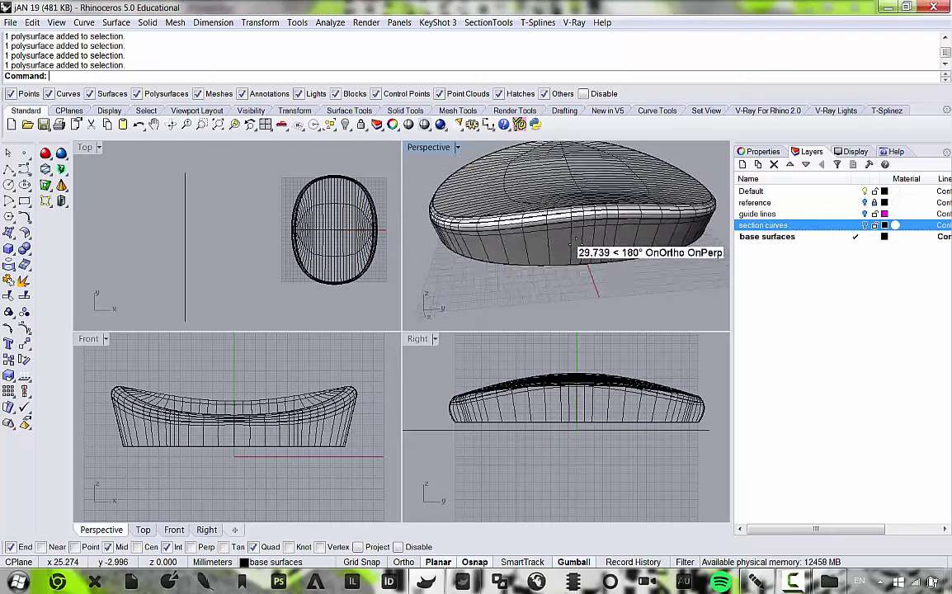
{"action": "scroll", "coordinate": [610, 248], "scroll_direction": "down", "scroll_amount": 5}
{"action": "scroll", "coordinate": [580, 214], "scroll_direction": "up", "scroll_amount": 5}
{"action": "right_click_drag", "start_coordinate": [580, 213], "coordinate": [569, 243]}
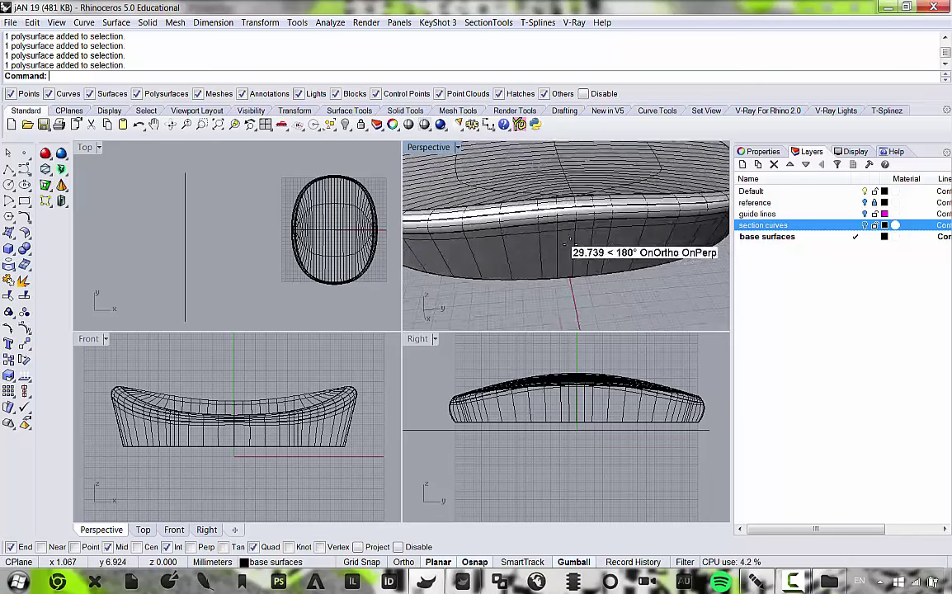
{"action": "scroll", "coordinate": [575, 200], "scroll_direction": "up", "scroll_amount": 3}
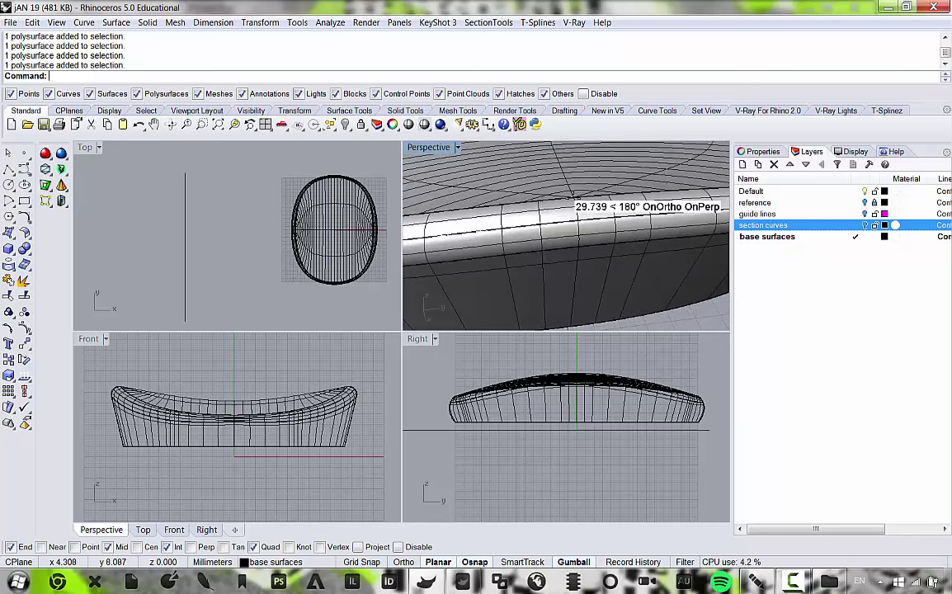
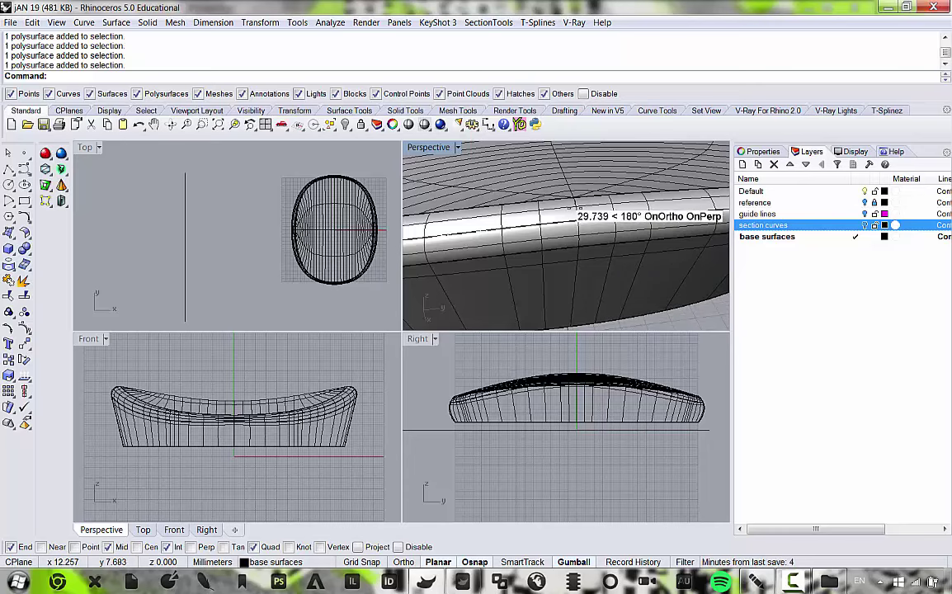
{"action": "scroll", "coordinate": [569, 243], "scroll_direction": "down", "scroll_amount": 1}
{"action": "left_click", "coordinate": [329, 22]}
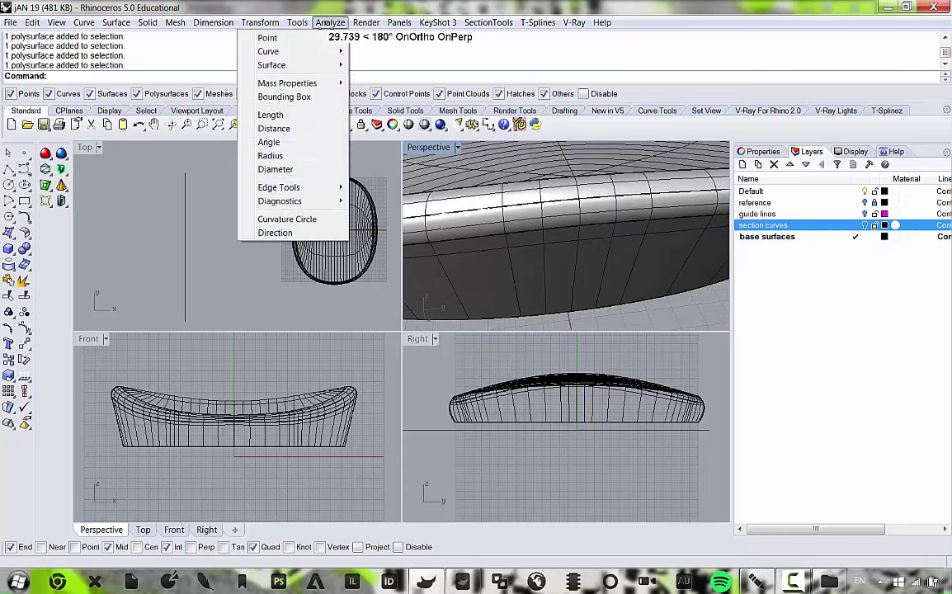
{"action": "left_click", "coordinate": [281, 116]}
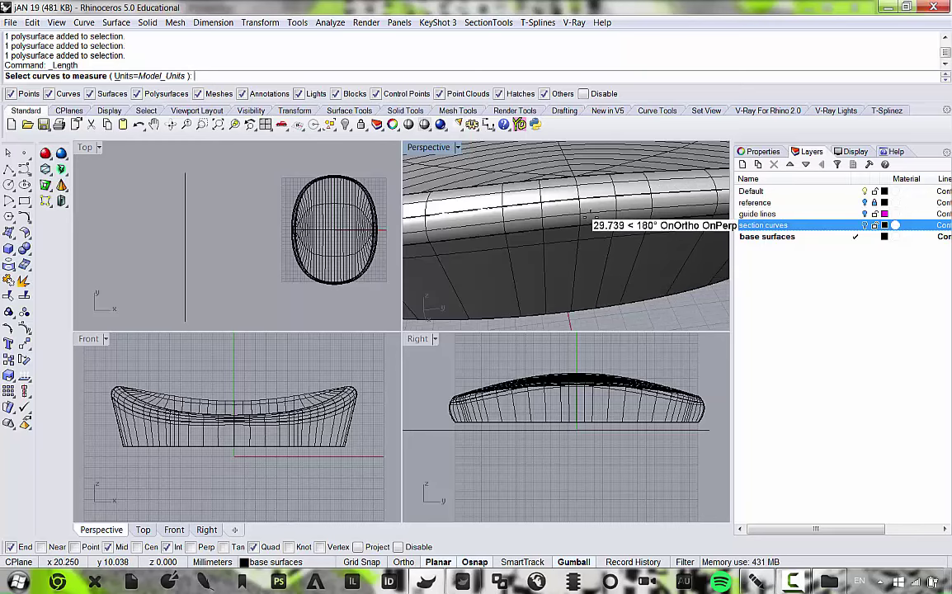
{"action": "key", "text": "Escape"}
{"action": "left_click", "coordinate": [580, 235]}
{"action": "scroll", "coordinate": [600, 216], "scroll_direction": "down", "scroll_amount": 4}
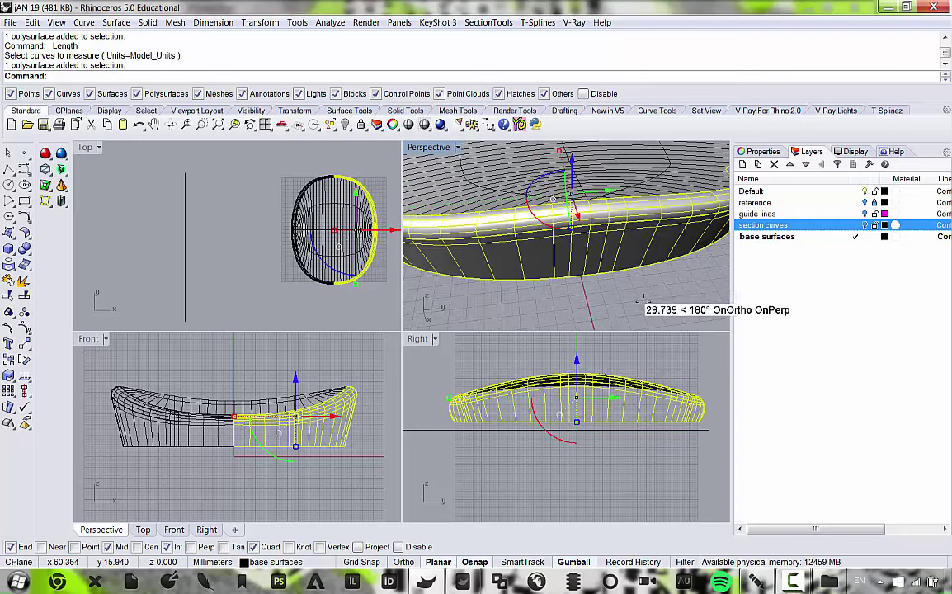
{"action": "left_click", "coordinate": [639, 296]}
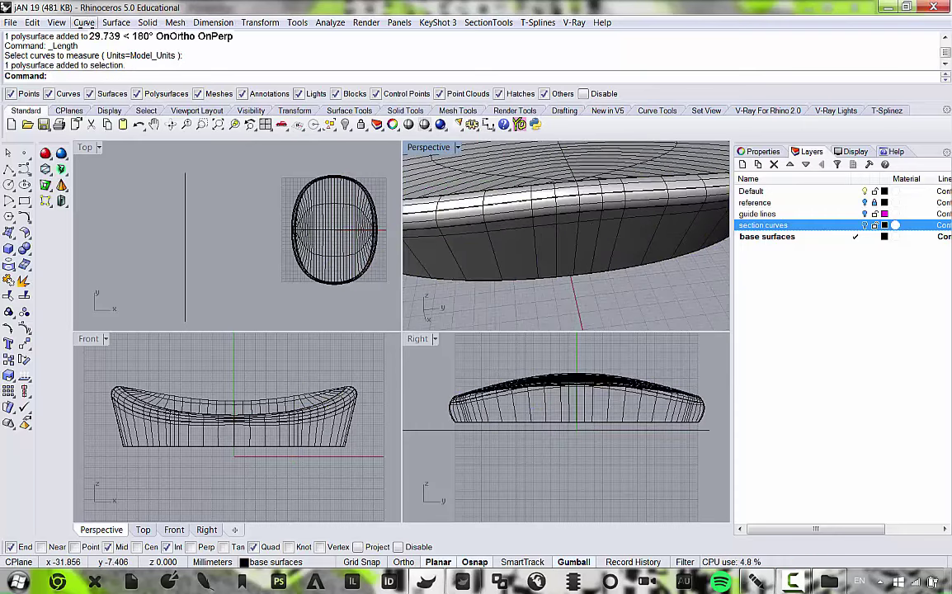
Extract the V-direction isocurve at the middle of the positive-X half's lower wall face, running from its bottom edge up to the rim.
{"action": "left_click", "coordinate": [84, 22]}
{"action": "mouse_move", "coordinate": [101, 413]}
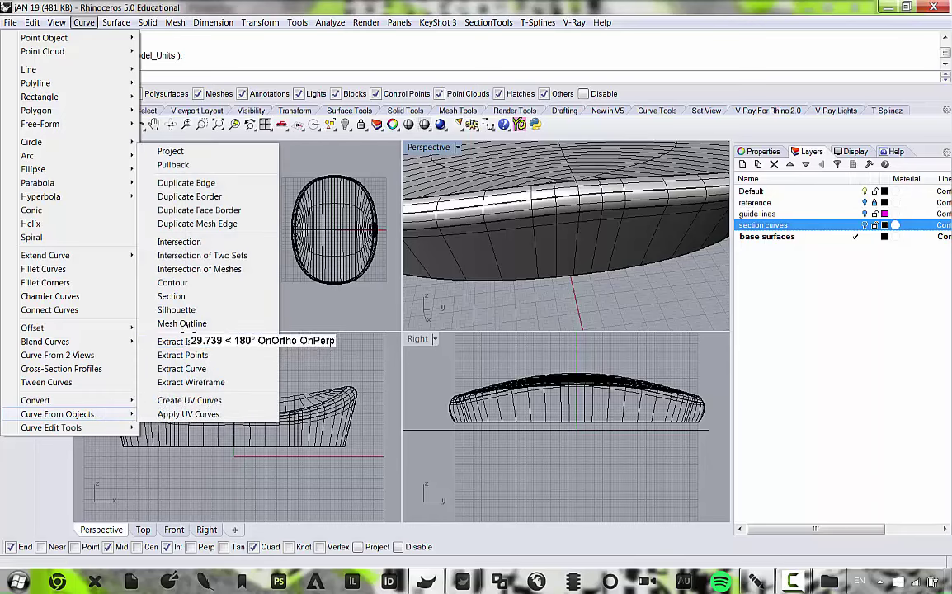
{"action": "left_click", "coordinate": [183, 341]}
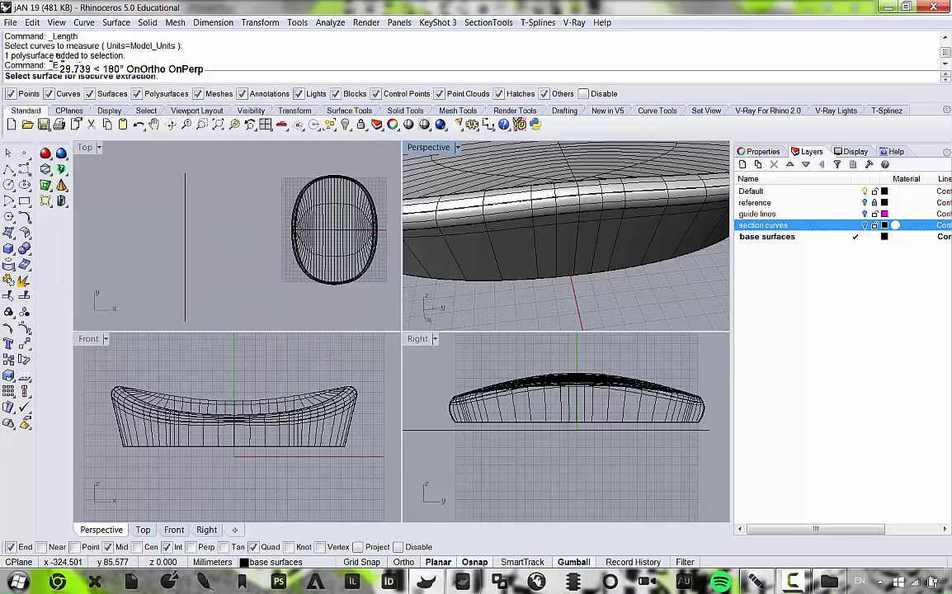
{"action": "left_click", "coordinate": [532, 265]}
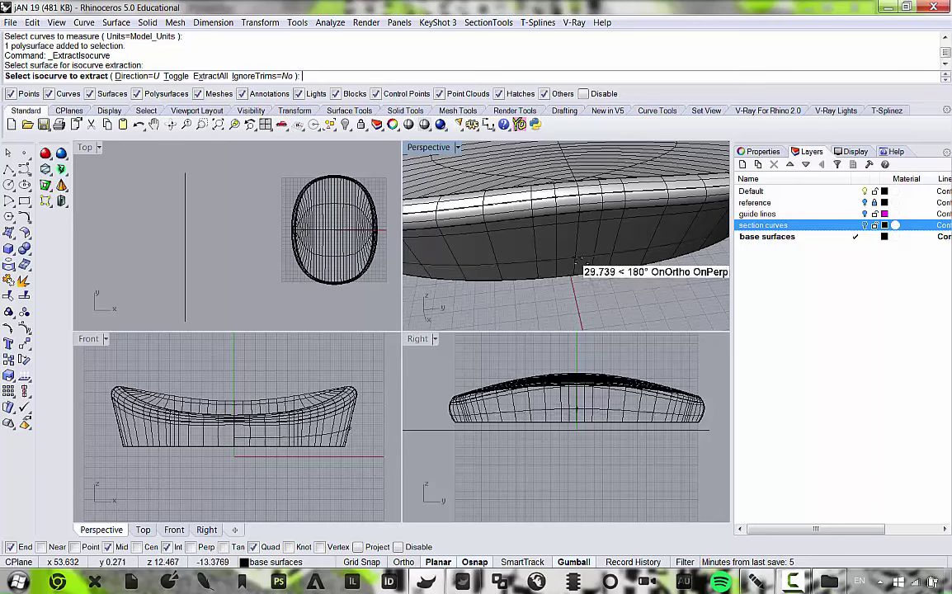
{"action": "scroll", "coordinate": [551, 243], "scroll_direction": "up", "scroll_amount": 2}
{"action": "scroll", "coordinate": [554, 237], "scroll_direction": "down", "scroll_amount": 2}
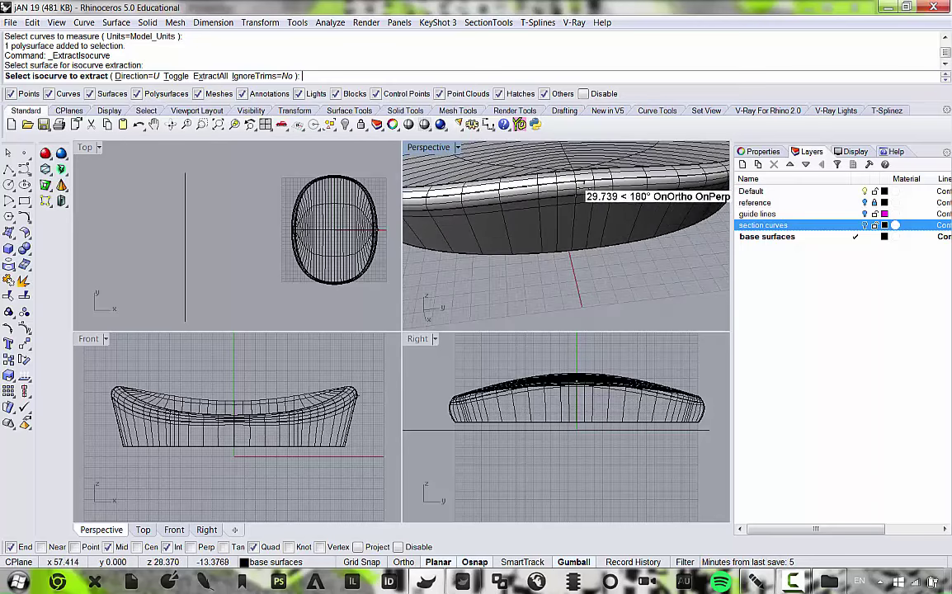
{"action": "scroll", "coordinate": [610, 217], "scroll_direction": "up", "scroll_amount": 2}
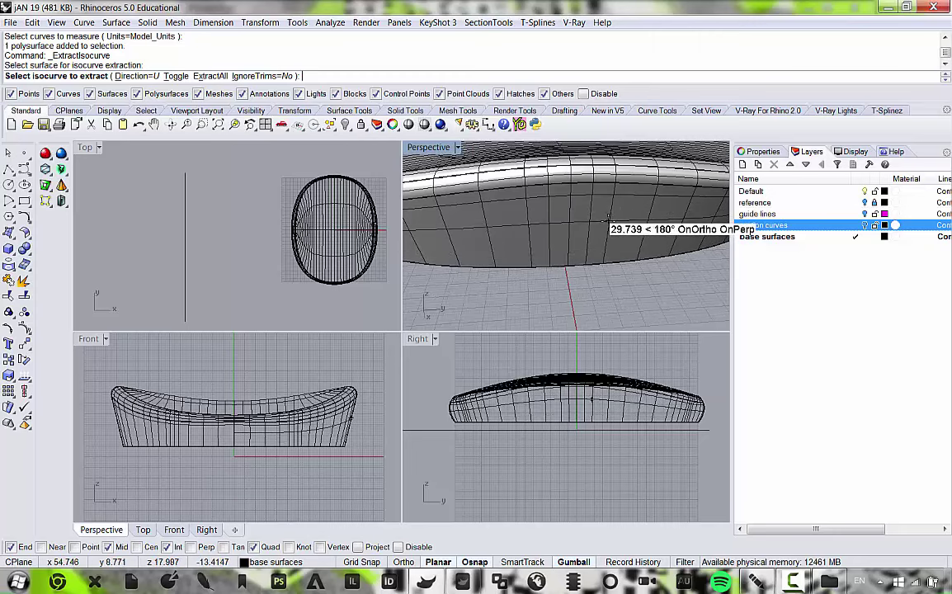
{"action": "left_click", "coordinate": [138, 75]}
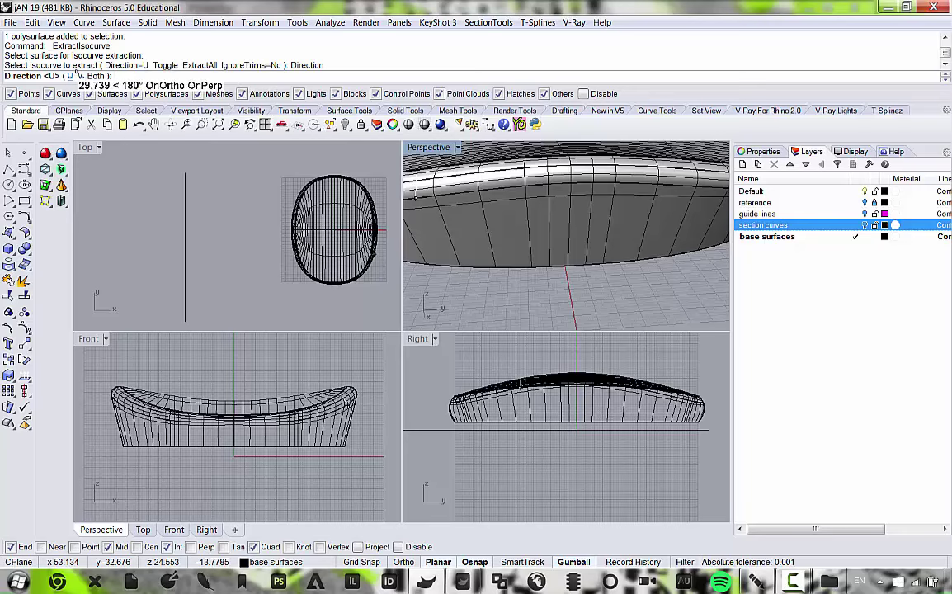
{"action": "left_click", "coordinate": [79, 76]}
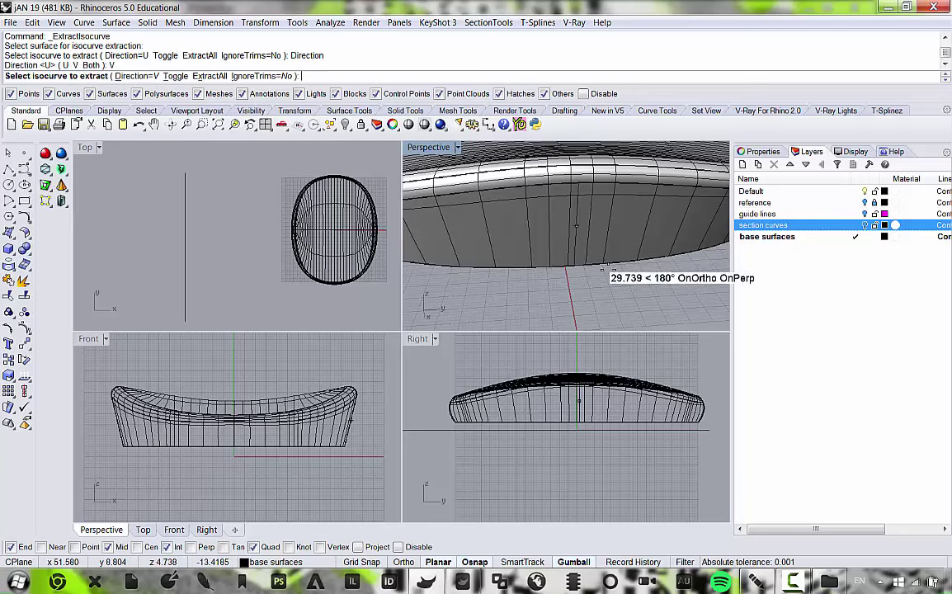
{"action": "scroll", "coordinate": [569, 263], "scroll_direction": "up", "scroll_amount": 3}
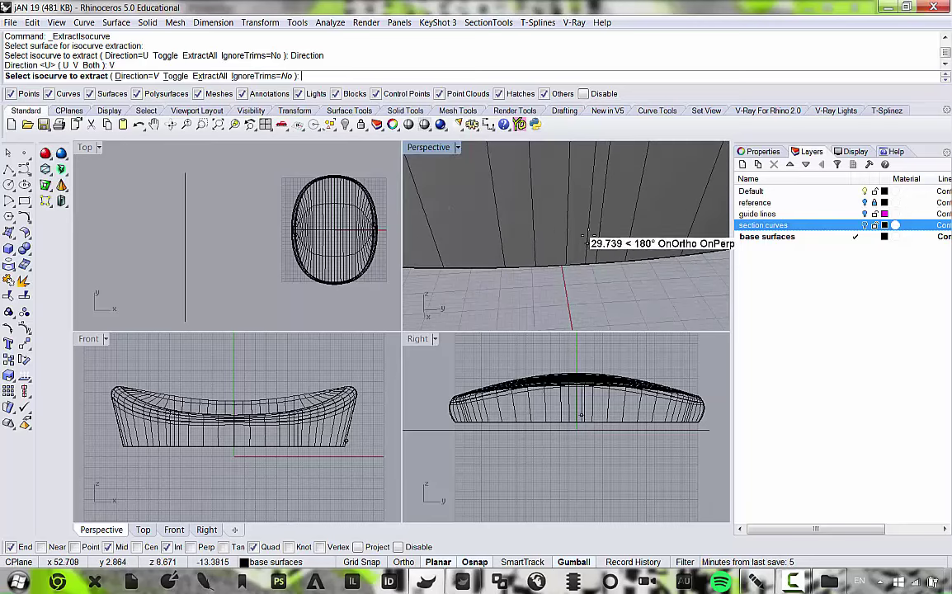
{"action": "scroll", "coordinate": [577, 264], "scroll_direction": "down", "scroll_amount": 2}
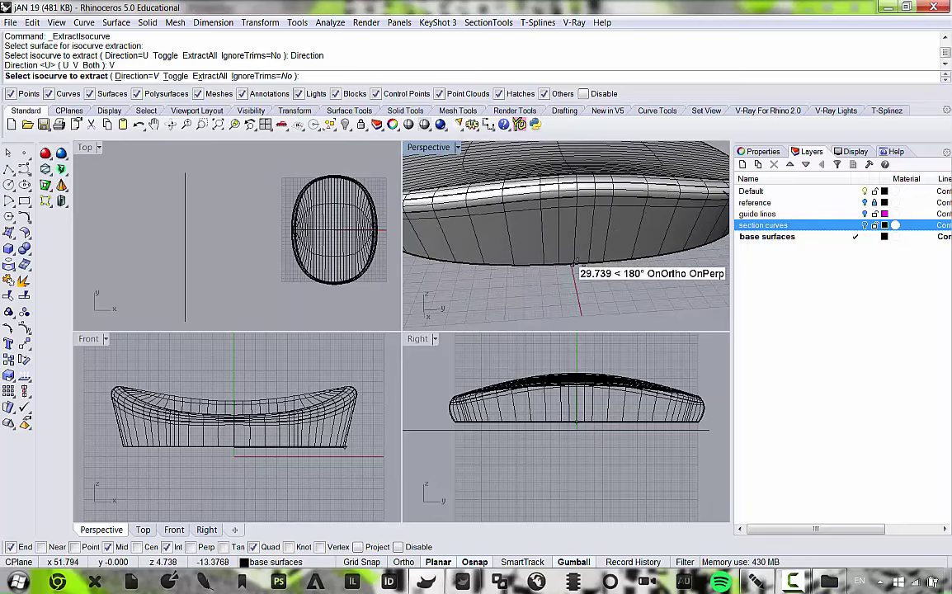
{"action": "left_click", "coordinate": [574, 266]}
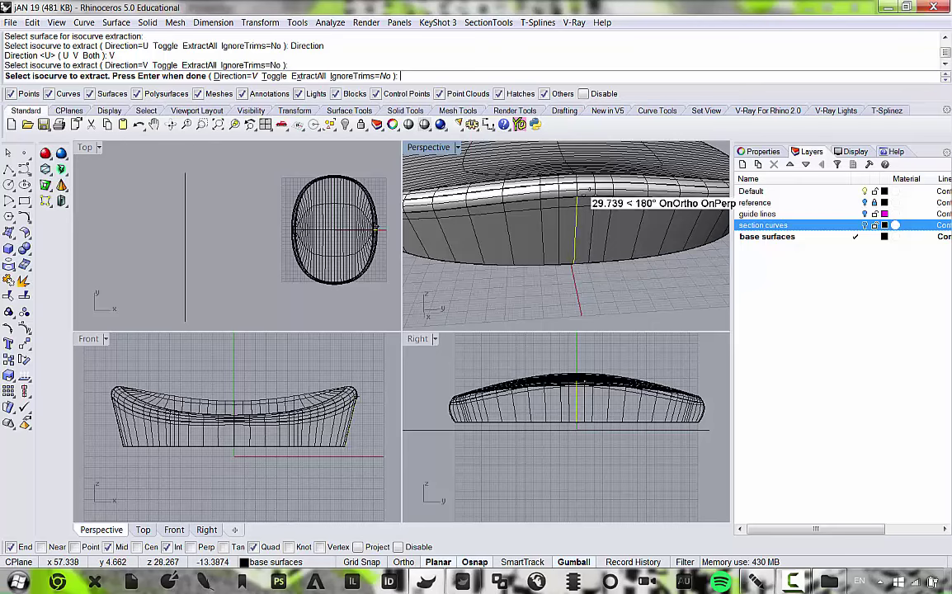
{"action": "scroll", "coordinate": [577, 173], "scroll_direction": "up", "scroll_amount": 2}
{"action": "scroll", "coordinate": [597, 220], "scroll_direction": "up", "scroll_amount": 3}
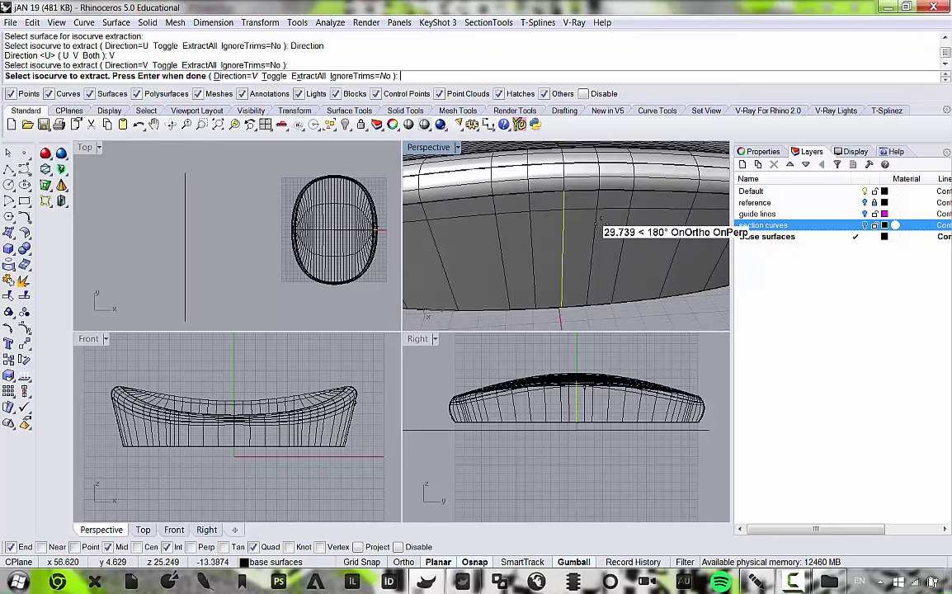
{"action": "left_click", "coordinate": [600, 222]}
{"action": "key", "text": "Return"}
{"action": "right_click_drag", "start_coordinate": [565, 180], "coordinate": [578, 212]}
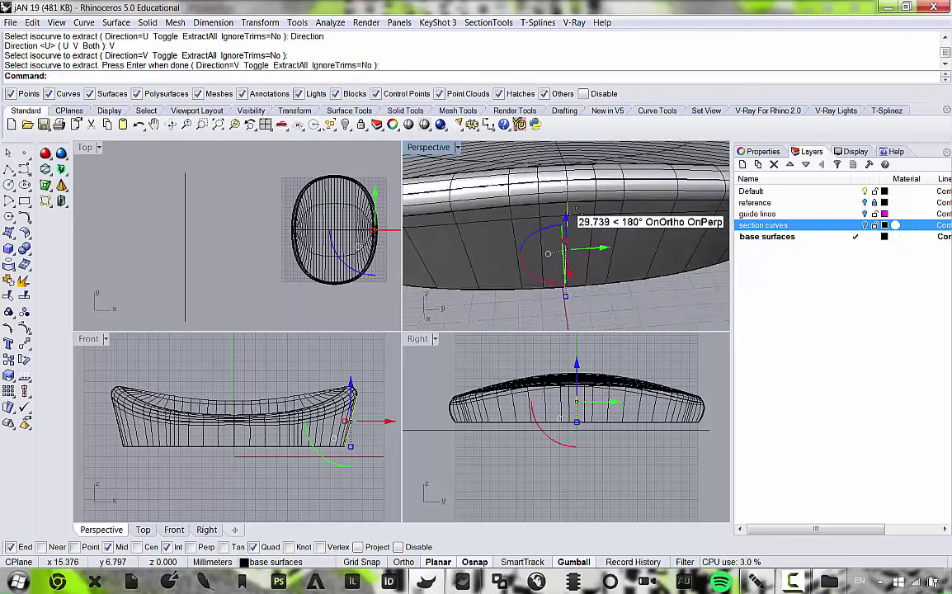
Maximize the Perspective view and extract the V-direction isocurve of the lower rim surface directly above the extracted wall curve.
{"action": "scroll", "coordinate": [576, 191], "scroll_direction": "up", "scroll_amount": 3}
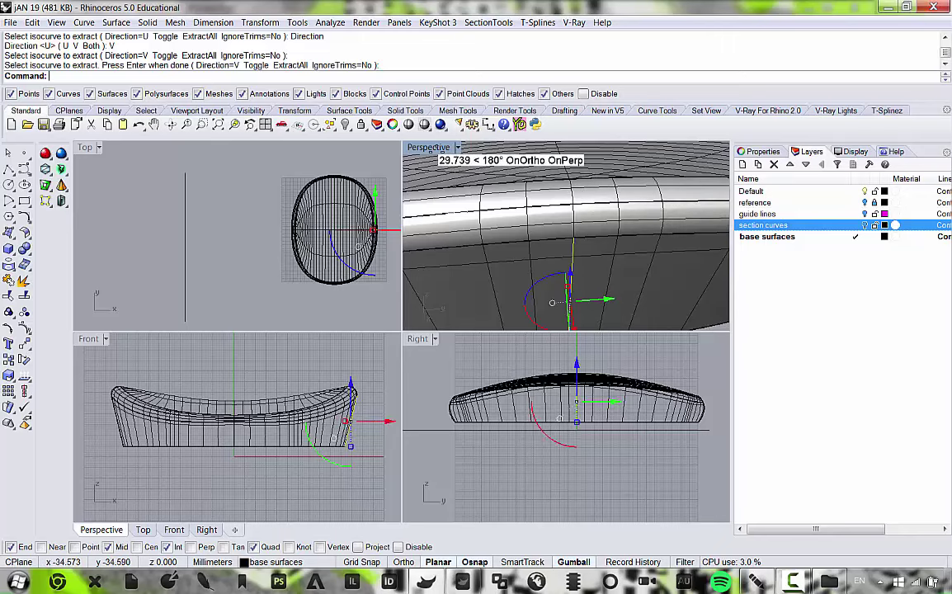
{"action": "double_click", "coordinate": [431, 148]}
{"action": "left_click", "coordinate": [449, 284]}
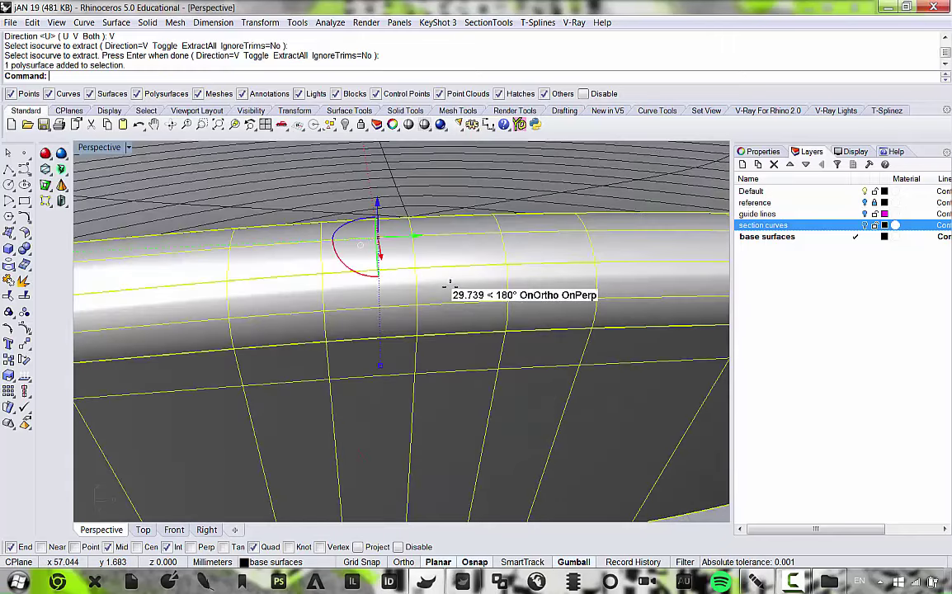
{"action": "scroll", "coordinate": [451, 283], "scroll_direction": "down", "scroll_amount": 5}
{"action": "right_click", "coordinate": [452, 284]}
{"action": "left_click", "coordinate": [430, 287]}
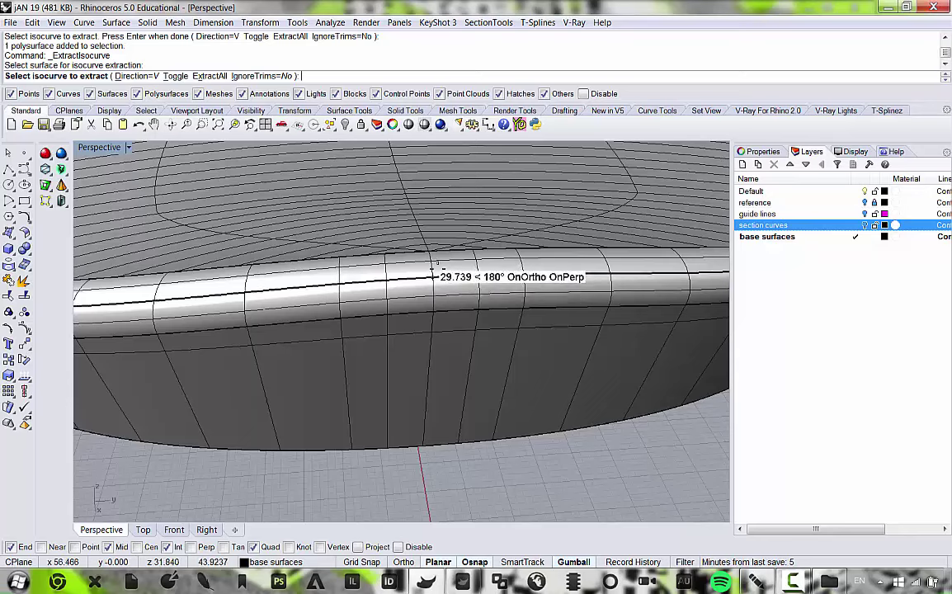
{"action": "scroll", "coordinate": [416, 325], "scroll_direction": "up", "scroll_amount": 3}
{"action": "left_click", "coordinate": [415, 330]}
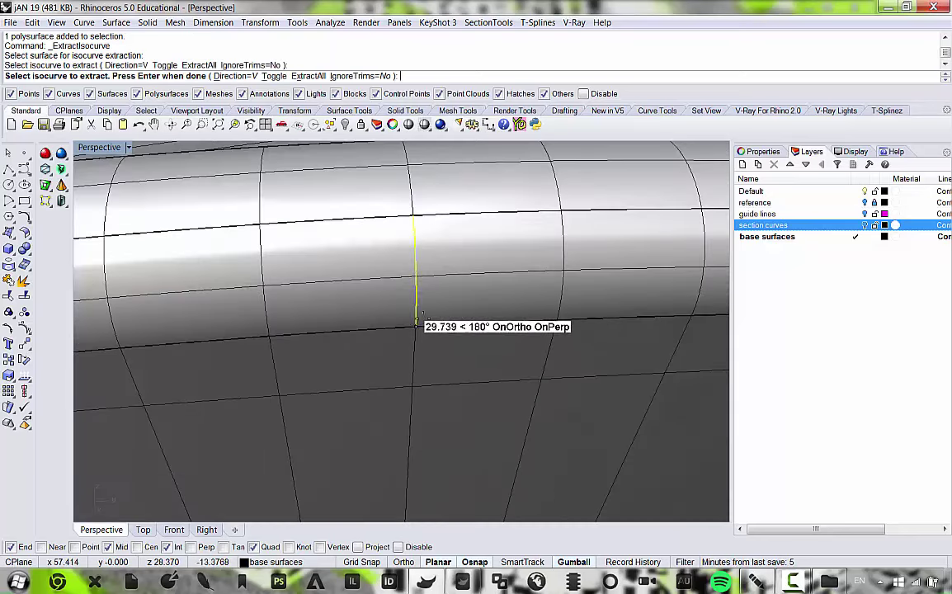
{"action": "scroll", "coordinate": [445, 247], "scroll_direction": "down", "scroll_amount": 3}
{"action": "key", "text": "Return"}
Extract the V-direction isocurve of the upper rim surface, snapped to the top end of the lower rim curve.
{"action": "scroll", "coordinate": [442, 235], "scroll_direction": "up", "scroll_amount": 2}
{"action": "left_click", "coordinate": [441, 237]}
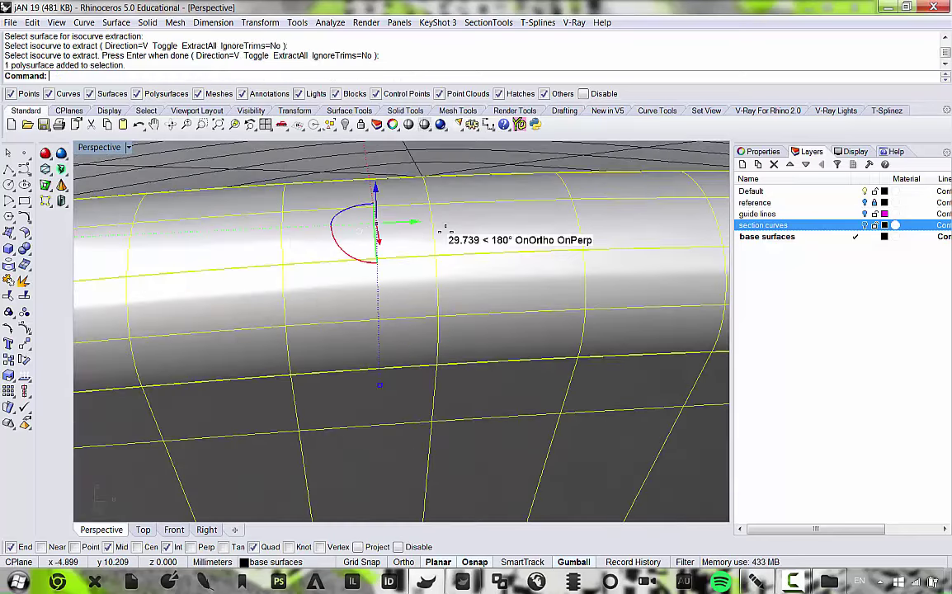
{"action": "key", "text": "Return"}
{"action": "left_click", "coordinate": [430, 229]}
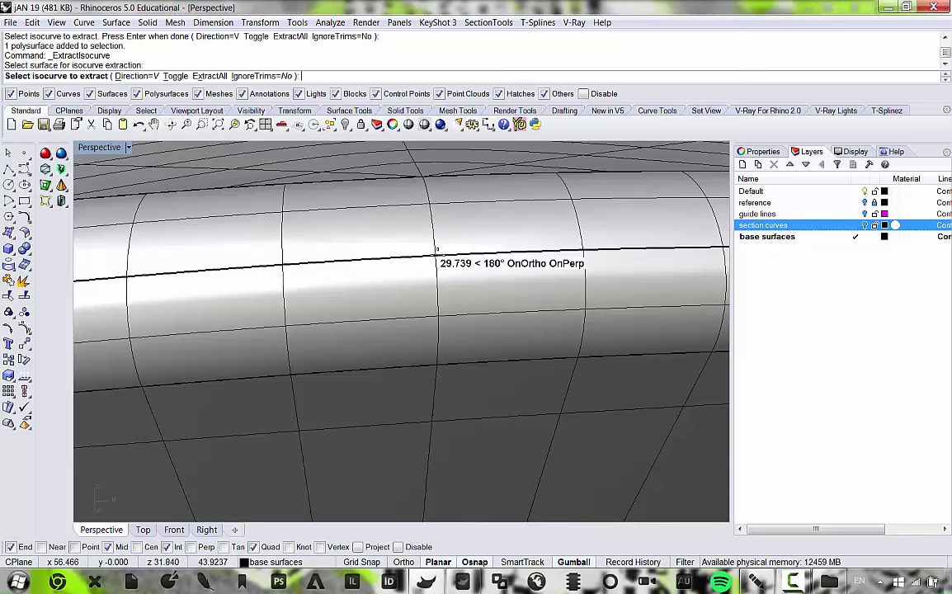
{"action": "left_click", "coordinate": [438, 249]}
{"action": "key", "text": "Return"}
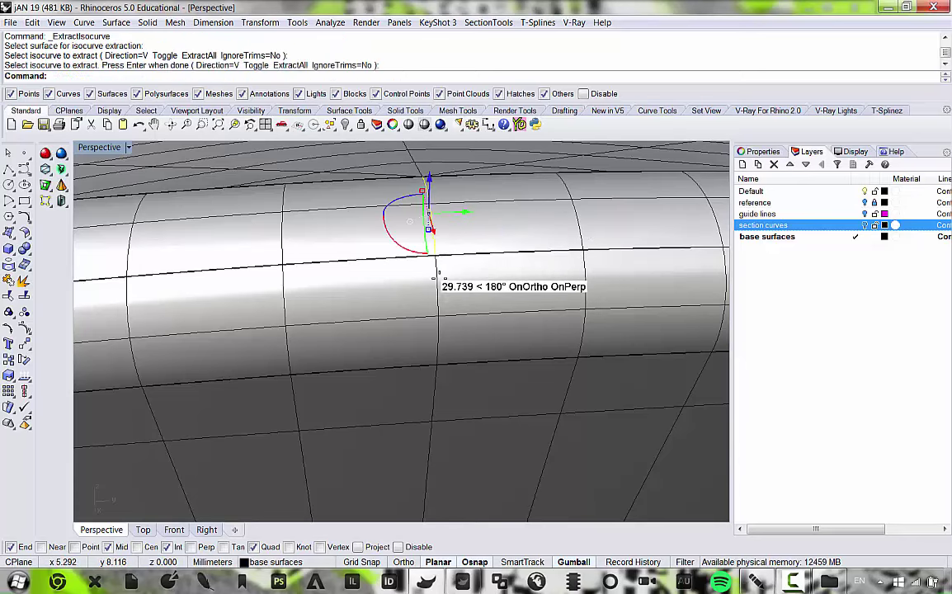
Select the three extracted isocurves of the wall and rim and join them into one open curve.
{"action": "left_click", "coordinate": [434, 277]}
{"action": "left_click", "coordinate": [459, 313]}
{"action": "left_click", "coordinate": [458, 409]}
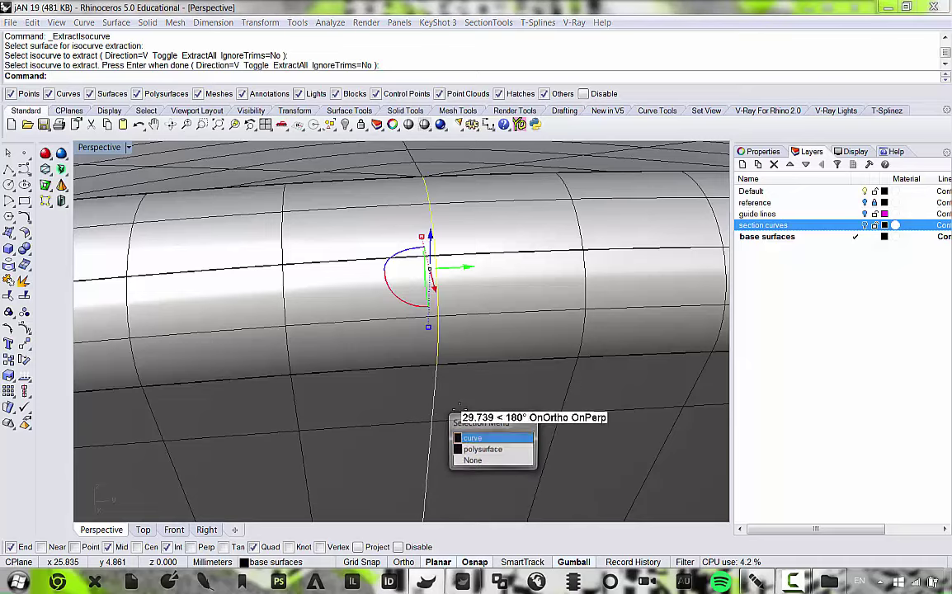
{"action": "left_click", "coordinate": [481, 436]}
{"action": "scroll", "coordinate": [489, 387], "scroll_direction": "down", "scroll_amount": 5}
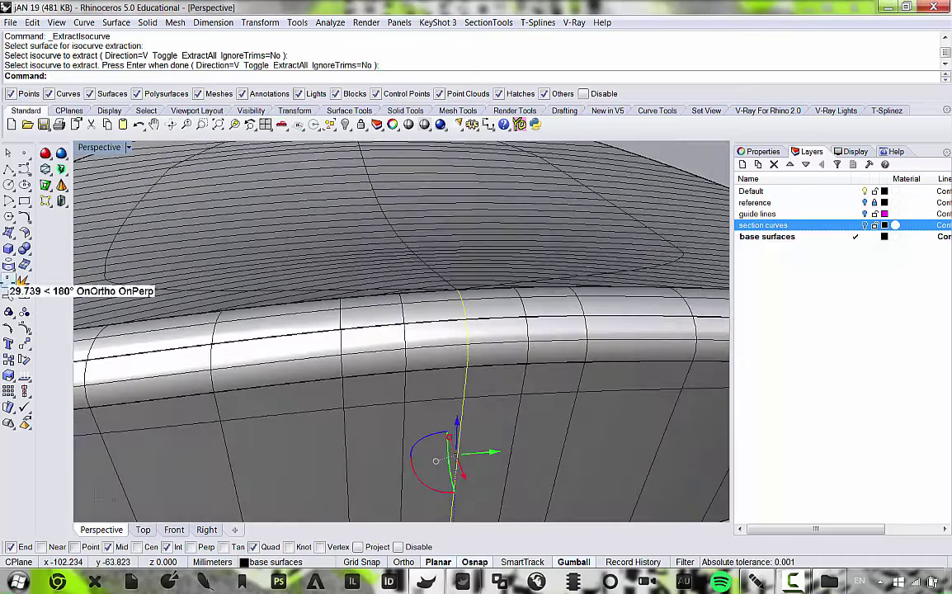
{"action": "left_click", "coordinate": [8, 279]}
{"action": "scroll", "coordinate": [408, 289], "scroll_direction": "down", "scroll_amount": 7}
{"action": "scroll", "coordinate": [434, 282], "scroll_direction": "up", "scroll_amount": 5}
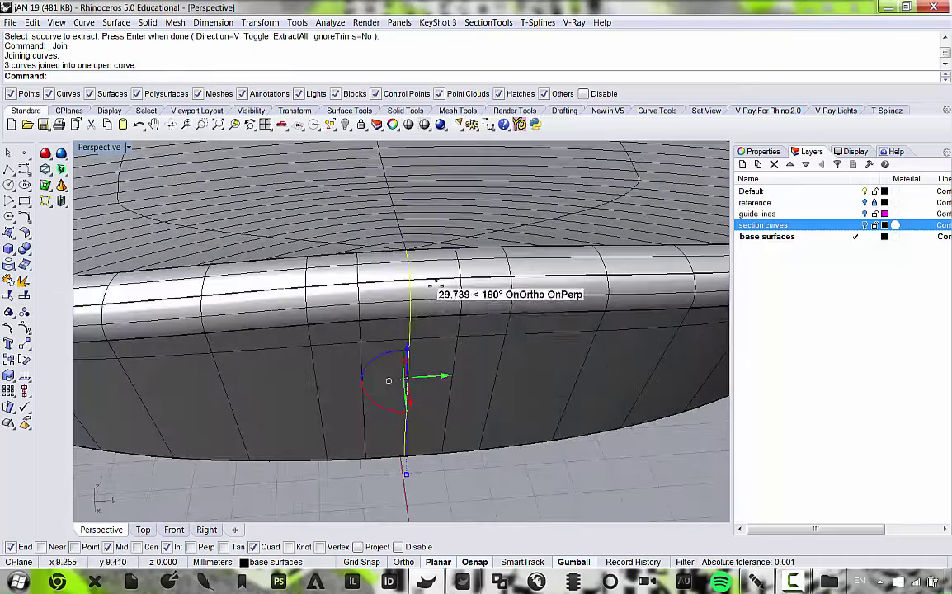
{"action": "scroll", "coordinate": [405, 372], "scroll_direction": "down", "scroll_amount": 6}
{"action": "right_click_drag", "start_coordinate": [406, 372], "coordinate": [437, 416]}
{"action": "scroll", "coordinate": [438, 438], "scroll_direction": "up", "scroll_amount": 6}
{"action": "left_click", "coordinate": [438, 415]}
{"action": "left_click", "coordinate": [427, 303]}
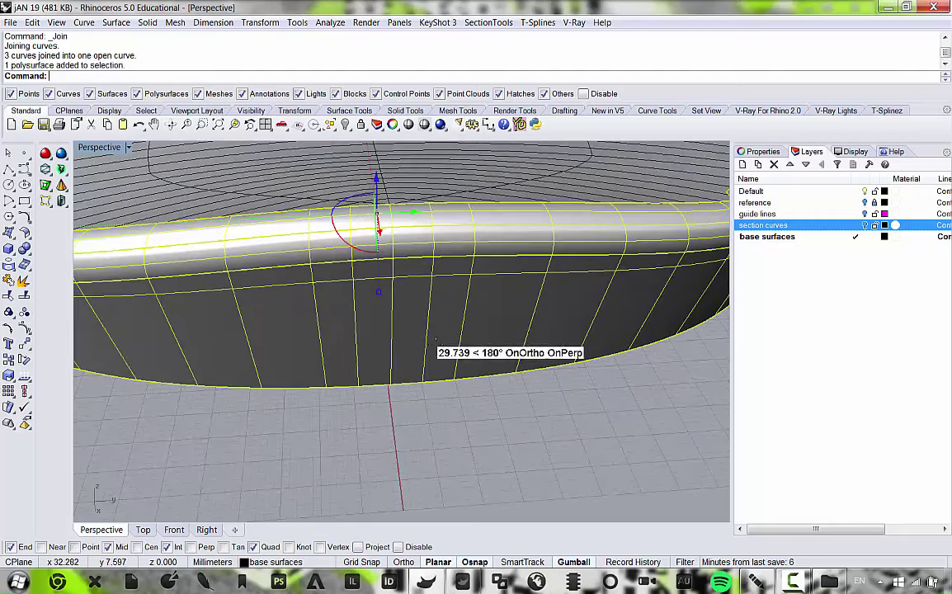
{"action": "scroll", "coordinate": [434, 277], "scroll_direction": "up", "scroll_amount": 4}
{"action": "left_click", "coordinate": [470, 446]}
{"action": "left_click", "coordinate": [83, 22]}
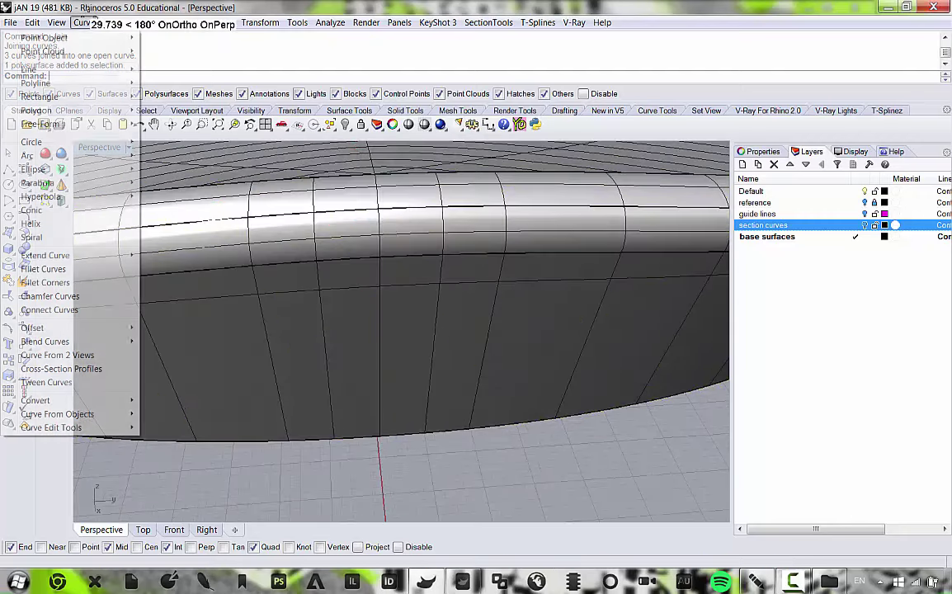
{"action": "mouse_move", "coordinate": [114, 412]}
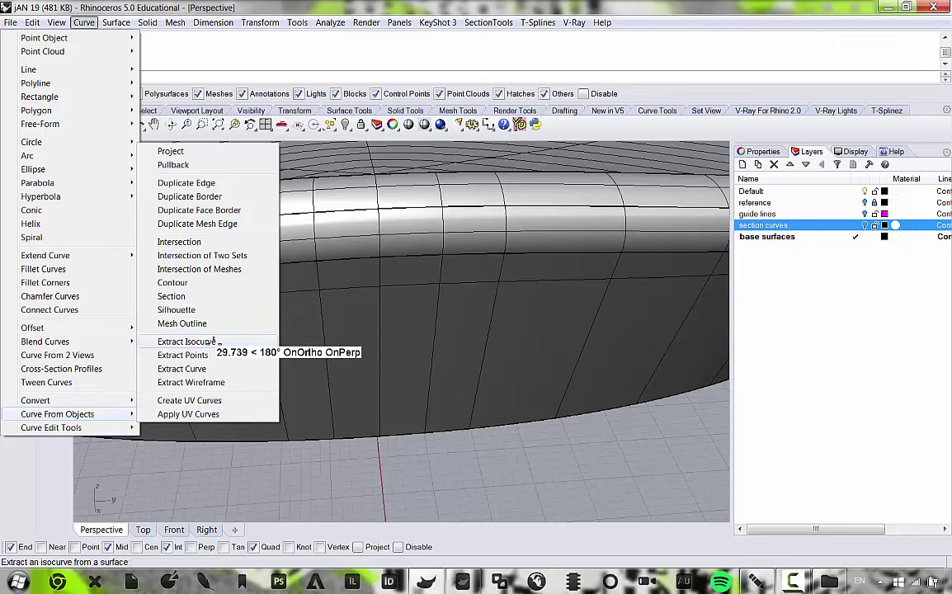
{"action": "left_click", "coordinate": [502, 464]}
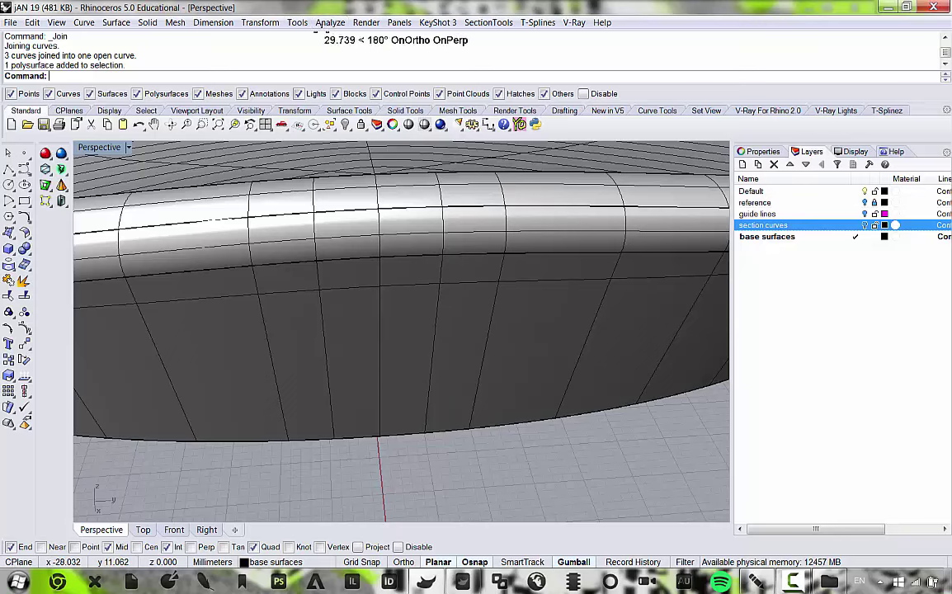
Measure the length of the joined section curve running up the wall and over the rim.
{"action": "left_click", "coordinate": [328, 22]}
{"action": "left_click", "coordinate": [270, 115]}
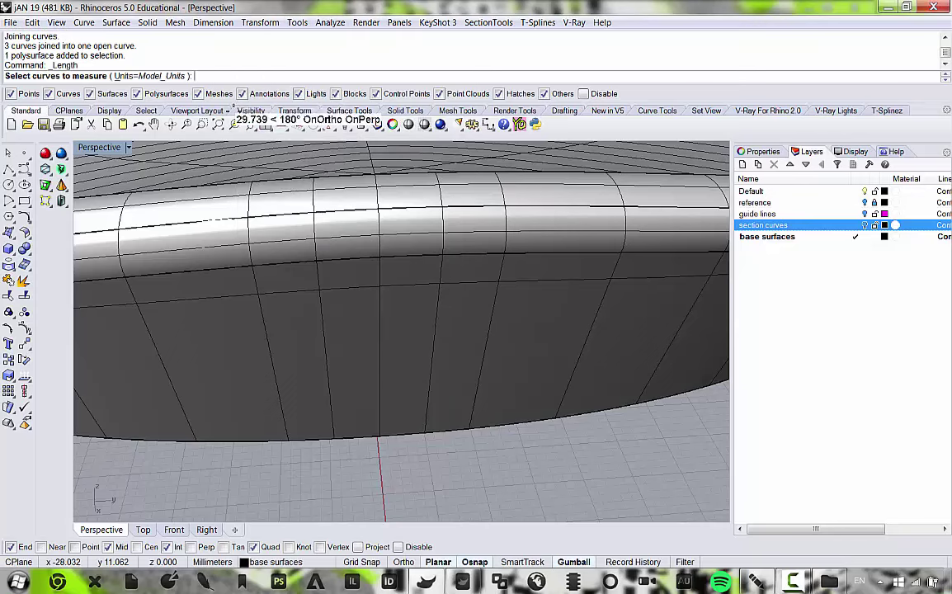
{"action": "left_click", "coordinate": [380, 328]}
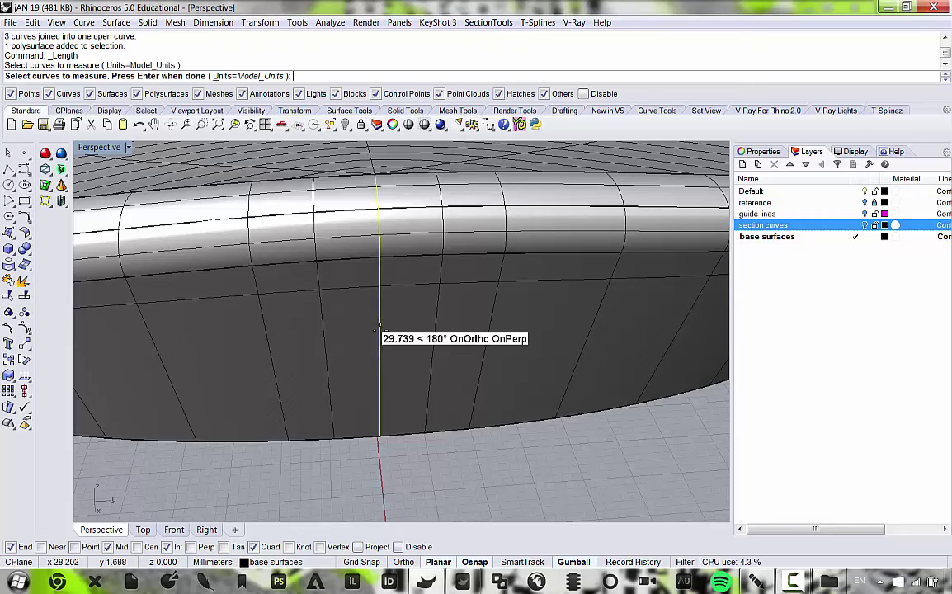
{"action": "right_click_drag", "start_coordinate": [380, 328], "coordinate": [336, 299]}
{"action": "key", "text": "Return"}
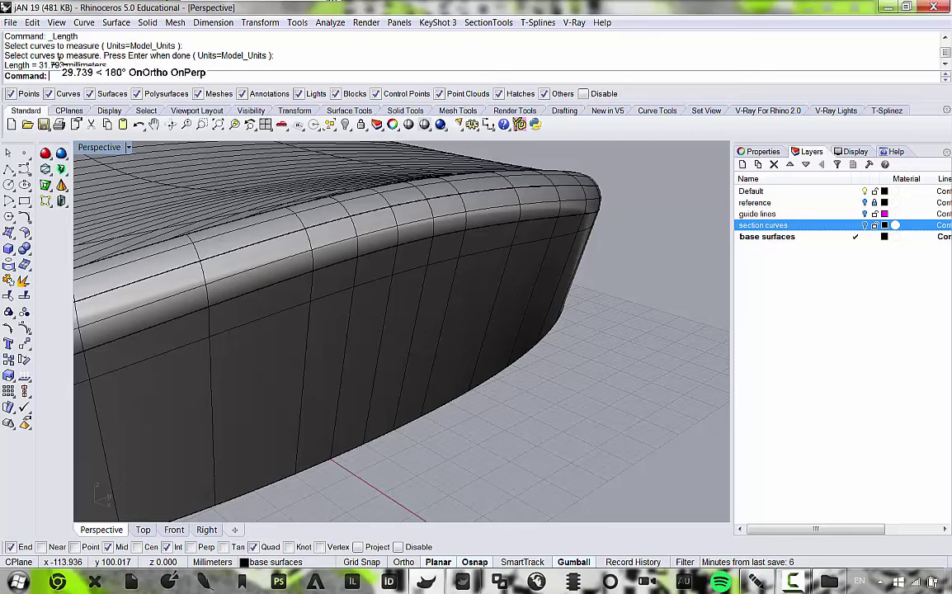
Delete the joined section curve from the stadium's wall and rim.
{"action": "right_click_drag", "start_coordinate": [373, 268], "coordinate": [328, 276]}
{"action": "left_click", "coordinate": [391, 283]}
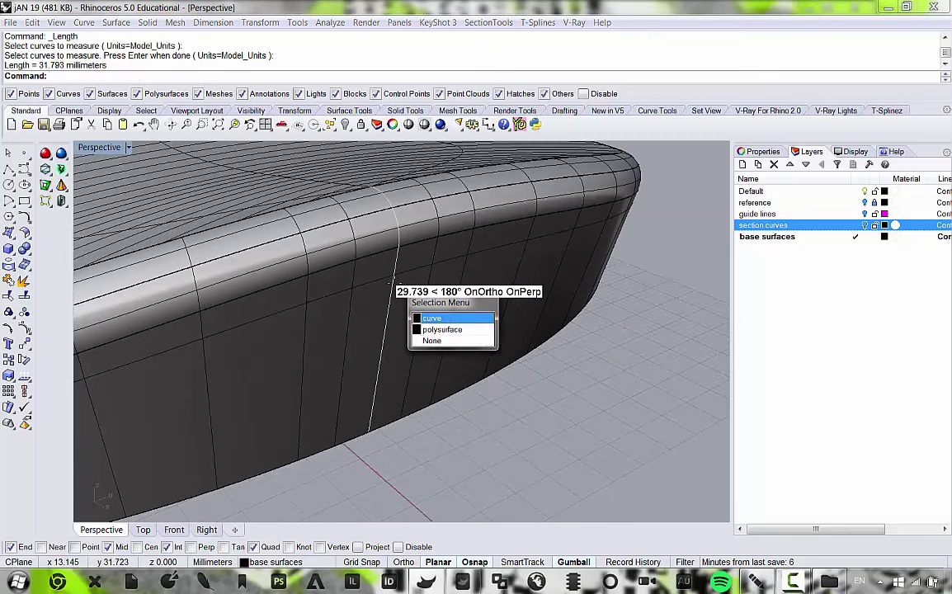
{"action": "left_click", "coordinate": [431, 318]}
{"action": "key", "text": "Delete"}
{"action": "scroll", "coordinate": [402, 280], "scroll_direction": "down", "scroll_amount": 8}
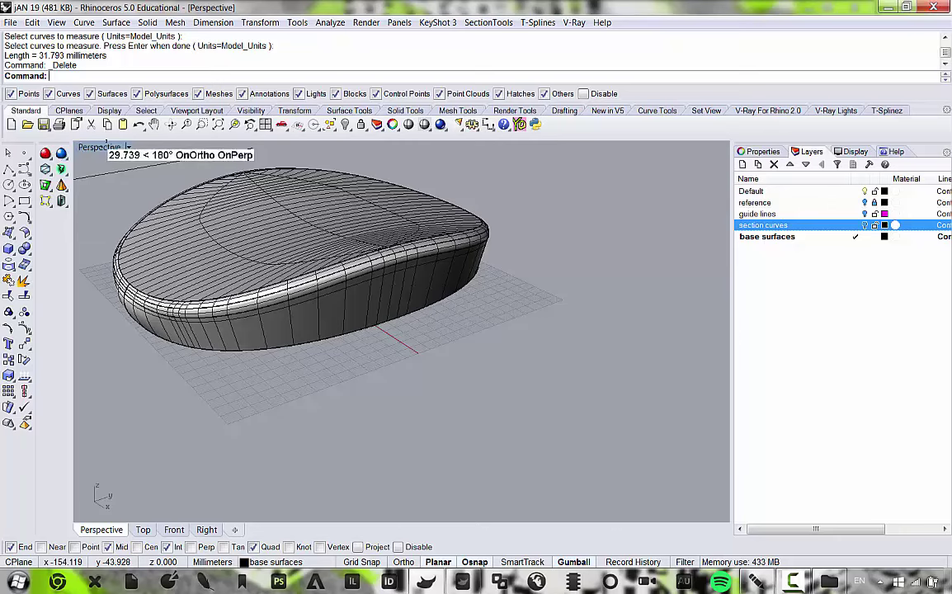
Draw a horizontal 32 mm polyline in the Top view, starting at the upper end of the 200 mm line and heading toward the stadium.
{"action": "double_click", "coordinate": [100, 147]}
{"action": "scroll", "coordinate": [431, 206], "scroll_direction": "down", "scroll_amount": 3}
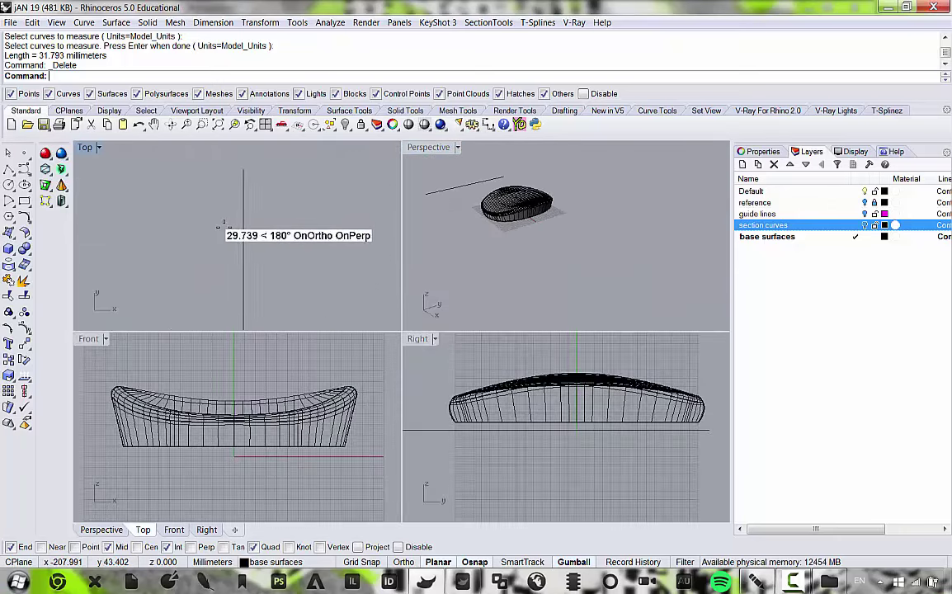
{"action": "scroll", "coordinate": [247, 173], "scroll_direction": "up", "scroll_amount": 8}
{"action": "left_click", "coordinate": [9, 169]}
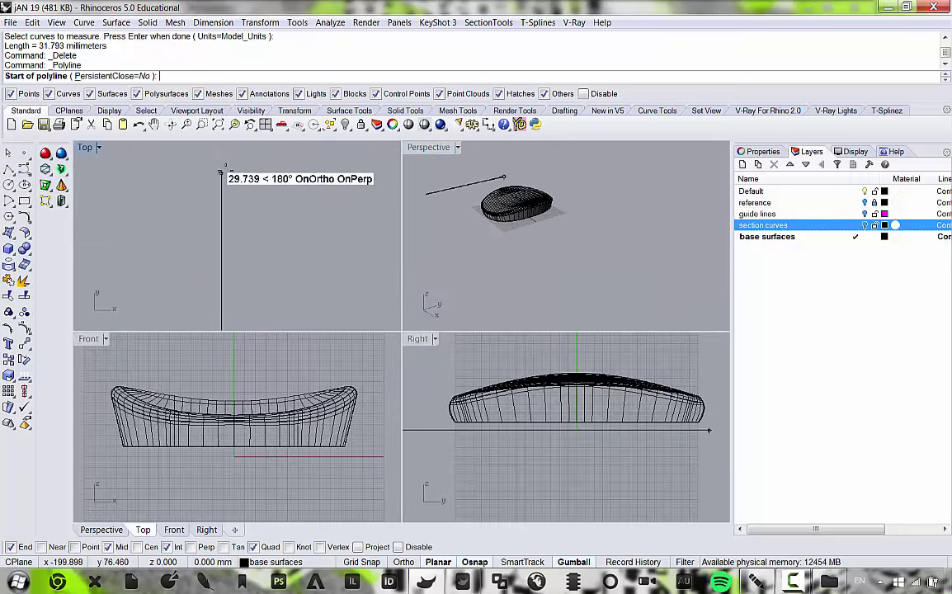
{"action": "left_click", "coordinate": [221, 173]}
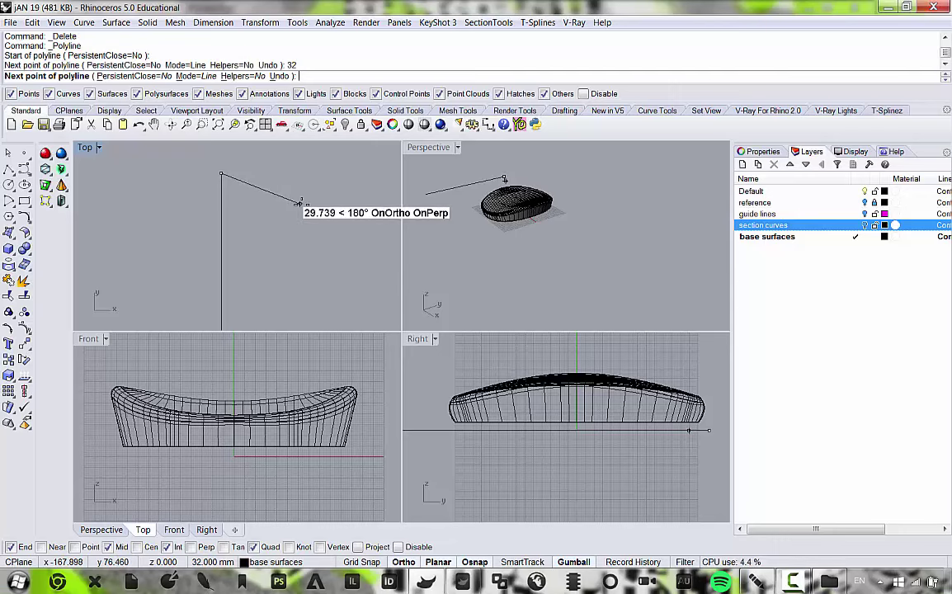
{"action": "left_click", "coordinate": [307, 186]}
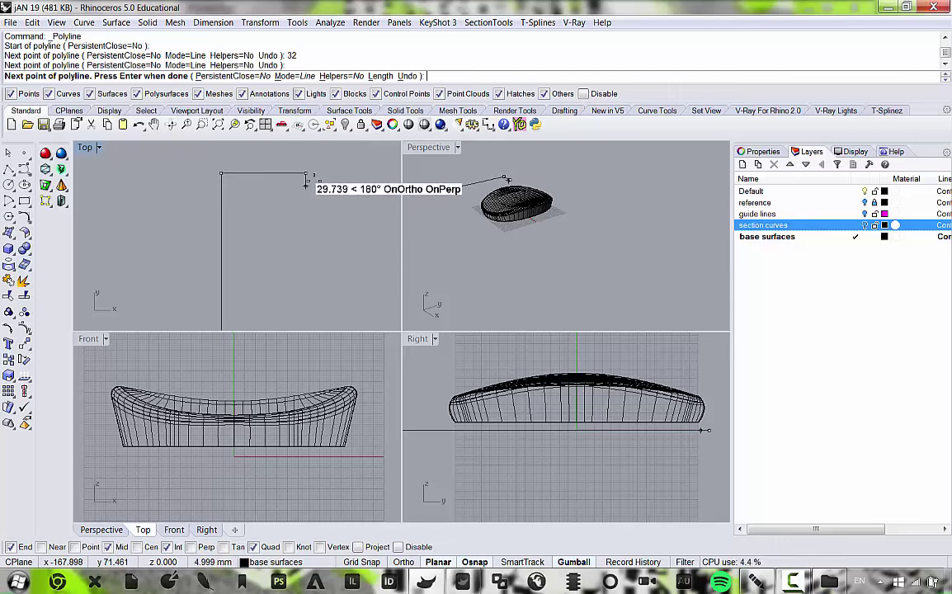
{"action": "double_click", "coordinate": [86, 147]}
{"action": "scroll", "coordinate": [446, 329], "scroll_direction": "up", "scroll_amount": 4}
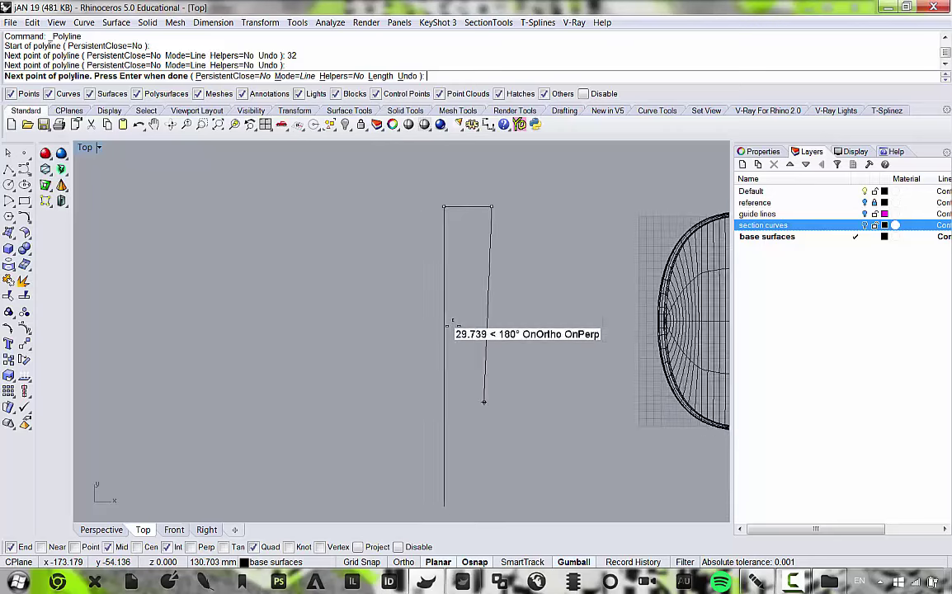
{"action": "right_click_drag", "start_coordinate": [418, 288], "coordinate": [426, 345]}
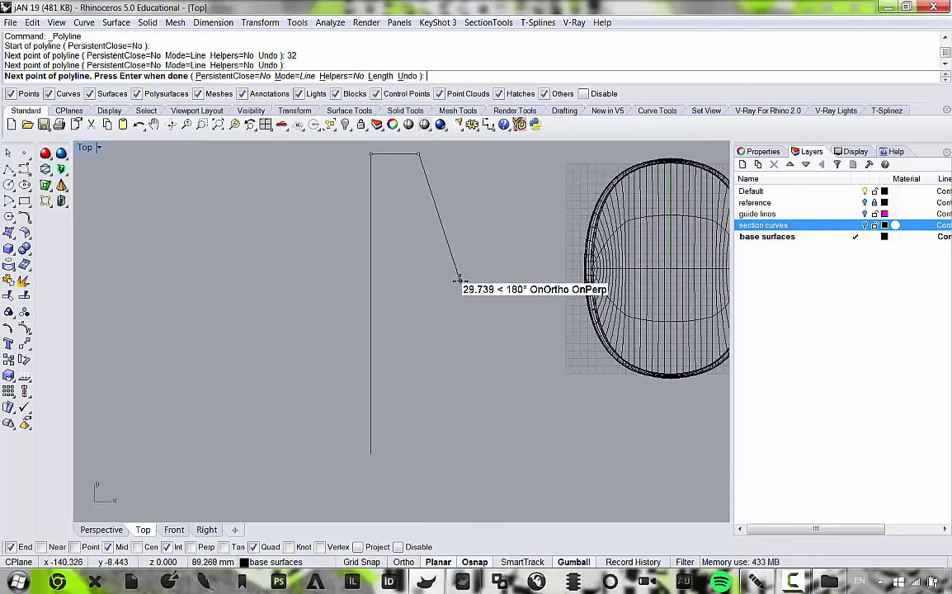
{"action": "key", "text": "Return"}
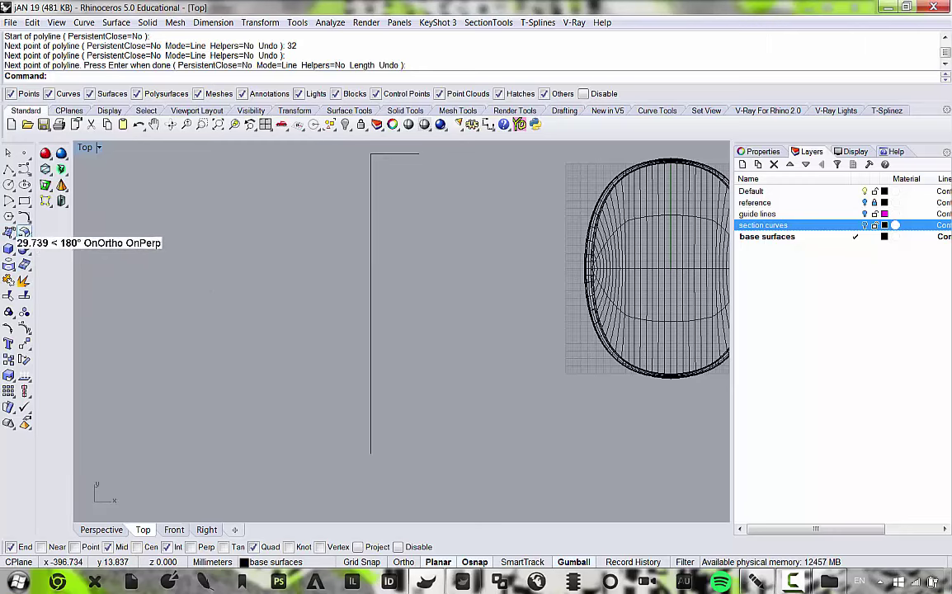
Create a rectangular plane from the lower end of the 200 mm line to the free end of the 32 mm line.
{"action": "left_click", "coordinate": [8, 232]}
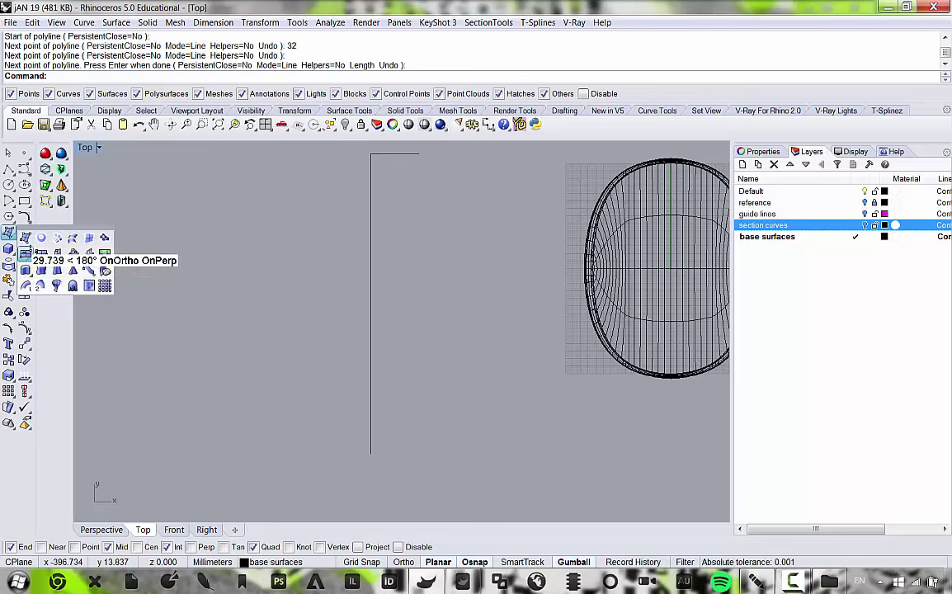
{"action": "left_click", "coordinate": [26, 252]}
{"action": "left_click", "coordinate": [370, 452]}
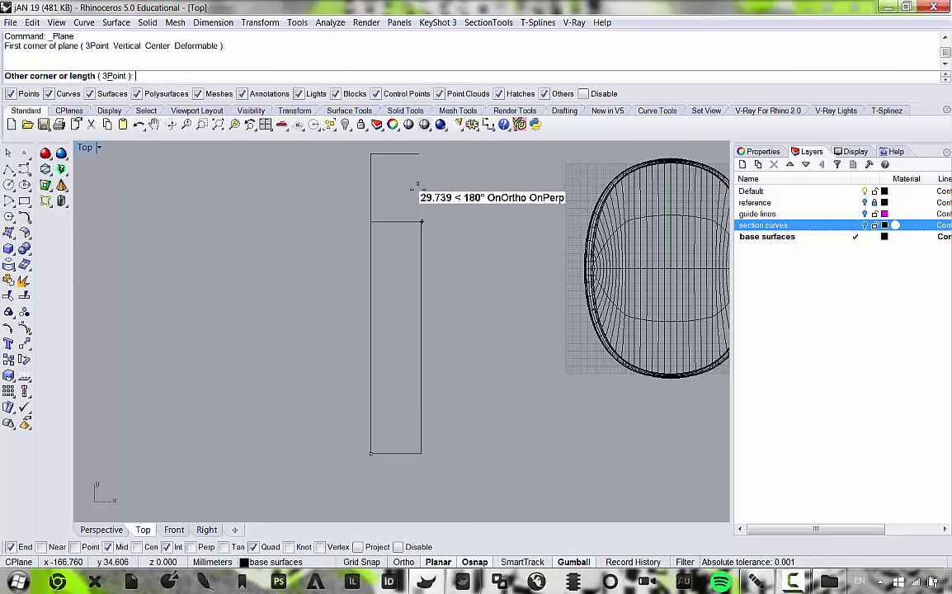
{"action": "left_click", "coordinate": [418, 154]}
{"action": "scroll", "coordinate": [417, 210], "scroll_direction": "down", "scroll_amount": 3}
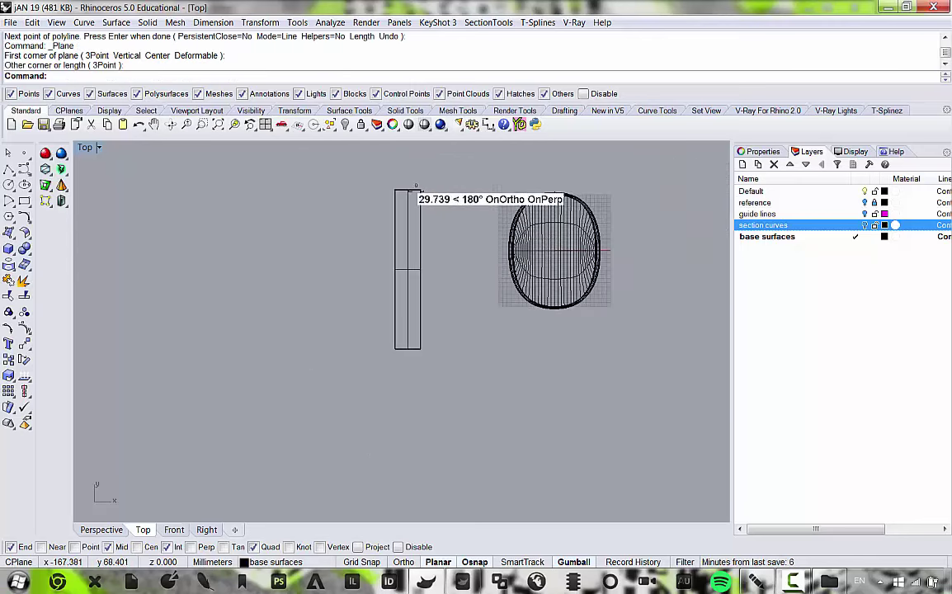
Delete the two construction lines along the plane's edges, keeping the plane itself.
{"action": "left_click_drag", "start_coordinate": [323, 149], "coordinate": [417, 356]}
{"action": "scroll", "coordinate": [417, 330], "scroll_direction": "up", "scroll_amount": 3}
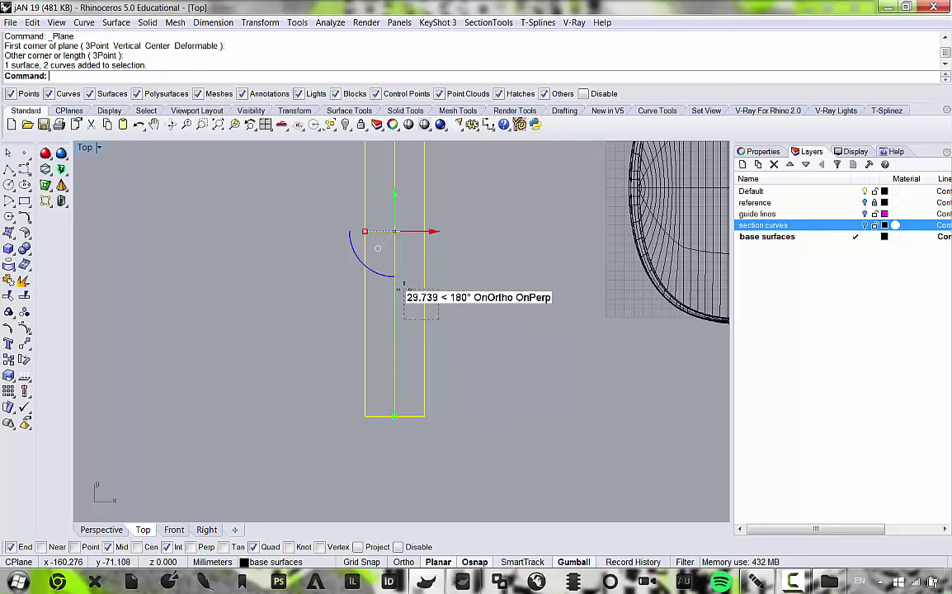
{"action": "left_click", "coordinate": [400, 287], "text": "ctrl"}
{"action": "scroll", "coordinate": [401, 288], "scroll_direction": "down", "scroll_amount": 3}
{"action": "key", "text": "Delete"}
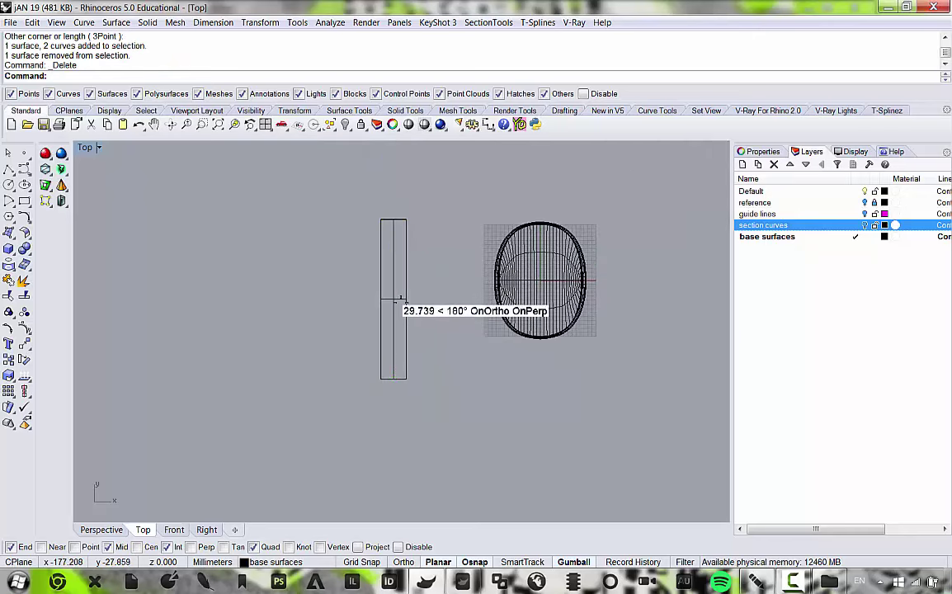
Compare the flat plane with the stadium's wall and rim in the Top view.
{"action": "scroll", "coordinate": [400, 281], "scroll_direction": "up", "scroll_amount": 2}
{"action": "scroll", "coordinate": [511, 285], "scroll_direction": "up", "scroll_amount": 2}
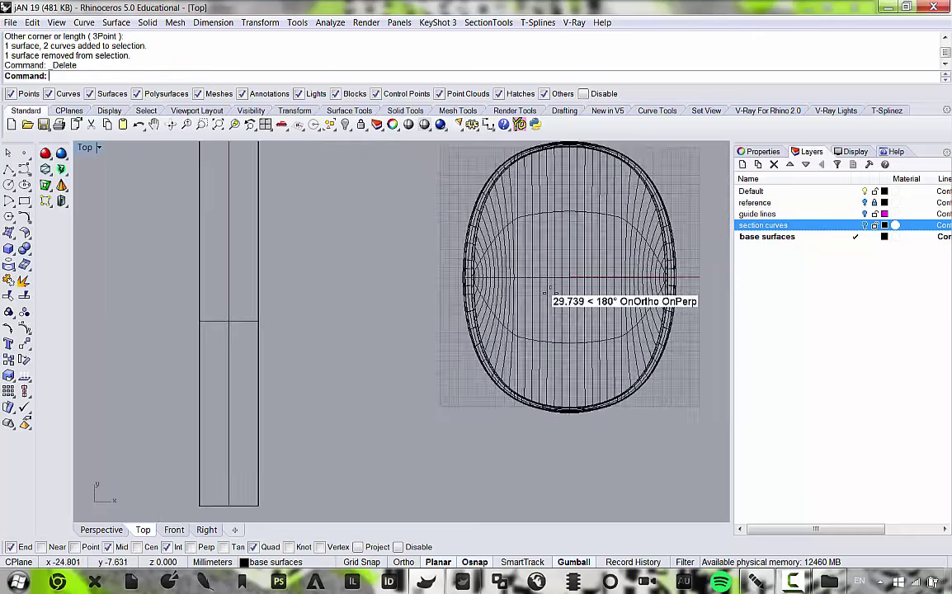
{"action": "scroll", "coordinate": [577, 280], "scroll_direction": "down", "scroll_amount": 2}
{"action": "scroll", "coordinate": [569, 280], "scroll_direction": "up", "scroll_amount": 6}
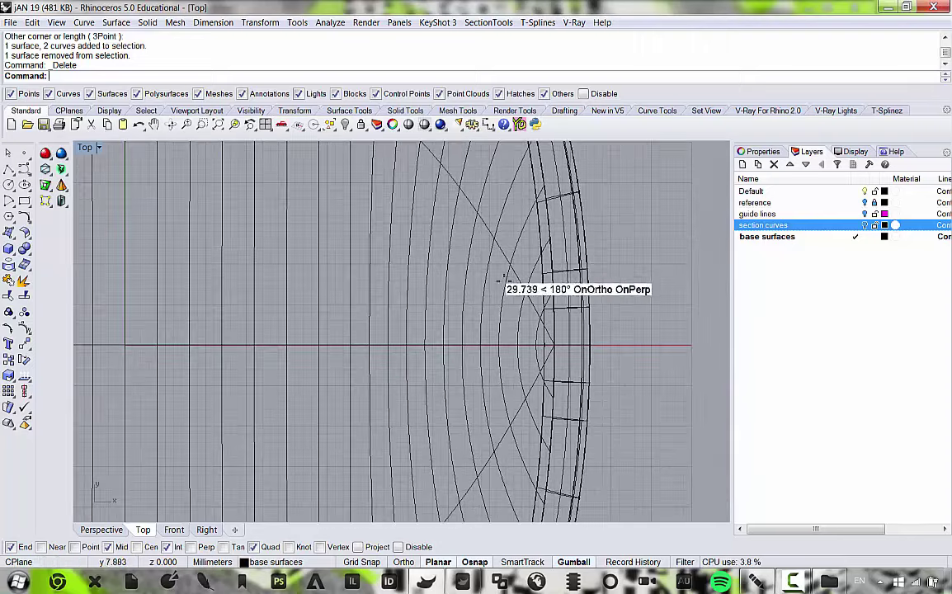
{"action": "scroll", "coordinate": [622, 363], "scroll_direction": "down", "scroll_amount": 3}
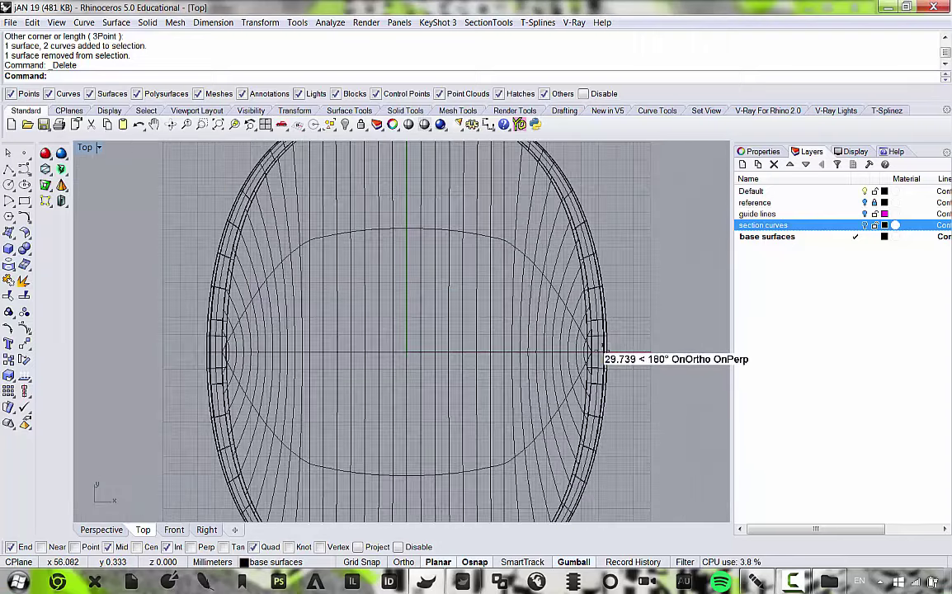
{"action": "left_click", "coordinate": [600, 353]}
{"action": "scroll", "coordinate": [658, 319], "scroll_direction": "down", "scroll_amount": 2}
{"action": "scroll", "coordinate": [544, 309], "scroll_direction": "down", "scroll_amount": 4}
{"action": "scroll", "coordinate": [437, 297], "scroll_direction": "up", "scroll_amount": 3}
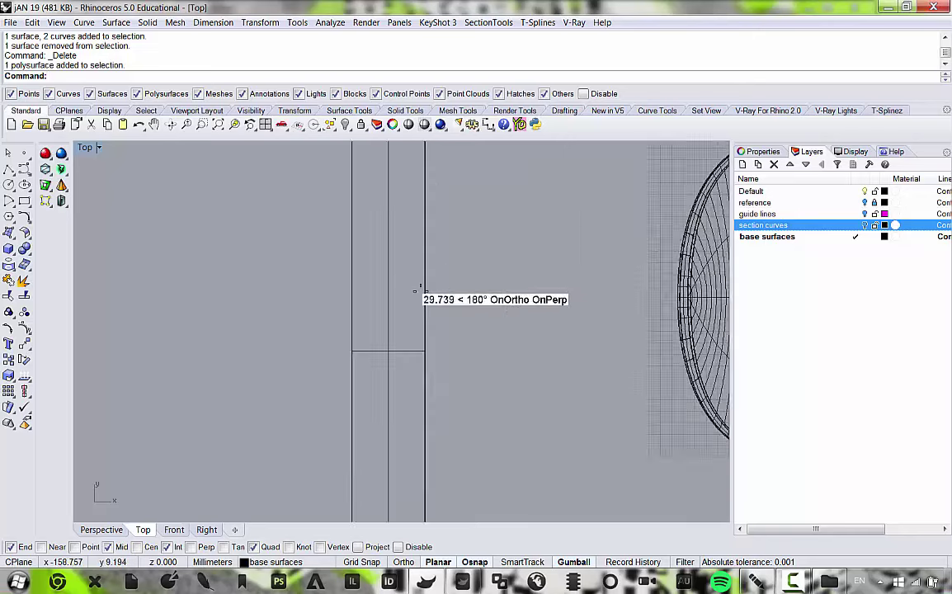
{"action": "scroll", "coordinate": [354, 283], "scroll_direction": "down", "scroll_amount": 3}
Move the flat plane about 57 mm along the X axis toward the stadium, working in the maximized Perspective view.
{"action": "double_click", "coordinate": [85, 147]}
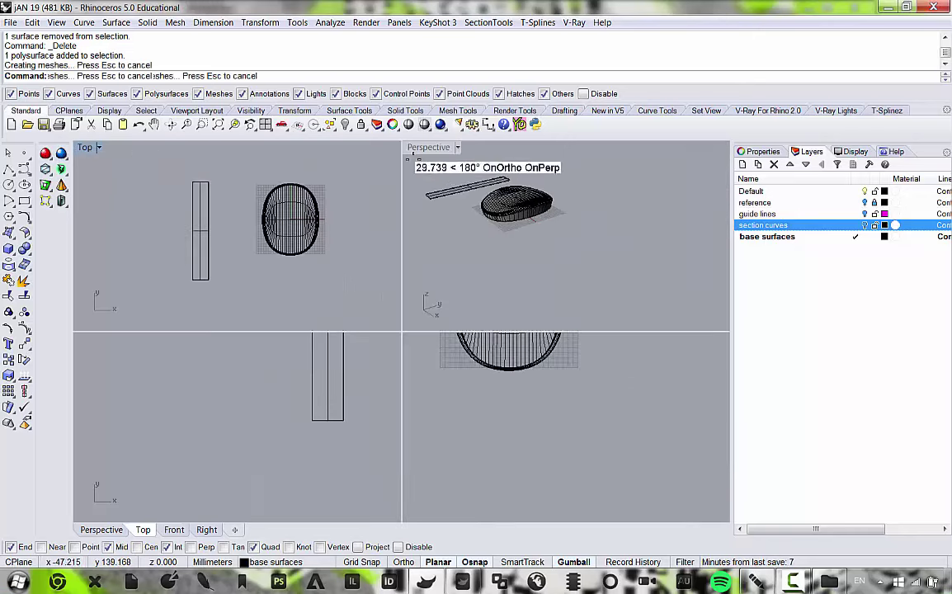
{"action": "double_click", "coordinate": [435, 151]}
{"action": "right_click_drag", "start_coordinate": [438, 157], "coordinate": [331, 295]}
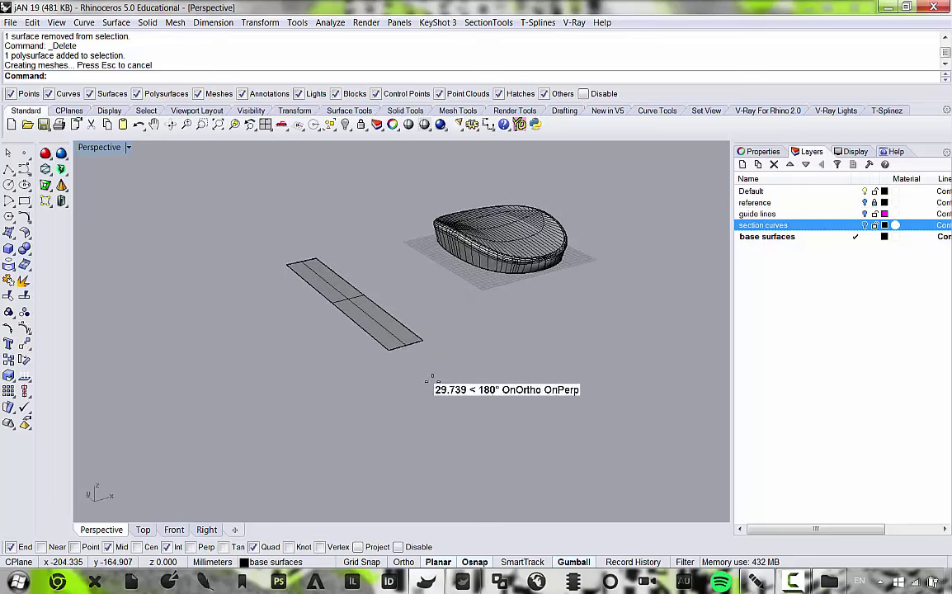
{"action": "scroll", "coordinate": [348, 329], "scroll_direction": "up", "scroll_amount": 2}
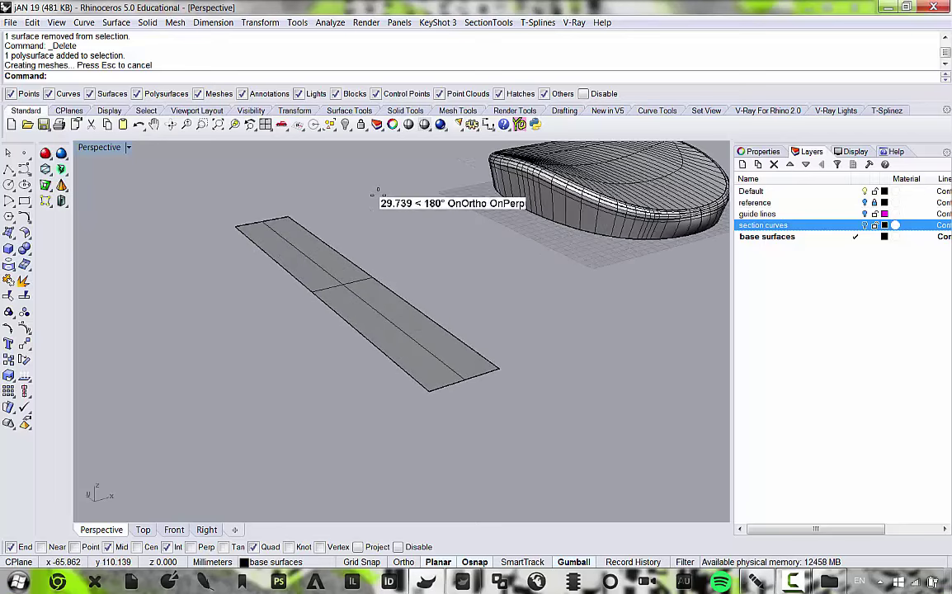
{"action": "scroll", "coordinate": [378, 198], "scroll_direction": "down", "scroll_amount": 5}
{"action": "right_click_drag", "start_coordinate": [381, 274], "coordinate": [357, 297]}
{"action": "scroll", "coordinate": [342, 273], "scroll_direction": "up", "scroll_amount": 4}
{"action": "left_click", "coordinate": [342, 272]}
{"action": "left_click_drag", "start_coordinate": [376, 250], "coordinate": [449, 232]}
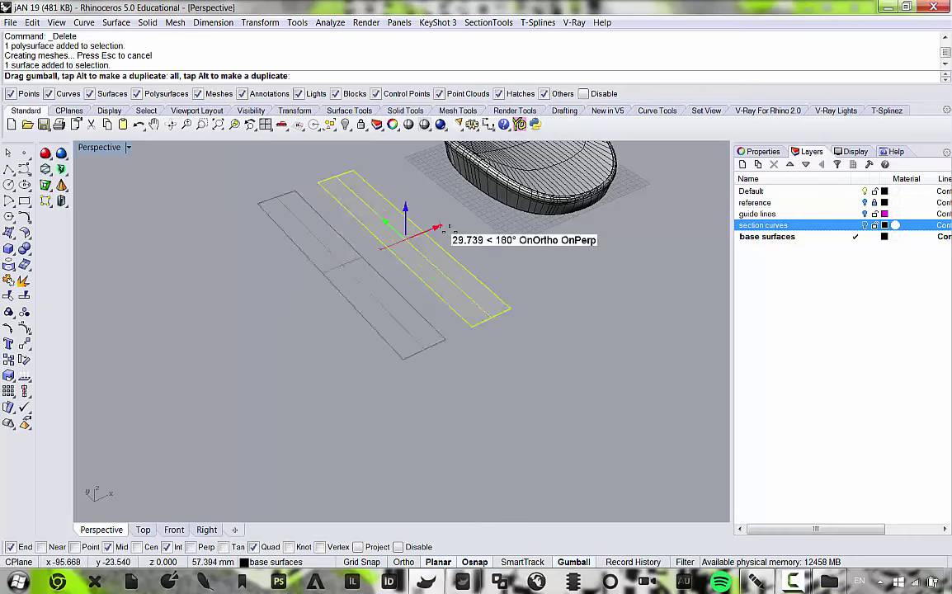
{"action": "scroll", "coordinate": [441, 276], "scroll_direction": "down", "scroll_amount": 7}
{"action": "right_click_drag", "start_coordinate": [386, 292], "coordinate": [511, 287]}
{"action": "scroll", "coordinate": [338, 263], "scroll_direction": "up", "scroll_amount": 9}
{"action": "left_click", "coordinate": [372, 375]}
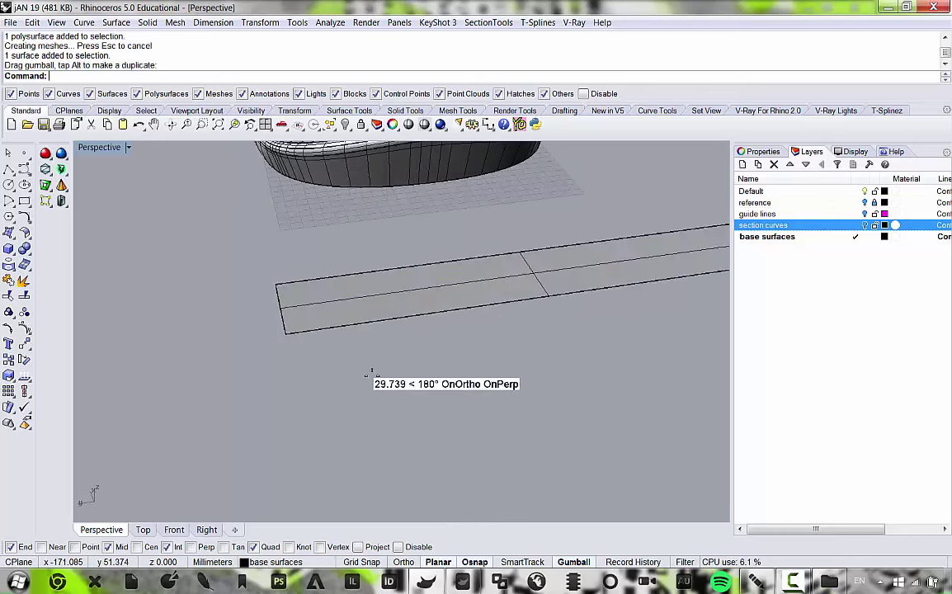
Switch to the Jan 19 folder and view the Beijing-bird-nest-4 reference photo, then return to the Rhino model.
{"action": "scroll", "coordinate": [369, 375], "scroll_direction": "down", "scroll_amount": 3}
{"action": "scroll", "coordinate": [444, 372], "scroll_direction": "up", "scroll_amount": 5}
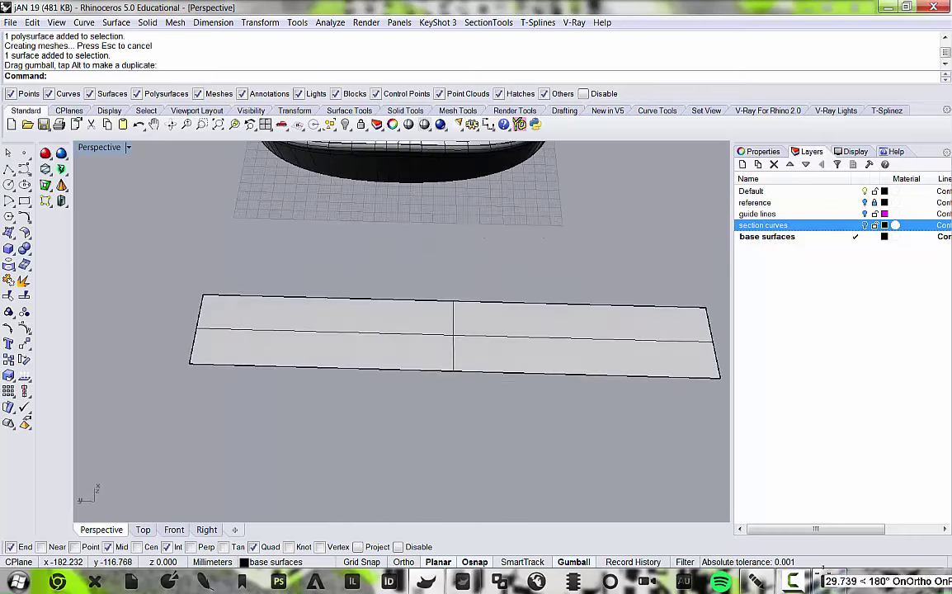
{"action": "left_click", "coordinate": [828, 580]}
{"action": "left_click", "coordinate": [394, 117]}
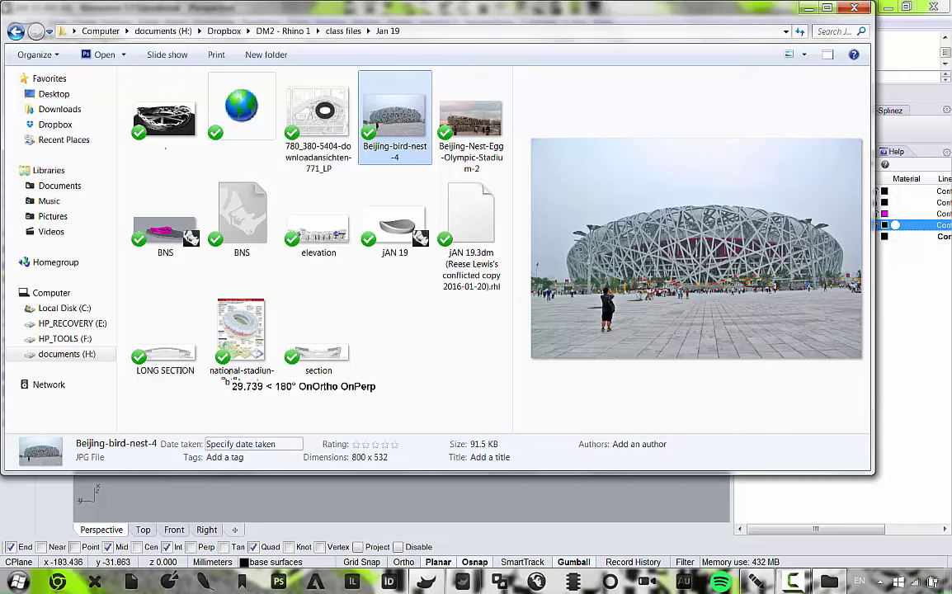
{"action": "left_click", "coordinate": [524, 505]}
Draw a single horizontal line in the Top view, beside the flat plane on the side away from the stadium.
{"action": "scroll", "coordinate": [361, 323], "scroll_direction": "down", "scroll_amount": 7}
{"action": "right_click_drag", "start_coordinate": [362, 322], "coordinate": [452, 346]}
{"action": "scroll", "coordinate": [452, 410], "scroll_direction": "down", "scroll_amount": 8}
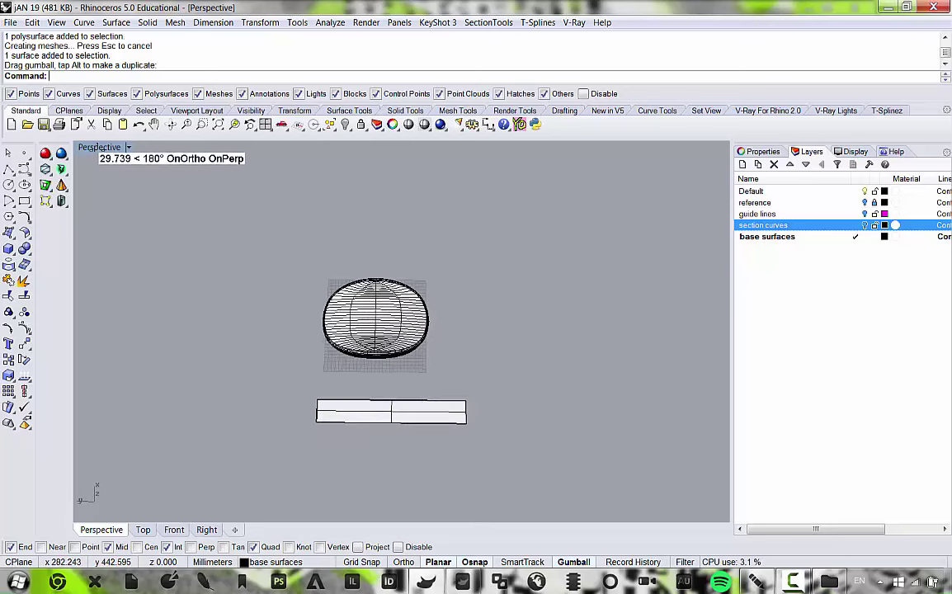
{"action": "double_click", "coordinate": [95, 147]}
{"action": "right_click_drag", "start_coordinate": [294, 209], "coordinate": [361, 210]}
{"action": "left_click", "coordinate": [9, 169]}
{"action": "scroll", "coordinate": [245, 194], "scroll_direction": "up", "scroll_amount": 4}
{"action": "left_click", "coordinate": [215, 240]}
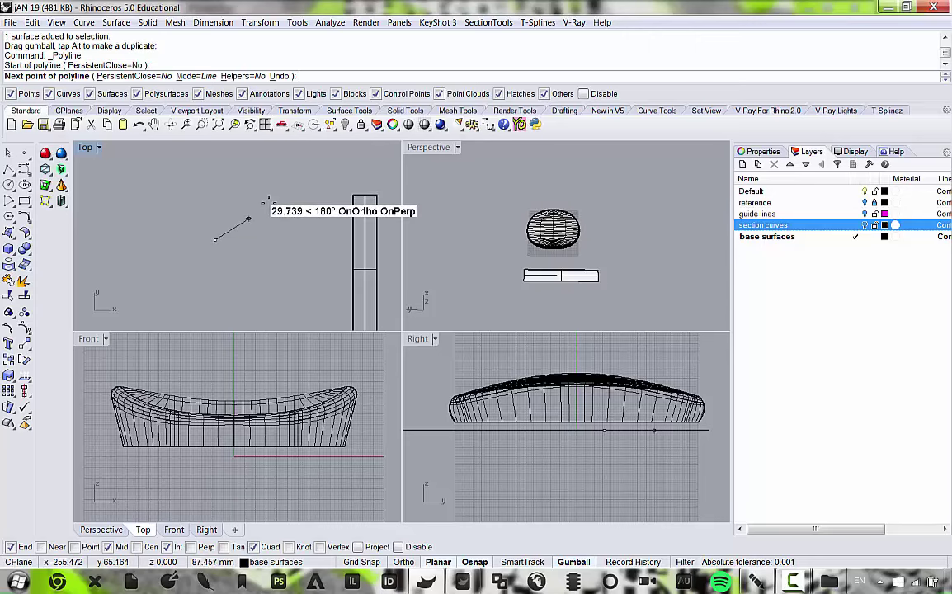
{"action": "key", "text": "shift"}
{"action": "left_click", "coordinate": [292, 218]}
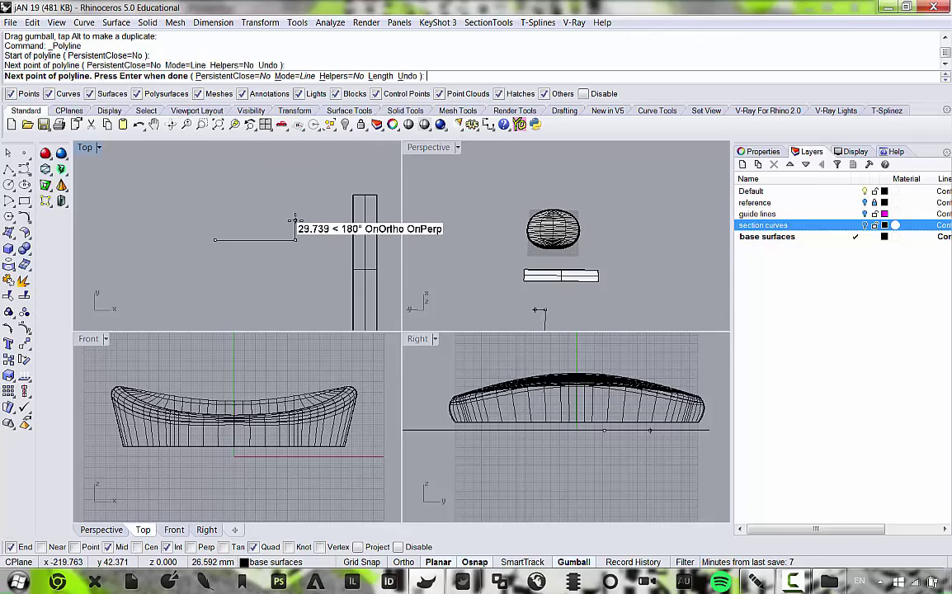
{"action": "key", "text": "Return"}
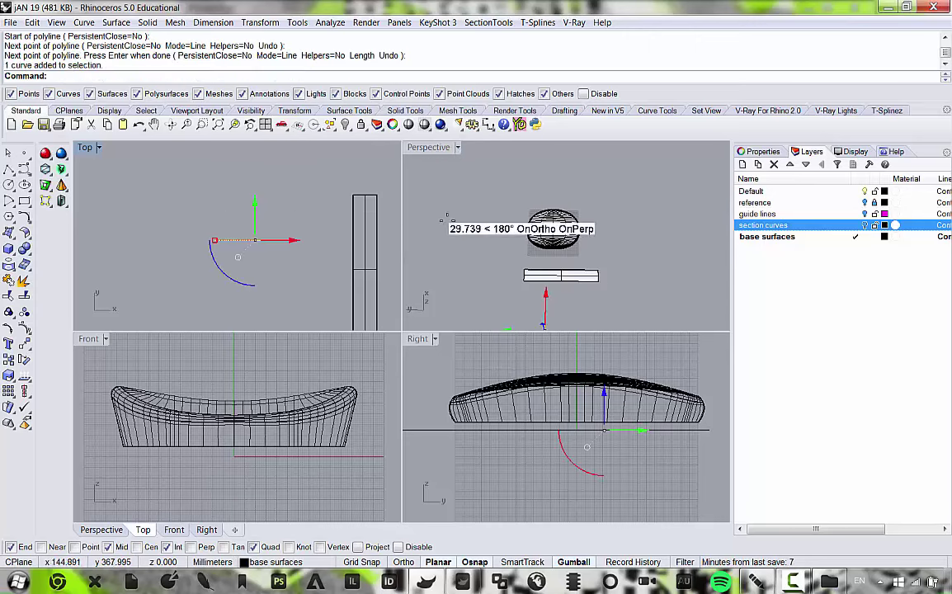
{"action": "right_click_drag", "start_coordinate": [463, 270], "coordinate": [491, 206]}
{"action": "scroll", "coordinate": [511, 284], "scroll_direction": "up", "scroll_amount": 7}
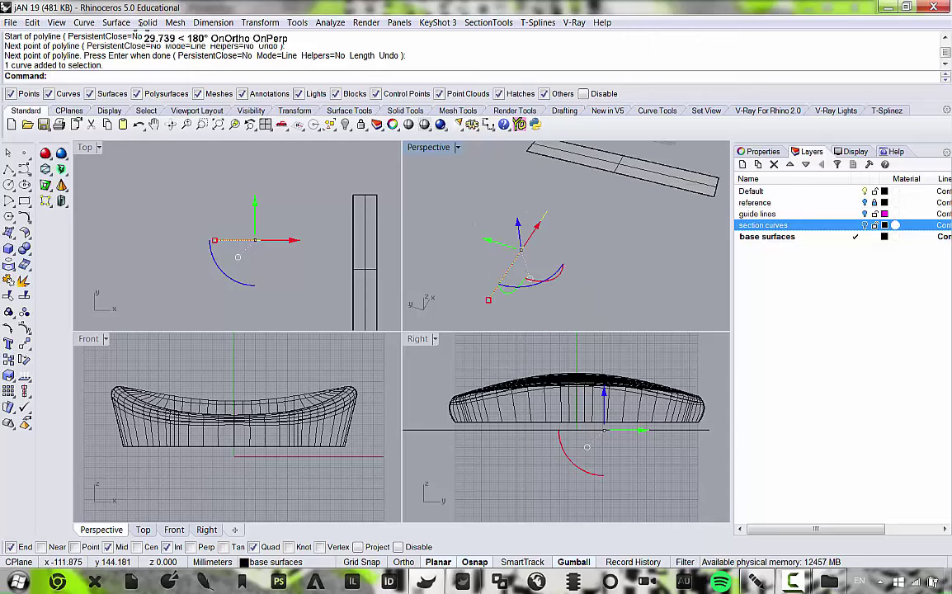
{"action": "left_click", "coordinate": [147, 23]}
{"action": "left_click", "coordinate": [33, 178]}
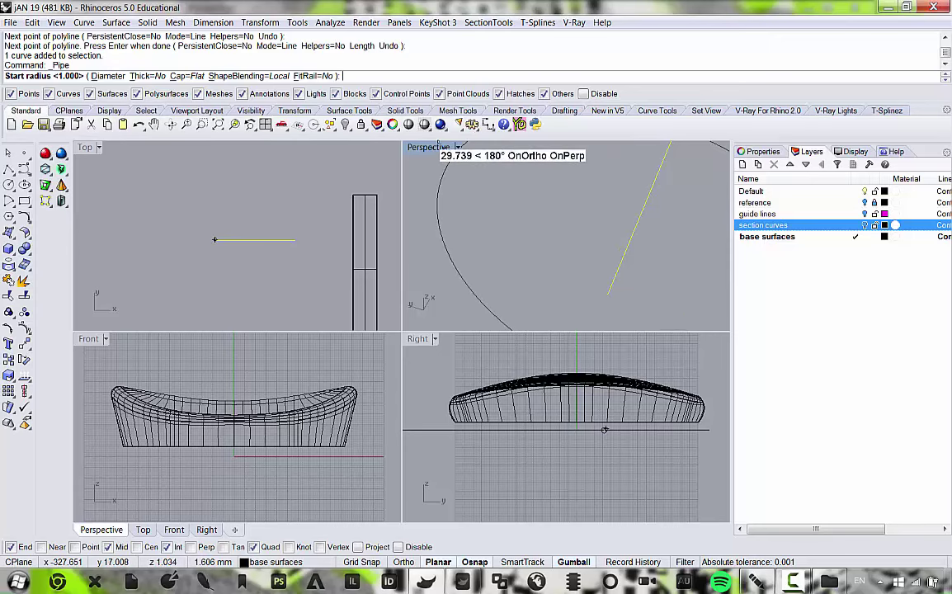
{"action": "double_click", "coordinate": [438, 146]}
{"action": "scroll", "coordinate": [435, 320], "scroll_direction": "down", "scroll_amount": 5}
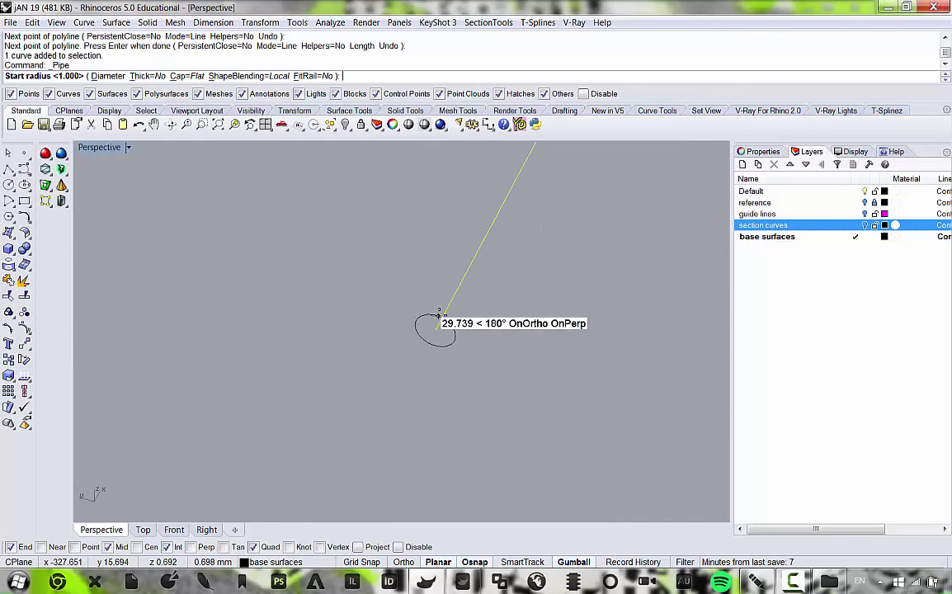
{"action": "scroll", "coordinate": [438, 321], "scroll_direction": "up", "scroll_amount": 5}
{"action": "scroll", "coordinate": [440, 371], "scroll_direction": "down", "scroll_amount": 5}
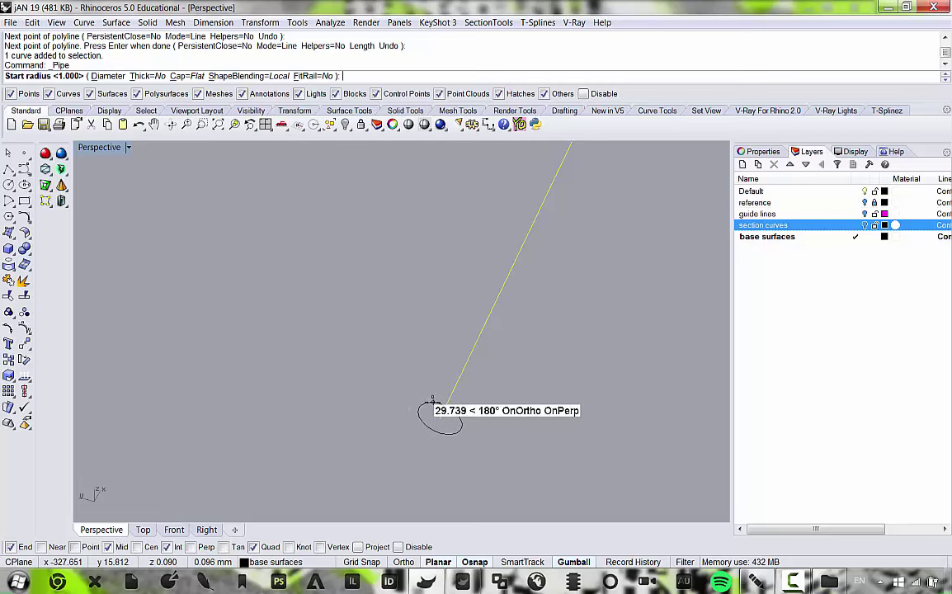
{"action": "left_click", "coordinate": [430, 402]}
{"action": "scroll", "coordinate": [419, 319], "scroll_direction": "down", "scroll_amount": 5}
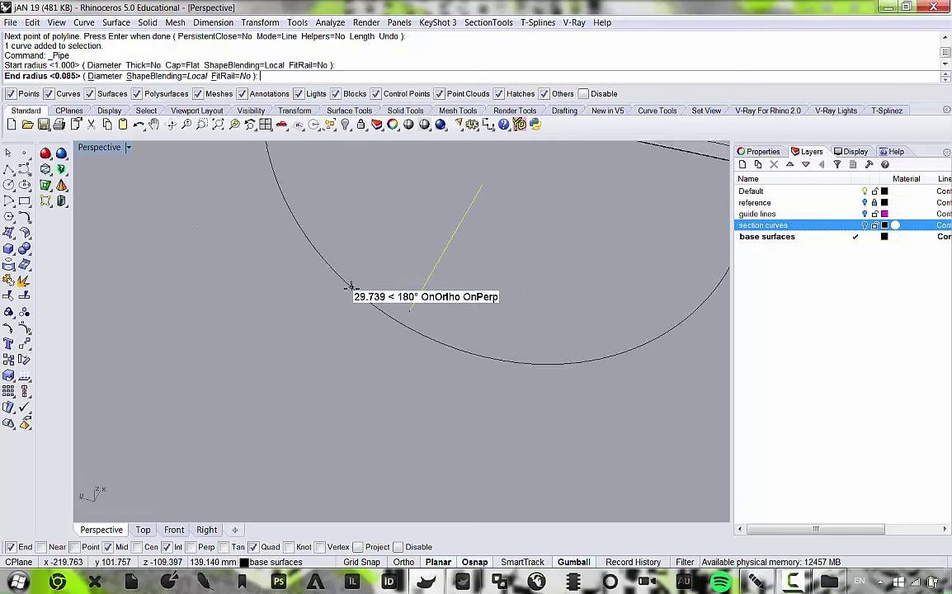
{"action": "scroll", "coordinate": [383, 293], "scroll_direction": "up", "scroll_amount": 10}
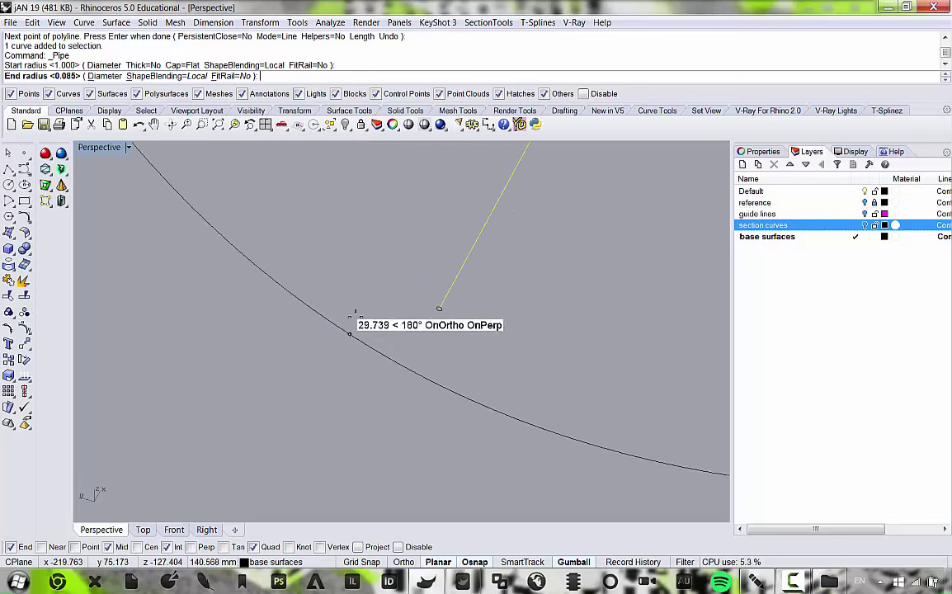
{"action": "key", "text": "Escape"}
Pipe the horizontal line beside the flat plane with a radius of about 3.8 mm at both ends, in the Perspective view.
{"action": "right_click", "coordinate": [385, 279]}
{"action": "scroll", "coordinate": [369, 271], "scroll_direction": "down", "scroll_amount": 10}
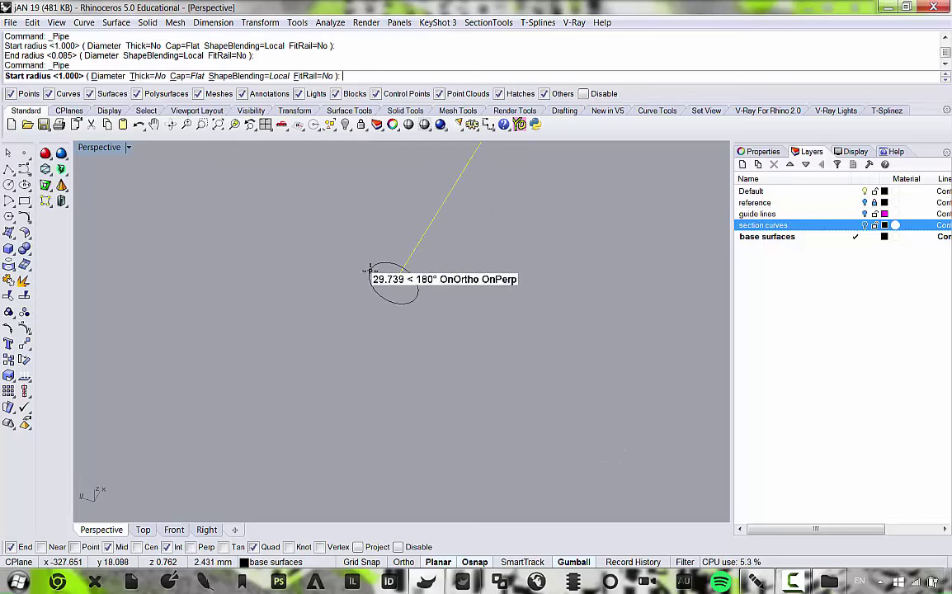
{"action": "scroll", "coordinate": [371, 287], "scroll_direction": "down", "scroll_amount": 4}
{"action": "right_click_drag", "start_coordinate": [371, 287], "coordinate": [501, 391], "text": "shift"}
{"action": "scroll", "coordinate": [499, 390], "scroll_direction": "up", "scroll_amount": 6}
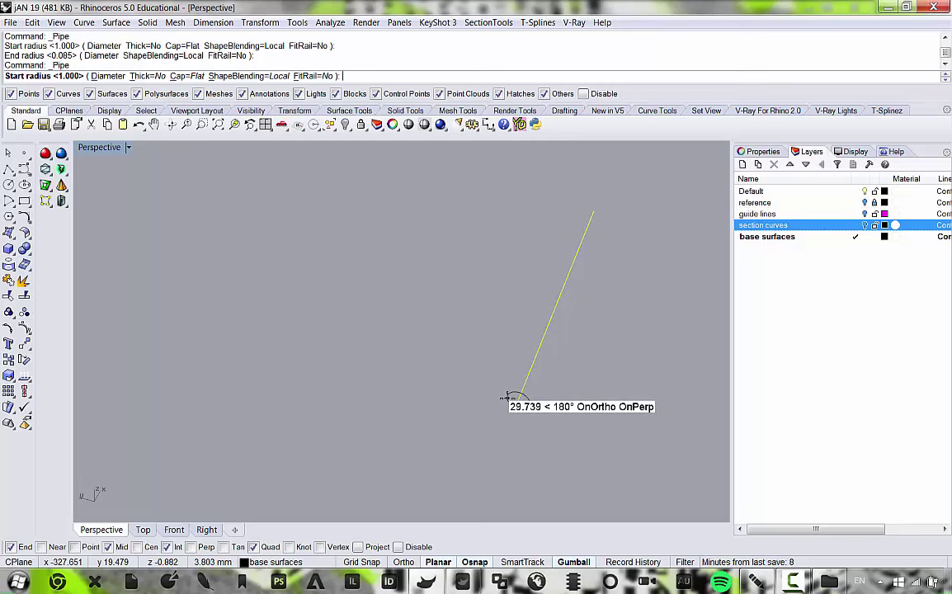
{"action": "left_click", "coordinate": [507, 398]}
{"action": "scroll", "coordinate": [507, 398], "scroll_direction": "down", "scroll_amount": 5}
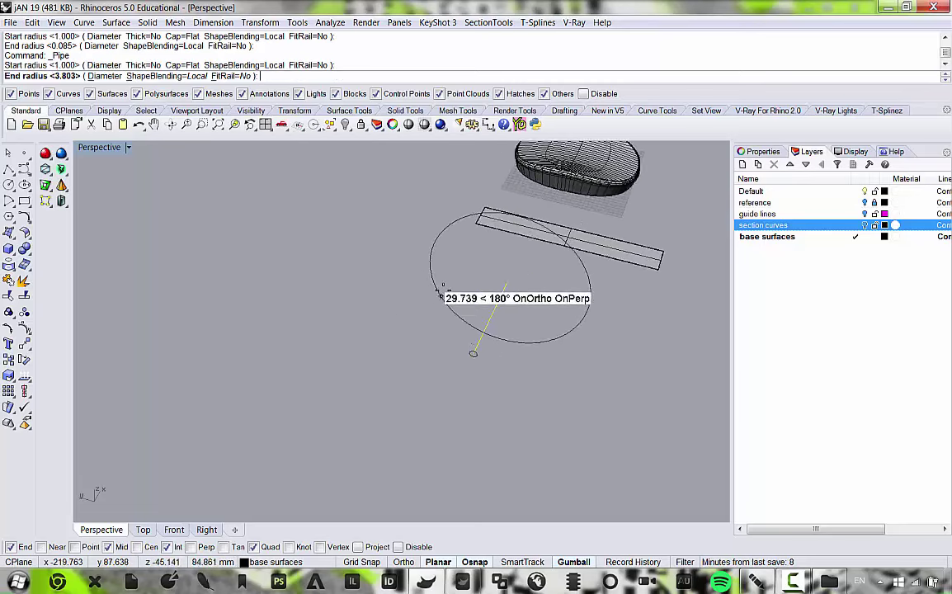
{"action": "scroll", "coordinate": [406, 316], "scroll_direction": "up", "scroll_amount": 3}
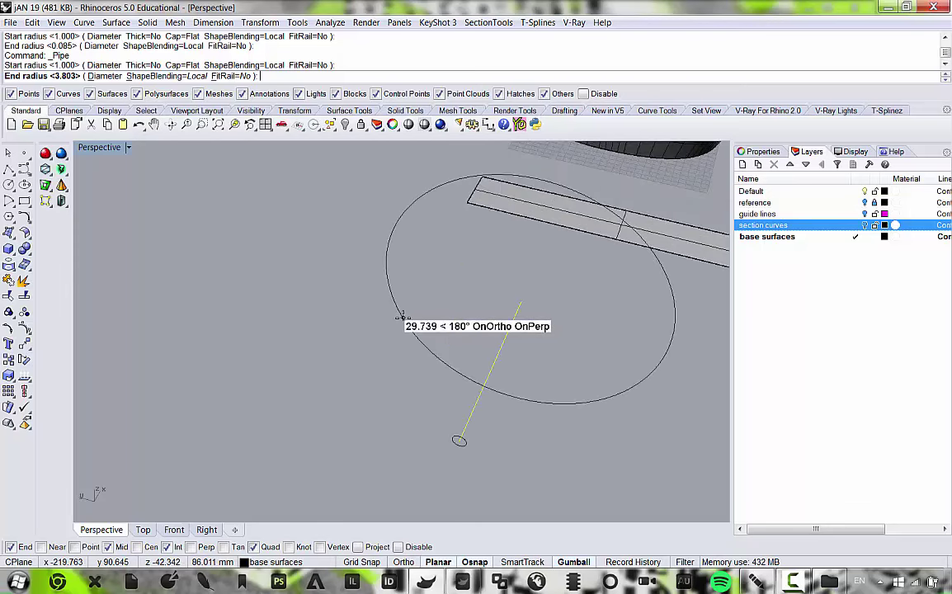
{"action": "left_click", "coordinate": [403, 315]}
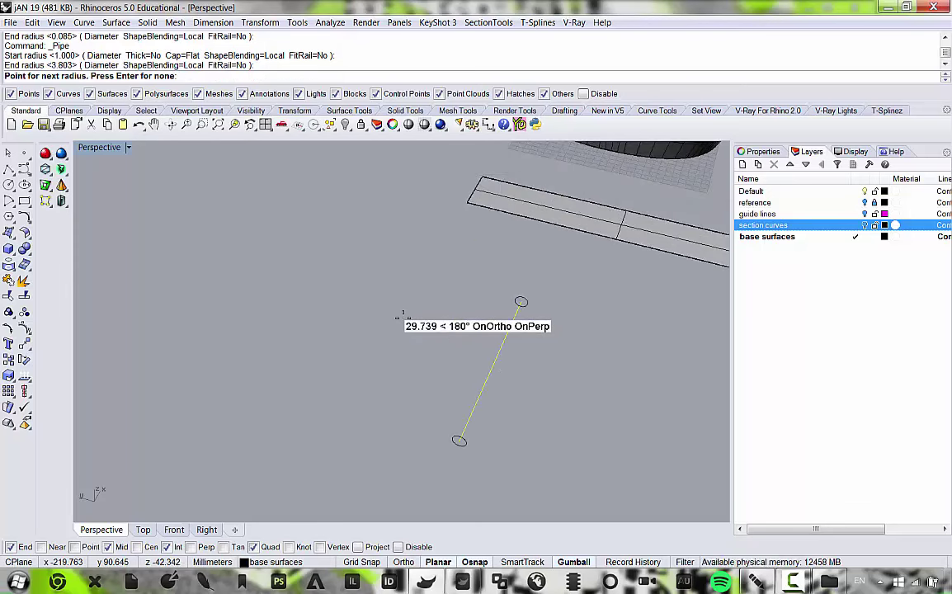
{"action": "key", "text": "Return"}
Delete the pipe's source line and stretch the pipe along its length.
{"action": "right_click_drag", "start_coordinate": [403, 316], "coordinate": [456, 316]}
{"action": "key", "text": "Delete"}
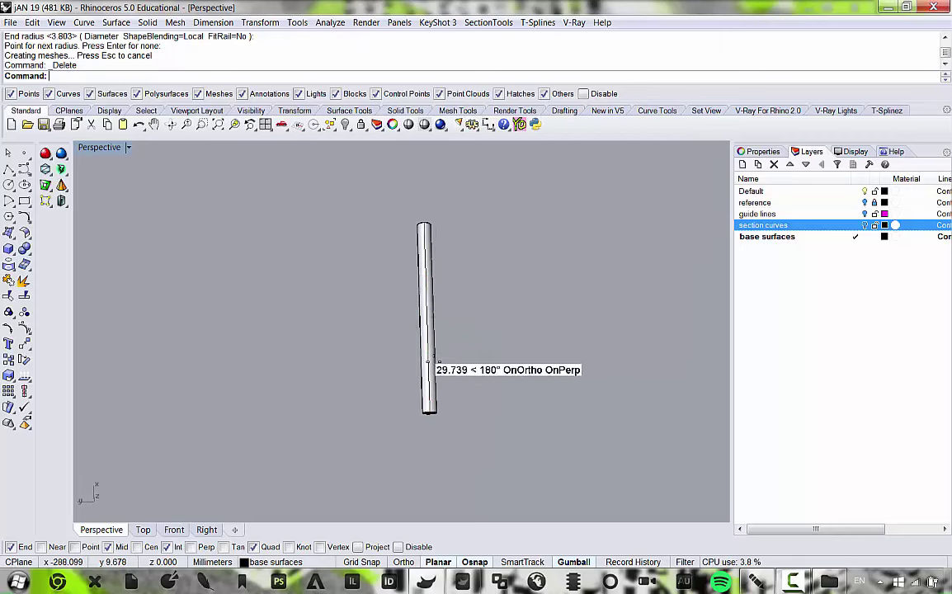
{"action": "right_click_drag", "start_coordinate": [439, 388], "coordinate": [431, 363]}
{"action": "left_click", "coordinate": [426, 387]}
{"action": "left_click_drag", "start_coordinate": [426, 405], "coordinate": [424, 479]}
{"action": "right_click_drag", "start_coordinate": [430, 423], "coordinate": [344, 307]}
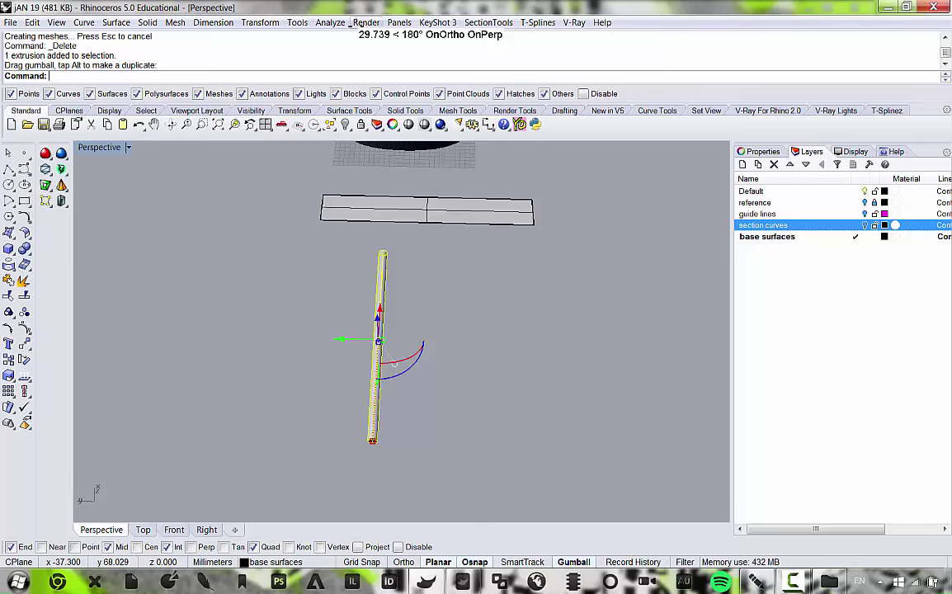
{"action": "left_click", "coordinate": [261, 22]}
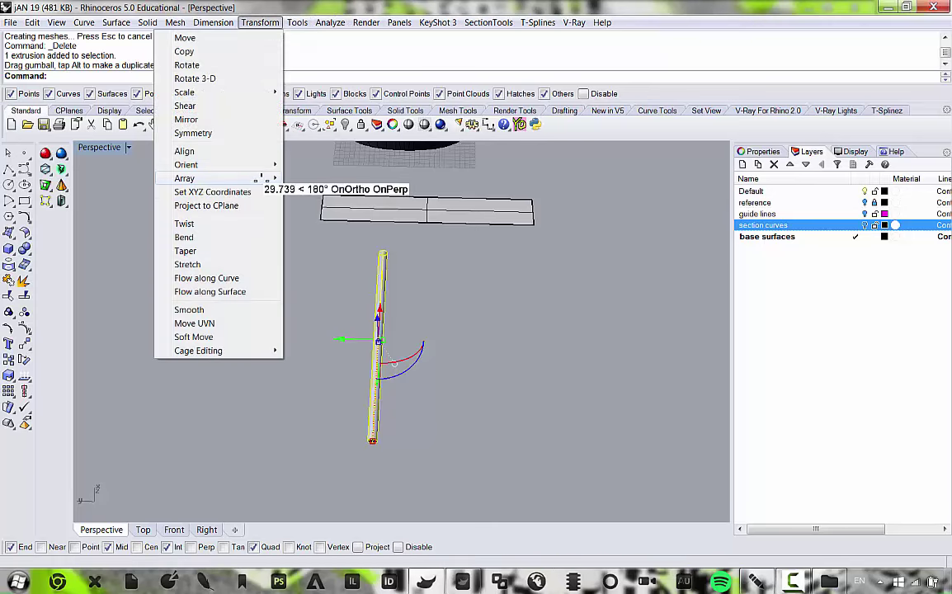
{"action": "mouse_move", "coordinate": [248, 178]}
{"action": "left_click", "coordinate": [94, 190]}
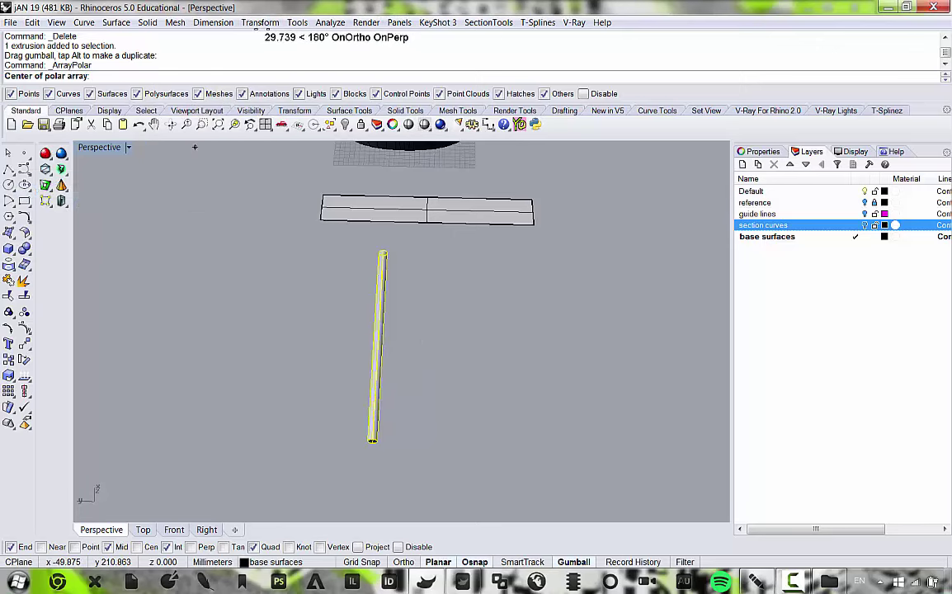
Create a linear array of 14 evenly spaced pipes, running along the Y axis parallel to the flat plane's long side.
{"action": "left_click", "coordinate": [258, 22]}
{"action": "mouse_move", "coordinate": [216, 179]}
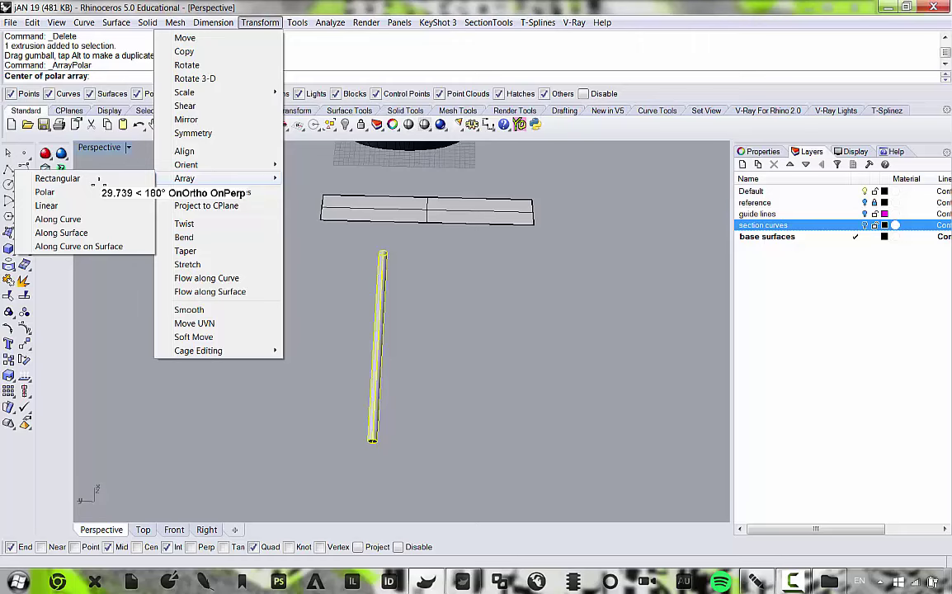
{"action": "left_click", "coordinate": [64, 205]}
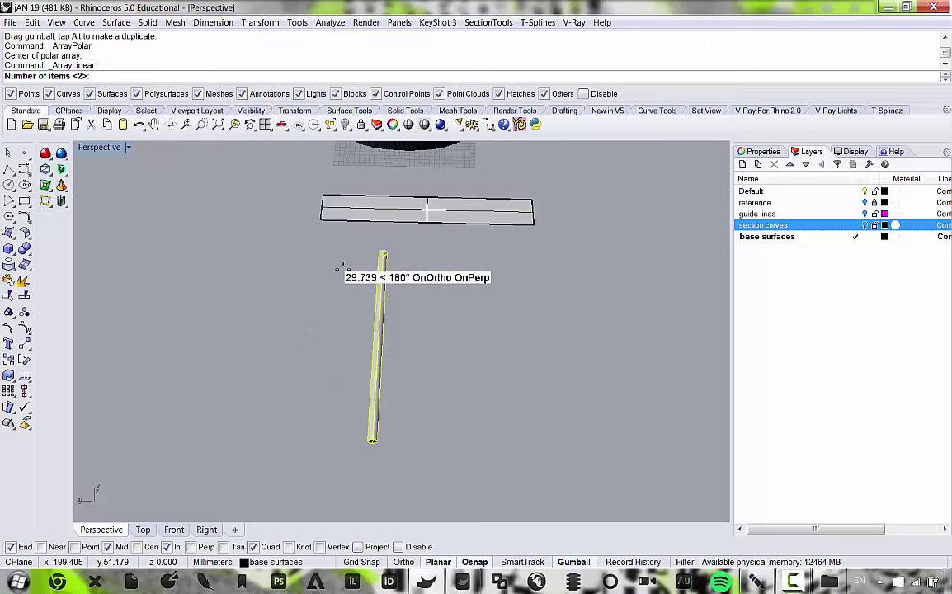
{"action": "type", "text": "14"}
{"action": "key", "text": "Return"}
{"action": "left_click", "coordinate": [326, 359]}
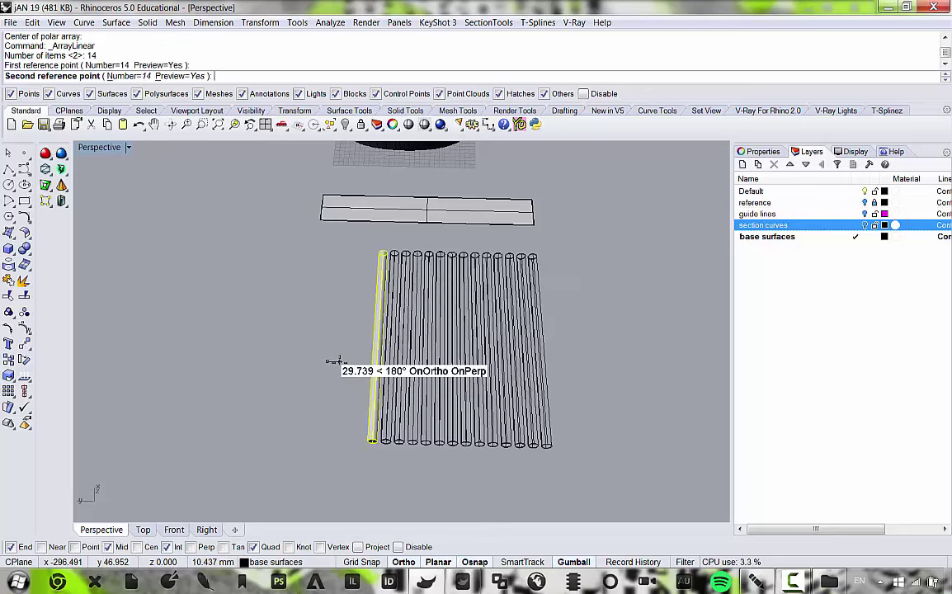
{"action": "left_click", "coordinate": [348, 362], "text": "shift"}
{"action": "scroll", "coordinate": [348, 342], "scroll_direction": "down", "scroll_amount": 7}
{"action": "scroll", "coordinate": [389, 357], "scroll_direction": "up", "scroll_amount": 7}
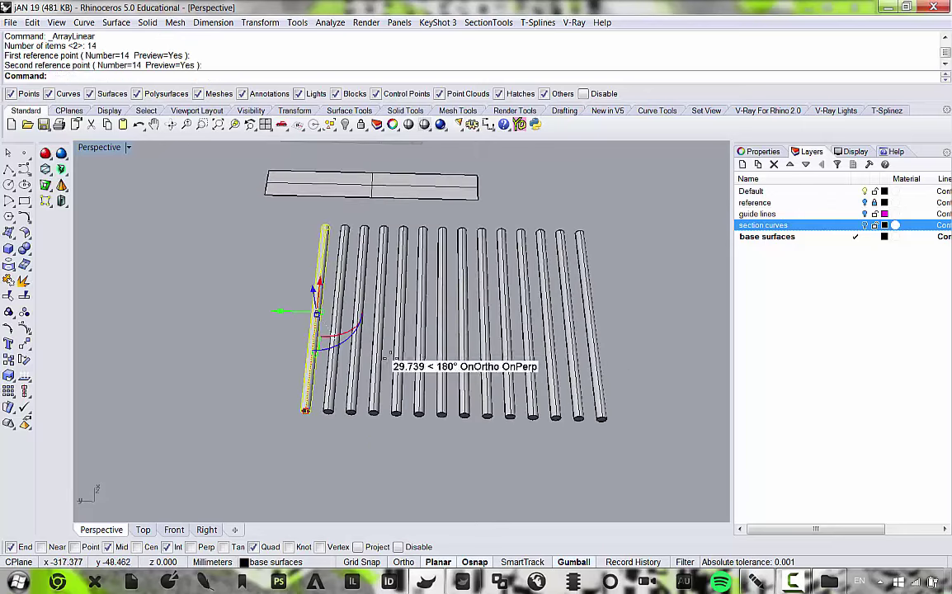
Rotate two pipes near the middle of the row in opposite directions so that they cross as an X.
{"action": "left_click", "coordinate": [411, 336]}
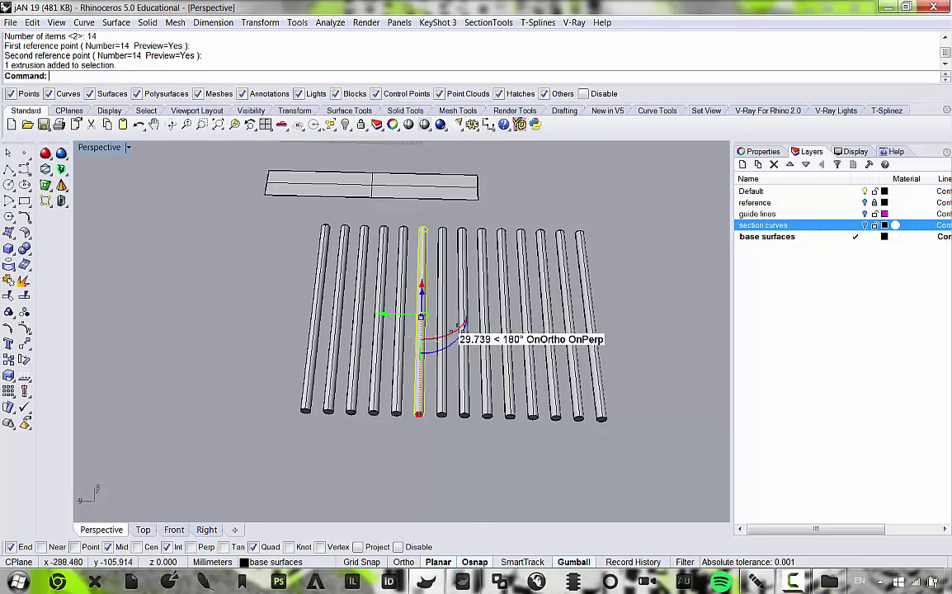
{"action": "mouse_move", "coordinate": [452, 328]}
{"action": "left_mouse_down"}
{"action": "mouse_move", "coordinate": [419, 336]}
{"action": "mouse_move", "coordinate": [486, 316]}
{"action": "mouse_move", "coordinate": [459, 340]}
{"action": "left_mouse_up"}
{"action": "key", "text": "ctrl+z"}
{"action": "scroll", "coordinate": [442, 355], "scroll_direction": "up", "scroll_amount": 1}
{"action": "left_click", "coordinate": [470, 320]}
Rotate three upright pipes in the right half of the row to different slanted angles, crossing their neighbours.
{"action": "left_click", "coordinate": [517, 344]}
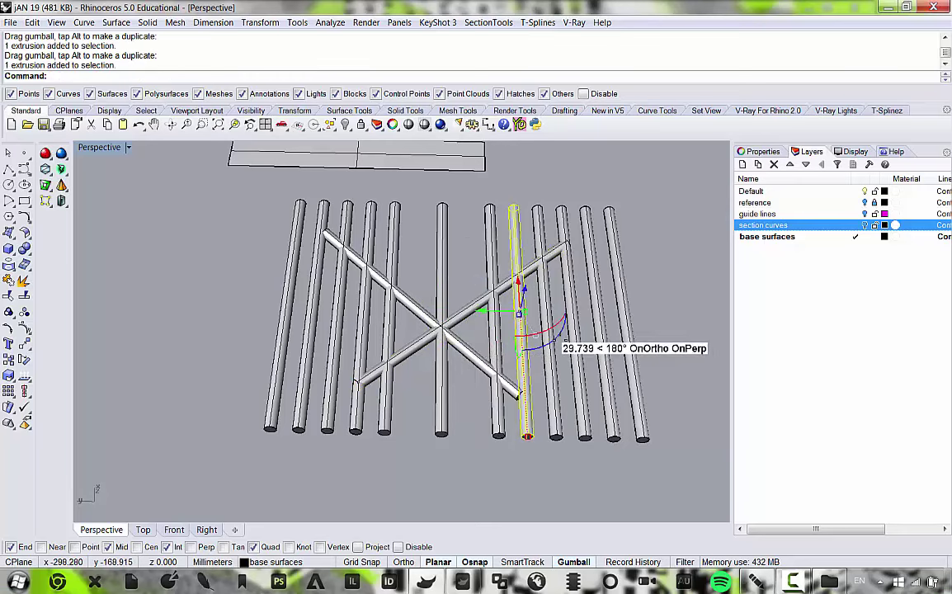
{"action": "mouse_move", "coordinate": [536, 334]}
{"action": "left_mouse_down"}
{"action": "mouse_move", "coordinate": [610, 324]}
{"action": "mouse_move", "coordinate": [601, 346]}
{"action": "mouse_move", "coordinate": [524, 351]}
{"action": "left_mouse_up"}
{"action": "left_click", "coordinate": [620, 332]}
{"action": "scroll", "coordinate": [544, 330], "scroll_direction": "up", "scroll_amount": 2}
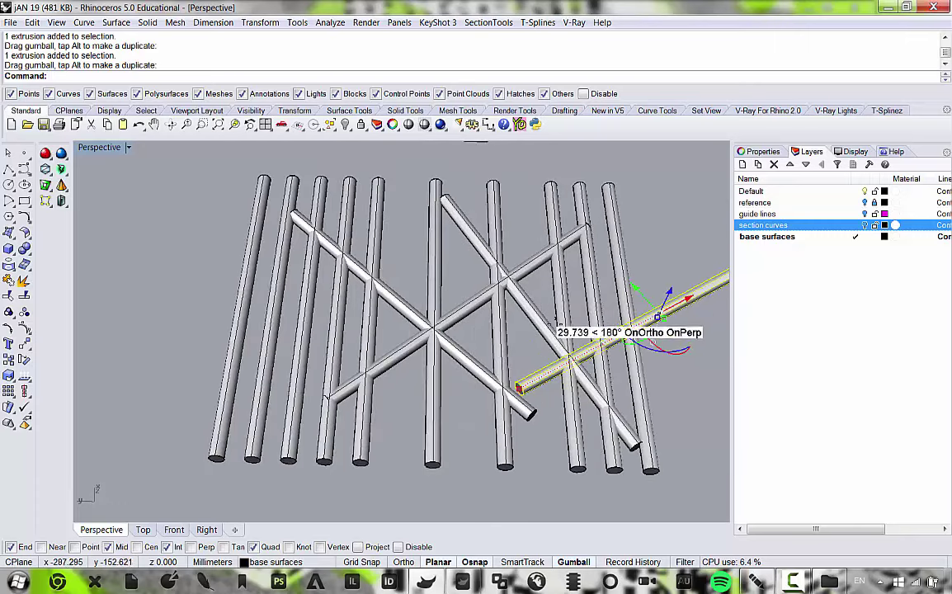
{"action": "left_click", "coordinate": [561, 312]}
{"action": "left_click_drag", "start_coordinate": [600, 330], "coordinate": [572, 339]}
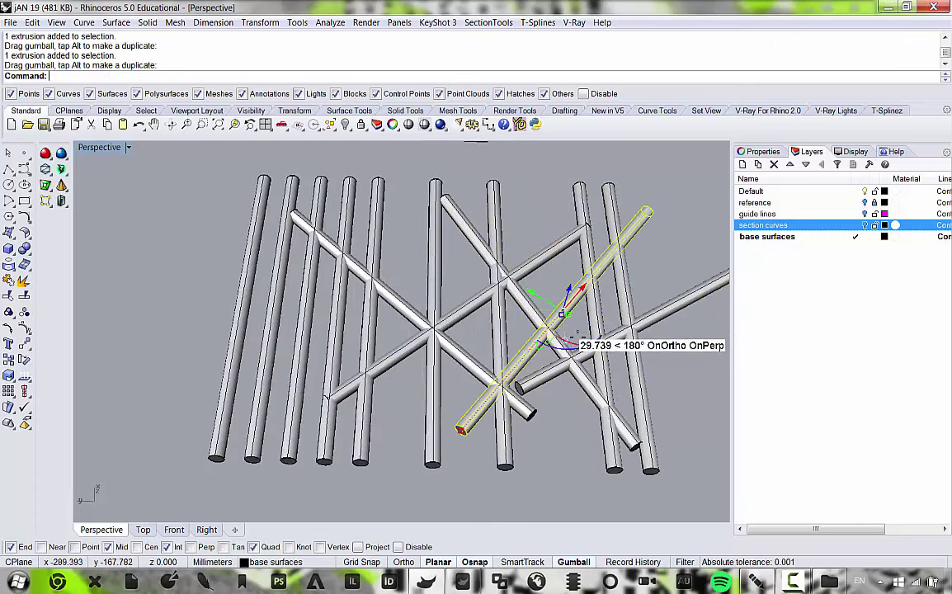
Rotate two upright pipes in the left half of the row into roughly parallel diagonals sloping down toward the middle.
{"action": "left_click", "coordinate": [381, 472]}
{"action": "left_click", "coordinate": [336, 325]}
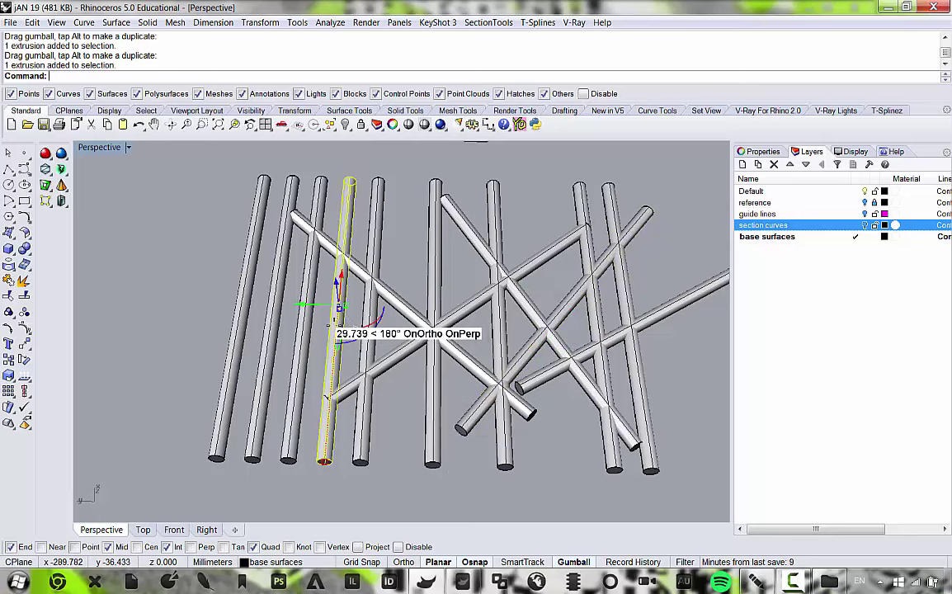
{"action": "left_click_drag", "start_coordinate": [373, 329], "coordinate": [394, 300]}
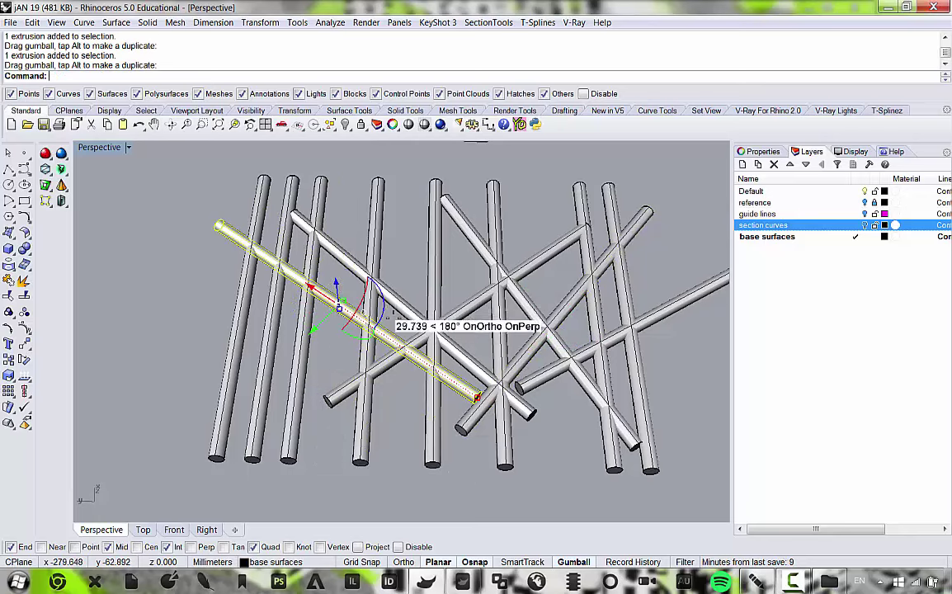
{"action": "scroll", "coordinate": [395, 314], "scroll_direction": "down", "scroll_amount": 7}
{"action": "right_click_drag", "start_coordinate": [394, 316], "coordinate": [401, 345]}
{"action": "scroll", "coordinate": [368, 328], "scroll_direction": "up", "scroll_amount": 5}
{"action": "left_click_drag", "start_coordinate": [401, 350], "coordinate": [422, 284]}
{"action": "scroll", "coordinate": [414, 317], "scroll_direction": "down", "scroll_amount": 4}
{"action": "right_click_drag", "start_coordinate": [558, 289], "coordinate": [459, 311], "text": "shift"}
{"action": "scroll", "coordinate": [459, 311], "scroll_direction": "up", "scroll_amount": 2}
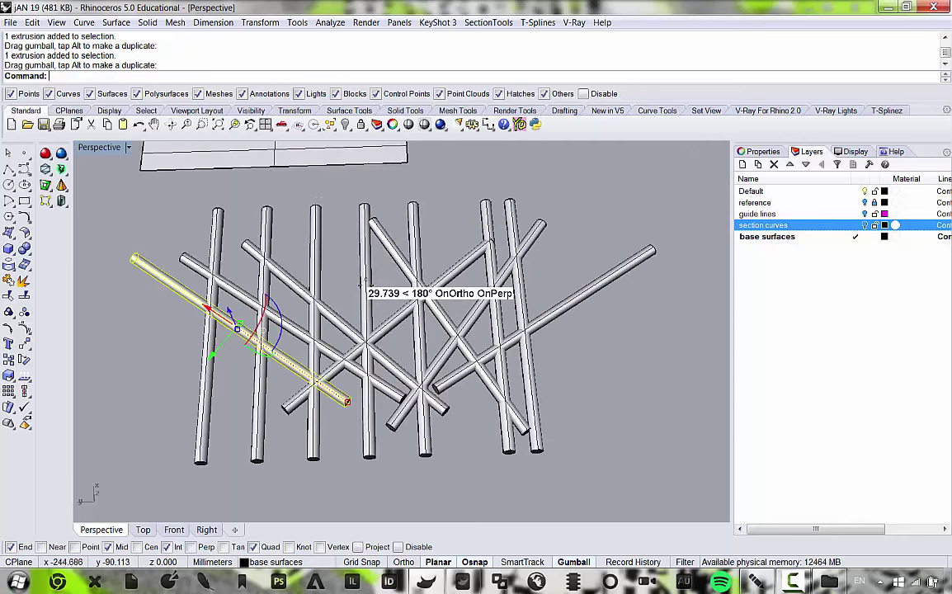
Slant the middle upright pipe and shift it slightly toward the left half, and tilt the leftmost upright pipe the opposite way.
{"action": "left_click", "coordinate": [365, 287]}
{"action": "left_click_drag", "start_coordinate": [384, 344], "coordinate": [353, 348]}
{"action": "left_click_drag", "start_coordinate": [340, 309], "coordinate": [318, 297]}
{"action": "scroll", "coordinate": [386, 321], "scroll_direction": "down", "scroll_amount": 5}
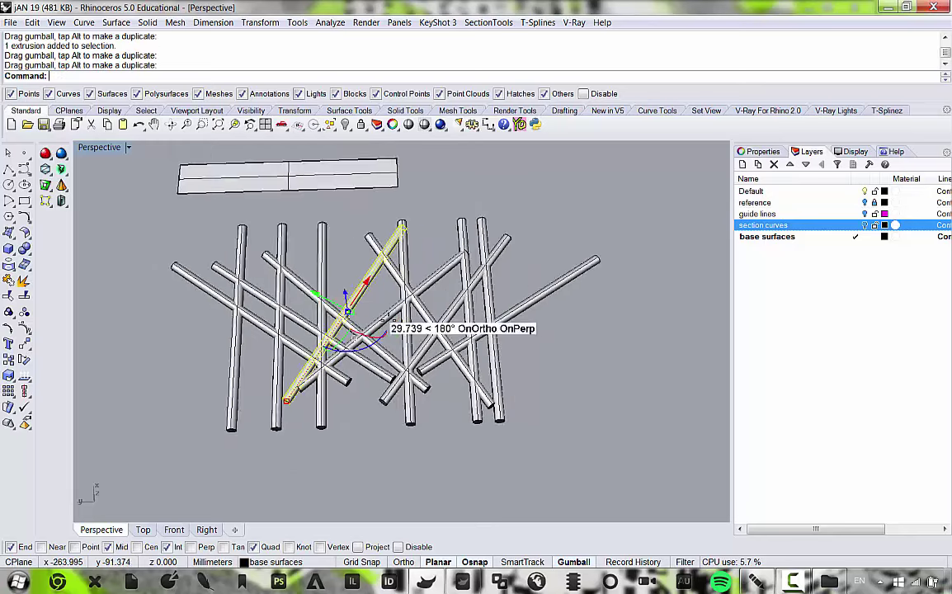
{"action": "right_click_drag", "start_coordinate": [386, 321], "coordinate": [368, 385]}
{"action": "scroll", "coordinate": [327, 417], "scroll_direction": "up", "scroll_amount": 5}
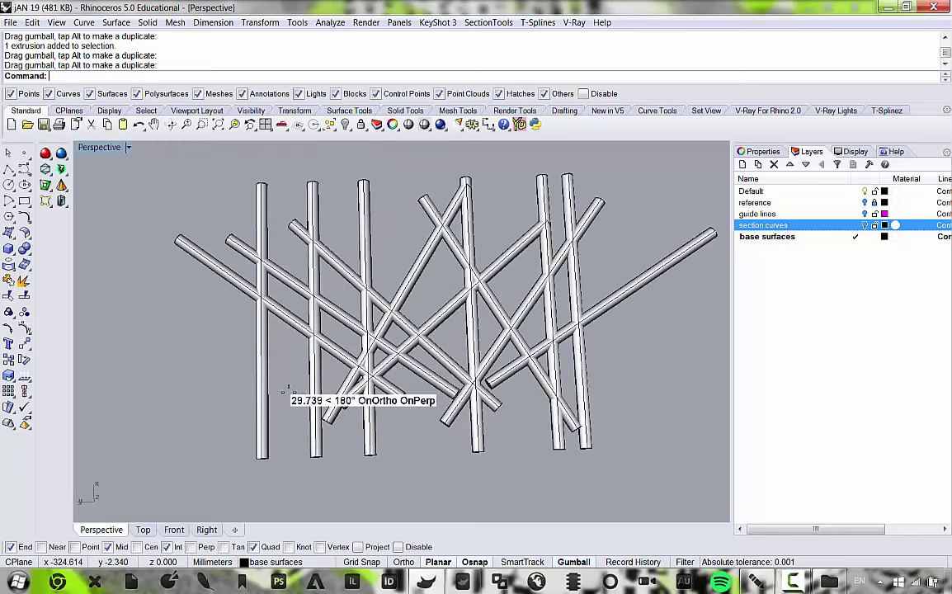
{"action": "left_click", "coordinate": [254, 372]}
{"action": "left_click_drag", "start_coordinate": [288, 355], "coordinate": [309, 338]}
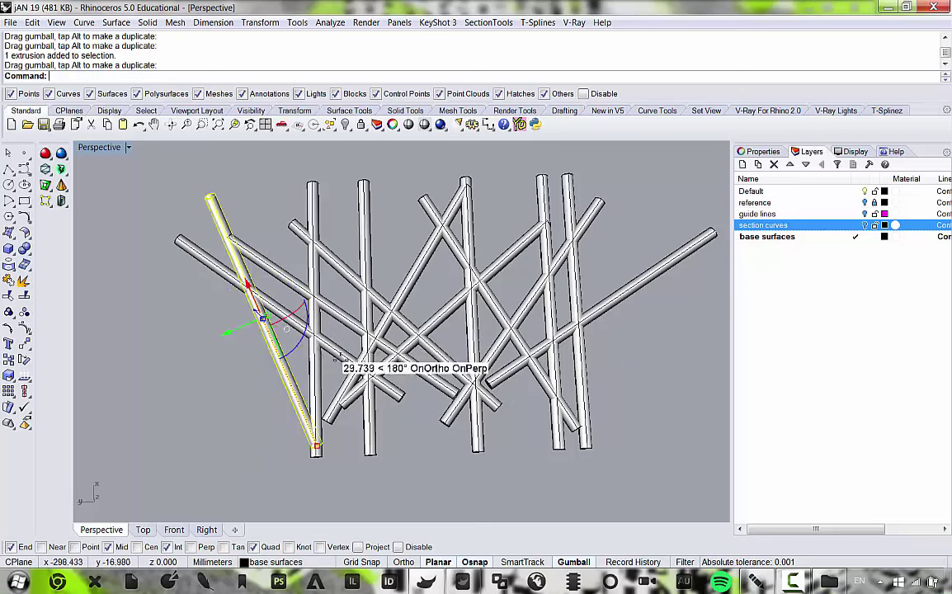
Select all 14 pipes and compare the crossing pattern with the flat plane beside it.
{"action": "scroll", "coordinate": [365, 372], "scroll_direction": "down", "scroll_amount": 6}
{"action": "left_click", "coordinate": [396, 431]}
{"action": "scroll", "coordinate": [447, 341], "scroll_direction": "up", "scroll_amount": 6}
{"action": "left_click_drag", "start_coordinate": [575, 421], "coordinate": [142, 290]}
{"action": "scroll", "coordinate": [223, 332], "scroll_direction": "down", "scroll_amount": 4}
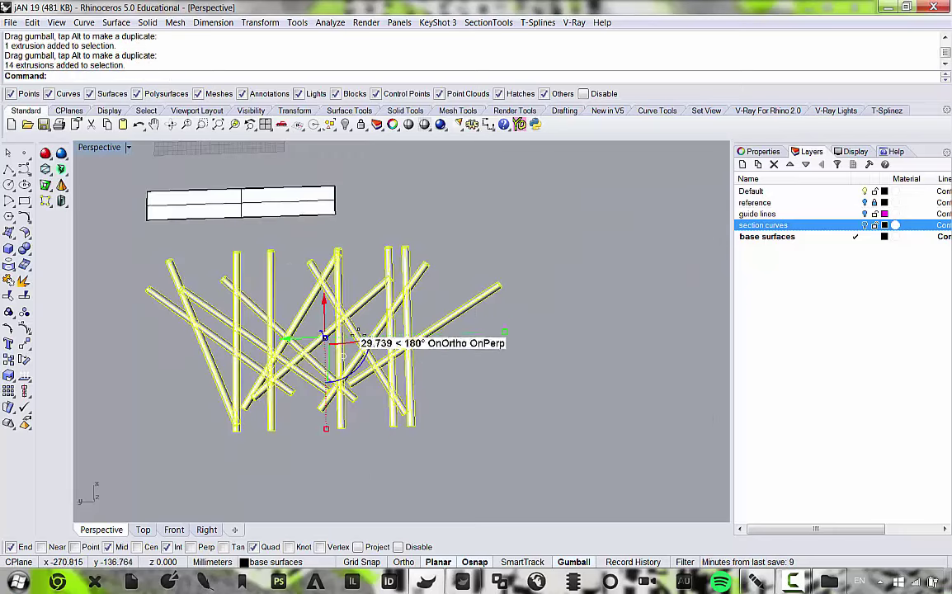
{"action": "right_click_drag", "start_coordinate": [422, 367], "coordinate": [541, 390], "text": "shift"}
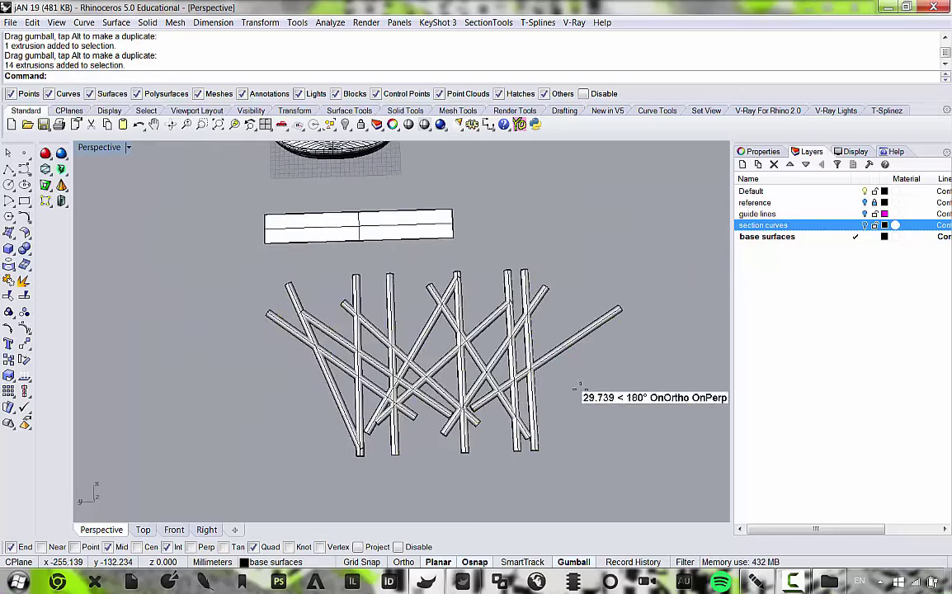
Duplicate the whole group of crossing rods and offset the copy from the original group.
{"action": "left_click_drag", "start_coordinate": [204, 326], "coordinate": [202, 324]}
{"action": "scroll", "coordinate": [445, 361], "scroll_direction": "down", "scroll_amount": 2}
{"action": "scroll", "coordinate": [444, 365], "scroll_direction": "up", "scroll_amount": 3}
{"action": "right_click_drag", "start_coordinate": [444, 365], "coordinate": [478, 357]}
{"action": "left_click_drag", "start_coordinate": [427, 355], "coordinate": [491, 348], "text": "alt"}
{"action": "right_click_drag", "start_coordinate": [474, 367], "coordinate": [369, 373]}
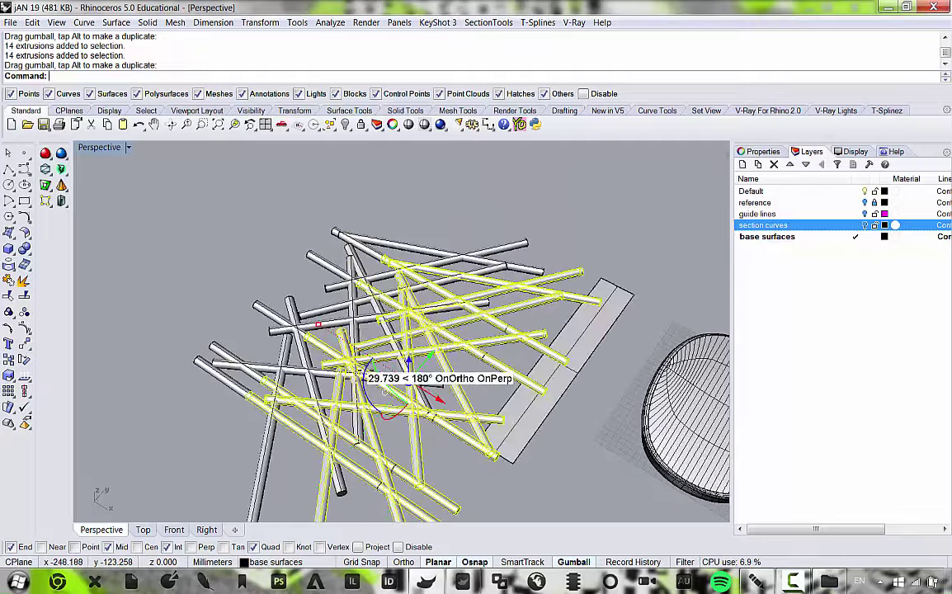
Shift the copied rods over the originals and rotate them in plan to form a denser random lattice.
{"action": "left_click_drag", "start_coordinate": [366, 360], "coordinate": [360, 319]}
{"action": "right_click_drag", "start_coordinate": [361, 322], "coordinate": [487, 371]}
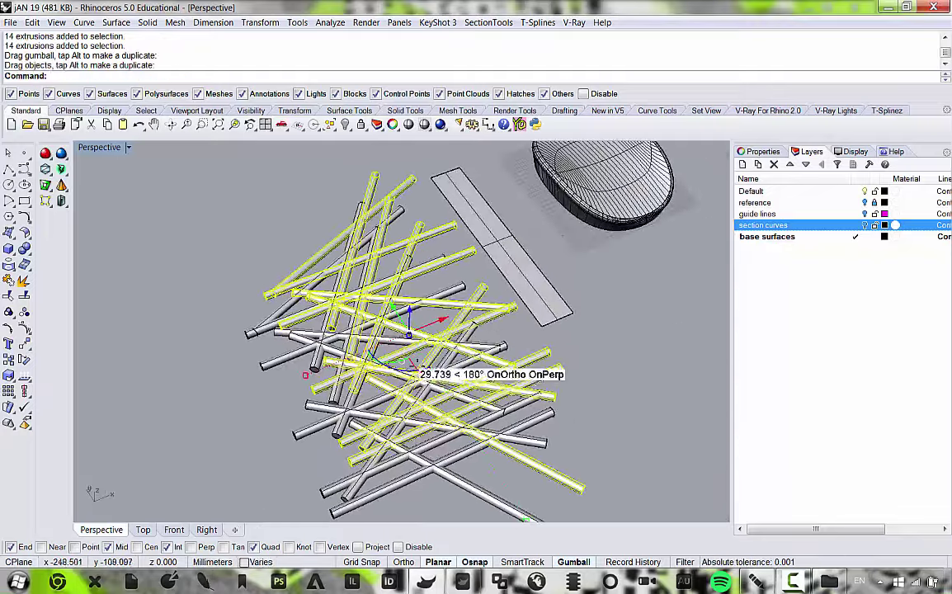
{"action": "left_click_drag", "start_coordinate": [417, 371], "coordinate": [394, 249]}
{"action": "scroll", "coordinate": [392, 251], "scroll_direction": "down", "scroll_amount": 5}
{"action": "right_click_drag", "start_coordinate": [361, 281], "coordinate": [433, 346]}
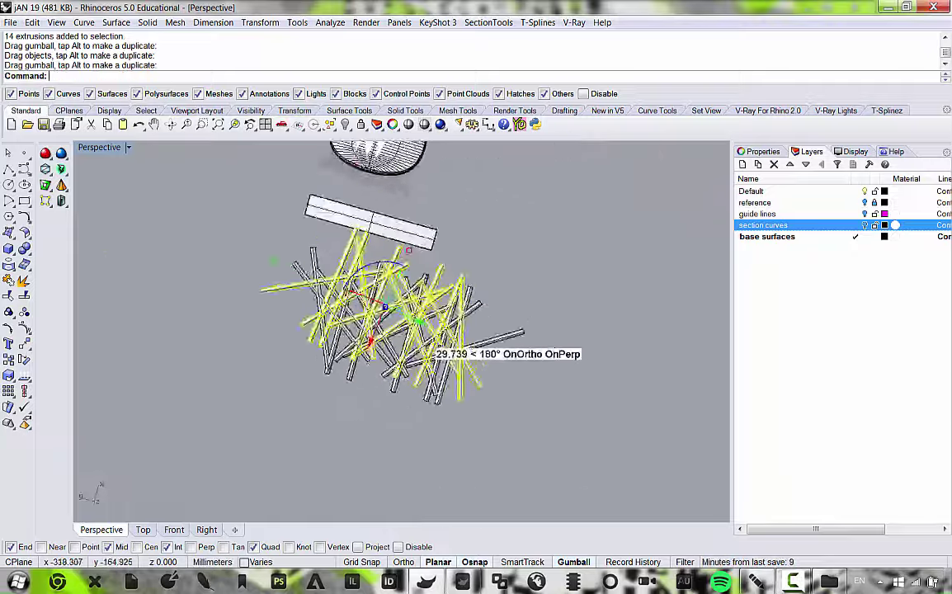
{"action": "scroll", "coordinate": [432, 342], "scroll_direction": "up", "scroll_amount": 6}
{"action": "left_click", "coordinate": [597, 386]}
Select the combined rod lattice without the rectangular surface and duplicate it sideways to extend the pattern.
{"action": "right_click_drag", "start_coordinate": [592, 385], "coordinate": [366, 310]}
{"action": "left_click", "coordinate": [387, 227]}
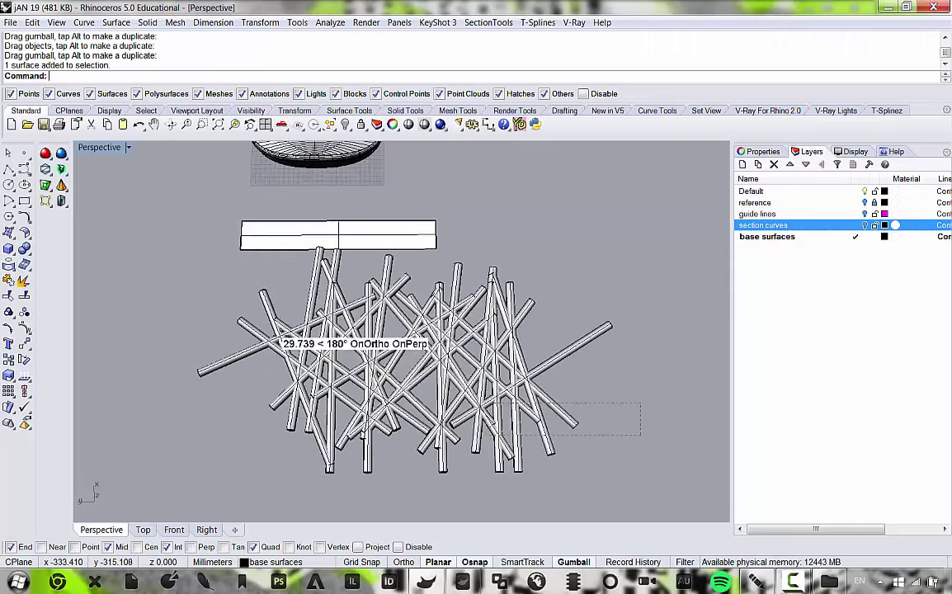
{"action": "left_click_drag", "start_coordinate": [280, 332], "coordinate": [208, 299]}
{"action": "left_click_drag", "start_coordinate": [407, 473], "coordinate": [405, 393], "text": "shift"}
{"action": "scroll", "coordinate": [400, 347], "scroll_direction": "up", "scroll_amount": 7}
{"action": "left_click_drag", "start_coordinate": [371, 362], "coordinate": [527, 366]}
Move the whole extended rod lattice over the rectangular surface.
{"action": "key", "text": "Escape"}
{"action": "scroll", "coordinate": [417, 257], "scroll_direction": "down", "scroll_amount": 4}
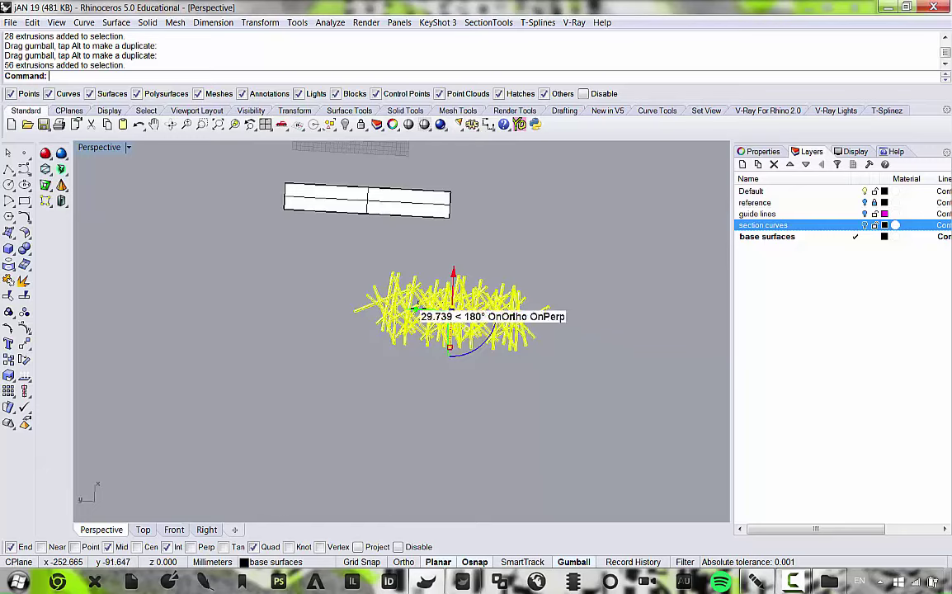
{"action": "left_click_drag", "start_coordinate": [324, 289], "coordinate": [368, 164]}
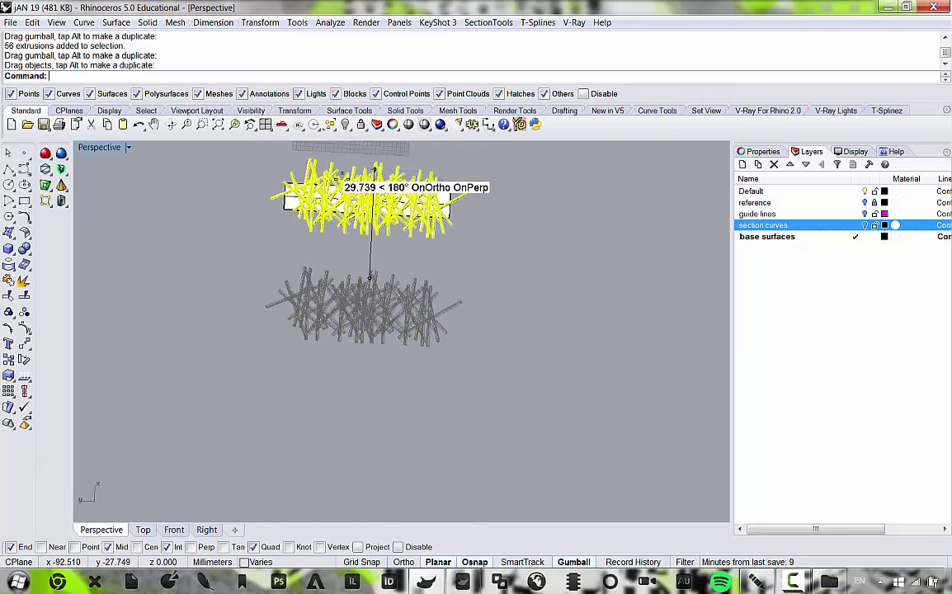
{"action": "scroll", "coordinate": [330, 175], "scroll_direction": "up", "scroll_amount": 9}
{"action": "scroll", "coordinate": [365, 332], "scroll_direction": "down", "scroll_amount": 10}
{"action": "right_click_drag", "start_coordinate": [365, 331], "coordinate": [383, 370]}
{"action": "left_click", "coordinate": [383, 369]}
{"action": "scroll", "coordinate": [285, 308], "scroll_direction": "up", "scroll_amount": 9}
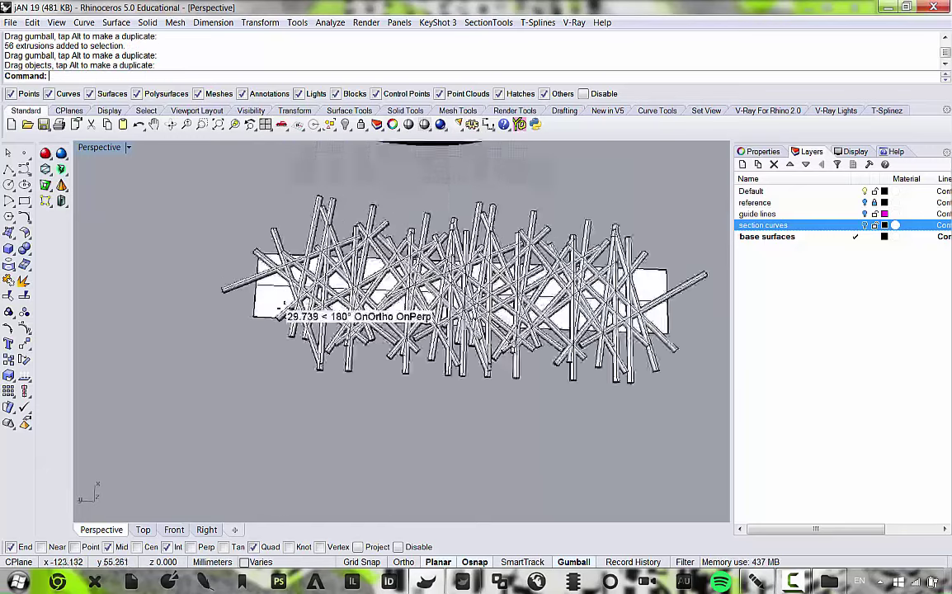
Duplicate the rods near one end of the lattice outward, excluding the surface, to cover that end of the rectangle.
{"action": "left_click_drag", "start_coordinate": [388, 434], "coordinate": [262, 329]}
{"action": "left_click_drag", "start_coordinate": [397, 430], "coordinate": [269, 338]}
{"action": "left_click_drag", "start_coordinate": [326, 282], "coordinate": [251, 273], "text": "alt"}
{"action": "scroll", "coordinate": [263, 292], "scroll_direction": "down", "scroll_amount": 9}
{"action": "scroll", "coordinate": [269, 282], "scroll_direction": "up", "scroll_amount": 7}
{"action": "left_click", "coordinate": [655, 372]}
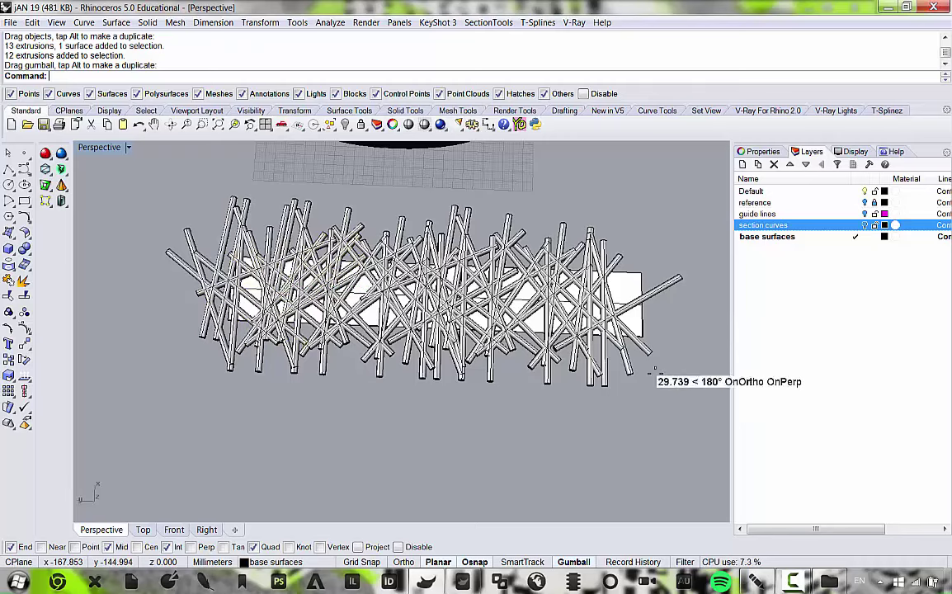
Duplicate the rods at the opposite end of the lattice outward to cover the rectangle's remaining uncovered end.
{"action": "left_click_drag", "start_coordinate": [567, 345], "coordinate": [571, 352]}
{"action": "left_click_drag", "start_coordinate": [528, 299], "coordinate": [578, 302], "text": "alt"}
{"action": "left_click", "coordinate": [524, 437]}
{"action": "scroll", "coordinate": [432, 408], "scroll_direction": "down", "scroll_amount": 5}
{"action": "right_click_drag", "start_coordinate": [431, 407], "coordinate": [475, 355]}
{"action": "scroll", "coordinate": [488, 330], "scroll_direction": "up", "scroll_amount": 2}
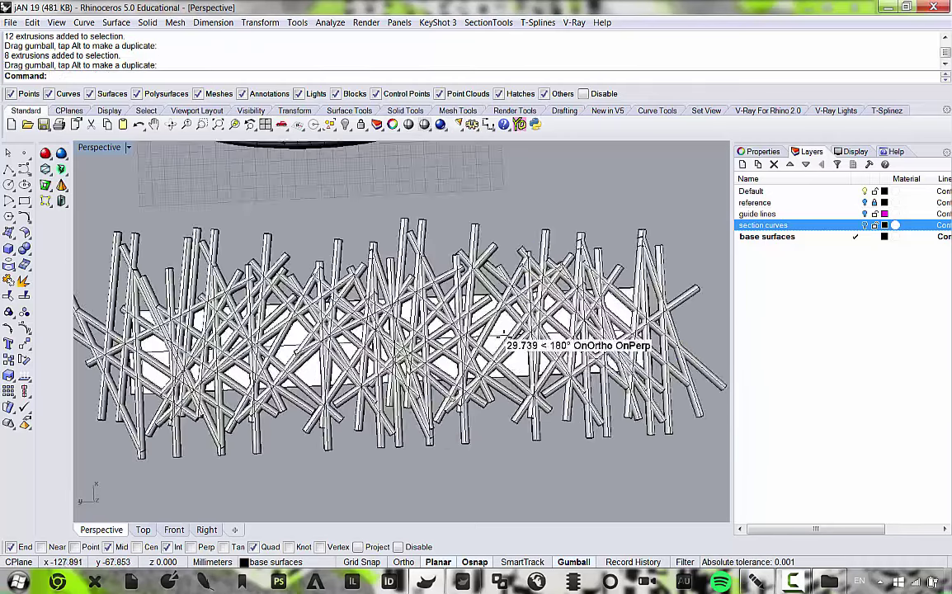
Move the rectangular surface sideways along the Y axis, clear of the rod lattice.
{"action": "left_click", "coordinate": [488, 328]}
{"action": "scroll", "coordinate": [425, 346], "scroll_direction": "down", "scroll_amount": 4}
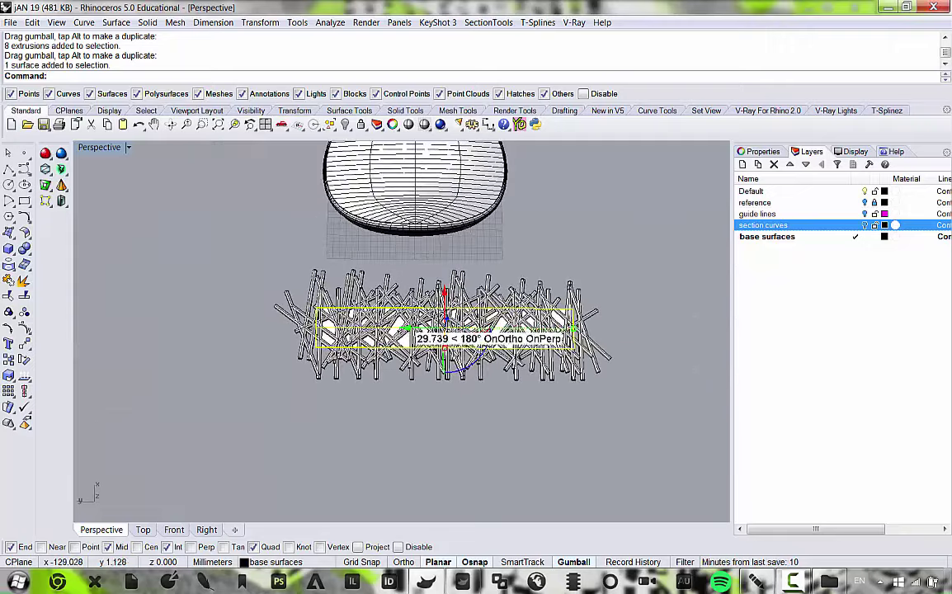
{"action": "scroll", "coordinate": [412, 333], "scroll_direction": "down", "scroll_amount": 3}
{"action": "left_click_drag", "start_coordinate": [375, 323], "coordinate": [177, 317]}
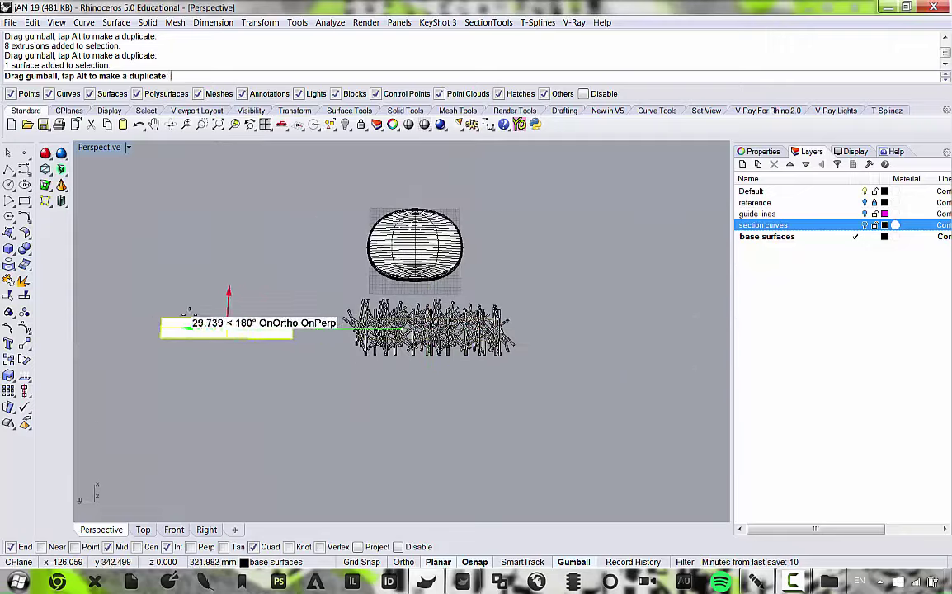
{"action": "scroll", "coordinate": [350, 334], "scroll_direction": "up", "scroll_amount": 5}
{"action": "scroll", "coordinate": [471, 363], "scroll_direction": "down", "scroll_amount": 5}
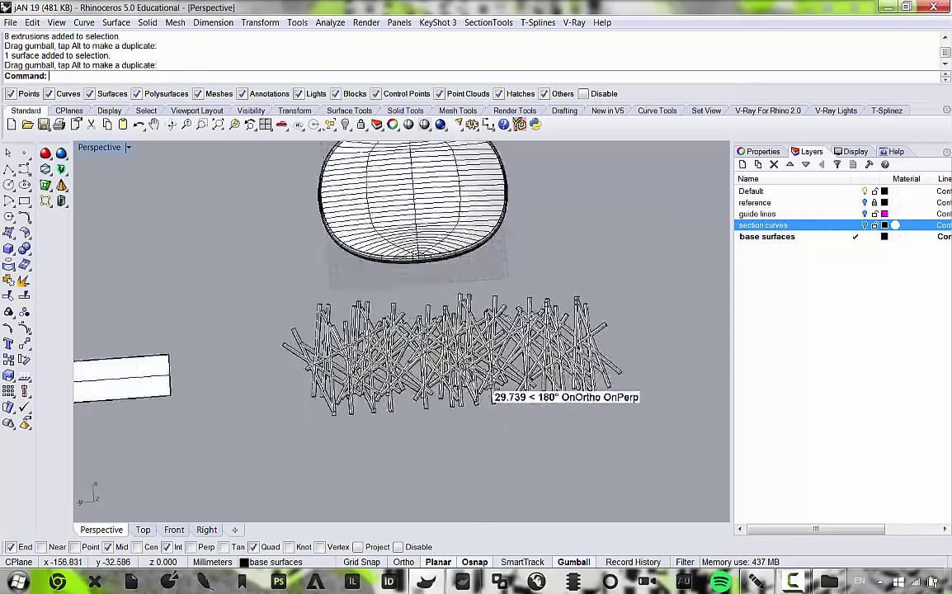
Create a 2-D drawing of all lattice rods from the Top view, using the Current View layout and the Default layer for visible lines.
{"action": "scroll", "coordinate": [488, 386], "scroll_direction": "up", "scroll_amount": 3}
{"action": "left_click_drag", "start_coordinate": [686, 435], "coordinate": [201, 264]}
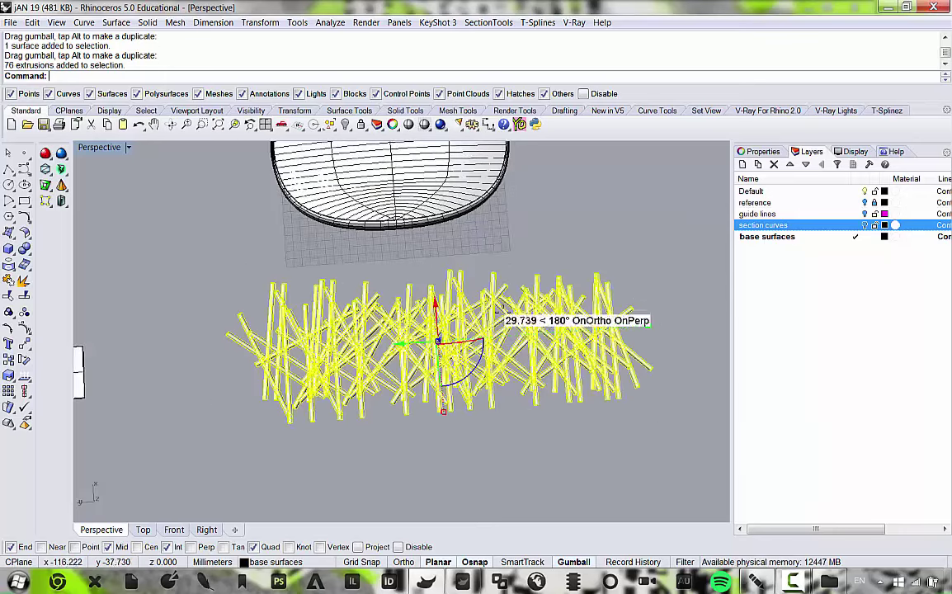
{"action": "double_click", "coordinate": [106, 148]}
{"action": "right_click_drag", "start_coordinate": [298, 214], "coordinate": [189, 186]}
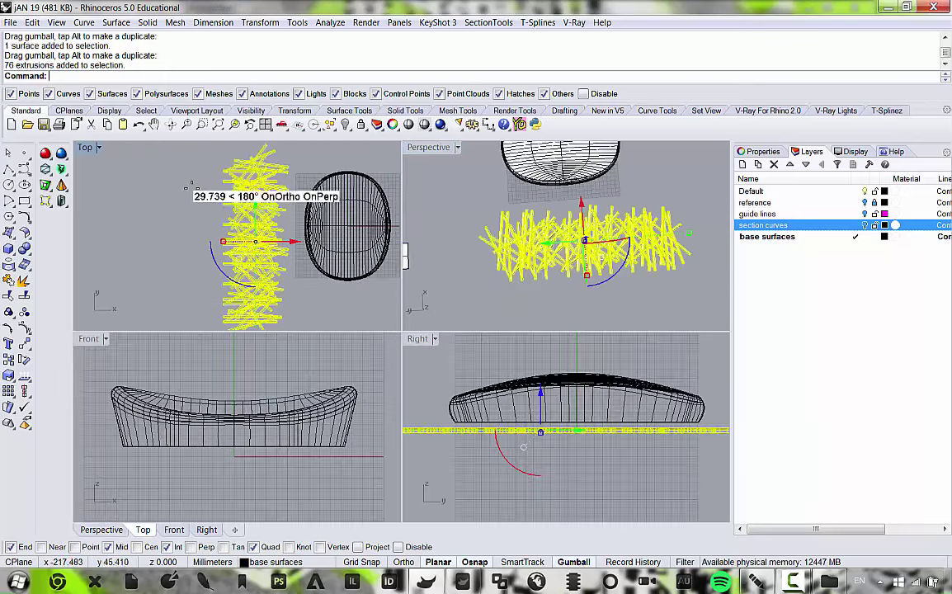
{"action": "scroll", "coordinate": [191, 186], "scroll_direction": "down", "scroll_amount": 2}
{"action": "scroll", "coordinate": [235, 217], "scroll_direction": "up", "scroll_amount": 4}
{"action": "right_click_drag", "start_coordinate": [237, 224], "coordinate": [240, 252]}
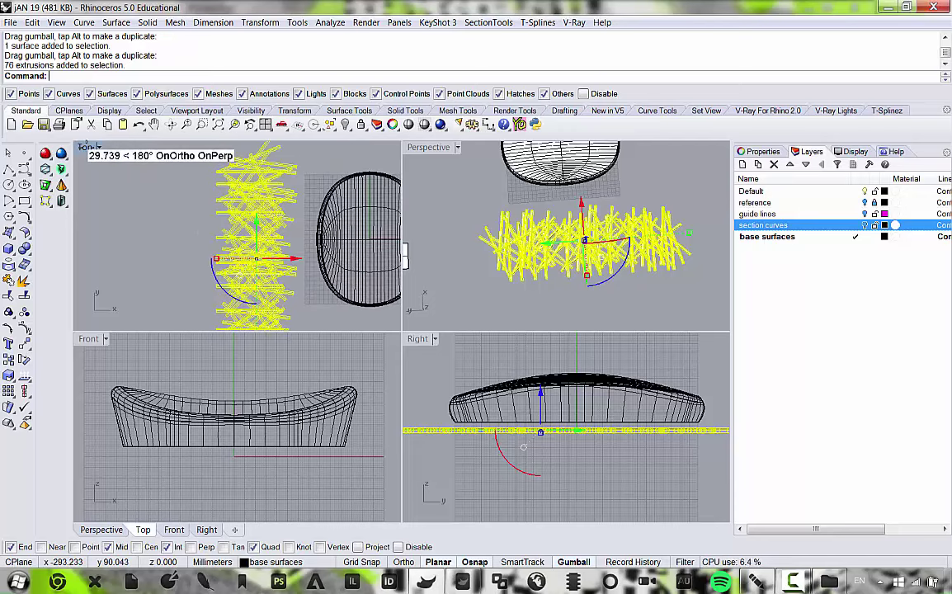
{"action": "double_click", "coordinate": [86, 146]}
{"action": "scroll", "coordinate": [382, 255], "scroll_direction": "down", "scroll_amount": 3}
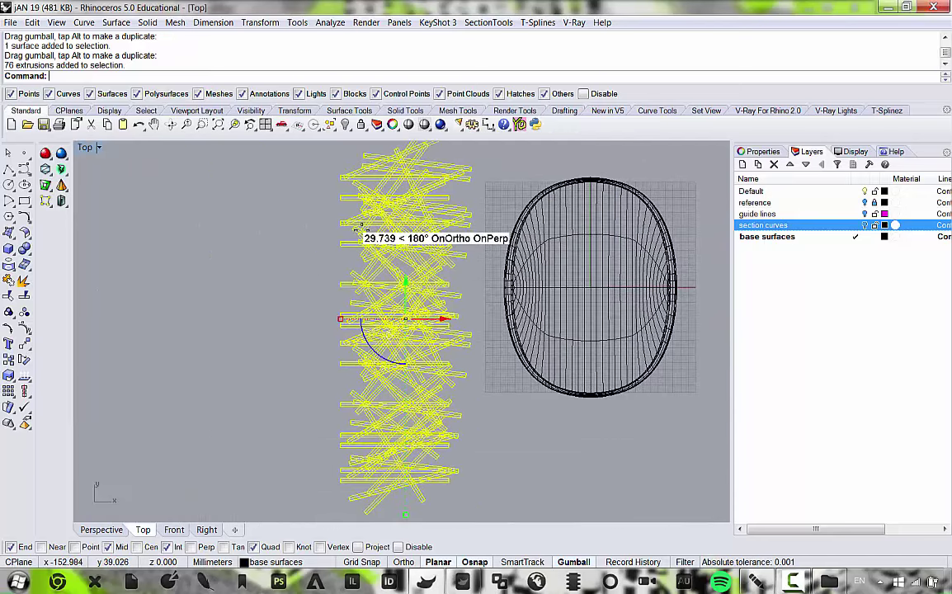
{"action": "scroll", "coordinate": [357, 227], "scroll_direction": "down", "scroll_amount": 2}
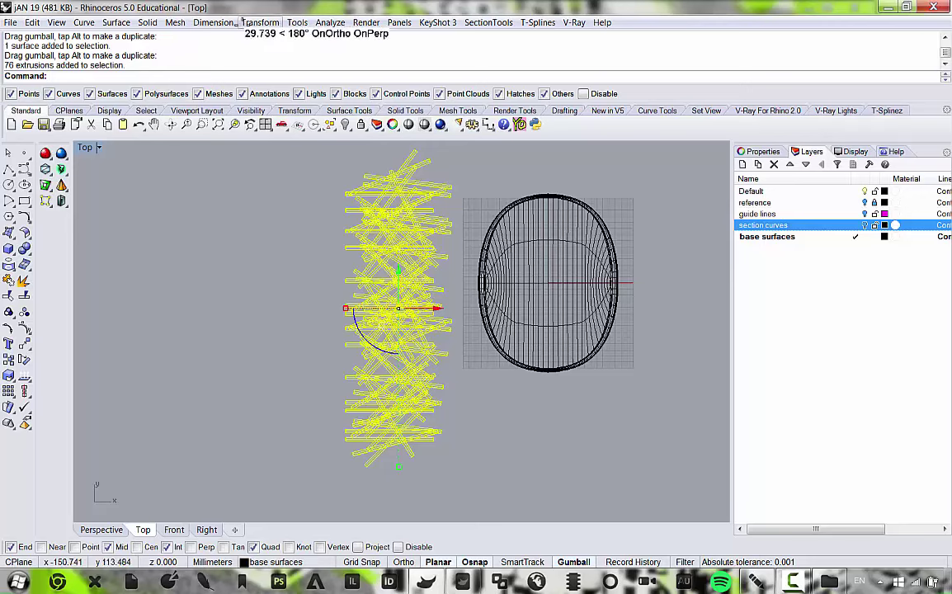
{"action": "left_click", "coordinate": [231, 23]}
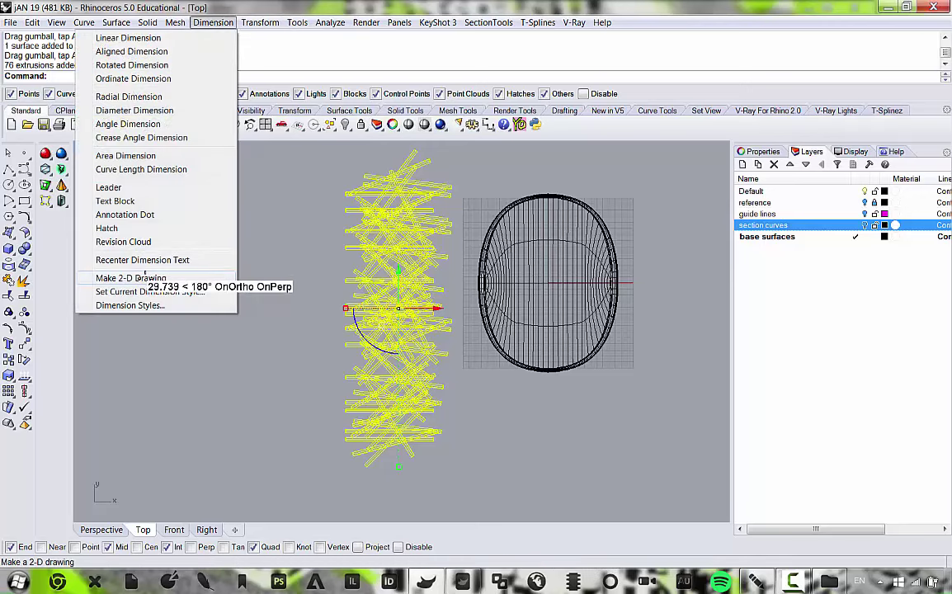
{"action": "left_click", "coordinate": [144, 277]}
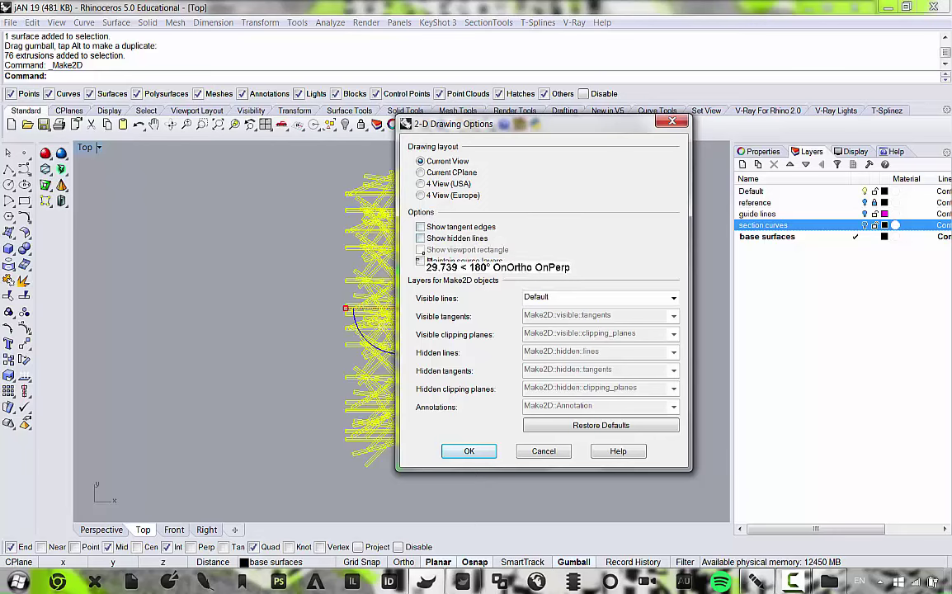
{"action": "left_click", "coordinate": [468, 450]}
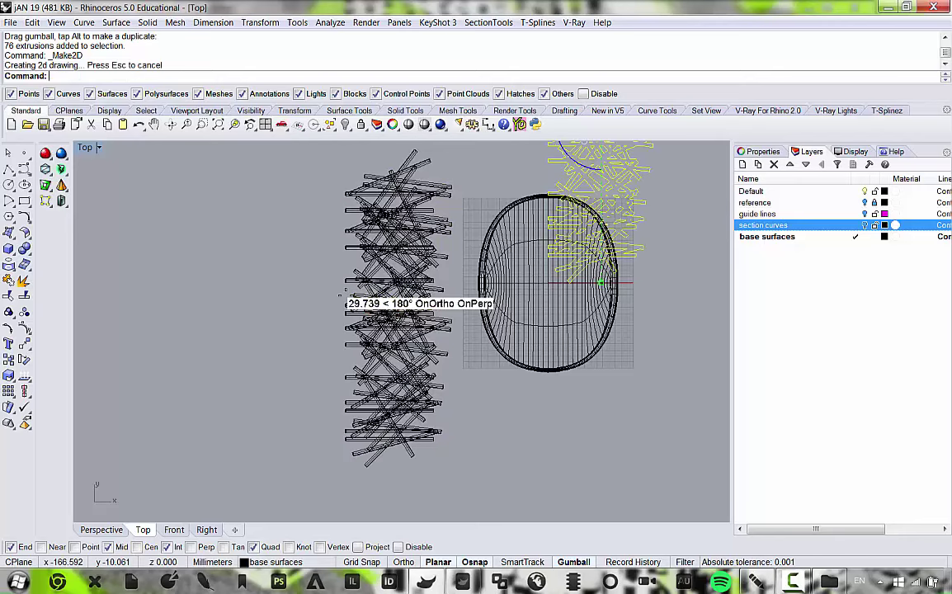
Move the 2-D outline drawing along the X axis, clear of the domed model.
{"action": "right_click_drag", "start_coordinate": [618, 261], "coordinate": [409, 354]}
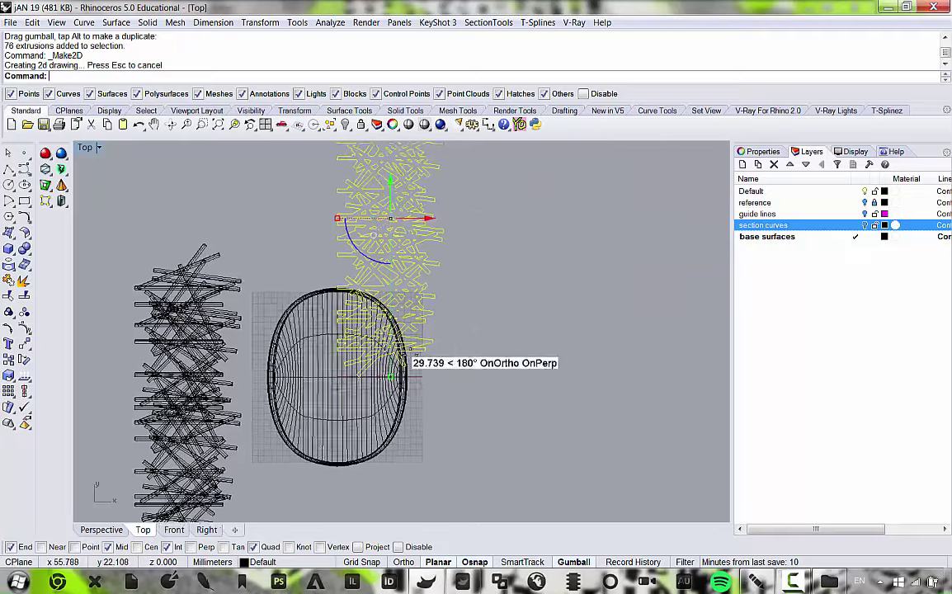
{"action": "scroll", "coordinate": [394, 183], "scroll_direction": "up", "scroll_amount": 12}
{"action": "scroll", "coordinate": [417, 228], "scroll_direction": "down", "scroll_amount": 8}
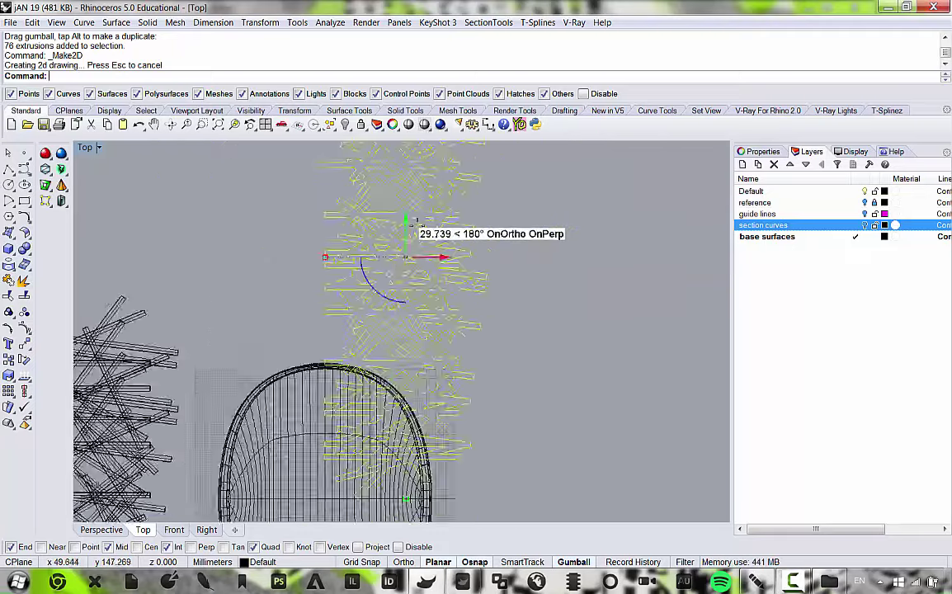
{"action": "left_click_drag", "start_coordinate": [532, 237], "coordinate": [505, 155]}
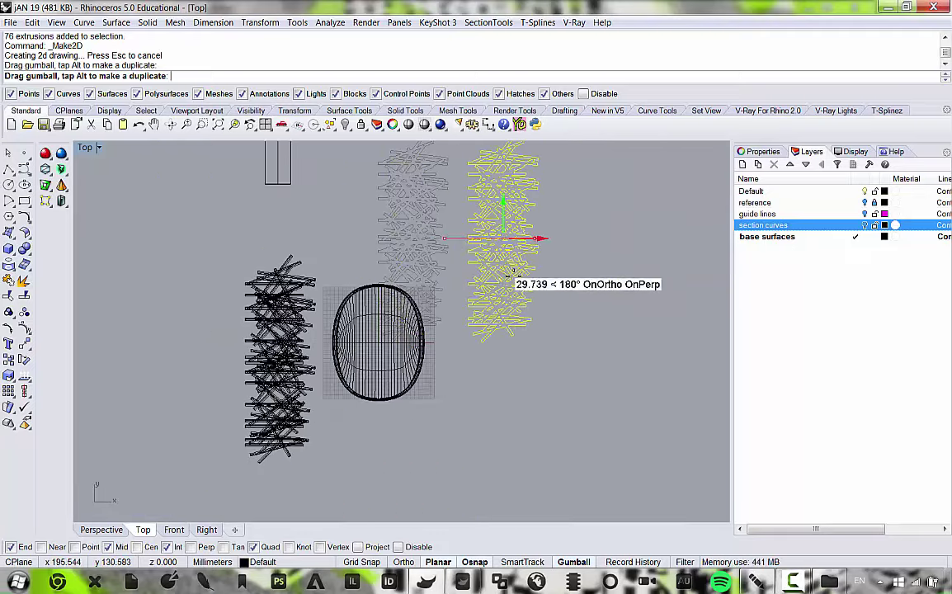
{"action": "left_click_drag", "start_coordinate": [511, 270], "coordinate": [513, 273]}
{"action": "scroll", "coordinate": [575, 290], "scroll_direction": "down", "scroll_amount": 3}
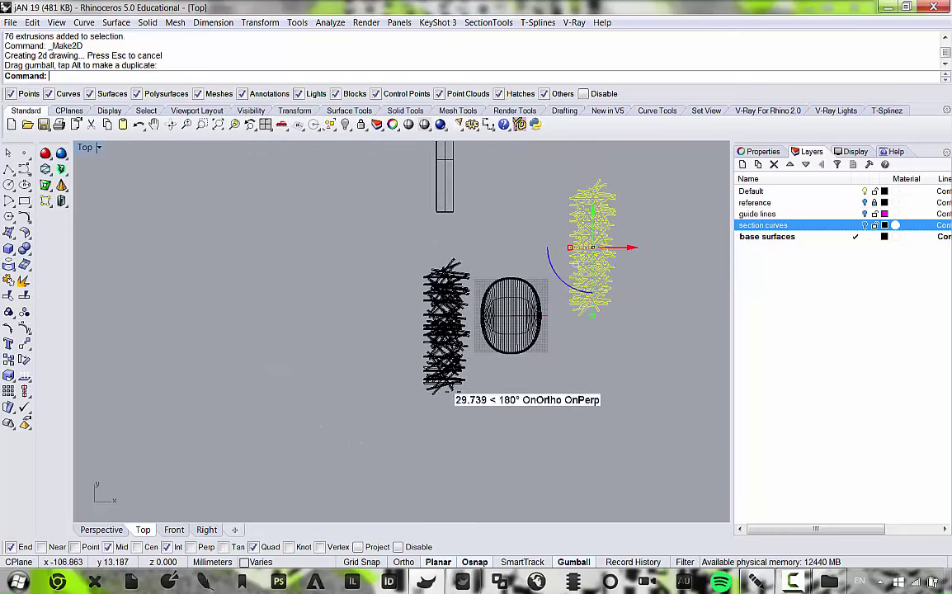
Delete all the original extruded rods, keeping the 2-D outline drawing.
{"action": "mouse_move", "coordinate": [470, 418]}
{"action": "left_mouse_down"}
{"action": "mouse_move", "coordinate": [424, 224]}
{"action": "mouse_move", "coordinate": [386, 249]}
{"action": "left_mouse_up"}
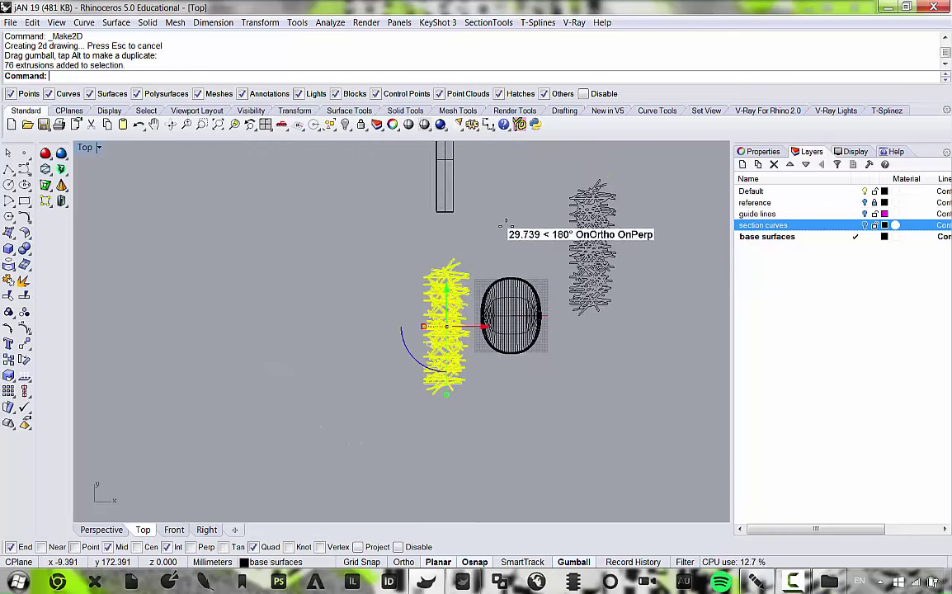
{"action": "key", "text": "Delete"}
{"action": "scroll", "coordinate": [602, 249], "scroll_direction": "up", "scroll_amount": 5}
{"action": "scroll", "coordinate": [530, 216], "scroll_direction": "down", "scroll_amount": 3}
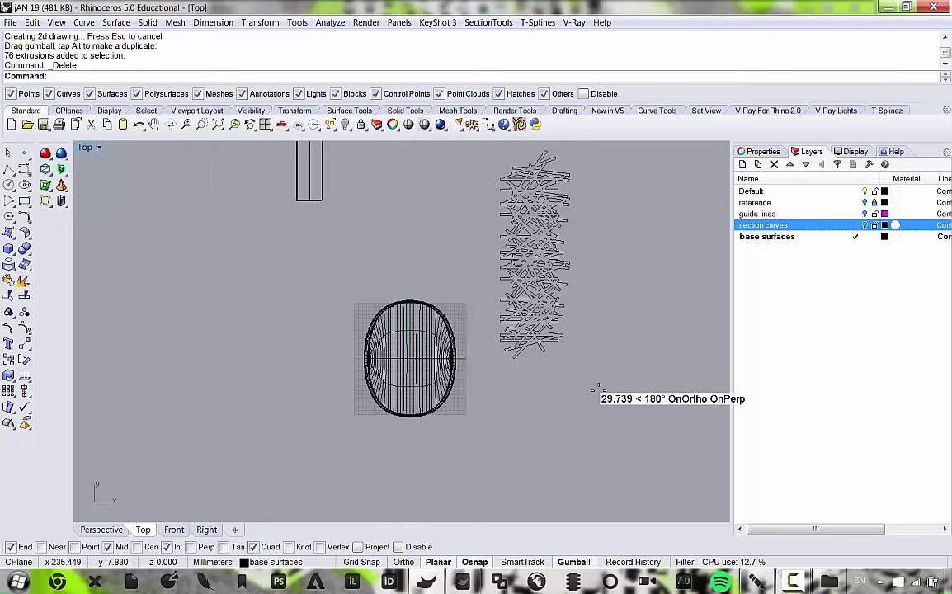
Join all the 2-D outline curves and pick one curve to check the join.
{"action": "left_click_drag", "start_coordinate": [599, 389], "coordinate": [490, 144]}
{"action": "scroll", "coordinate": [492, 185], "scroll_direction": "up", "scroll_amount": 3}
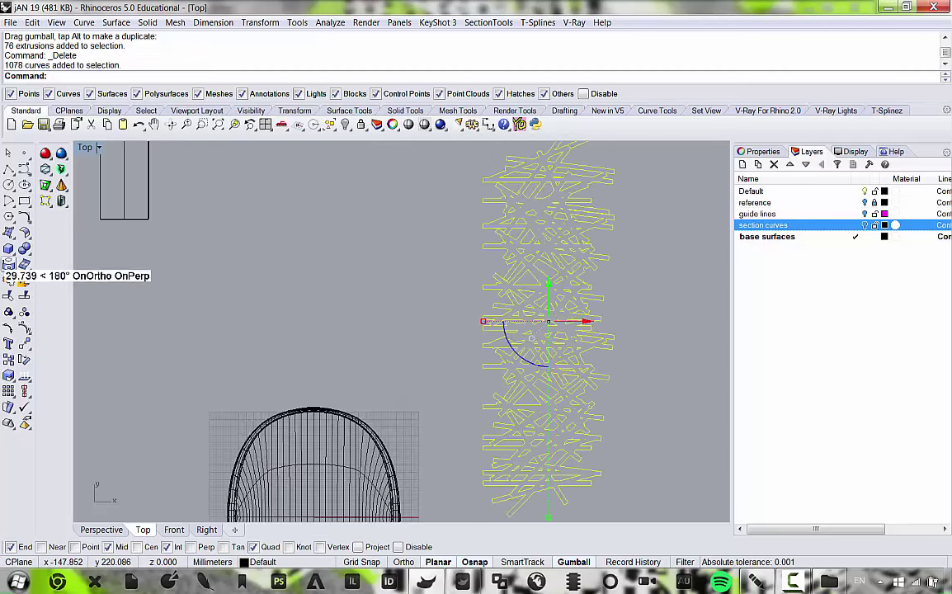
{"action": "left_click", "coordinate": [7, 281]}
{"action": "scroll", "coordinate": [419, 248], "scroll_direction": "up", "scroll_amount": 5}
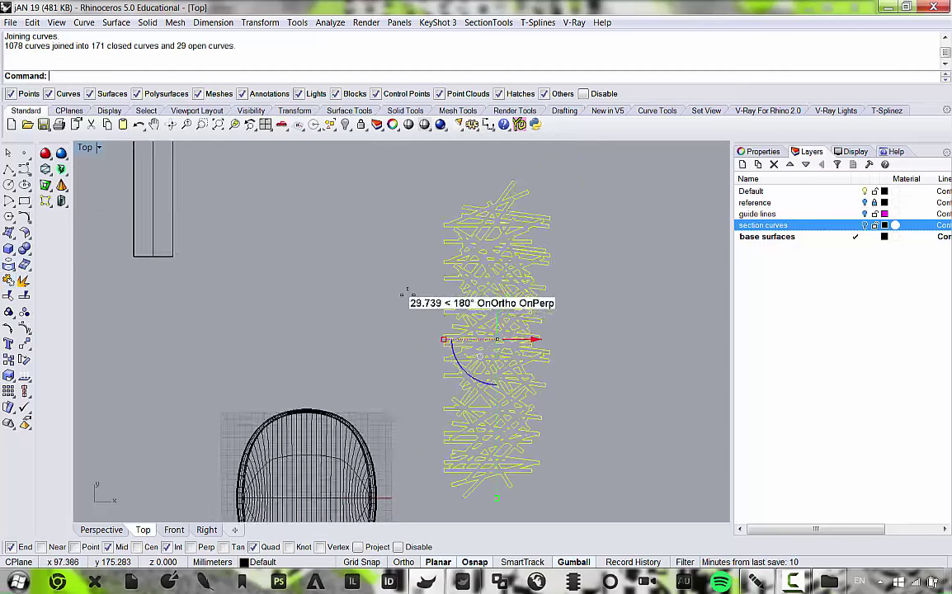
{"action": "scroll", "coordinate": [488, 221], "scroll_direction": "down", "scroll_amount": 10}
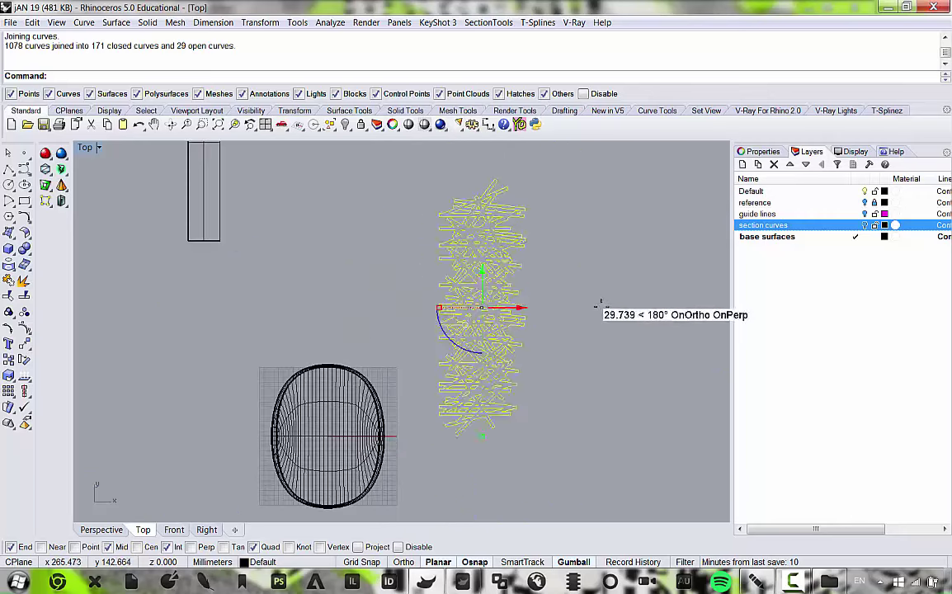
{"action": "key", "text": "Escape"}
{"action": "left_click", "coordinate": [495, 254]}
{"action": "left_click", "coordinate": [574, 285]}
Move the rectangular surface down along Y and duplicate it along X toward the outline pattern.
{"action": "scroll", "coordinate": [509, 266], "scroll_direction": "down", "scroll_amount": 6}
{"action": "right_click_drag", "start_coordinate": [480, 272], "coordinate": [497, 299]}
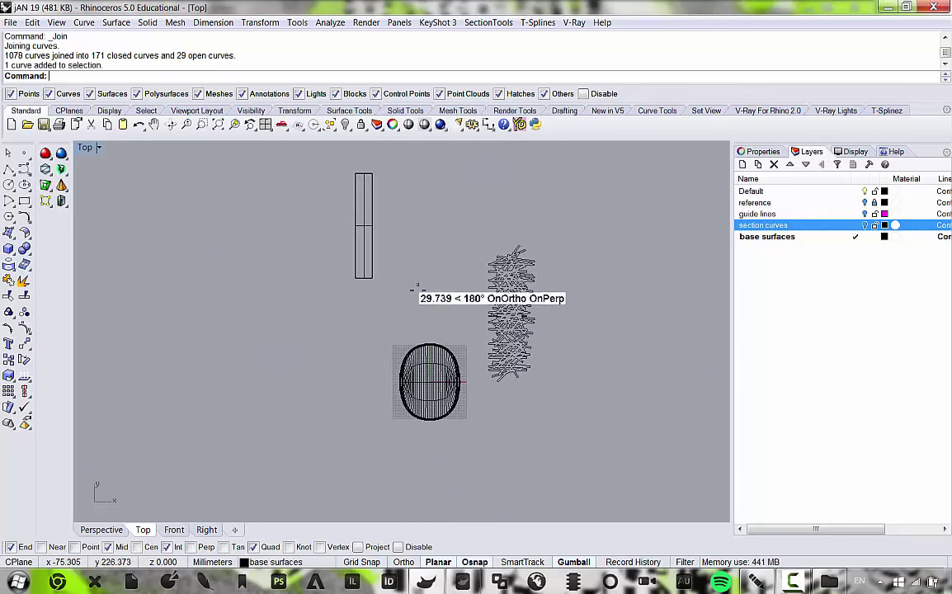
{"action": "left_click", "coordinate": [355, 217]}
{"action": "right_click_drag", "start_coordinate": [295, 192], "coordinate": [294, 230]}
{"action": "left_click_drag", "start_coordinate": [363, 217], "coordinate": [487, 316]}
{"action": "scroll", "coordinate": [487, 316], "scroll_direction": "up", "scroll_amount": 3}
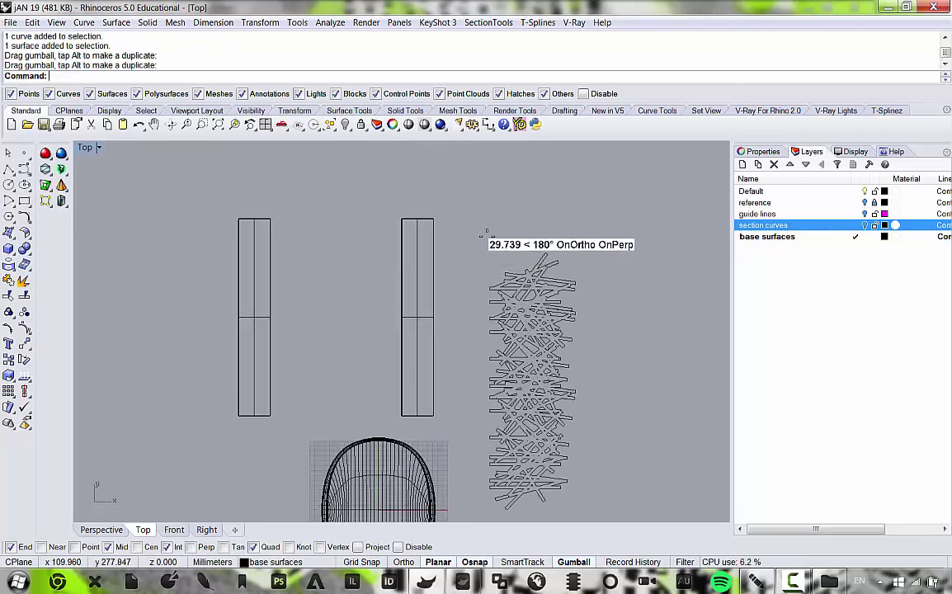
{"action": "right_click_drag", "start_coordinate": [520, 295], "coordinate": [516, 233]}
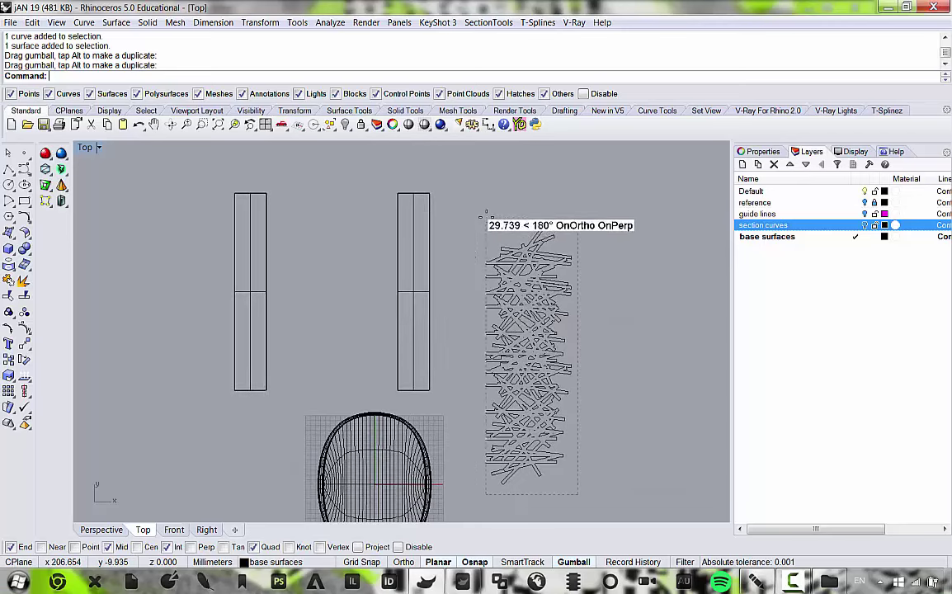
Move all the joined pattern curves up along Y and across along X onto the duplicated rectangular surface.
{"action": "left_click_drag", "start_coordinate": [486, 214], "coordinate": [485, 214]}
{"action": "left_click_drag", "start_coordinate": [528, 320], "coordinate": [470, 268]}
{"action": "key", "text": "alt"}
{"action": "left_click_drag", "start_coordinate": [455, 269], "coordinate": [457, 270]}
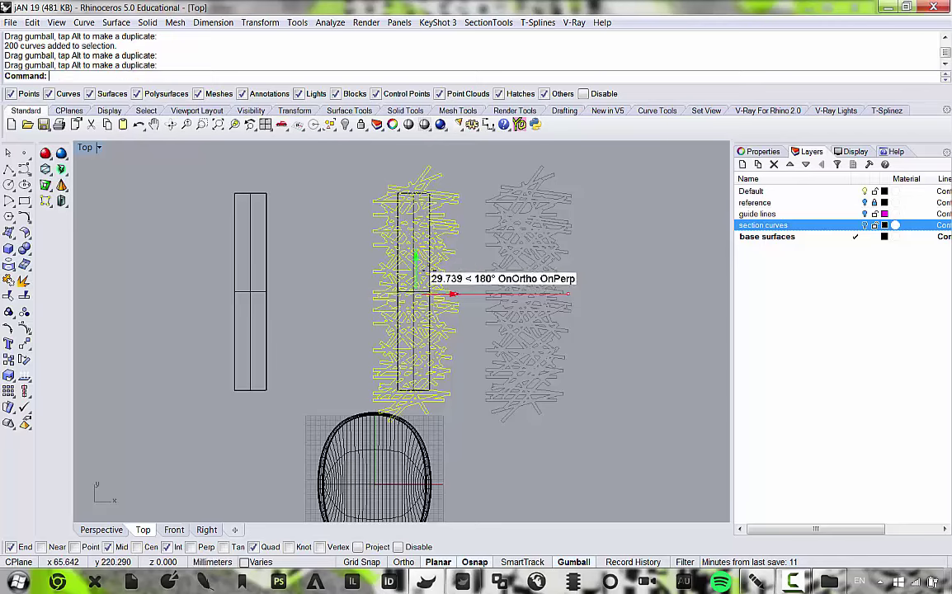
Fine-tune the pattern curves' position along both axes so they cover the duplicated rectangle end to end.
{"action": "scroll", "coordinate": [424, 271], "scroll_direction": "up", "scroll_amount": 6}
{"action": "right_click_drag", "start_coordinate": [429, 275], "coordinate": [449, 308]}
{"action": "left_click_drag", "start_coordinate": [429, 313], "coordinate": [428, 301]}
{"action": "left_click_drag", "start_coordinate": [466, 334], "coordinate": [481, 332]}
{"action": "scroll", "coordinate": [481, 331], "scroll_direction": "down", "scroll_amount": 2}
{"action": "scroll", "coordinate": [480, 332], "scroll_direction": "down", "scroll_amount": 6}
{"action": "scroll", "coordinate": [453, 404], "scroll_direction": "up", "scroll_amount": 6}
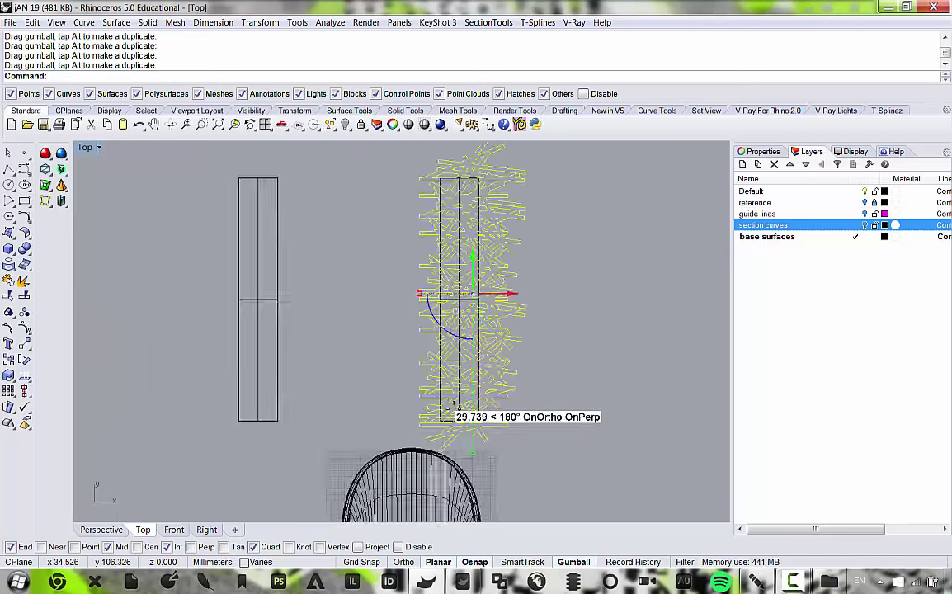
{"action": "scroll", "coordinate": [462, 340], "scroll_direction": "down", "scroll_amount": 4}
{"action": "scroll", "coordinate": [464, 287], "scroll_direction": "up", "scroll_amount": 6}
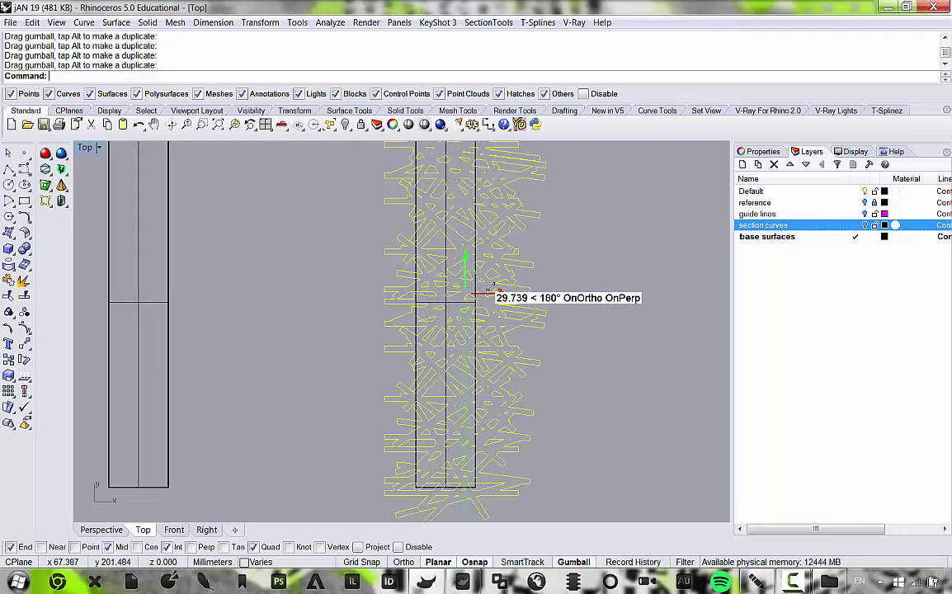
Split the duplicated rectangular surface using all the overlapping pattern curves as cutting objects.
{"action": "scroll", "coordinate": [482, 305], "scroll_direction": "up", "scroll_amount": 5}
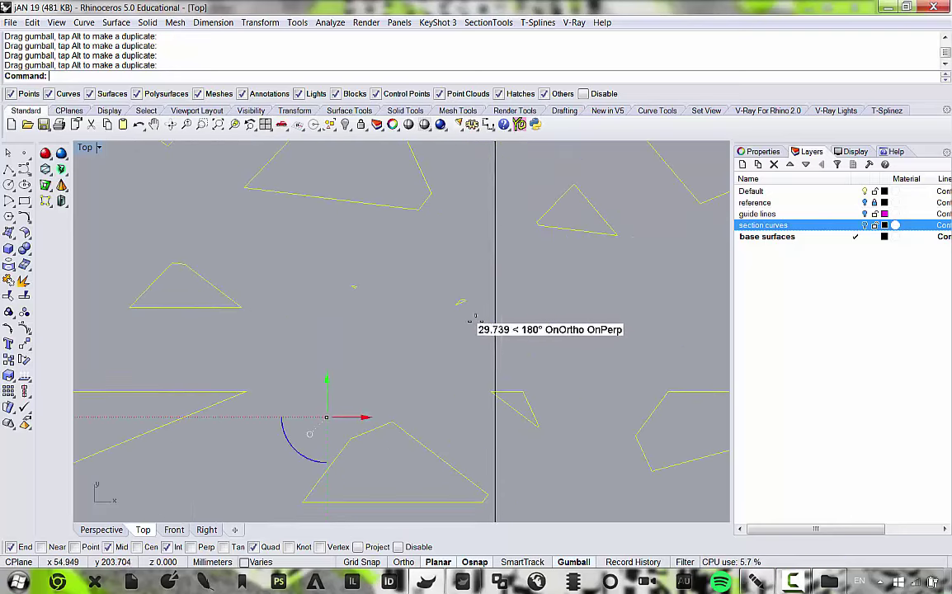
{"action": "scroll", "coordinate": [474, 320], "scroll_direction": "down", "scroll_amount": 6}
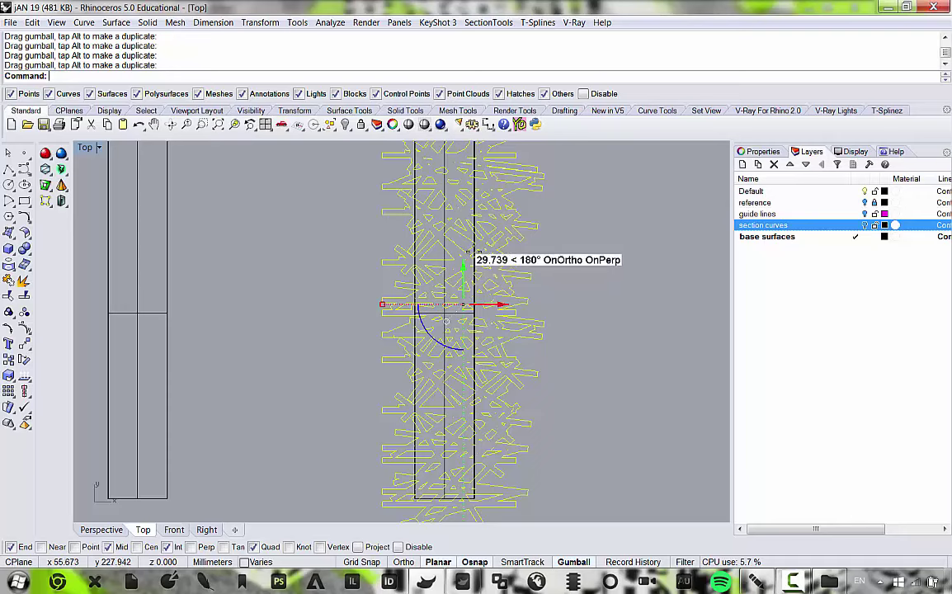
{"action": "scroll", "coordinate": [463, 213], "scroll_direction": "down", "scroll_amount": 4}
{"action": "scroll", "coordinate": [456, 171], "scroll_direction": "up", "scroll_amount": 4}
{"action": "scroll", "coordinate": [474, 197], "scroll_direction": "down", "scroll_amount": 4}
{"action": "scroll", "coordinate": [453, 160], "scroll_direction": "up", "scroll_amount": 8}
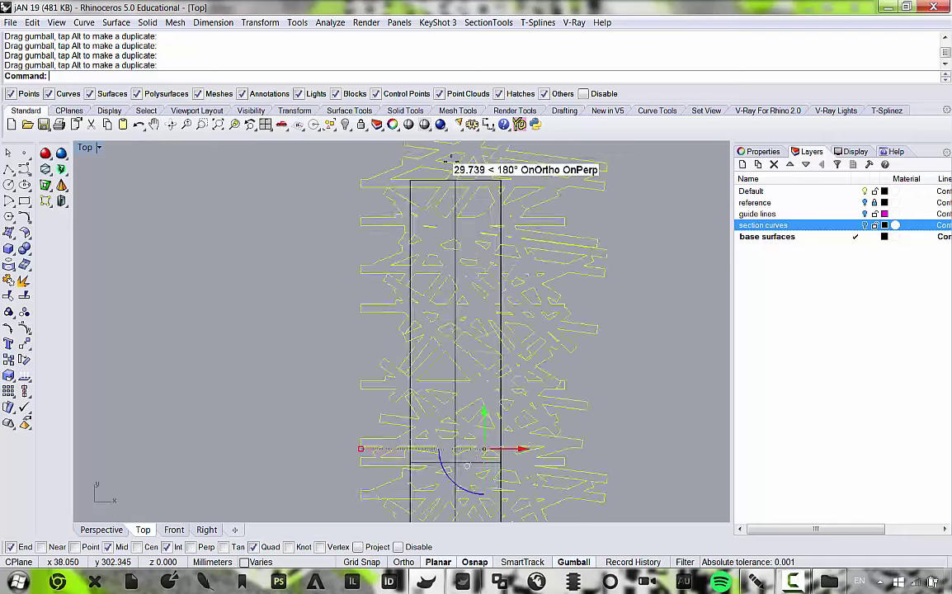
{"action": "scroll", "coordinate": [451, 182], "scroll_direction": "down", "scroll_amount": 4}
{"action": "left_click", "coordinate": [423, 196]}
{"action": "scroll", "coordinate": [422, 196], "scroll_direction": "down", "scroll_amount": 8}
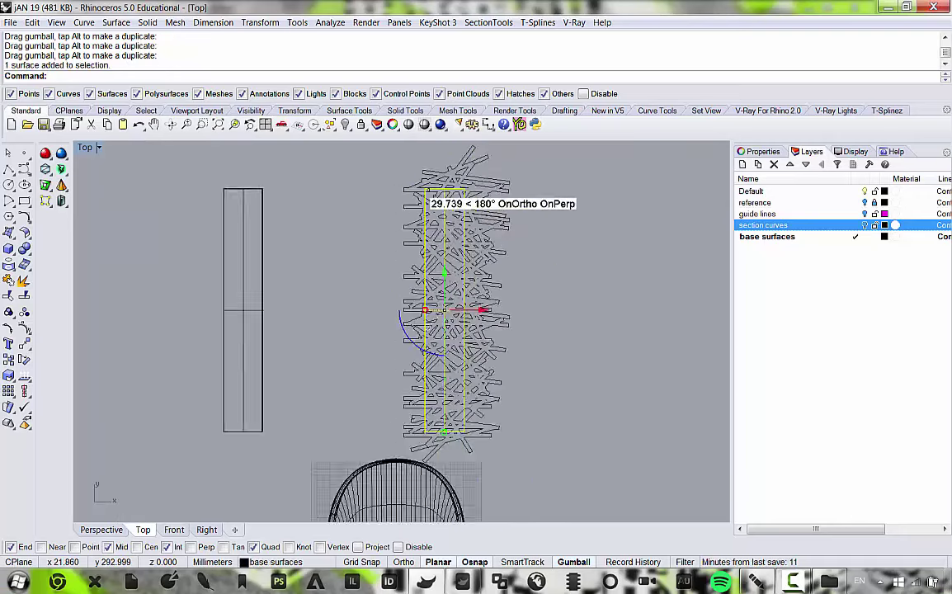
{"action": "scroll", "coordinate": [448, 219], "scroll_direction": "up", "scroll_amount": 5}
{"action": "scroll", "coordinate": [443, 278], "scroll_direction": "down", "scroll_amount": 3}
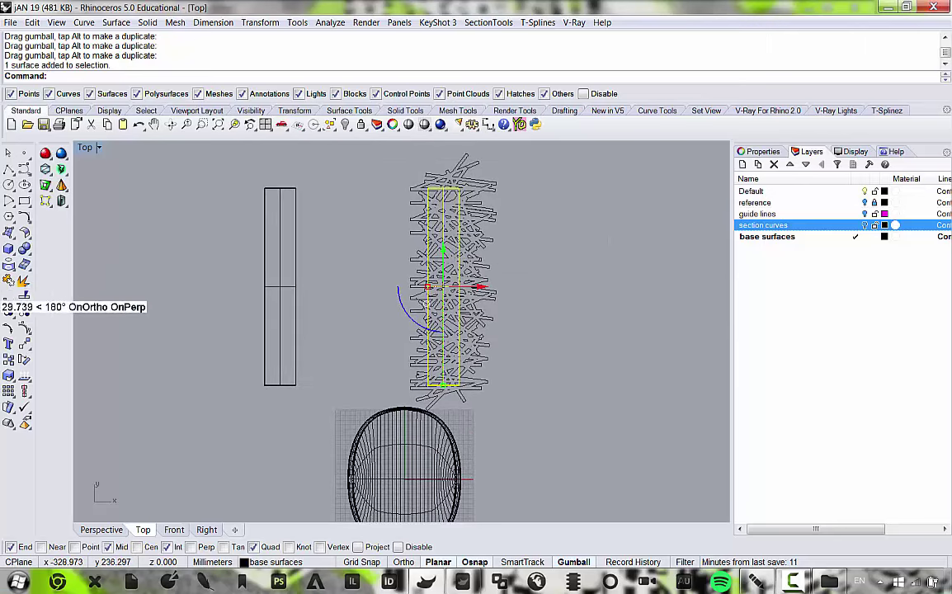
{"action": "left_click", "coordinate": [22, 295]}
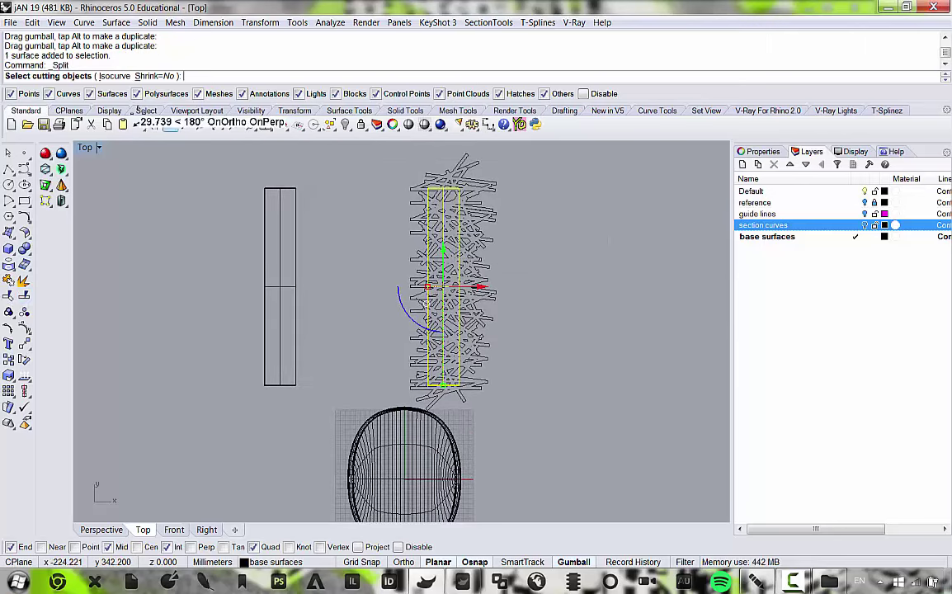
{"action": "left_click_drag", "start_coordinate": [372, 297], "coordinate": [384, 137]}
{"action": "key", "text": "Return"}
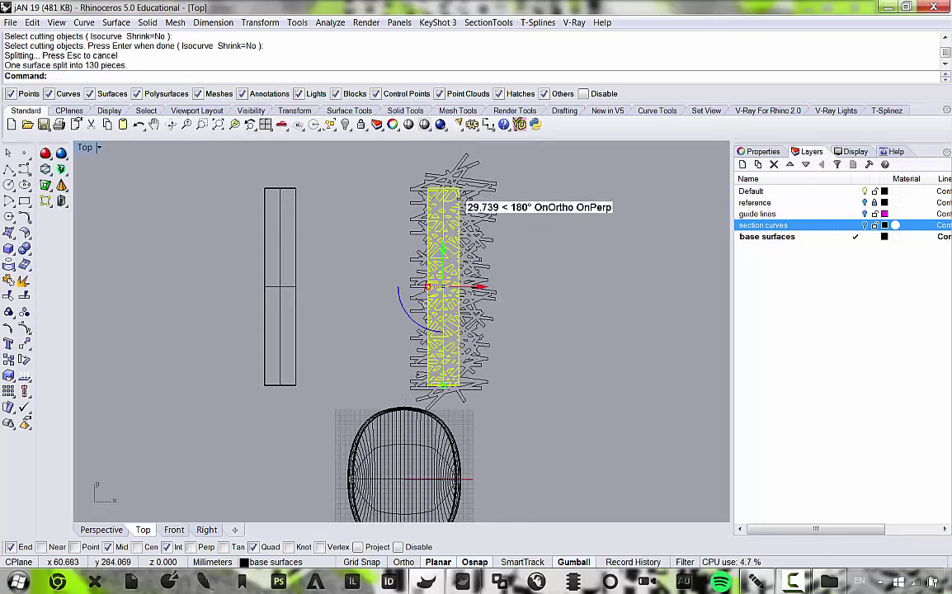
Keep the connected lattice piece out of the selection and delete all the other split pieces of the rectangle.
{"action": "scroll", "coordinate": [388, 190], "scroll_direction": "up", "scroll_amount": 5}
{"action": "scroll", "coordinate": [400, 213], "scroll_direction": "down", "scroll_amount": 3}
{"action": "scroll", "coordinate": [403, 210], "scroll_direction": "up", "scroll_amount": 3}
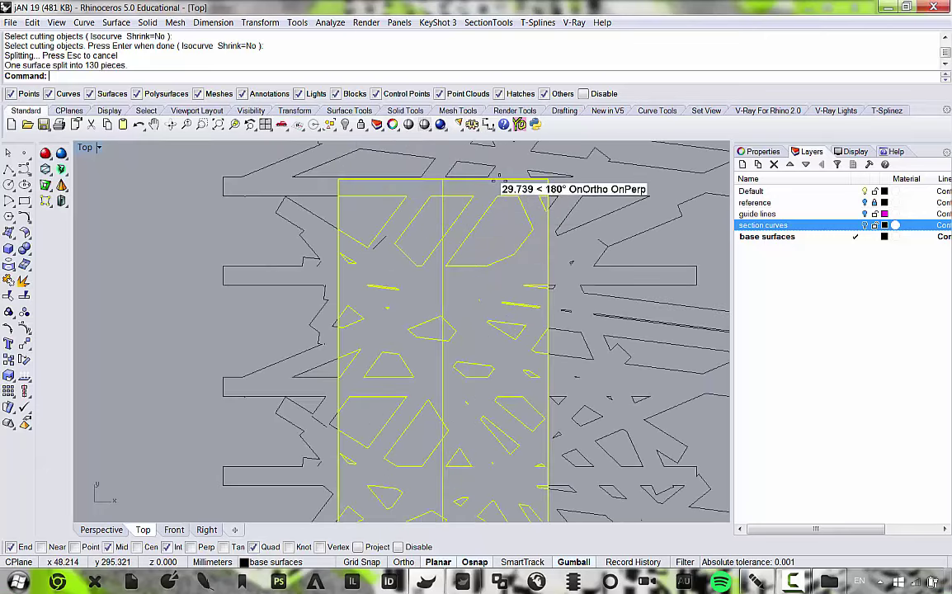
{"action": "left_click", "coordinate": [498, 179], "text": "ctrl"}
{"action": "scroll", "coordinate": [498, 176], "scroll_direction": "down", "scroll_amount": 5}
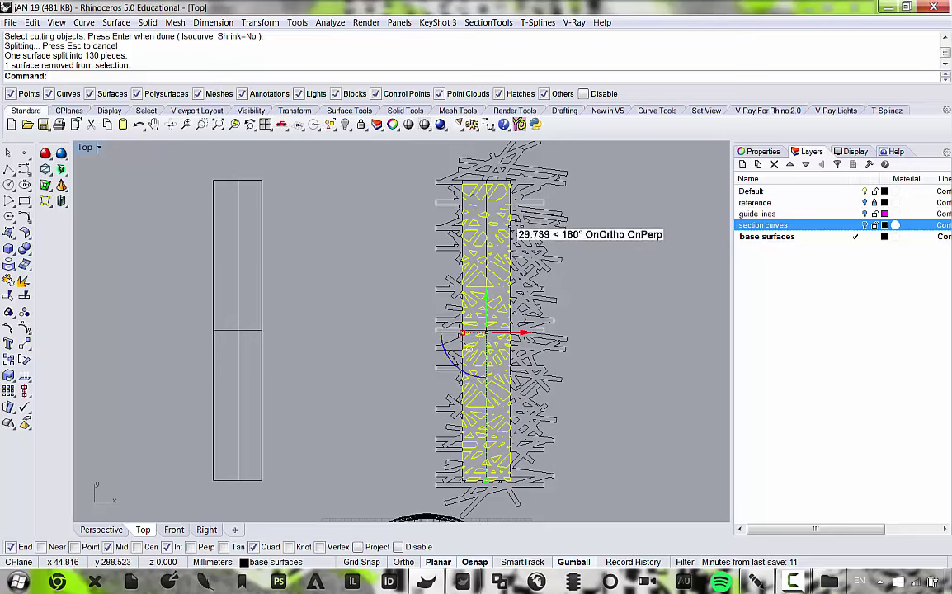
{"action": "scroll", "coordinate": [479, 305], "scroll_direction": "up", "scroll_amount": 3}
{"action": "scroll", "coordinate": [433, 355], "scroll_direction": "down", "scroll_amount": 3}
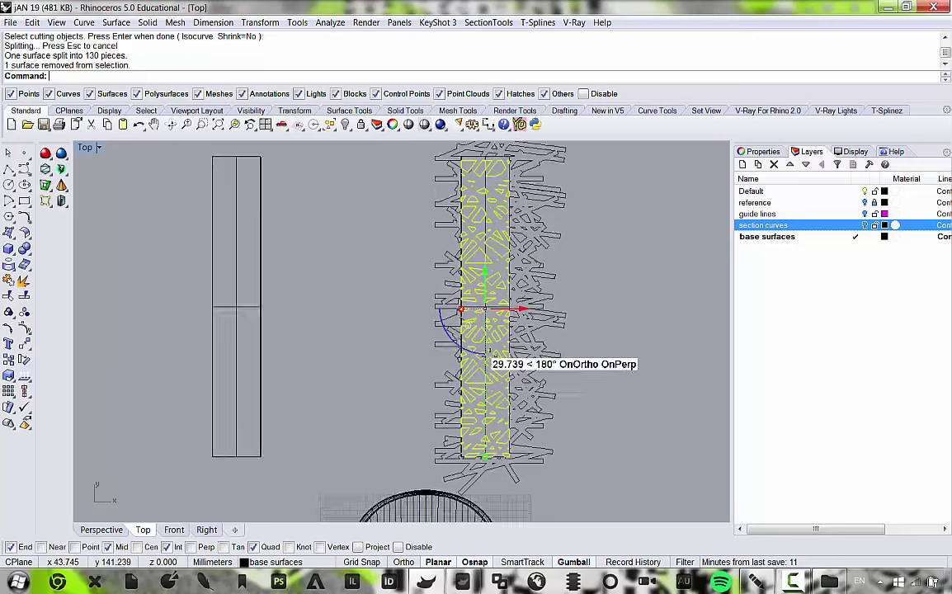
{"action": "scroll", "coordinate": [492, 343], "scroll_direction": "up", "scroll_amount": 2}
{"action": "key", "text": "Delete"}
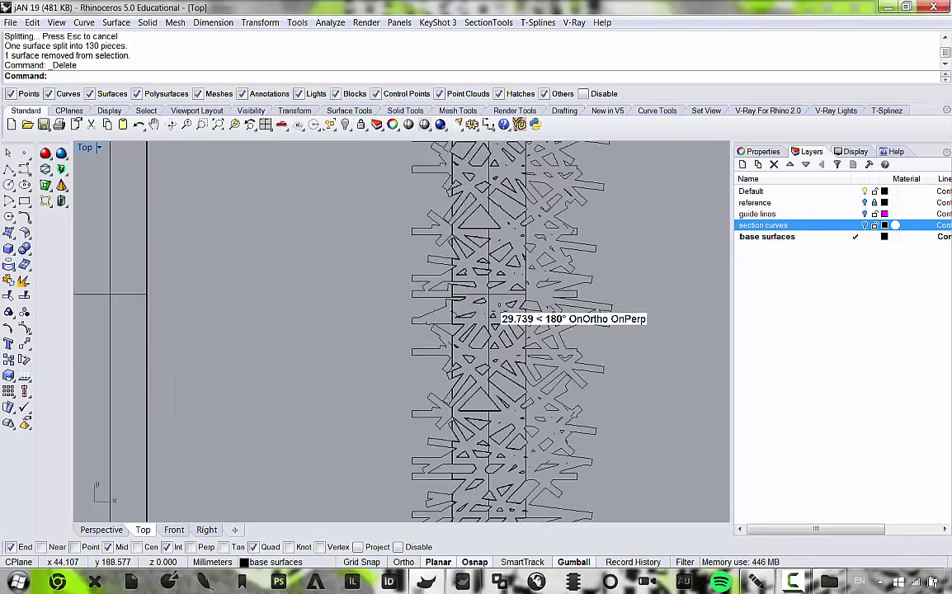
Move the lattice surface along X clear of the pattern curves, toward the plain rectangle.
{"action": "left_click", "coordinate": [505, 316]}
{"action": "left_click", "coordinate": [538, 356]}
{"action": "scroll", "coordinate": [515, 325], "scroll_direction": "down", "scroll_amount": 3}
{"action": "left_click_drag", "start_coordinate": [507, 312], "coordinate": [425, 316]}
{"action": "key", "text": "Escape"}
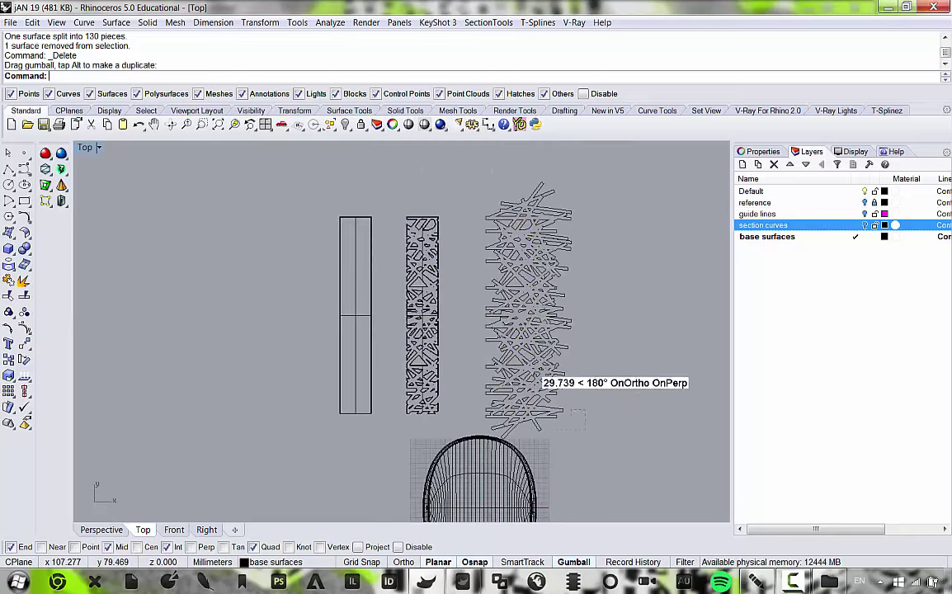
Delete all the leftover pattern curves beside the lattice surface.
{"action": "left_click_drag", "start_coordinate": [541, 375], "coordinate": [401, 206]}
{"action": "scroll", "coordinate": [511, 305], "scroll_direction": "up", "scroll_amount": 2}
{"action": "key", "text": "Delete"}
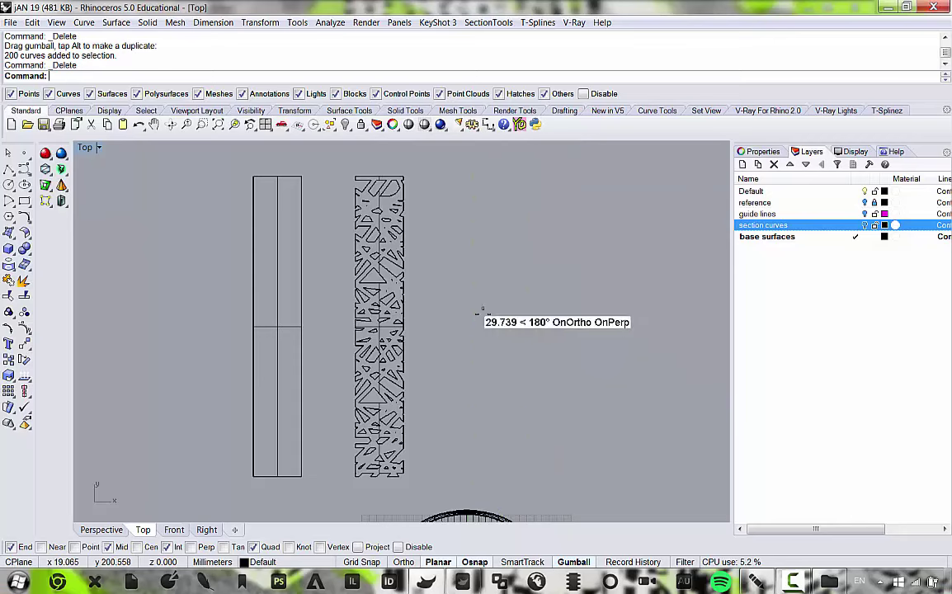
Examine the lattice surface in a maximized Perspective view and compare it with the Beijing-bird-nest-4 reference photo.
{"action": "double_click", "coordinate": [81, 147]}
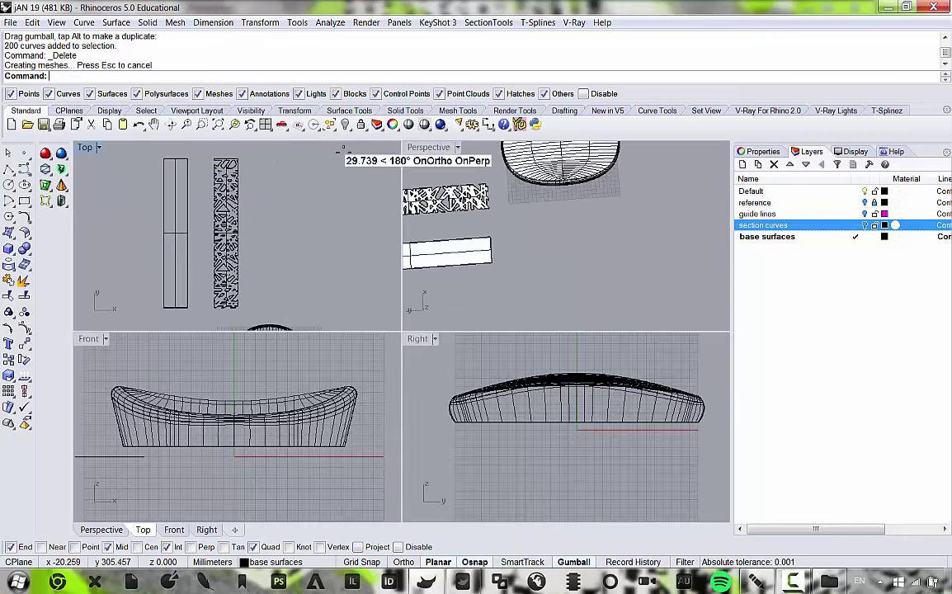
{"action": "double_click", "coordinate": [435, 147]}
{"action": "scroll", "coordinate": [511, 304], "scroll_direction": "down", "scroll_amount": 7}
{"action": "scroll", "coordinate": [336, 299], "scroll_direction": "up", "scroll_amount": 12}
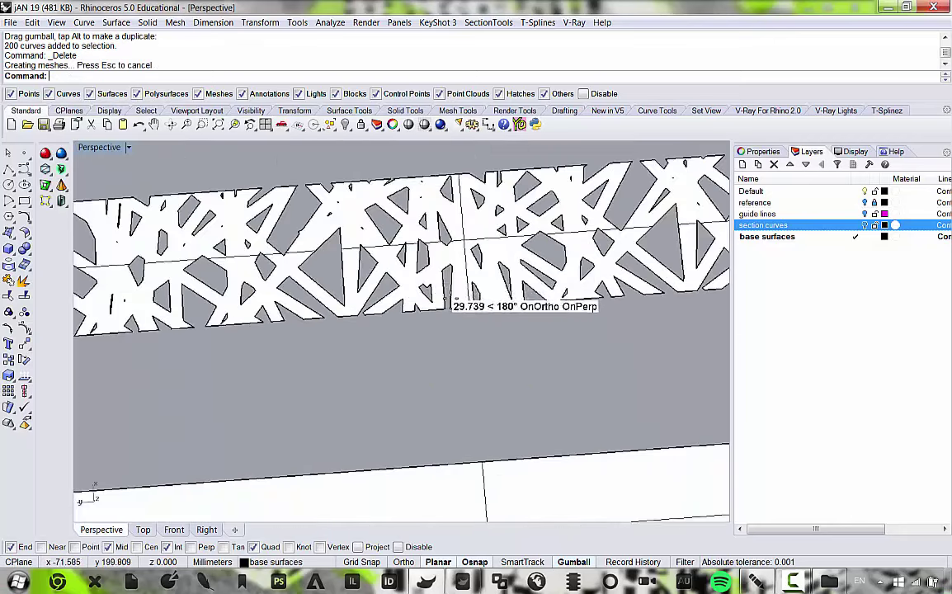
{"action": "scroll", "coordinate": [477, 296], "scroll_direction": "down", "scroll_amount": 7}
{"action": "scroll", "coordinate": [400, 238], "scroll_direction": "up", "scroll_amount": 3}
{"action": "scroll", "coordinate": [359, 248], "scroll_direction": "down", "scroll_amount": 3}
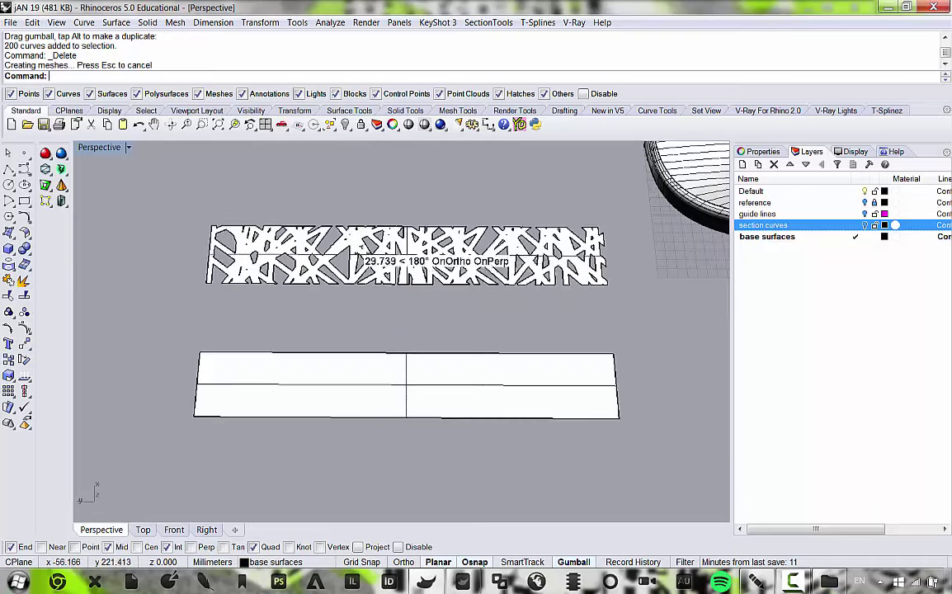
{"action": "right_click_drag", "start_coordinate": [413, 272], "coordinate": [400, 256]}
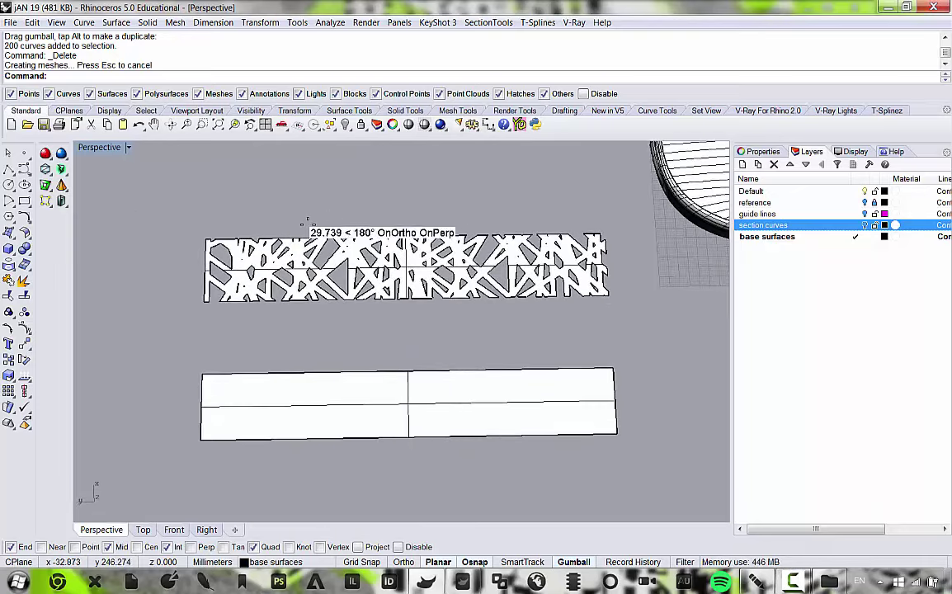
{"action": "scroll", "coordinate": [304, 247], "scroll_direction": "up", "scroll_amount": 3}
{"action": "scroll", "coordinate": [303, 247], "scroll_direction": "down", "scroll_amount": 4}
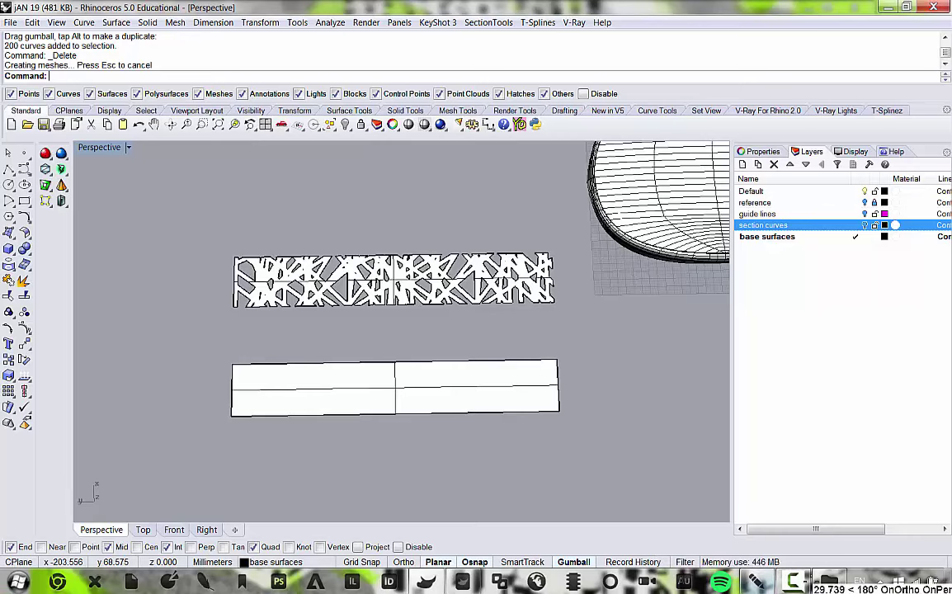
{"action": "left_click", "coordinate": [830, 579]}
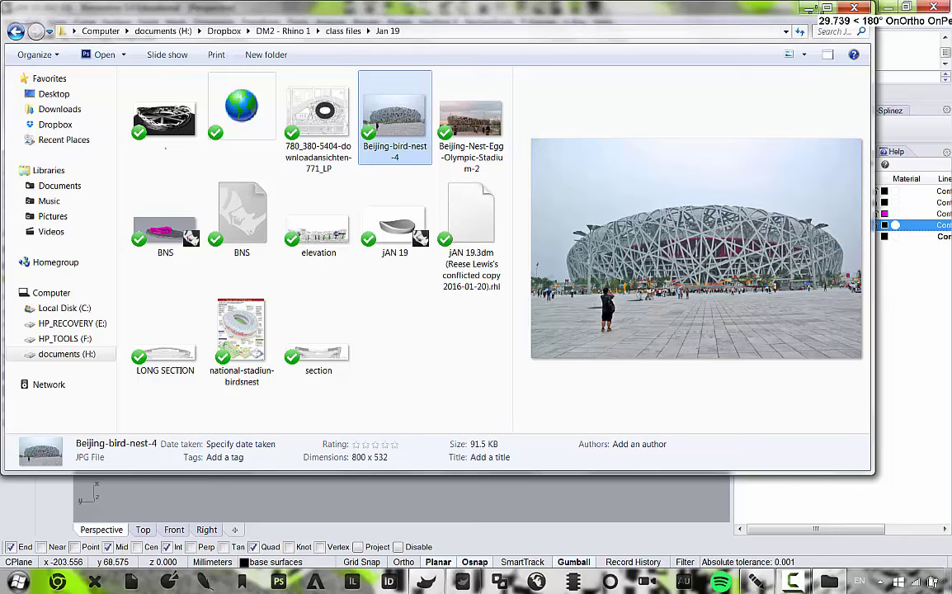
{"action": "left_click", "coordinate": [808, 9]}
Move the lattice surface from its end corner onto the matching corner of the plain rectangular surface.
{"action": "left_click", "coordinate": [303, 306]}
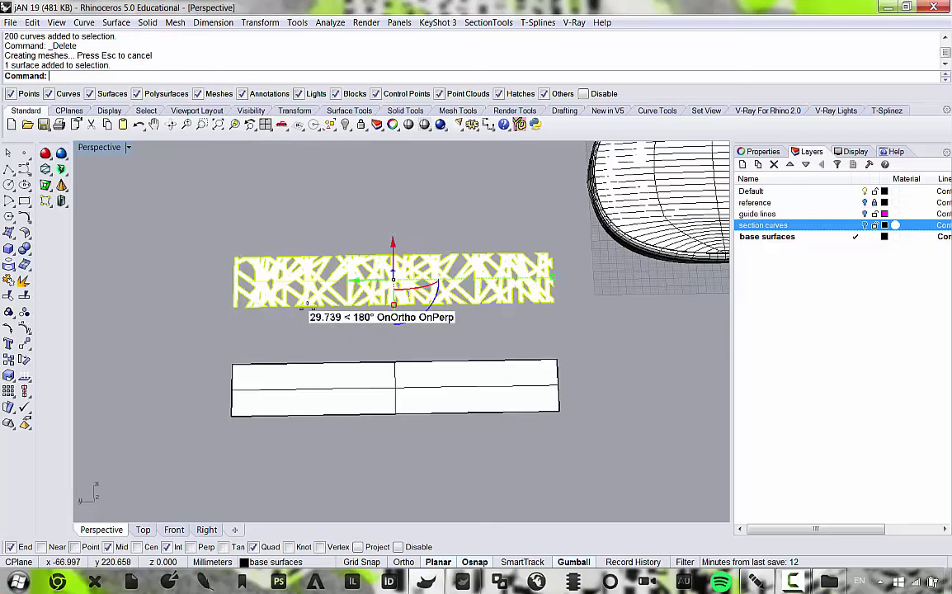
{"action": "left_click", "coordinate": [259, 22]}
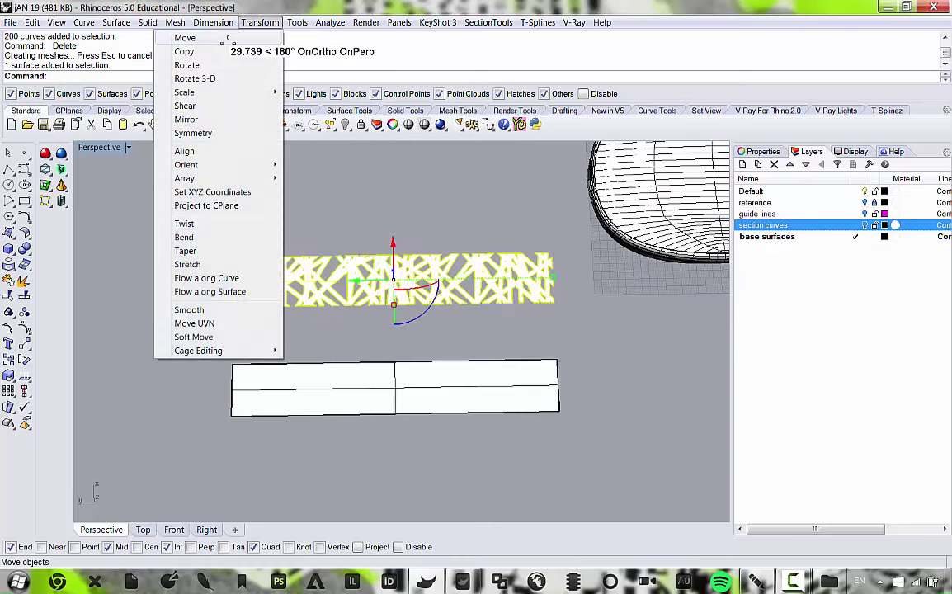
{"action": "left_click", "coordinate": [247, 36]}
{"action": "left_click", "coordinate": [234, 306]}
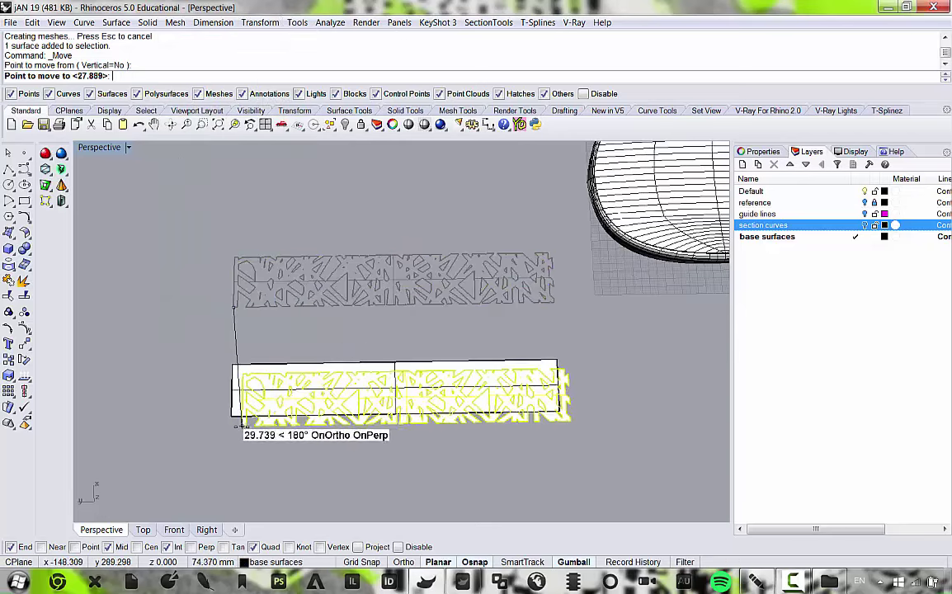
{"action": "left_click", "coordinate": [231, 414]}
{"action": "scroll", "coordinate": [528, 346], "scroll_direction": "up", "scroll_amount": 3}
{"action": "key", "text": "Escape"}
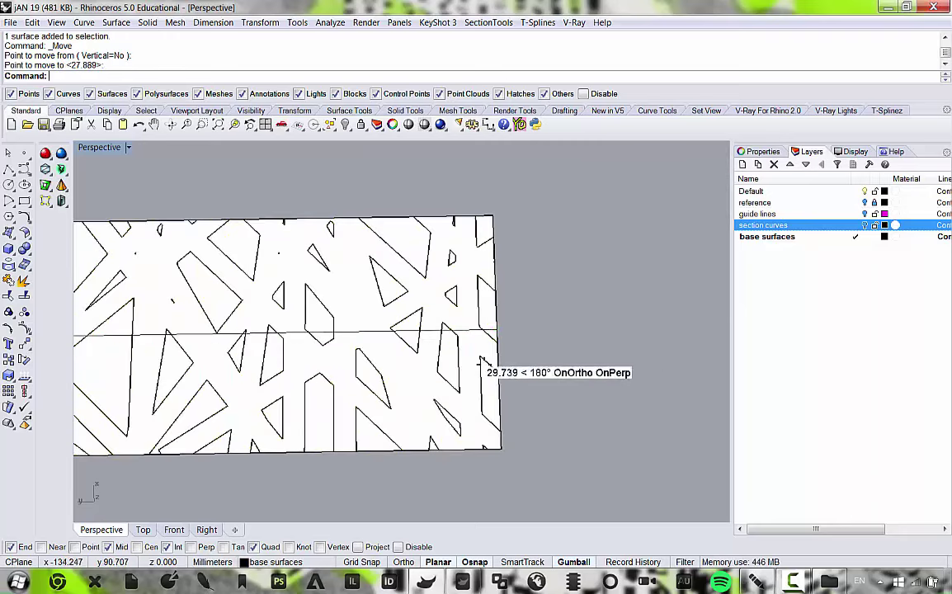
Examine the overlaid lattice and rectangle in relation to the side wall of the stadium form.
{"action": "scroll", "coordinate": [486, 367], "scroll_direction": "down", "scroll_amount": 6}
{"action": "scroll", "coordinate": [380, 325], "scroll_direction": "up", "scroll_amount": 8}
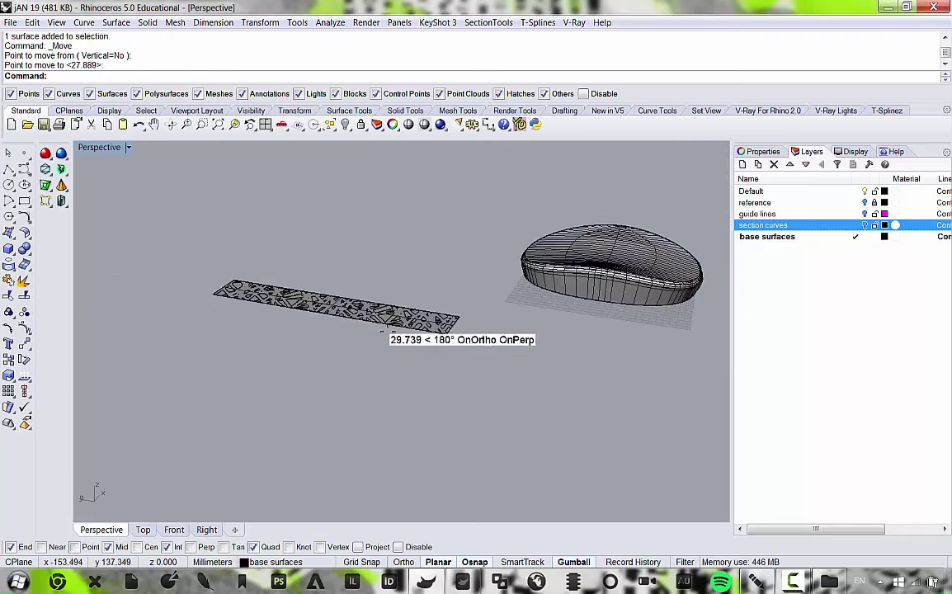
{"action": "scroll", "coordinate": [495, 312], "scroll_direction": "down", "scroll_amount": 5}
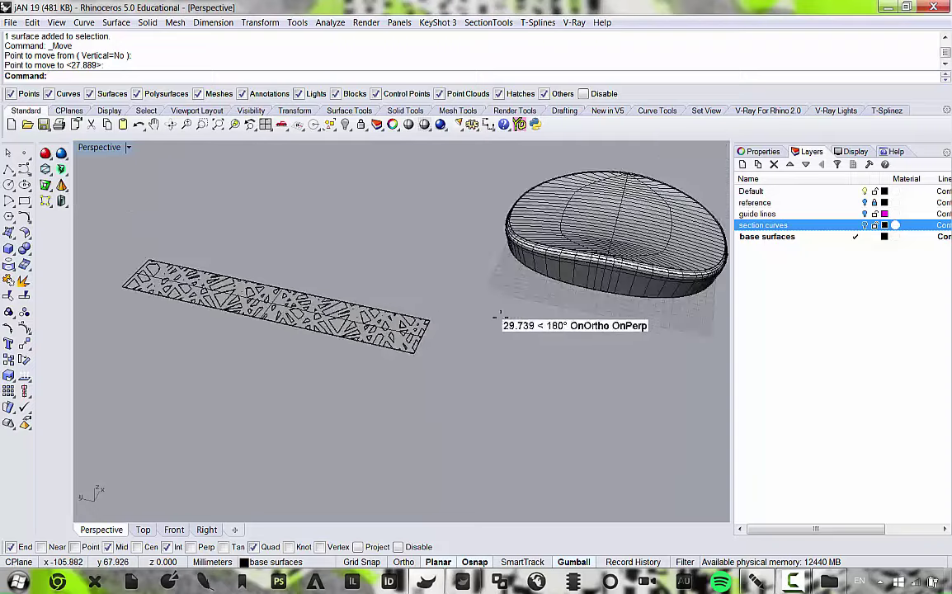
{"action": "scroll", "coordinate": [569, 297], "scroll_direction": "up", "scroll_amount": 8}
{"action": "left_click", "coordinate": [575, 334]}
{"action": "scroll", "coordinate": [571, 333], "scroll_direction": "down", "scroll_amount": 8}
{"action": "left_click", "coordinate": [518, 412]}
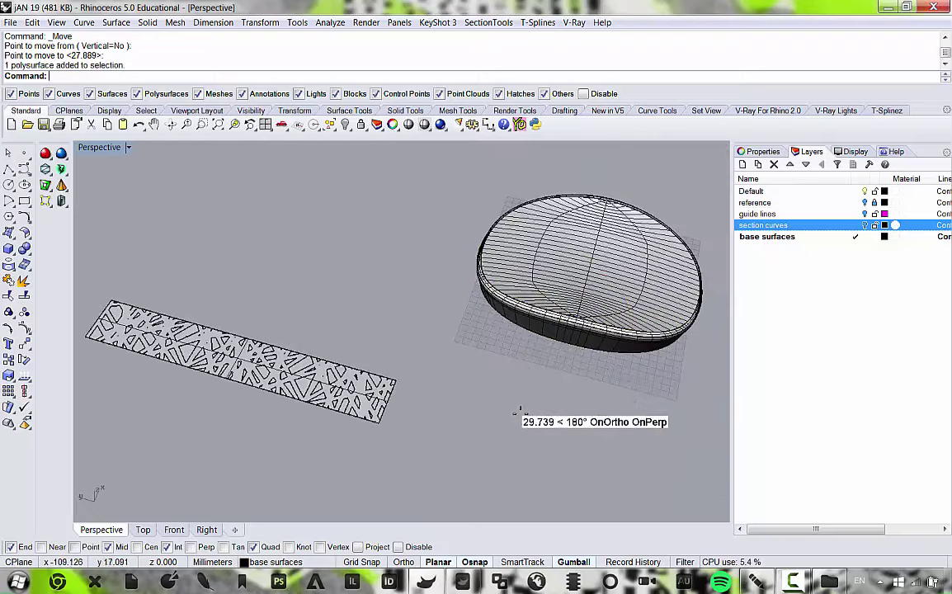
{"action": "right_click_drag", "start_coordinate": [320, 401], "coordinate": [371, 433]}
Try to flow the lattice polysurface along the stadium's side wall, matching the base rectangle's end corner to the wall's lower seam corner.
{"action": "scroll", "coordinate": [395, 410], "scroll_direction": "up", "scroll_amount": 7}
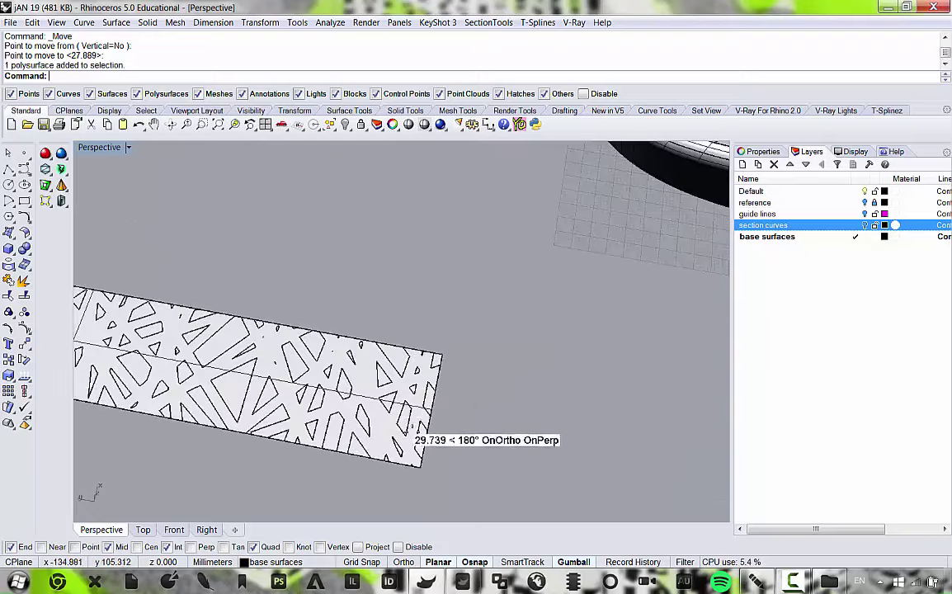
{"action": "scroll", "coordinate": [410, 430], "scroll_direction": "down", "scroll_amount": 2}
{"action": "scroll", "coordinate": [410, 430], "scroll_direction": "up", "scroll_amount": 4}
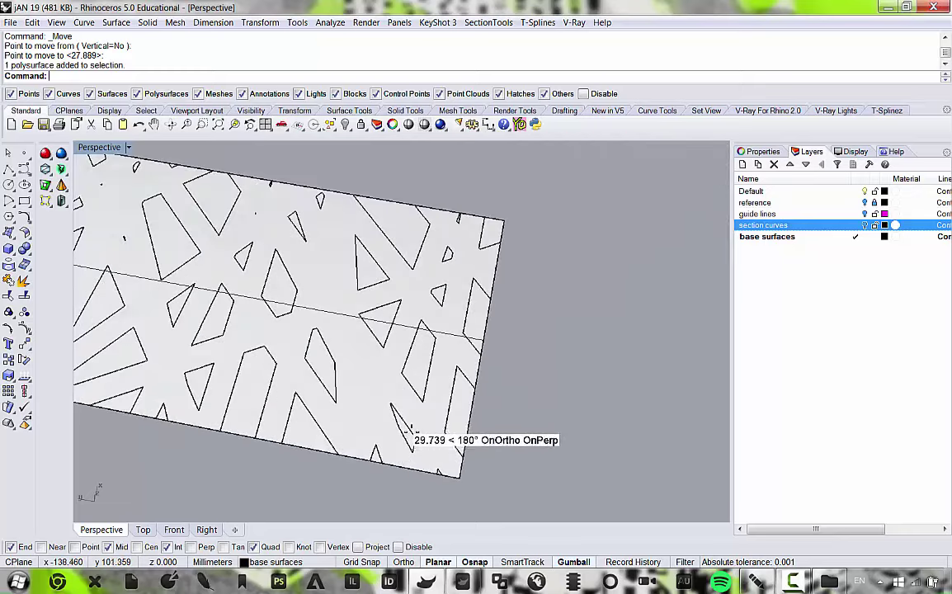
{"action": "scroll", "coordinate": [410, 430], "scroll_direction": "up", "scroll_amount": 2}
{"action": "left_click", "coordinate": [413, 377]}
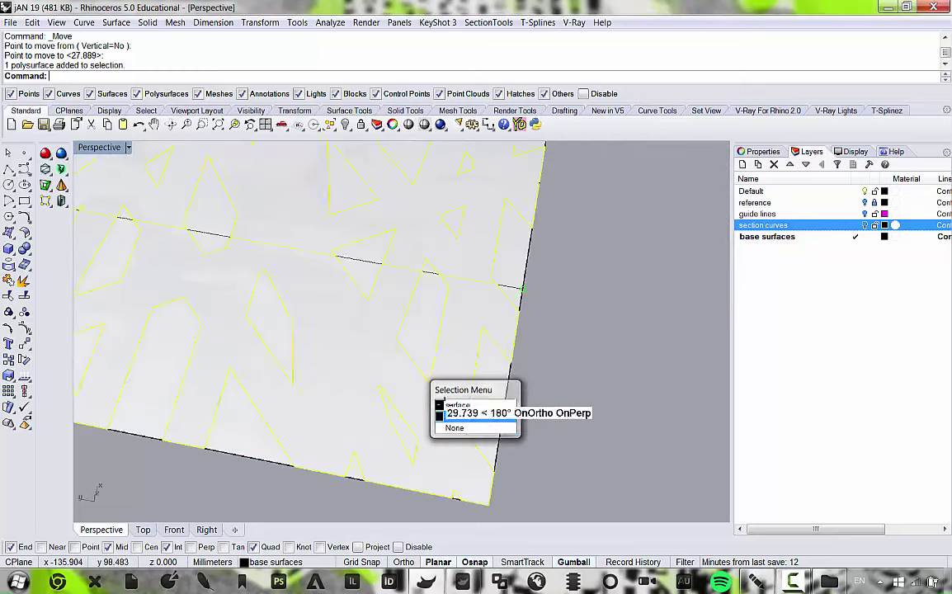
{"action": "left_click", "coordinate": [441, 412]}
{"action": "scroll", "coordinate": [446, 371], "scroll_direction": "down", "scroll_amount": 5}
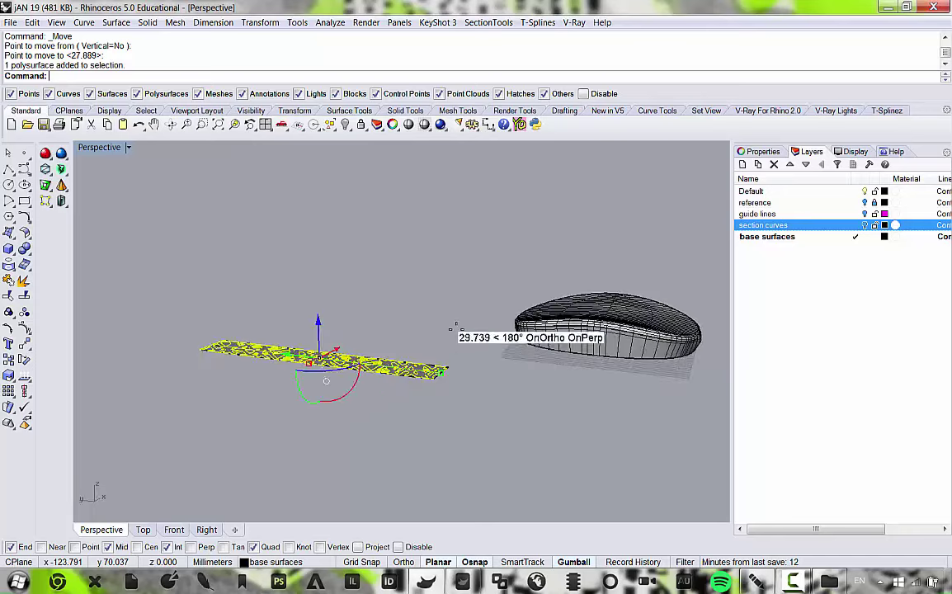
{"action": "scroll", "coordinate": [452, 329], "scroll_direction": "up", "scroll_amount": 3}
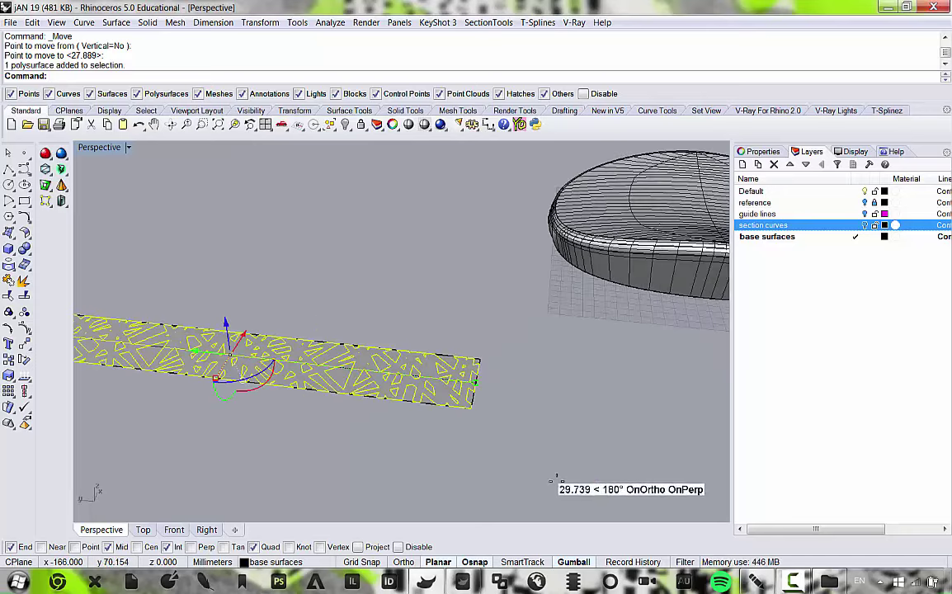
{"action": "left_click", "coordinate": [262, 23]}
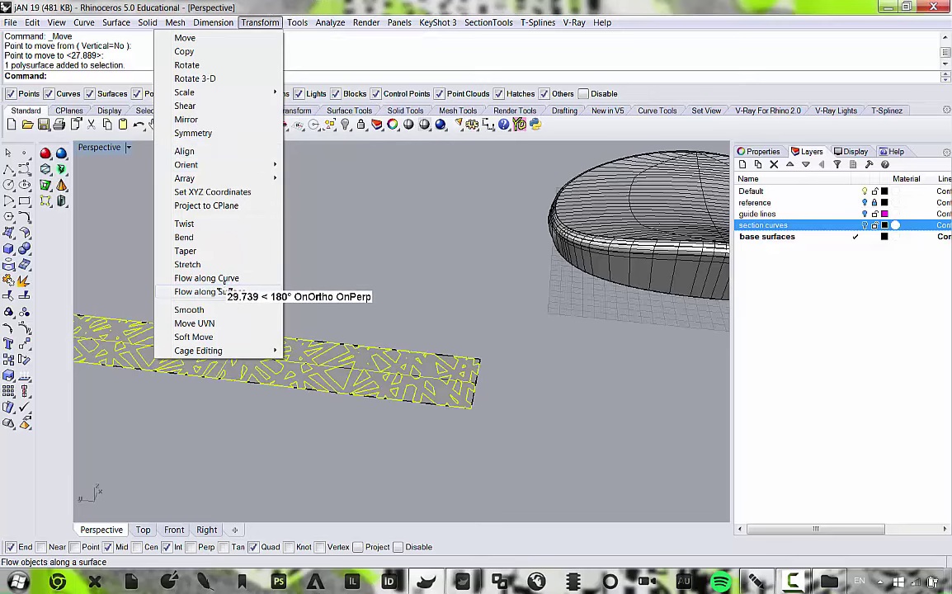
{"action": "left_click", "coordinate": [221, 291]}
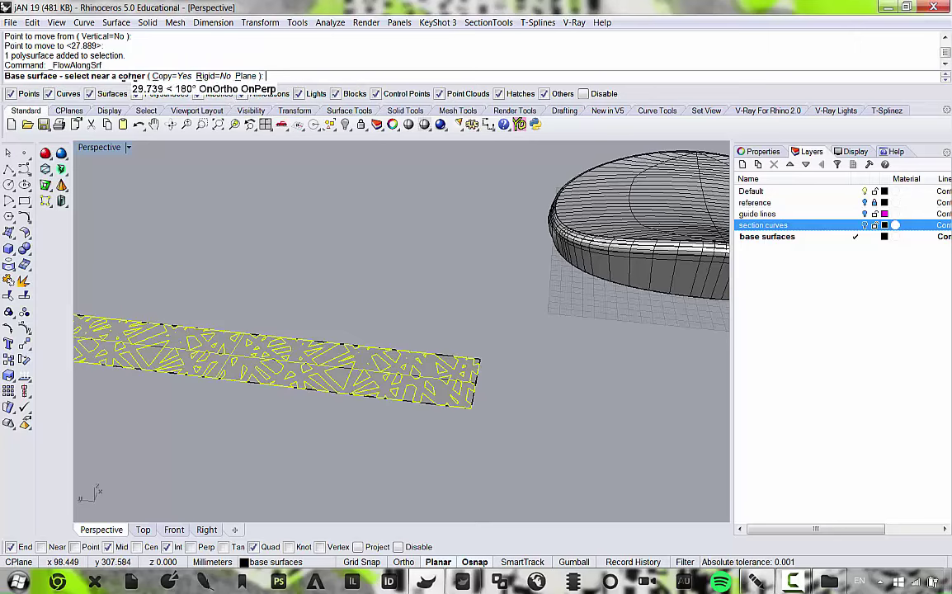
{"action": "scroll", "coordinate": [475, 396], "scroll_direction": "up", "scroll_amount": 8}
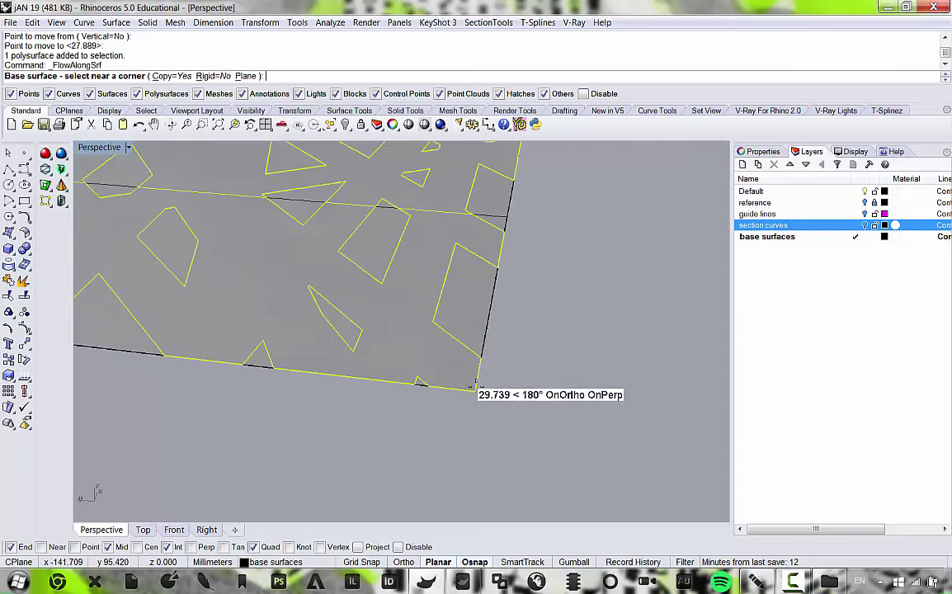
{"action": "left_click", "coordinate": [471, 388]}
{"action": "scroll", "coordinate": [414, 357], "scroll_direction": "down", "scroll_amount": 10}
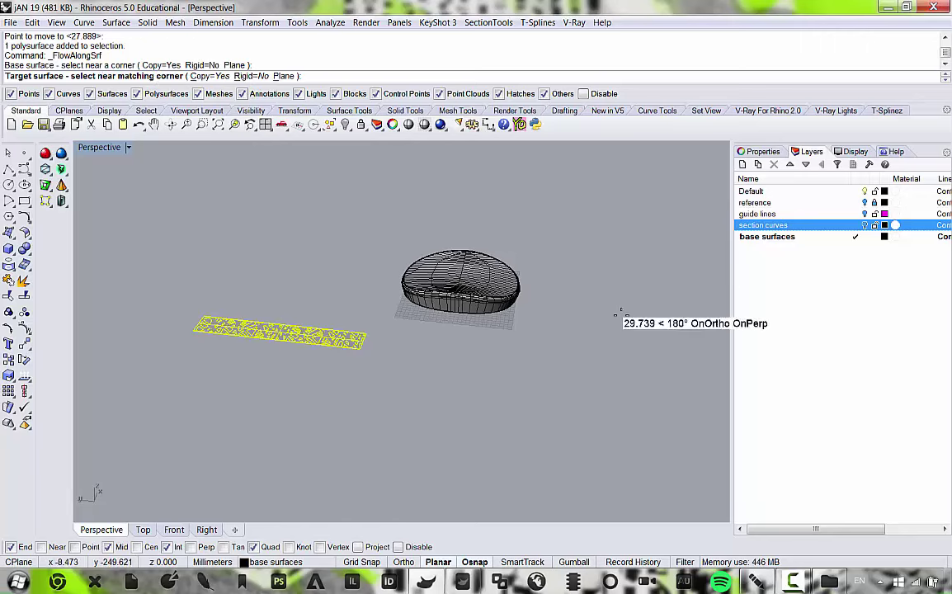
{"action": "scroll", "coordinate": [610, 314], "scroll_direction": "up", "scroll_amount": 8}
{"action": "scroll", "coordinate": [522, 361], "scroll_direction": "up", "scroll_amount": 6}
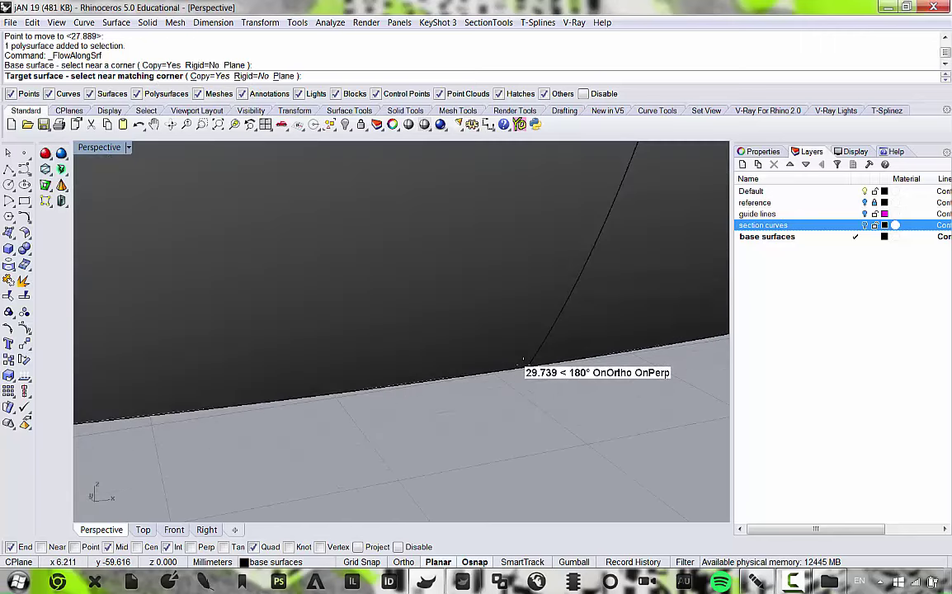
{"action": "scroll", "coordinate": [522, 360], "scroll_direction": "down", "scroll_amount": 10}
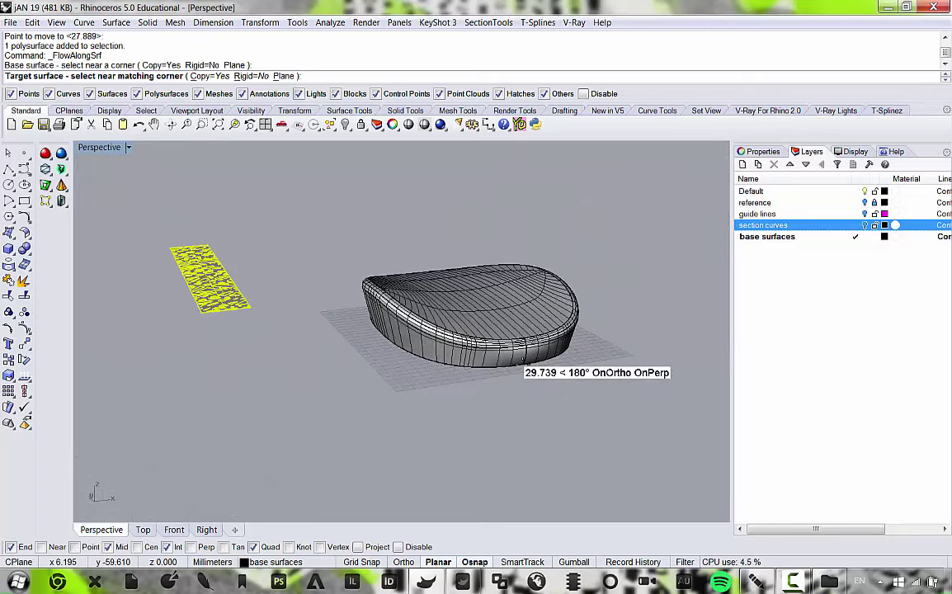
{"action": "scroll", "coordinate": [522, 360], "scroll_direction": "up", "scroll_amount": 8}
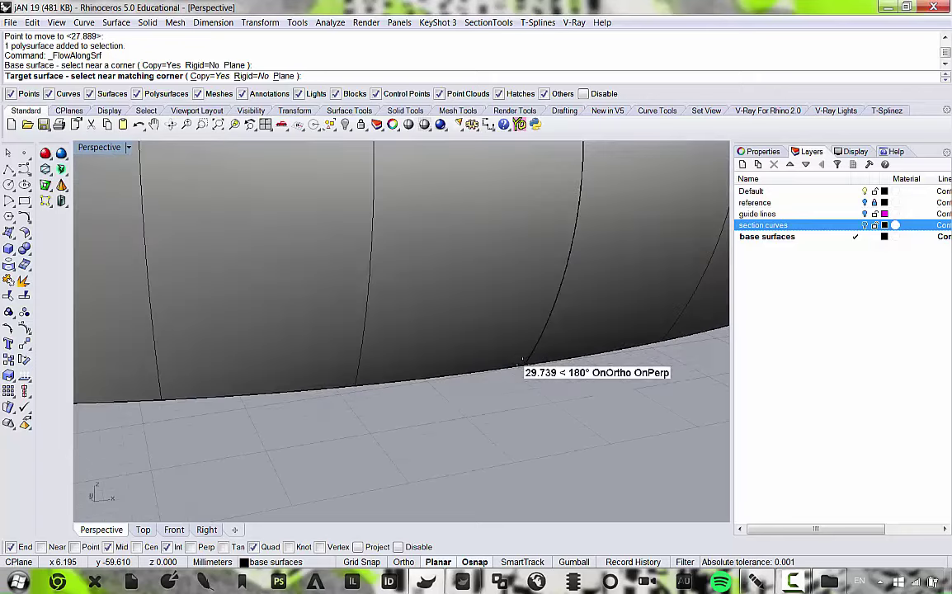
{"action": "left_click", "coordinate": [518, 361]}
{"action": "scroll", "coordinate": [519, 360], "scroll_direction": "down", "scroll_amount": 10}
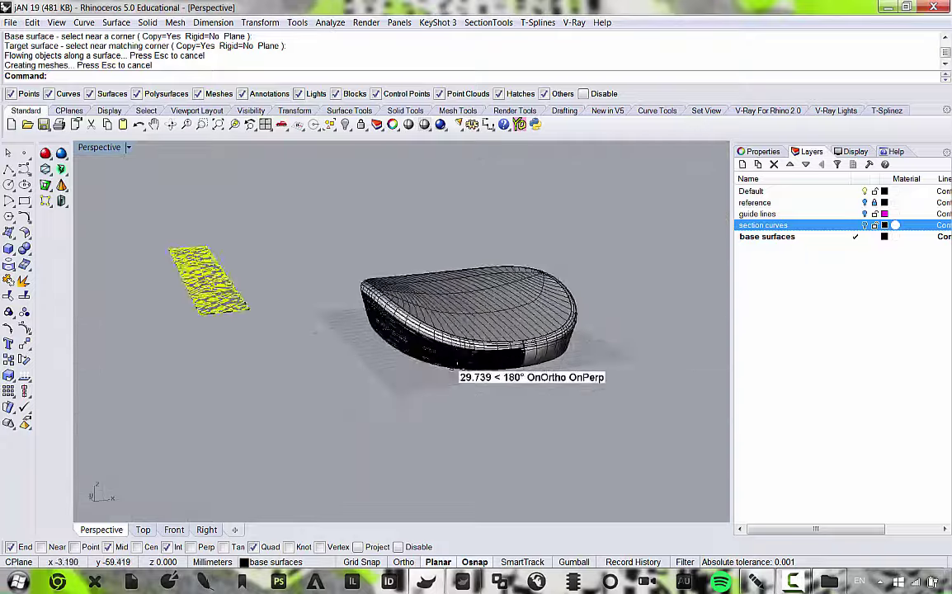
Move the flowed lattice polysurface off the side wall and well clear of the stadium form.
{"action": "scroll", "coordinate": [471, 326], "scroll_direction": "up", "scroll_amount": 8}
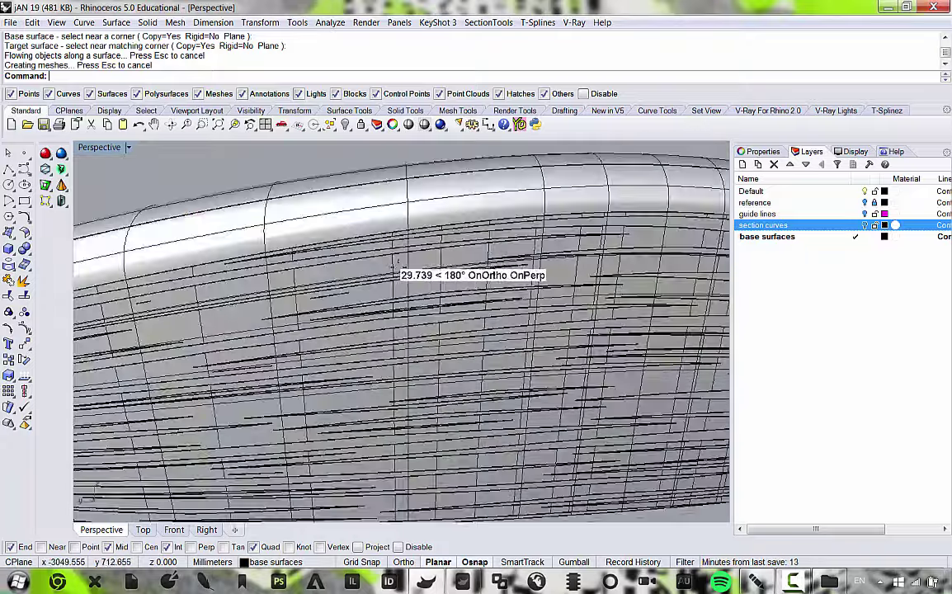
{"action": "scroll", "coordinate": [400, 276], "scroll_direction": "down", "scroll_amount": 7}
{"action": "scroll", "coordinate": [427, 291], "scroll_direction": "up", "scroll_amount": 6}
{"action": "left_click", "coordinate": [437, 297]}
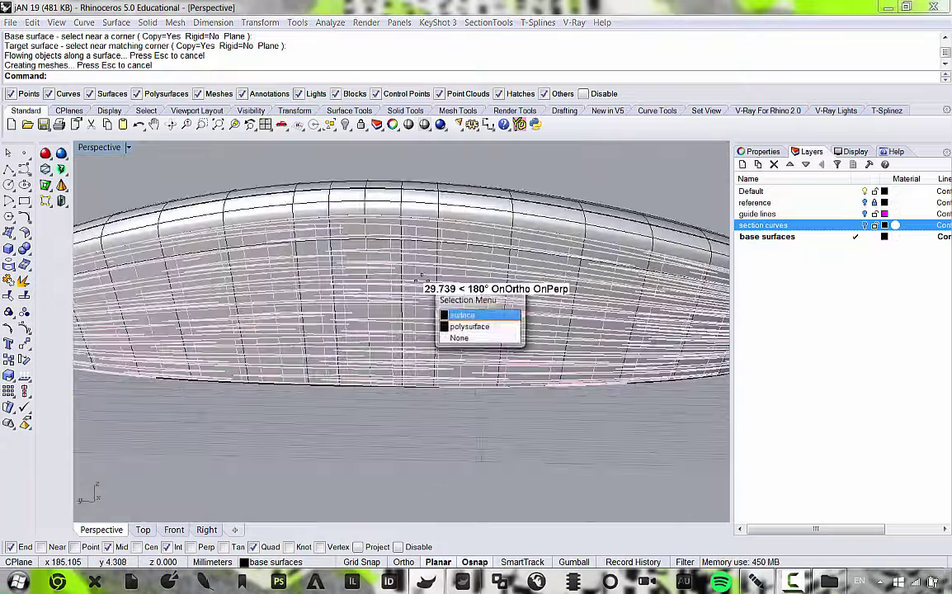
{"action": "left_click", "coordinate": [470, 326]}
{"action": "scroll", "coordinate": [478, 321], "scroll_direction": "down", "scroll_amount": 6}
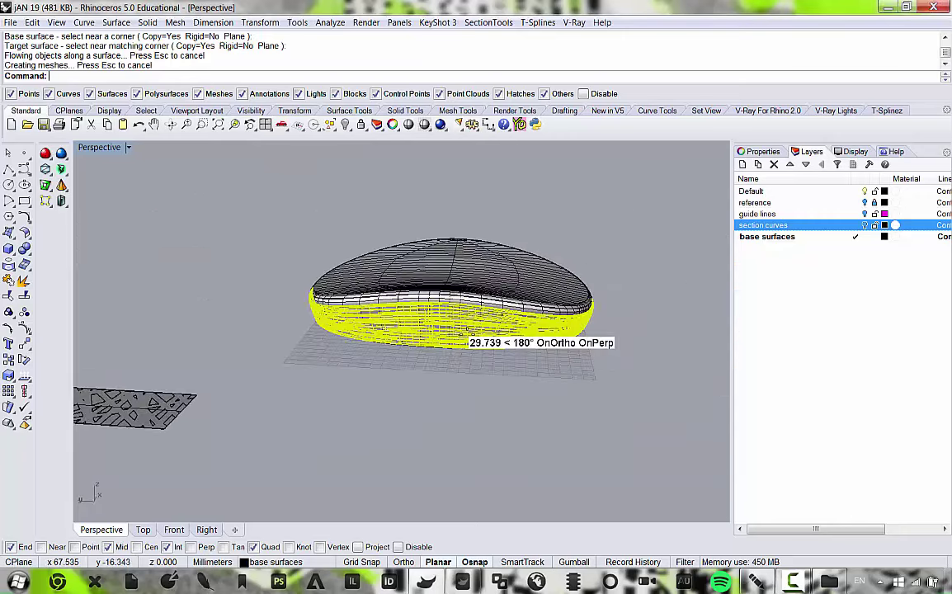
{"action": "right_click_drag", "start_coordinate": [554, 305], "coordinate": [442, 318]}
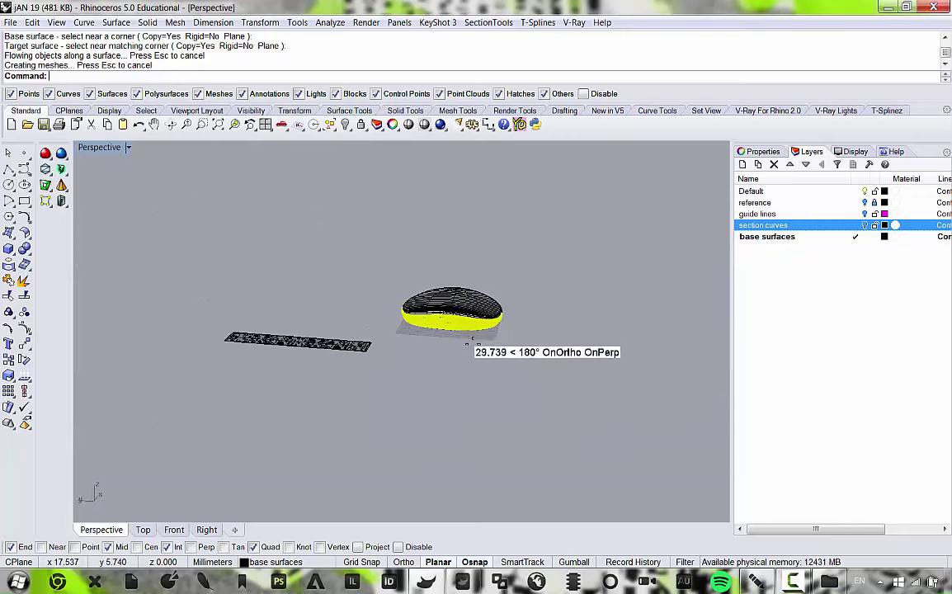
{"action": "scroll", "coordinate": [443, 324], "scroll_direction": "up", "scroll_amount": 3}
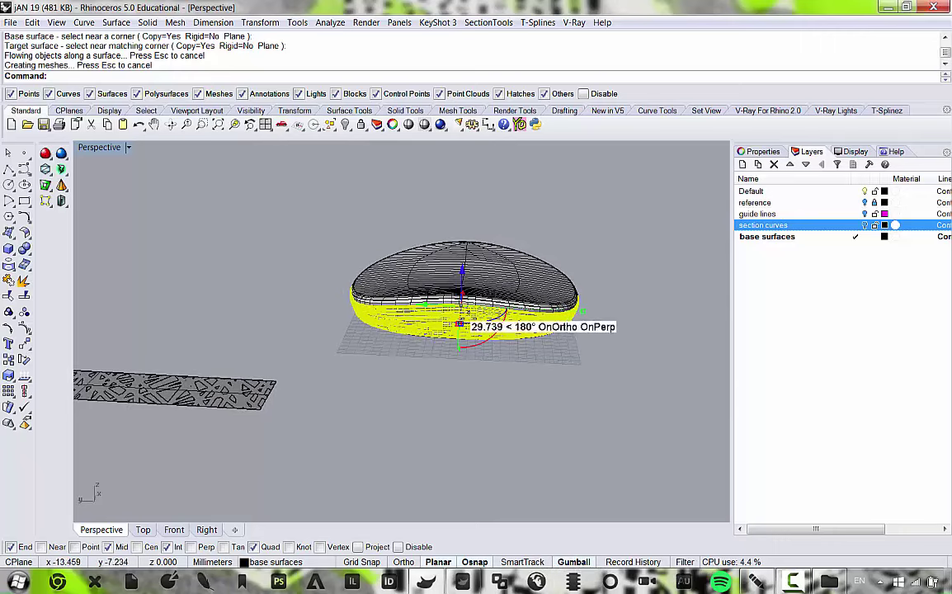
{"action": "left_click_drag", "start_coordinate": [213, 266], "coordinate": [168, 266]}
{"action": "left_click", "coordinate": [268, 217]}
Set the Perspective view's display mode to Rendered and orbit in close on the separated curved lattice.
{"action": "scroll", "coordinate": [221, 307], "scroll_direction": "up", "scroll_amount": 8}
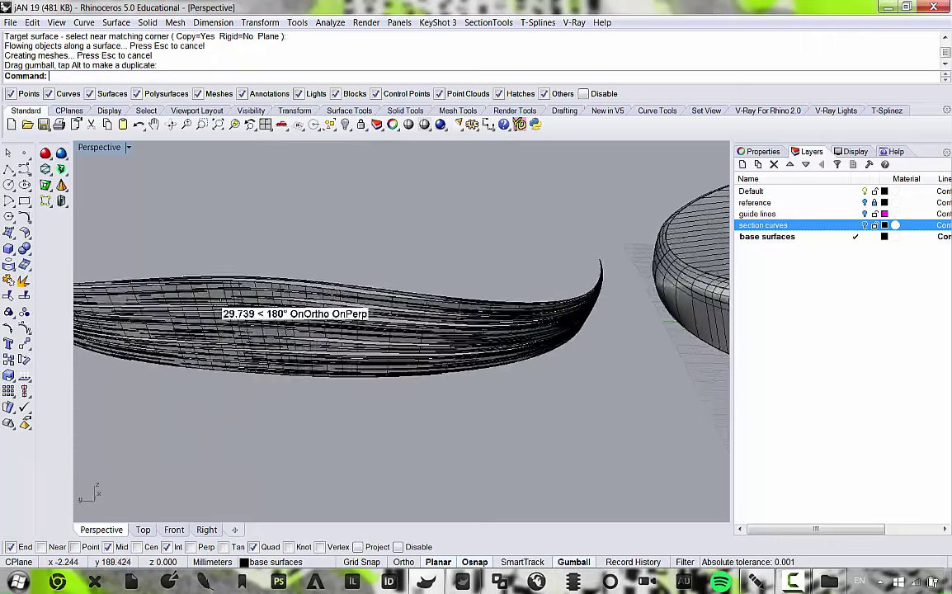
{"action": "right_click_drag", "start_coordinate": [221, 307], "coordinate": [236, 257]}
{"action": "left_click", "coordinate": [51, 22]}
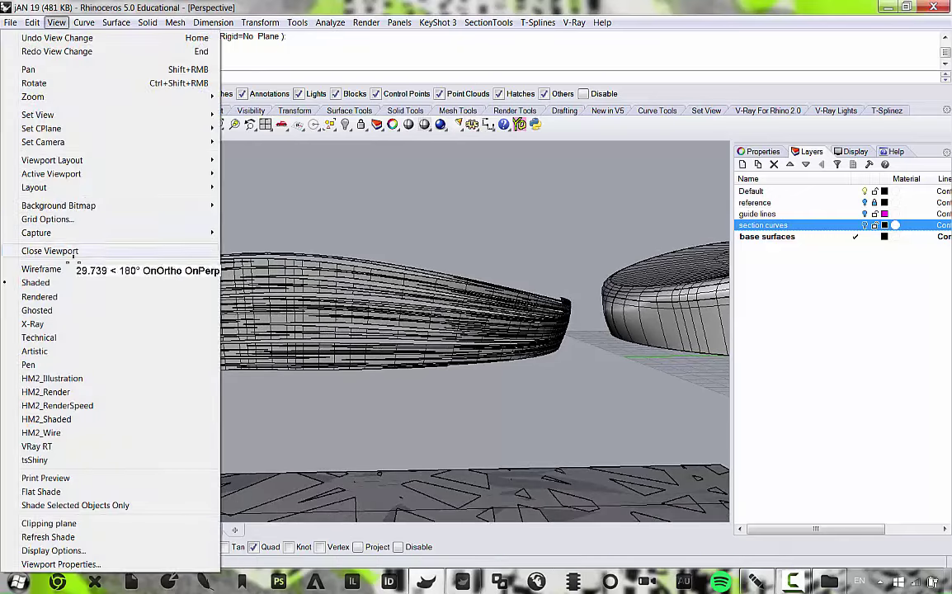
{"action": "left_click", "coordinate": [73, 296]}
{"action": "right_click_drag", "start_coordinate": [323, 298], "coordinate": [276, 333]}
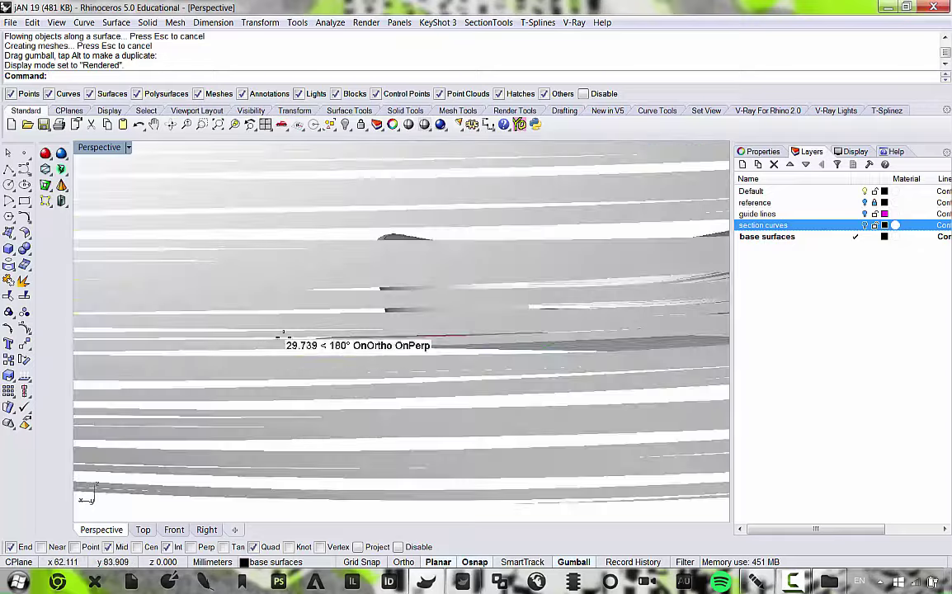
Select the separated curved lattice and examine how its openings are distributed along its length and at its ends.
{"action": "left_click", "coordinate": [299, 314]}
{"action": "scroll", "coordinate": [304, 314], "scroll_direction": "down", "scroll_amount": 8}
{"action": "scroll", "coordinate": [200, 296], "scroll_direction": "up", "scroll_amount": 10}
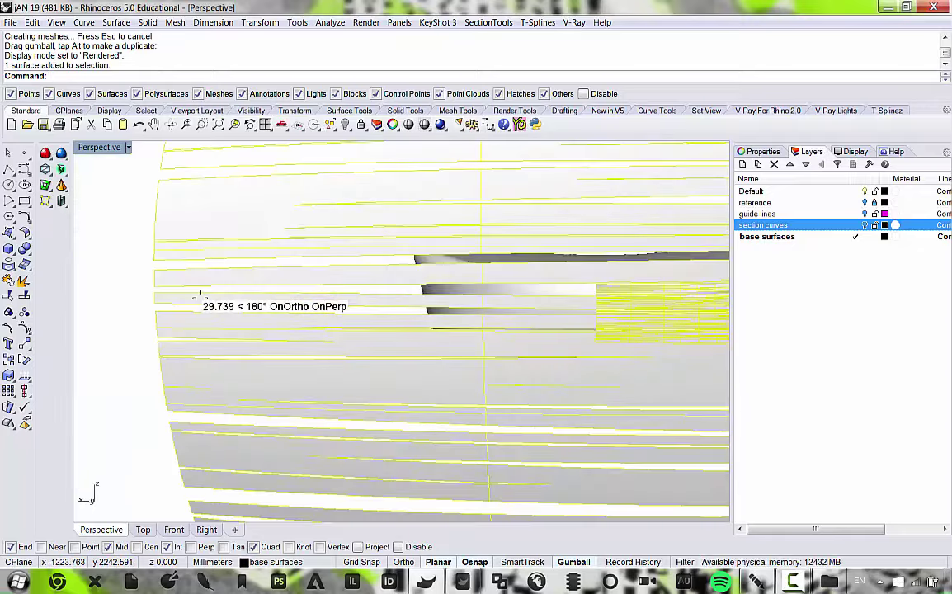
{"action": "scroll", "coordinate": [270, 312], "scroll_direction": "down", "scroll_amount": 10}
{"action": "right_click_drag", "start_coordinate": [270, 312], "coordinate": [454, 309]}
{"action": "scroll", "coordinate": [455, 309], "scroll_direction": "up", "scroll_amount": 8}
{"action": "scroll", "coordinate": [377, 316], "scroll_direction": "down", "scroll_amount": 8}
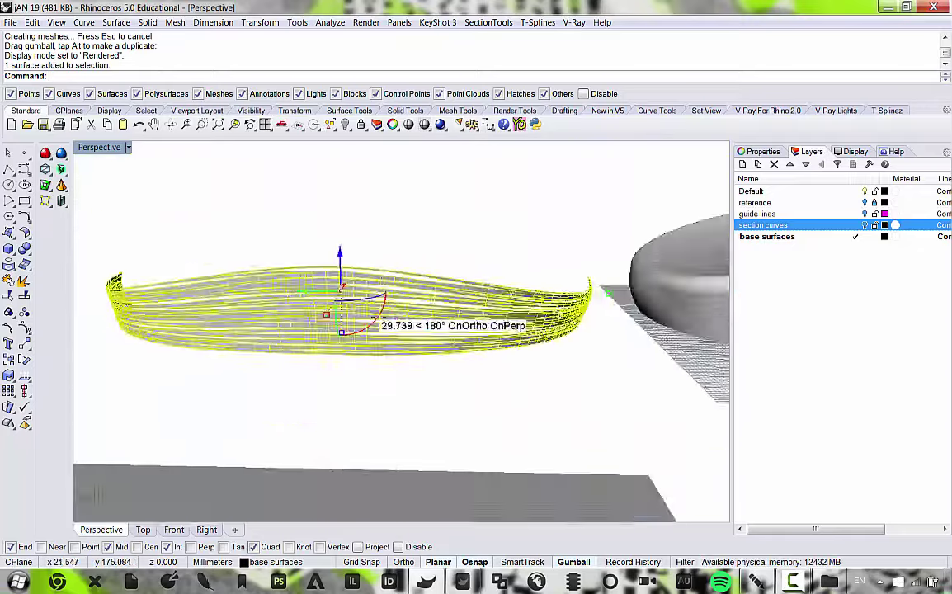
{"action": "right_click_drag", "start_coordinate": [377, 316], "coordinate": [456, 315]}
{"action": "scroll", "coordinate": [433, 293], "scroll_direction": "down", "scroll_amount": 1}
{"action": "scroll", "coordinate": [474, 317], "scroll_direction": "up", "scroll_amount": 5}
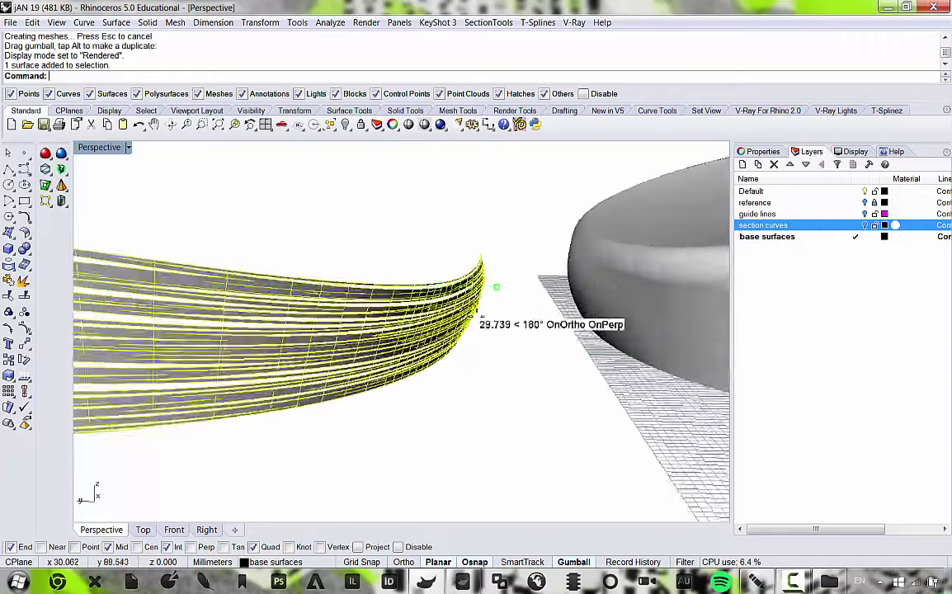
{"action": "scroll", "coordinate": [434, 312], "scroll_direction": "down", "scroll_amount": 9}
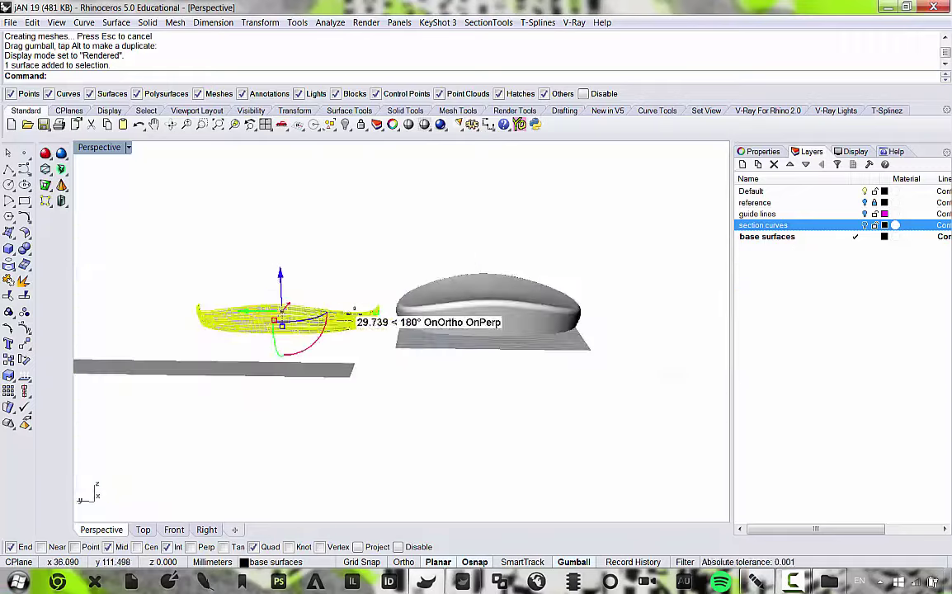
{"action": "scroll", "coordinate": [274, 321], "scroll_direction": "up", "scroll_amount": 6}
{"action": "scroll", "coordinate": [354, 309], "scroll_direction": "down", "scroll_amount": 2}
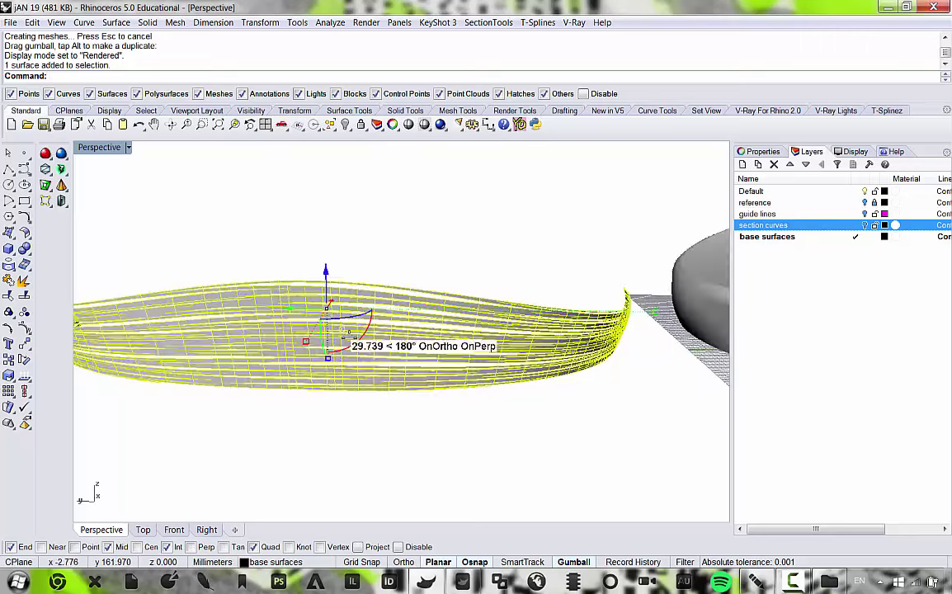
Delete the flowed lattice and set the Perspective view's display mode back to Shaded.
{"action": "key", "text": "Delete"}
{"action": "right_click_drag", "start_coordinate": [354, 244], "coordinate": [383, 299]}
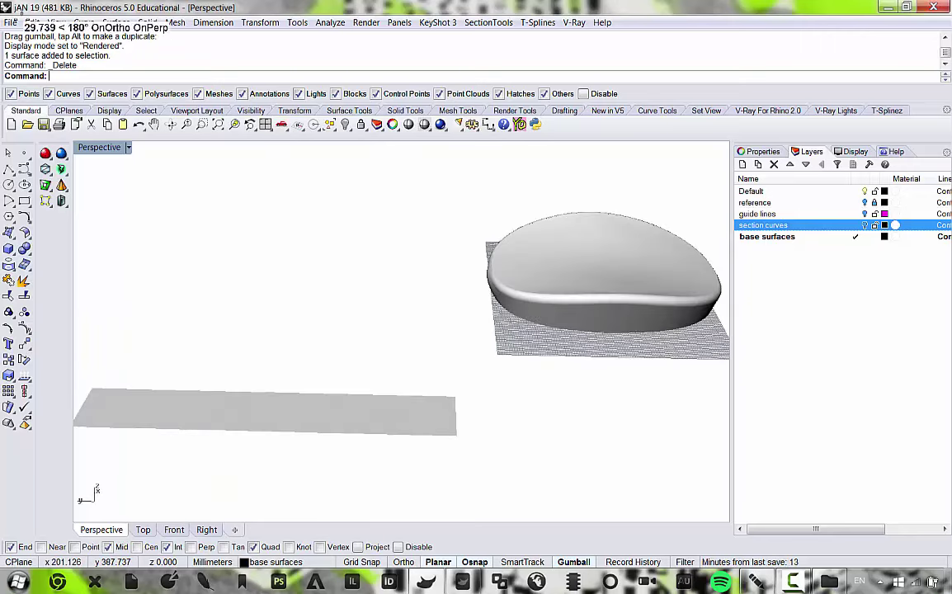
{"action": "left_click", "coordinate": [58, 22]}
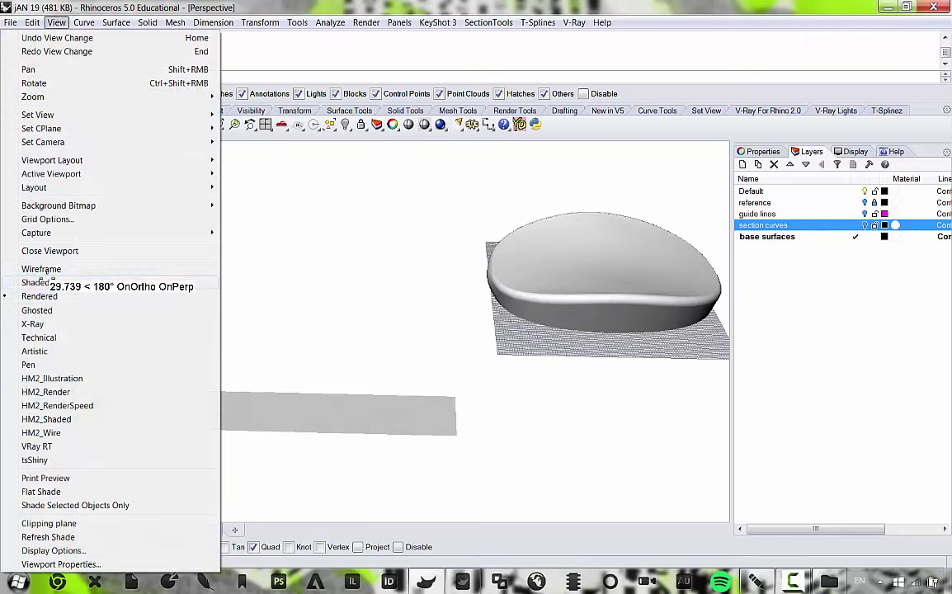
{"action": "left_click", "coordinate": [35, 282]}
Examine the stadium form from above, restoring the four-view layout to inspect its outline in the Top view.
{"action": "scroll", "coordinate": [437, 360], "scroll_direction": "down", "scroll_amount": 2}
{"action": "scroll", "coordinate": [306, 360], "scroll_direction": "up", "scroll_amount": 2}
{"action": "scroll", "coordinate": [331, 281], "scroll_direction": "down", "scroll_amount": 1}
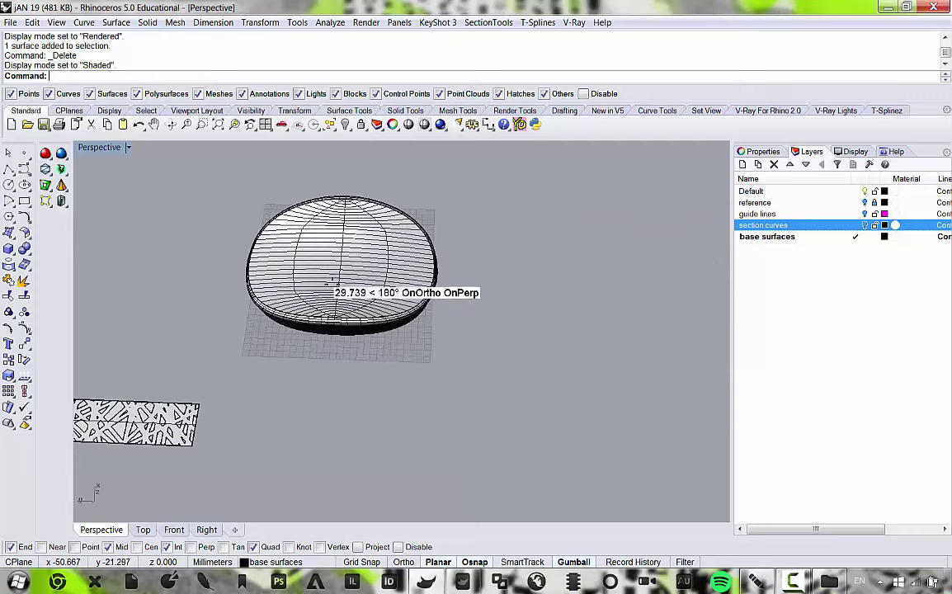
{"action": "double_click", "coordinate": [100, 146]}
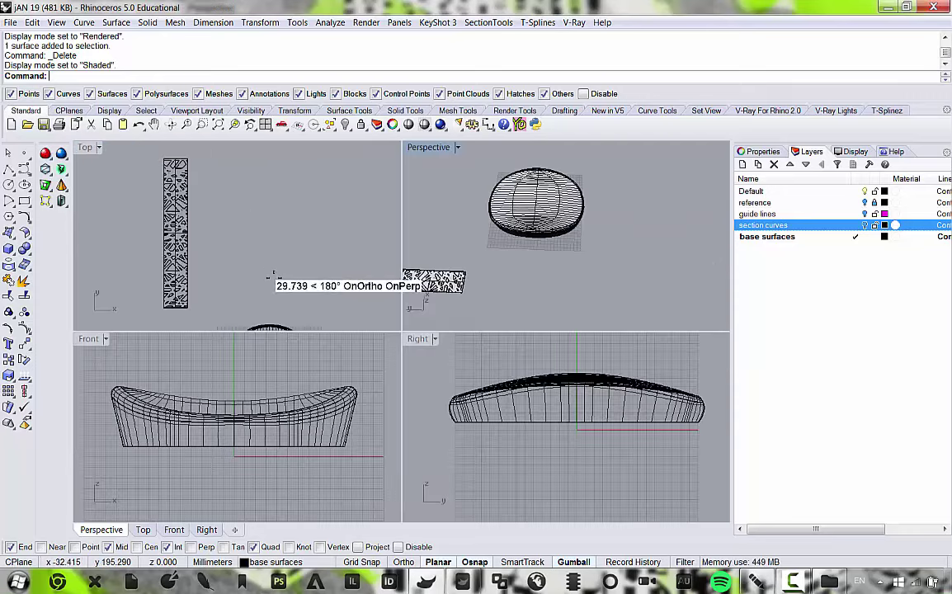
{"action": "scroll", "coordinate": [223, 198], "scroll_direction": "down", "scroll_amount": 2}
{"action": "scroll", "coordinate": [231, 164], "scroll_direction": "up", "scroll_amount": 3}
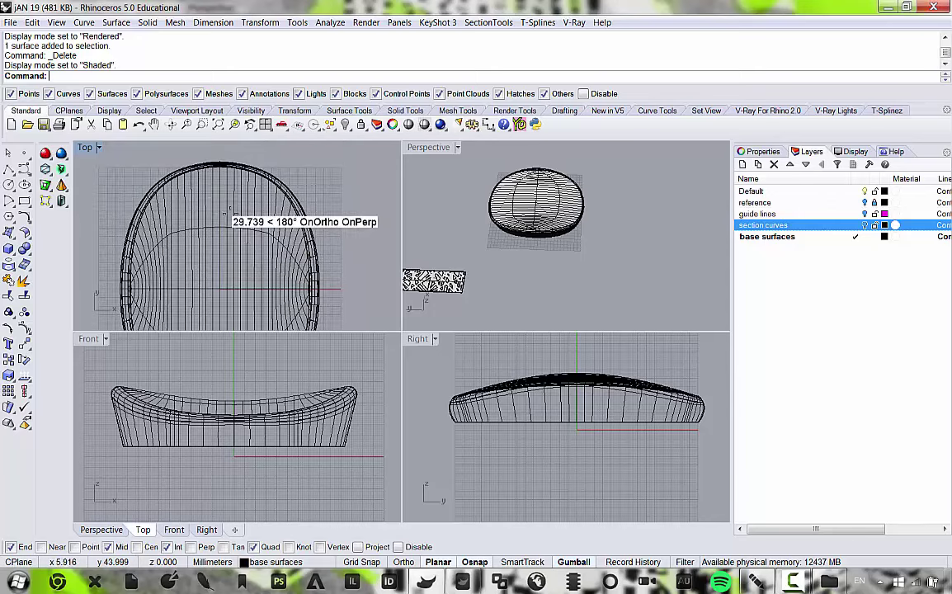
{"action": "scroll", "coordinate": [218, 241], "scroll_direction": "down", "scroll_amount": 3}
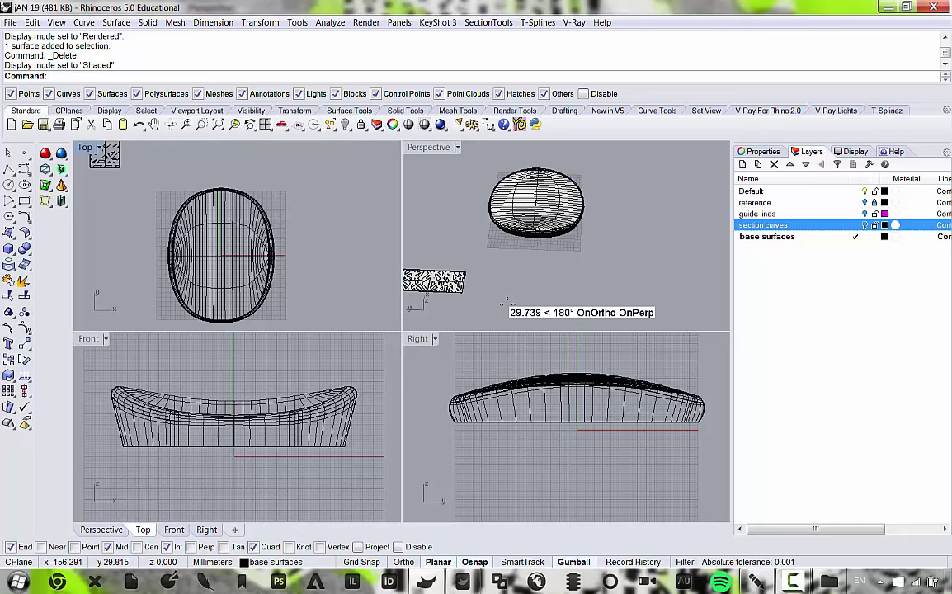
Select the stadium's joined rim and side wall polysurface in a maximized Perspective view.
{"action": "double_click", "coordinate": [439, 144]}
{"action": "right_click_drag", "start_coordinate": [433, 181], "coordinate": [468, 317]}
{"action": "scroll", "coordinate": [394, 393], "scroll_direction": "up", "scroll_amount": 8}
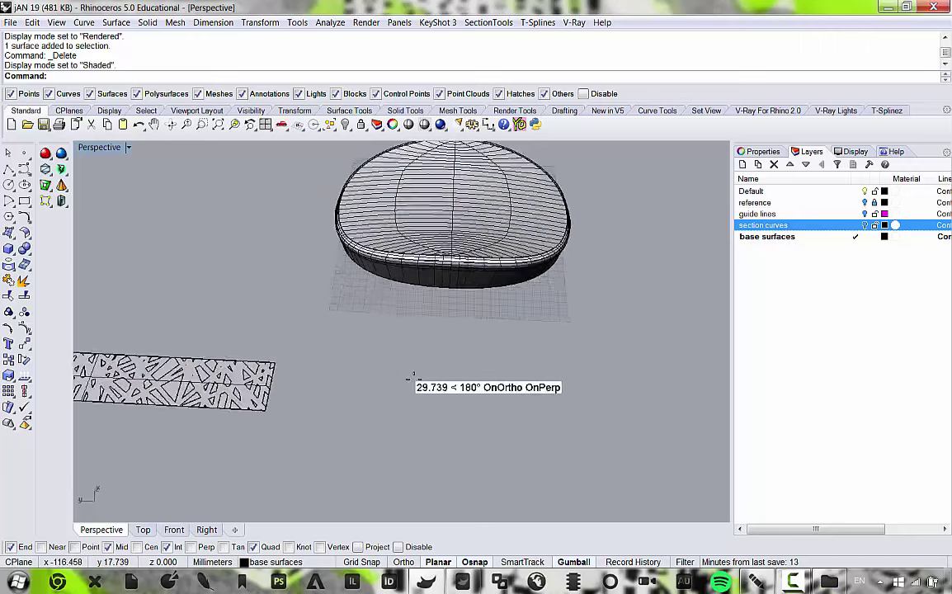
{"action": "left_click", "coordinate": [434, 318]}
{"action": "scroll", "coordinate": [428, 354], "scroll_direction": "up", "scroll_amount": 6}
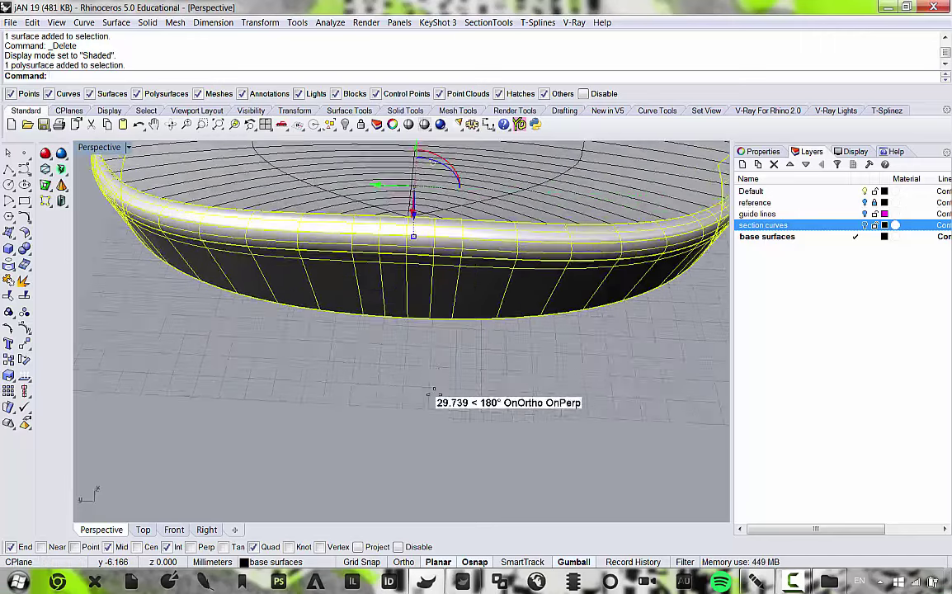
{"action": "scroll", "coordinate": [404, 271], "scroll_direction": "down", "scroll_amount": 4}
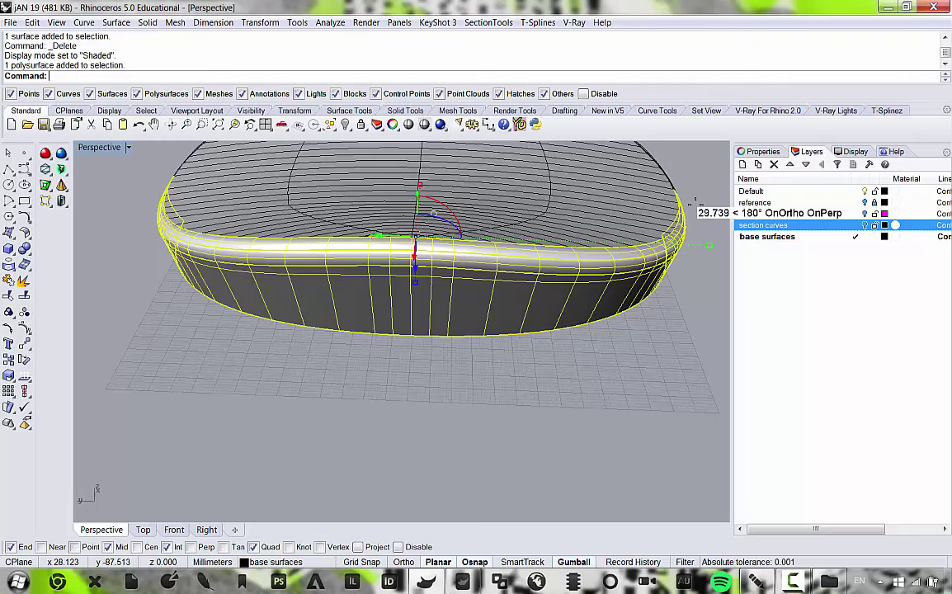
Select the flat base rectangle beneath the random rod lattice and examine its extent beside the stadium form.
{"action": "scroll", "coordinate": [493, 251], "scroll_direction": "down", "scroll_amount": 5}
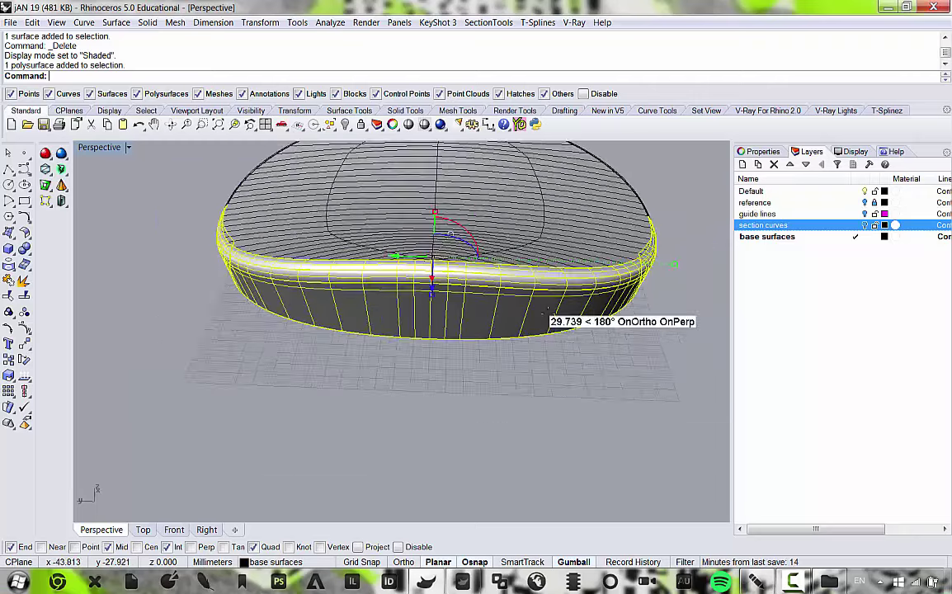
{"action": "scroll", "coordinate": [323, 346], "scroll_direction": "up", "scroll_amount": 8}
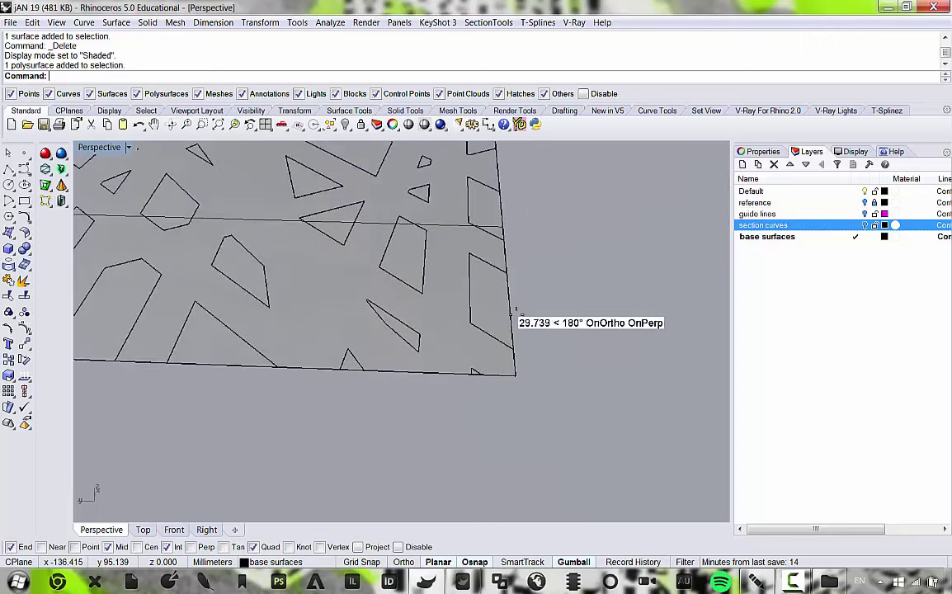
{"action": "left_click", "coordinate": [503, 323]}
{"action": "scroll", "coordinate": [371, 338], "scroll_direction": "down", "scroll_amount": 5}
{"action": "scroll", "coordinate": [333, 365], "scroll_direction": "down", "scroll_amount": 5}
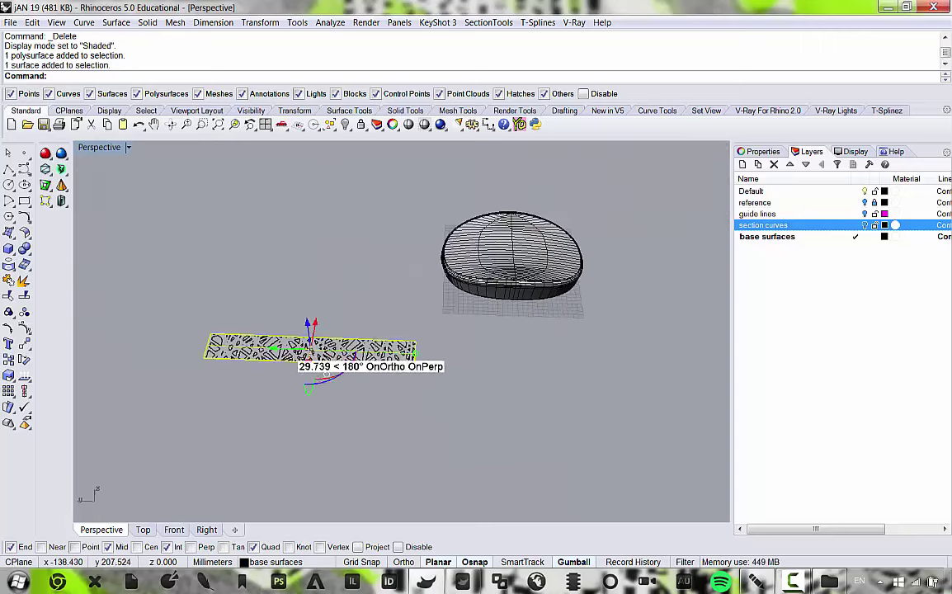
{"action": "scroll", "coordinate": [305, 355], "scroll_direction": "up", "scroll_amount": 5}
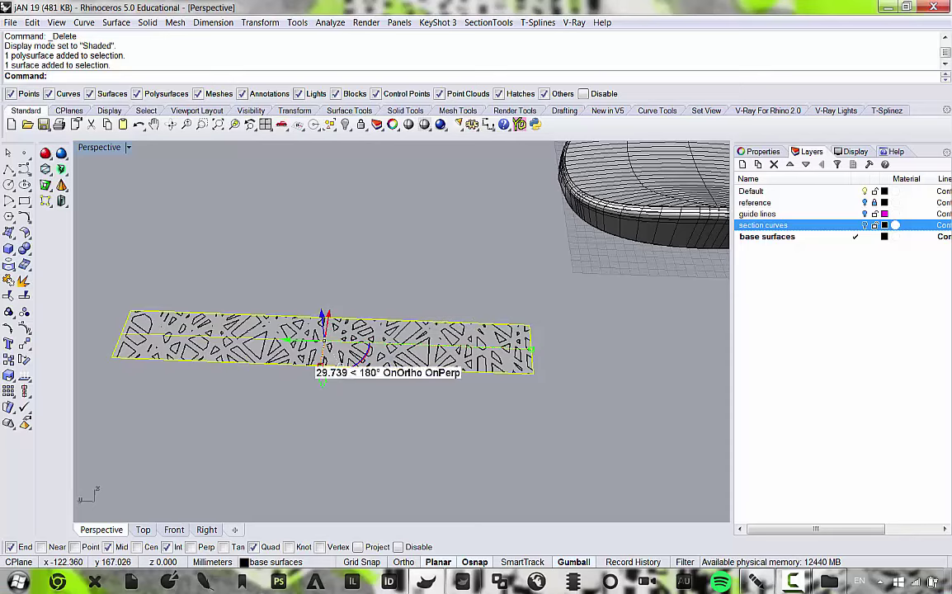
{"action": "scroll", "coordinate": [338, 359], "scroll_direction": "down", "scroll_amount": 5}
{"action": "scroll", "coordinate": [341, 353], "scroll_direction": "up", "scroll_amount": 7}
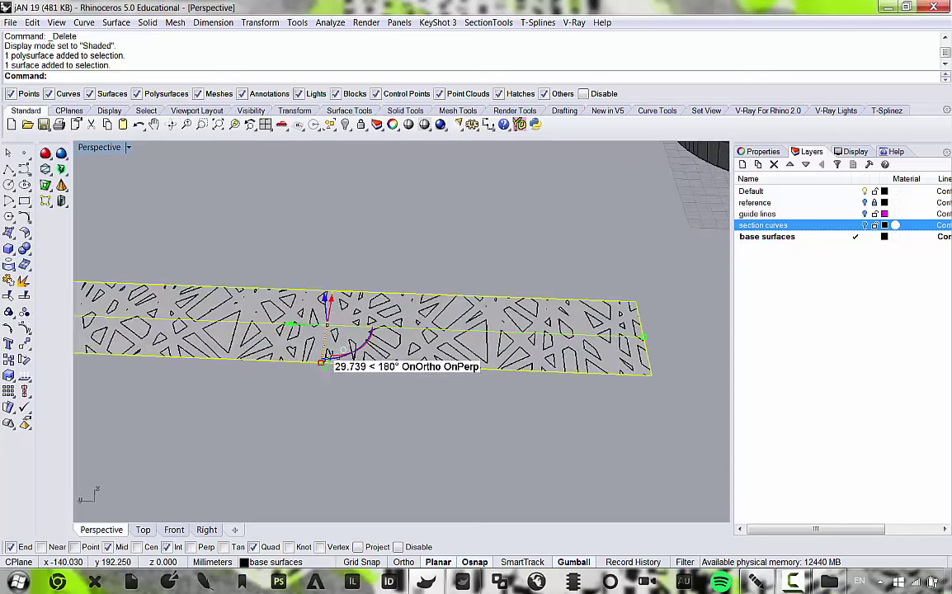
{"action": "scroll", "coordinate": [330, 311], "scroll_direction": "down", "scroll_amount": 4}
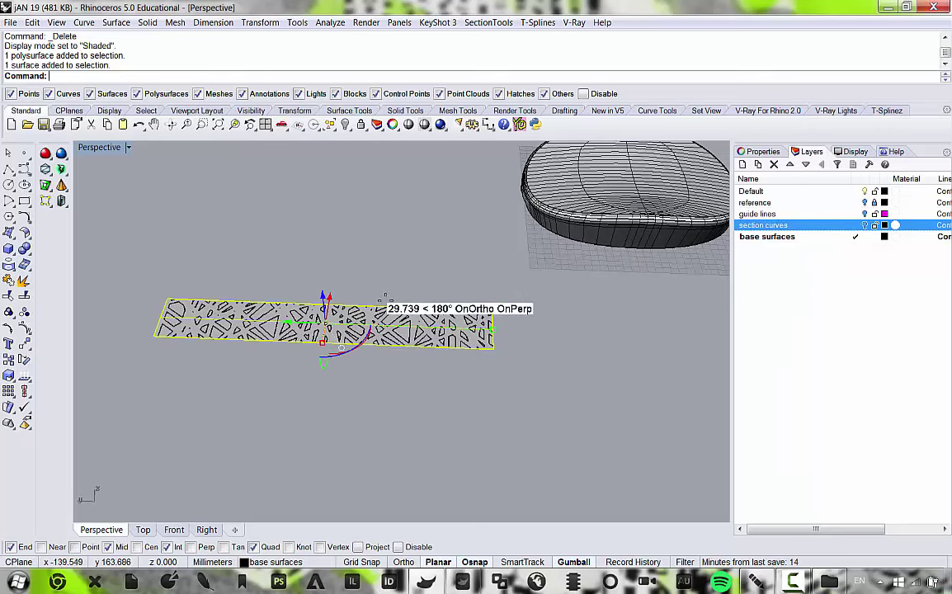
Rebuild the base rectangle with RebuildUV in the V direction, using 10 points, Uniform type and the input kept.
{"action": "left_click", "coordinate": [116, 22]}
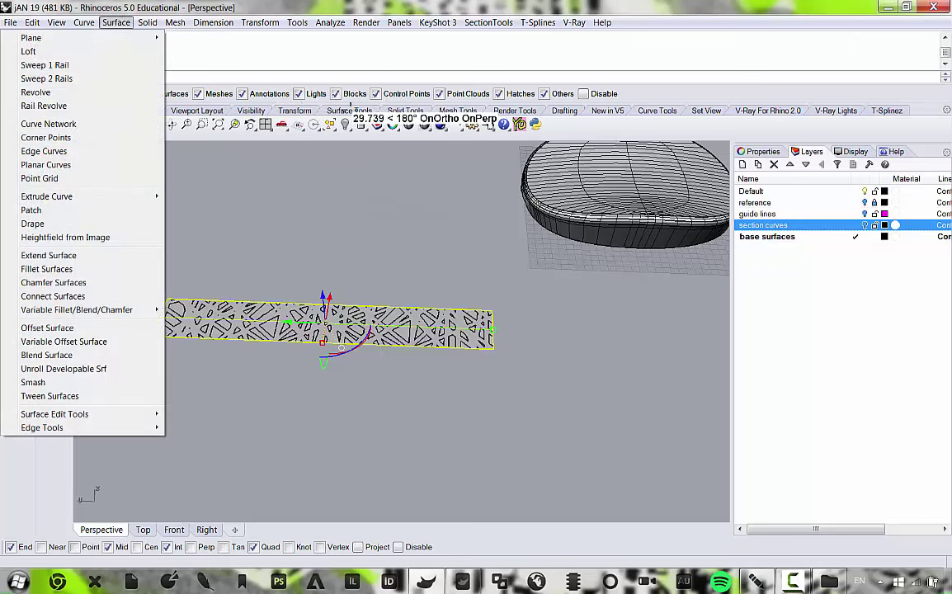
{"action": "left_click", "coordinate": [349, 110]}
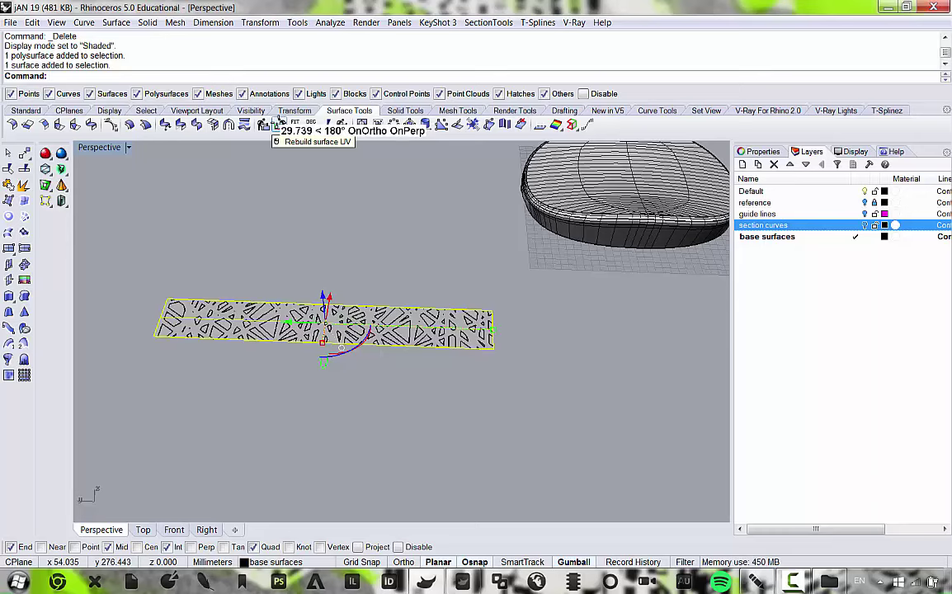
{"action": "left_click", "coordinate": [279, 124]}
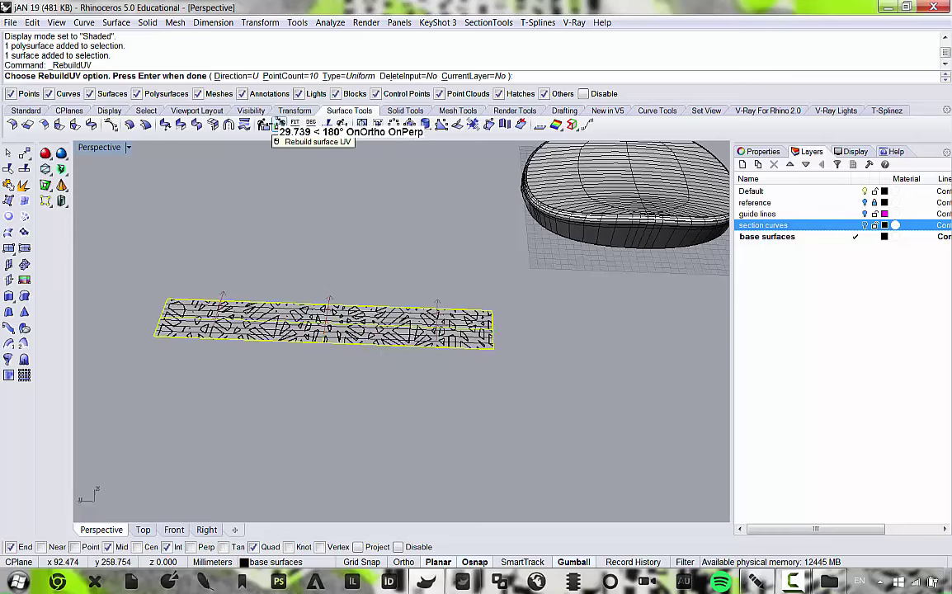
{"action": "right_click_drag", "start_coordinate": [333, 201], "coordinate": [337, 210]}
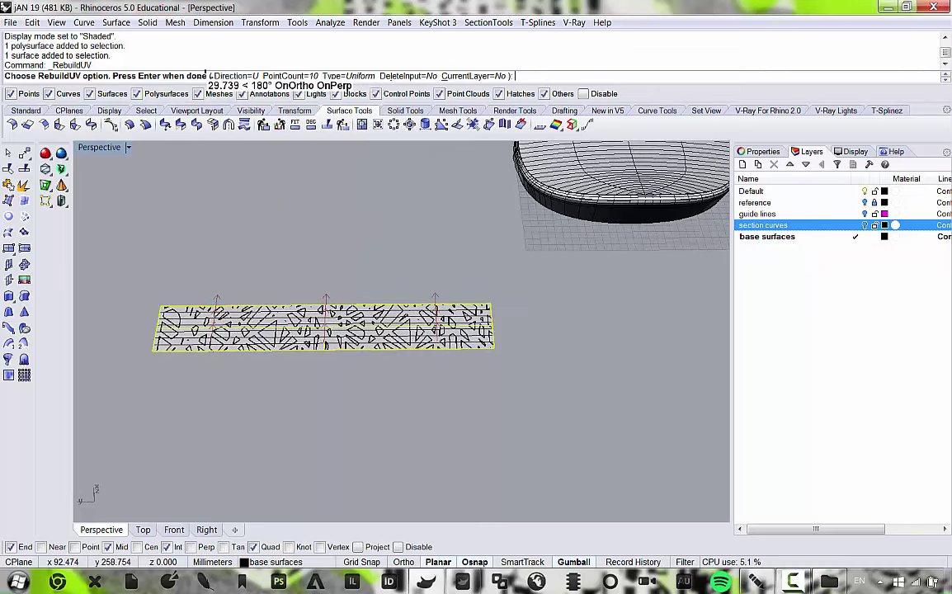
{"action": "left_click", "coordinate": [254, 76]}
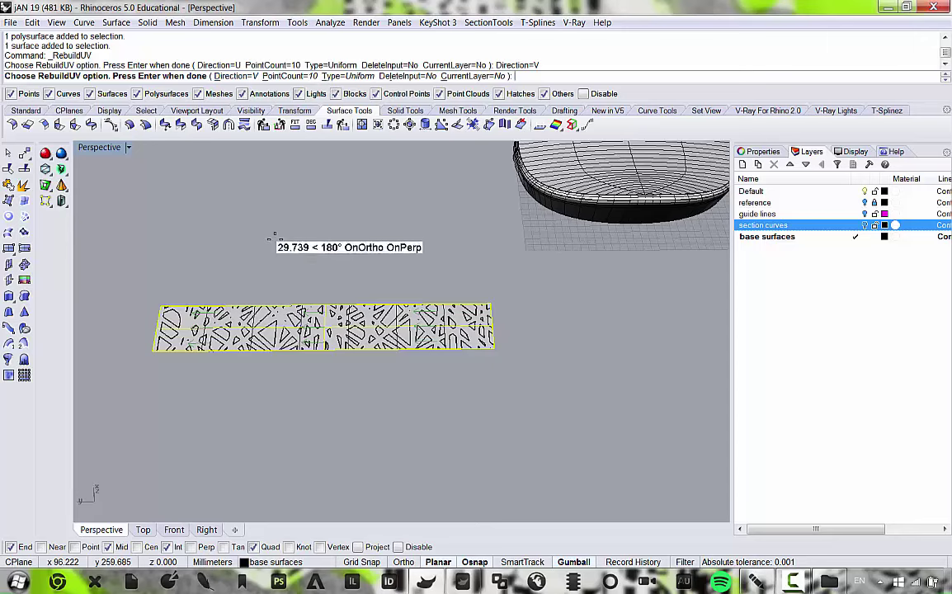
{"action": "right_click_drag", "start_coordinate": [276, 277], "coordinate": [287, 264]}
{"action": "scroll", "coordinate": [281, 262], "scroll_direction": "up", "scroll_amount": 6}
{"action": "scroll", "coordinate": [286, 254], "scroll_direction": "down", "scroll_amount": 3}
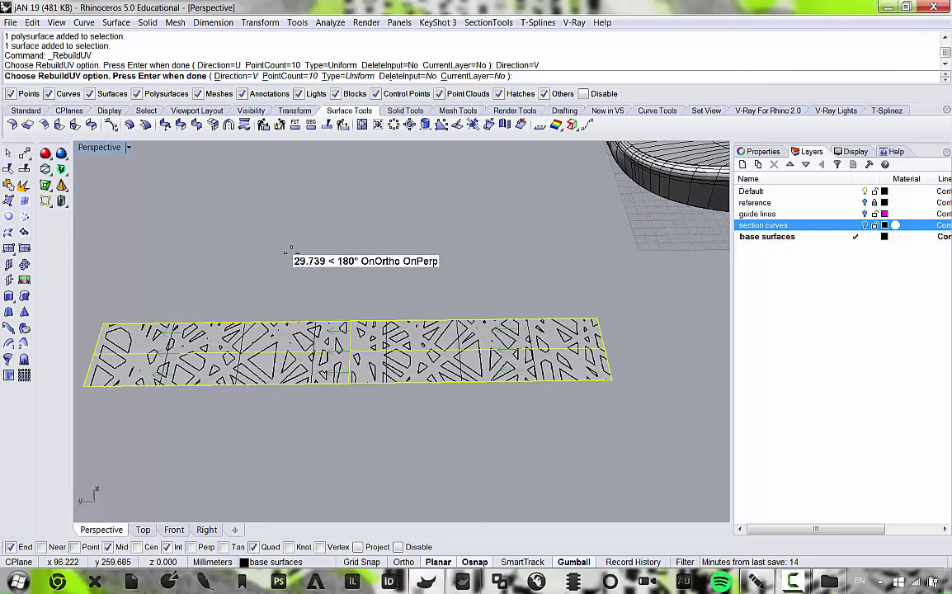
{"action": "key", "text": "Return"}
{"action": "scroll", "coordinate": [261, 277], "scroll_direction": "down", "scroll_amount": 3}
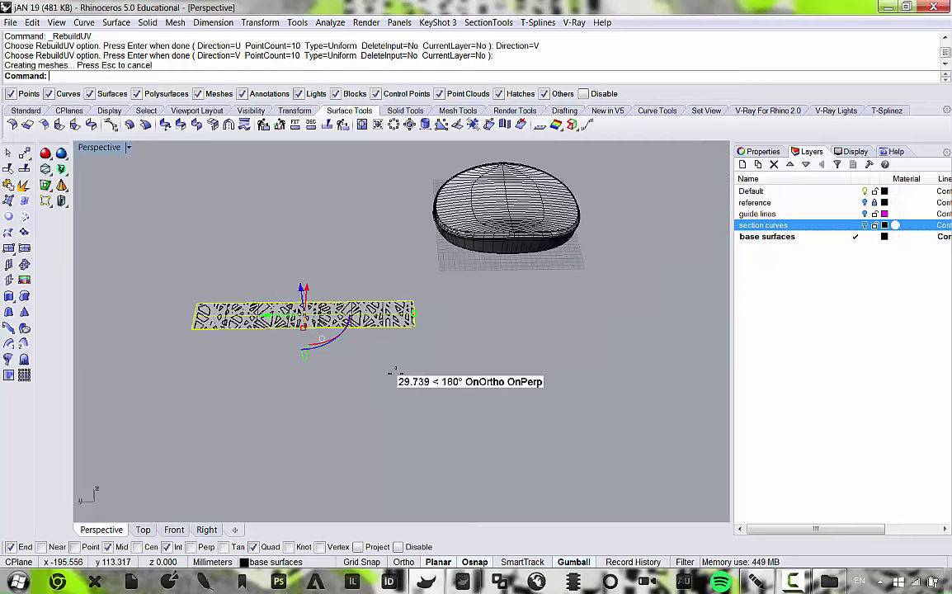
Check the overlapping surfaces at the end of the lattice strip and undo the RebuildUV operation.
{"action": "left_click", "coordinate": [397, 371]}
{"action": "scroll", "coordinate": [420, 320], "scroll_direction": "up", "scroll_amount": 6}
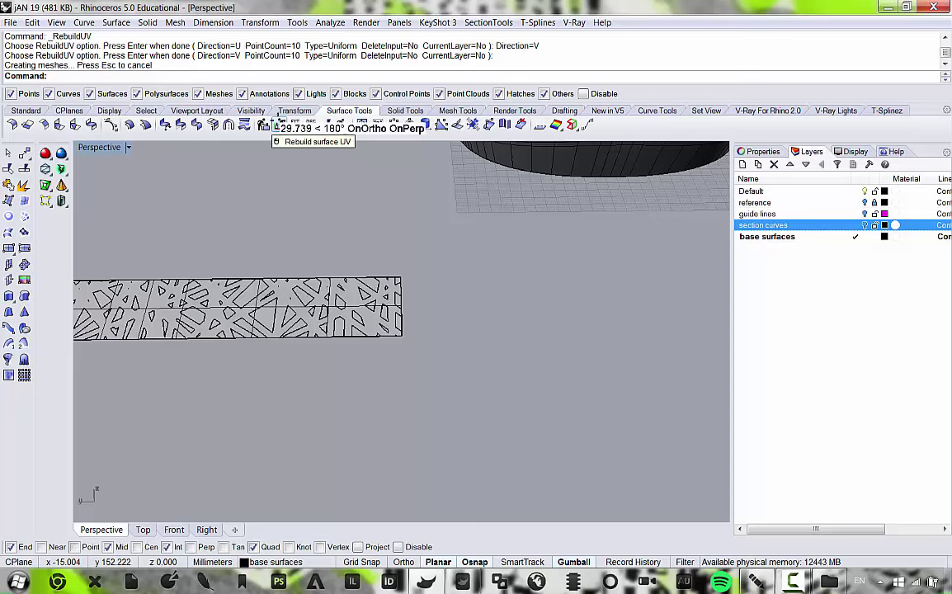
{"action": "scroll", "coordinate": [383, 336], "scroll_direction": "up", "scroll_amount": 4}
{"action": "left_click", "coordinate": [399, 325]}
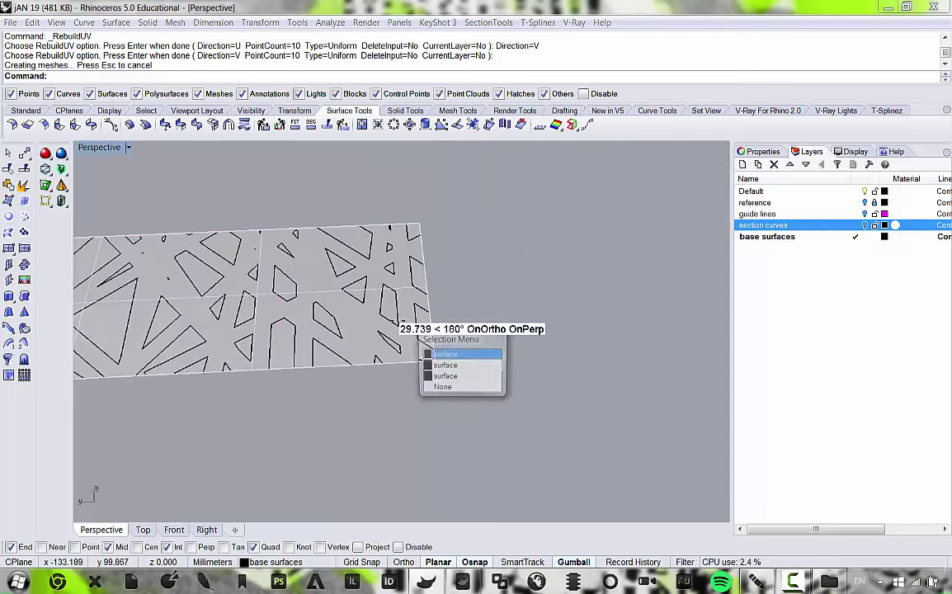
{"action": "left_click", "coordinate": [442, 376]}
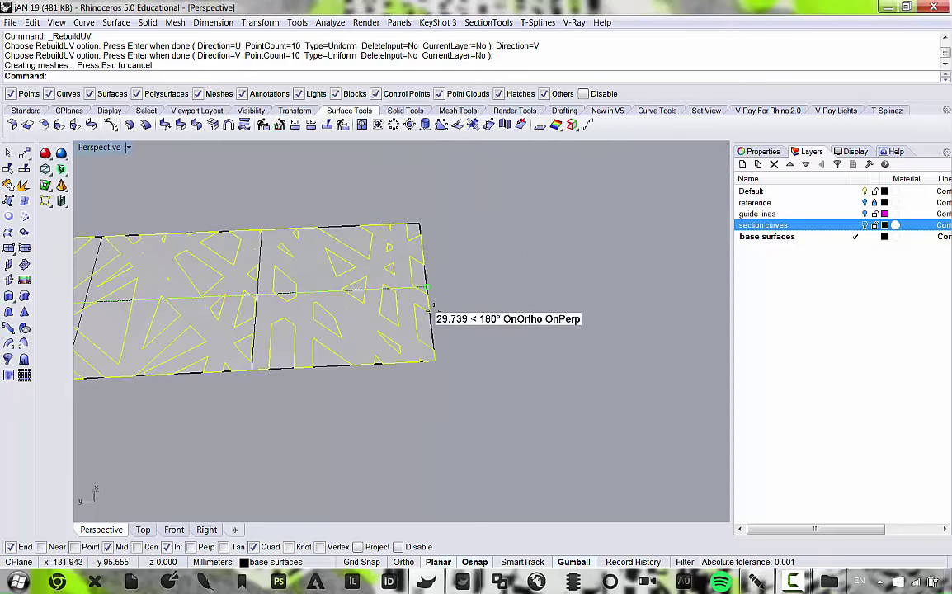
{"action": "left_click", "coordinate": [425, 327]}
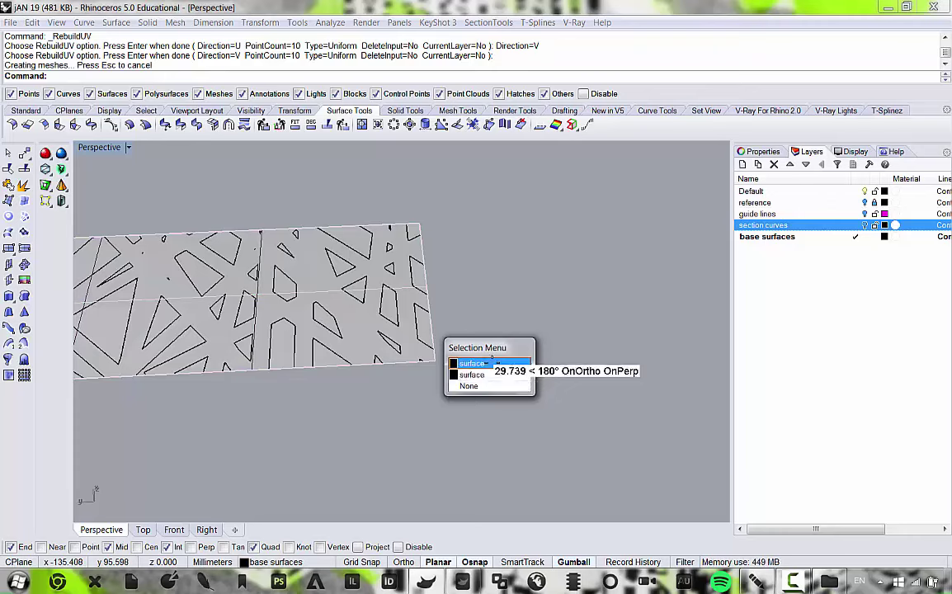
{"action": "left_click", "coordinate": [492, 363]}
{"action": "scroll", "coordinate": [516, 318], "scroll_direction": "down", "scroll_amount": 4}
{"action": "left_click", "coordinate": [544, 297]}
{"action": "key", "text": "ctrl+z"}
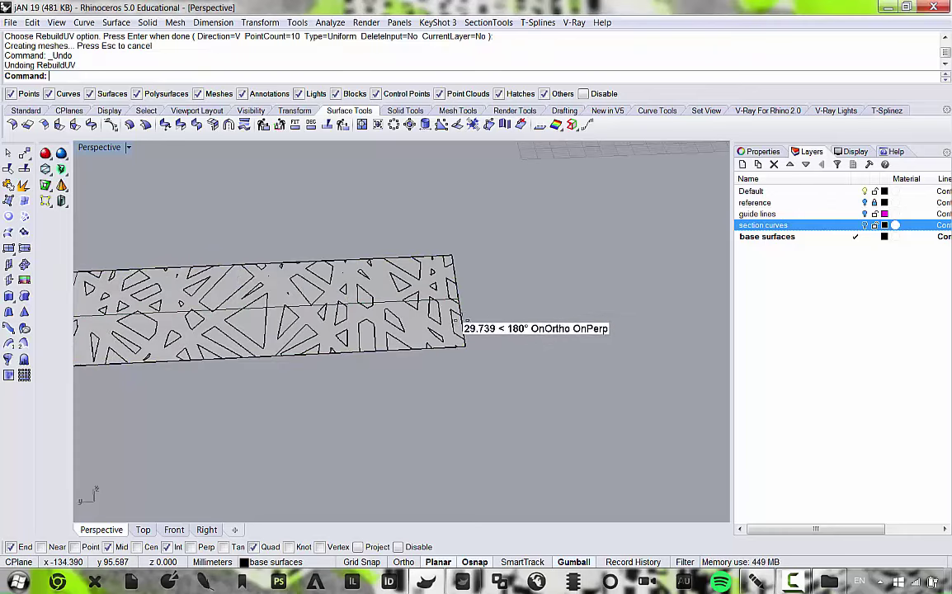
Rebuild the base rectangle with RebuildUV in the U direction, using 10 points, Uniform type and deletion of the input.
{"action": "scroll", "coordinate": [459, 321], "scroll_direction": "up", "scroll_amount": 2}
{"action": "scroll", "coordinate": [459, 323], "scroll_direction": "down", "scroll_amount": 2}
{"action": "left_click", "coordinate": [458, 326]}
{"action": "scroll", "coordinate": [361, 305], "scroll_direction": "down", "scroll_amount": 2}
{"action": "scroll", "coordinate": [314, 264], "scroll_direction": "up", "scroll_amount": 2}
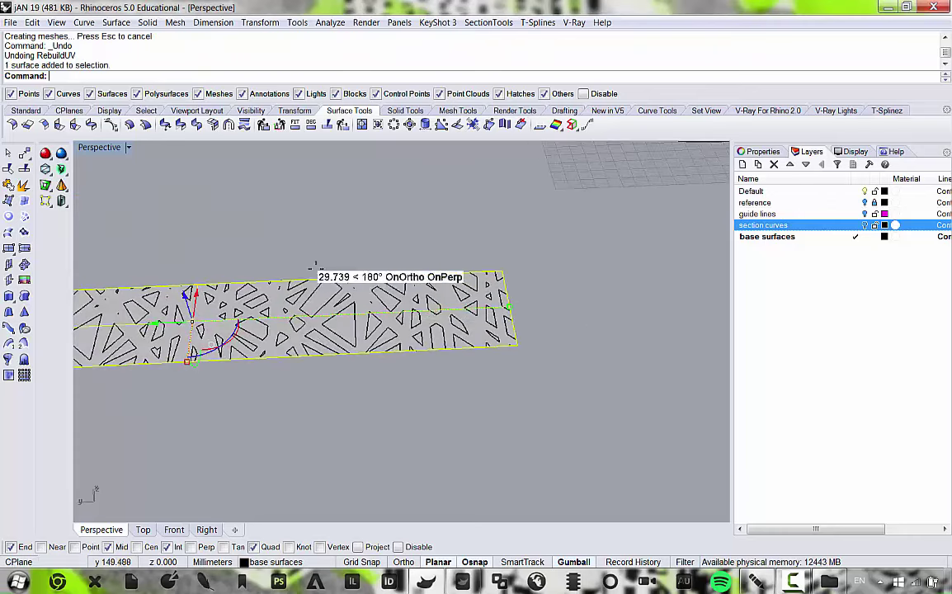
{"action": "left_click", "coordinate": [266, 123]}
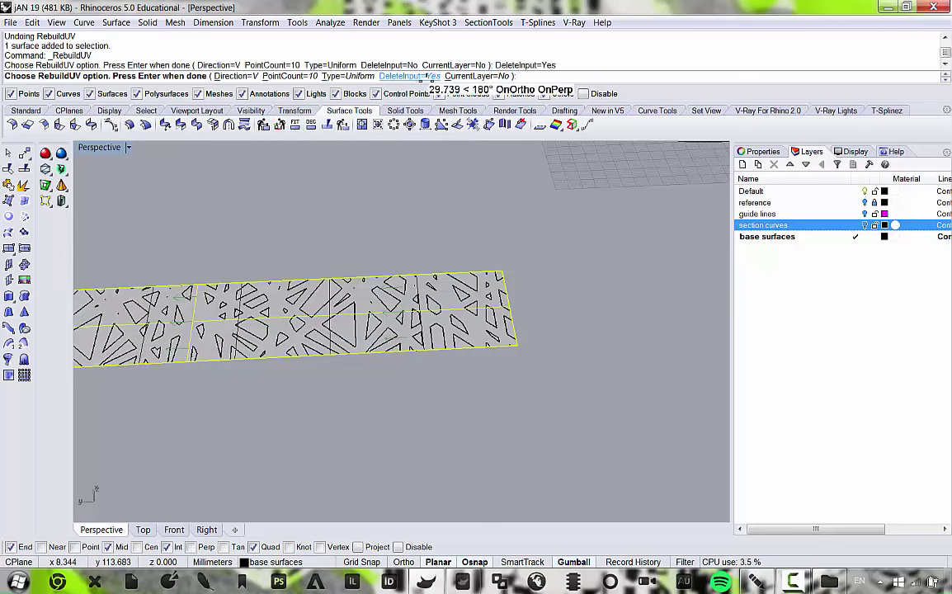
{"action": "left_click", "coordinate": [234, 76]}
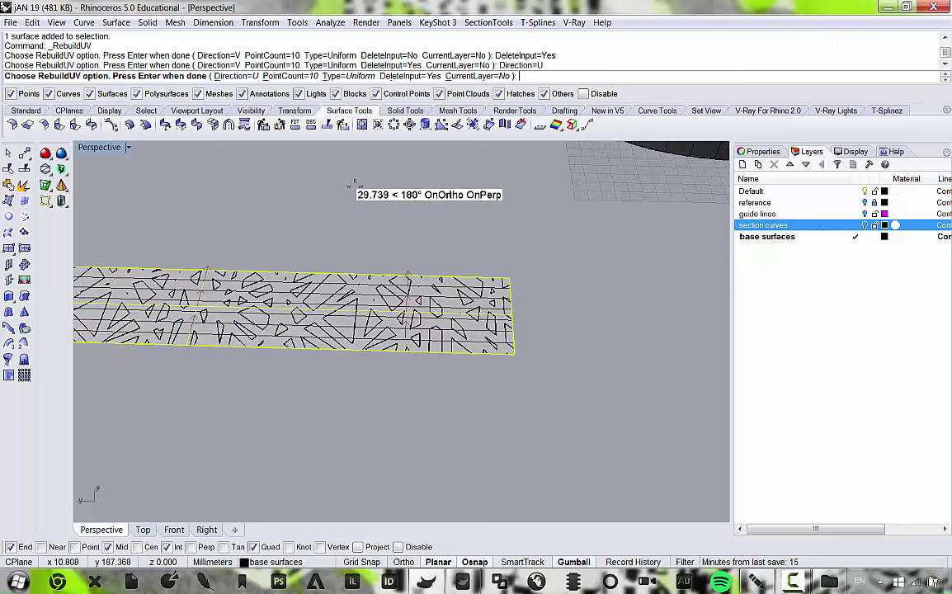
{"action": "key", "text": "Return"}
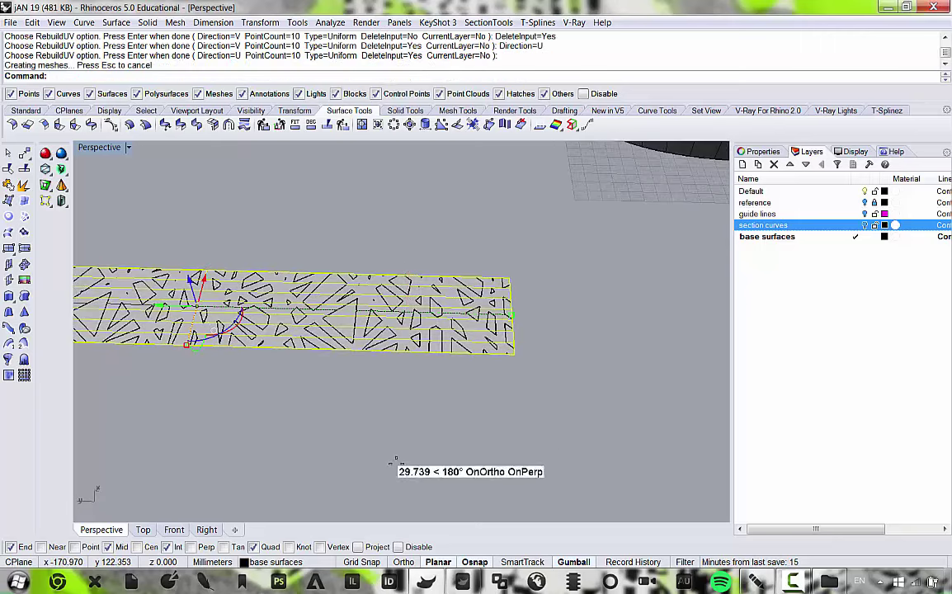
Try to swap the rebuilt base rectangle's U and V directions with the command Swapuv.
{"action": "scroll", "coordinate": [498, 316], "scroll_direction": "up", "scroll_amount": 8}
{"action": "left_click", "coordinate": [533, 361]}
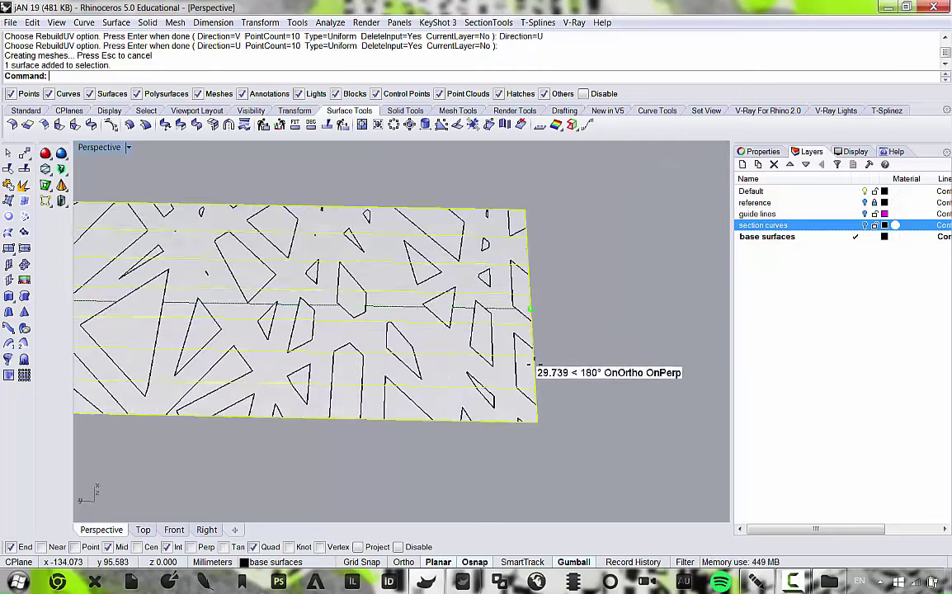
{"action": "scroll", "coordinate": [535, 362], "scroll_direction": "down", "scroll_amount": 6}
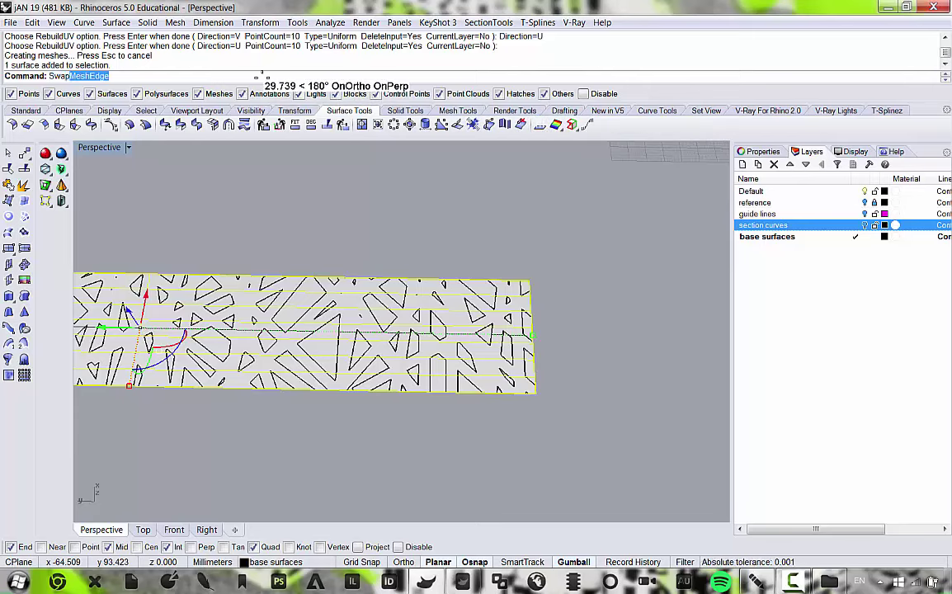
{"action": "type", "text": "uv"}
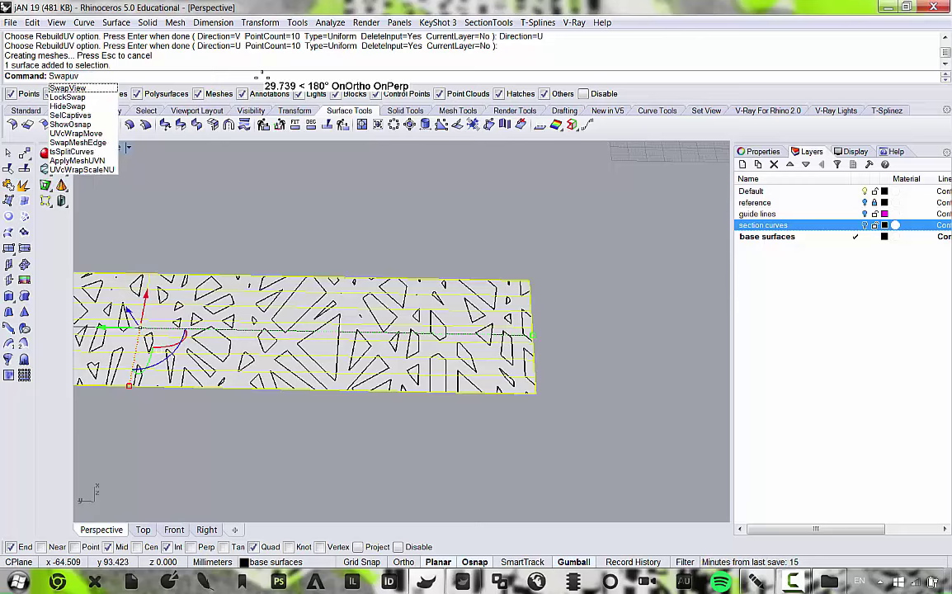
{"action": "key", "text": "Return"}
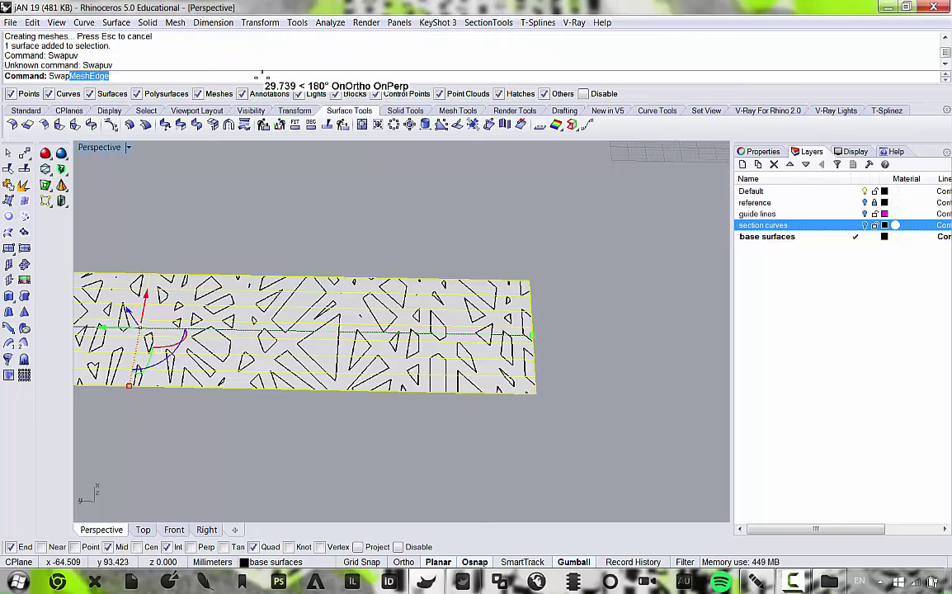
{"action": "key", "text": "BackSpace"}
{"action": "key", "text": "BackSpace"}
{"action": "key", "text": "BackSpace"}
{"action": "key", "text": "BackSpace"}
{"action": "key", "text": "BackSpace"}
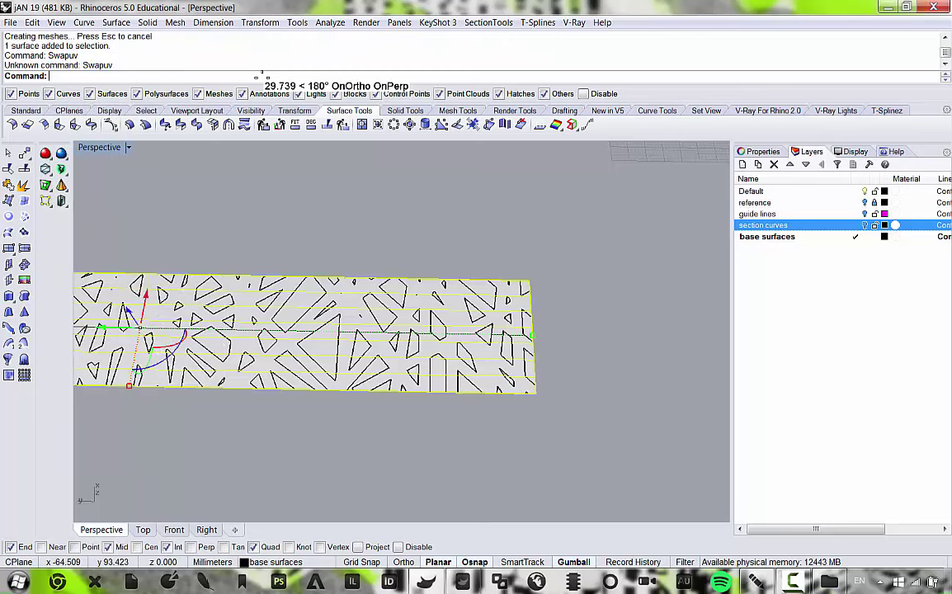
{"action": "key", "text": "Escape"}
Select the flat rod lattice surface from the surfaces overlapping at the strip's end.
{"action": "scroll", "coordinate": [510, 377], "scroll_direction": "up", "scroll_amount": 6}
{"action": "left_click", "coordinate": [528, 347]}
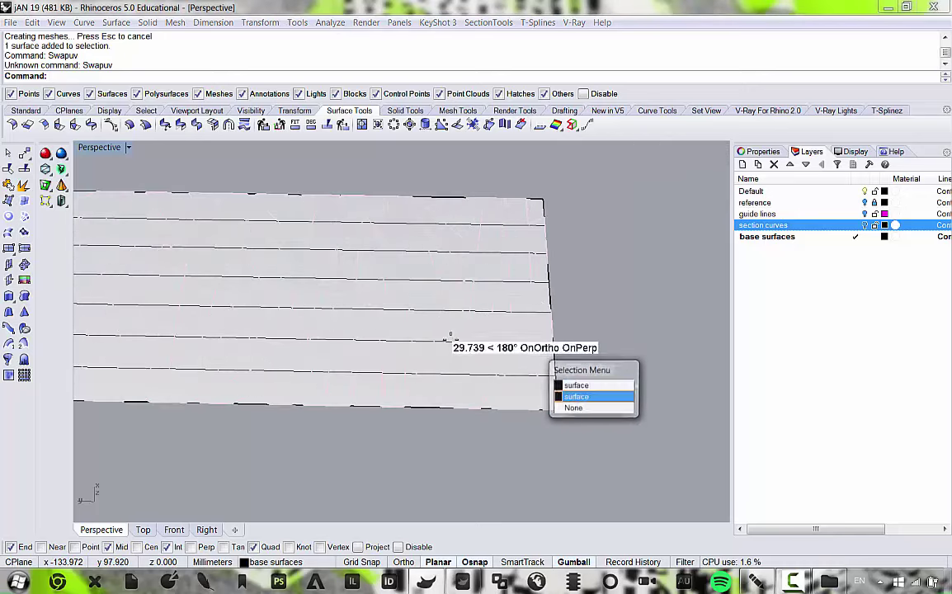
{"action": "left_click", "coordinate": [495, 343]}
{"action": "scroll", "coordinate": [444, 324], "scroll_direction": "down", "scroll_amount": 9}
{"action": "scroll", "coordinate": [471, 332], "scroll_direction": "up", "scroll_amount": 12}
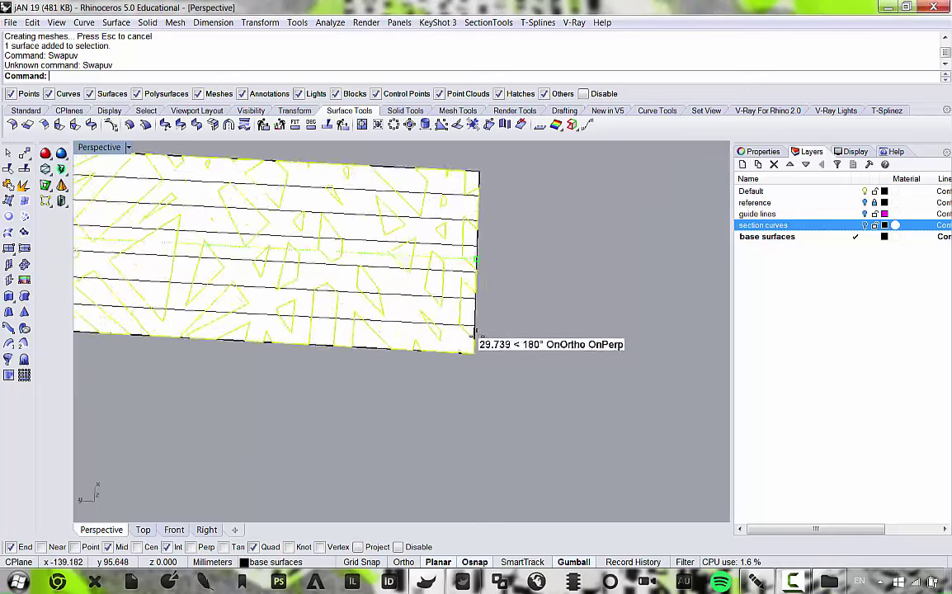
{"action": "scroll", "coordinate": [446, 330], "scroll_direction": "down", "scroll_amount": 9}
{"action": "scroll", "coordinate": [494, 346], "scroll_direction": "up", "scroll_amount": 4}
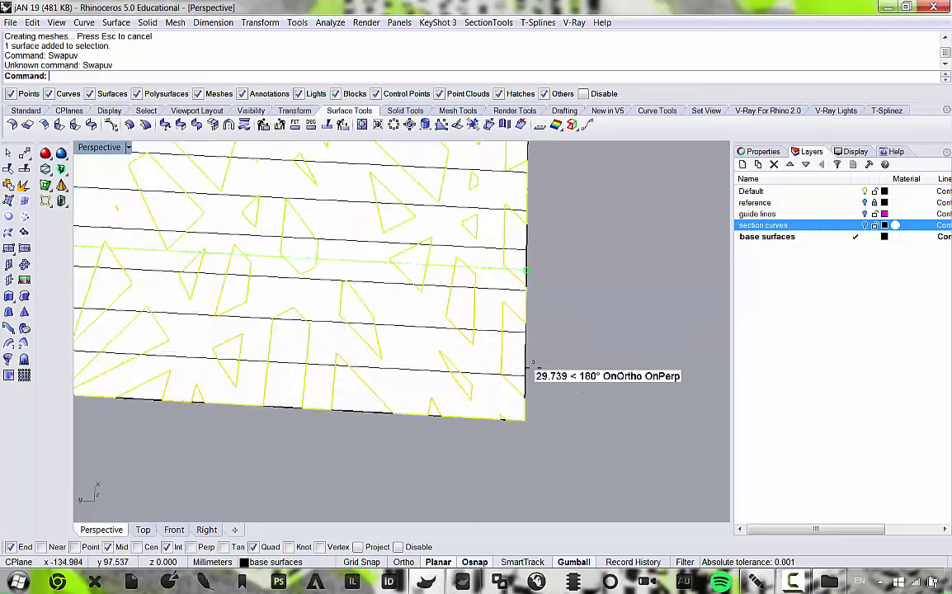
{"action": "scroll", "coordinate": [429, 313], "scroll_direction": "down", "scroll_amount": 3}
{"action": "scroll", "coordinate": [419, 280], "scroll_direction": "up", "scroll_amount": 2}
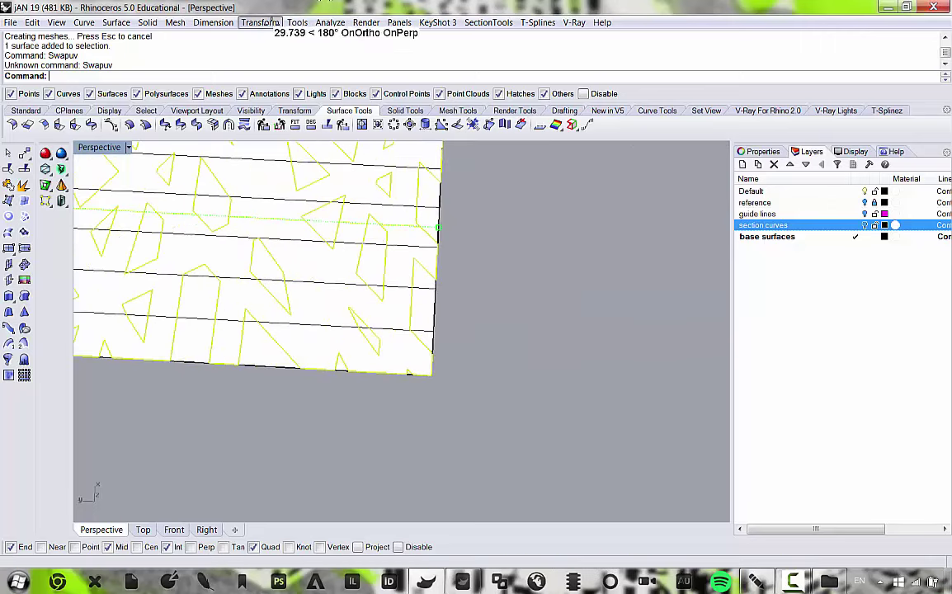
Flow a non-rigid copy of the lattice from the base rectangle's end corner onto the matching corner of the stadium's side wall.
{"action": "left_click", "coordinate": [259, 22]}
{"action": "left_click", "coordinate": [210, 291]}
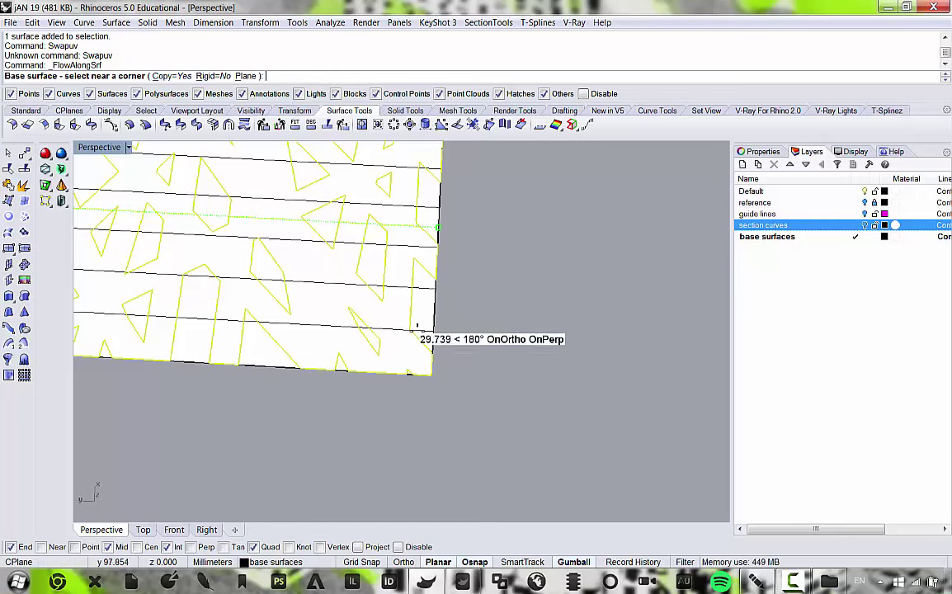
{"action": "left_click", "coordinate": [427, 343]}
{"action": "scroll", "coordinate": [362, 334], "scroll_direction": "down", "scroll_amount": 6}
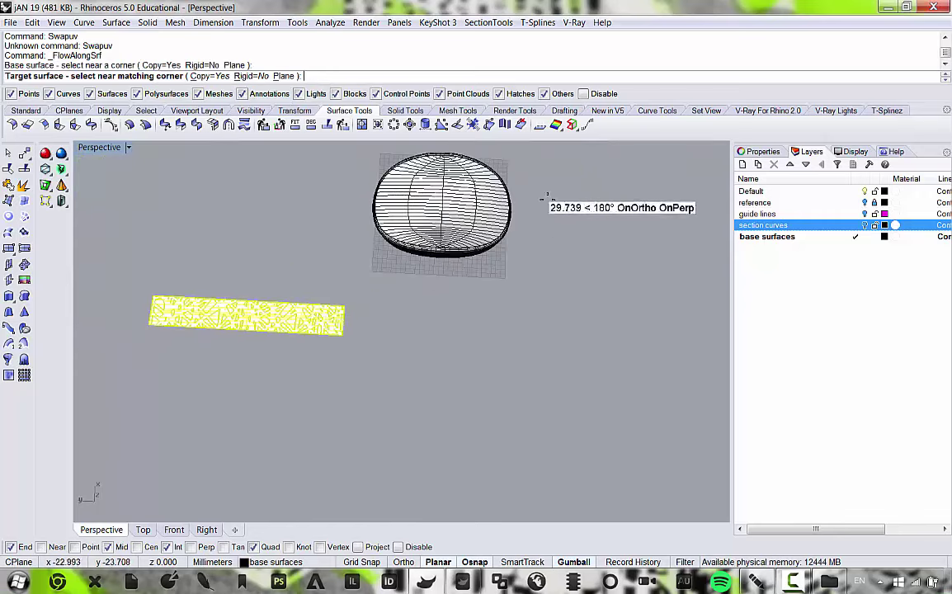
{"action": "scroll", "coordinate": [527, 210], "scroll_direction": "up", "scroll_amount": 5}
{"action": "scroll", "coordinate": [398, 241], "scroll_direction": "up", "scroll_amount": 4}
{"action": "left_click", "coordinate": [418, 346]}
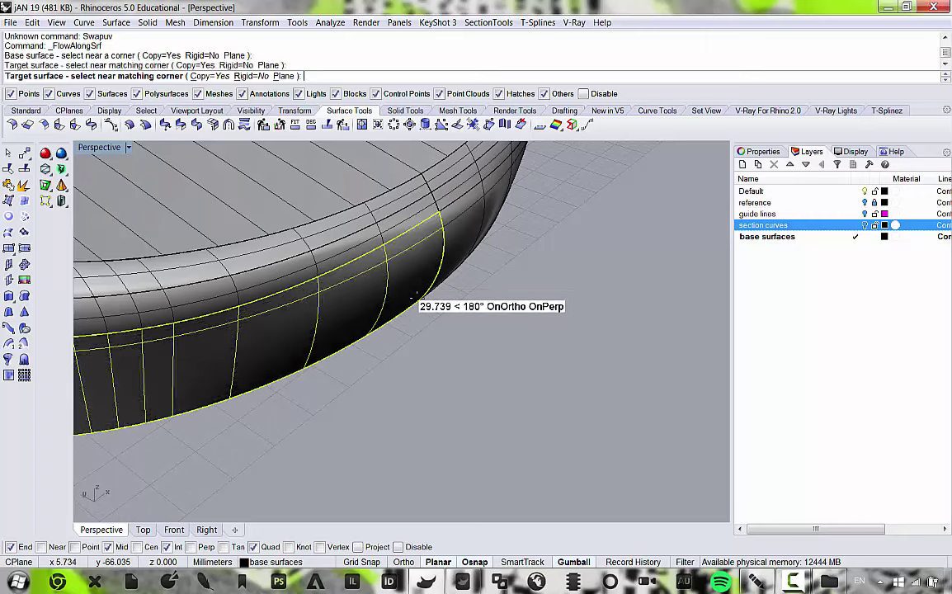
{"action": "scroll", "coordinate": [415, 295], "scroll_direction": "down", "scroll_amount": 8}
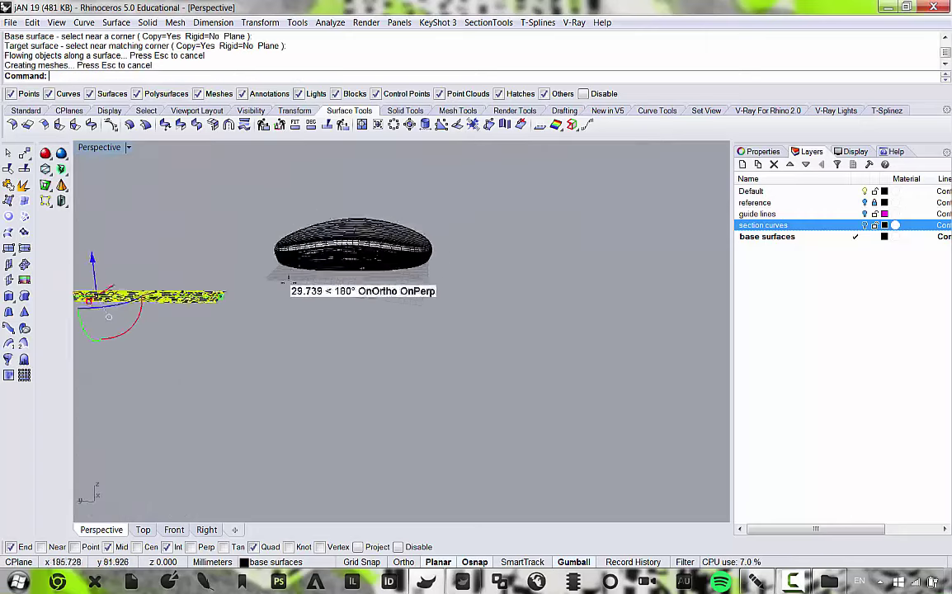
Undo the last lattice flow and the RebuildUV change to the base rectangle.
{"action": "scroll", "coordinate": [293, 400], "scroll_direction": "up", "scroll_amount": 4}
{"action": "scroll", "coordinate": [324, 311], "scroll_direction": "down", "scroll_amount": 4}
{"action": "key", "text": "ctrl+z"}
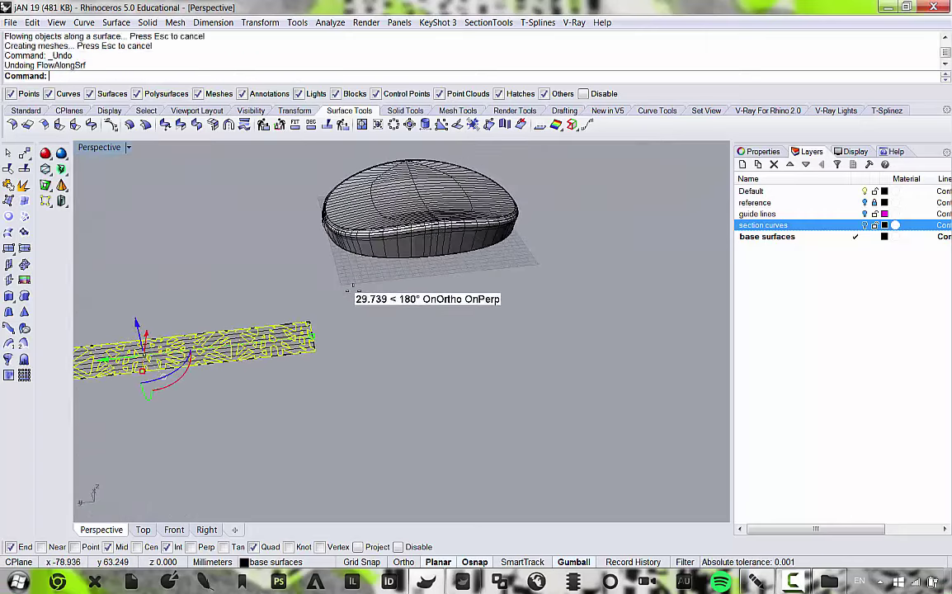
{"action": "key", "text": "ctrl+z"}
{"action": "scroll", "coordinate": [279, 336], "scroll_direction": "up", "scroll_amount": 5}
{"action": "scroll", "coordinate": [481, 294], "scroll_direction": "down", "scroll_amount": 6}
{"action": "right_click_drag", "start_coordinate": [310, 297], "coordinate": [309, 337]}
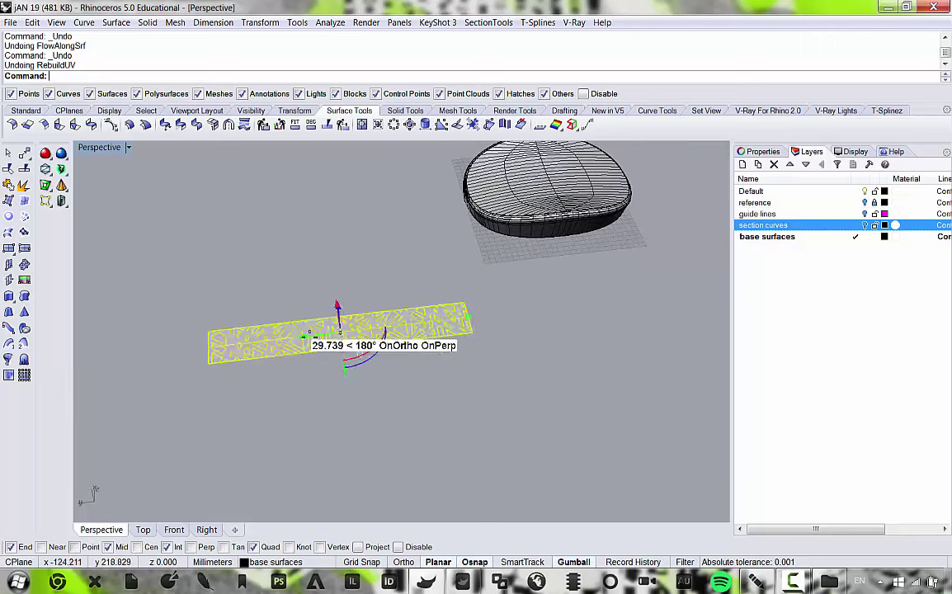
Pick the base rectangle out from under the rod lattice and rotate it a quarter turn in plan about its centre.
{"action": "scroll", "coordinate": [353, 338], "scroll_direction": "up", "scroll_amount": 5}
{"action": "left_click", "coordinate": [416, 326]}
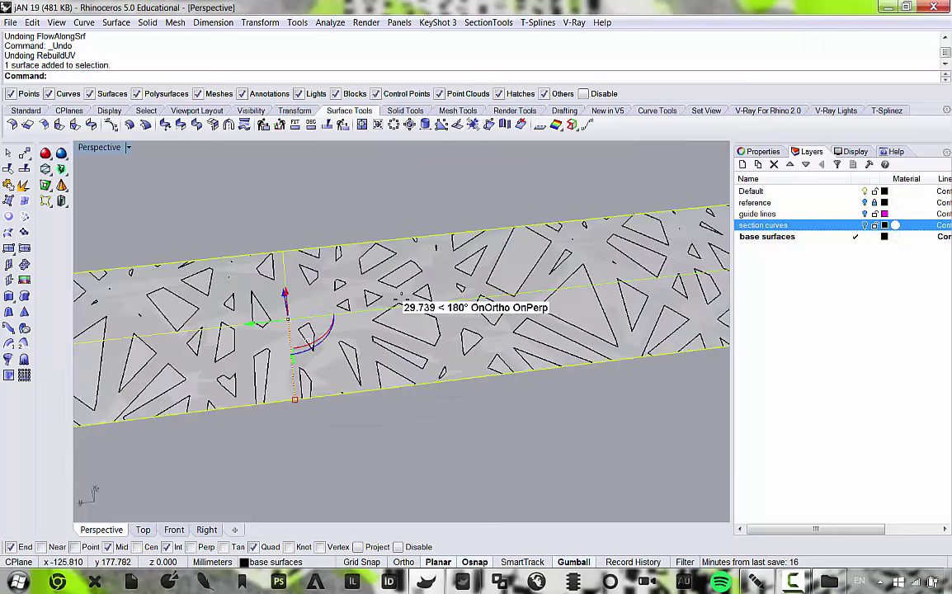
{"action": "left_click", "coordinate": [417, 312]}
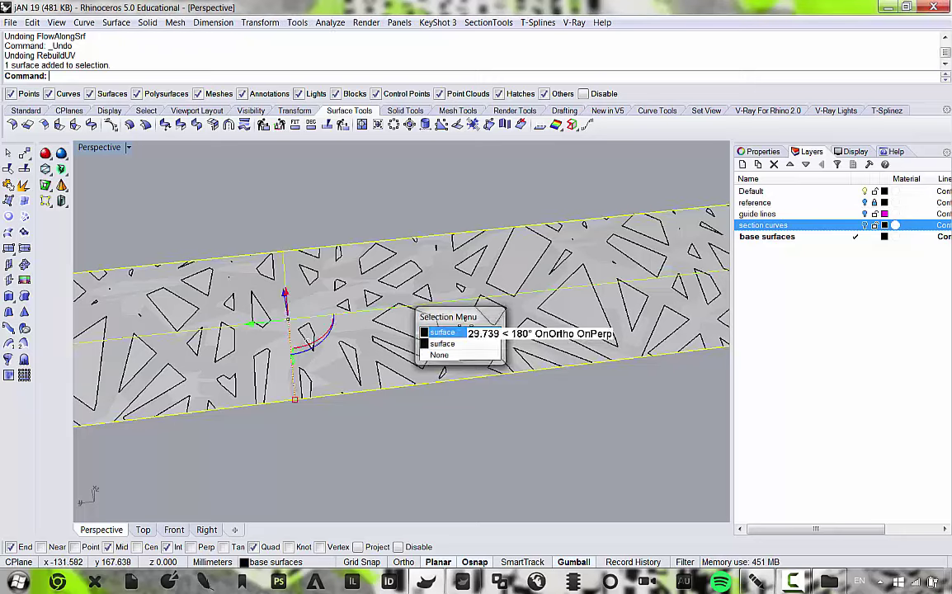
{"action": "scroll", "coordinate": [464, 318], "scroll_direction": "down", "scroll_amount": 9}
{"action": "scroll", "coordinate": [331, 323], "scroll_direction": "up", "scroll_amount": 6}
{"action": "left_click", "coordinate": [197, 298]}
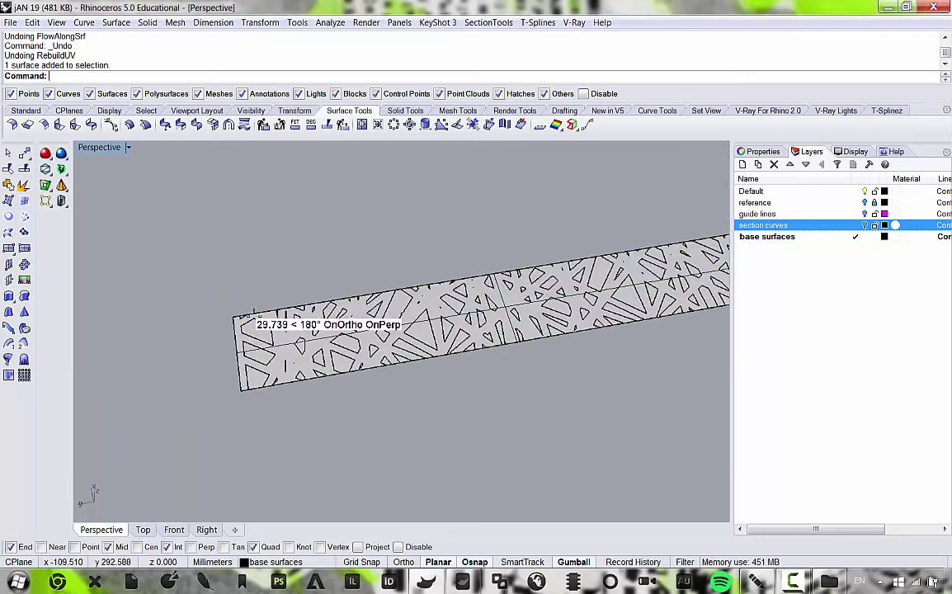
{"action": "left_click", "coordinate": [251, 330]}
{"action": "scroll", "coordinate": [365, 330], "scroll_direction": "down", "scroll_amount": 2}
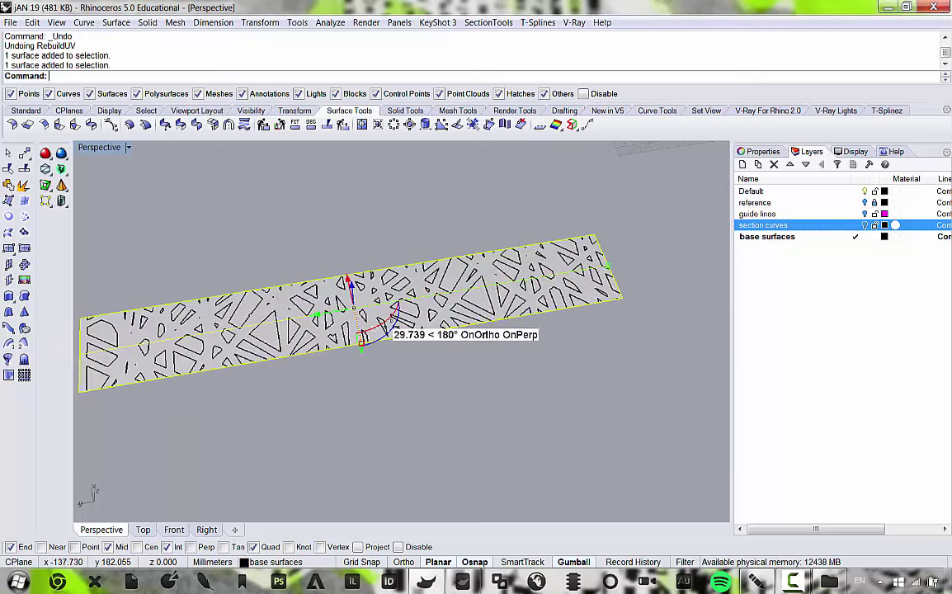
{"action": "left_click_drag", "start_coordinate": [370, 344], "coordinate": [296, 367]}
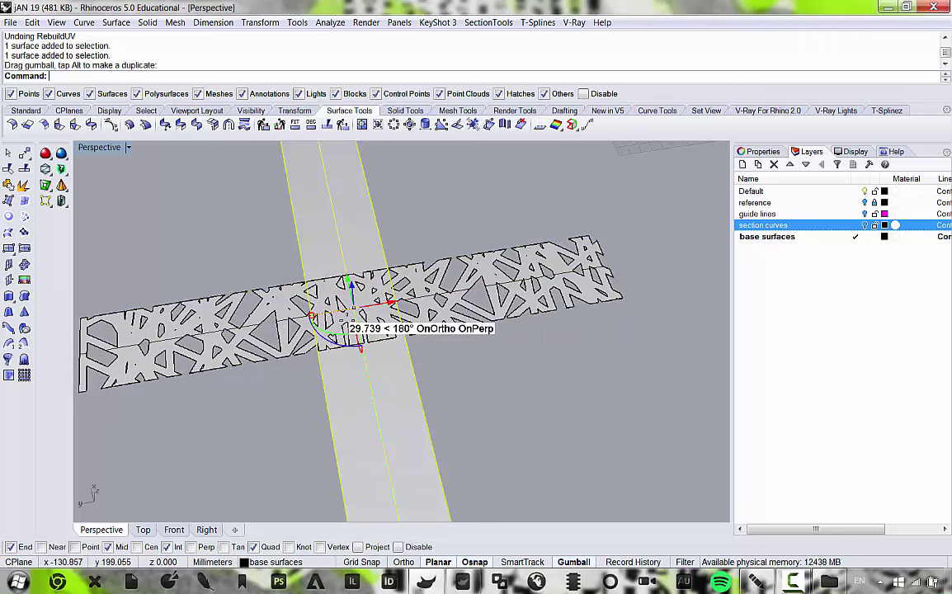
Stretch the rotated base rectangle across its narrow direction until it spans the full length of the rod lattice.
{"action": "scroll", "coordinate": [342, 321], "scroll_direction": "down", "scroll_amount": 8}
{"action": "scroll", "coordinate": [326, 318], "scroll_direction": "up", "scroll_amount": 6}
{"action": "left_click_drag", "start_coordinate": [330, 318], "coordinate": [141, 338]}
{"action": "scroll", "coordinate": [384, 307], "scroll_direction": "down", "scroll_amount": 3}
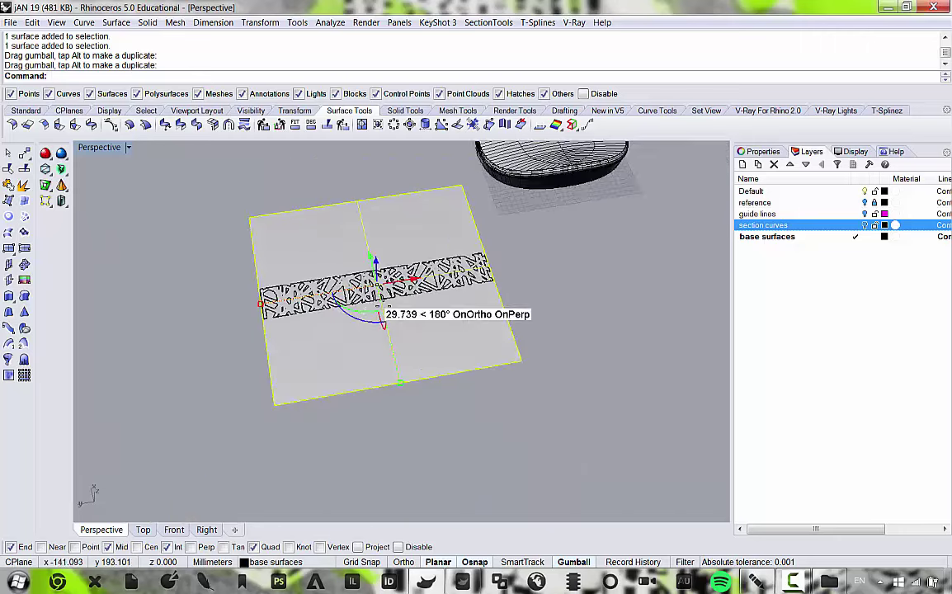
Scale the base rectangle in one direction from its edge midpoint so its corner reference lines up with the lattice's end corner.
{"action": "scroll", "coordinate": [383, 306], "scroll_direction": "up", "scroll_amount": 2}
{"action": "left_click", "coordinate": [247, 22]}
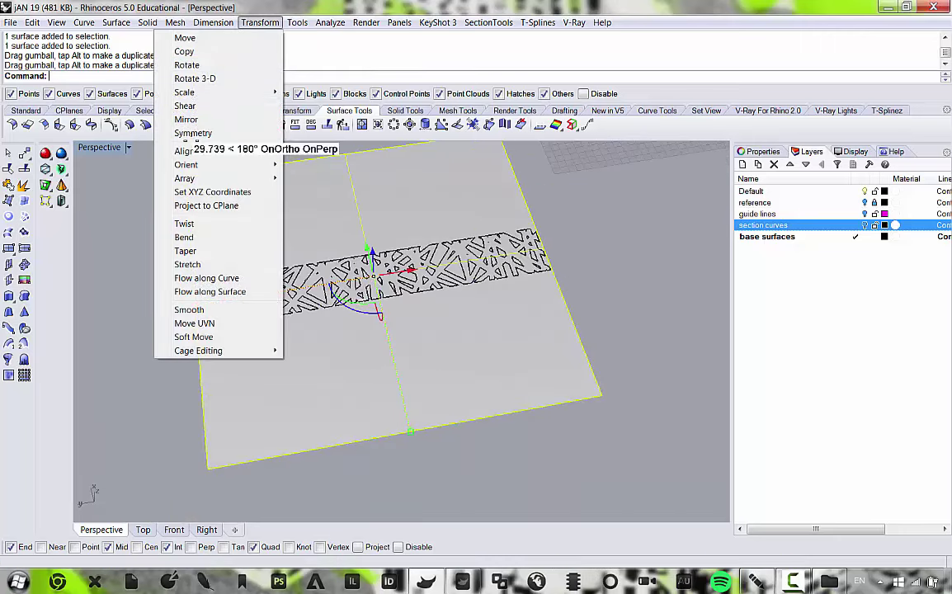
{"action": "mouse_move", "coordinate": [234, 92]}
{"action": "left_click", "coordinate": [51, 121]}
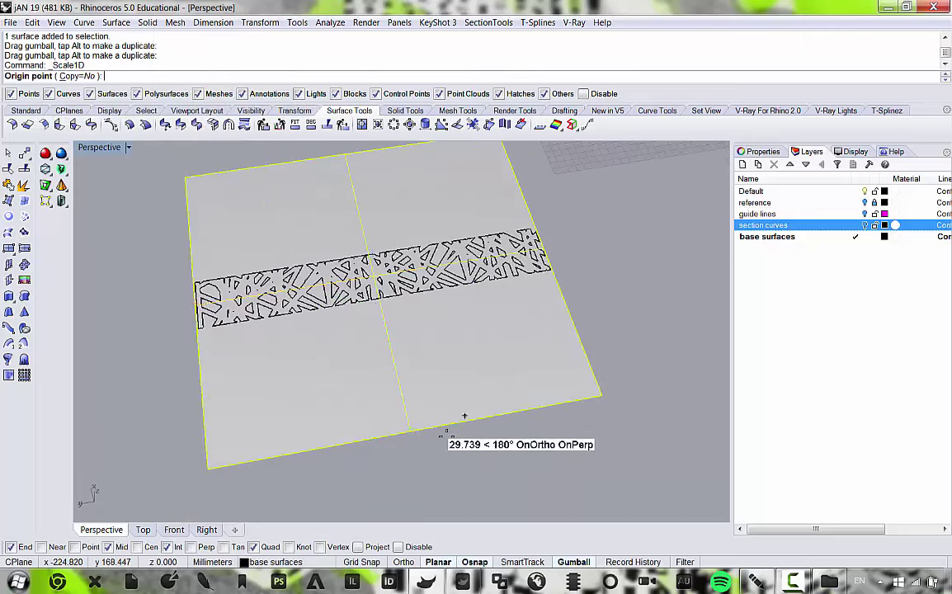
{"action": "left_click", "coordinate": [407, 432]}
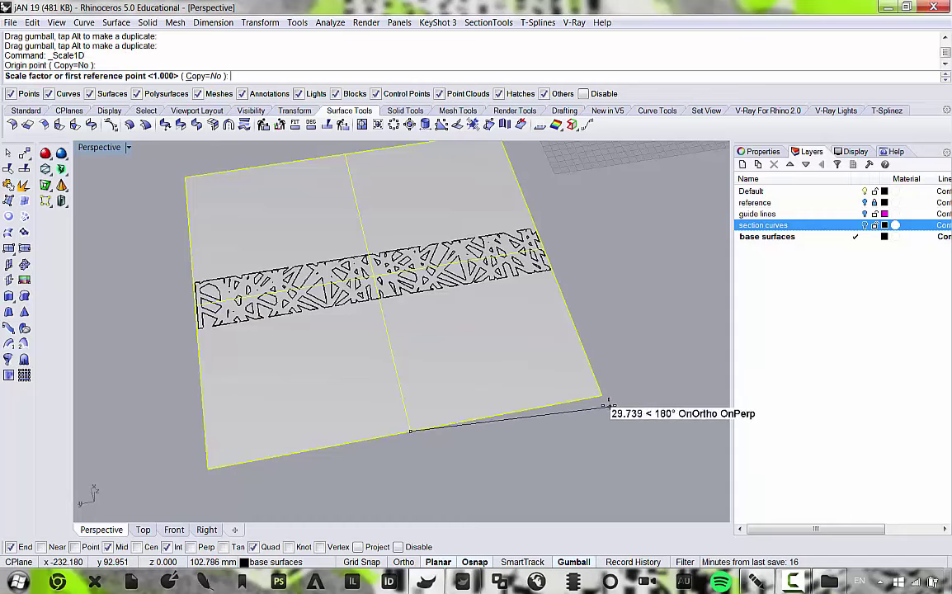
{"action": "left_click", "coordinate": [603, 397]}
{"action": "scroll", "coordinate": [553, 276], "scroll_direction": "up", "scroll_amount": 5}
{"action": "scroll", "coordinate": [549, 275], "scroll_direction": "up", "scroll_amount": 3}
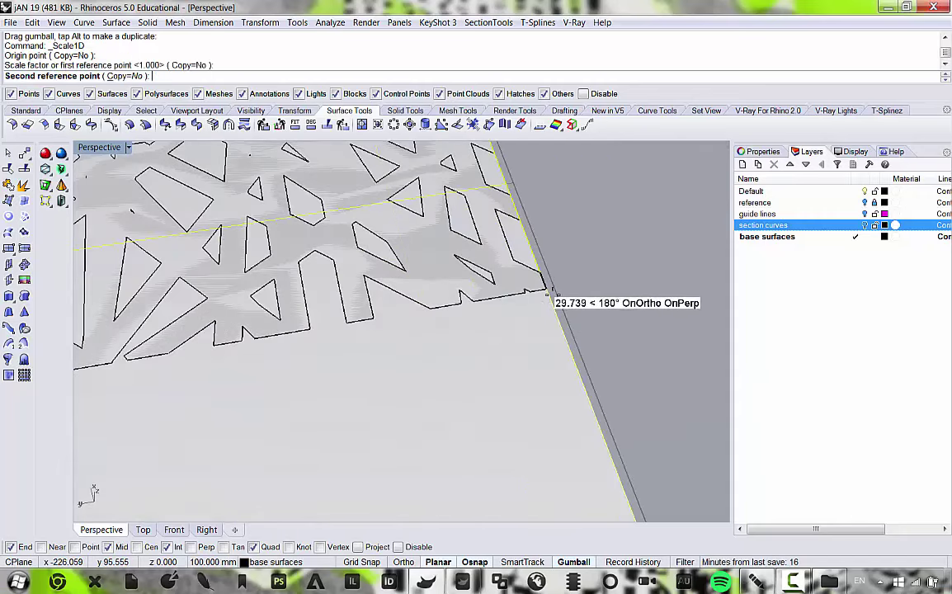
{"action": "left_click", "coordinate": [545, 288]}
{"action": "scroll", "coordinate": [540, 287], "scroll_direction": "down", "scroll_amount": 8}
Scale the base rectangle in one direction from its midpoint at the lattice's end, narrowing it to the lattice's width.
{"action": "right_click_drag", "start_coordinate": [501, 281], "coordinate": [443, 296]}
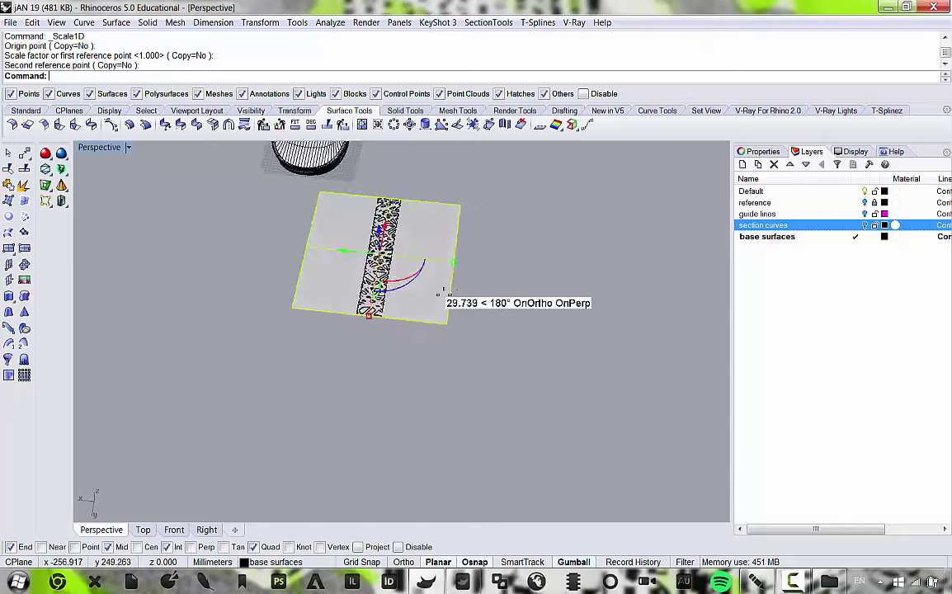
{"action": "scroll", "coordinate": [366, 309], "scroll_direction": "up", "scroll_amount": 6}
{"action": "right_click", "coordinate": [355, 366]}
{"action": "left_click", "coordinate": [360, 363]}
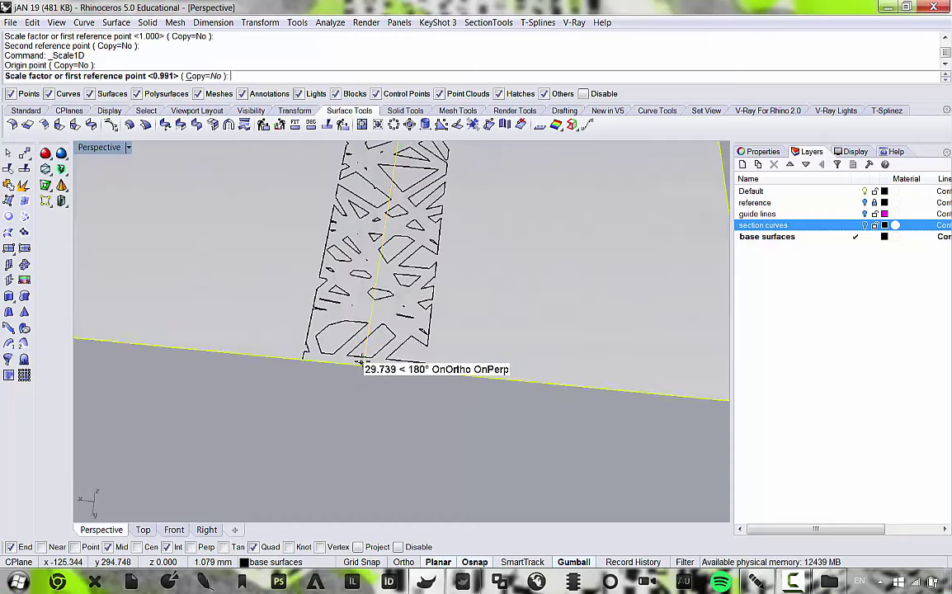
{"action": "scroll", "coordinate": [378, 365], "scroll_direction": "down", "scroll_amount": 6}
{"action": "left_click", "coordinate": [498, 377]}
{"action": "scroll", "coordinate": [444, 366], "scroll_direction": "up", "scroll_amount": 5}
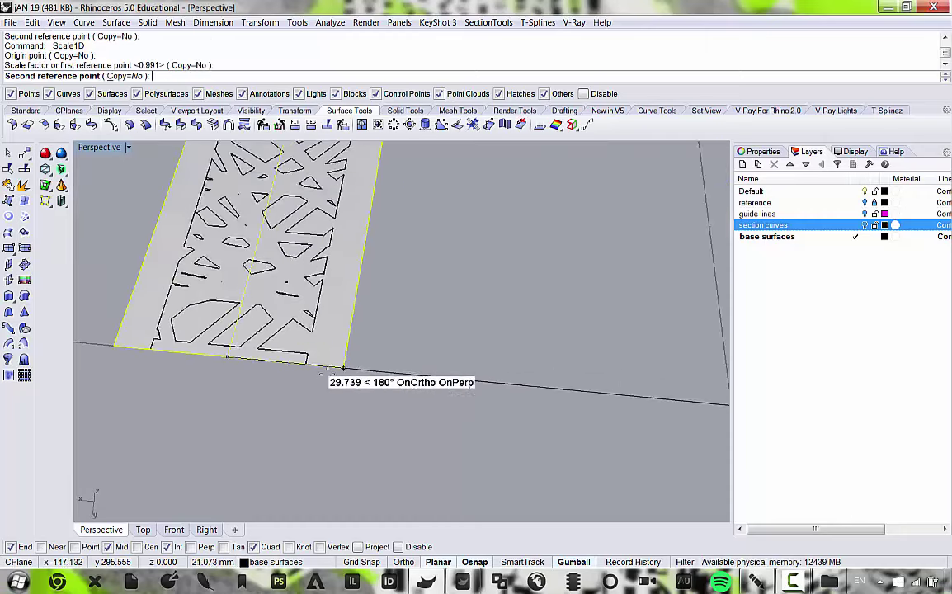
{"action": "left_click", "coordinate": [292, 357]}
{"action": "scroll", "coordinate": [405, 381], "scroll_direction": "down", "scroll_amount": 8}
Flow a non-rigid copy of the rod lattice from the resized base rectangle's end corner onto the matching corner of the stadium's side wall.
{"action": "right_click_drag", "start_coordinate": [454, 342], "coordinate": [437, 281]}
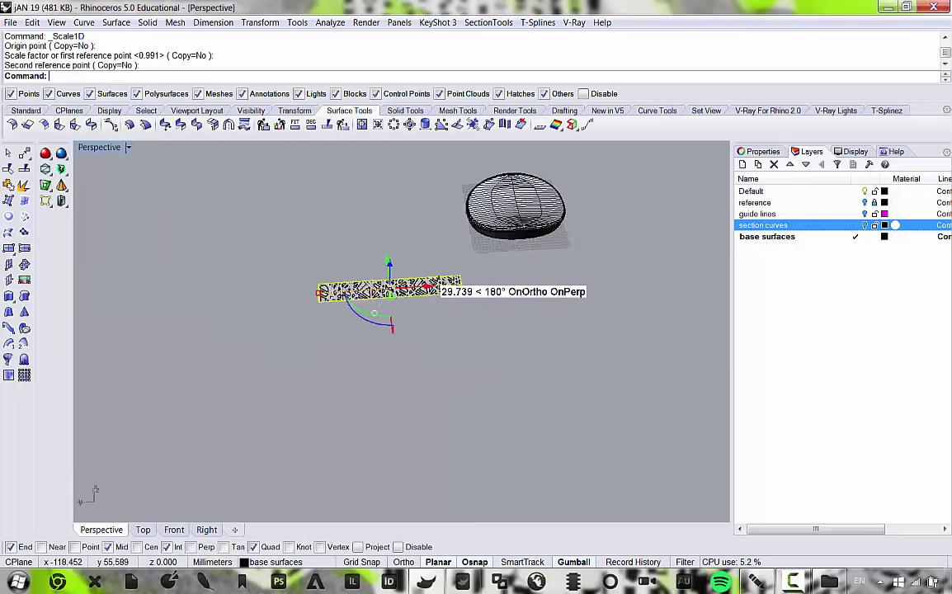
{"action": "scroll", "coordinate": [437, 282], "scroll_direction": "up", "scroll_amount": 6}
{"action": "scroll", "coordinate": [578, 334], "scroll_direction": "up", "scroll_amount": 4}
{"action": "left_click", "coordinate": [552, 338]}
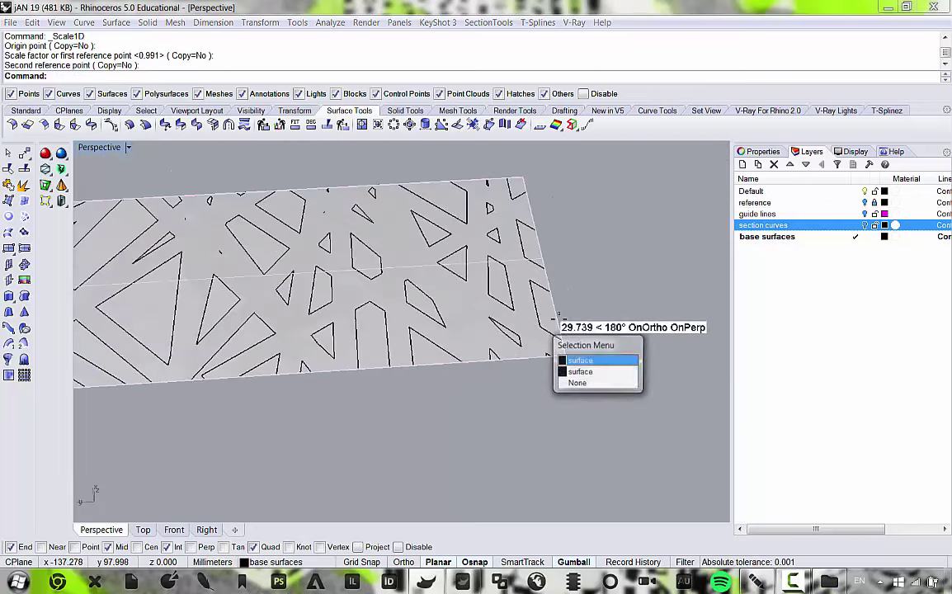
{"action": "left_click", "coordinate": [579, 371]}
{"action": "left_click", "coordinate": [117, 22]}
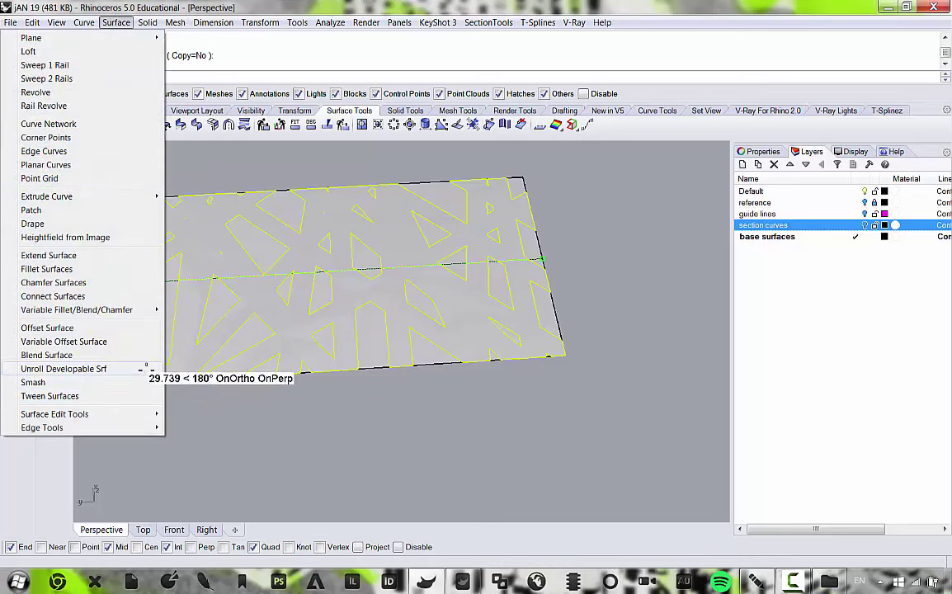
{"action": "mouse_move", "coordinate": [254, 25]}
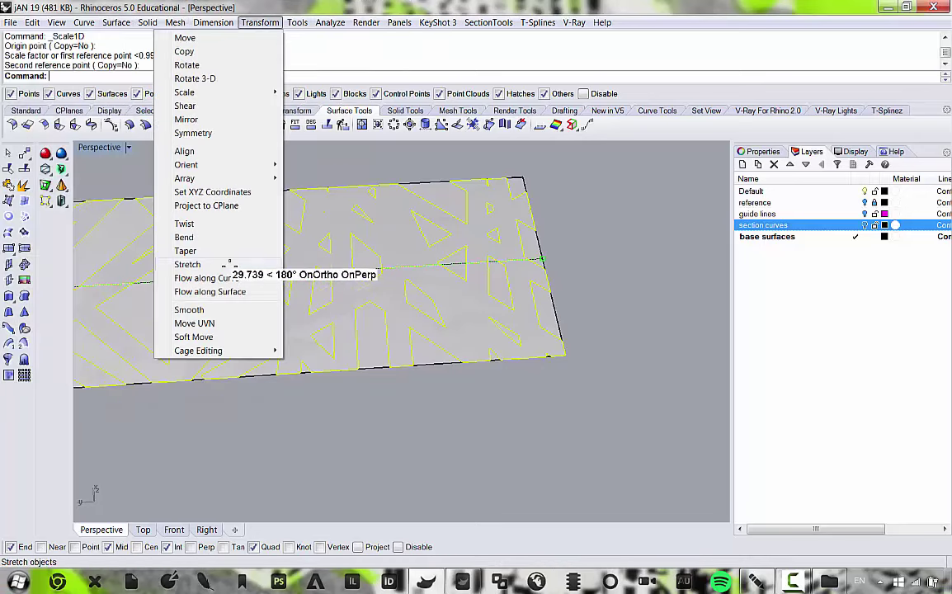
{"action": "left_click", "coordinate": [227, 290]}
{"action": "right_click_drag", "start_coordinate": [615, 295], "coordinate": [621, 319]}
{"action": "scroll", "coordinate": [621, 319], "scroll_direction": "up", "scroll_amount": 2}
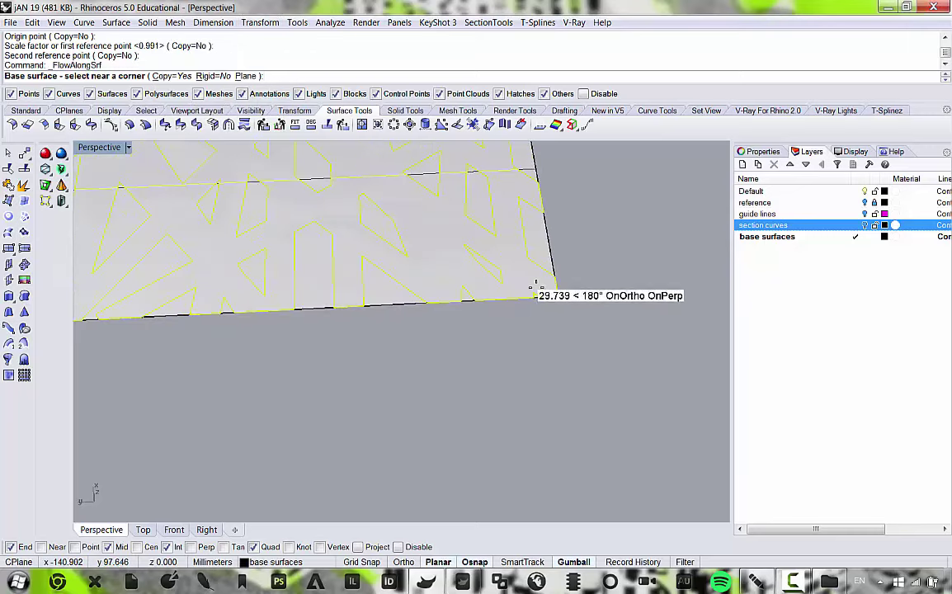
{"action": "left_click", "coordinate": [550, 289]}
{"action": "left_click", "coordinate": [547, 289]}
{"action": "scroll", "coordinate": [404, 381], "scroll_direction": "down", "scroll_amount": 6}
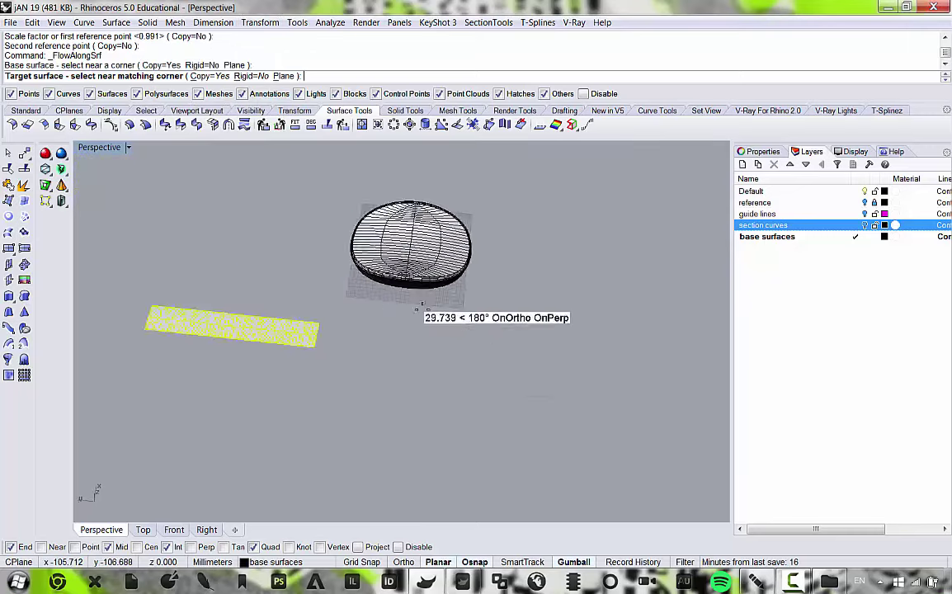
{"action": "scroll", "coordinate": [400, 315], "scroll_direction": "up", "scroll_amount": 3}
{"action": "scroll", "coordinate": [474, 369], "scroll_direction": "down", "scroll_amount": 4}
{"action": "scroll", "coordinate": [486, 404], "scroll_direction": "up", "scroll_amount": 5}
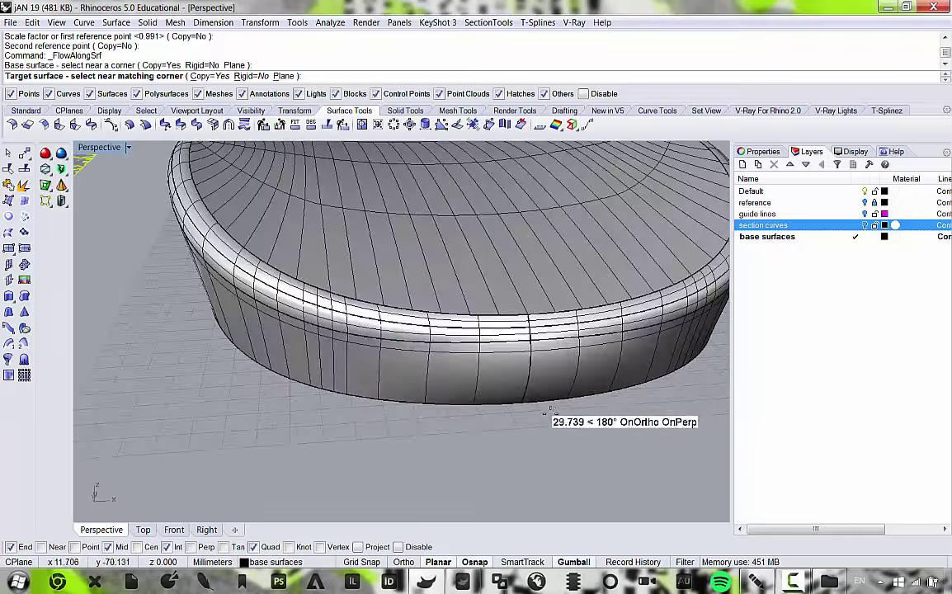
{"action": "left_click", "coordinate": [496, 396]}
Examine from several sides how the flowed lattice pattern is distributed around the stadium's side wall.
{"action": "scroll", "coordinate": [478, 394], "scroll_direction": "down", "scroll_amount": 5}
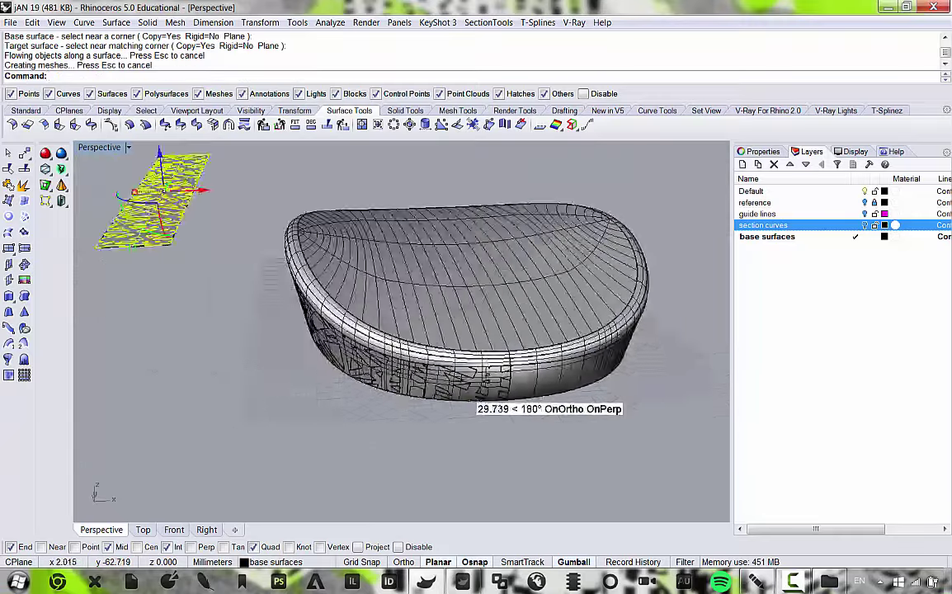
{"action": "scroll", "coordinate": [412, 340], "scroll_direction": "up", "scroll_amount": 3}
{"action": "scroll", "coordinate": [648, 344], "scroll_direction": "down", "scroll_amount": 4}
{"action": "scroll", "coordinate": [436, 365], "scroll_direction": "up", "scroll_amount": 5}
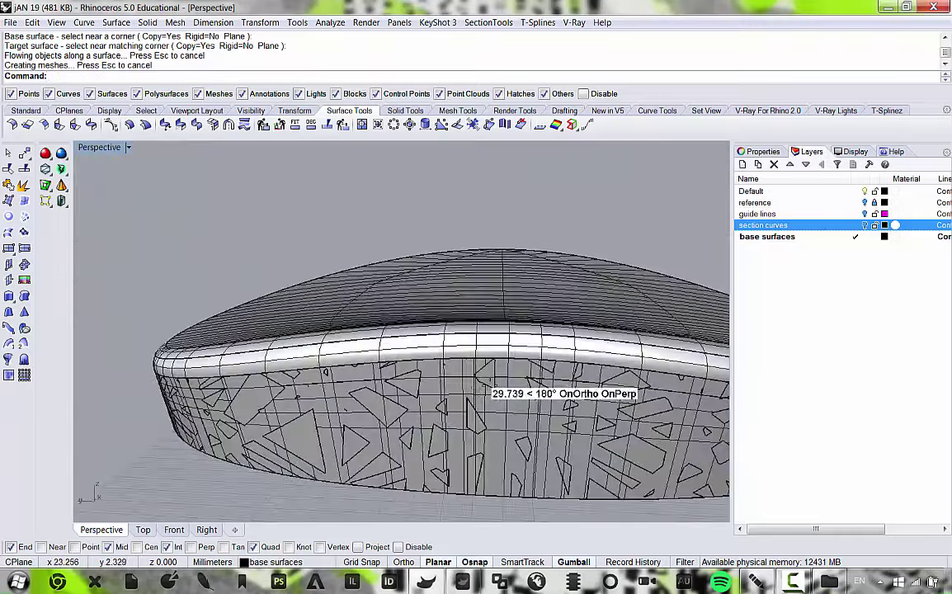
{"action": "scroll", "coordinate": [452, 321], "scroll_direction": "down", "scroll_amount": 5}
{"action": "scroll", "coordinate": [493, 346], "scroll_direction": "up", "scroll_amount": 4}
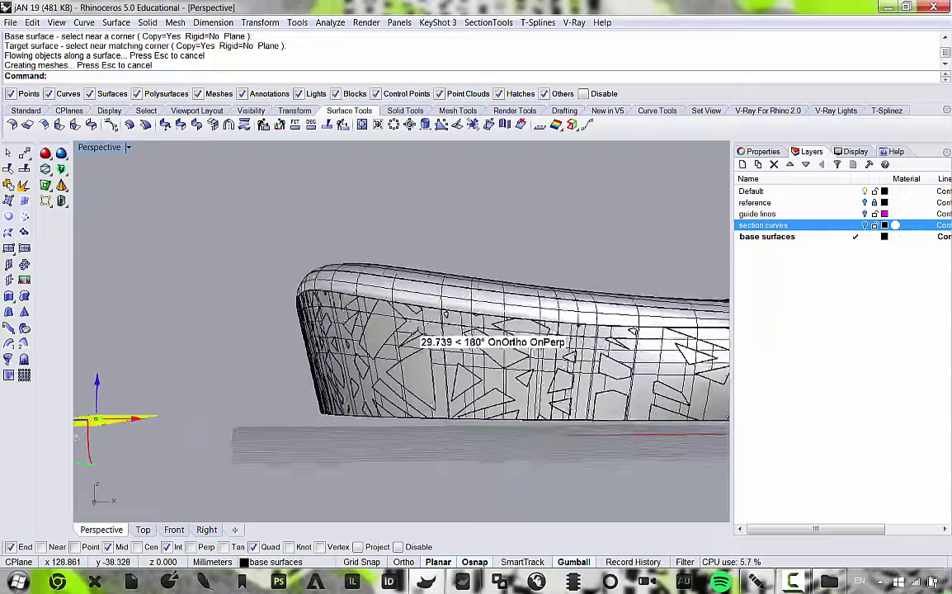
{"action": "scroll", "coordinate": [503, 363], "scroll_direction": "down", "scroll_amount": 2}
{"action": "scroll", "coordinate": [635, 350], "scroll_direction": "up", "scroll_amount": 2}
{"action": "scroll", "coordinate": [602, 354], "scroll_direction": "down", "scroll_amount": 4}
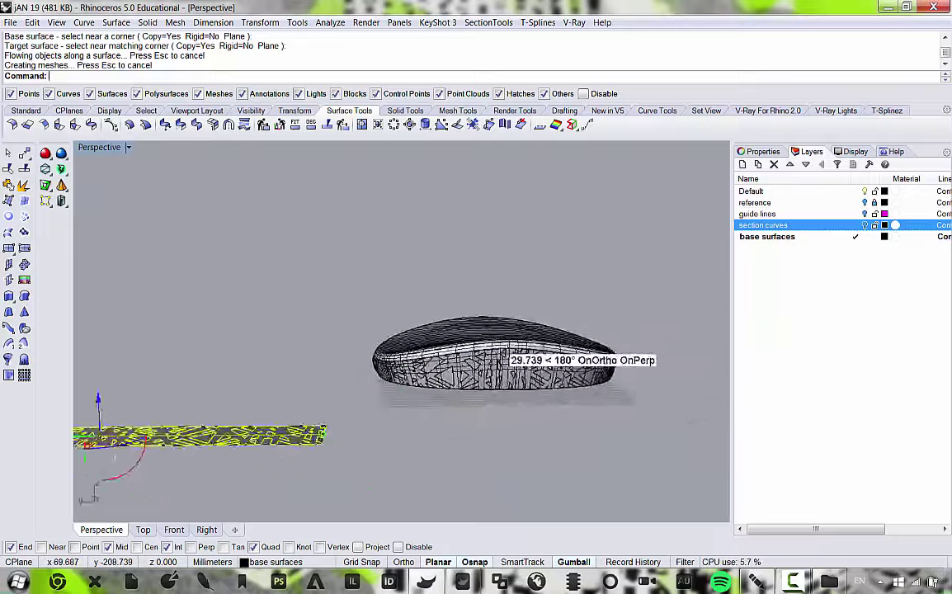
{"action": "scroll", "coordinate": [593, 371], "scroll_direction": "up", "scroll_amount": 5}
{"action": "scroll", "coordinate": [528, 371], "scroll_direction": "down", "scroll_amount": 2}
{"action": "scroll", "coordinate": [290, 340], "scroll_direction": "up", "scroll_amount": 3}
{"action": "scroll", "coordinate": [569, 363], "scroll_direction": "down", "scroll_amount": 6}
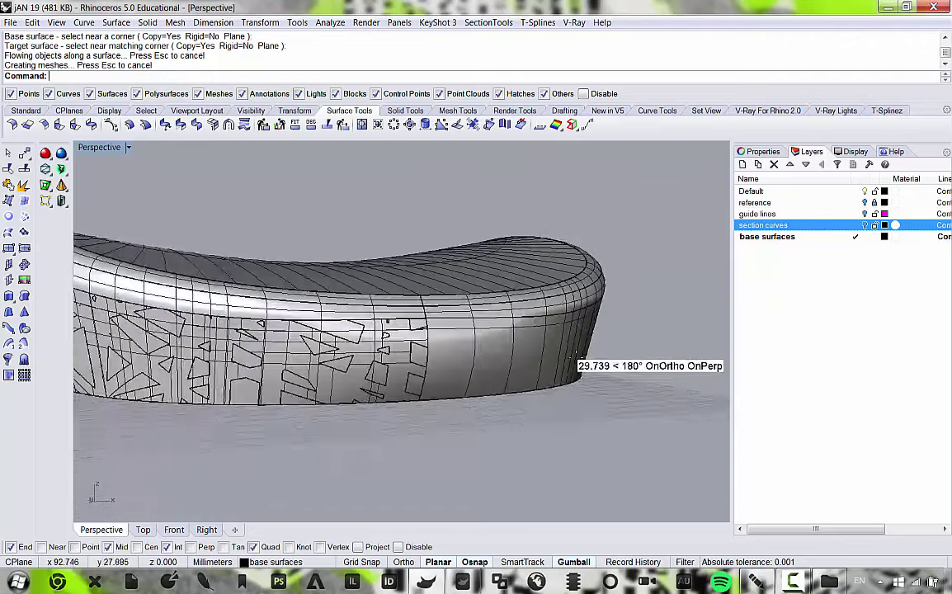
{"action": "right_click_drag", "start_coordinate": [354, 356], "coordinate": [384, 337]}
{"action": "scroll", "coordinate": [469, 338], "scroll_direction": "down", "scroll_amount": 8}
{"action": "scroll", "coordinate": [397, 353], "scroll_direction": "up", "scroll_amount": 5}
{"action": "scroll", "coordinate": [476, 351], "scroll_direction": "up", "scroll_amount": 5}
{"action": "scroll", "coordinate": [348, 350], "scroll_direction": "down", "scroll_amount": 7}
{"action": "scroll", "coordinate": [348, 350], "scroll_direction": "up", "scroll_amount": 2}
{"action": "scroll", "coordinate": [386, 340], "scroll_direction": "up", "scroll_amount": 3}
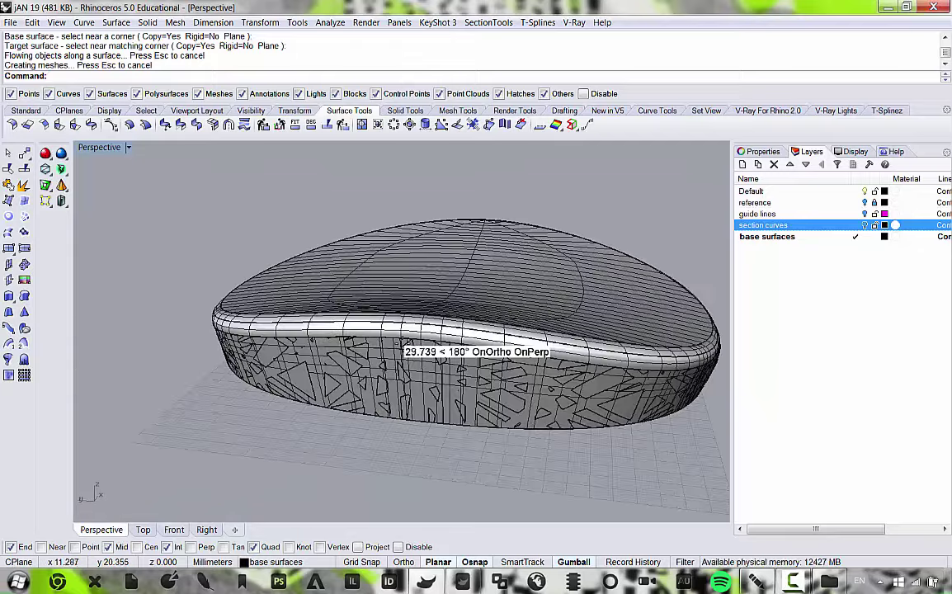
{"action": "right_click_drag", "start_coordinate": [368, 3], "coordinate": [380, 311]}
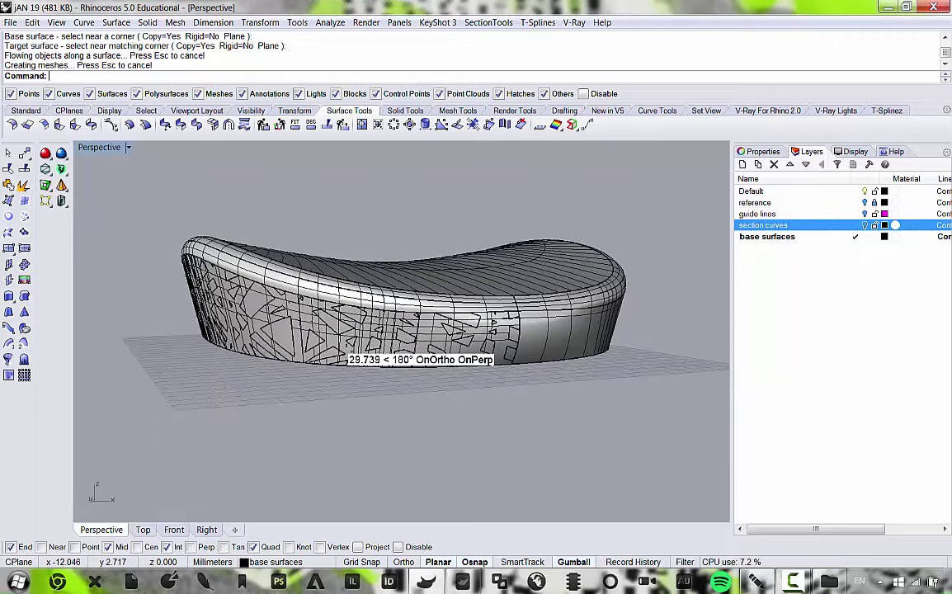
{"action": "mouse_move", "coordinate": [385, 359]}
{"action": "right_mouse_down"}
{"action": "mouse_move", "coordinate": [480, 242]}
{"action": "mouse_move", "coordinate": [361, 320]}
{"action": "mouse_move", "coordinate": [342, 355]}
{"action": "mouse_move", "coordinate": [389, 360]}
{"action": "right_mouse_up"}
Try to find a command for swapping surface U and V directions by entering Swapuv, and cancel the entry.
{"action": "scroll", "coordinate": [480, 242], "scroll_direction": "down", "scroll_amount": 7}
{"action": "scroll", "coordinate": [342, 355], "scroll_direction": "up", "scroll_amount": 6}
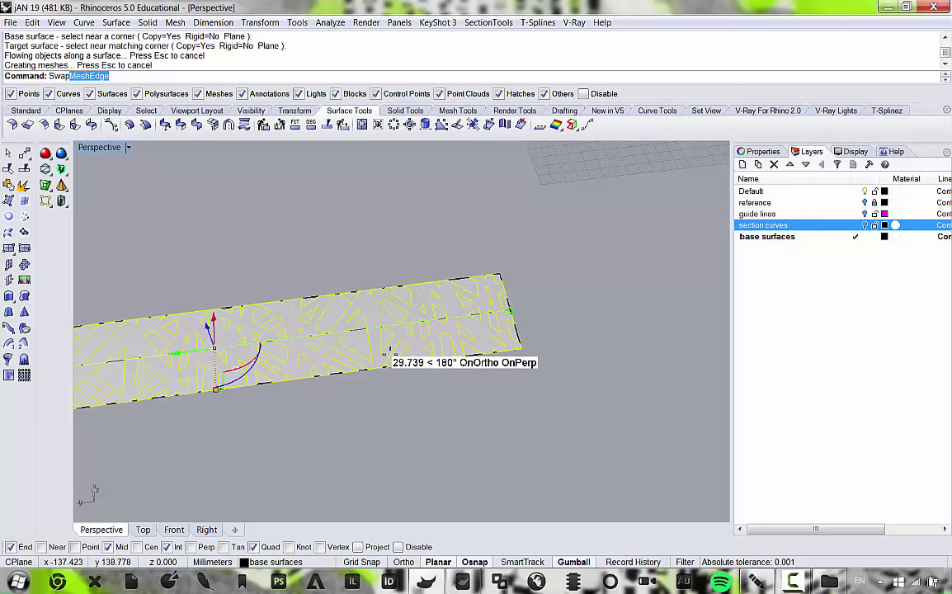
{"action": "type", "text": "Swapuv"}
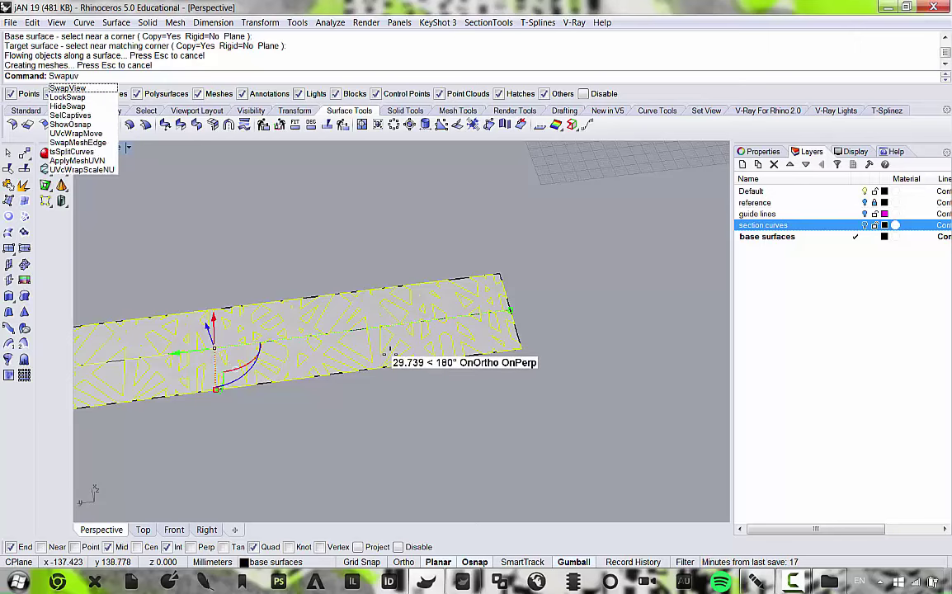
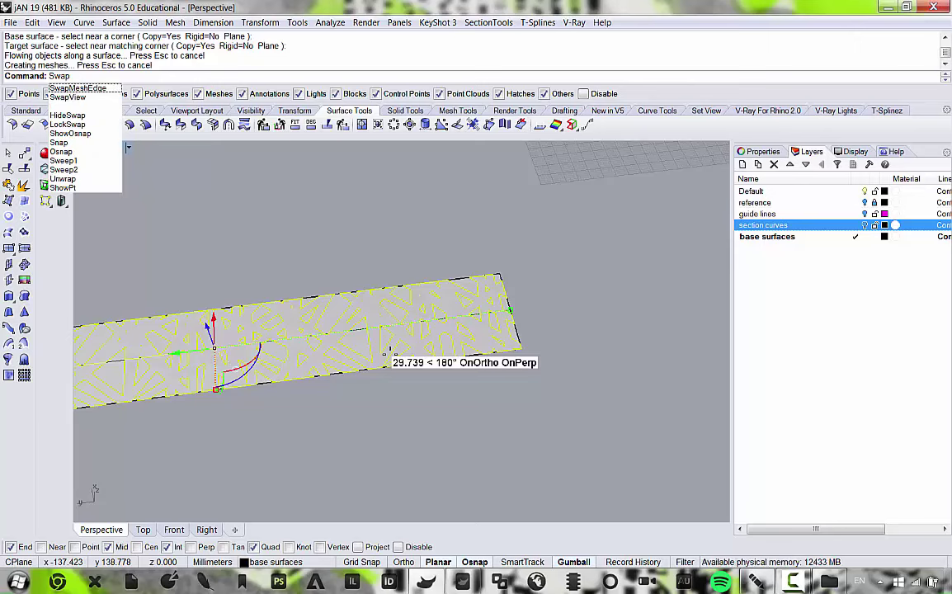
{"action": "key", "text": "Escape"}
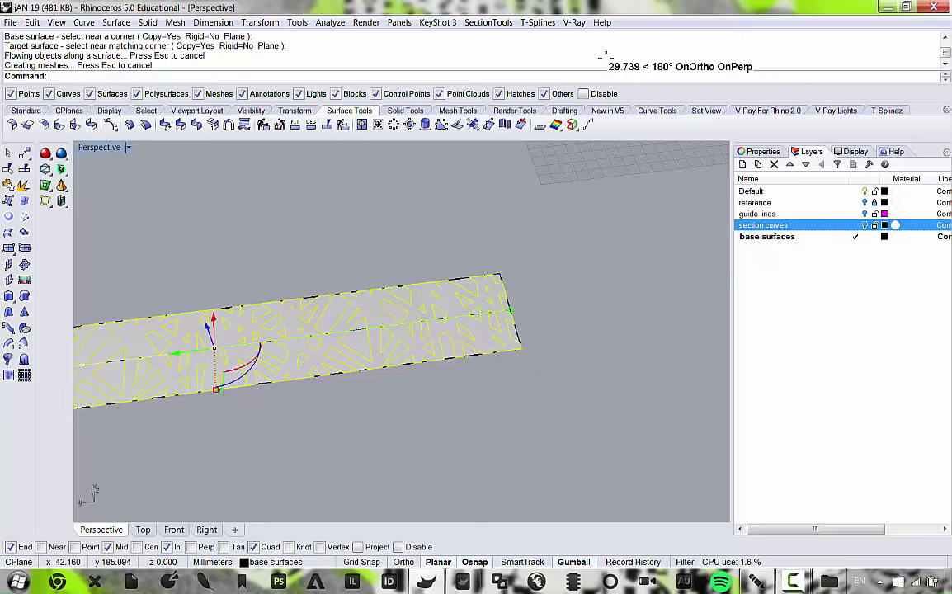
Look up "swap uv" in the help index and close the help window.
{"action": "left_click", "coordinate": [597, 22]}
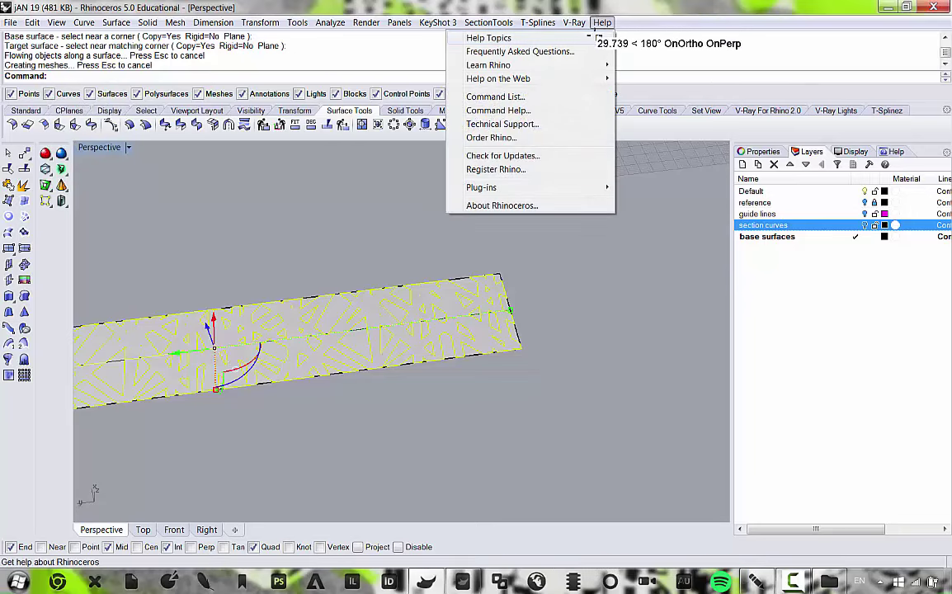
{"action": "left_click", "coordinate": [595, 37]}
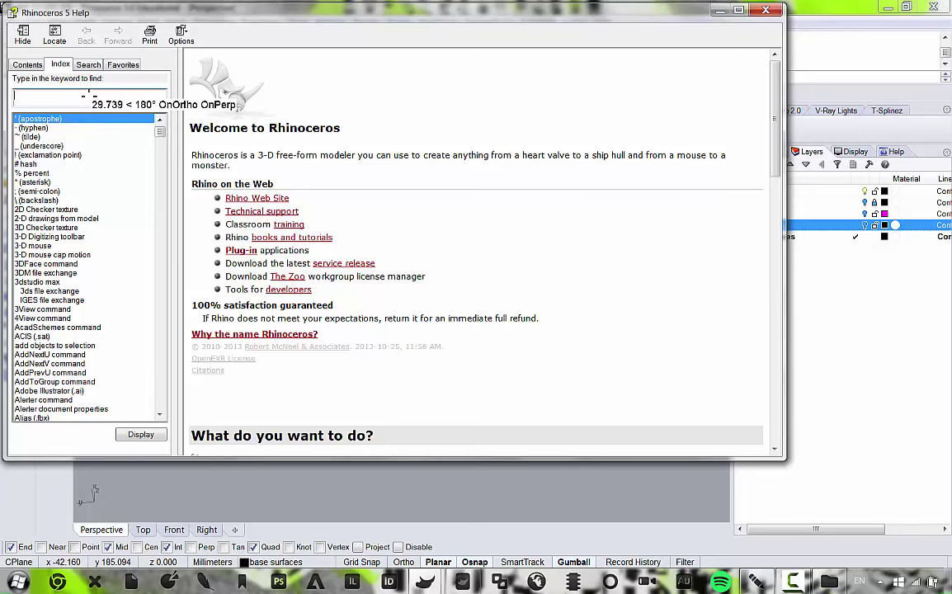
{"action": "type", "text": "swap uv"}
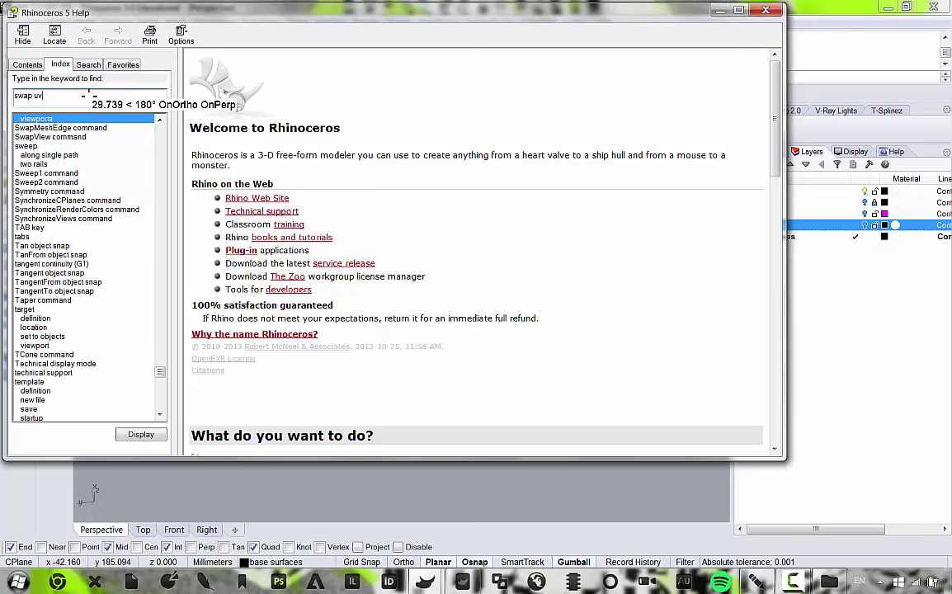
{"action": "key", "text": "Return"}
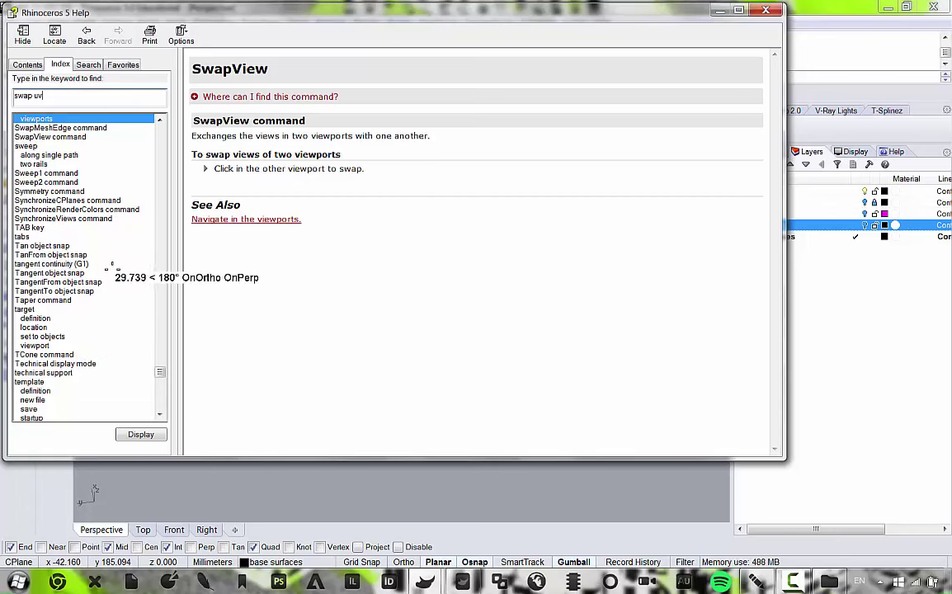
{"action": "left_click", "coordinate": [766, 10]}
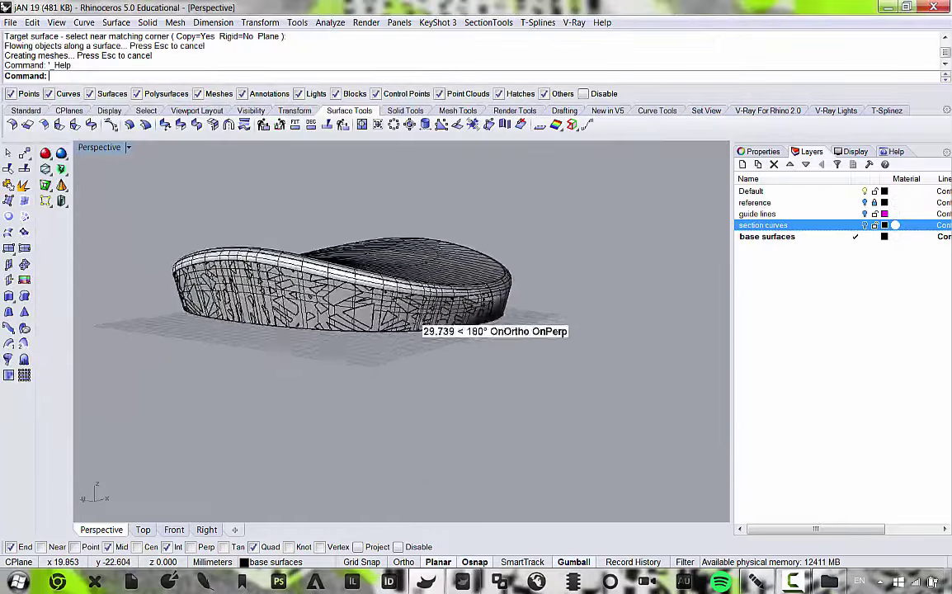
Select the flowed lattice surface on the side wall and create a layer named texture surface with red as its colour.
{"action": "scroll", "coordinate": [418, 322], "scroll_direction": "up", "scroll_amount": 4}
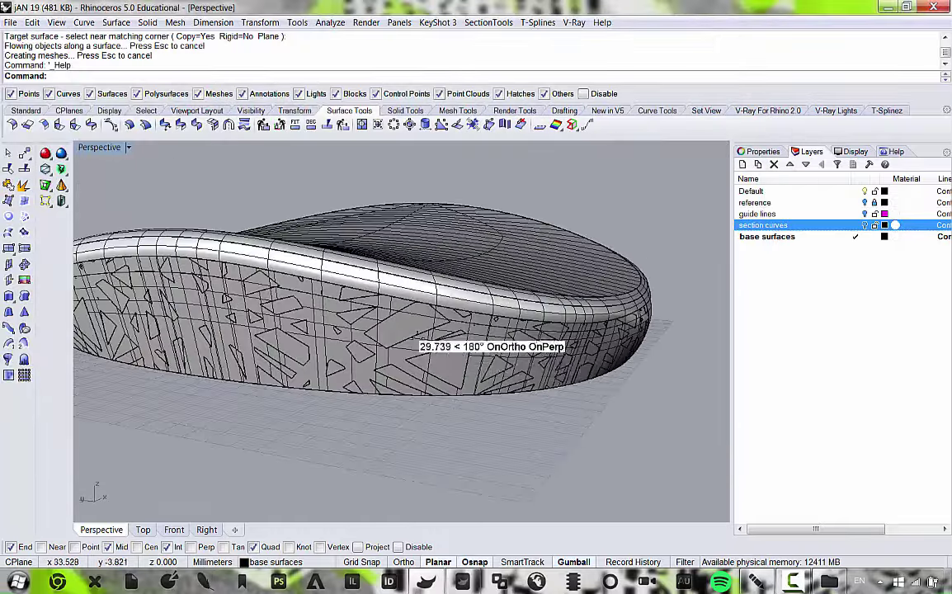
{"action": "left_click", "coordinate": [445, 359]}
{"action": "scroll", "coordinate": [446, 360], "scroll_direction": "down", "scroll_amount": 4}
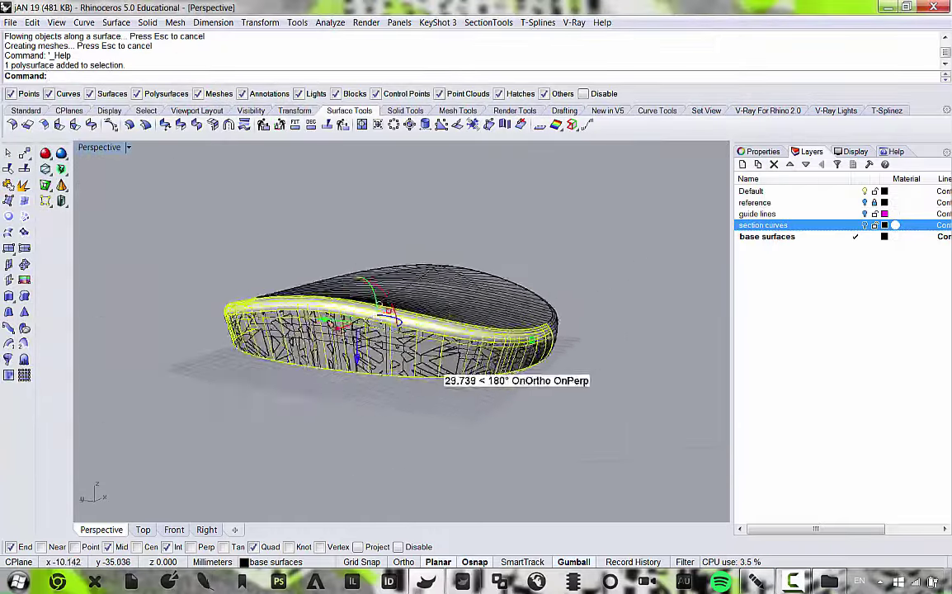
{"action": "right_click_drag", "start_coordinate": [441, 367], "coordinate": [416, 353]}
{"action": "scroll", "coordinate": [429, 356], "scroll_direction": "up", "scroll_amount": 3}
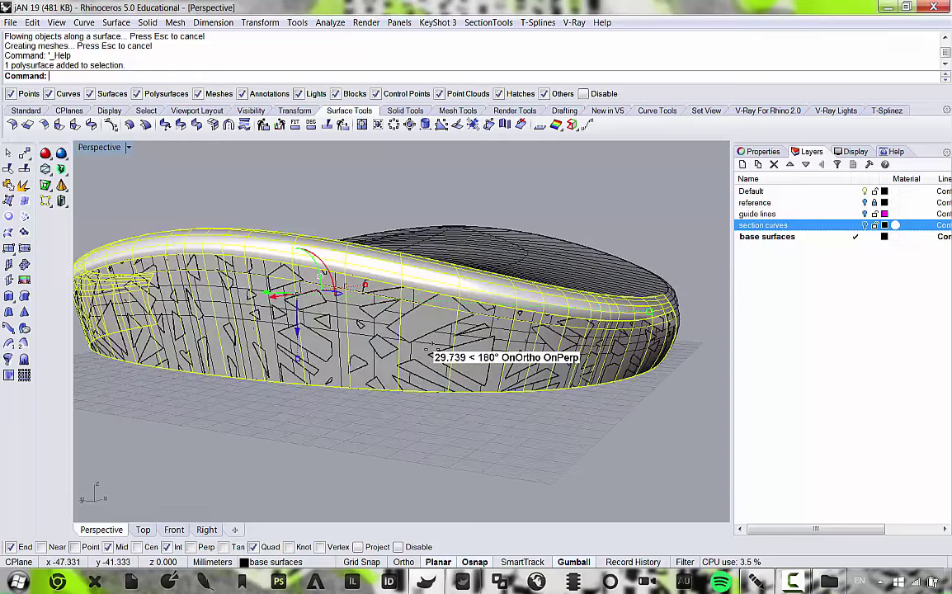
{"action": "scroll", "coordinate": [461, 371], "scroll_direction": "down", "scroll_amount": 1}
{"action": "left_click", "coordinate": [489, 385]}
{"action": "left_click", "coordinate": [487, 383]}
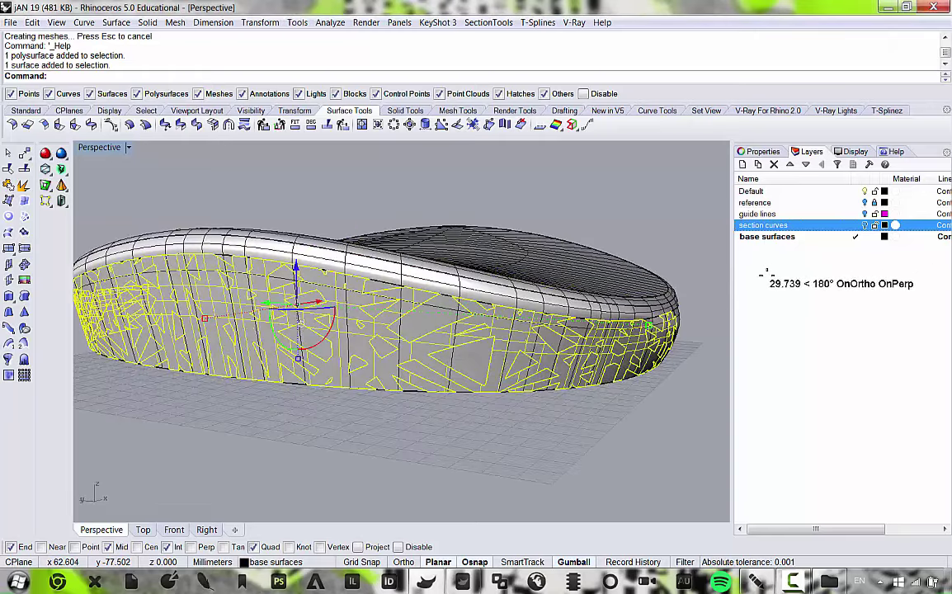
{"action": "right_click", "coordinate": [764, 272]}
{"action": "left_click", "coordinate": [791, 284]}
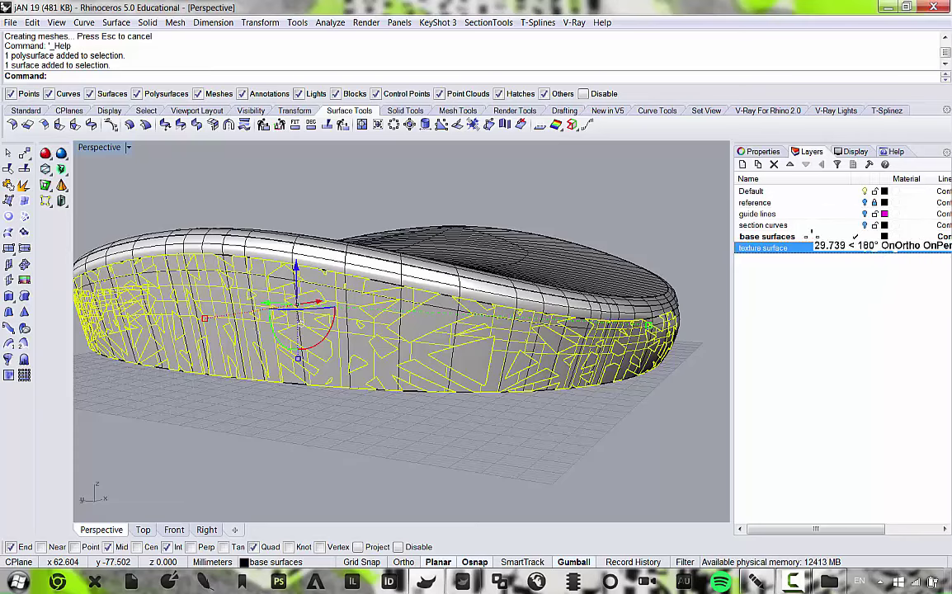
{"action": "left_click", "coordinate": [884, 247]}
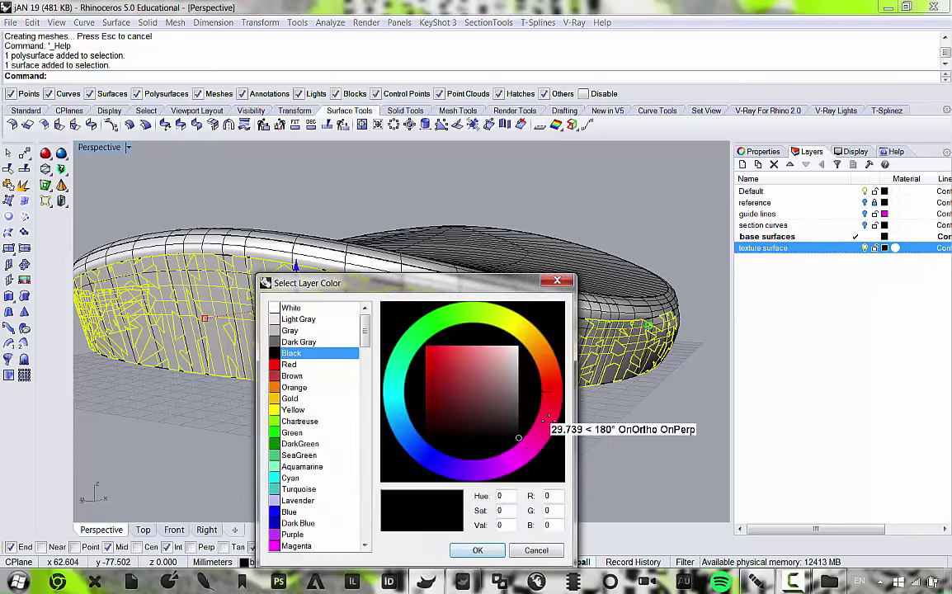
{"action": "left_click", "coordinate": [486, 549]}
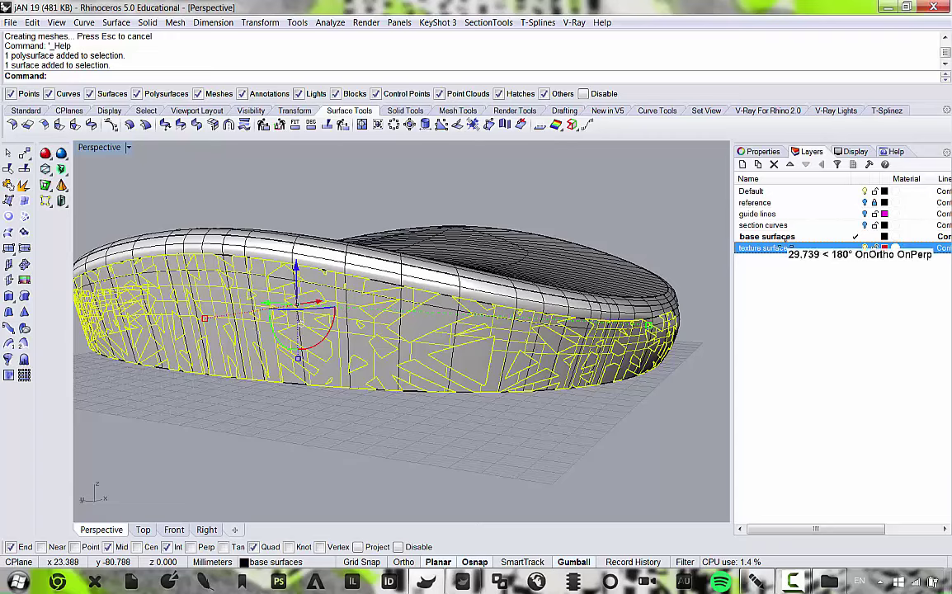
Move the selected lattice to the texture surface layer and hide the base surfaces layer.
{"action": "right_click", "coordinate": [783, 249]}
{"action": "left_click", "coordinate": [845, 462]}
{"action": "right_click_drag", "start_coordinate": [627, 450], "coordinate": [649, 334]}
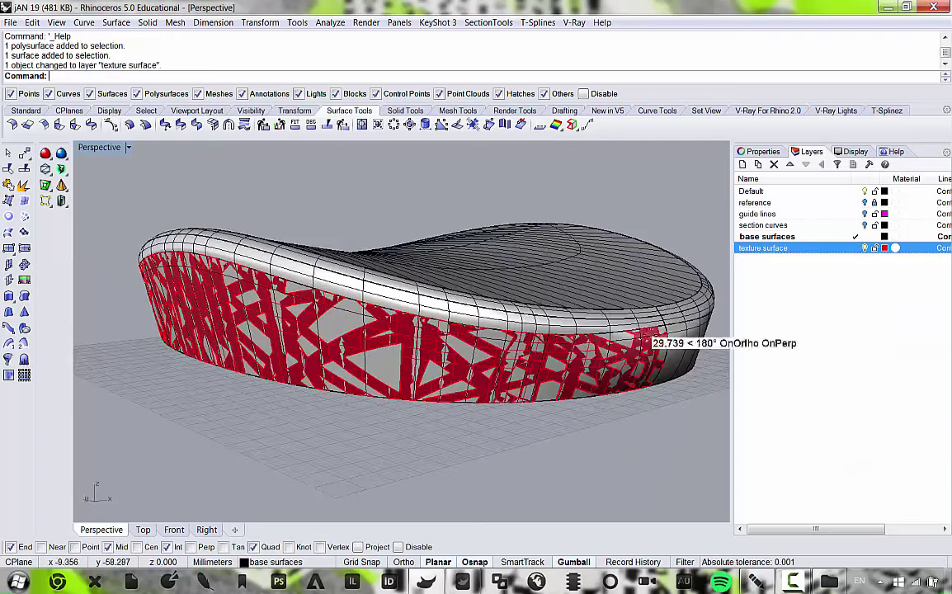
{"action": "left_click", "coordinate": [864, 237]}
{"action": "right_click_drag", "start_coordinate": [528, 346], "coordinate": [439, 398]}
Mirror a copy of the half-ring lattice across the Y axis, starting the mirror plane at the origin (0).
{"action": "left_click", "coordinate": [439, 398]}
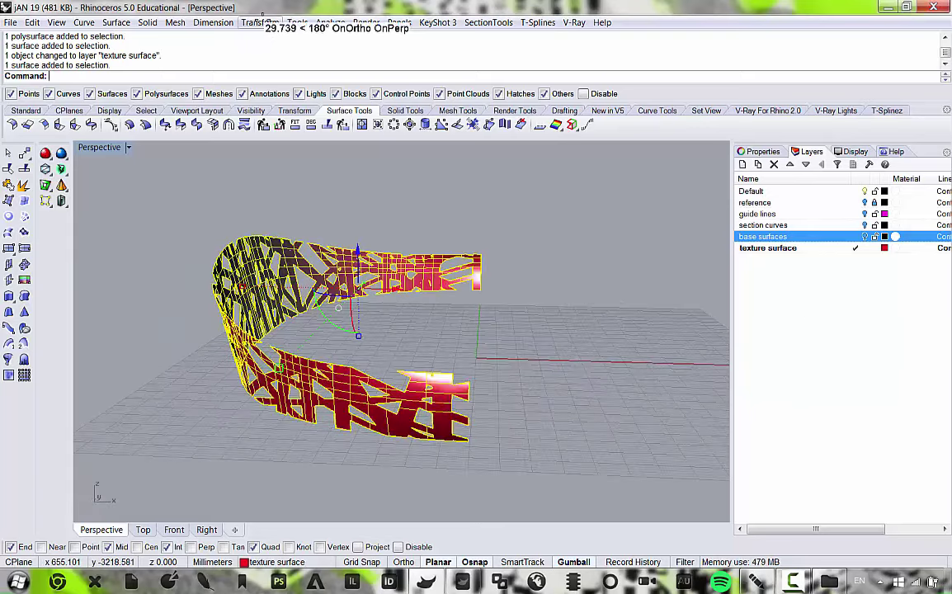
{"action": "left_click", "coordinate": [260, 22]}
{"action": "left_click", "coordinate": [205, 118]}
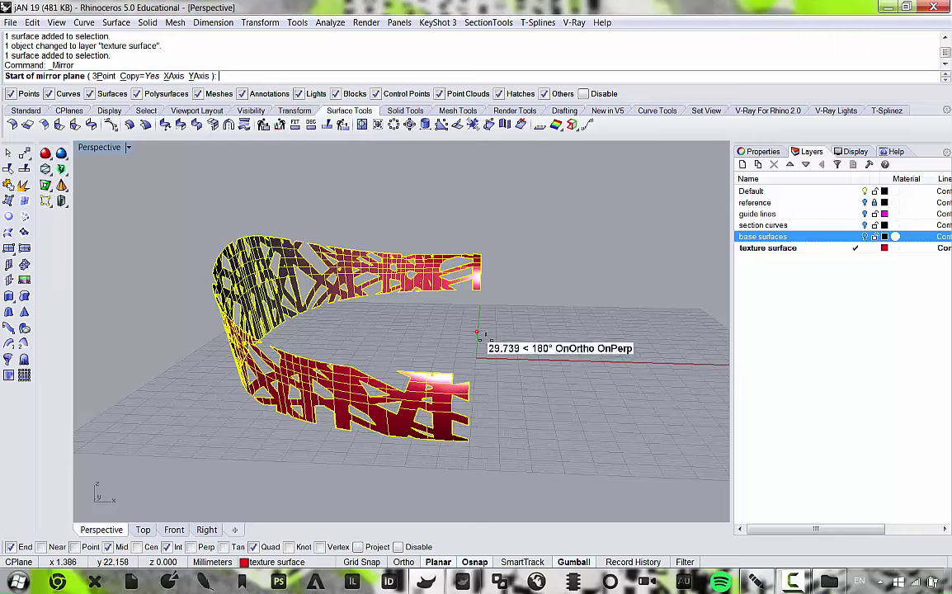
{"action": "type", "text": "0"}
{"action": "key", "text": "Return"}
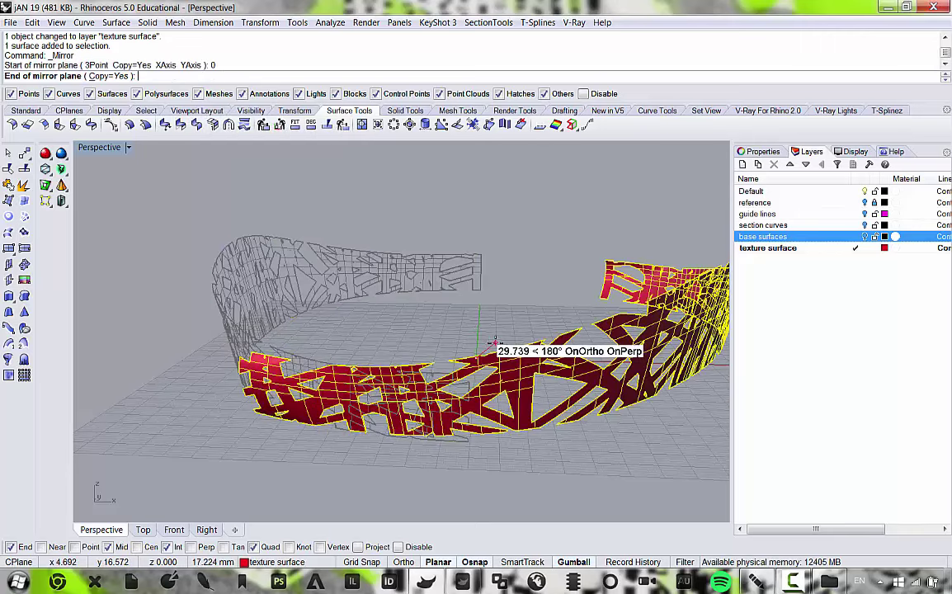
{"action": "key", "text": "shift"}
{"action": "scroll", "coordinate": [451, 328], "scroll_direction": "up", "scroll_amount": 3}
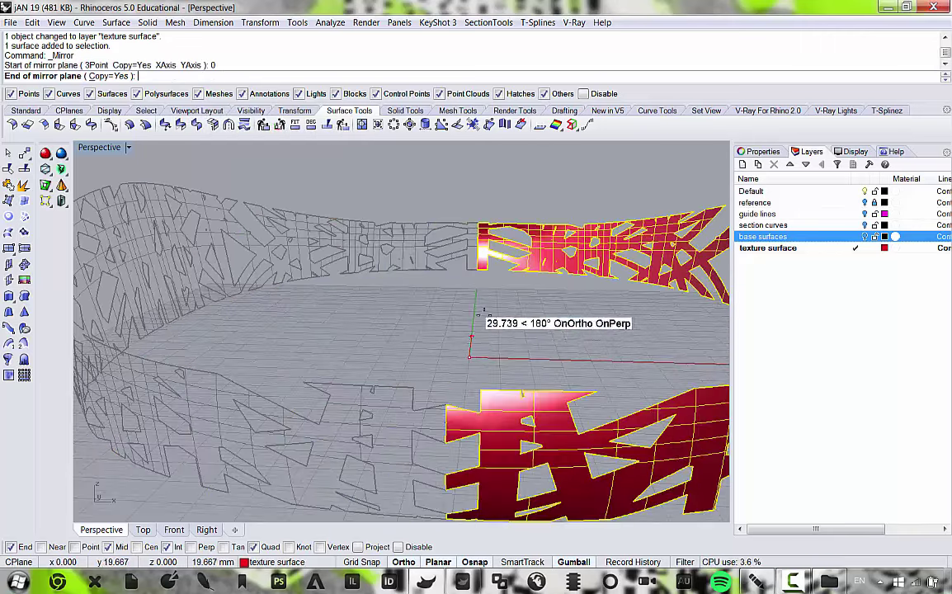
{"action": "left_click", "coordinate": [475, 312]}
Examine the seams where the original and mirrored lattice halves meet.
{"action": "scroll", "coordinate": [511, 314], "scroll_direction": "up", "scroll_amount": 5}
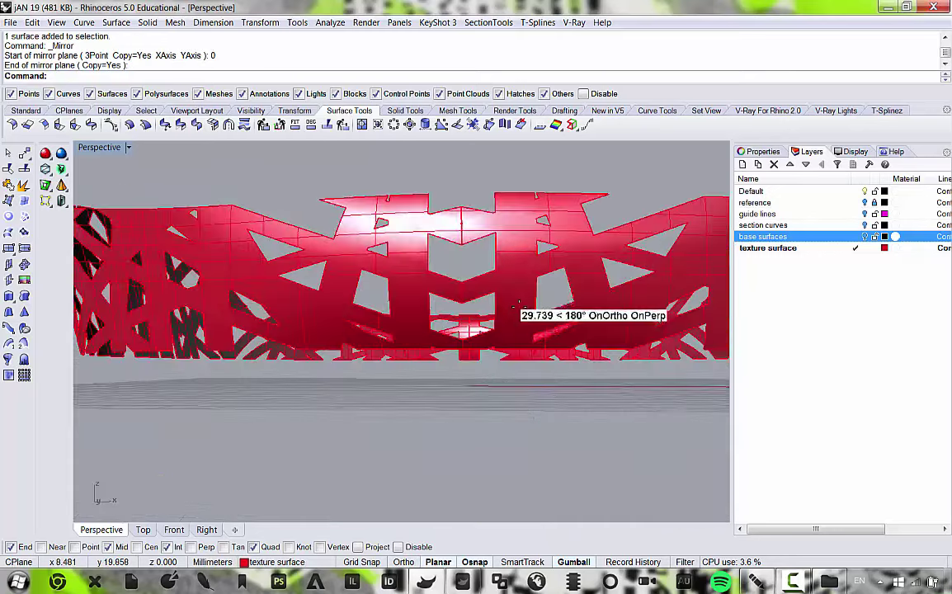
{"action": "scroll", "coordinate": [252, 351], "scroll_direction": "down", "scroll_amount": 8}
{"action": "right_click_drag", "start_coordinate": [252, 351], "coordinate": [586, 304]}
{"action": "scroll", "coordinate": [597, 338], "scroll_direction": "up", "scroll_amount": 5}
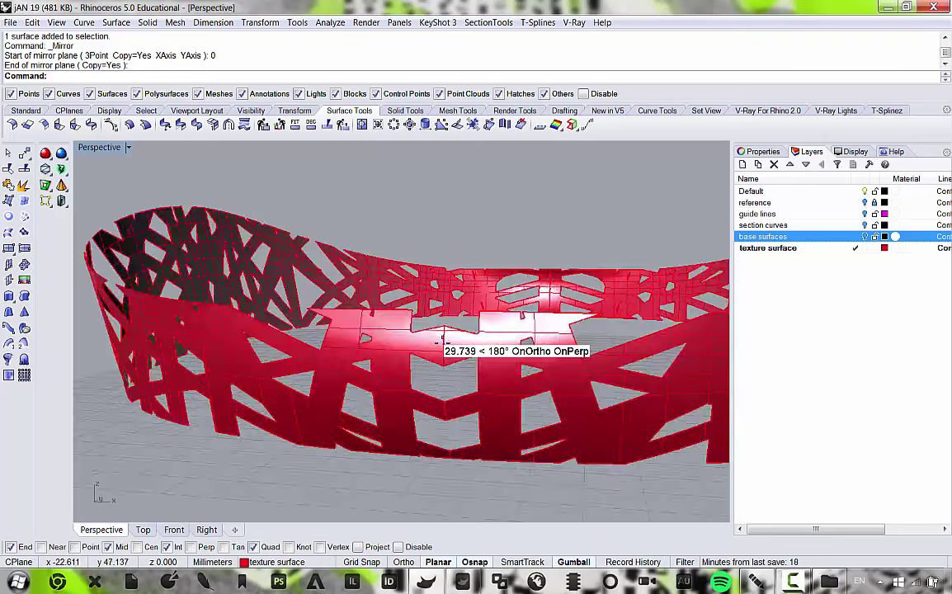
{"action": "scroll", "coordinate": [490, 384], "scroll_direction": "down", "scroll_amount": 4}
{"action": "scroll", "coordinate": [567, 362], "scroll_direction": "up", "scroll_amount": 2}
{"action": "scroll", "coordinate": [568, 358], "scroll_direction": "up", "scroll_amount": 2}
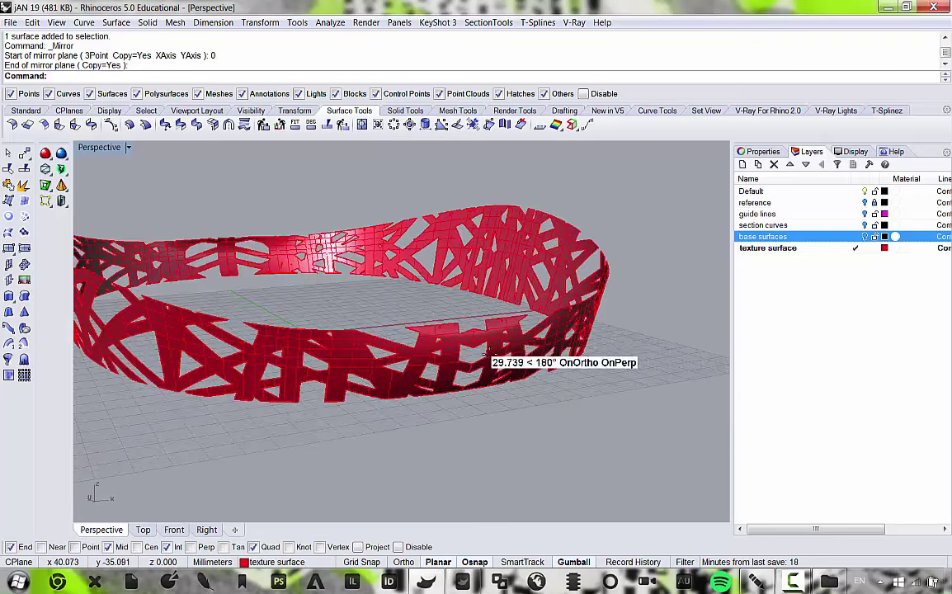
Join the original and mirrored lattice halves into one polysurface.
{"action": "scroll", "coordinate": [415, 330], "scroll_direction": "up", "scroll_amount": 3}
{"action": "left_click", "coordinate": [414, 330]}
{"action": "scroll", "coordinate": [414, 330], "scroll_direction": "down", "scroll_amount": 7}
{"action": "right_click_drag", "start_coordinate": [414, 330], "coordinate": [398, 381]}
{"action": "scroll", "coordinate": [391, 387], "scroll_direction": "up", "scroll_amount": 7}
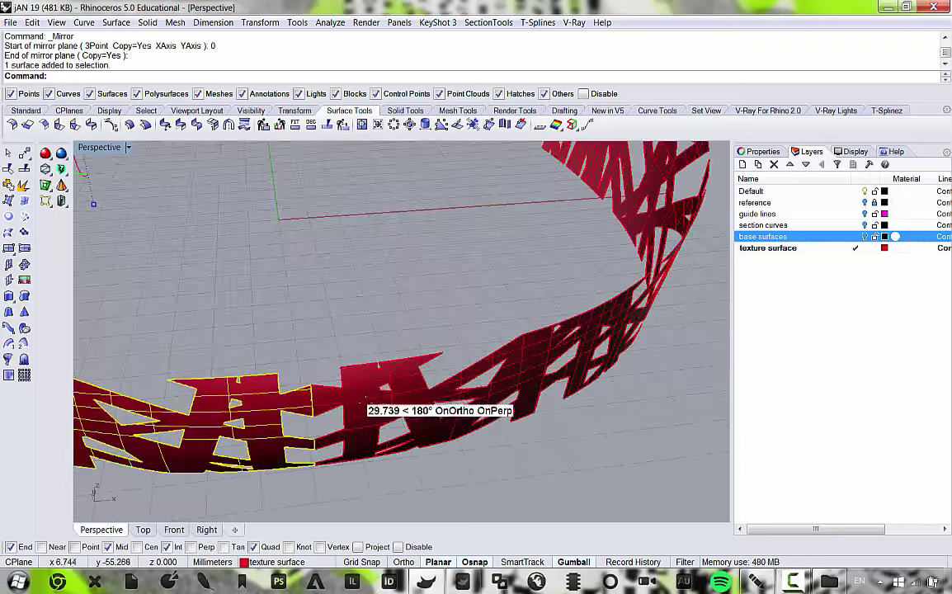
{"action": "left_click", "coordinate": [388, 386]}
{"action": "scroll", "coordinate": [396, 383], "scroll_direction": "down", "scroll_amount": 5}
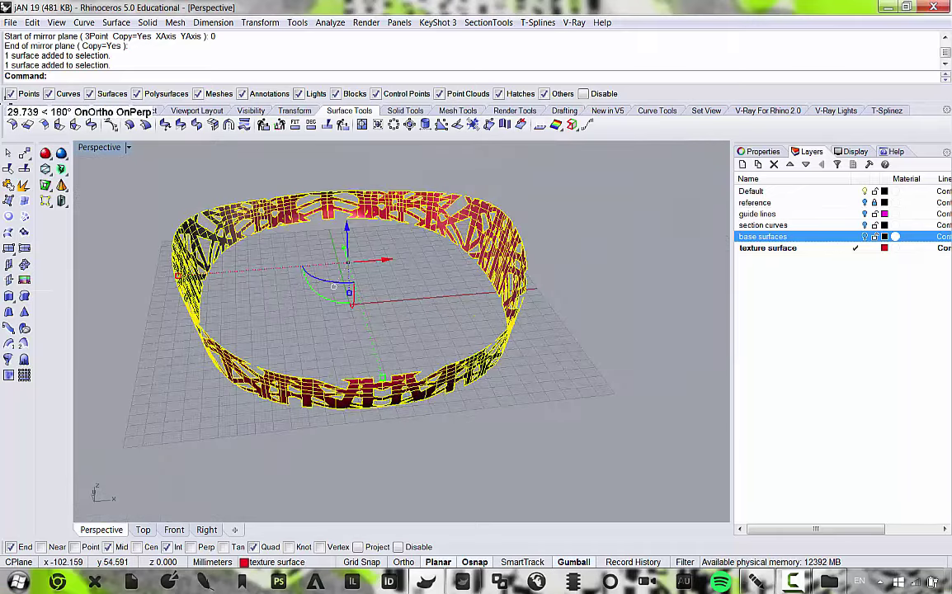
{"action": "left_click", "coordinate": [26, 111]}
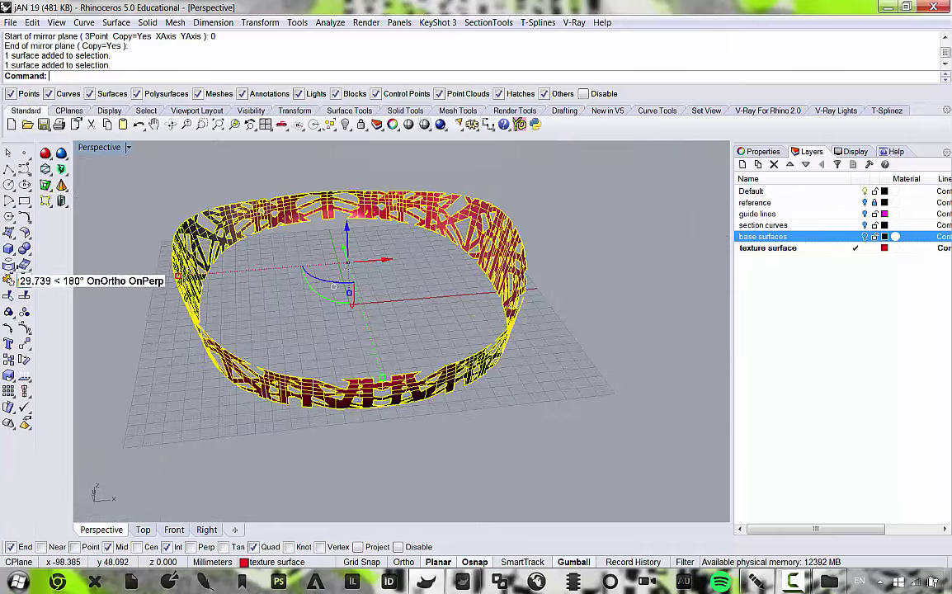
{"action": "left_click", "coordinate": [8, 280]}
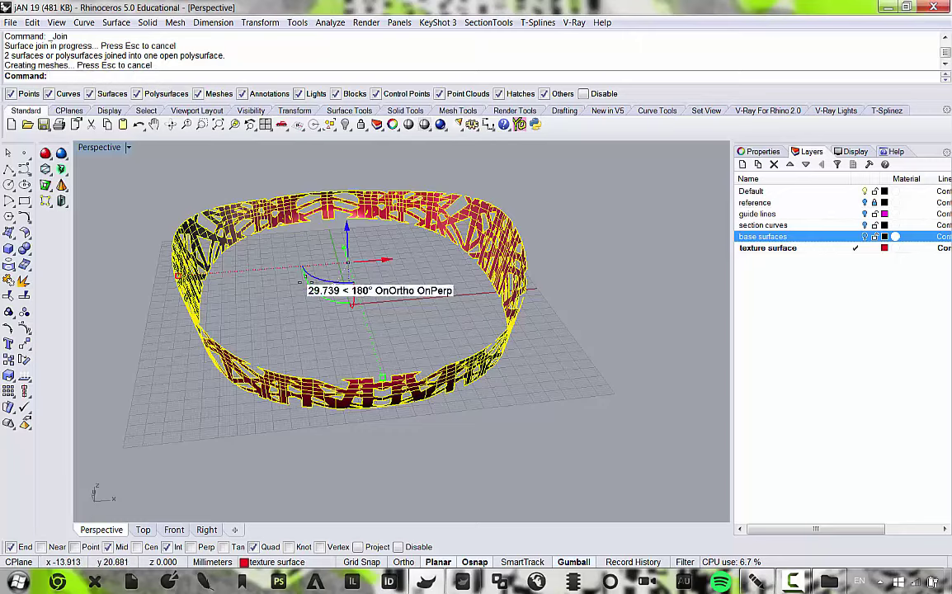
Examine the joined lattice ring from all around, close up and from a distance, checking the pattern and the mirrored seams.
{"action": "mouse_move", "coordinate": [299, 282]}
{"action": "right_mouse_down"}
{"action": "mouse_move", "coordinate": [336, 306]}
{"action": "mouse_move", "coordinate": [162, 268]}
{"action": "mouse_move", "coordinate": [283, 288]}
{"action": "right_mouse_up"}
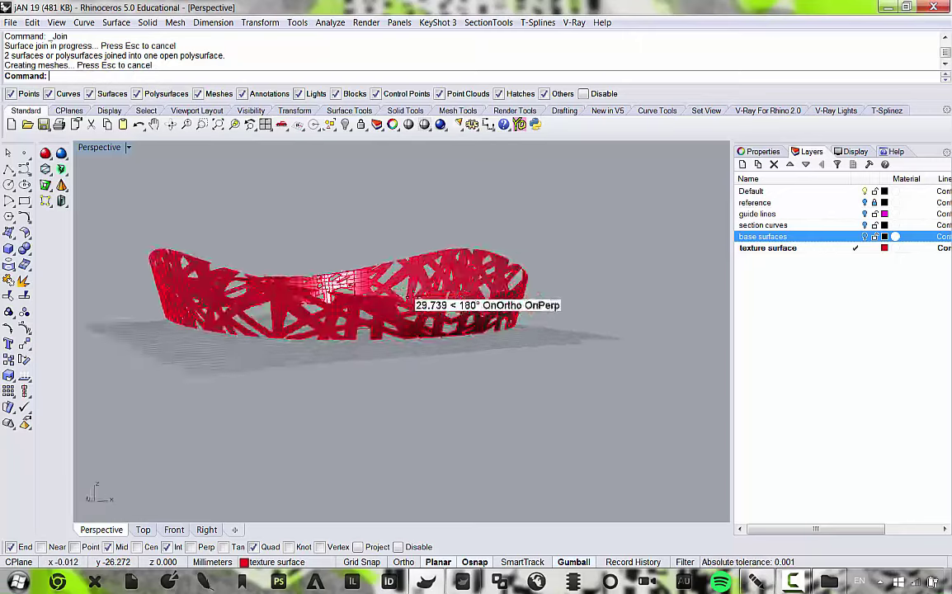
{"action": "right_click_drag", "start_coordinate": [410, 294], "coordinate": [616, 288]}
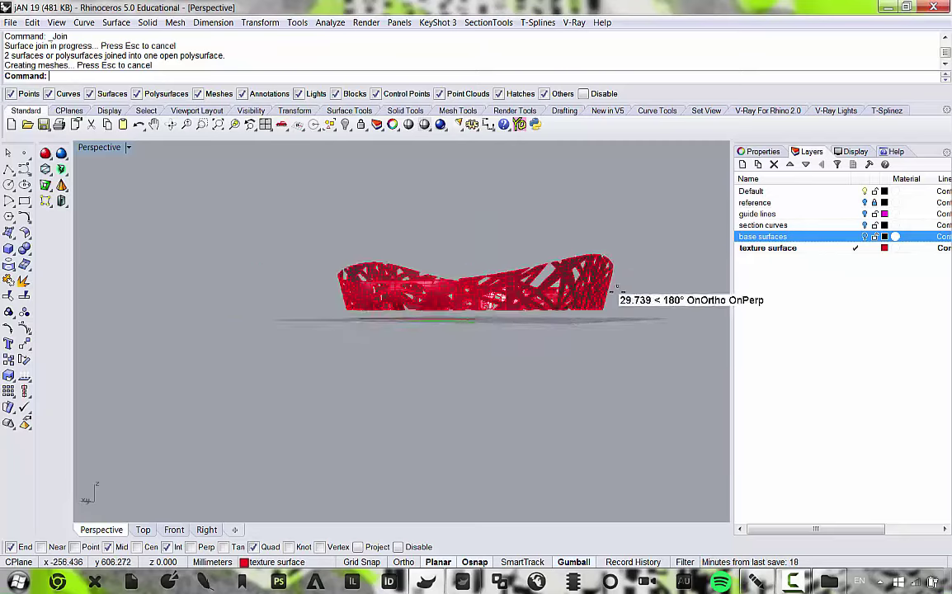
{"action": "scroll", "coordinate": [450, 331], "scroll_direction": "up", "scroll_amount": 5}
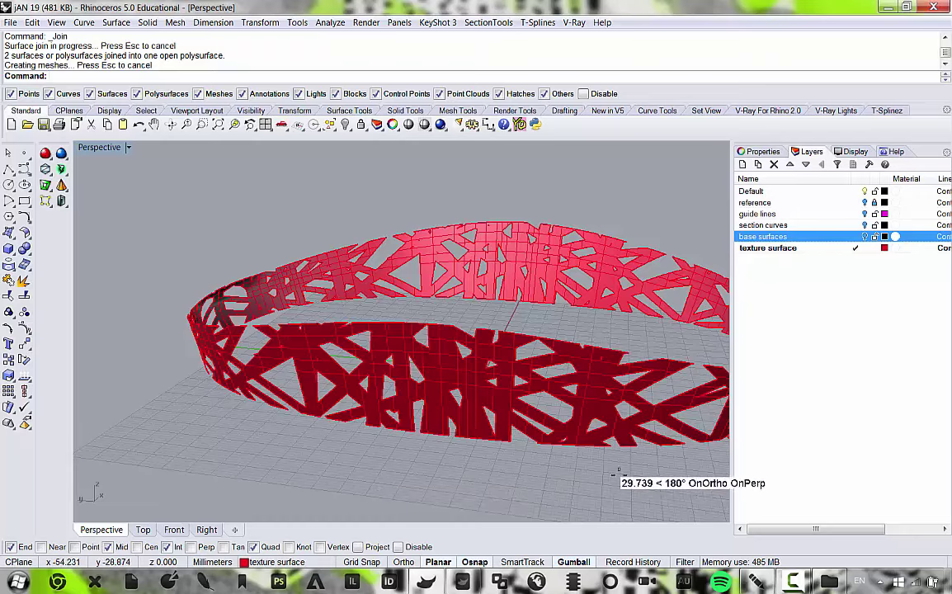
{"action": "right_click_drag", "start_coordinate": [492, 415], "coordinate": [290, 367]}
{"action": "scroll", "coordinate": [475, 365], "scroll_direction": "up", "scroll_amount": 5}
{"action": "scroll", "coordinate": [360, 387], "scroll_direction": "down", "scroll_amount": 5}
{"action": "scroll", "coordinate": [496, 428], "scroll_direction": "up", "scroll_amount": 4}
{"action": "scroll", "coordinate": [418, 389], "scroll_direction": "up", "scroll_amount": 3}
{"action": "scroll", "coordinate": [444, 396], "scroll_direction": "up", "scroll_amount": 3}
{"action": "scroll", "coordinate": [498, 385], "scroll_direction": "up", "scroll_amount": 3}
{"action": "scroll", "coordinate": [497, 384], "scroll_direction": "down", "scroll_amount": 3}
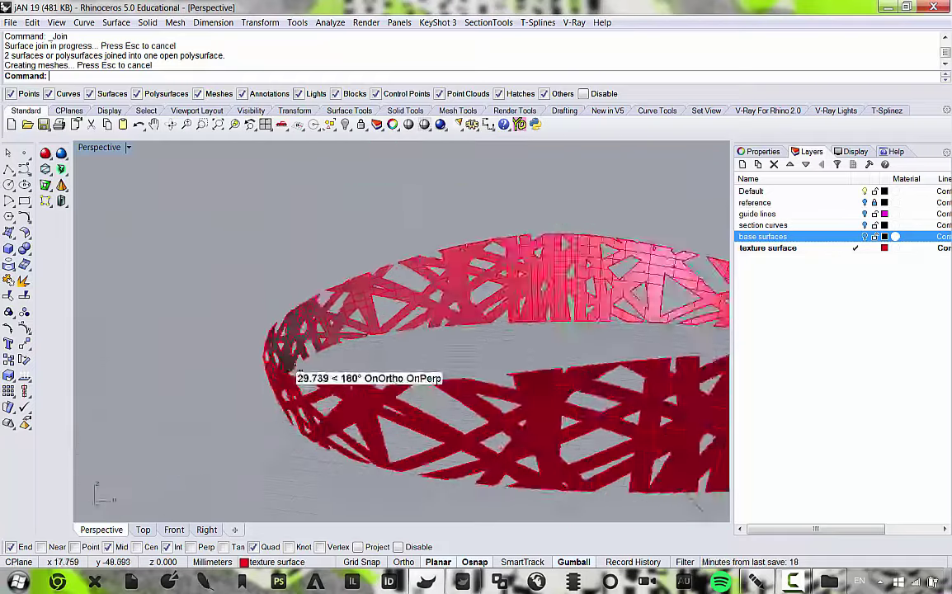
{"action": "scroll", "coordinate": [422, 403], "scroll_direction": "up", "scroll_amount": 5}
{"action": "right_click_drag", "start_coordinate": [422, 403], "coordinate": [302, 410]}
{"action": "scroll", "coordinate": [302, 410], "scroll_direction": "up", "scroll_amount": 4}
{"action": "scroll", "coordinate": [366, 418], "scroll_direction": "down", "scroll_amount": 6}
{"action": "scroll", "coordinate": [366, 417], "scroll_direction": "up", "scroll_amount": 5}
{"action": "right_click_drag", "start_coordinate": [366, 418], "coordinate": [348, 243]}
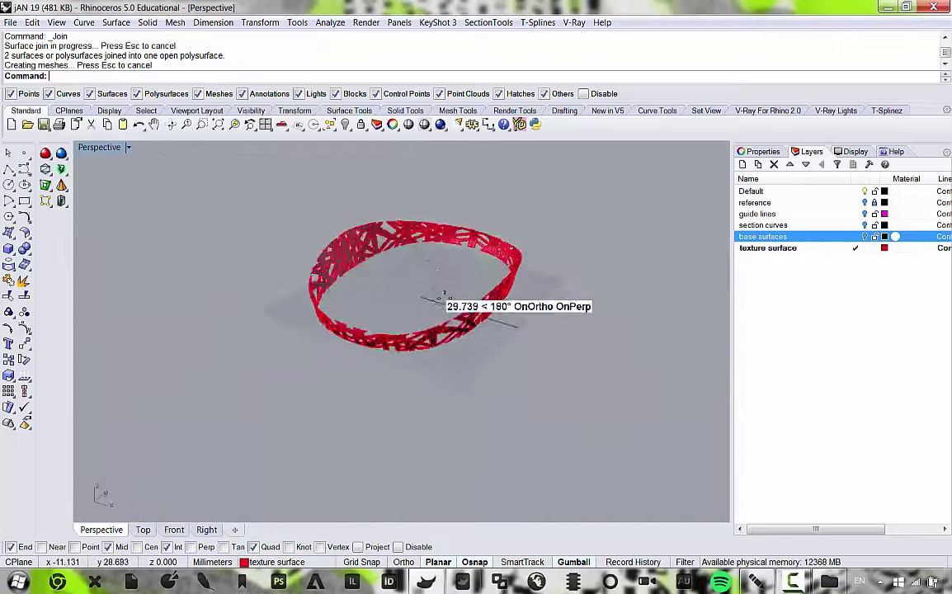
{"action": "scroll", "coordinate": [443, 295], "scroll_direction": "up", "scroll_amount": 5}
{"action": "scroll", "coordinate": [435, 250], "scroll_direction": "down", "scroll_amount": 4}
{"action": "scroll", "coordinate": [509, 368], "scroll_direction": "up", "scroll_amount": 4}
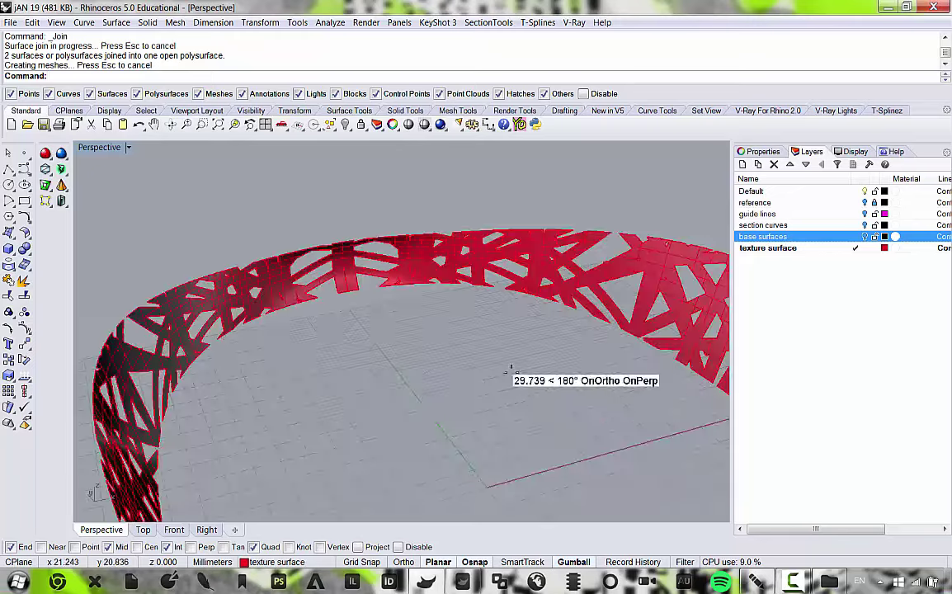
{"action": "right_click_drag", "start_coordinate": [510, 369], "coordinate": [475, 334]}
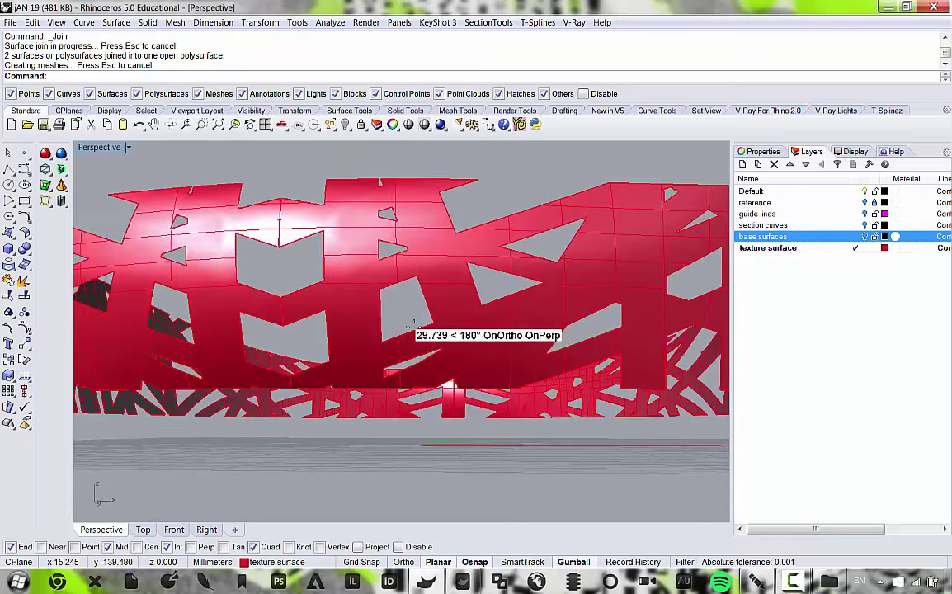
{"action": "right_click_drag", "start_coordinate": [414, 324], "coordinate": [424, 346]}
{"action": "scroll", "coordinate": [424, 346], "scroll_direction": "down", "scroll_amount": 7}
{"action": "scroll", "coordinate": [362, 356], "scroll_direction": "up", "scroll_amount": 4}
{"action": "right_click_drag", "start_coordinate": [361, 355], "coordinate": [484, 390]}
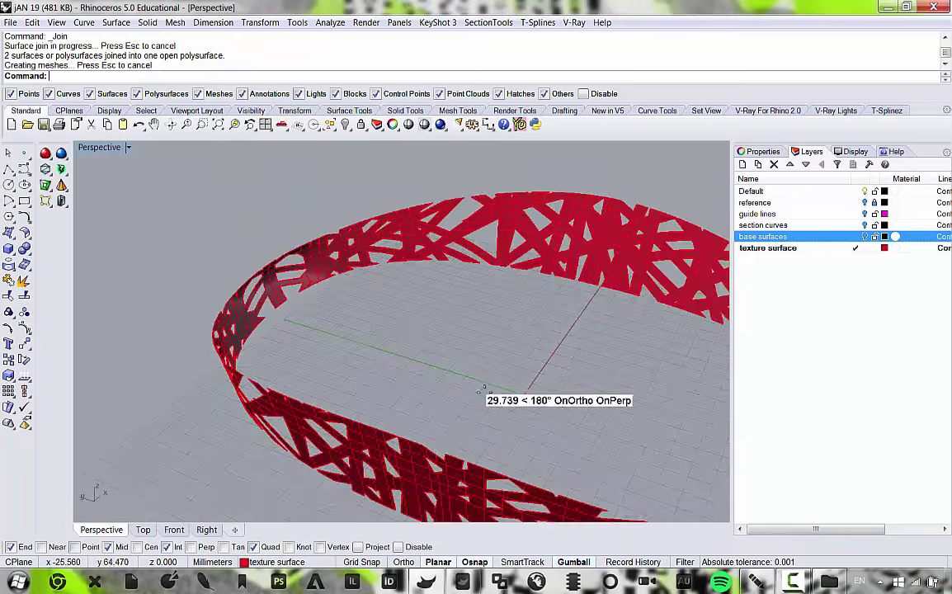
{"action": "right_click_drag", "start_coordinate": [401, 386], "coordinate": [540, 316]}
{"action": "scroll", "coordinate": [515, 372], "scroll_direction": "down", "scroll_amount": 5}
{"action": "scroll", "coordinate": [298, 360], "scroll_direction": "up", "scroll_amount": 6}
{"action": "right_click_drag", "start_coordinate": [295, 359], "coordinate": [587, 348]}
{"action": "scroll", "coordinate": [480, 310], "scroll_direction": "down", "scroll_amount": 6}
{"action": "scroll", "coordinate": [377, 432], "scroll_direction": "up", "scroll_amount": 6}
{"action": "scroll", "coordinate": [355, 414], "scroll_direction": "down", "scroll_amount": 4}
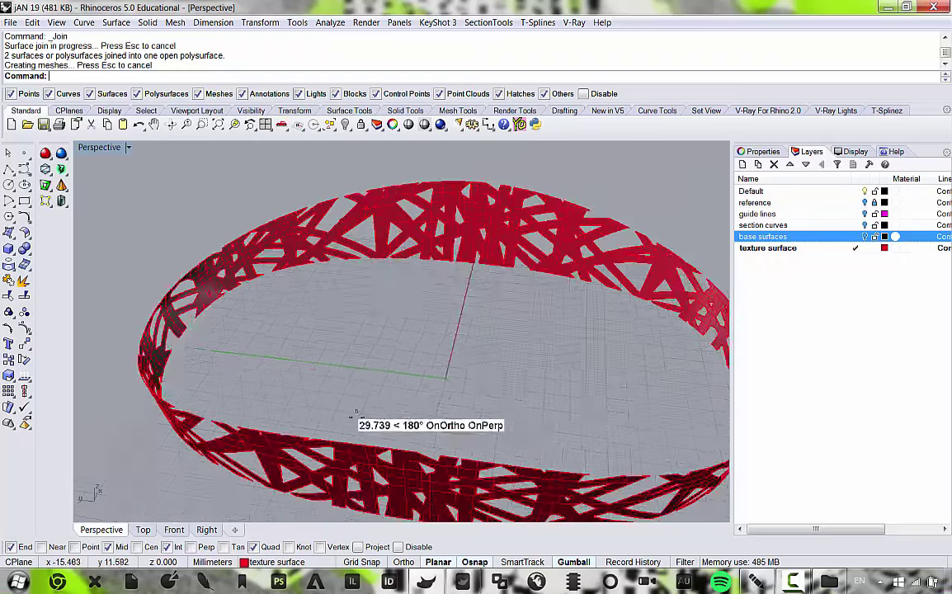
{"action": "right_click_drag", "start_coordinate": [292, 392], "coordinate": [347, 387]}
{"action": "scroll", "coordinate": [416, 383], "scroll_direction": "up", "scroll_amount": 3}
{"action": "right_click_drag", "start_coordinate": [416, 383], "coordinate": [442, 380]}
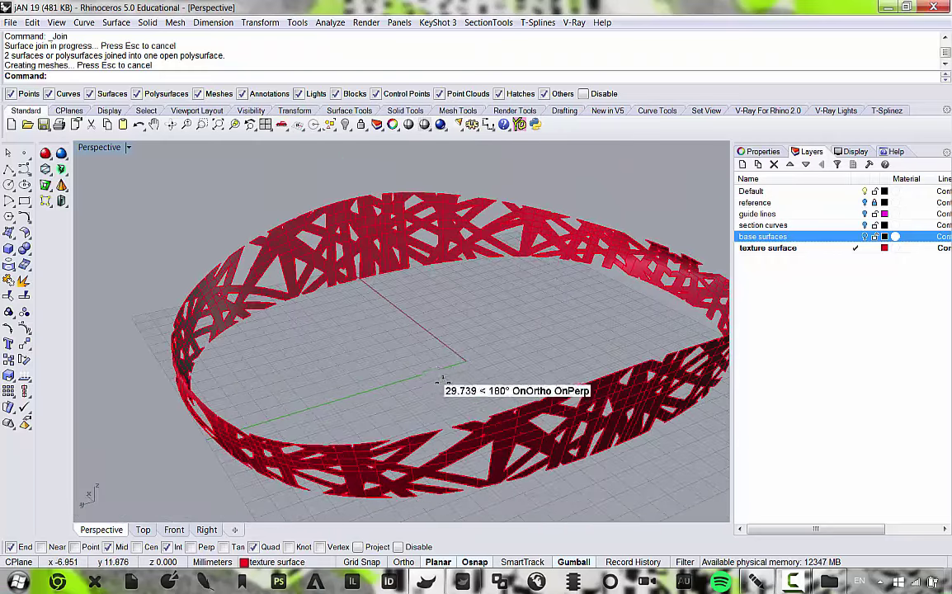
{"action": "scroll", "coordinate": [444, 334], "scroll_direction": "down", "scroll_amount": 7}
{"action": "right_click_drag", "start_coordinate": [442, 332], "coordinate": [446, 342]}
{"action": "scroll", "coordinate": [446, 341], "scroll_direction": "up", "scroll_amount": 3}
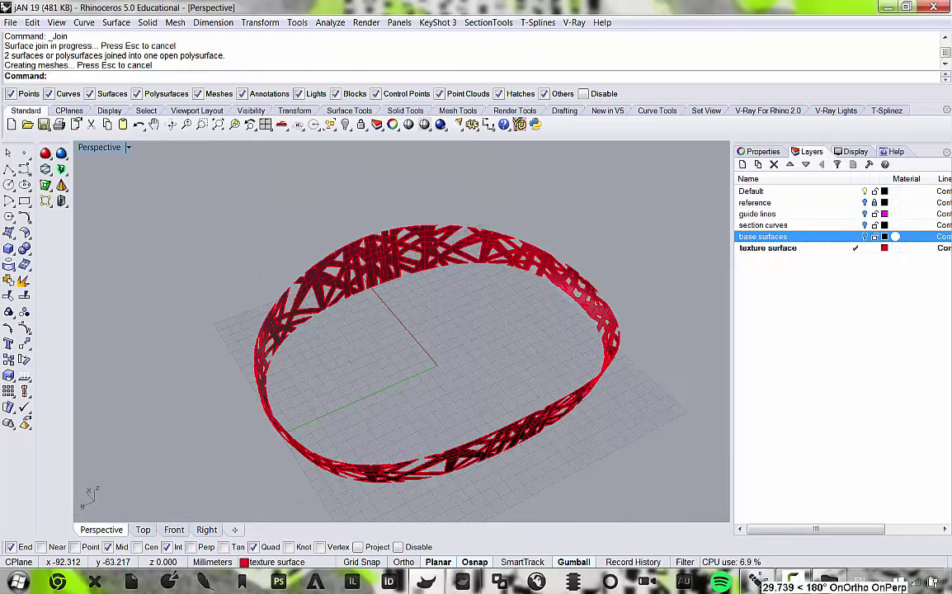
Switch to the Jan 19 folder in Windows Explorer and check the roof pattern in the national-stadiun-birdsnest image.
{"action": "left_click", "coordinate": [828, 581]}
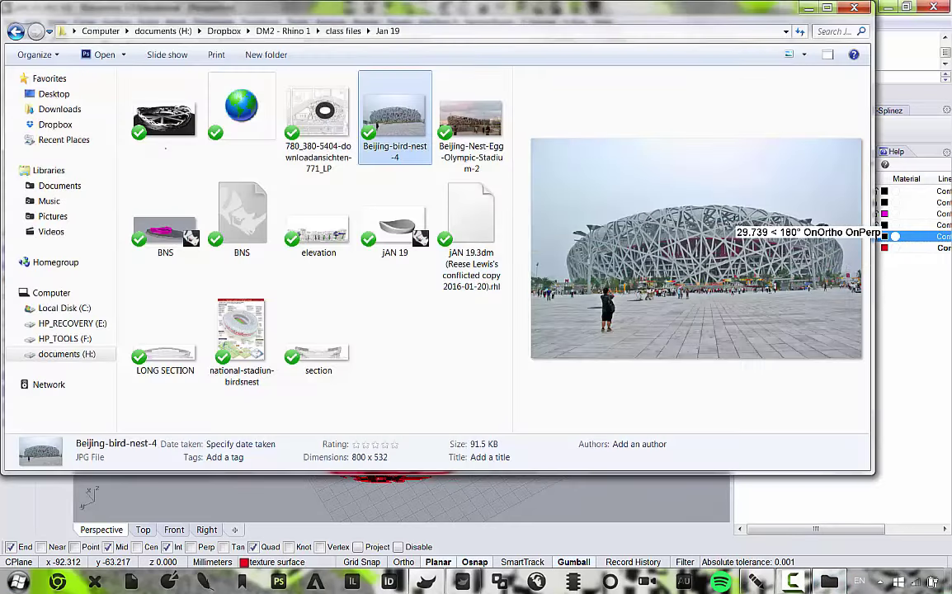
{"action": "left_click", "coordinate": [237, 326]}
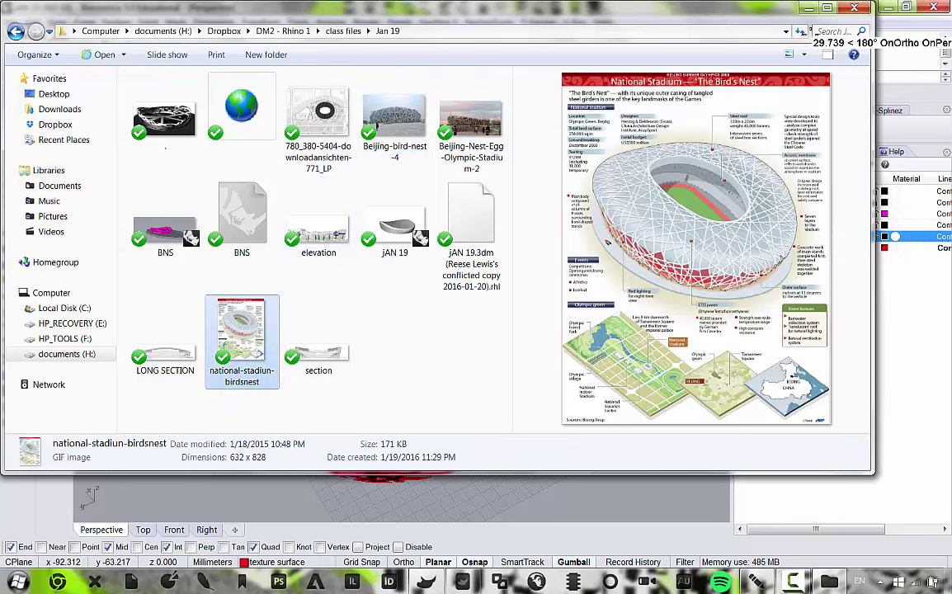
{"action": "left_click", "coordinate": [811, 7]}
Examine the upper rim of the lattice ring from several sides, looking at where the struts end.
{"action": "right_click_drag", "start_coordinate": [495, 227], "coordinate": [619, 189]}
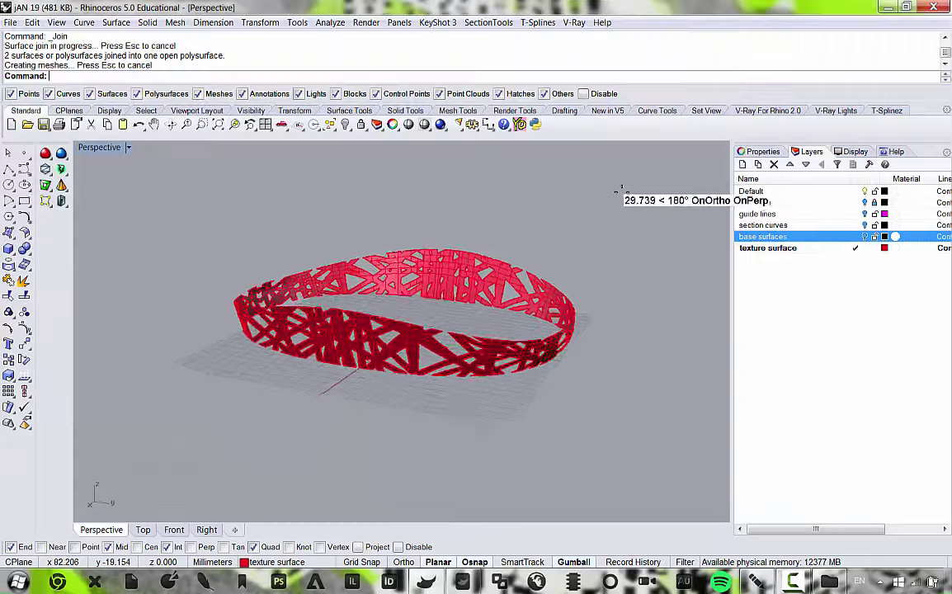
{"action": "scroll", "coordinate": [382, 318], "scroll_direction": "up", "scroll_amount": 5}
{"action": "right_click_drag", "start_coordinate": [382, 318], "coordinate": [518, 329]}
{"action": "scroll", "coordinate": [518, 329], "scroll_direction": "down", "scroll_amount": 6}
{"action": "scroll", "coordinate": [366, 216], "scroll_direction": "up", "scroll_amount": 4}
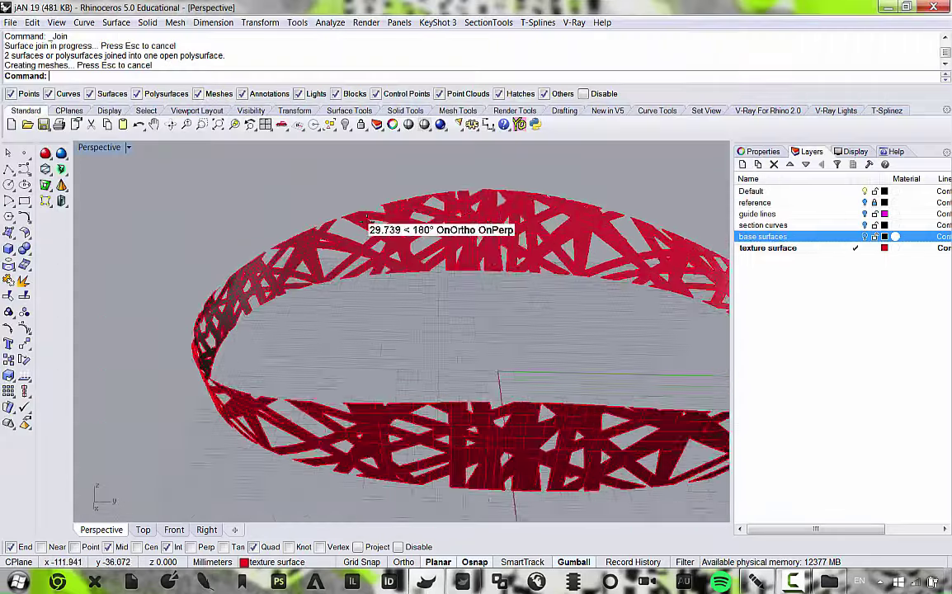
{"action": "right_click_drag", "start_coordinate": [365, 216], "coordinate": [379, 331]}
{"action": "scroll", "coordinate": [380, 351], "scroll_direction": "down", "scroll_amount": 5}
{"action": "scroll", "coordinate": [363, 350], "scroll_direction": "up", "scroll_amount": 5}
{"action": "scroll", "coordinate": [379, 339], "scroll_direction": "down", "scroll_amount": 6}
{"action": "scroll", "coordinate": [523, 335], "scroll_direction": "up", "scroll_amount": 4}
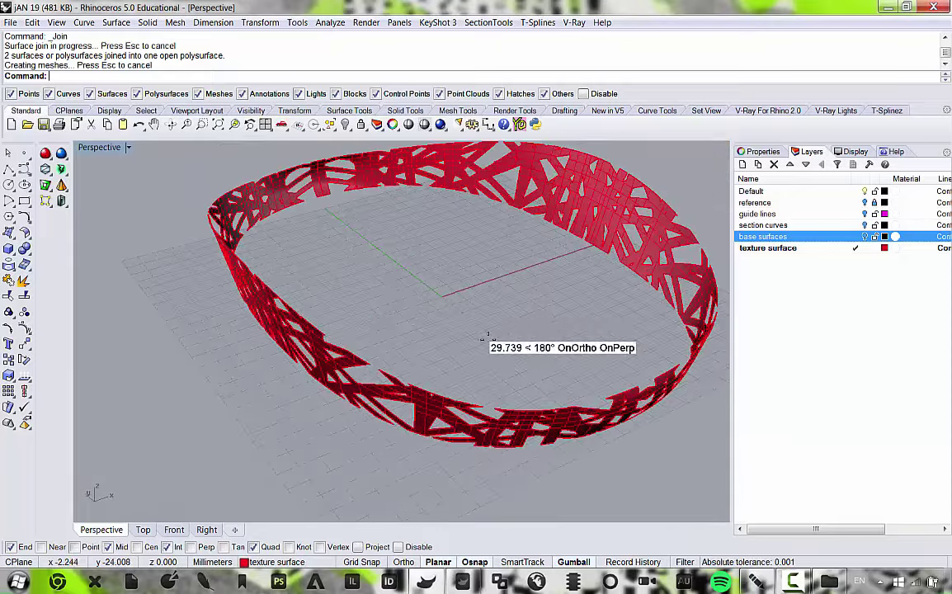
Show the base surfaces layer to compare the roof and rounded rim with the lattice, and hide it again.
{"action": "left_click", "coordinate": [864, 235]}
{"action": "mouse_move", "coordinate": [487, 271]}
{"action": "right_mouse_down"}
{"action": "mouse_move", "coordinate": [439, 260]}
{"action": "mouse_move", "coordinate": [491, 208]}
{"action": "mouse_move", "coordinate": [496, 245]}
{"action": "mouse_move", "coordinate": [400, 315]}
{"action": "right_mouse_up"}
{"action": "scroll", "coordinate": [374, 377], "scroll_direction": "up", "scroll_amount": 3}
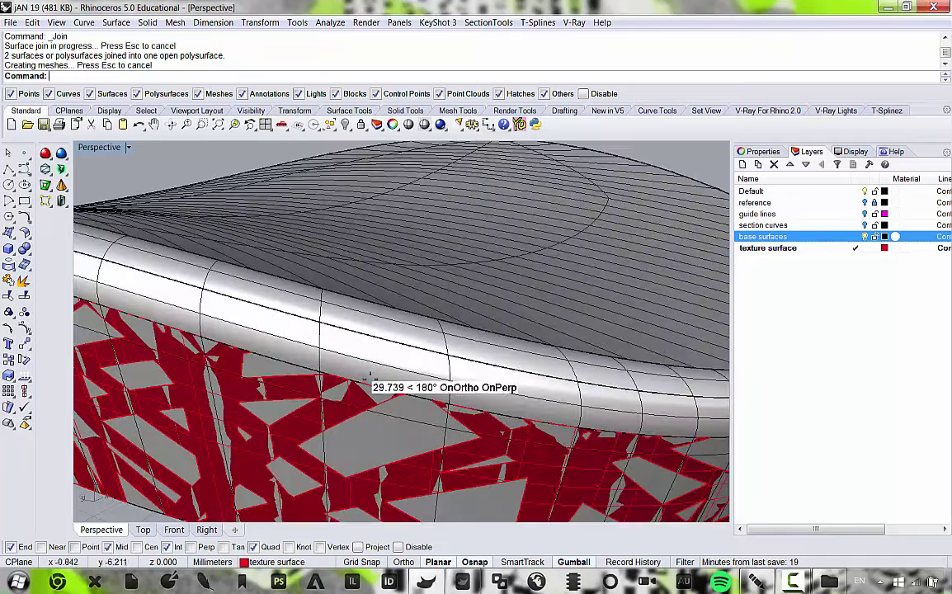
{"action": "scroll", "coordinate": [363, 381], "scroll_direction": "down", "scroll_amount": 3}
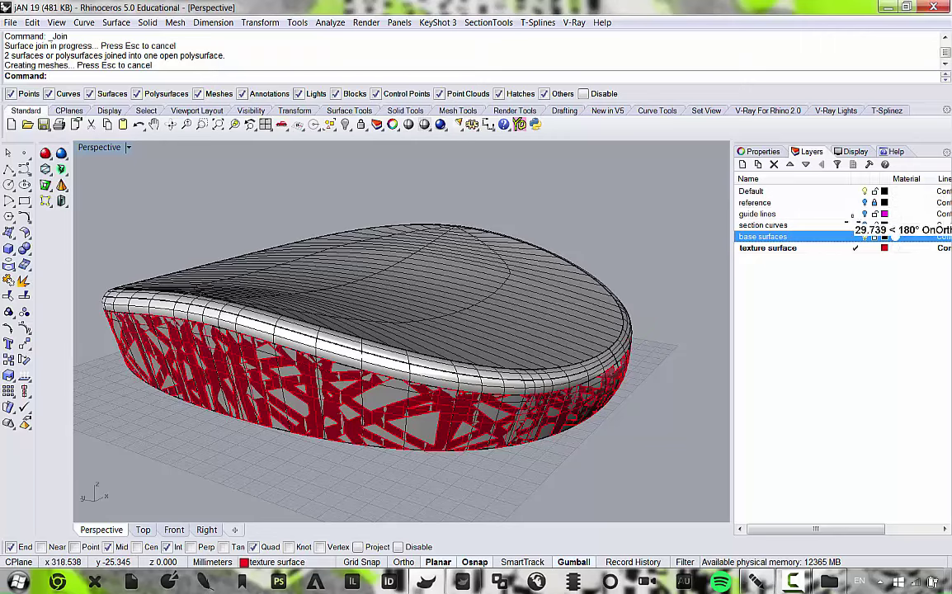
{"action": "left_click", "coordinate": [863, 236]}
{"action": "right_click_drag", "start_coordinate": [426, 243], "coordinate": [626, 293]}
{"action": "scroll", "coordinate": [566, 242], "scroll_direction": "down", "scroll_amount": 5}
{"action": "scroll", "coordinate": [544, 295], "scroll_direction": "up", "scroll_amount": 3}
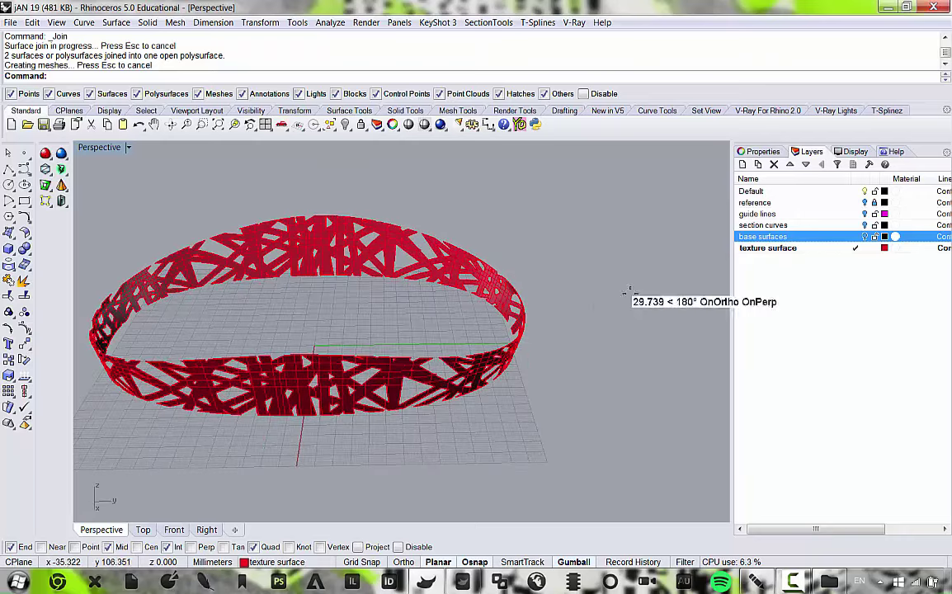
Make guide lines the visible current layer and delete the old magenta guide curve above the ring.
{"action": "left_click", "coordinate": [863, 213]}
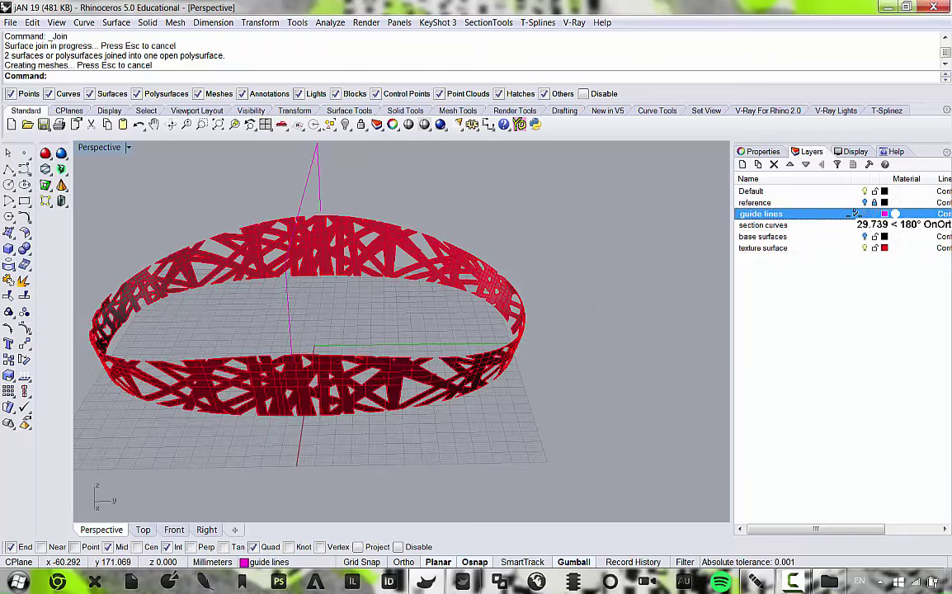
{"action": "right_click_drag", "start_coordinate": [569, 298], "coordinate": [467, 168]}
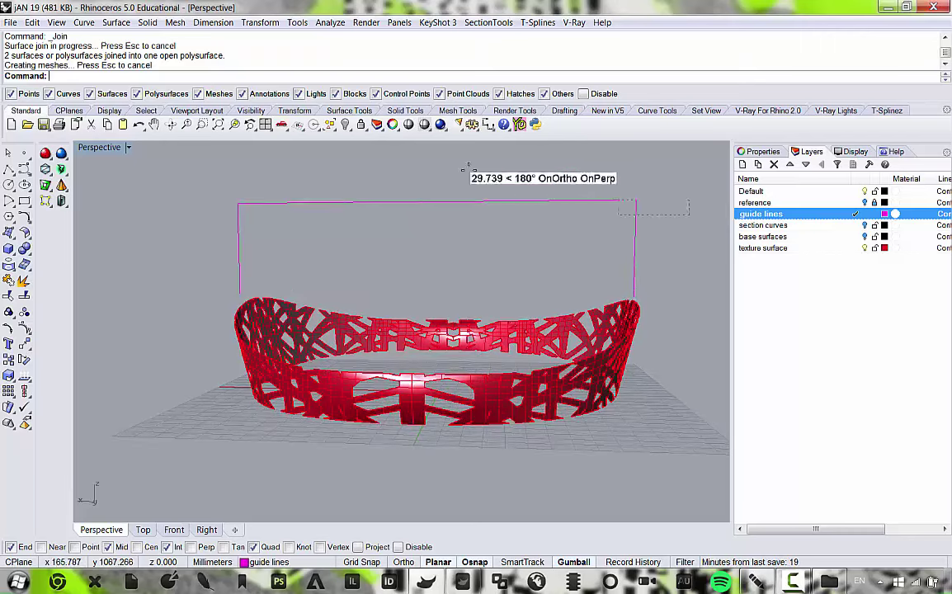
{"action": "left_click", "coordinate": [435, 201]}
{"action": "key", "text": "Delete"}
Draw a straight polyline across the ring from a strut tip on the upper rim to a strut corner on the opposite rim.
{"action": "right_click_drag", "start_coordinate": [303, 236], "coordinate": [2, 150]}
{"action": "left_click", "coordinate": [8, 168]}
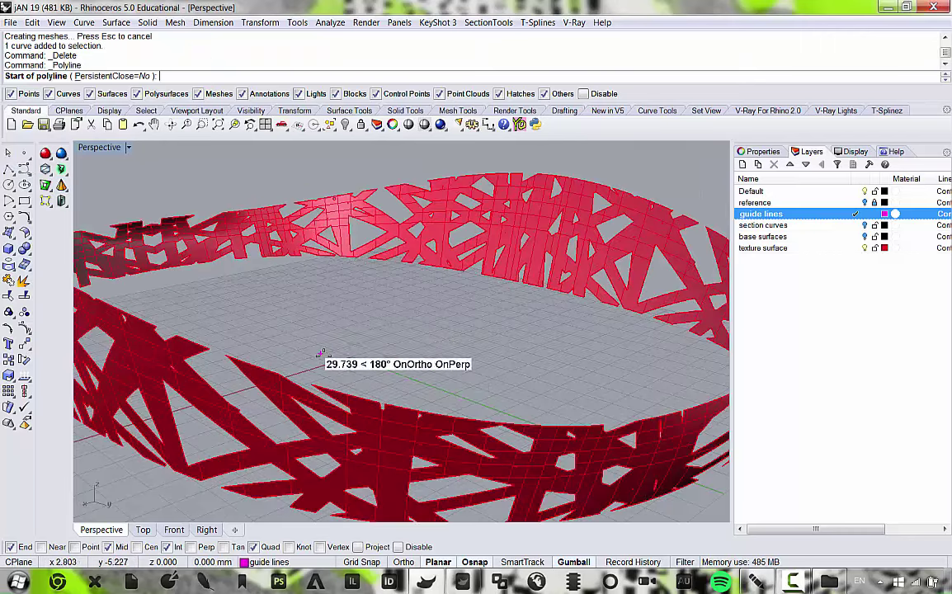
{"action": "left_click", "coordinate": [314, 380]}
{"action": "scroll", "coordinate": [340, 261], "scroll_direction": "down", "scroll_amount": 8}
{"action": "right_click_drag", "start_coordinate": [333, 263], "coordinate": [288, 216]}
{"action": "scroll", "coordinate": [288, 152], "scroll_direction": "up", "scroll_amount": 8}
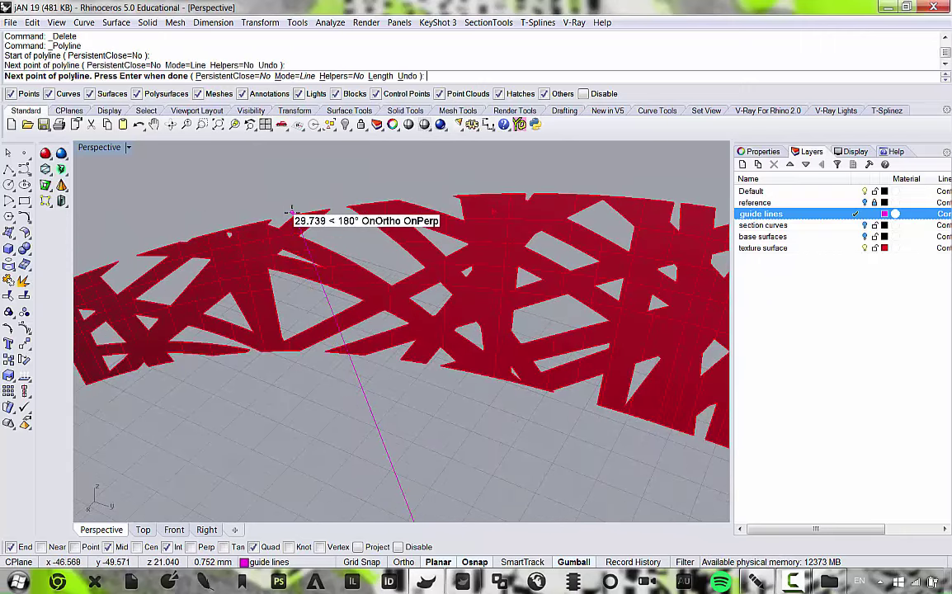
{"action": "right_click", "coordinate": [292, 213]}
Draw a second polyline across the ring beside the first, joining the neighbouring corners of the same two struts.
{"action": "right_click", "coordinate": [422, 389]}
{"action": "left_click", "coordinate": [334, 203]}
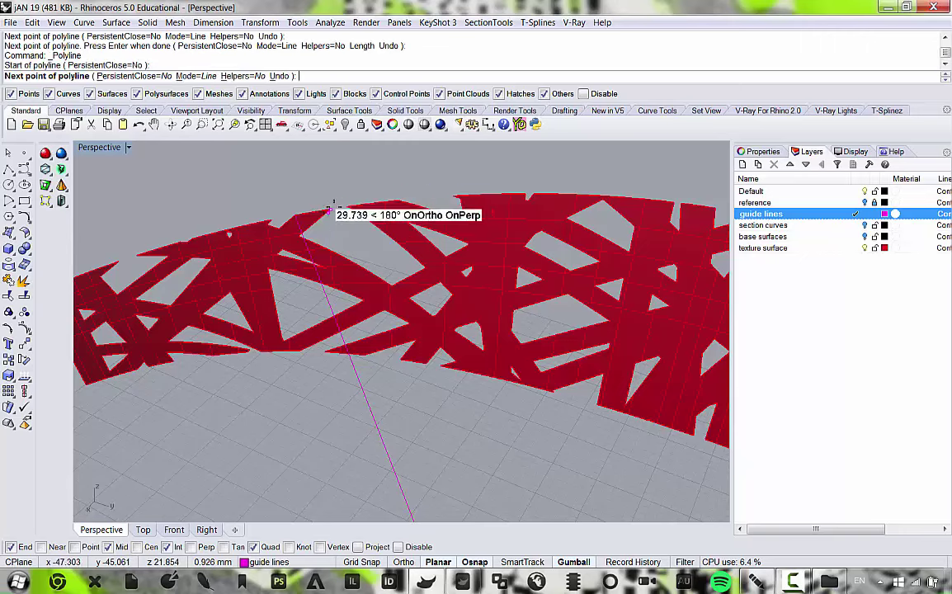
{"action": "scroll", "coordinate": [442, 205], "scroll_direction": "down", "scroll_amount": 4}
{"action": "scroll", "coordinate": [486, 330], "scroll_direction": "up", "scroll_amount": 6}
{"action": "scroll", "coordinate": [452, 302], "scroll_direction": "up", "scroll_amount": 2}
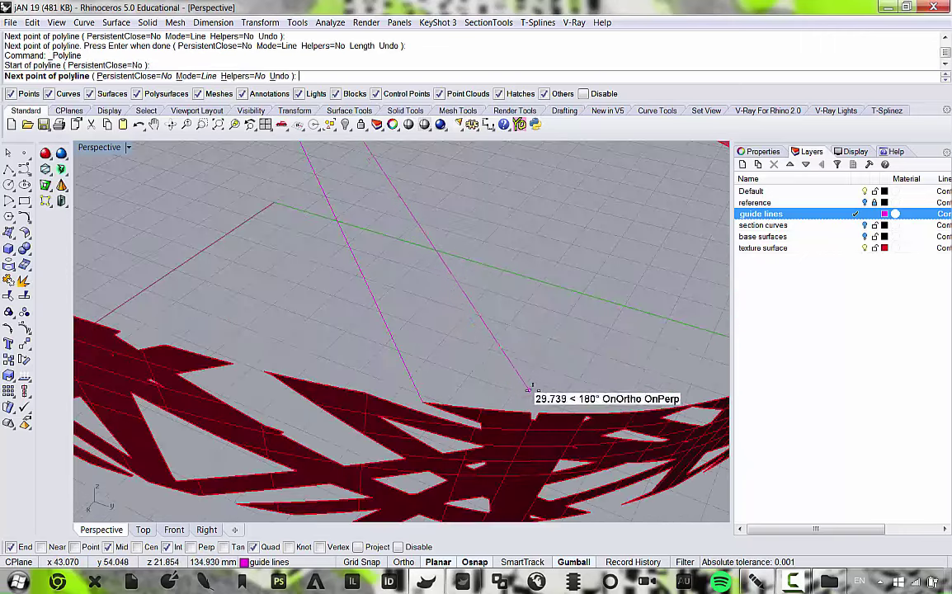
{"action": "left_click", "coordinate": [528, 404]}
{"action": "key", "text": "Return"}
{"action": "scroll", "coordinate": [528, 371], "scroll_direction": "down", "scroll_amount": 4}
{"action": "scroll", "coordinate": [453, 330], "scroll_direction": "up", "scroll_amount": 3}
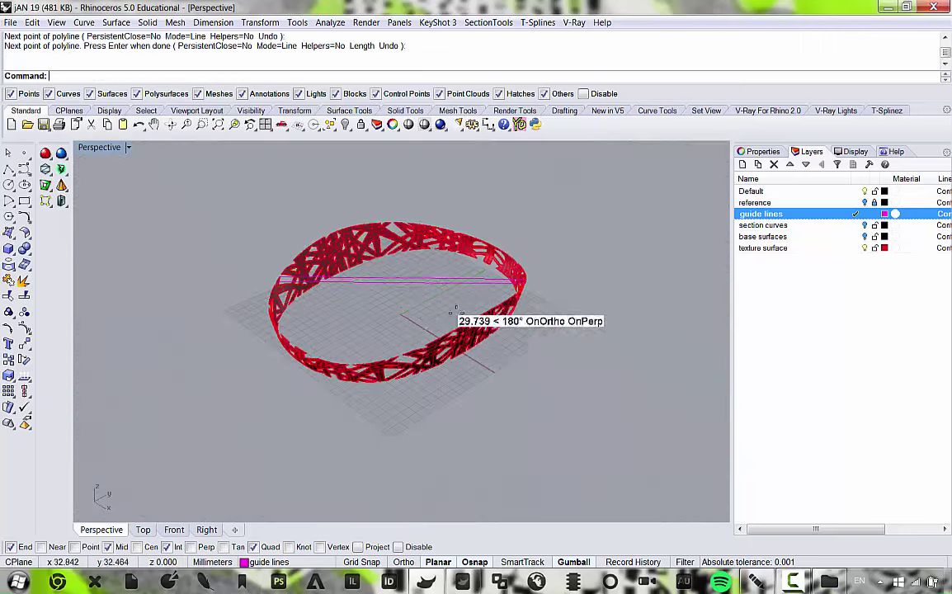
{"action": "key", "text": "Return"}
{"action": "left_click", "coordinate": [384, 430]}
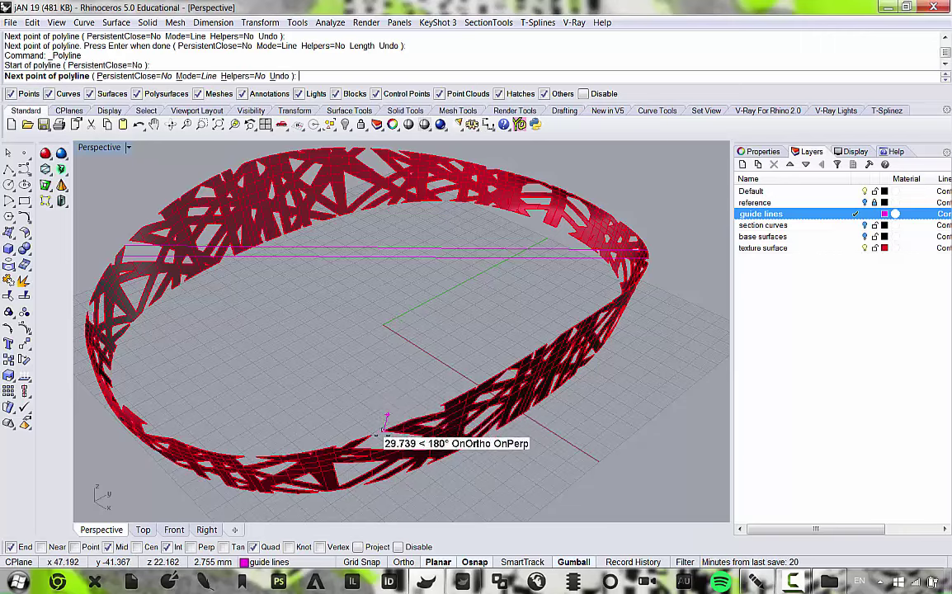
{"action": "scroll", "coordinate": [383, 430], "scroll_direction": "up", "scroll_amount": 4}
{"action": "key", "text": "Escape"}
{"action": "key", "text": "Return"}
{"action": "left_click", "coordinate": [383, 430]}
{"action": "scroll", "coordinate": [381, 433], "scroll_direction": "up", "scroll_amount": 3}
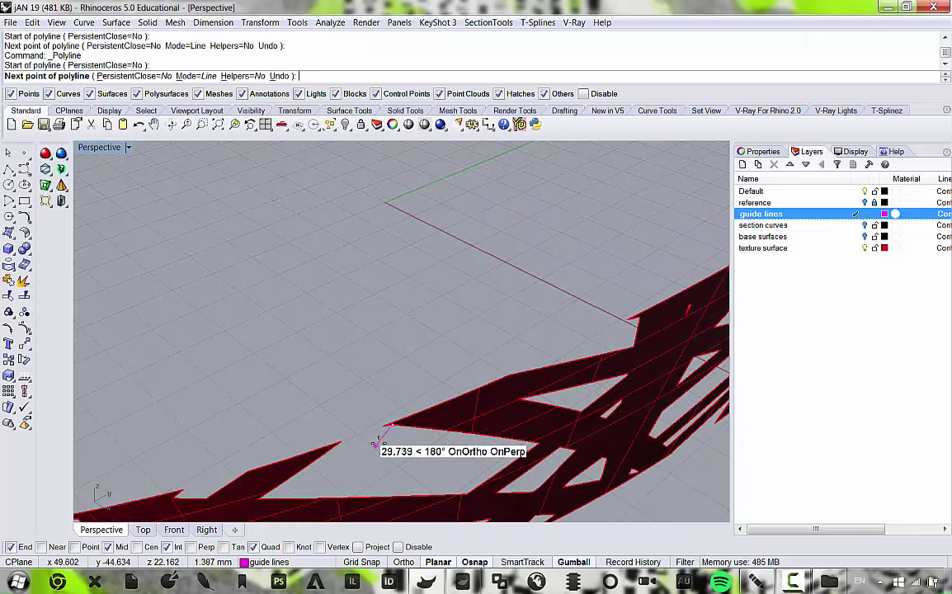
{"action": "key", "text": "Return"}
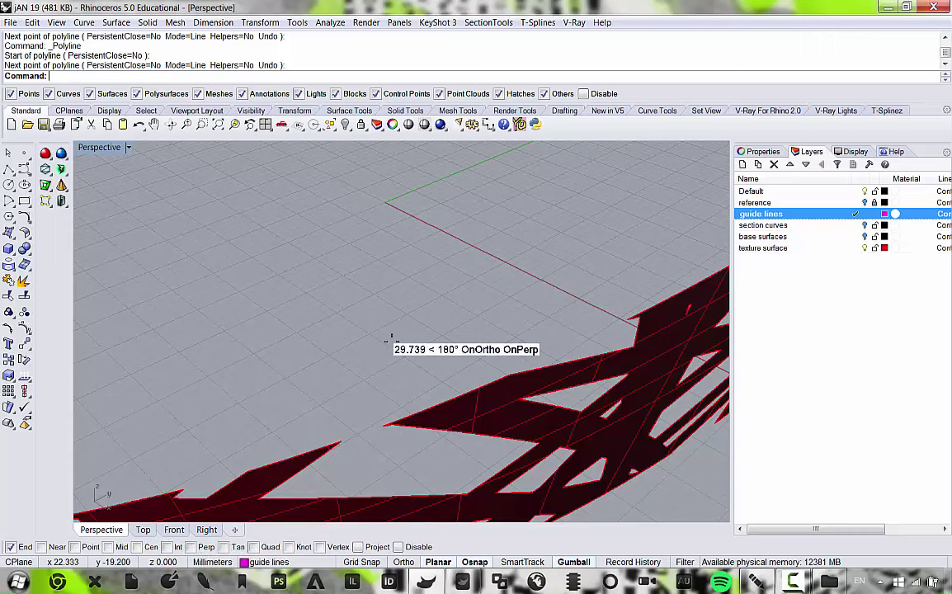
Draw a polyline in another direction across the ring, from a pointed strut tip near the X axis to the far upper rim.
{"action": "key", "text": "Return"}
{"action": "left_click", "coordinate": [311, 373]}
{"action": "scroll", "coordinate": [312, 372], "scroll_direction": "down", "scroll_amount": 4}
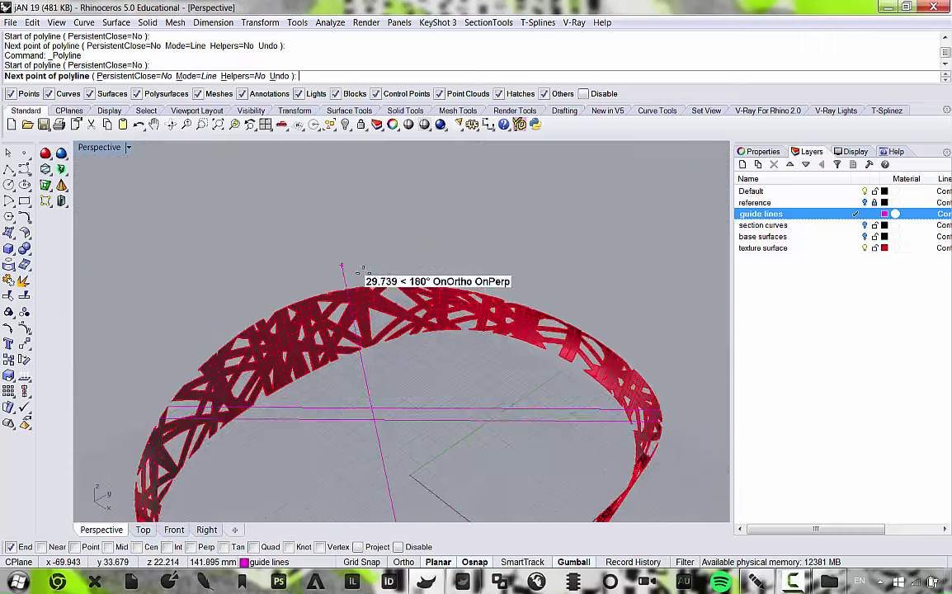
{"action": "scroll", "coordinate": [361, 270], "scroll_direction": "up", "scroll_amount": 3}
{"action": "left_click", "coordinate": [378, 303]}
{"action": "key", "text": "Return"}
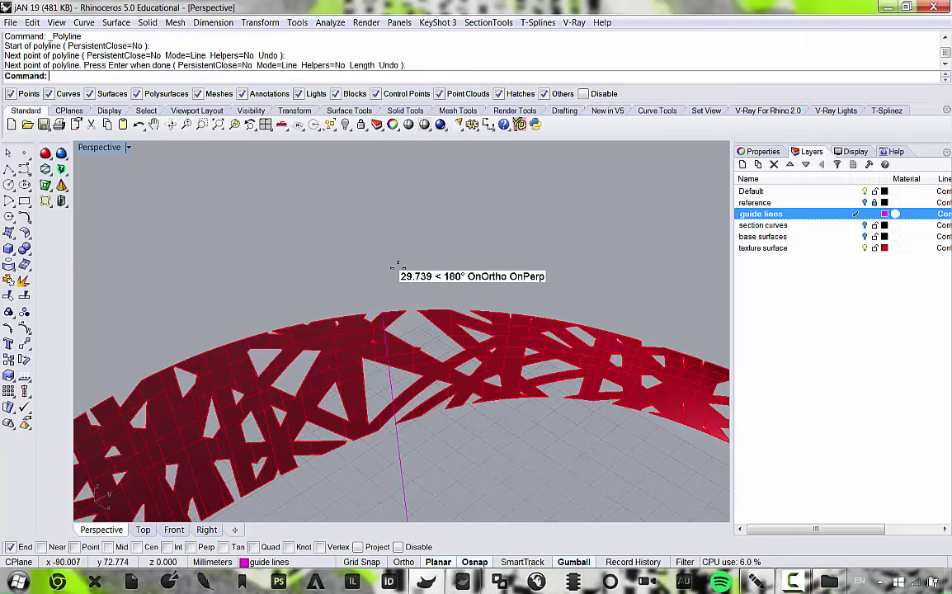
Draw a companion polyline back from the far rim to the next corner of the pointed strut near the X axis.
{"action": "key", "text": "Return"}
{"action": "left_click", "coordinate": [397, 263]}
{"action": "scroll", "coordinate": [408, 255], "scroll_direction": "down", "scroll_amount": 5}
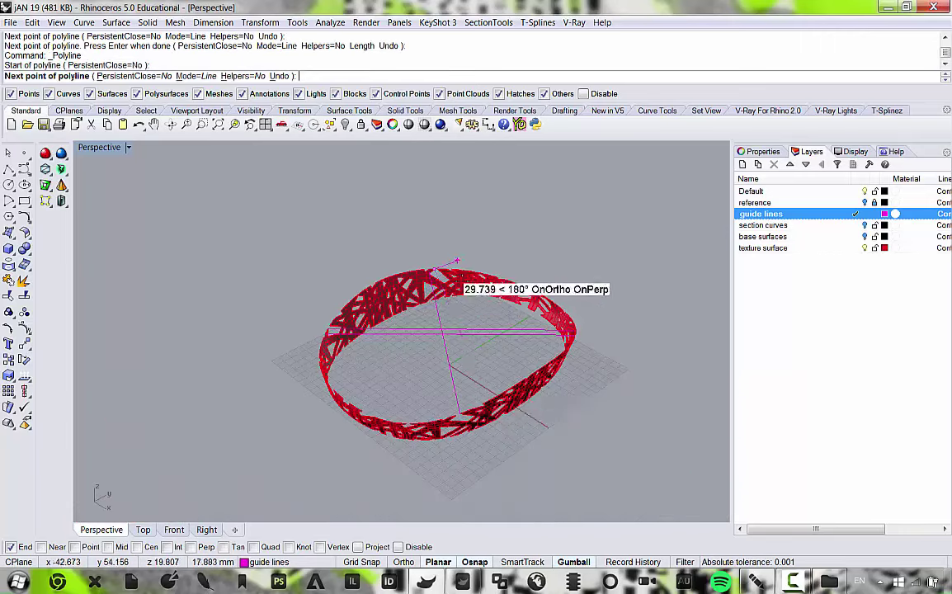
{"action": "scroll", "coordinate": [456, 262], "scroll_direction": "up", "scroll_amount": 5}
{"action": "left_click", "coordinate": [460, 402]}
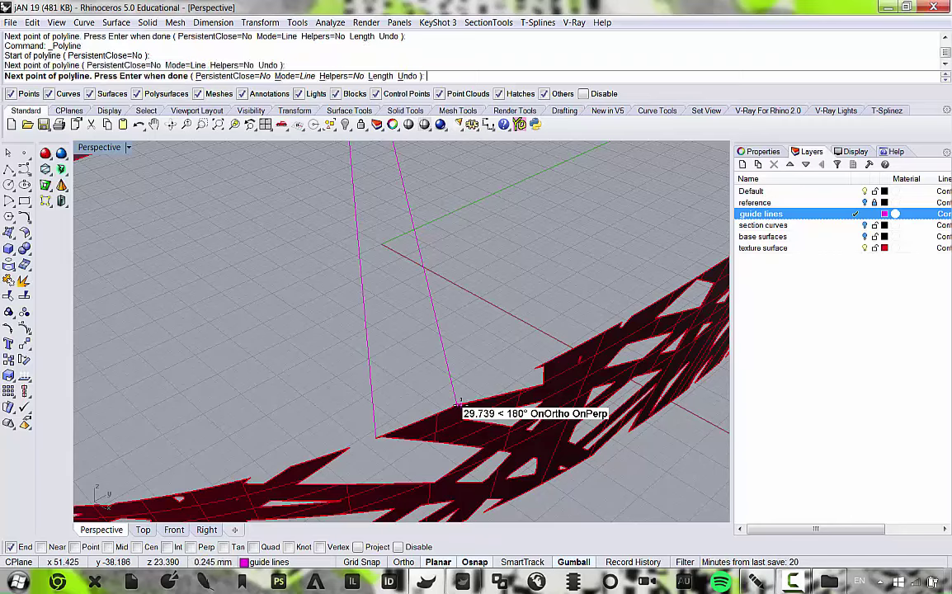
{"action": "key", "text": "Return"}
Draw a polyline from the next strut along the near rim to the corner of the stepped strut on the opposite rim.
{"action": "scroll", "coordinate": [503, 325], "scroll_direction": "down", "scroll_amount": 5}
{"action": "scroll", "coordinate": [469, 342], "scroll_direction": "up", "scroll_amount": 5}
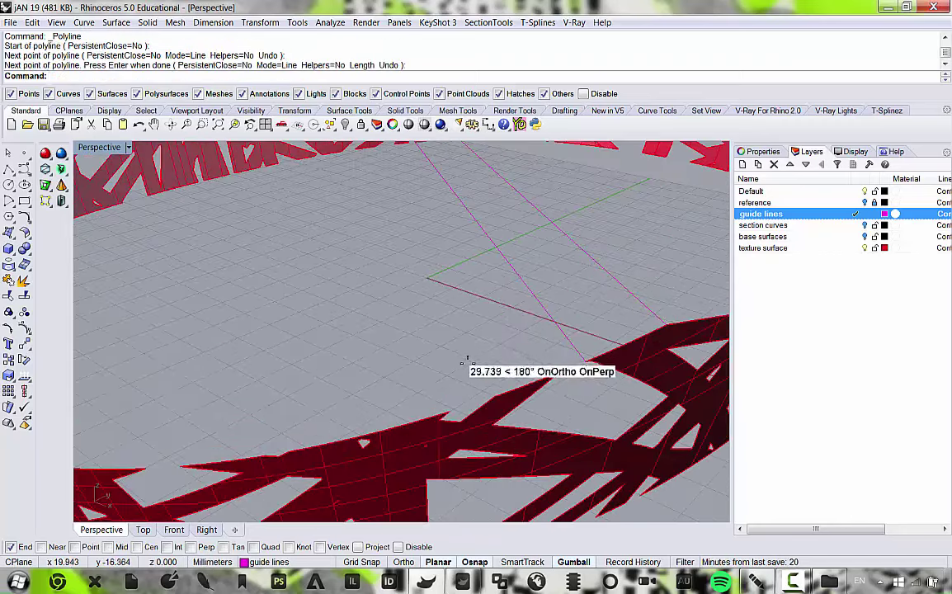
{"action": "key", "text": "Return"}
{"action": "left_click", "coordinate": [437, 400]}
{"action": "scroll", "coordinate": [380, 330], "scroll_direction": "down", "scroll_amount": 5}
{"action": "right_click_drag", "start_coordinate": [380, 333], "coordinate": [361, 421]}
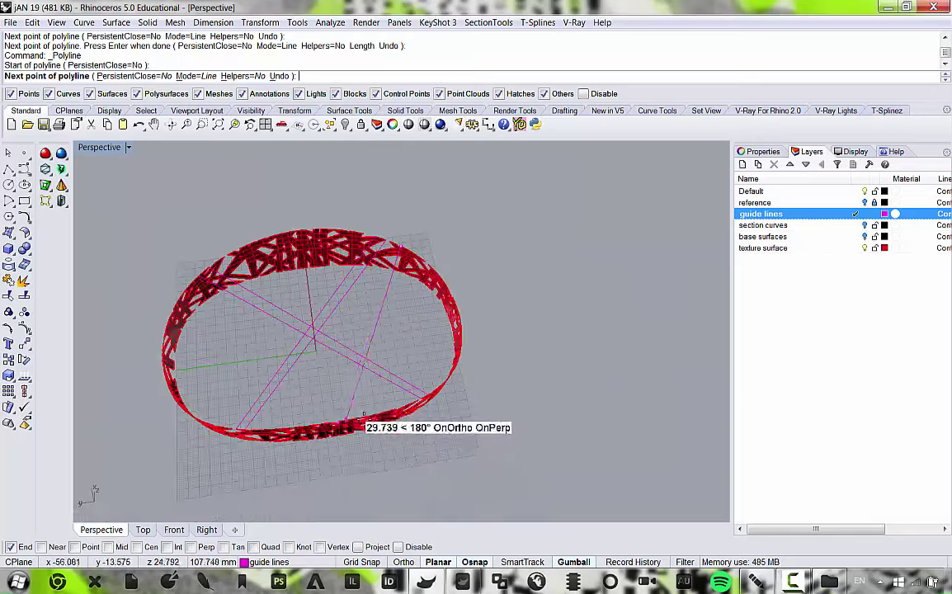
{"action": "scroll", "coordinate": [272, 414], "scroll_direction": "up", "scroll_amount": 6}
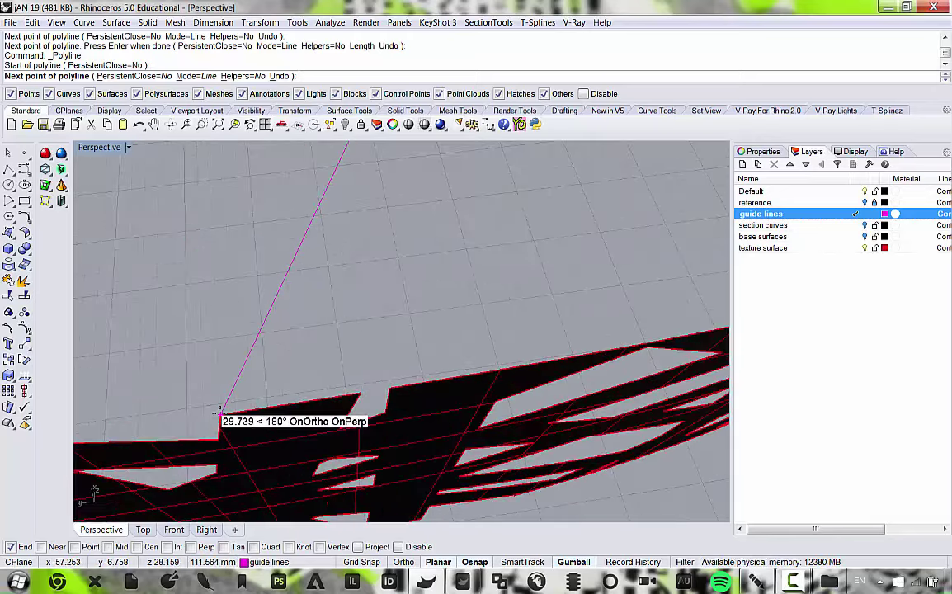
{"action": "left_click", "coordinate": [220, 413]}
{"action": "key", "text": "Return"}
Draw a matching polyline from the other top corner of the stepped strut back across to the near rim.
{"action": "key", "text": "Return"}
{"action": "left_click", "coordinate": [360, 395]}
{"action": "scroll", "coordinate": [275, 426], "scroll_direction": "down", "scroll_amount": 7}
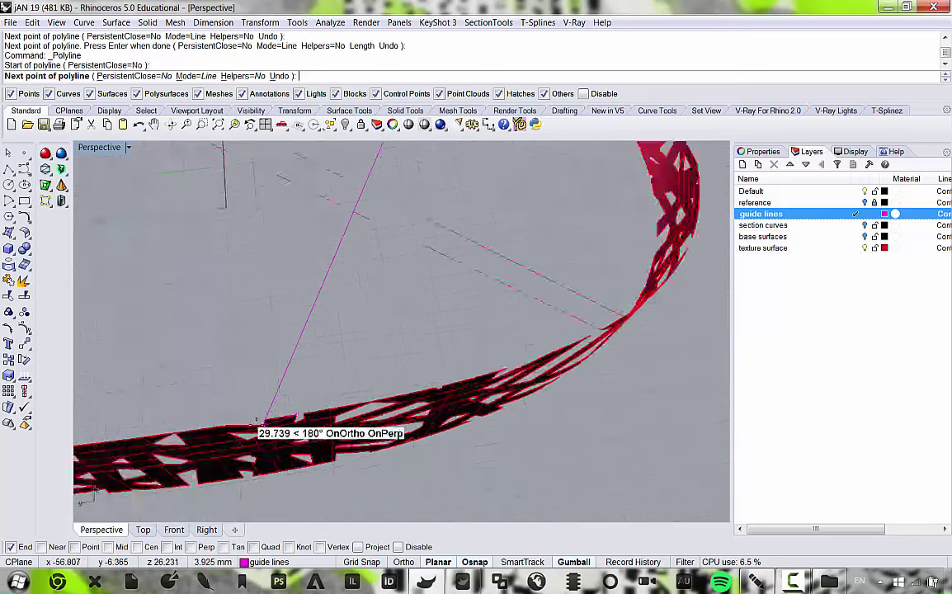
{"action": "scroll", "coordinate": [256, 425], "scroll_direction": "down", "scroll_amount": 7}
{"action": "right_click_drag", "start_coordinate": [388, 287], "coordinate": [472, 347]}
{"action": "scroll", "coordinate": [474, 330], "scroll_direction": "up", "scroll_amount": 6}
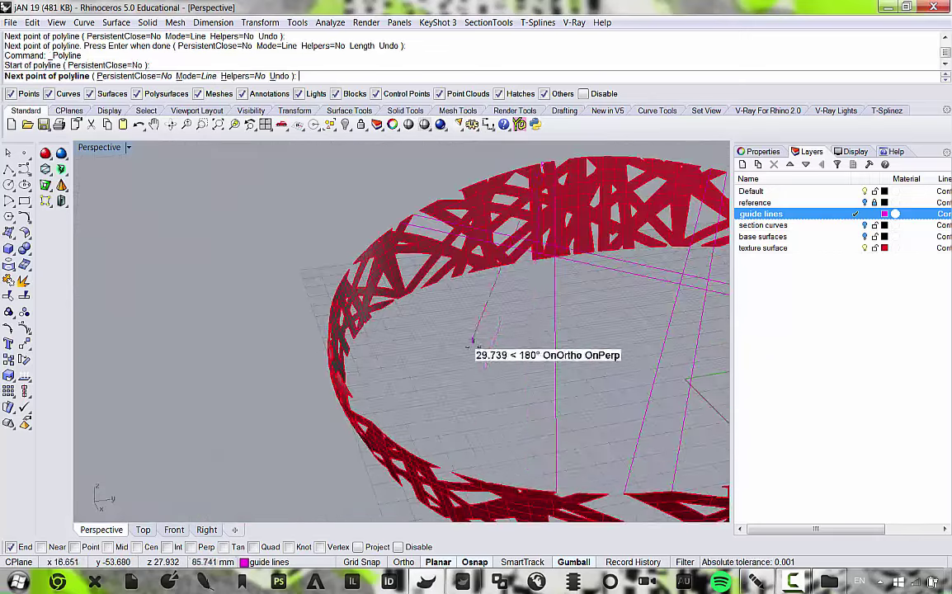
{"action": "scroll", "coordinate": [516, 485], "scroll_direction": "up", "scroll_amount": 2}
{"action": "right_click_drag", "start_coordinate": [516, 486], "coordinate": [486, 387]}
{"action": "scroll", "coordinate": [462, 404], "scroll_direction": "up", "scroll_amount": 6}
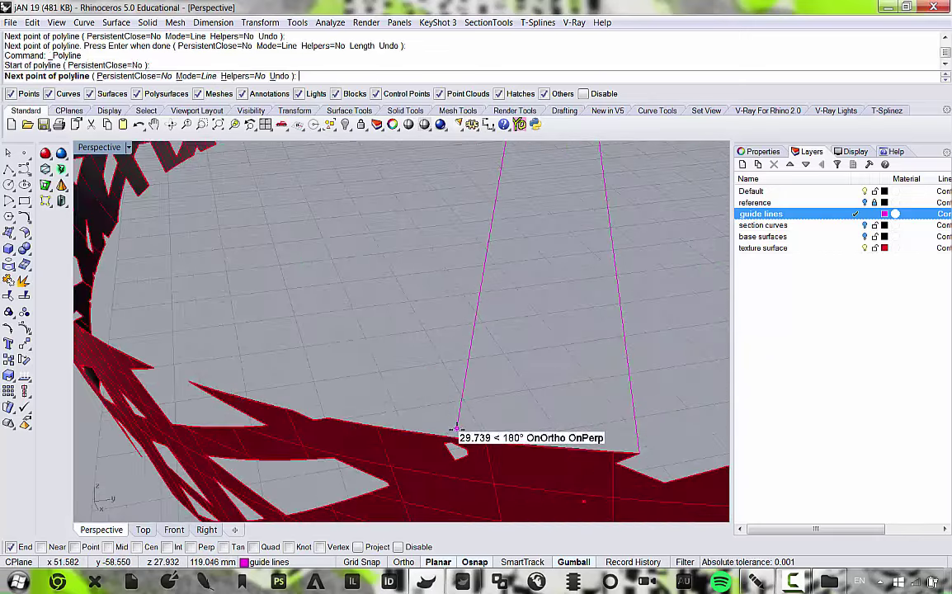
{"action": "scroll", "coordinate": [459, 436], "scroll_direction": "down", "scroll_amount": 3}
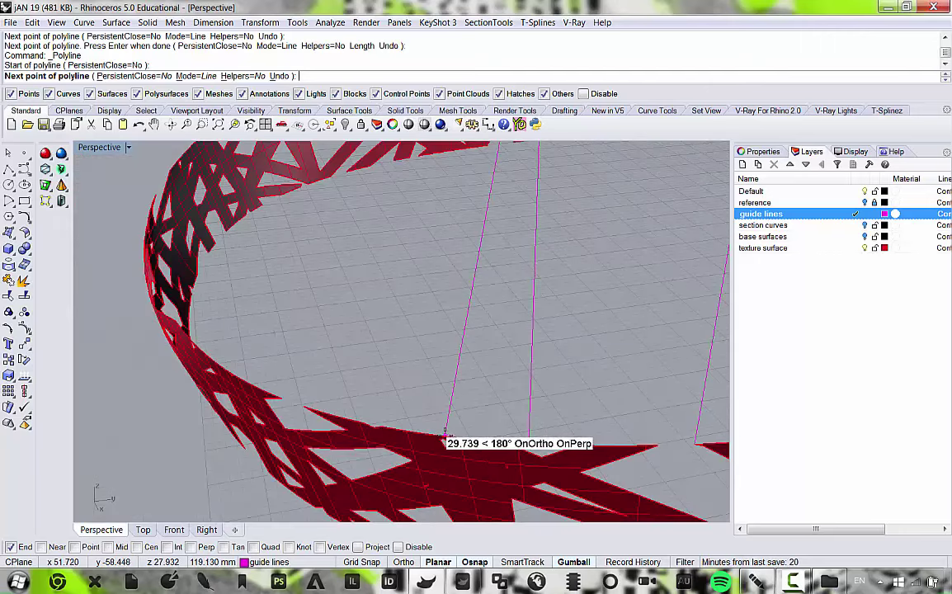
{"action": "left_click", "coordinate": [381, 420]}
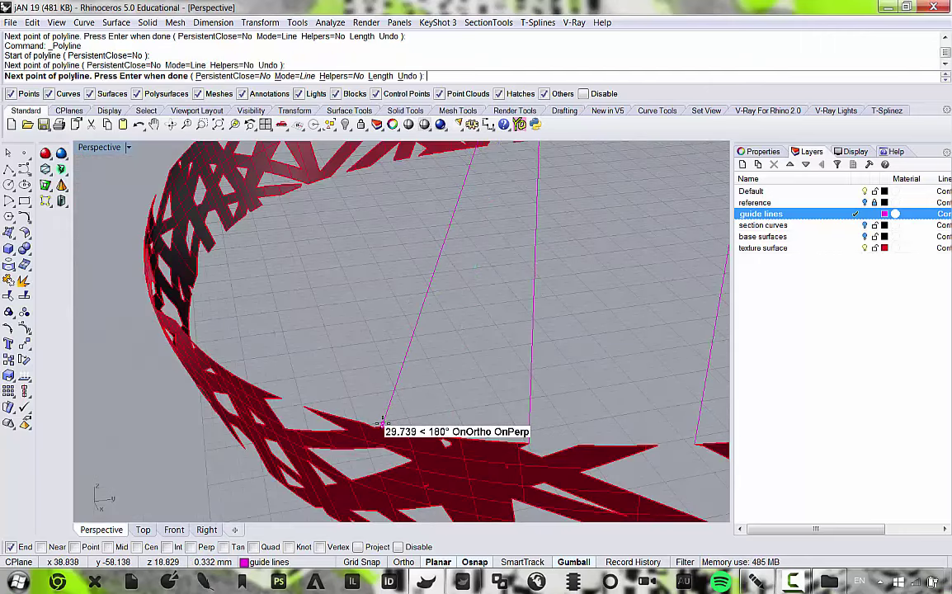
{"action": "right_click", "coordinate": [382, 421]}
Draw a polyline from a strut tip on the side rim to one top corner of the broad strut at the Y-axis end.
{"action": "right_click_drag", "start_coordinate": [382, 420], "coordinate": [532, 227]}
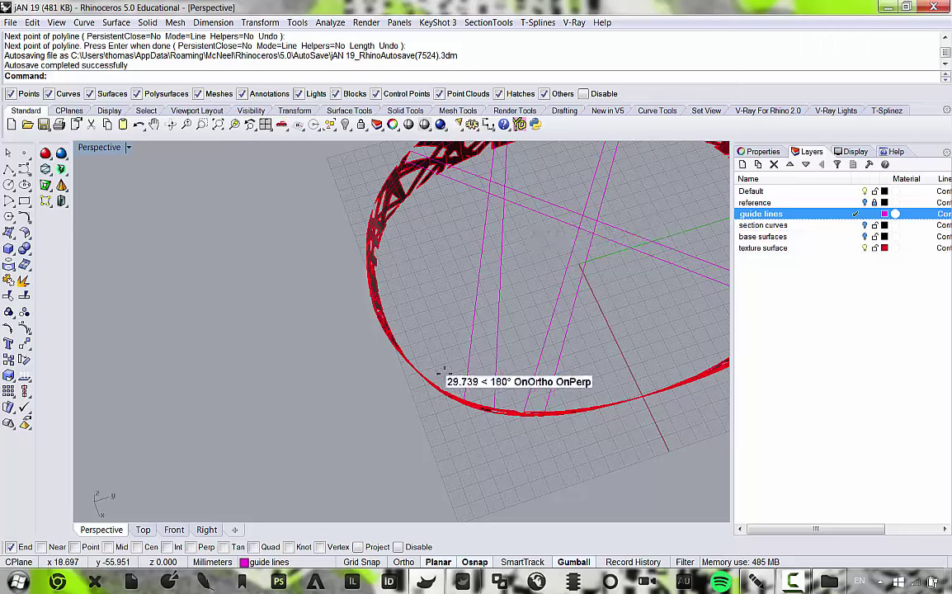
{"action": "scroll", "coordinate": [443, 373], "scroll_direction": "down", "scroll_amount": 3}
{"action": "mouse_move", "coordinate": [444, 373]}
{"action": "right_mouse_down"}
{"action": "mouse_move", "coordinate": [459, 331]}
{"action": "mouse_move", "coordinate": [473, 350]}
{"action": "mouse_move", "coordinate": [455, 384]}
{"action": "right_mouse_up"}
{"action": "scroll", "coordinate": [514, 323], "scroll_direction": "up", "scroll_amount": 6}
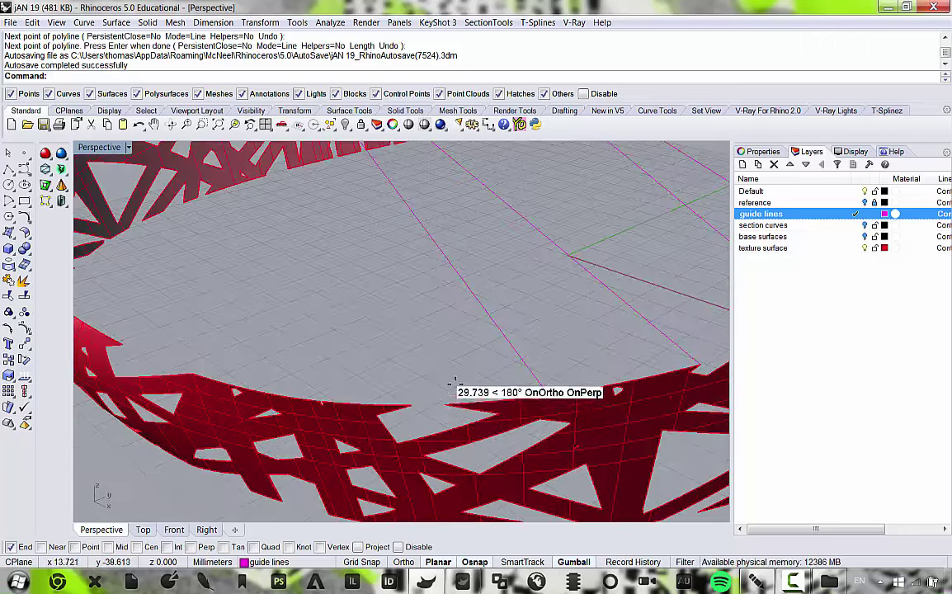
{"action": "right_click", "coordinate": [448, 391]}
{"action": "left_click", "coordinate": [441, 401]}
{"action": "scroll", "coordinate": [382, 364], "scroll_direction": "down", "scroll_amount": 6}
{"action": "right_click_drag", "start_coordinate": [382, 365], "coordinate": [500, 324]}
{"action": "scroll", "coordinate": [457, 338], "scroll_direction": "up", "scroll_amount": 6}
{"action": "scroll", "coordinate": [500, 323], "scroll_direction": "up", "scroll_amount": 8}
{"action": "left_click", "coordinate": [421, 372]}
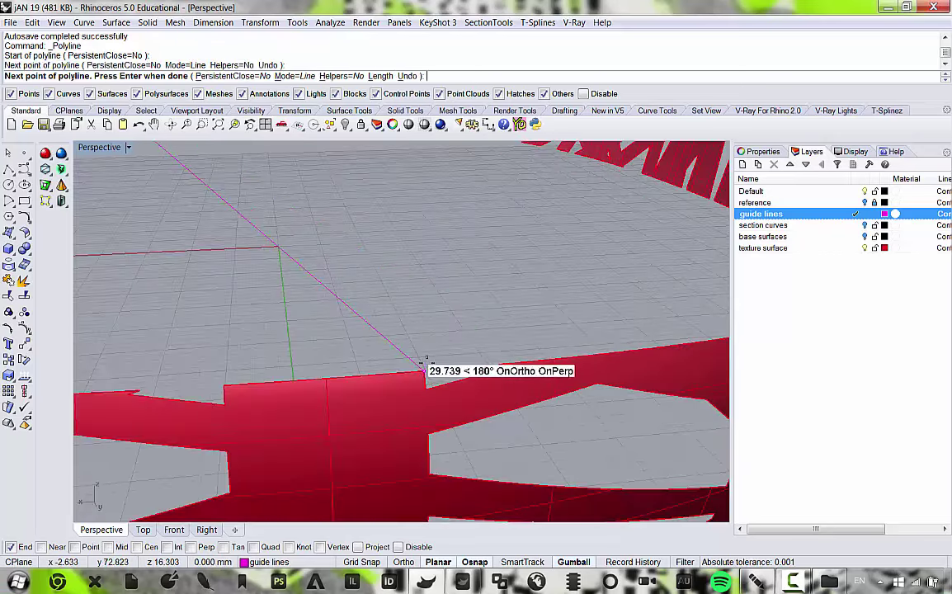
{"action": "right_click", "coordinate": [423, 369]}
Draw a companion polyline from the other top corner of the broad Y-axis strut back to the rim beside the first line's start.
{"action": "right_click", "coordinate": [423, 369]}
{"action": "left_click", "coordinate": [229, 378]}
{"action": "scroll", "coordinate": [511, 341], "scroll_direction": "down", "scroll_amount": 8}
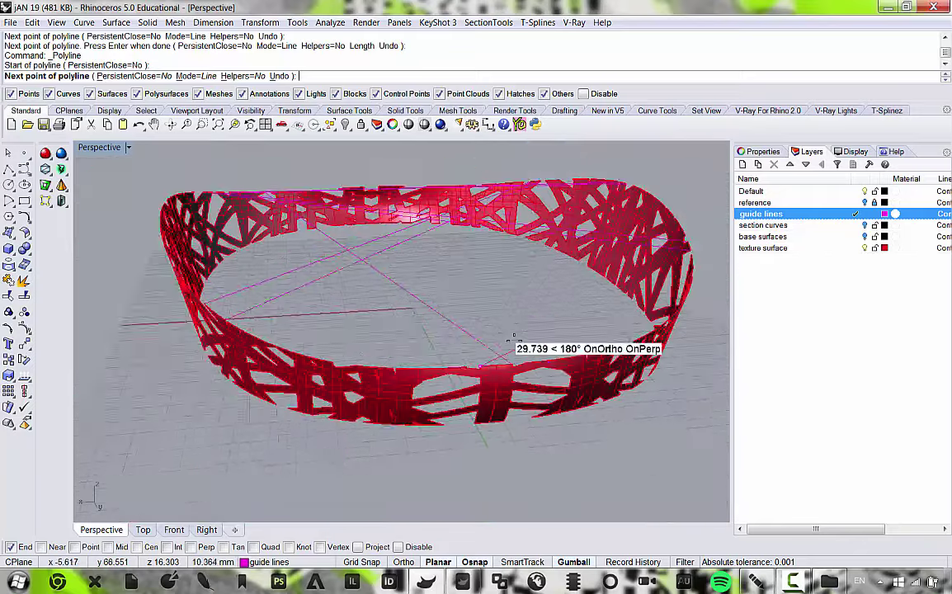
{"action": "right_click_drag", "start_coordinate": [513, 340], "coordinate": [539, 314]}
{"action": "scroll", "coordinate": [539, 314], "scroll_direction": "down", "scroll_amount": 5}
{"action": "right_click_drag", "start_coordinate": [494, 272], "coordinate": [385, 408]}
{"action": "scroll", "coordinate": [419, 393], "scroll_direction": "up", "scroll_amount": 7}
{"action": "scroll", "coordinate": [518, 305], "scroll_direction": "up", "scroll_amount": 5}
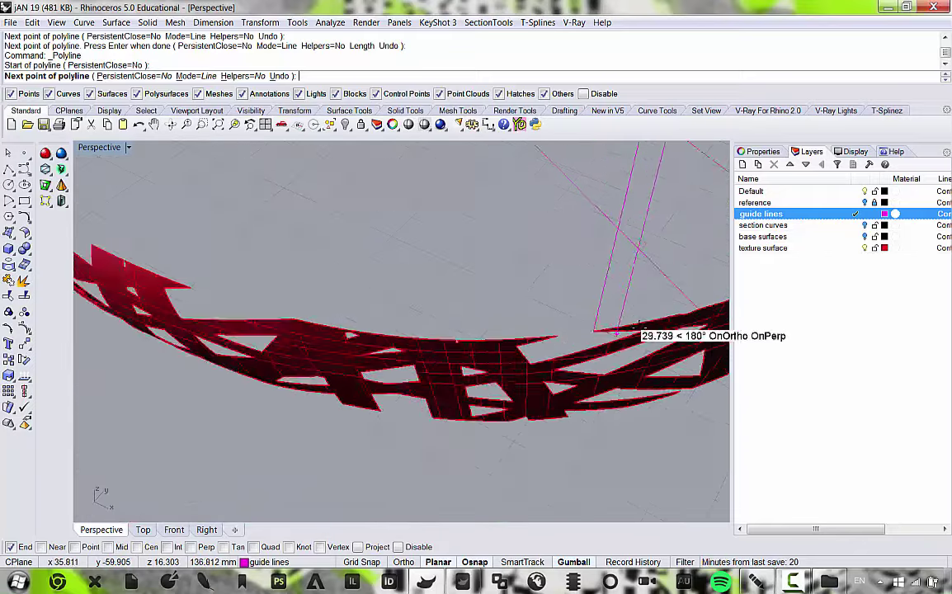
{"action": "left_click", "coordinate": [299, 347]}
{"action": "scroll", "coordinate": [299, 347], "scroll_direction": "up", "scroll_amount": 2}
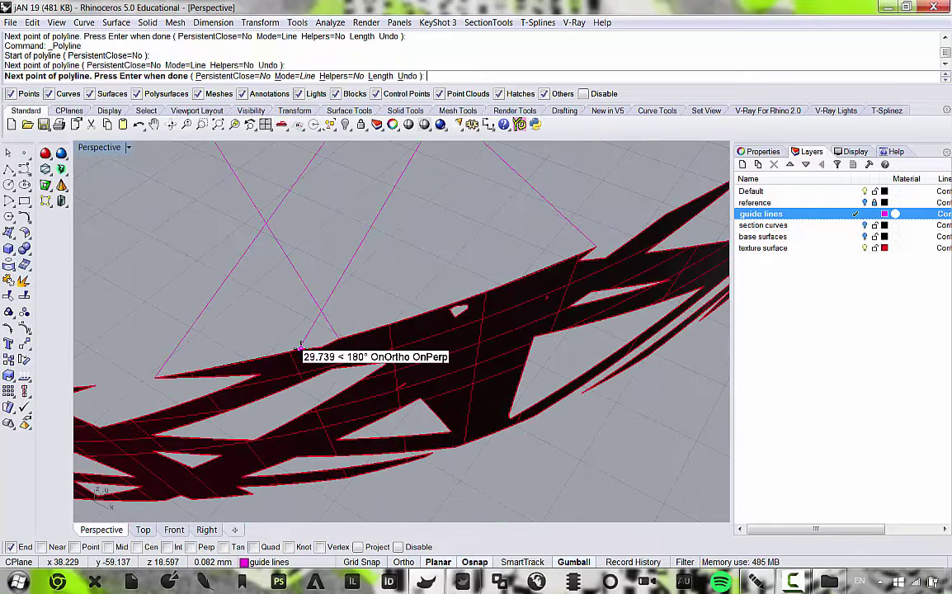
{"action": "right_click", "coordinate": [299, 347]}
Draw a polyline from the small notch in the strut beside the Y axis on the near rim to the notched strut on the opposite rim.
{"action": "scroll", "coordinate": [252, 375], "scroll_direction": "down", "scroll_amount": 6}
{"action": "scroll", "coordinate": [272, 310], "scroll_direction": "up", "scroll_amount": 8}
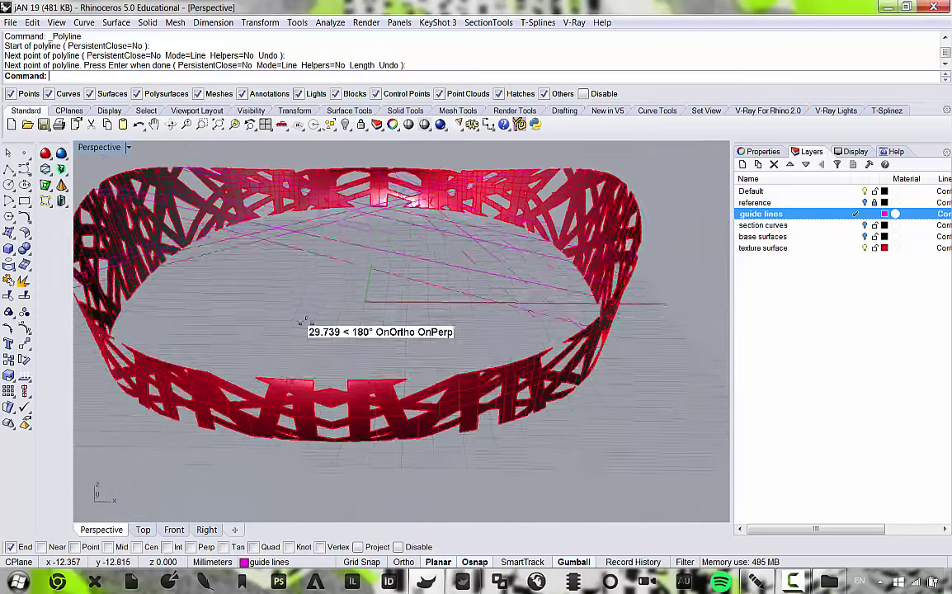
{"action": "right_click_drag", "start_coordinate": [300, 324], "coordinate": [456, 371]}
{"action": "scroll", "coordinate": [452, 372], "scroll_direction": "up", "scroll_amount": 4}
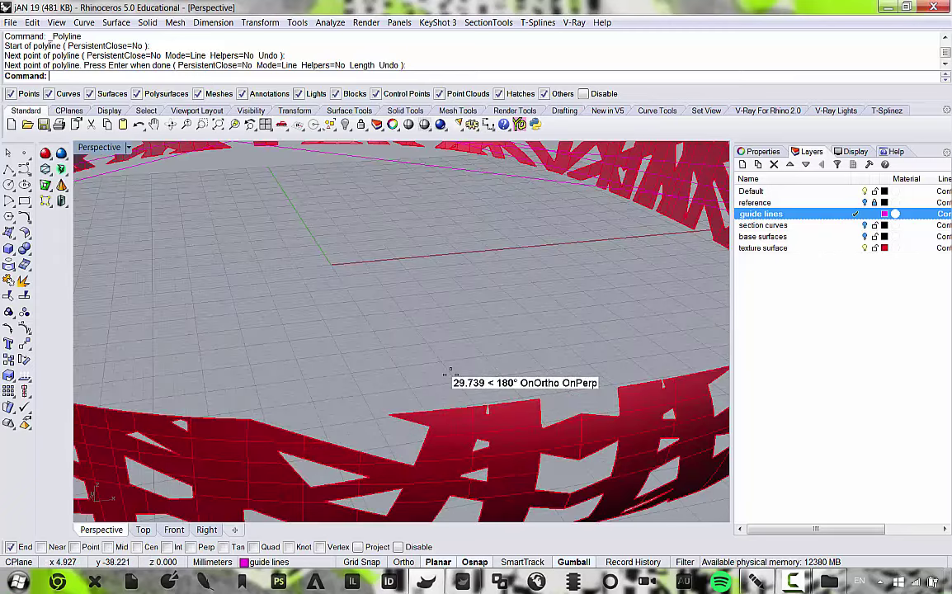
{"action": "right_click", "coordinate": [491, 394]}
{"action": "left_click", "coordinate": [482, 405]}
{"action": "scroll", "coordinate": [323, 331], "scroll_direction": "down", "scroll_amount": 8}
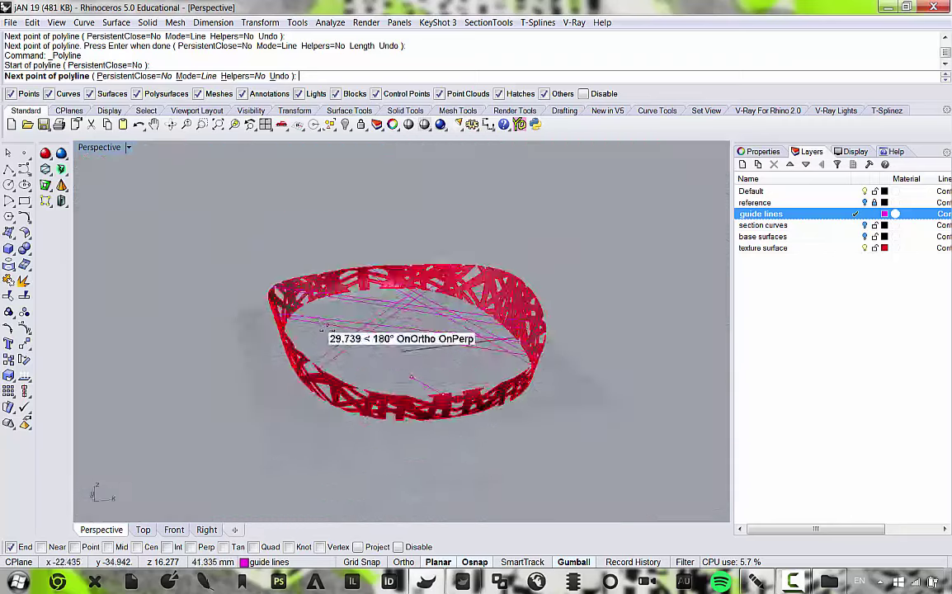
{"action": "right_click_drag", "start_coordinate": [323, 332], "coordinate": [501, 354]}
{"action": "scroll", "coordinate": [368, 322], "scroll_direction": "up", "scroll_amount": 6}
{"action": "scroll", "coordinate": [369, 320], "scroll_direction": "down", "scroll_amount": 4}
{"action": "scroll", "coordinate": [477, 353], "scroll_direction": "up", "scroll_amount": 5}
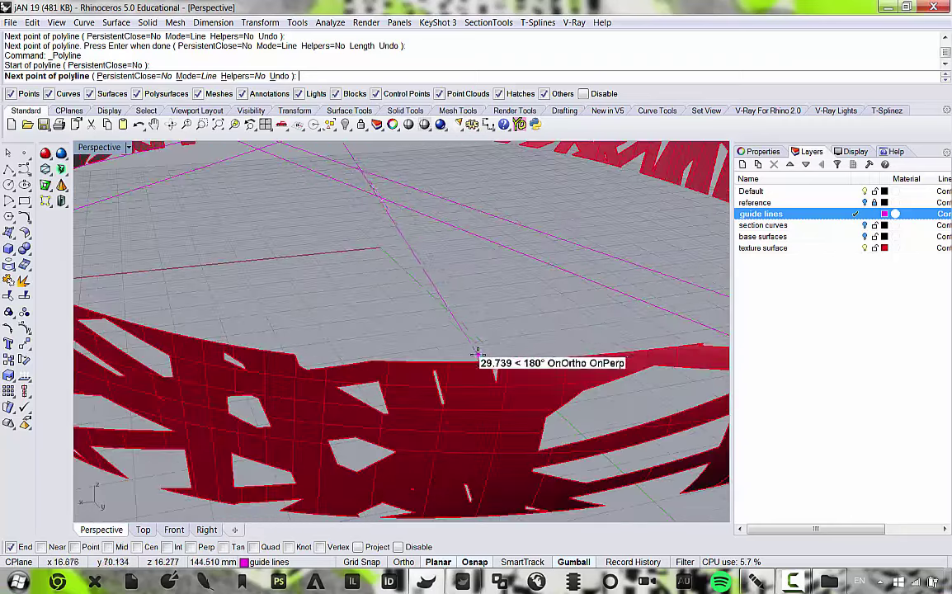
{"action": "left_click", "coordinate": [486, 357]}
{"action": "key", "text": "Return"}
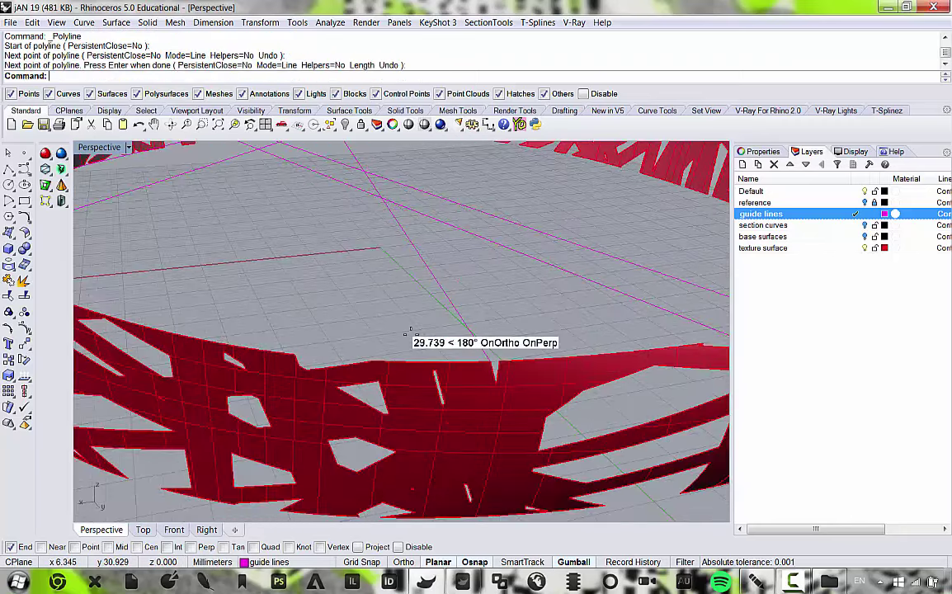
Draw a companion polyline from the next corner on the opposite rim back to the inner top corner of the notched strut.
{"action": "key", "text": "Return"}
{"action": "left_click", "coordinate": [388, 361]}
{"action": "scroll", "coordinate": [268, 303], "scroll_direction": "down", "scroll_amount": 5}
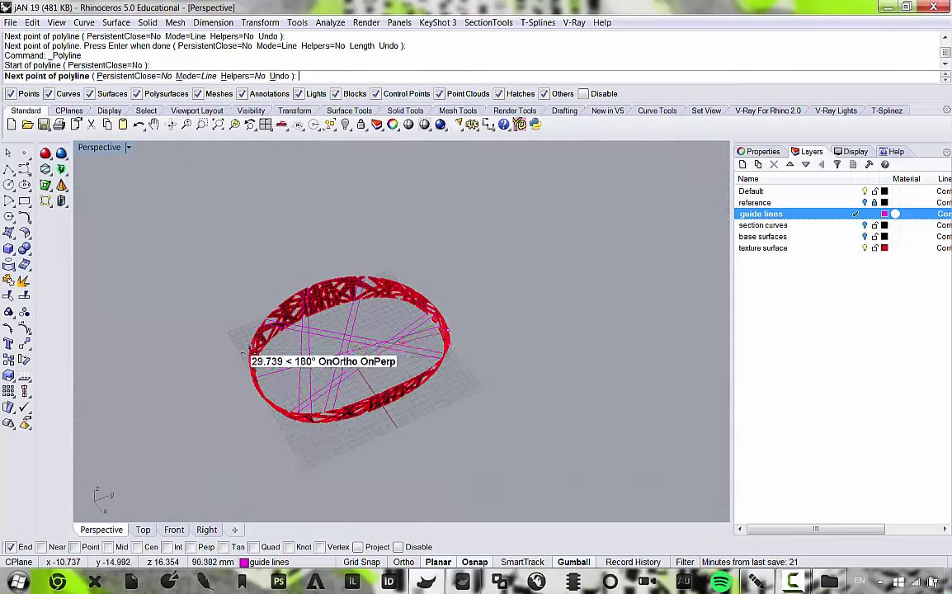
{"action": "scroll", "coordinate": [445, 408], "scroll_direction": "up", "scroll_amount": 8}
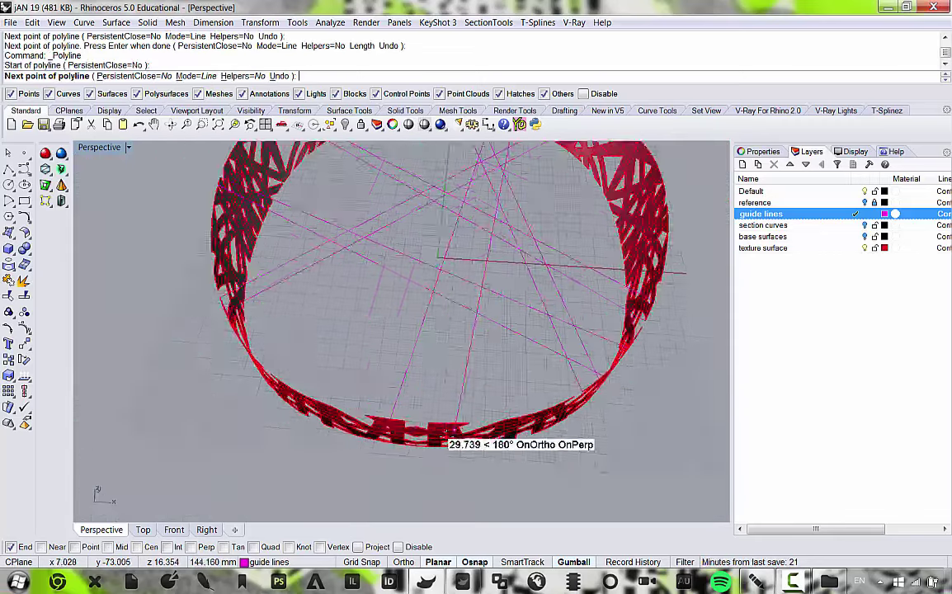
{"action": "scroll", "coordinate": [445, 430], "scroll_direction": "up", "scroll_amount": 4}
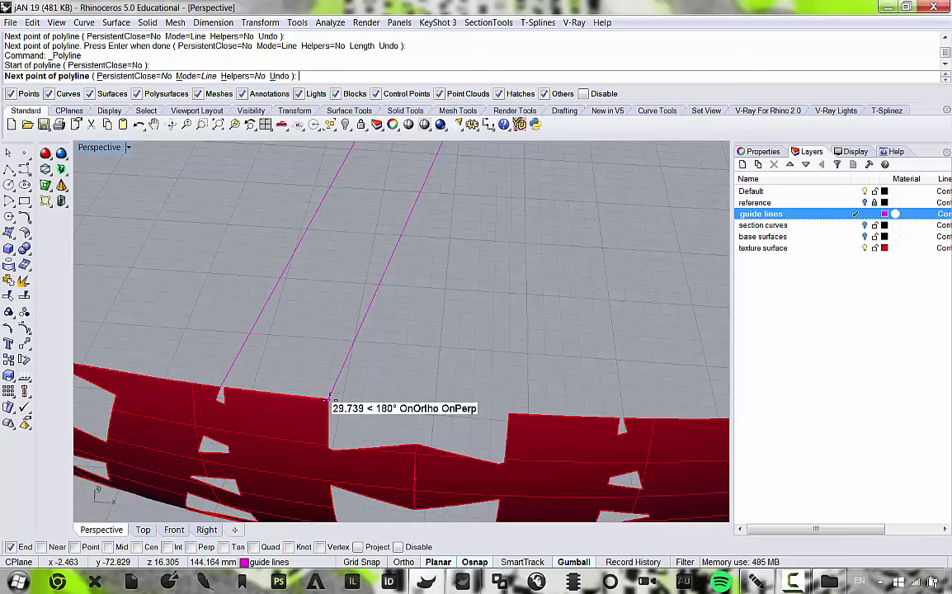
{"action": "scroll", "coordinate": [328, 399], "scroll_direction": "down", "scroll_amount": 5}
{"action": "scroll", "coordinate": [266, 390], "scroll_direction": "down", "scroll_amount": 3}
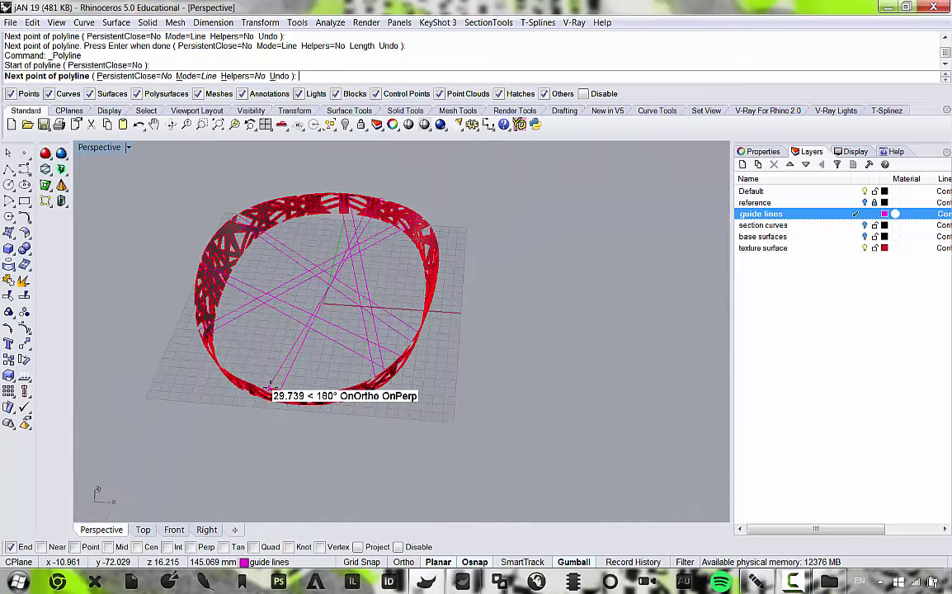
{"action": "scroll", "coordinate": [266, 389], "scroll_direction": "up", "scroll_amount": 4}
{"action": "left_click", "coordinate": [356, 394]}
{"action": "key", "text": "Return"}
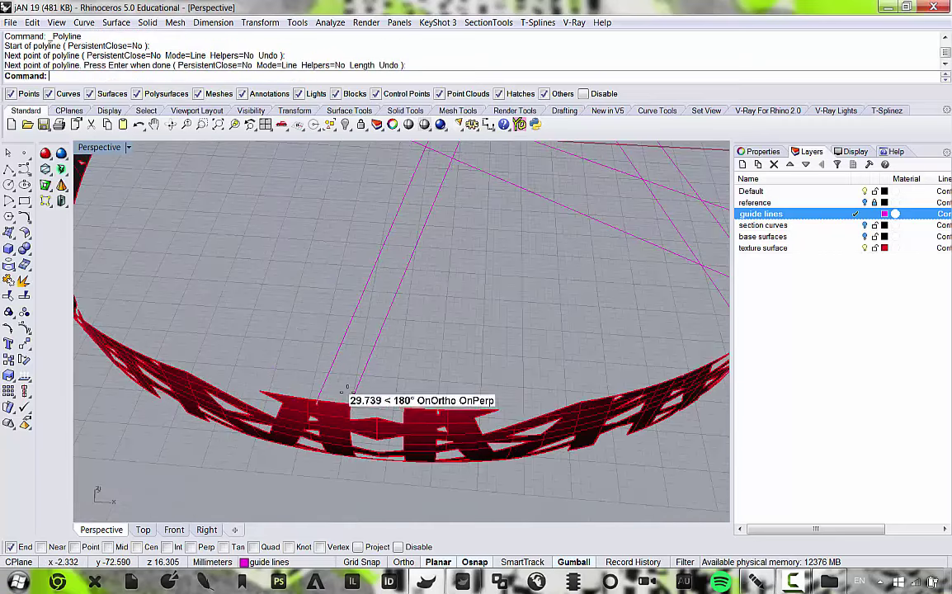
Delete the guide line that ends at the notch in the strut beside the Y axis.
{"action": "left_click", "coordinate": [332, 373]}
{"action": "scroll", "coordinate": [345, 377], "scroll_direction": "down", "scroll_amount": 6}
{"action": "scroll", "coordinate": [355, 406], "scroll_direction": "up", "scroll_amount": 12}
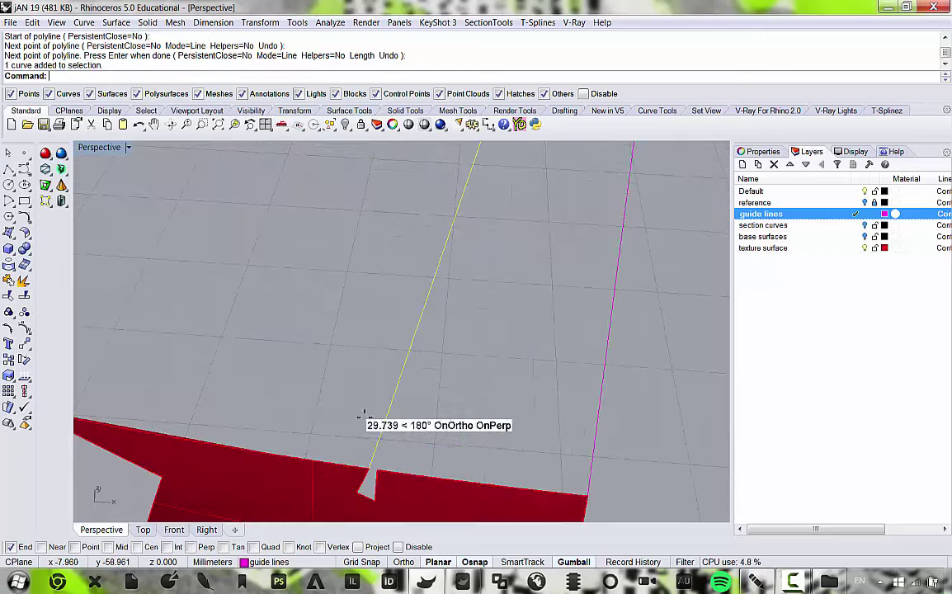
{"action": "right_click_drag", "start_coordinate": [364, 417], "coordinate": [373, 407]}
{"action": "scroll", "coordinate": [373, 404], "scroll_direction": "down", "scroll_amount": 2}
{"action": "key", "text": "Delete"}
Draw a polyline from the notch's inner corner, on the strut beside the Y axis, to the notched strut on the opposite rim.
{"action": "key", "text": "Return"}
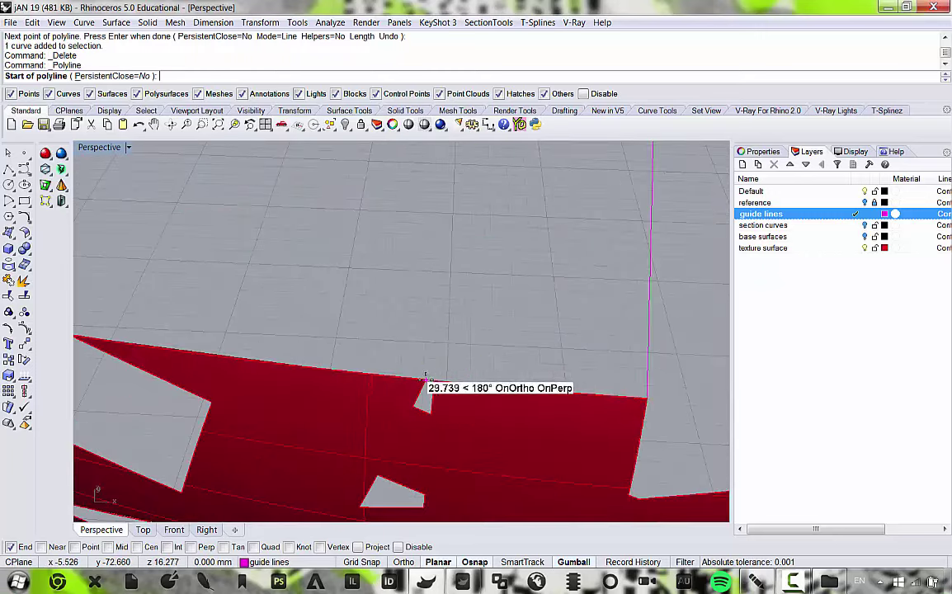
{"action": "left_click", "coordinate": [435, 379]}
{"action": "scroll", "coordinate": [436, 379], "scroll_direction": "down", "scroll_amount": 10}
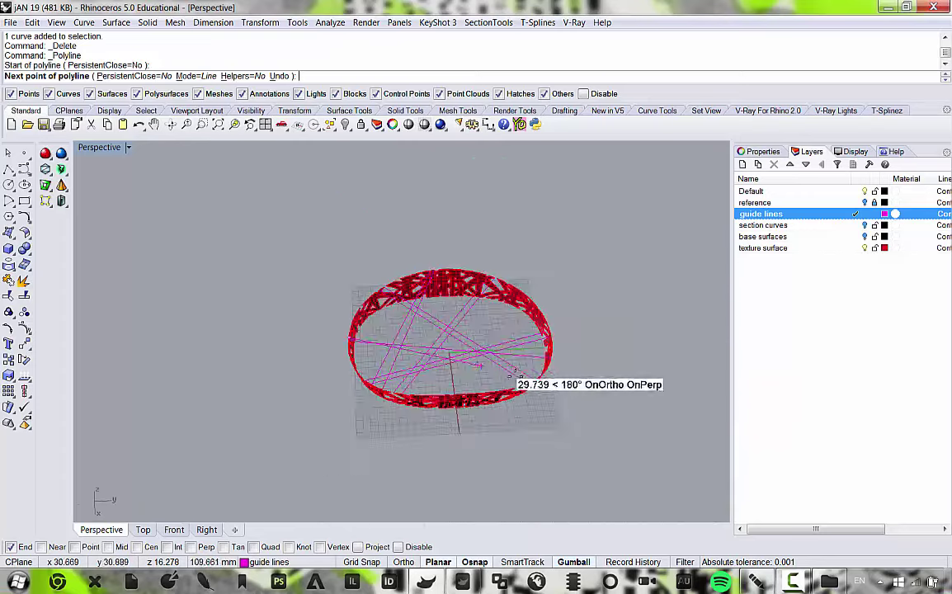
{"action": "scroll", "coordinate": [337, 368], "scroll_direction": "up", "scroll_amount": 6}
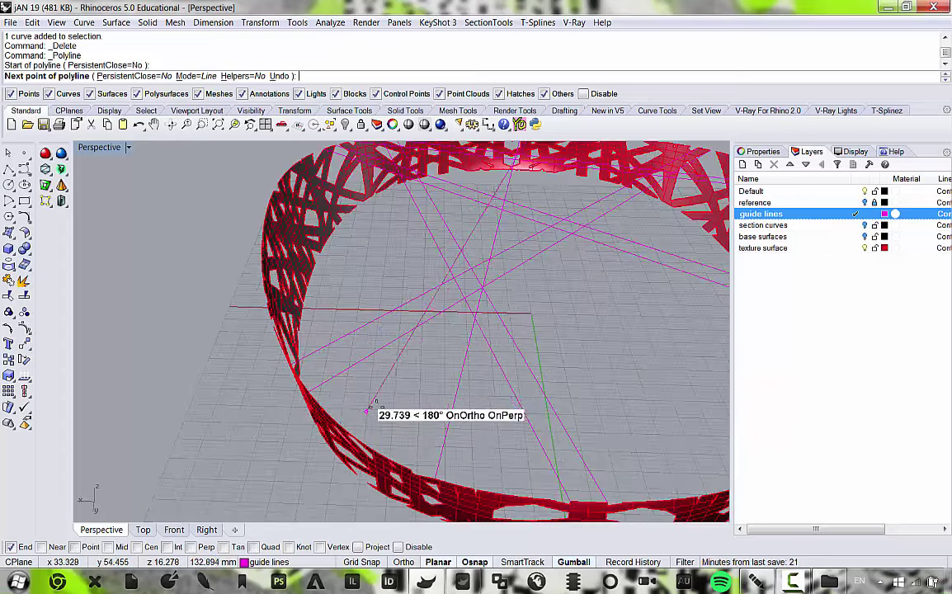
{"action": "scroll", "coordinate": [366, 410], "scroll_direction": "down", "scroll_amount": 5}
{"action": "scroll", "coordinate": [430, 415], "scroll_direction": "up", "scroll_amount": 8}
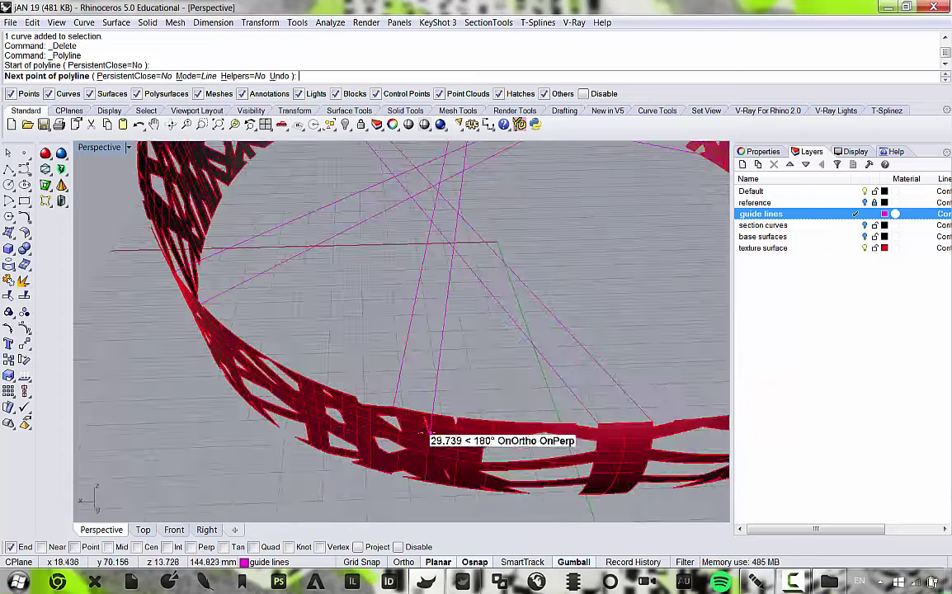
{"action": "scroll", "coordinate": [429, 381], "scroll_direction": "down", "scroll_amount": 4}
{"action": "left_click", "coordinate": [471, 384]}
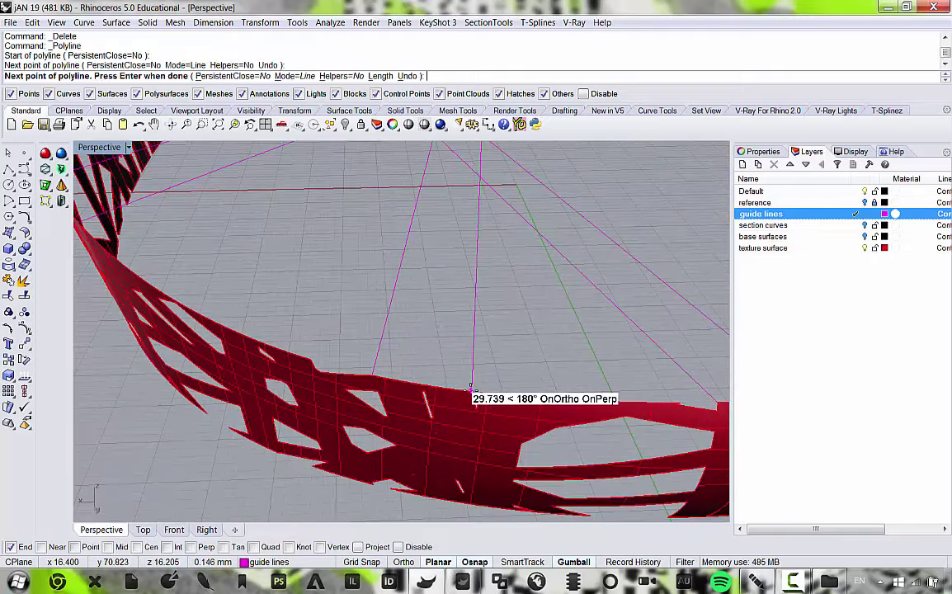
{"action": "key", "text": "Return"}
Draw a polyline from the V-notch on the mirrored strut past the Y axis to the small notch on the opposite rim.
{"action": "scroll", "coordinate": [475, 367], "scroll_direction": "down", "scroll_amount": 6}
{"action": "scroll", "coordinate": [497, 444], "scroll_direction": "up", "scroll_amount": 7}
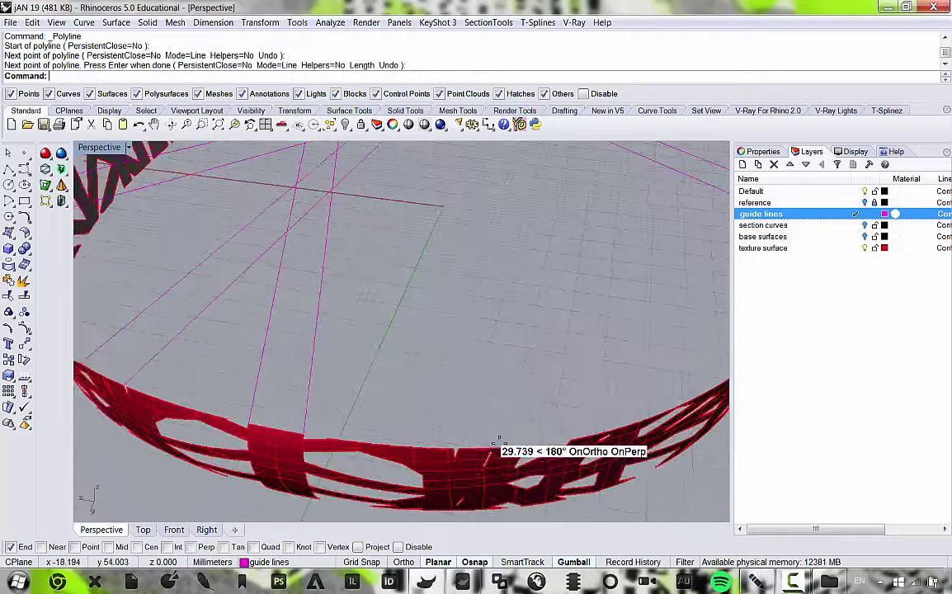
{"action": "scroll", "coordinate": [498, 444], "scroll_direction": "down", "scroll_amount": 4}
{"action": "right_click_drag", "start_coordinate": [491, 445], "coordinate": [468, 394]}
{"action": "scroll", "coordinate": [467, 394], "scroll_direction": "down", "scroll_amount": 5}
{"action": "scroll", "coordinate": [495, 363], "scroll_direction": "up", "scroll_amount": 6}
{"action": "right_click_drag", "start_coordinate": [510, 336], "coordinate": [438, 424]}
{"action": "scroll", "coordinate": [426, 413], "scroll_direction": "up", "scroll_amount": 5}
{"action": "right_click", "coordinate": [426, 414]}
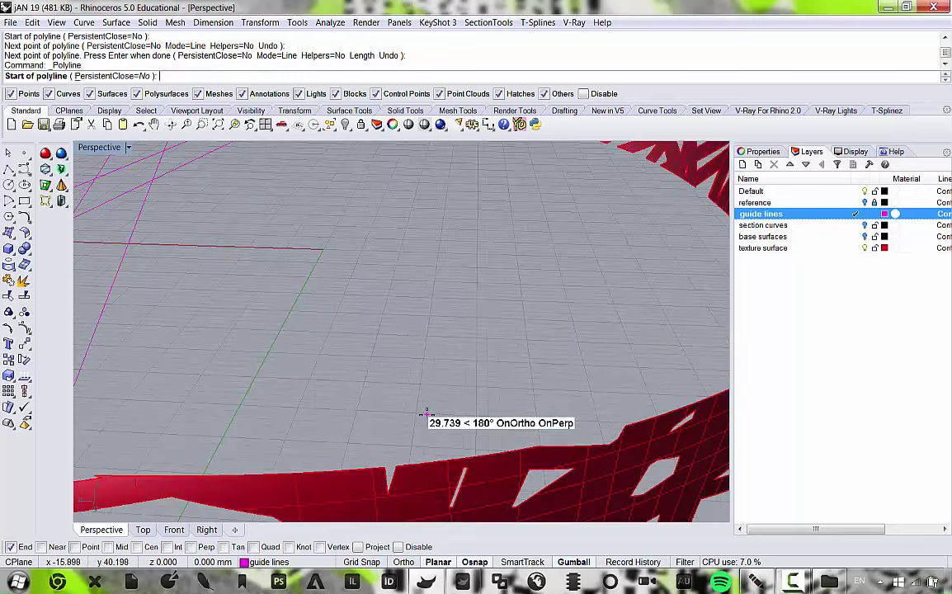
{"action": "left_click", "coordinate": [398, 455]}
{"action": "scroll", "coordinate": [400, 390], "scroll_direction": "down", "scroll_amount": 5}
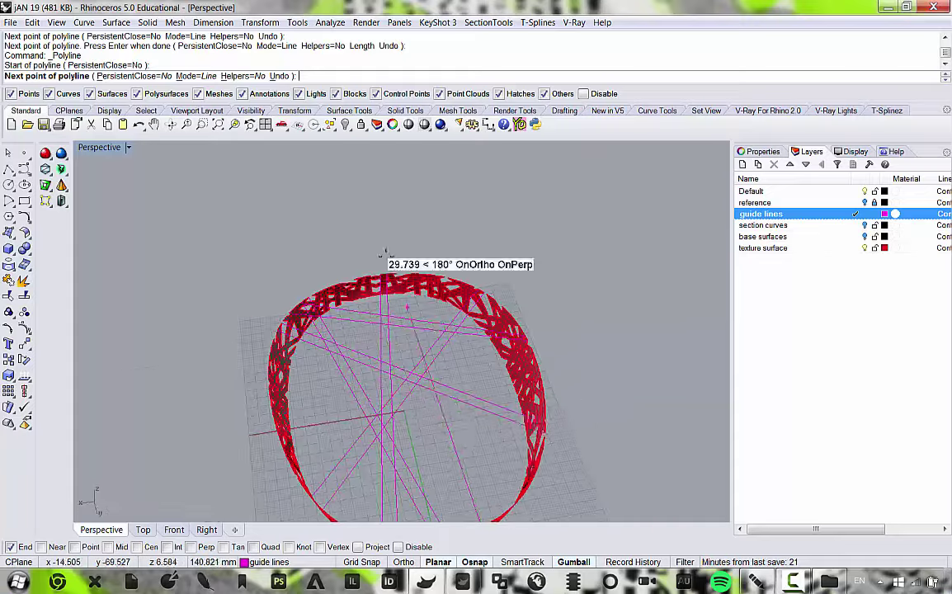
{"action": "scroll", "coordinate": [384, 252], "scroll_direction": "up", "scroll_amount": 6}
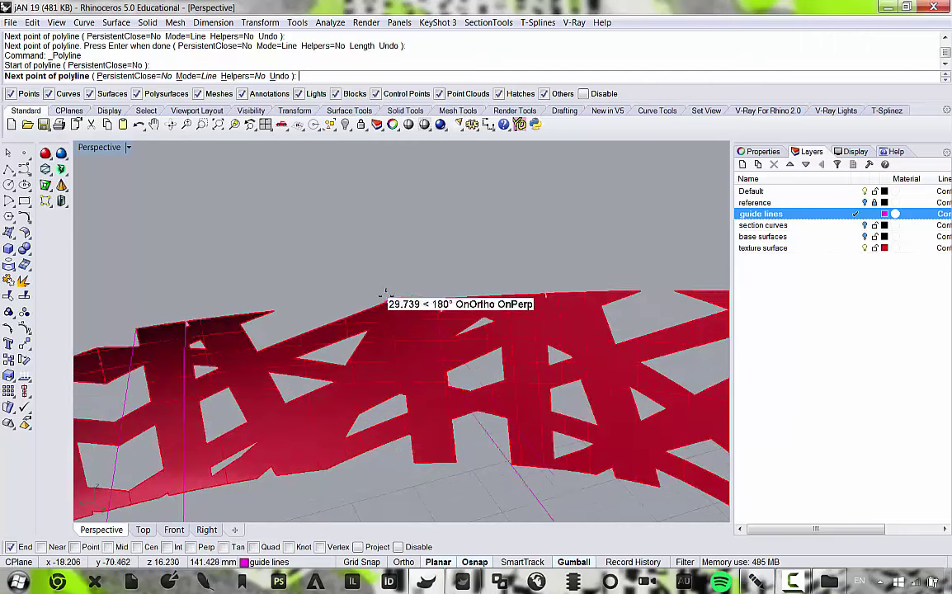
{"action": "scroll", "coordinate": [554, 292], "scroll_direction": "up", "scroll_amount": 3}
{"action": "left_click", "coordinate": [544, 292]}
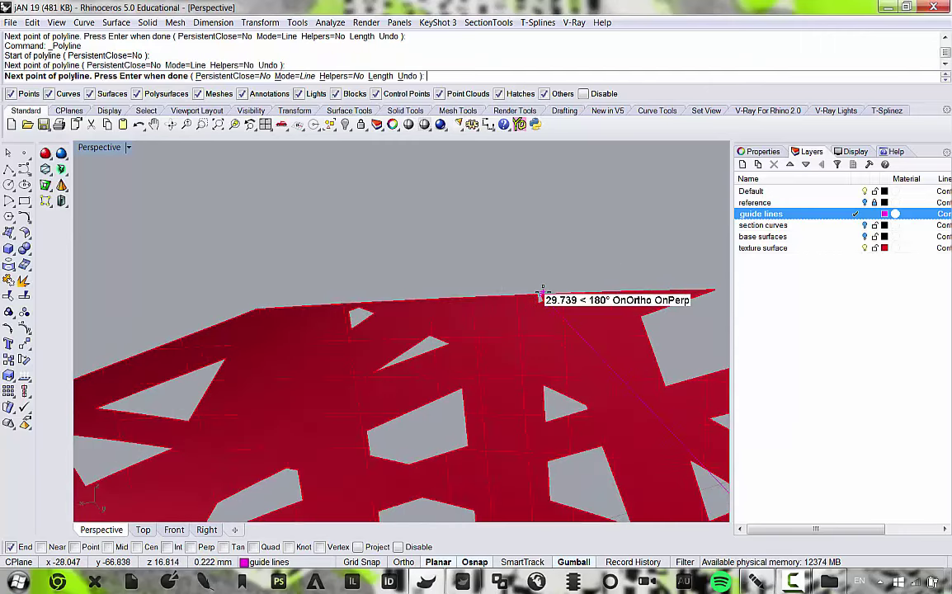
{"action": "key", "text": "Return"}
Draw a companion polyline from the pointed strut tip next to that notch back to the next rim corner beyond the V-notch.
{"action": "scroll", "coordinate": [503, 244], "scroll_direction": "down", "scroll_amount": 6}
{"action": "scroll", "coordinate": [578, 259], "scroll_direction": "up", "scroll_amount": 6}
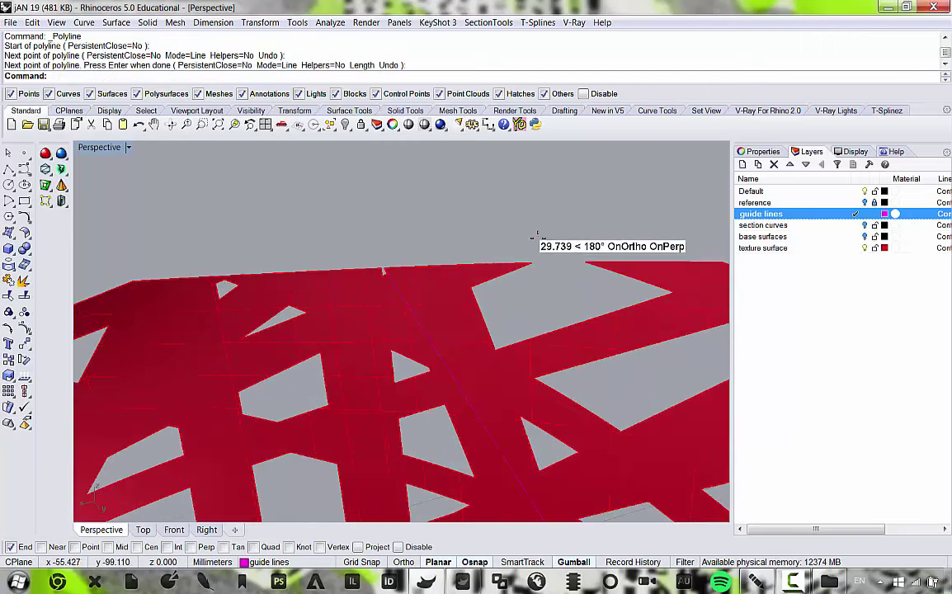
{"action": "key", "text": "Return"}
{"action": "left_click", "coordinate": [530, 260]}
{"action": "scroll", "coordinate": [400, 246], "scroll_direction": "down", "scroll_amount": 10}
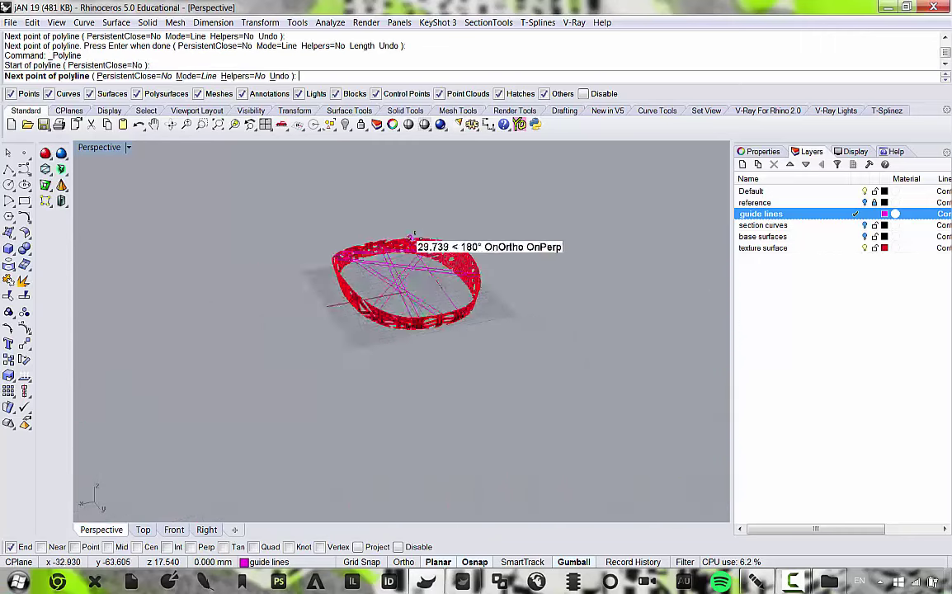
{"action": "scroll", "coordinate": [403, 320], "scroll_direction": "up", "scroll_amount": 8}
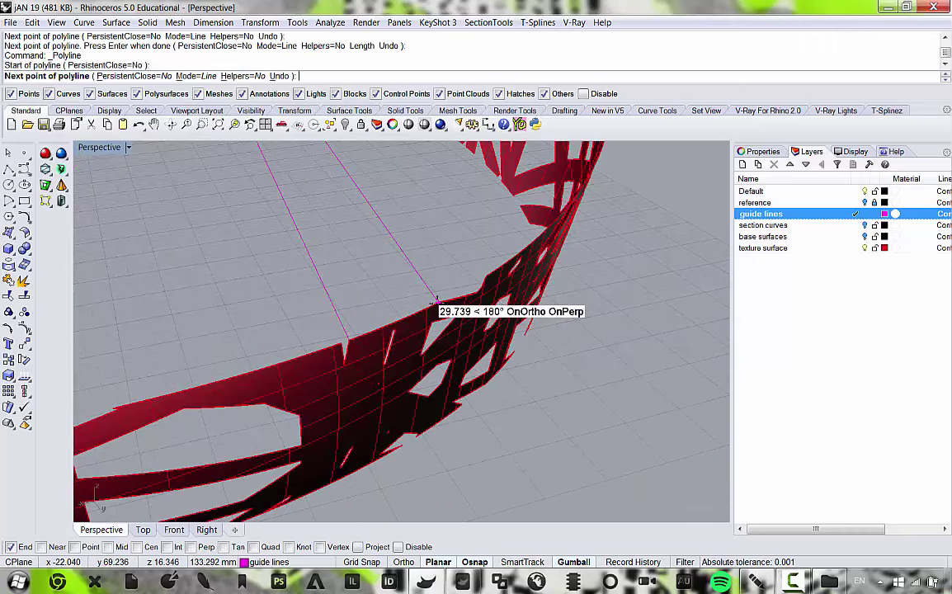
{"action": "left_click", "coordinate": [436, 301]}
{"action": "right_click", "coordinate": [437, 302]}
Draw a polyline from the sliver notch on the long side's rim to the notched strut near the X axis on the opposite rim.
{"action": "scroll", "coordinate": [435, 303], "scroll_direction": "down", "scroll_amount": 10}
{"action": "right_click_drag", "start_coordinate": [416, 320], "coordinate": [388, 364]}
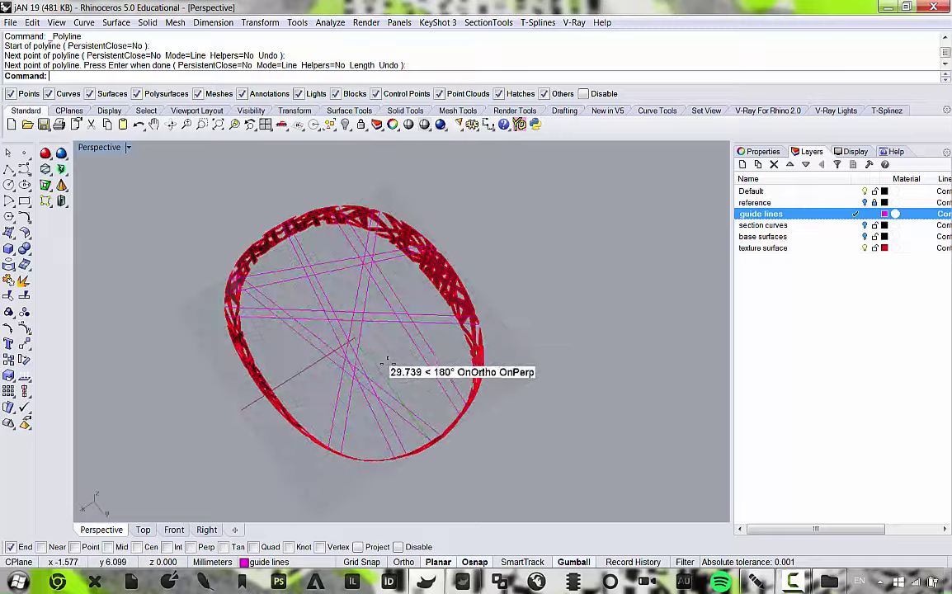
{"action": "scroll", "coordinate": [495, 239], "scroll_direction": "up", "scroll_amount": 5}
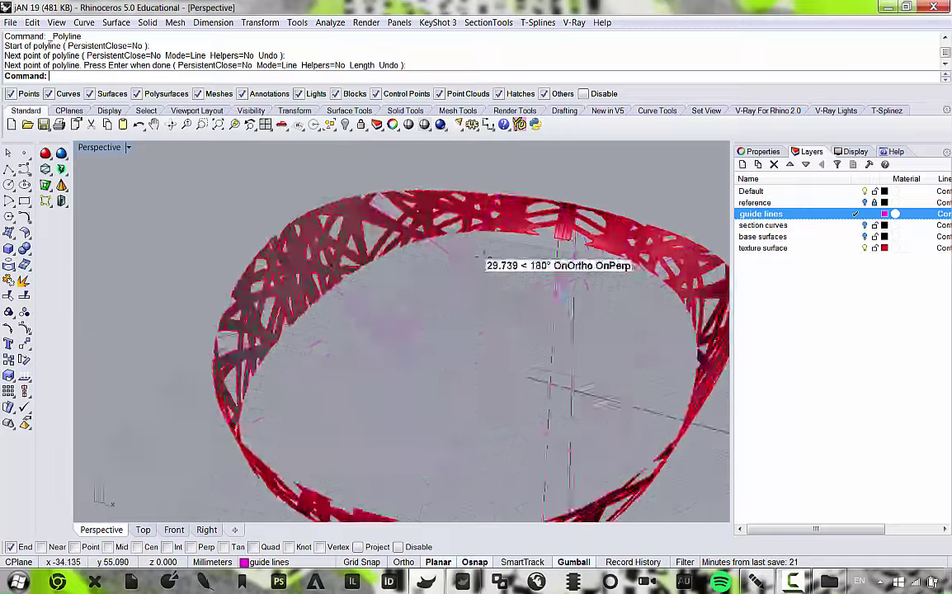
{"action": "scroll", "coordinate": [308, 172], "scroll_direction": "up", "scroll_amount": 8}
{"action": "scroll", "coordinate": [351, 208], "scroll_direction": "down", "scroll_amount": 6}
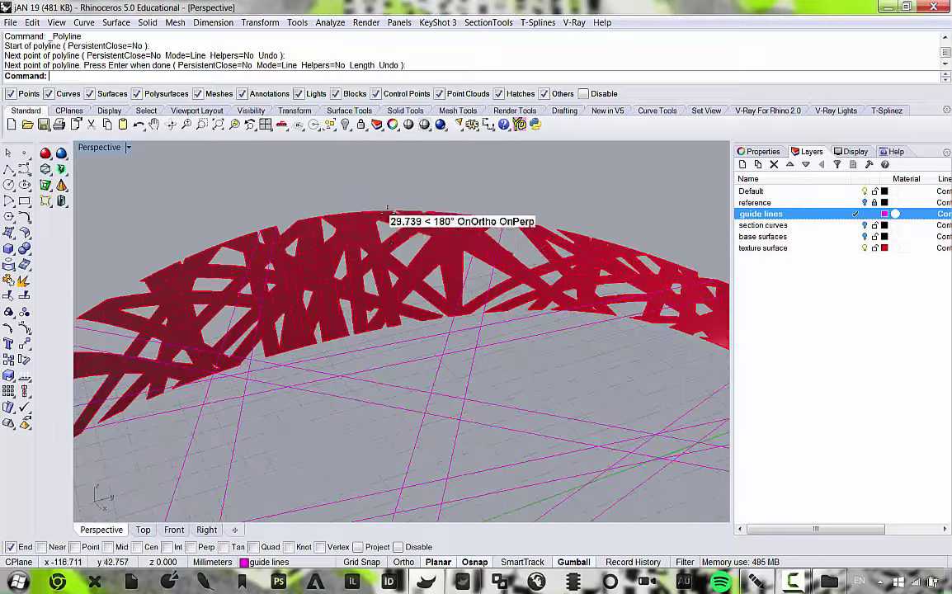
{"action": "right_click_drag", "start_coordinate": [389, 211], "coordinate": [401, 221]}
{"action": "scroll", "coordinate": [388, 210], "scroll_direction": "up", "scroll_amount": 4}
{"action": "key", "text": "Return"}
{"action": "left_click", "coordinate": [326, 202]}
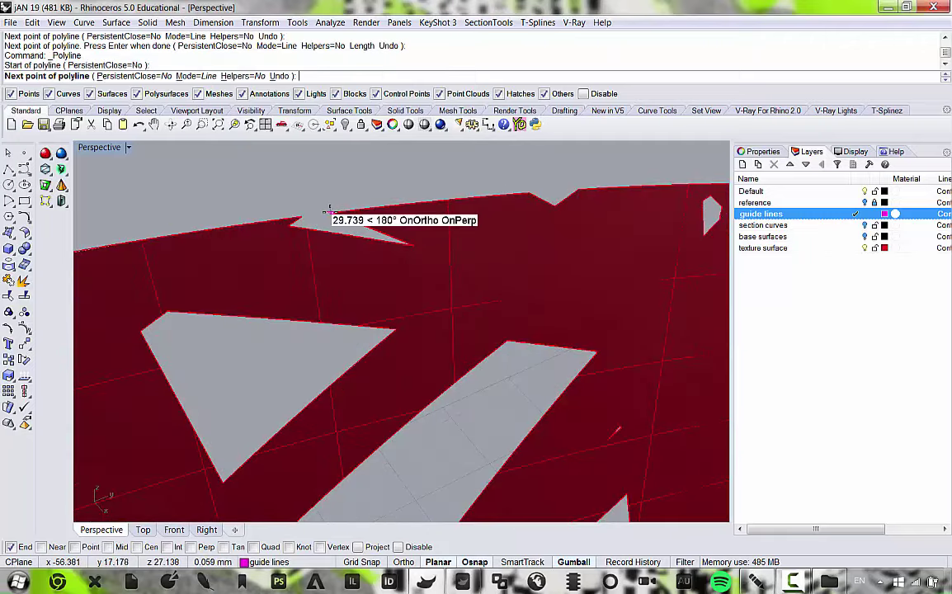
{"action": "scroll", "coordinate": [329, 196], "scroll_direction": "down", "scroll_amount": 2}
{"action": "scroll", "coordinate": [440, 319], "scroll_direction": "down", "scroll_amount": 4}
{"action": "scroll", "coordinate": [487, 393], "scroll_direction": "up", "scroll_amount": 6}
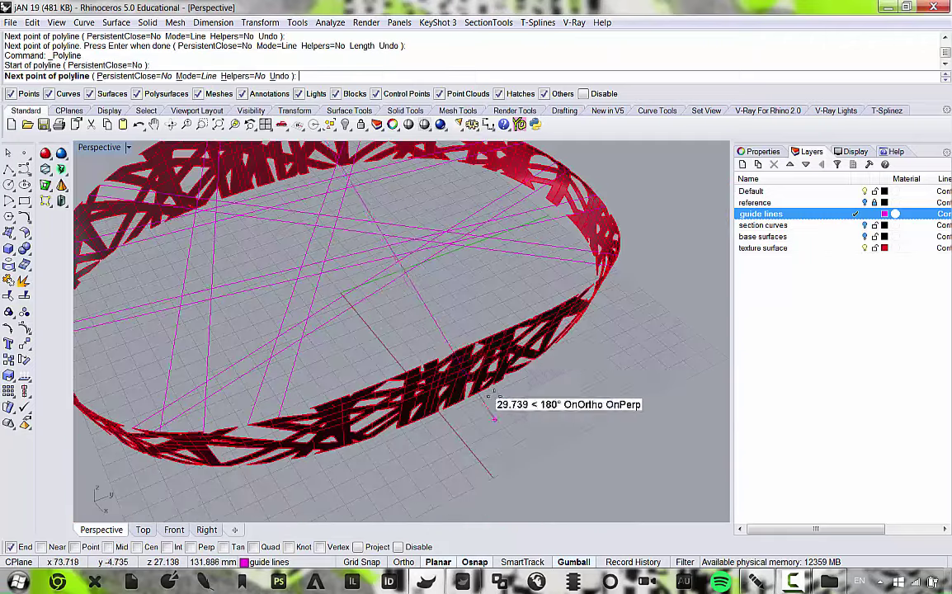
{"action": "left_click", "coordinate": [403, 390]}
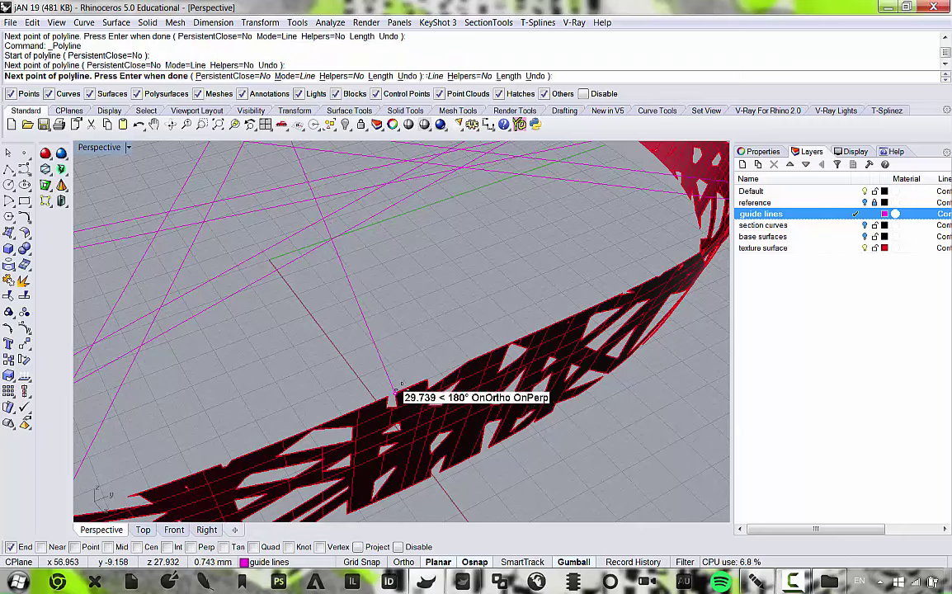
{"action": "key", "text": "Return"}
Draw a companion polyline from the rim corner beside the notched strut near the X axis to the rim corner beyond the sliver notch.
{"action": "key", "text": "Return"}
{"action": "left_click", "coordinate": [427, 380]}
{"action": "scroll", "coordinate": [427, 389], "scroll_direction": "down", "scroll_amount": 3}
{"action": "scroll", "coordinate": [346, 229], "scroll_direction": "down", "scroll_amount": 3}
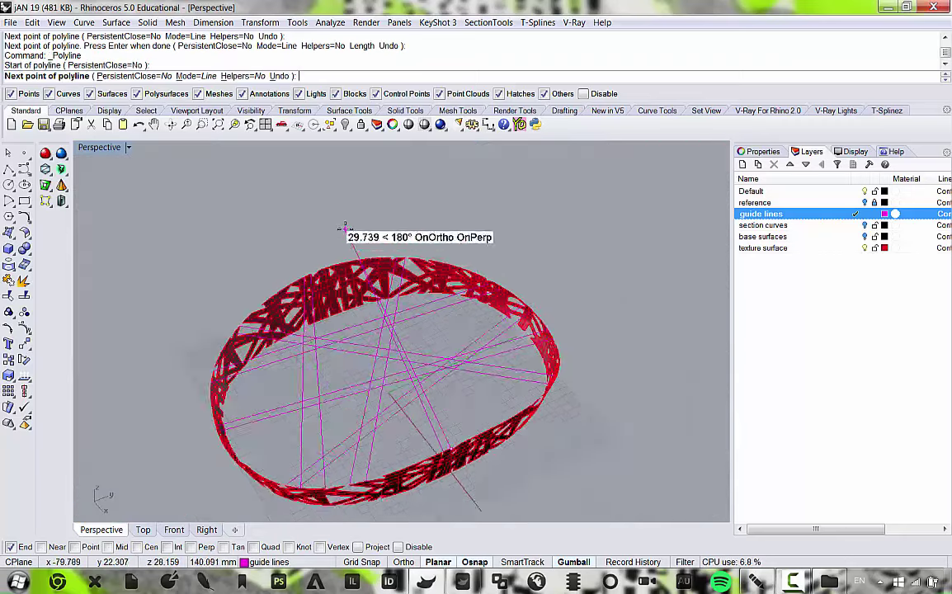
{"action": "scroll", "coordinate": [425, 323], "scroll_direction": "up", "scroll_amount": 7}
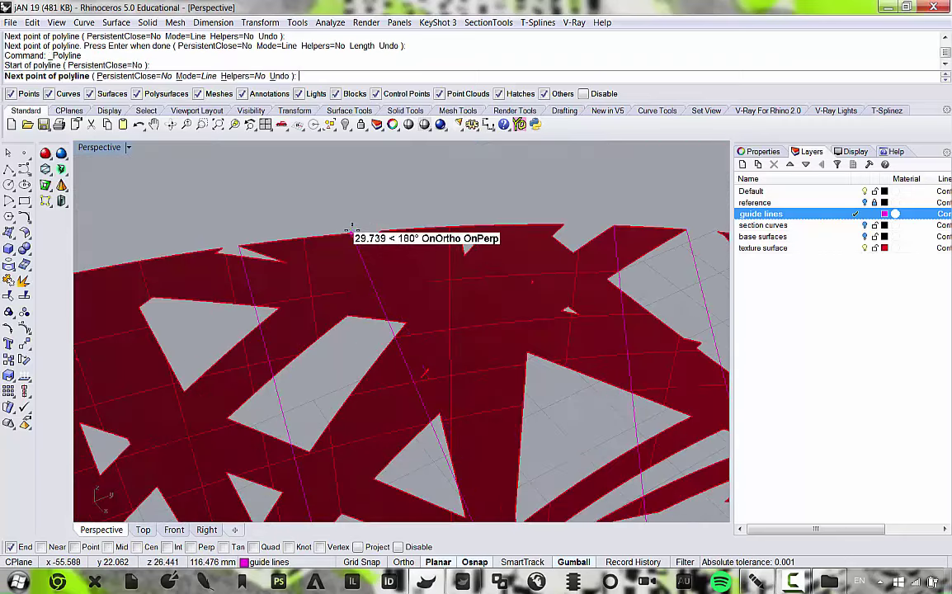
{"action": "left_click", "coordinate": [351, 231]}
{"action": "key", "text": "Return"}
Draw a polyline from the pointed strut tip across the wide rim opening to the base corner of the pointed strut on the opposite rim.
{"action": "scroll", "coordinate": [363, 224], "scroll_direction": "down", "scroll_amount": 3}
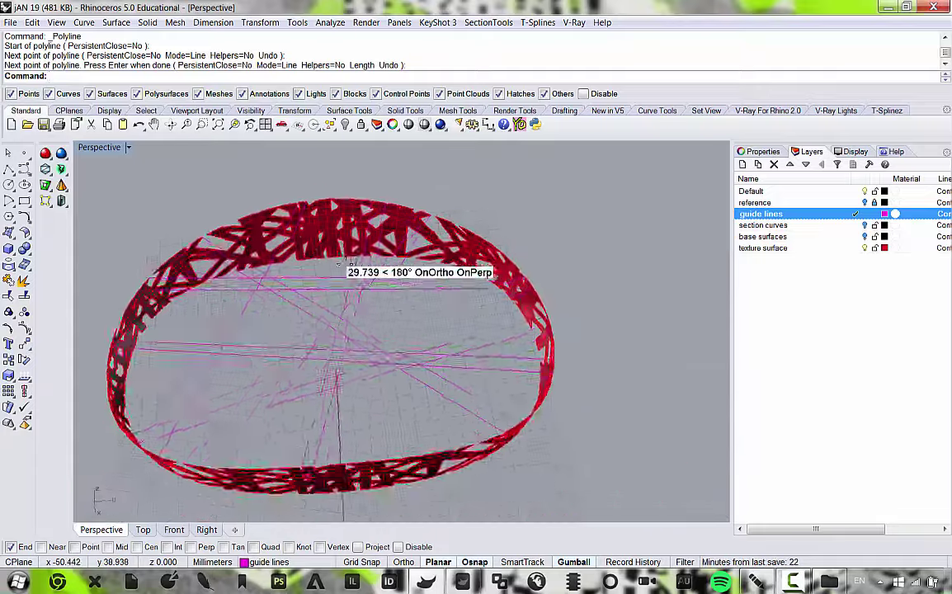
{"action": "scroll", "coordinate": [334, 236], "scroll_direction": "up", "scroll_amount": 6}
{"action": "scroll", "coordinate": [350, 218], "scroll_direction": "down", "scroll_amount": 4}
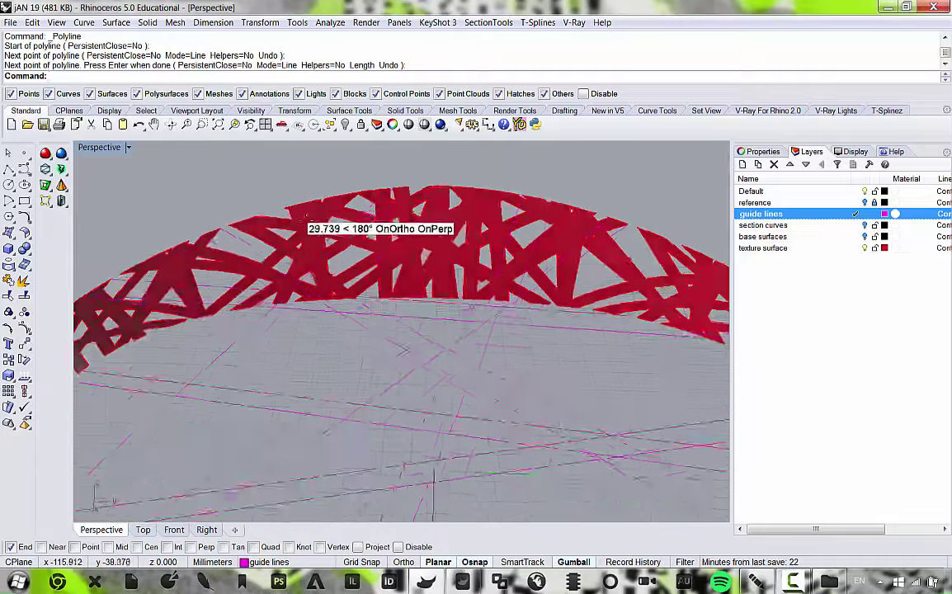
{"action": "scroll", "coordinate": [317, 189], "scroll_direction": "up", "scroll_amount": 2}
{"action": "scroll", "coordinate": [239, 216], "scroll_direction": "up", "scroll_amount": 4}
{"action": "scroll", "coordinate": [273, 214], "scroll_direction": "down", "scroll_amount": 6}
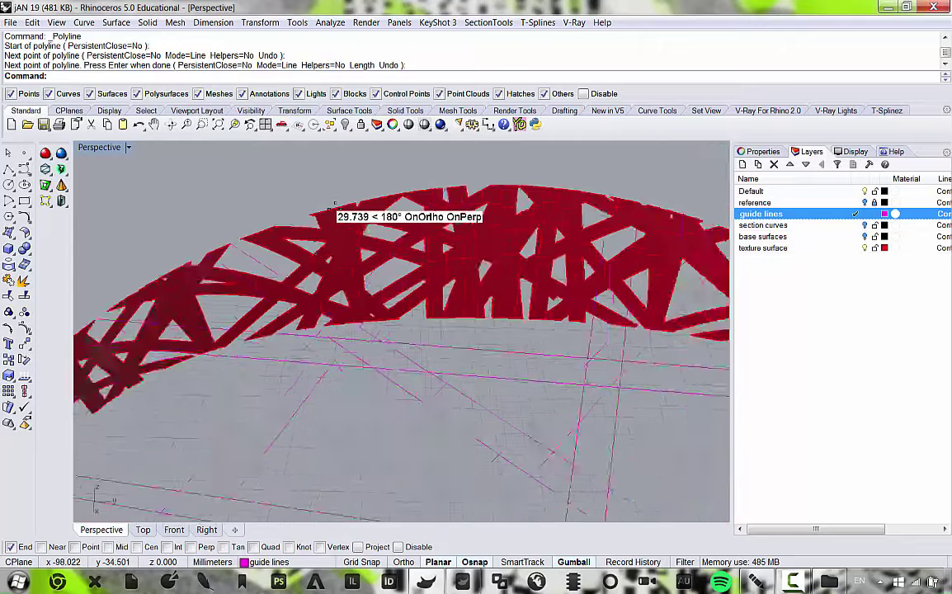
{"action": "scroll", "coordinate": [328, 249], "scroll_direction": "up", "scroll_amount": 6}
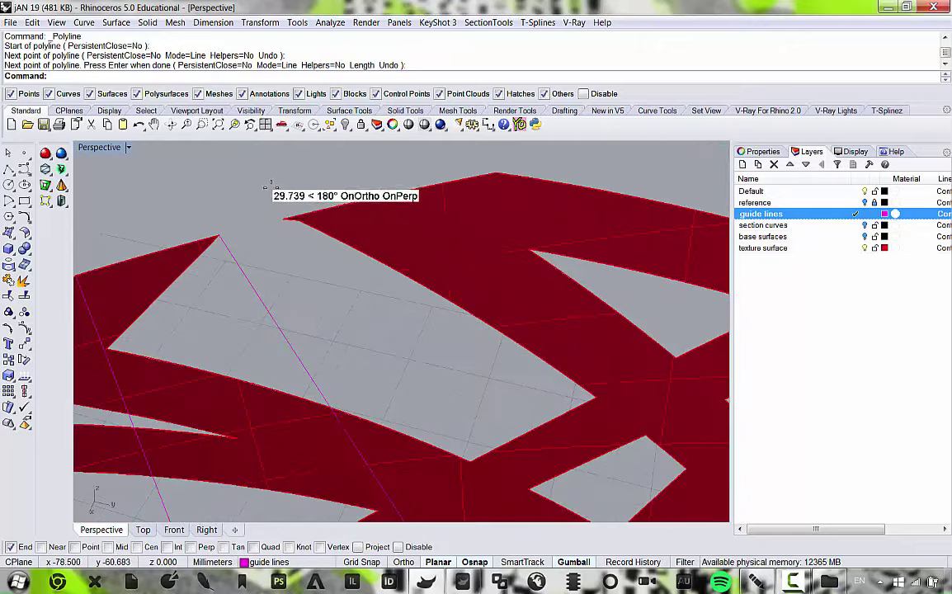
{"action": "key", "text": "Return"}
{"action": "left_click", "coordinate": [280, 213]}
{"action": "scroll", "coordinate": [293, 213], "scroll_direction": "down", "scroll_amount": 8}
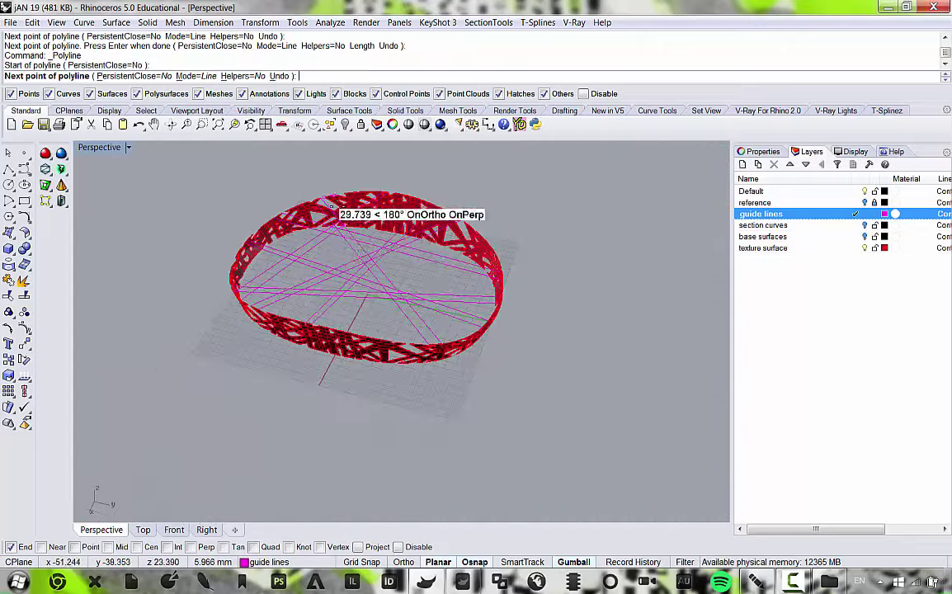
{"action": "scroll", "coordinate": [385, 348], "scroll_direction": "up", "scroll_amount": 8}
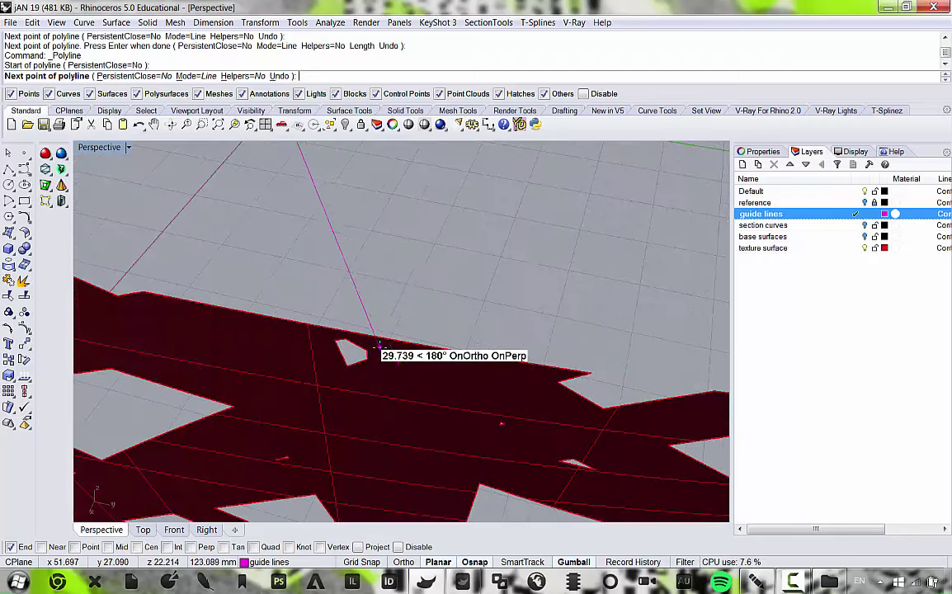
{"action": "scroll", "coordinate": [465, 348], "scroll_direction": "down", "scroll_amount": 3}
{"action": "scroll", "coordinate": [468, 349], "scroll_direction": "up", "scroll_amount": 5}
{"action": "scroll", "coordinate": [421, 421], "scroll_direction": "down", "scroll_amount": 2}
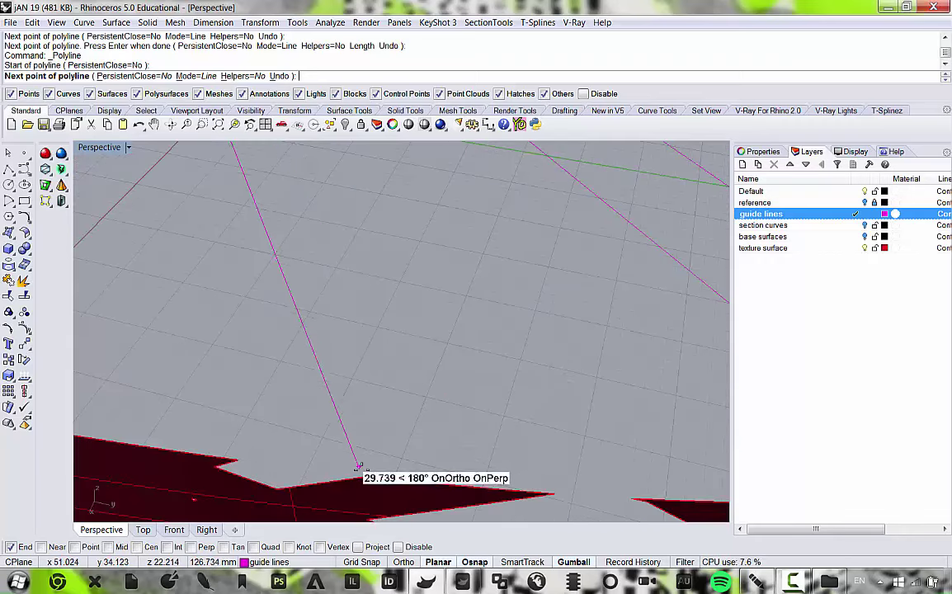
{"action": "left_click", "coordinate": [363, 474]}
{"action": "right_click", "coordinate": [367, 472]}
Draw a companion polyline from that opposite strut's pointed tip back to the next rim corner beyond the first line's starting tip.
{"action": "right_click", "coordinate": [511, 441]}
{"action": "left_click", "coordinate": [551, 494]}
{"action": "scroll", "coordinate": [502, 458], "scroll_direction": "down", "scroll_amount": 8}
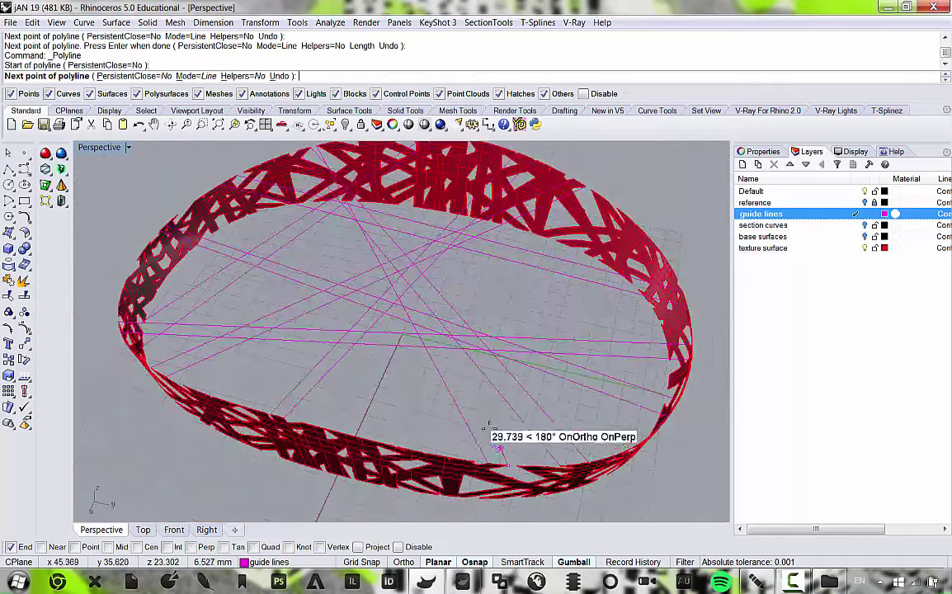
{"action": "scroll", "coordinate": [410, 258], "scroll_direction": "down", "scroll_amount": 2}
{"action": "scroll", "coordinate": [367, 342], "scroll_direction": "up", "scroll_amount": 8}
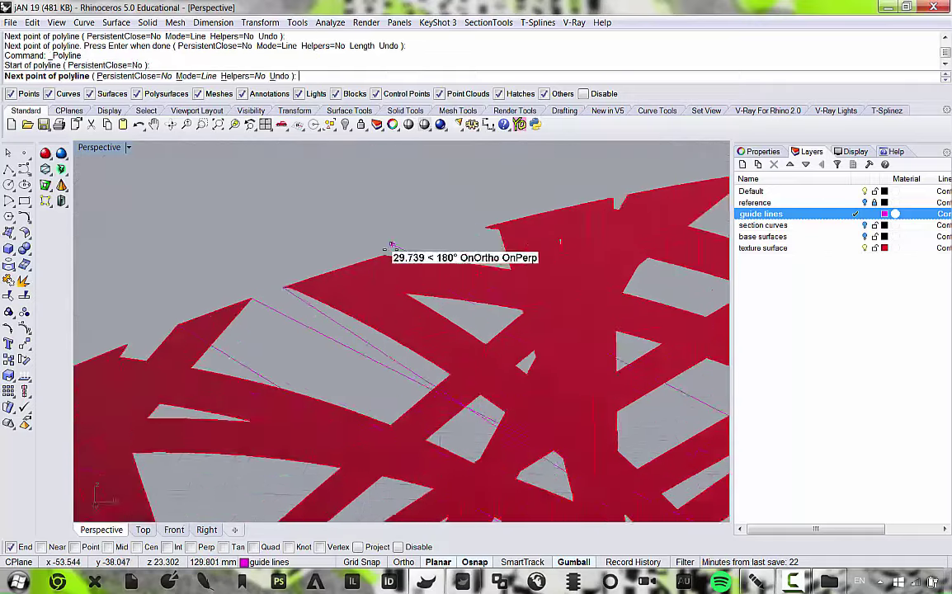
{"action": "left_click", "coordinate": [389, 249]}
{"action": "key", "text": "Return"}
Draw a polyline from the strut tip above the narrow rim notch to the upper edge of the long pointed strut on the opposite rim.
{"action": "scroll", "coordinate": [388, 264], "scroll_direction": "down", "scroll_amount": 6}
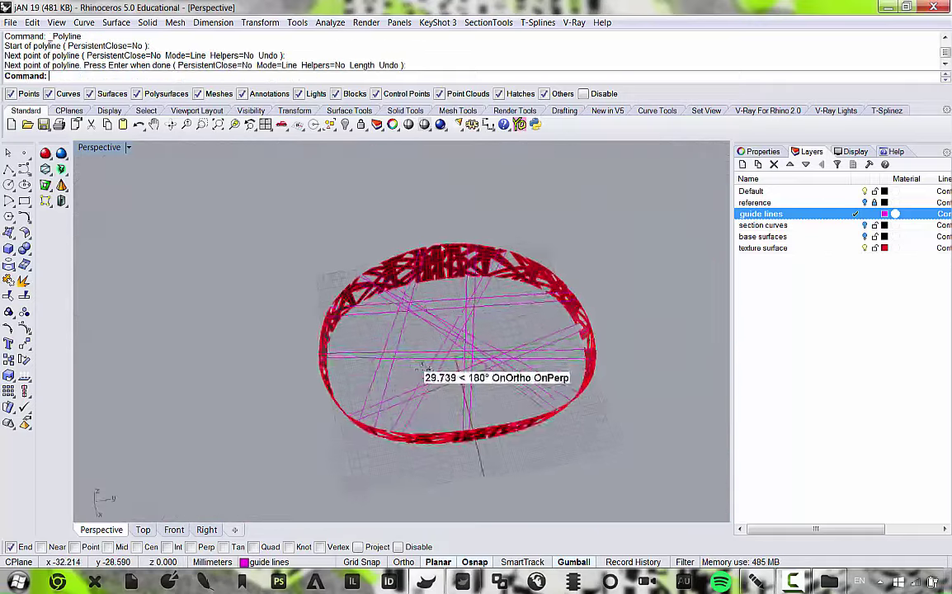
{"action": "scroll", "coordinate": [478, 191], "scroll_direction": "up", "scroll_amount": 8}
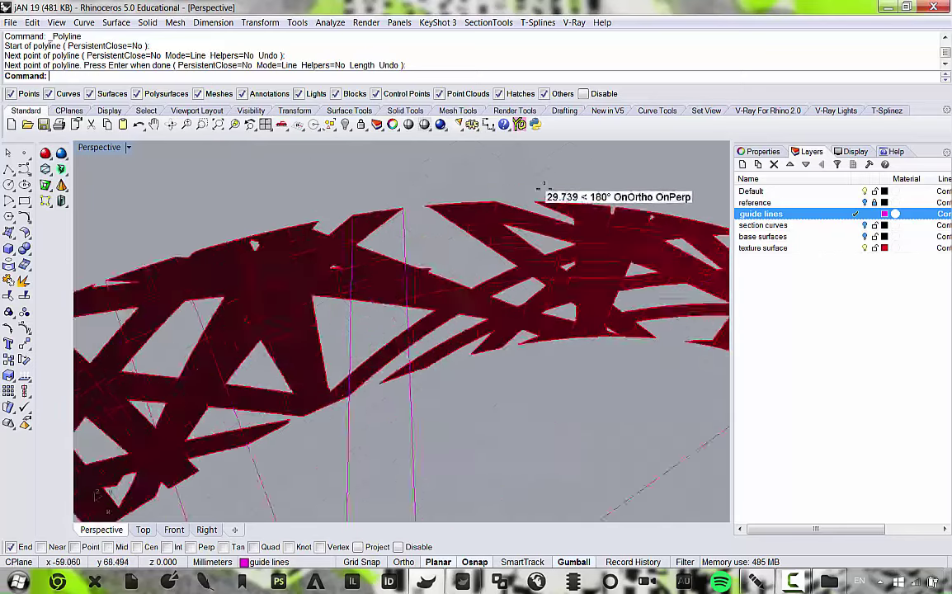
{"action": "key", "text": "Return"}
{"action": "left_click", "coordinate": [517, 214]}
{"action": "scroll", "coordinate": [518, 206], "scroll_direction": "down", "scroll_amount": 6}
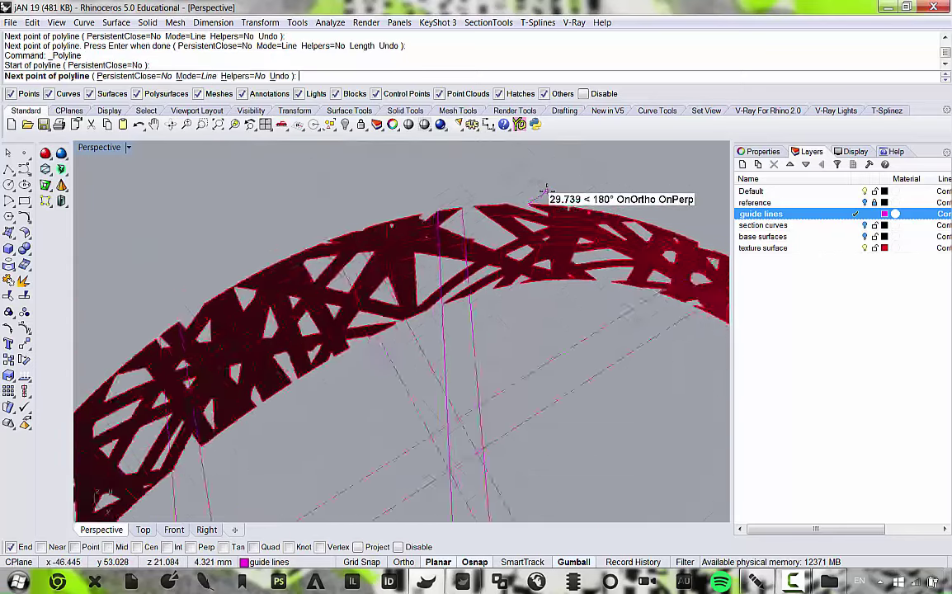
{"action": "scroll", "coordinate": [499, 346], "scroll_direction": "up", "scroll_amount": 4}
{"action": "scroll", "coordinate": [480, 265], "scroll_direction": "up", "scroll_amount": 3}
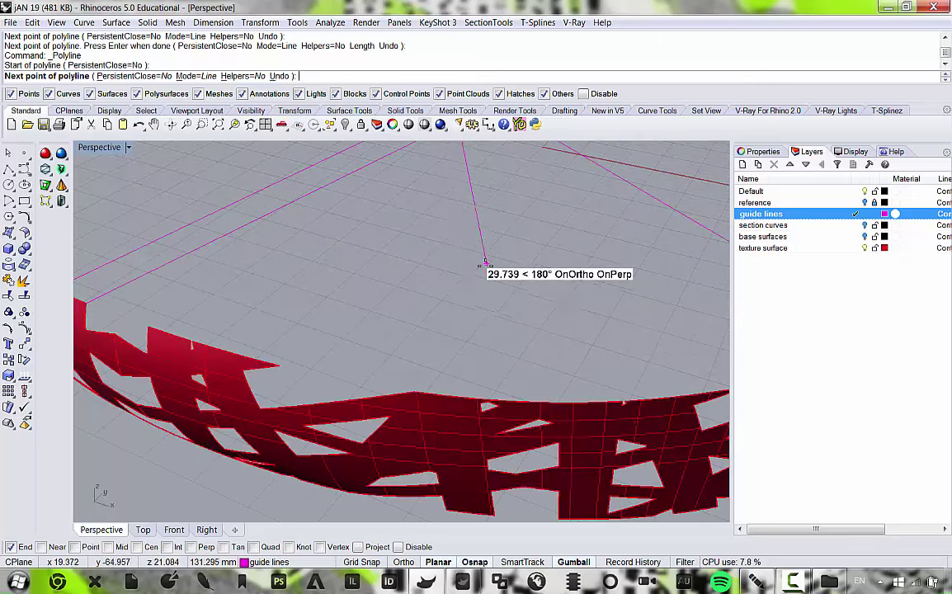
{"action": "scroll", "coordinate": [442, 288], "scroll_direction": "down", "scroll_amount": 5}
{"action": "scroll", "coordinate": [515, 347], "scroll_direction": "up", "scroll_amount": 5}
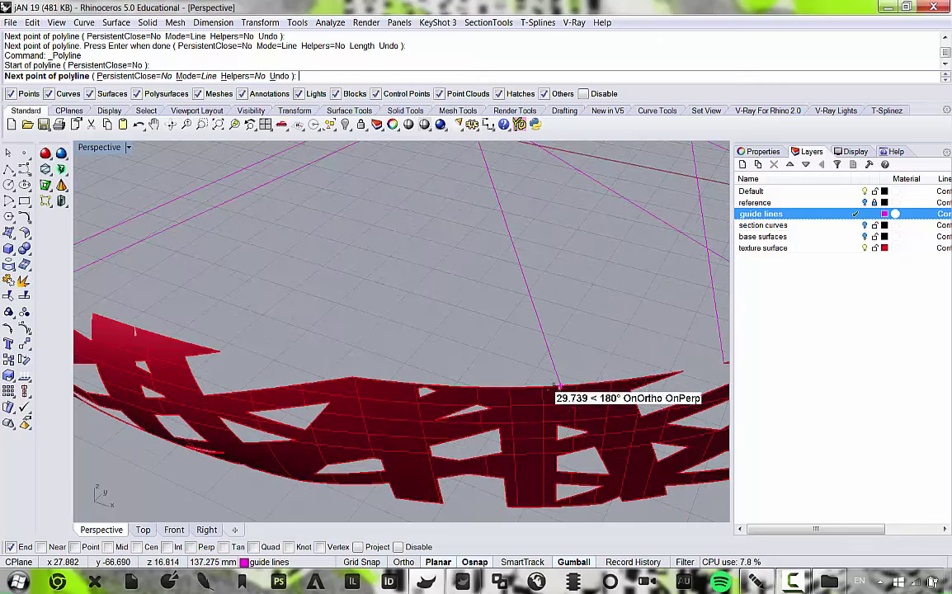
{"action": "left_click", "coordinate": [561, 386]}
{"action": "right_click", "coordinate": [665, 375]}
Draw a companion polyline from the long strut's pointed tip back to the next rim corner beyond the narrow notch.
{"action": "right_click", "coordinate": [680, 366]}
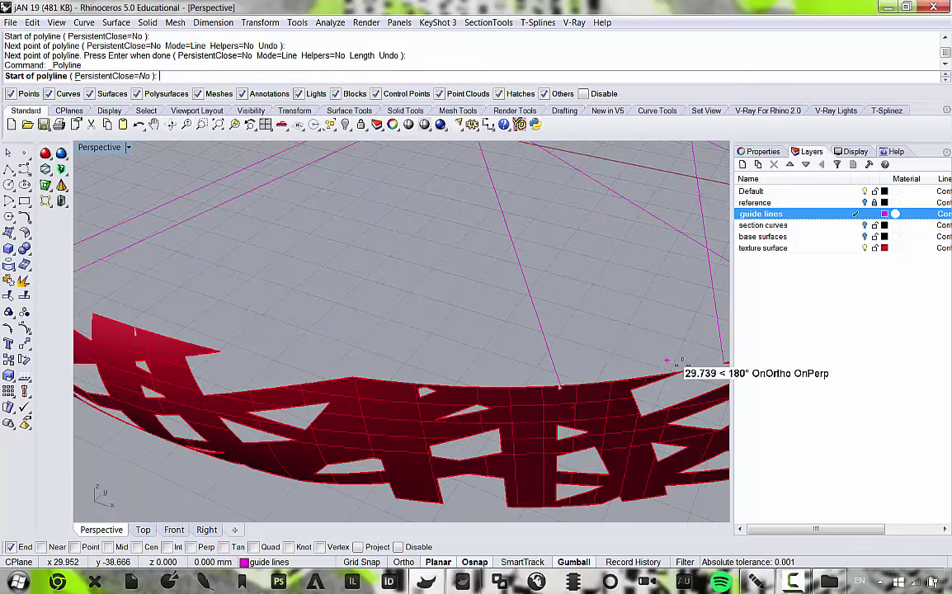
{"action": "left_click", "coordinate": [682, 371]}
{"action": "scroll", "coordinate": [483, 432], "scroll_direction": "down", "scroll_amount": 8}
{"action": "scroll", "coordinate": [434, 251], "scroll_direction": "up", "scroll_amount": 6}
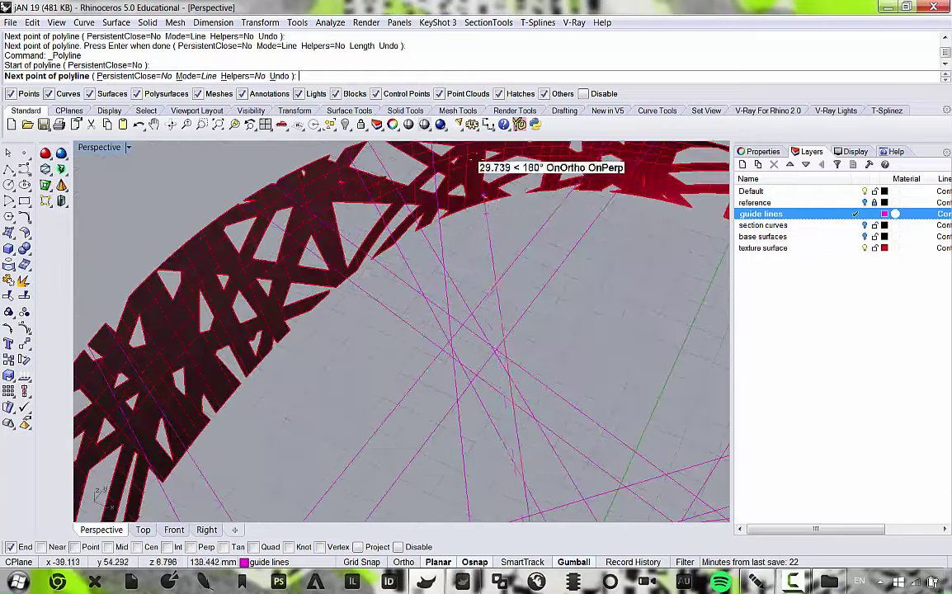
{"action": "scroll", "coordinate": [445, 178], "scroll_direction": "down", "scroll_amount": 1}
{"action": "left_click", "coordinate": [436, 207]}
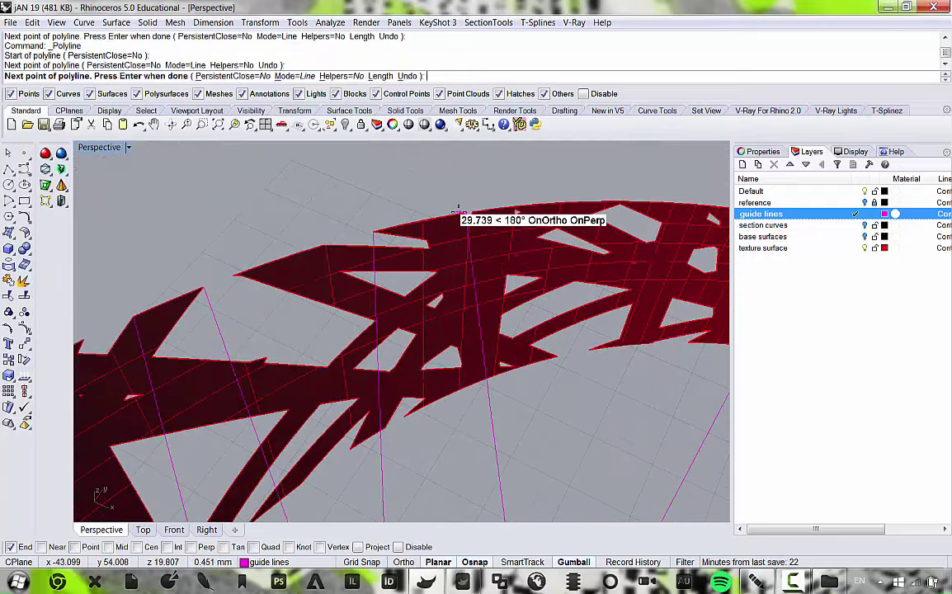
{"action": "key", "text": "Return"}
Draw a polyline from the small notch on the long side's rim to the opposite rim above the triangular opening, using Mid and Near snaps.
{"action": "scroll", "coordinate": [437, 214], "scroll_direction": "down", "scroll_amount": 4}
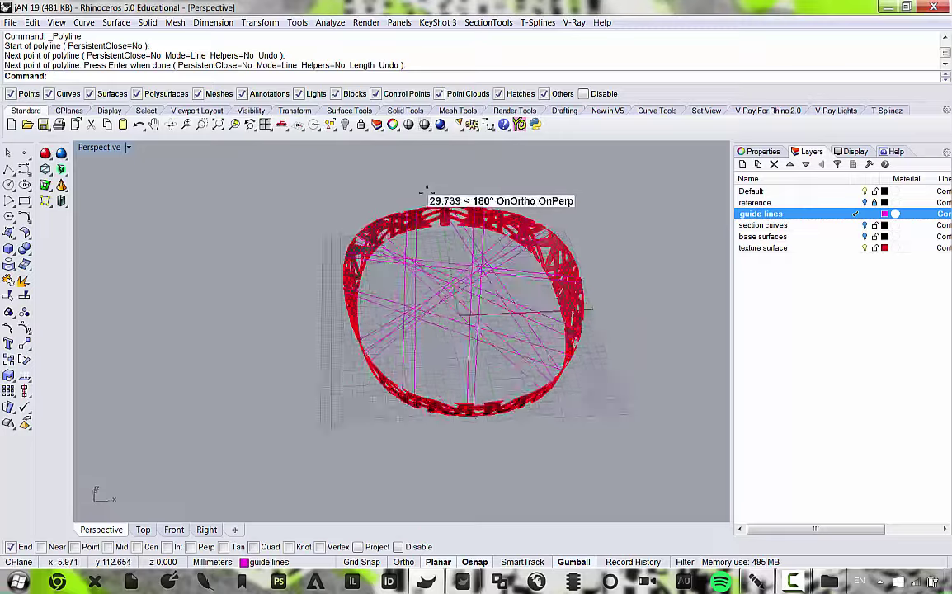
{"action": "scroll", "coordinate": [426, 190], "scroll_direction": "up", "scroll_amount": 5}
{"action": "scroll", "coordinate": [404, 235], "scroll_direction": "down", "scroll_amount": 5}
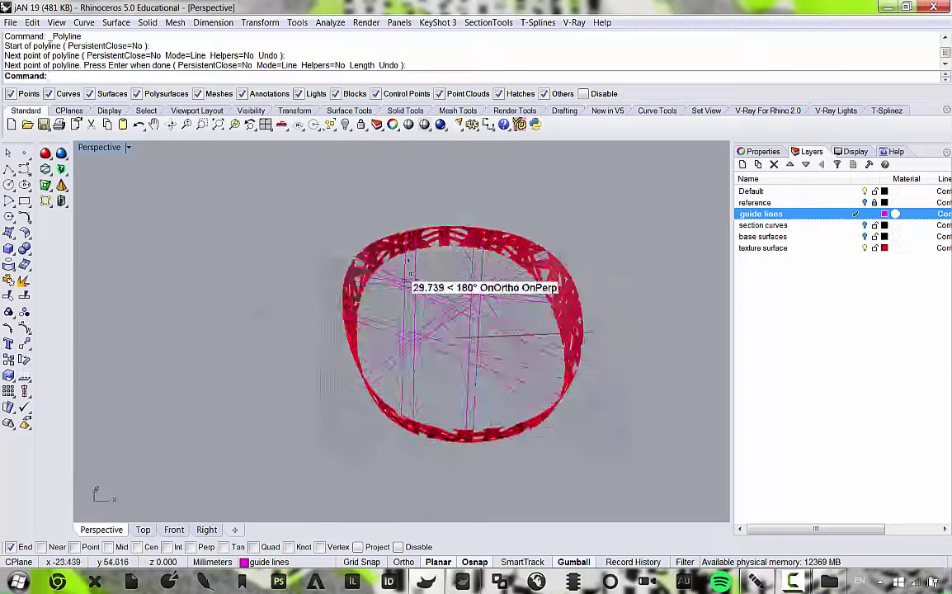
{"action": "scroll", "coordinate": [402, 235], "scroll_direction": "up", "scroll_amount": 5}
{"action": "scroll", "coordinate": [462, 213], "scroll_direction": "down", "scroll_amount": 5}
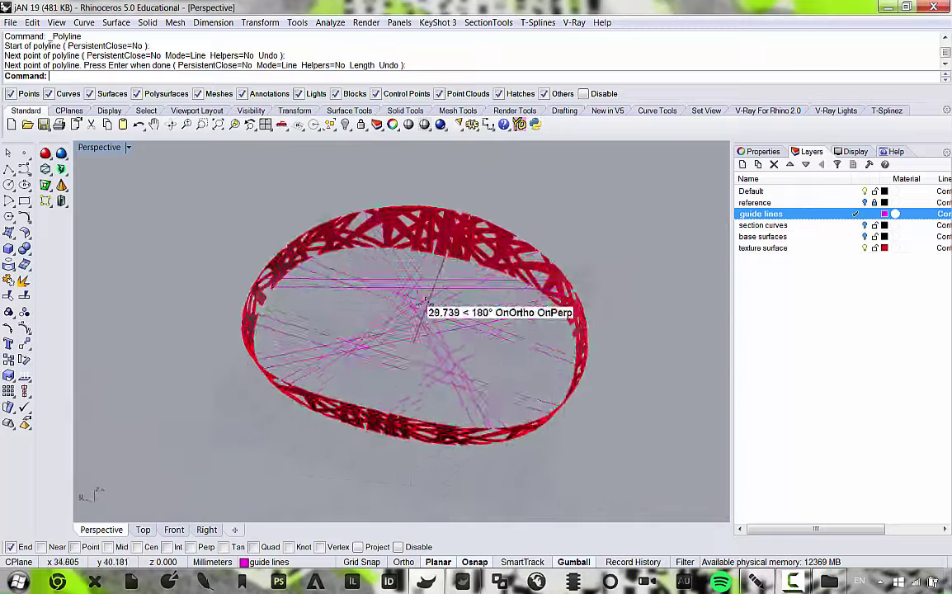
{"action": "scroll", "coordinate": [424, 302], "scroll_direction": "up", "scroll_amount": 5}
{"action": "scroll", "coordinate": [330, 231], "scroll_direction": "up", "scroll_amount": 6}
{"action": "key", "text": "Return"}
{"action": "left_click", "coordinate": [320, 236]}
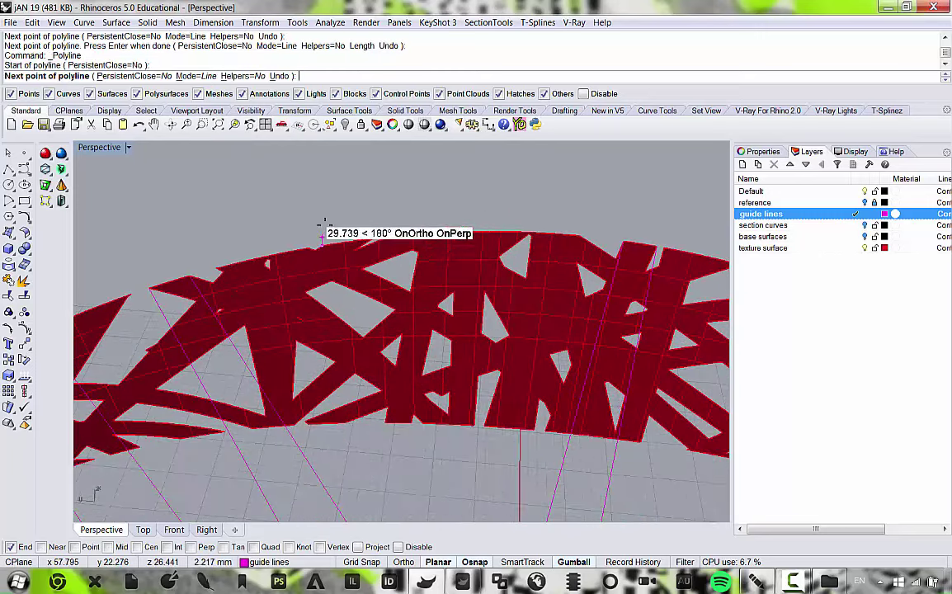
{"action": "scroll", "coordinate": [384, 207], "scroll_direction": "down", "scroll_amount": 3}
{"action": "scroll", "coordinate": [404, 189], "scroll_direction": "down", "scroll_amount": 5}
{"action": "scroll", "coordinate": [435, 403], "scroll_direction": "up", "scroll_amount": 7}
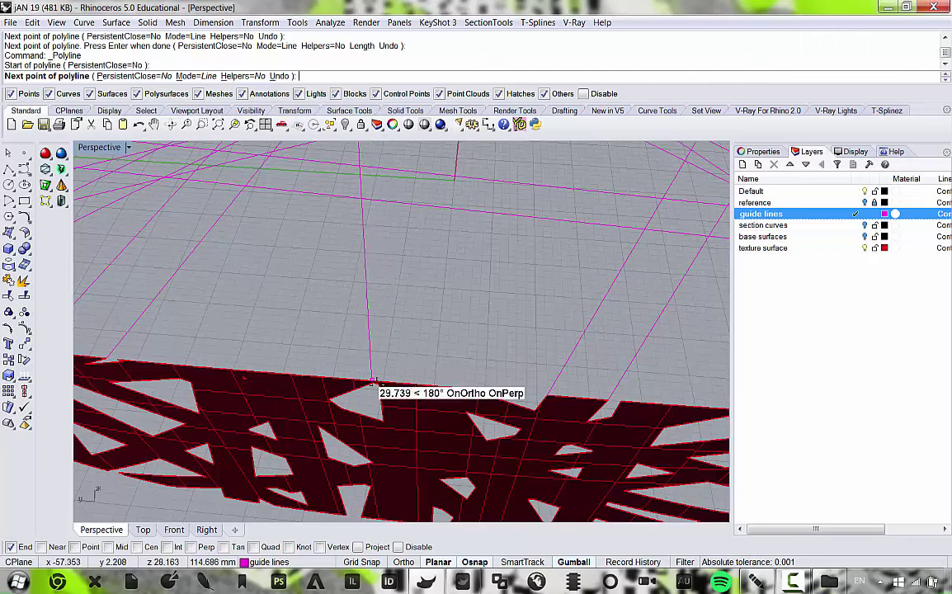
{"action": "scroll", "coordinate": [370, 381], "scroll_direction": "up", "scroll_amount": 3}
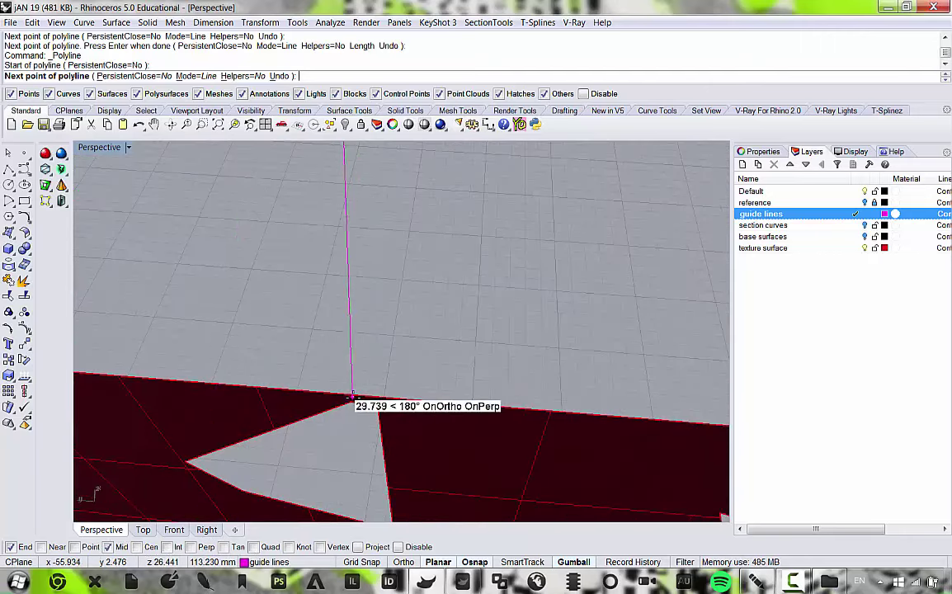
{"action": "scroll", "coordinate": [350, 401], "scroll_direction": "down", "scroll_amount": 3}
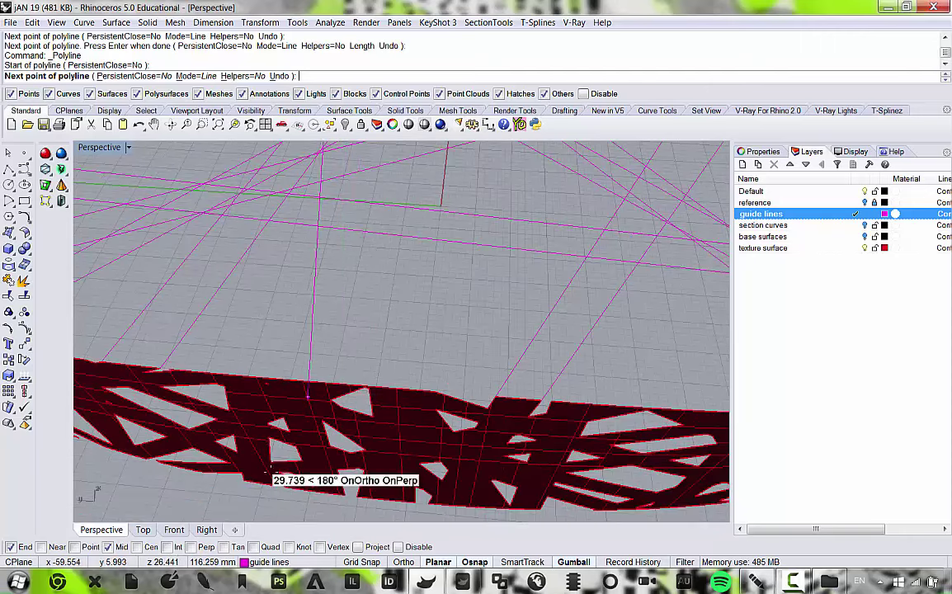
{"action": "scroll", "coordinate": [373, 372], "scroll_direction": "up", "scroll_amount": 3}
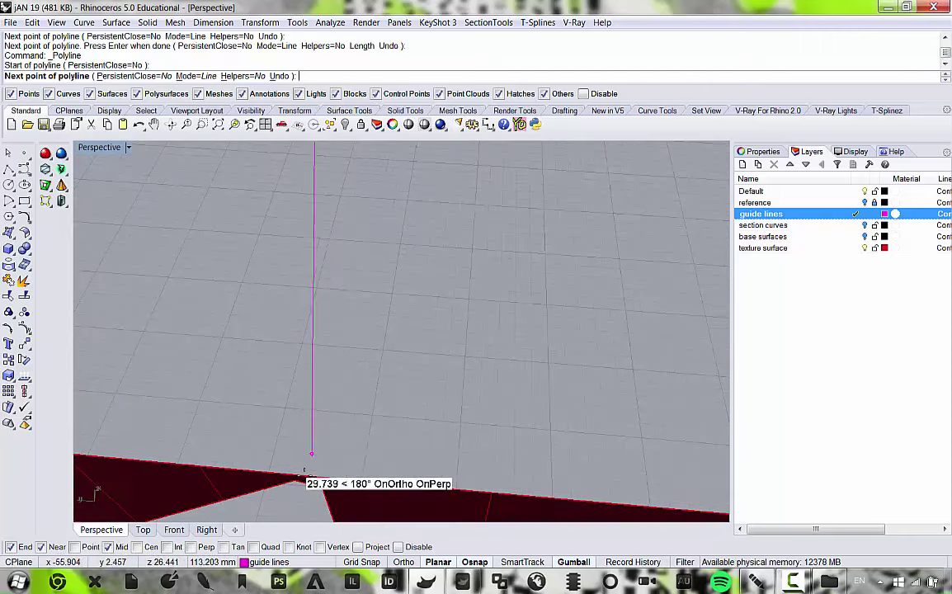
{"action": "scroll", "coordinate": [322, 478], "scroll_direction": "down", "scroll_amount": 5}
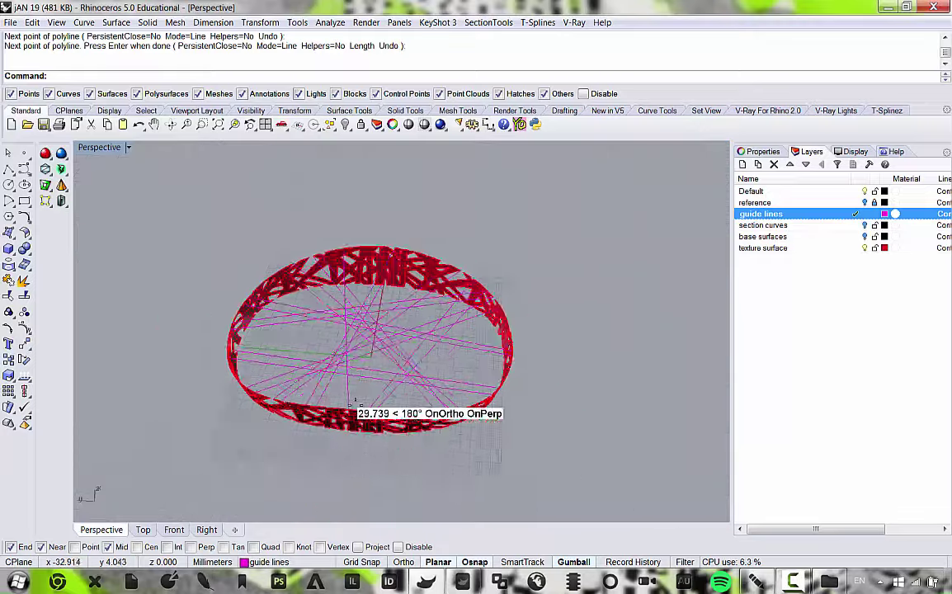
Draw a companion polyline from the opposite rim beside that line's end back to the rim corner next to the small notch.
{"action": "left_click", "coordinate": [9, 167]}
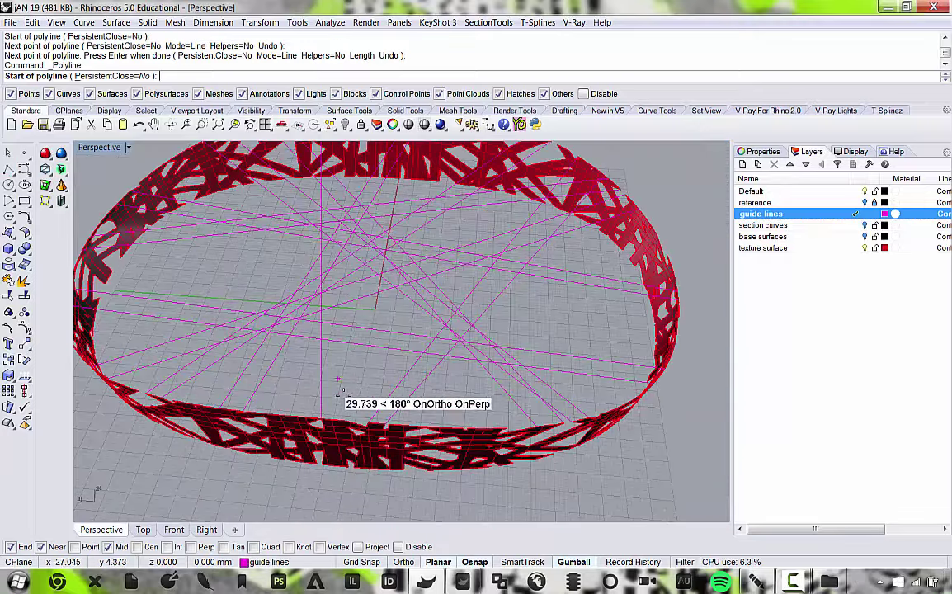
{"action": "left_click", "coordinate": [342, 410]}
{"action": "scroll", "coordinate": [335, 330], "scroll_direction": "down", "scroll_amount": 1}
{"action": "scroll", "coordinate": [350, 240], "scroll_direction": "up", "scroll_amount": 5}
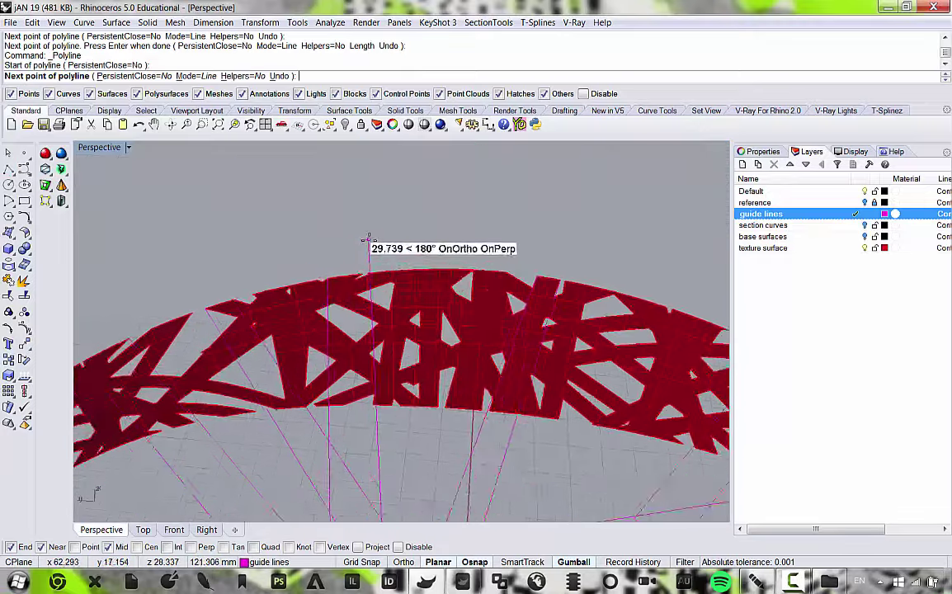
{"action": "left_click", "coordinate": [361, 272]}
{"action": "key", "text": "Return"}
Examine the roof guide lines across the whole ring in perspective and in the four-view layout's Top view.
{"action": "scroll", "coordinate": [361, 272], "scroll_direction": "down", "scroll_amount": 6}
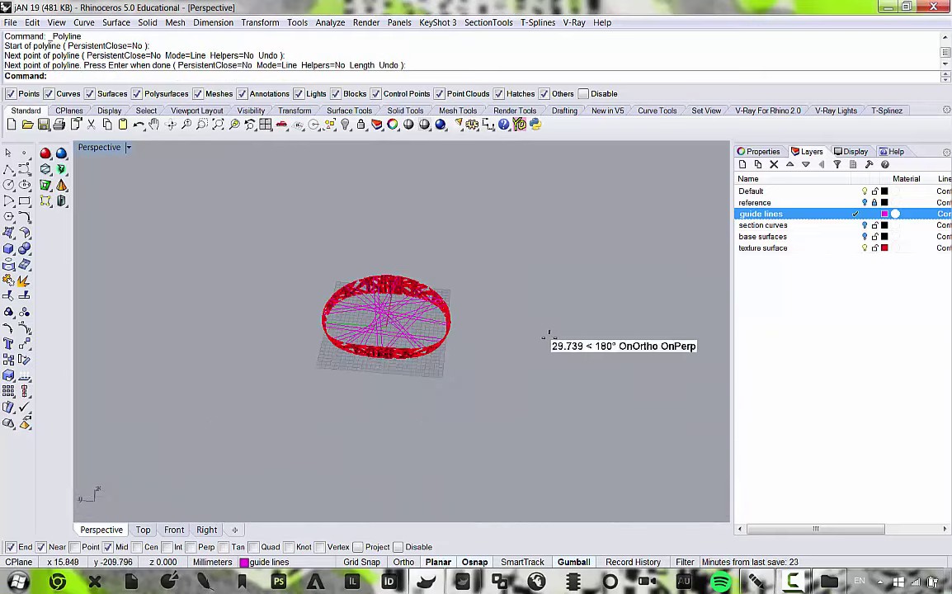
{"action": "scroll", "coordinate": [440, 330], "scroll_direction": "up", "scroll_amount": 8}
{"action": "right_click_drag", "start_coordinate": [464, 367], "coordinate": [575, 382]}
{"action": "scroll", "coordinate": [446, 282], "scroll_direction": "down", "scroll_amount": 7}
{"action": "scroll", "coordinate": [376, 309], "scroll_direction": "up", "scroll_amount": 7}
{"action": "scroll", "coordinate": [414, 350], "scroll_direction": "down", "scroll_amount": 5}
{"action": "right_click_drag", "start_coordinate": [414, 351], "coordinate": [474, 262]}
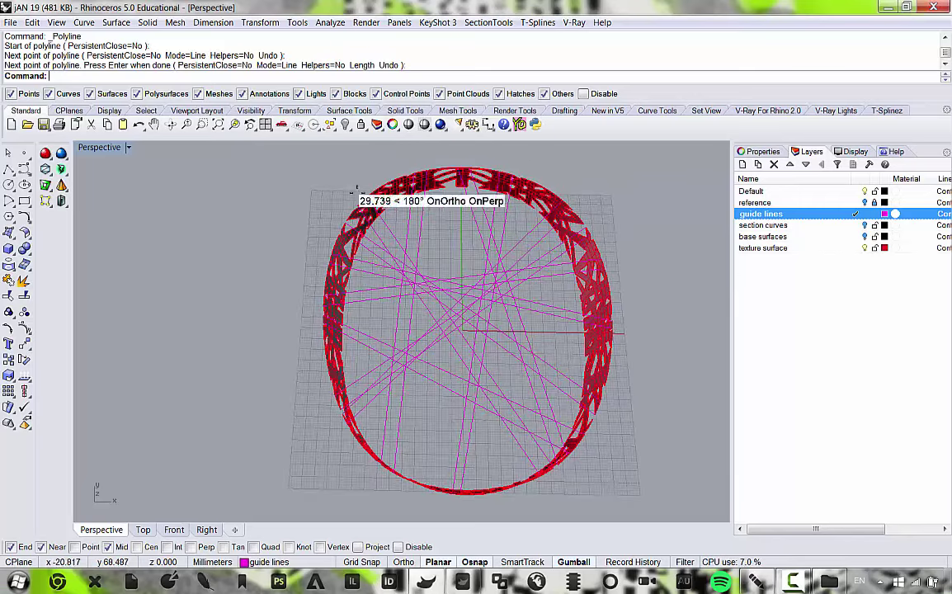
{"action": "double_click", "coordinate": [99, 146]}
{"action": "scroll", "coordinate": [247, 253], "scroll_direction": "up", "scroll_amount": 4}
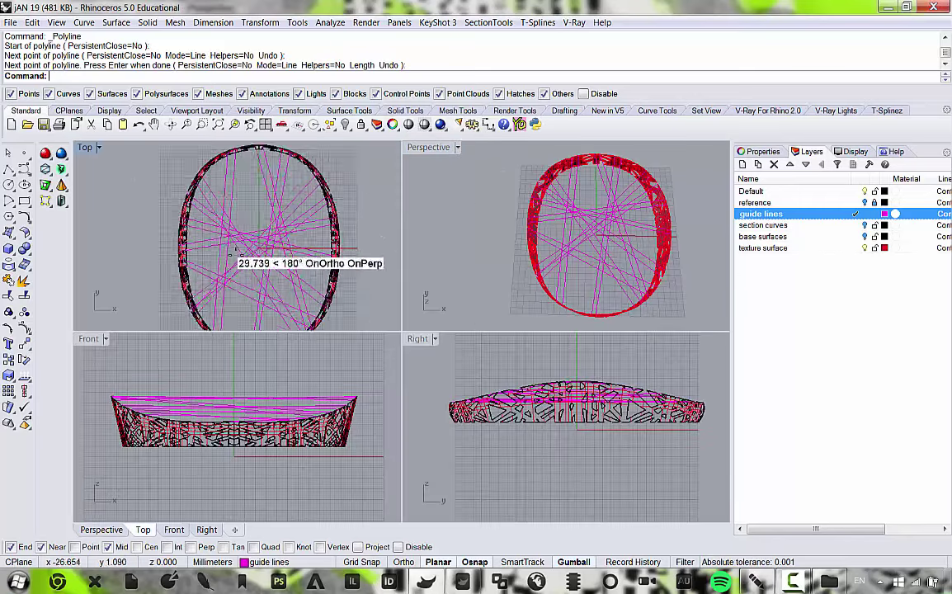
{"action": "scroll", "coordinate": [249, 252], "scroll_direction": "down", "scroll_amount": 4}
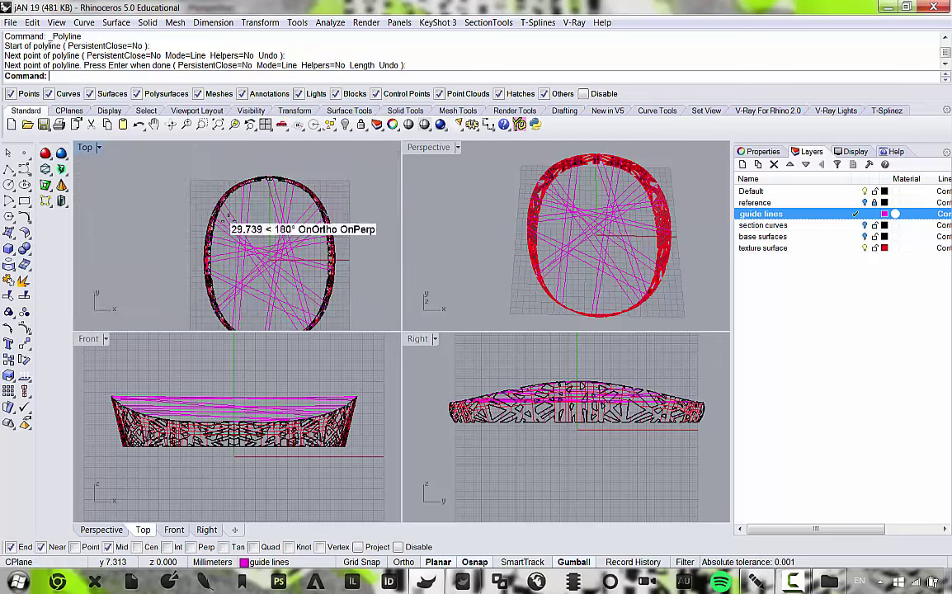
{"action": "mouse_move", "coordinate": [300, 227]}
{"action": "right_mouse_down"}
{"action": "mouse_move", "coordinate": [314, 204]}
{"action": "mouse_move", "coordinate": [311, 215]}
{"action": "right_mouse_up"}
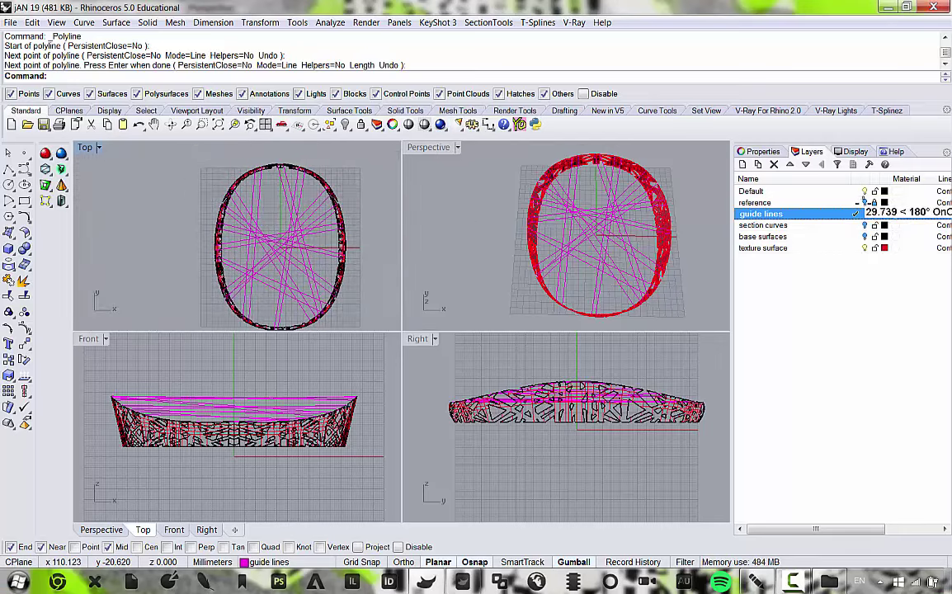
Show the reference layer and examine the roof opening in the Top view as the guide for an ellipse.
{"action": "left_click", "coordinate": [863, 202]}
{"action": "scroll", "coordinate": [272, 243], "scroll_direction": "up", "scroll_amount": 3}
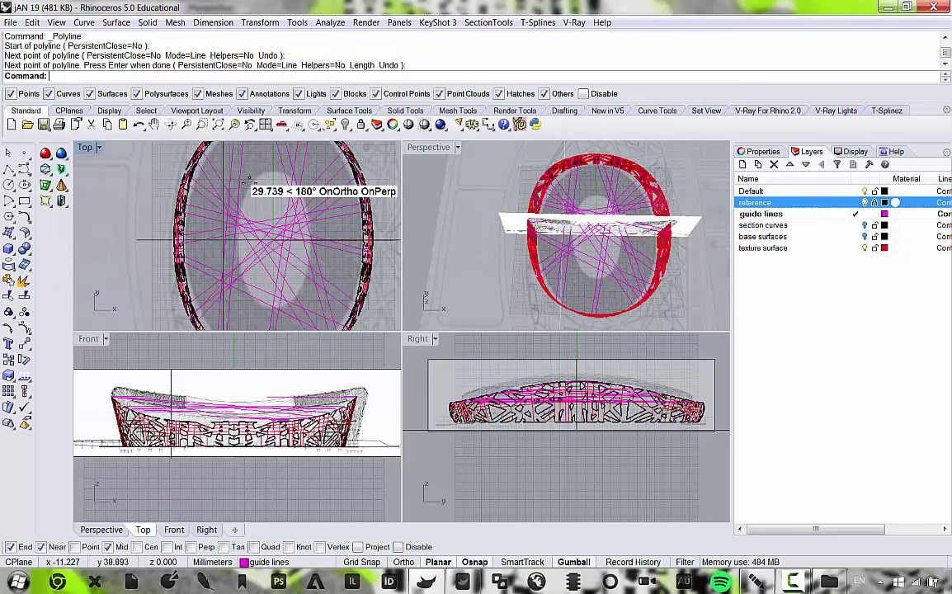
{"action": "scroll", "coordinate": [253, 188], "scroll_direction": "down", "scroll_amount": 5}
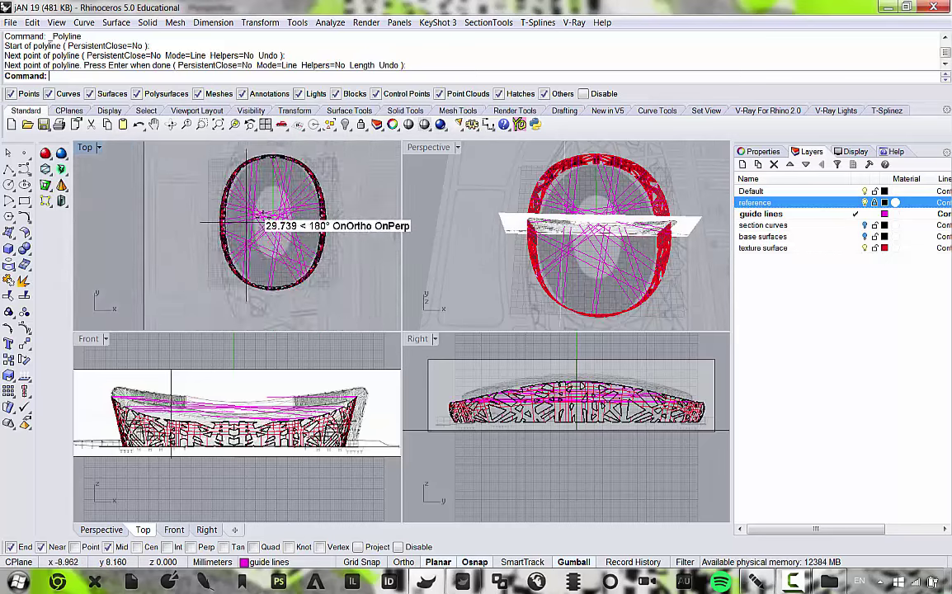
{"action": "scroll", "coordinate": [247, 207], "scroll_direction": "up", "scroll_amount": 5}
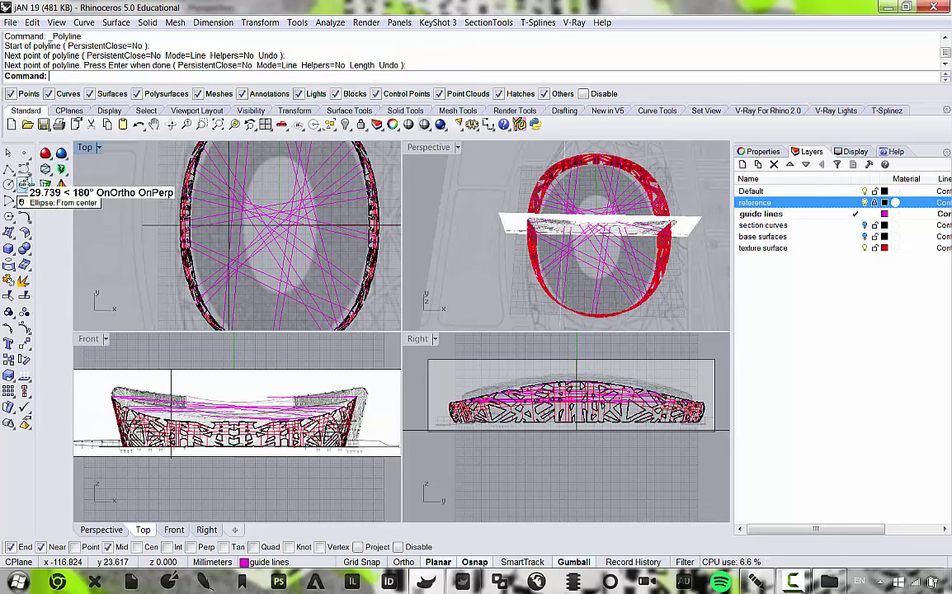
Try an ellipse centred at 0 around the reference roof opening in the Top view, then undo it.
{"action": "left_click", "coordinate": [24, 183]}
{"action": "scroll", "coordinate": [293, 219], "scroll_direction": "up", "scroll_amount": 2}
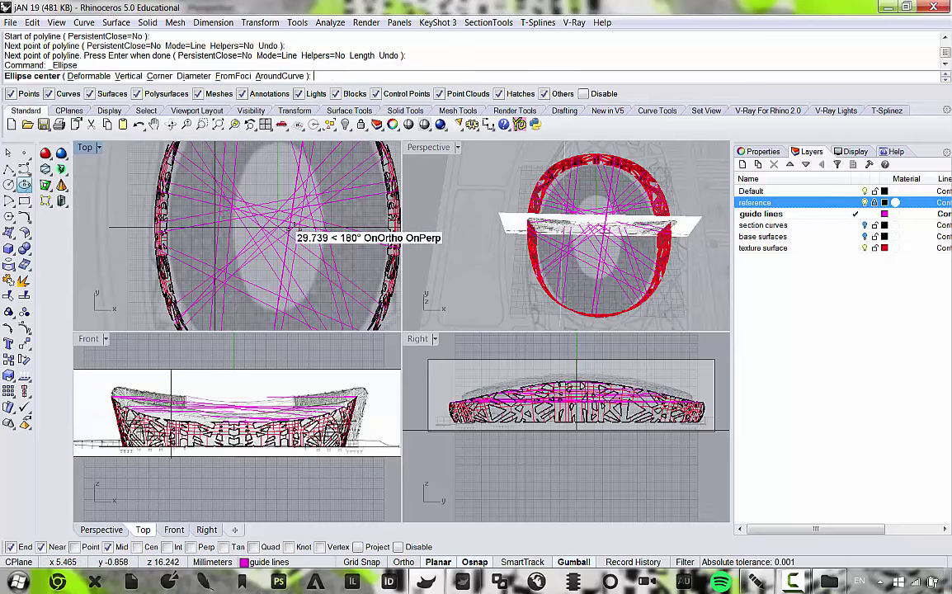
{"action": "right_click_drag", "start_coordinate": [277, 199], "coordinate": [274, 229]}
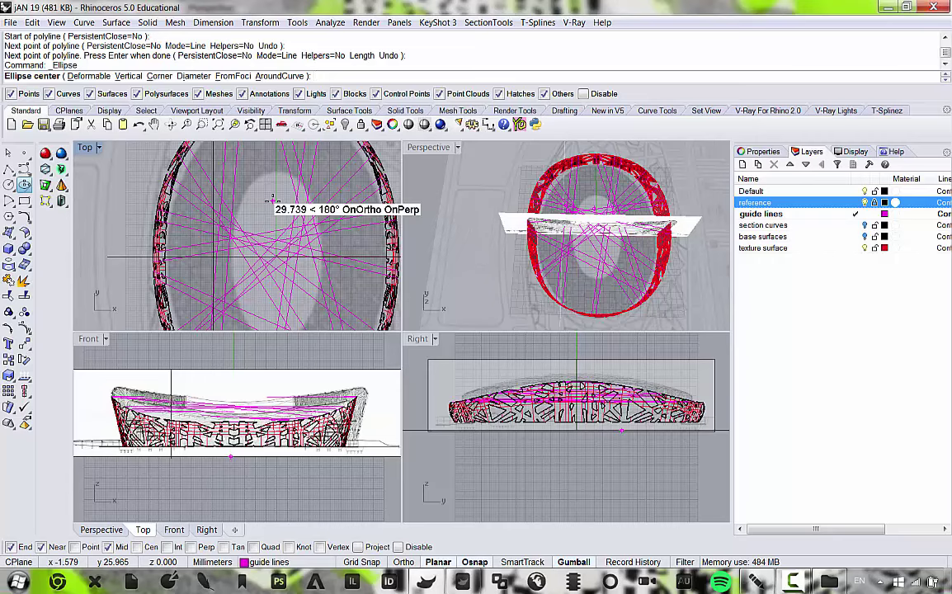
{"action": "type", "text": "0"}
{"action": "key", "text": "Return"}
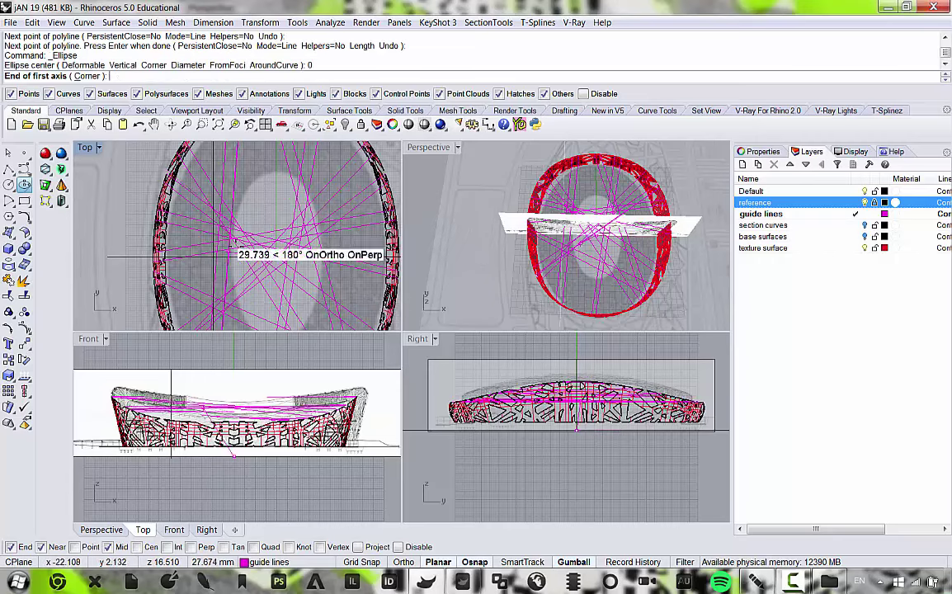
{"action": "scroll", "coordinate": [210, 216], "scroll_direction": "up", "scroll_amount": 5}
{"action": "scroll", "coordinate": [208, 241], "scroll_direction": "up", "scroll_amount": 2}
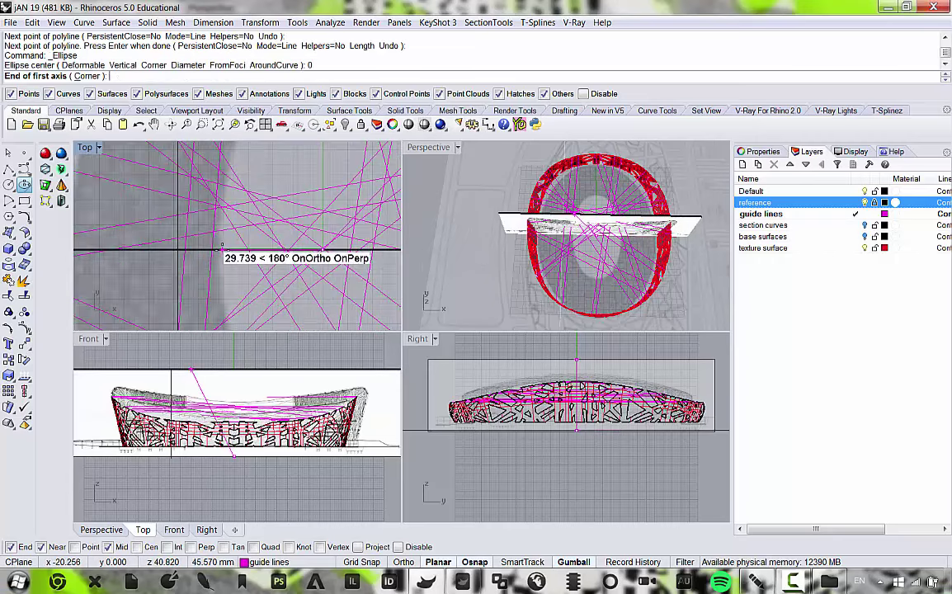
{"action": "left_click", "coordinate": [220, 247]}
{"action": "scroll", "coordinate": [307, 188], "scroll_direction": "down", "scroll_amount": 3}
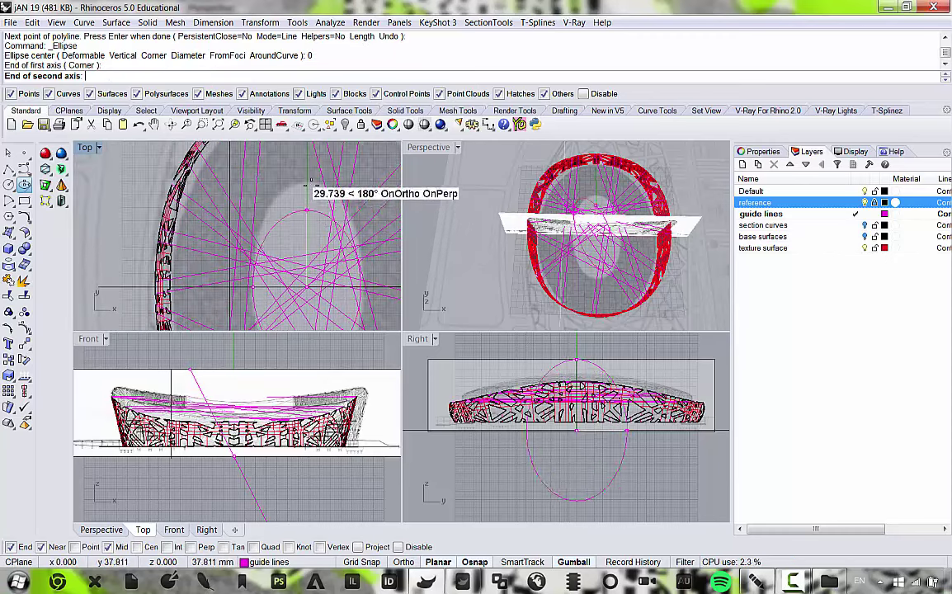
{"action": "scroll", "coordinate": [308, 180], "scroll_direction": "down", "scroll_amount": 2}
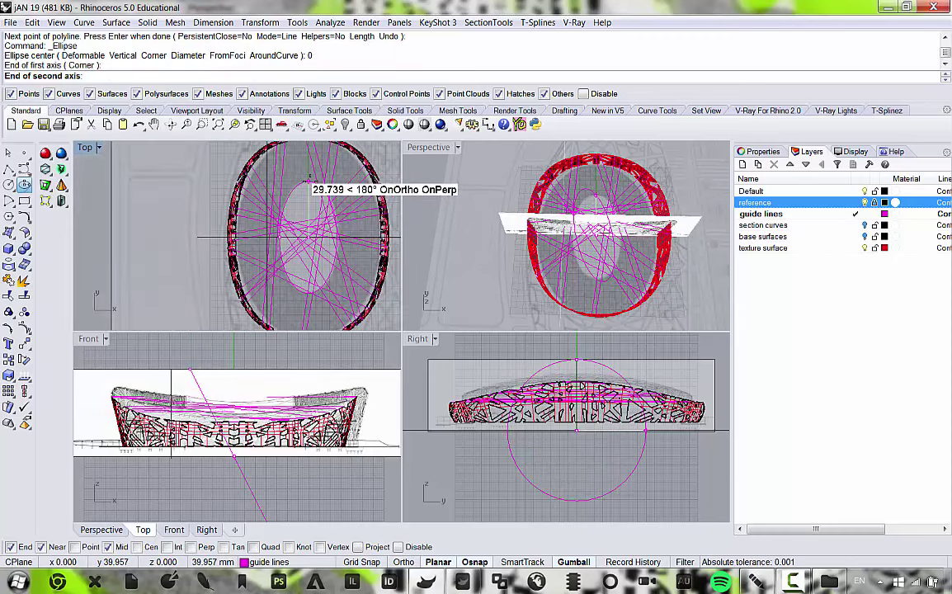
{"action": "left_click", "coordinate": [309, 178]}
{"action": "key", "text": "ctrl+z"}
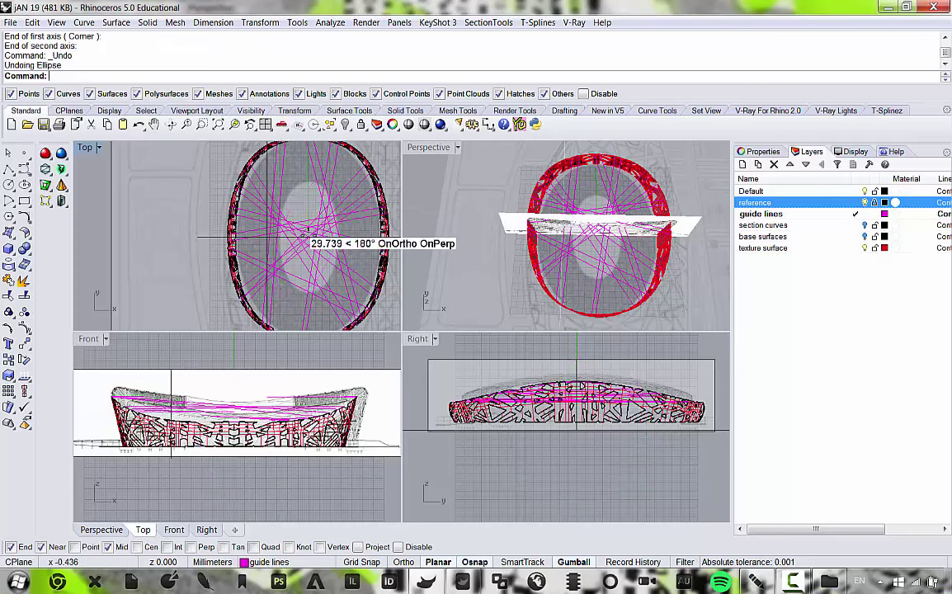
With Project snapping enabled, draw an ellipse centred at 0 to the edges of the reference roof opening, with a long semi-axis of about 39.5 mm.
{"action": "scroll", "coordinate": [296, 207], "scroll_direction": "up", "scroll_amount": 3}
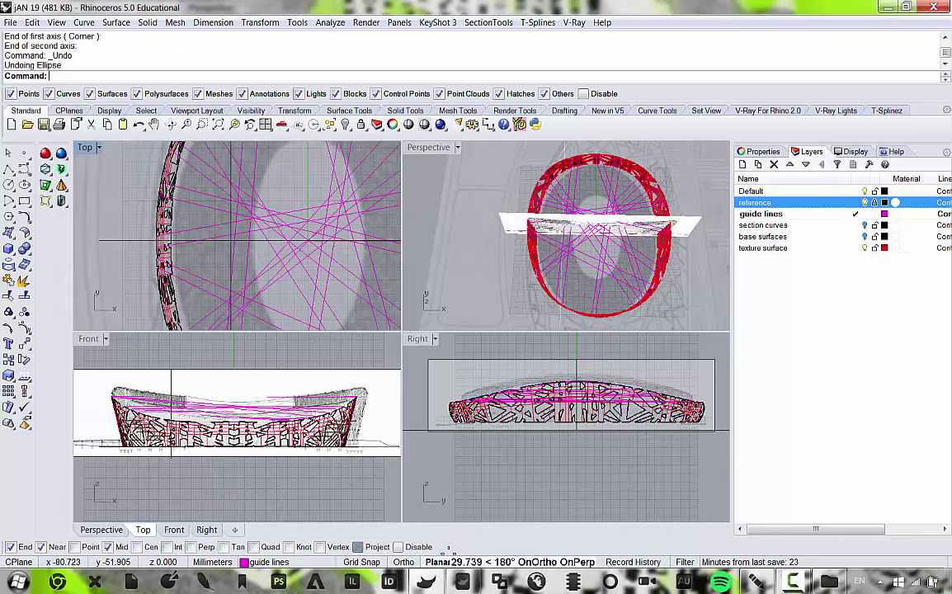
{"action": "key", "text": "Return"}
{"action": "type", "text": "0"}
{"action": "key", "text": "Return"}
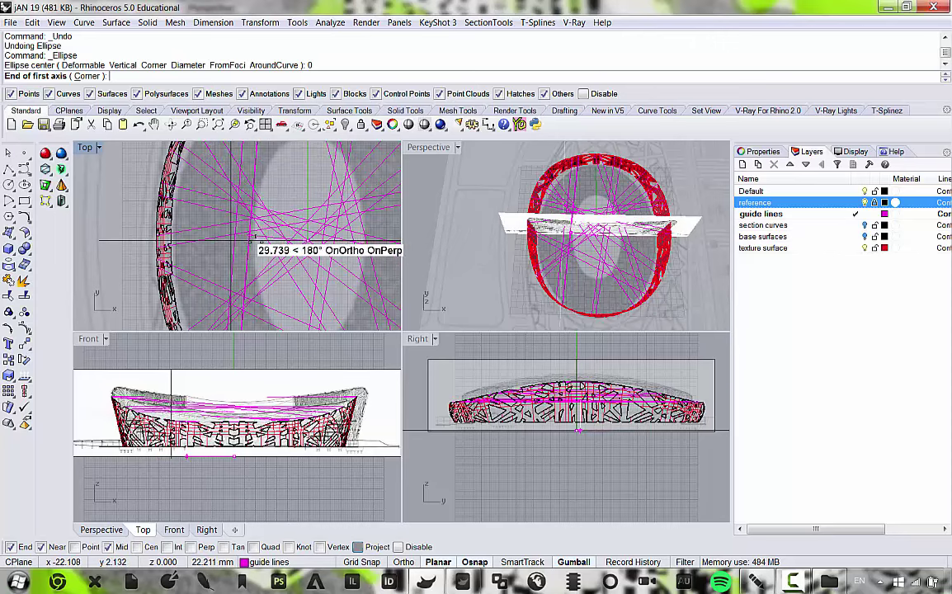
{"action": "scroll", "coordinate": [257, 239], "scroll_direction": "up", "scroll_amount": 3}
{"action": "left_click", "coordinate": [253, 238]}
{"action": "scroll", "coordinate": [253, 237], "scroll_direction": "down", "scroll_amount": 3}
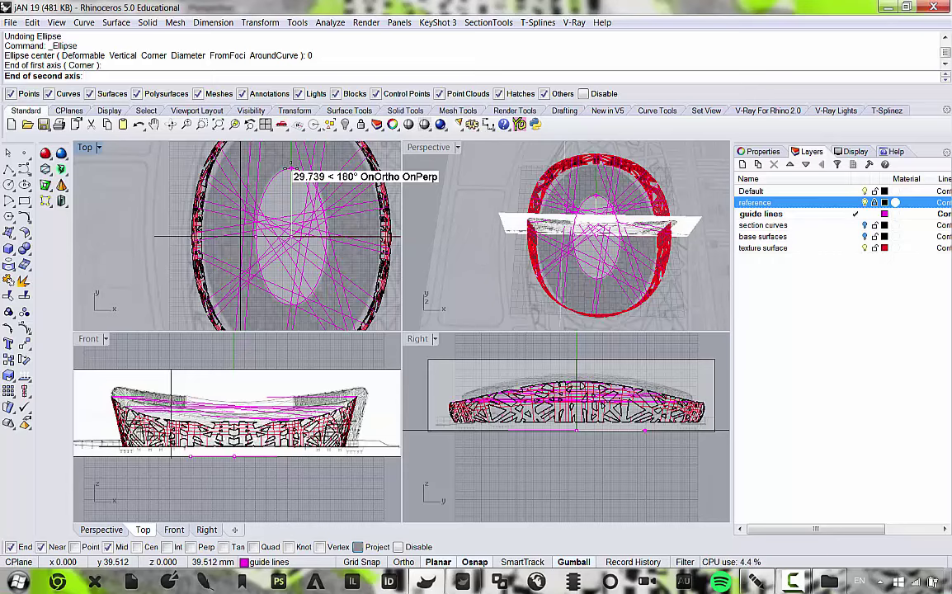
{"action": "left_click", "coordinate": [290, 167]}
Hide the reference layer and maximize the Top viewport to show the whole ring.
{"action": "scroll", "coordinate": [334, 211], "scroll_direction": "down", "scroll_amount": 4}
{"action": "right_click_drag", "start_coordinate": [624, 231], "coordinate": [650, 239]}
{"action": "left_click", "coordinate": [863, 202]}
{"action": "scroll", "coordinate": [344, 262], "scroll_direction": "up", "scroll_amount": 4}
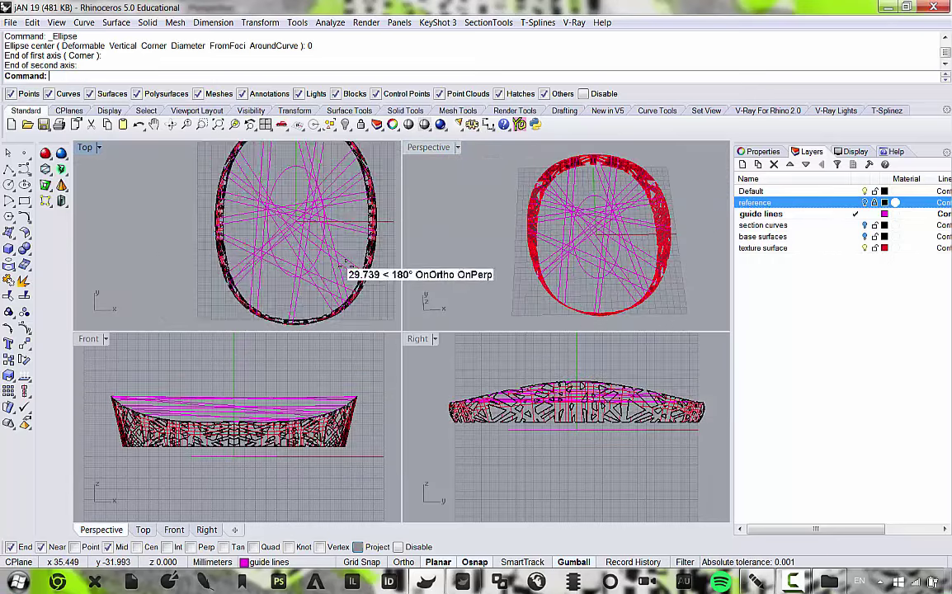
{"action": "double_click", "coordinate": [84, 146]}
{"action": "scroll", "coordinate": [350, 285], "scroll_direction": "down", "scroll_amount": 3}
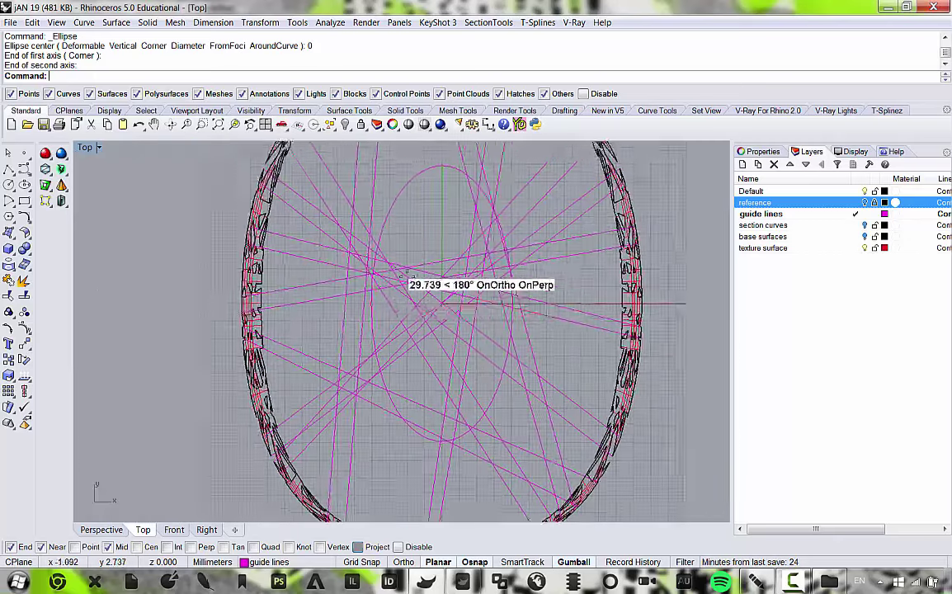
Select all objects on the guide lines layer and project them to the construction plane, deleting the input objects.
{"action": "right_click", "coordinate": [779, 214]}
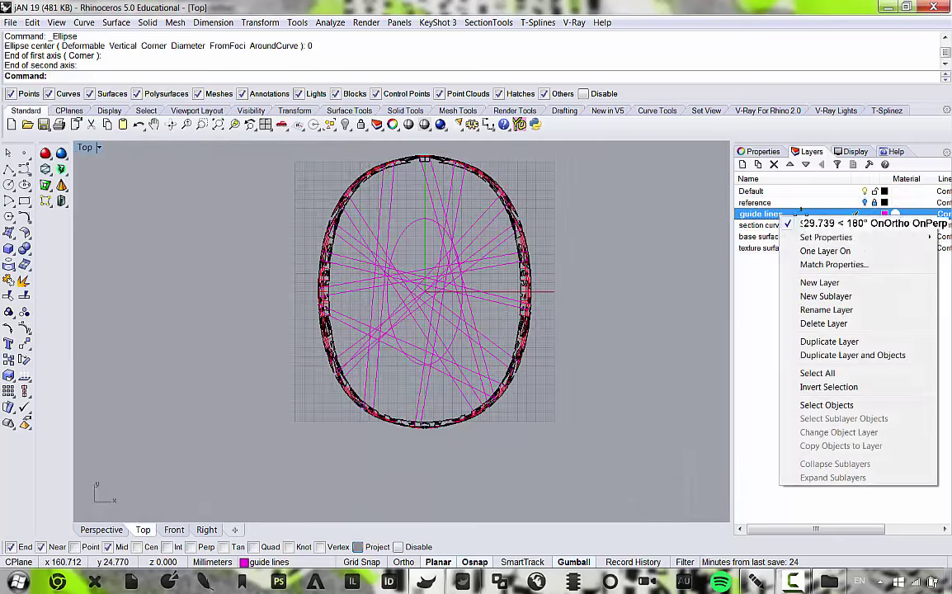
{"action": "left_click", "coordinate": [824, 404]}
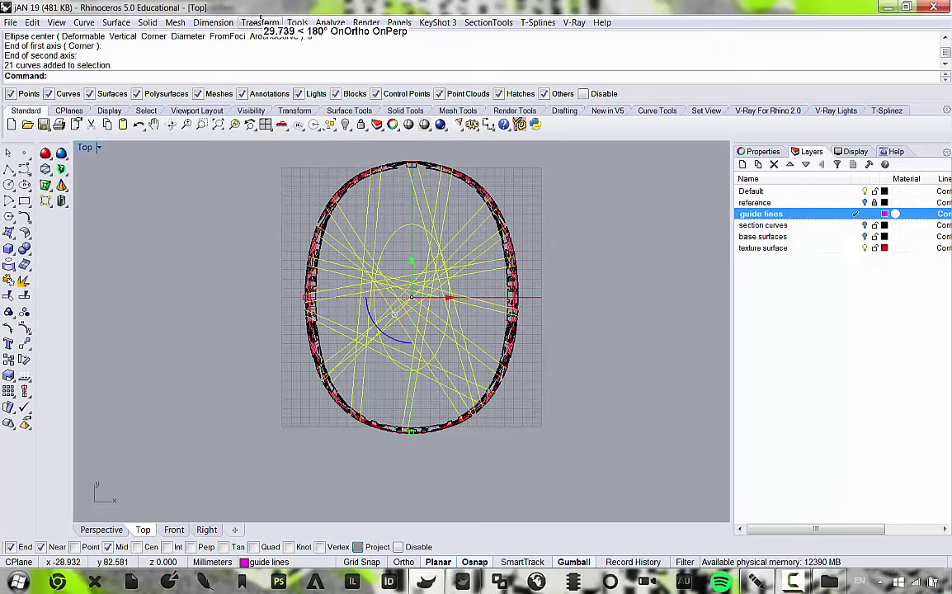
{"action": "left_click", "coordinate": [260, 22]}
{"action": "left_click", "coordinate": [206, 204]}
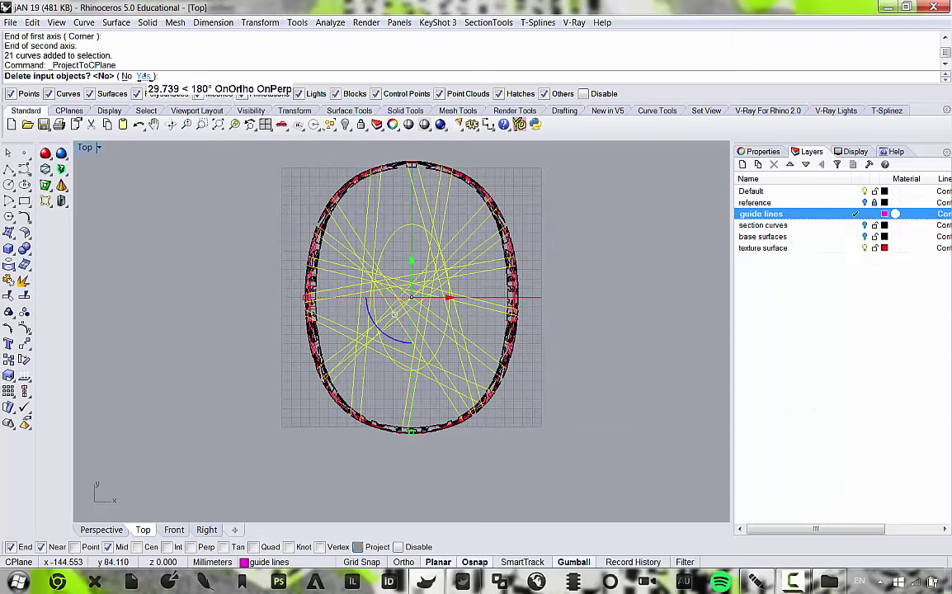
{"action": "left_click", "coordinate": [136, 75]}
Hide the texture surface layer in the four-view layout, then return to the maximized Top viewport with the flattened guide lines.
{"action": "double_click", "coordinate": [85, 147]}
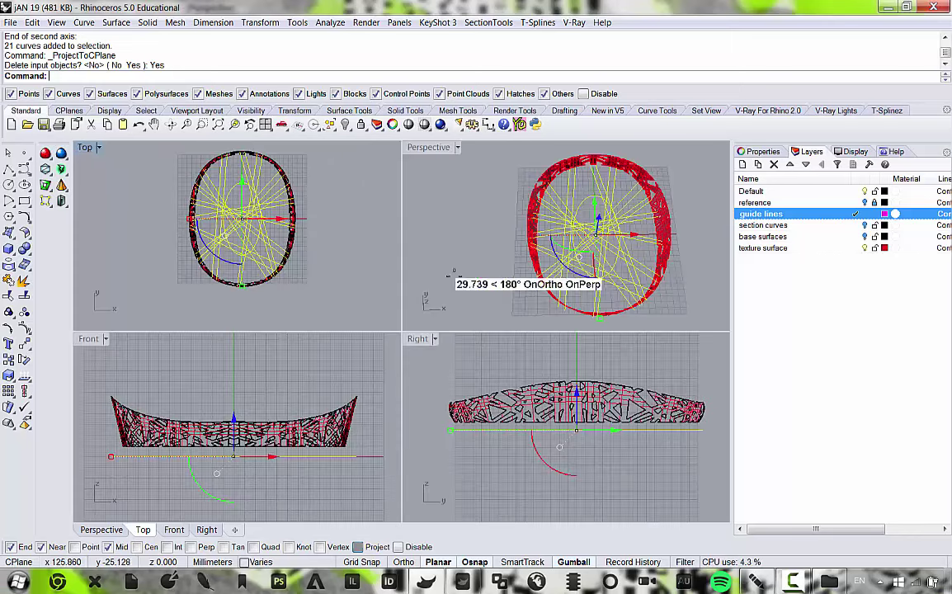
{"action": "right_click_drag", "start_coordinate": [404, 325], "coordinate": [911, 258]}
{"action": "left_click", "coordinate": [865, 248]}
{"action": "right_click_drag", "start_coordinate": [540, 239], "coordinate": [608, 282]}
{"action": "scroll", "coordinate": [562, 250], "scroll_direction": "down", "scroll_amount": 6}
{"action": "scroll", "coordinate": [223, 237], "scroll_direction": "up", "scroll_amount": 4}
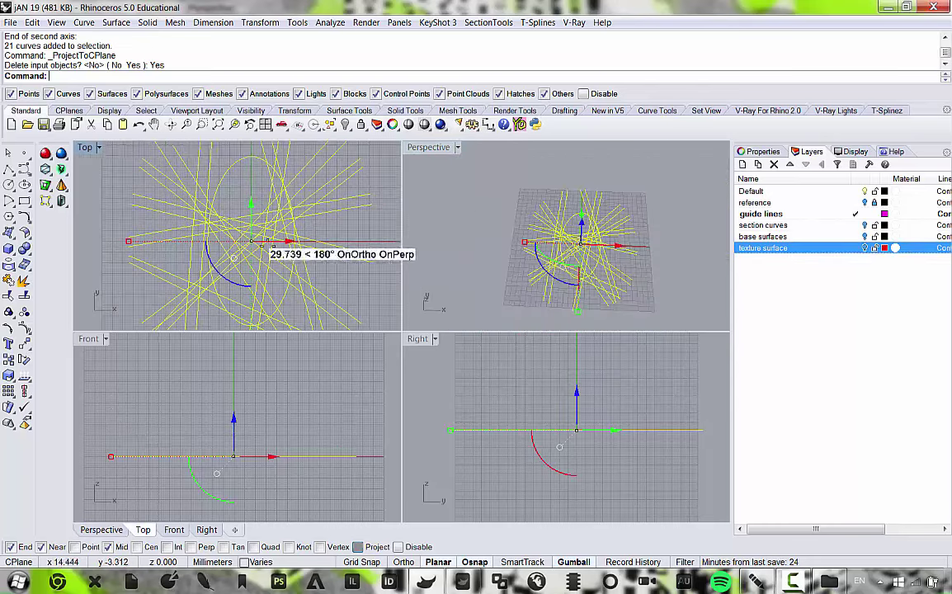
{"action": "double_click", "coordinate": [83, 145]}
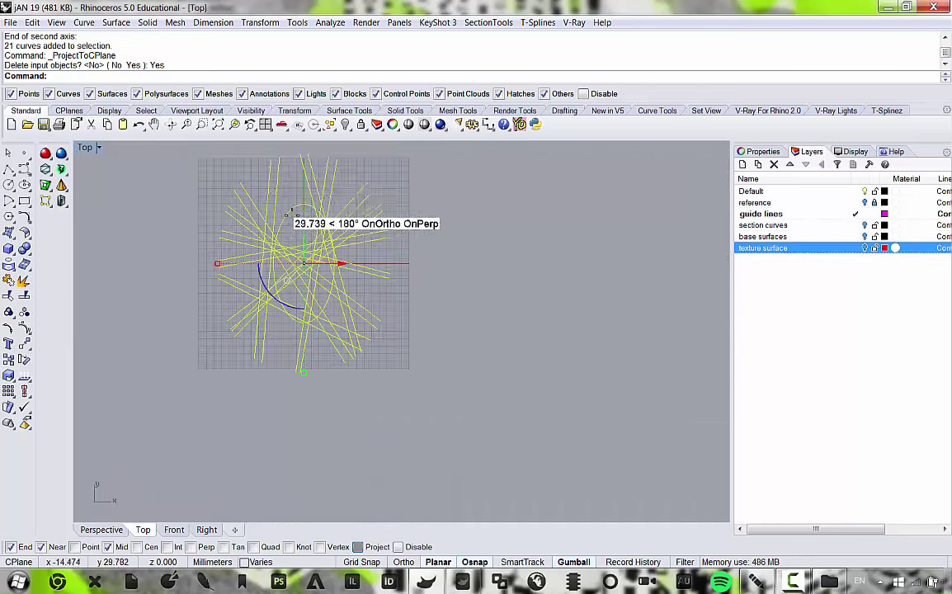
{"action": "scroll", "coordinate": [277, 173], "scroll_direction": "up", "scroll_amount": 3}
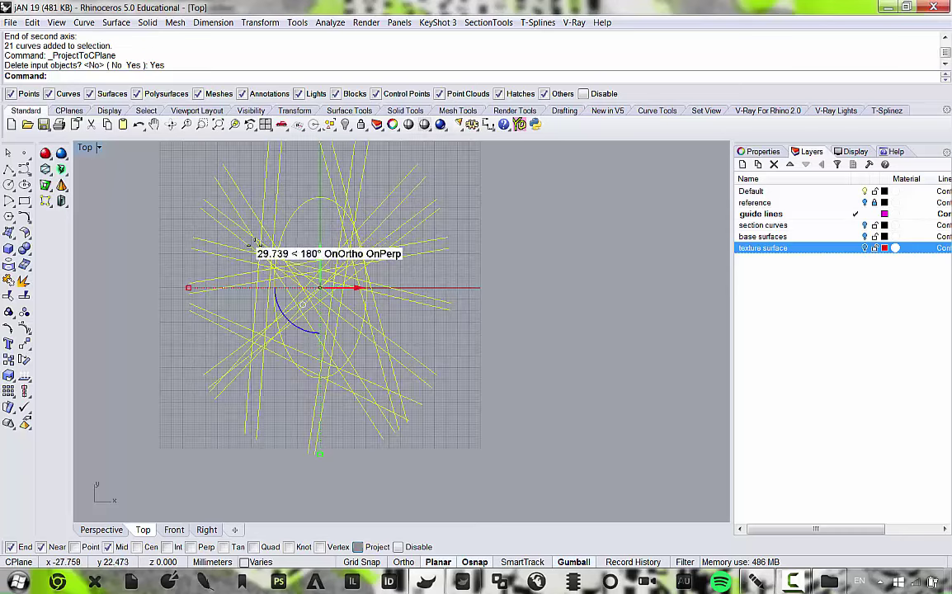
{"action": "scroll", "coordinate": [438, 294], "scroll_direction": "down", "scroll_amount": 1}
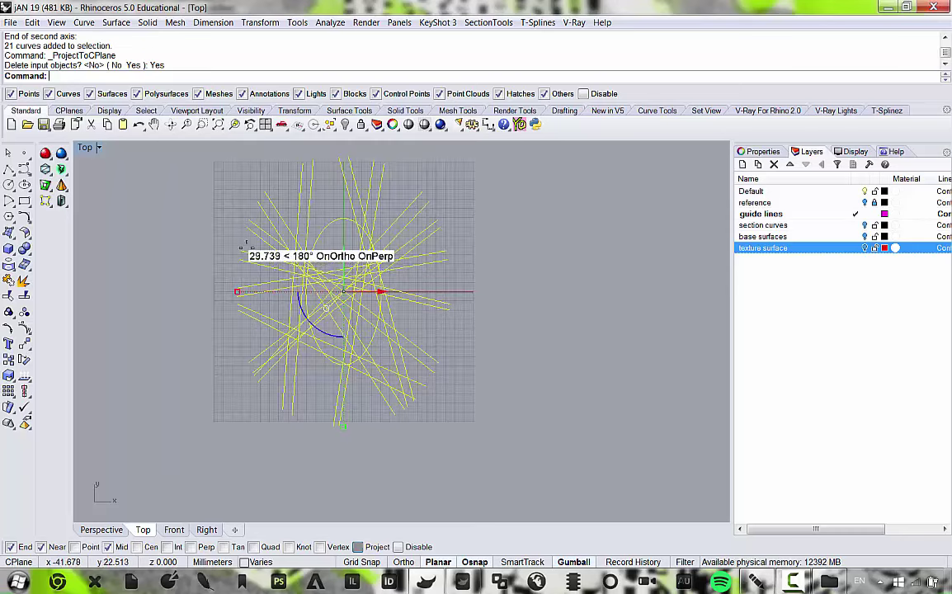
{"action": "right_click_drag", "start_coordinate": [255, 247], "coordinate": [263, 252]}
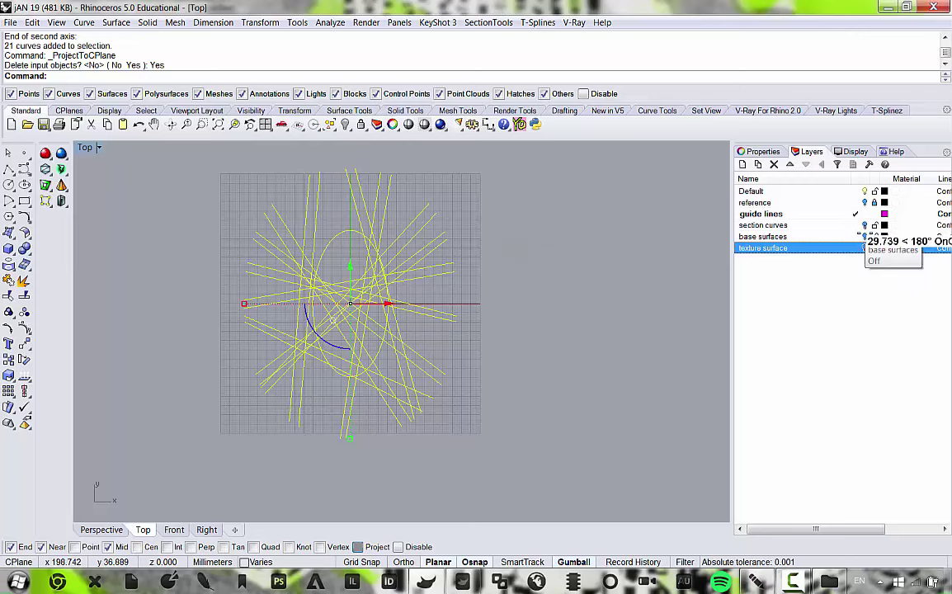
Show the base surfaces layer and examine where the flattened guide lines end relative to the ring's rim.
{"action": "left_click", "coordinate": [864, 237]}
{"action": "scroll", "coordinate": [382, 173], "scroll_direction": "up", "scroll_amount": 3}
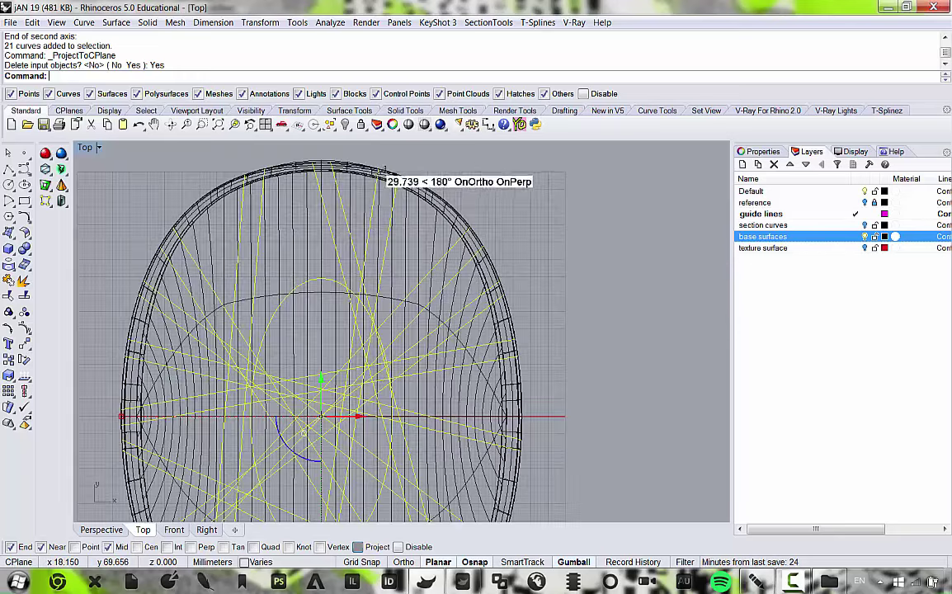
{"action": "scroll", "coordinate": [381, 173], "scroll_direction": "down", "scroll_amount": 5}
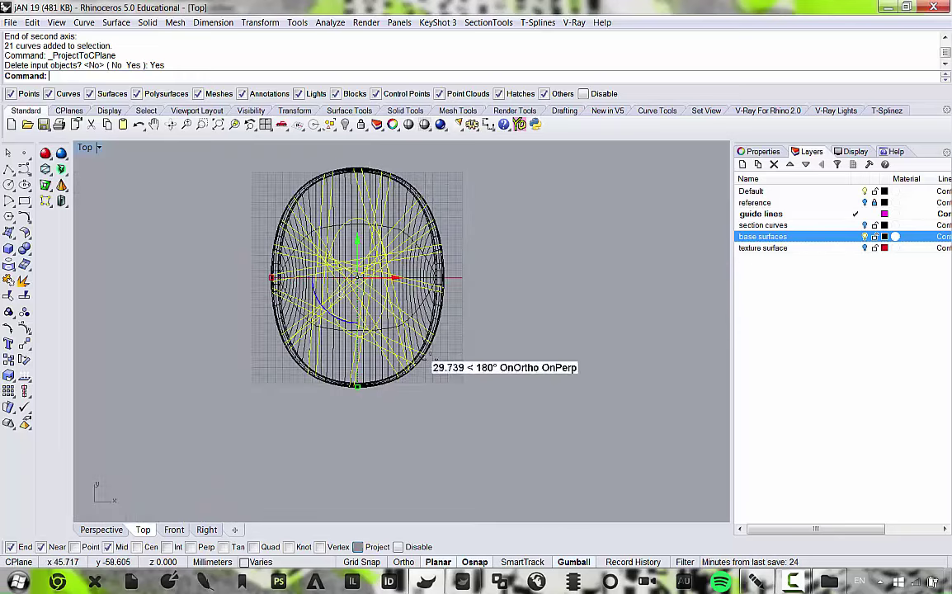
{"action": "scroll", "coordinate": [348, 359], "scroll_direction": "up", "scroll_amount": 5}
{"action": "scroll", "coordinate": [402, 376], "scroll_direction": "down", "scroll_amount": 4}
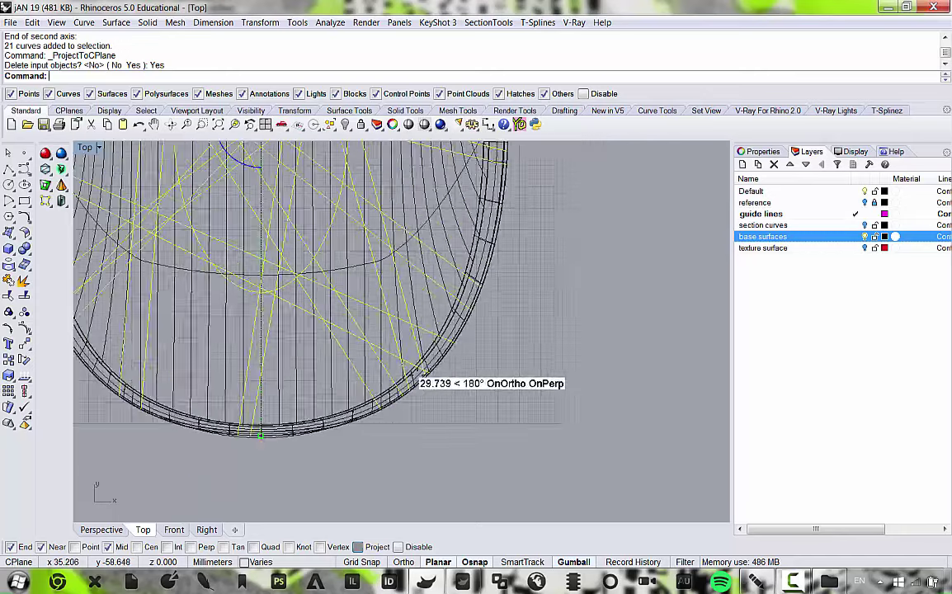
{"action": "scroll", "coordinate": [379, 175], "scroll_direction": "up", "scroll_amount": 3}
{"action": "scroll", "coordinate": [371, 246], "scroll_direction": "up", "scroll_amount": 3}
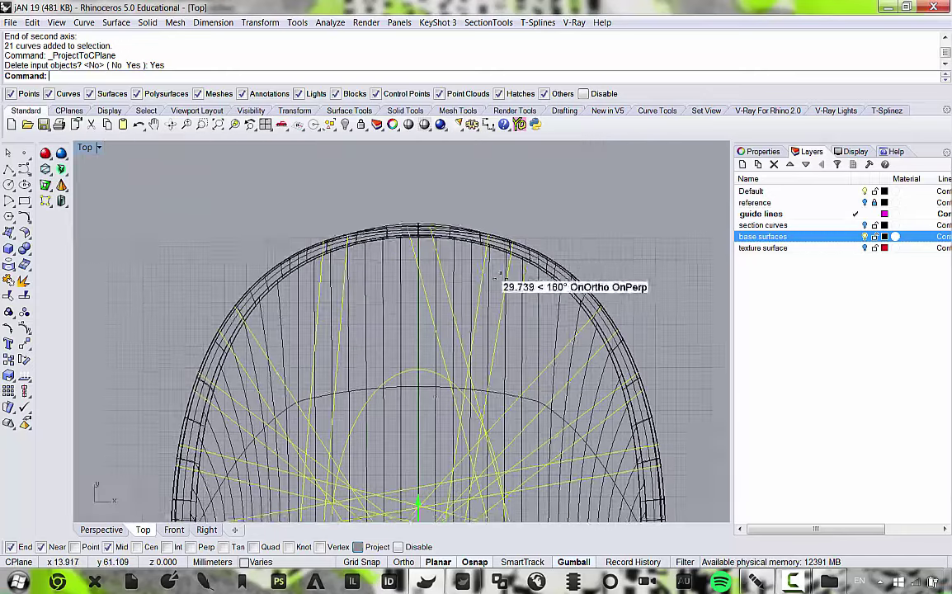
{"action": "scroll", "coordinate": [283, 300], "scroll_direction": "up", "scroll_amount": 2}
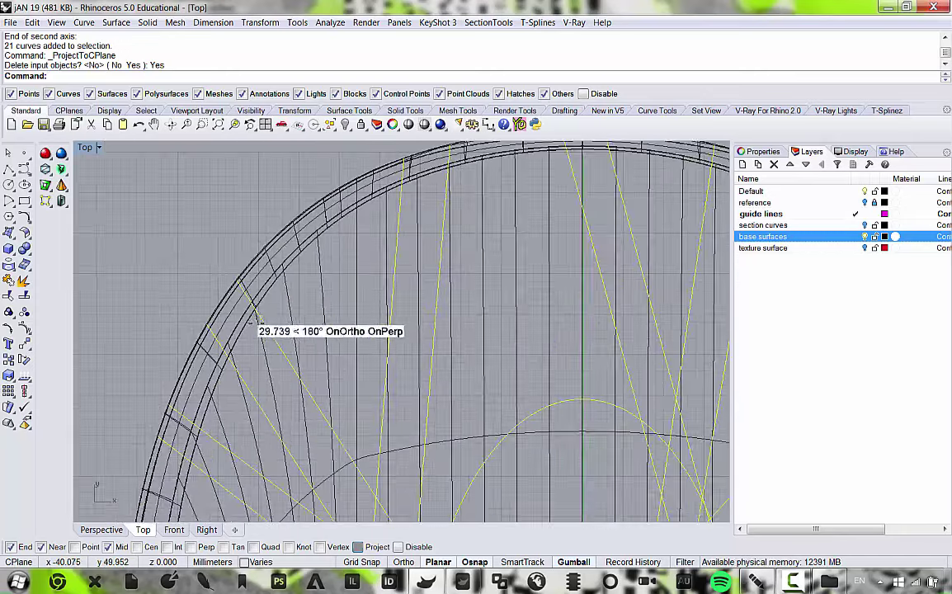
{"action": "scroll", "coordinate": [250, 307], "scroll_direction": "up", "scroll_amount": 2}
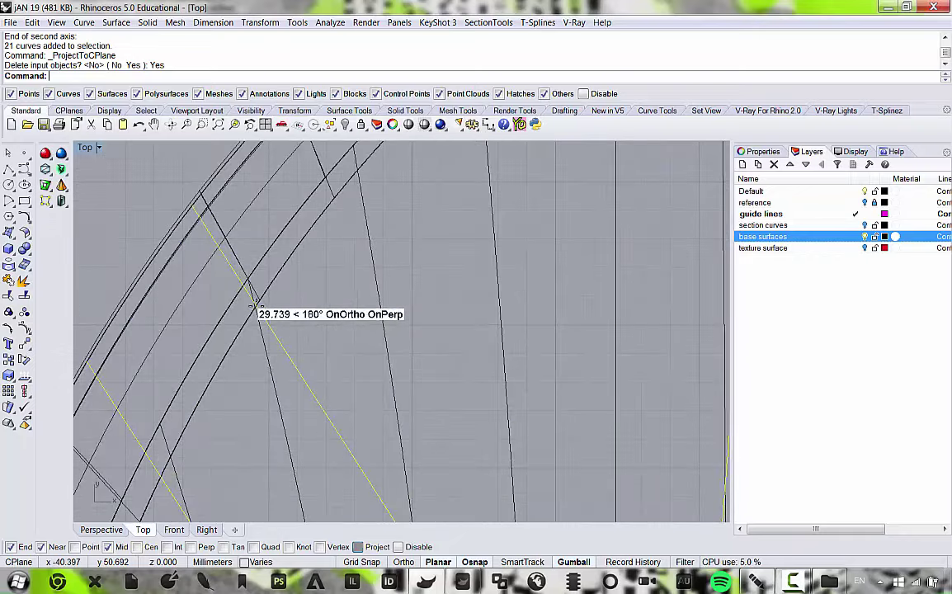
{"action": "scroll", "coordinate": [252, 308], "scroll_direction": "down", "scroll_amount": 3}
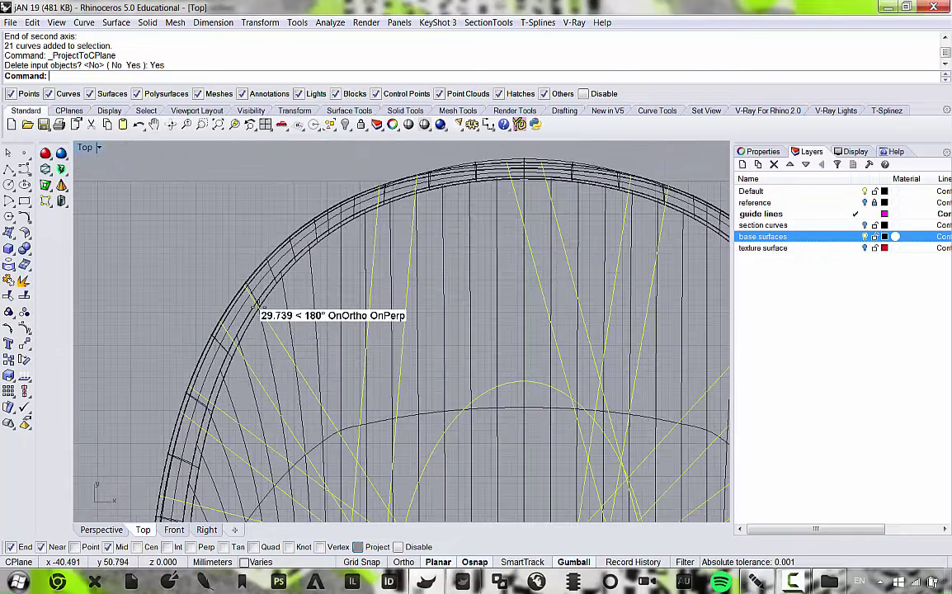
{"action": "scroll", "coordinate": [253, 307], "scroll_direction": "up", "scroll_amount": 1}
{"action": "scroll", "coordinate": [272, 311], "scroll_direction": "down", "scroll_amount": 2}
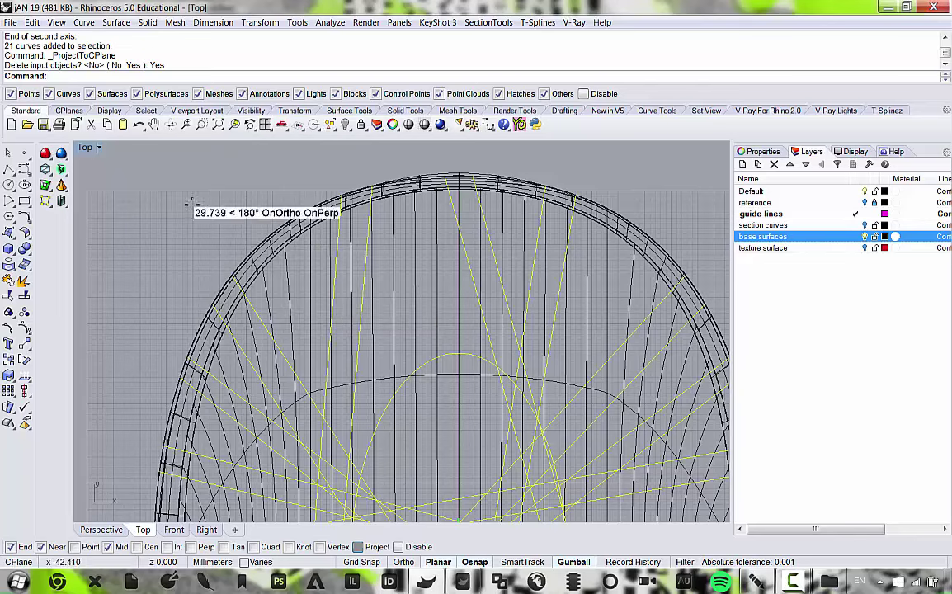
Hide the base surfaces layer, leaving only the flattened guide lines and ellipse in the Top view.
{"action": "left_click", "coordinate": [863, 236]}
{"action": "right_click_drag", "start_coordinate": [512, 358], "coordinate": [384, 248]}
{"action": "scroll", "coordinate": [384, 249], "scroll_direction": "down", "scroll_amount": 6}
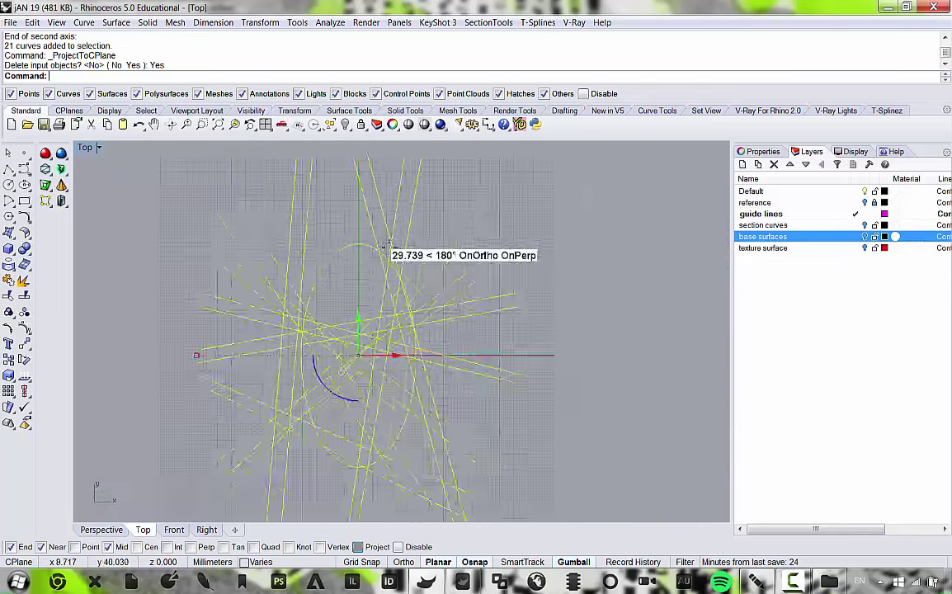
{"action": "scroll", "coordinate": [356, 272], "scroll_direction": "up", "scroll_amount": 2}
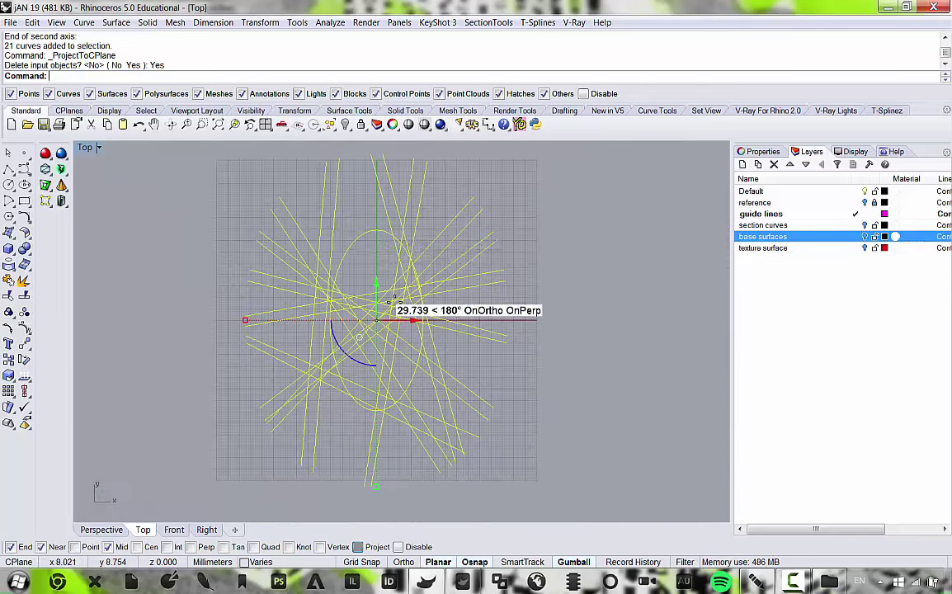
Use the central ellipse as the cutting object and trim away the bundle of guide lines crossing its interior.
{"action": "scroll", "coordinate": [355, 243], "scroll_direction": "up", "scroll_amount": 4}
{"action": "key", "text": "Escape"}
{"action": "left_click", "coordinate": [356, 216]}
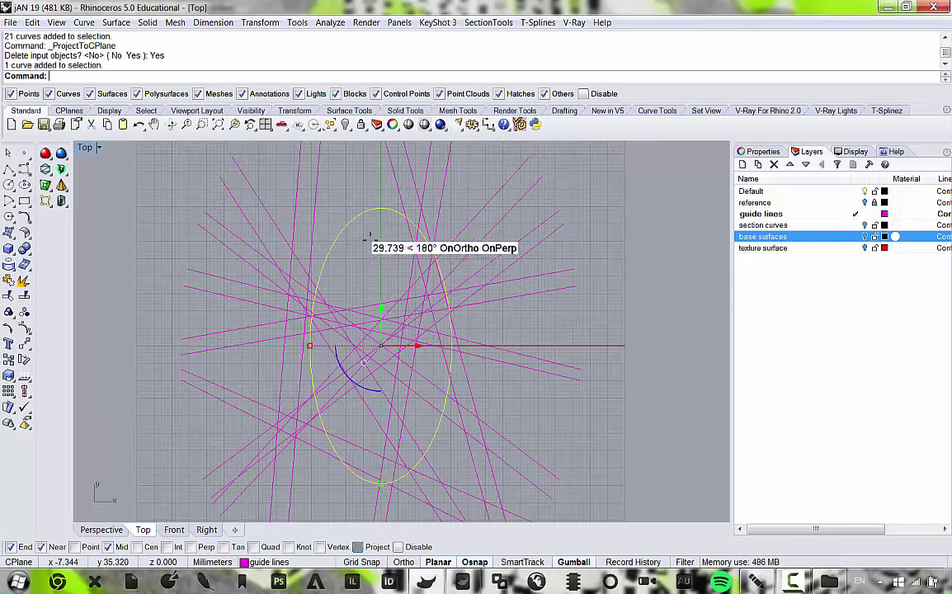
{"action": "right_click_drag", "start_coordinate": [387, 323], "coordinate": [387, 309]}
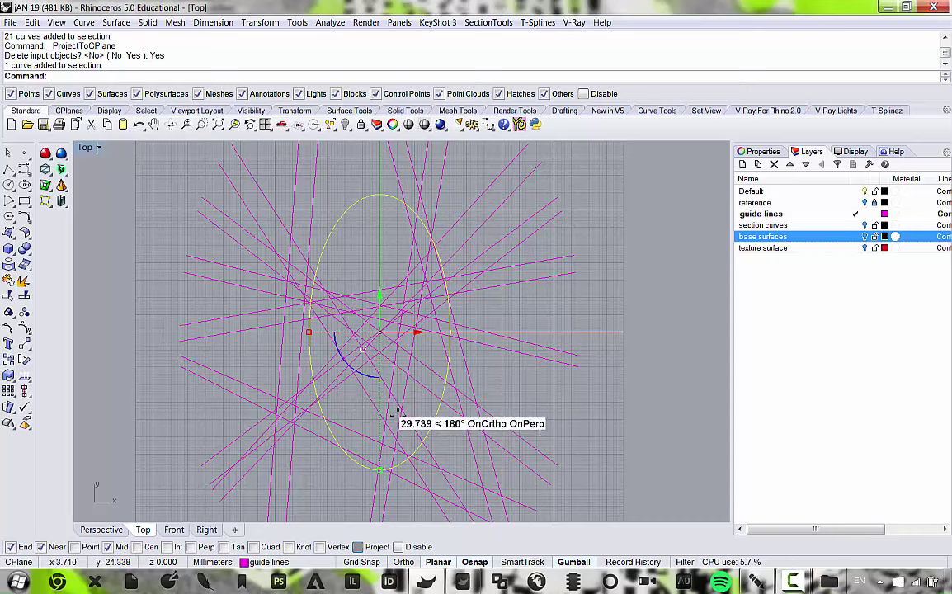
{"action": "right_click_drag", "start_coordinate": [413, 363], "coordinate": [458, 374]}
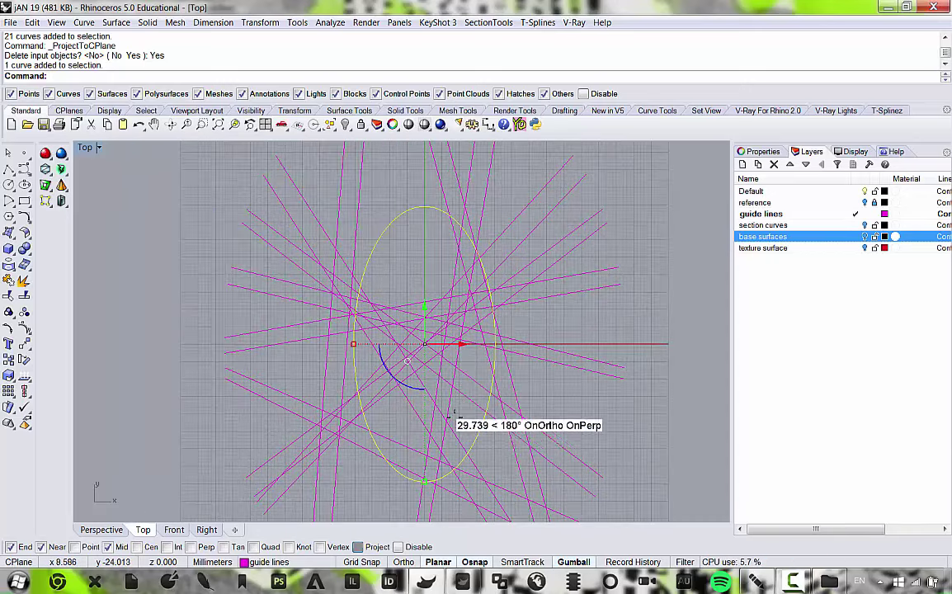
{"action": "key", "text": "Return"}
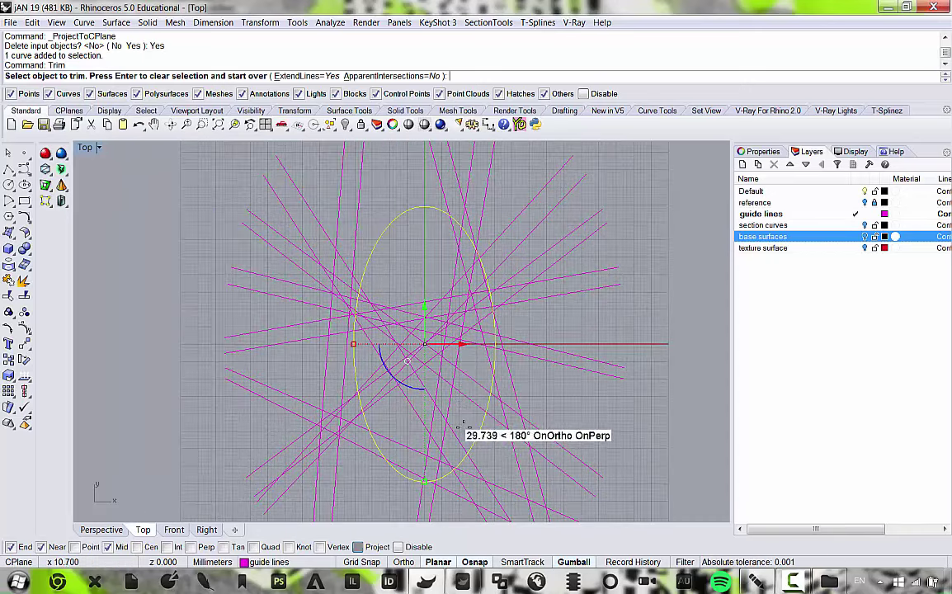
{"action": "left_click_drag", "start_coordinate": [466, 428], "coordinate": [423, 343]}
{"action": "left_click", "coordinate": [381, 281]}
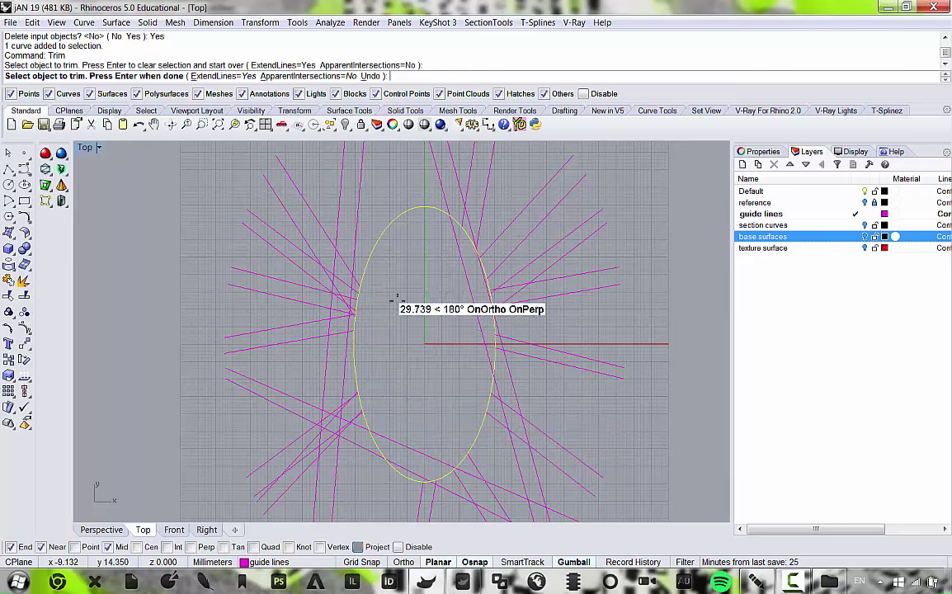
Trim the leftover steep guide-line segments inside the right side of the ellipse.
{"action": "scroll", "coordinate": [425, 297], "scroll_direction": "up", "scroll_amount": 3}
{"action": "left_click", "coordinate": [484, 283]}
{"action": "scroll", "coordinate": [489, 284], "scroll_direction": "up", "scroll_amount": 6}
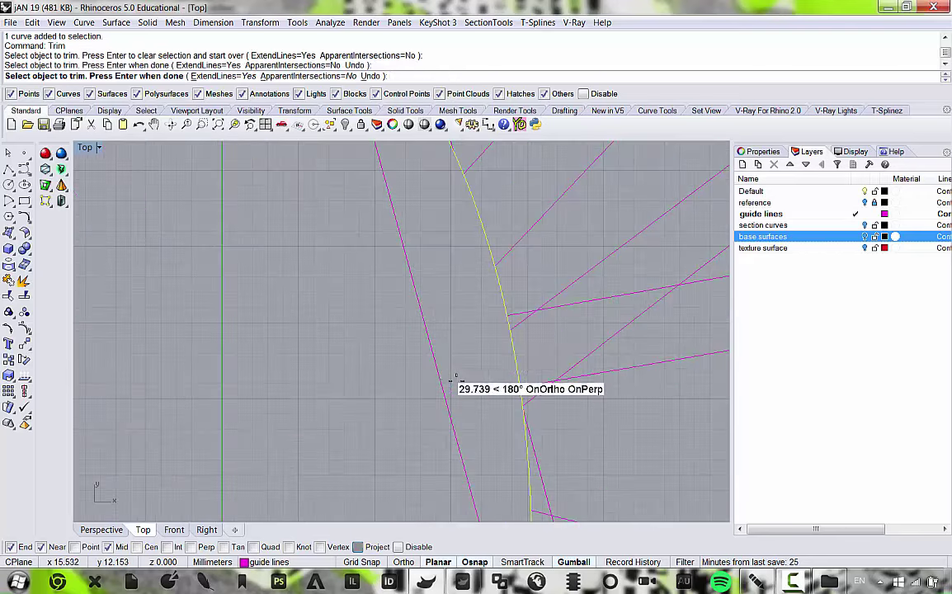
{"action": "left_click", "coordinate": [440, 382]}
{"action": "scroll", "coordinate": [318, 310], "scroll_direction": "down", "scroll_amount": 12}
{"action": "right_click_drag", "start_coordinate": [319, 248], "coordinate": [416, 263]}
{"action": "scroll", "coordinate": [425, 250], "scroll_direction": "up", "scroll_amount": 8}
{"action": "scroll", "coordinate": [414, 240], "scroll_direction": "down", "scroll_amount": 13}
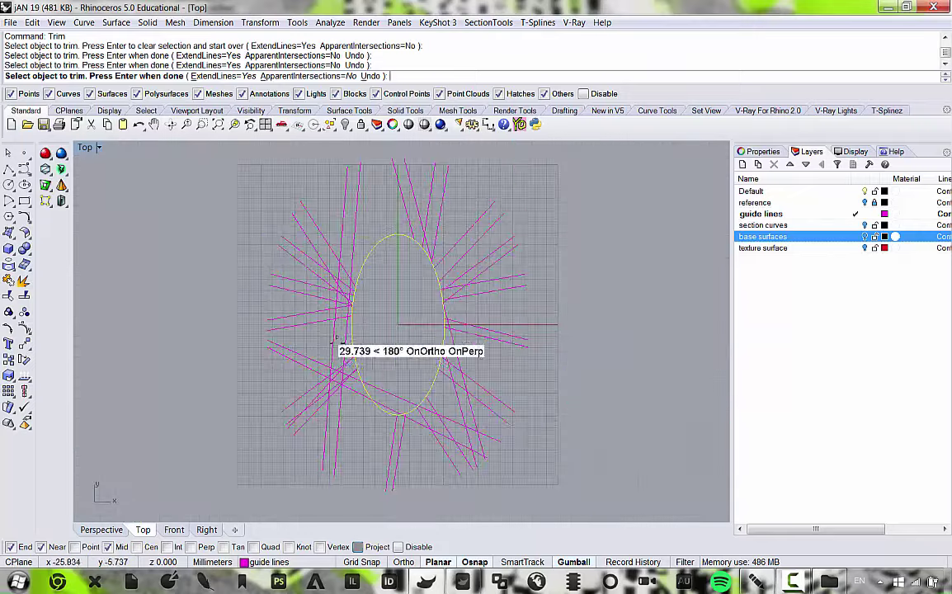
Trim the two remaining diagonal guide lines across the ellipse's lower end and finish trimming.
{"action": "right_click_drag", "start_coordinate": [350, 290], "coordinate": [394, 237]}
{"action": "scroll", "coordinate": [395, 236], "scroll_direction": "up", "scroll_amount": 16}
{"action": "scroll", "coordinate": [395, 234], "scroll_direction": "down", "scroll_amount": 8}
{"action": "right_click_drag", "start_coordinate": [471, 430], "coordinate": [420, 306]}
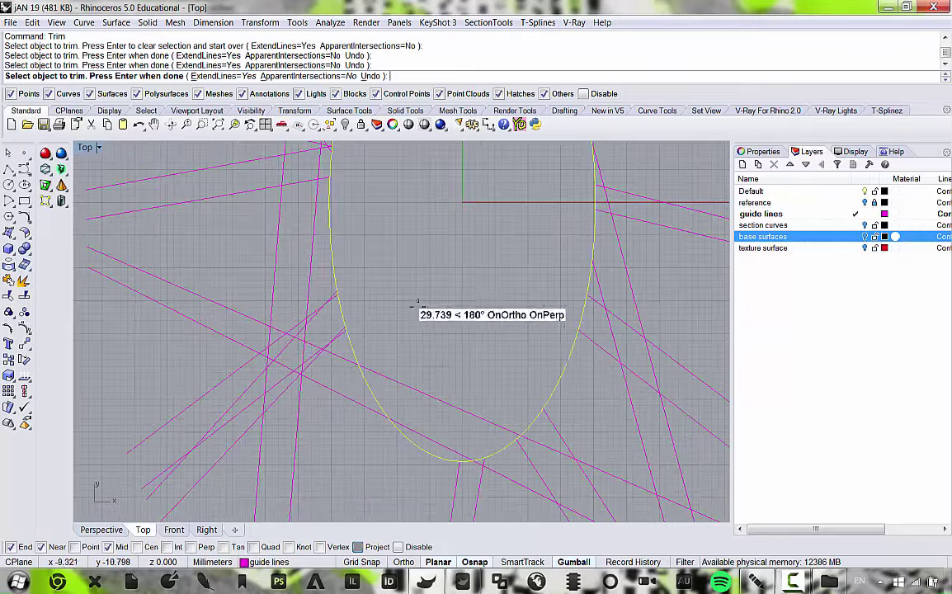
{"action": "left_click", "coordinate": [435, 439]}
{"action": "left_click_drag", "start_coordinate": [481, 434], "coordinate": [438, 331]}
{"action": "scroll", "coordinate": [435, 313], "scroll_direction": "down", "scroll_amount": 4}
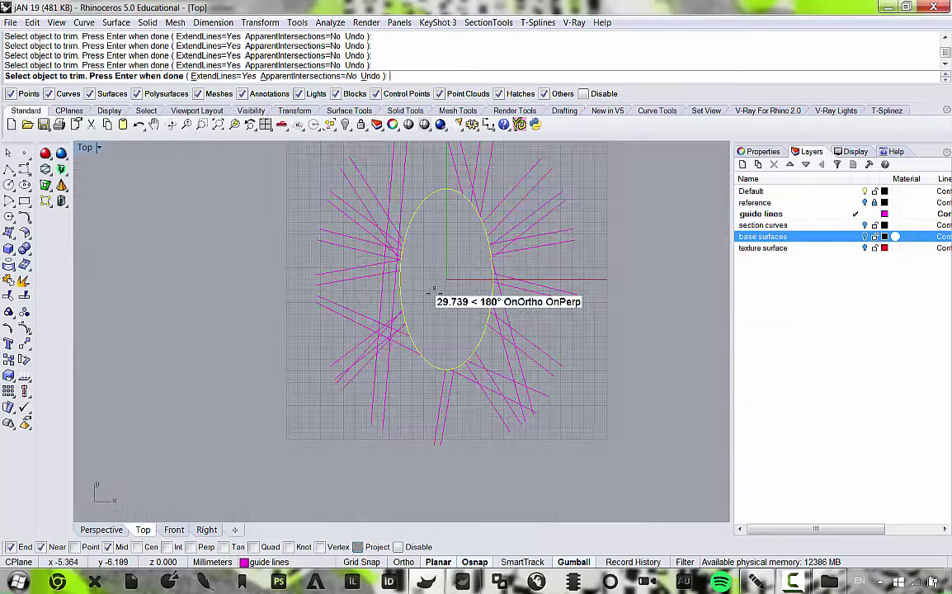
{"action": "key", "text": "Return"}
{"action": "right_click_drag", "start_coordinate": [640, 320], "coordinate": [614, 343]}
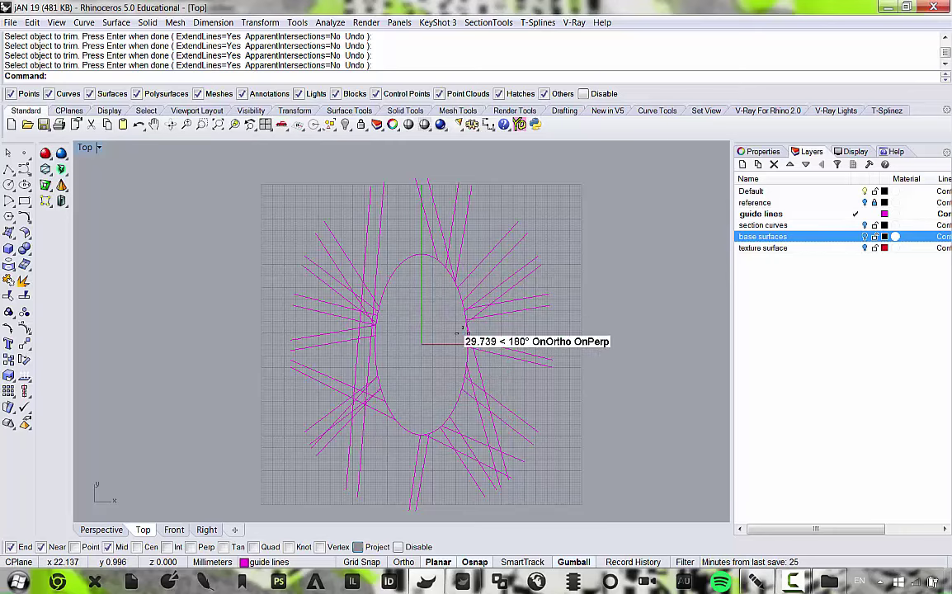
Join the outer endpoints of the upper-left guide-line pair and the neighbouring near-vertical pair with single-segment polylines.
{"action": "left_click", "coordinate": [8, 172]}
{"action": "scroll", "coordinate": [300, 231], "scroll_direction": "up", "scroll_amount": 3}
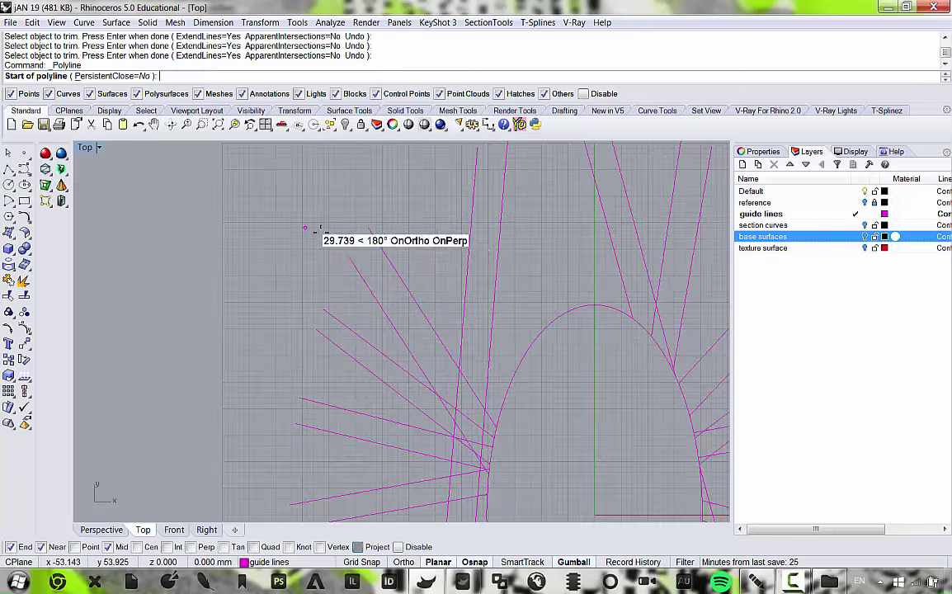
{"action": "left_click", "coordinate": [347, 254]}
{"action": "left_click", "coordinate": [367, 228]}
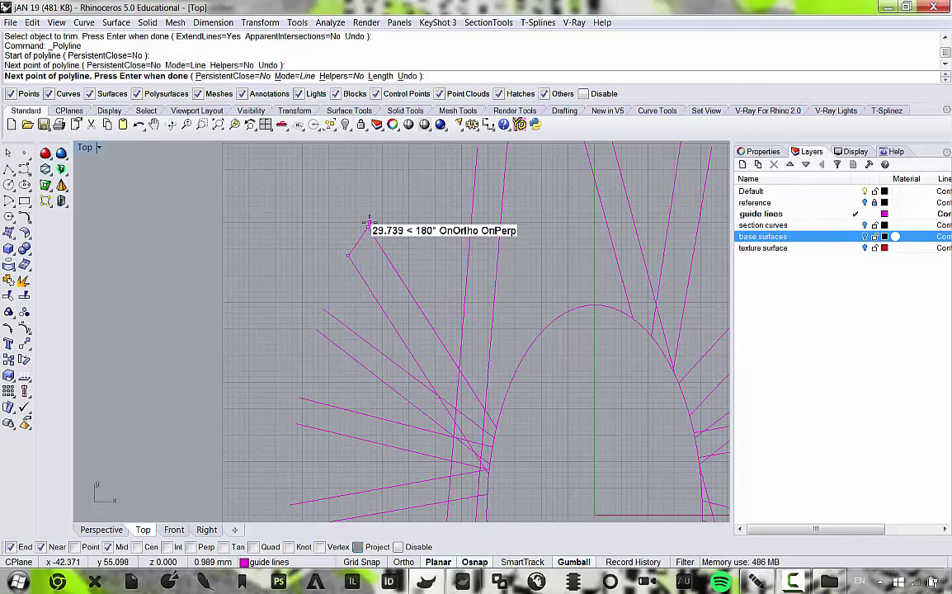
{"action": "right_click", "coordinate": [370, 222]}
{"action": "right_click_drag", "start_coordinate": [448, 218], "coordinate": [318, 358]}
{"action": "right_click", "coordinate": [349, 279]}
{"action": "left_click", "coordinate": [347, 281]}
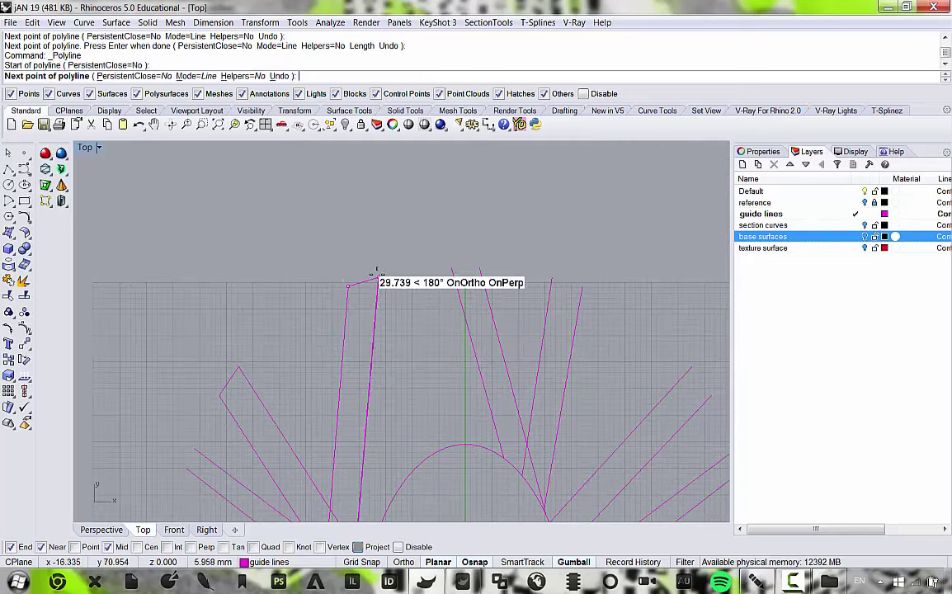
{"action": "left_click", "coordinate": [377, 277]}
{"action": "right_click", "coordinate": [383, 274]}
Cap the outer ends of the two steep guide-line pairs above the ellipse's top with single-segment polylines.
{"action": "right_click", "coordinate": [431, 272]}
{"action": "left_click", "coordinate": [451, 269]}
{"action": "left_click", "coordinate": [480, 268]}
{"action": "right_click", "coordinate": [485, 269]}
{"action": "right_click_drag", "start_coordinate": [645, 312], "coordinate": [487, 269]}
{"action": "key", "text": "Return"}
{"action": "left_click", "coordinate": [400, 238]}
{"action": "left_click", "coordinate": [430, 245]}
{"action": "key", "text": "Return"}
Close the outer ends of the upper-right diagonal guide-line pair and the next pair clockwise with polyline segments.
{"action": "key", "text": "Return"}
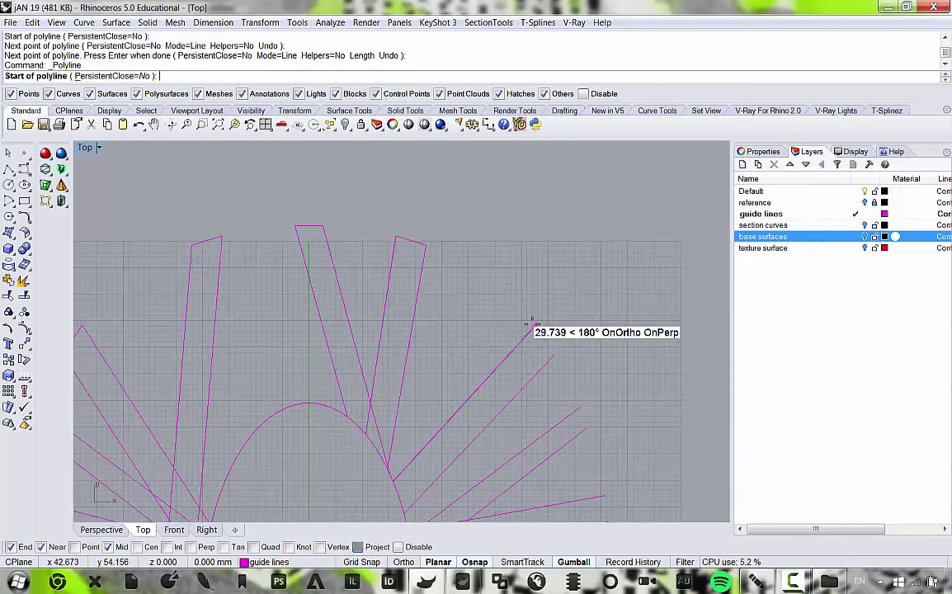
{"action": "left_click", "coordinate": [532, 324]}
{"action": "left_click", "coordinate": [554, 357]}
{"action": "key", "text": "Return"}
{"action": "right_click_drag", "start_coordinate": [648, 398], "coordinate": [453, 255]}
{"action": "key", "text": "Return"}
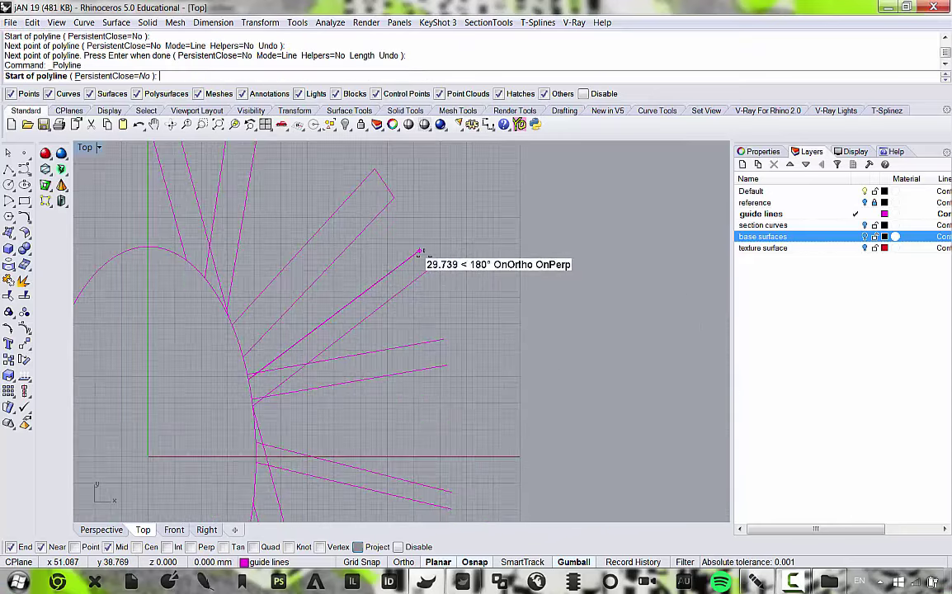
{"action": "left_click", "coordinate": [419, 252]}
{"action": "left_click", "coordinate": [424, 272]}
{"action": "key", "text": "Return"}
Connect the outer endpoints of the guide-line pairs just above and just below the X axis on the ellipse's right side.
{"action": "right_click_drag", "start_coordinate": [463, 385], "coordinate": [472, 276]}
{"action": "key", "text": "Return"}
{"action": "left_click", "coordinate": [452, 229]}
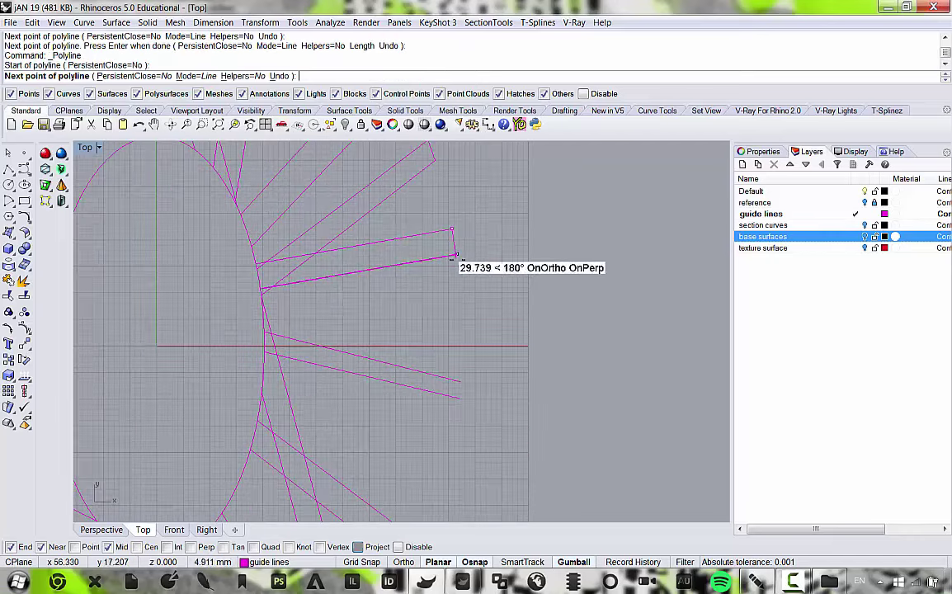
{"action": "left_click", "coordinate": [452, 258]}
{"action": "key", "text": "Return"}
{"action": "right_click_drag", "start_coordinate": [468, 404], "coordinate": [495, 264]}
{"action": "key", "text": "Return"}
{"action": "left_click", "coordinate": [487, 241]}
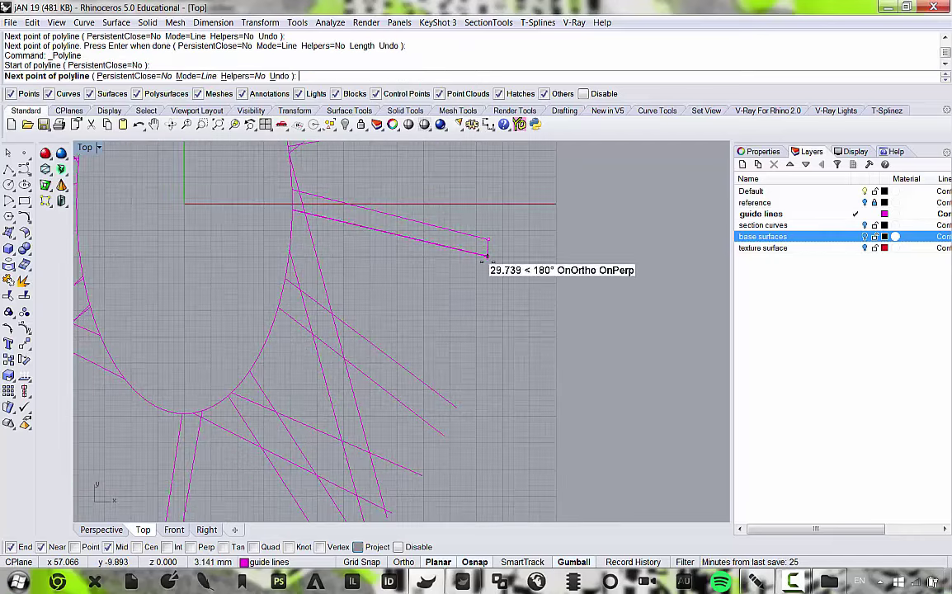
{"action": "left_click", "coordinate": [487, 257]}
{"action": "key", "text": "Return"}
Close the outer ends of the lower-right diagonal guide-line pair and the wider, flatter pair below it with polyline segments.
{"action": "right_click_drag", "start_coordinate": [487, 353], "coordinate": [534, 191]}
{"action": "key", "text": "Return"}
{"action": "left_click", "coordinate": [492, 273]}
{"action": "left_click", "coordinate": [503, 244]}
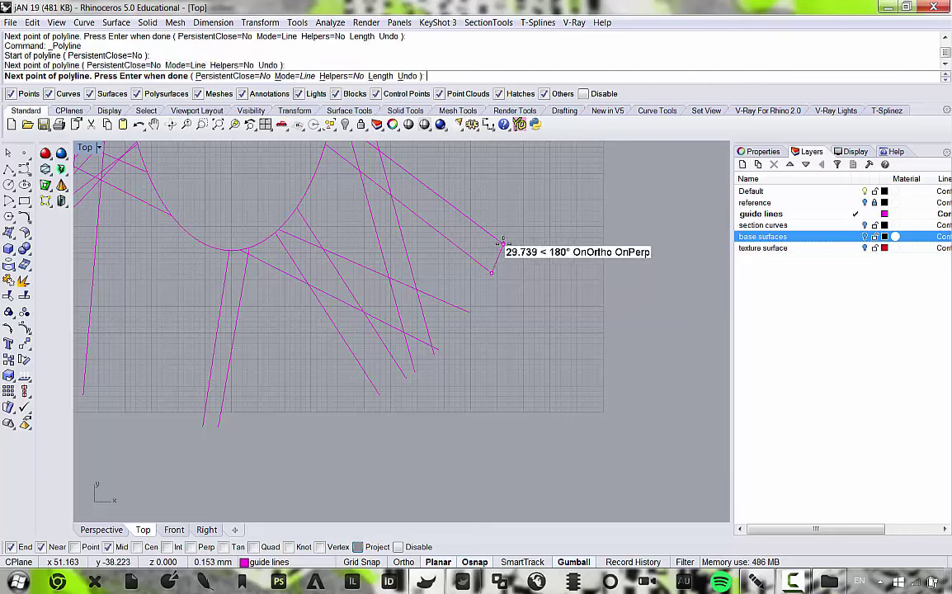
{"action": "key", "text": "Return"}
{"action": "key", "text": "Return"}
{"action": "left_click", "coordinate": [468, 312]}
{"action": "left_click", "coordinate": [437, 349]}
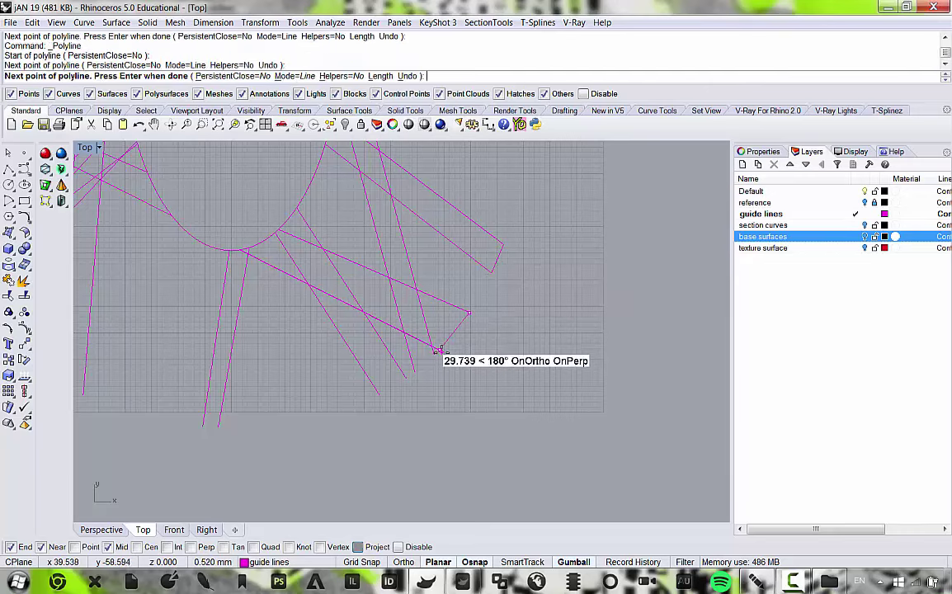
{"action": "key", "text": "Return"}
Cap the steep guide-line pair crossing the wide lower-right pair, and the adjacent diagonal pair to its left, with polyline segments.
{"action": "scroll", "coordinate": [411, 364], "scroll_direction": "up", "scroll_amount": 6}
{"action": "key", "text": "Return"}
{"action": "left_click", "coordinate": [414, 385]}
{"action": "left_click", "coordinate": [459, 335]}
{"action": "key", "text": "Return"}
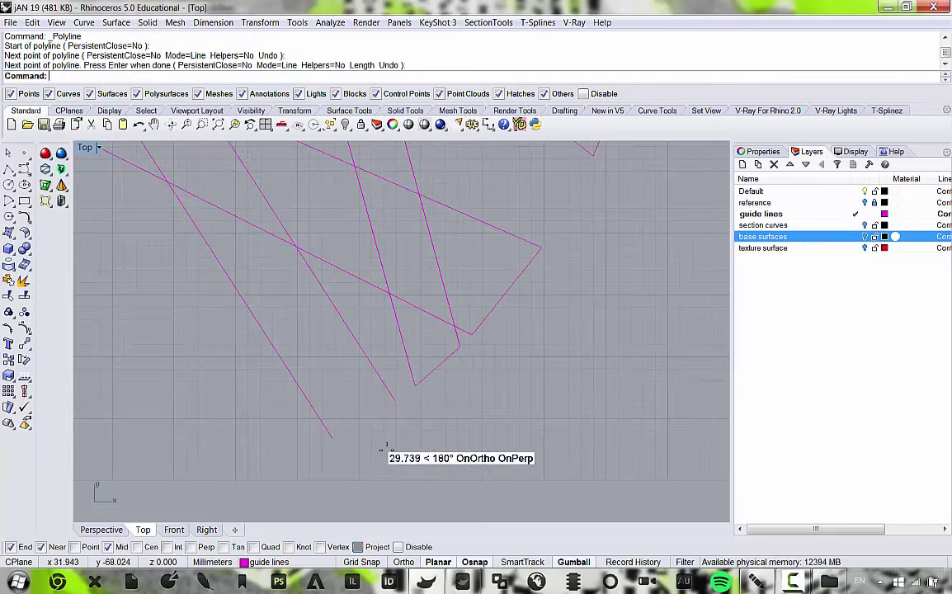
{"action": "right_click_drag", "start_coordinate": [340, 460], "coordinate": [465, 421]}
{"action": "key", "text": "Return"}
{"action": "left_click", "coordinate": [456, 397]}
{"action": "left_click", "coordinate": [520, 362]}
{"action": "key", "text": "Return"}
Join the outer endpoints of the guide-line pair below the ellipse's lower tip and the near-vertical pair to its left.
{"action": "scroll", "coordinate": [517, 365], "scroll_direction": "down", "scroll_amount": 10}
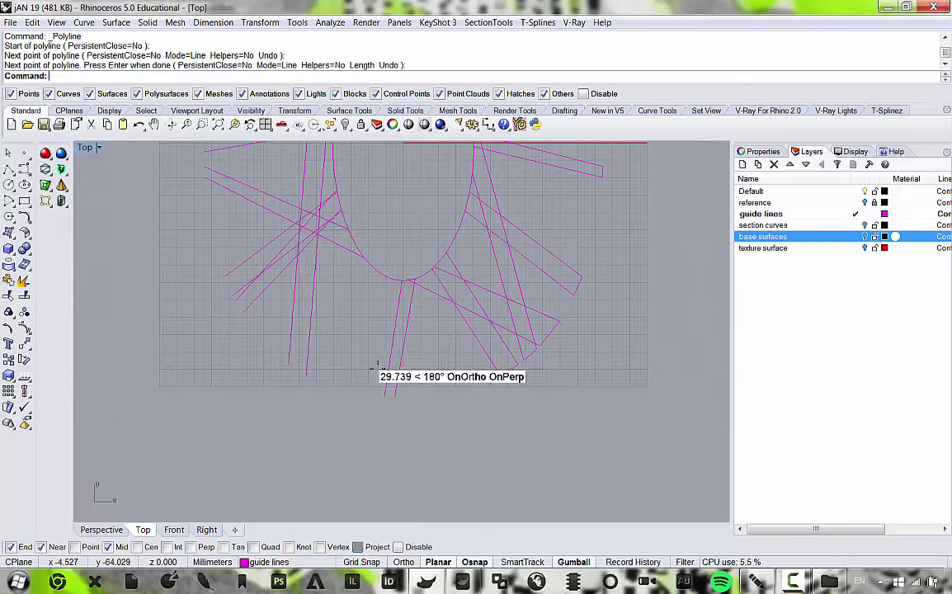
{"action": "scroll", "coordinate": [377, 367], "scroll_direction": "up", "scroll_amount": 5}
{"action": "key", "text": "Return"}
{"action": "left_click", "coordinate": [468, 437]}
{"action": "left_click", "coordinate": [495, 439]}
{"action": "key", "text": "Return"}
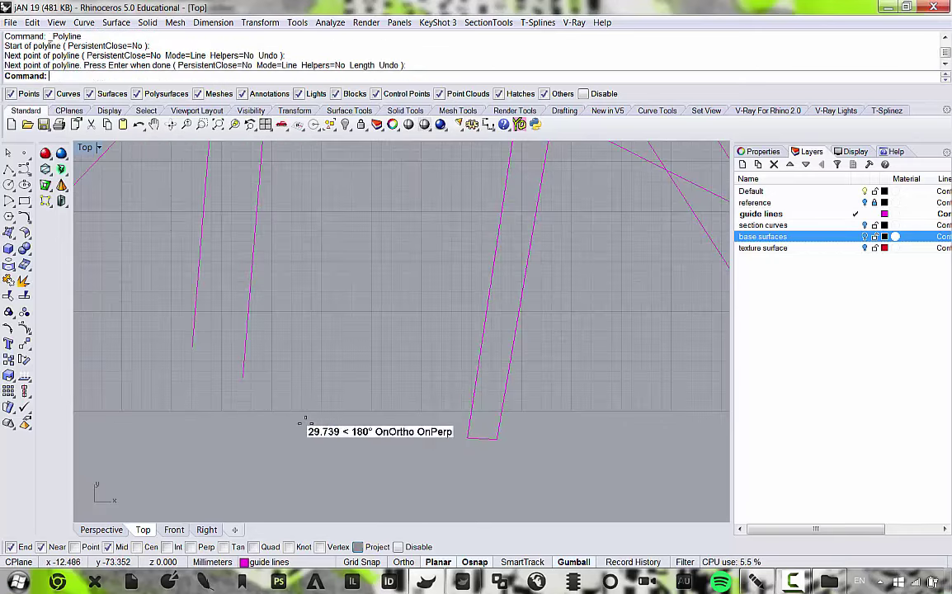
{"action": "right_click_drag", "start_coordinate": [274, 392], "coordinate": [415, 432]}
{"action": "key", "text": "Return"}
{"action": "left_click", "coordinate": [333, 386]}
{"action": "left_click", "coordinate": [384, 416]}
{"action": "key", "text": "Return"}
{"action": "scroll", "coordinate": [378, 419], "scroll_direction": "down", "scroll_amount": 6}
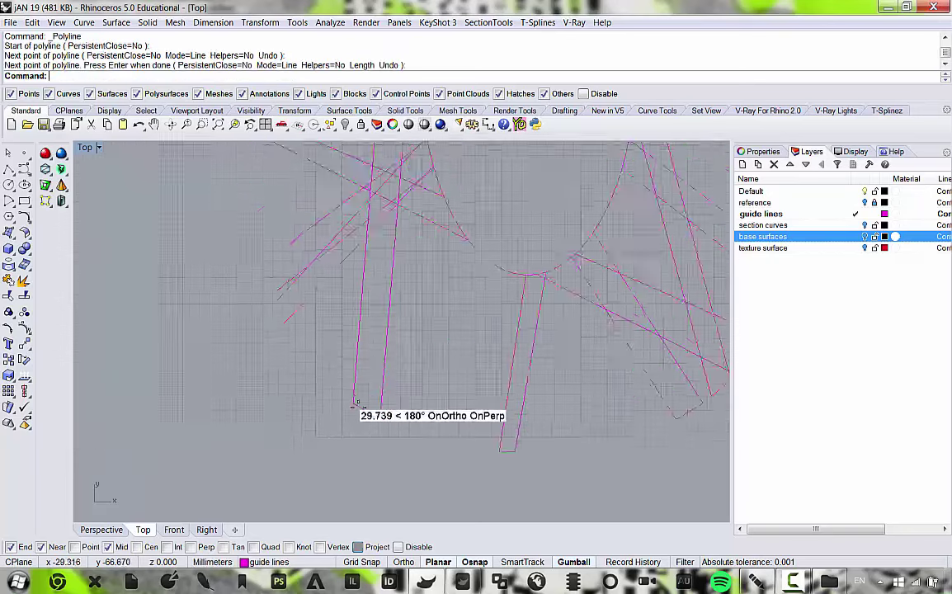
Close the open outer ends of the two overlapping lower-left strips with polylines.
{"action": "scroll", "coordinate": [356, 404], "scroll_direction": "up", "scroll_amount": 5}
{"action": "key", "text": "Return"}
{"action": "left_click", "coordinate": [377, 402]}
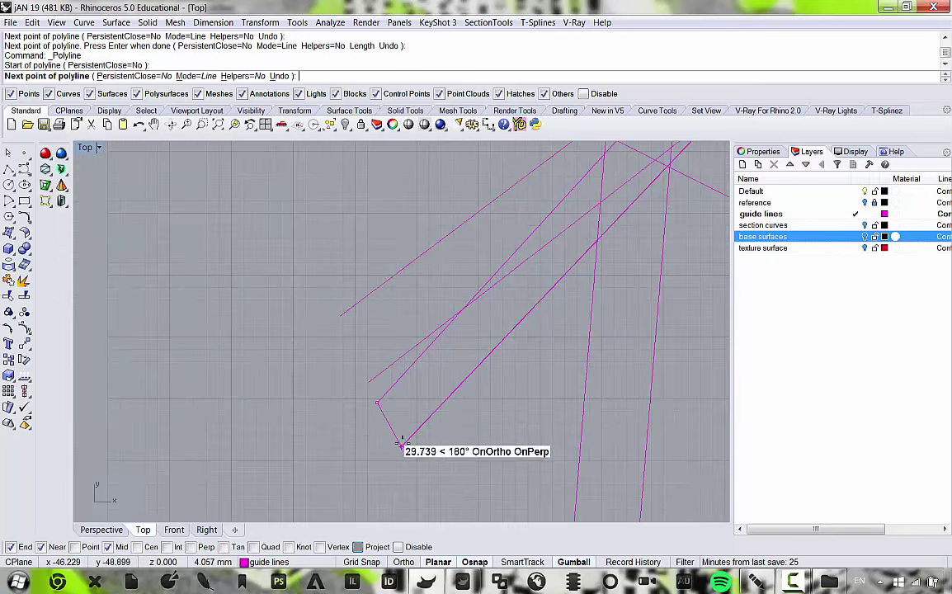
{"action": "left_click", "coordinate": [401, 443]}
{"action": "key", "text": "Return"}
{"action": "key", "text": "Return"}
{"action": "left_click", "coordinate": [336, 323]}
{"action": "left_click", "coordinate": [365, 395]}
{"action": "key", "text": "Return"}
{"action": "scroll", "coordinate": [333, 320], "scroll_direction": "down", "scroll_amount": 5}
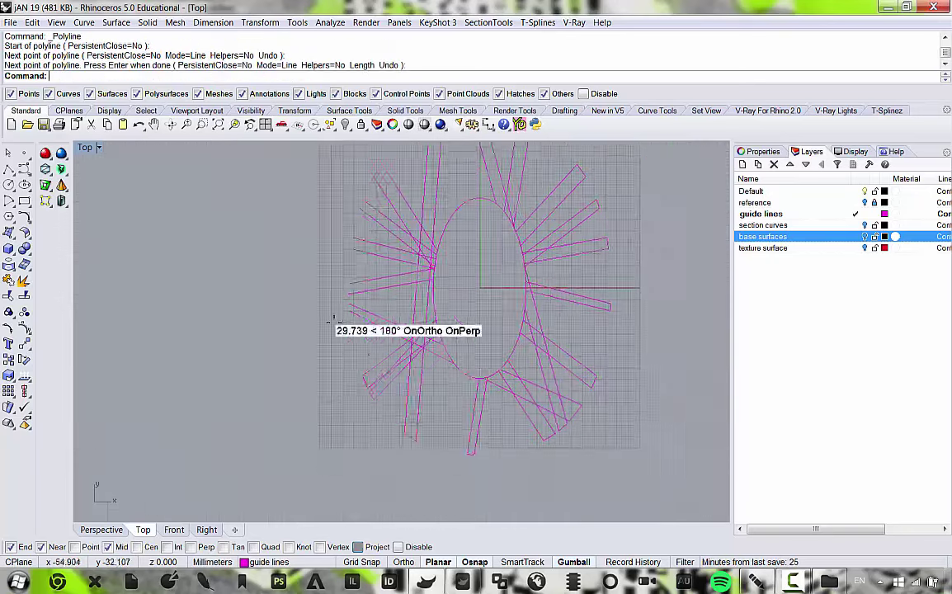
Cap the open outer ends of the two strips just below and above the horizontal axis on the left with polylines.
{"action": "right_click_drag", "start_coordinate": [353, 303], "coordinate": [368, 382]}
{"action": "scroll", "coordinate": [368, 382], "scroll_direction": "up", "scroll_amount": 9}
{"action": "key", "text": "Return"}
{"action": "left_click", "coordinate": [351, 392]}
{"action": "left_click", "coordinate": [352, 412]}
{"action": "key", "text": "Return"}
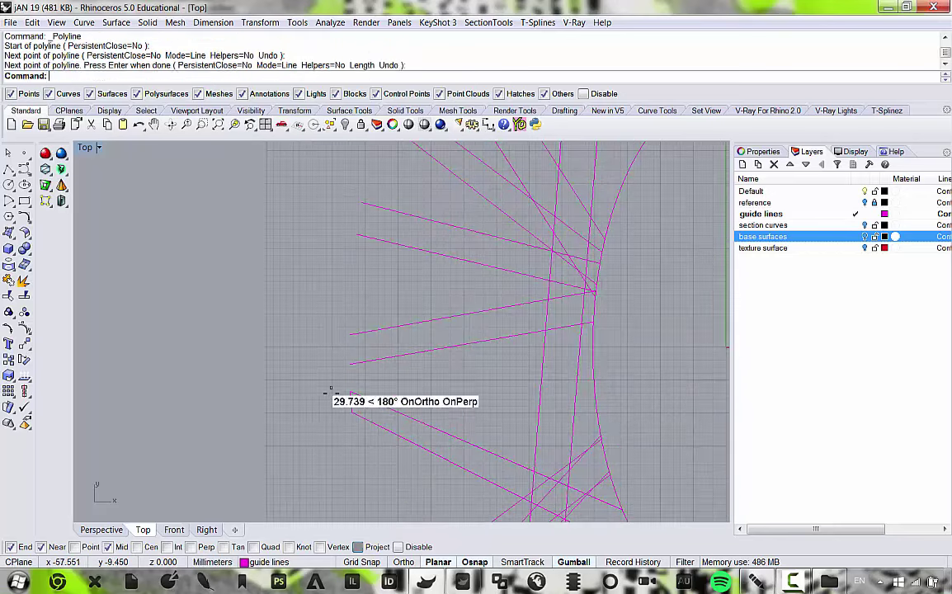
{"action": "key", "text": "Return"}
{"action": "left_click", "coordinate": [350, 334]}
{"action": "left_click", "coordinate": [350, 363]}
{"action": "key", "text": "Return"}
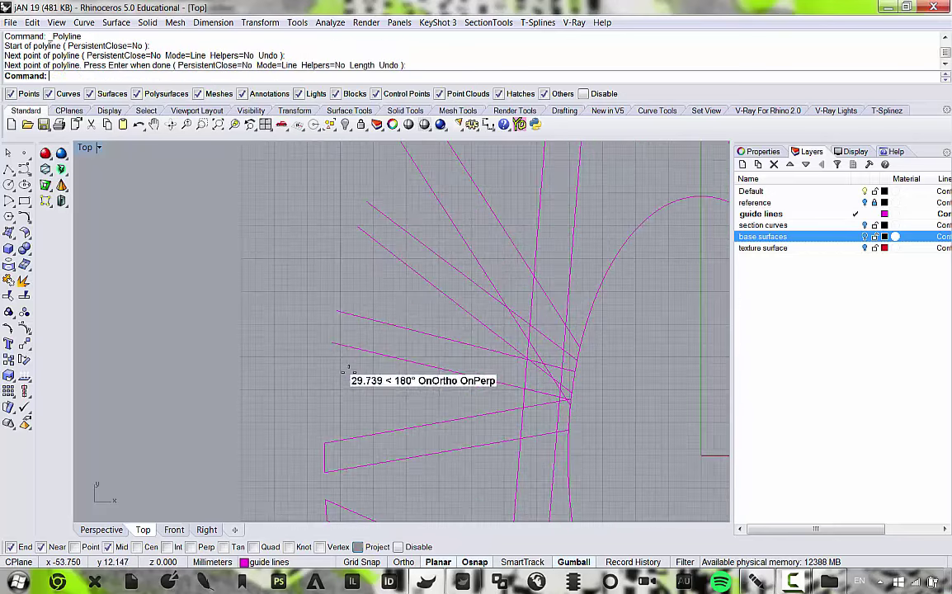
Cap the open outer ends of the two remaining uncapped upper-left strips with polylines.
{"action": "key", "text": "Return"}
{"action": "left_click", "coordinate": [337, 310]}
{"action": "left_click", "coordinate": [332, 343]}
{"action": "key", "text": "Return"}
{"action": "right_click_drag", "start_coordinate": [343, 268], "coordinate": [305, 365]}
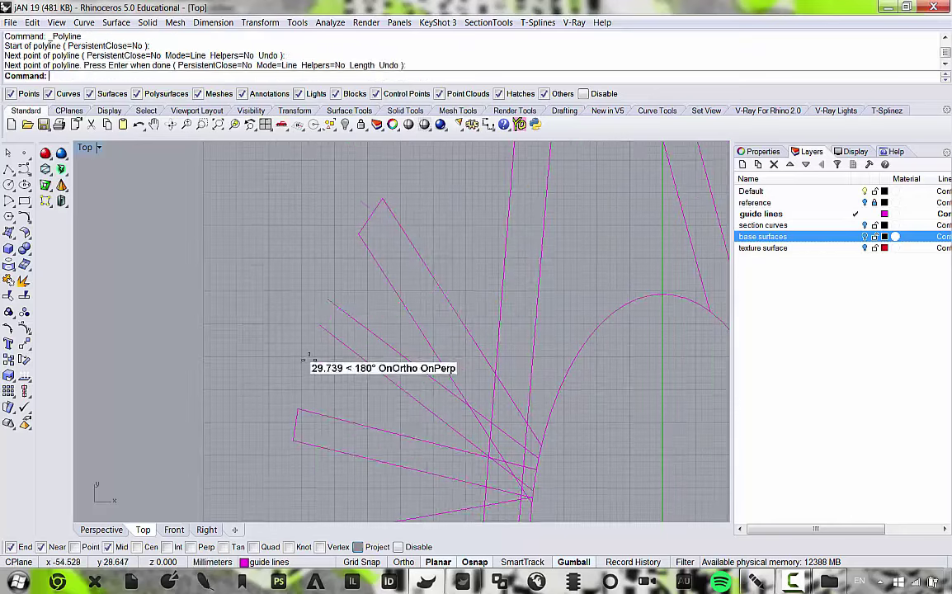
{"action": "key", "text": "Return"}
{"action": "left_click", "coordinate": [327, 299]}
{"action": "left_click", "coordinate": [319, 321]}
{"action": "key", "text": "Return"}
{"action": "scroll", "coordinate": [383, 264], "scroll_direction": "down", "scroll_amount": 6}
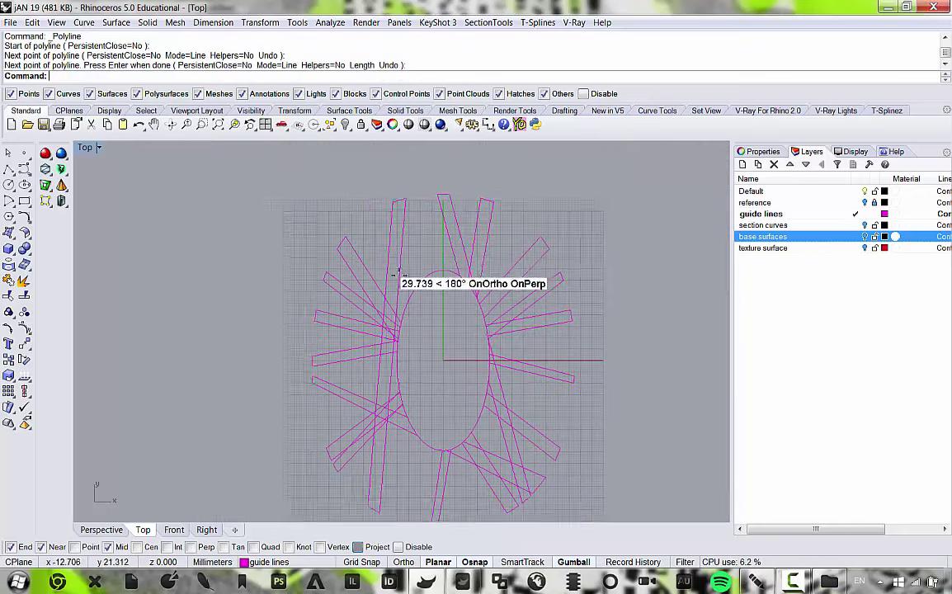
Start an Offset of the central ellipse with a distance of 0.5 mm.
{"action": "left_click", "coordinate": [367, 251]}
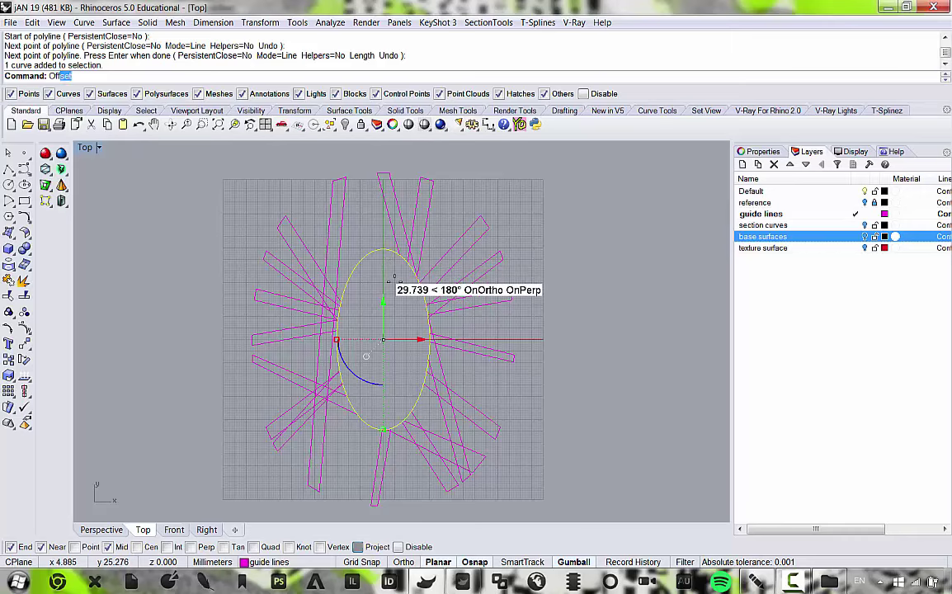
{"action": "type", "text": "Offset"}
{"action": "key", "text": "Return"}
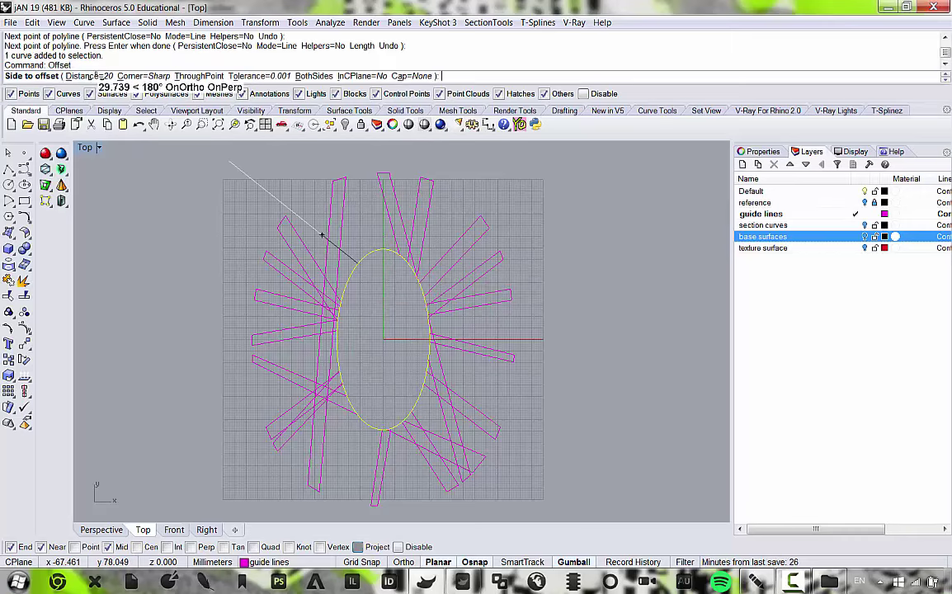
{"action": "left_click", "coordinate": [95, 76]}
{"action": "type", "text": "0.5"}
{"action": "key", "text": "Return"}
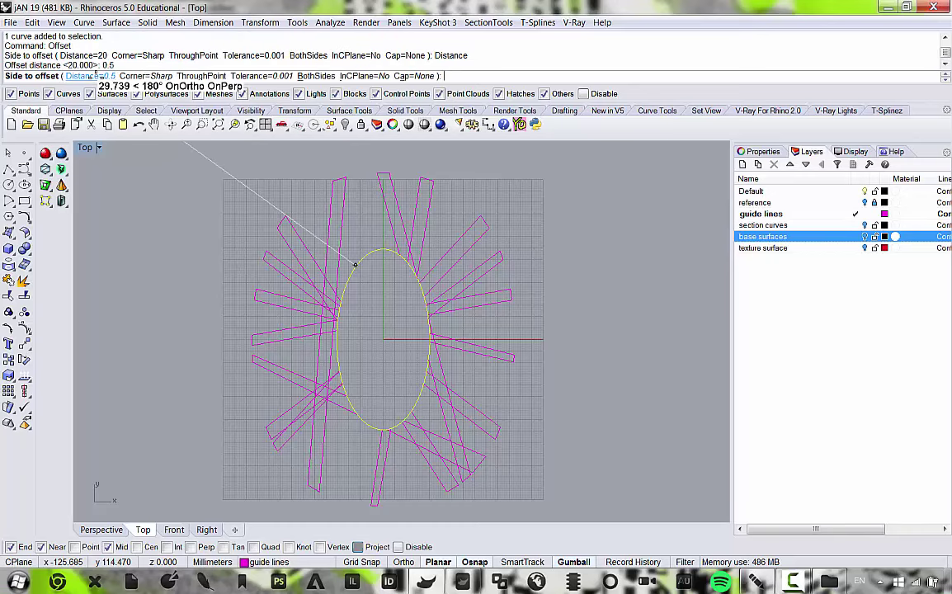
{"action": "scroll", "coordinate": [355, 264], "scroll_direction": "up", "scroll_amount": 3}
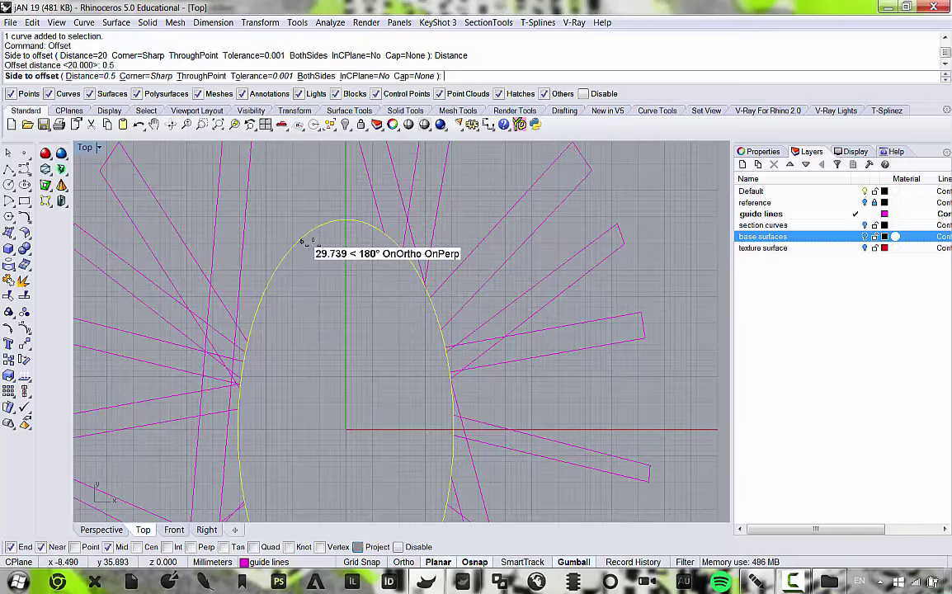
Set the offset distance to 2 mm and offset the ellipse inward.
{"action": "type", "text": "d"}
{"action": "key", "text": "Return"}
{"action": "type", "text": "2"}
{"action": "key", "text": "Return"}
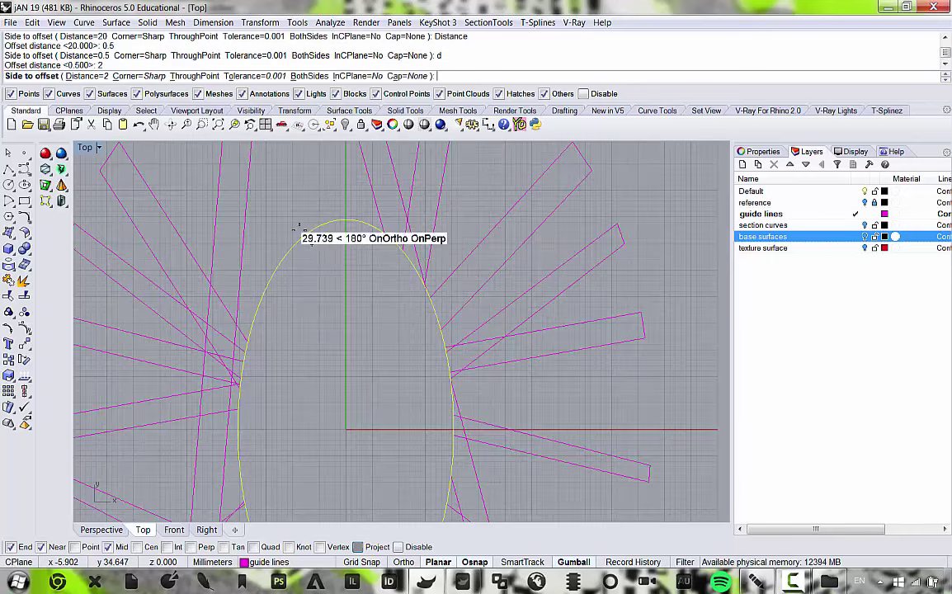
{"action": "left_click", "coordinate": [337, 290]}
{"action": "scroll", "coordinate": [346, 270], "scroll_direction": "down", "scroll_amount": 5}
{"action": "scroll", "coordinate": [601, 361], "scroll_direction": "up", "scroll_amount": 3}
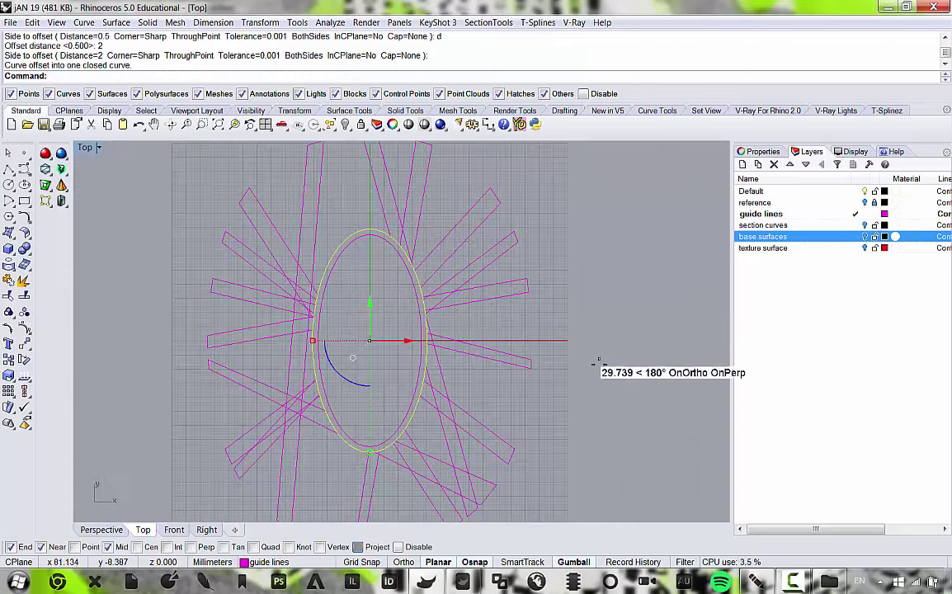
{"action": "scroll", "coordinate": [424, 324], "scroll_direction": "down", "scroll_amount": 2}
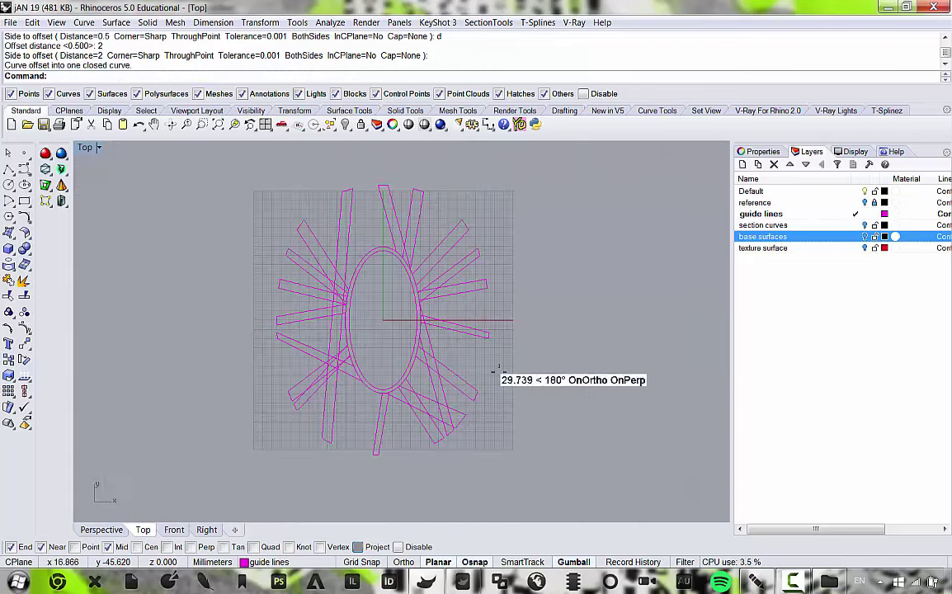
Select all the guide curves and start Curve Boolean with DeleteInput set to All.
{"action": "left_click_drag", "start_coordinate": [511, 419], "coordinate": [178, 147]}
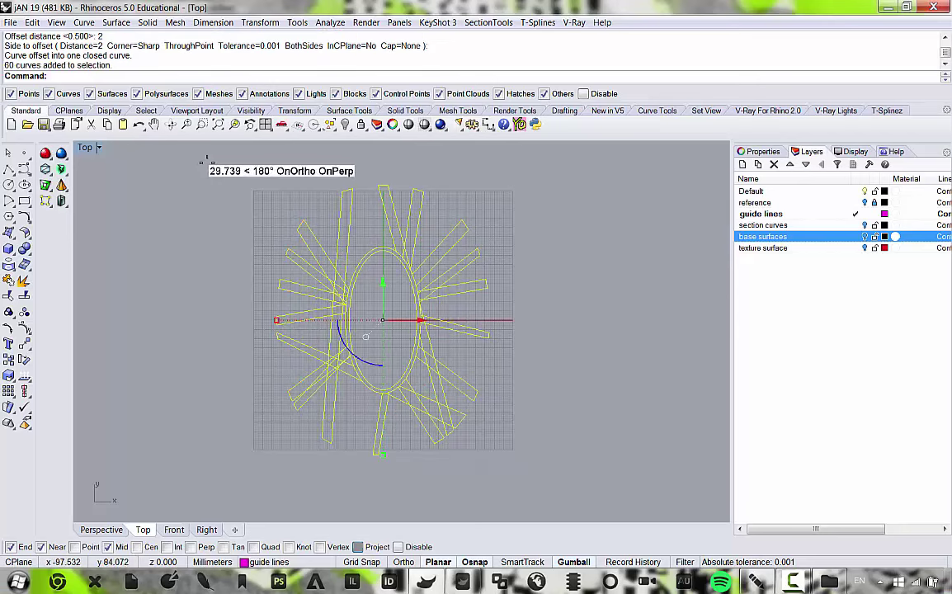
{"action": "right_click_drag", "start_coordinate": [419, 234], "coordinate": [400, 223]}
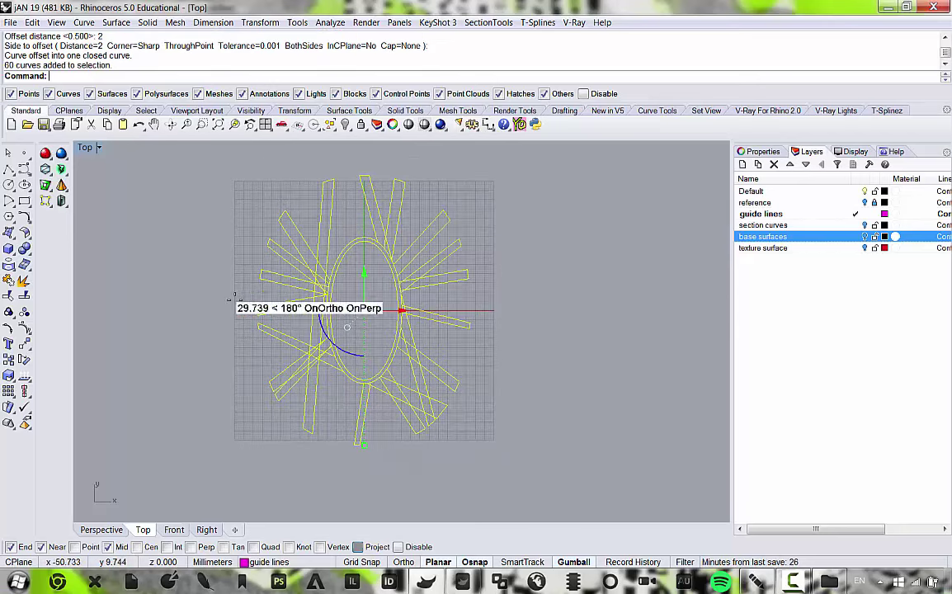
{"action": "left_click", "coordinate": [24, 216]}
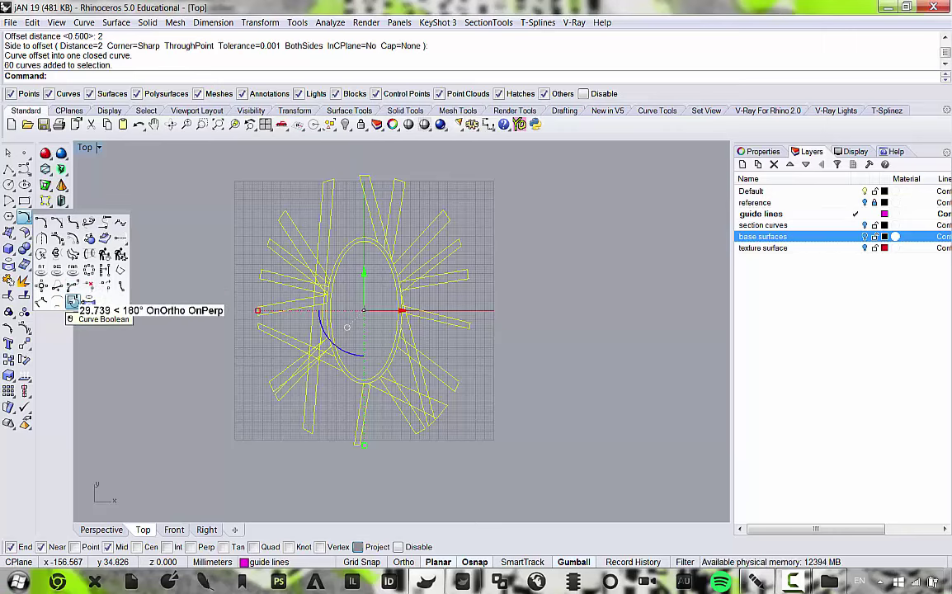
{"action": "left_click", "coordinate": [72, 301]}
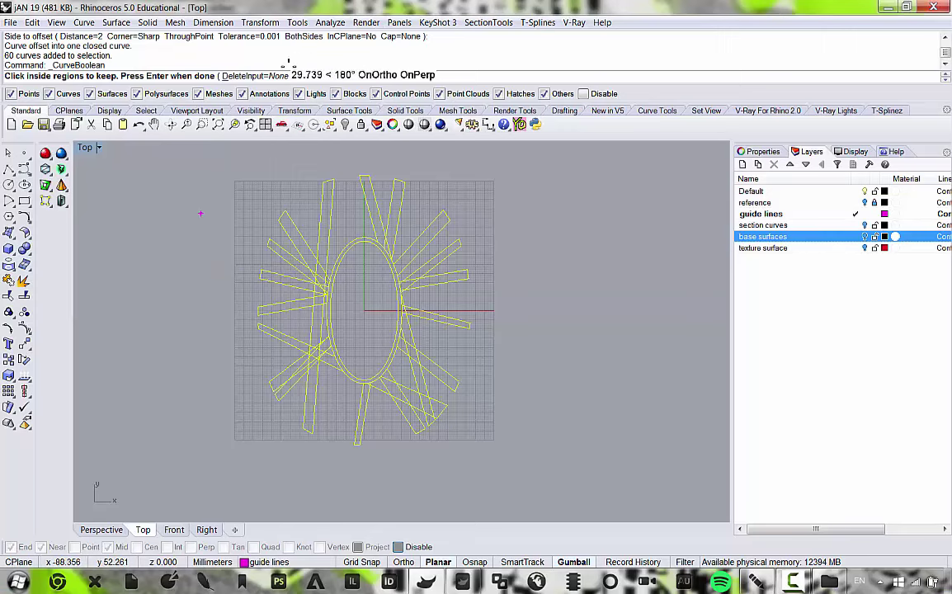
{"action": "left_click", "coordinate": [245, 74]}
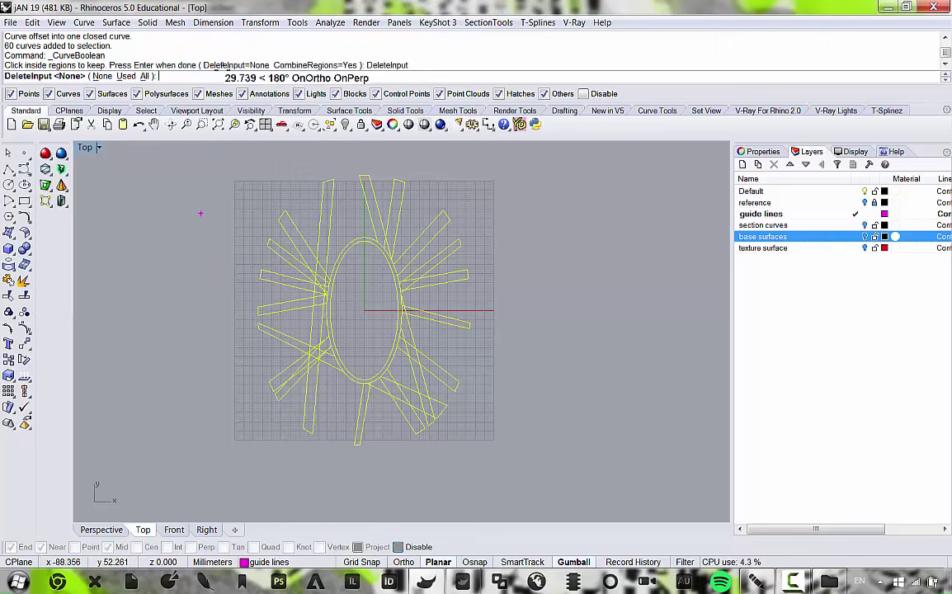
{"action": "left_click", "coordinate": [146, 76]}
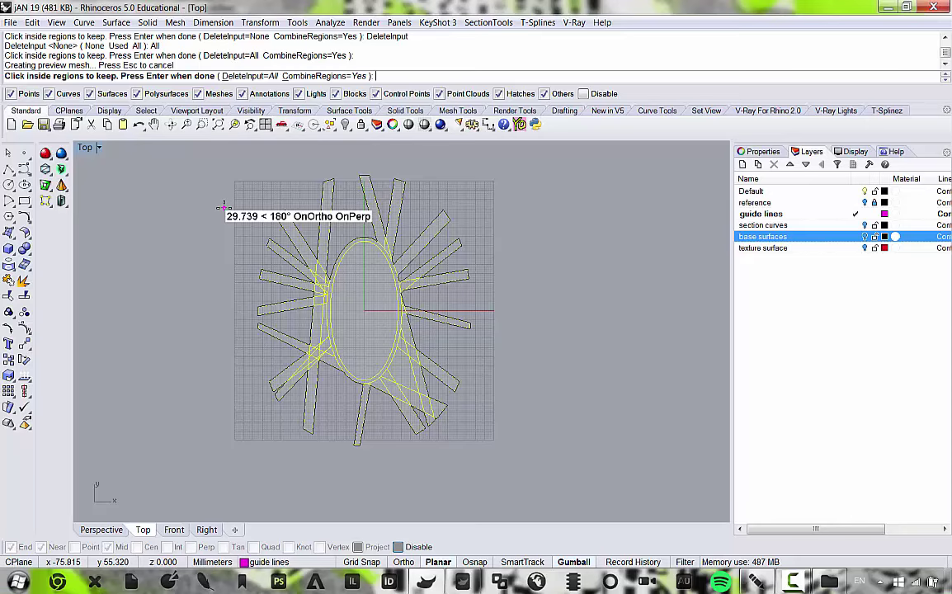
Pick the tiny region where the left strips cross beside the ellipse for the Curve Boolean.
{"action": "scroll", "coordinate": [342, 309], "scroll_direction": "up", "scroll_amount": 8}
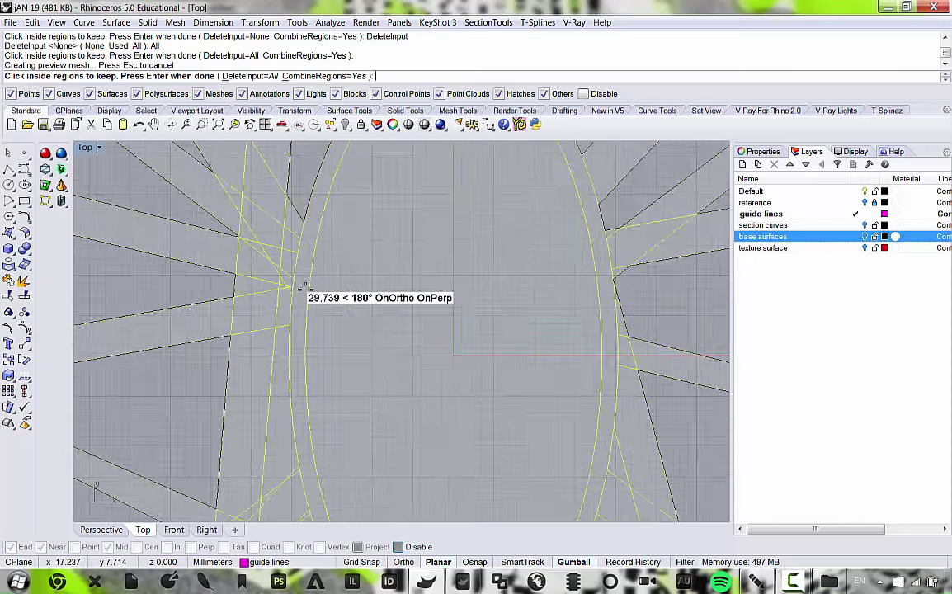
{"action": "right_click_drag", "start_coordinate": [260, 279], "coordinate": [295, 326]}
{"action": "scroll", "coordinate": [293, 327], "scroll_direction": "up", "scroll_amount": 6}
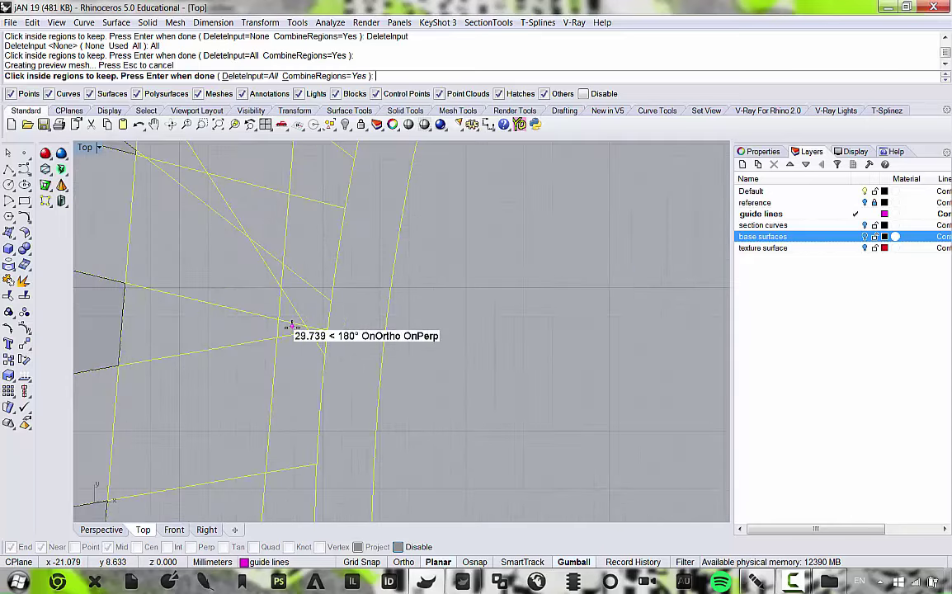
{"action": "left_click", "coordinate": [290, 326]}
{"action": "scroll", "coordinate": [315, 324], "scroll_direction": "down", "scroll_amount": 2}
{"action": "scroll", "coordinate": [418, 320], "scroll_direction": "down", "scroll_amount": 6}
{"action": "right_click_drag", "start_coordinate": [418, 320], "coordinate": [423, 349]}
{"action": "scroll", "coordinate": [404, 342], "scroll_direction": "down", "scroll_amount": 5}
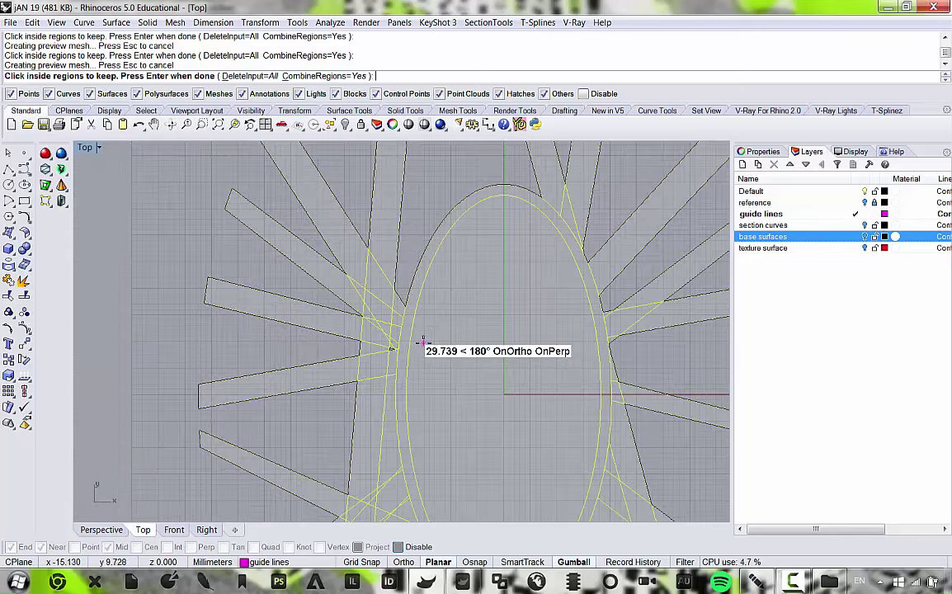
Pick the small triangular region and the sliver between the lower-left strips and the ellipse.
{"action": "scroll", "coordinate": [365, 195], "scroll_direction": "up", "scroll_amount": 6}
{"action": "scroll", "coordinate": [332, 373], "scroll_direction": "up", "scroll_amount": 2}
{"action": "right_click_drag", "start_coordinate": [297, 417], "coordinate": [351, 331]}
{"action": "scroll", "coordinate": [301, 355], "scroll_direction": "down", "scroll_amount": 1}
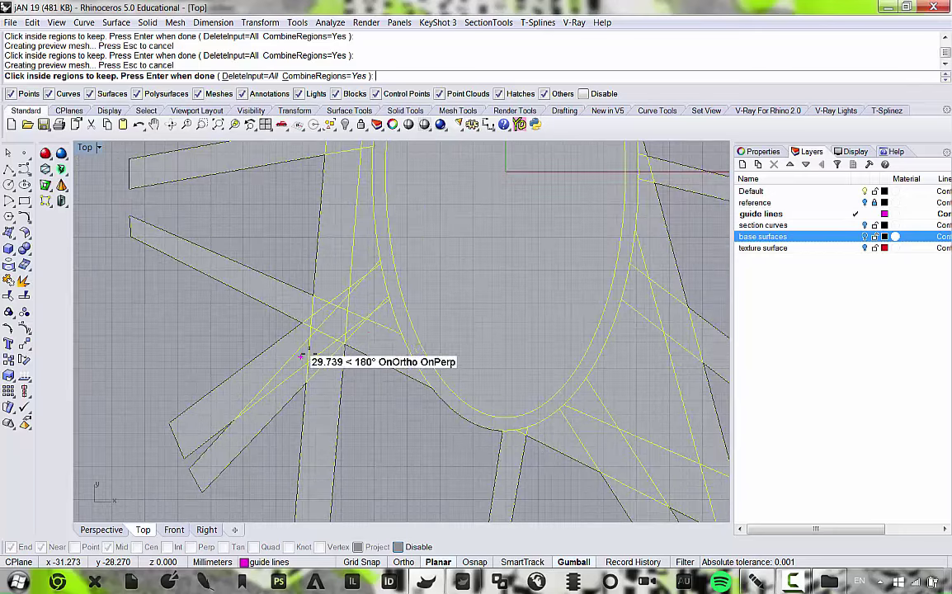
{"action": "left_click", "coordinate": [387, 316]}
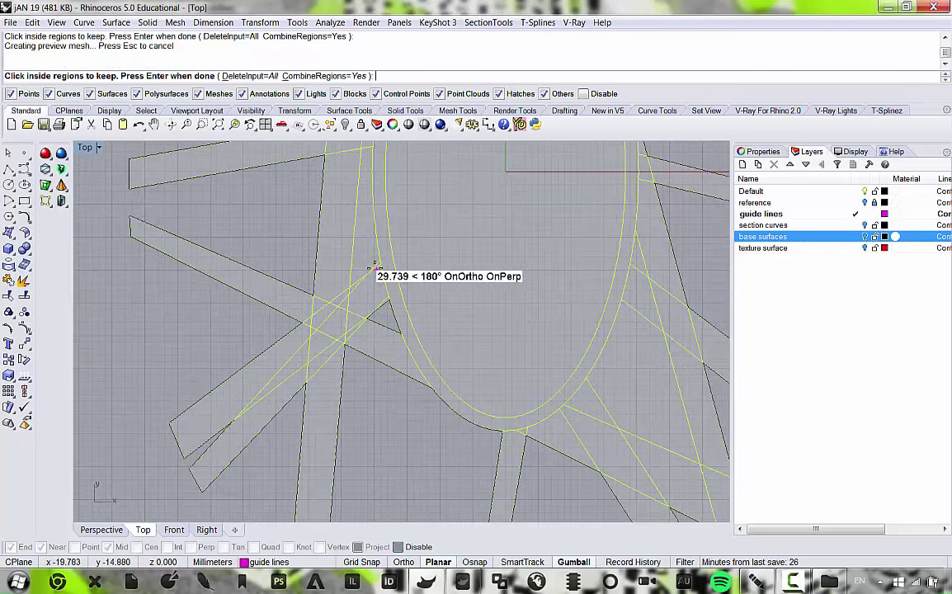
{"action": "left_click", "coordinate": [366, 257]}
Pick the enclosed regions between the lower-right strips and the ellipse.
{"action": "scroll", "coordinate": [366, 257], "scroll_direction": "down", "scroll_amount": 8}
{"action": "right_click_drag", "start_coordinate": [414, 287], "coordinate": [378, 331]}
{"action": "scroll", "coordinate": [414, 376], "scroll_direction": "up", "scroll_amount": 6}
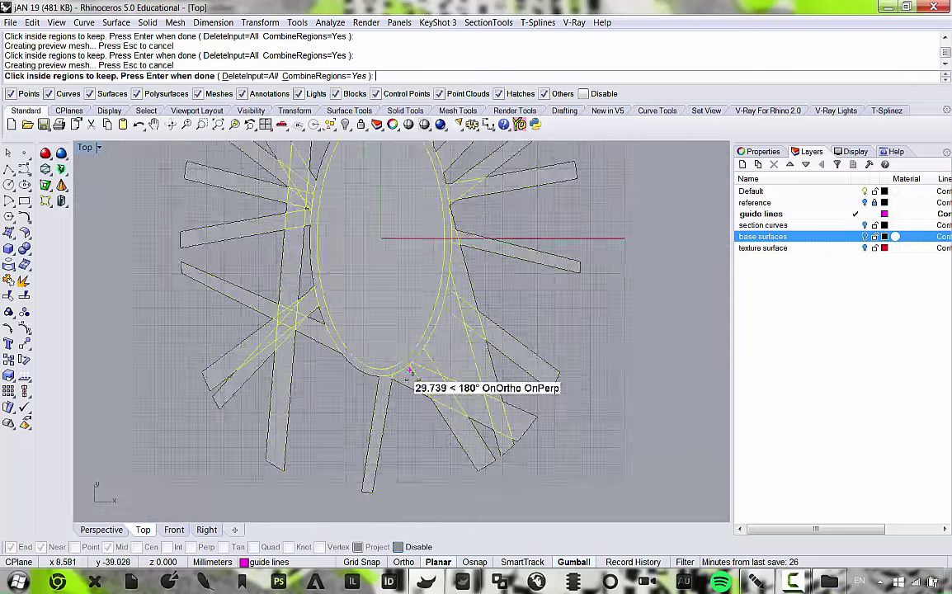
{"action": "right_click_drag", "start_coordinate": [435, 388], "coordinate": [413, 398]}
{"action": "scroll", "coordinate": [441, 359], "scroll_direction": "up", "scroll_amount": 3}
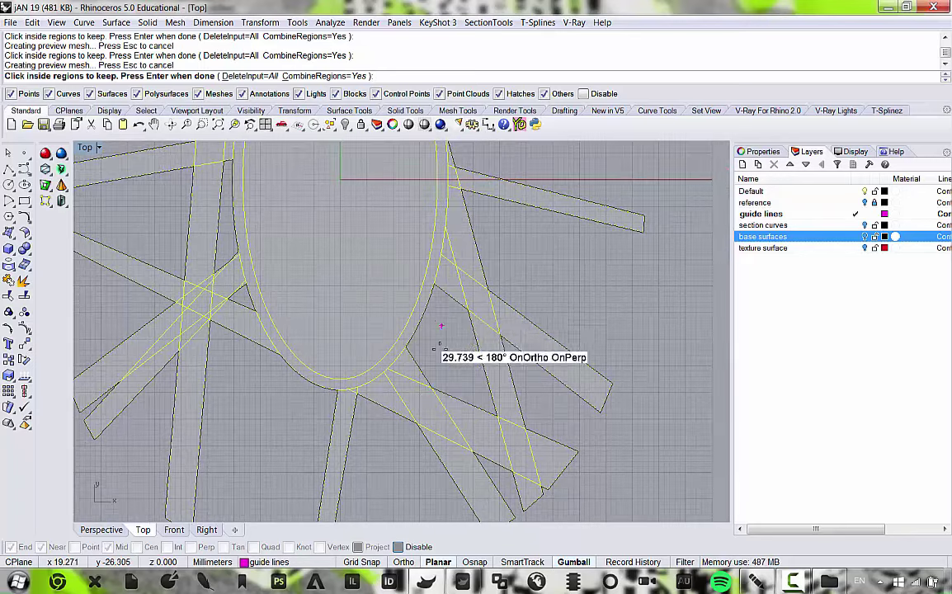
Pick the inner ellipse's interior as the last region and complete the Curve Boolean.
{"action": "scroll", "coordinate": [437, 329], "scroll_direction": "down", "scroll_amount": 3}
{"action": "right_click_drag", "start_coordinate": [447, 247], "coordinate": [455, 380]}
{"action": "scroll", "coordinate": [404, 213], "scroll_direction": "down", "scroll_amount": 2}
{"action": "right_click_drag", "start_coordinate": [434, 181], "coordinate": [454, 231]}
{"action": "scroll", "coordinate": [453, 233], "scroll_direction": "down", "scroll_amount": 3}
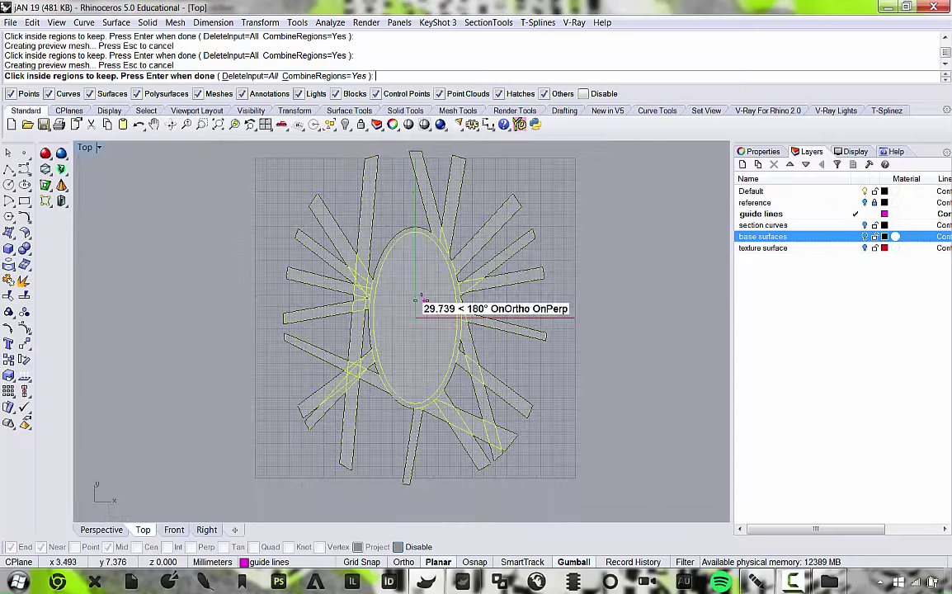
{"action": "right_click_drag", "start_coordinate": [472, 328], "coordinate": [415, 312]}
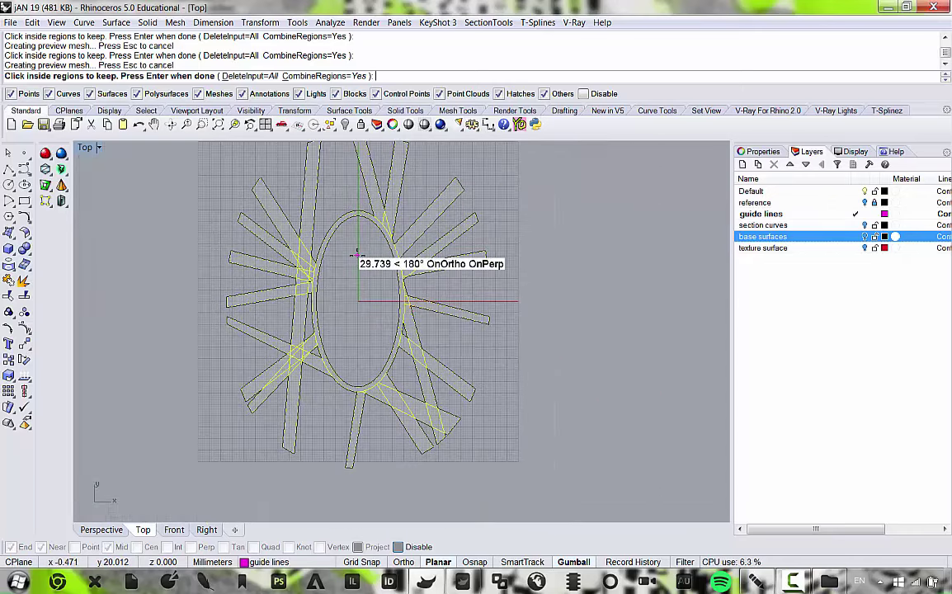
{"action": "key", "text": "Return"}
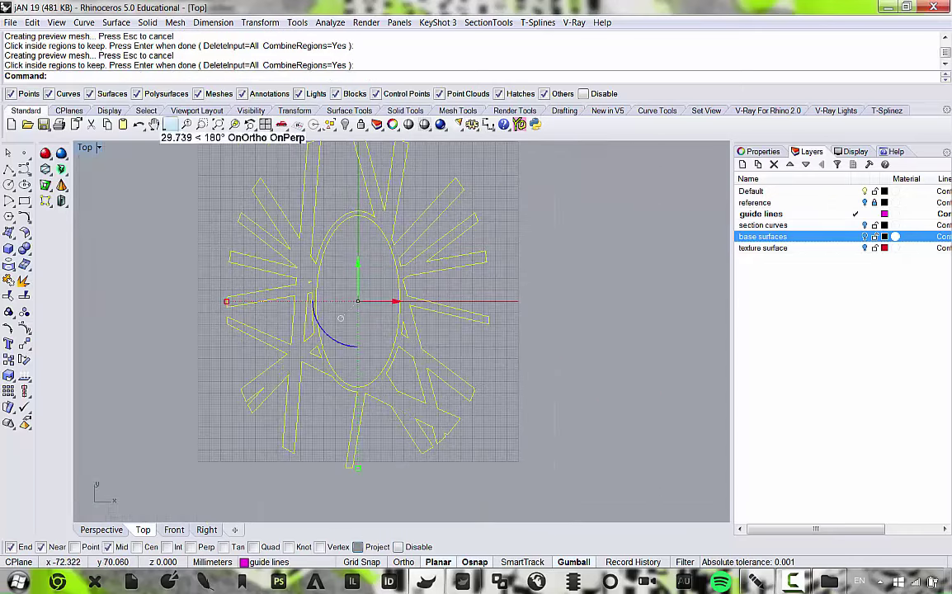
Group the resulting outline curves and clear the selection.
{"action": "right_click_drag", "start_coordinate": [370, 282], "coordinate": [357, 299]}
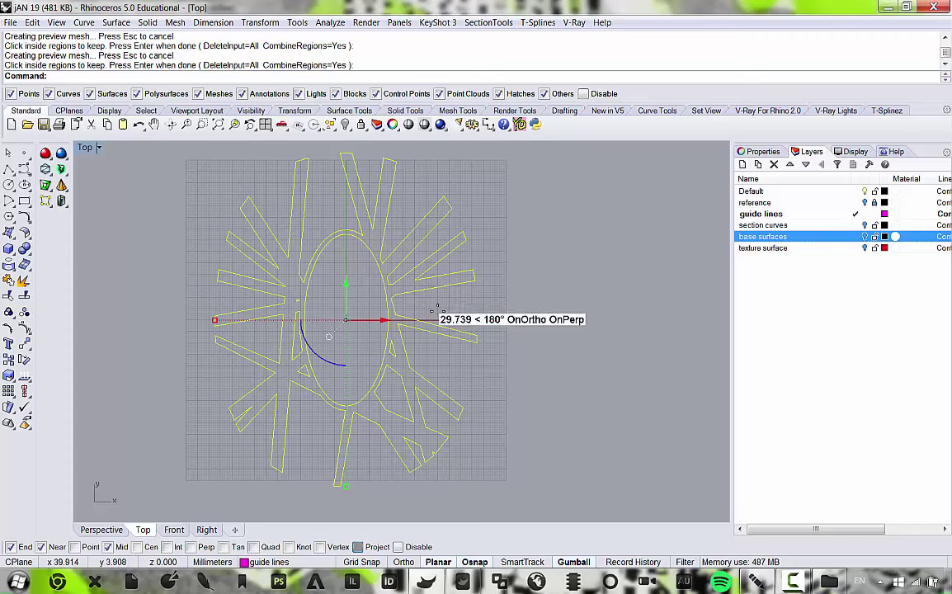
{"action": "key", "text": "ctrl+g"}
{"action": "key", "text": "Escape"}
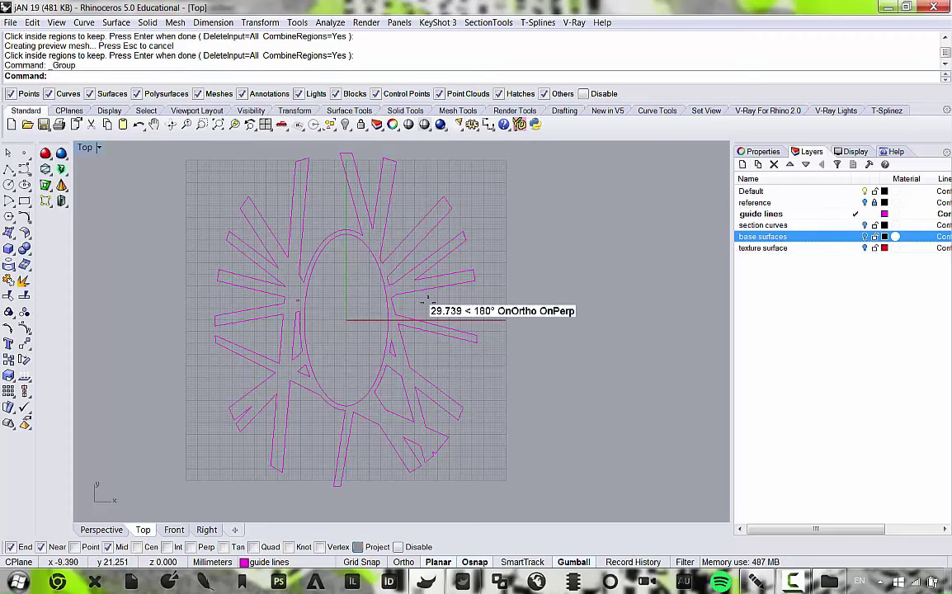
Select the grouped outline and show the base surfaces layer in the maximized Perspective view.
{"action": "left_click", "coordinate": [380, 266]}
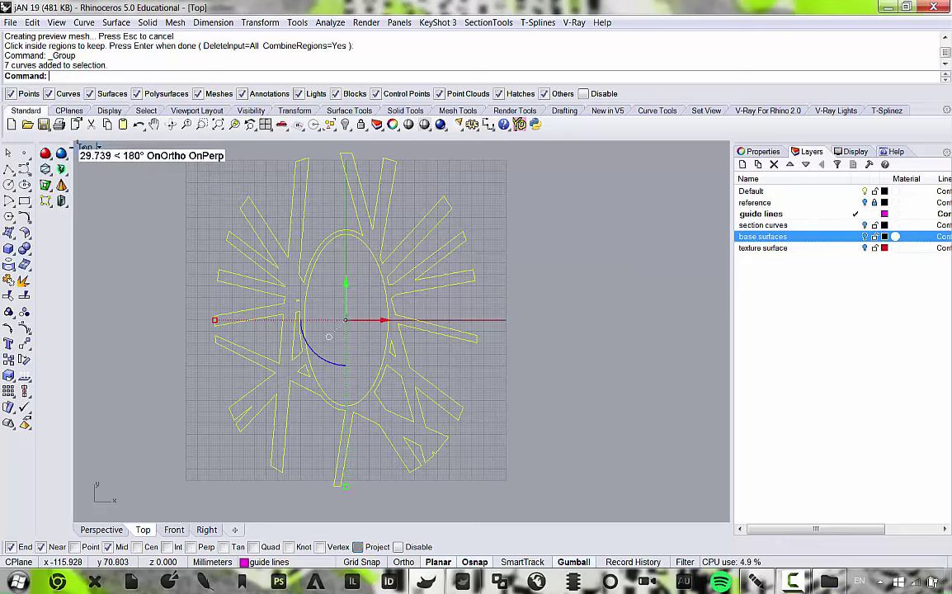
{"action": "double_click", "coordinate": [88, 146]}
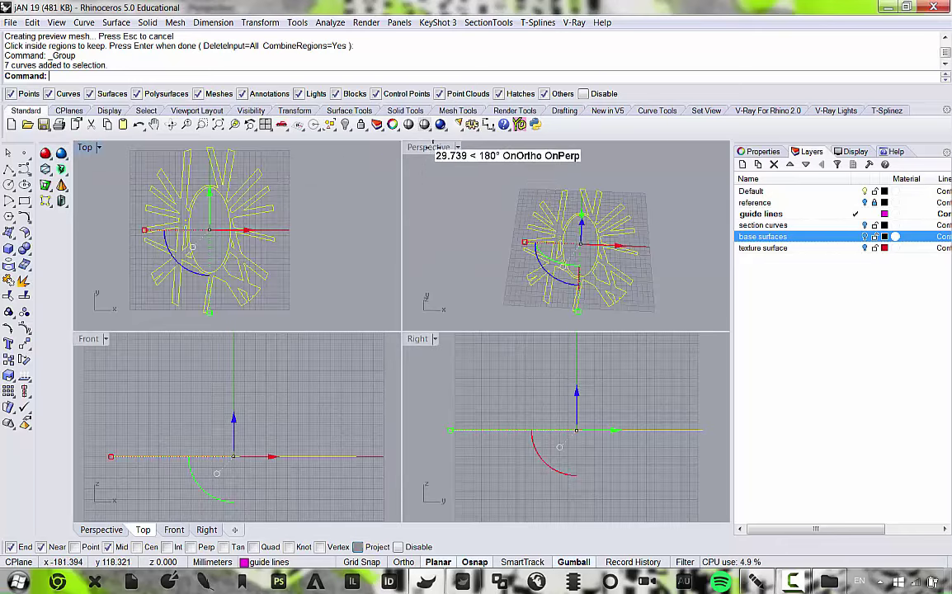
{"action": "double_click", "coordinate": [430, 146]}
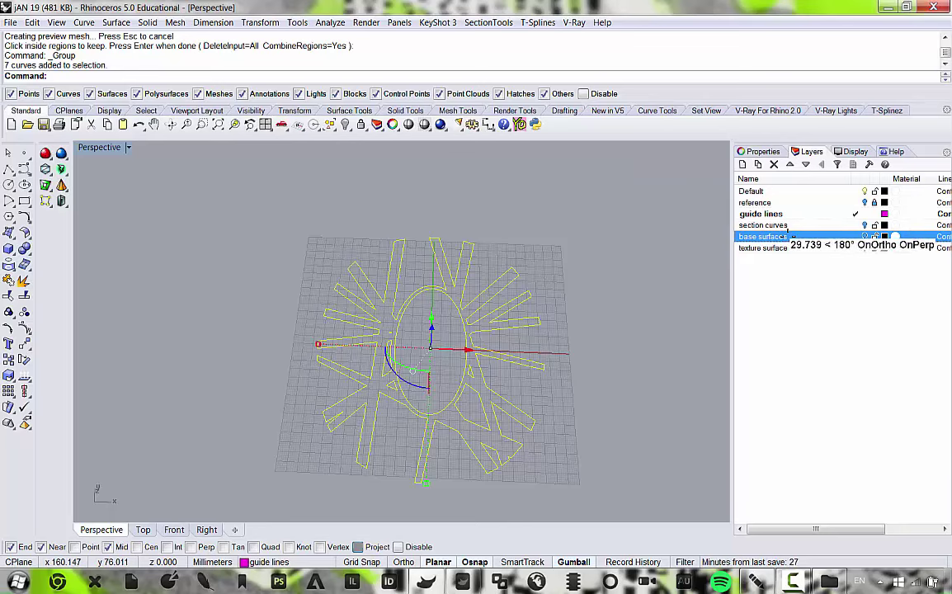
{"action": "left_click", "coordinate": [864, 236]}
{"action": "right_click_drag", "start_coordinate": [615, 323], "coordinate": [422, 270]}
{"action": "scroll", "coordinate": [283, 340], "scroll_direction": "up", "scroll_amount": 6}
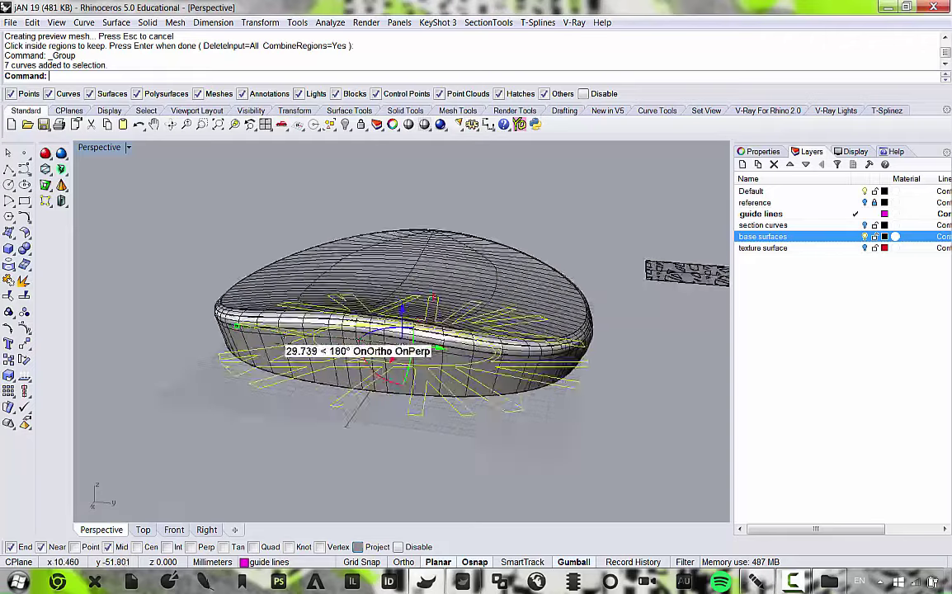
Inspect the model against the outline, select the upper surface of the seat and show the texture surface layer.
{"action": "scroll", "coordinate": [359, 272], "scroll_direction": "down", "scroll_amount": 8}
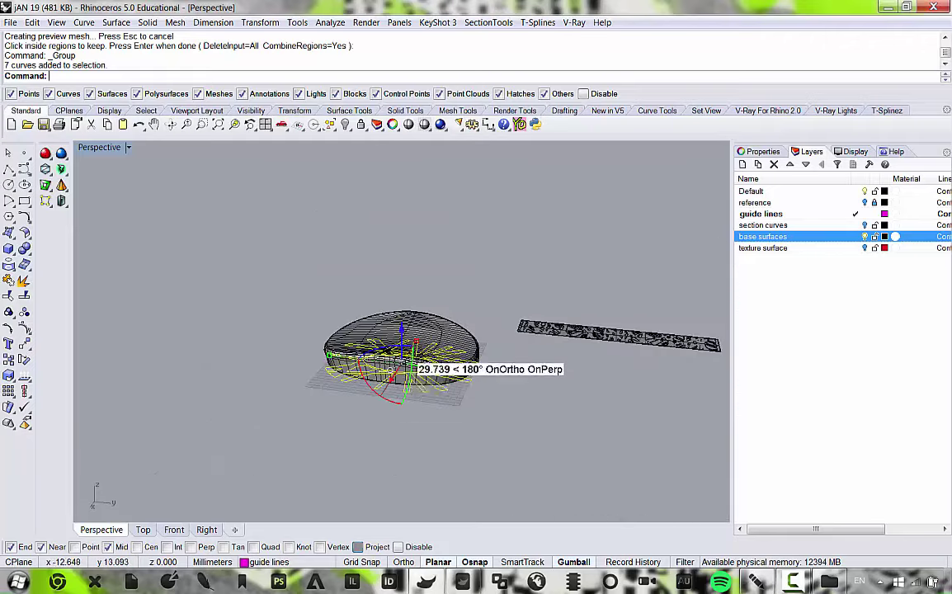
{"action": "scroll", "coordinate": [388, 347], "scroll_direction": "up", "scroll_amount": 6}
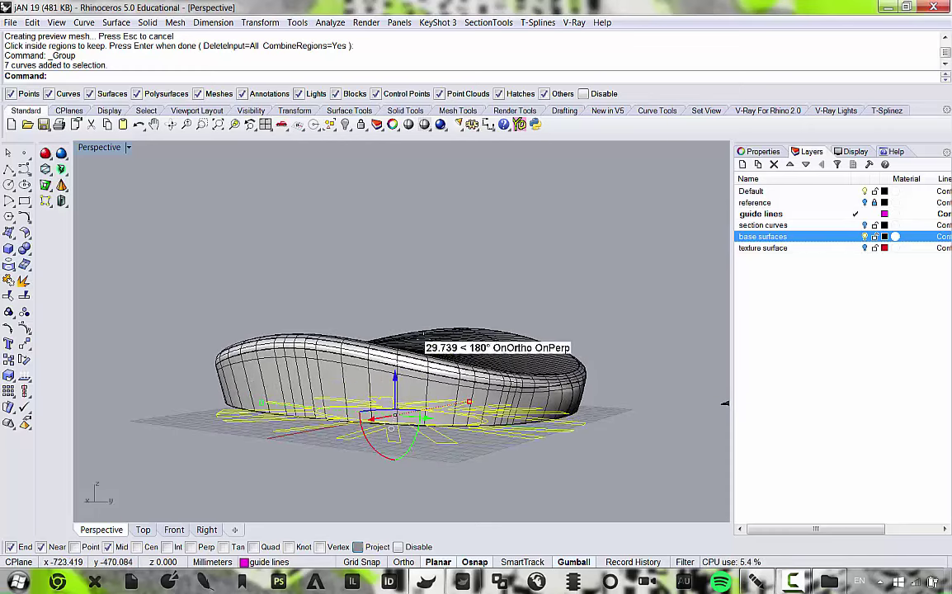
{"action": "right_click_drag", "start_coordinate": [420, 341], "coordinate": [449, 381]}
{"action": "left_click", "coordinate": [415, 314]}
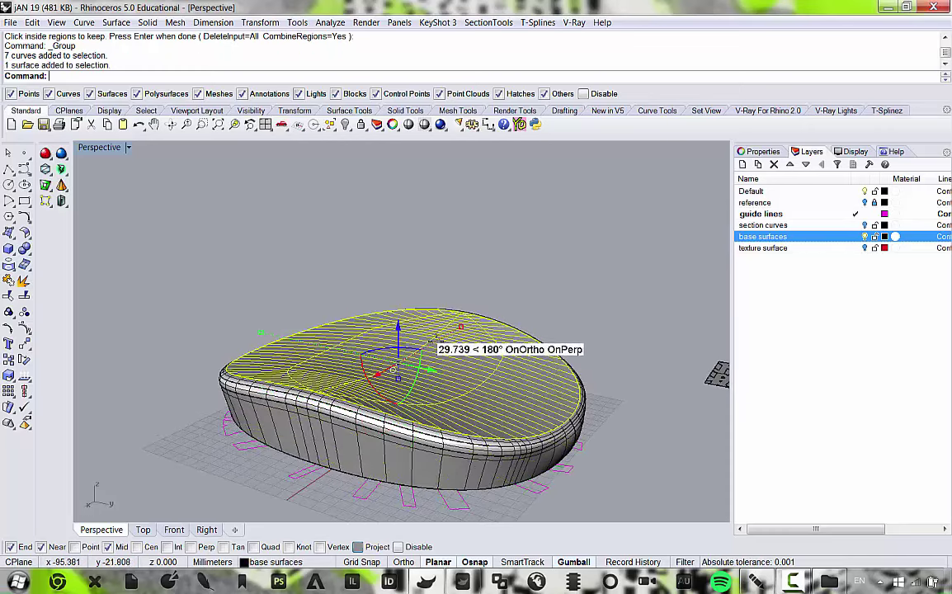
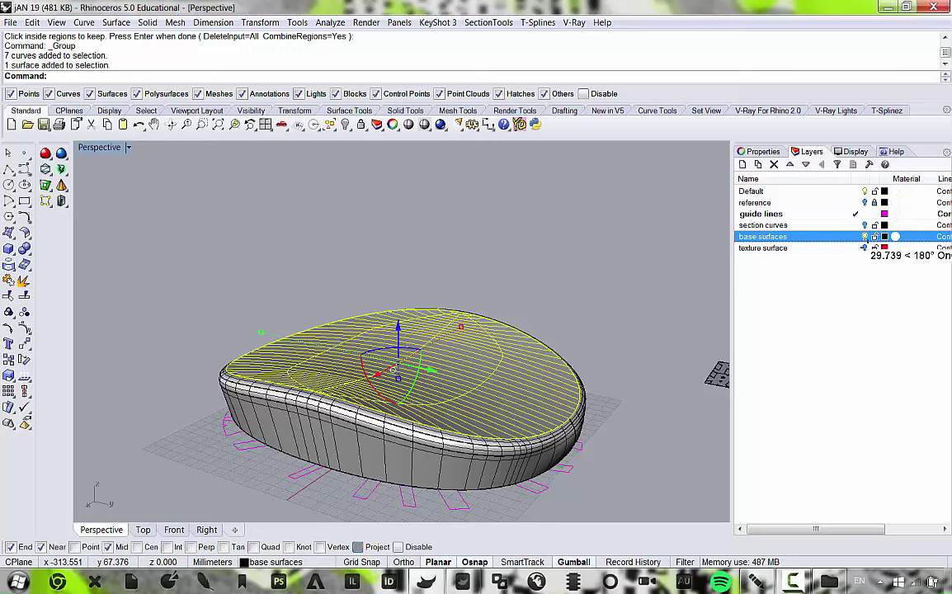
{"action": "left_click", "coordinate": [864, 247]}
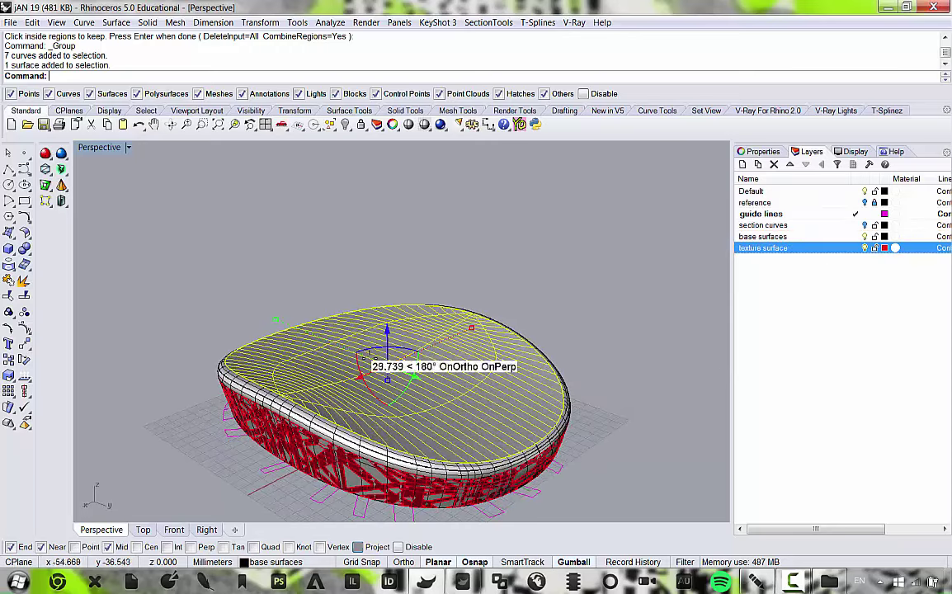
Examine how the rounded rim, base side walls and red texture are built by selecting each of them in turn.
{"action": "scroll", "coordinate": [369, 363], "scroll_direction": "up", "scroll_amount": 5}
{"action": "left_click", "coordinate": [309, 398]}
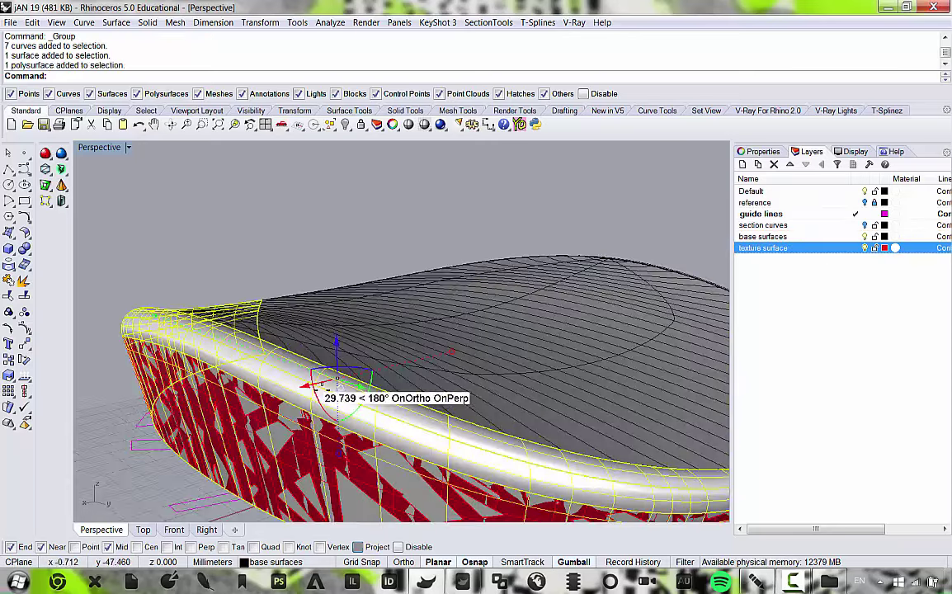
{"action": "scroll", "coordinate": [313, 387], "scroll_direction": "down", "scroll_amount": 5}
{"action": "left_click", "coordinate": [363, 451]}
{"action": "left_click", "coordinate": [400, 474]}
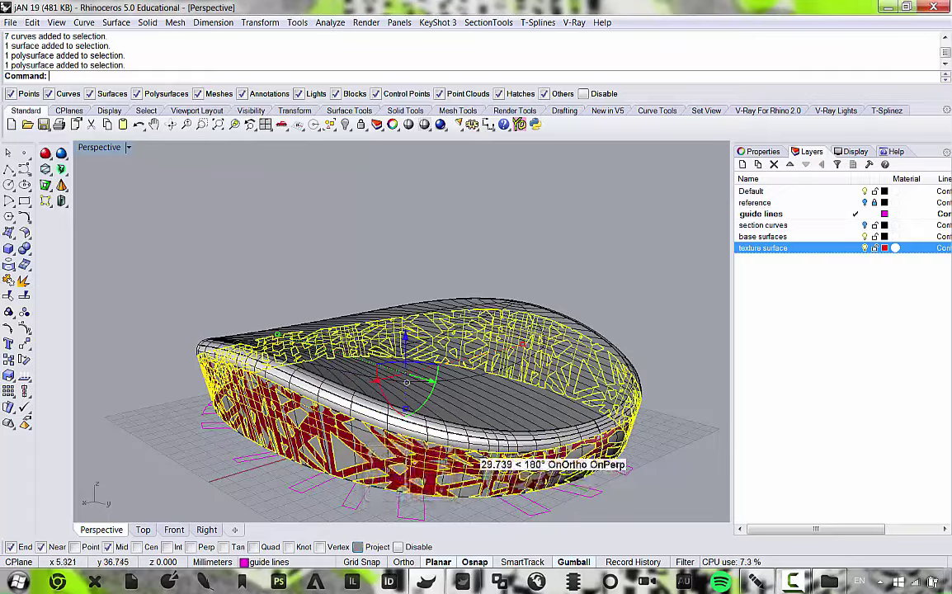
{"action": "right_click_drag", "start_coordinate": [466, 449], "coordinate": [316, 442]}
{"action": "scroll", "coordinate": [307, 339], "scroll_direction": "up", "scroll_amount": 3}
{"action": "scroll", "coordinate": [313, 346], "scroll_direction": "down", "scroll_amount": 3}
{"action": "scroll", "coordinate": [313, 466], "scroll_direction": "up", "scroll_amount": 2}
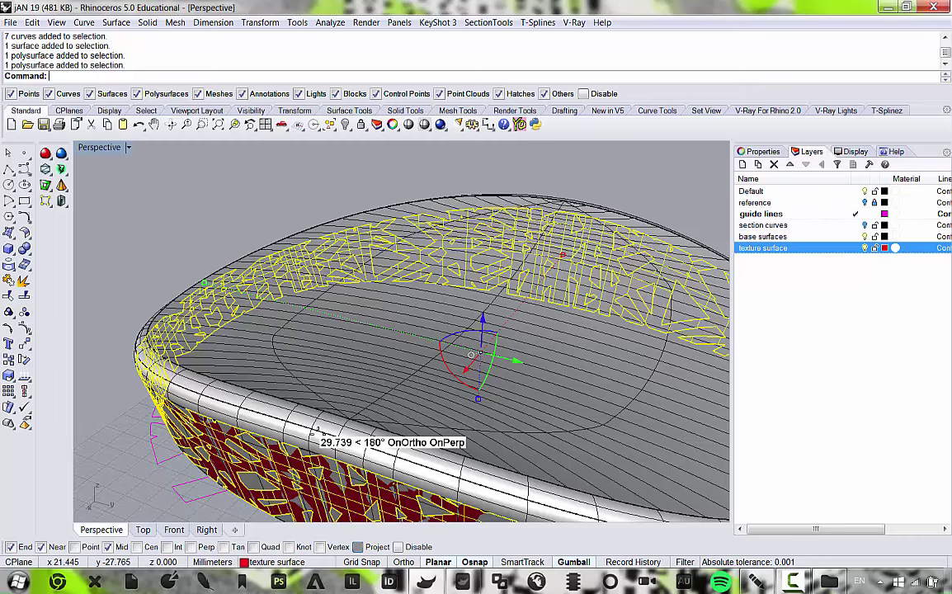
{"action": "scroll", "coordinate": [317, 432], "scroll_direction": "down", "scroll_amount": 8}
{"action": "scroll", "coordinate": [276, 450], "scroll_direction": "up", "scroll_amount": 6}
{"action": "scroll", "coordinate": [323, 458], "scroll_direction": "up", "scroll_amount": 2}
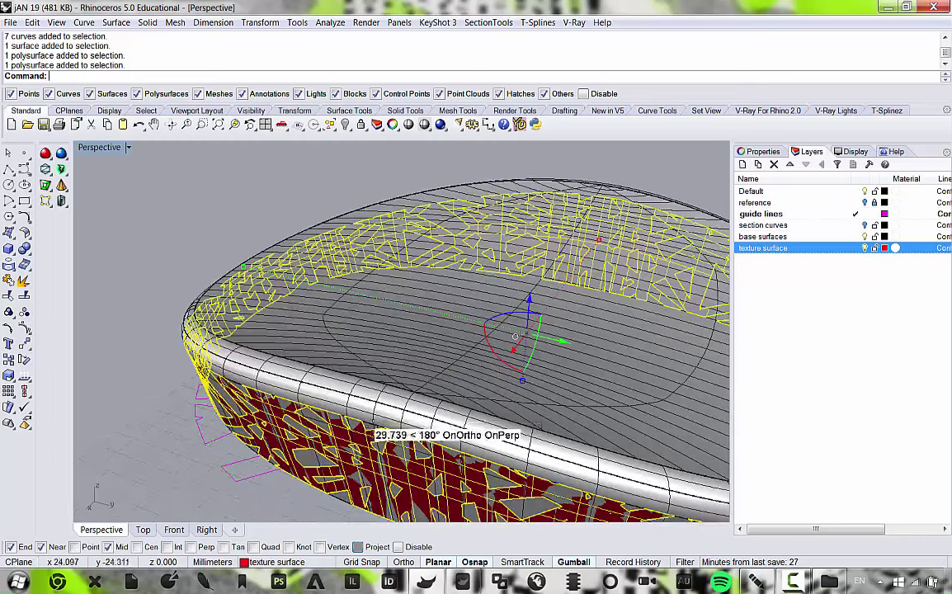
{"action": "left_click", "coordinate": [392, 416], "text": "shift"}
{"action": "scroll", "coordinate": [393, 417], "scroll_direction": "down", "scroll_amount": 6}
{"action": "right_click_drag", "start_coordinate": [404, 412], "coordinate": [357, 423]}
{"action": "left_click", "coordinate": [464, 453]}
{"action": "scroll", "coordinate": [659, 418], "scroll_direction": "up", "scroll_amount": 4}
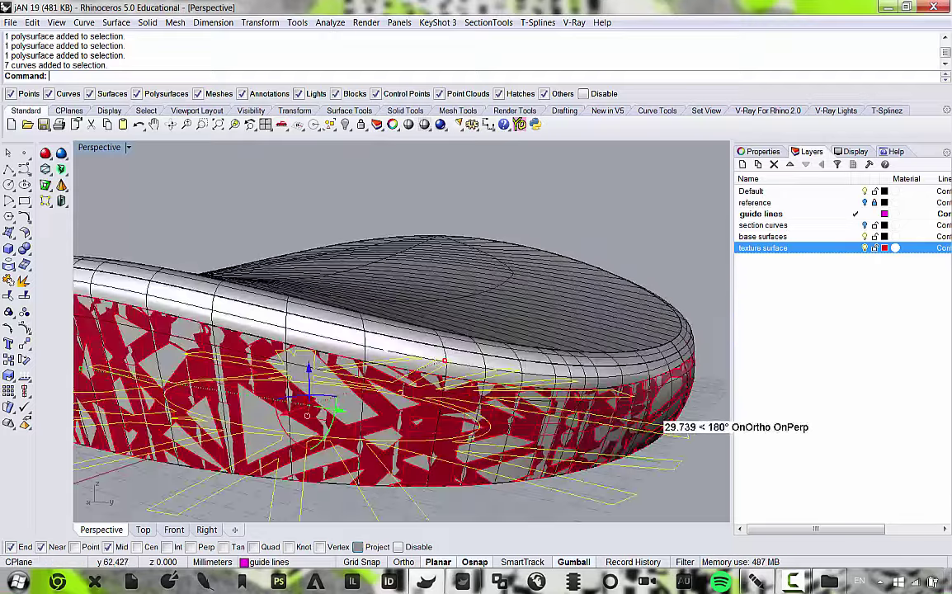
Explode the base polysurface that forms the rim and side wall on one half of the model.
{"action": "left_click", "coordinate": [674, 387]}
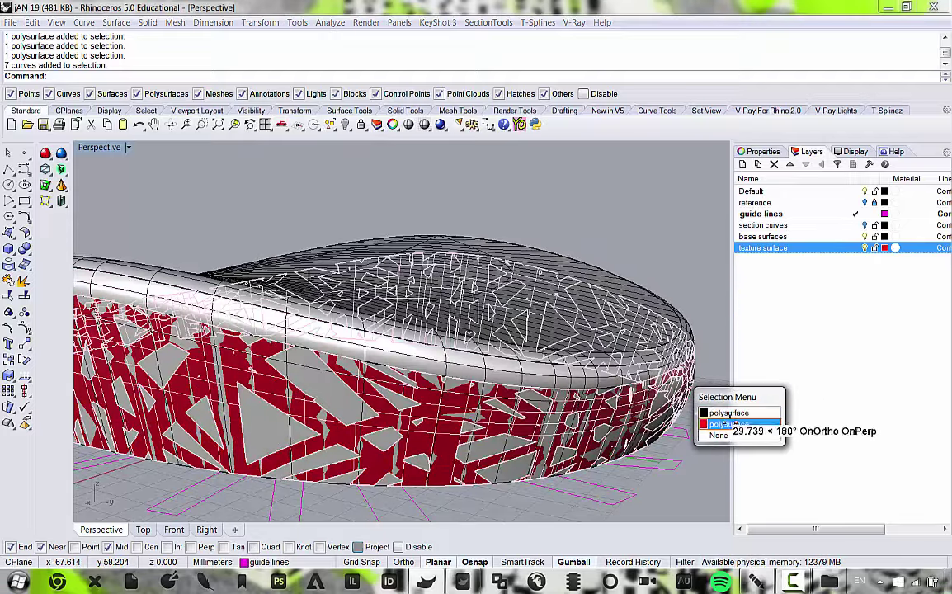
{"action": "left_click", "coordinate": [730, 412]}
{"action": "scroll", "coordinate": [499, 389], "scroll_direction": "down", "scroll_amount": 4}
{"action": "scroll", "coordinate": [492, 352], "scroll_direction": "up", "scroll_amount": 3}
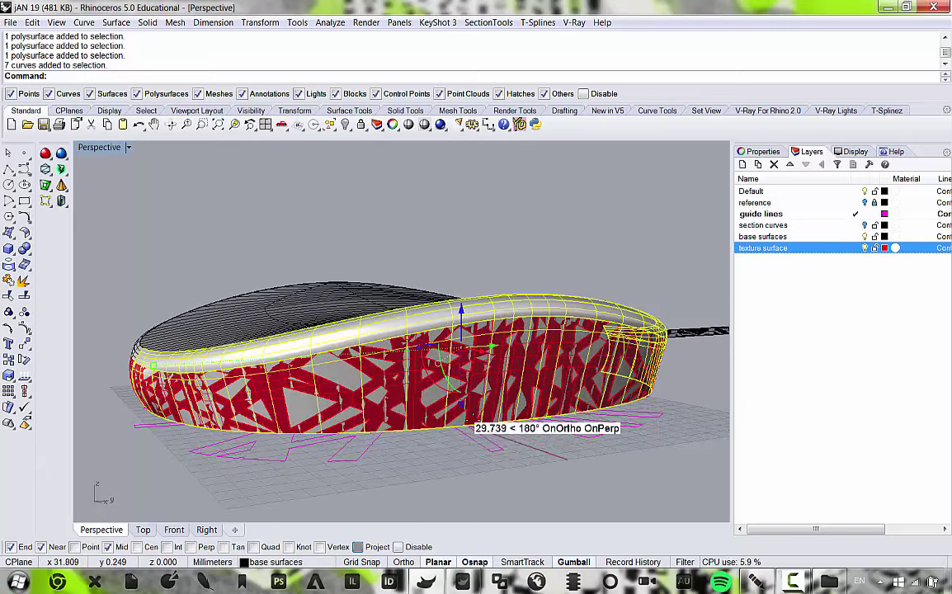
{"action": "scroll", "coordinate": [472, 402], "scroll_direction": "down", "scroll_amount": 4}
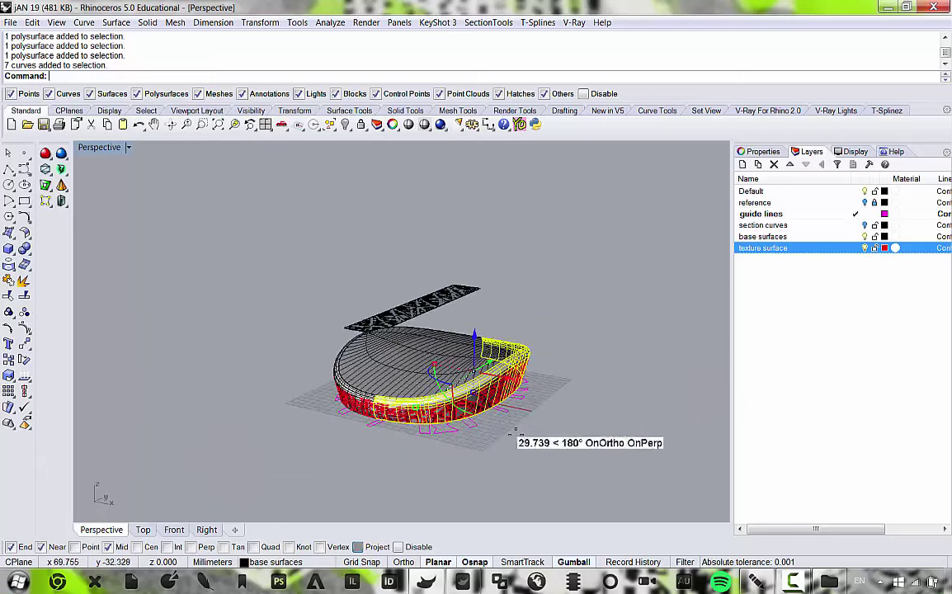
{"action": "left_click", "coordinate": [527, 404]}
{"action": "scroll", "coordinate": [533, 378], "scroll_direction": "up", "scroll_amount": 6}
{"action": "left_click", "coordinate": [474, 340]}
{"action": "right_click_drag", "start_coordinate": [496, 348], "coordinate": [446, 338]}
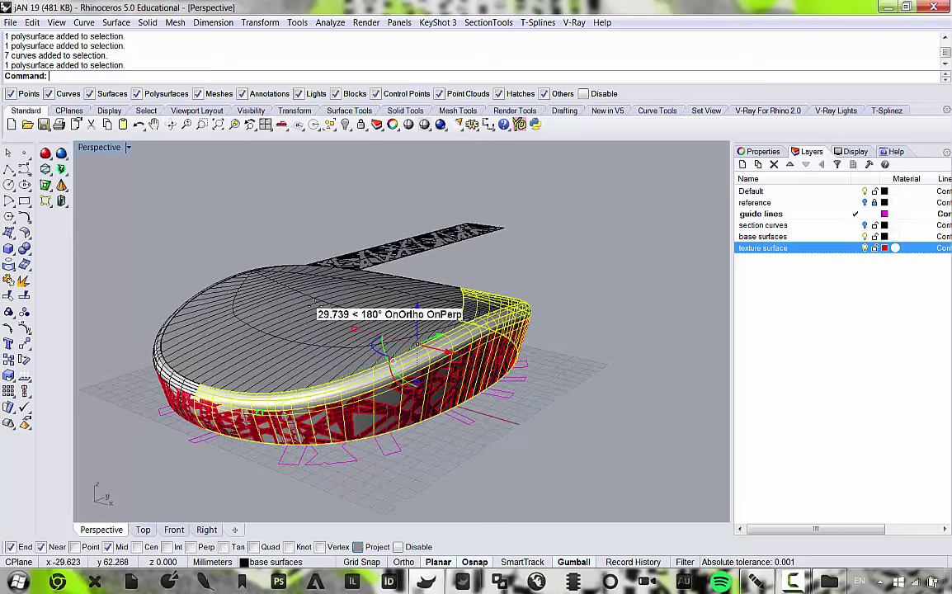
{"action": "scroll", "coordinate": [313, 305], "scroll_direction": "up", "scroll_amount": 5}
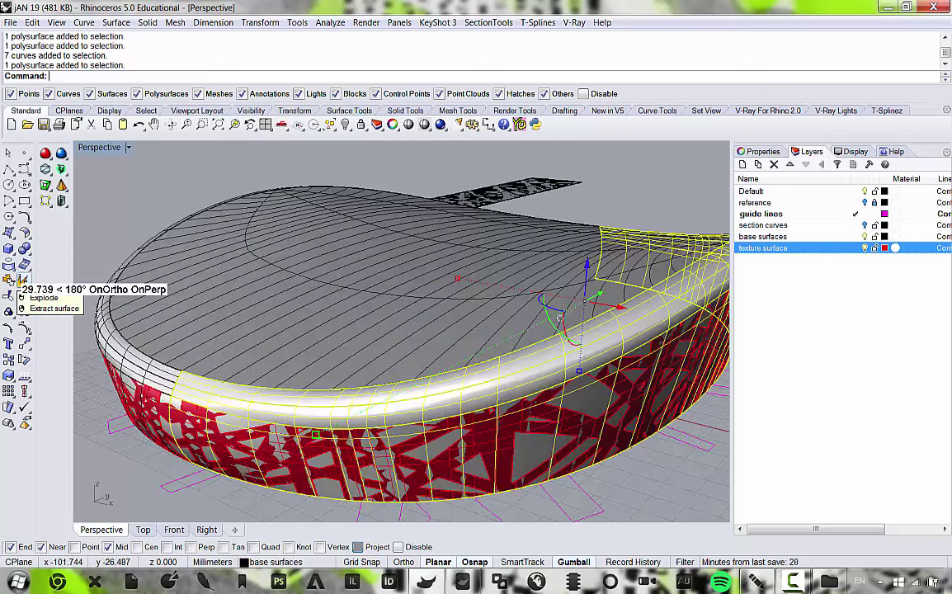
{"action": "scroll", "coordinate": [340, 305], "scroll_direction": "down", "scroll_amount": 5}
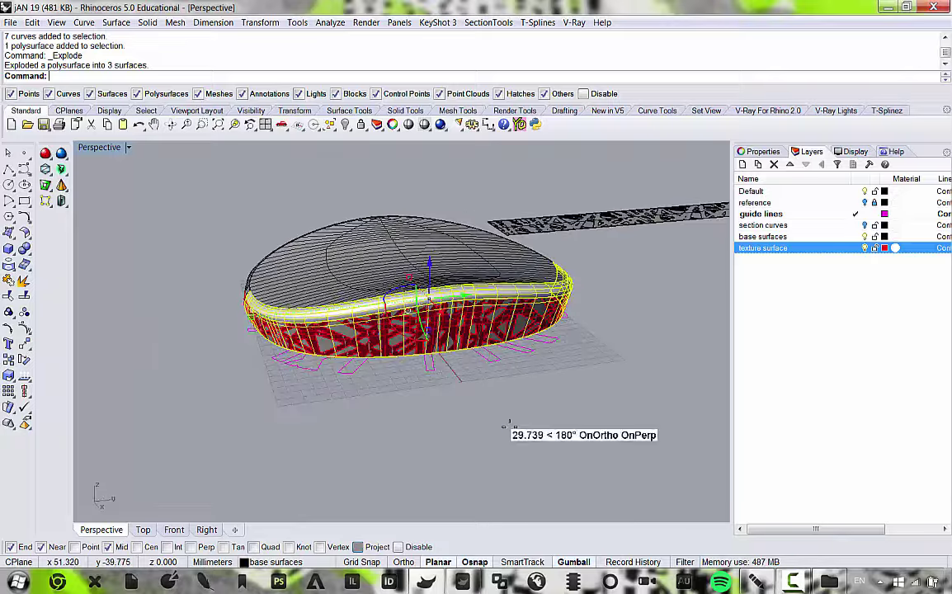
Check the exploded rim surfaces on that half by selecting them one at a time.
{"action": "scroll", "coordinate": [445, 304], "scroll_direction": "up", "scroll_amount": 6}
{"action": "left_click", "coordinate": [455, 288]}
{"action": "scroll", "coordinate": [518, 329], "scroll_direction": "down", "scroll_amount": 5}
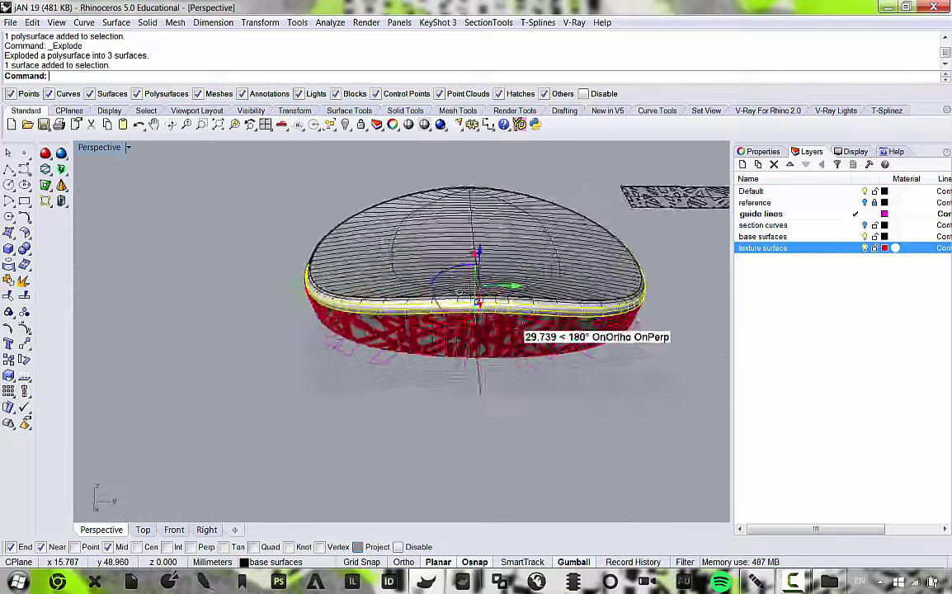
{"action": "scroll", "coordinate": [631, 297], "scroll_direction": "up", "scroll_amount": 4}
{"action": "left_click", "coordinate": [610, 276]}
{"action": "right_click_drag", "start_coordinate": [610, 277], "coordinate": [373, 246]}
{"action": "scroll", "coordinate": [510, 291], "scroll_direction": "down", "scroll_amount": 5}
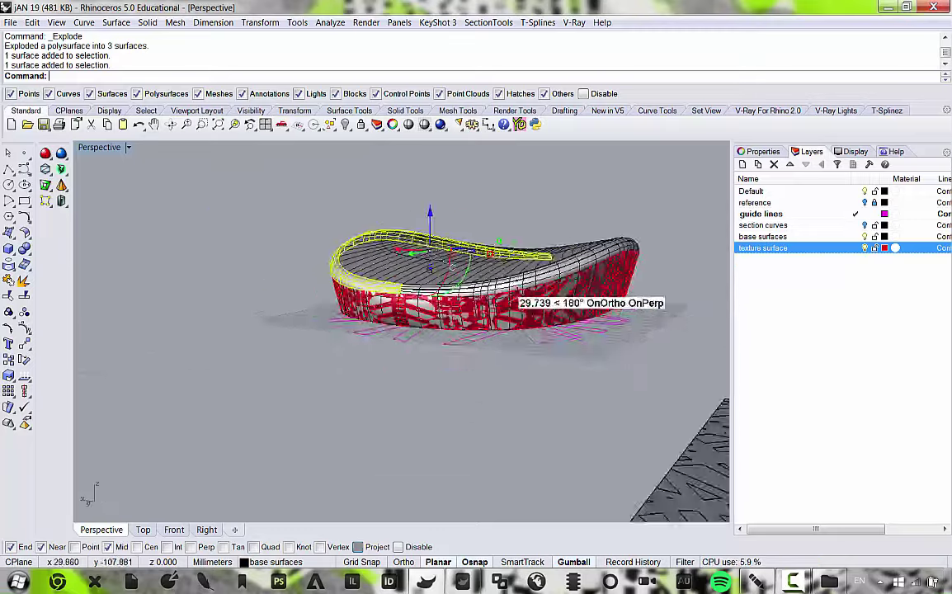
Explode the remaining rim and side wall base polysurface on the opposite half of the model.
{"action": "scroll", "coordinate": [536, 368], "scroll_direction": "up", "scroll_amount": 6}
{"action": "left_click", "coordinate": [542, 309]}
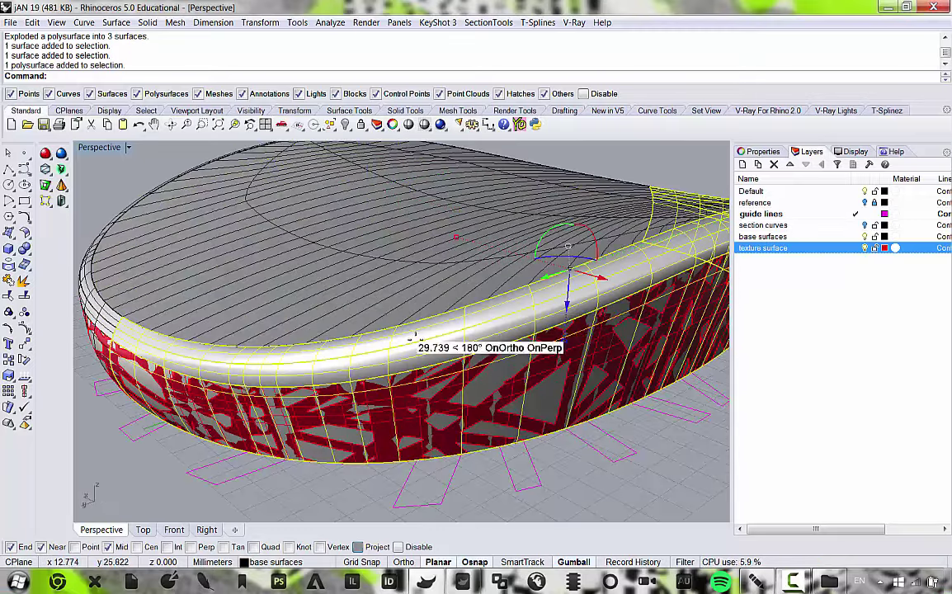
{"action": "left_click", "coordinate": [24, 281]}
{"action": "scroll", "coordinate": [478, 477], "scroll_direction": "down", "scroll_amount": 5}
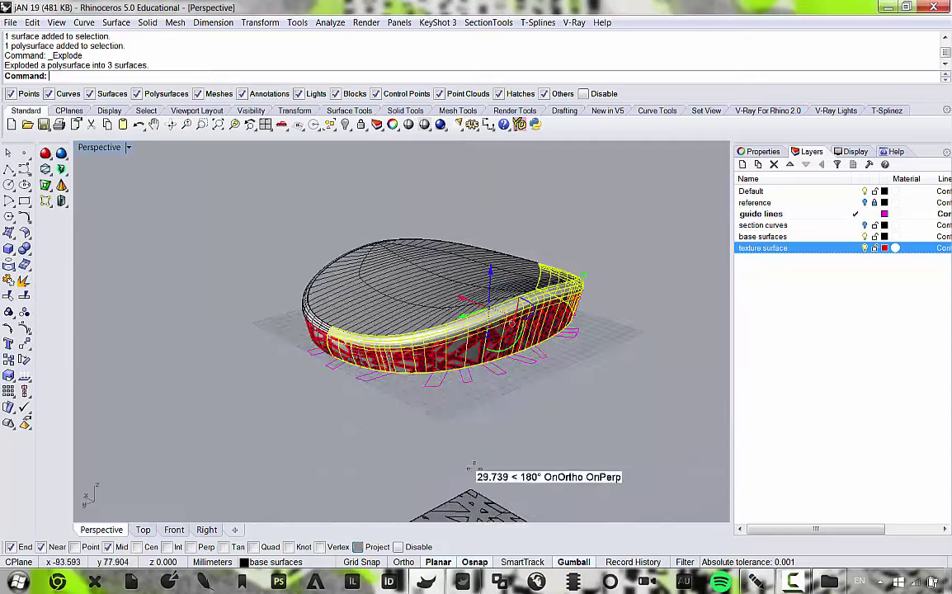
Select the rim surfaces of both halves together with the top surface and join them.
{"action": "scroll", "coordinate": [478, 320], "scroll_direction": "up", "scroll_amount": 6}
{"action": "left_click", "coordinate": [475, 328]}
{"action": "left_click", "coordinate": [516, 288]}
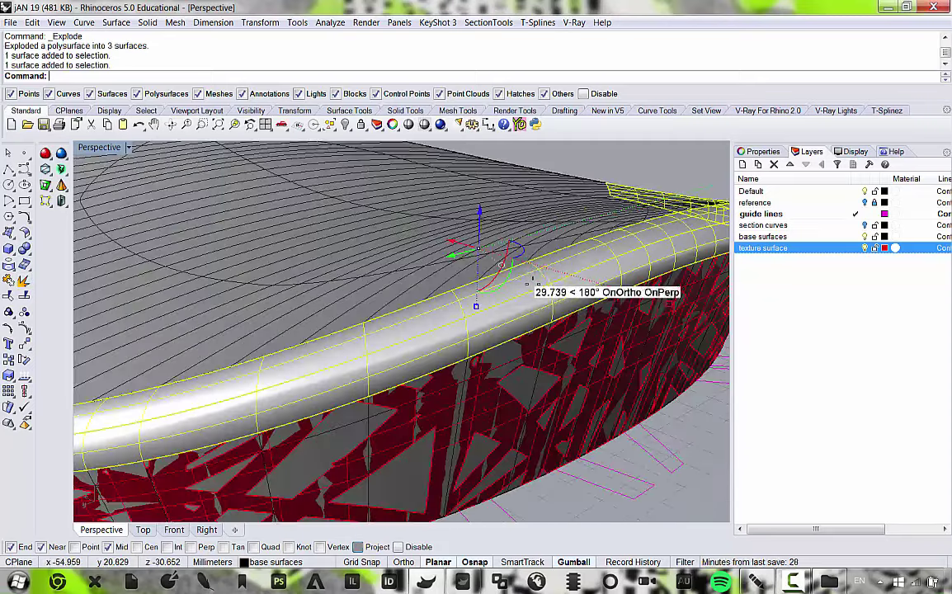
{"action": "scroll", "coordinate": [457, 323], "scroll_direction": "down", "scroll_amount": 5}
{"action": "scroll", "coordinate": [560, 307], "scroll_direction": "up", "scroll_amount": 5}
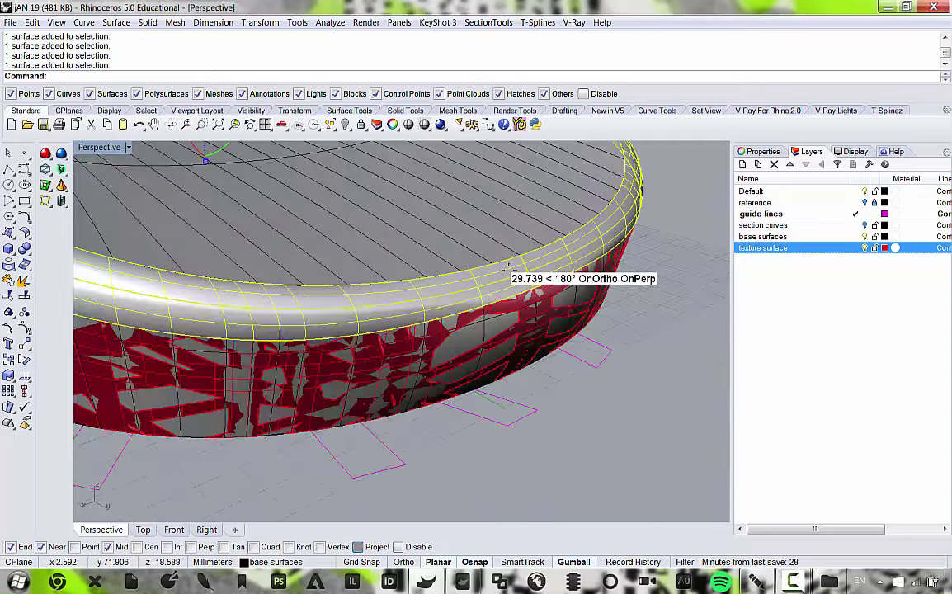
{"action": "scroll", "coordinate": [420, 232], "scroll_direction": "down", "scroll_amount": 5}
{"action": "scroll", "coordinate": [245, 230], "scroll_direction": "up", "scroll_amount": 6}
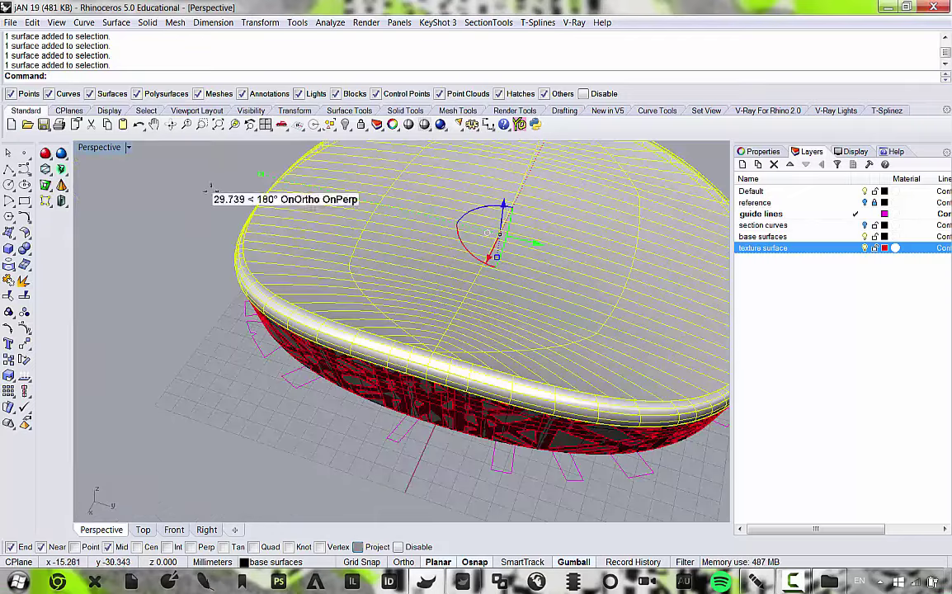
{"action": "left_click", "coordinate": [8, 280]}
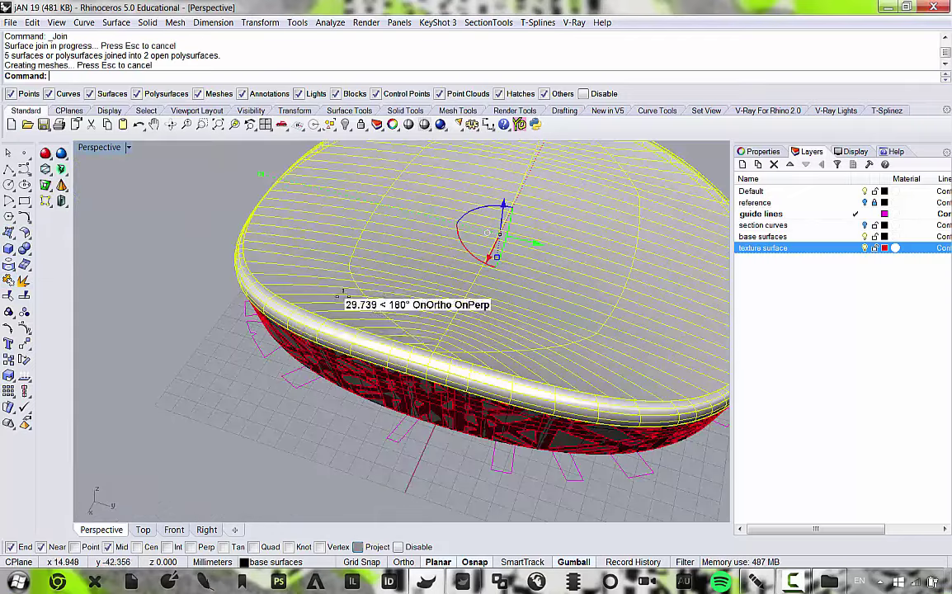
Check the result of the join by selecting the rim and the top surface separately.
{"action": "left_click", "coordinate": [216, 373]}
{"action": "left_click", "coordinate": [461, 304]}
{"action": "scroll", "coordinate": [391, 358], "scroll_direction": "up", "scroll_amount": 6}
{"action": "left_click", "coordinate": [390, 357]}
{"action": "scroll", "coordinate": [369, 351], "scroll_direction": "down", "scroll_amount": 8}
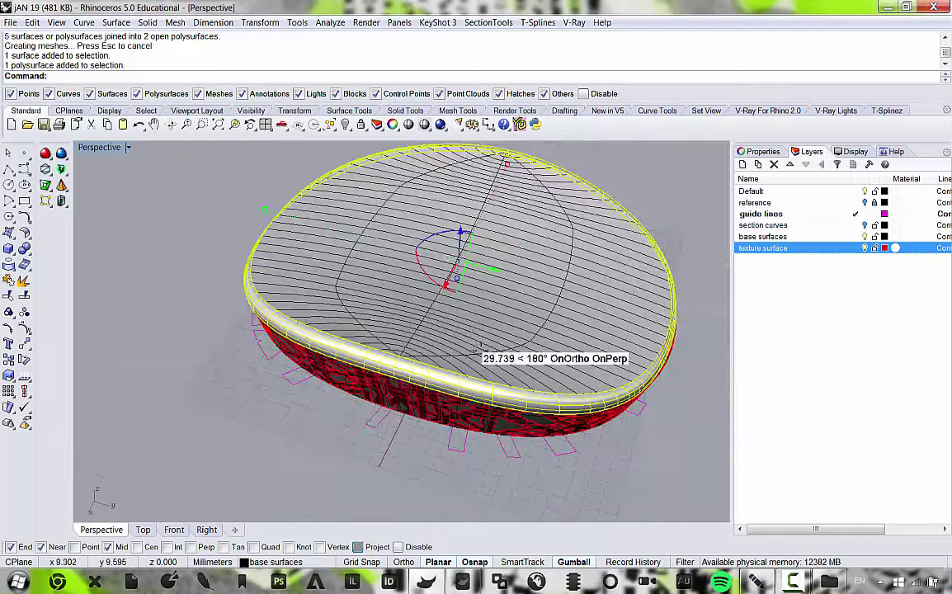
{"action": "left_click", "coordinate": [567, 349]}
{"action": "right_click_drag", "start_coordinate": [569, 349], "coordinate": [441, 273]}
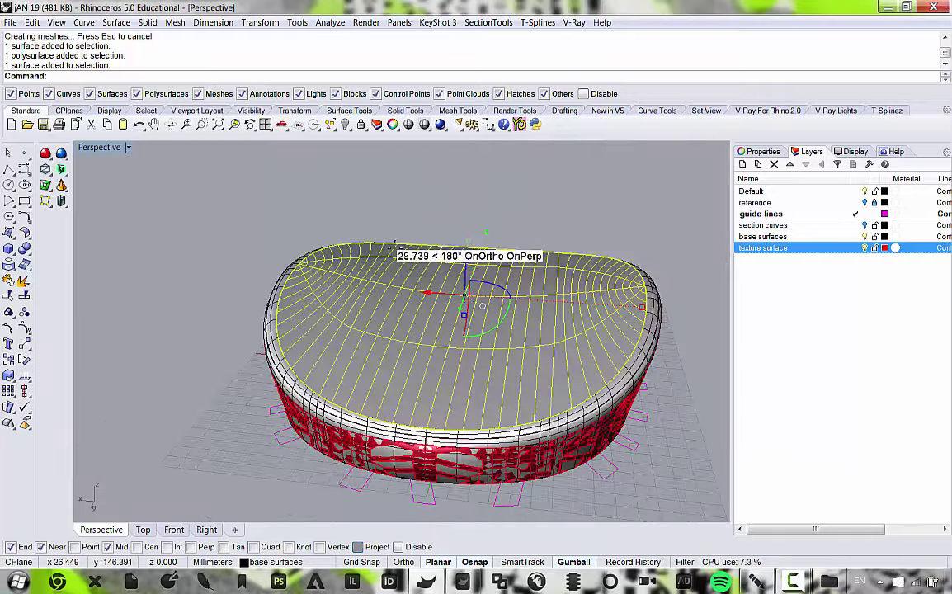
Examine the rim's edge against the top surface and the red textured side wall from several angles.
{"action": "right_click_drag", "start_coordinate": [351, 406], "coordinate": [400, 315]}
{"action": "scroll", "coordinate": [413, 271], "scroll_direction": "up", "scroll_amount": 5}
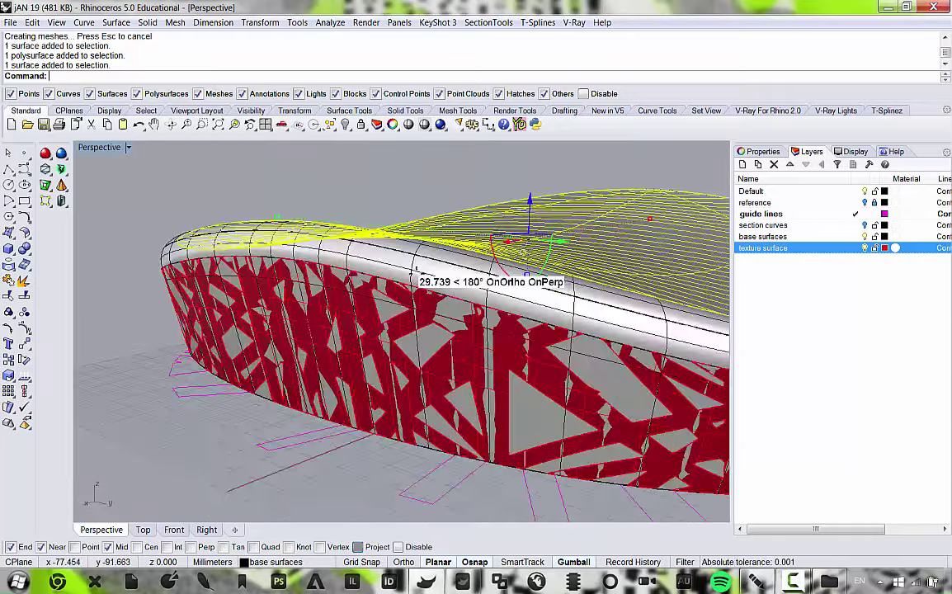
{"action": "scroll", "coordinate": [413, 271], "scroll_direction": "down", "scroll_amount": 6}
{"action": "right_click_drag", "start_coordinate": [413, 271], "coordinate": [364, 265]}
{"action": "scroll", "coordinate": [424, 296], "scroll_direction": "up", "scroll_amount": 6}
{"action": "scroll", "coordinate": [364, 266], "scroll_direction": "up", "scroll_amount": 6}
{"action": "scroll", "coordinate": [367, 259], "scroll_direction": "down", "scroll_amount": 7}
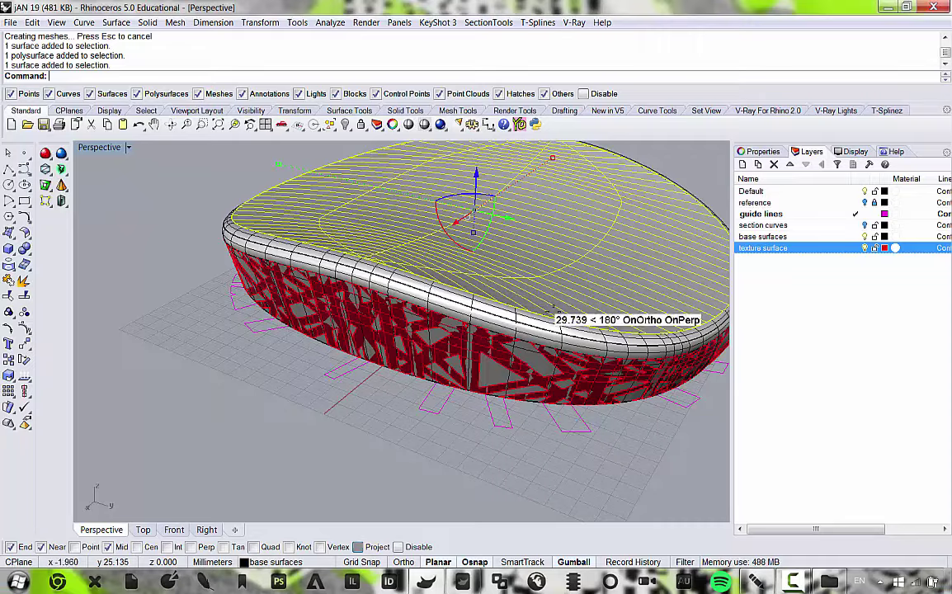
{"action": "right_click_drag", "start_coordinate": [478, 353], "coordinate": [693, 256]}
{"action": "scroll", "coordinate": [514, 235], "scroll_direction": "up", "scroll_amount": 4}
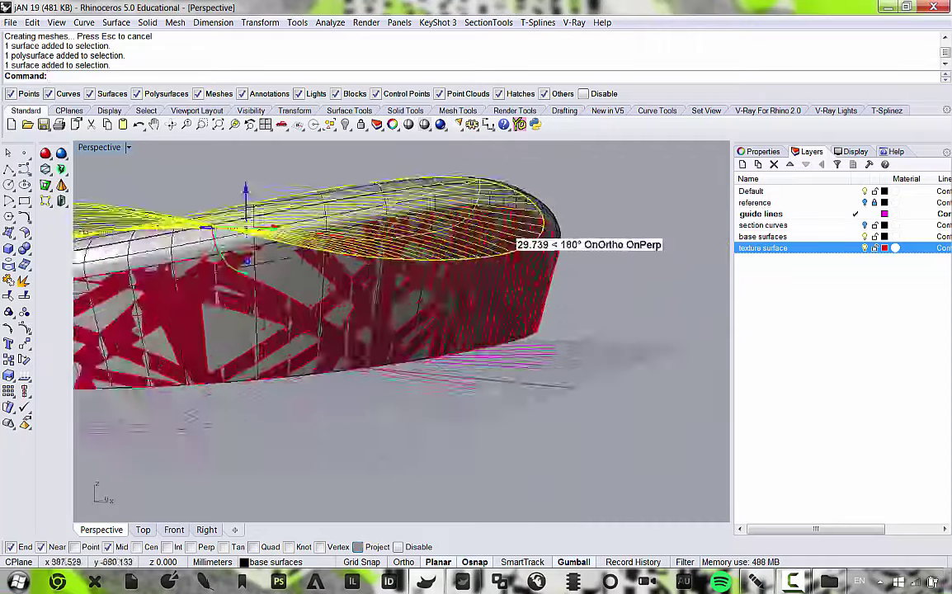
{"action": "right_click_drag", "start_coordinate": [513, 238], "coordinate": [329, 388]}
Move the joined rim and the top surface to the texture surface layer and hide the base surfaces layer.
{"action": "left_click", "coordinate": [313, 391]}
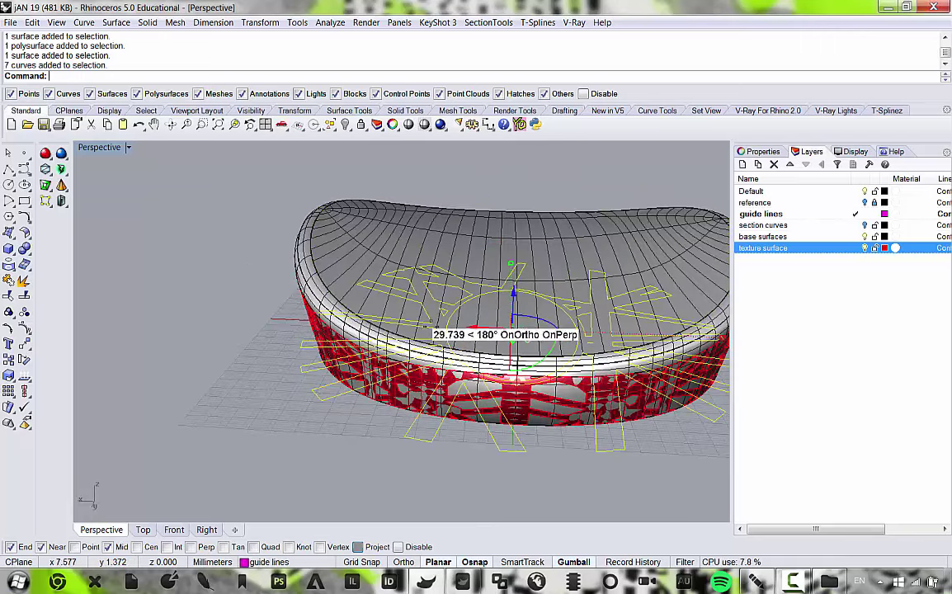
{"action": "left_click", "coordinate": [354, 280]}
{"action": "left_click", "coordinate": [483, 253], "text": "shift"}
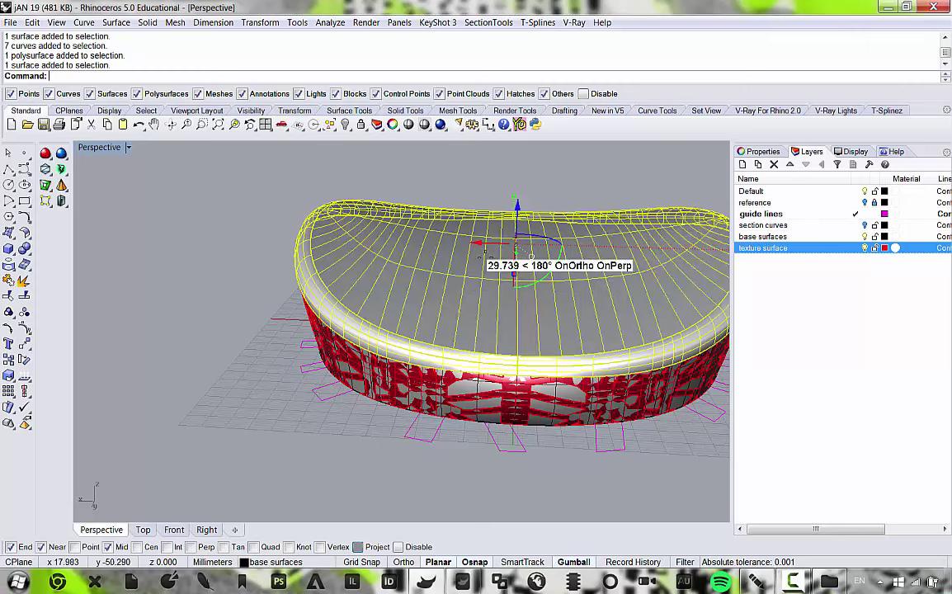
{"action": "right_click", "coordinate": [781, 247]}
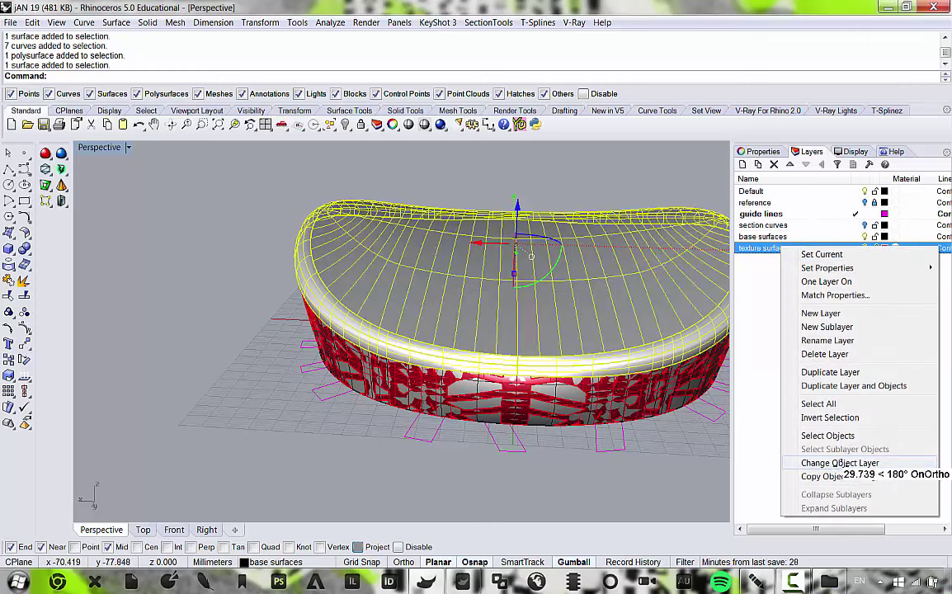
{"action": "left_click", "coordinate": [839, 462]}
{"action": "left_click", "coordinate": [874, 247]}
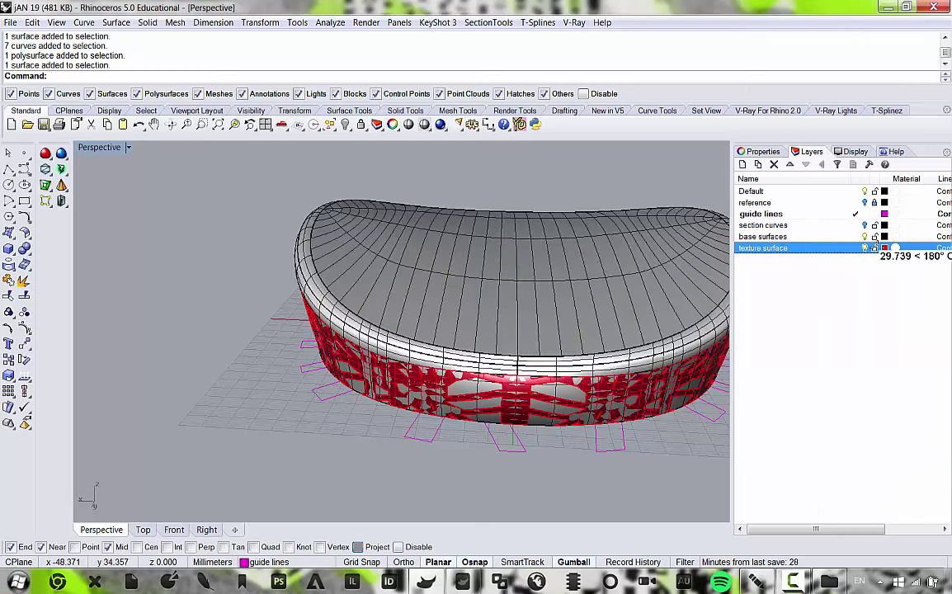
{"action": "left_click", "coordinate": [863, 237]}
Extrude the radiating guide curves straight up to one side only, as open surfaces reaching above the seat.
{"action": "mouse_move", "coordinate": [450, 264]}
{"action": "right_mouse_down"}
{"action": "mouse_move", "coordinate": [548, 254]}
{"action": "mouse_move", "coordinate": [449, 279]}
{"action": "right_mouse_up"}
{"action": "left_click", "coordinate": [370, 411]}
{"action": "scroll", "coordinate": [388, 412], "scroll_direction": "down", "scroll_amount": 6}
{"action": "right_click_drag", "start_coordinate": [396, 402], "coordinate": [432, 417]}
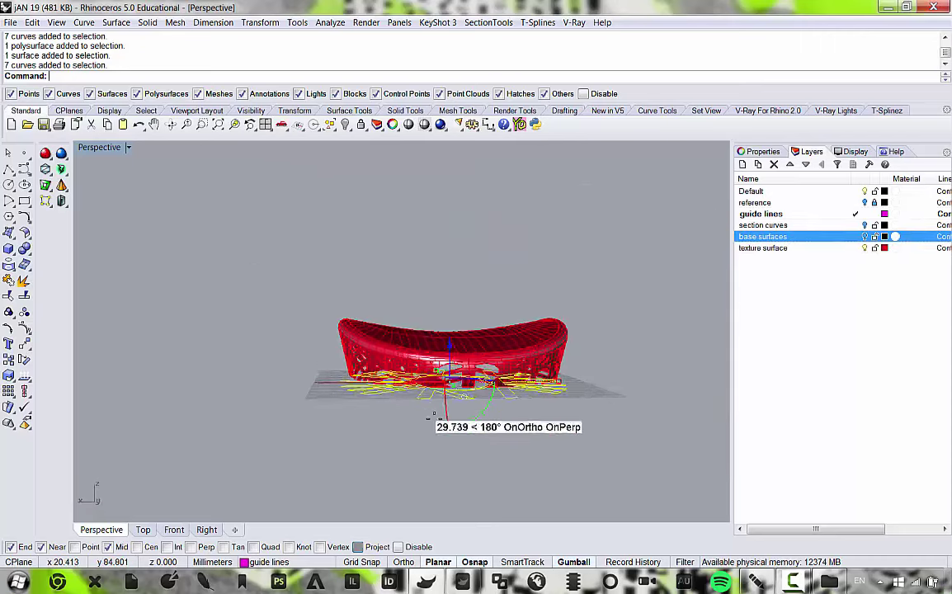
{"action": "scroll", "coordinate": [370, 331], "scroll_direction": "up", "scroll_amount": 4}
{"action": "left_click", "coordinate": [116, 23]}
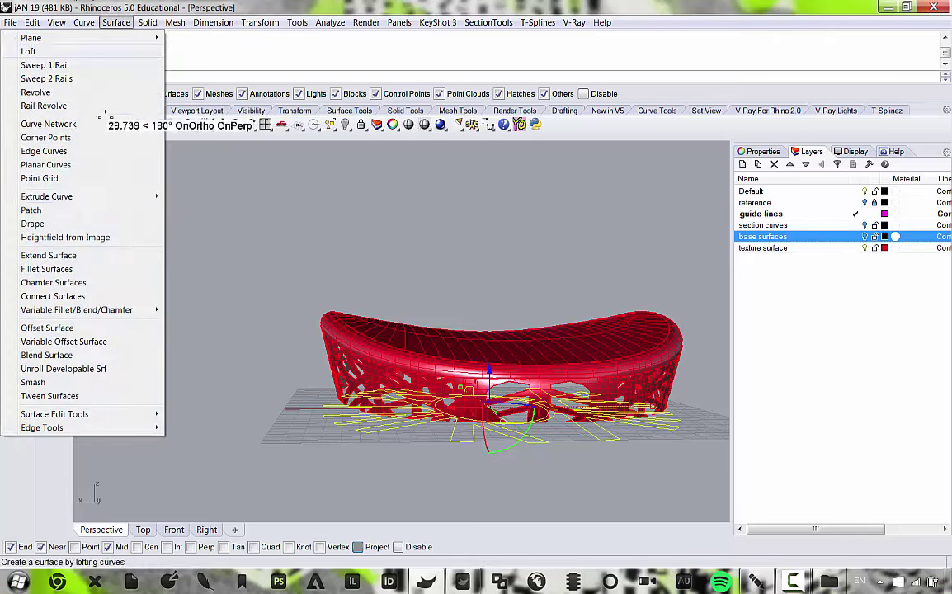
{"action": "mouse_move", "coordinate": [132, 195]}
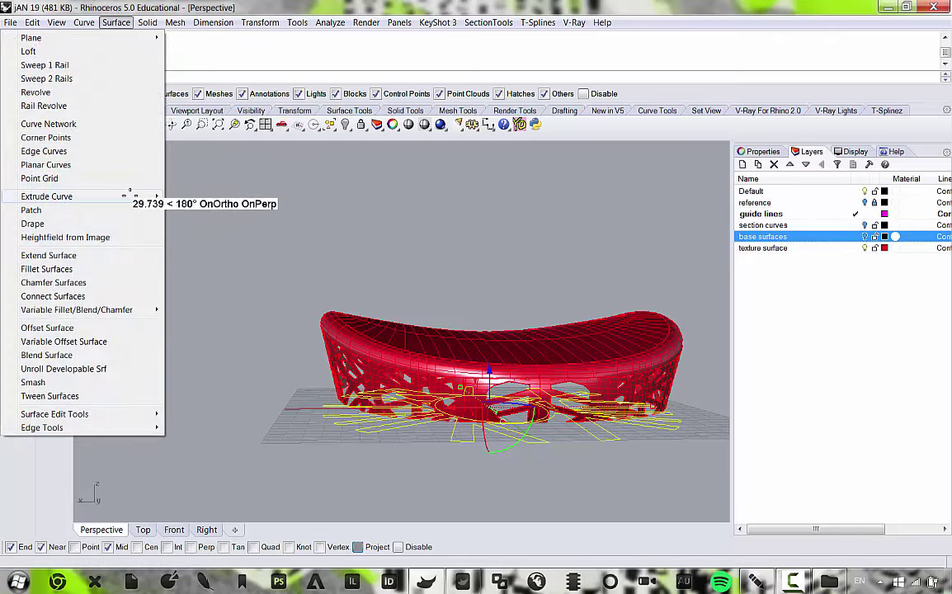
{"action": "left_click", "coordinate": [178, 196]}
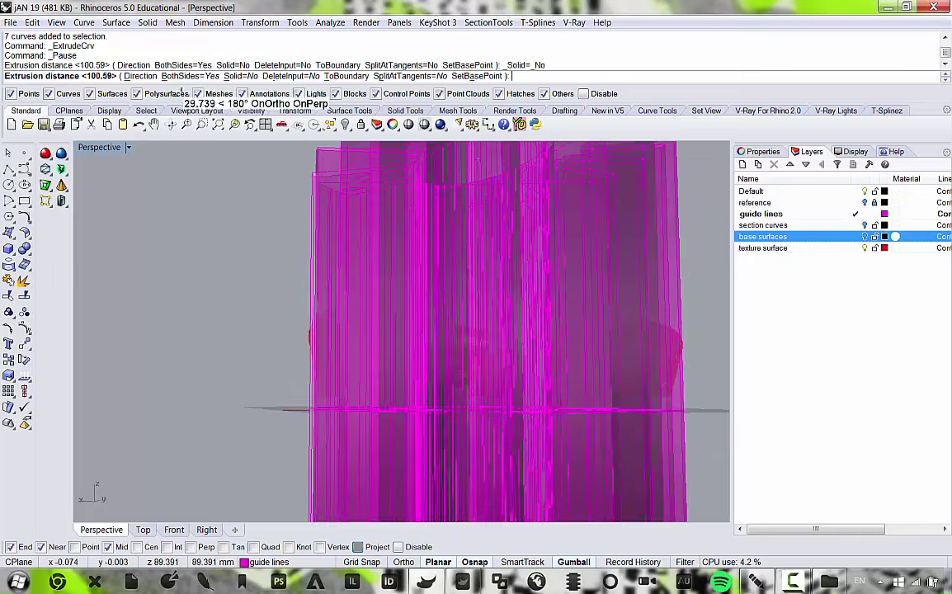
{"action": "left_click", "coordinate": [190, 76]}
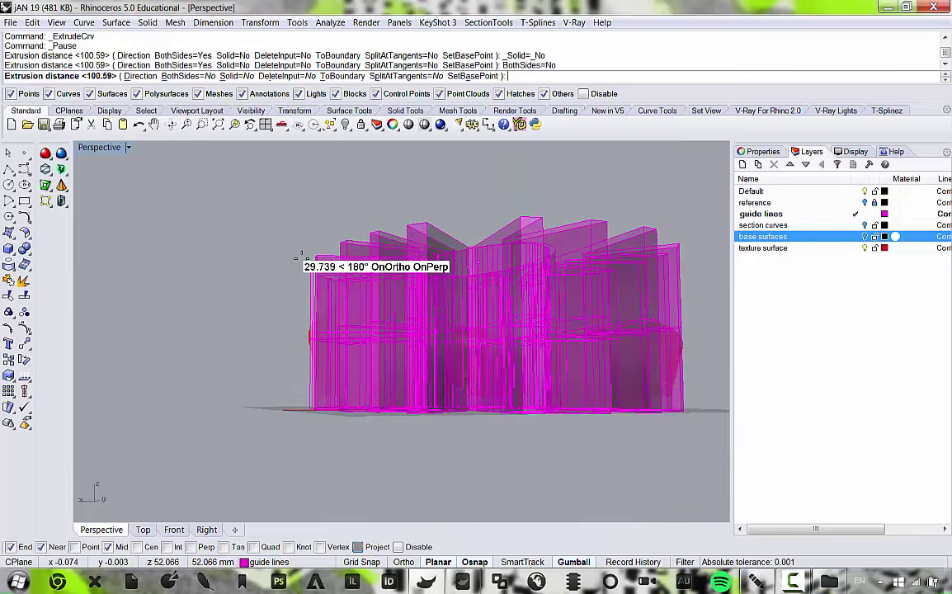
{"action": "right_click_drag", "start_coordinate": [301, 258], "coordinate": [288, 301]}
{"action": "left_click", "coordinate": [346, 259]}
Split the joined rim with the extruded radiating strip surfaces as cutting objects.
{"action": "left_click", "coordinate": [273, 469]}
{"action": "scroll", "coordinate": [354, 394], "scroll_direction": "up", "scroll_amount": 8}
{"action": "left_click", "coordinate": [365, 322]}
{"action": "scroll", "coordinate": [367, 331], "scroll_direction": "down", "scroll_amount": 10}
{"action": "scroll", "coordinate": [438, 334], "scroll_direction": "up", "scroll_amount": 3}
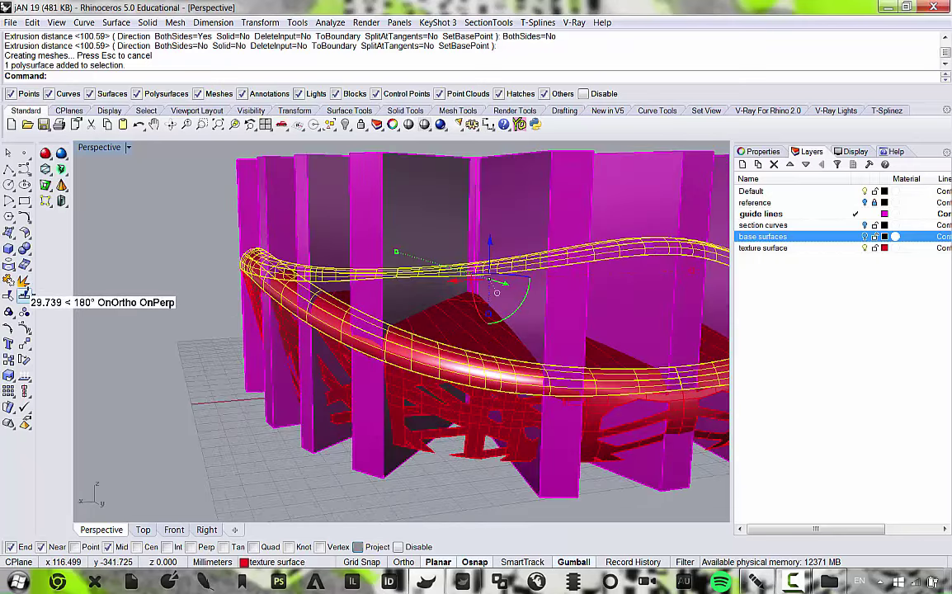
{"action": "left_click", "coordinate": [23, 294]}
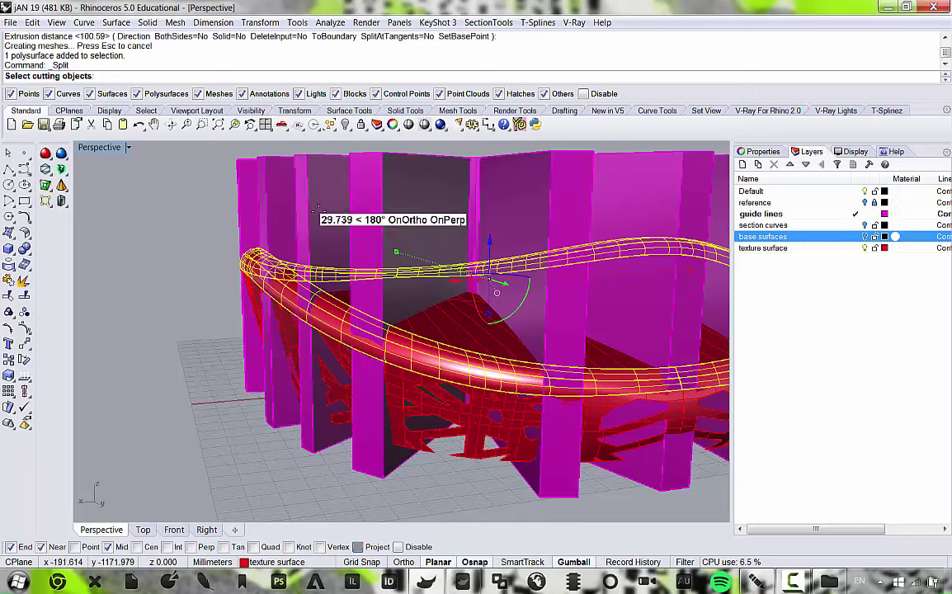
{"action": "scroll", "coordinate": [317, 210], "scroll_direction": "down", "scroll_amount": 3}
{"action": "scroll", "coordinate": [371, 206], "scroll_direction": "down", "scroll_amount": 2}
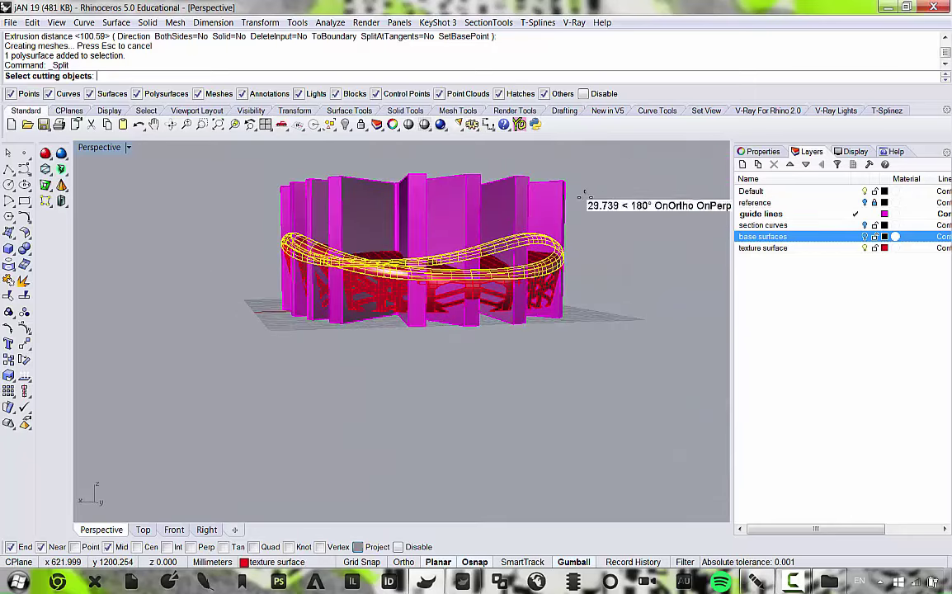
{"action": "left_click_drag", "start_coordinate": [216, 152], "coordinate": [224, 156]}
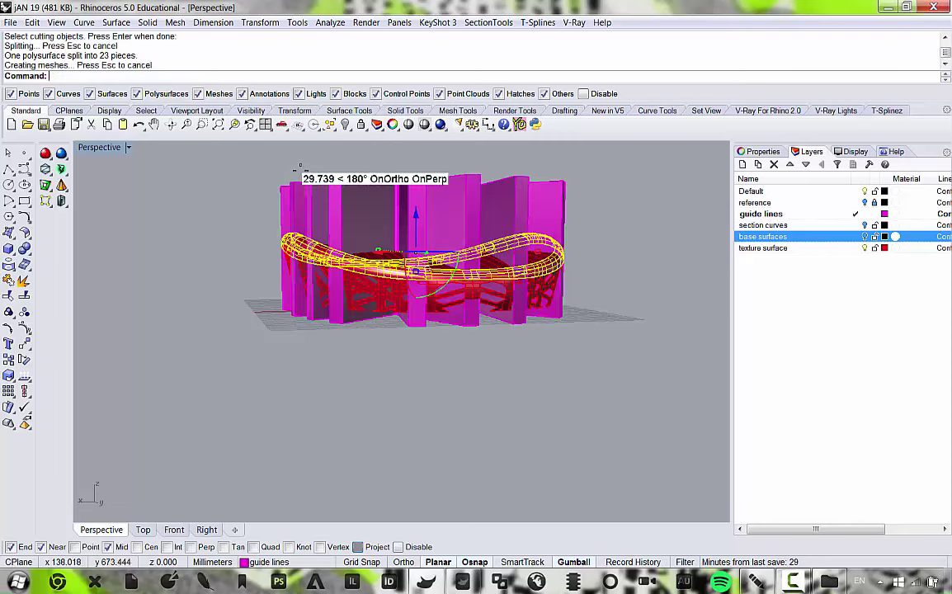
Examine the cuts along the rim where the strips' outer ends meet it, selecting one of the split pieces.
{"action": "right_click_drag", "start_coordinate": [301, 167], "coordinate": [332, 236]}
{"action": "scroll", "coordinate": [368, 308], "scroll_direction": "up", "scroll_amount": 7}
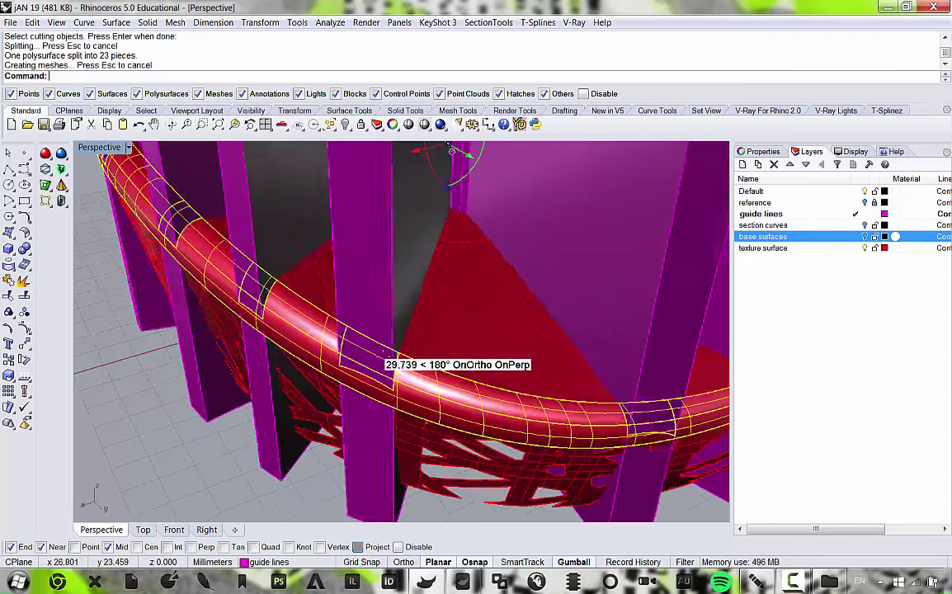
{"action": "right_click_drag", "start_coordinate": [384, 353], "coordinate": [387, 340]}
{"action": "scroll", "coordinate": [281, 298], "scroll_direction": "up", "scroll_amount": 5}
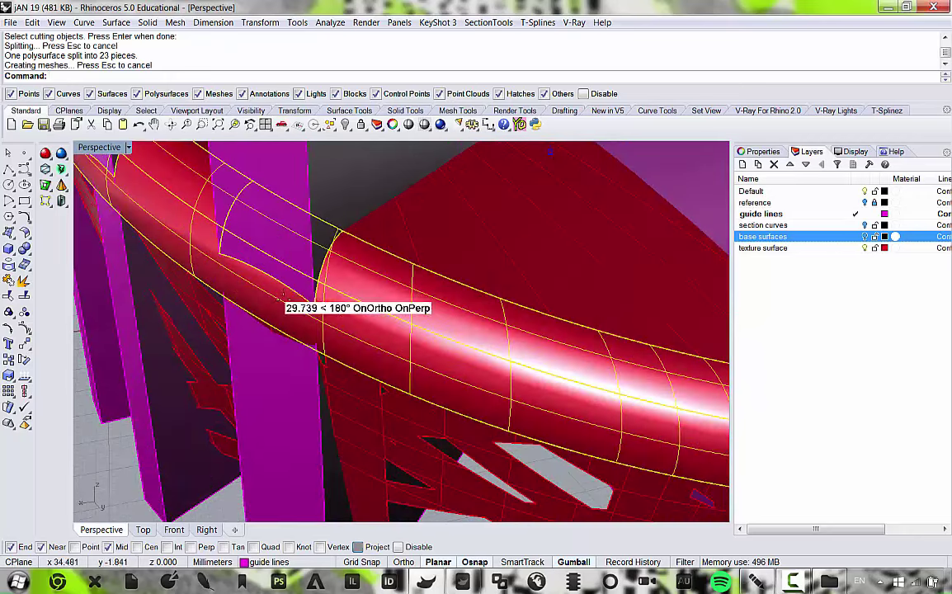
{"action": "scroll", "coordinate": [285, 295], "scroll_direction": "down", "scroll_amount": 8}
{"action": "scroll", "coordinate": [303, 276], "scroll_direction": "up", "scroll_amount": 5}
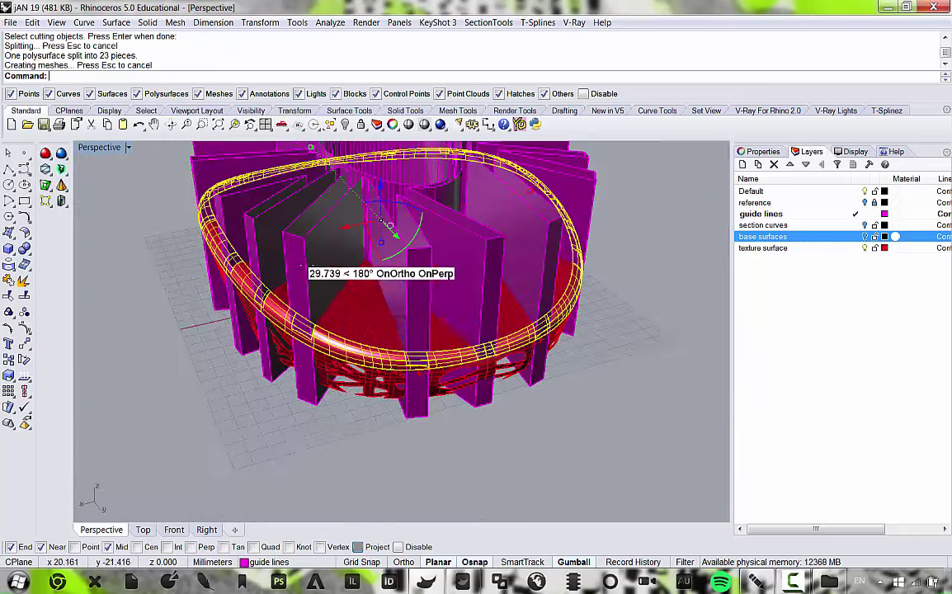
{"action": "scroll", "coordinate": [313, 315], "scroll_direction": "down", "scroll_amount": 5}
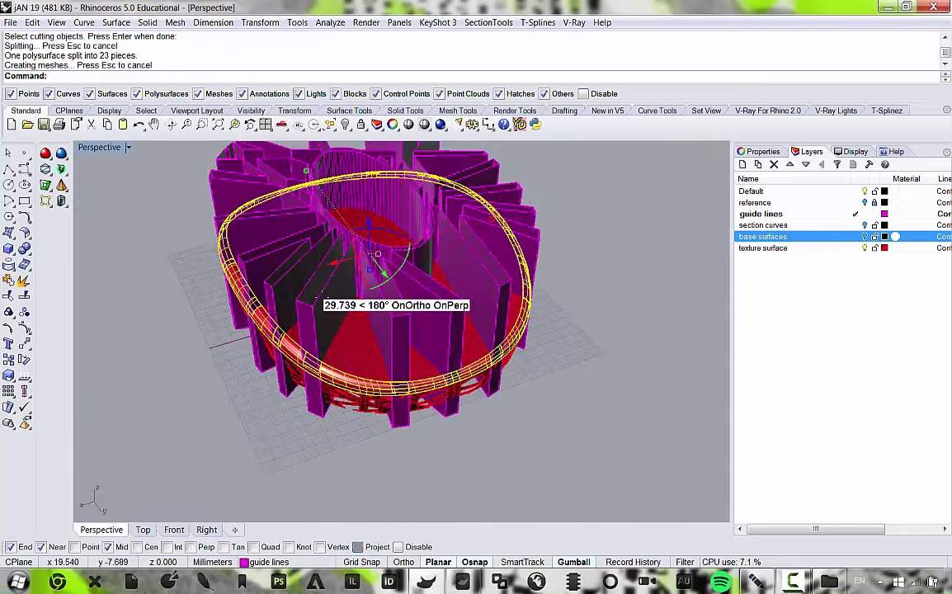
{"action": "scroll", "coordinate": [322, 321], "scroll_direction": "up", "scroll_amount": 6}
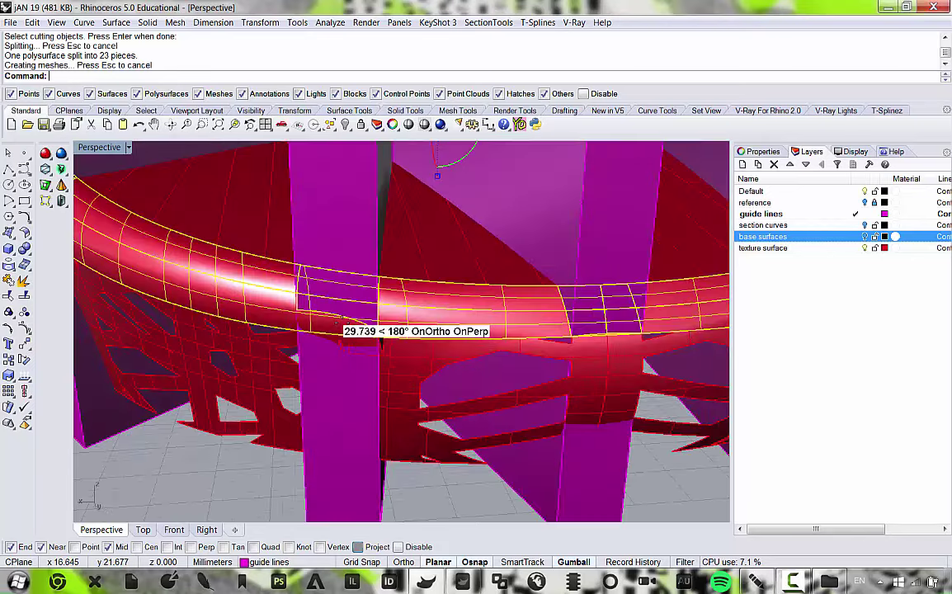
{"action": "scroll", "coordinate": [302, 350], "scroll_direction": "down", "scroll_amount": 6}
{"action": "scroll", "coordinate": [301, 351], "scroll_direction": "up", "scroll_amount": 2}
{"action": "left_click", "coordinate": [313, 307]}
{"action": "scroll", "coordinate": [313, 306], "scroll_direction": "up", "scroll_amount": 5}
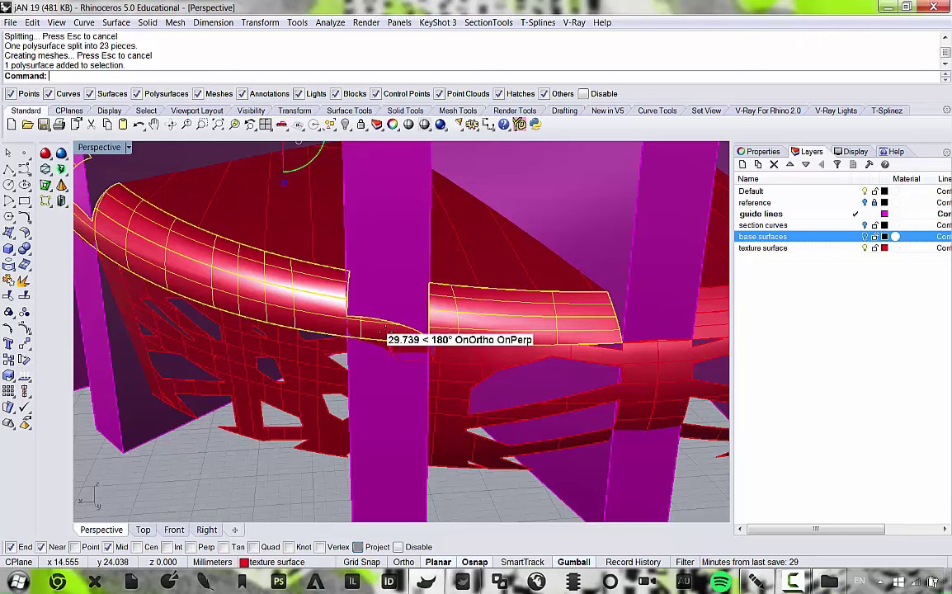
{"action": "scroll", "coordinate": [371, 330], "scroll_direction": "down", "scroll_amount": 5}
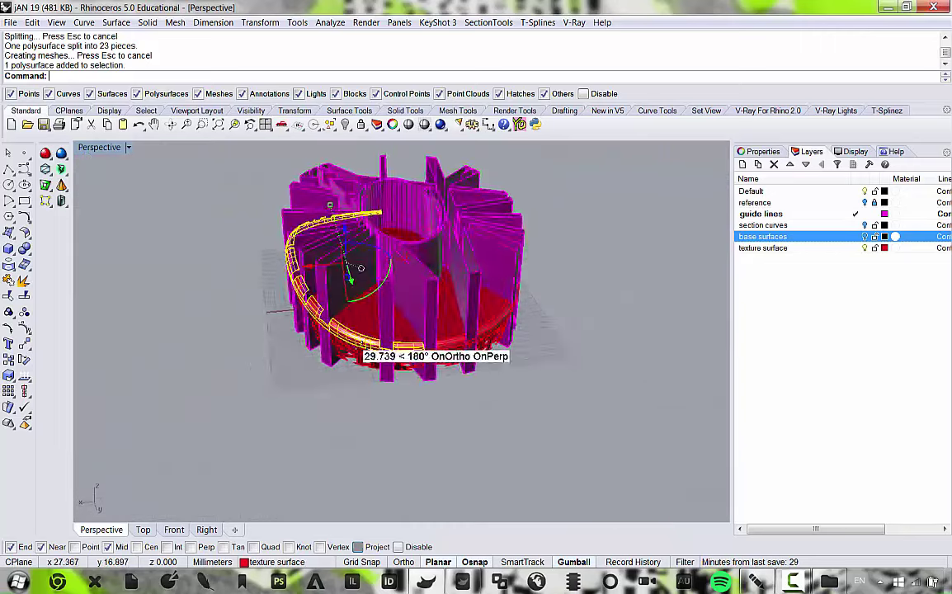
{"action": "scroll", "coordinate": [338, 388], "scroll_direction": "up", "scroll_amount": 3}
Undo the rim split and the guide curve extrusion.
{"action": "key", "text": "ctrl+z"}
{"action": "key", "text": "ctrl+z"}
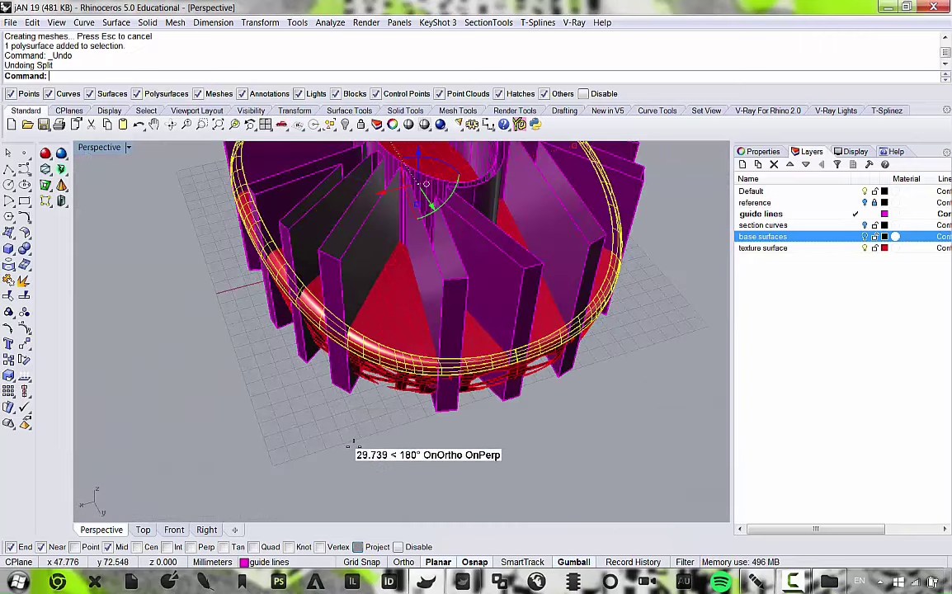
{"action": "scroll", "coordinate": [369, 389], "scroll_direction": "down", "scroll_amount": 5}
{"action": "right_click_drag", "start_coordinate": [369, 389], "coordinate": [355, 412]}
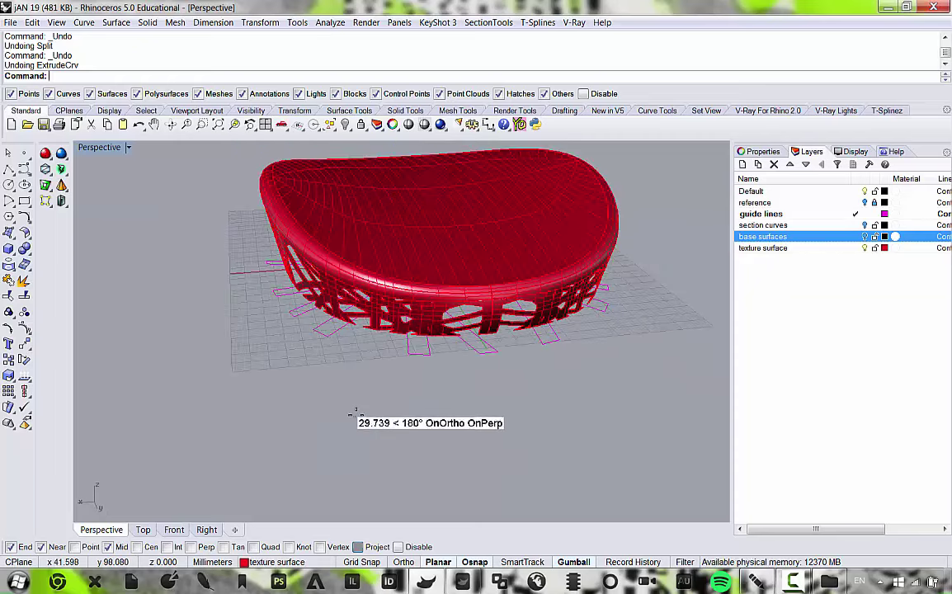
Hide the texture surface layer and show all four viewports.
{"action": "left_click", "coordinate": [865, 247]}
{"action": "right_click_drag", "start_coordinate": [422, 284], "coordinate": [409, 337]}
{"action": "double_click", "coordinate": [110, 146]}
{"action": "scroll", "coordinate": [227, 218], "scroll_direction": "down", "scroll_amount": 6}
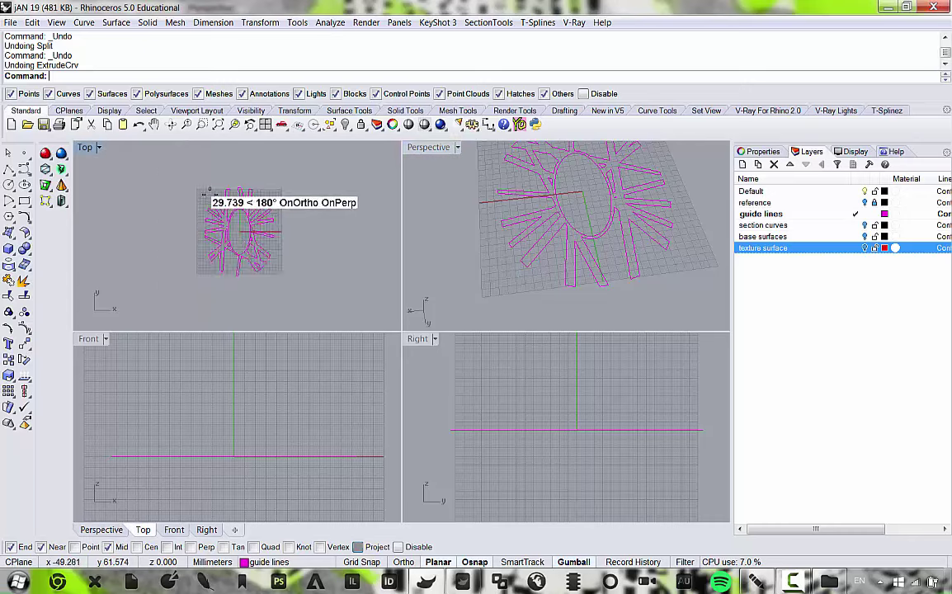
Ungroup the radiating guide curves and enlarge the Top view to work on them.
{"action": "scroll", "coordinate": [208, 195], "scroll_direction": "up", "scroll_amount": 12}
{"action": "left_click", "coordinate": [240, 255]}
{"action": "right_click_drag", "start_coordinate": [241, 255], "coordinate": [186, 231]}
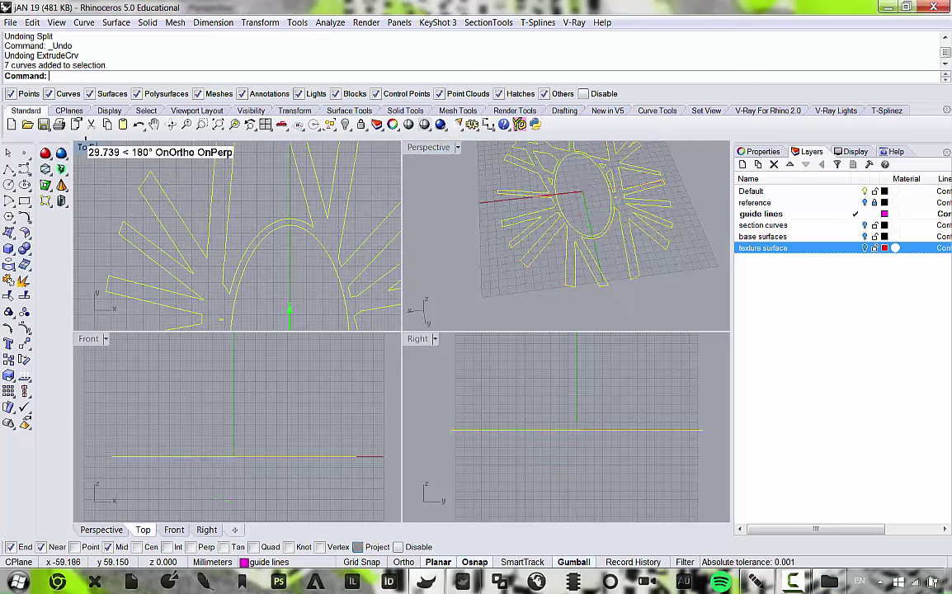
{"action": "double_click", "coordinate": [85, 147]}
{"action": "scroll", "coordinate": [483, 287], "scroll_direction": "down", "scroll_amount": 3}
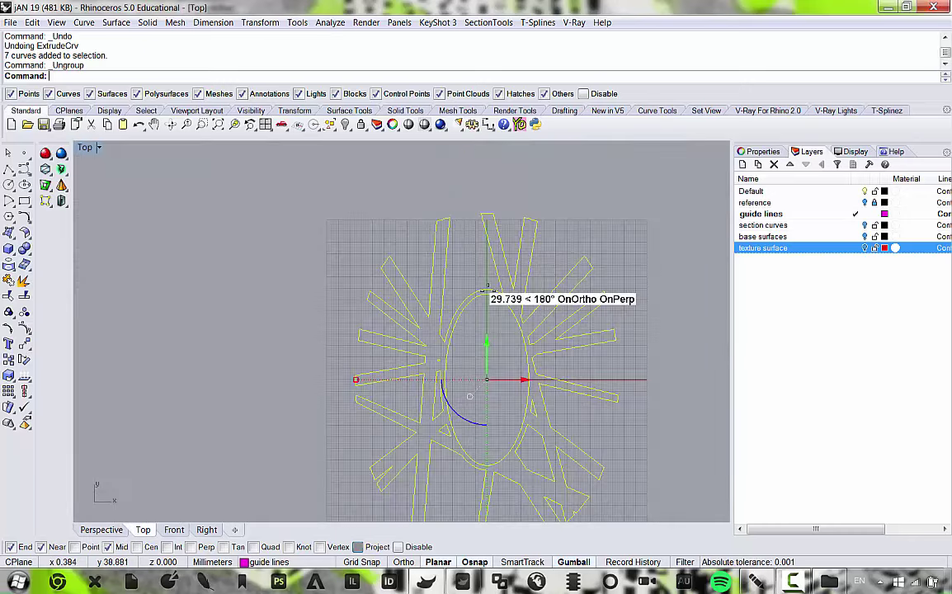
Explode the outer outline curve of the radiating strips into separate segments.
{"action": "left_click", "coordinate": [545, 212]}
{"action": "right_click_drag", "start_coordinate": [545, 212], "coordinate": [484, 185]}
{"action": "left_click", "coordinate": [475, 200]}
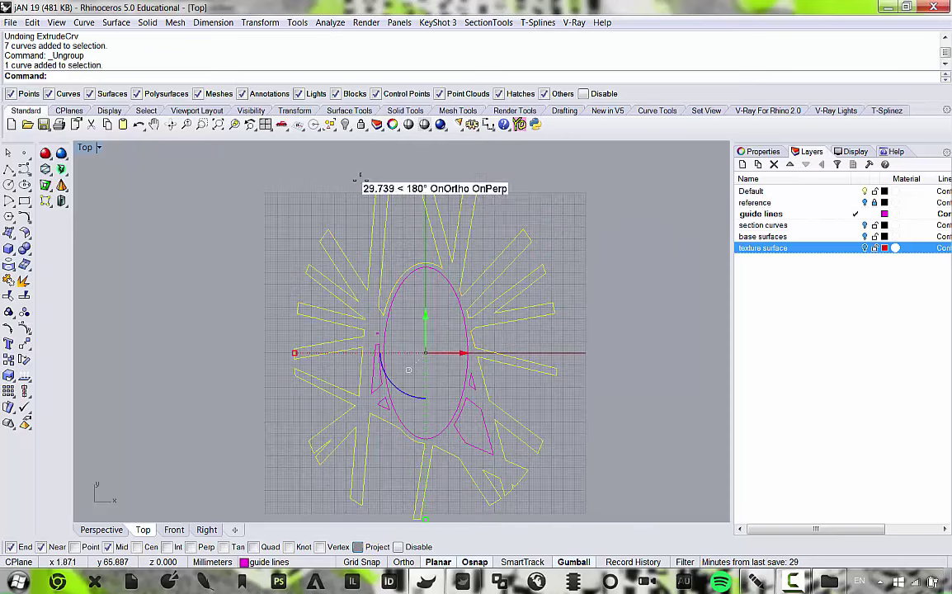
{"action": "scroll", "coordinate": [343, 244], "scroll_direction": "up", "scroll_amount": 6}
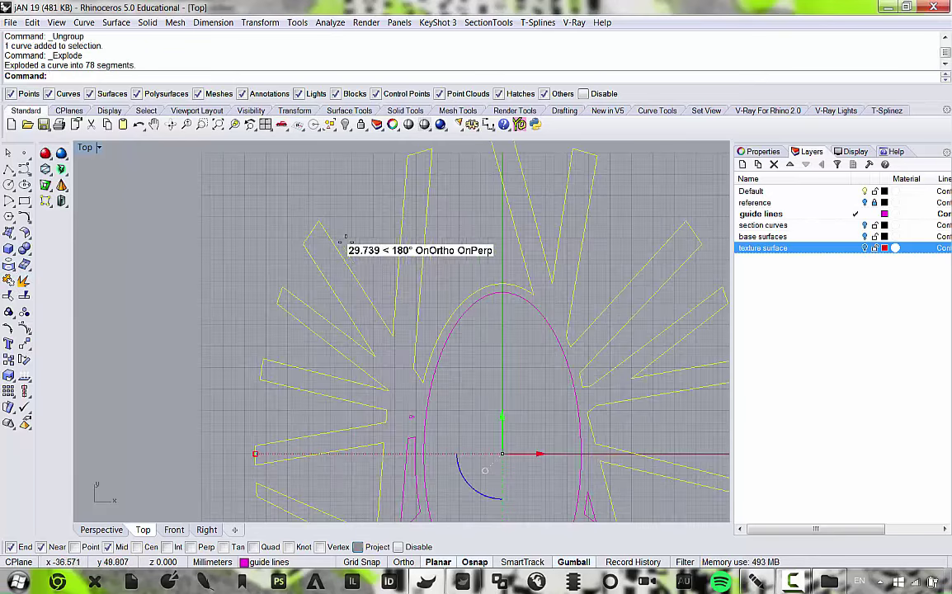
{"action": "scroll", "coordinate": [344, 226], "scroll_direction": "down", "scroll_amount": 8}
{"action": "scroll", "coordinate": [353, 229], "scroll_direction": "up", "scroll_amount": 6}
{"action": "left_click", "coordinate": [335, 219]}
{"action": "scroll", "coordinate": [329, 216], "scroll_direction": "up", "scroll_amount": 3}
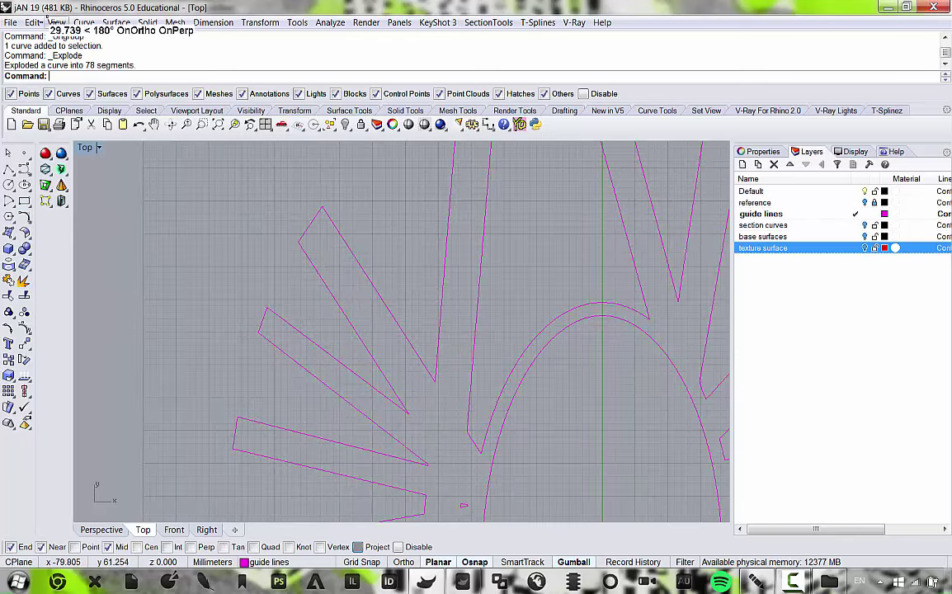
Extend both long edges of the upper-left strip outward in straight lines by about 28 mm and 26 mm.
{"action": "left_click", "coordinate": [85, 22]}
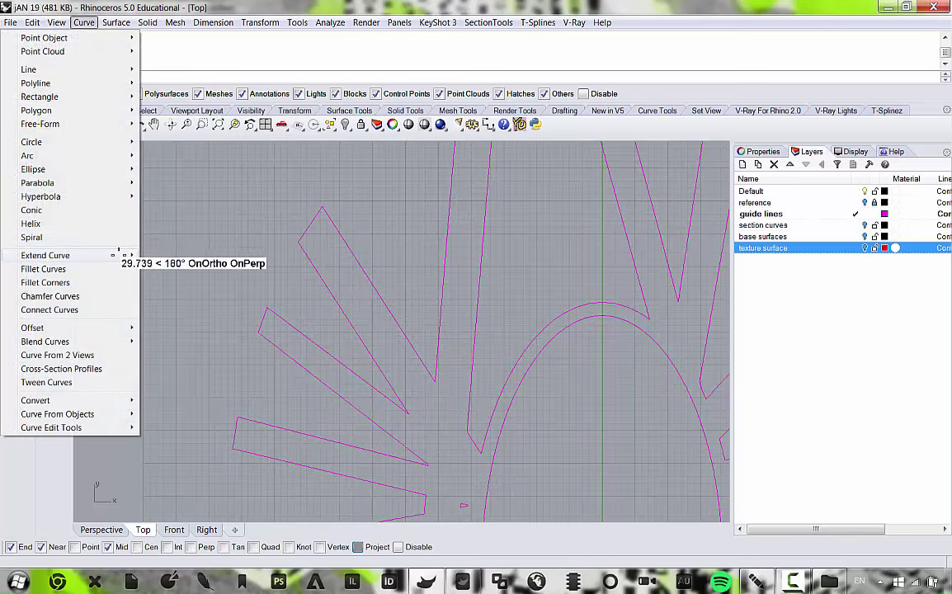
{"action": "mouse_move", "coordinate": [118, 255]}
{"action": "left_click", "coordinate": [174, 269]}
{"action": "left_click", "coordinate": [300, 250]}
{"action": "right_click_drag", "start_coordinate": [170, 227], "coordinate": [249, 388]}
{"action": "left_click", "coordinate": [222, 282]}
{"action": "left_click", "coordinate": [408, 375]}
{"action": "left_click", "coordinate": [336, 209]}
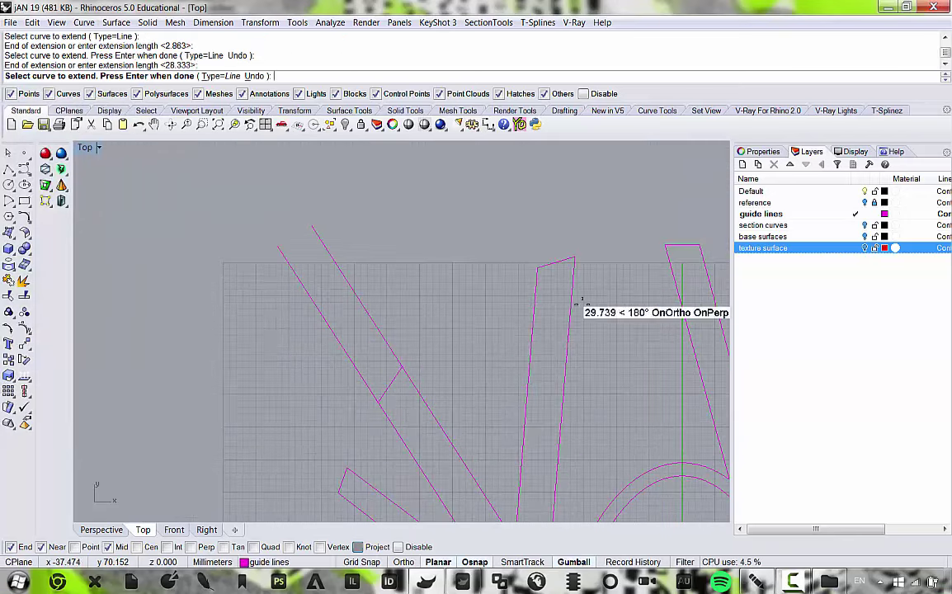
Extend both long edges of the next two strips outward, by about 12 and 11 mm, and about 9 and 11 mm for the strip crossing the Y axis.
{"action": "left_click", "coordinate": [536, 290]}
{"action": "left_click", "coordinate": [534, 187]}
{"action": "left_click", "coordinate": [576, 270]}
{"action": "left_click", "coordinate": [585, 185]}
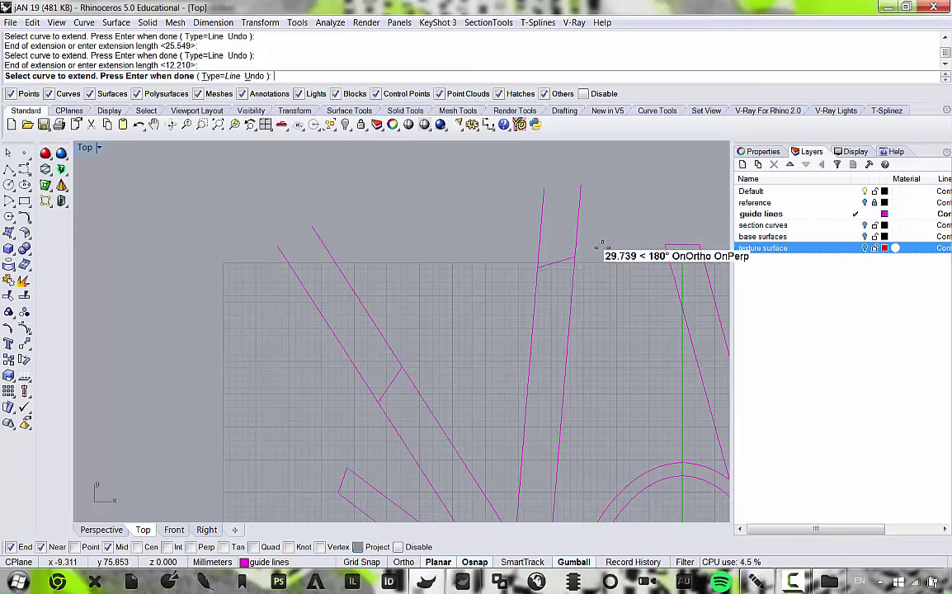
{"action": "right_click_drag", "start_coordinate": [610, 248], "coordinate": [343, 238]}
{"action": "left_click", "coordinate": [404, 254]}
{"action": "left_click", "coordinate": [372, 183]}
{"action": "left_click", "coordinate": [441, 260]}
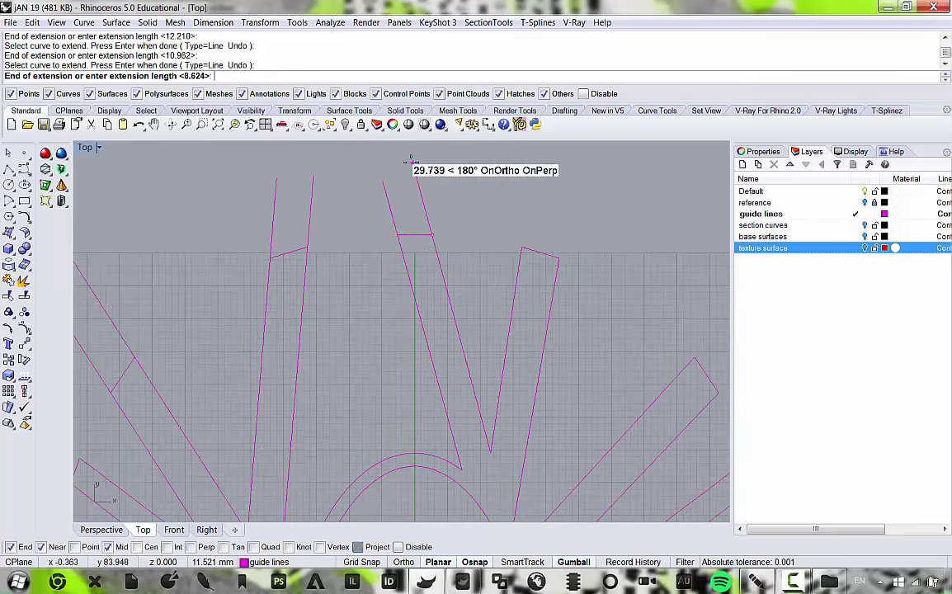
{"action": "left_click", "coordinate": [412, 161]}
Extend the long edges of the next two strips clockwise outward, by about 9 mm each and by about 13 and 10 mm.
{"action": "left_click", "coordinate": [516, 277]}
{"action": "left_click", "coordinate": [530, 189]}
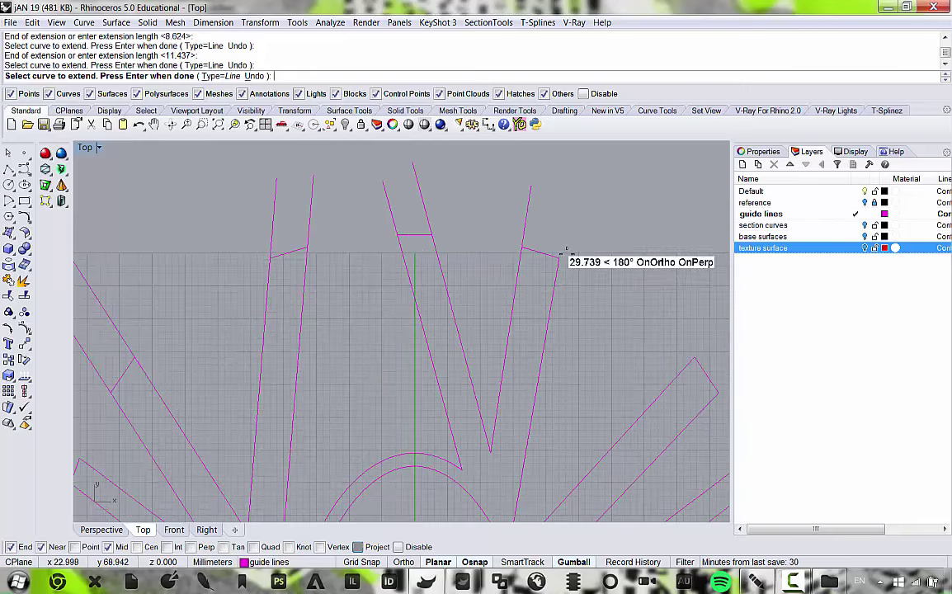
{"action": "left_click", "coordinate": [557, 274]}
{"action": "left_click", "coordinate": [575, 195]}
{"action": "scroll", "coordinate": [610, 293], "scroll_direction": "down", "scroll_amount": 8}
{"action": "right_click_drag", "start_coordinate": [610, 330], "coordinate": [403, 200]}
{"action": "scroll", "coordinate": [420, 202], "scroll_direction": "up", "scroll_amount": 2}
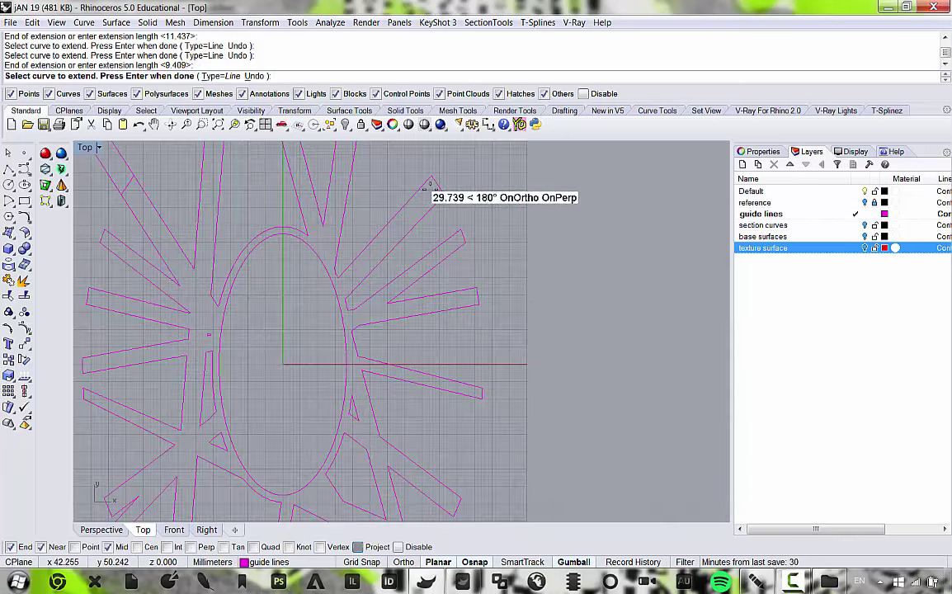
{"action": "left_click", "coordinate": [425, 183]}
{"action": "left_click", "coordinate": [463, 142]}
{"action": "left_click", "coordinate": [435, 204]}
{"action": "left_click", "coordinate": [477, 180]}
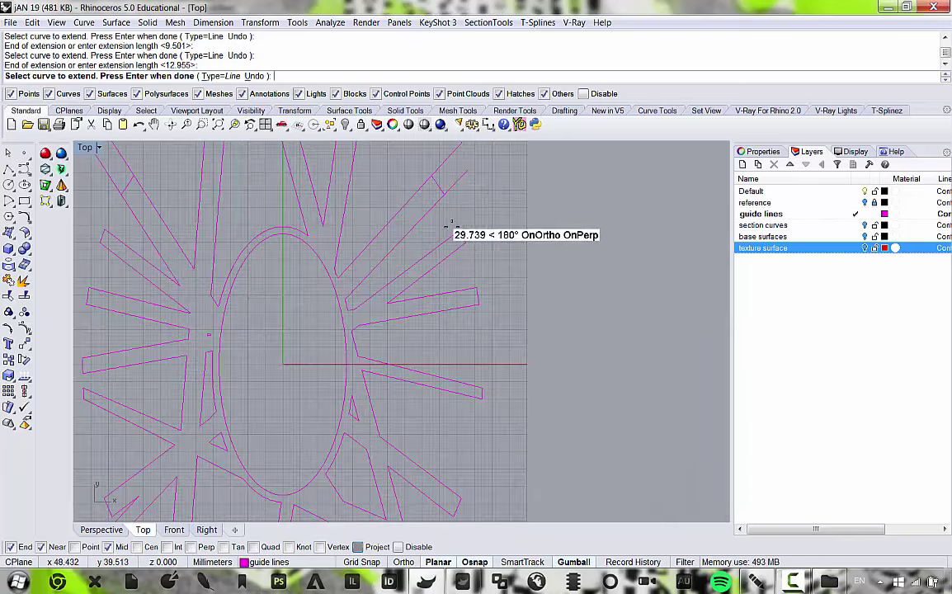
Extend the long edges of the two remaining strips above the positive X axis, by about 13 and 14 mm and by about 17 and 18 mm.
{"action": "left_click", "coordinate": [460, 232]}
{"action": "left_click", "coordinate": [489, 207]}
{"action": "left_click", "coordinate": [459, 250]}
{"action": "left_click", "coordinate": [510, 219]}
{"action": "right_click_drag", "start_coordinate": [538, 353], "coordinate": [511, 245]}
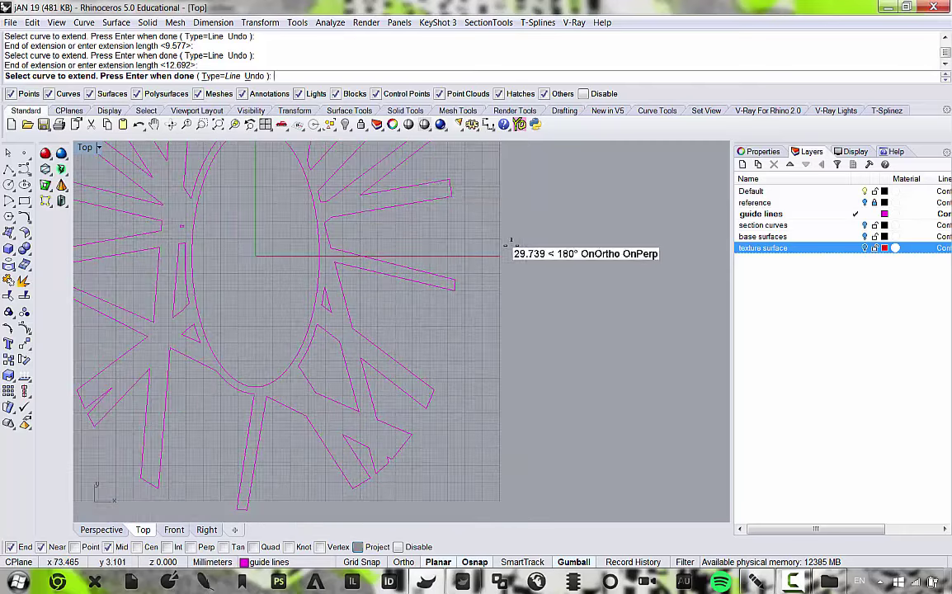
{"action": "left_click", "coordinate": [430, 183]}
{"action": "left_click", "coordinate": [505, 172]}
{"action": "left_click", "coordinate": [436, 188]}
{"action": "left_click", "coordinate": [513, 190]}
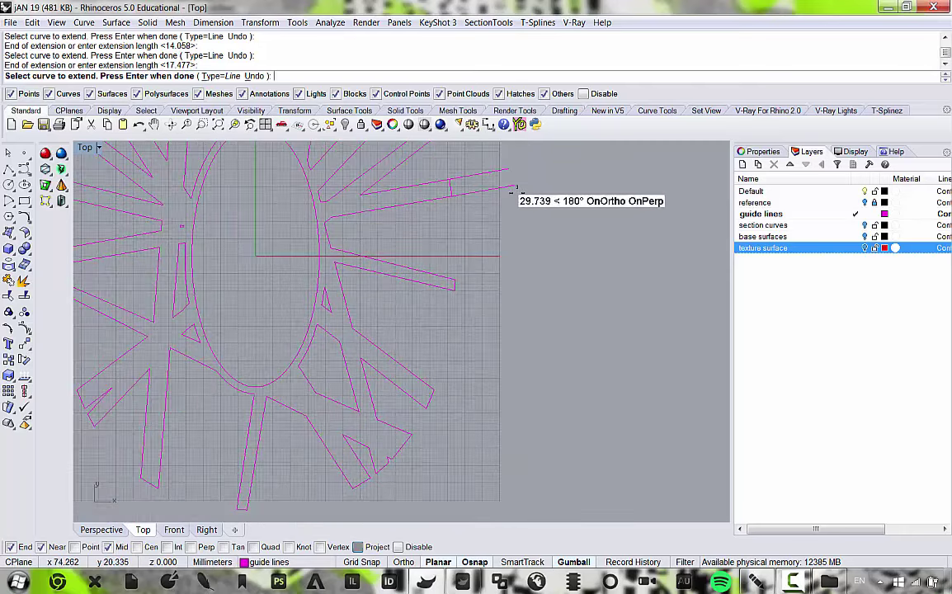
Extend both long edges of the strip just below the positive X axis outward by about 19 mm and 22 mm.
{"action": "left_click", "coordinate": [451, 278]}
{"action": "left_click", "coordinate": [518, 301]}
{"action": "left_click", "coordinate": [444, 287]}
{"action": "left_click", "coordinate": [526, 325]}
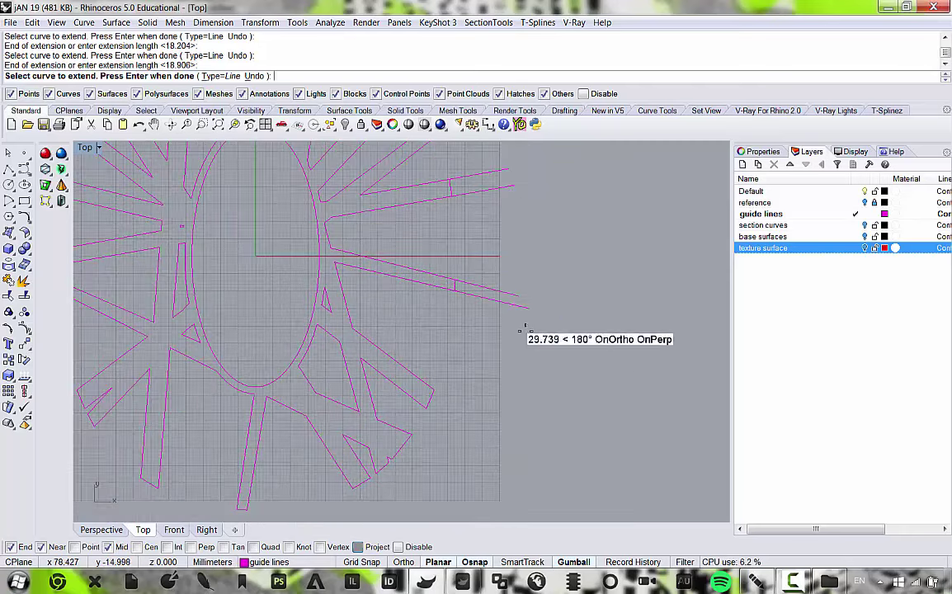
Extend both long edges of the next strip clockwise, in the lower-right quadrant, outward by about 24 and 25 mm.
{"action": "right_click_drag", "start_coordinate": [470, 371], "coordinate": [530, 255]}
{"action": "left_click", "coordinate": [484, 269]}
{"action": "left_click", "coordinate": [556, 323]}
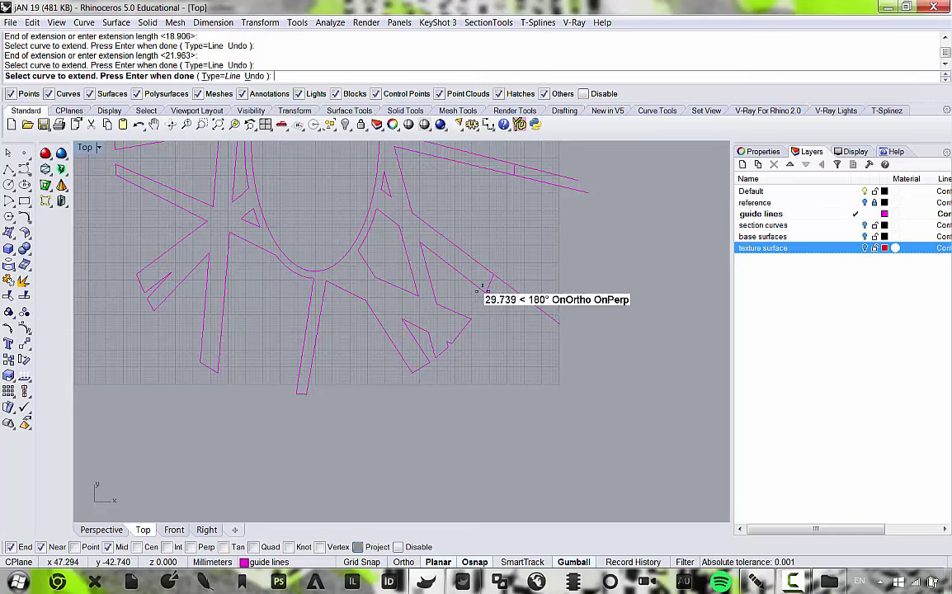
{"action": "left_click", "coordinate": [481, 293]}
{"action": "left_click", "coordinate": [543, 350]}
Extend the two edges of the following wide strip outward, by about 9 mm and, at the small notch, about 13 mm.
{"action": "left_click", "coordinate": [459, 315]}
{"action": "left_click", "coordinate": [499, 331]}
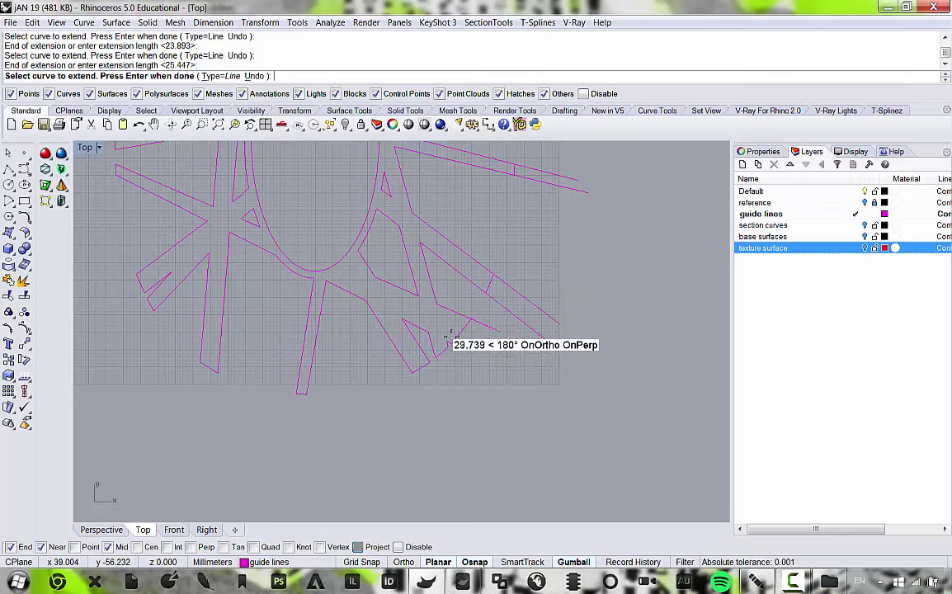
{"action": "scroll", "coordinate": [447, 344], "scroll_direction": "up", "scroll_amount": 6}
{"action": "left_click", "coordinate": [456, 340]}
{"action": "scroll", "coordinate": [475, 373], "scroll_direction": "up", "scroll_amount": 4}
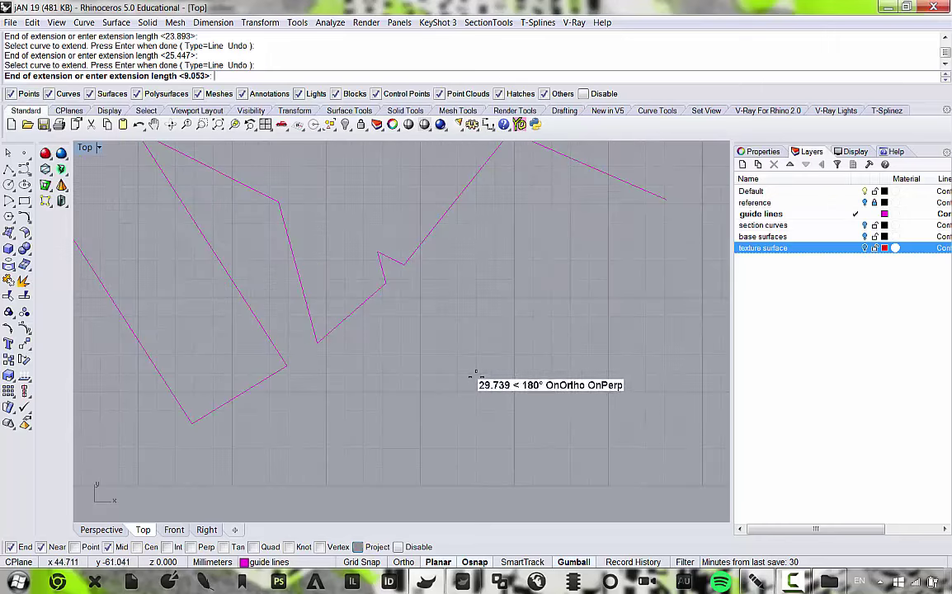
{"action": "key", "text": "Escape"}
{"action": "key", "text": "space"}
{"action": "left_click", "coordinate": [396, 261]}
{"action": "left_click", "coordinate": [608, 399]}
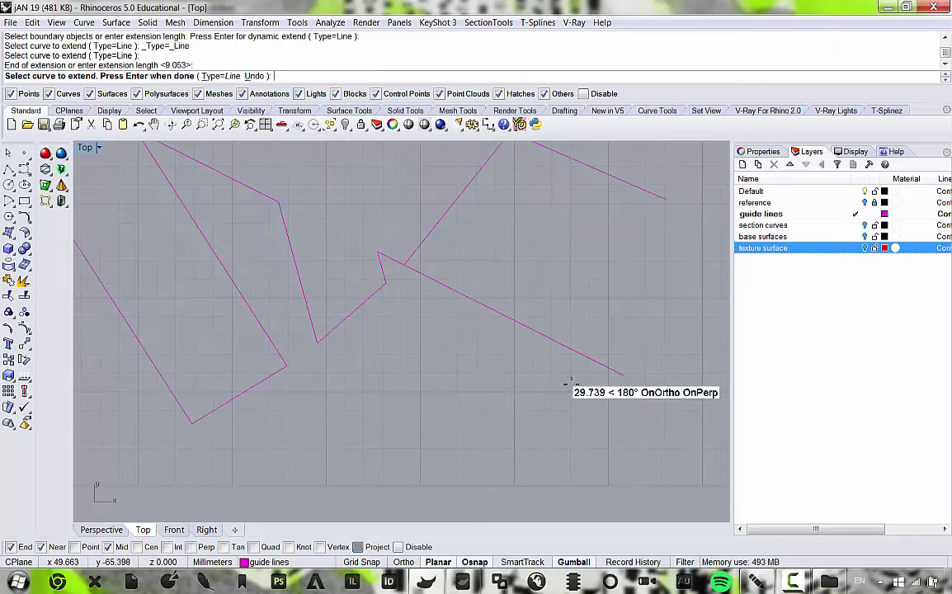
Extend the two edges of the short strip beside the notch outward, by about 9 mm and 5 mm.
{"action": "left_click", "coordinate": [387, 270]}
{"action": "left_click", "coordinate": [384, 276]}
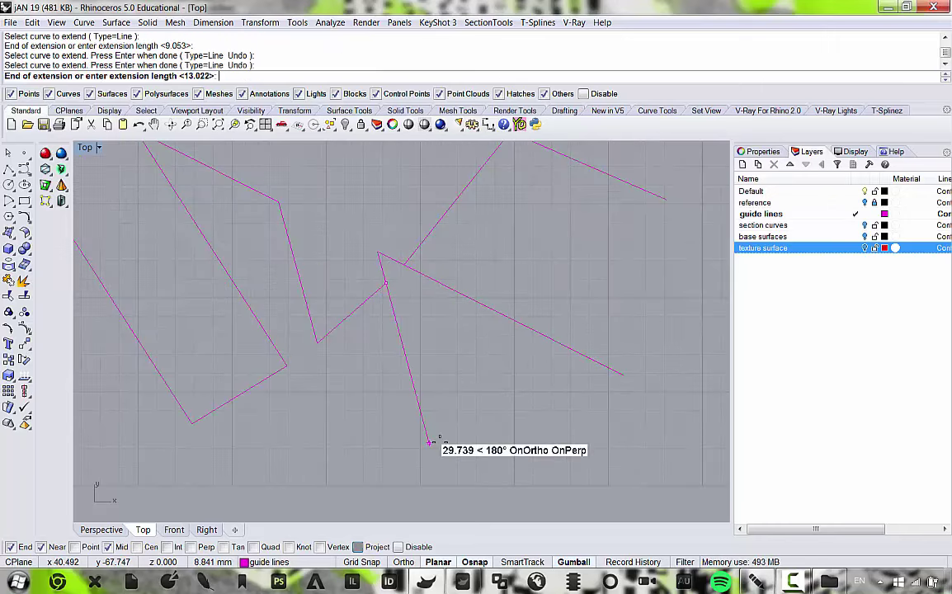
{"action": "left_click", "coordinate": [439, 442]}
{"action": "left_click", "coordinate": [312, 338]}
{"action": "left_click", "coordinate": [338, 427]}
Extend the two long edges of the next slanted strip clockwise outward, by about 4 mm and 7 mm.
{"action": "left_click", "coordinate": [278, 363]}
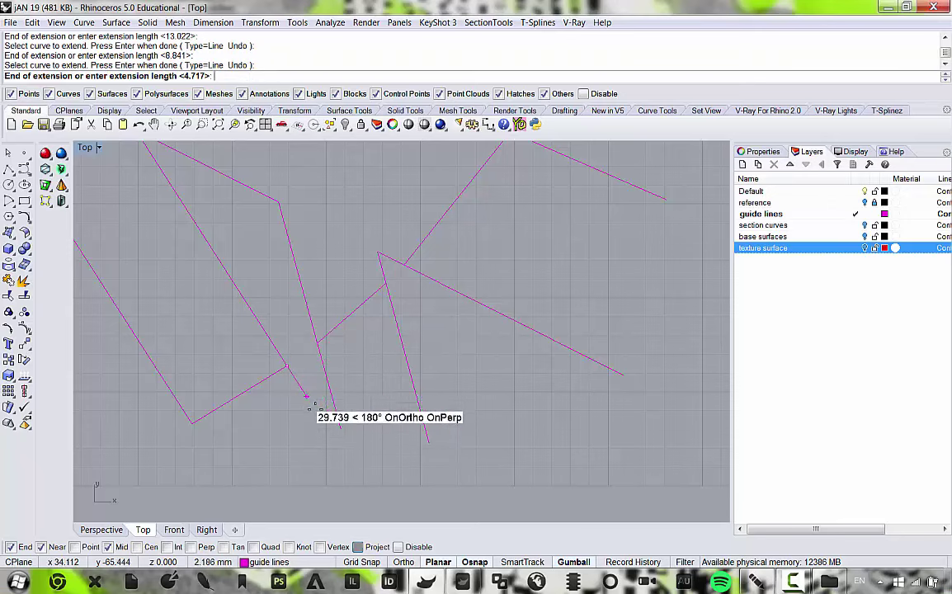
{"action": "left_click", "coordinate": [326, 419]}
{"action": "right_click_drag", "start_coordinate": [272, 448], "coordinate": [692, 344]}
{"action": "left_click", "coordinate": [340, 315]}
{"action": "left_click", "coordinate": [404, 433]}
Extend both long edges of the narrow strip near the negative Y axis outward, by about 14 and 16 mm.
{"action": "scroll", "coordinate": [402, 403], "scroll_direction": "down", "scroll_amount": 12}
{"action": "left_click", "coordinate": [479, 381]}
{"action": "left_click", "coordinate": [448, 457]}
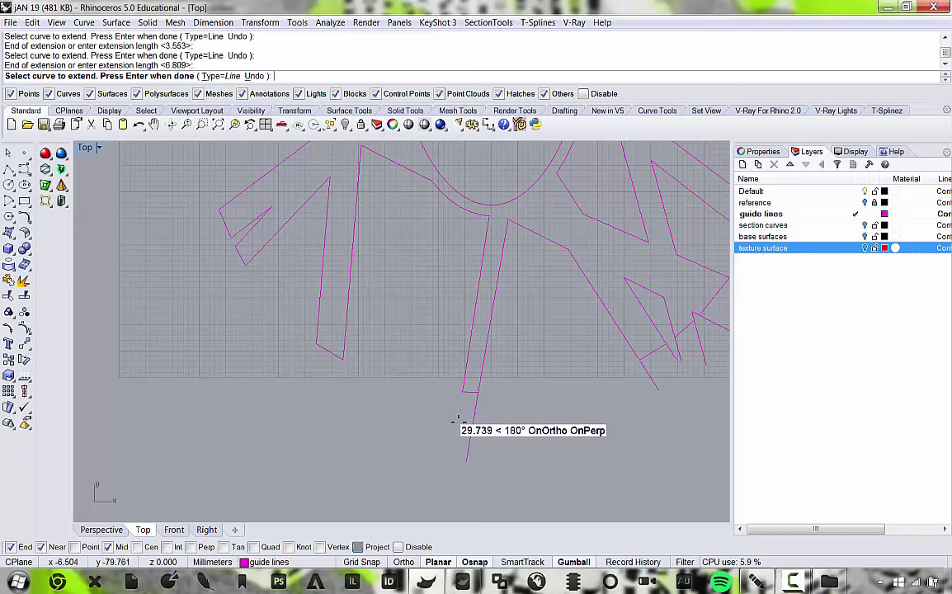
{"action": "left_click", "coordinate": [460, 384]}
{"action": "left_click", "coordinate": [419, 471]}
Extend both long edges of the steep strip in the lower-left quadrant outward, by about 16 and 23 mm.
{"action": "right_click_drag", "start_coordinate": [340, 348], "coordinate": [457, 381]}
{"action": "left_click", "coordinate": [461, 386]}
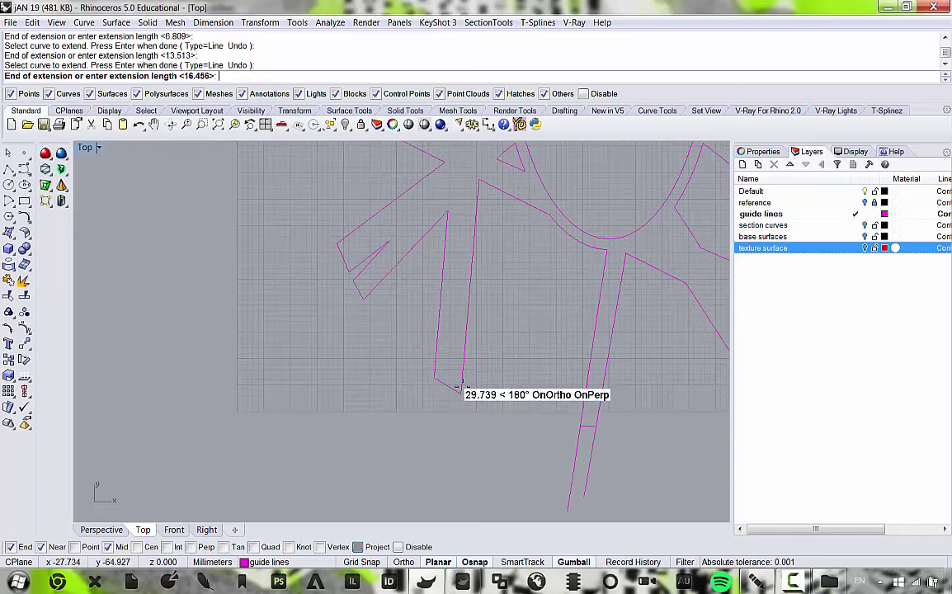
{"action": "left_click", "coordinate": [433, 474]}
{"action": "left_click", "coordinate": [434, 374]}
{"action": "left_click", "coordinate": [386, 489]}
Extend both long edges of the narrow diagonal strip in the lower-left quadrant outward, by about 25 and 24 mm.
{"action": "right_click_drag", "start_coordinate": [349, 285], "coordinate": [441, 396]}
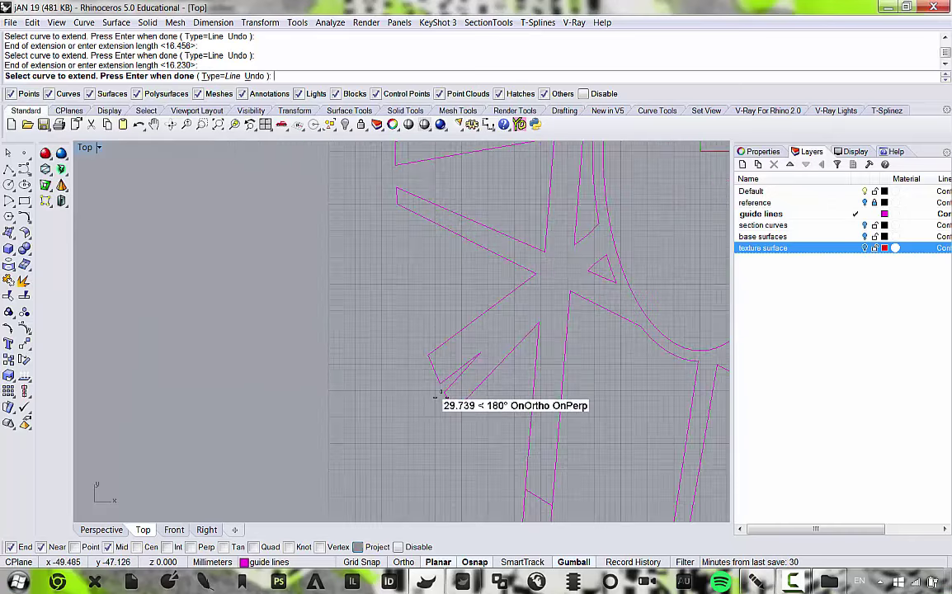
{"action": "left_click", "coordinate": [456, 402]}
{"action": "left_click", "coordinate": [363, 505]}
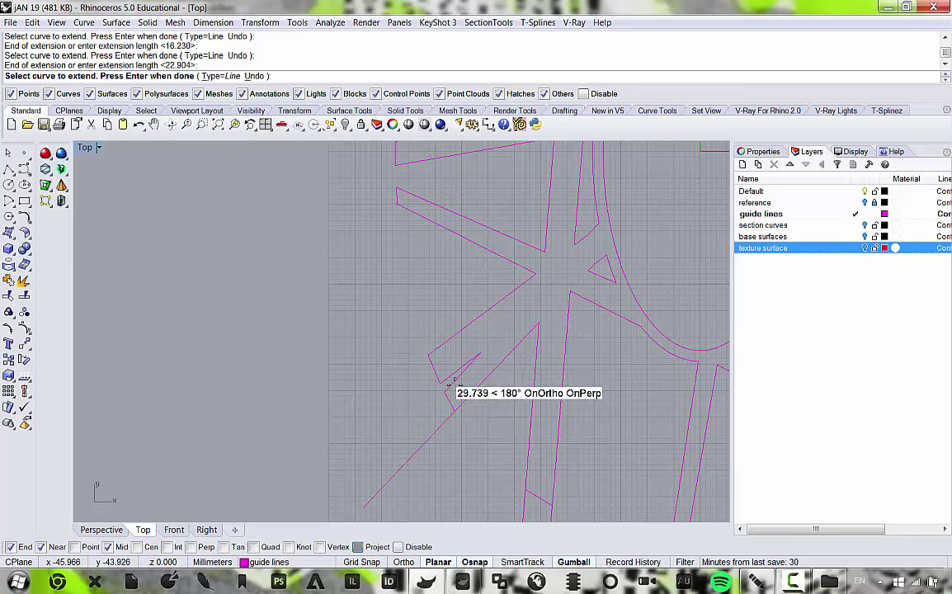
{"action": "left_click", "coordinate": [452, 381]}
{"action": "left_click", "coordinate": [334, 460]}
Extend both long edges of the adjoining wider diagonal strip outward, by about 23 and 18 mm.
{"action": "left_click", "coordinate": [435, 376]}
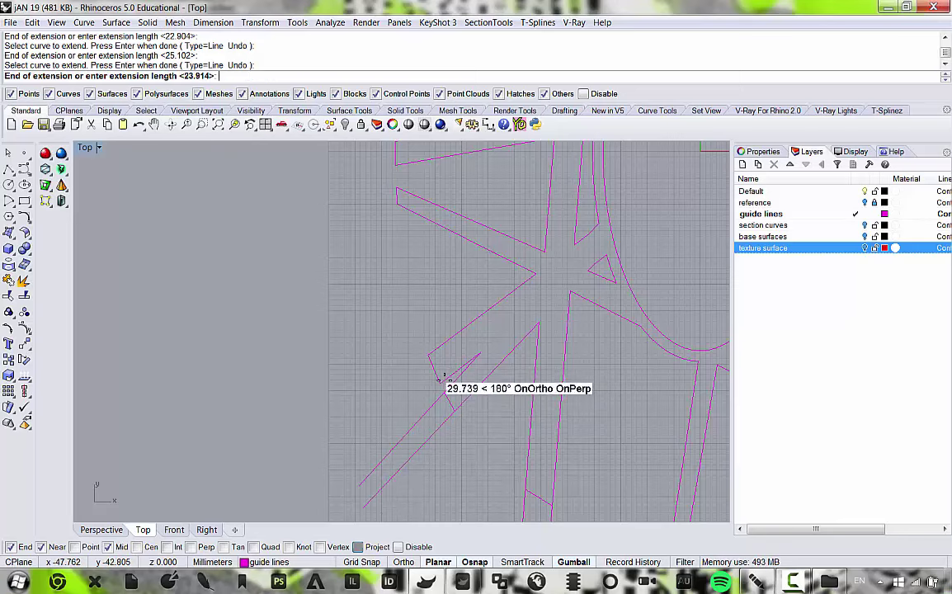
{"action": "left_click", "coordinate": [345, 454]}
{"action": "left_click", "coordinate": [435, 350]}
{"action": "left_click", "coordinate": [344, 394]}
Extend both long edges of the strip just below the negative X axis outward, by about 18 and 17 mm.
{"action": "right_click_drag", "start_coordinate": [400, 223], "coordinate": [385, 390]}
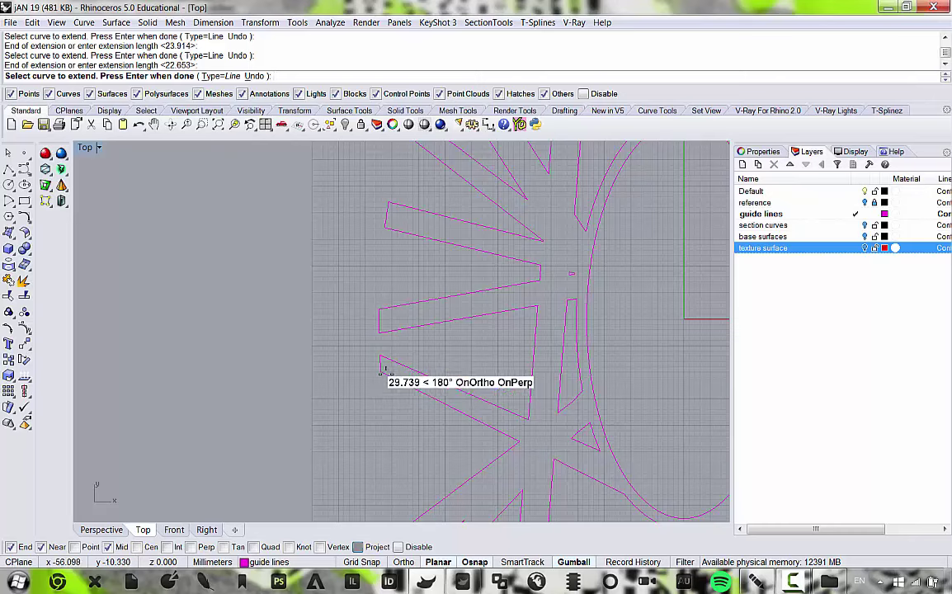
{"action": "left_click", "coordinate": [385, 373]}
{"action": "left_click", "coordinate": [291, 342]}
{"action": "left_click", "coordinate": [387, 358]}
{"action": "left_click", "coordinate": [302, 311]}
Extend the strip crossing the negative X axis outward, its lower edge by about 4 mm and its upper edge by about 6 mm.
{"action": "left_click", "coordinate": [386, 331]}
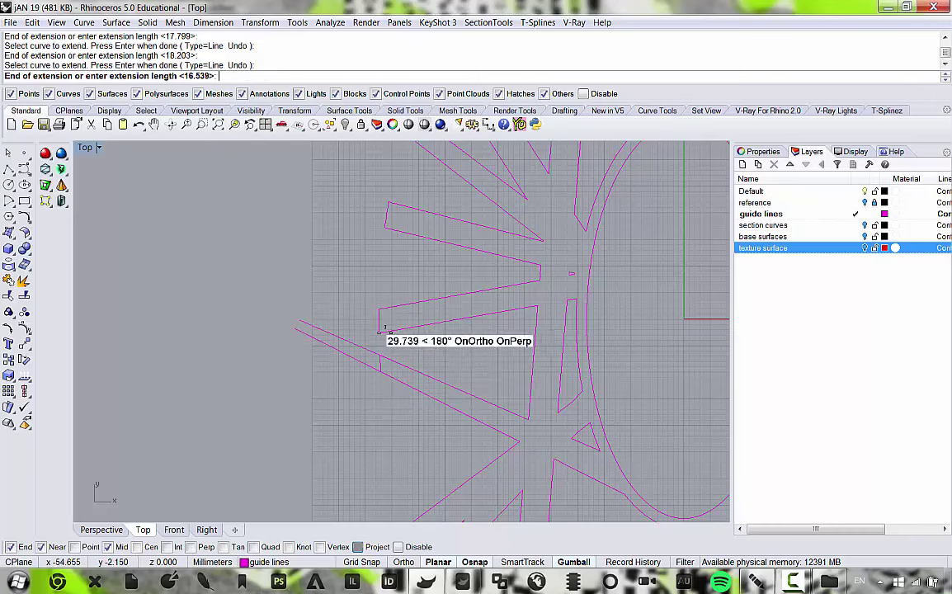
{"action": "scroll", "coordinate": [350, 333], "scroll_direction": "up", "scroll_amount": 10}
{"action": "left_click", "coordinate": [372, 339]}
{"action": "left_click", "coordinate": [451, 260]}
{"action": "left_click", "coordinate": [338, 286]}
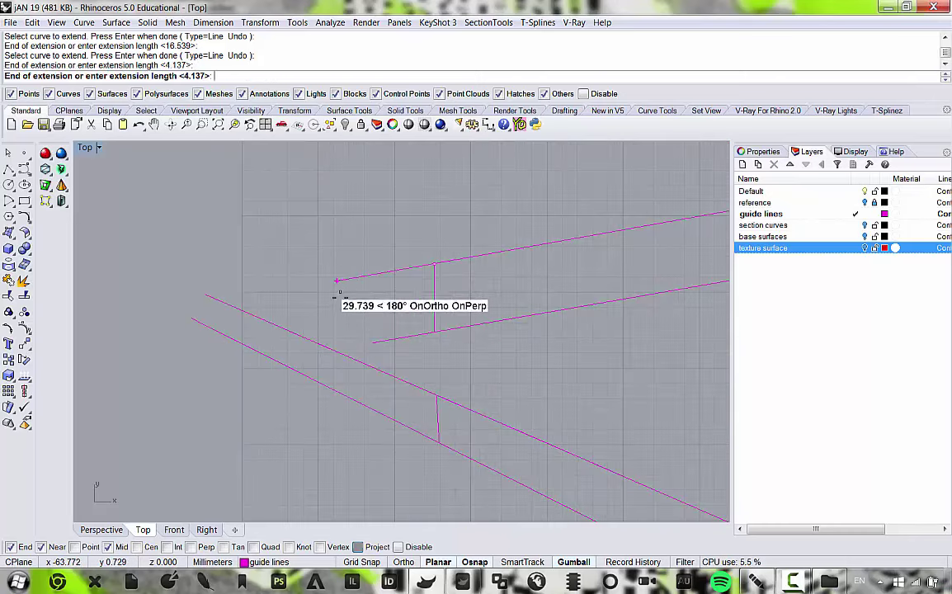
Extend the strip just above the negative X axis outward, its lower edge by about 20 mm and its upper edge by about 19 mm.
{"action": "scroll", "coordinate": [340, 293], "scroll_direction": "down", "scroll_amount": 14}
{"action": "right_click_drag", "start_coordinate": [382, 254], "coordinate": [417, 402]}
{"action": "scroll", "coordinate": [425, 381], "scroll_direction": "up", "scroll_amount": 6}
{"action": "left_click", "coordinate": [417, 373]}
{"action": "left_click", "coordinate": [299, 347]}
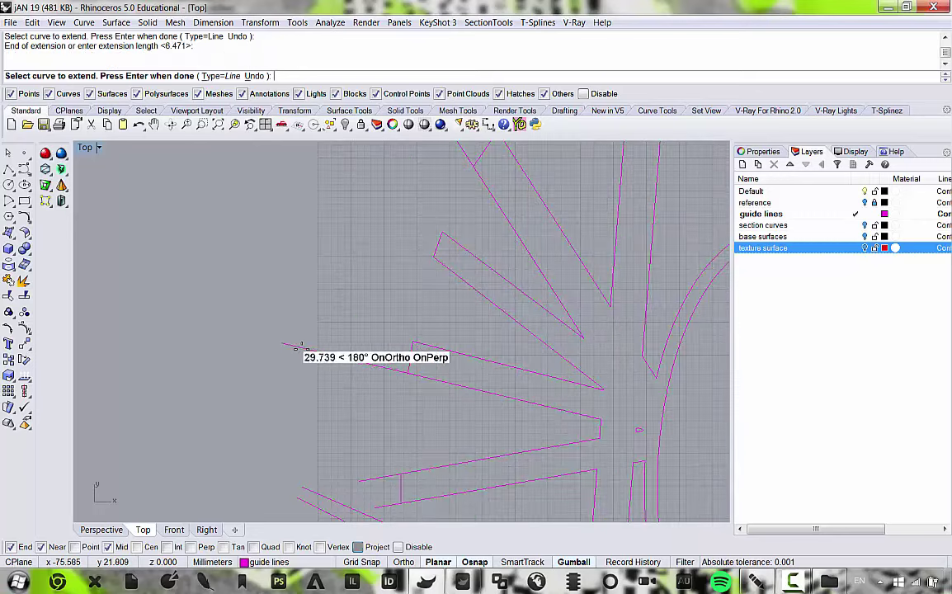
{"action": "left_click", "coordinate": [427, 339]}
{"action": "left_click", "coordinate": [301, 289]}
Extend both long edges of the last strip in the upper-left quadrant outward, the lower one by about 22 mm.
{"action": "left_click", "coordinate": [444, 264]}
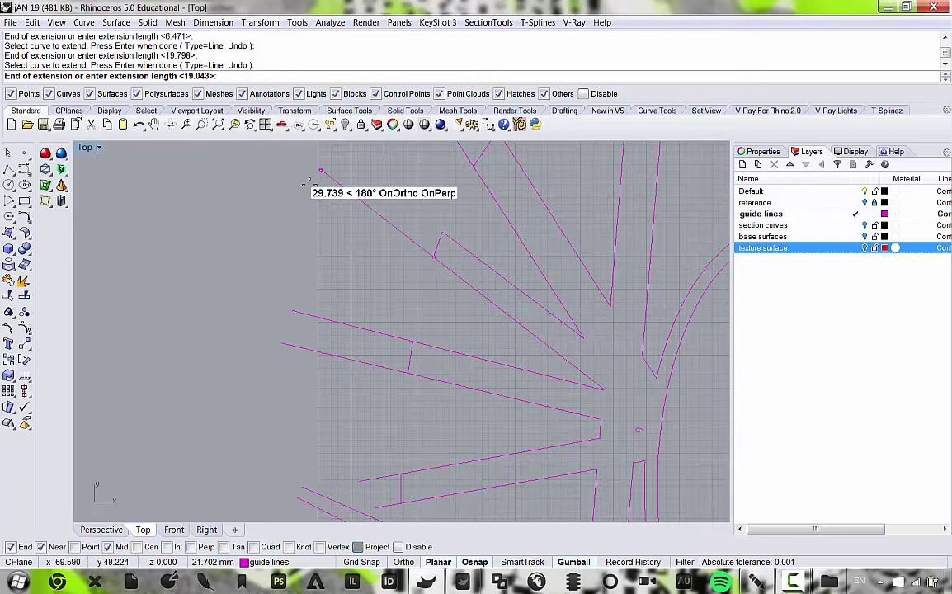
{"action": "left_click", "coordinate": [312, 181]}
{"action": "left_click", "coordinate": [453, 235]}
{"action": "right_click_drag", "start_coordinate": [341, 152], "coordinate": [278, 327]}
{"action": "left_click", "coordinate": [371, 264]}
Close the open outer ends of that strip and the next one clockwise with polylines joining their edge endpoints.
{"action": "left_click", "coordinate": [8, 169]}
{"action": "left_click", "coordinate": [240, 323]}
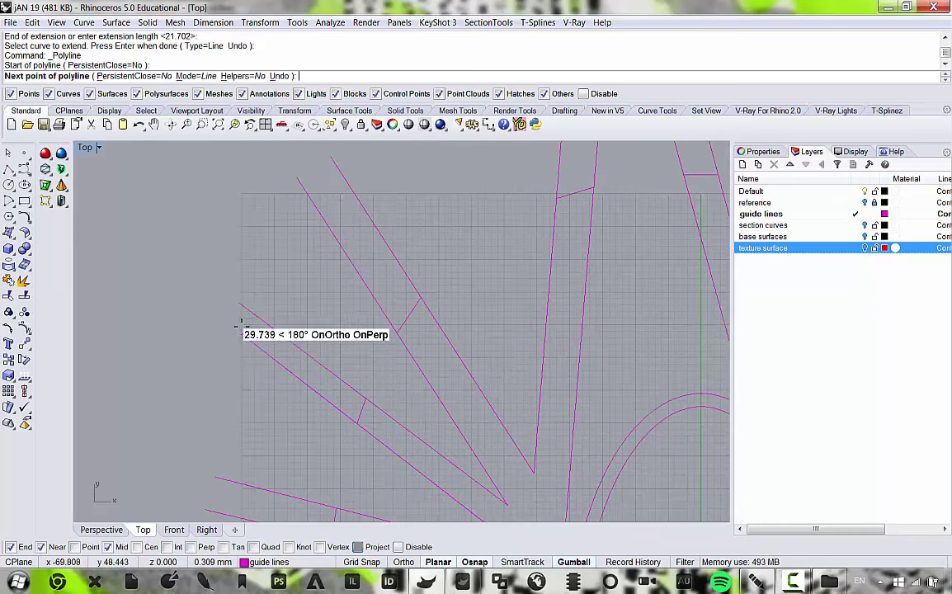
{"action": "left_click", "coordinate": [238, 300]}
{"action": "right_click", "coordinate": [239, 272]}
{"action": "right_click_drag", "start_coordinate": [285, 191], "coordinate": [248, 274]}
{"action": "right_click", "coordinate": [249, 271]}
{"action": "left_click", "coordinate": [259, 258]}
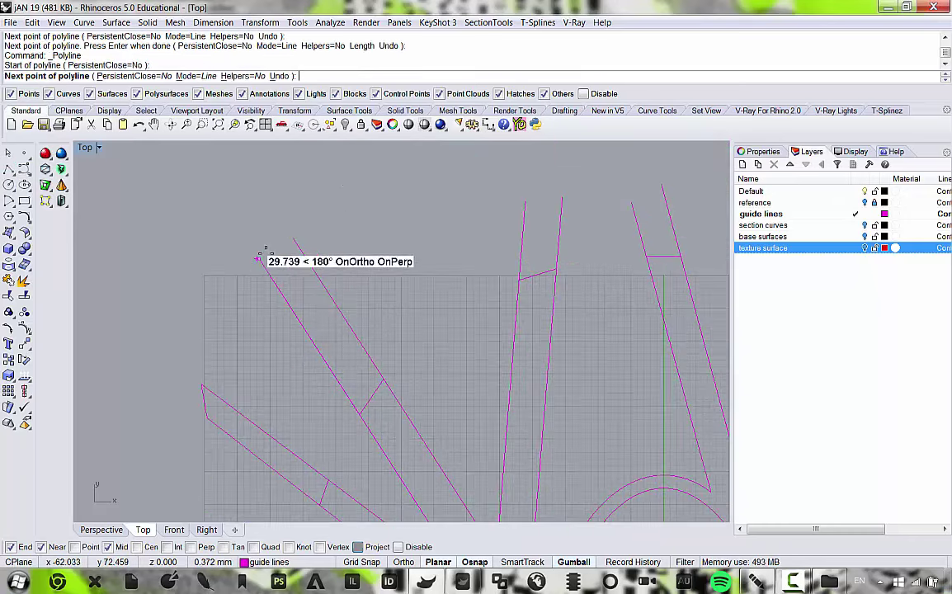
{"action": "left_click", "coordinate": [295, 238]}
{"action": "right_click", "coordinate": [302, 240]}
Close the outer ends of the steep strip before the positive Y axis and the strip crossing that axis with polylines.
{"action": "right_click_drag", "start_coordinate": [484, 212], "coordinate": [233, 248]}
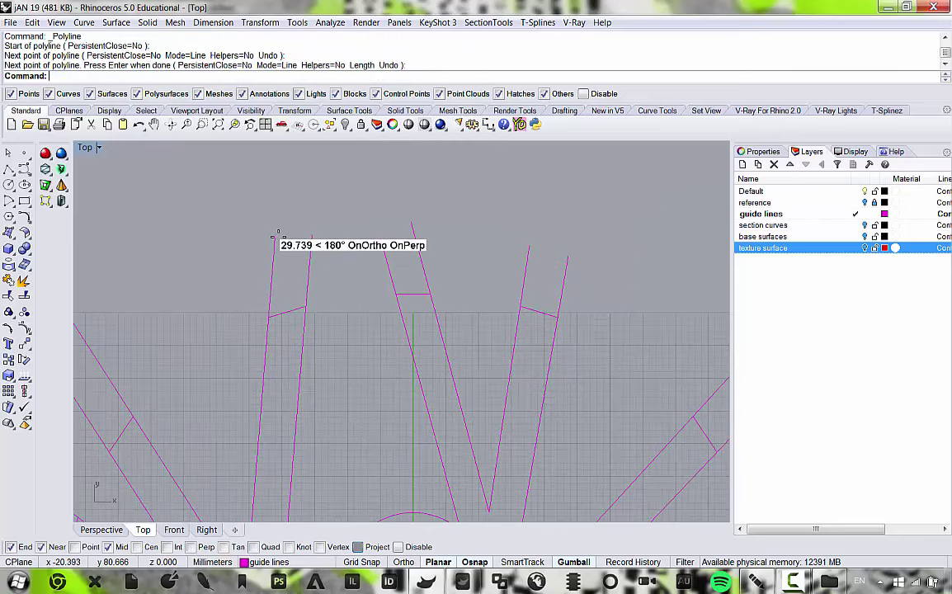
{"action": "right_click", "coordinate": [277, 234]}
{"action": "left_click", "coordinate": [277, 237]}
{"action": "left_click", "coordinate": [311, 235]}
{"action": "right_click", "coordinate": [316, 257]}
{"action": "right_click_drag", "start_coordinate": [325, 270], "coordinate": [225, 296]}
{"action": "right_click", "coordinate": [247, 235]}
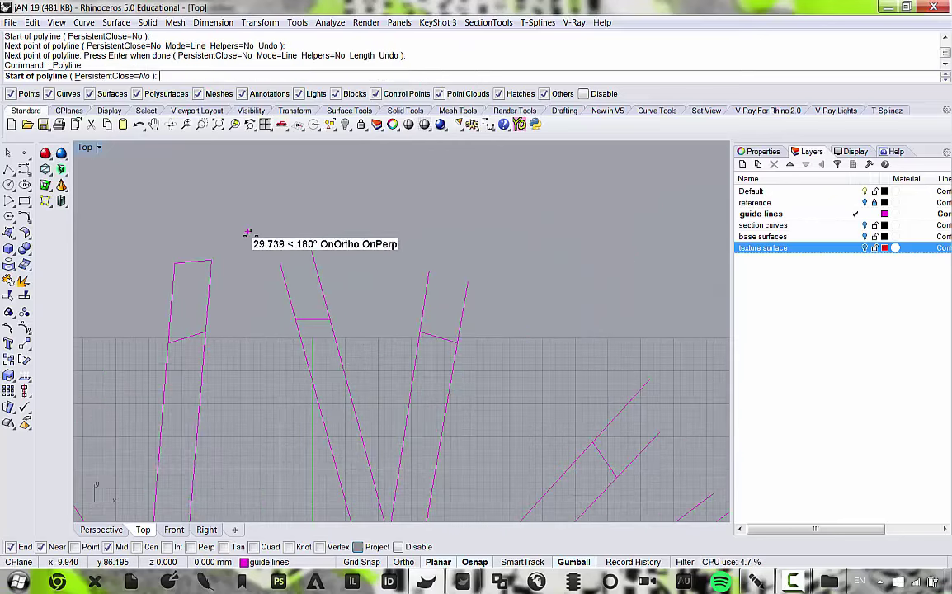
{"action": "left_click", "coordinate": [280, 266]}
{"action": "right_click_drag", "start_coordinate": [433, 277], "coordinate": [338, 237]}
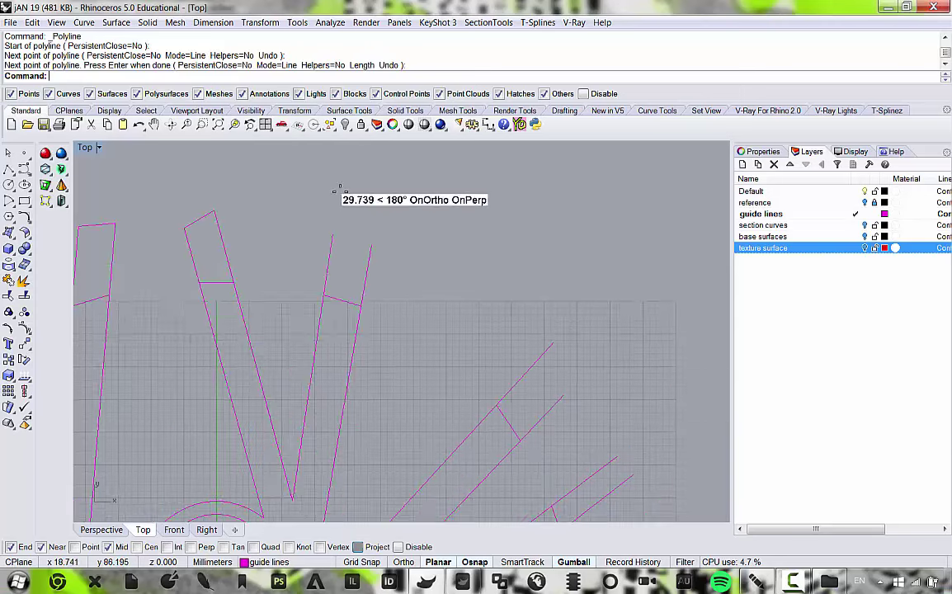
Close the outer ends of the first two strips clockwise of the positive Y axis with polylines between their edge endpoints.
{"action": "right_click", "coordinate": [330, 229]}
{"action": "left_click", "coordinate": [333, 231]}
{"action": "left_click", "coordinate": [371, 241]}
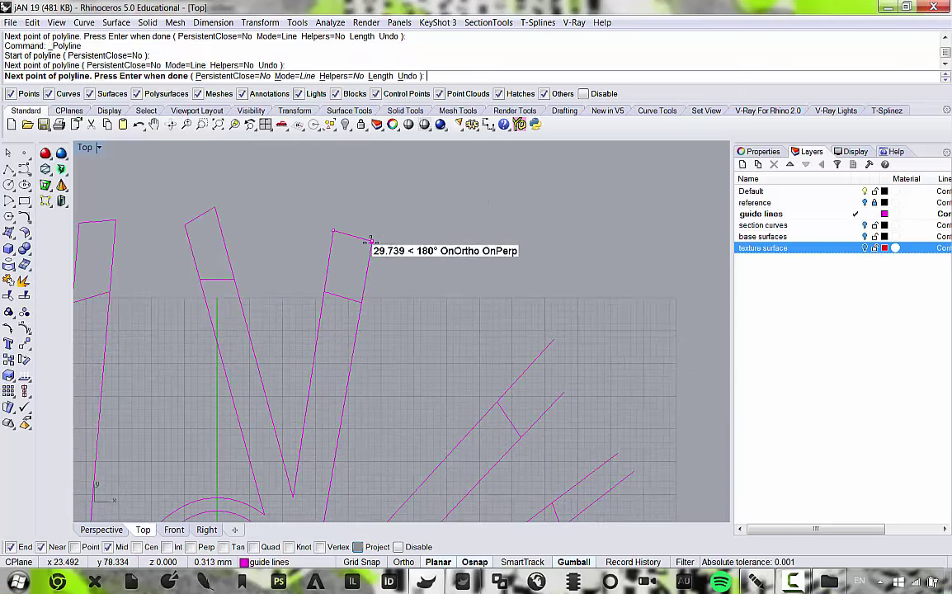
{"action": "right_click", "coordinate": [370, 240]}
{"action": "right_click_drag", "start_coordinate": [526, 284], "coordinate": [342, 193]}
{"action": "right_click", "coordinate": [367, 237]}
{"action": "left_click", "coordinate": [370, 247]}
{"action": "left_click", "coordinate": [381, 293]}
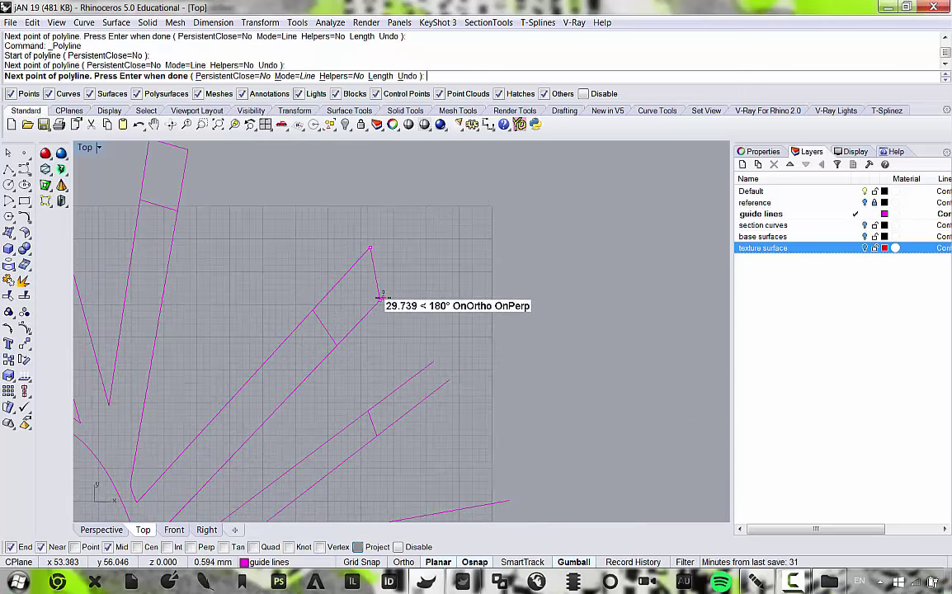
{"action": "right_click", "coordinate": [383, 297]}
Close the outer ends of the two remaining strips above the positive X axis with polylines between their edge endpoints.
{"action": "right_click_drag", "start_coordinate": [478, 351], "coordinate": [396, 250]}
{"action": "right_click", "coordinate": [334, 246]}
{"action": "left_click", "coordinate": [357, 263]}
{"action": "left_click", "coordinate": [378, 282]}
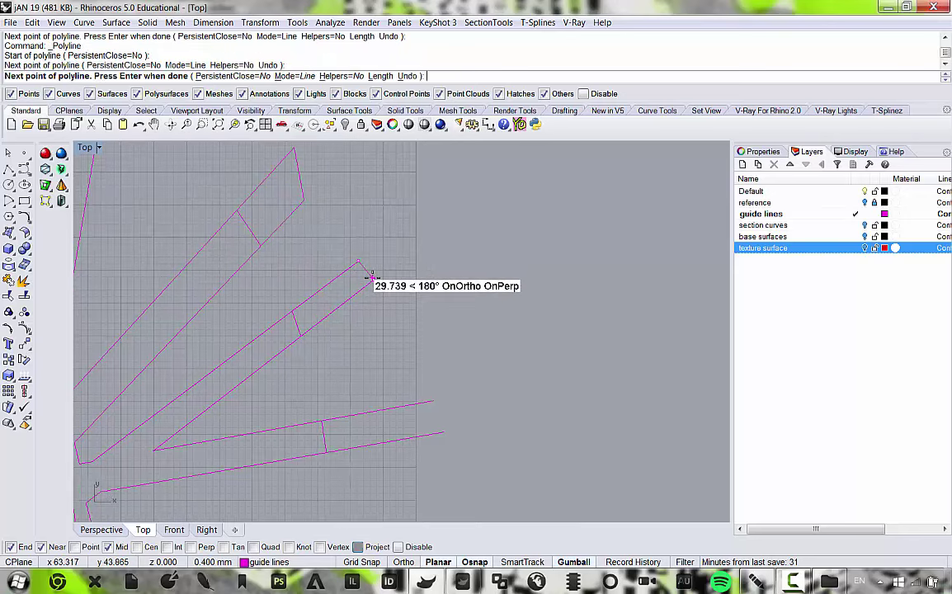
{"action": "key", "text": "Return"}
{"action": "right_click_drag", "start_coordinate": [498, 356], "coordinate": [454, 216]}
{"action": "key", "text": "Return"}
{"action": "left_click", "coordinate": [412, 263]}
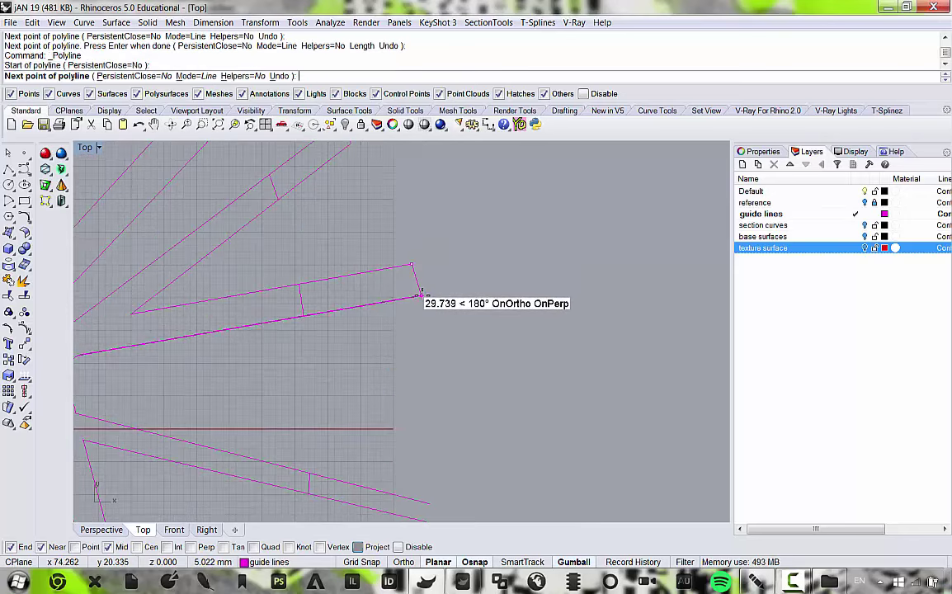
{"action": "left_click", "coordinate": [421, 294]}
{"action": "right_click", "coordinate": [422, 296]}
Close the outer ends of the strip just below the positive X axis and the next one clockwise with polylines.
{"action": "right_click_drag", "start_coordinate": [492, 392], "coordinate": [504, 216]}
{"action": "right_click", "coordinate": [454, 301]}
{"action": "left_click", "coordinate": [452, 318]}
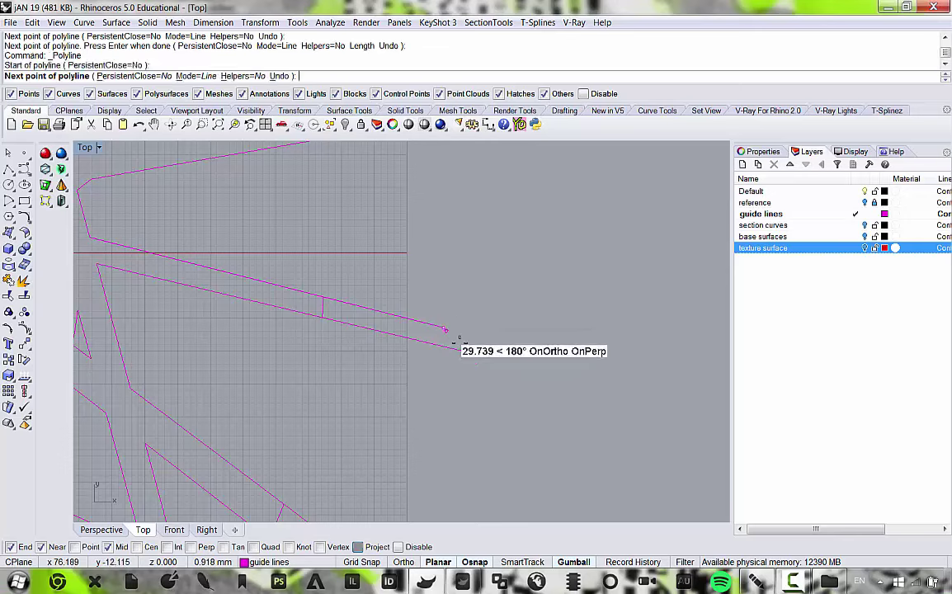
{"action": "left_click", "coordinate": [454, 340]}
{"action": "key", "text": "Return"}
{"action": "right_click_drag", "start_coordinate": [454, 340], "coordinate": [471, 353]}
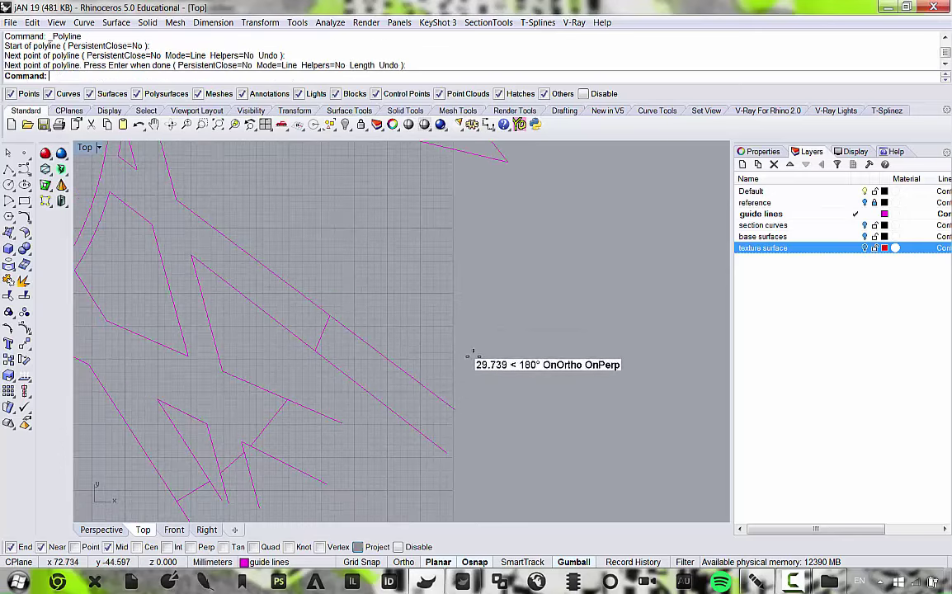
{"action": "right_click_drag", "start_coordinate": [459, 409], "coordinate": [462, 404]}
{"action": "right_click", "coordinate": [462, 404]}
{"action": "left_click", "coordinate": [457, 402]}
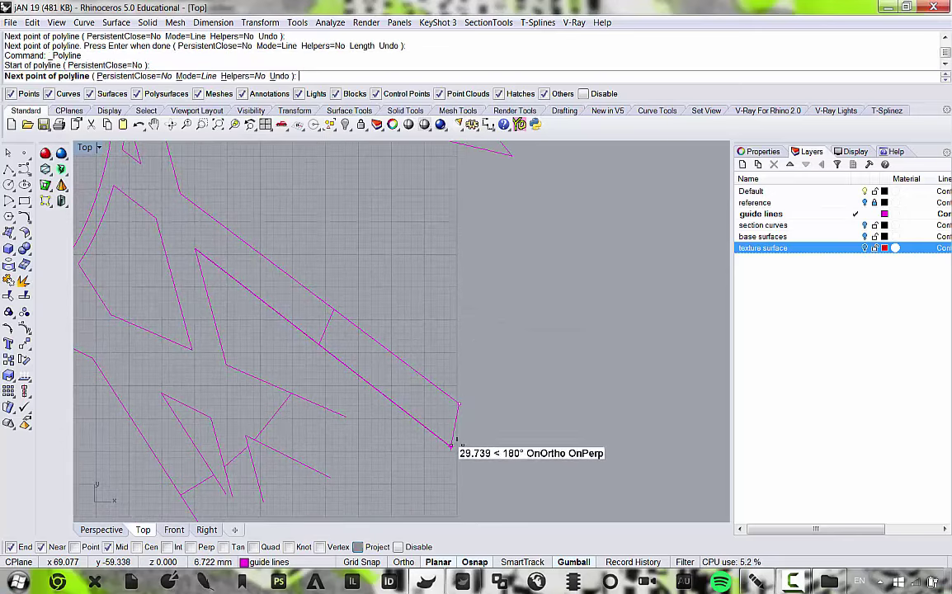
{"action": "left_click", "coordinate": [452, 447]}
{"action": "key", "text": "Return"}
Close the outer ends of the wide notched strip and the short strip beside it with polylines.
{"action": "right_click_drag", "start_coordinate": [461, 442], "coordinate": [435, 353]}
{"action": "key", "text": "Return"}
{"action": "left_click", "coordinate": [404, 338]}
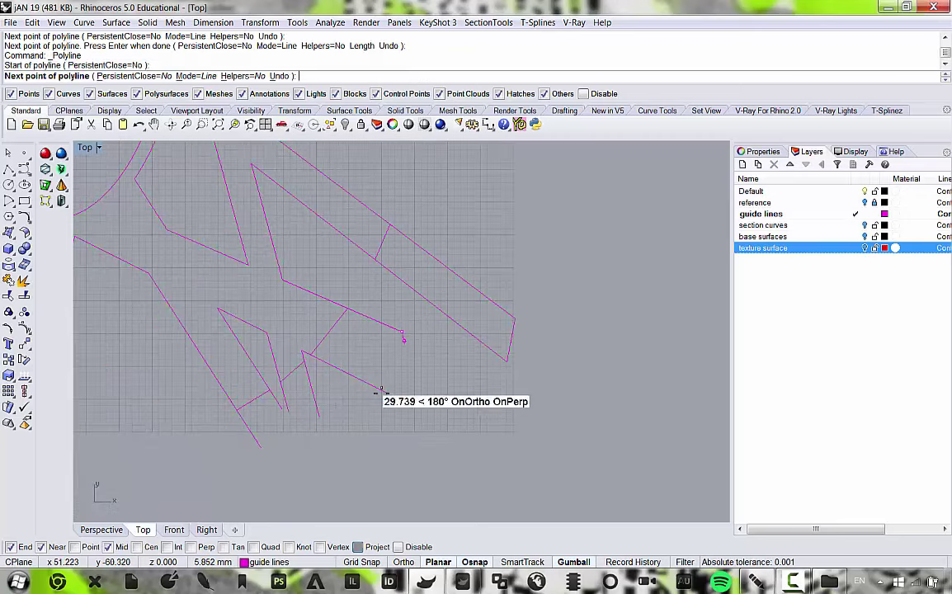
{"action": "left_click", "coordinate": [386, 394]}
{"action": "key", "text": "Return"}
{"action": "right_click_drag", "start_coordinate": [388, 403], "coordinate": [356, 402]}
{"action": "key", "text": "Return"}
{"action": "left_click", "coordinate": [384, 366]}
{"action": "left_click", "coordinate": [415, 369]}
{"action": "key", "text": "Return"}
Close the outer ends of the next slanted strip and the narrow strip near the negative Y axis with polylines.
{"action": "key", "text": "Return"}
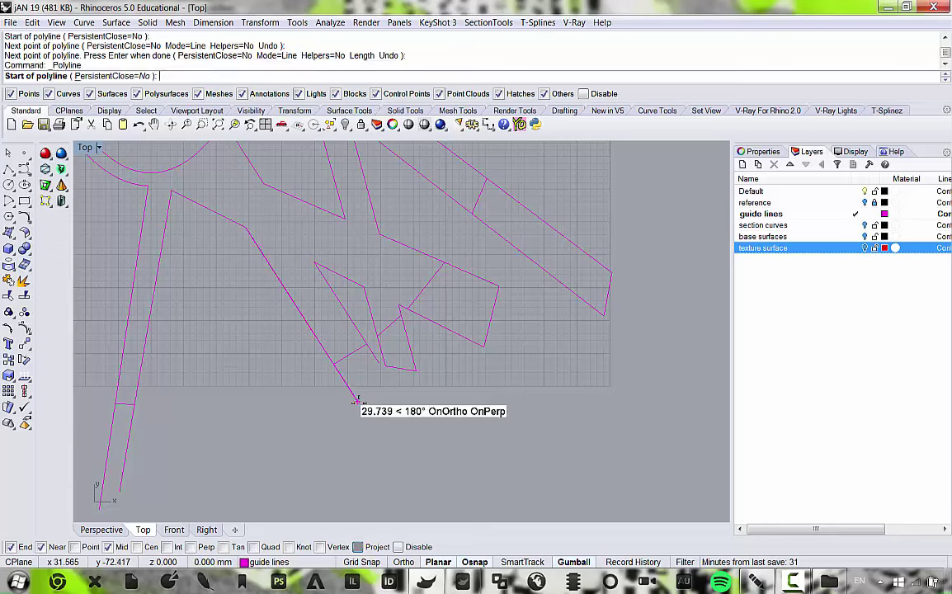
{"action": "left_click", "coordinate": [358, 401]}
{"action": "left_click", "coordinate": [379, 363]}
{"action": "key", "text": "Return"}
{"action": "right_click_drag", "start_coordinate": [212, 438], "coordinate": [386, 323]}
{"action": "key", "text": "Return"}
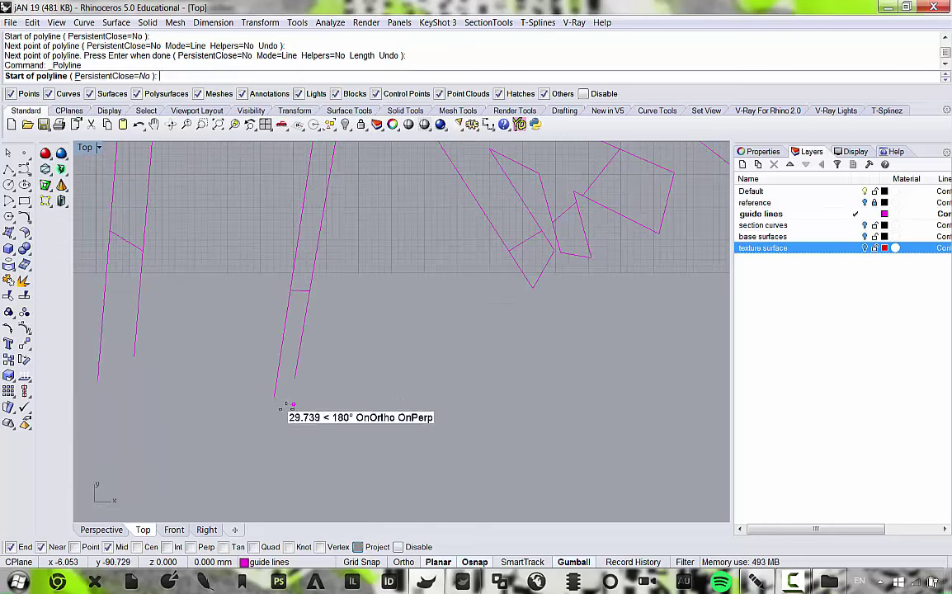
{"action": "left_click", "coordinate": [275, 397]}
{"action": "left_click", "coordinate": [295, 379]}
{"action": "key", "text": "Return"}
Close the outer end of the steep strip in the lower-left quadrant with a polyline between its edge endpoints.
{"action": "right_click_drag", "start_coordinate": [216, 394], "coordinate": [394, 397]}
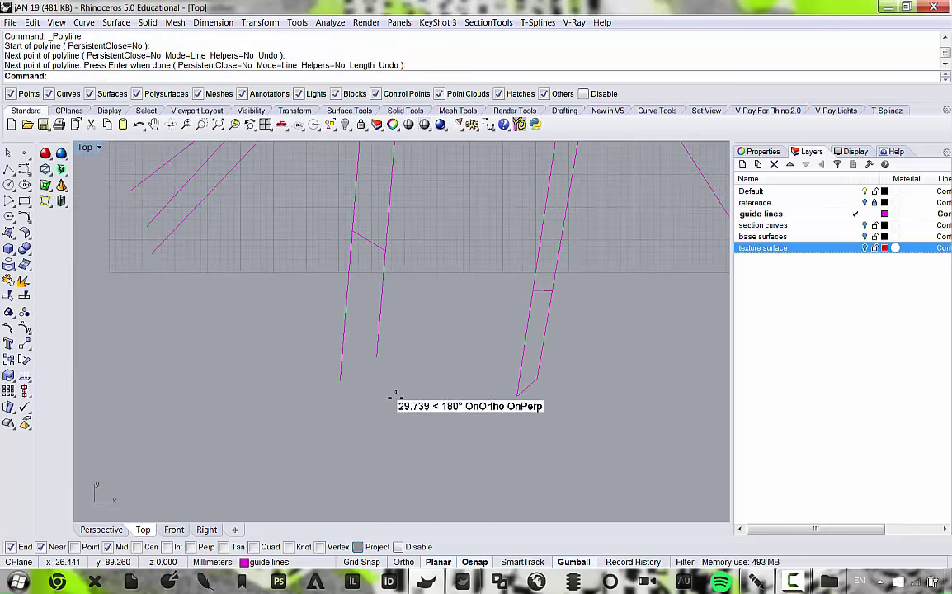
{"action": "key", "text": "Return"}
{"action": "left_click", "coordinate": [339, 379]}
{"action": "left_click", "coordinate": [377, 357]}
{"action": "key", "text": "Return"}
Close the outer ends of the two adjoining diagonal strips in the lower-left quadrant with polylines.
{"action": "right_click_drag", "start_coordinate": [139, 300], "coordinate": [334, 385]}
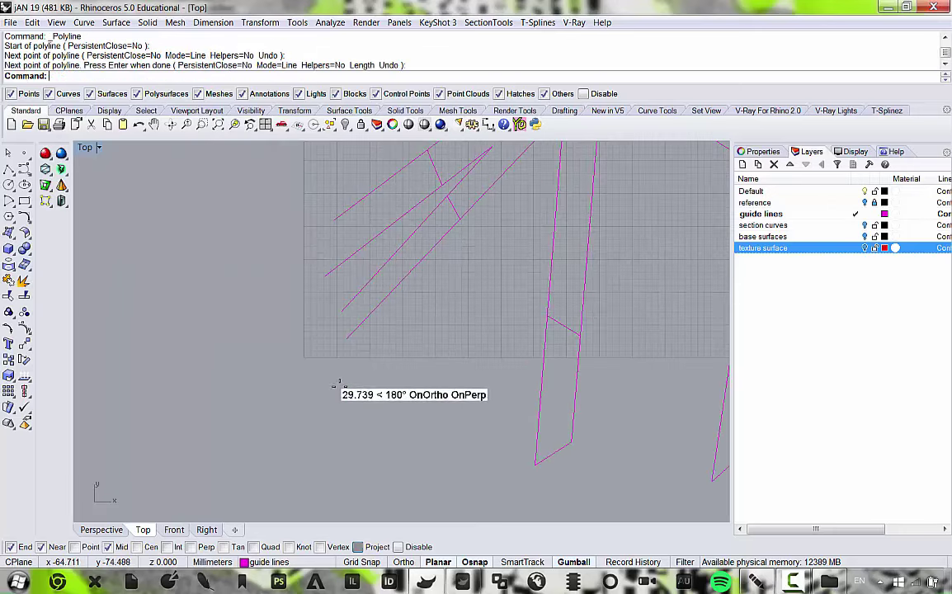
{"action": "key", "text": "Return"}
{"action": "left_click", "coordinate": [340, 311]}
{"action": "left_click", "coordinate": [345, 335]}
{"action": "key", "text": "Return"}
{"action": "mouse_move", "coordinate": [297, 258]}
{"action": "right_mouse_down"}
{"action": "mouse_move", "coordinate": [363, 361]}
{"action": "mouse_move", "coordinate": [416, 301]}
{"action": "right_mouse_up"}
{"action": "key", "text": "Return"}
{"action": "left_click", "coordinate": [395, 363]}
{"action": "left_click", "coordinate": [397, 369]}
{"action": "key", "text": "Return"}
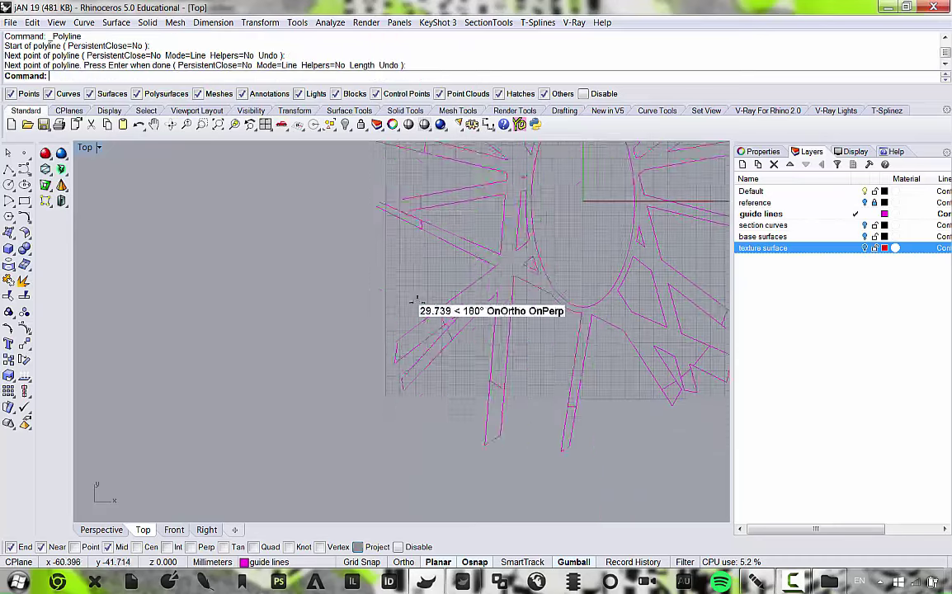
Close the outer ends of the two adjacent strips just below the negative X axis with polylines between their edge endpoints.
{"action": "scroll", "coordinate": [417, 301], "scroll_direction": "up", "scroll_amount": 5}
{"action": "key", "text": "Return"}
{"action": "left_click", "coordinate": [381, 297]}
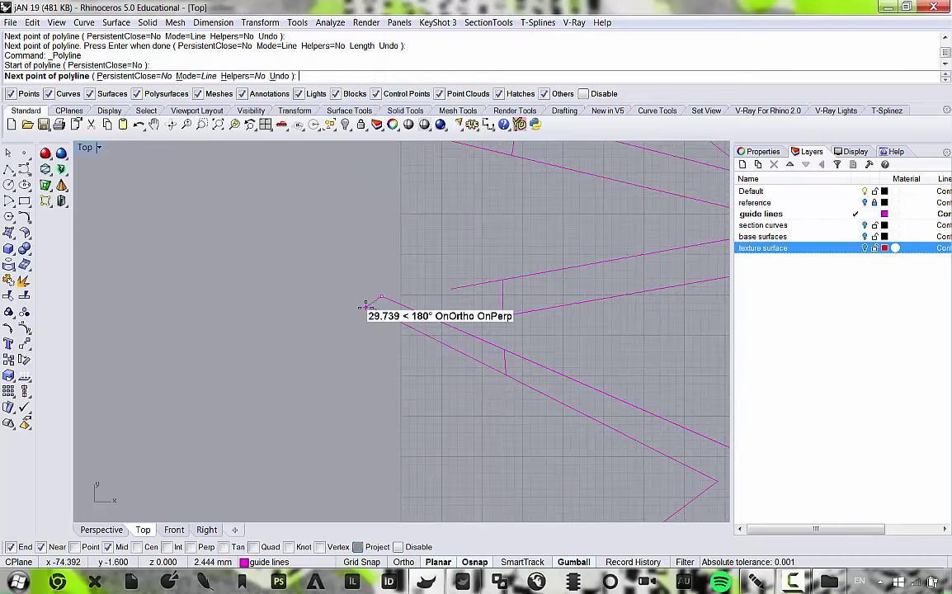
{"action": "left_click", "coordinate": [372, 310]}
{"action": "key", "text": "Return"}
{"action": "right_click_drag", "start_coordinate": [396, 354], "coordinate": [290, 424]}
{"action": "key", "text": "Return"}
{"action": "left_click", "coordinate": [344, 357]}
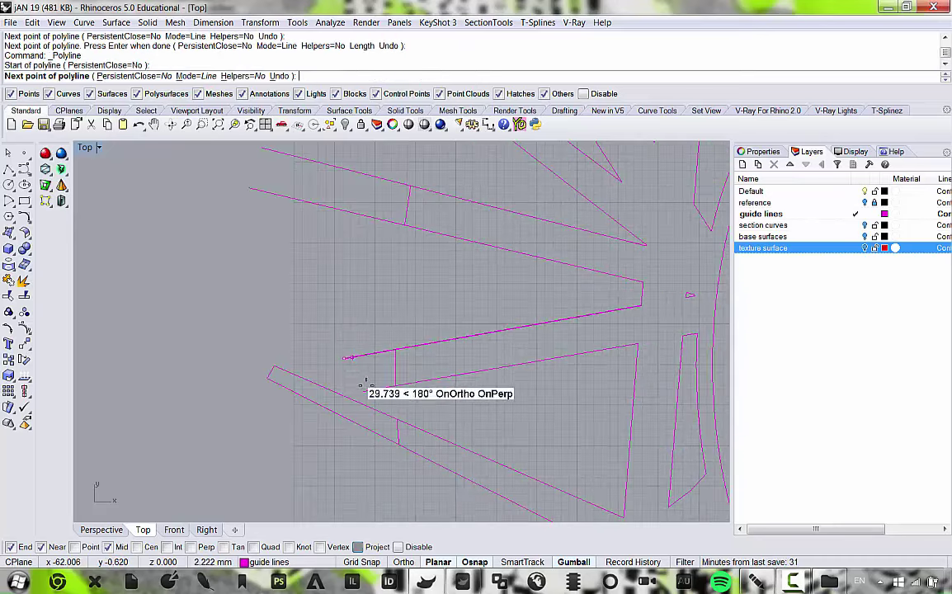
{"action": "left_click", "coordinate": [363, 385]}
{"action": "key", "text": "Return"}
Close the outer end of the strip just above the negative X axis with a polyline.
{"action": "scroll", "coordinate": [396, 386], "scroll_direction": "down", "scroll_amount": 4}
{"action": "scroll", "coordinate": [354, 322], "scroll_direction": "up", "scroll_amount": 4}
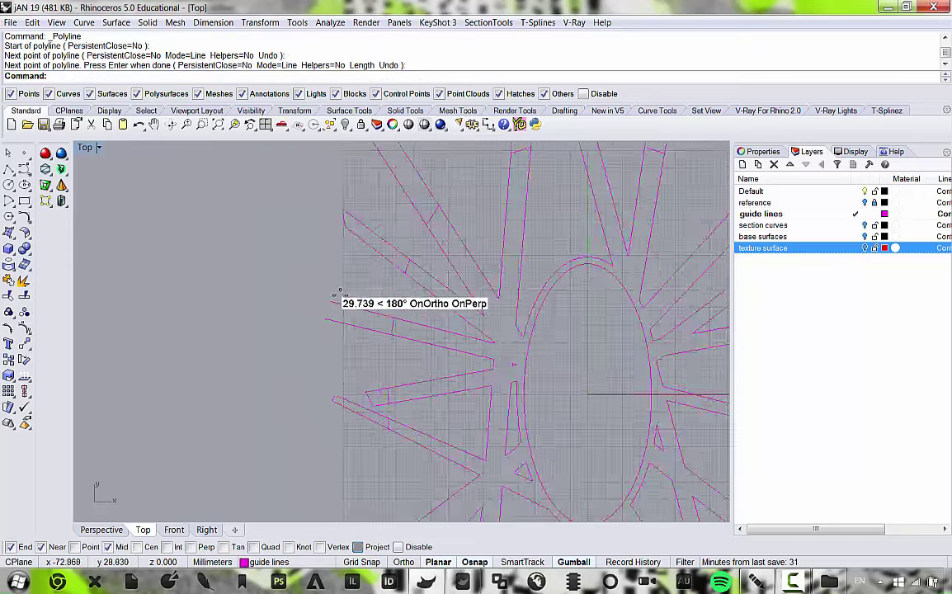
{"action": "scroll", "coordinate": [338, 297], "scroll_direction": "up", "scroll_amount": 3}
{"action": "key", "text": "Return"}
{"action": "left_click", "coordinate": [319, 308]}
{"action": "left_click", "coordinate": [307, 347]}
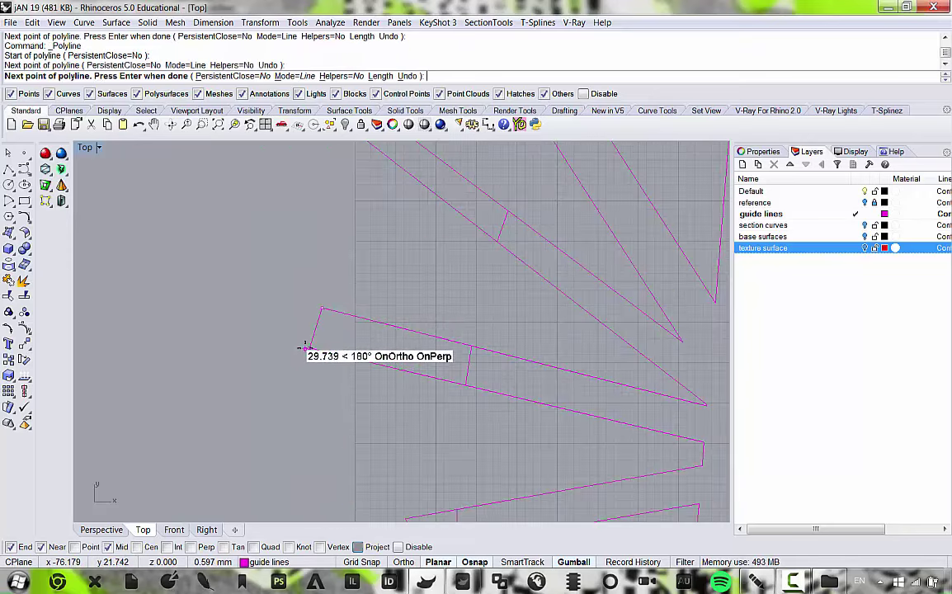
{"action": "key", "text": "Return"}
Apply a Curve Boolean to all guide curves with DeleteInput=All and CombineRegions=Yes, picking the main radiating outline.
{"action": "scroll", "coordinate": [404, 334], "scroll_direction": "down", "scroll_amount": 8}
{"action": "scroll", "coordinate": [388, 328], "scroll_direction": "up", "scroll_amount": 5}
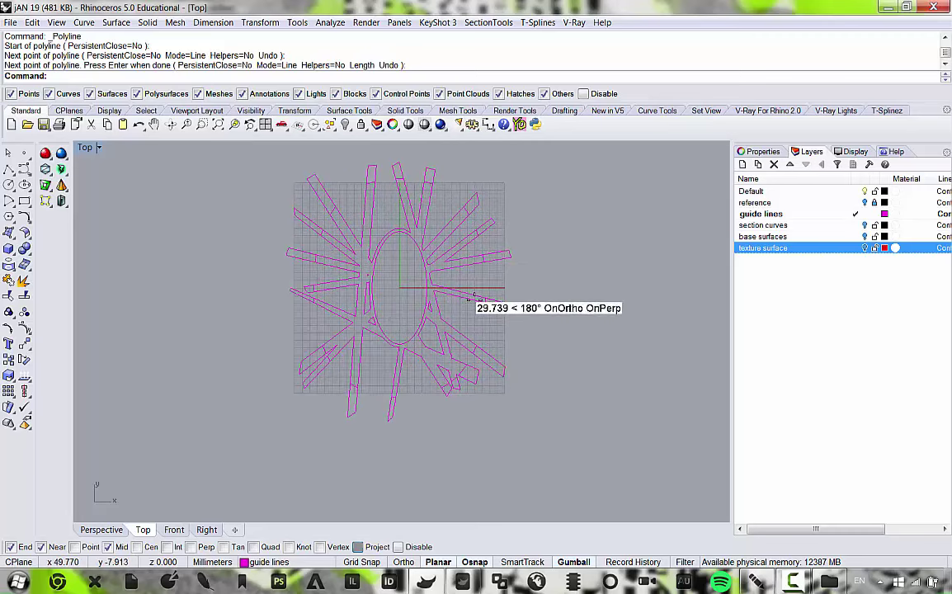
{"action": "scroll", "coordinate": [466, 307], "scroll_direction": "down", "scroll_amount": 4}
{"action": "scroll", "coordinate": [367, 317], "scroll_direction": "up", "scroll_amount": 4}
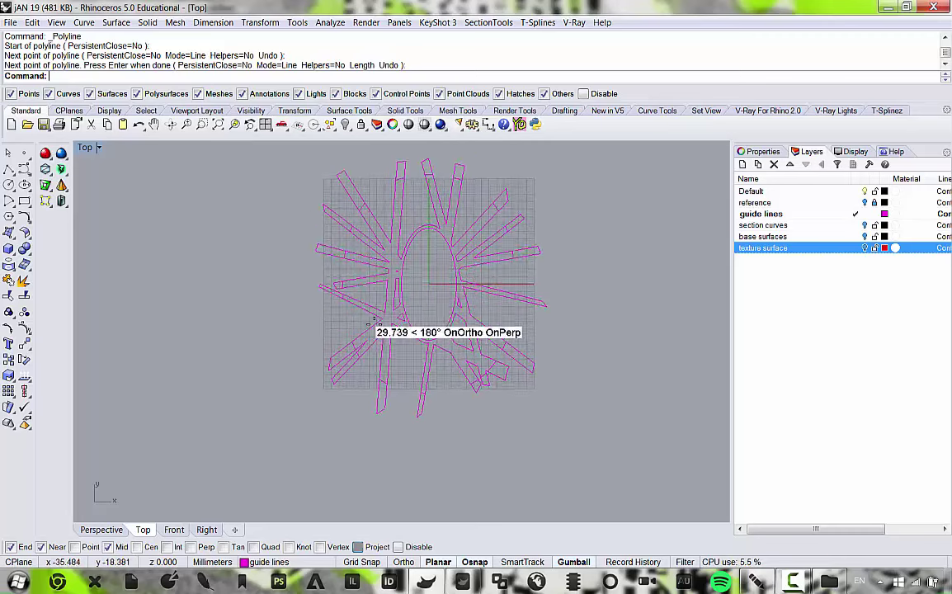
{"action": "left_click_drag", "start_coordinate": [260, 175], "coordinate": [567, 396]}
{"action": "scroll", "coordinate": [565, 387], "scroll_direction": "up", "scroll_amount": 1}
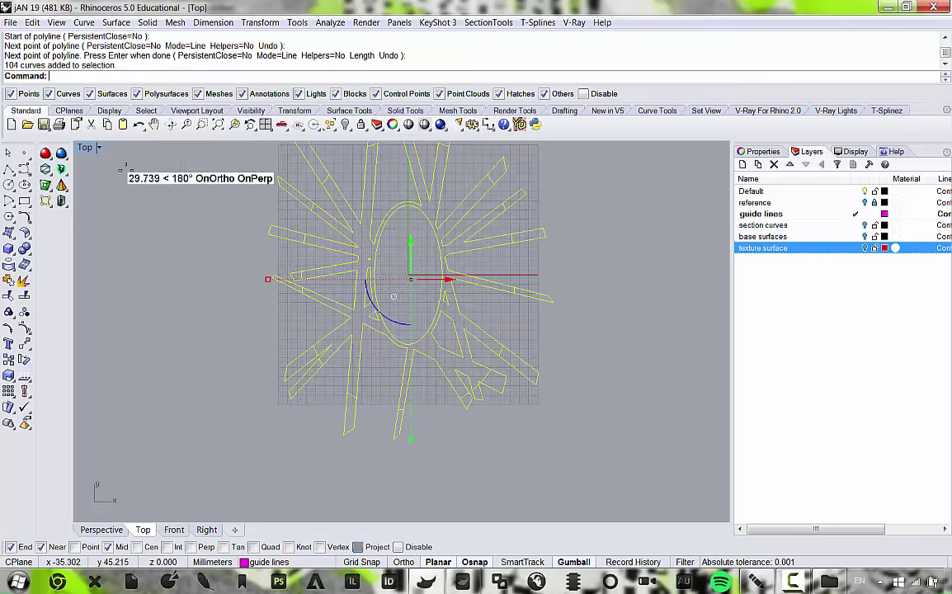
{"action": "left_click", "coordinate": [28, 216]}
{"action": "left_click", "coordinate": [52, 268]}
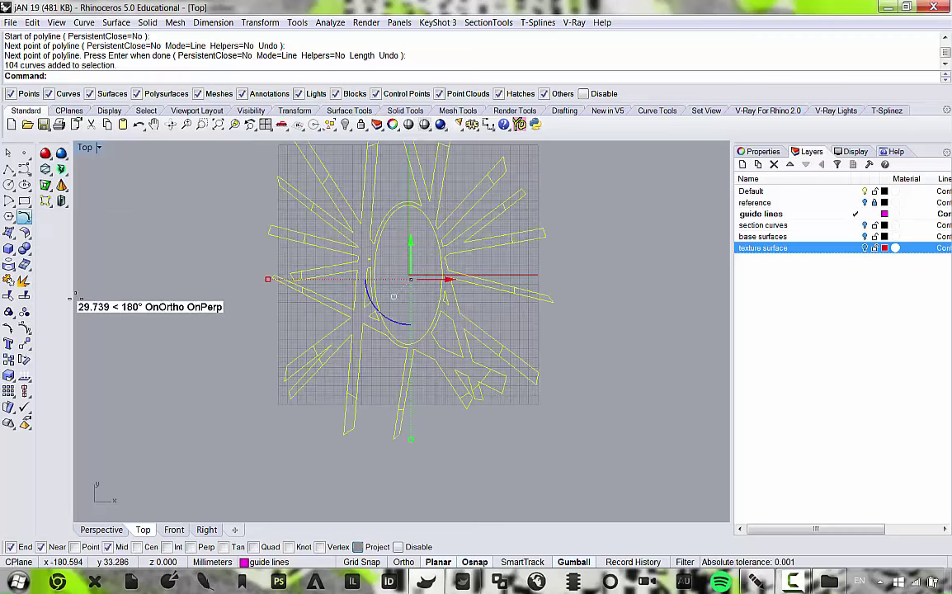
{"action": "right_click_drag", "start_coordinate": [215, 244], "coordinate": [231, 280]}
{"action": "left_click", "coordinate": [244, 177]}
{"action": "scroll", "coordinate": [378, 340], "scroll_direction": "up", "scroll_amount": 10}
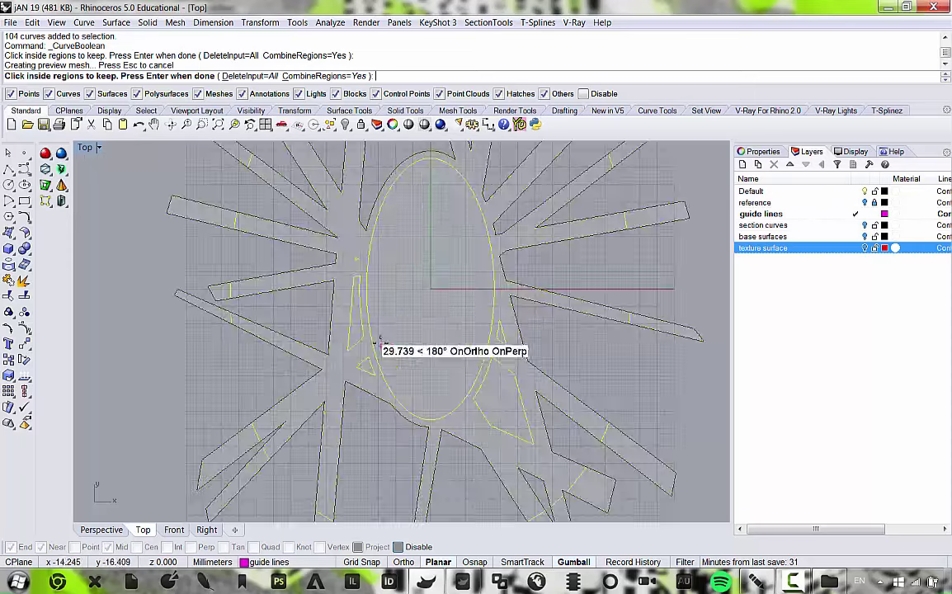
Pick the small enclosed regions around the central ellipse and finish the Curve Boolean.
{"action": "left_click", "coordinate": [353, 398]}
{"action": "scroll", "coordinate": [338, 222], "scroll_direction": "up", "scroll_amount": 4}
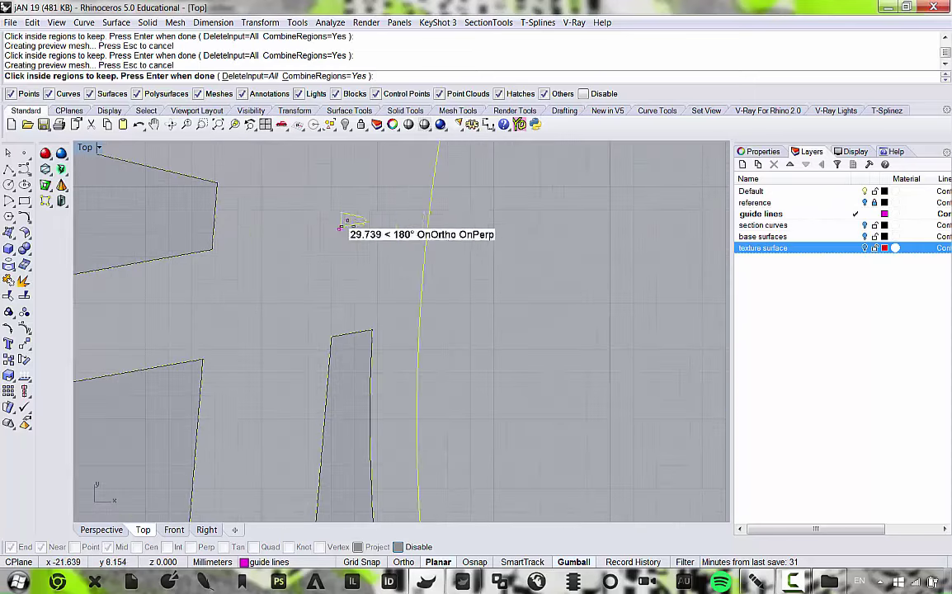
{"action": "scroll", "coordinate": [337, 219], "scroll_direction": "down", "scroll_amount": 10}
{"action": "right_click_drag", "start_coordinate": [446, 295], "coordinate": [364, 215]}
{"action": "left_click", "coordinate": [521, 395]}
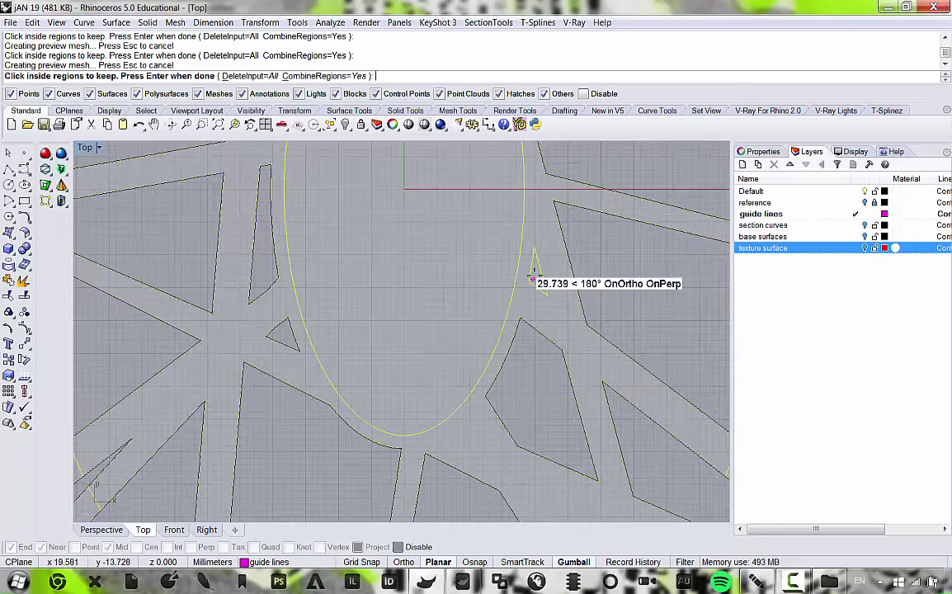
{"action": "left_click", "coordinate": [536, 276]}
{"action": "scroll", "coordinate": [511, 294], "scroll_direction": "down", "scroll_amount": 2}
{"action": "scroll", "coordinate": [434, 348], "scroll_direction": "down", "scroll_amount": 6}
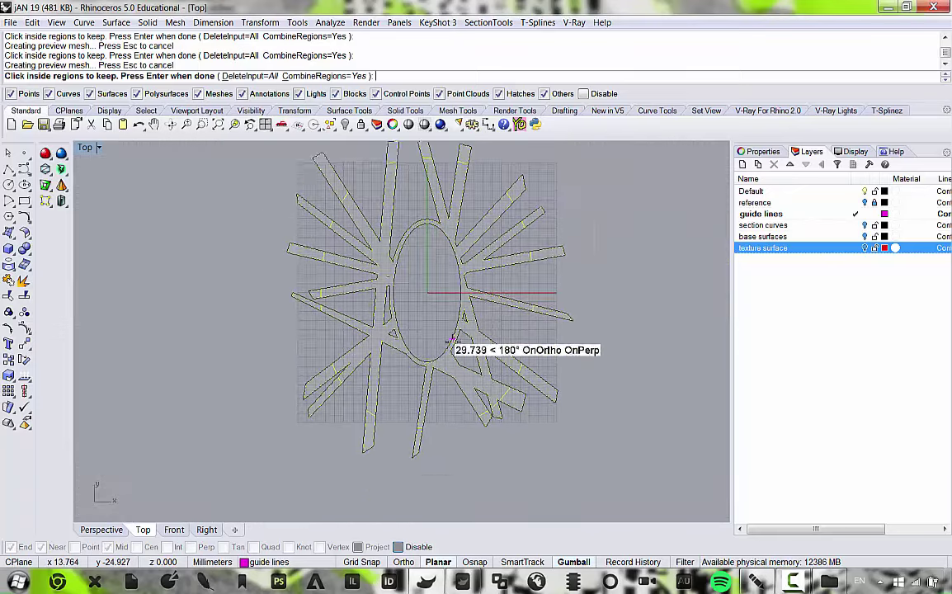
{"action": "key", "text": "Return"}
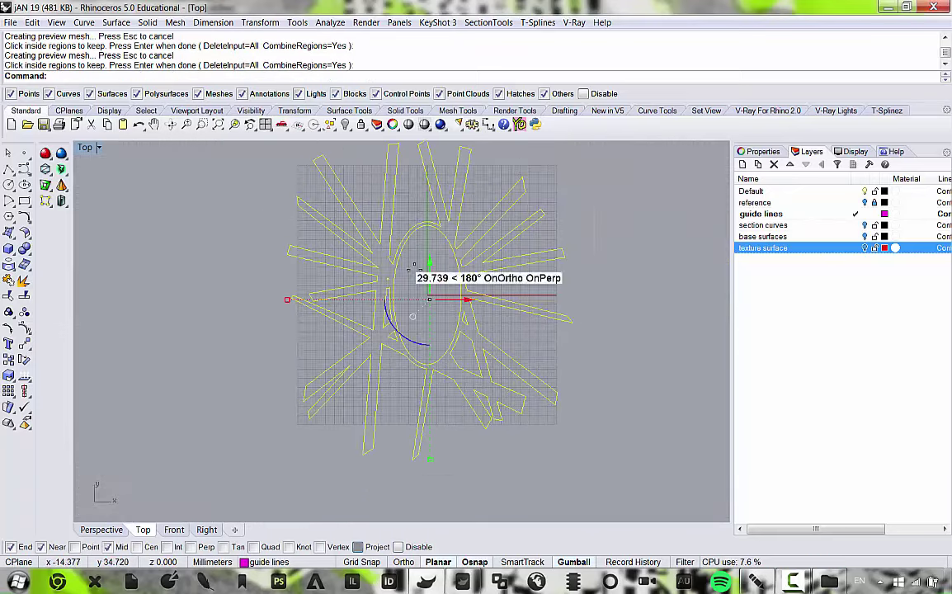
Group the combined outline curves and select the group.
{"action": "right_click_drag", "start_coordinate": [439, 272], "coordinate": [472, 288]}
{"action": "key", "text": "ctrl+g"}
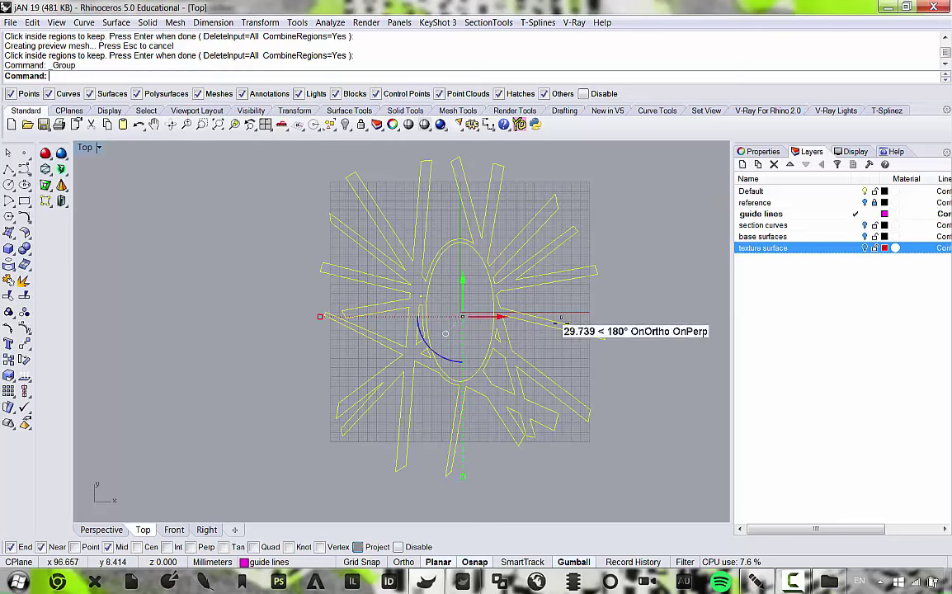
{"action": "key", "text": "Escape"}
{"action": "scroll", "coordinate": [536, 313], "scroll_direction": "up", "scroll_amount": 3}
{"action": "left_click", "coordinate": [501, 312]}
{"action": "right_click_drag", "start_coordinate": [502, 317], "coordinate": [466, 314]}
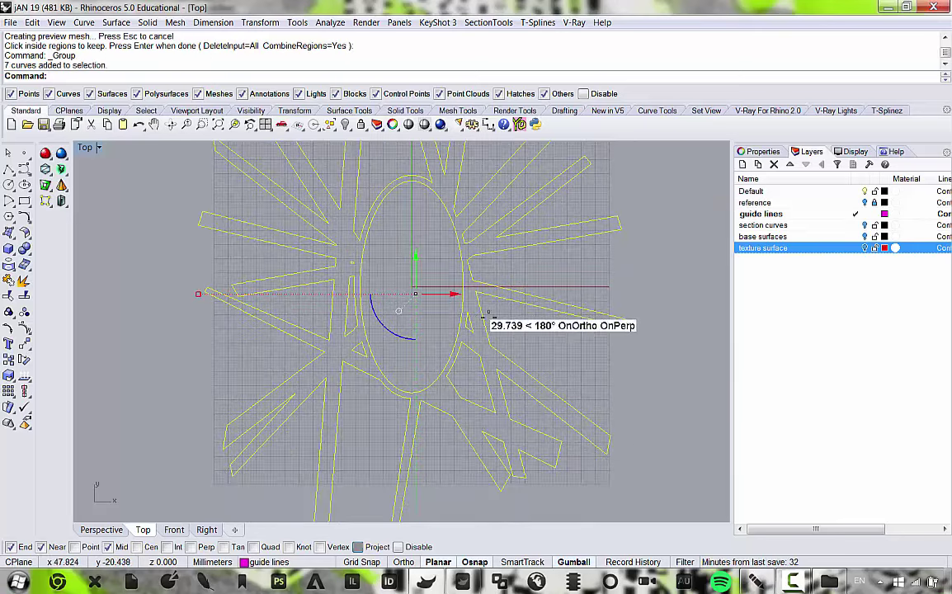
Show the texture surface layer and maximise the Perspective view around the seat.
{"action": "double_click", "coordinate": [86, 146]}
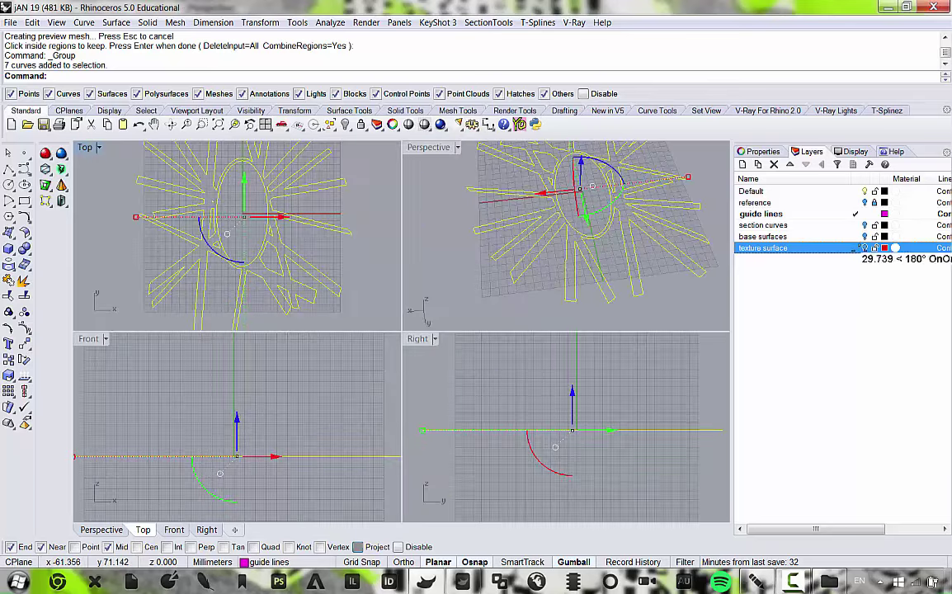
{"action": "left_click", "coordinate": [864, 247]}
{"action": "right_click_drag", "start_coordinate": [558, 256], "coordinate": [522, 204]}
{"action": "scroll", "coordinate": [522, 204], "scroll_direction": "up", "scroll_amount": 6}
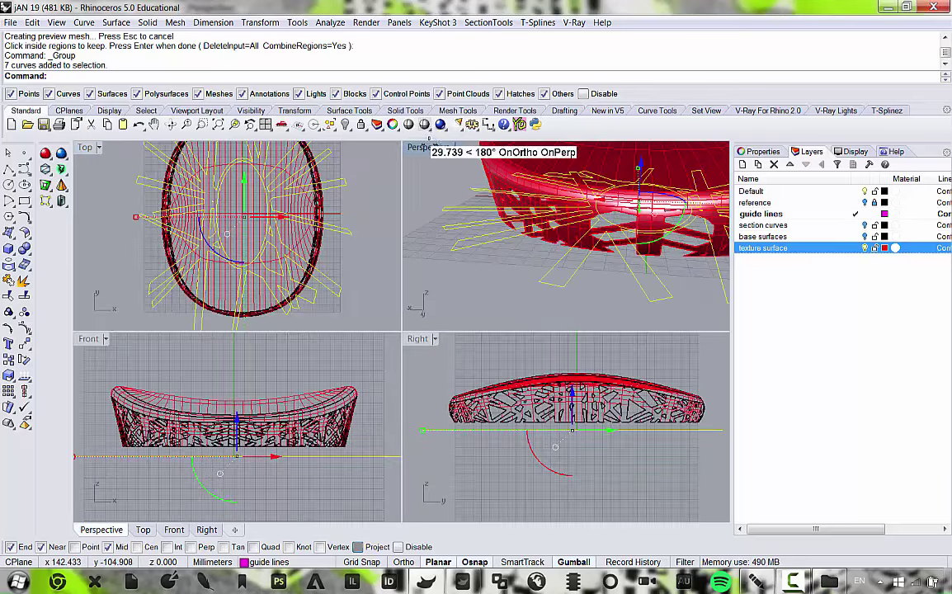
{"action": "double_click", "coordinate": [429, 147]}
{"action": "left_click", "coordinate": [148, 185]}
{"action": "left_click", "coordinate": [326, 225]}
{"action": "scroll", "coordinate": [328, 227], "scroll_direction": "down", "scroll_amount": 8}
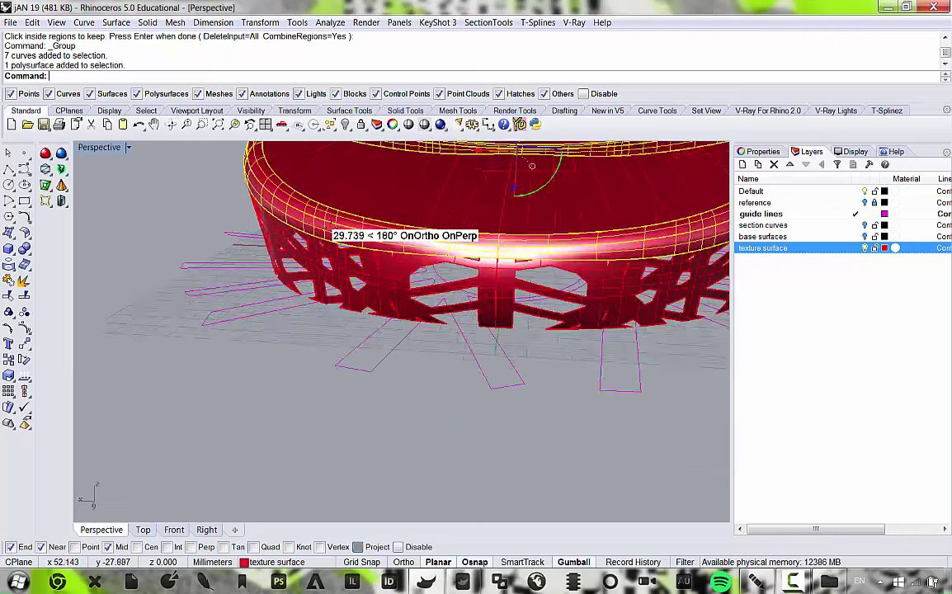
Extrude the grouped outline curves straight up about 41 mm as open surfaces, past the top of the seat's rim.
{"action": "scroll", "coordinate": [272, 210], "scroll_direction": "up", "scroll_amount": 3}
{"action": "left_click", "coordinate": [257, 328]}
{"action": "scroll", "coordinate": [264, 338], "scroll_direction": "up", "scroll_amount": 2}
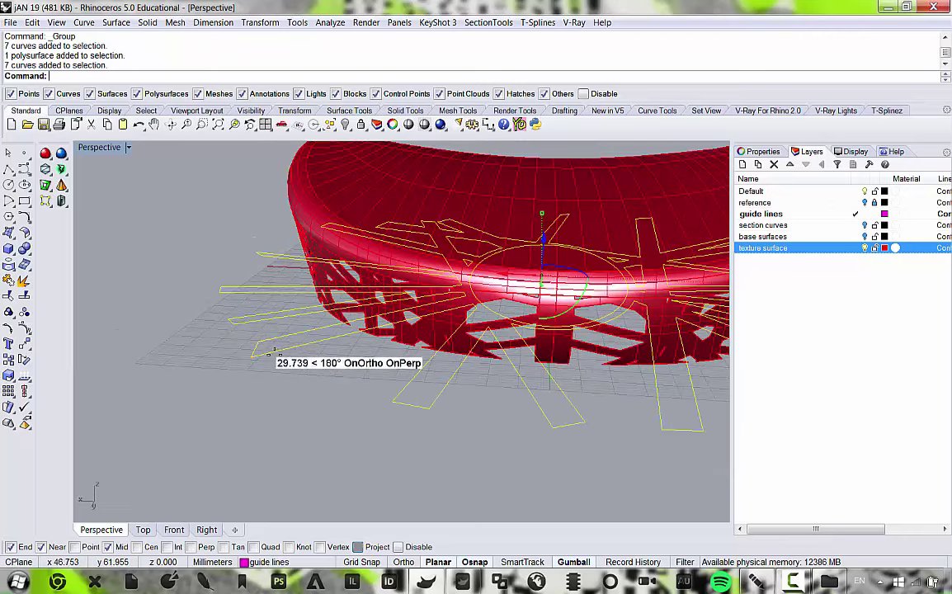
{"action": "scroll", "coordinate": [284, 366], "scroll_direction": "down", "scroll_amount": 4}
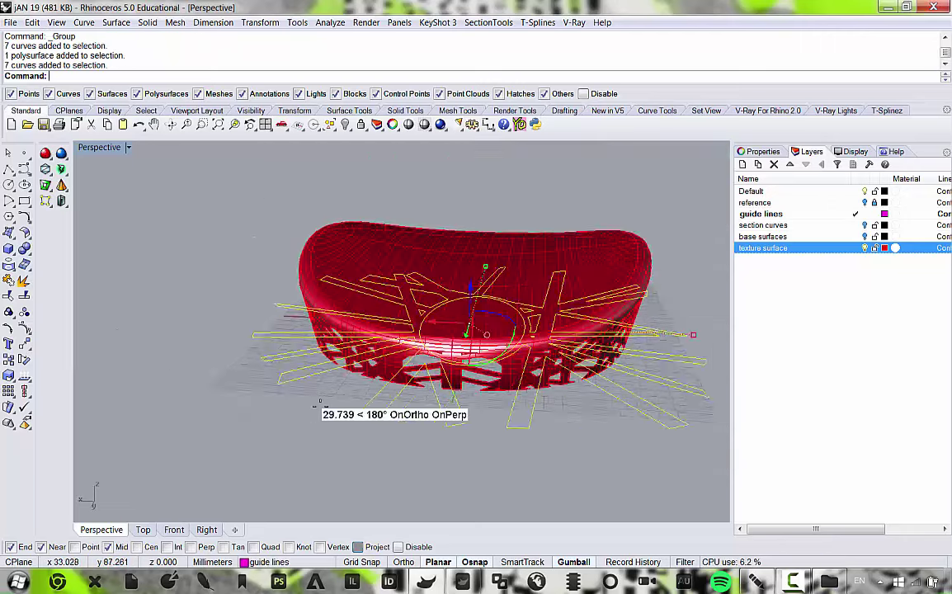
{"action": "left_click", "coordinate": [116, 22]}
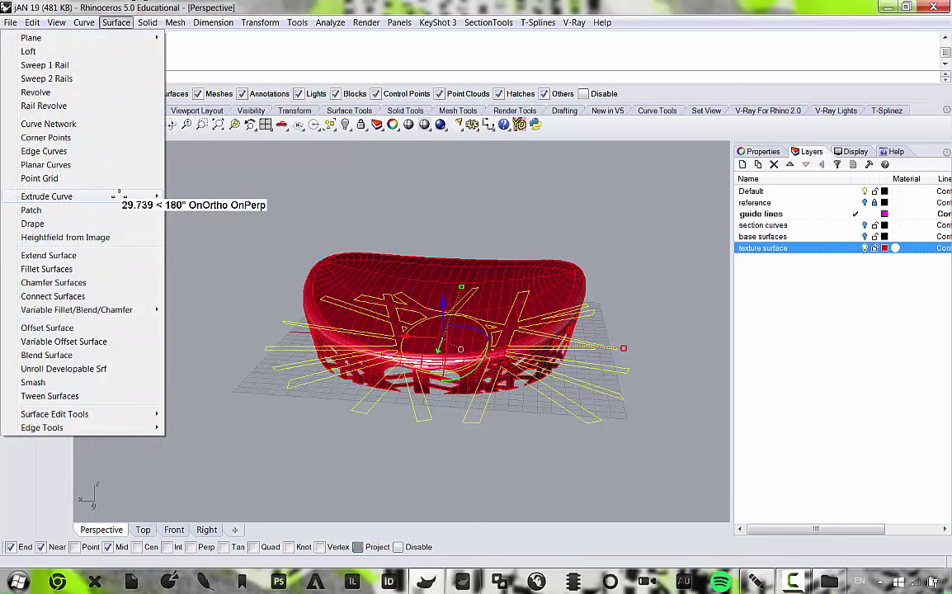
{"action": "mouse_move", "coordinate": [116, 196]}
{"action": "left_click", "coordinate": [251, 198]}
{"action": "right_click_drag", "start_coordinate": [284, 239], "coordinate": [313, 204]}
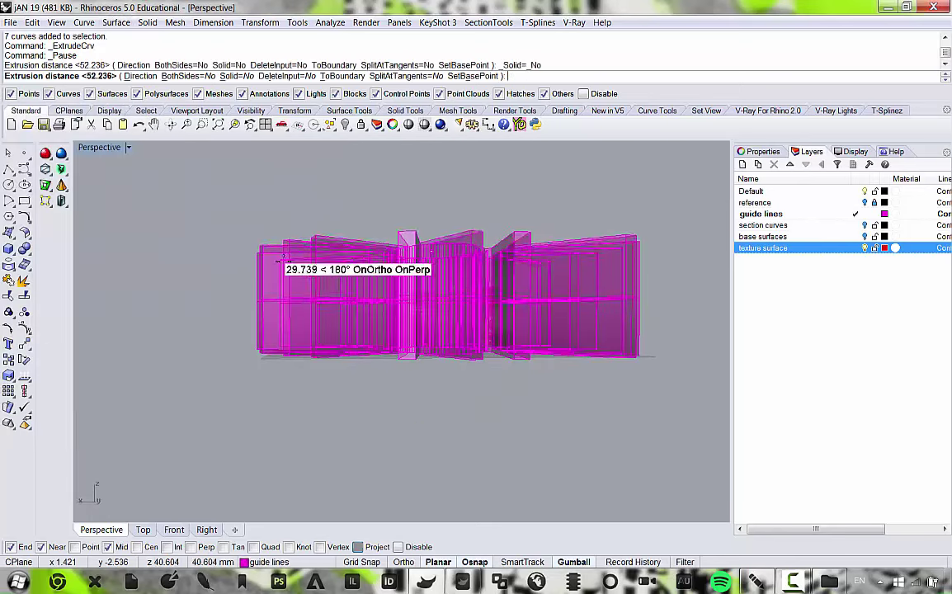
{"action": "left_click", "coordinate": [278, 265]}
Split the seat's rim polysurface using all the outline extrusions as cutting objects.
{"action": "right_click_drag", "start_coordinate": [306, 274], "coordinate": [311, 280]}
{"action": "scroll", "coordinate": [444, 350], "scroll_direction": "up", "scroll_amount": 4}
{"action": "right_click_drag", "start_coordinate": [347, 333], "coordinate": [325, 293]}
{"action": "scroll", "coordinate": [264, 266], "scroll_direction": "up", "scroll_amount": 7}
{"action": "left_click", "coordinate": [312, 308]}
{"action": "scroll", "coordinate": [313, 308], "scroll_direction": "down", "scroll_amount": 9}
{"action": "scroll", "coordinate": [330, 285], "scroll_direction": "up", "scroll_amount": 3}
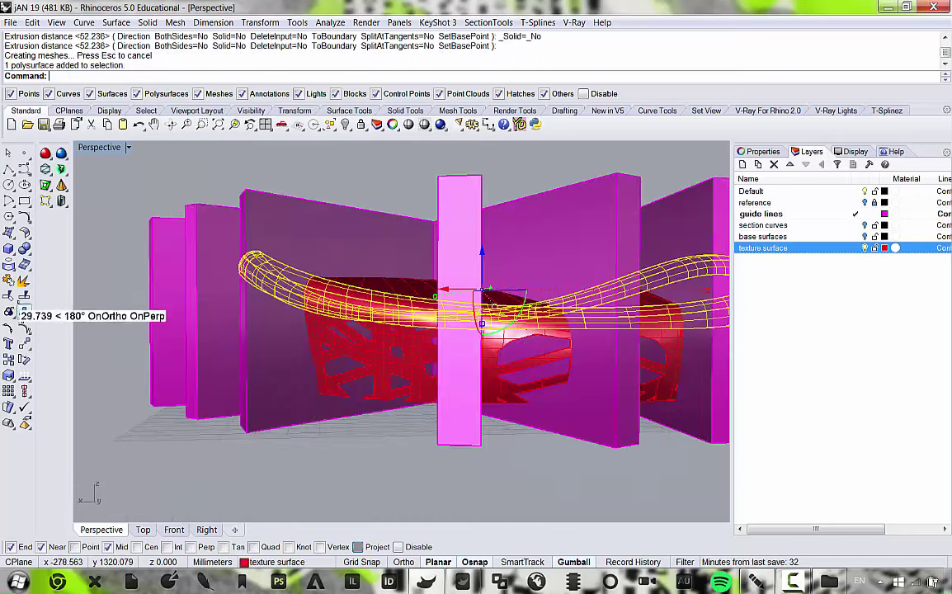
{"action": "left_click", "coordinate": [24, 294]}
{"action": "scroll", "coordinate": [342, 270], "scroll_direction": "down", "scroll_amount": 4}
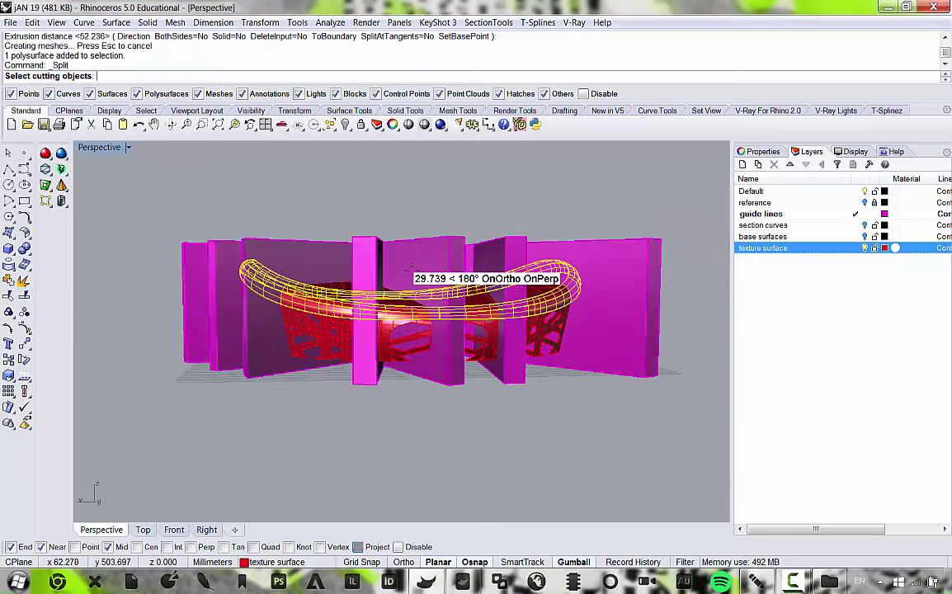
{"action": "double_click", "coordinate": [110, 147]}
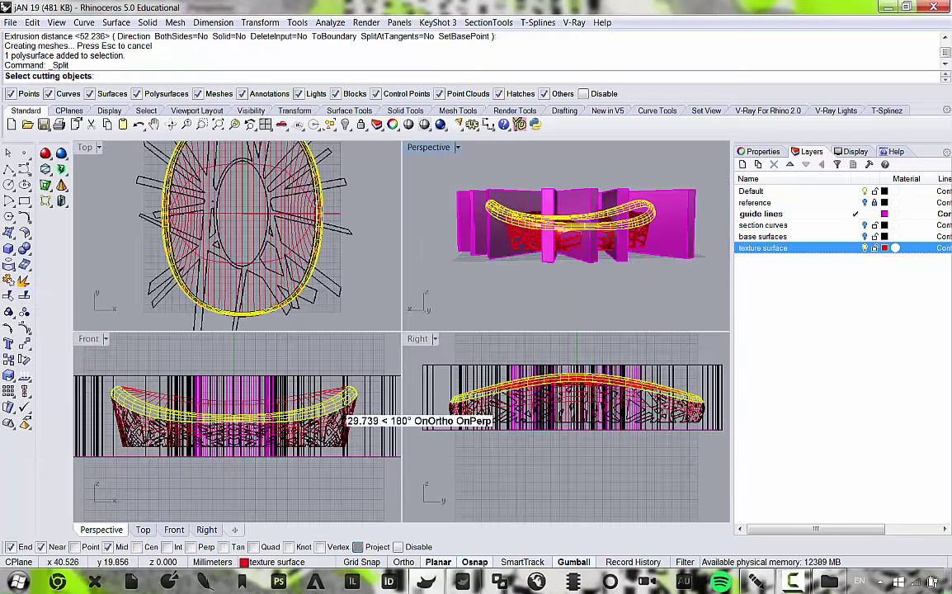
{"action": "scroll", "coordinate": [220, 392], "scroll_direction": "down", "scroll_amount": 4}
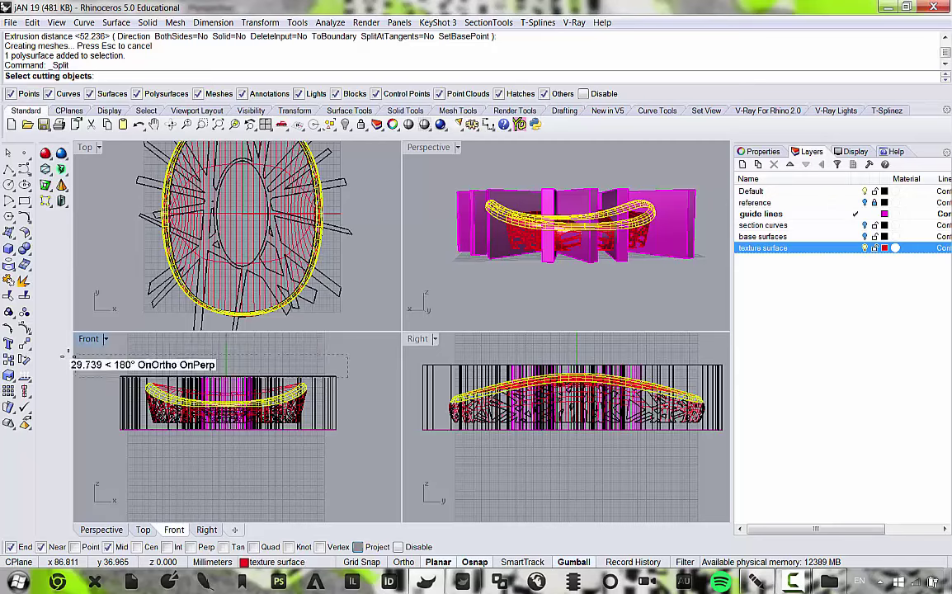
{"action": "left_click_drag", "start_coordinate": [66, 355], "coordinate": [67, 356]}
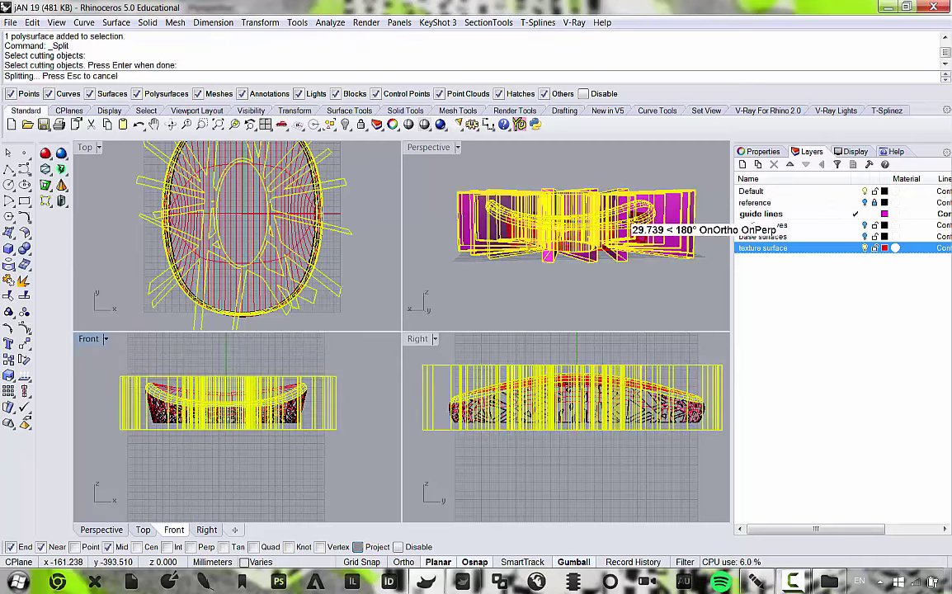
{"action": "double_click", "coordinate": [429, 147]}
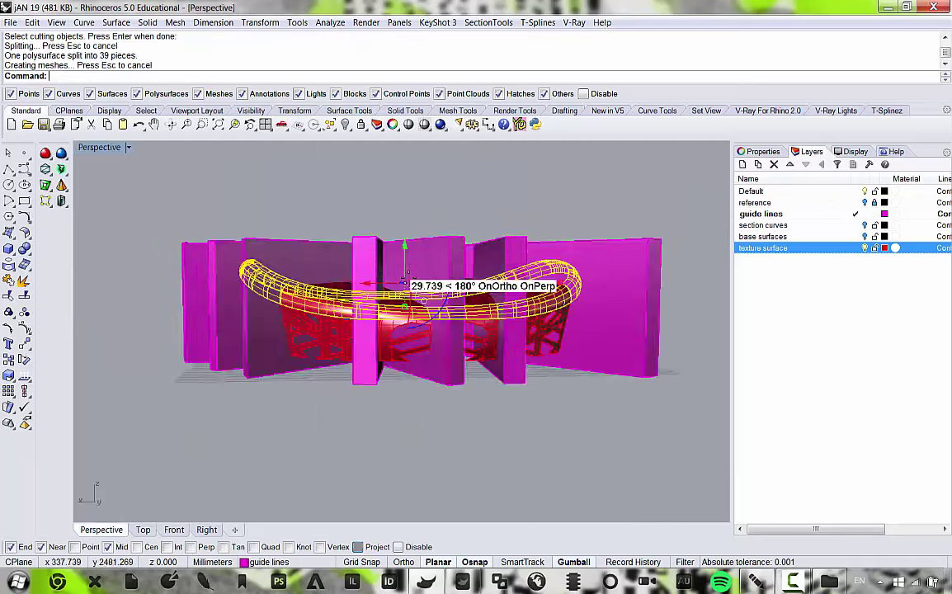
{"action": "right_click_drag", "start_coordinate": [404, 280], "coordinate": [426, 296]}
{"action": "left_click", "coordinate": [428, 423]}
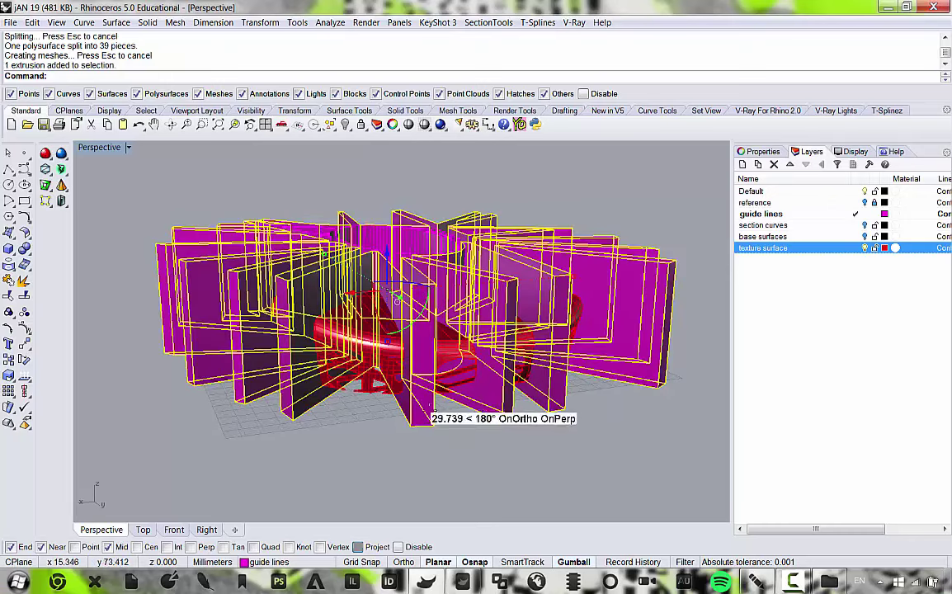
{"action": "right_click_drag", "start_coordinate": [427, 411], "coordinate": [405, 378]}
{"action": "double_click", "coordinate": [88, 147]}
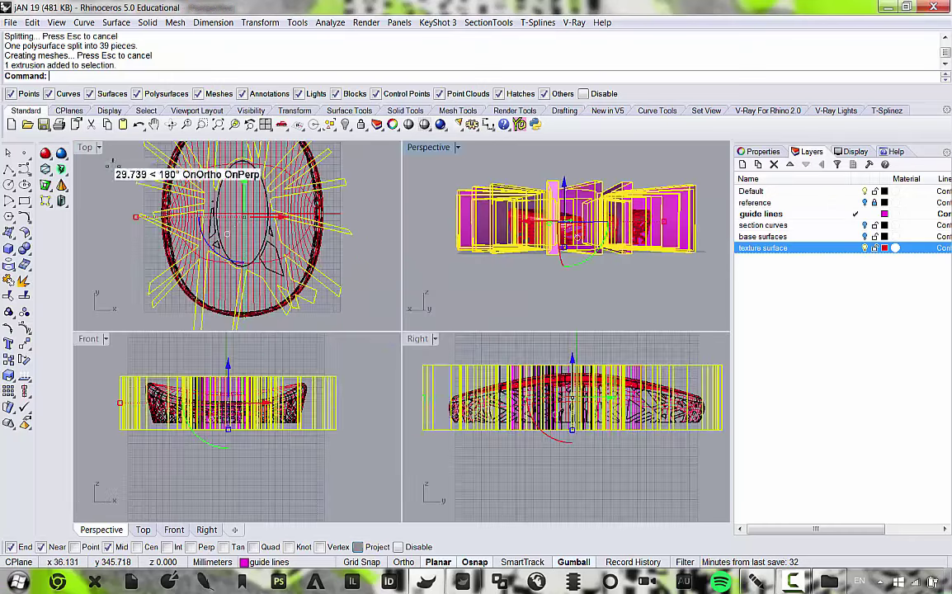
{"action": "left_click", "coordinate": [353, 378]}
{"action": "left_click_drag", "start_coordinate": [196, 341], "coordinate": [84, 339]}
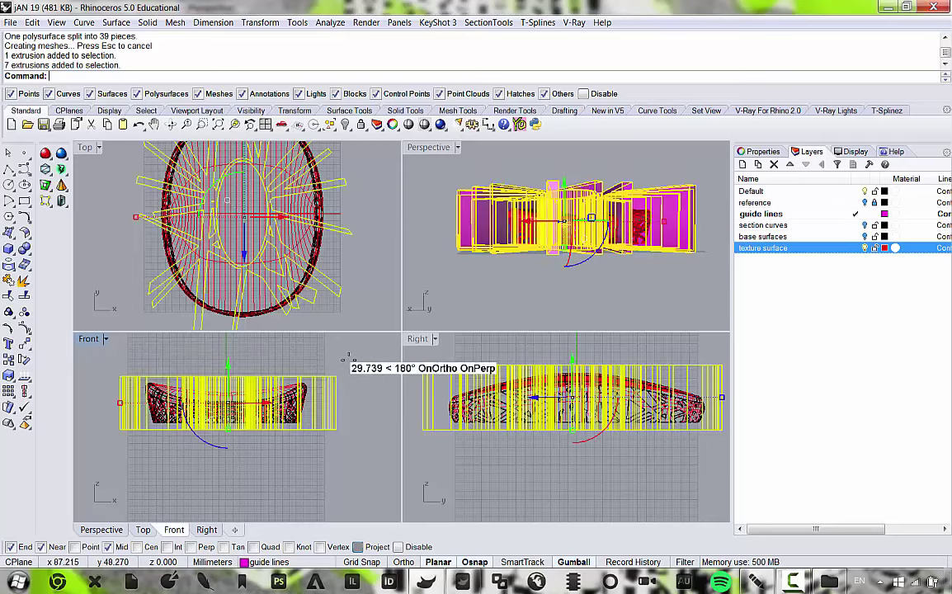
{"action": "key", "text": "ctrl+z"}
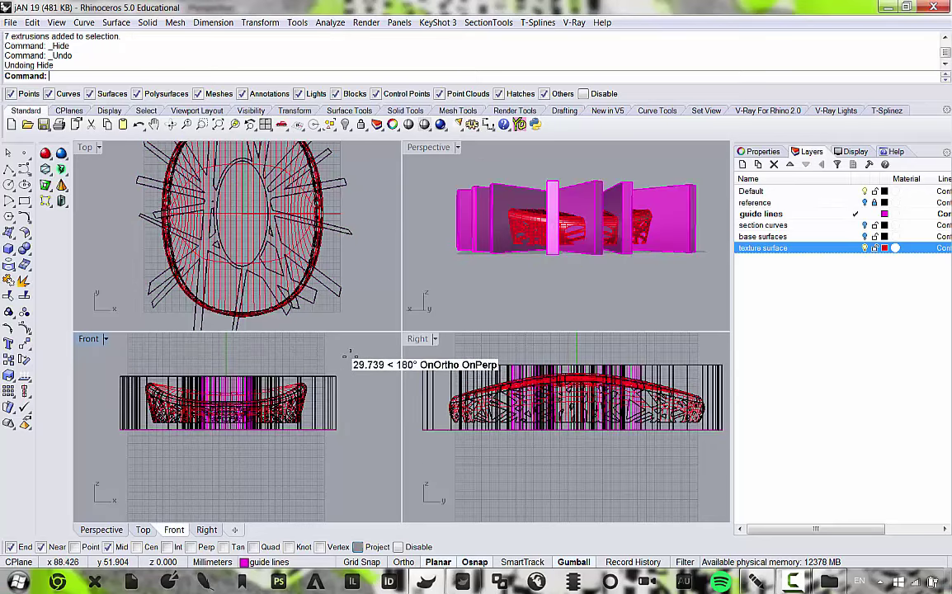
Group all the outline extrusions and hide them.
{"action": "left_click_drag", "start_coordinate": [348, 375], "coordinate": [77, 352]}
{"action": "key", "text": "ctrl+g"}
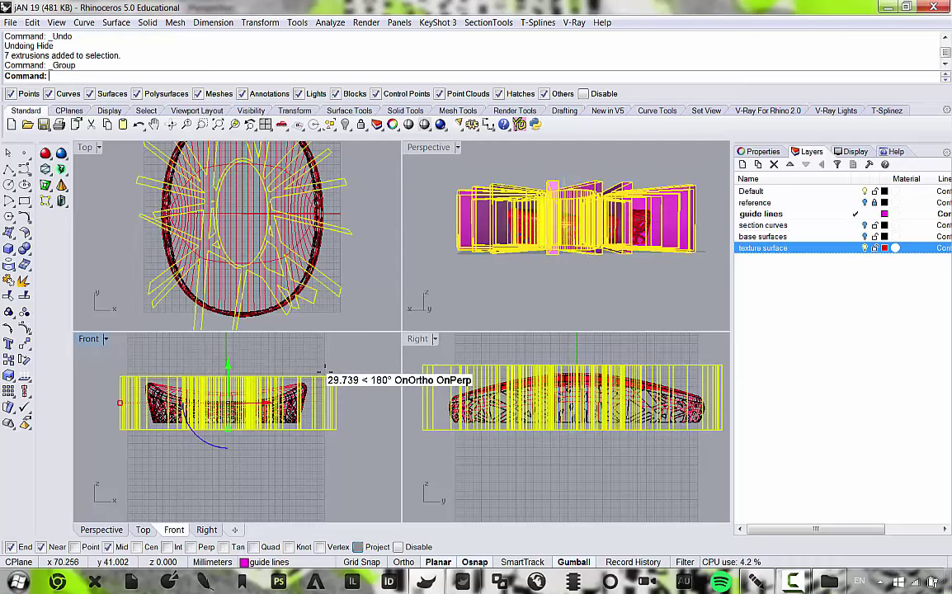
{"action": "key", "text": "ctrl+h"}
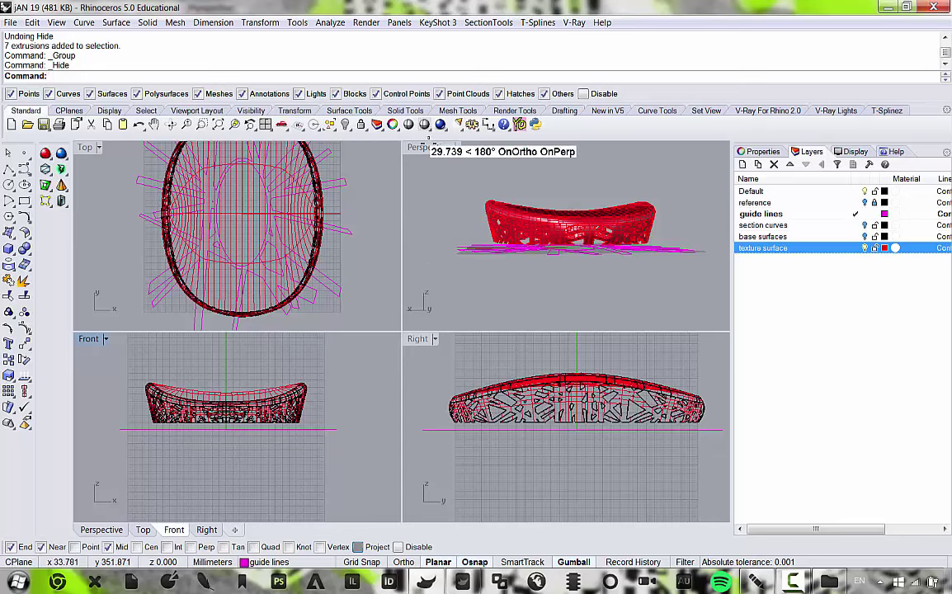
Maximise the Perspective view and pick individual pieces of the split rim to check where the outlines cut it.
{"action": "double_click", "coordinate": [427, 146]}
{"action": "right_click_drag", "start_coordinate": [443, 238], "coordinate": [370, 351]}
{"action": "scroll", "coordinate": [328, 372], "scroll_direction": "up", "scroll_amount": 7}
{"action": "left_click", "coordinate": [328, 376]}
{"action": "scroll", "coordinate": [351, 372], "scroll_direction": "down", "scroll_amount": 6}
{"action": "scroll", "coordinate": [348, 354], "scroll_direction": "up", "scroll_amount": 11}
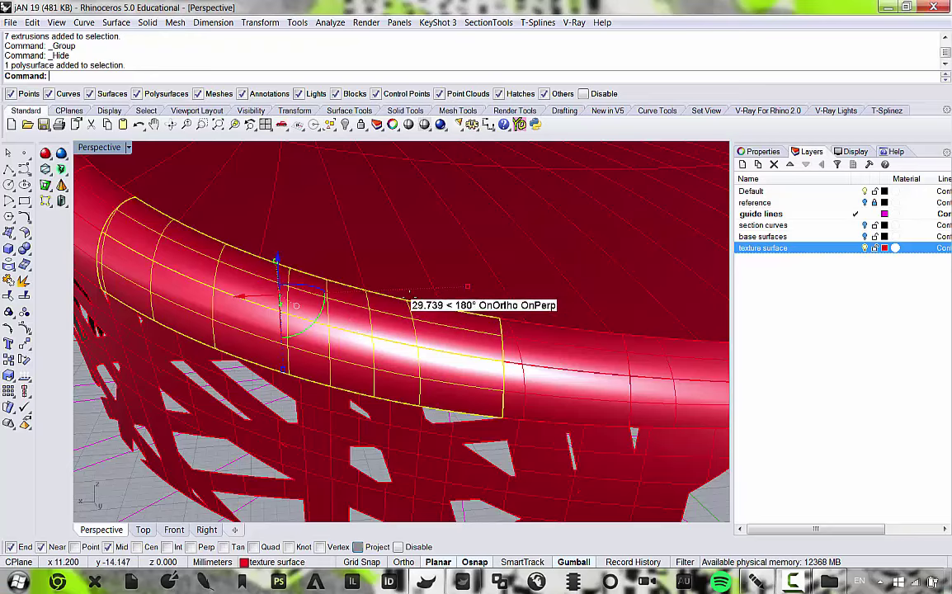
{"action": "scroll", "coordinate": [388, 321], "scroll_direction": "down", "scroll_amount": 5}
{"action": "scroll", "coordinate": [395, 330], "scroll_direction": "up", "scroll_amount": 6}
{"action": "left_click", "coordinate": [410, 330]}
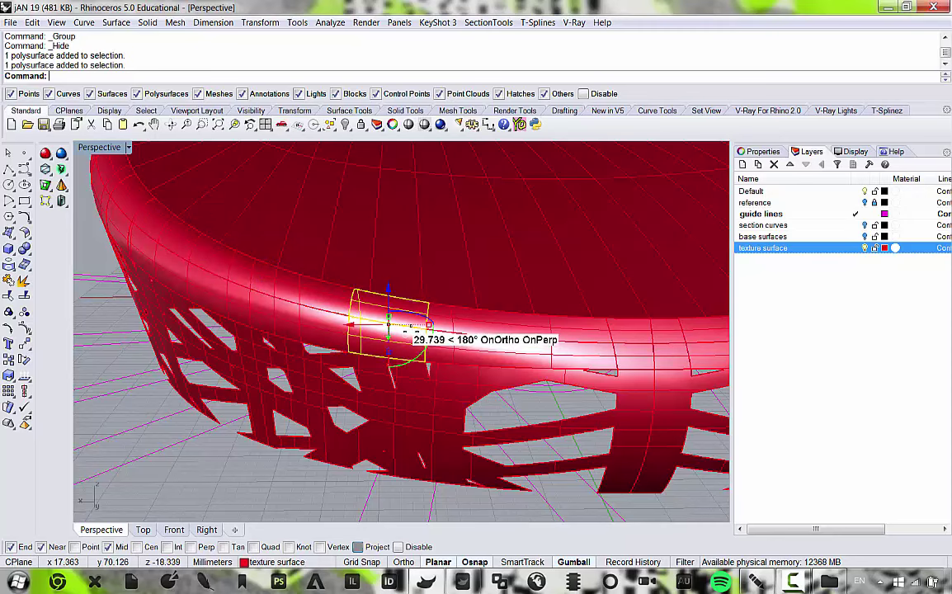
{"action": "left_click", "coordinate": [445, 334]}
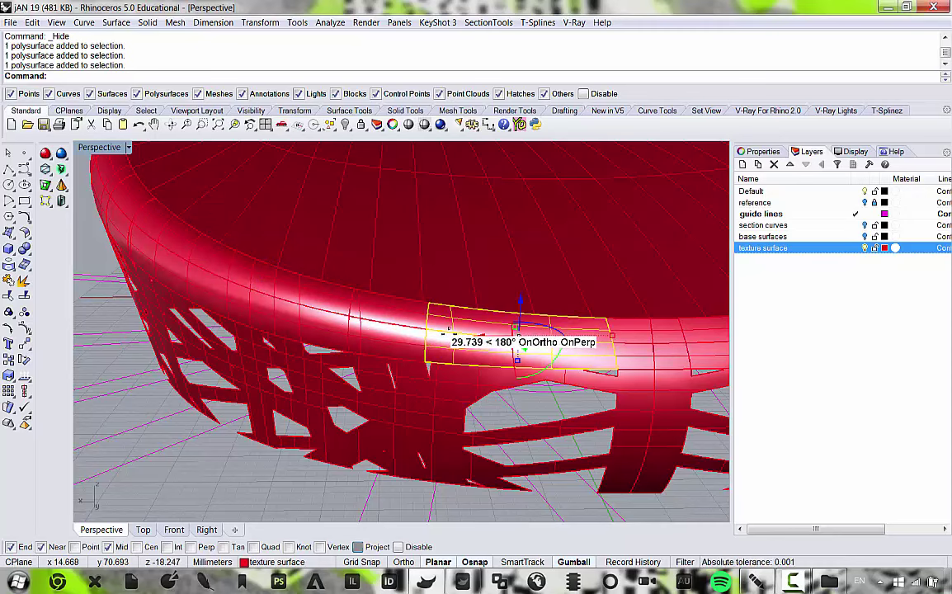
Delete the first rim pieces lying between the guide strips at one rounded end of the seat.
{"action": "right_click_drag", "start_coordinate": [445, 333], "coordinate": [477, 335]}
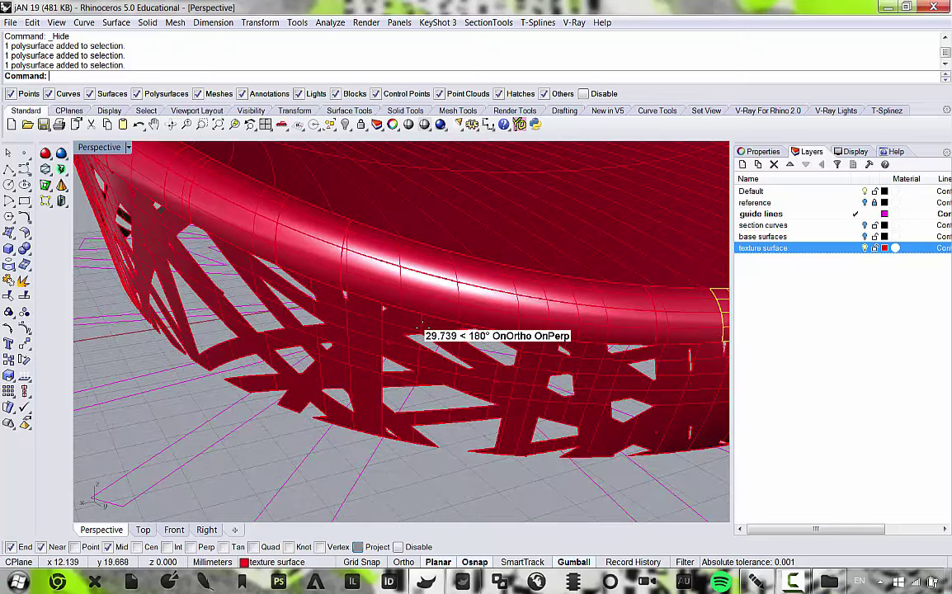
{"action": "scroll", "coordinate": [422, 325], "scroll_direction": "down", "scroll_amount": 6}
{"action": "right_click_drag", "start_coordinate": [545, 332], "coordinate": [515, 338]}
{"action": "scroll", "coordinate": [484, 344], "scroll_direction": "up", "scroll_amount": 4}
{"action": "key", "text": "Delete"}
{"action": "key", "text": "Delete"}
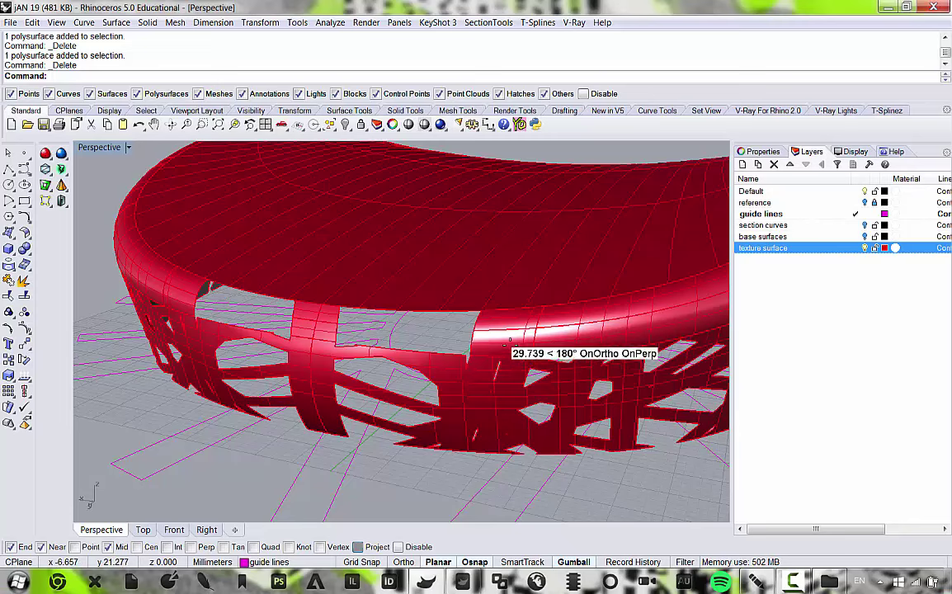
Delete the next unwanted rim pieces around that end's corner, leaving the narrow strips that connect to the textured side.
{"action": "scroll", "coordinate": [495, 344], "scroll_direction": "up", "scroll_amount": 2}
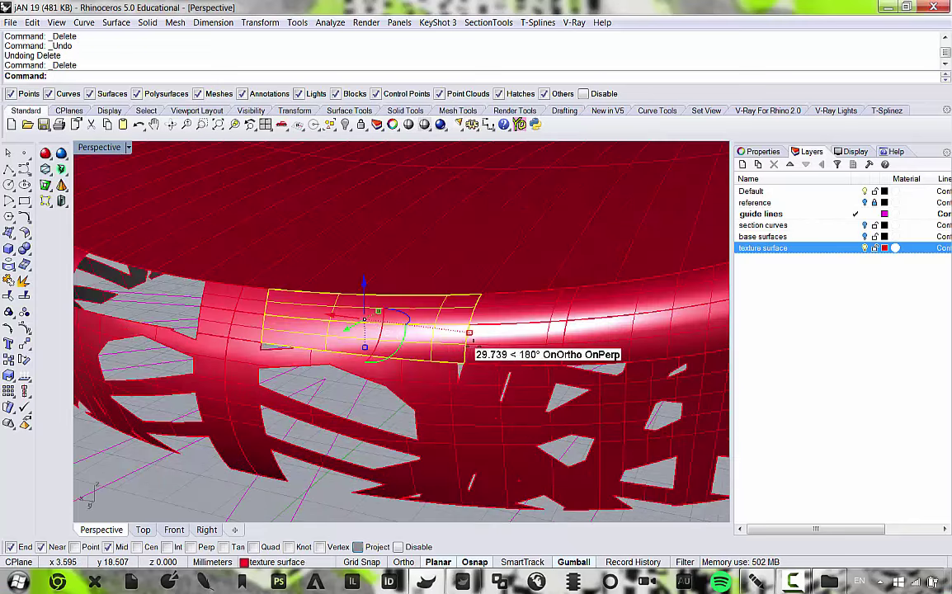
{"action": "key", "text": "Delete"}
{"action": "left_click", "coordinate": [558, 338]}
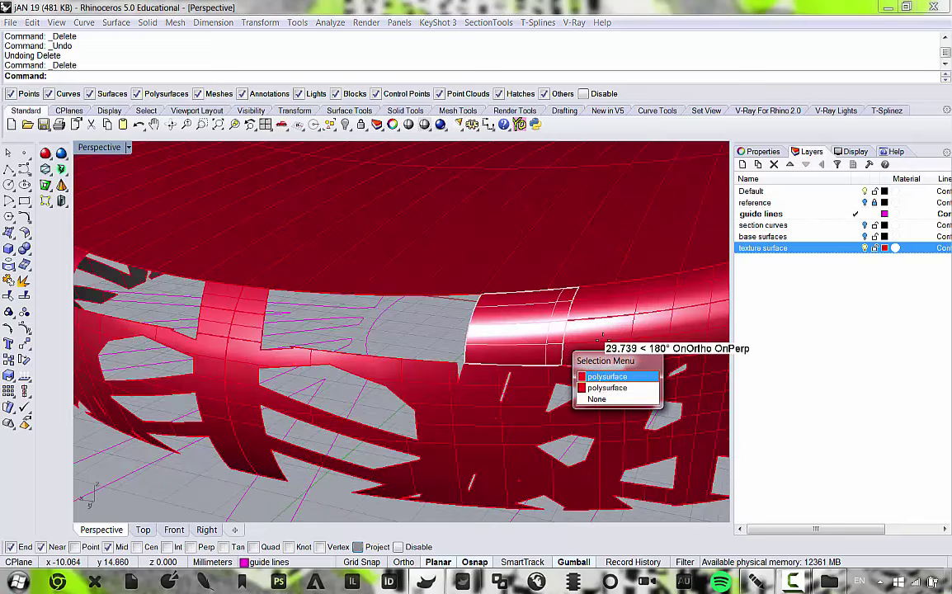
{"action": "left_click", "coordinate": [602, 387]}
{"action": "scroll", "coordinate": [569, 326], "scroll_direction": "down", "scroll_amount": 4}
{"action": "key", "text": "Delete"}
{"action": "right_click_drag", "start_coordinate": [616, 344], "coordinate": [492, 316]}
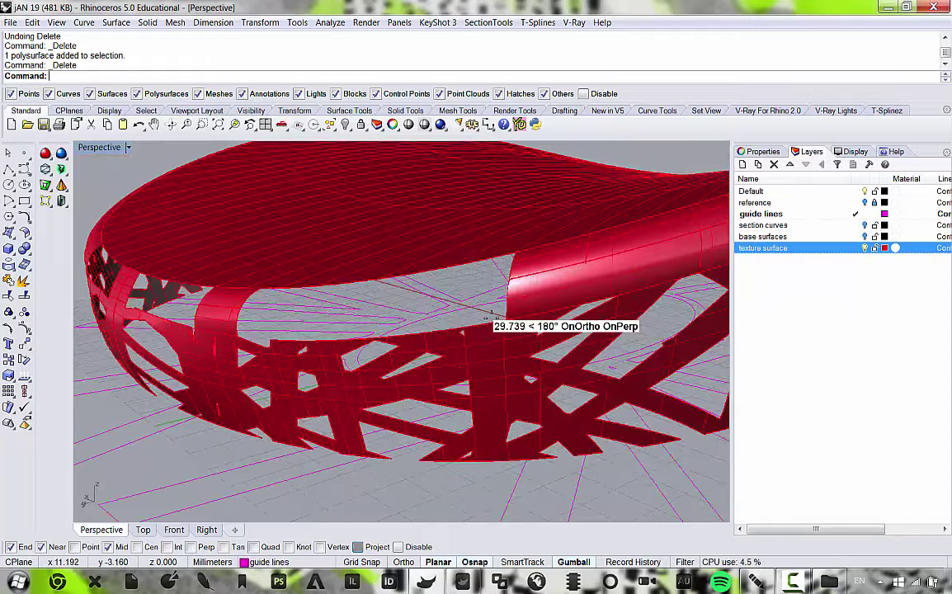
Delete the wide rim pieces between the strips along the first long side of the seat.
{"action": "left_click", "coordinate": [579, 283]}
{"action": "right_click_drag", "start_coordinate": [584, 306], "coordinate": [492, 323]}
{"action": "scroll", "coordinate": [595, 333], "scroll_direction": "down", "scroll_amount": 5}
{"action": "scroll", "coordinate": [490, 323], "scroll_direction": "up", "scroll_amount": 5}
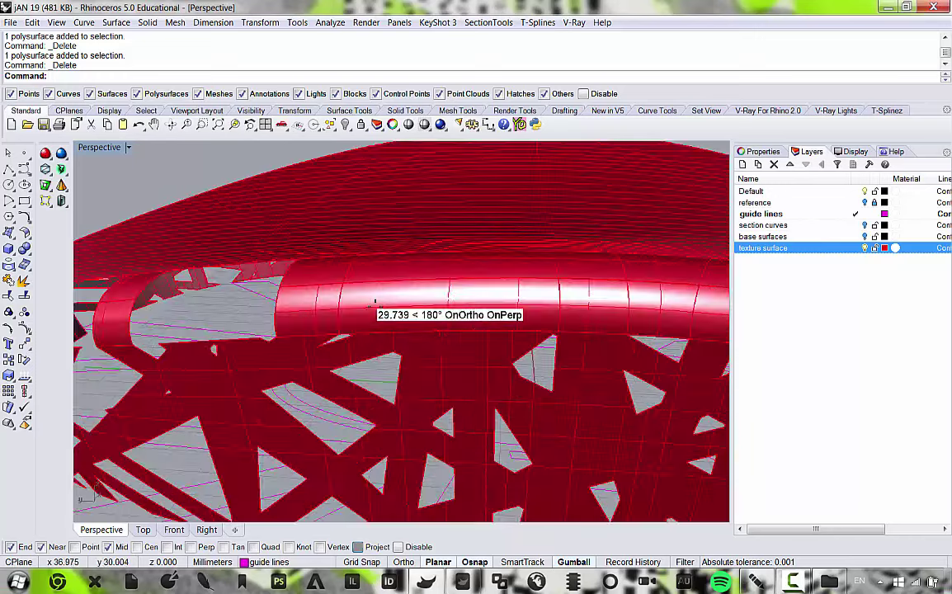
{"action": "key", "text": "Delete"}
{"action": "left_click", "coordinate": [625, 304]}
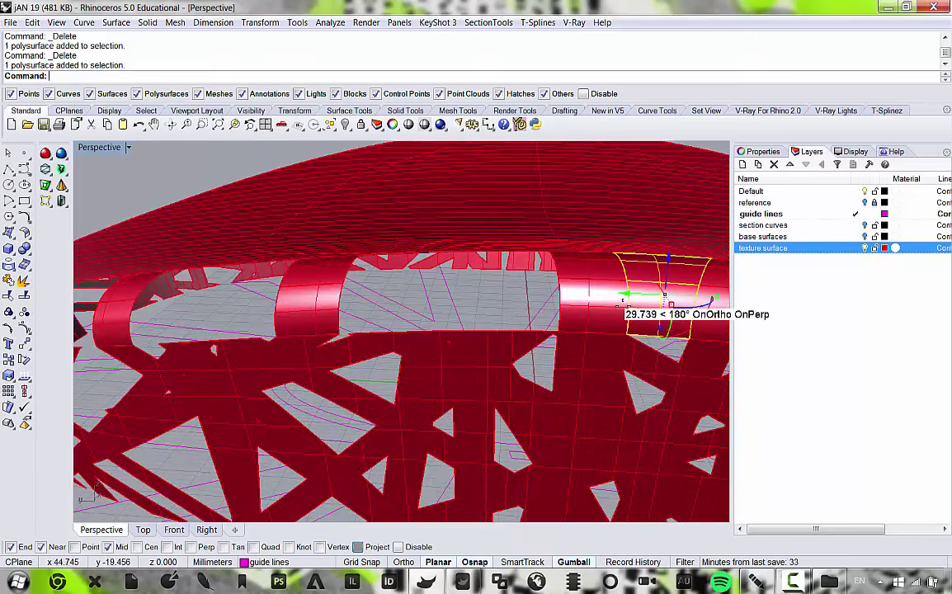
{"action": "scroll", "coordinate": [624, 304], "scroll_direction": "down", "scroll_amount": 5}
{"action": "scroll", "coordinate": [592, 328], "scroll_direction": "up", "scroll_amount": 5}
{"action": "key", "text": "Delete"}
Delete the remaining rim pieces toward the far part of the first long side, including the small sliver piece.
{"action": "left_click", "coordinate": [586, 301]}
{"action": "scroll", "coordinate": [611, 320], "scroll_direction": "down", "scroll_amount": 5}
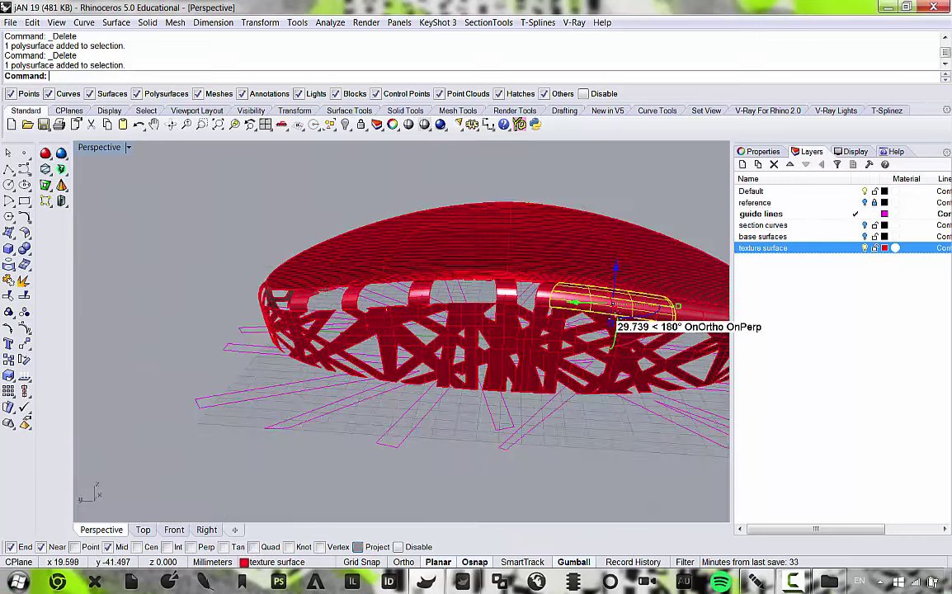
{"action": "scroll", "coordinate": [453, 322], "scroll_direction": "up", "scroll_amount": 5}
{"action": "key", "text": "Delete"}
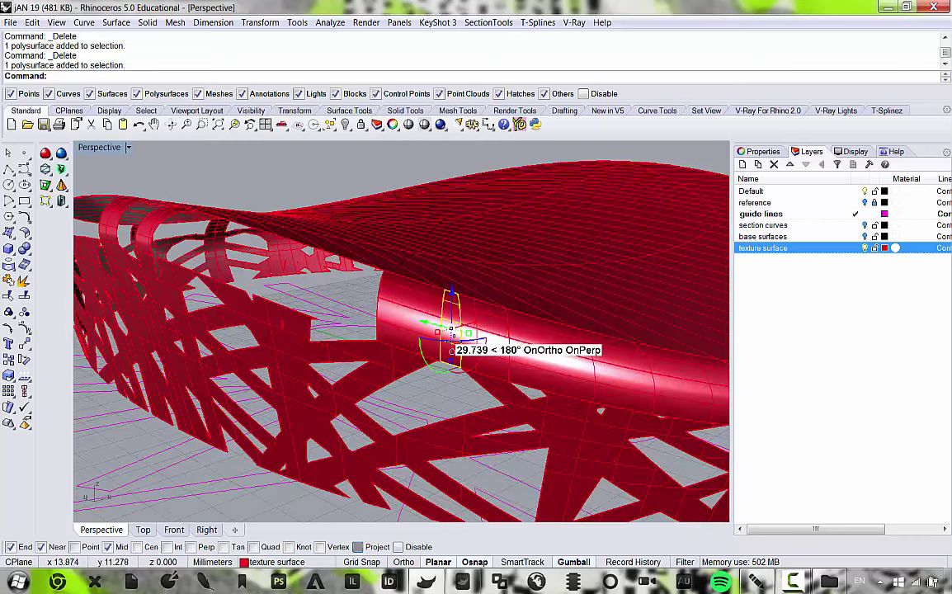
{"action": "key", "text": "Delete"}
Delete the rim pieces between the strips where the first long side curves into the opposite rounded end.
{"action": "left_click", "coordinate": [515, 369]}
{"action": "scroll", "coordinate": [544, 371], "scroll_direction": "down", "scroll_amount": 5}
{"action": "scroll", "coordinate": [572, 372], "scroll_direction": "up", "scroll_amount": 5}
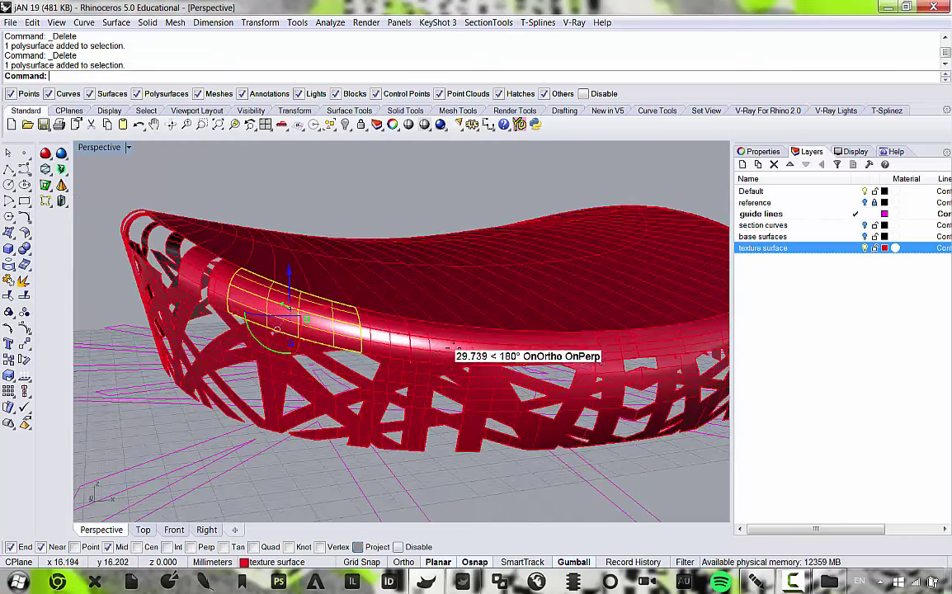
{"action": "key", "text": "Delete"}
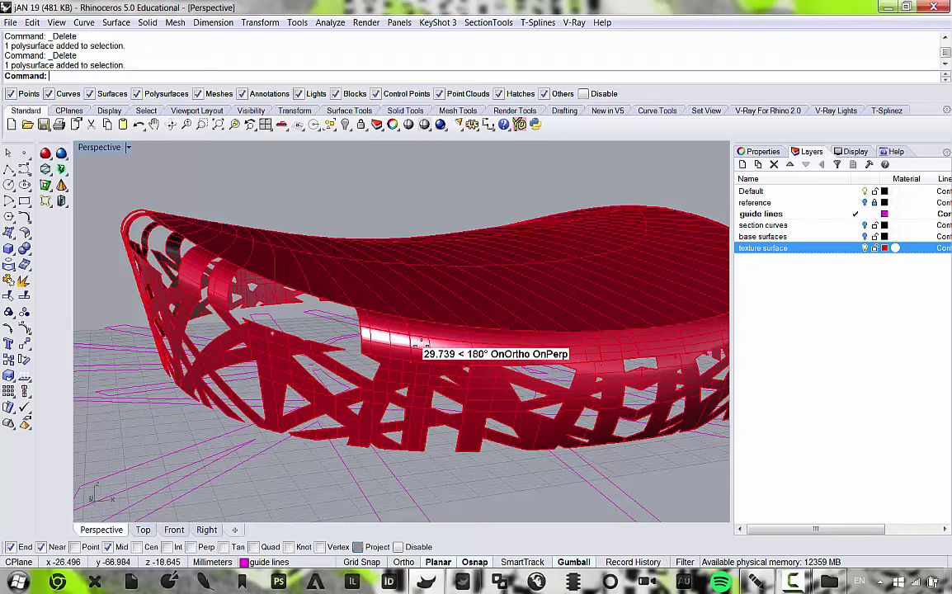
{"action": "scroll", "coordinate": [415, 345], "scroll_direction": "up", "scroll_amount": 2}
{"action": "key", "text": "Delete"}
{"action": "scroll", "coordinate": [413, 361], "scroll_direction": "down", "scroll_amount": 5}
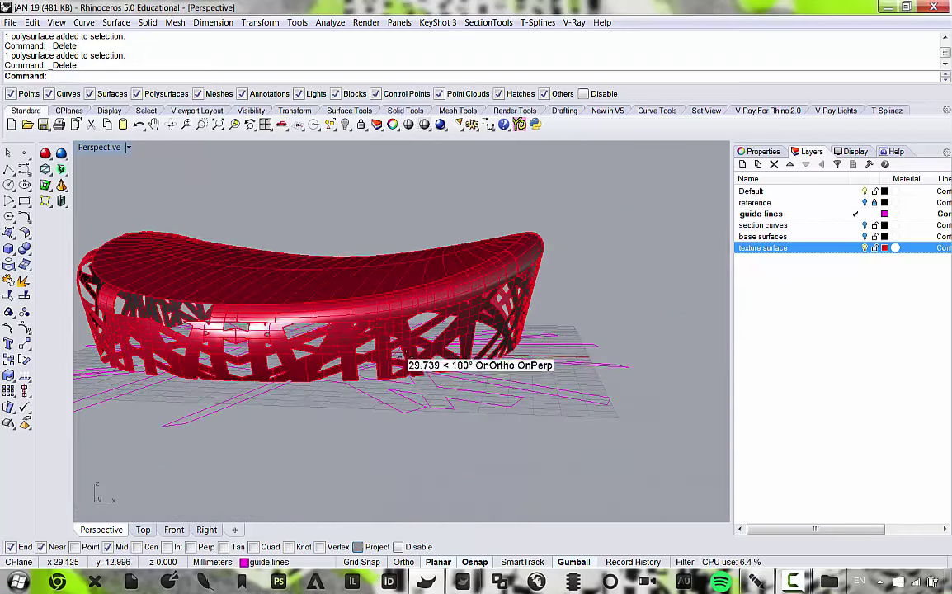
Delete the long rim piece across the opposite rounded end and the narrow gap pieces beyond it.
{"action": "scroll", "coordinate": [228, 314], "scroll_direction": "up", "scroll_amount": 5}
{"action": "left_click", "coordinate": [213, 311]}
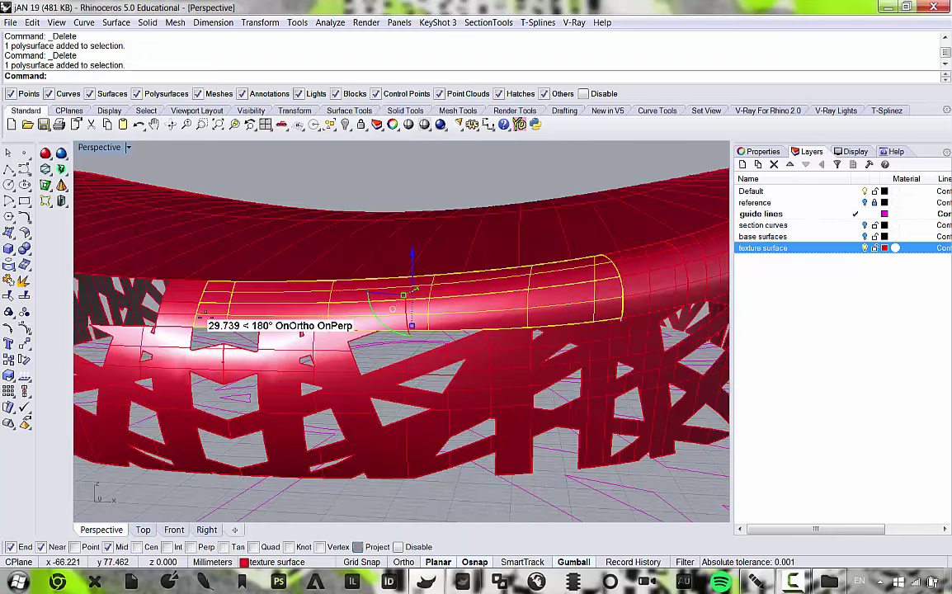
{"action": "key", "text": "Delete"}
{"action": "right_click_drag", "start_coordinate": [433, 341], "coordinate": [379, 339]}
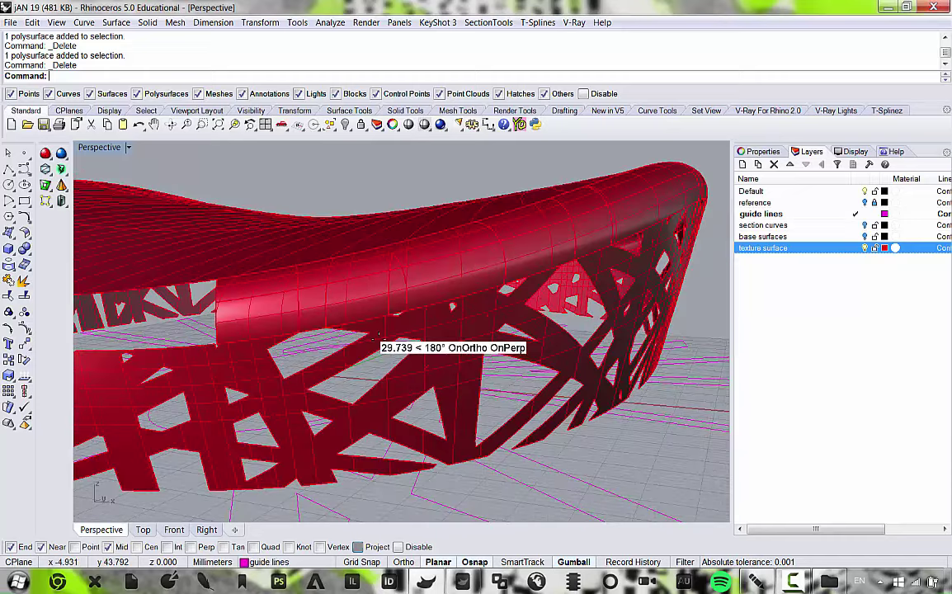
{"action": "left_click", "coordinate": [329, 303]}
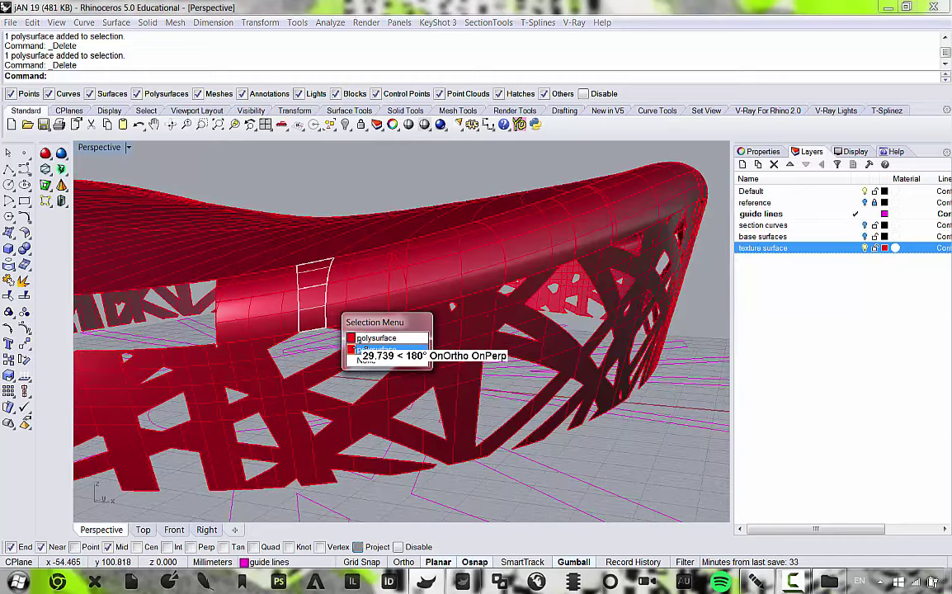
{"action": "left_click", "coordinate": [360, 349]}
{"action": "key", "text": "Delete"}
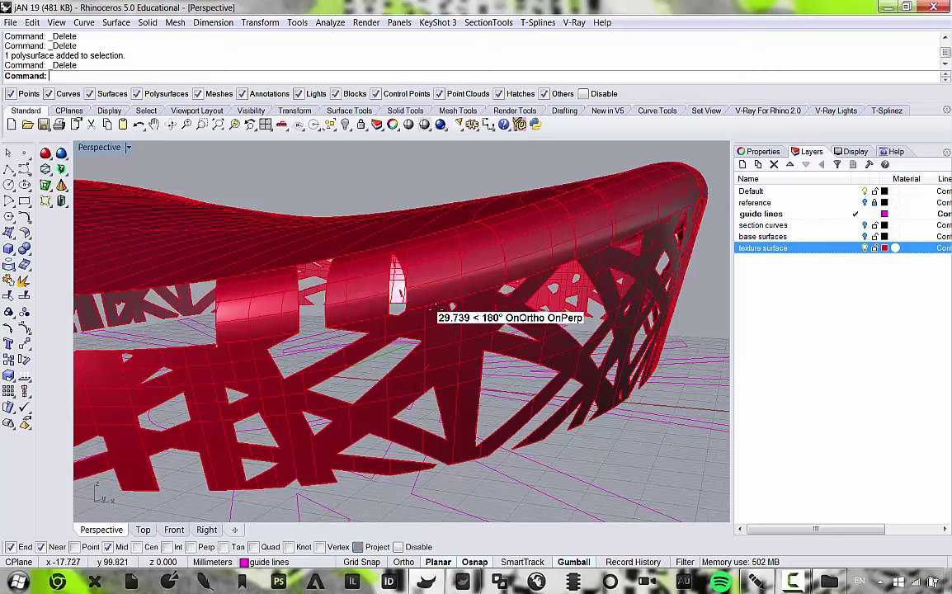
Delete the rim pieces between the strips at the start of the second long side.
{"action": "mouse_move", "coordinate": [432, 309]}
{"action": "right_mouse_down"}
{"action": "mouse_move", "coordinate": [377, 299]}
{"action": "mouse_move", "coordinate": [422, 301]}
{"action": "right_mouse_up"}
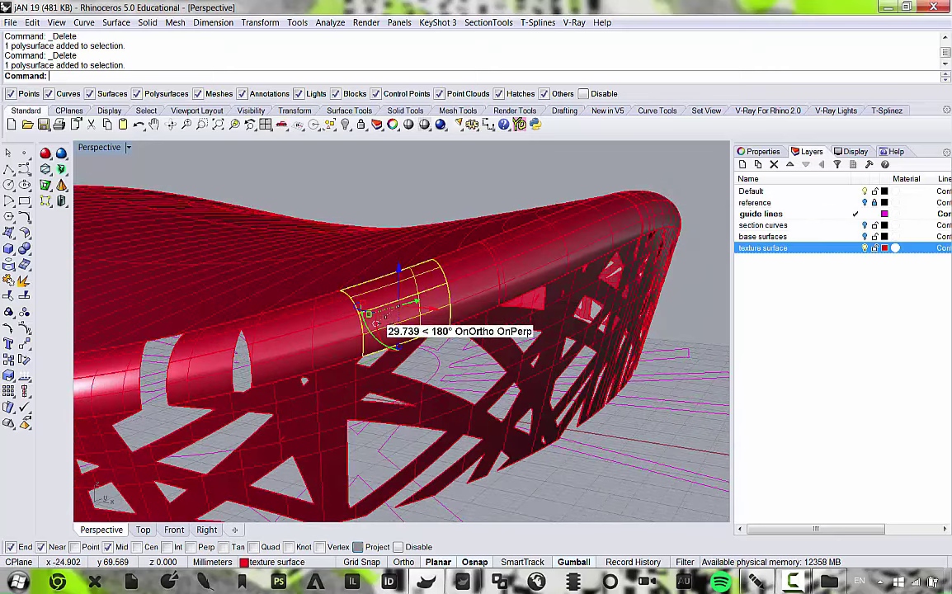
{"action": "right_click_drag", "start_coordinate": [509, 285], "coordinate": [323, 287]}
{"action": "key", "text": "Delete"}
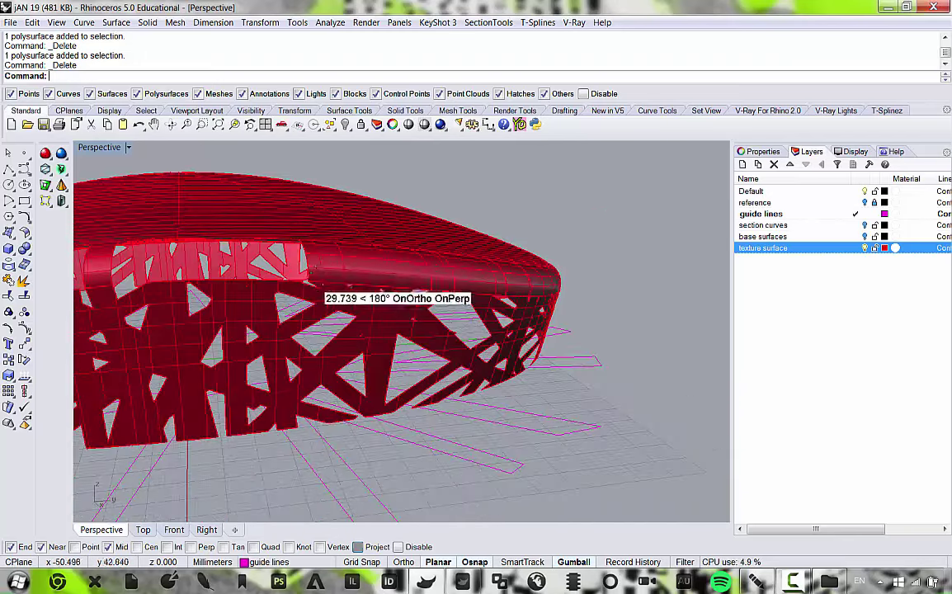
{"action": "scroll", "coordinate": [359, 269], "scroll_direction": "up", "scroll_amount": 5}
{"action": "right_click_drag", "start_coordinate": [393, 277], "coordinate": [384, 297]}
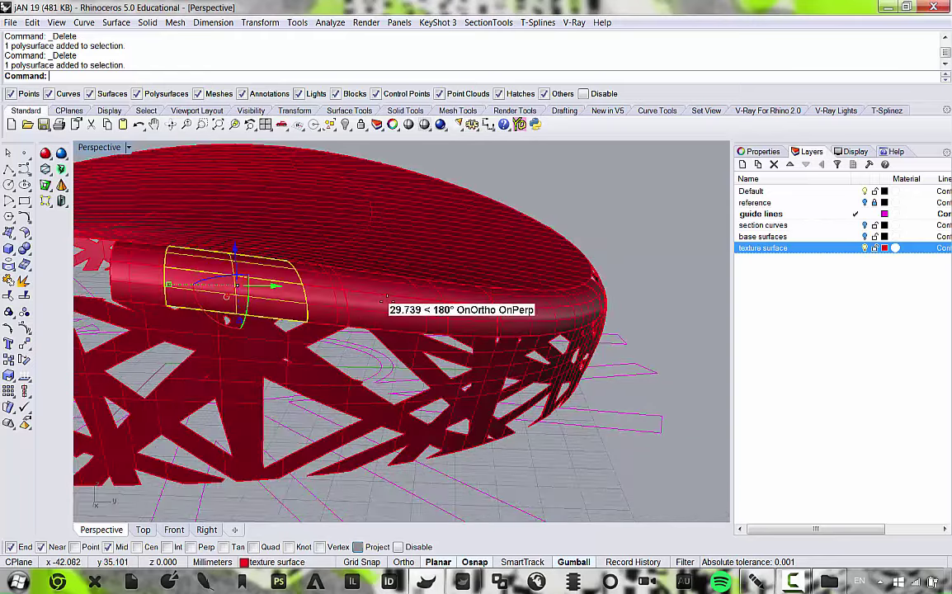
Delete the last rim pieces between the strips along the second long side, back to the first rounded end.
{"action": "scroll", "coordinate": [502, 312], "scroll_direction": "up", "scroll_amount": 6}
{"action": "left_click", "coordinate": [502, 316]}
{"action": "scroll", "coordinate": [498, 328], "scroll_direction": "down", "scroll_amount": 8}
{"action": "right_click_drag", "start_coordinate": [495, 333], "coordinate": [308, 307]}
{"action": "scroll", "coordinate": [307, 307], "scroll_direction": "up", "scroll_amount": 3}
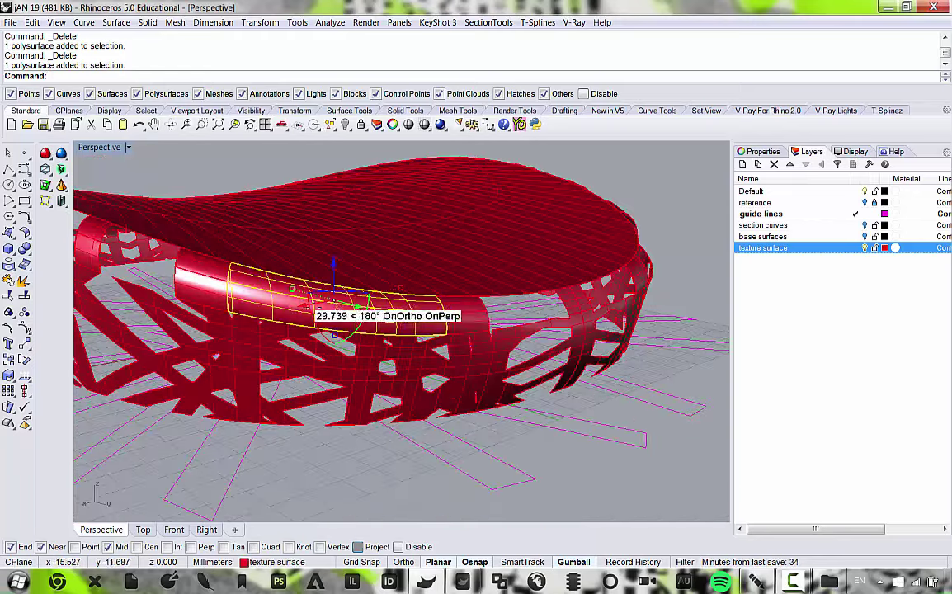
{"action": "scroll", "coordinate": [375, 307], "scroll_direction": "up", "scroll_amount": 3}
{"action": "key", "text": "Delete"}
Examine the trimmed rim all around the seat for leftover pieces between the strips.
{"action": "scroll", "coordinate": [403, 316], "scroll_direction": "down", "scroll_amount": 4}
{"action": "scroll", "coordinate": [403, 317], "scroll_direction": "down", "scroll_amount": 3}
{"action": "right_click_drag", "start_coordinate": [402, 317], "coordinate": [472, 268]}
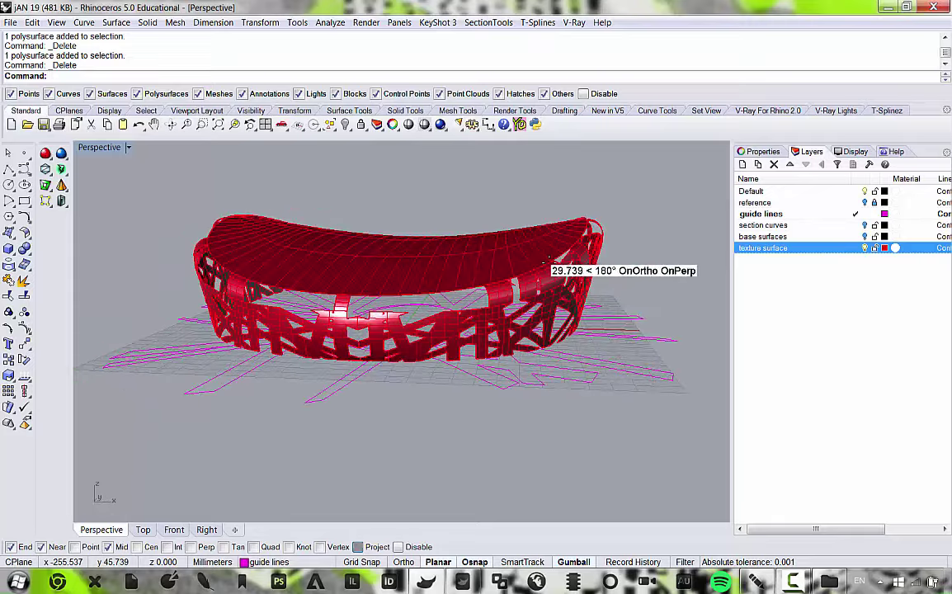
{"action": "scroll", "coordinate": [513, 248], "scroll_direction": "up", "scroll_amount": 5}
{"action": "right_click_drag", "start_coordinate": [471, 270], "coordinate": [482, 351]}
{"action": "scroll", "coordinate": [473, 337], "scroll_direction": "down", "scroll_amount": 3}
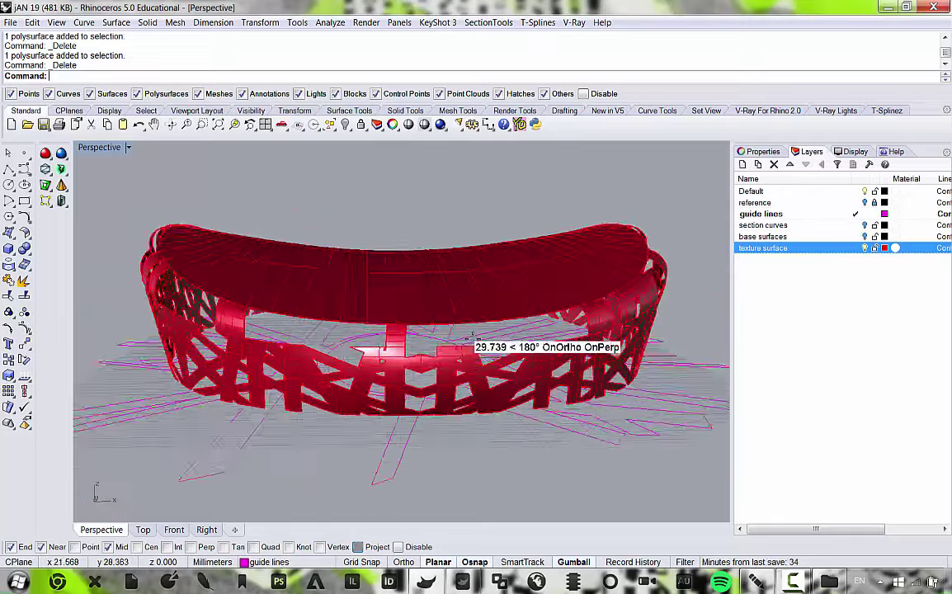
{"action": "right_click_drag", "start_coordinate": [447, 451], "coordinate": [339, 320]}
{"action": "scroll", "coordinate": [467, 315], "scroll_direction": "up", "scroll_amount": 6}
{"action": "scroll", "coordinate": [465, 315], "scroll_direction": "down", "scroll_amount": 10}
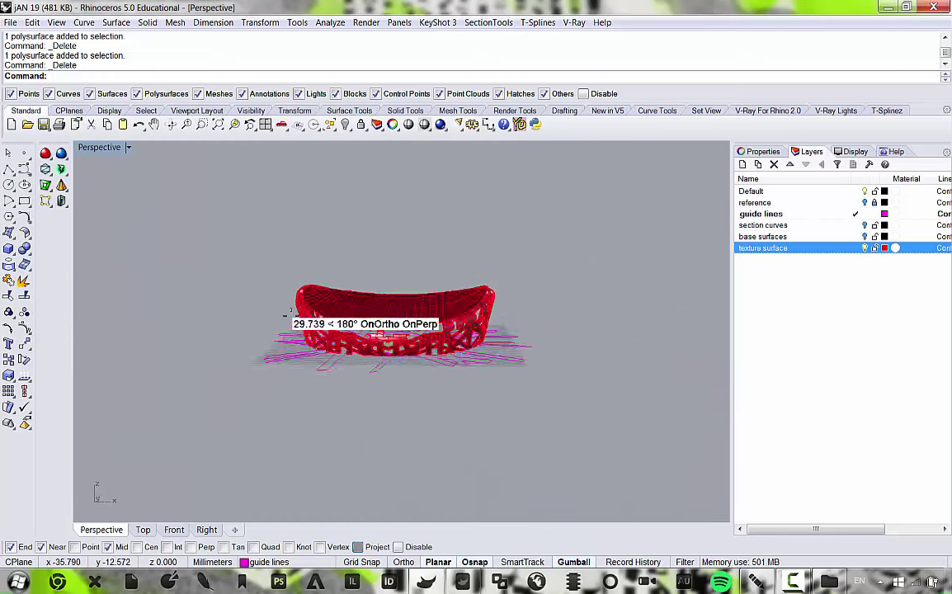
{"action": "right_click_drag", "start_coordinate": [463, 376], "coordinate": [513, 373]}
{"action": "scroll", "coordinate": [513, 374], "scroll_direction": "down", "scroll_amount": 8}
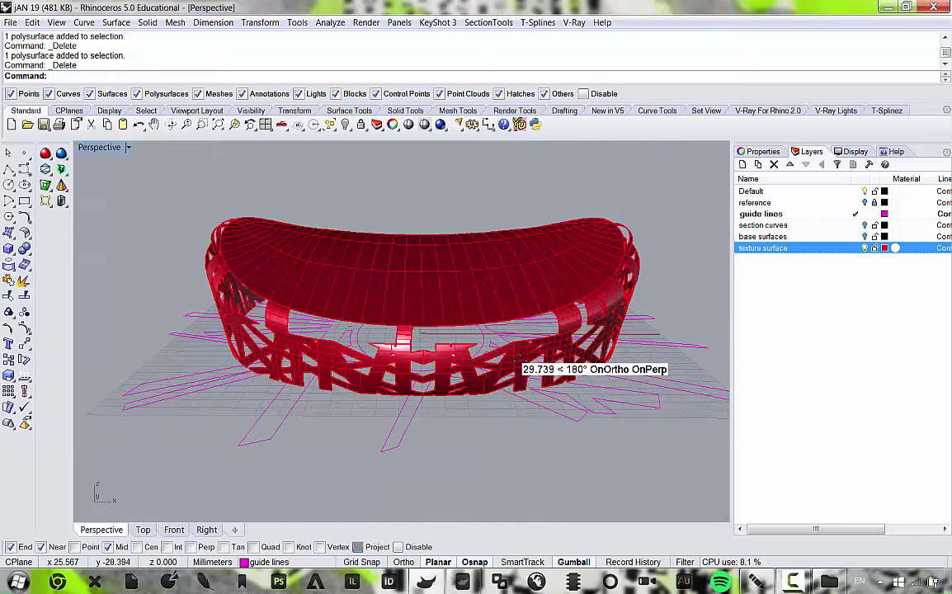
Show the hidden group of outline extrusions around the seat again.
{"action": "key", "text": "ctrl+shift+h"}
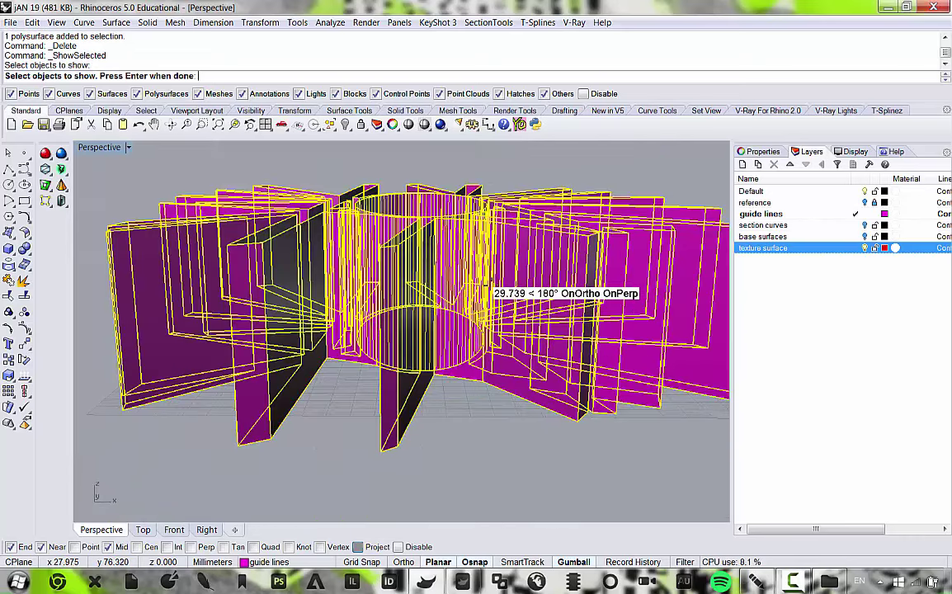
{"action": "right_click", "coordinate": [491, 283]}
{"action": "right_click_drag", "start_coordinate": [486, 286], "coordinate": [427, 311]}
{"action": "scroll", "coordinate": [432, 311], "scroll_direction": "down", "scroll_amount": 8}
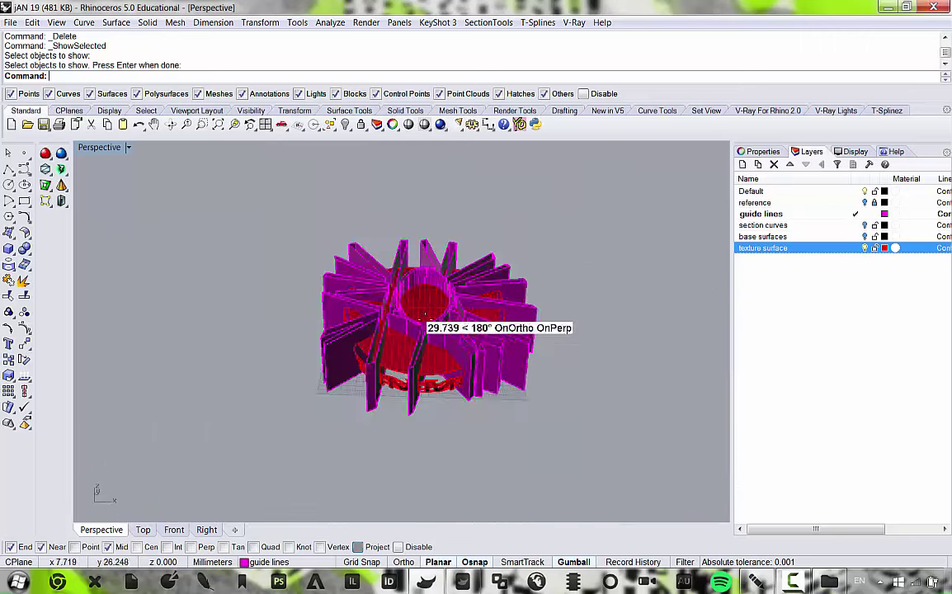
{"action": "scroll", "coordinate": [399, 402], "scroll_direction": "up", "scroll_amount": 5}
{"action": "right_click_drag", "start_coordinate": [424, 320], "coordinate": [459, 394]}
Split the seat's top surface using the grouped outline extrusions as cutting objects, and delete the extrusions.
{"action": "left_click", "coordinate": [426, 395]}
{"action": "scroll", "coordinate": [427, 395], "scroll_direction": "down", "scroll_amount": 6}
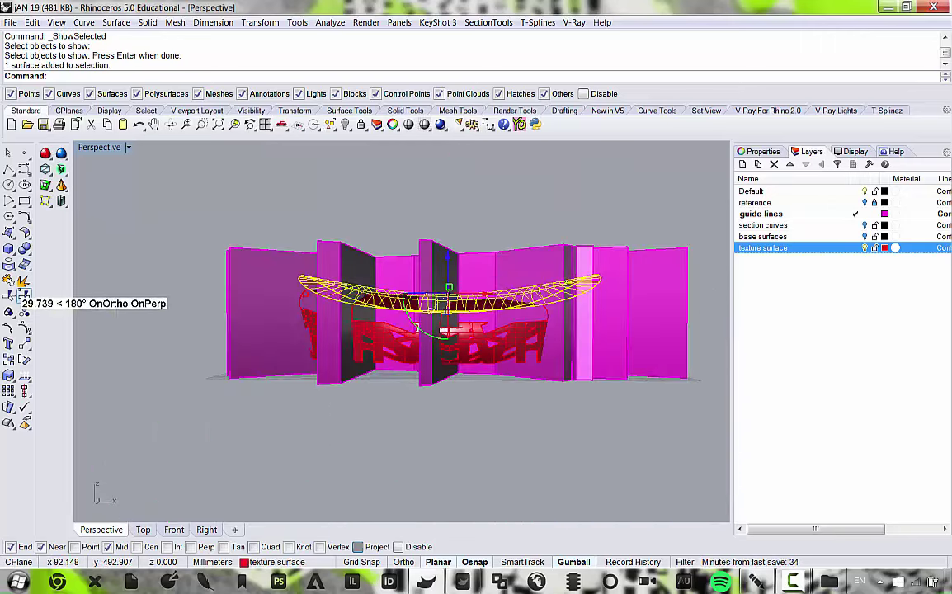
{"action": "left_click", "coordinate": [20, 294]}
{"action": "left_click", "coordinate": [330, 264]}
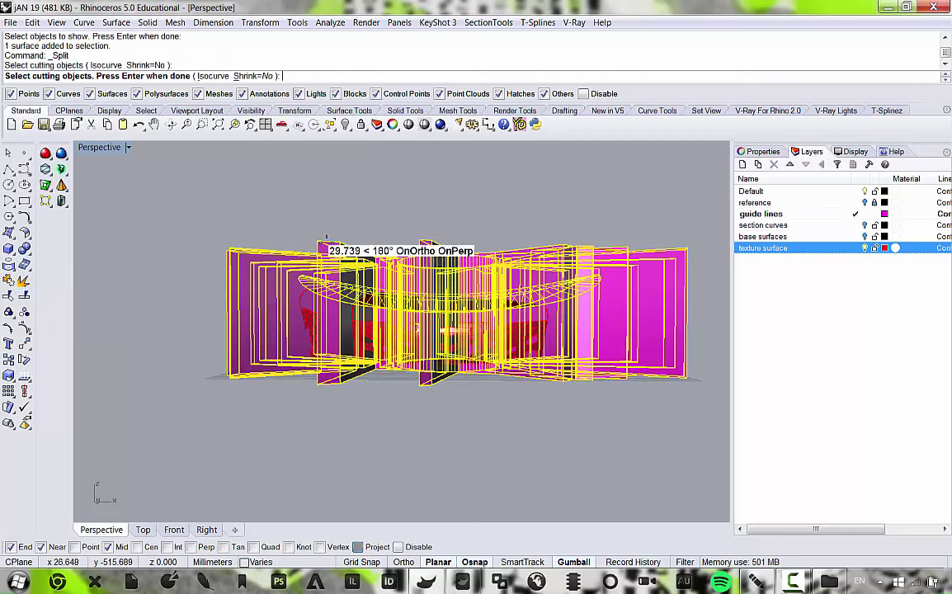
{"action": "key", "text": "Return"}
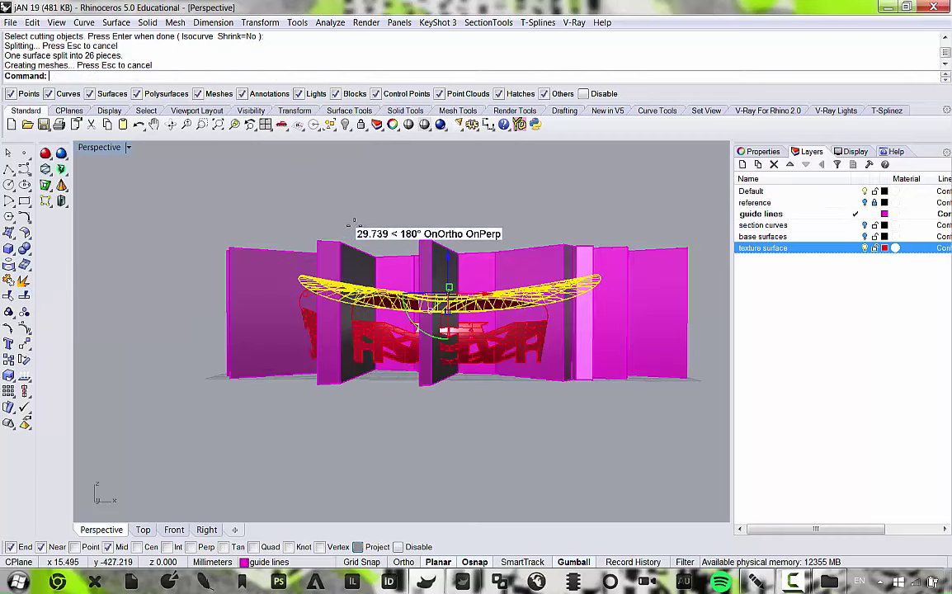
{"action": "left_click", "coordinate": [354, 254]}
{"action": "key", "text": "Delete"}
Delete the top surface pieces between the radiating strips at the near rounded end of the seat.
{"action": "right_click_drag", "start_coordinate": [355, 253], "coordinate": [431, 432]}
{"action": "scroll", "coordinate": [428, 431], "scroll_direction": "up", "scroll_amount": 5}
{"action": "left_click", "coordinate": [415, 402]}
{"action": "scroll", "coordinate": [417, 402], "scroll_direction": "down", "scroll_amount": 3}
{"action": "right_click_drag", "start_coordinate": [467, 376], "coordinate": [262, 418]}
{"action": "key", "text": "Delete"}
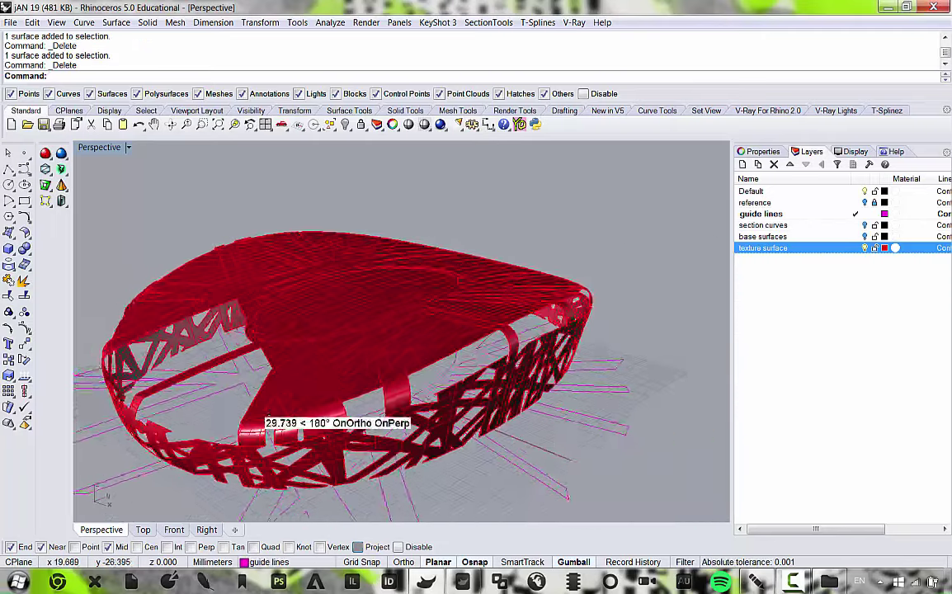
{"action": "scroll", "coordinate": [281, 412], "scroll_direction": "up", "scroll_amount": 3}
{"action": "left_click", "coordinate": [305, 403]}
{"action": "key", "text": "Delete"}
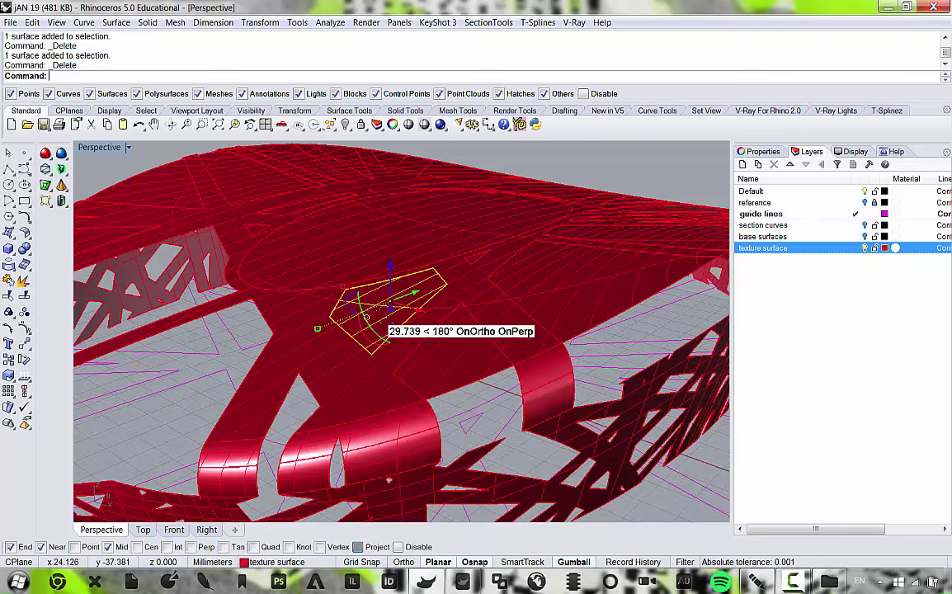
Delete the adjoining top surface pieces between the strips along the neighbouring long side.
{"action": "left_click", "coordinate": [453, 355]}
{"action": "key", "text": "Delete"}
{"action": "scroll", "coordinate": [479, 358], "scroll_direction": "down", "scroll_amount": 5}
{"action": "right_click_drag", "start_coordinate": [534, 362], "coordinate": [368, 399]}
{"action": "left_click", "coordinate": [368, 399]}
{"action": "key", "text": "Delete"}
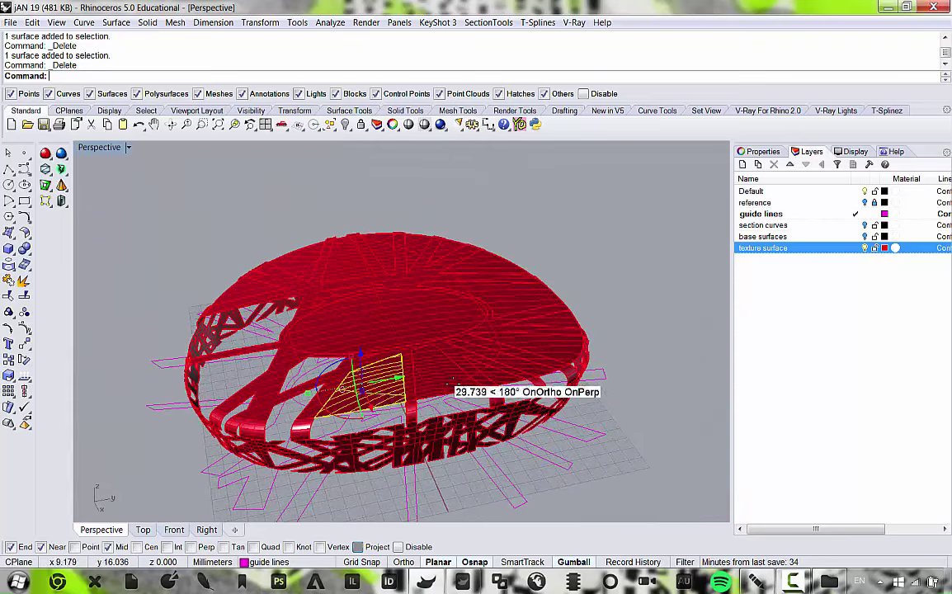
Delete the oval centre of the seat's top surface and the adjoining pieces between the strips on the near side.
{"action": "scroll", "coordinate": [343, 350], "scroll_direction": "up", "scroll_amount": 5}
{"action": "scroll", "coordinate": [346, 355], "scroll_direction": "up", "scroll_amount": 2}
{"action": "scroll", "coordinate": [368, 323], "scroll_direction": "down", "scroll_amount": 5}
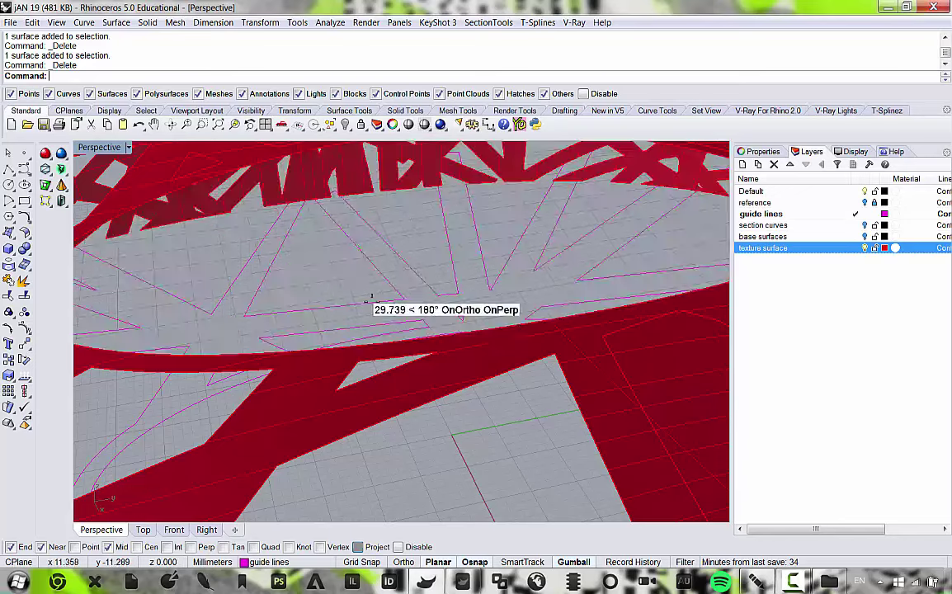
{"action": "left_click", "coordinate": [373, 381]}
{"action": "key", "text": "Delete"}
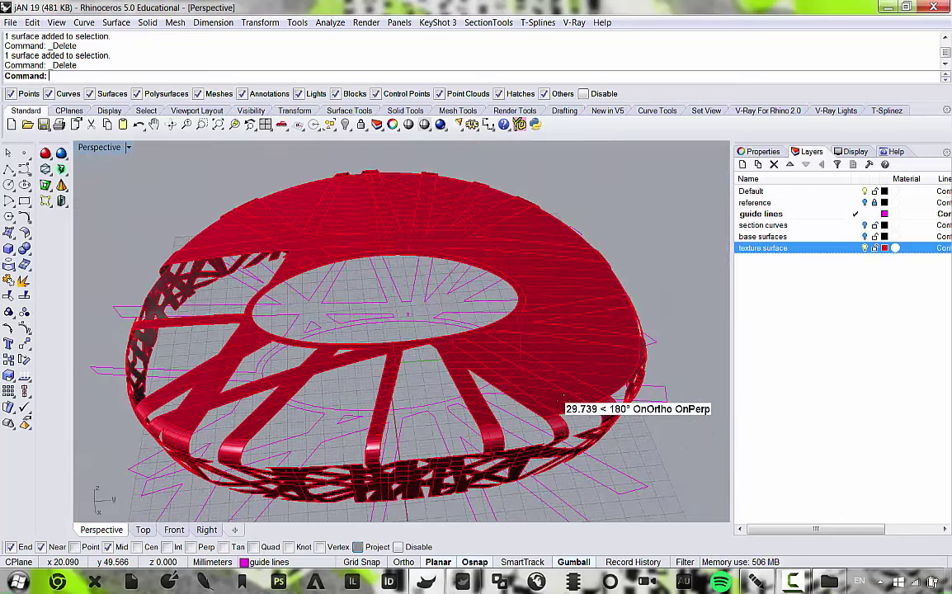
Delete the top surface pieces between the radiating strips along the opposite, still uncut side of the seat.
{"action": "right_click_drag", "start_coordinate": [563, 402], "coordinate": [384, 411]}
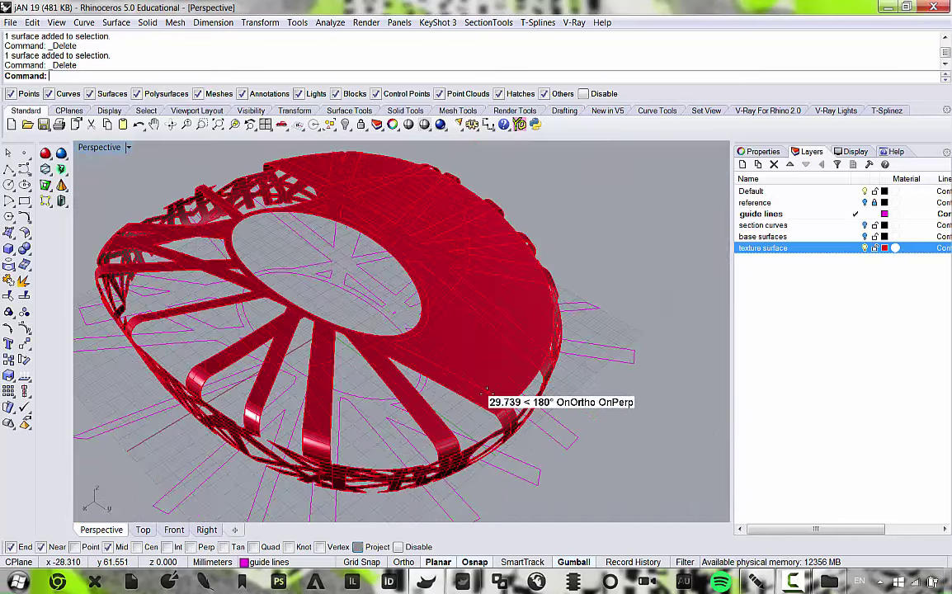
{"action": "right_click_drag", "start_coordinate": [485, 390], "coordinate": [350, 377]}
{"action": "scroll", "coordinate": [424, 363], "scroll_direction": "up", "scroll_amount": 5}
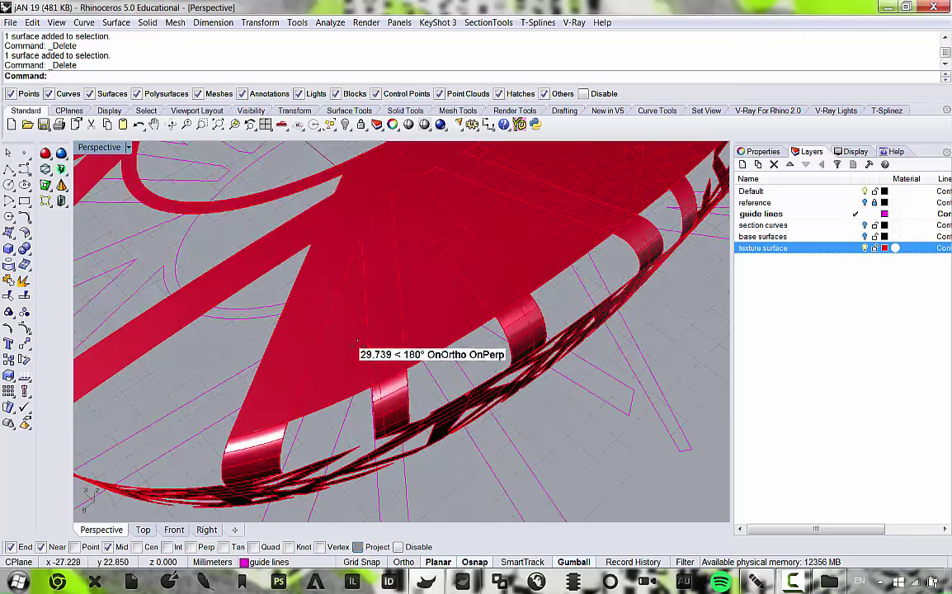
{"action": "key", "text": "Delete"}
{"action": "scroll", "coordinate": [446, 326], "scroll_direction": "down", "scroll_amount": 7}
{"action": "right_click_drag", "start_coordinate": [530, 334], "coordinate": [473, 390]}
{"action": "scroll", "coordinate": [473, 390], "scroll_direction": "up", "scroll_amount": 4}
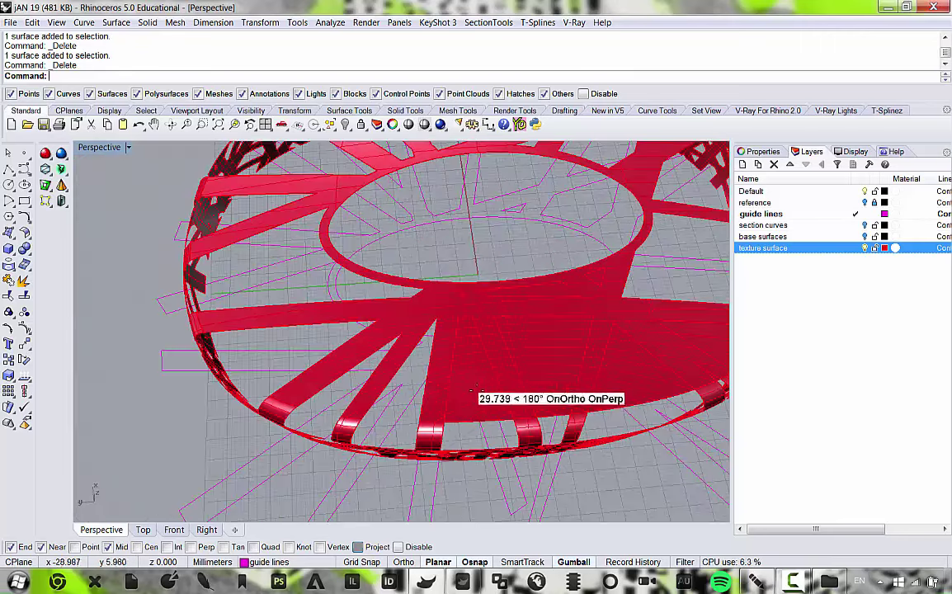
{"action": "scroll", "coordinate": [472, 295], "scroll_direction": "up", "scroll_amount": 4}
{"action": "key", "text": "Delete"}
{"action": "scroll", "coordinate": [346, 266], "scroll_direction": "down", "scroll_amount": 3}
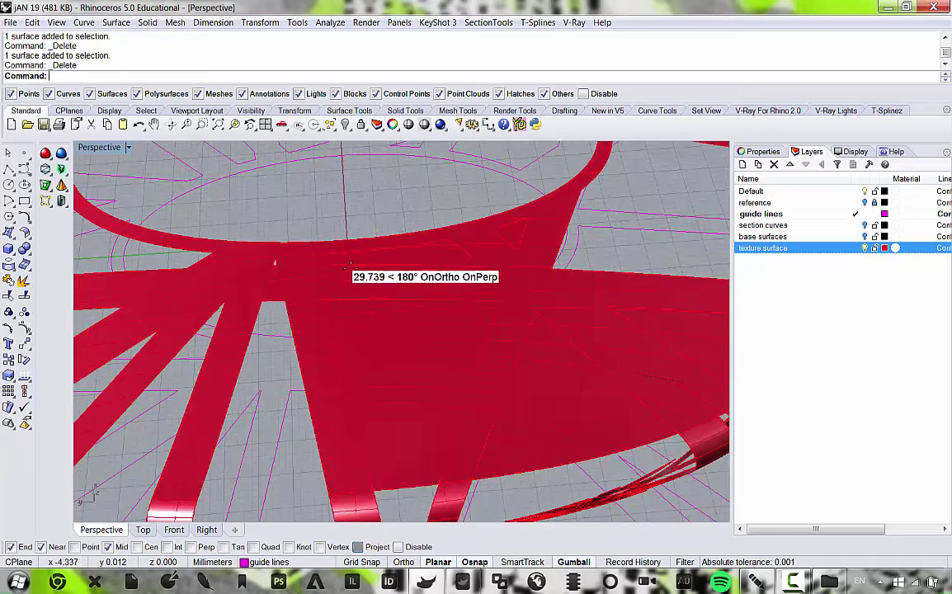
Delete the remaining top surface pieces between the strips, including the small gaps near the oval ring and at the last rounded end.
{"action": "key", "text": "Delete"}
{"action": "scroll", "coordinate": [386, 254], "scroll_direction": "down", "scroll_amount": 4}
{"action": "scroll", "coordinate": [511, 338], "scroll_direction": "up", "scroll_amount": 3}
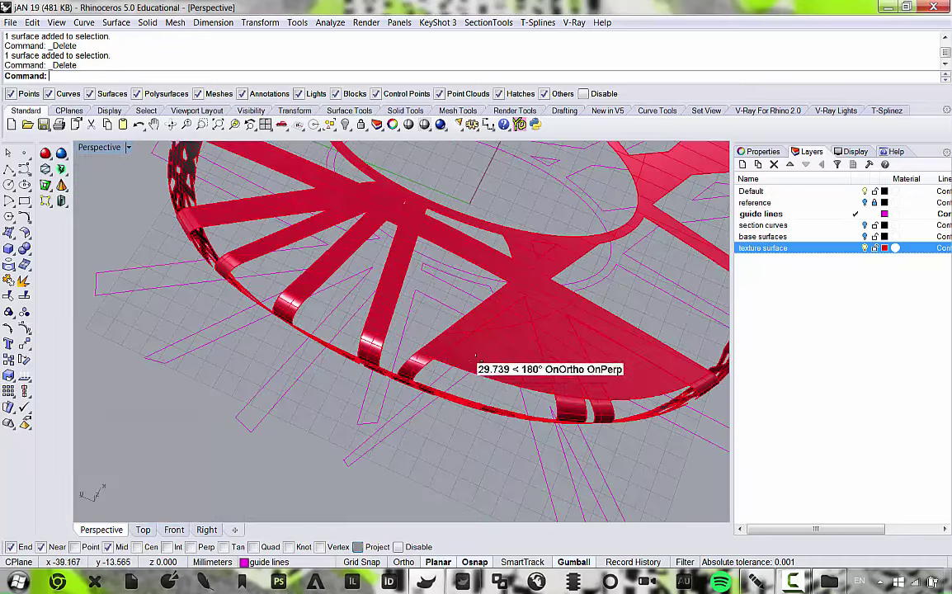
{"action": "scroll", "coordinate": [575, 395], "scroll_direction": "up", "scroll_amount": 3}
{"action": "left_click", "coordinate": [575, 395]}
{"action": "left_click", "coordinate": [615, 430]}
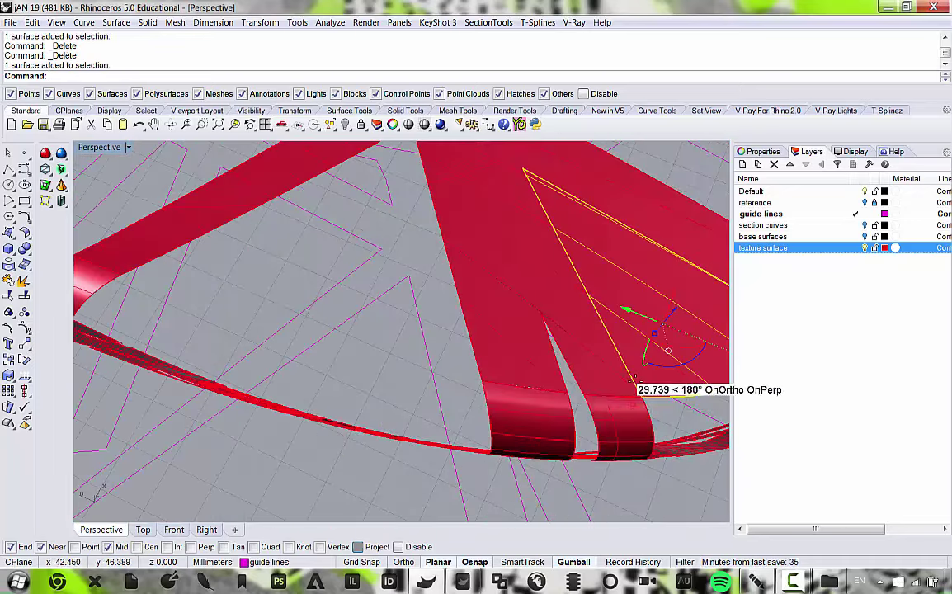
{"action": "key", "text": "Delete"}
{"action": "scroll", "coordinate": [474, 388], "scroll_direction": "down", "scroll_amount": 3}
{"action": "scroll", "coordinate": [476, 393], "scroll_direction": "up", "scroll_amount": 4}
{"action": "scroll", "coordinate": [408, 329], "scroll_direction": "down", "scroll_amount": 4}
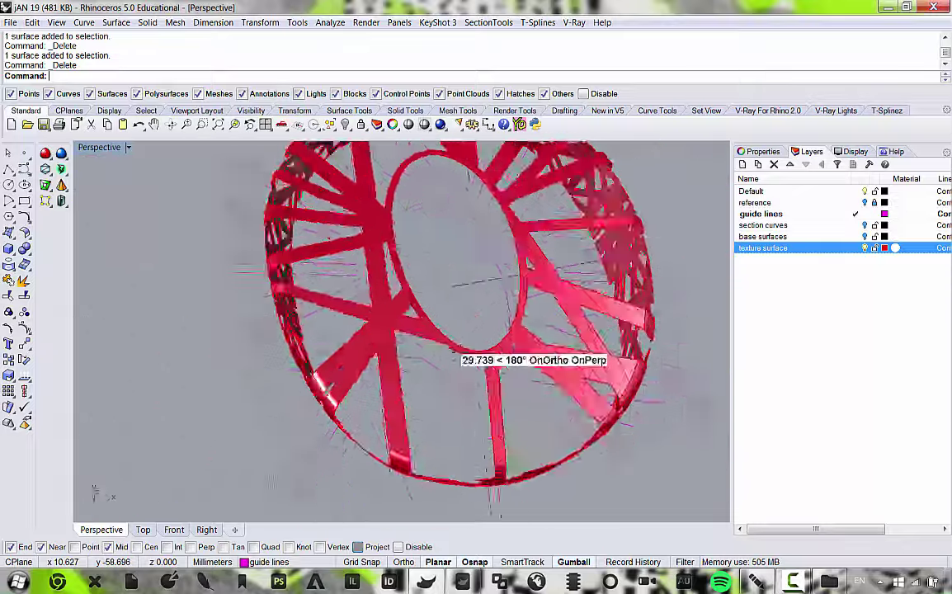
Select the curved strip polysurfaces that connect the top pattern to the rim, one after another around the seat.
{"action": "right_click_drag", "start_coordinate": [401, 351], "coordinate": [329, 264]}
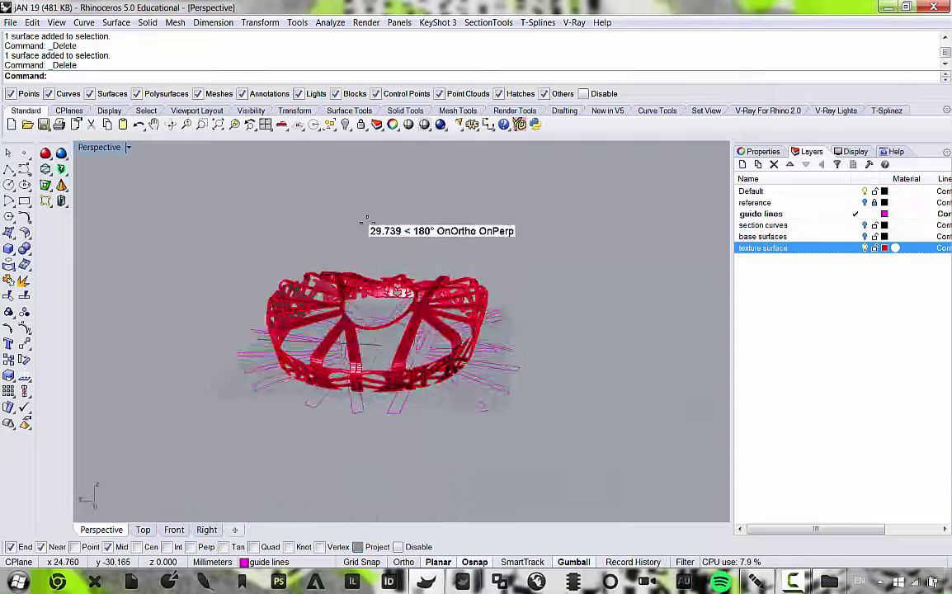
{"action": "right_click_drag", "start_coordinate": [400, 315], "coordinate": [462, 297]}
{"action": "scroll", "coordinate": [566, 292], "scroll_direction": "up", "scroll_amount": 6}
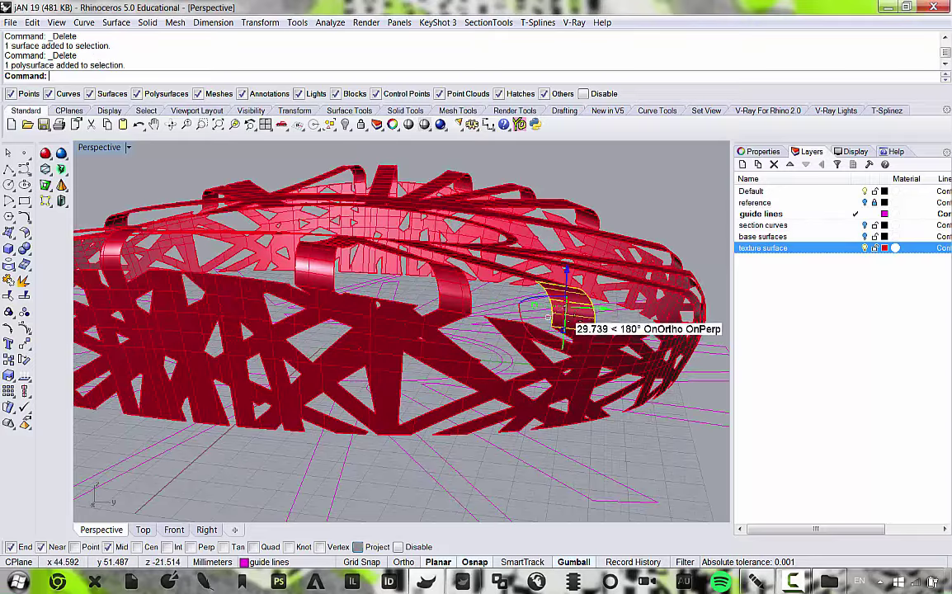
{"action": "scroll", "coordinate": [562, 328], "scroll_direction": "down", "scroll_amount": 4}
{"action": "scroll", "coordinate": [545, 338], "scroll_direction": "up", "scroll_amount": 3}
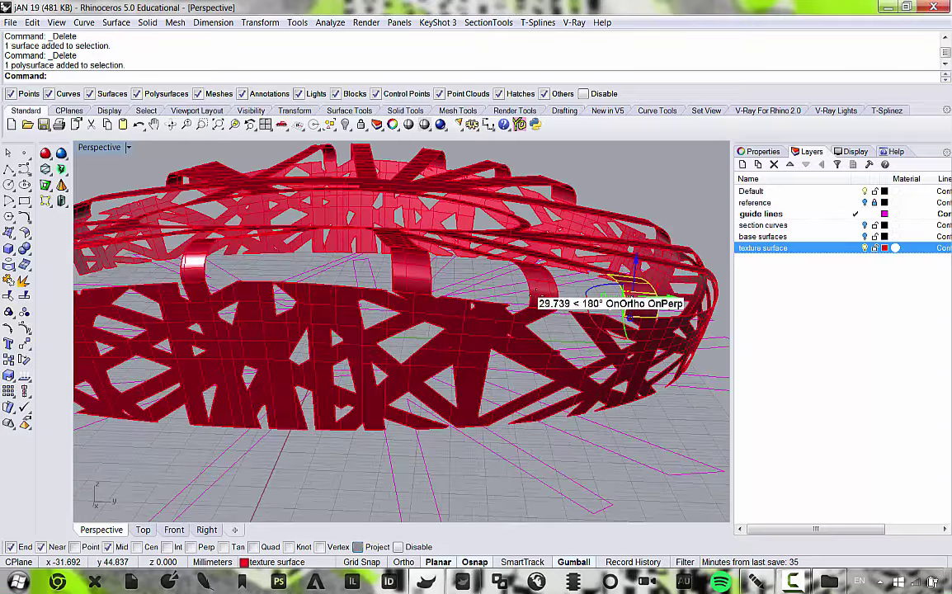
{"action": "left_click", "coordinate": [421, 275], "text": "shift"}
{"action": "right_click_drag", "start_coordinate": [383, 381], "coordinate": [472, 324], "text": "shift"}
{"action": "right_click_drag", "start_coordinate": [334, 352], "coordinate": [319, 374]}
{"action": "scroll", "coordinate": [258, 394], "scroll_direction": "down", "scroll_amount": 2}
{"action": "scroll", "coordinate": [384, 373], "scroll_direction": "up", "scroll_amount": 5}
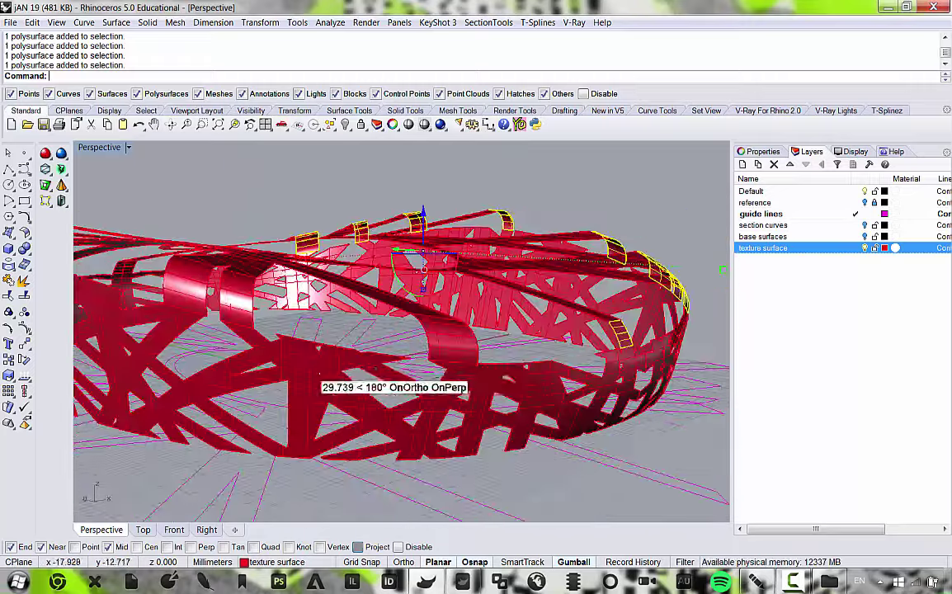
{"action": "mouse_move", "coordinate": [456, 343]}
{"action": "right_mouse_down"}
{"action": "mouse_move", "coordinate": [333, 369]}
{"action": "mouse_move", "coordinate": [449, 335]}
{"action": "right_mouse_up"}
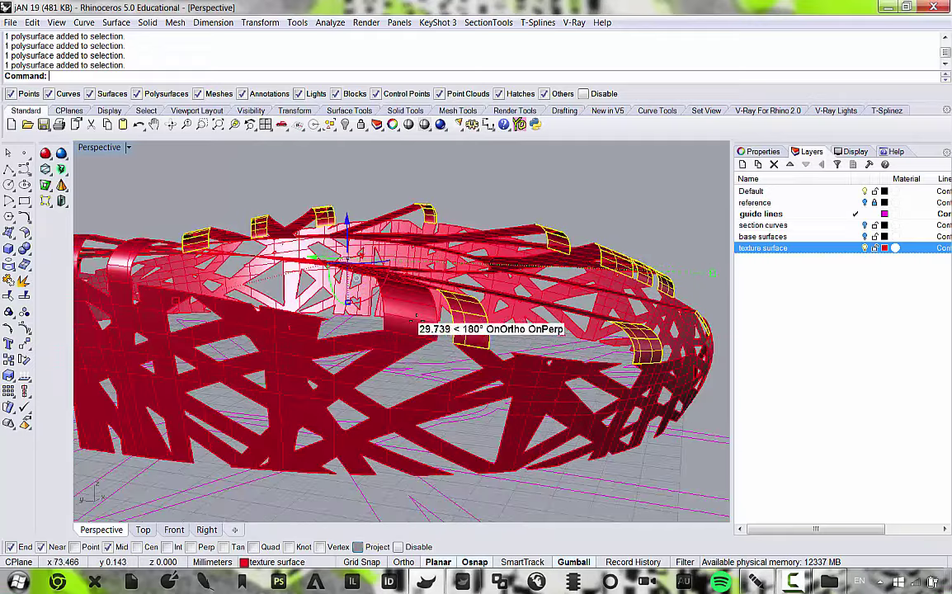
Select all objects on the texture surface layer and join them into one polysurface.
{"action": "right_click", "coordinate": [774, 251]}
{"action": "left_click", "coordinate": [823, 442]}
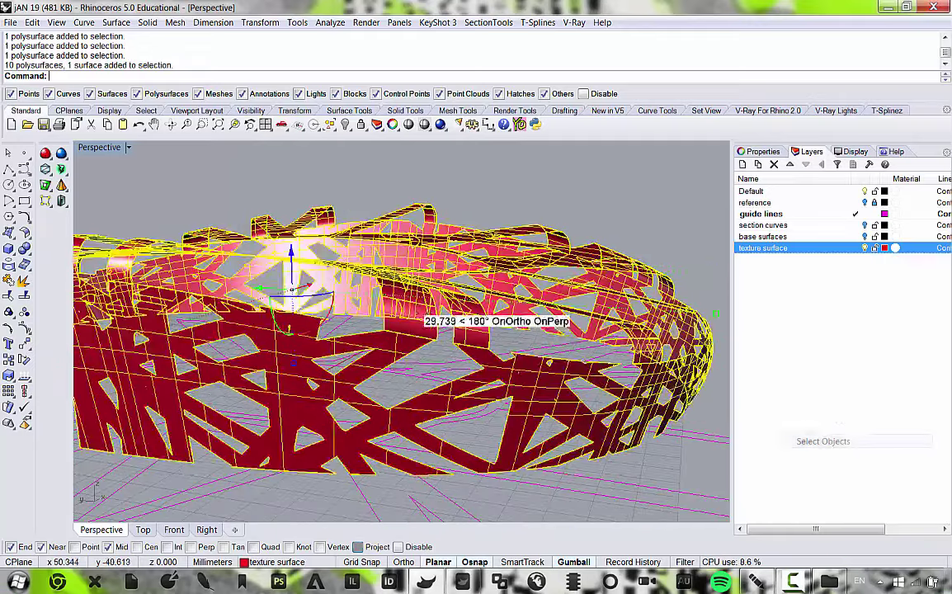
{"action": "right_click_drag", "start_coordinate": [414, 307], "coordinate": [435, 394]}
{"action": "scroll", "coordinate": [380, 333], "scroll_direction": "up", "scroll_amount": 7}
{"action": "scroll", "coordinate": [435, 394], "scroll_direction": "down", "scroll_amount": 3}
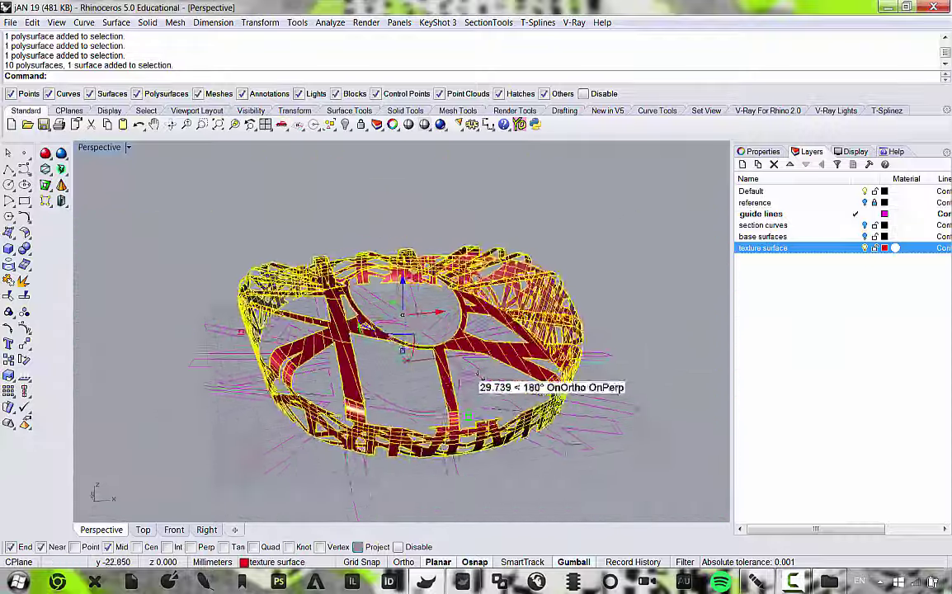
{"action": "scroll", "coordinate": [339, 378], "scroll_direction": "up", "scroll_amount": 3}
{"action": "scroll", "coordinate": [505, 353], "scroll_direction": "down", "scroll_amount": 3}
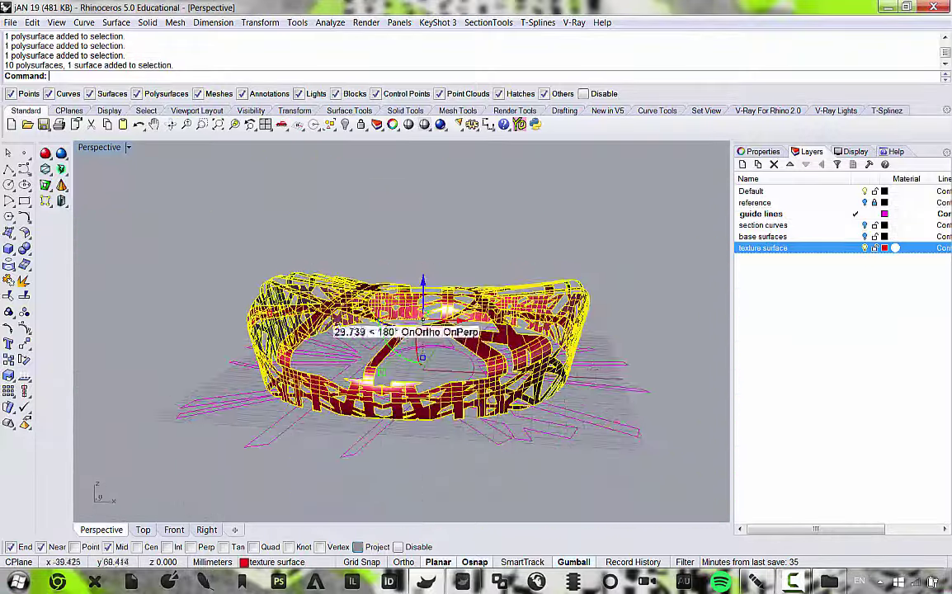
{"action": "scroll", "coordinate": [525, 353], "scroll_direction": "up", "scroll_amount": 3}
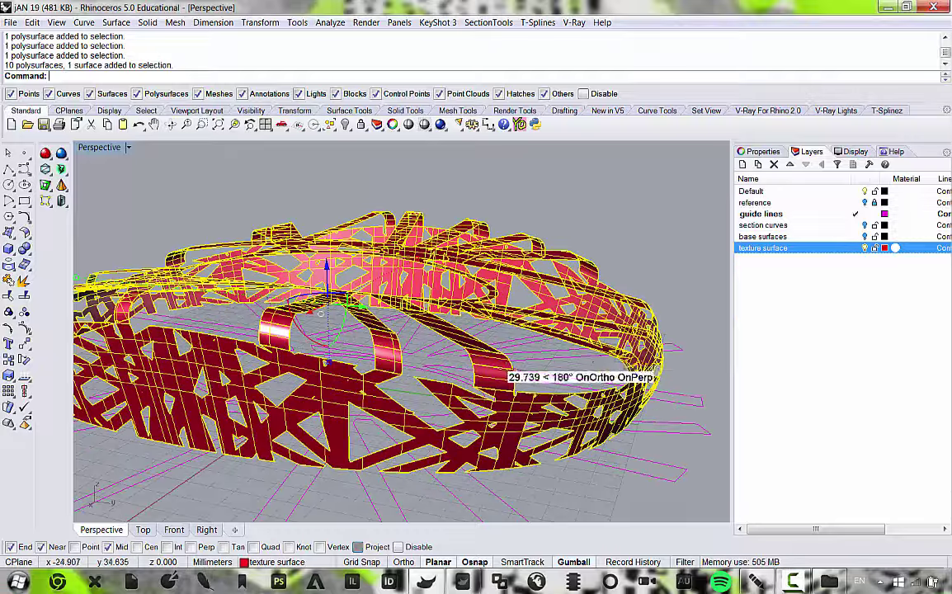
{"action": "right_click_drag", "start_coordinate": [583, 363], "coordinate": [93, 299]}
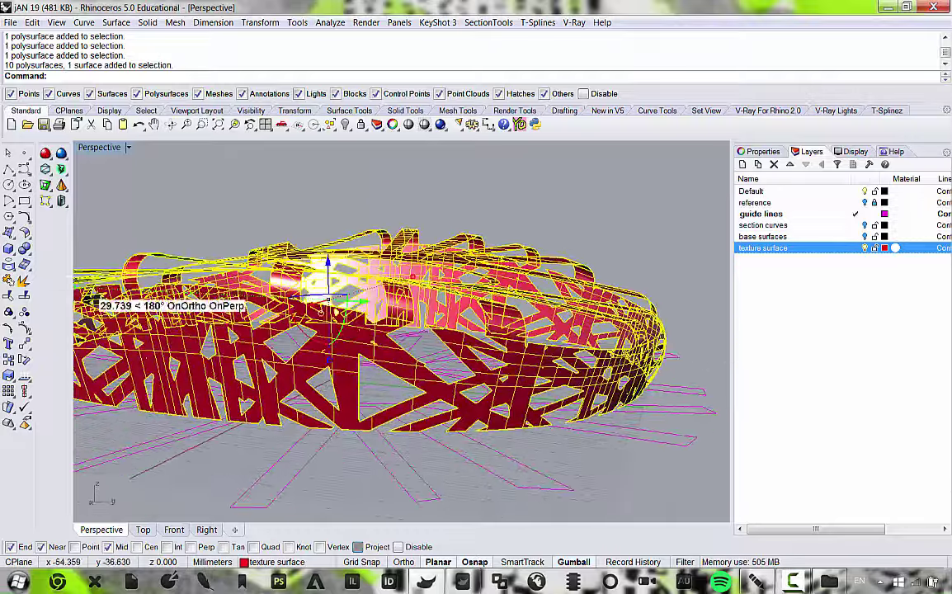
{"action": "left_click", "coordinate": [6, 279]}
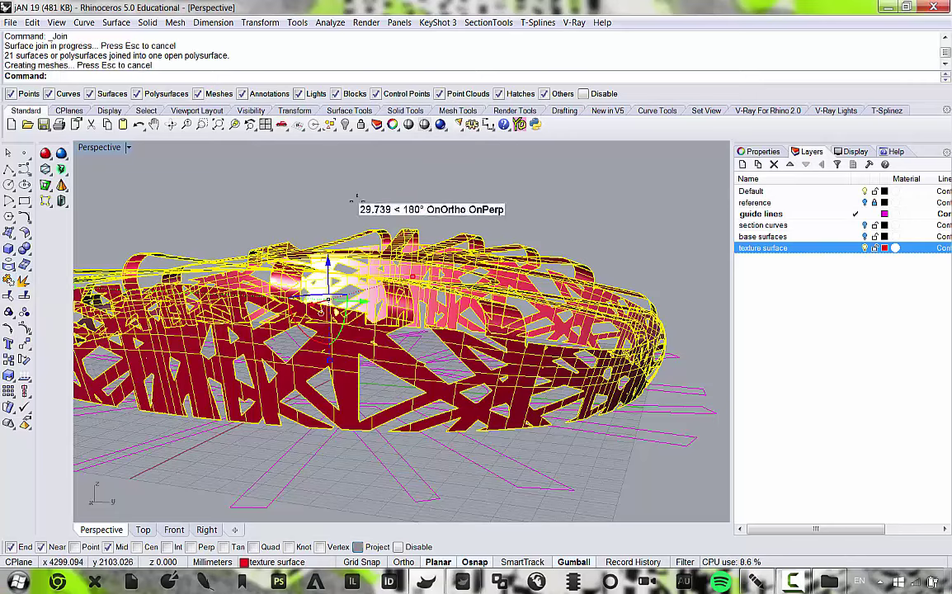
Examine the joined open pattern from several sides and clear the selection.
{"action": "right_click_drag", "start_coordinate": [353, 198], "coordinate": [321, 302]}
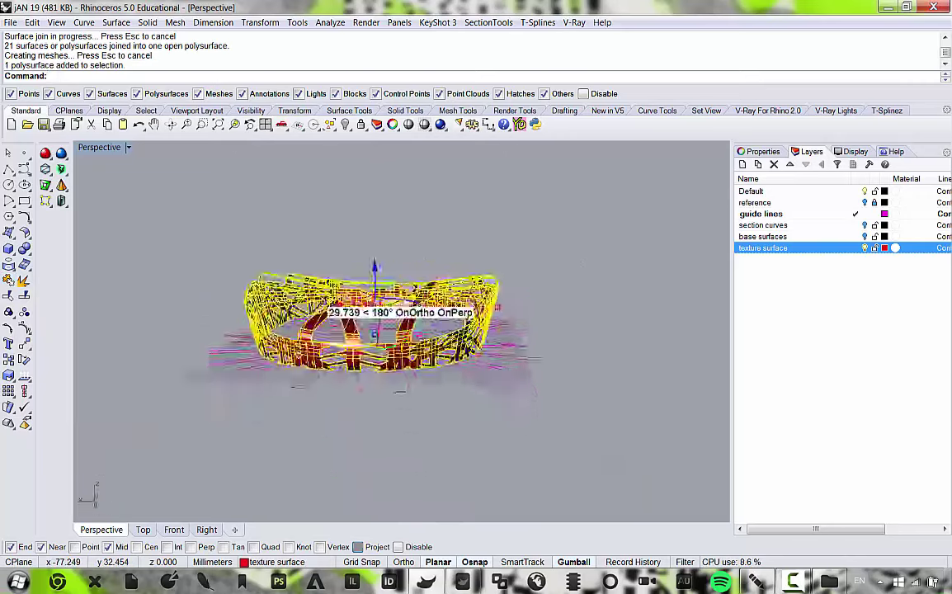
{"action": "scroll", "coordinate": [269, 271], "scroll_direction": "up", "scroll_amount": 5}
{"action": "right_click_drag", "start_coordinate": [269, 271], "coordinate": [442, 255]}
{"action": "scroll", "coordinate": [559, 380], "scroll_direction": "up", "scroll_amount": 4}
{"action": "key", "text": "Escape"}
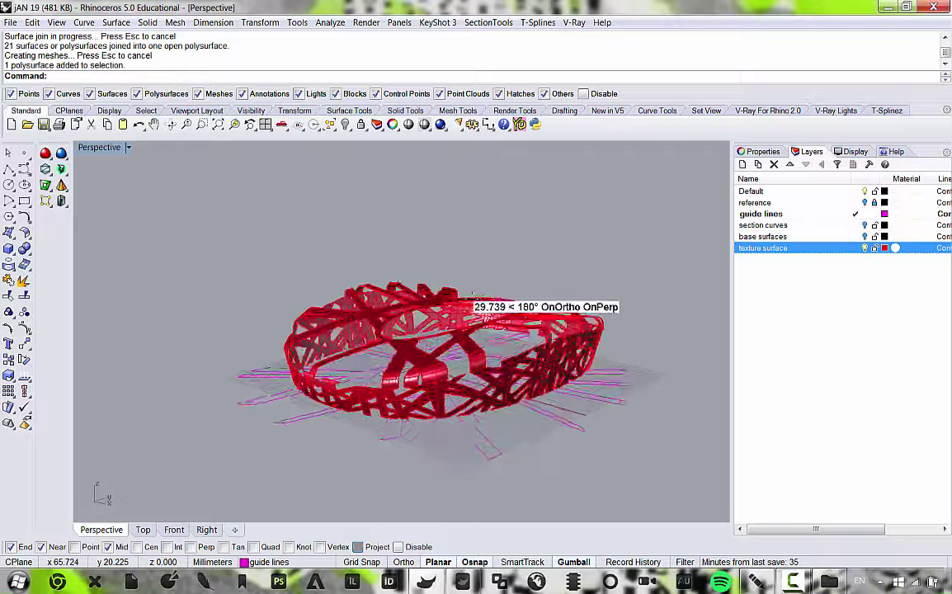
{"action": "scroll", "coordinate": [391, 338], "scroll_direction": "up", "scroll_amount": 5}
{"action": "right_click_drag", "start_coordinate": [261, 297], "coordinate": [387, 377]}
{"action": "scroll", "coordinate": [387, 330], "scroll_direction": "down", "scroll_amount": 7}
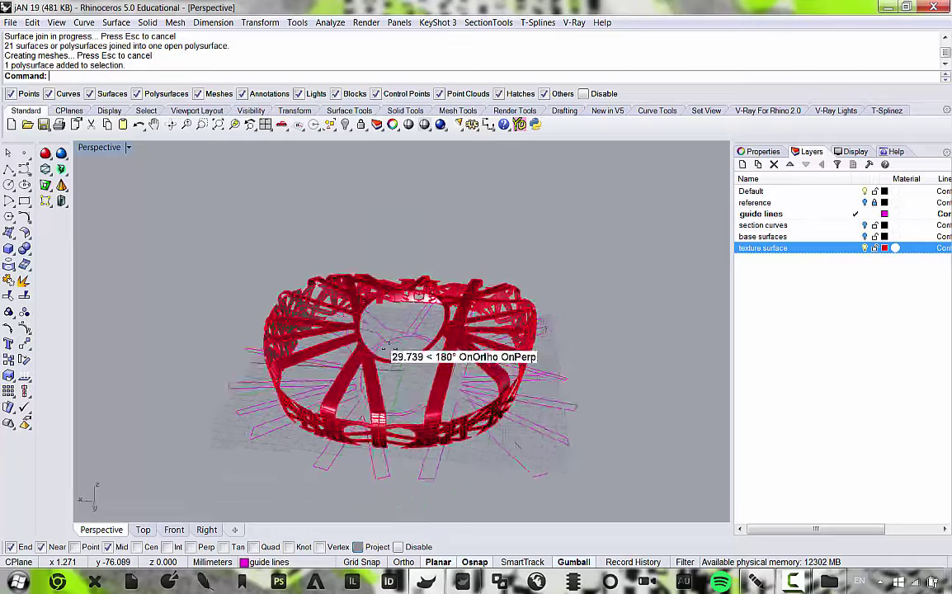
Delete the grouped guide outline curves lying beneath the seat.
{"action": "left_click", "coordinate": [384, 407]}
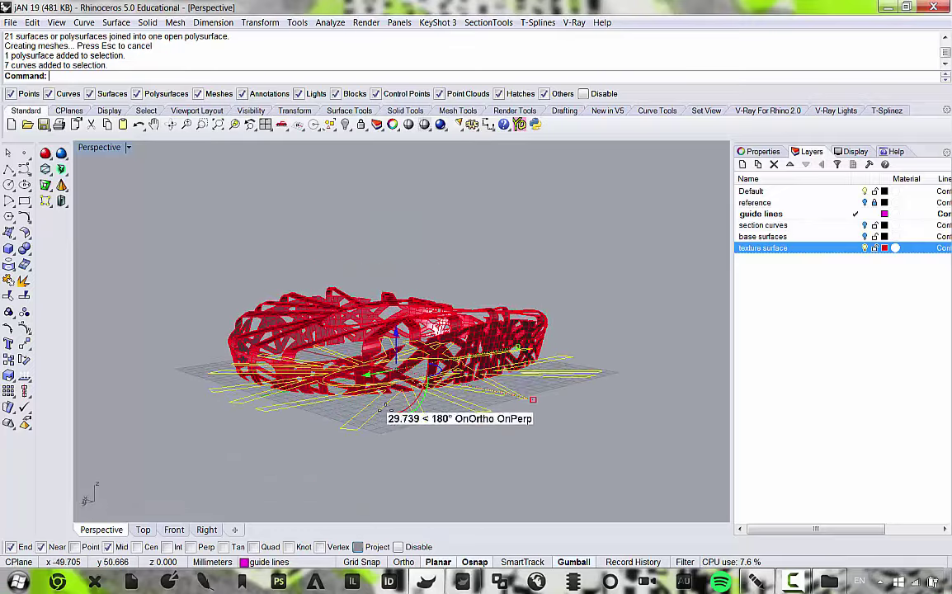
{"action": "key", "text": "Delete"}
{"action": "right_click_drag", "start_coordinate": [408, 394], "coordinate": [554, 339]}
{"action": "scroll", "coordinate": [442, 320], "scroll_direction": "up", "scroll_amount": 5}
{"action": "right_click_drag", "start_coordinate": [521, 368], "coordinate": [84, 356]}
{"action": "right_click_drag", "start_coordinate": [224, 372], "coordinate": [121, 366]}
Try to offset the joined pattern polysurface by 20 mm with sharp corners, non-solid and to one side, checking the direction arrows around the seat.
{"action": "left_click", "coordinate": [452, 380]}
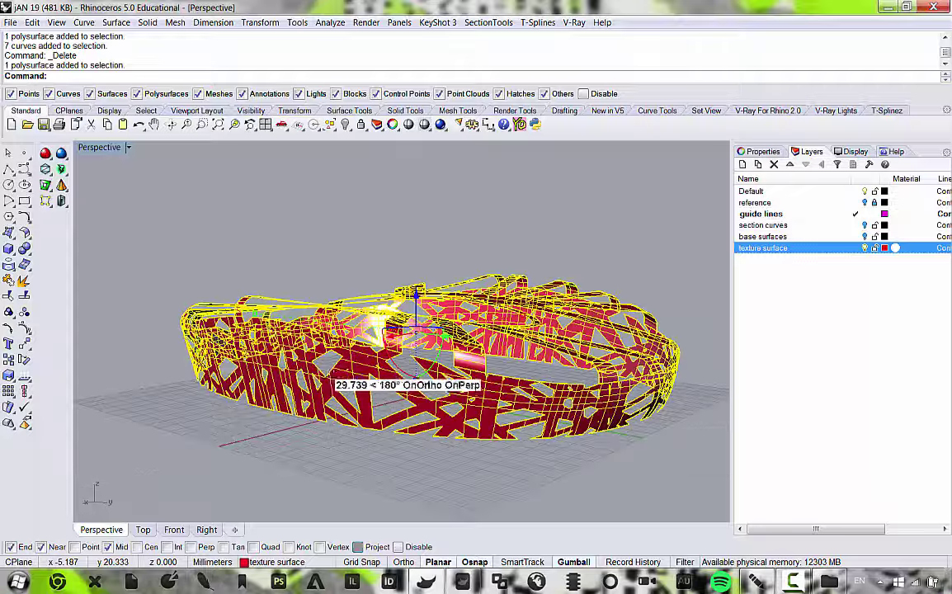
{"action": "right_click_drag", "start_coordinate": [450, 386], "coordinate": [464, 362]}
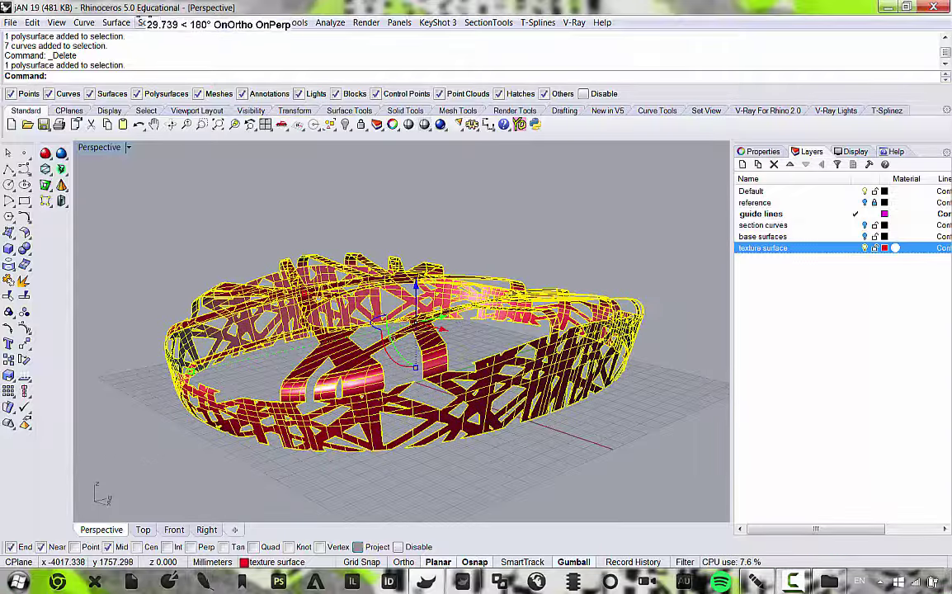
{"action": "left_click", "coordinate": [116, 22]}
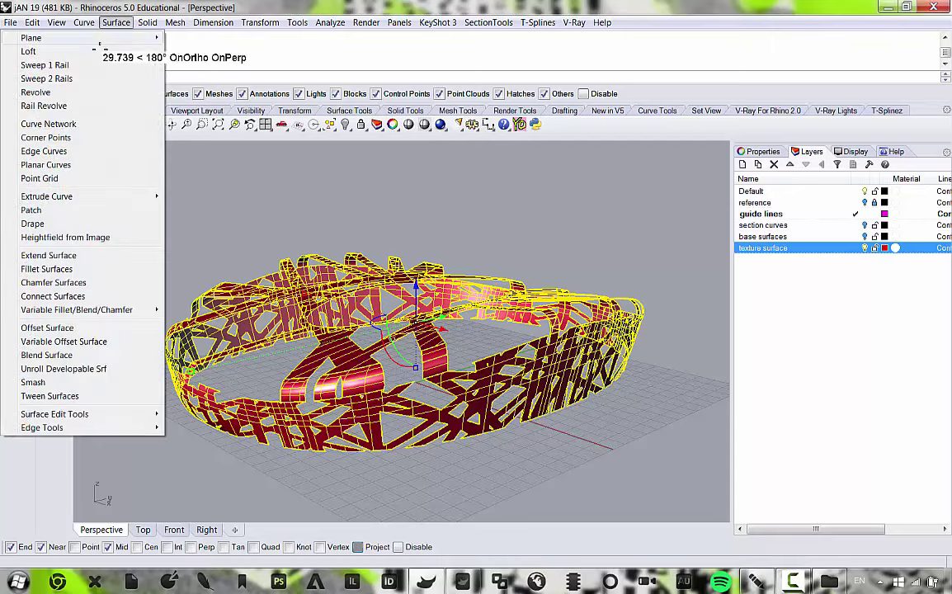
{"action": "left_click", "coordinate": [47, 328]}
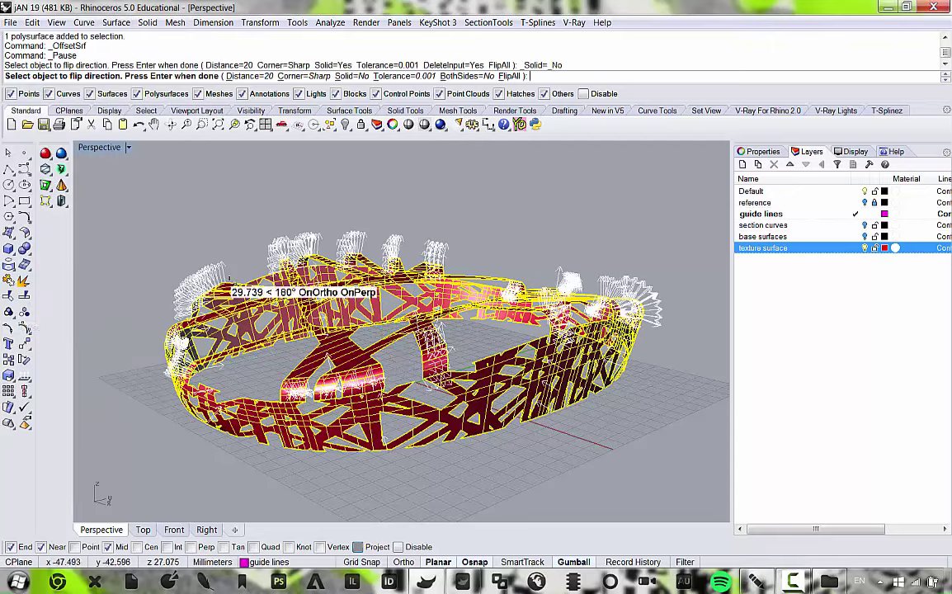
{"action": "mouse_move", "coordinate": [300, 236]}
{"action": "right_mouse_down"}
{"action": "mouse_move", "coordinate": [103, 230]}
{"action": "mouse_move", "coordinate": [779, 204]}
{"action": "mouse_move", "coordinate": [169, 211]}
{"action": "mouse_move", "coordinate": [248, 213]}
{"action": "mouse_move", "coordinate": [291, 243]}
{"action": "right_mouse_up"}
{"action": "right_click_drag", "start_coordinate": [330, 272], "coordinate": [412, 263]}
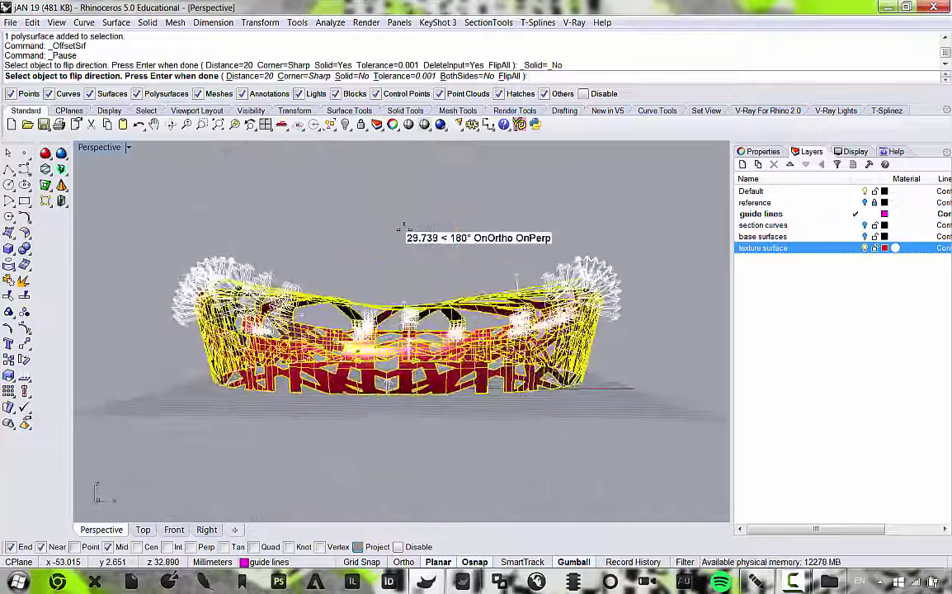
{"action": "right_click_drag", "start_coordinate": [256, 250], "coordinate": [221, 276]}
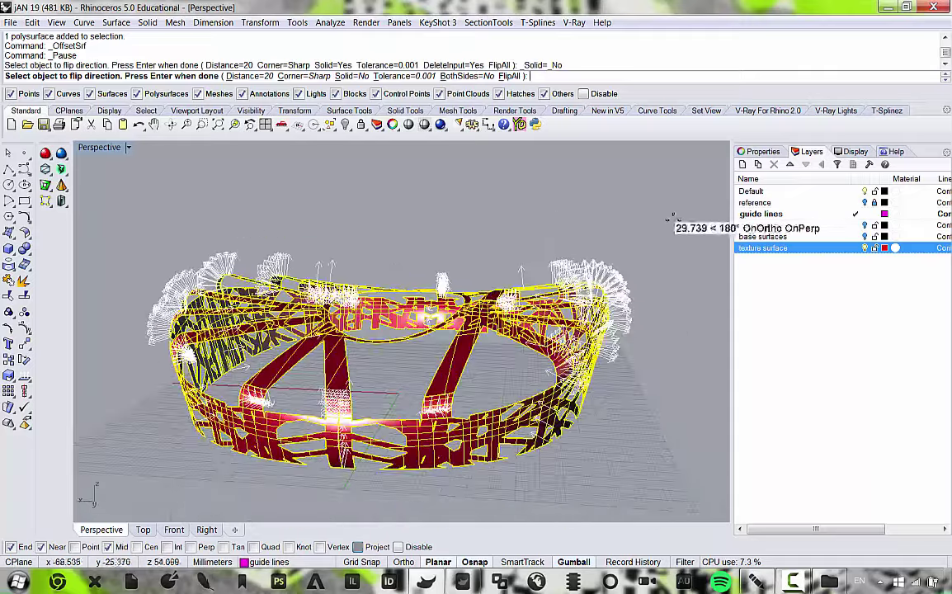
{"action": "scroll", "coordinate": [672, 219], "scroll_direction": "up", "scroll_amount": 5}
{"action": "right_click_drag", "start_coordinate": [391, 368], "coordinate": [646, 355]}
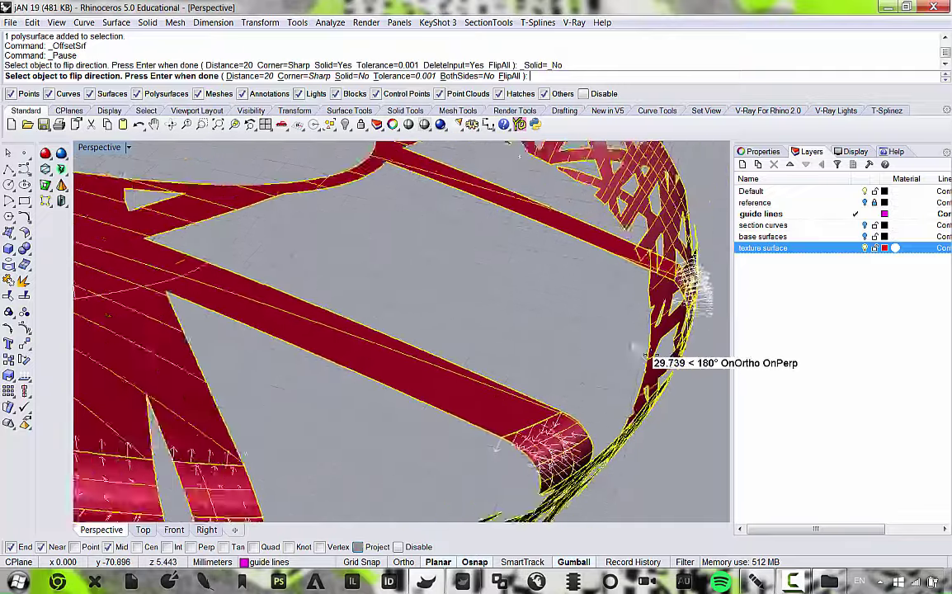
{"action": "scroll", "coordinate": [652, 367], "scroll_direction": "down", "scroll_amount": 10}
{"action": "right_click_drag", "start_coordinate": [663, 394], "coordinate": [500, 330]}
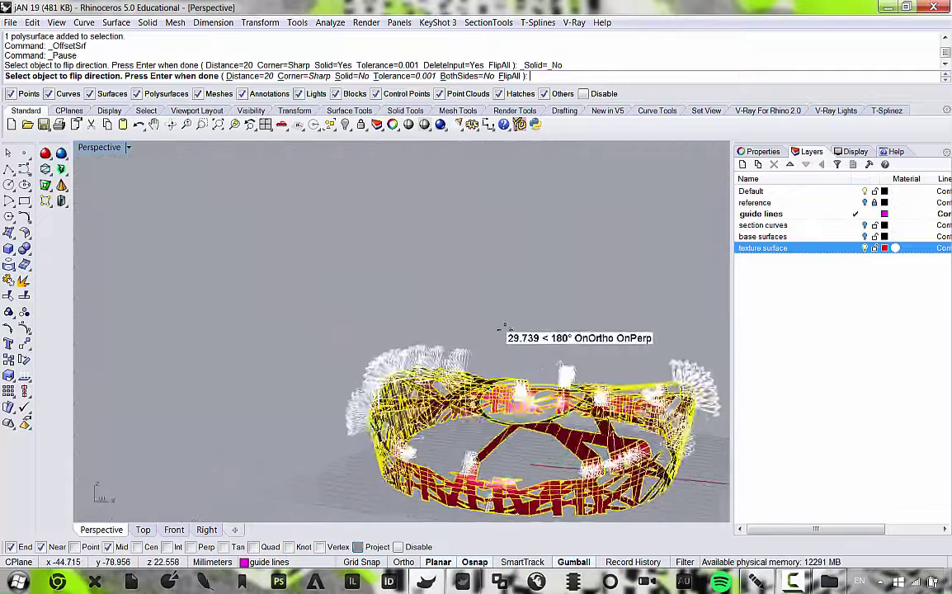
{"action": "scroll", "coordinate": [455, 394], "scroll_direction": "up", "scroll_amount": 5}
{"action": "right_click_drag", "start_coordinate": [452, 396], "coordinate": [382, 427]}
{"action": "scroll", "coordinate": [382, 427], "scroll_direction": "up", "scroll_amount": 5}
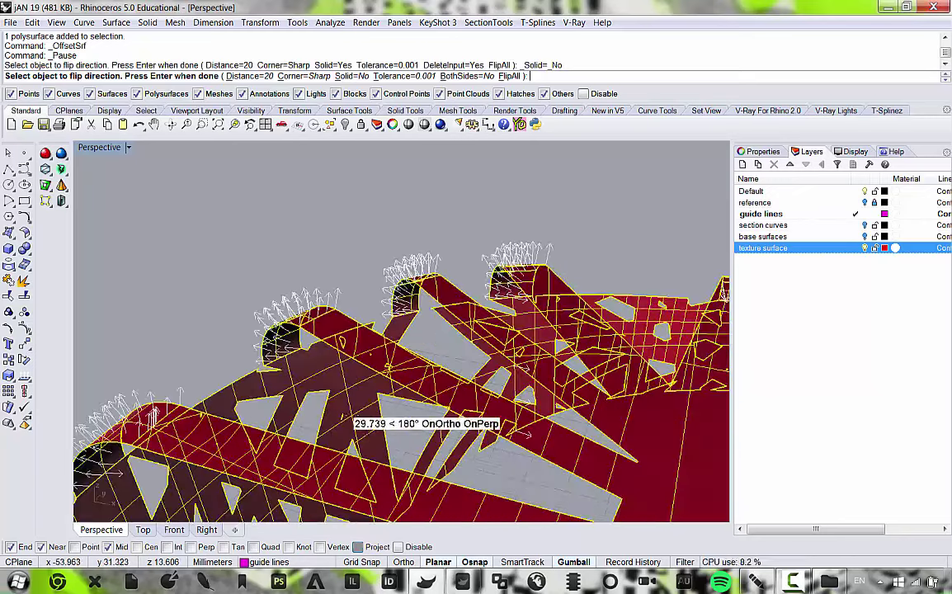
{"action": "scroll", "coordinate": [340, 412], "scroll_direction": "down", "scroll_amount": 4}
{"action": "right_click_drag", "start_coordinate": [330, 379], "coordinate": [348, 357]}
{"action": "scroll", "coordinate": [354, 350], "scroll_direction": "down", "scroll_amount": 6}
{"action": "key", "text": "Return"}
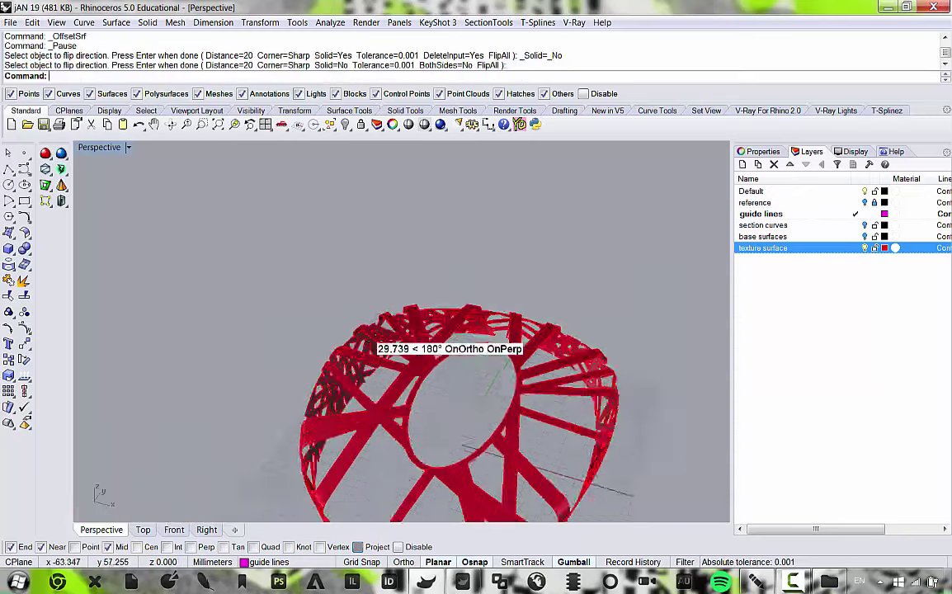
Explode the joined pattern polysurface and select the two patterned surfaces that form the outer rim.
{"action": "scroll", "coordinate": [358, 367], "scroll_direction": "up", "scroll_amount": 4}
{"action": "left_click", "coordinate": [272, 412]}
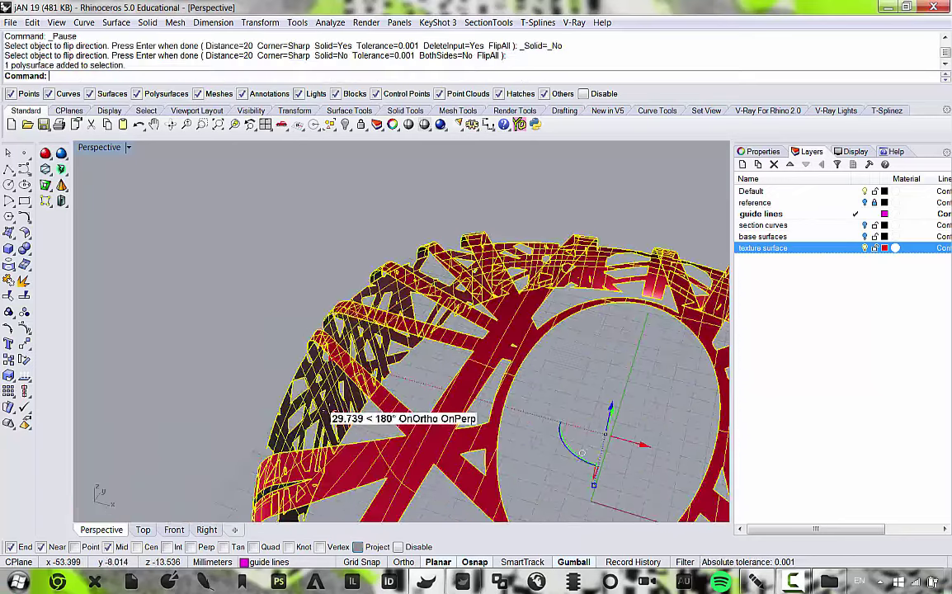
{"action": "left_click", "coordinate": [22, 281]}
{"action": "left_click", "coordinate": [295, 396]}
{"action": "scroll", "coordinate": [363, 388], "scroll_direction": "down", "scroll_amount": 5}
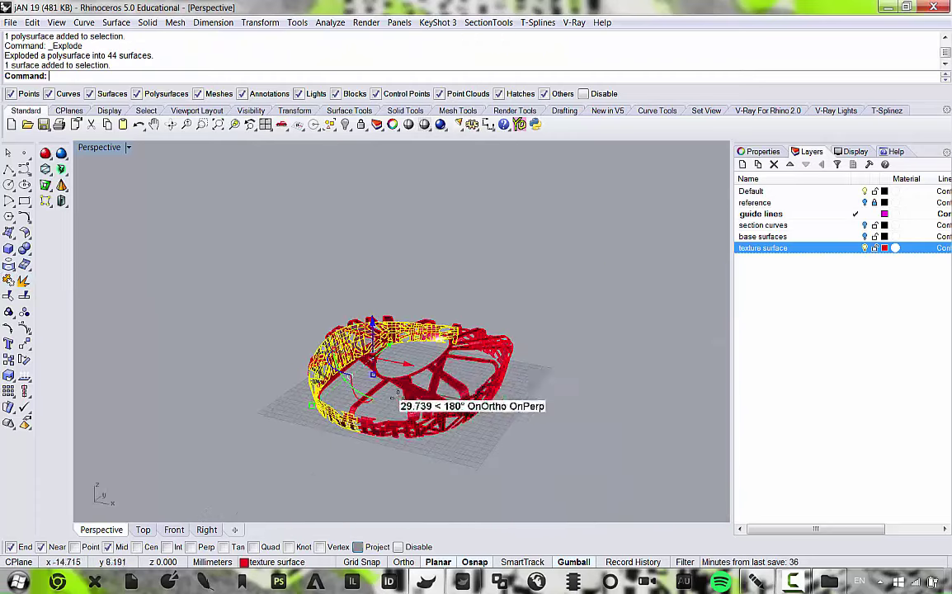
{"action": "scroll", "coordinate": [371, 383], "scroll_direction": "up", "scroll_amount": 5}
{"action": "scroll", "coordinate": [354, 392], "scroll_direction": "down", "scroll_amount": 1}
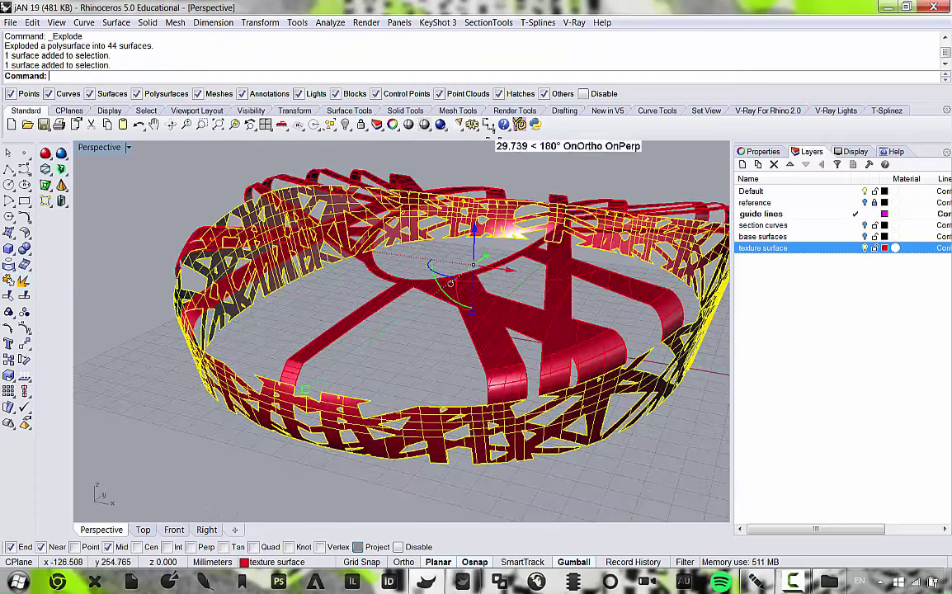
Flip the normal direction of the two selected rim surfaces.
{"action": "left_click", "coordinate": [360, 108]}
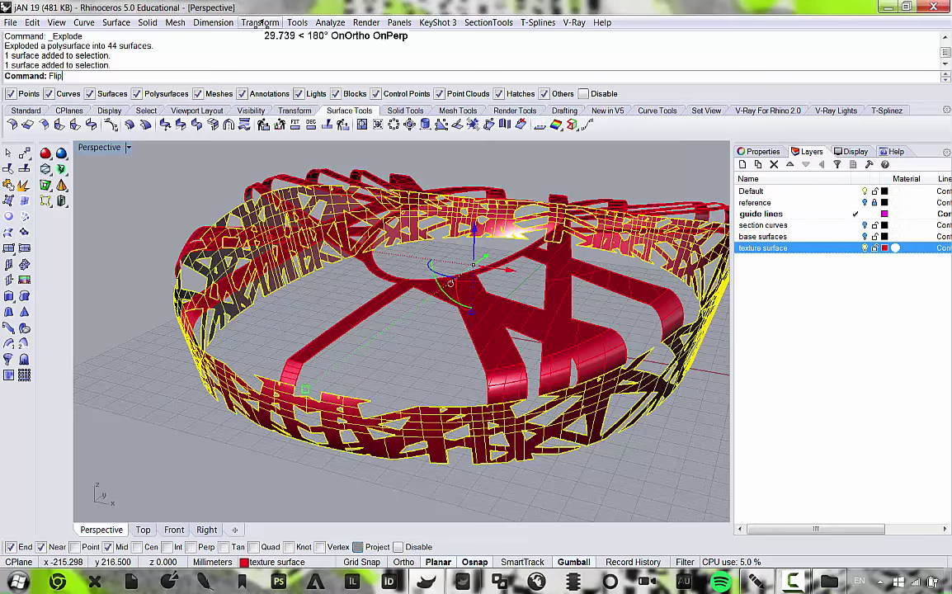
{"action": "type", "text": "d"}
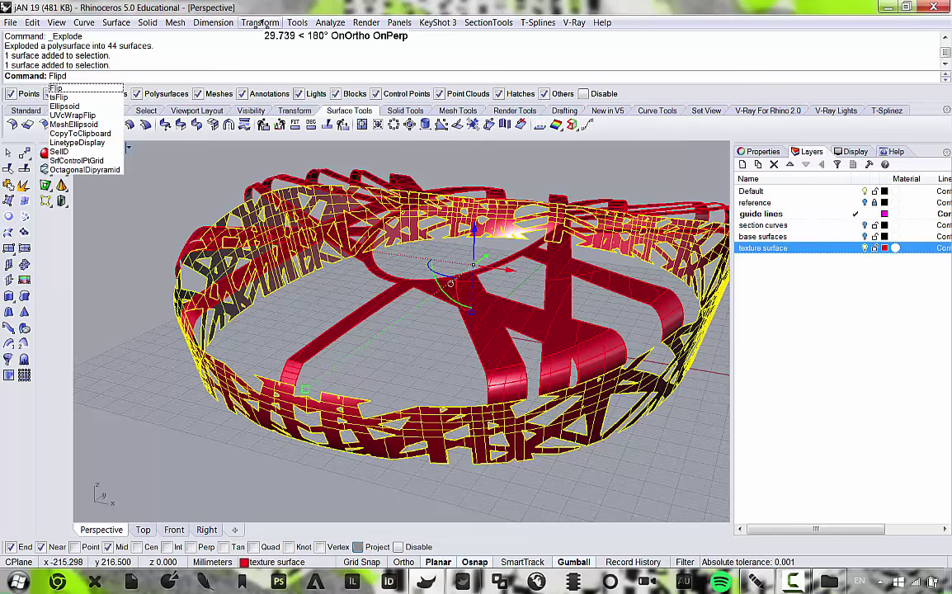
{"action": "key", "text": "BackSpace"}
{"action": "key", "text": "BackSpace"}
{"action": "key", "text": "BackSpace"}
{"action": "key", "text": "BackSpace"}
{"action": "key", "text": "BackSpace"}
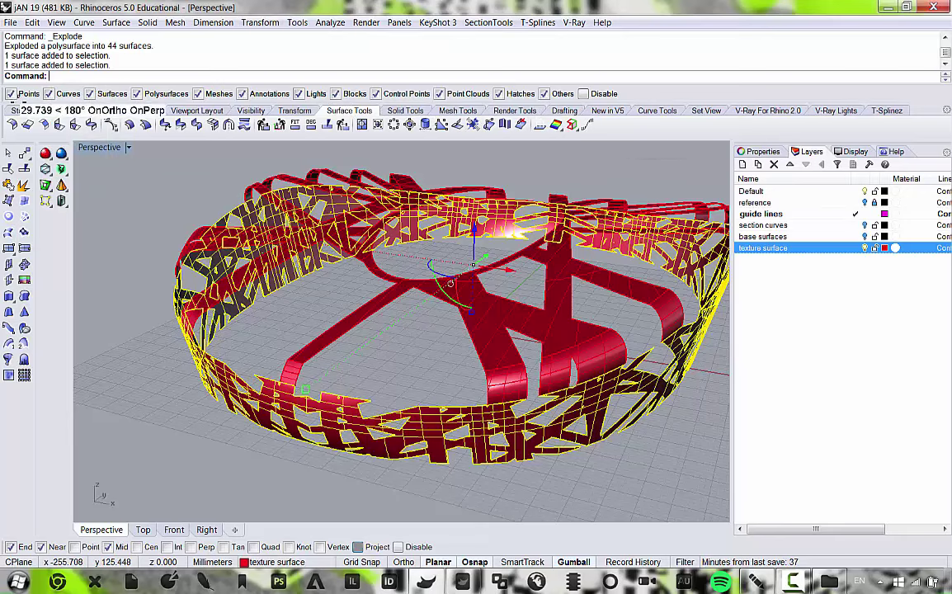
{"action": "left_click", "coordinate": [20, 110]}
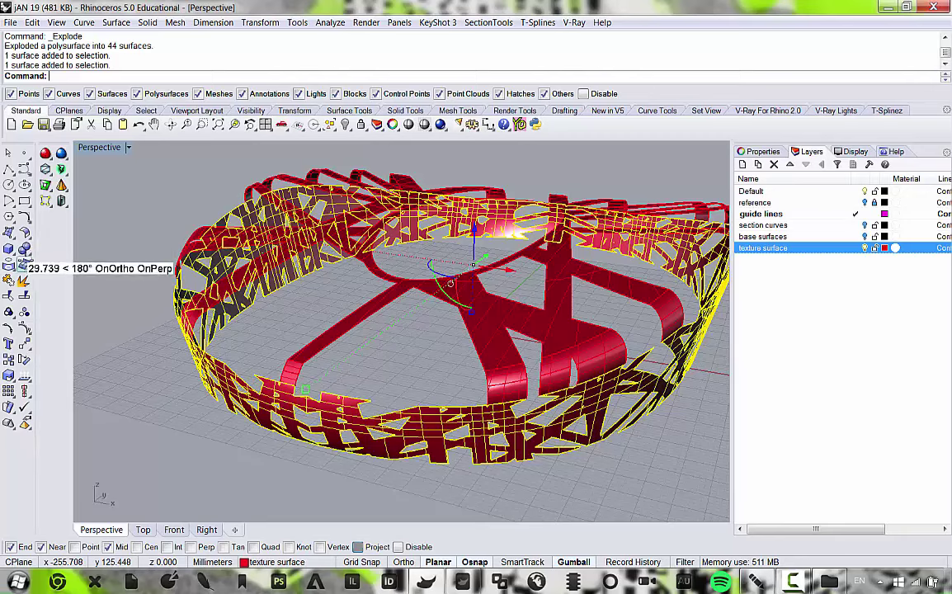
{"action": "left_click", "coordinate": [23, 231]}
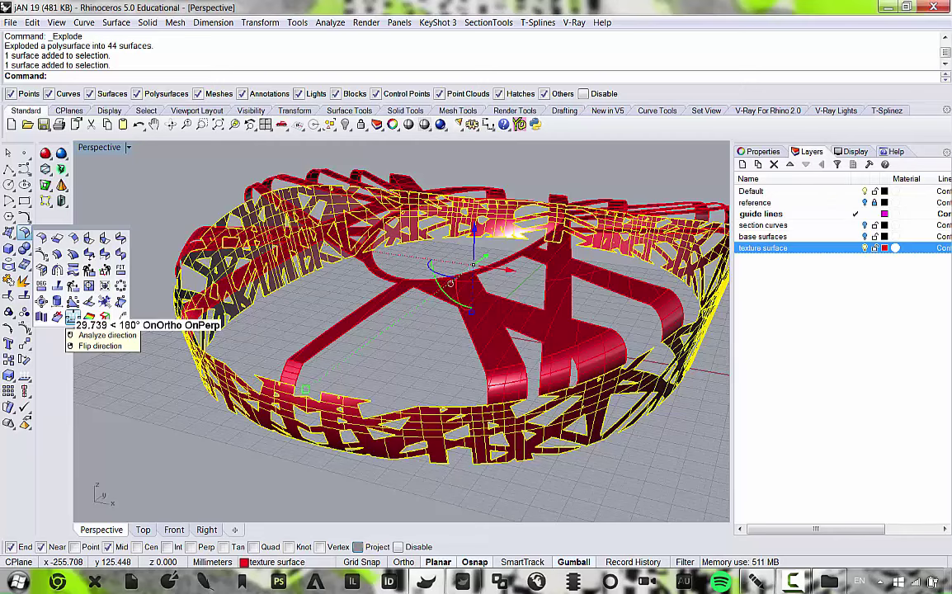
{"action": "right_click", "coordinate": [70, 318]}
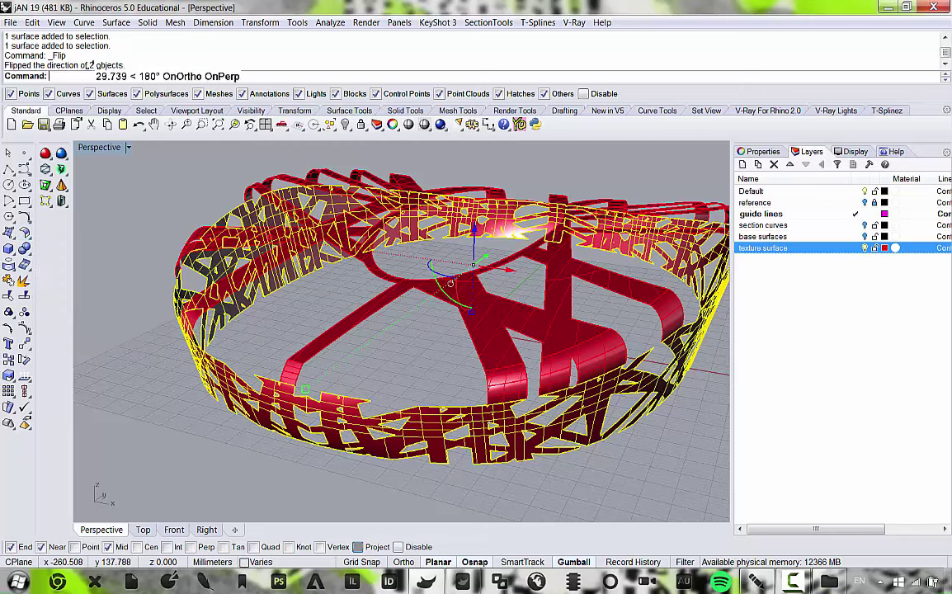
Select all the exploded pattern surfaces, join them back into one polysurface and clear the selection.
{"action": "scroll", "coordinate": [289, 235], "scroll_direction": "down", "scroll_amount": 3}
{"action": "right_click_drag", "start_coordinate": [289, 235], "coordinate": [404, 265]}
{"action": "scroll", "coordinate": [368, 276], "scroll_direction": "down", "scroll_amount": 2}
{"action": "left_click", "coordinate": [615, 382]}
{"action": "left_click_drag", "start_coordinate": [221, 140], "coordinate": [586, 355]}
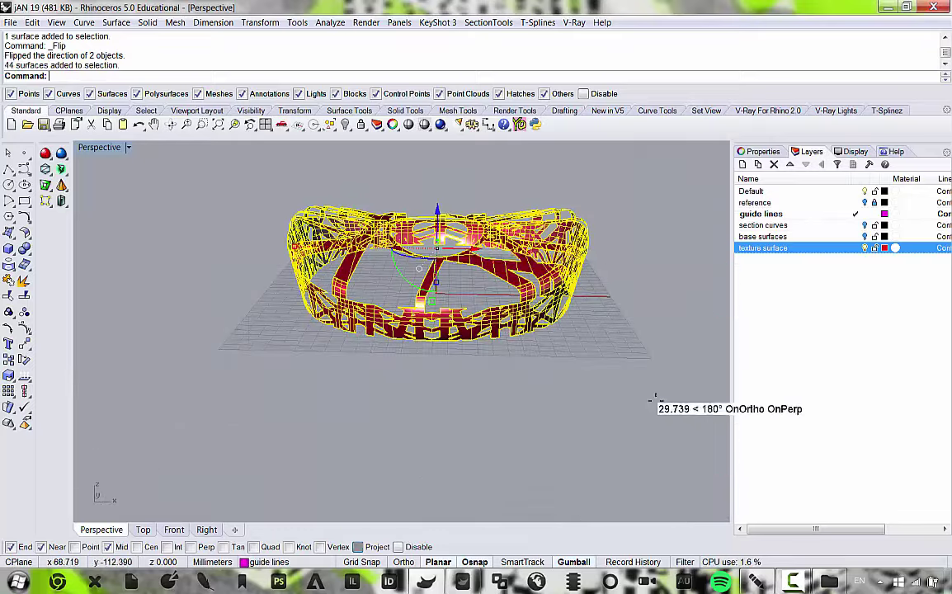
{"action": "left_click", "coordinate": [7, 279]}
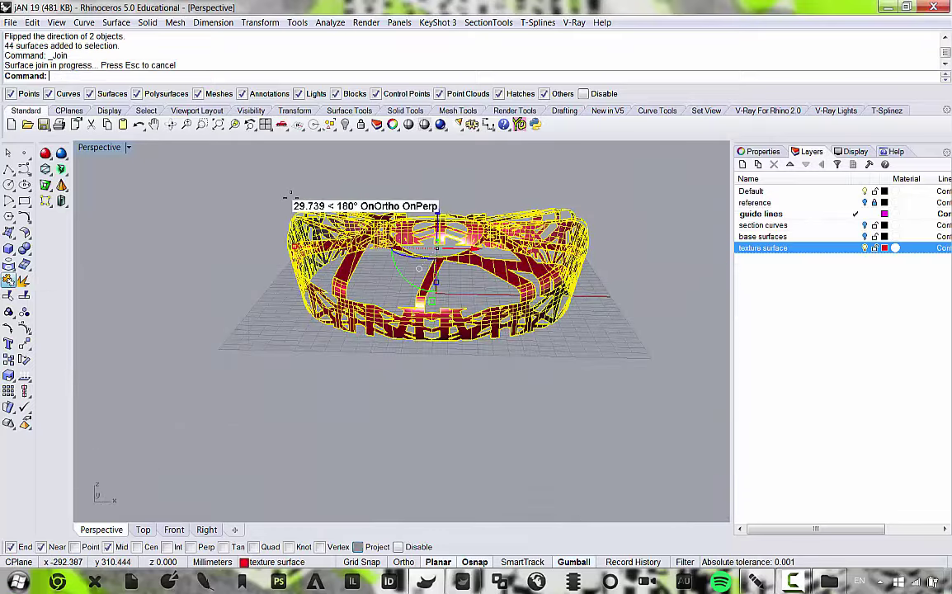
{"action": "scroll", "coordinate": [368, 287], "scroll_direction": "up", "scroll_amount": 5}
{"action": "scroll", "coordinate": [360, 272], "scroll_direction": "down", "scroll_amount": 5}
{"action": "right_click_drag", "start_coordinate": [361, 272], "coordinate": [367, 312]}
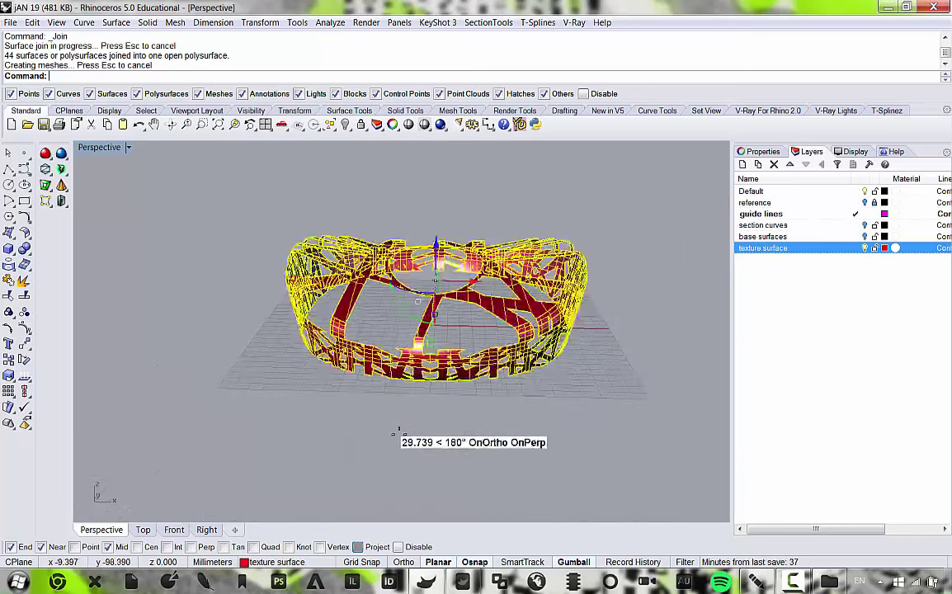
{"action": "left_click", "coordinate": [403, 427]}
Start a surface offset of the rejoined pattern polysurface with the Solid option set to Yes.
{"action": "right_click_drag", "start_coordinate": [412, 410], "coordinate": [472, 349]}
{"action": "scroll", "coordinate": [471, 347], "scroll_direction": "up", "scroll_amount": 6}
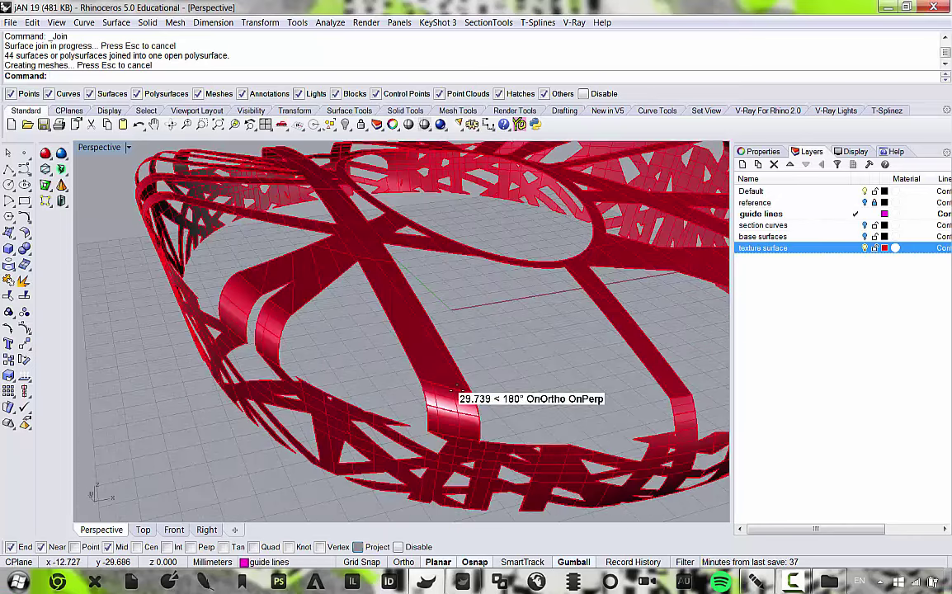
{"action": "left_click", "coordinate": [453, 389]}
{"action": "left_click", "coordinate": [109, 20]}
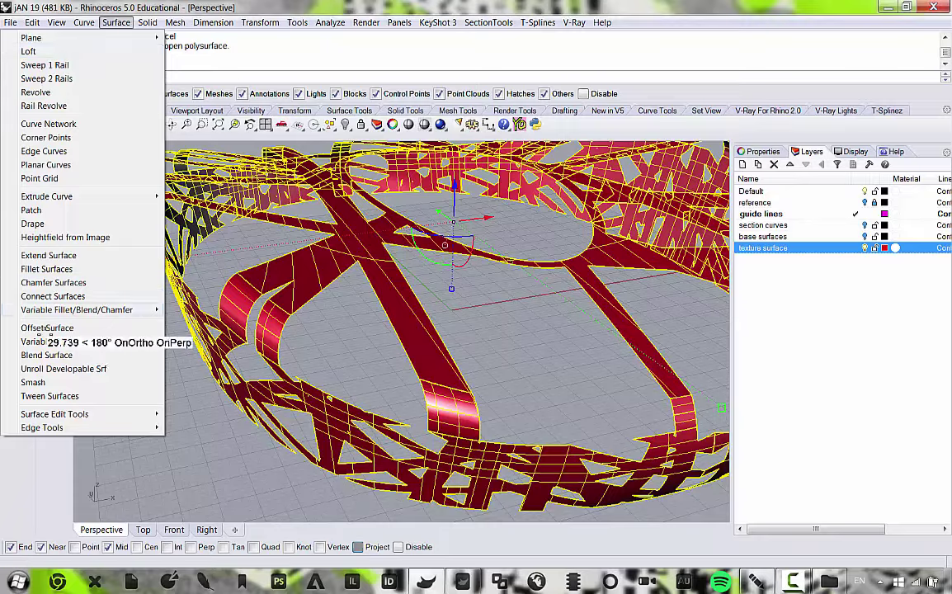
{"action": "left_click", "coordinate": [102, 329]}
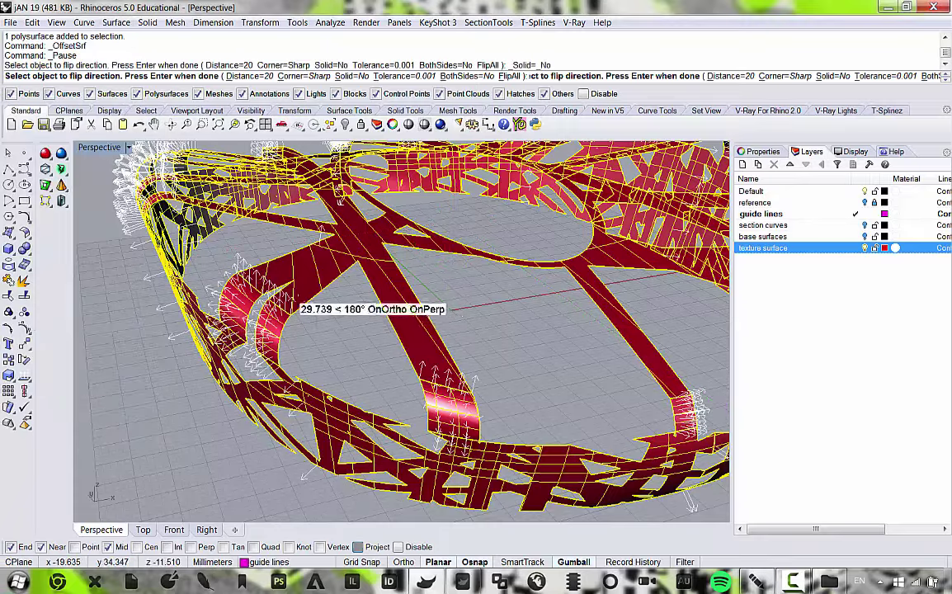
{"action": "right_click_drag", "start_coordinate": [297, 302], "coordinate": [396, 355]}
{"action": "scroll", "coordinate": [399, 333], "scroll_direction": "down", "scroll_amount": 3}
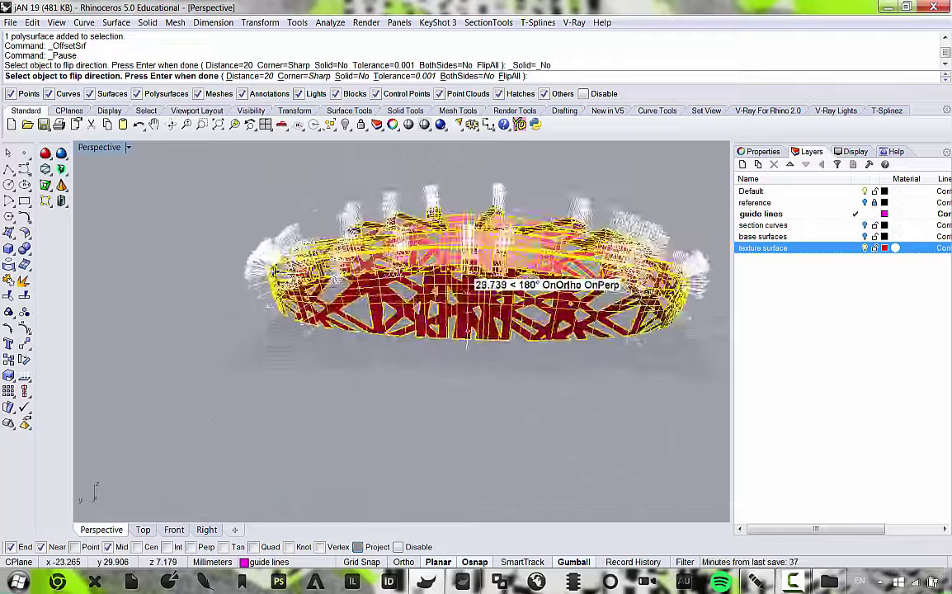
{"action": "scroll", "coordinate": [432, 290], "scroll_direction": "up", "scroll_amount": 3}
{"action": "right_click_drag", "start_coordinate": [446, 282], "coordinate": [392, 126]}
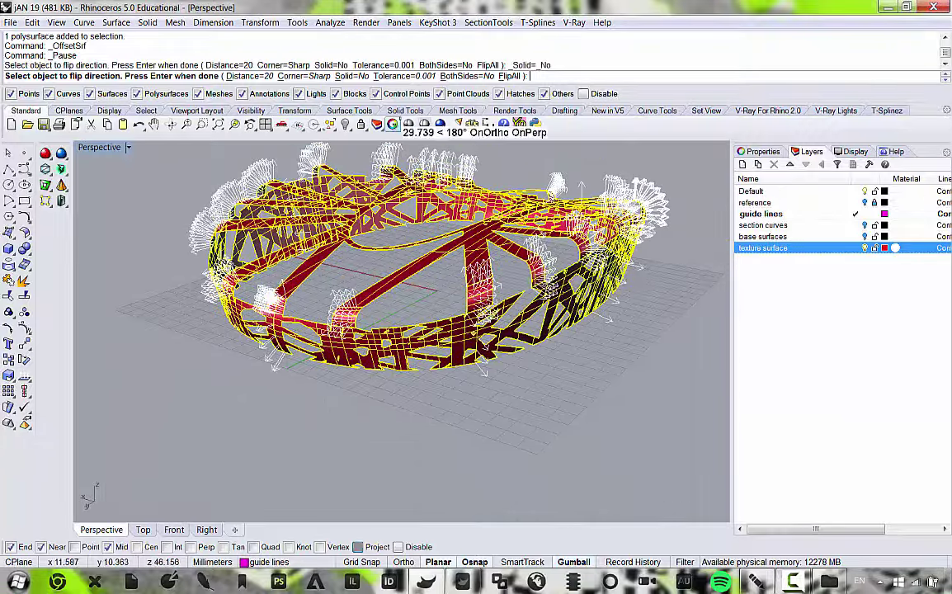
{"action": "left_click", "coordinate": [344, 76]}
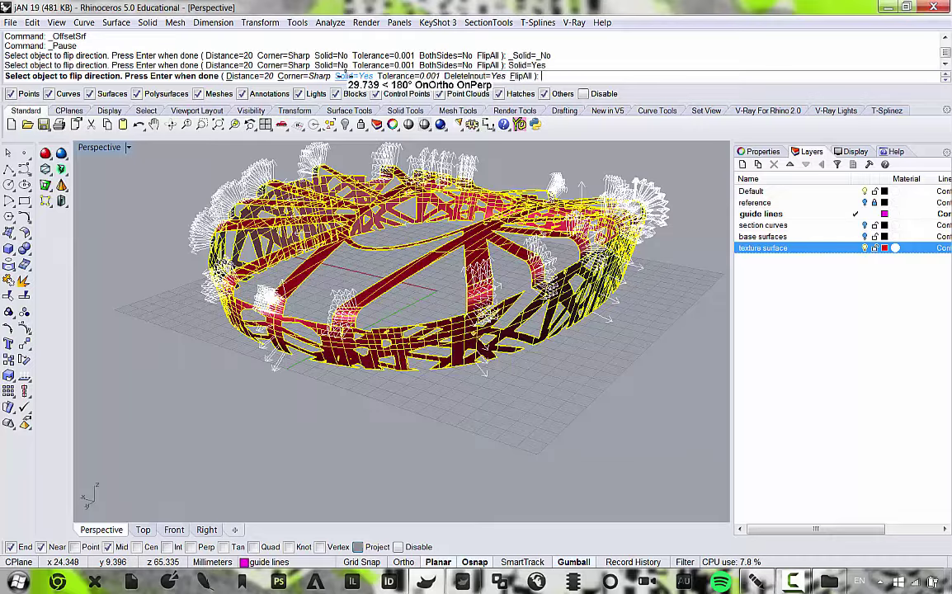
Examine the offset direction arrows on the rim, the curved strip bends and the top opening from several sides.
{"action": "right_click_drag", "start_coordinate": [550, 258], "coordinate": [420, 268]}
{"action": "scroll", "coordinate": [130, 257], "scroll_direction": "up", "scroll_amount": 5}
{"action": "right_click_drag", "start_coordinate": [129, 258], "coordinate": [396, 302]}
{"action": "scroll", "coordinate": [330, 307], "scroll_direction": "down", "scroll_amount": 6}
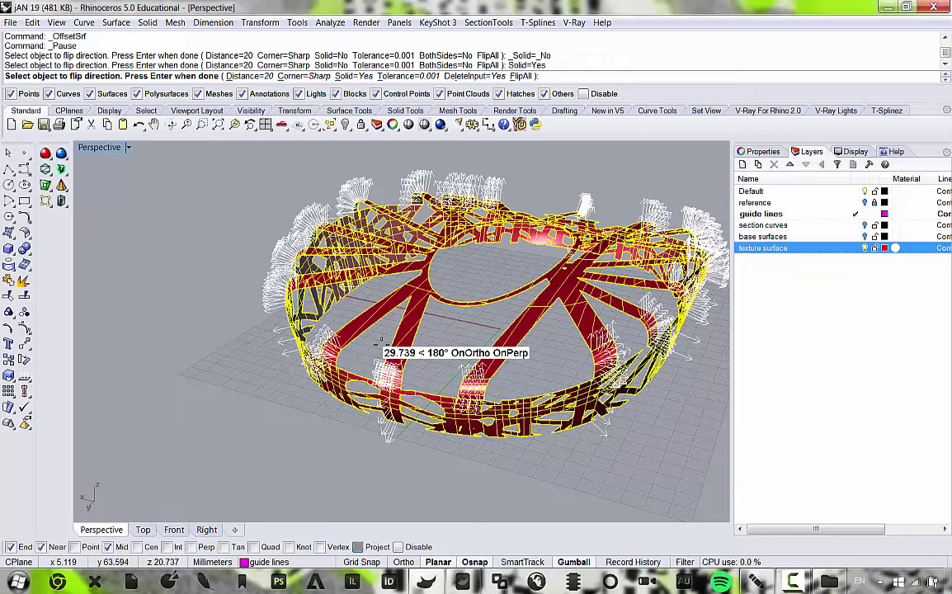
{"action": "scroll", "coordinate": [382, 228], "scroll_direction": "up", "scroll_amount": 5}
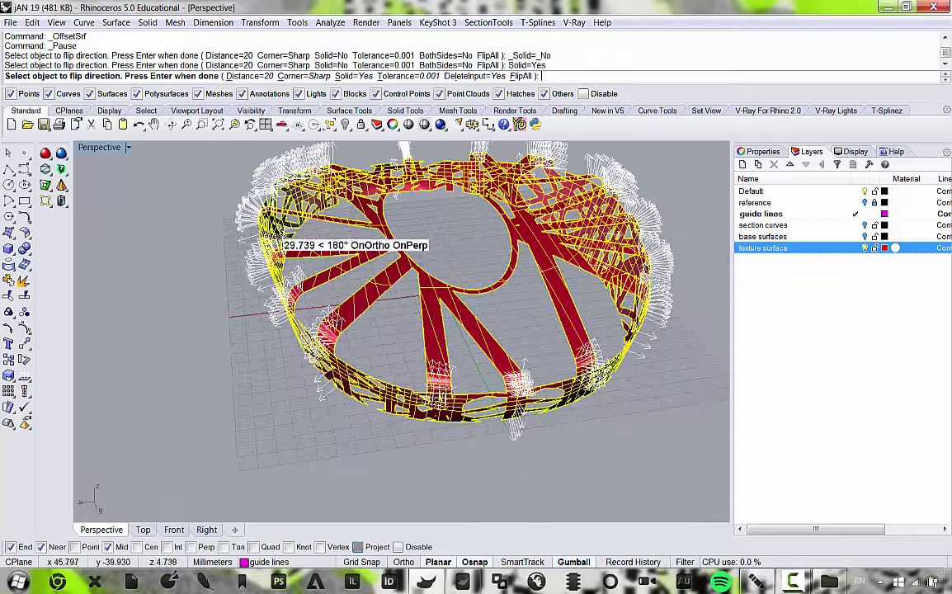
{"action": "right_click_drag", "start_coordinate": [360, 277], "coordinate": [401, 268]}
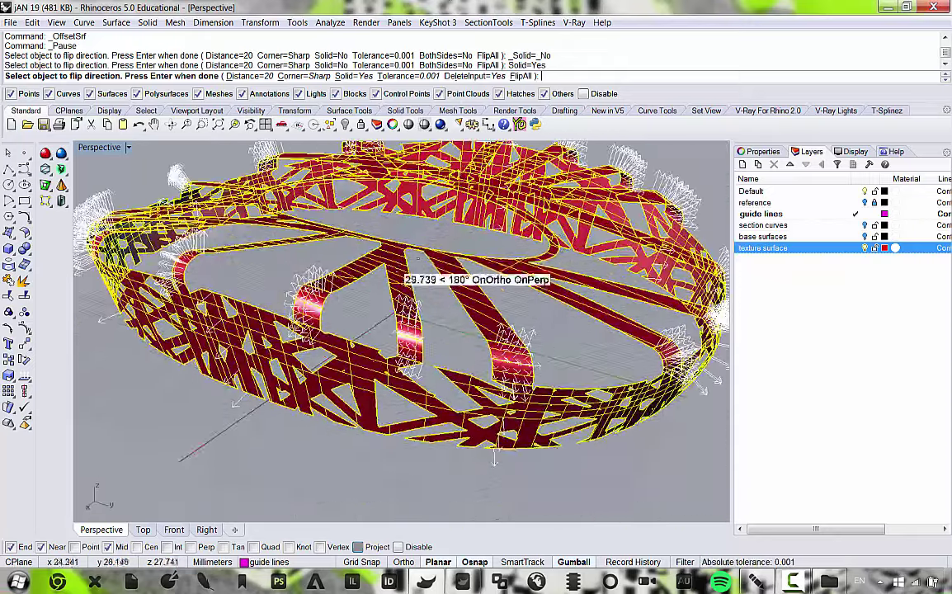
{"action": "scroll", "coordinate": [313, 276], "scroll_direction": "up", "scroll_amount": 3}
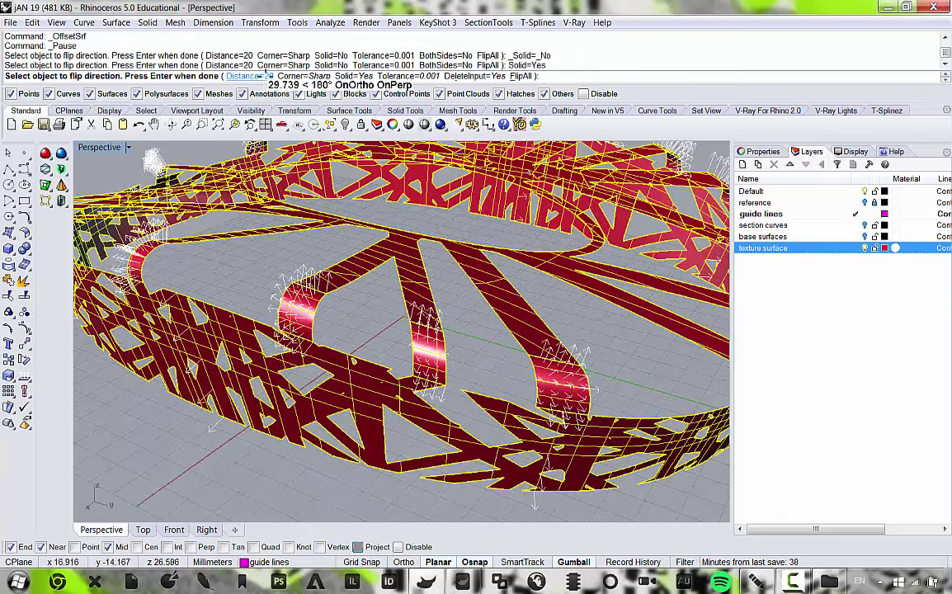
{"action": "mouse_move", "coordinate": [368, 315]}
{"action": "right_mouse_down"}
{"action": "mouse_move", "coordinate": [321, 310]}
{"action": "mouse_move", "coordinate": [360, 302]}
{"action": "mouse_move", "coordinate": [297, 350]}
{"action": "mouse_move", "coordinate": [378, 326]}
{"action": "right_mouse_up"}
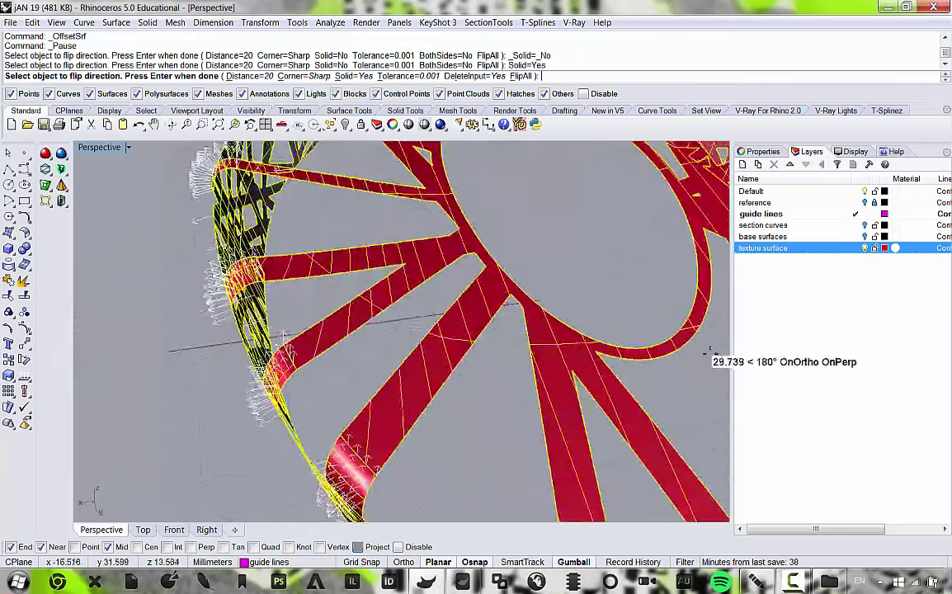
{"action": "scroll", "coordinate": [709, 352], "scroll_direction": "up", "scroll_amount": 4}
{"action": "scroll", "coordinate": [621, 334], "scroll_direction": "down", "scroll_amount": 3}
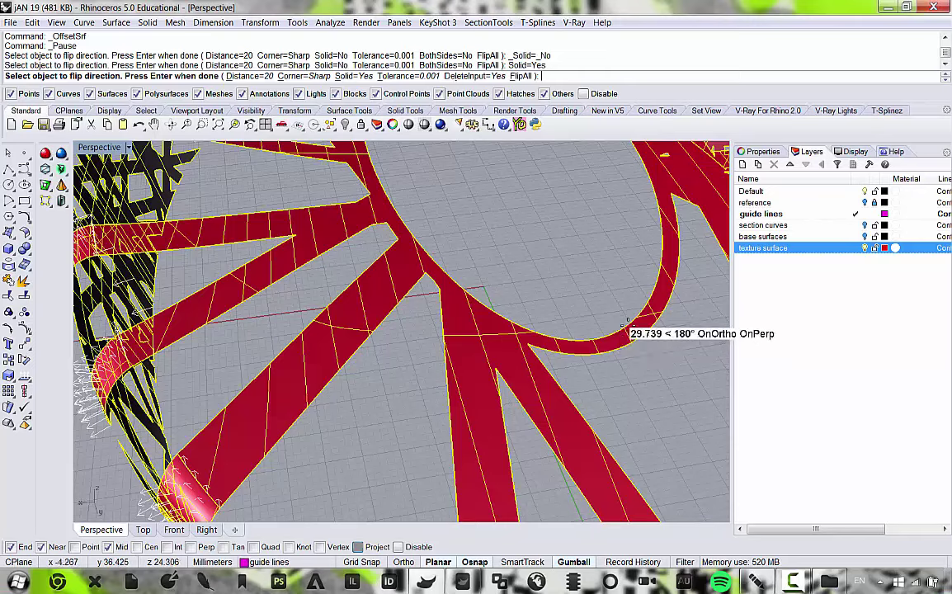
{"action": "scroll", "coordinate": [625, 323], "scroll_direction": "down", "scroll_amount": 5}
{"action": "right_click_drag", "start_coordinate": [400, 359], "coordinate": [379, 281]}
{"action": "scroll", "coordinate": [341, 279], "scroll_direction": "up", "scroll_amount": 7}
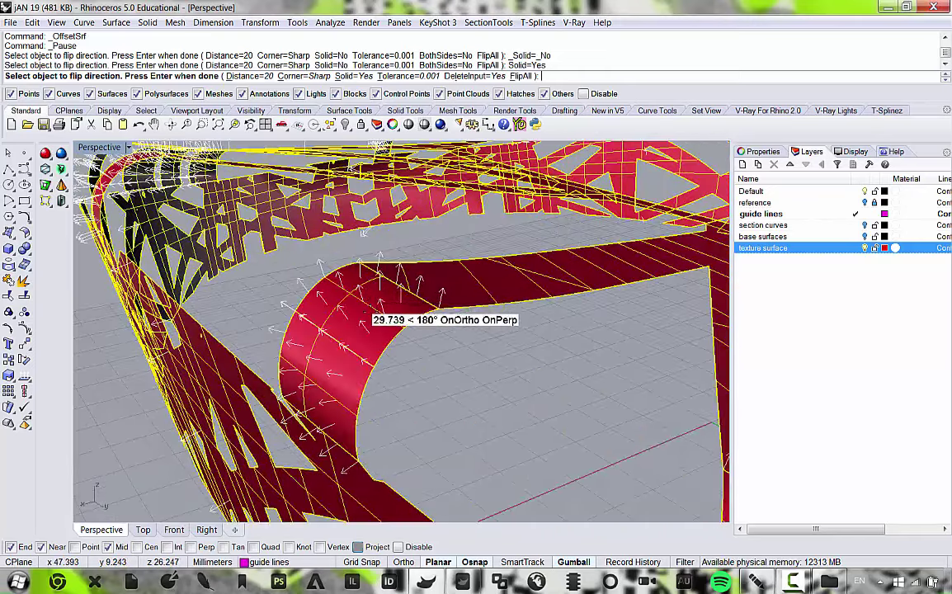
{"action": "right_click_drag", "start_coordinate": [393, 357], "coordinate": [330, 240]}
Set the offset distance to 1 mm and the corner style to Sharp.
{"action": "left_click", "coordinate": [248, 75]}
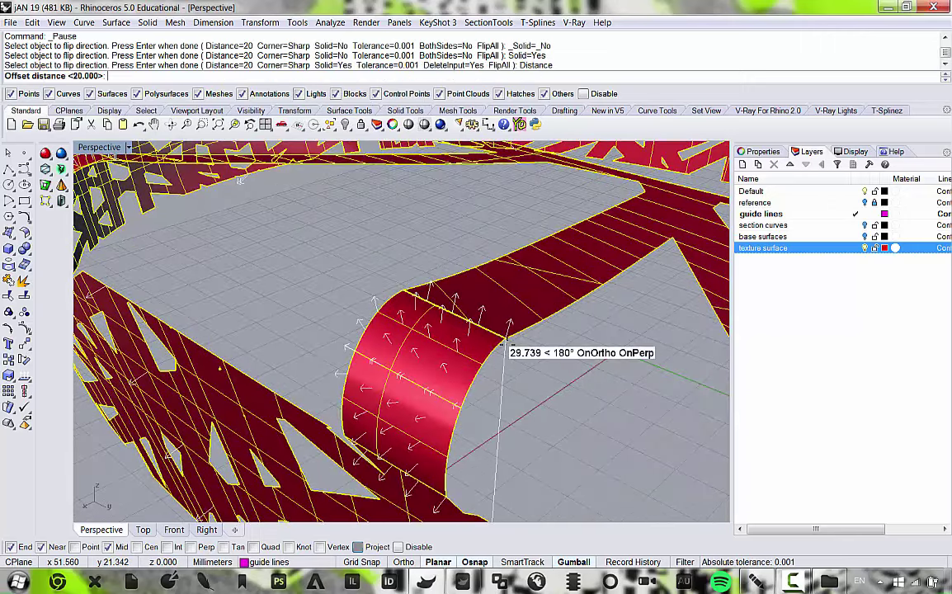
{"action": "type", "text": "1"}
{"action": "key", "text": "Return"}
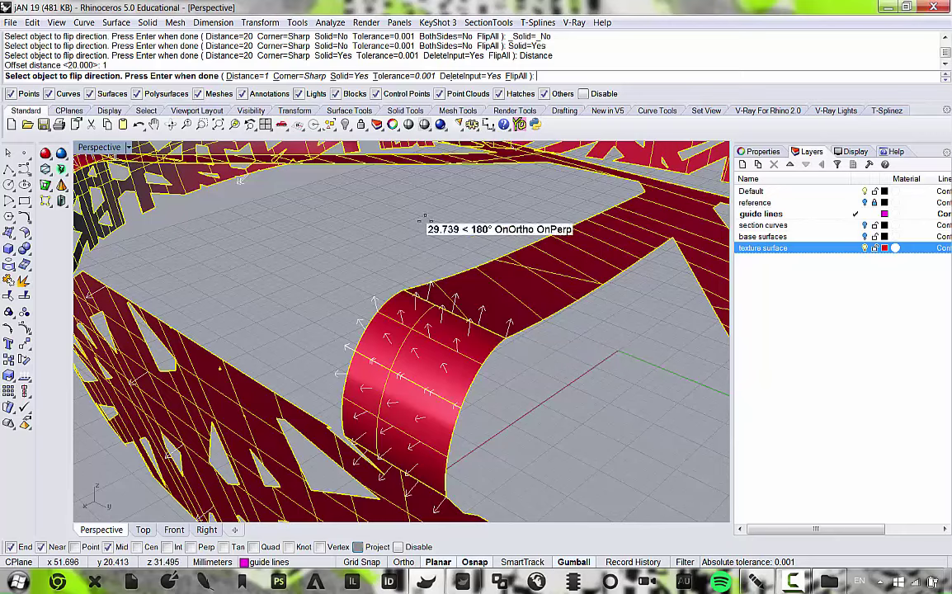
{"action": "right_click_drag", "start_coordinate": [360, 219], "coordinate": [330, 347]}
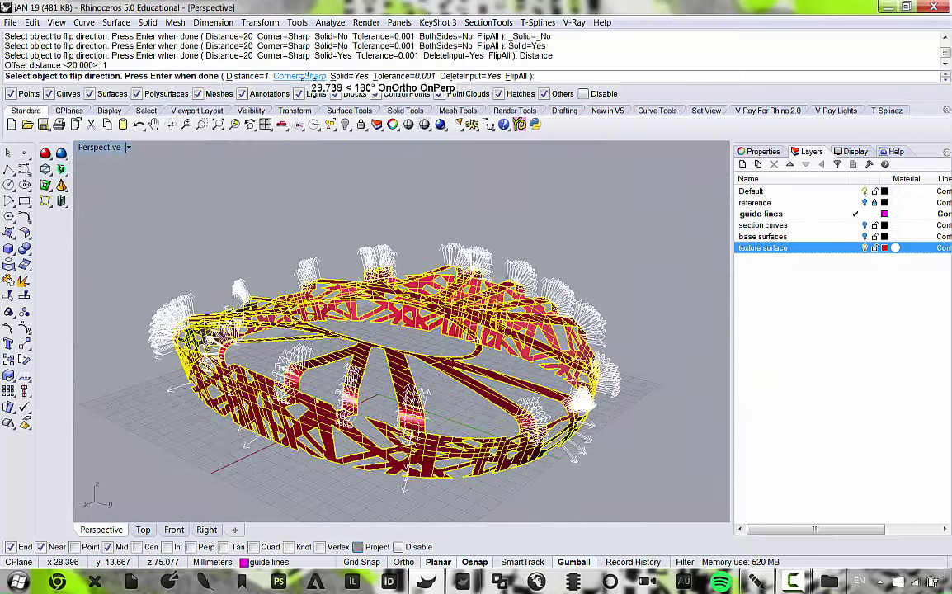
{"action": "left_click", "coordinate": [303, 75]}
{"action": "left_click", "coordinate": [300, 75]}
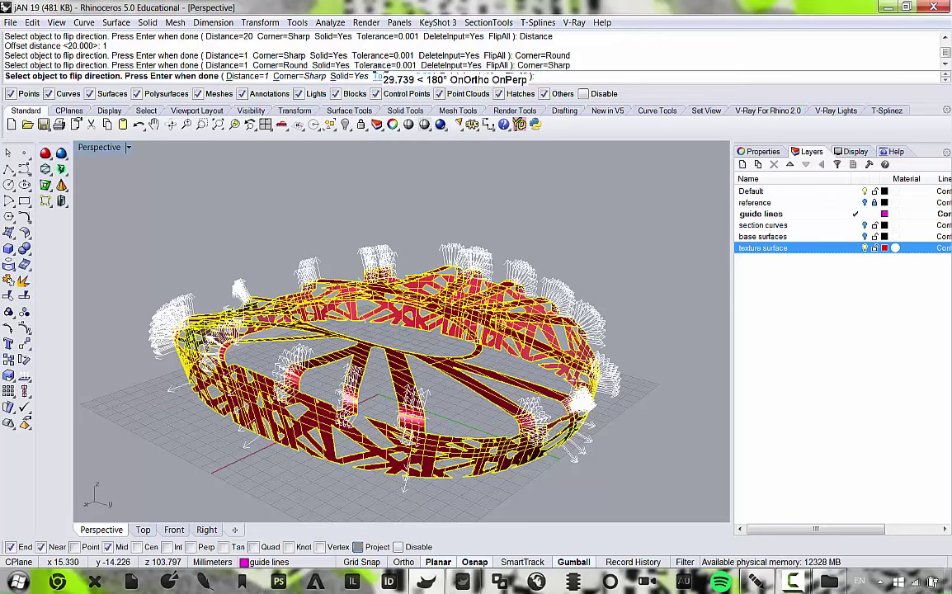
Switch to the Jan 19 class files folder, preview the Beijing-bird-nest-4 photo and return to the Rhinoceros model.
{"action": "left_click", "coordinate": [829, 581]}
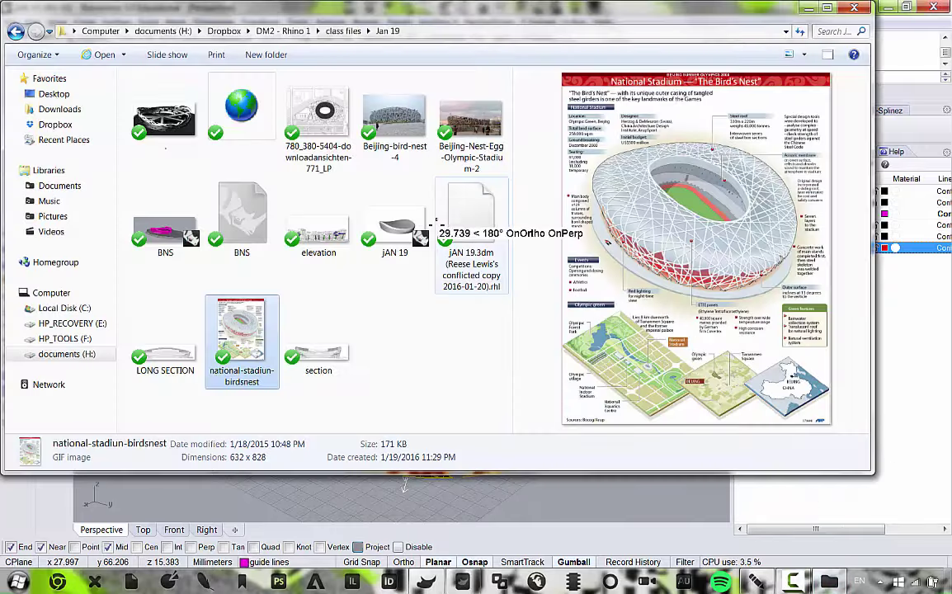
{"action": "left_click", "coordinate": [391, 124]}
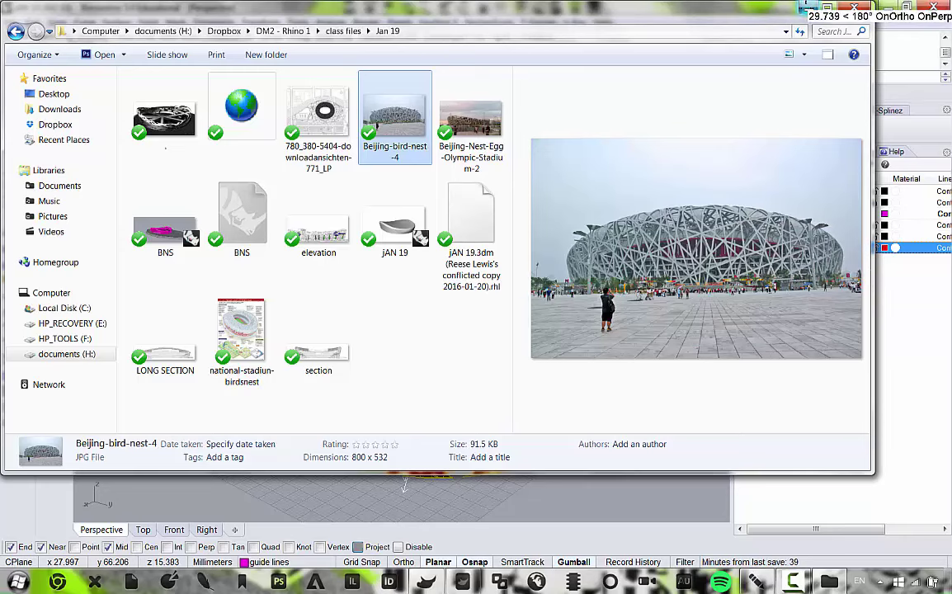
{"action": "left_click", "coordinate": [806, 6]}
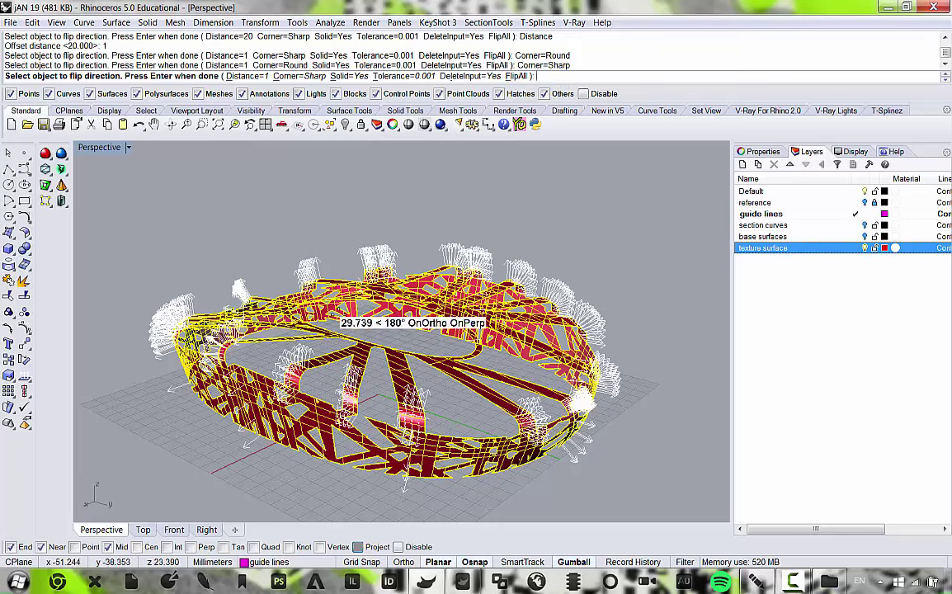
Run the 1 mm solid offset on the pattern polysurface and select the resulting thickened strips up close.
{"action": "right_click_drag", "start_coordinate": [334, 314], "coordinate": [383, 324]}
{"action": "key", "text": "Return"}
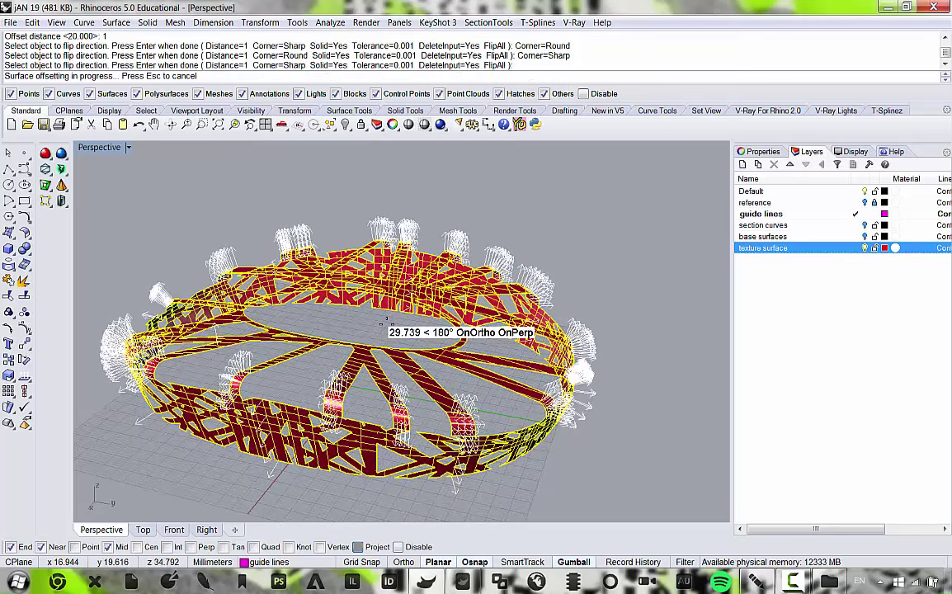
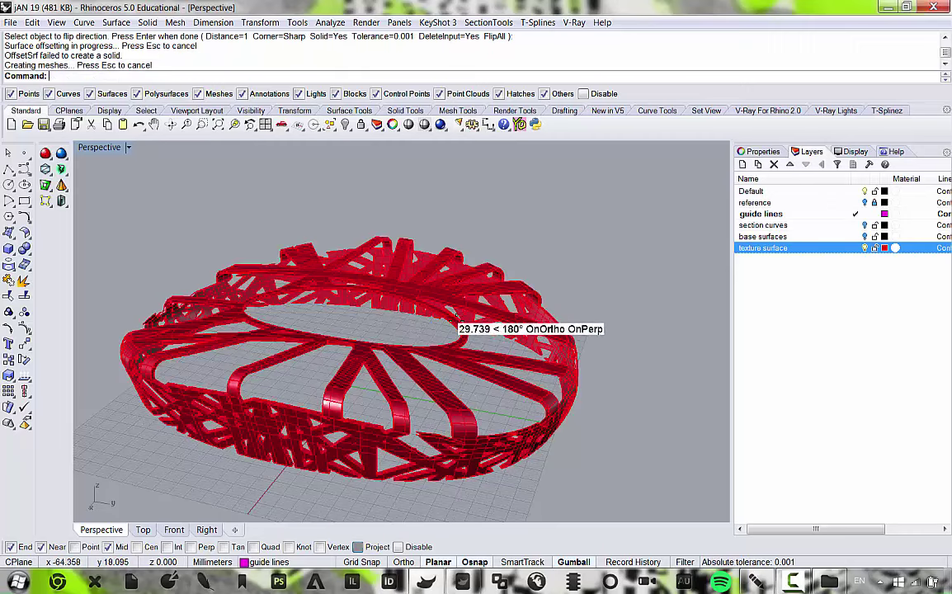
{"action": "right_click_drag", "start_coordinate": [453, 321], "coordinate": [326, 312]}
{"action": "scroll", "coordinate": [379, 363], "scroll_direction": "up", "scroll_amount": 10}
{"action": "left_click", "coordinate": [414, 345]}
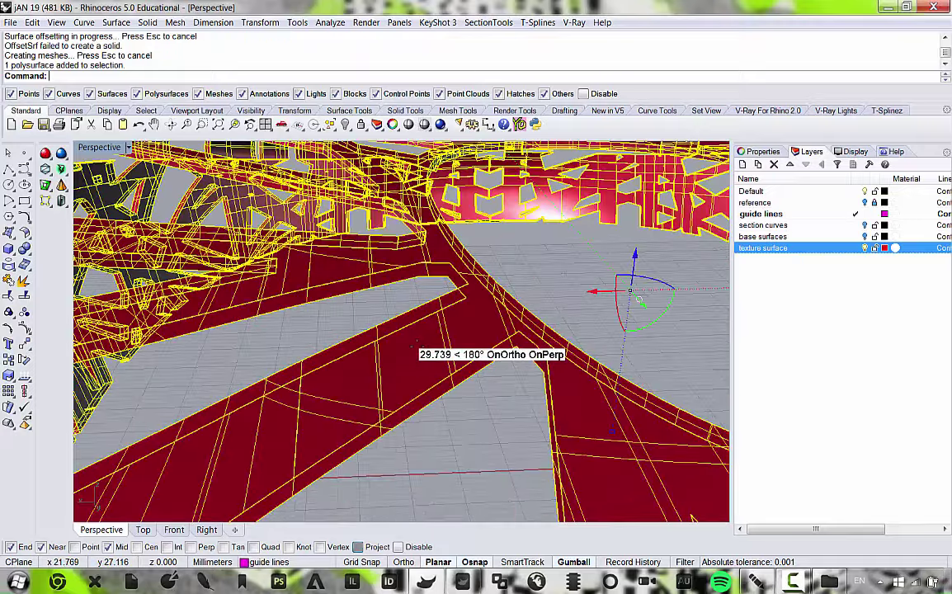
Select the thickened strip polysurface and view its object properties to check its type.
{"action": "scroll", "coordinate": [414, 345], "scroll_direction": "down", "scroll_amount": 7}
{"action": "right_click_drag", "start_coordinate": [416, 419], "coordinate": [440, 420]}
{"action": "scroll", "coordinate": [300, 404], "scroll_direction": "up", "scroll_amount": 5}
{"action": "left_click", "coordinate": [311, 418]}
{"action": "scroll", "coordinate": [338, 412], "scroll_direction": "down", "scroll_amount": 9}
{"action": "scroll", "coordinate": [495, 415], "scroll_direction": "up", "scroll_amount": 3}
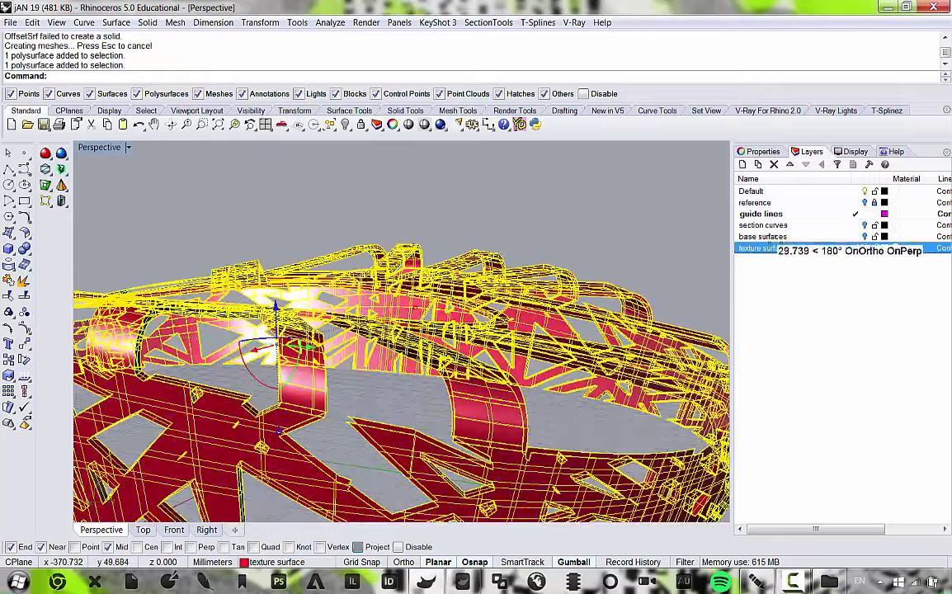
{"action": "left_click", "coordinate": [762, 154]}
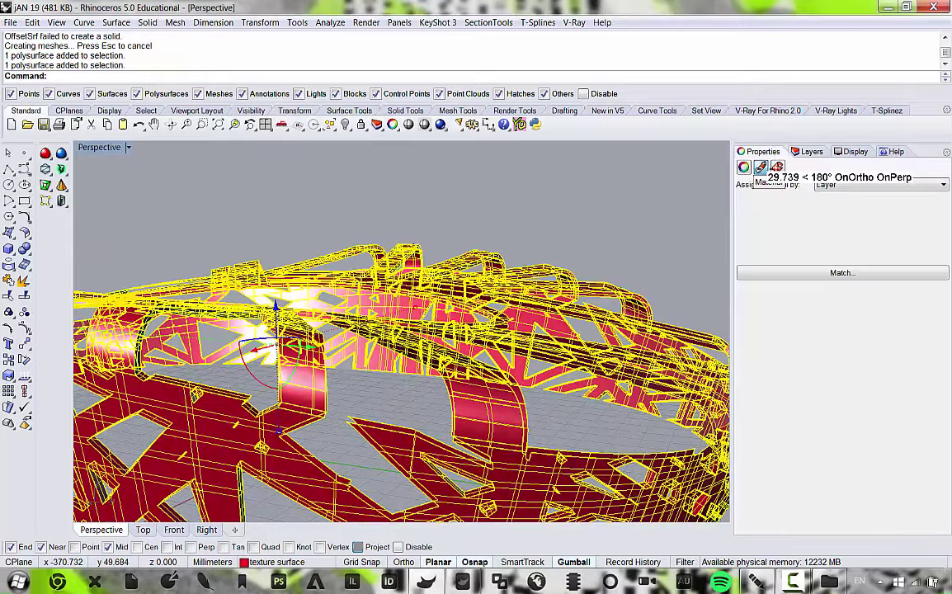
{"action": "left_click", "coordinate": [743, 168]}
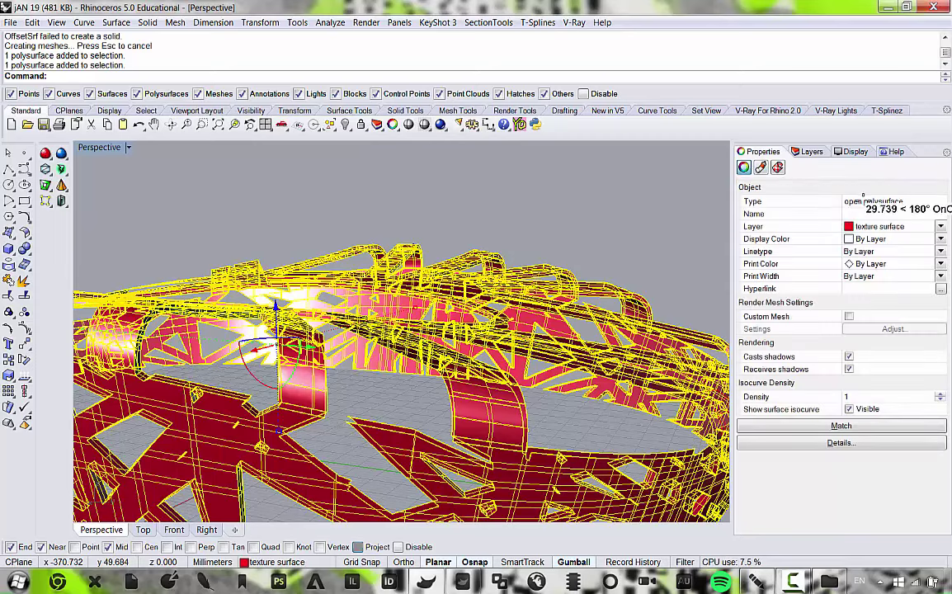
Deselect the polysurface and examine the thickened strip bends and rim from outside and up close.
{"action": "right_click_drag", "start_coordinate": [491, 333], "coordinate": [378, 363]}
{"action": "key", "text": "Escape"}
{"action": "right_click_drag", "start_coordinate": [482, 365], "coordinate": [419, 356]}
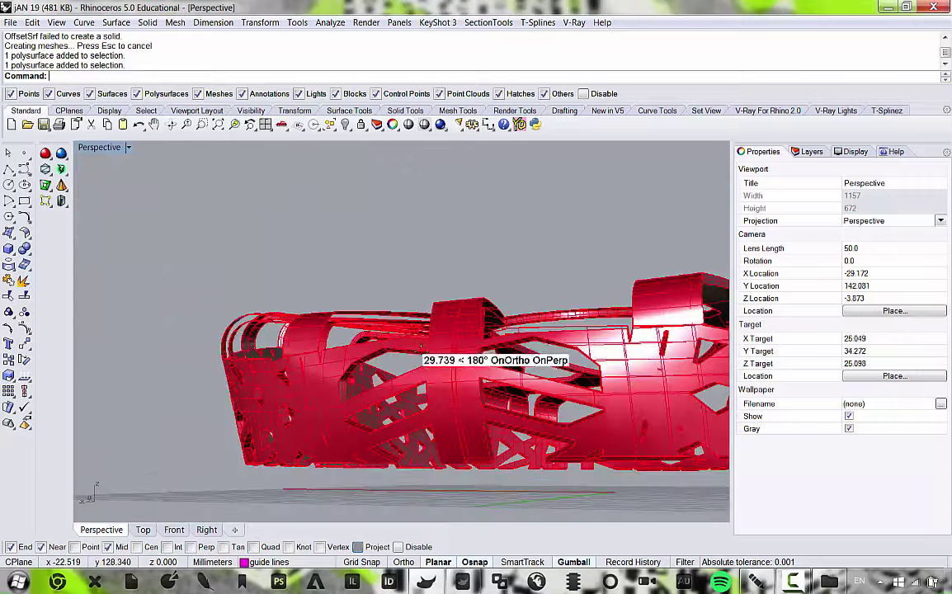
{"action": "scroll", "coordinate": [468, 426], "scroll_direction": "up", "scroll_amount": 3}
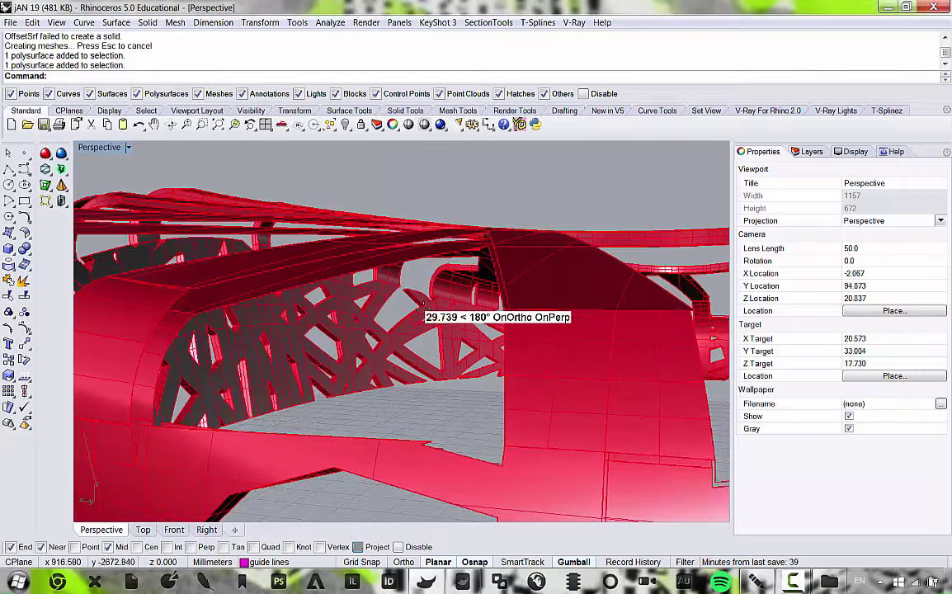
{"action": "right_click_drag", "start_coordinate": [422, 311], "coordinate": [477, 422]}
{"action": "scroll", "coordinate": [398, 283], "scroll_direction": "down", "scroll_amount": 8}
{"action": "scroll", "coordinate": [376, 288], "scroll_direction": "up", "scroll_amount": 5}
{"action": "scroll", "coordinate": [363, 271], "scroll_direction": "up", "scroll_amount": 3}
Undo the solid offset and explode the pattern polysurface into separate surfaces.
{"action": "key", "text": "ctrl+z"}
{"action": "left_click", "coordinate": [483, 412]}
{"action": "left_click", "coordinate": [23, 281]}
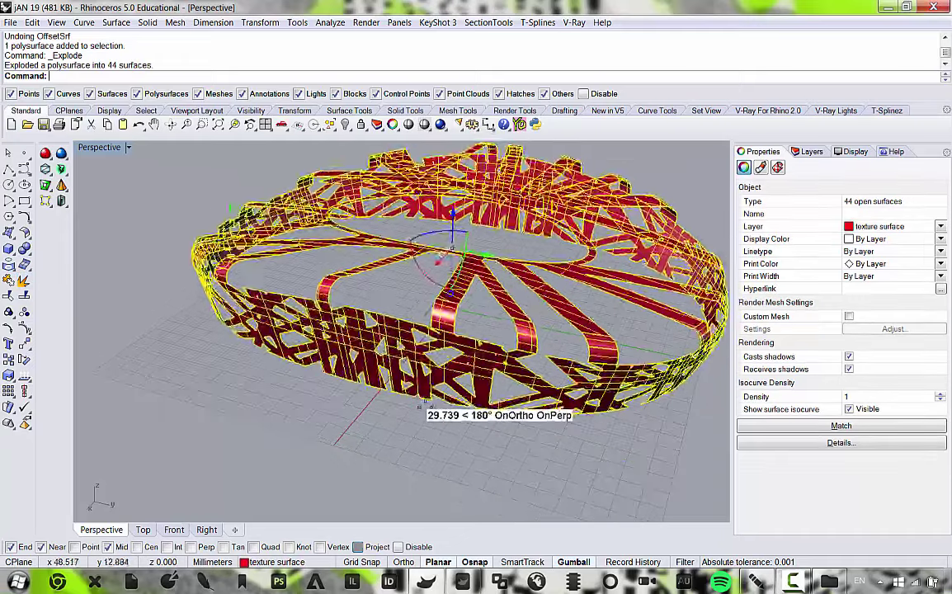
{"action": "left_click", "coordinate": [418, 405]}
{"action": "right_click_drag", "start_coordinate": [419, 404], "coordinate": [460, 386]}
{"action": "scroll", "coordinate": [495, 383], "scroll_direction": "down", "scroll_amount": 5}
{"action": "left_click", "coordinate": [530, 391]}
{"action": "scroll", "coordinate": [631, 413], "scroll_direction": "up", "scroll_amount": 6}
{"action": "left_click", "coordinate": [633, 403], "text": "shift"}
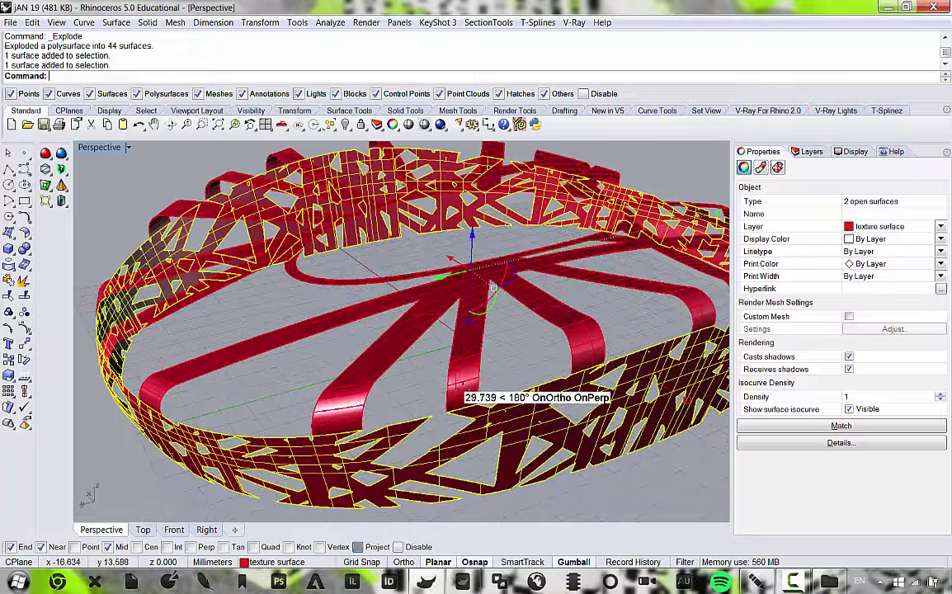
{"action": "scroll", "coordinate": [441, 384], "scroll_direction": "down", "scroll_amount": 5}
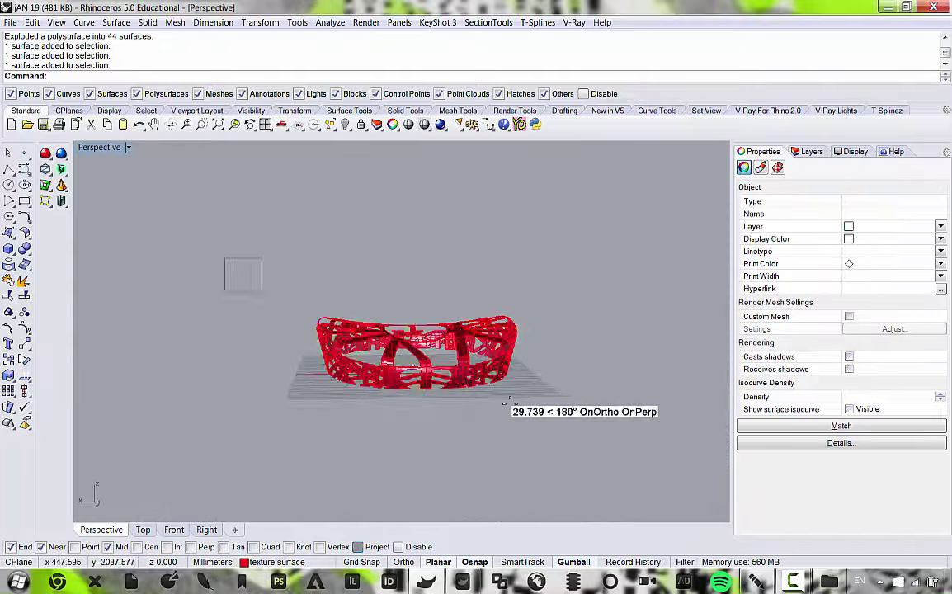
Select all the pattern surfaces except the flat top strips and join them into one polysurface.
{"action": "left_click_drag", "start_coordinate": [510, 402], "coordinate": [629, 494]}
{"action": "scroll", "coordinate": [387, 329], "scroll_direction": "up", "scroll_amount": 8}
{"action": "right_click_drag", "start_coordinate": [387, 329], "coordinate": [463, 442]}
{"action": "left_click", "coordinate": [417, 402], "text": "ctrl"}
{"action": "scroll", "coordinate": [438, 361], "scroll_direction": "down", "scroll_amount": 8}
{"action": "right_click_drag", "start_coordinate": [438, 361], "coordinate": [436, 382]}
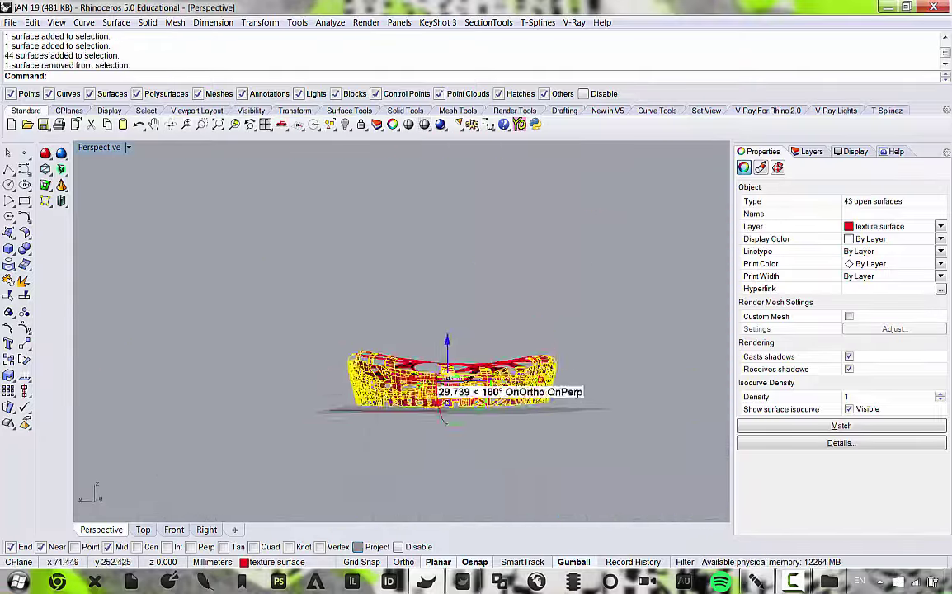
{"action": "scroll", "coordinate": [436, 387], "scroll_direction": "up", "scroll_amount": 5}
{"action": "left_click", "coordinate": [8, 280]}
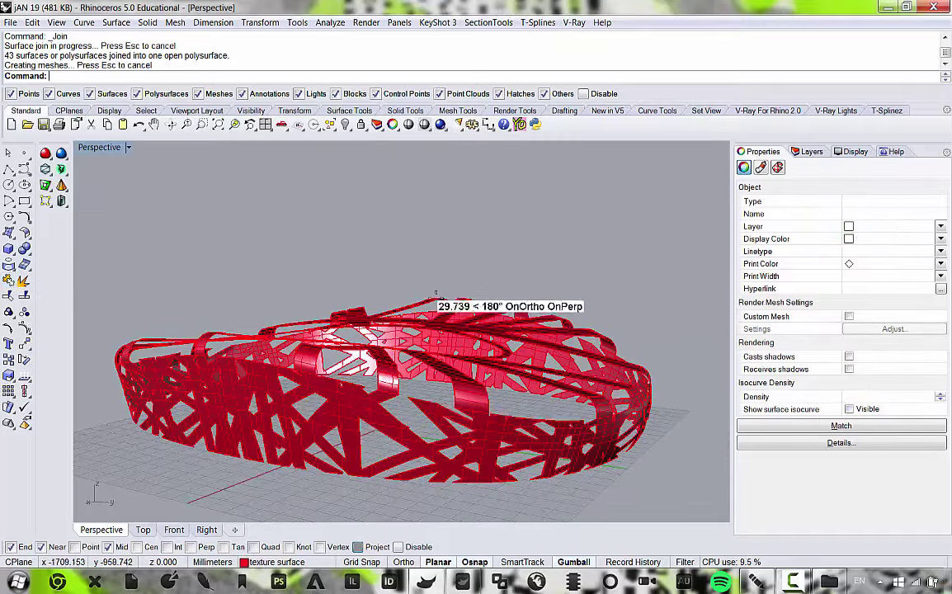
Try to offset the joined rim and strip bends as a solid by 1 mm with Sharp corners.
{"action": "left_click", "coordinate": [429, 413]}
{"action": "right_click_drag", "start_coordinate": [429, 413], "coordinate": [252, 225]}
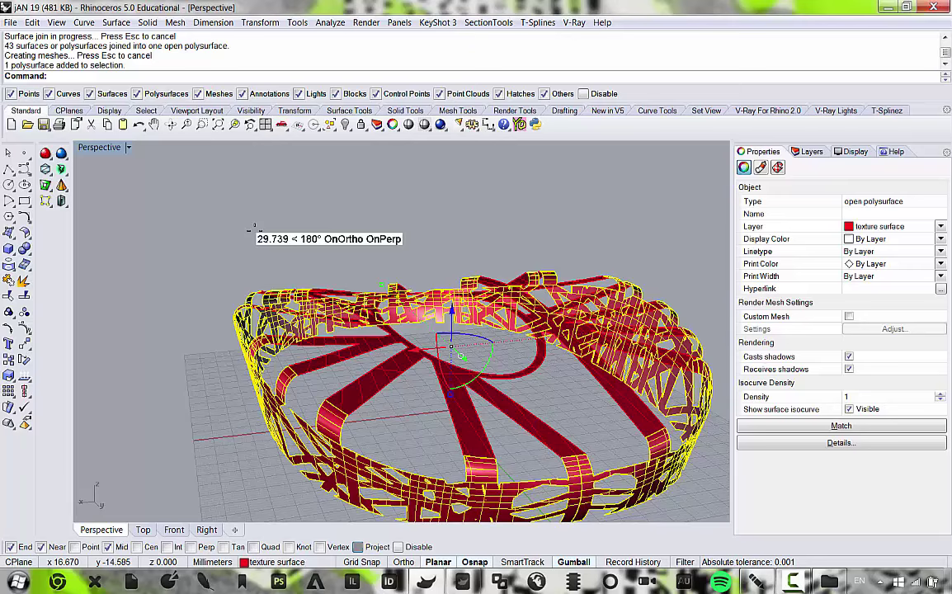
{"action": "left_click", "coordinate": [126, 23]}
{"action": "left_click", "coordinate": [141, 328]}
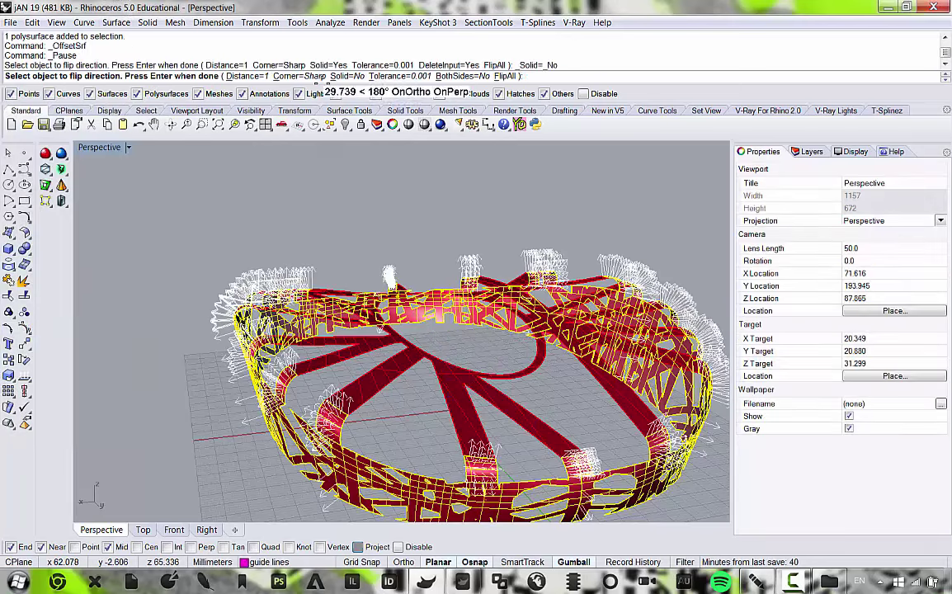
{"action": "left_click", "coordinate": [345, 76]}
{"action": "right_click_drag", "start_coordinate": [121, 350], "coordinate": [152, 319]}
{"action": "key", "text": "Return"}
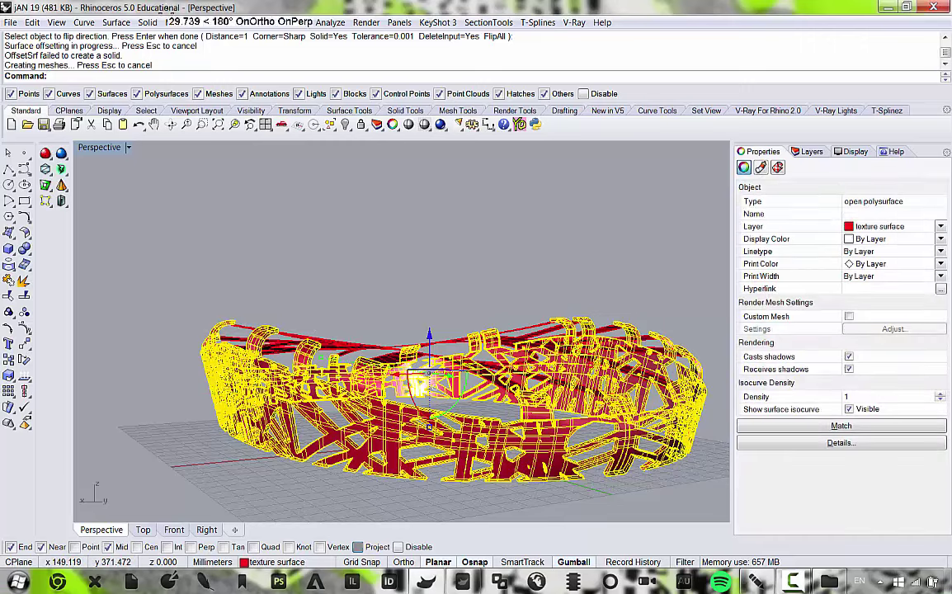
Select the offset rim polysurface and examine its extent around the rim and strip bends.
{"action": "left_click", "coordinate": [245, 235]}
{"action": "right_click_drag", "start_coordinate": [266, 269], "coordinate": [228, 283]}
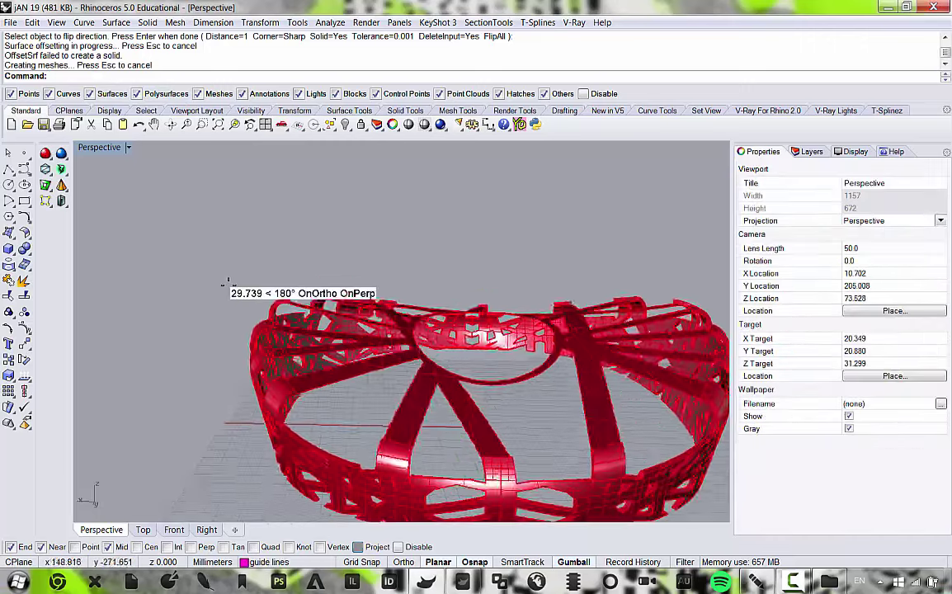
{"action": "scroll", "coordinate": [288, 336], "scroll_direction": "up", "scroll_amount": 9}
{"action": "right_click_drag", "start_coordinate": [288, 340], "coordinate": [300, 382]}
{"action": "left_click", "coordinate": [255, 380]}
{"action": "scroll", "coordinate": [288, 379], "scroll_direction": "down", "scroll_amount": 9}
{"action": "right_click_drag", "start_coordinate": [518, 368], "coordinate": [604, 428]}
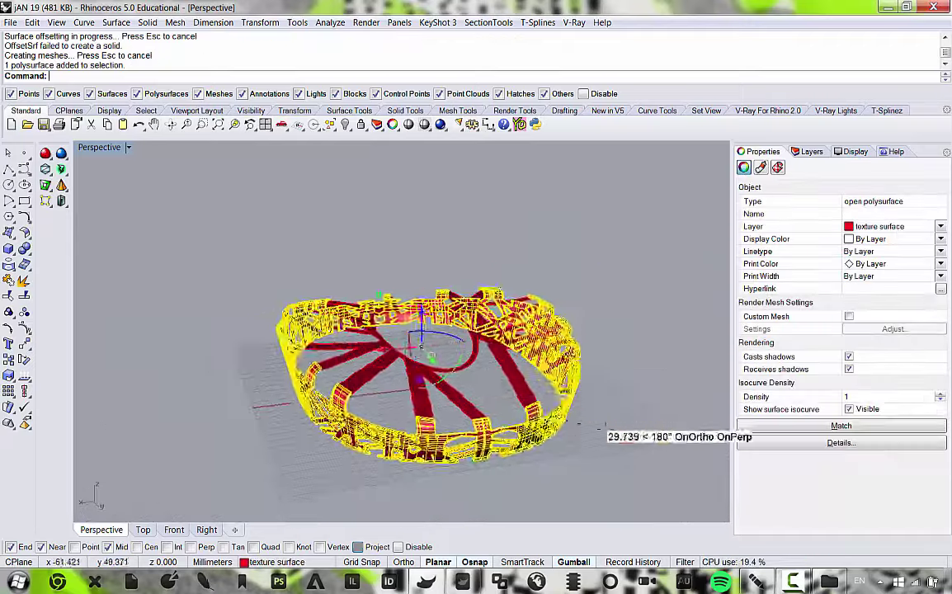
{"action": "scroll", "coordinate": [609, 426], "scroll_direction": "up", "scroll_amount": 6}
{"action": "left_click", "coordinate": [576, 396]}
Examine the thickened strip bends and rim openings close up, reselecting the offset polysurface.
{"action": "right_click_drag", "start_coordinate": [576, 396], "coordinate": [629, 287]}
{"action": "scroll", "coordinate": [533, 357], "scroll_direction": "up", "scroll_amount": 6}
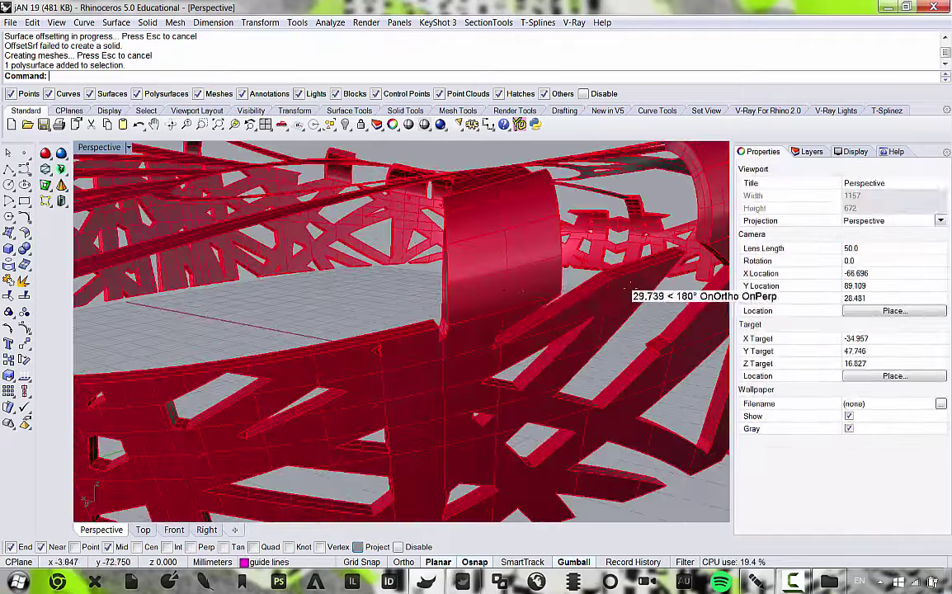
{"action": "scroll", "coordinate": [633, 335], "scroll_direction": "down", "scroll_amount": 5}
{"action": "right_click_drag", "start_coordinate": [632, 336], "coordinate": [615, 285]}
{"action": "scroll", "coordinate": [601, 284], "scroll_direction": "up", "scroll_amount": 8}
{"action": "left_click", "coordinate": [615, 285]}
{"action": "scroll", "coordinate": [564, 323], "scroll_direction": "down", "scroll_amount": 5}
{"action": "scroll", "coordinate": [542, 294], "scroll_direction": "up", "scroll_amount": 4}
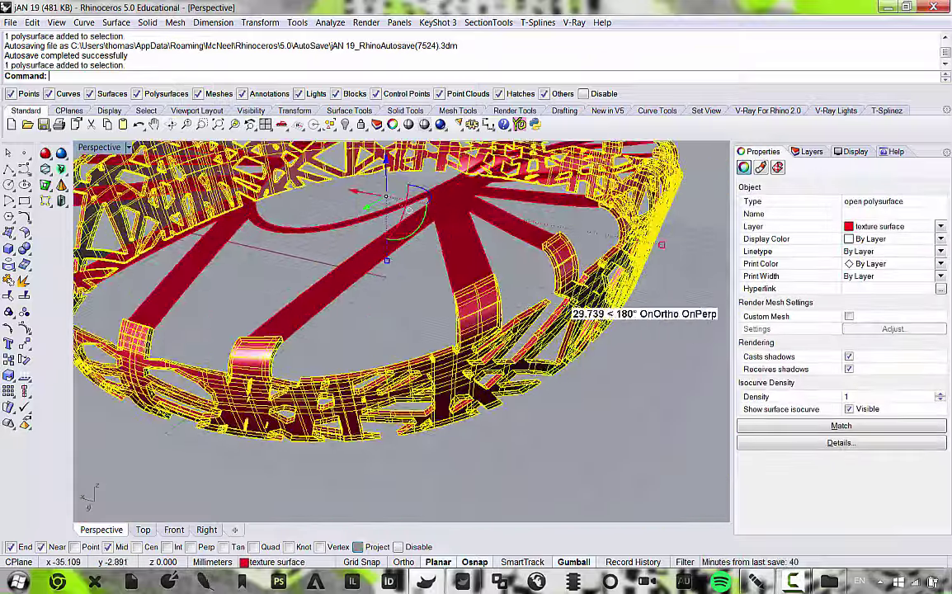
{"action": "right_click_drag", "start_coordinate": [534, 341], "coordinate": [496, 321]}
{"action": "scroll", "coordinate": [459, 336], "scroll_direction": "down", "scroll_amount": 8}
{"action": "scroll", "coordinate": [496, 321], "scroll_direction": "up", "scroll_amount": 5}
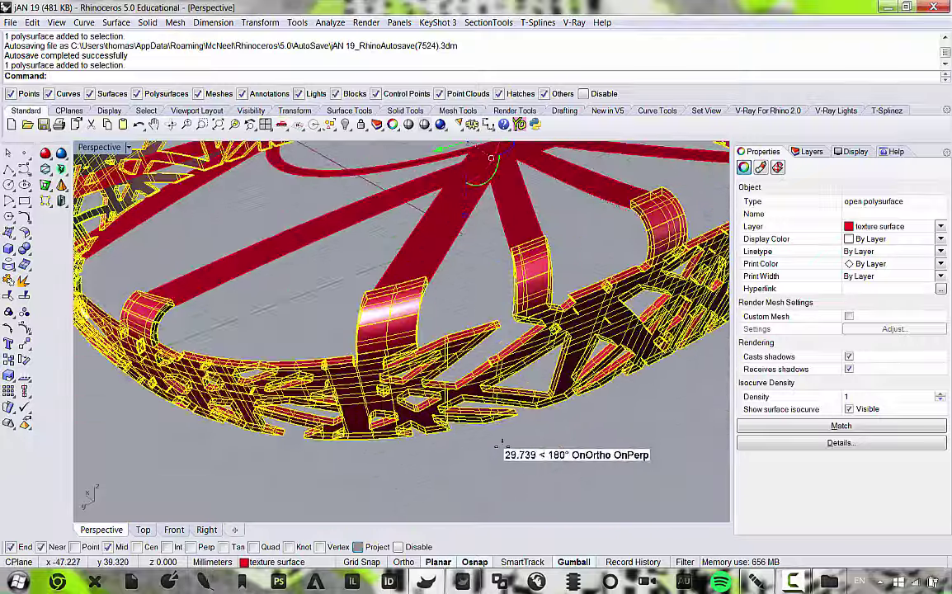
Run Show Edges on the offset polysurface with Naked Edges displayed and zoom to them.
{"action": "left_click", "coordinate": [499, 443]}
{"action": "left_click", "coordinate": [493, 334]}
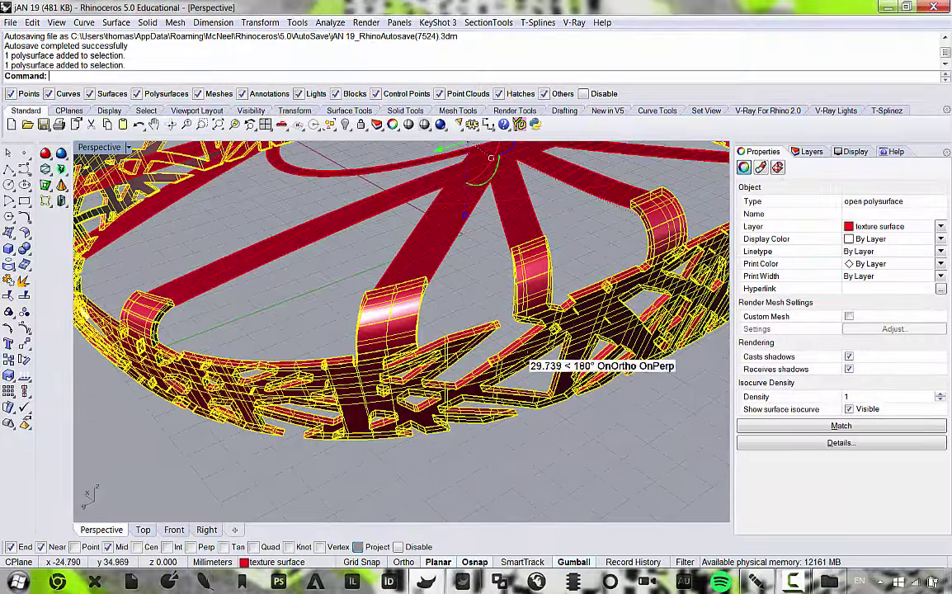
{"action": "left_click", "coordinate": [330, 18]}
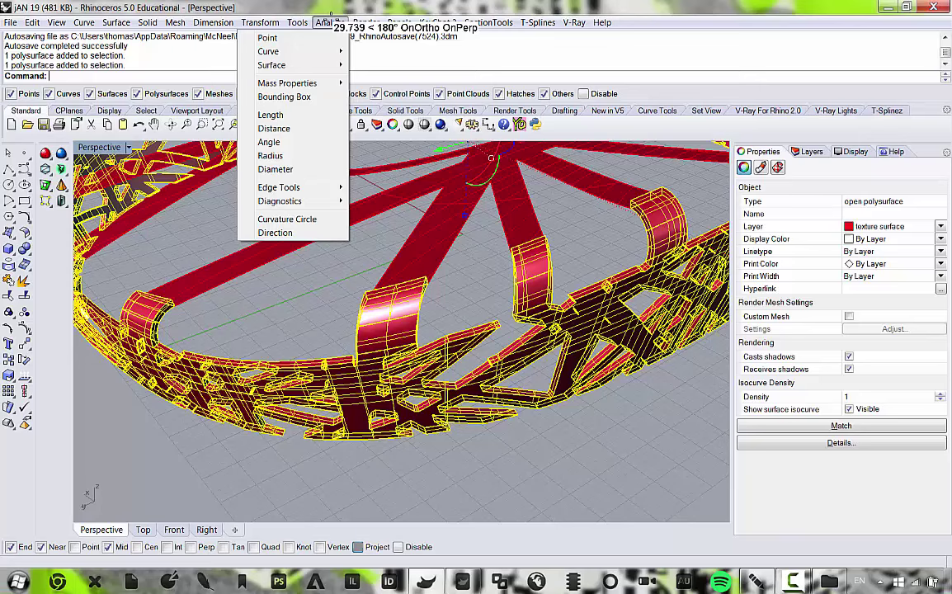
{"action": "mouse_move", "coordinate": [328, 183]}
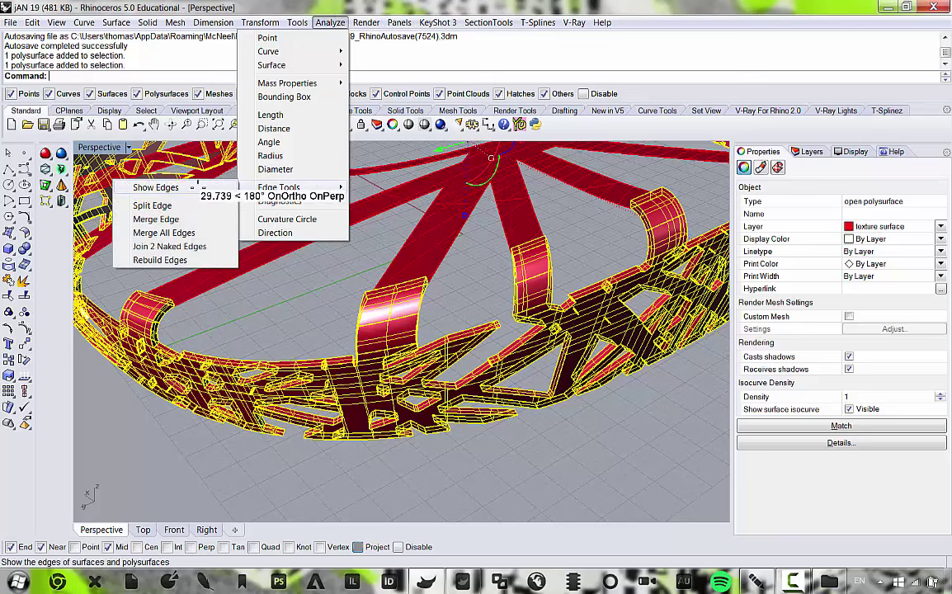
{"action": "left_click", "coordinate": [156, 188]}
{"action": "scroll", "coordinate": [358, 298], "scroll_direction": "up", "scroll_amount": 5}
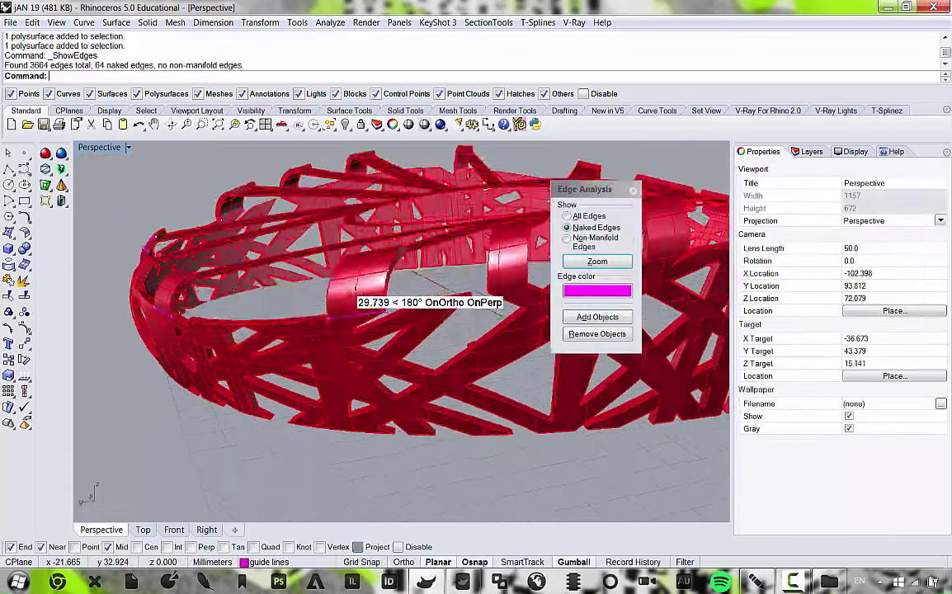
{"action": "left_click", "coordinate": [596, 262]}
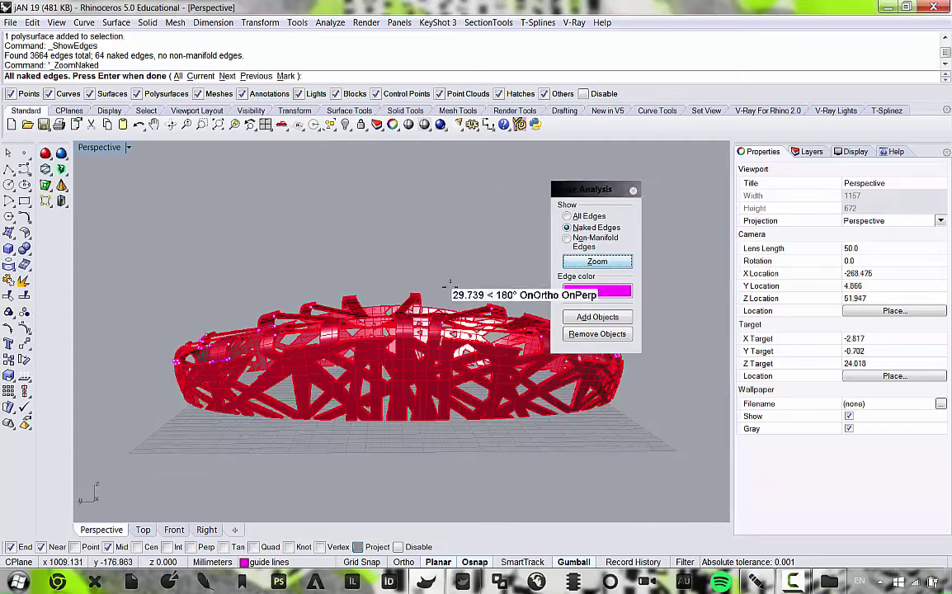
Examine the highlighted naked edges around the strip bends and rim from several sides, and close the edge analysis.
{"action": "scroll", "coordinate": [239, 358], "scroll_direction": "up", "scroll_amount": 7}
{"action": "right_click_drag", "start_coordinate": [278, 339], "coordinate": [486, 341]}
{"action": "scroll", "coordinate": [397, 328], "scroll_direction": "down", "scroll_amount": 5}
{"action": "scroll", "coordinate": [429, 308], "scroll_direction": "up", "scroll_amount": 7}
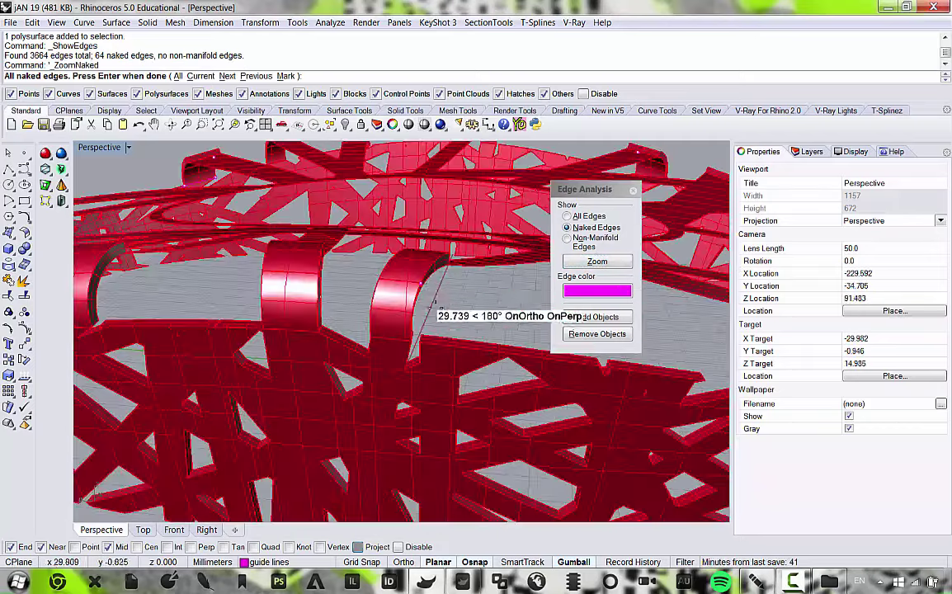
{"action": "scroll", "coordinate": [412, 282], "scroll_direction": "up", "scroll_amount": 7}
{"action": "scroll", "coordinate": [415, 284], "scroll_direction": "down", "scroll_amount": 8}
{"action": "right_click_drag", "start_coordinate": [416, 284], "coordinate": [354, 305]}
{"action": "scroll", "coordinate": [461, 291], "scroll_direction": "down", "scroll_amount": 6}
{"action": "scroll", "coordinate": [420, 276], "scroll_direction": "up", "scroll_amount": 7}
{"action": "scroll", "coordinate": [420, 276], "scroll_direction": "down", "scroll_amount": 7}
{"action": "scroll", "coordinate": [365, 323], "scroll_direction": "up", "scroll_amount": 3}
{"action": "scroll", "coordinate": [285, 320], "scroll_direction": "down", "scroll_amount": 3}
{"action": "scroll", "coordinate": [396, 277], "scroll_direction": "up", "scroll_amount": 5}
{"action": "scroll", "coordinate": [412, 291], "scroll_direction": "down", "scroll_amount": 5}
{"action": "scroll", "coordinate": [390, 324], "scroll_direction": "up", "scroll_amount": 5}
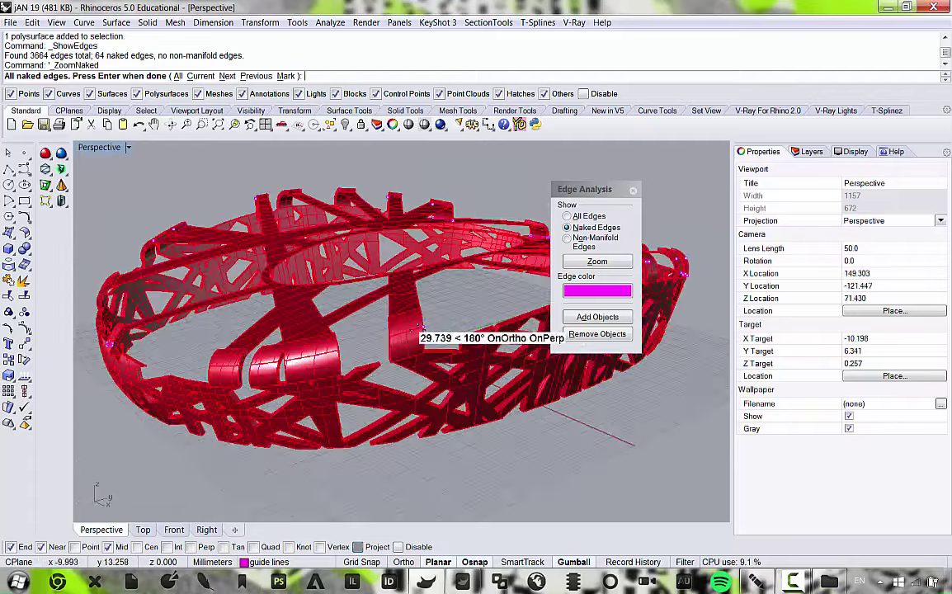
{"action": "scroll", "coordinate": [252, 340], "scroll_direction": "down", "scroll_amount": 5}
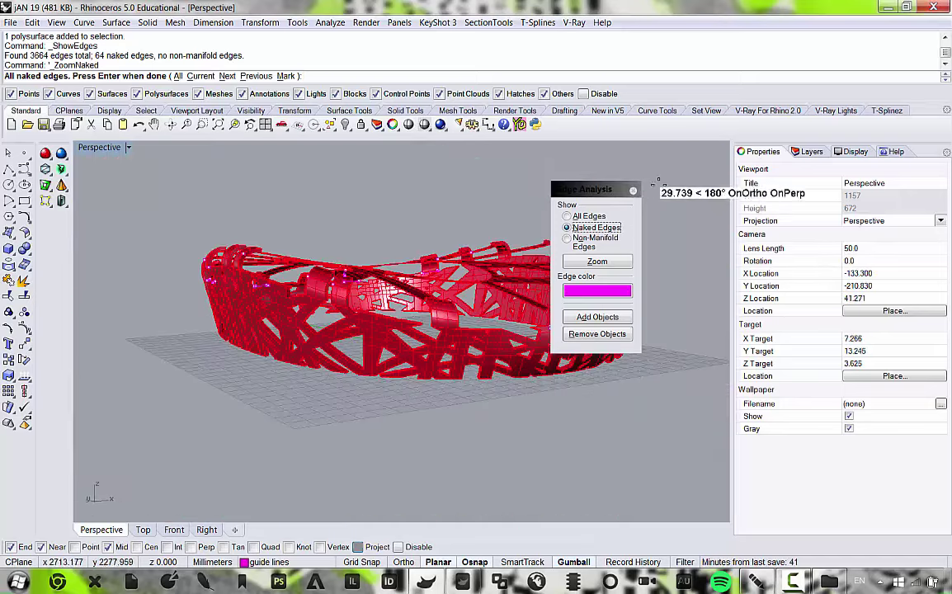
{"action": "left_click", "coordinate": [633, 190]}
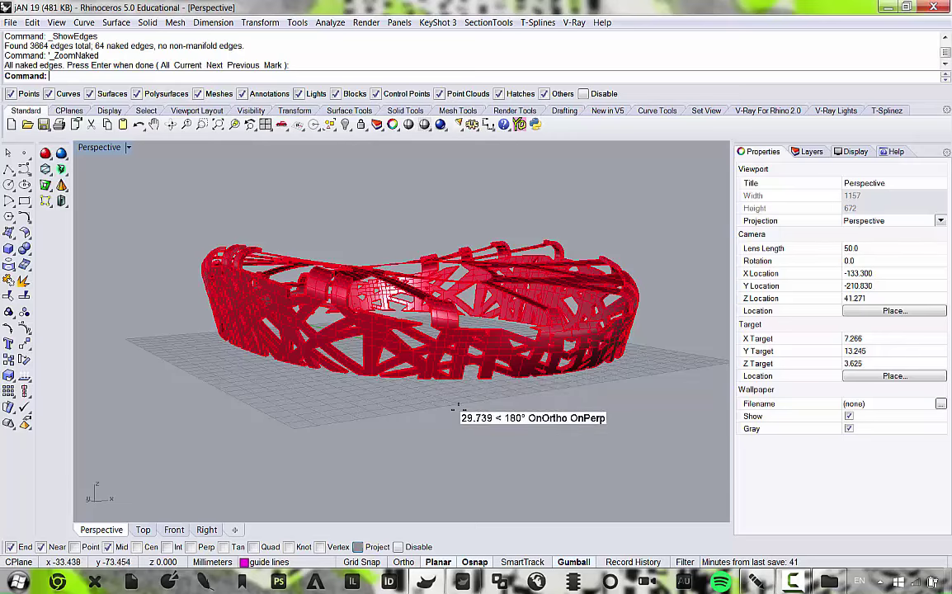
Undo the solid offset of the rim and bends and explode the joined polysurface into separate surfaces.
{"action": "key", "text": "ctrl+z"}
{"action": "left_click", "coordinate": [457, 406]}
{"action": "right_click_drag", "start_coordinate": [457, 406], "coordinate": [500, 404]}
{"action": "left_click", "coordinate": [238, 312]}
{"action": "left_click", "coordinate": [23, 281]}
Join the two pattern surfaces of the stadium's rim wall into one polysurface.
{"action": "scroll", "coordinate": [437, 402], "scroll_direction": "up", "scroll_amount": 6}
{"action": "left_click", "coordinate": [442, 385]}
{"action": "left_click", "coordinate": [330, 323], "text": "shift"}
{"action": "left_click", "coordinate": [7, 280]}
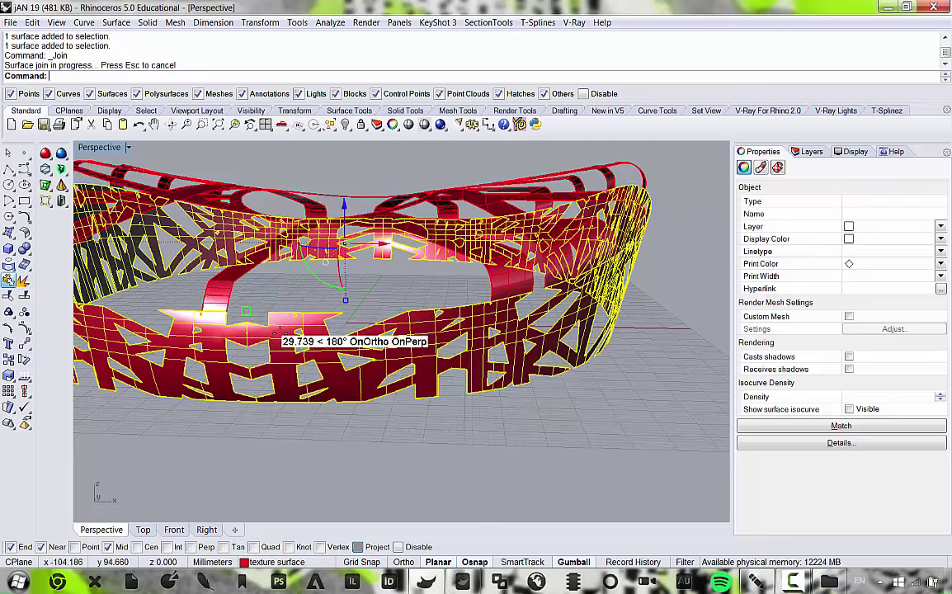
Offset the joined rim wall of the stadium by 0.6 mm as a solid and select the result to check it.
{"action": "right_click_drag", "start_coordinate": [277, 353], "coordinate": [310, 381]}
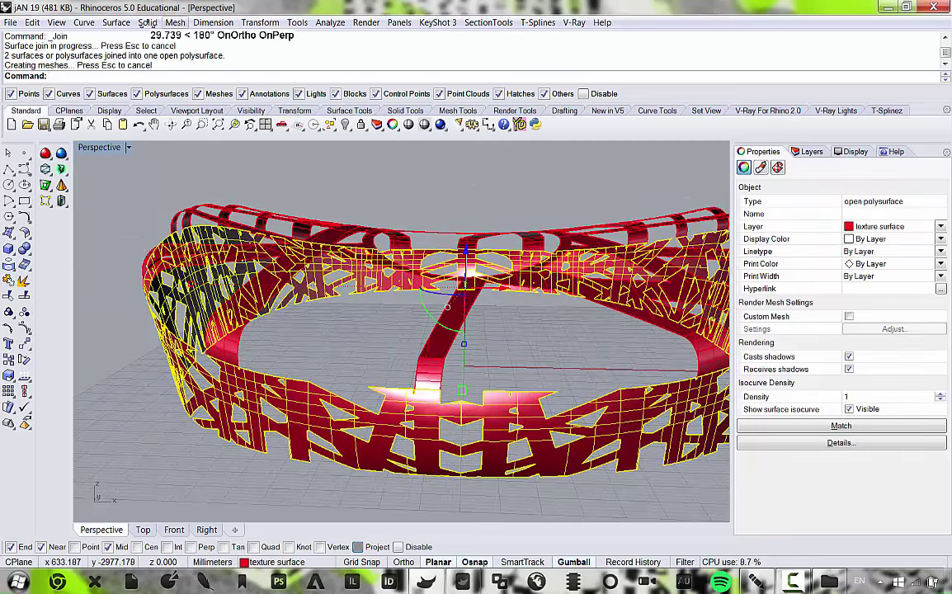
{"action": "left_click", "coordinate": [147, 23]}
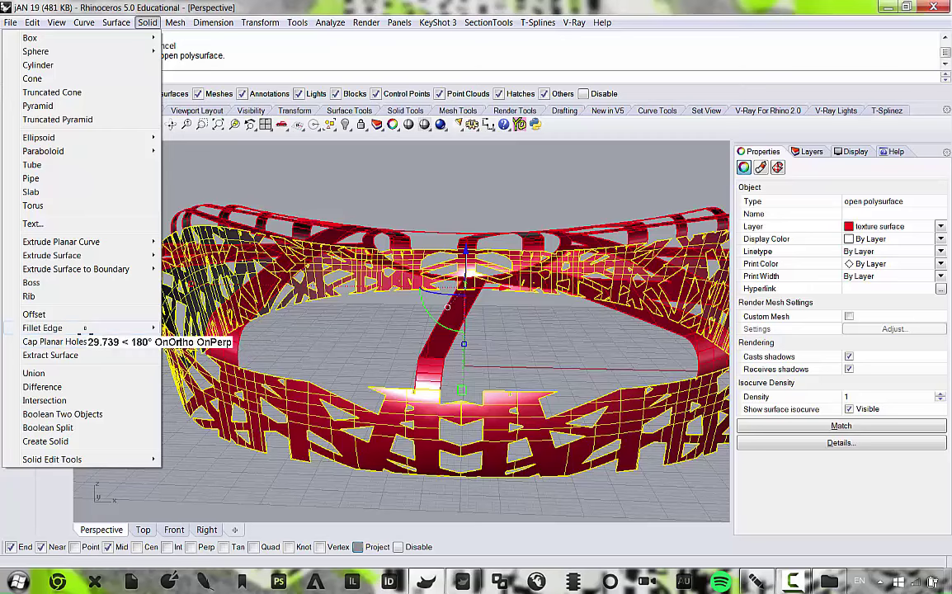
{"action": "mouse_move", "coordinate": [129, 18]}
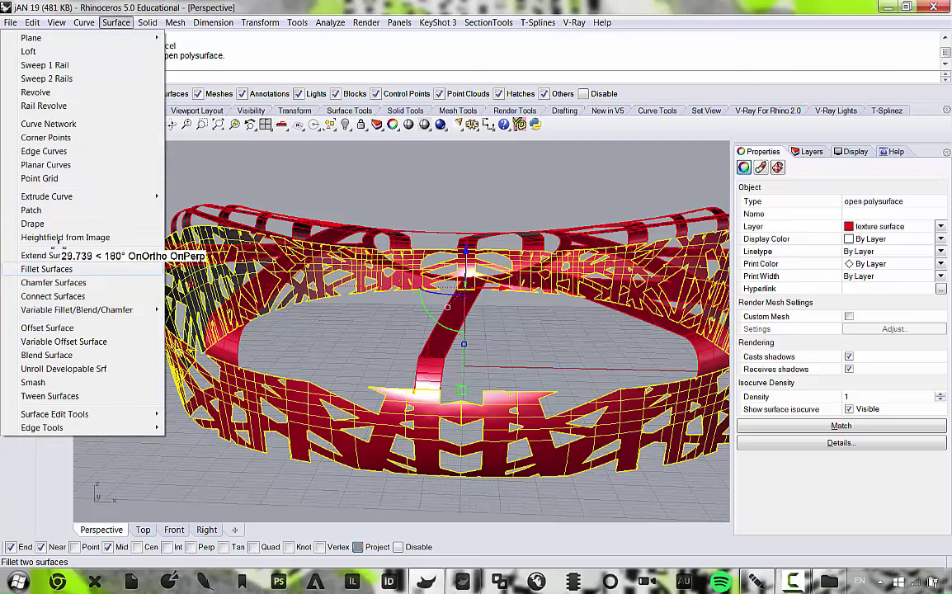
{"action": "left_click", "coordinate": [58, 328]}
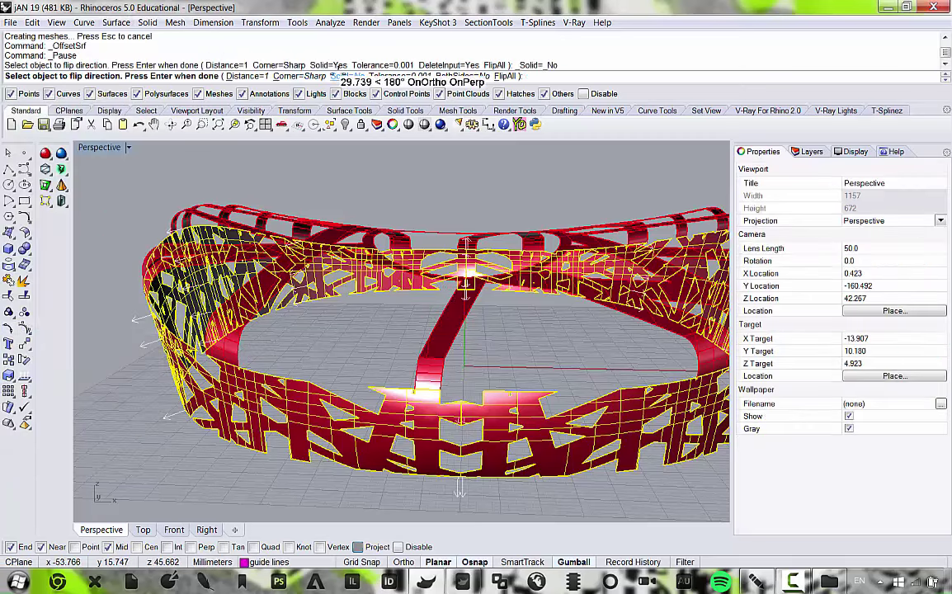
{"action": "left_click", "coordinate": [335, 75]}
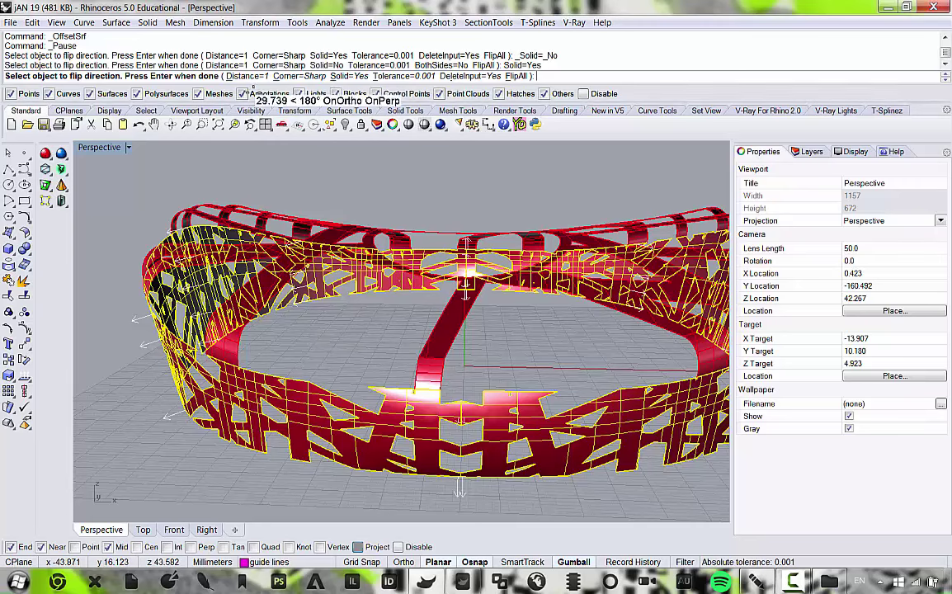
{"action": "left_click", "coordinate": [246, 75]}
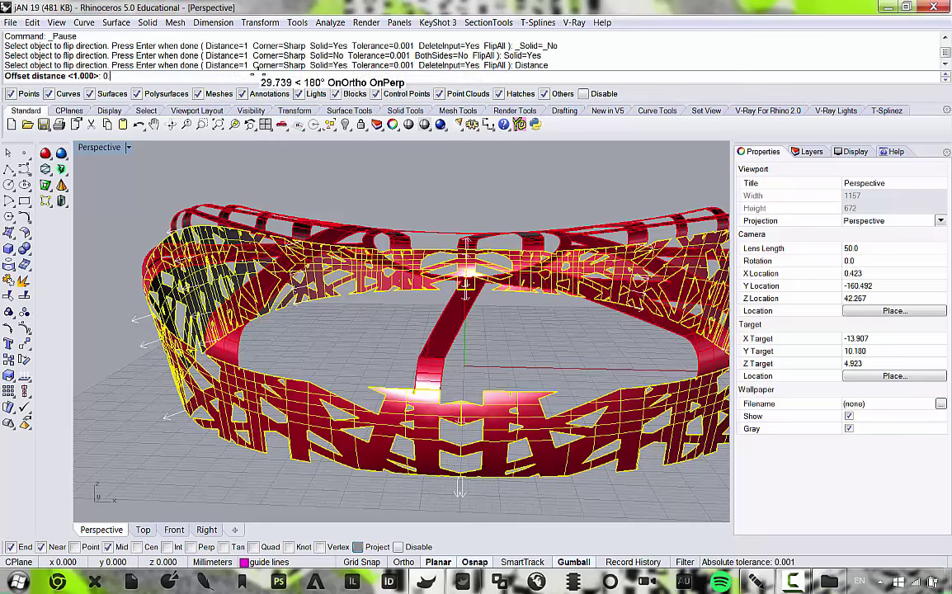
{"action": "type", "text": "0.6"}
{"action": "key", "text": "Return"}
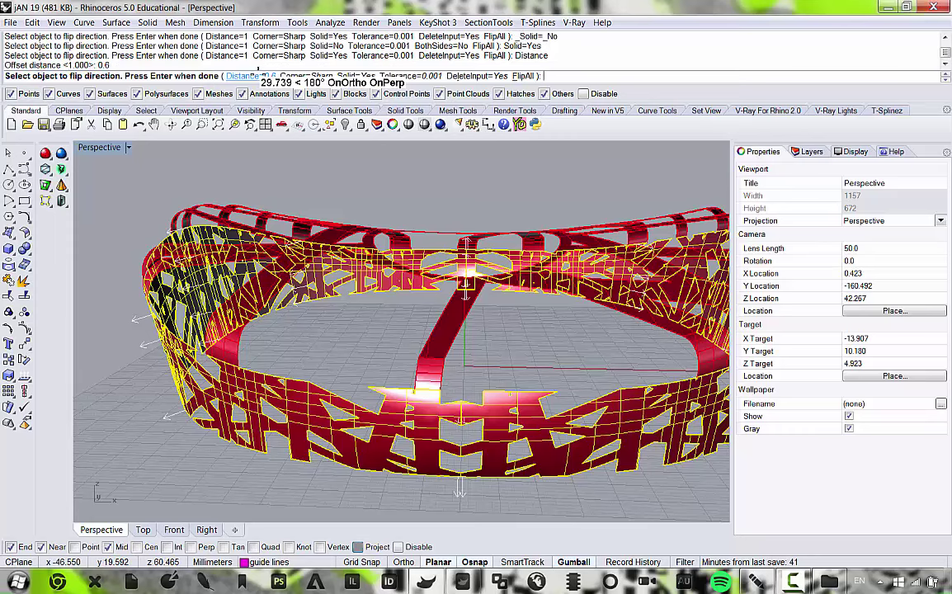
{"action": "key", "text": "Return"}
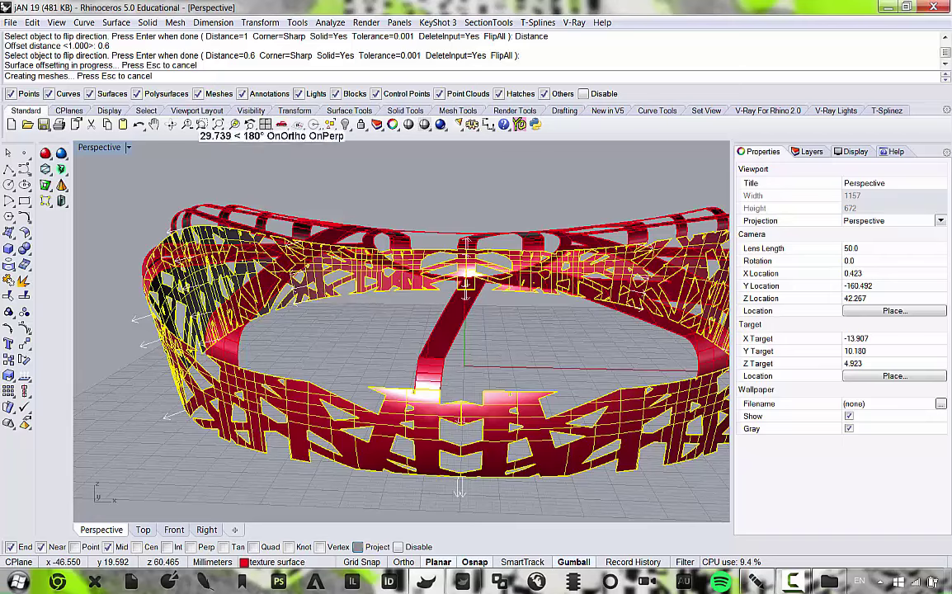
{"action": "left_click", "coordinate": [129, 371]}
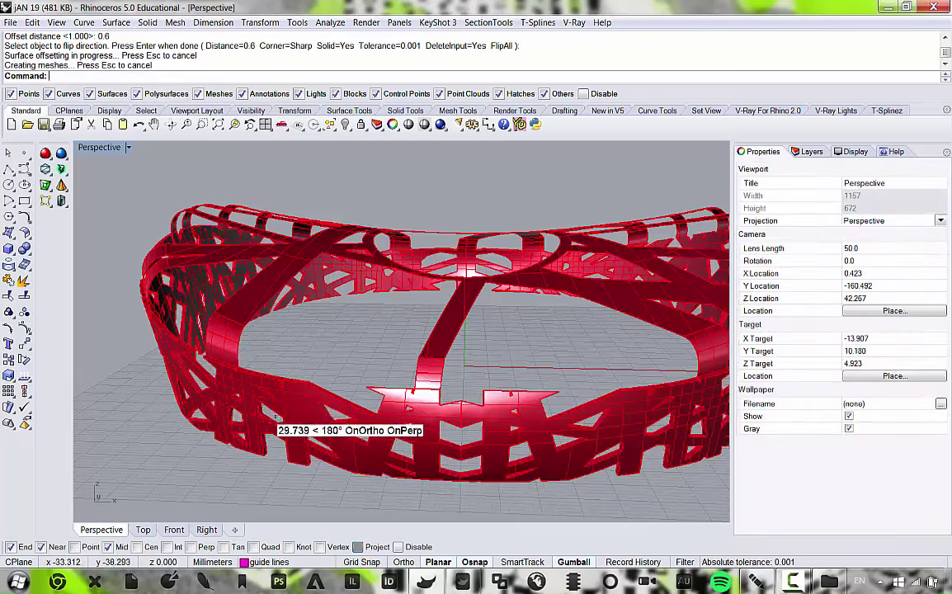
{"action": "right_click_drag", "start_coordinate": [275, 417], "coordinate": [405, 396]}
{"action": "left_click", "coordinate": [404, 396]}
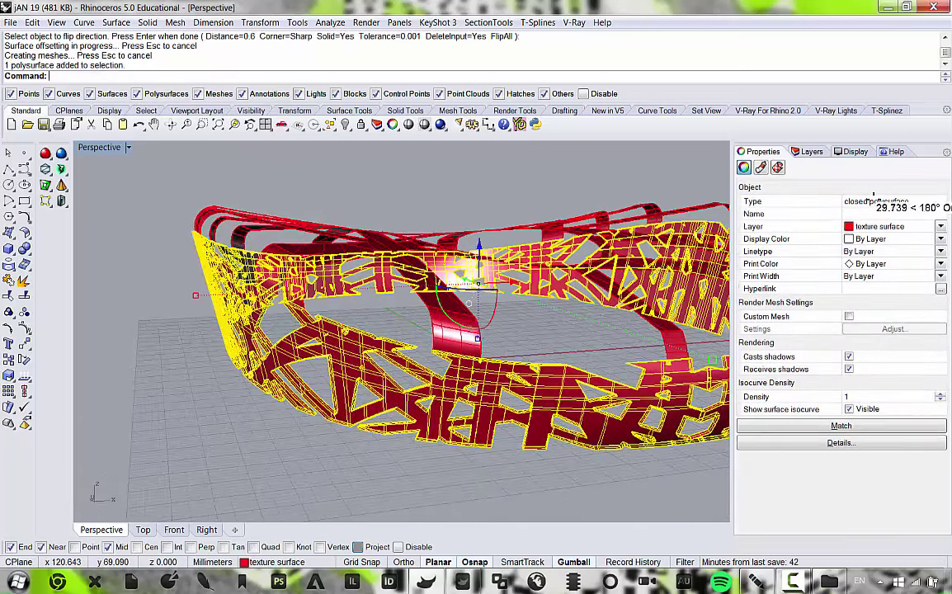
Select all the strip bend surfaces, excluding the rim wall and the flat roof strips, and join them.
{"action": "right_click_drag", "start_coordinate": [494, 328], "coordinate": [180, 330]}
{"action": "left_click", "coordinate": [351, 385]}
{"action": "scroll", "coordinate": [358, 362], "scroll_direction": "up", "scroll_amount": 3}
{"action": "scroll", "coordinate": [358, 362], "scroll_direction": "down", "scroll_amount": 5}
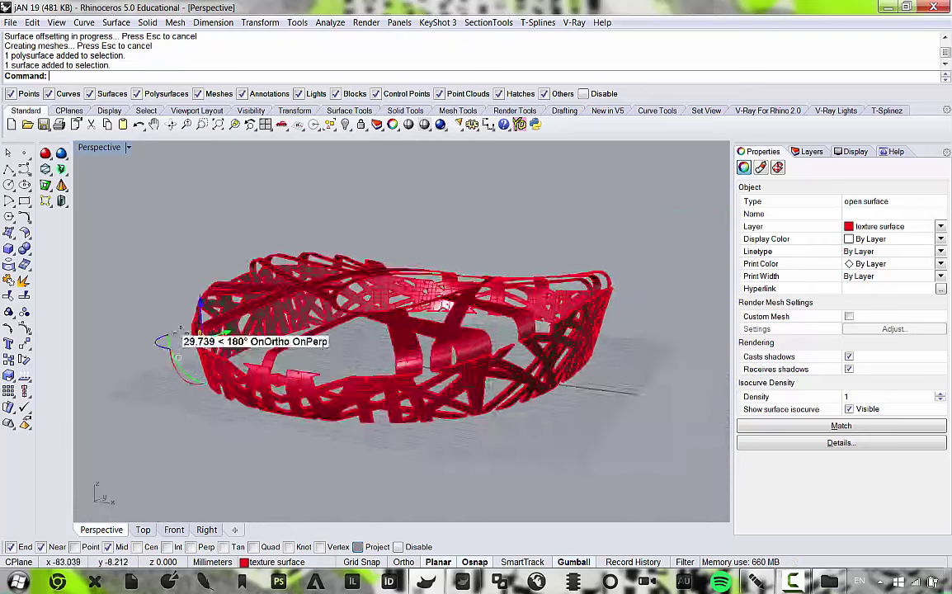
{"action": "scroll", "coordinate": [180, 330], "scroll_direction": "up", "scroll_amount": 6}
{"action": "right_click_drag", "start_coordinate": [250, 342], "coordinate": [375, 346]}
{"action": "left_click", "coordinate": [374, 355], "text": "shift"}
{"action": "scroll", "coordinate": [334, 346], "scroll_direction": "down", "scroll_amount": 6}
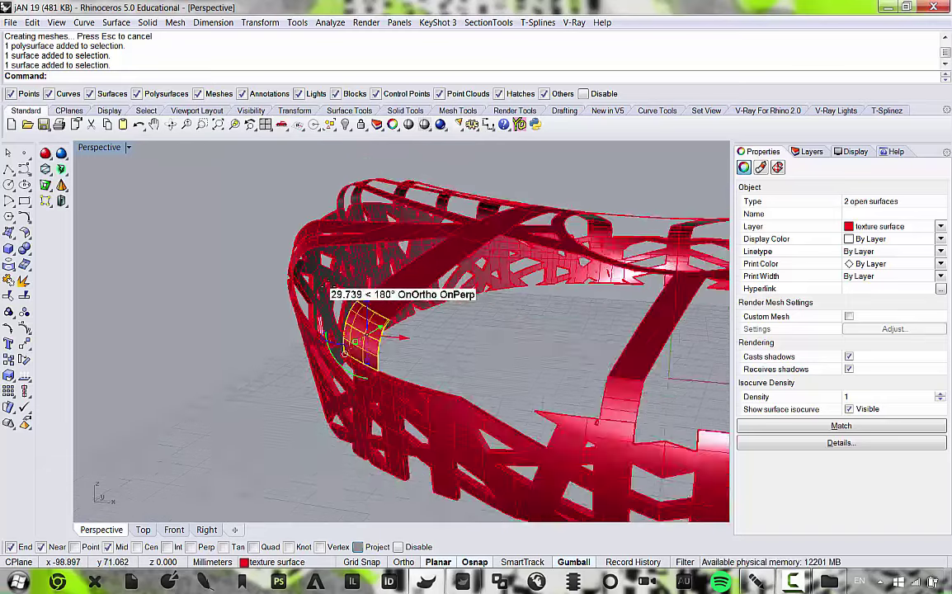
{"action": "right_click_drag", "start_coordinate": [453, 275], "coordinate": [404, 221]}
{"action": "left_click_drag", "start_coordinate": [317, 215], "coordinate": [616, 336]}
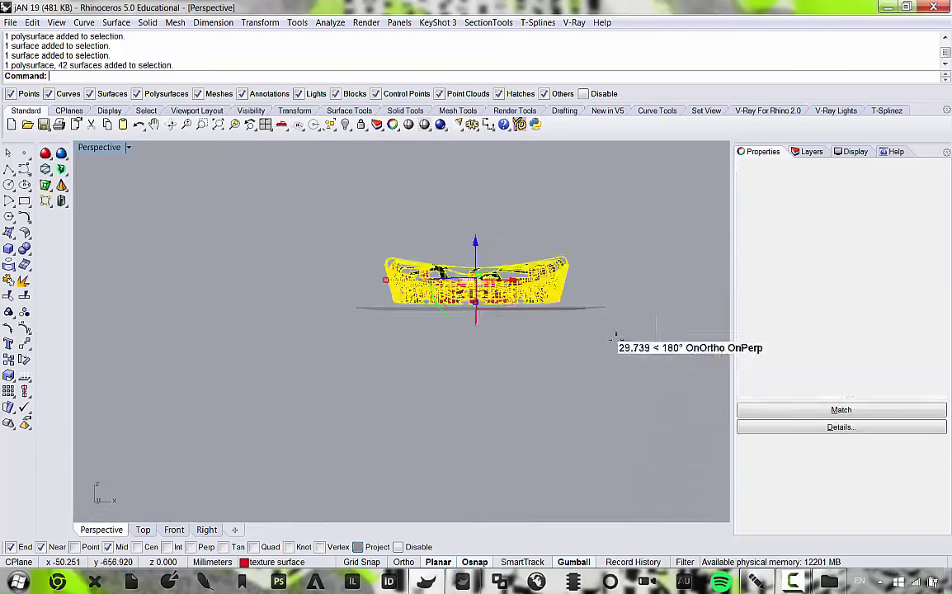
{"action": "scroll", "coordinate": [436, 286], "scroll_direction": "up", "scroll_amount": 6}
{"action": "right_click_drag", "start_coordinate": [436, 286], "coordinate": [528, 394]}
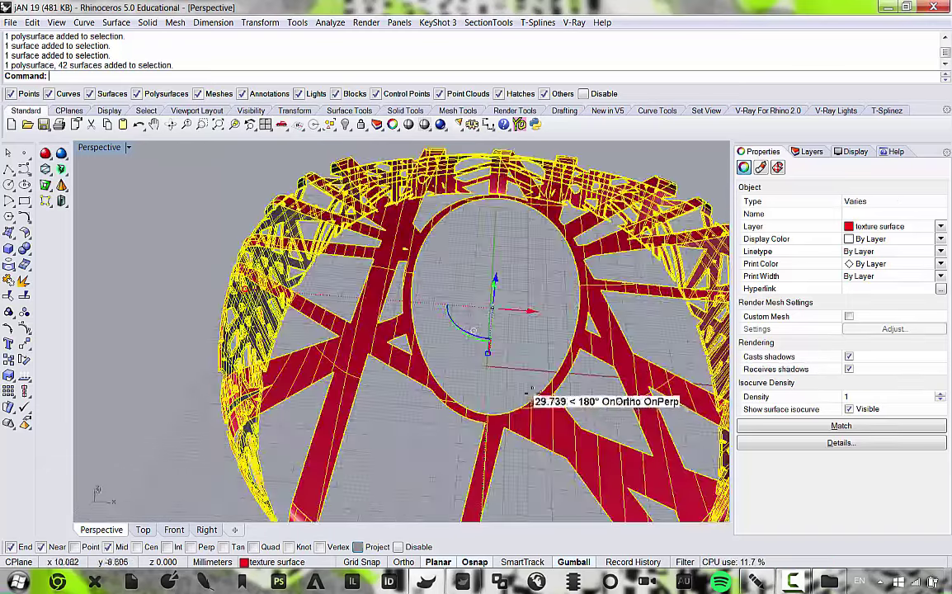
{"action": "left_click", "coordinate": [431, 373], "text": "ctrl"}
{"action": "scroll", "coordinate": [433, 369], "scroll_direction": "down", "scroll_amount": 6}
{"action": "right_click_drag", "start_coordinate": [446, 356], "coordinate": [453, 264]}
{"action": "scroll", "coordinate": [433, 380], "scroll_direction": "up", "scroll_amount": 6}
{"action": "left_click", "coordinate": [320, 359], "text": "ctrl"}
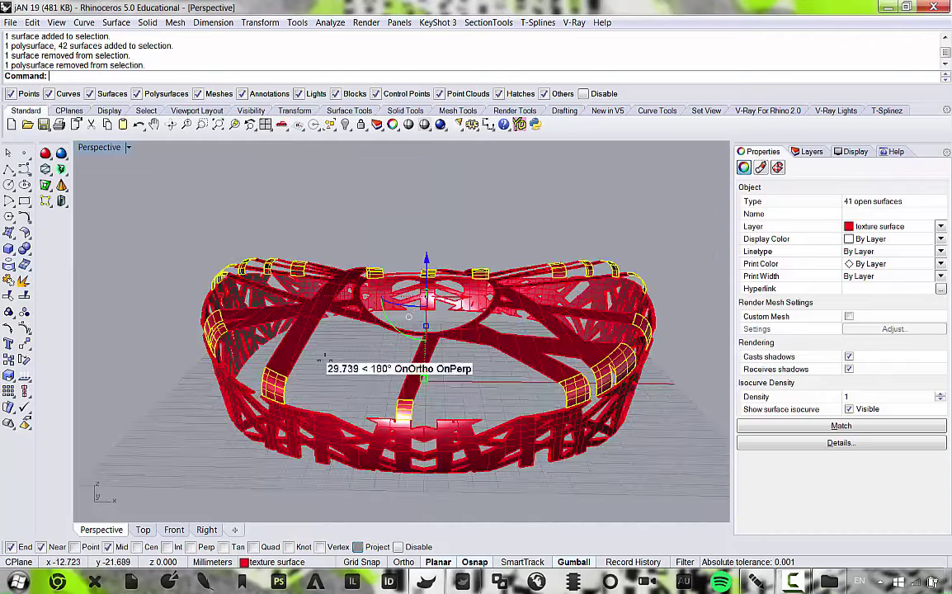
{"action": "left_click", "coordinate": [8, 281]}
Offset the joined strip bends outward by 0.6 mm with the Solid option on.
{"action": "right_click_drag", "start_coordinate": [222, 301], "coordinate": [263, 291]}
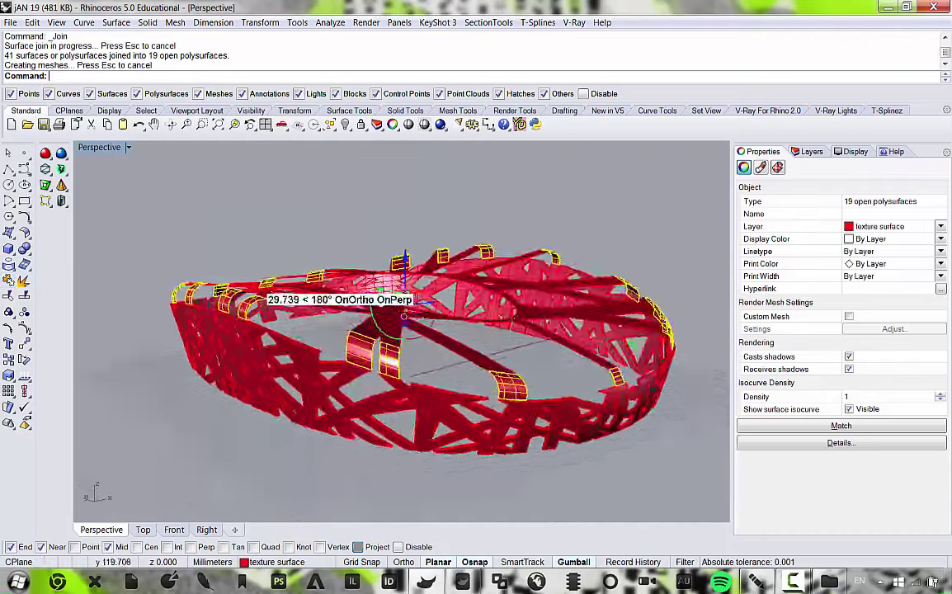
{"action": "scroll", "coordinate": [263, 292], "scroll_direction": "up", "scroll_amount": 5}
{"action": "right_click_drag", "start_coordinate": [196, 255], "coordinate": [245, 239]}
{"action": "left_click", "coordinate": [111, 23]}
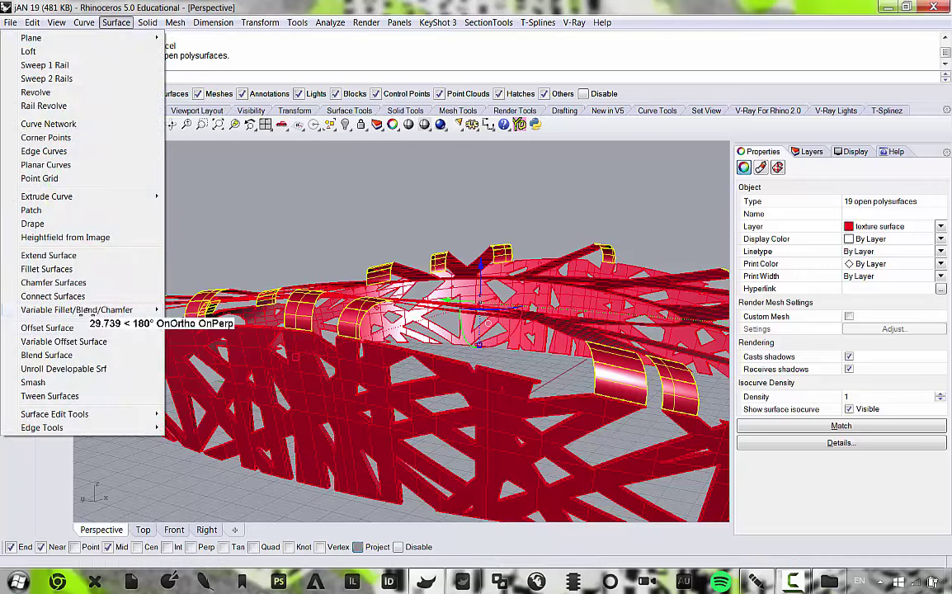
{"action": "left_click", "coordinate": [84, 326]}
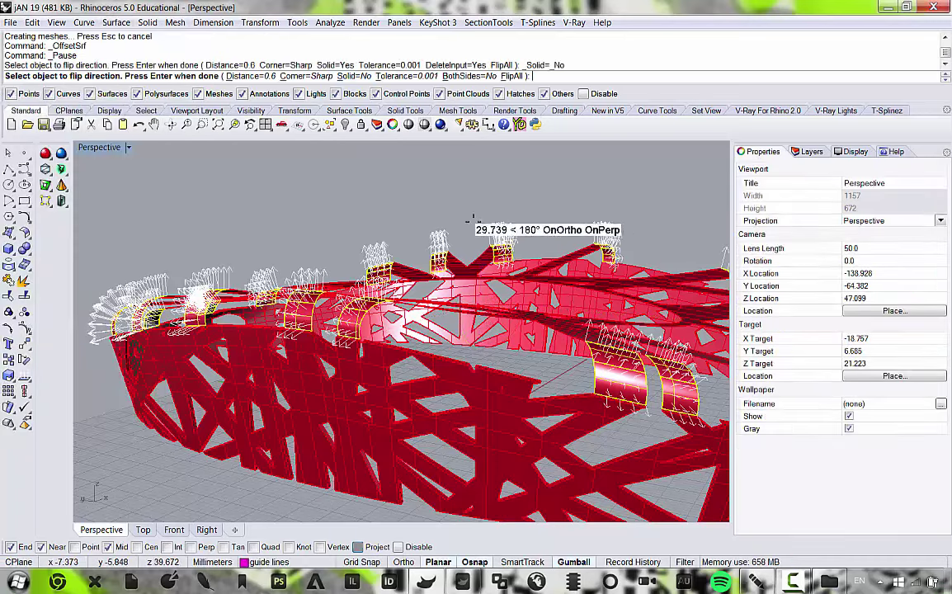
{"action": "right_click_drag", "start_coordinate": [472, 219], "coordinate": [503, 190]}
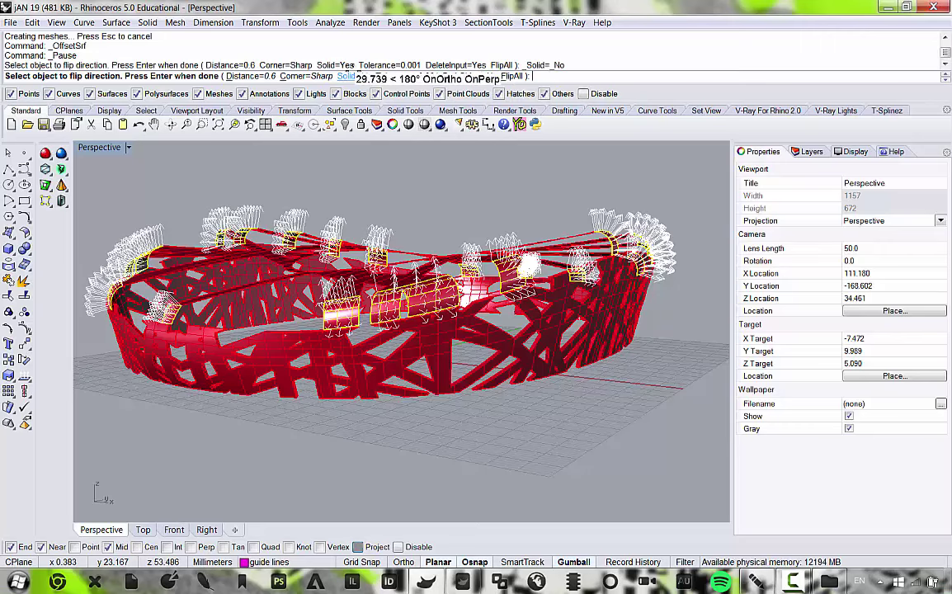
{"action": "left_click", "coordinate": [348, 75]}
{"action": "right_click_drag", "start_coordinate": [180, 214], "coordinate": [207, 250]}
{"action": "scroll", "coordinate": [208, 251], "scroll_direction": "up", "scroll_amount": 4}
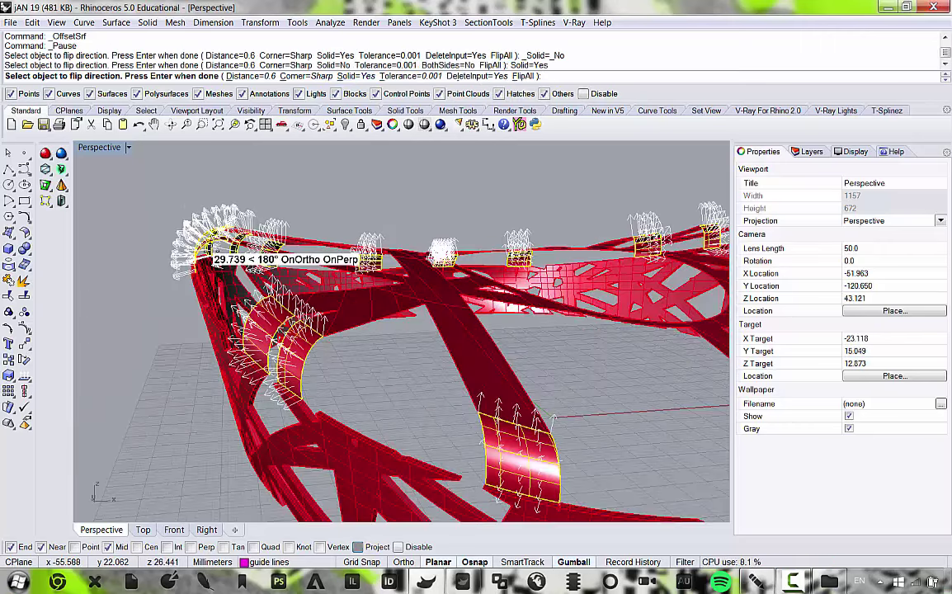
{"action": "key", "text": "Return"}
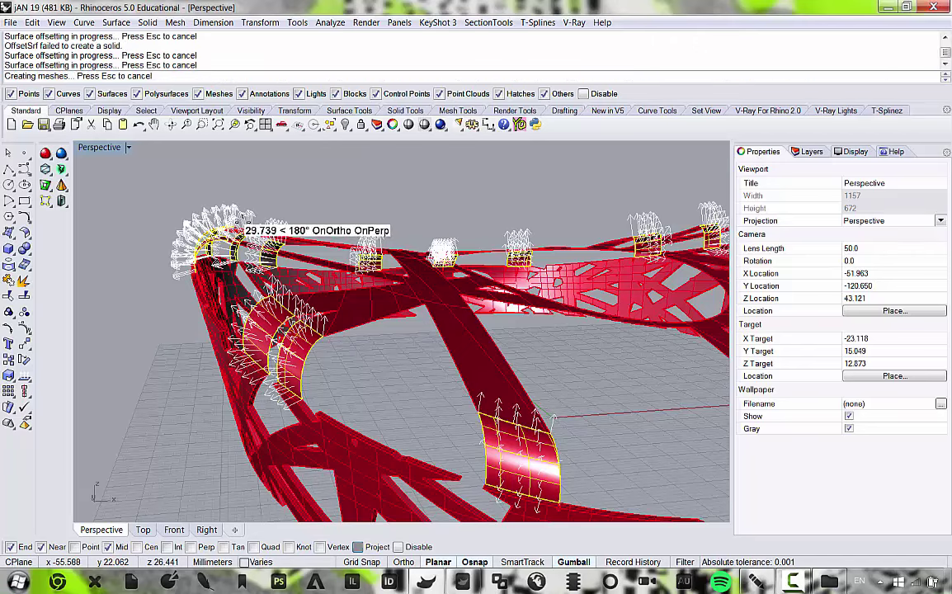
Examine the offset strip bends around the rim from several sides, selecting individual ones to check whether they are closed.
{"action": "left_click", "coordinate": [188, 338]}
{"action": "right_click_drag", "start_coordinate": [188, 339], "coordinate": [429, 330]}
{"action": "scroll", "coordinate": [461, 282], "scroll_direction": "up", "scroll_amount": 1}
{"action": "left_click", "coordinate": [476, 279]}
{"action": "scroll", "coordinate": [448, 292], "scroll_direction": "down", "scroll_amount": 5}
{"action": "right_click_drag", "start_coordinate": [446, 293], "coordinate": [513, 280]}
{"action": "scroll", "coordinate": [516, 276], "scroll_direction": "up", "scroll_amount": 5}
{"action": "scroll", "coordinate": [536, 277], "scroll_direction": "up", "scroll_amount": 2}
{"action": "left_click", "coordinate": [499, 264]}
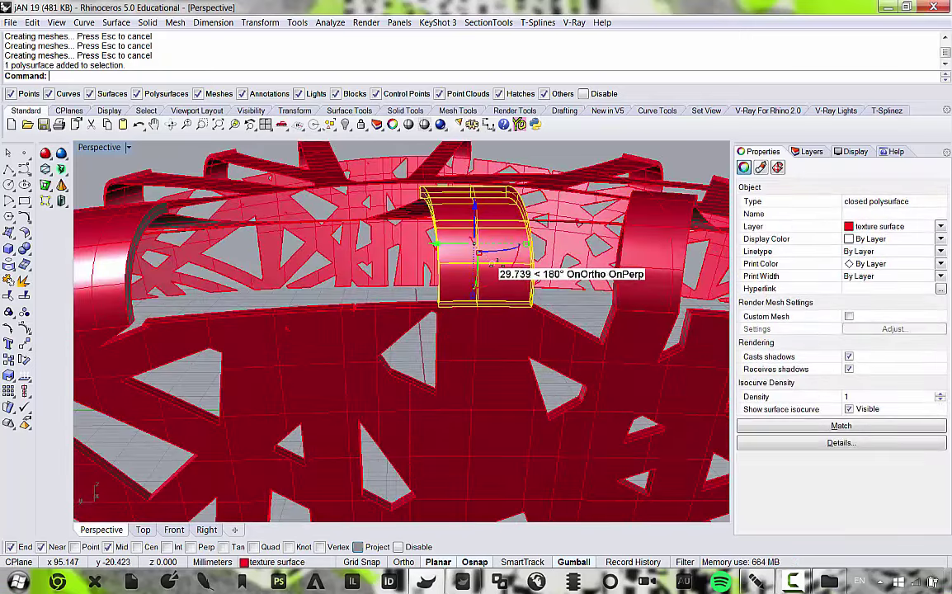
{"action": "scroll", "coordinate": [431, 280], "scroll_direction": "down", "scroll_amount": 5}
{"action": "scroll", "coordinate": [424, 312], "scroll_direction": "up", "scroll_amount": 6}
{"action": "left_click", "coordinate": [455, 324]}
{"action": "right_click_drag", "start_coordinate": [455, 324], "coordinate": [437, 291]}
{"action": "scroll", "coordinate": [482, 368], "scroll_direction": "down", "scroll_amount": 6}
Offset the flat roof strip surface upward by 0.6 mm as a solid.
{"action": "left_click", "coordinate": [446, 333]}
{"action": "scroll", "coordinate": [358, 272], "scroll_direction": "up", "scroll_amount": 5}
{"action": "right_click", "coordinate": [378, 167]}
{"action": "right_click_drag", "start_coordinate": [279, 196], "coordinate": [382, 174]}
{"action": "left_click", "coordinate": [355, 76]}
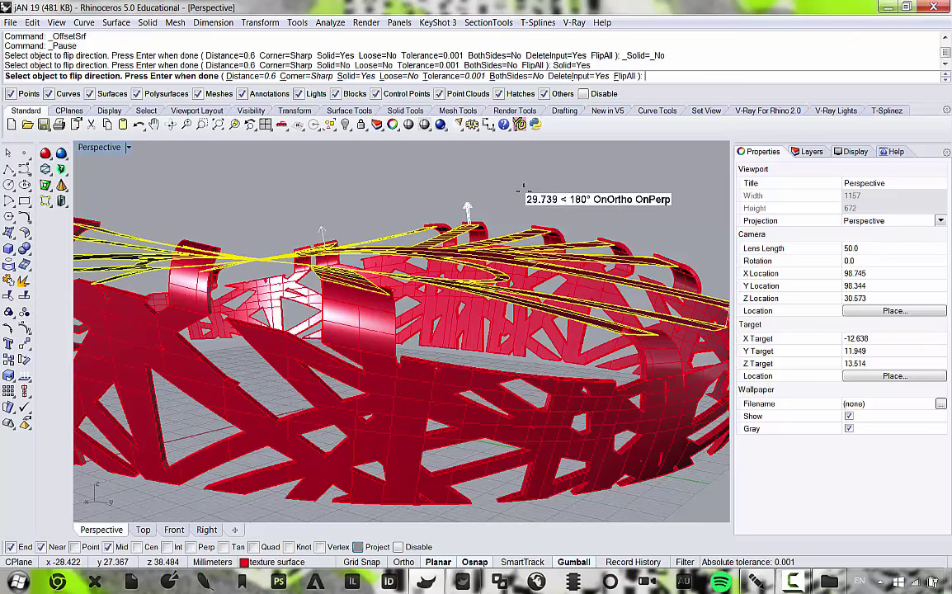
{"action": "right_click", "coordinate": [524, 190]}
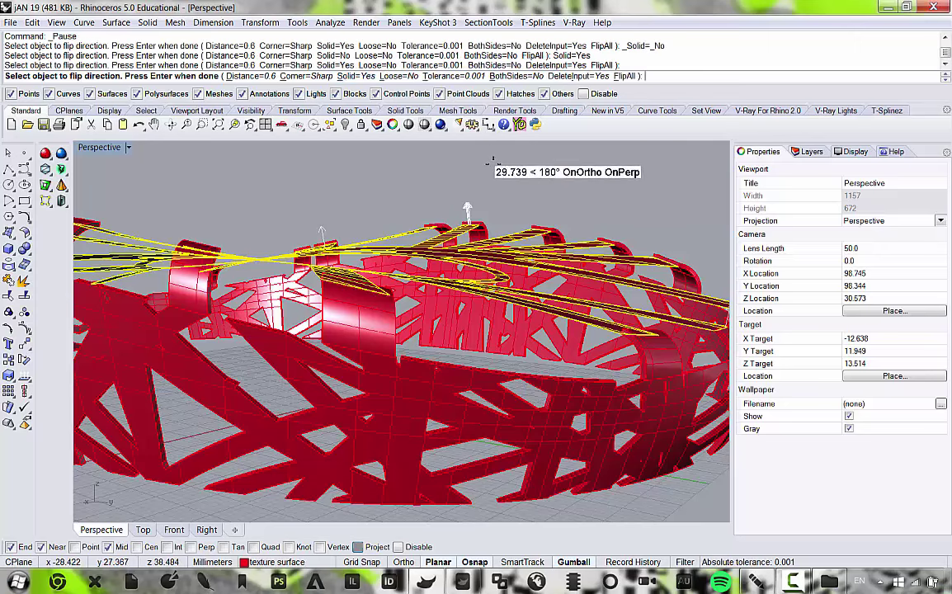
{"action": "key", "text": "Return"}
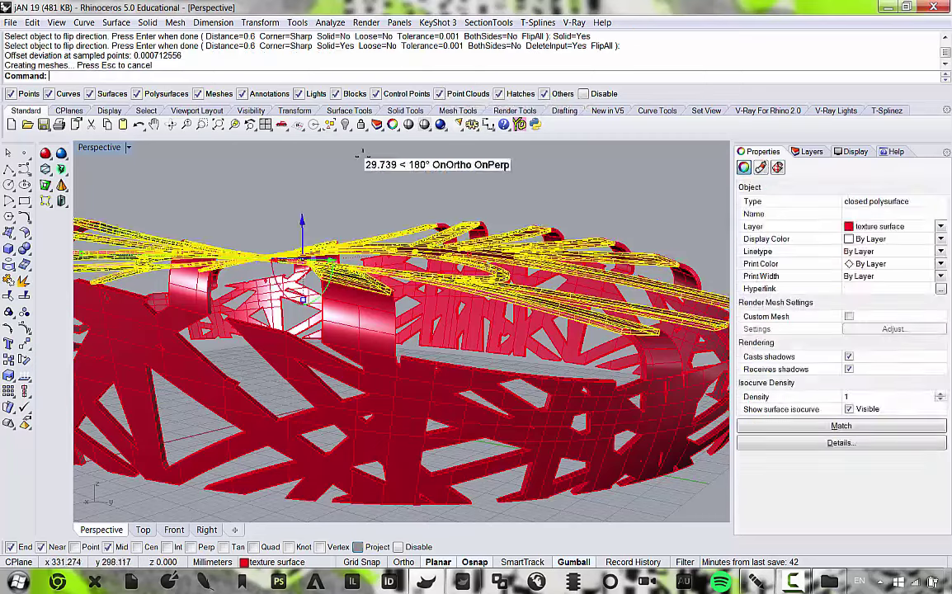
Undo the solid offsets of the flat roof strips and the strip bends.
{"action": "right_click_drag", "start_coordinate": [350, 164], "coordinate": [77, 241]}
{"action": "scroll", "coordinate": [458, 288], "scroll_direction": "down", "scroll_amount": 5}
{"action": "key", "text": "ctrl+z"}
{"action": "key", "text": "ctrl+z"}
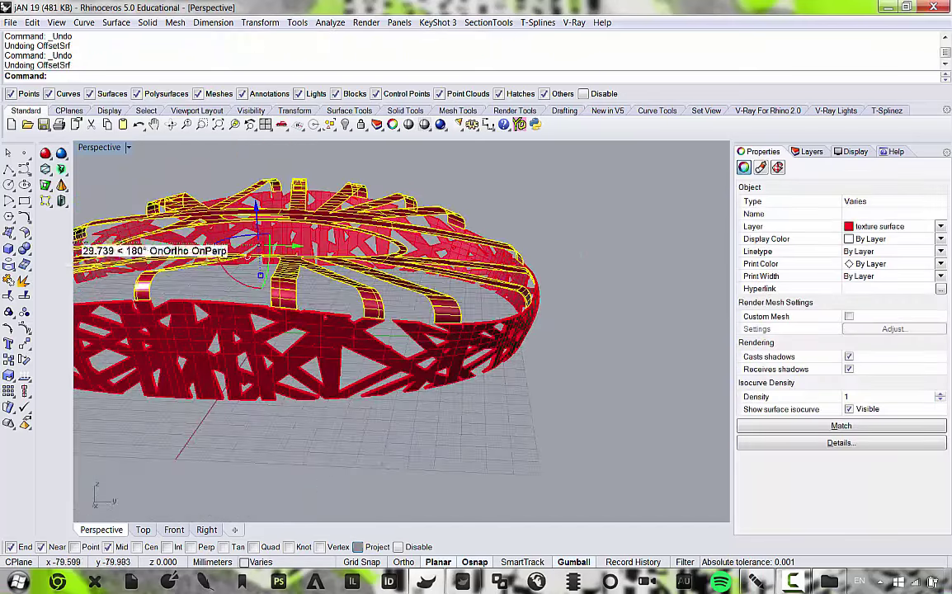
Join the flat roof strips with their bends and offset the joined polysurfaces by 0.6 mm as solids.
{"action": "left_click", "coordinate": [6, 278]}
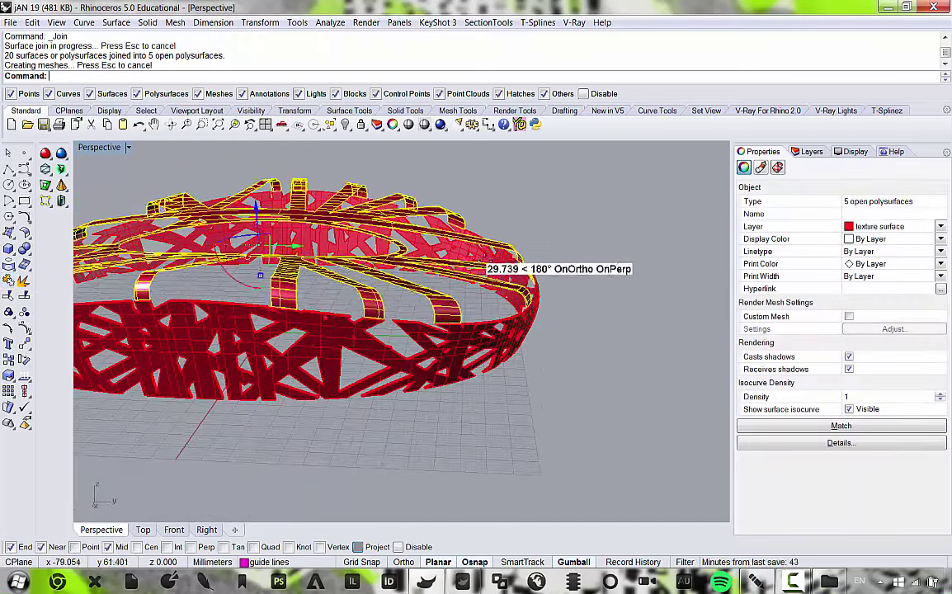
{"action": "right_click_drag", "start_coordinate": [484, 256], "coordinate": [387, 256]}
{"action": "scroll", "coordinate": [387, 257], "scroll_direction": "up", "scroll_amount": 3}
{"action": "left_click", "coordinate": [116, 23]}
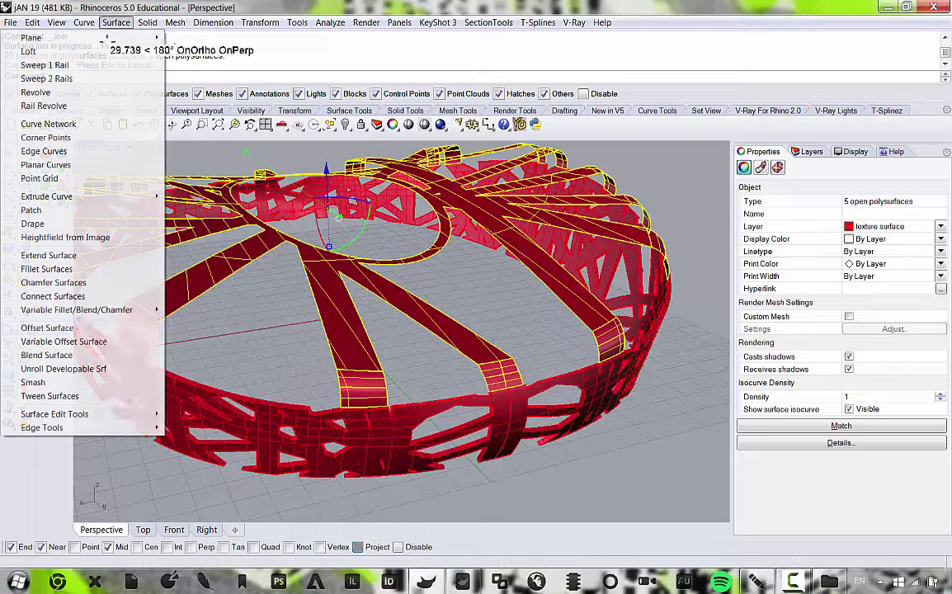
{"action": "left_click", "coordinate": [149, 327]}
{"action": "right_click_drag", "start_coordinate": [273, 226], "coordinate": [337, 132]}
{"action": "left_click", "coordinate": [353, 76]}
{"action": "key", "text": "Return"}
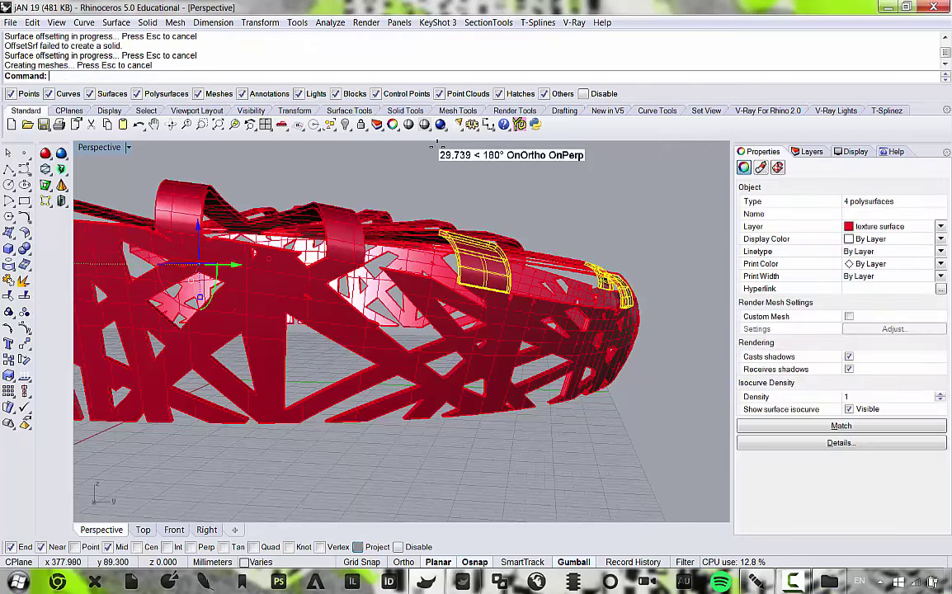
{"action": "right_click_drag", "start_coordinate": [626, 202], "coordinate": [113, 157]}
{"action": "key", "text": "Escape"}
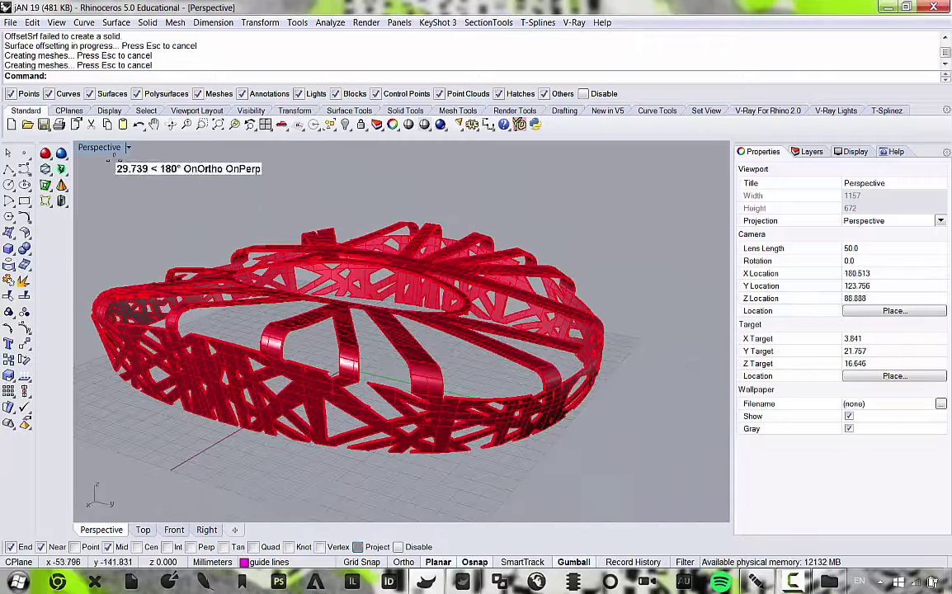
Set the perspective viewport to Rendered display and inspect the strip bends where they meet the rim wall.
{"action": "left_click", "coordinate": [57, 22]}
{"action": "left_click", "coordinate": [46, 297]}
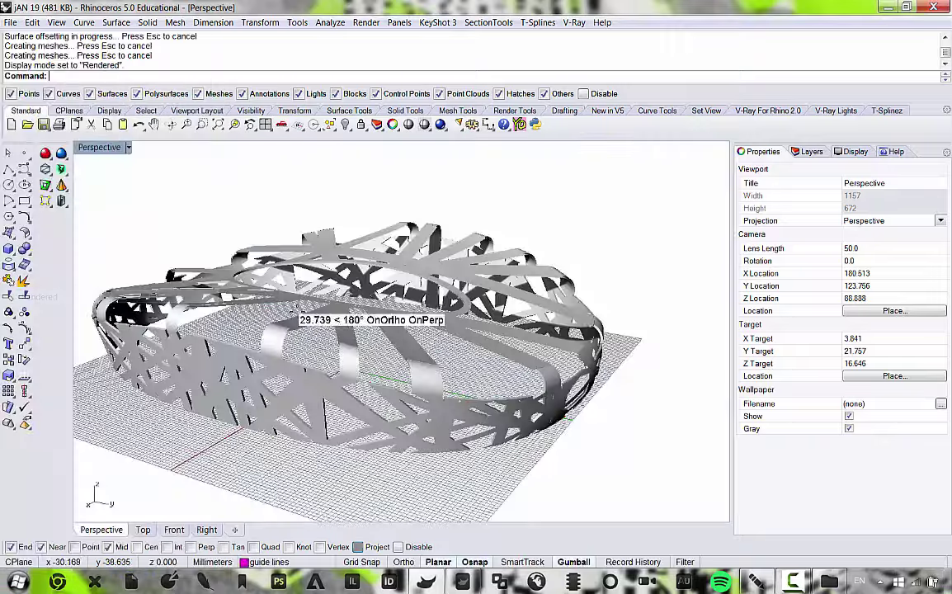
{"action": "right_click_drag", "start_coordinate": [145, 206], "coordinate": [521, 315]}
{"action": "scroll", "coordinate": [521, 315], "scroll_direction": "down", "scroll_amount": 5}
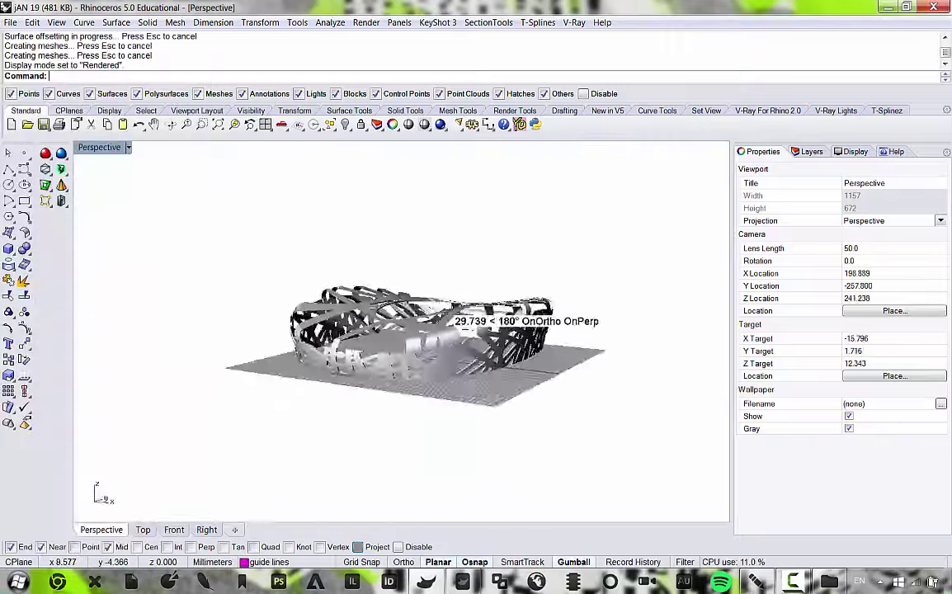
{"action": "scroll", "coordinate": [500, 320], "scroll_direction": "up", "scroll_amount": 5}
{"action": "right_click_drag", "start_coordinate": [364, 304], "coordinate": [324, 366]}
{"action": "scroll", "coordinate": [330, 366], "scroll_direction": "up", "scroll_amount": 6}
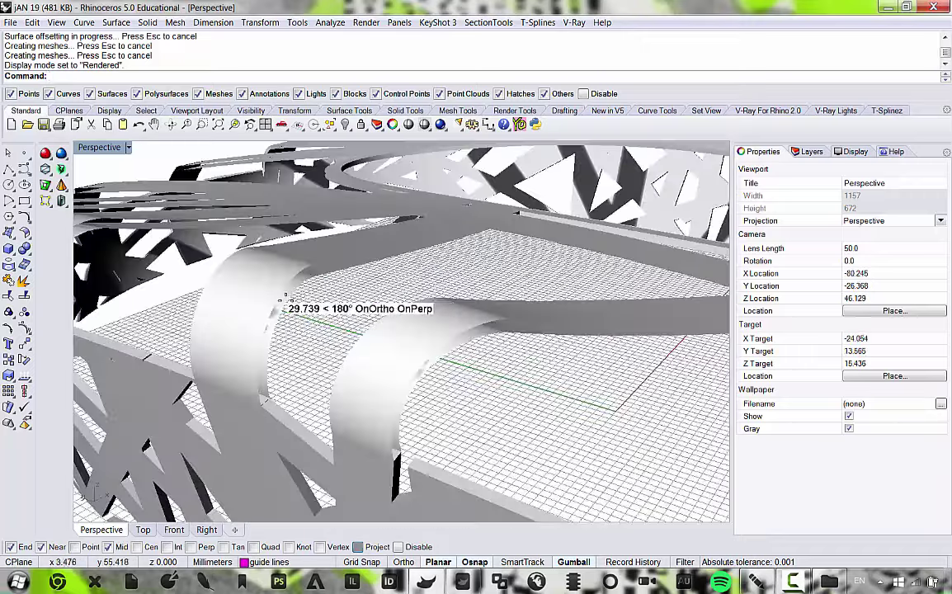
Select a strip bend and the flat roof strips individually to check which pieces they belong to.
{"action": "left_click", "coordinate": [283, 296]}
{"action": "left_click", "coordinate": [257, 371]}
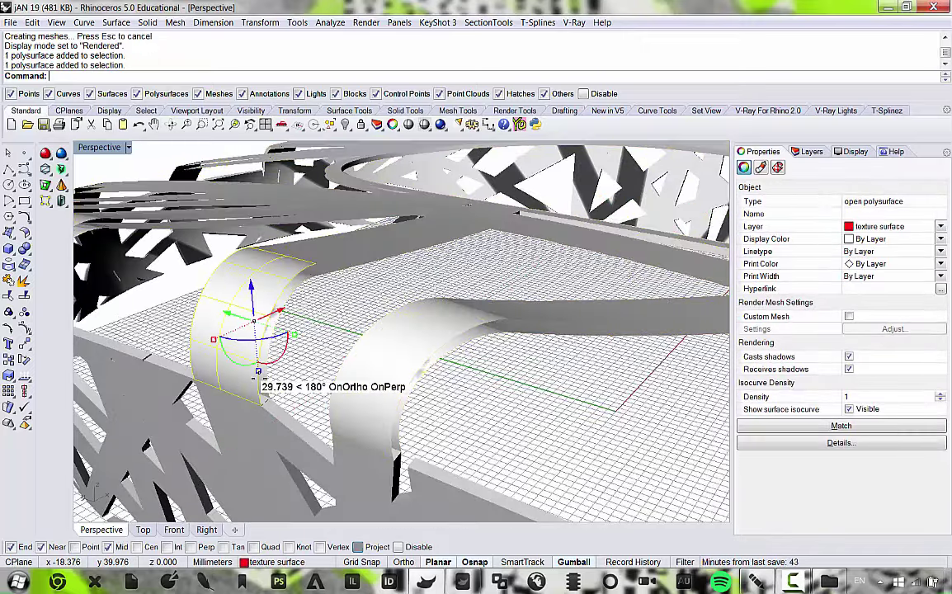
{"action": "left_click", "coordinate": [335, 246]}
{"action": "scroll", "coordinate": [320, 279], "scroll_direction": "down", "scroll_amount": 4}
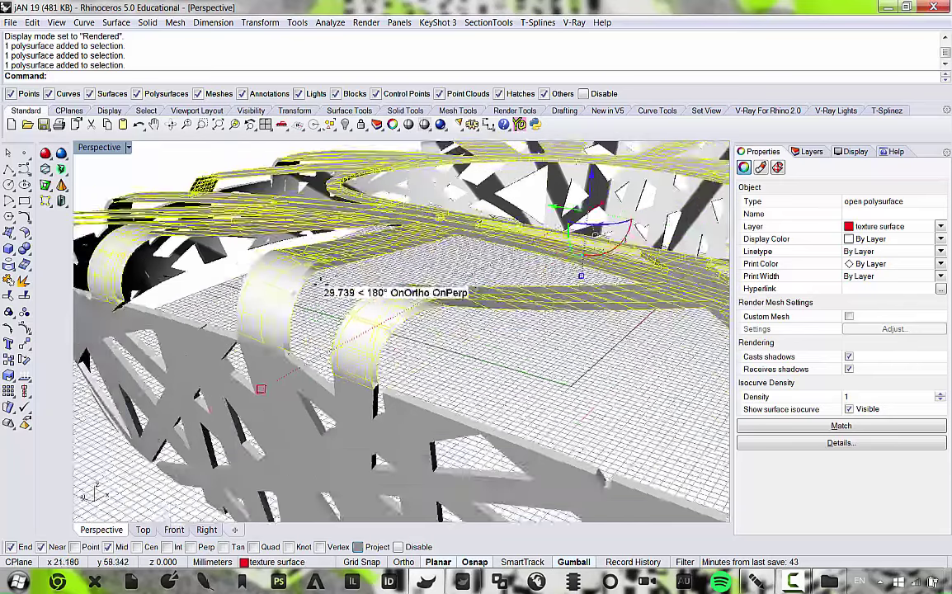
Check the strip bend nearest the rim wall up close and clear the selection of roof strips and bends.
{"action": "right_click_drag", "start_coordinate": [319, 282], "coordinate": [265, 355]}
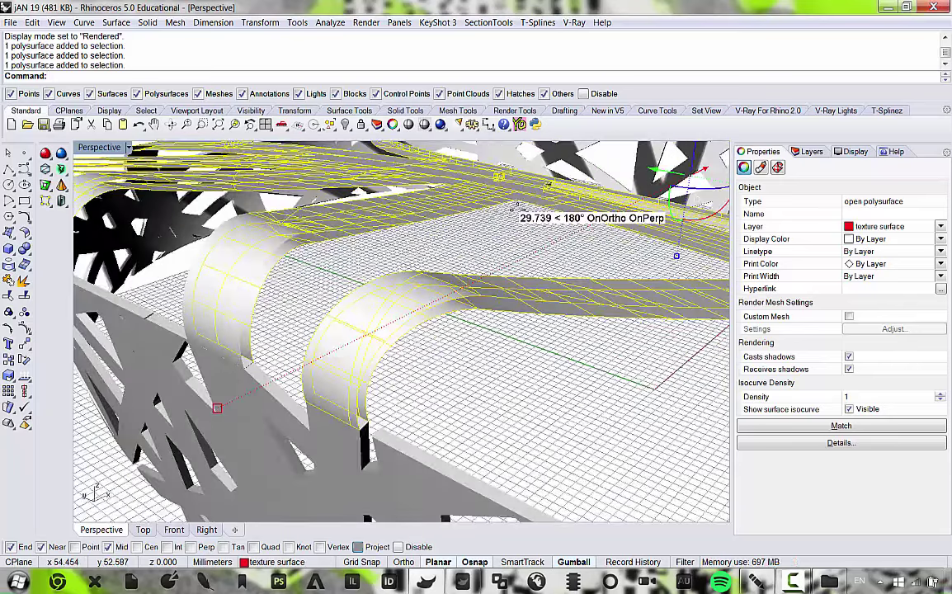
{"action": "scroll", "coordinate": [516, 208], "scroll_direction": "down", "scroll_amount": 4}
{"action": "left_click", "coordinate": [528, 323]}
{"action": "scroll", "coordinate": [505, 308], "scroll_direction": "down", "scroll_amount": 4}
{"action": "left_click", "coordinate": [363, 418]}
{"action": "right_click_drag", "start_coordinate": [363, 417], "coordinate": [288, 378]}
{"action": "scroll", "coordinate": [289, 377], "scroll_direction": "up", "scroll_amount": 4}
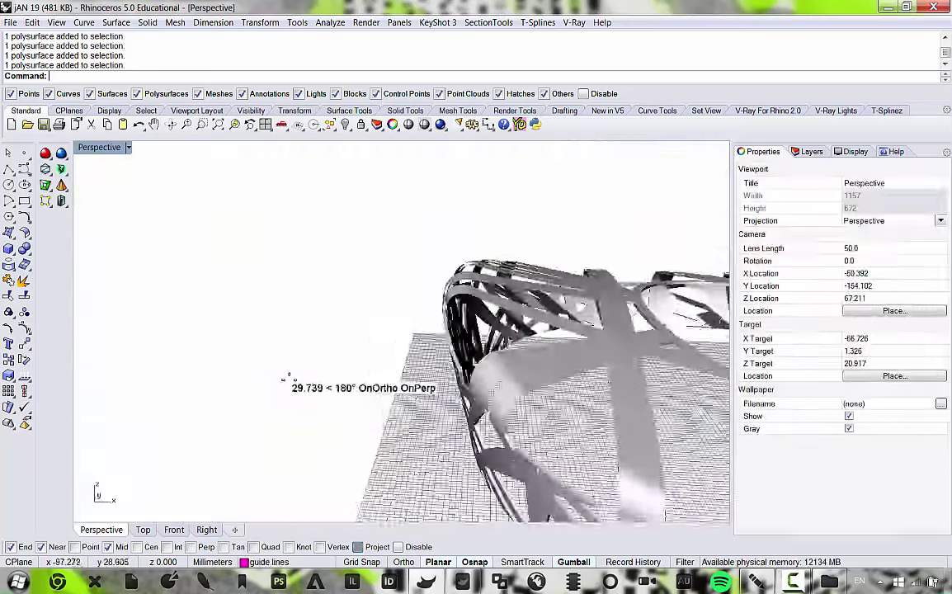
Examine the rendered strip pattern around the whole stadium, checking the rim wall, bends and roof strips from the sides and above.
{"action": "scroll", "coordinate": [289, 378], "scroll_direction": "down", "scroll_amount": 9}
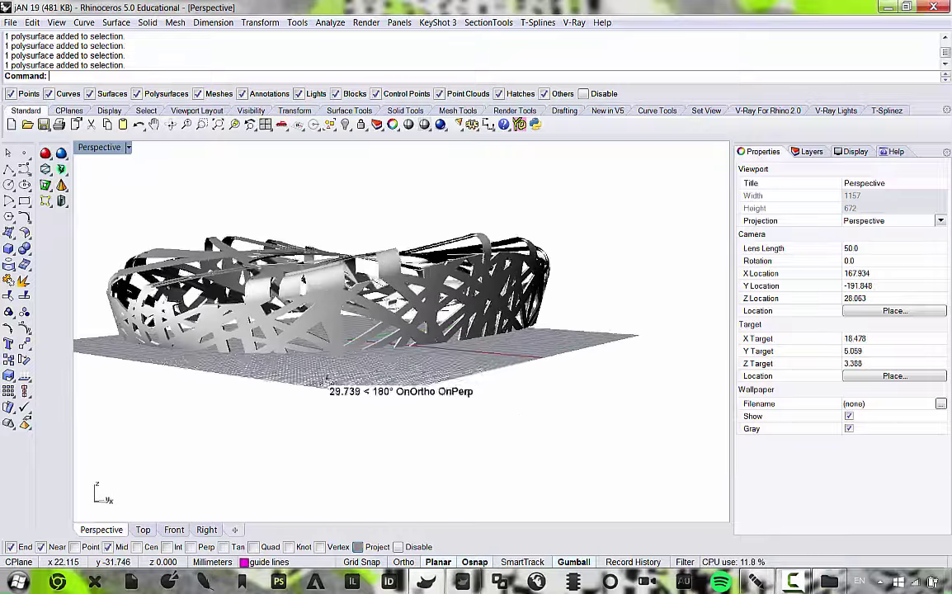
{"action": "scroll", "coordinate": [438, 274], "scroll_direction": "up", "scroll_amount": 5}
{"action": "right_click_drag", "start_coordinate": [438, 275], "coordinate": [318, 286]}
{"action": "scroll", "coordinate": [357, 310], "scroll_direction": "down", "scroll_amount": 5}
{"action": "scroll", "coordinate": [396, 302], "scroll_direction": "up", "scroll_amount": 6}
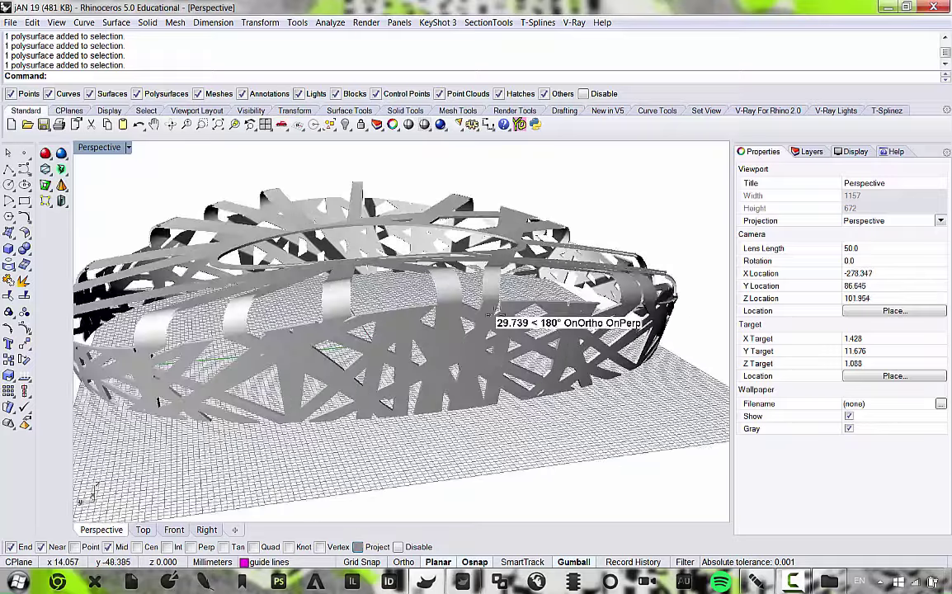
{"action": "right_click_drag", "start_coordinate": [394, 318], "coordinate": [277, 302]}
{"action": "scroll", "coordinate": [339, 319], "scroll_direction": "down", "scroll_amount": 6}
{"action": "right_click_drag", "start_coordinate": [400, 301], "coordinate": [452, 308]}
{"action": "scroll", "coordinate": [453, 312], "scroll_direction": "down", "scroll_amount": 6}
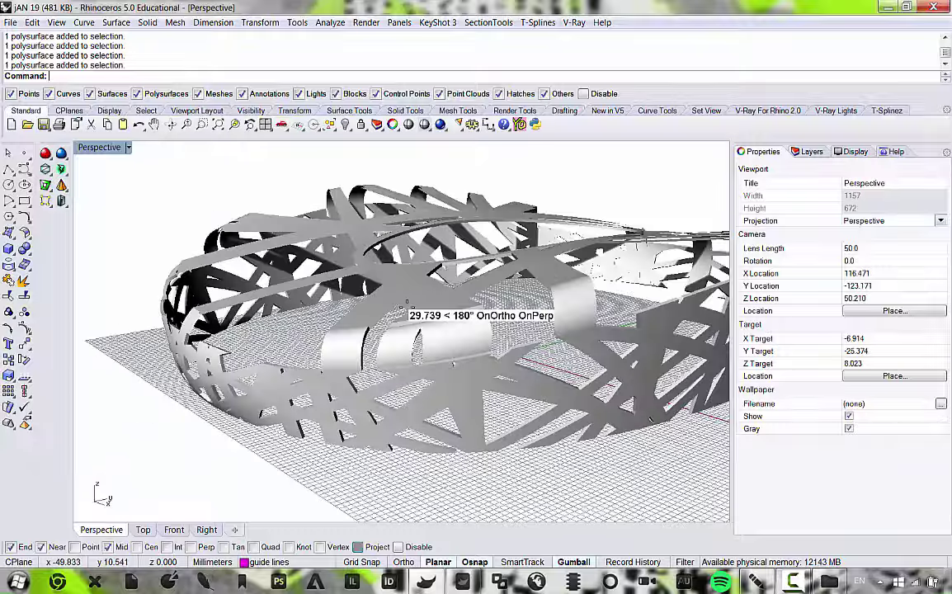
{"action": "scroll", "coordinate": [568, 330], "scroll_direction": "up", "scroll_amount": 6}
{"action": "right_click_drag", "start_coordinate": [567, 330], "coordinate": [448, 305]}
{"action": "scroll", "coordinate": [447, 305], "scroll_direction": "down", "scroll_amount": 6}
{"action": "scroll", "coordinate": [401, 281], "scroll_direction": "up", "scroll_amount": 8}
{"action": "right_click_drag", "start_coordinate": [401, 282], "coordinate": [503, 318]}
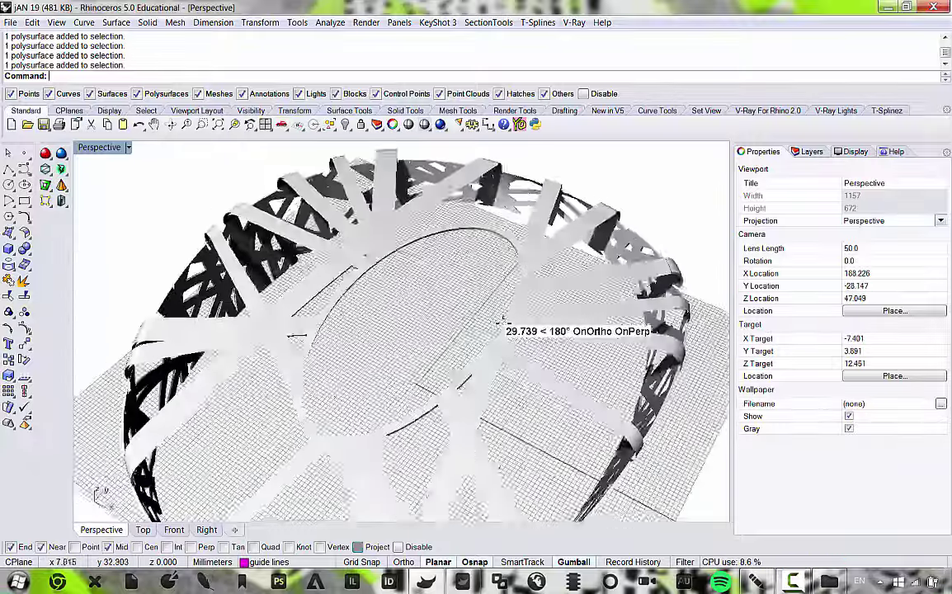
{"action": "scroll", "coordinate": [503, 317], "scroll_direction": "down", "scroll_amount": 5}
{"action": "scroll", "coordinate": [393, 331], "scroll_direction": "up", "scroll_amount": 3}
{"action": "right_click_drag", "start_coordinate": [392, 331], "coordinate": [543, 252]}
{"action": "scroll", "coordinate": [542, 251], "scroll_direction": "down", "scroll_amount": 3}
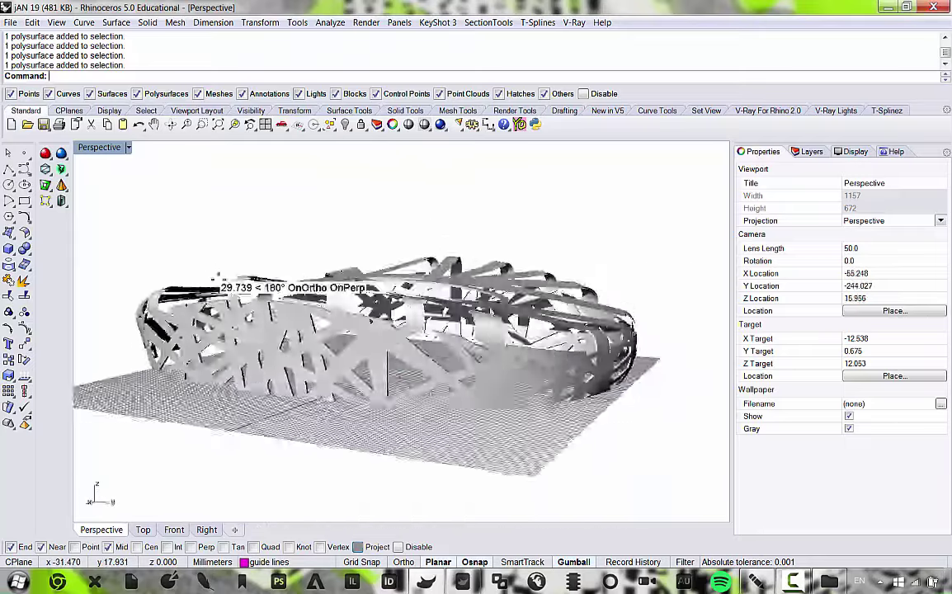
{"action": "right_click_drag", "start_coordinate": [217, 277], "coordinate": [544, 243]}
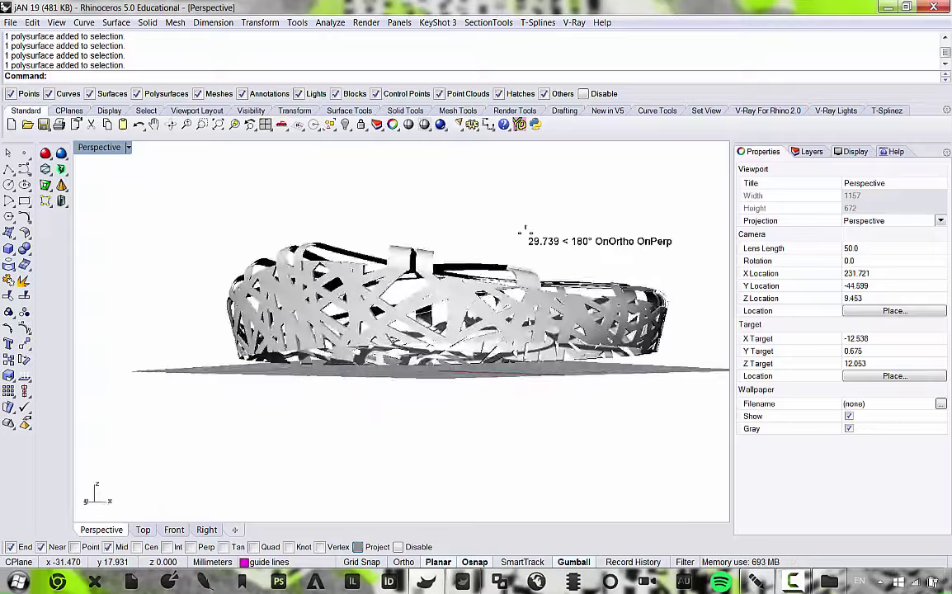
{"action": "right_click_drag", "start_coordinate": [617, 246], "coordinate": [336, 245]}
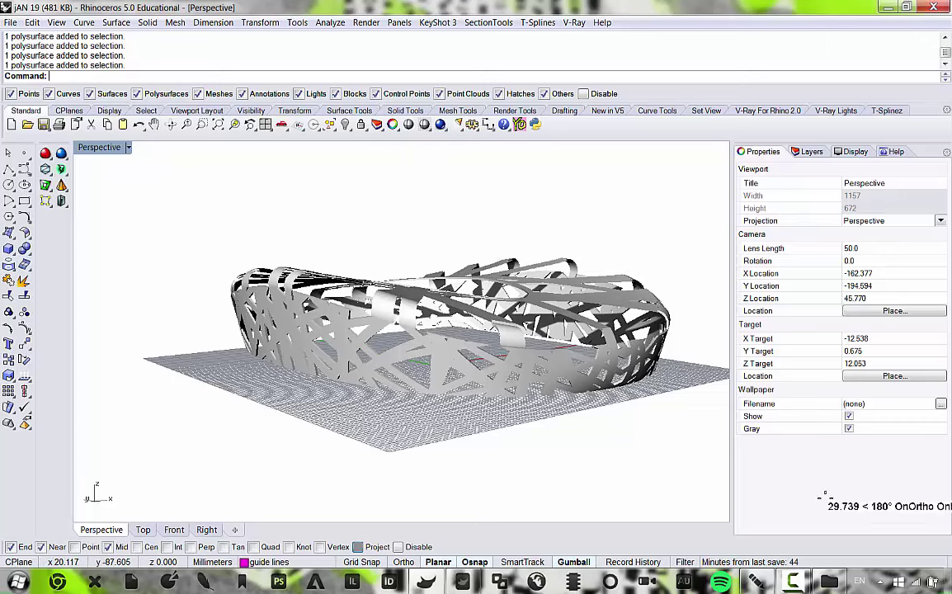
Switch to Windows Explorer, view the Assignment 01 folder inside DM2 - Rhino 1's Hand In Folder, and close the window.
{"action": "left_click", "coordinate": [829, 581]}
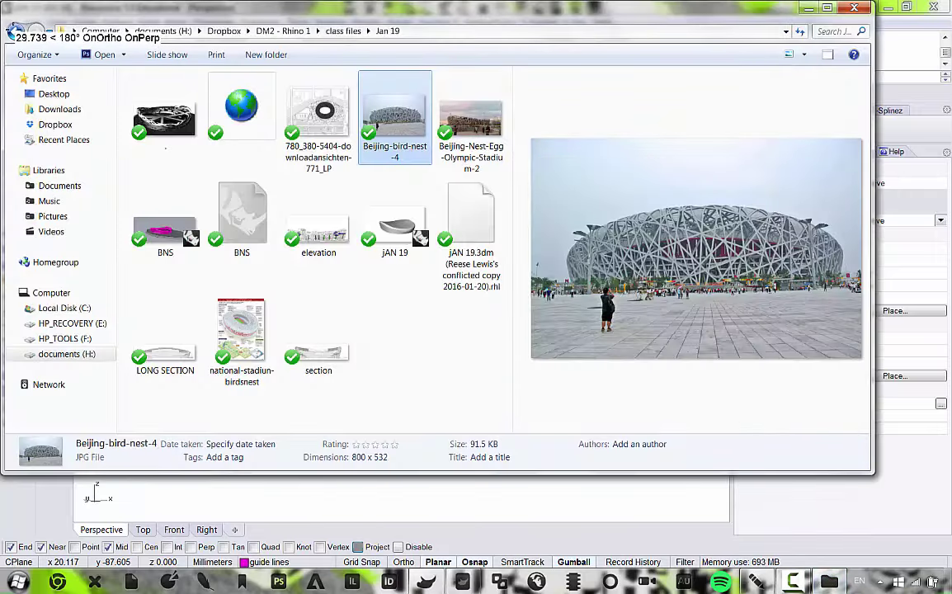
{"action": "left_click", "coordinate": [15, 31]}
{"action": "left_click", "coordinate": [18, 31]}
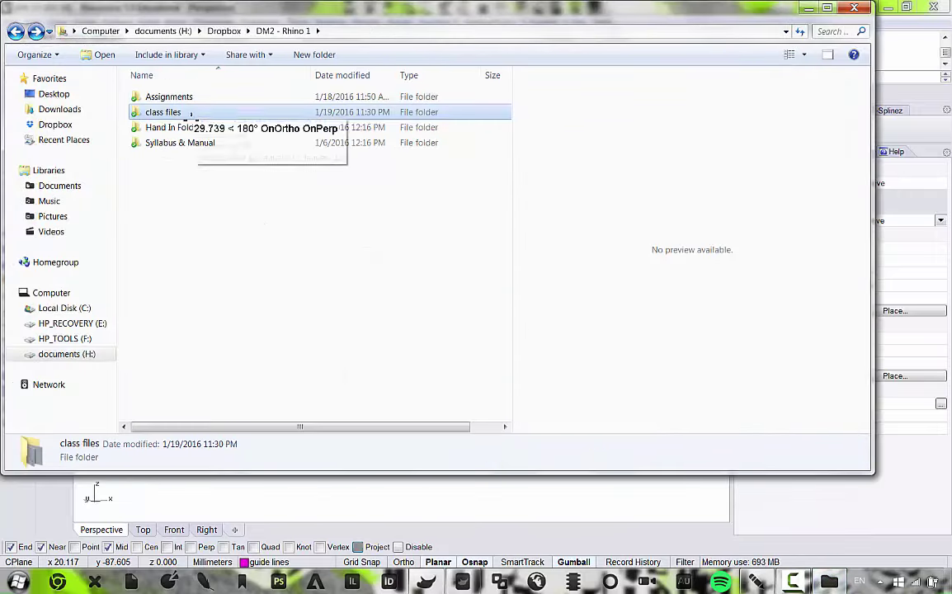
{"action": "double_click", "coordinate": [183, 128]}
{"action": "double_click", "coordinate": [182, 96]}
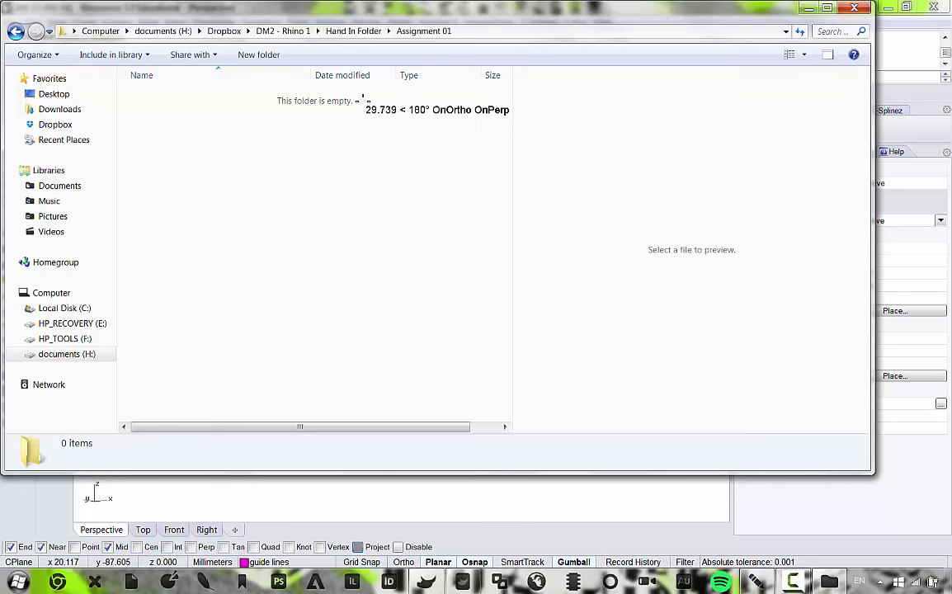
{"action": "left_click", "coordinate": [853, 8]}
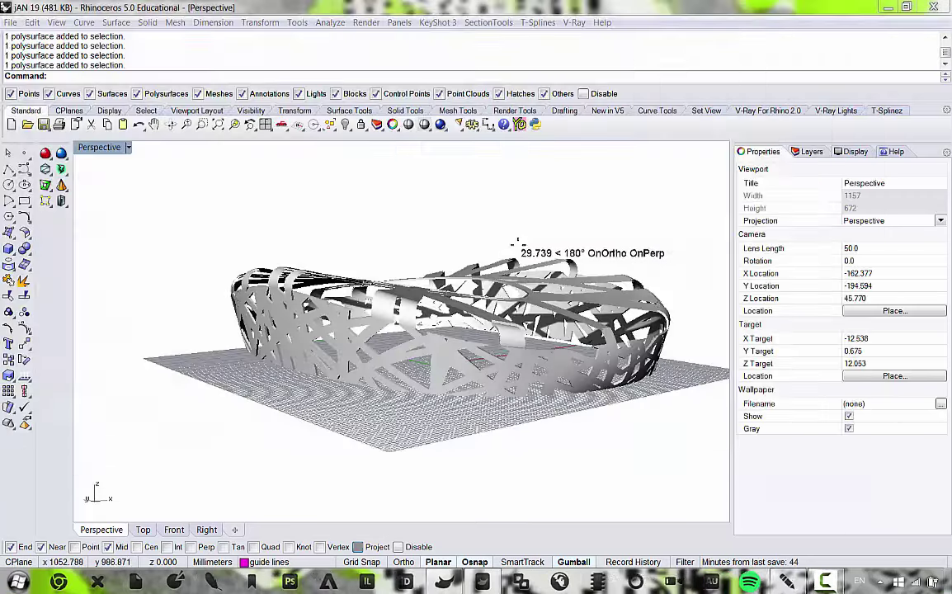
Review the roof opening, the radiating strips and their bends onto the rim wall from all around the stadium, down to ground level.
{"action": "right_click_drag", "start_coordinate": [512, 240], "coordinate": [372, 320]}
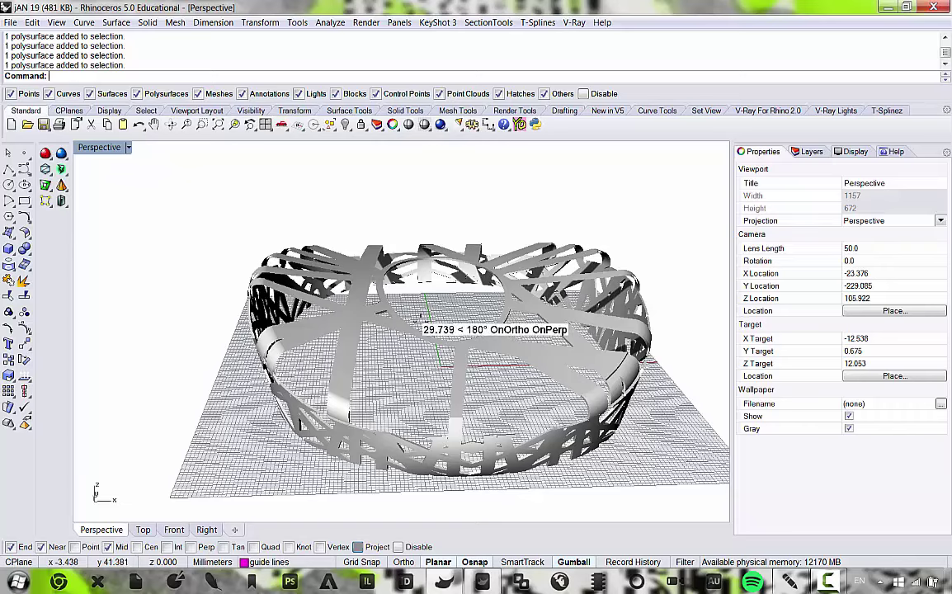
{"action": "right_click_drag", "start_coordinate": [368, 329], "coordinate": [484, 334]}
{"action": "scroll", "coordinate": [326, 319], "scroll_direction": "up", "scroll_amount": 8}
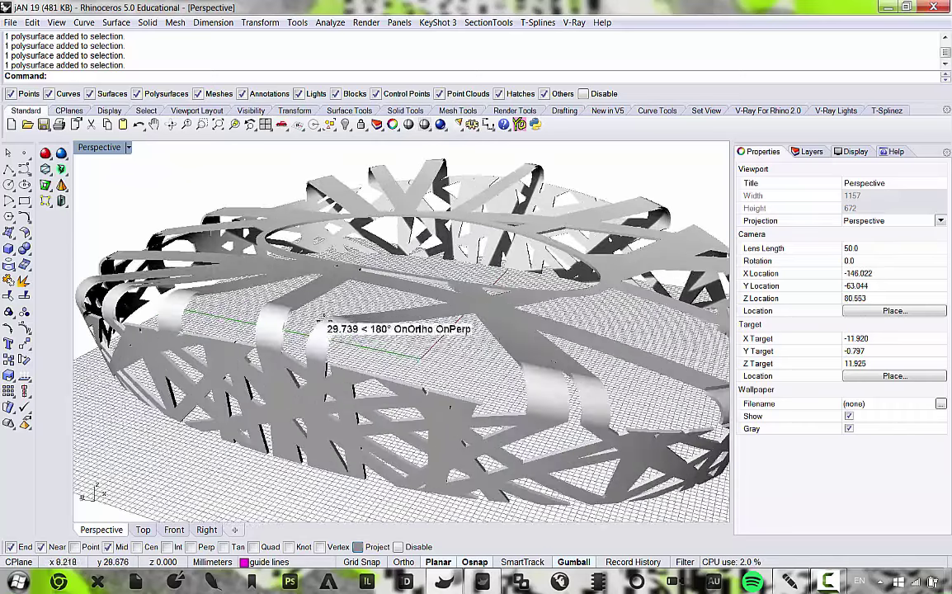
{"action": "scroll", "coordinate": [351, 322], "scroll_direction": "down", "scroll_amount": 2}
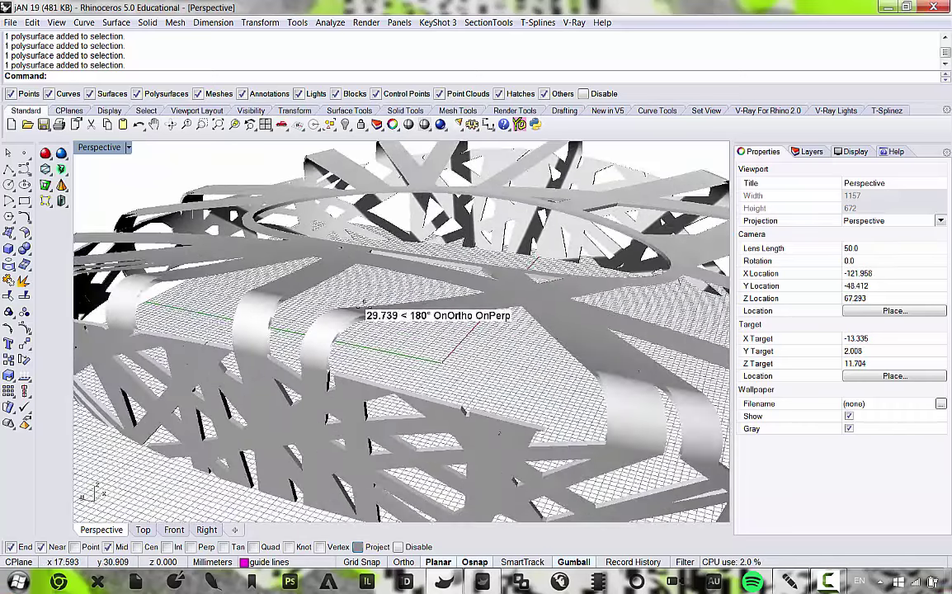
{"action": "scroll", "coordinate": [353, 314], "scroll_direction": "down", "scroll_amount": 6}
{"action": "right_click_drag", "start_coordinate": [433, 340], "coordinate": [391, 380]}
{"action": "scroll", "coordinate": [376, 330], "scroll_direction": "up", "scroll_amount": 6}
{"action": "scroll", "coordinate": [404, 378], "scroll_direction": "down", "scroll_amount": 5}
{"action": "right_click_drag", "start_coordinate": [481, 373], "coordinate": [390, 340]}
{"action": "scroll", "coordinate": [363, 301], "scroll_direction": "up", "scroll_amount": 5}
{"action": "scroll", "coordinate": [358, 294], "scroll_direction": "down", "scroll_amount": 5}
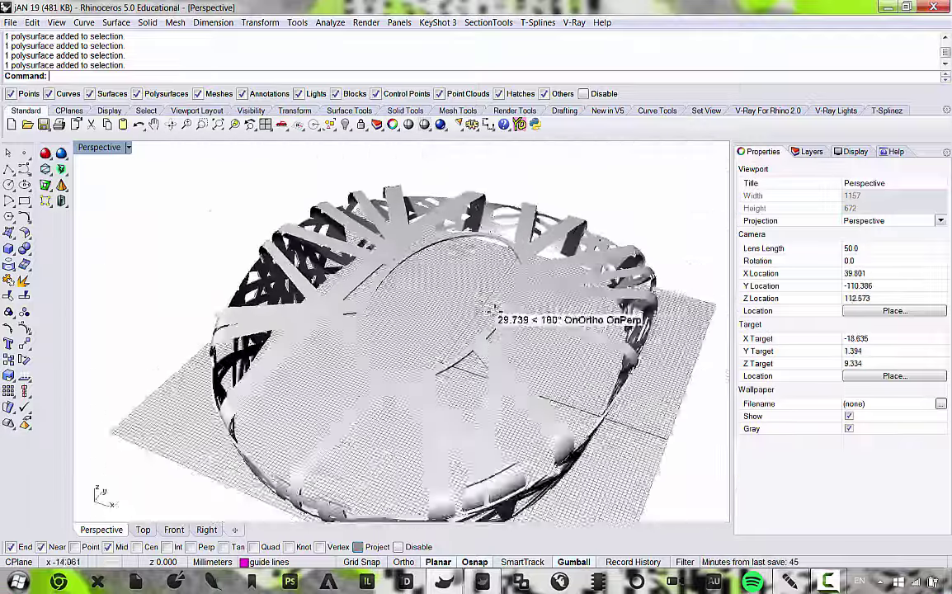
{"action": "right_click_drag", "start_coordinate": [492, 311], "coordinate": [366, 290]}
{"action": "scroll", "coordinate": [394, 309], "scroll_direction": "up", "scroll_amount": 6}
{"action": "right_click_drag", "start_coordinate": [444, 351], "coordinate": [251, 329]}
{"action": "right_click_drag", "start_coordinate": [320, 328], "coordinate": [367, 363]}
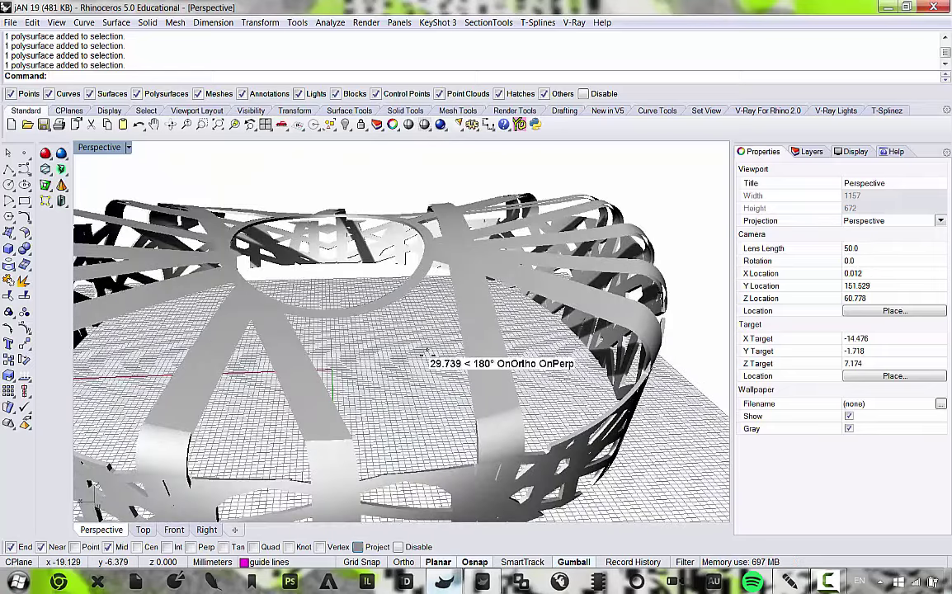
{"action": "right_click_drag", "start_coordinate": [423, 353], "coordinate": [508, 346]}
{"action": "scroll", "coordinate": [479, 358], "scroll_direction": "down", "scroll_amount": 4}
{"action": "scroll", "coordinate": [410, 350], "scroll_direction": "up", "scroll_amount": 4}
{"action": "scroll", "coordinate": [424, 333], "scroll_direction": "down", "scroll_amount": 2}
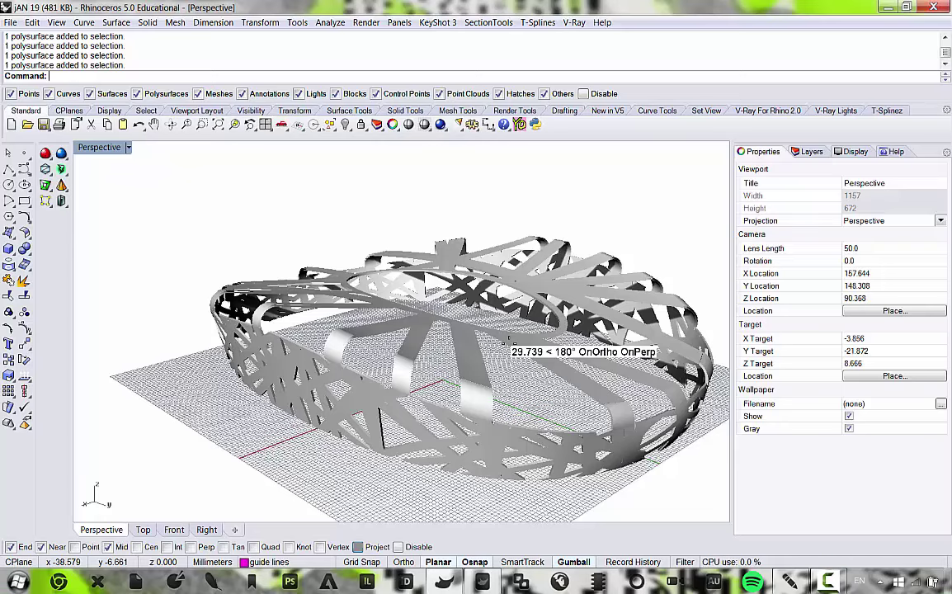
{"action": "right_click_drag", "start_coordinate": [378, 256], "coordinate": [400, 310]}
{"action": "scroll", "coordinate": [452, 256], "scroll_direction": "up", "scroll_amount": 4}
{"action": "scroll", "coordinate": [480, 254], "scroll_direction": "down", "scroll_amount": 6}
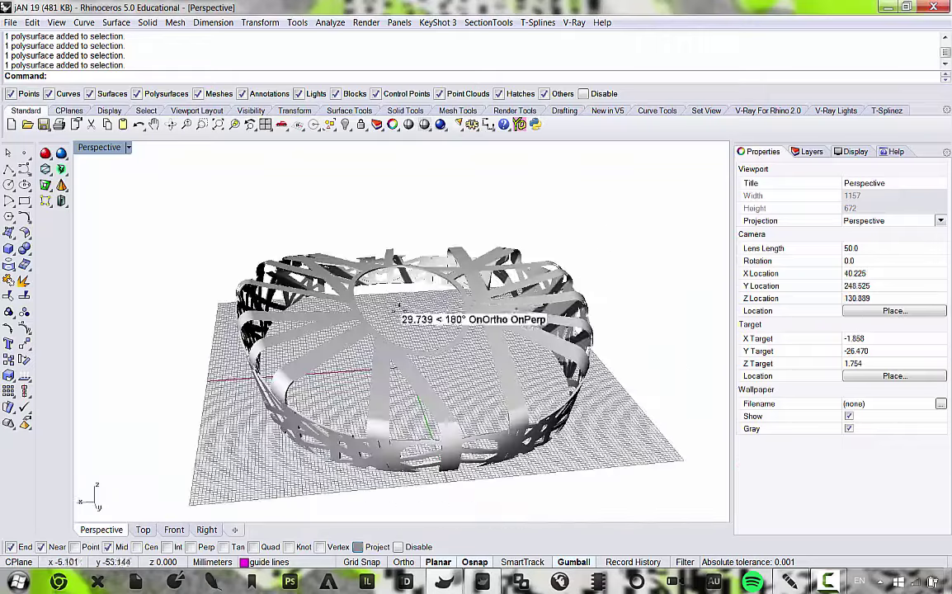
{"action": "scroll", "coordinate": [399, 310], "scroll_direction": "up", "scroll_amount": 4}
{"action": "right_click_drag", "start_coordinate": [442, 246], "coordinate": [51, 8]}
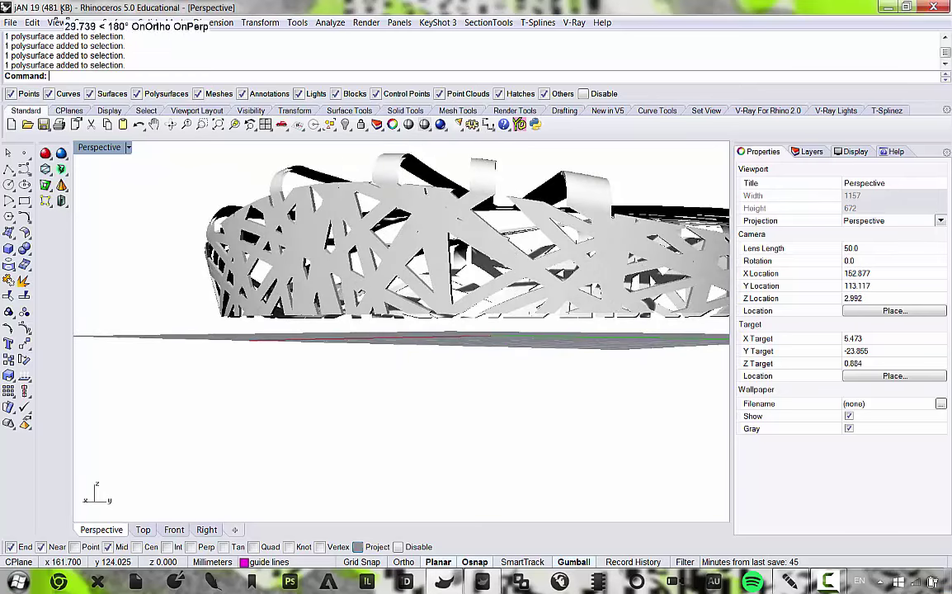